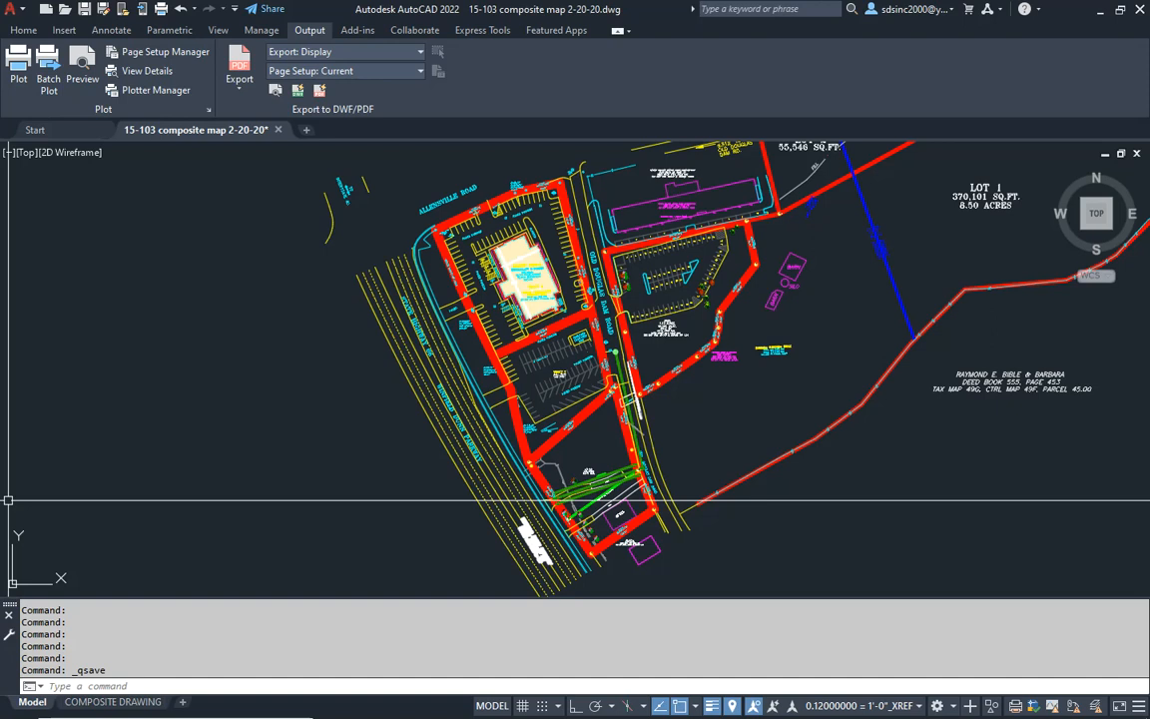
- Bring up the CSP-4-REV1 overlay PDF and examine the restaurant site, parking, curb cuts and right-of-way area on the conceptual plan
middle_drag(523, 363, 533, 369)
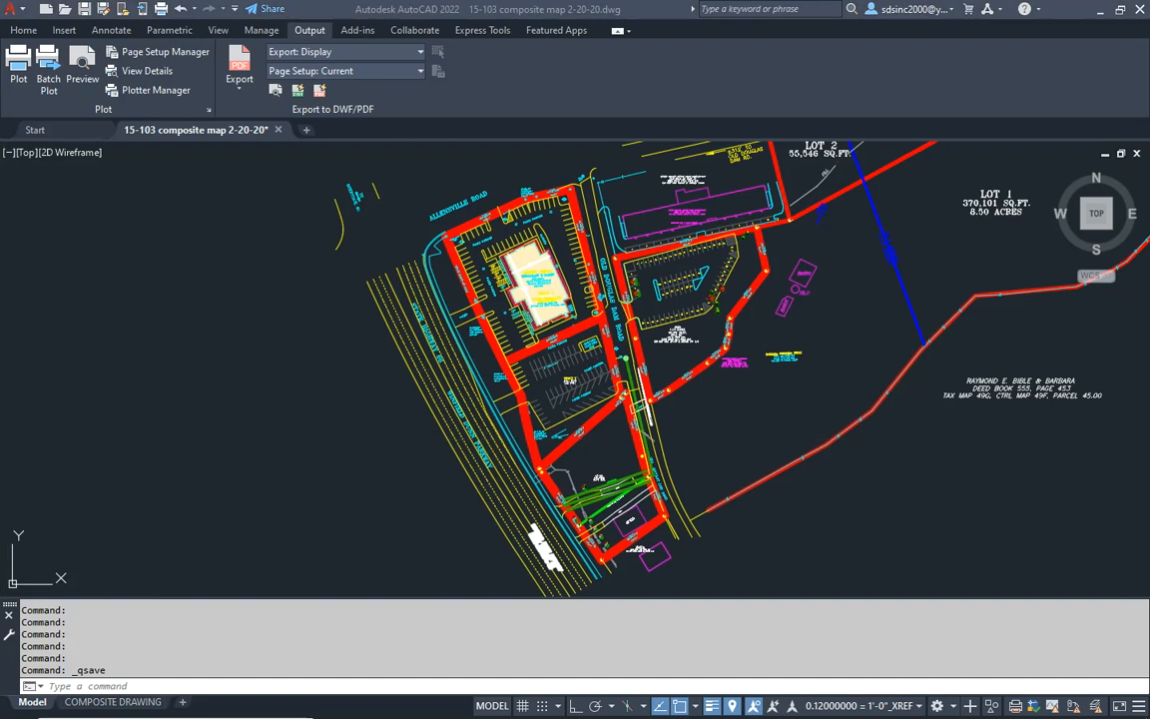
drag(0, 265, 750, 77)
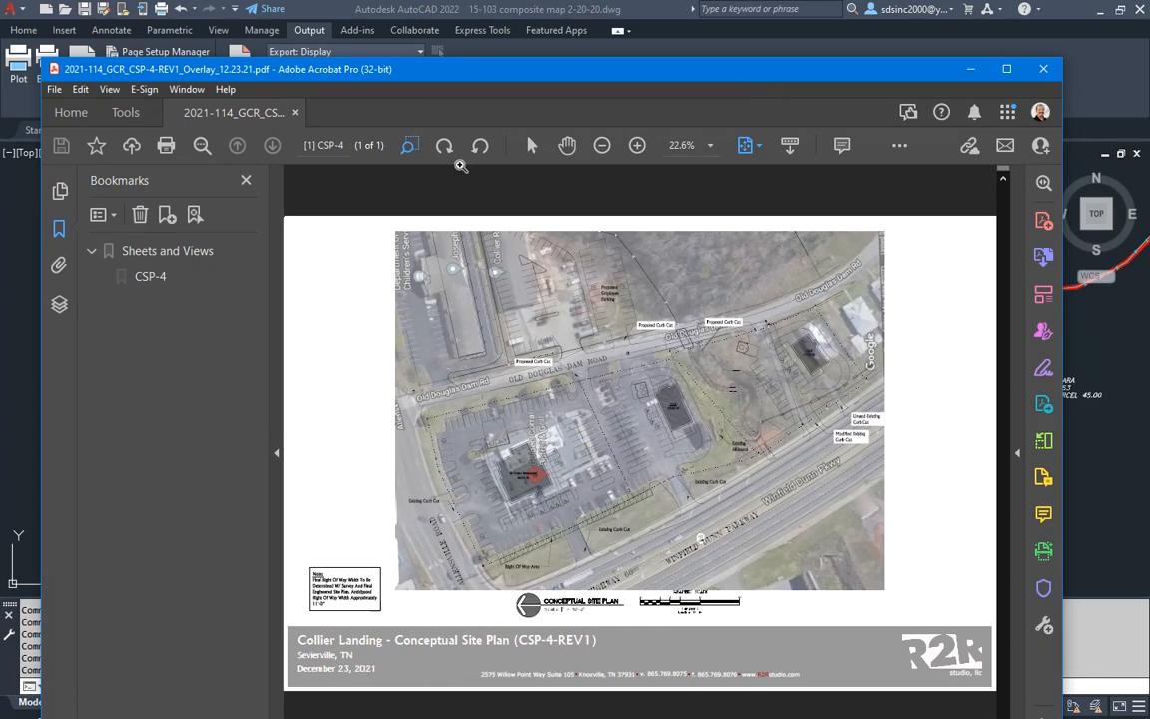
drag(398, 320, 765, 590)
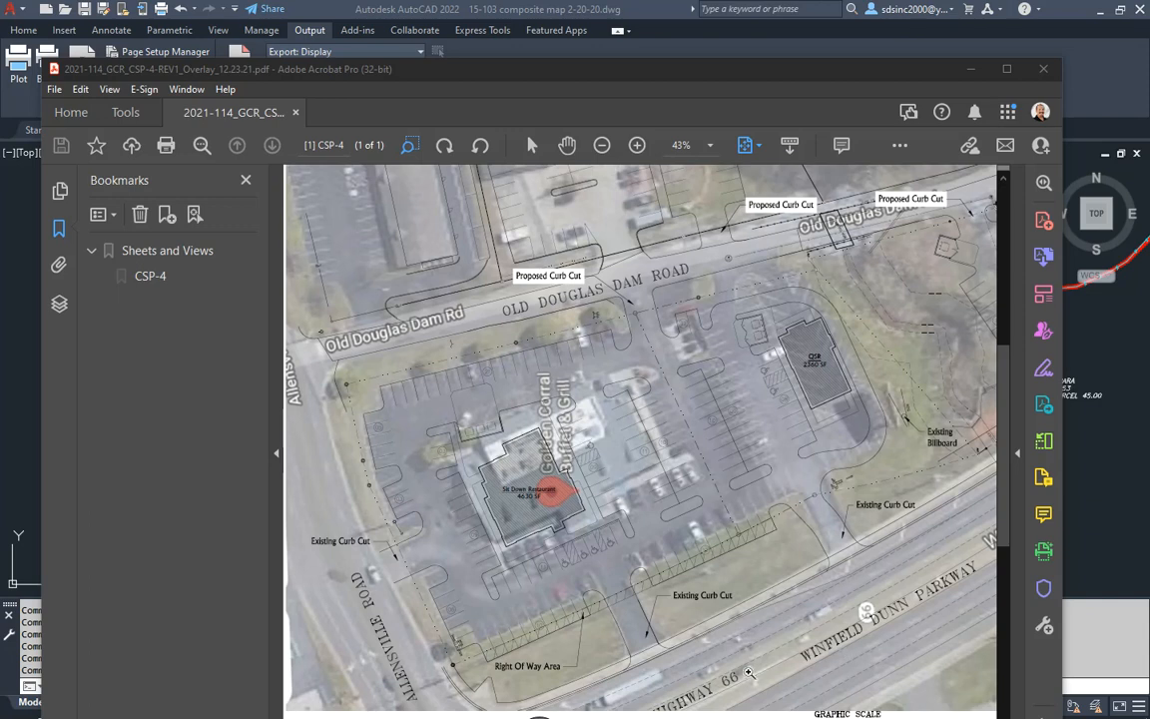
scroll(738, 682, down, 2)
scroll(726, 623, up, 2)
scroll(706, 456, down, 1)
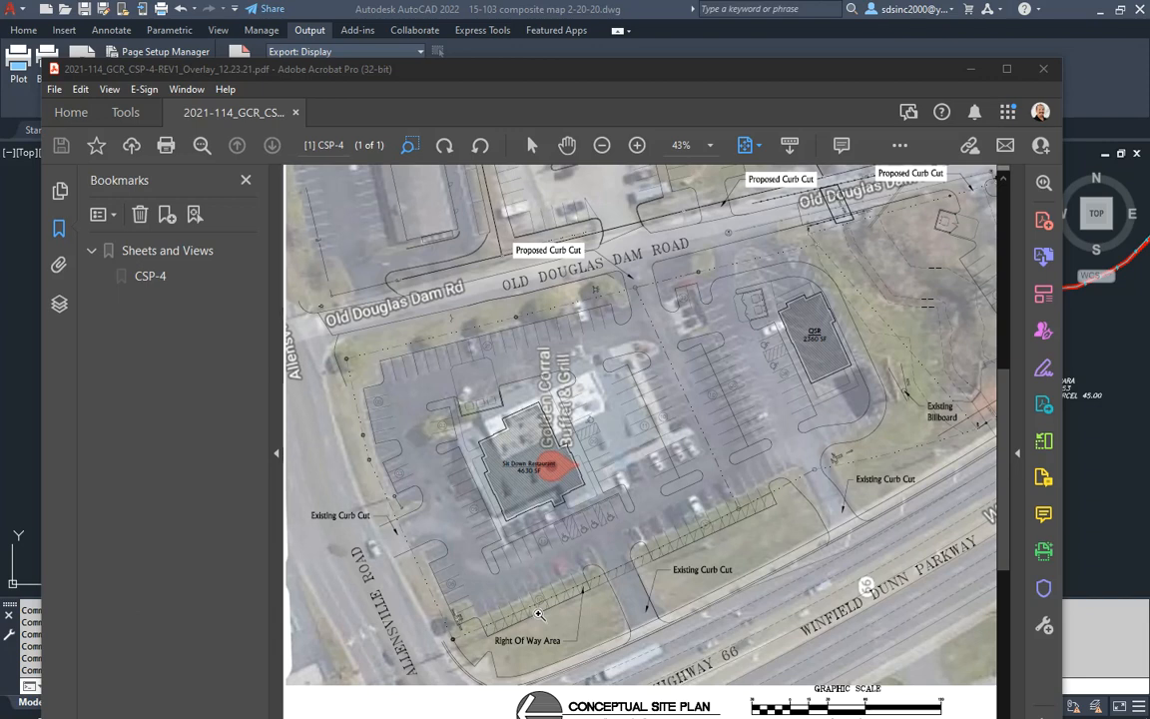
scroll(540, 614, down, 1)
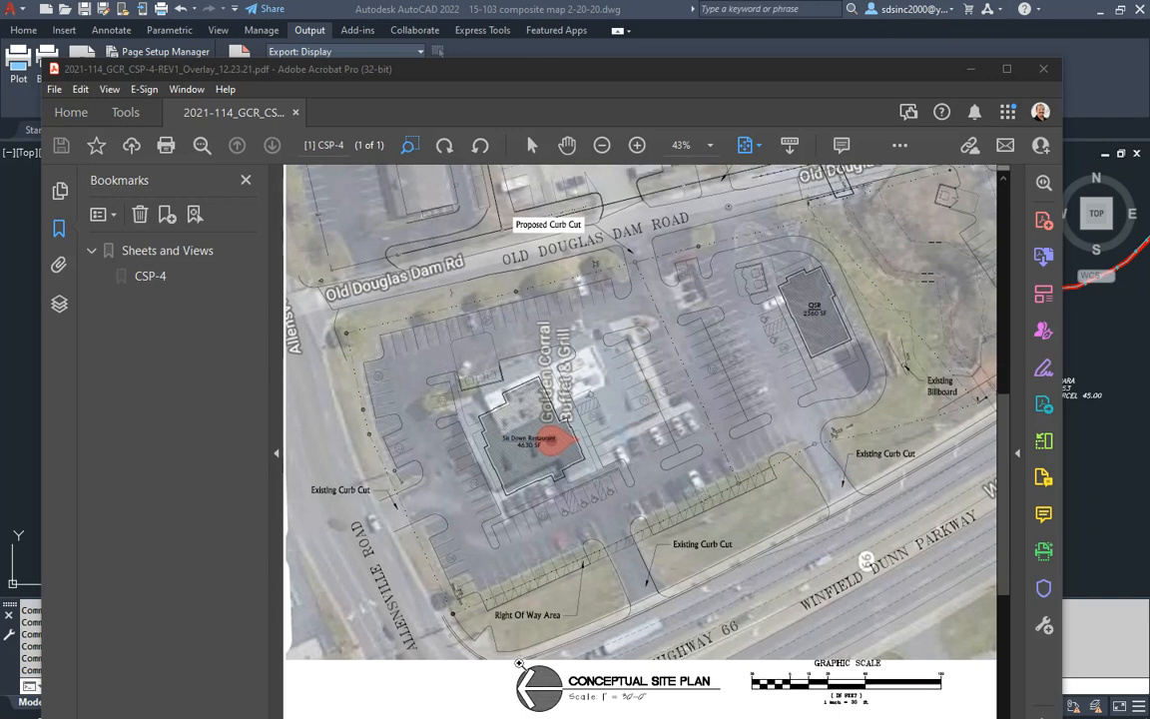
- Rotate the overlay plan a quarter turn clockwise to match the survey's orientation, examine it, and move the PDF out of view
click(444, 145)
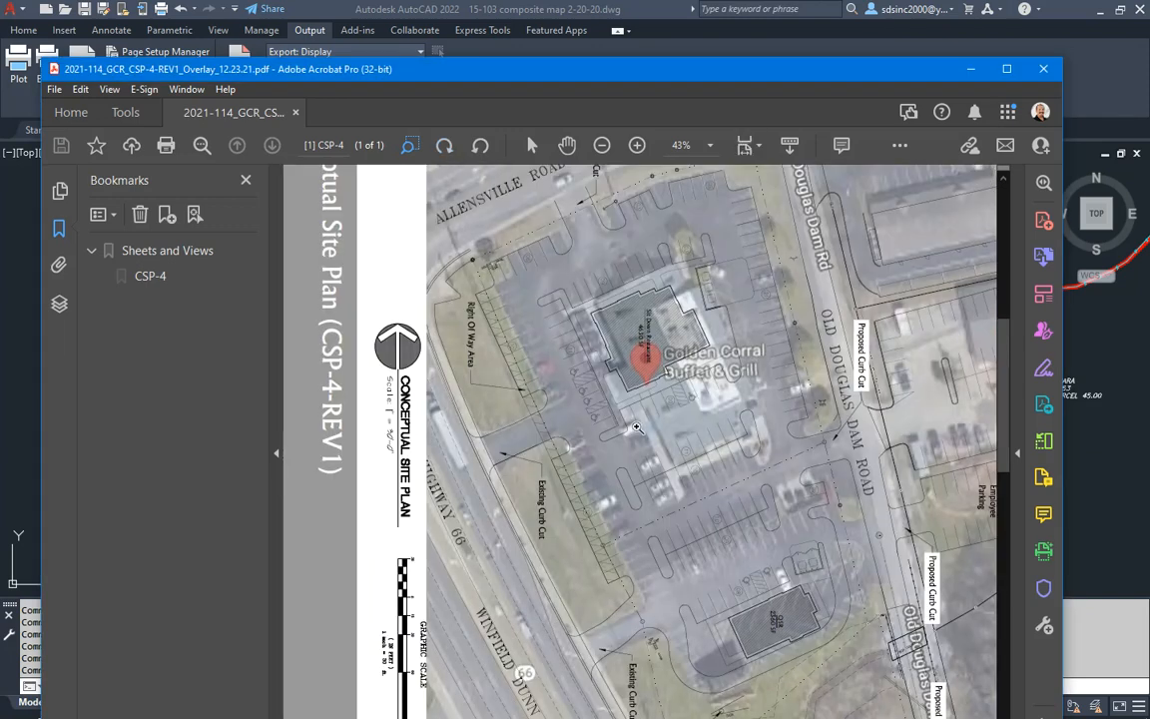
middle_drag(709, 370, 641, 385)
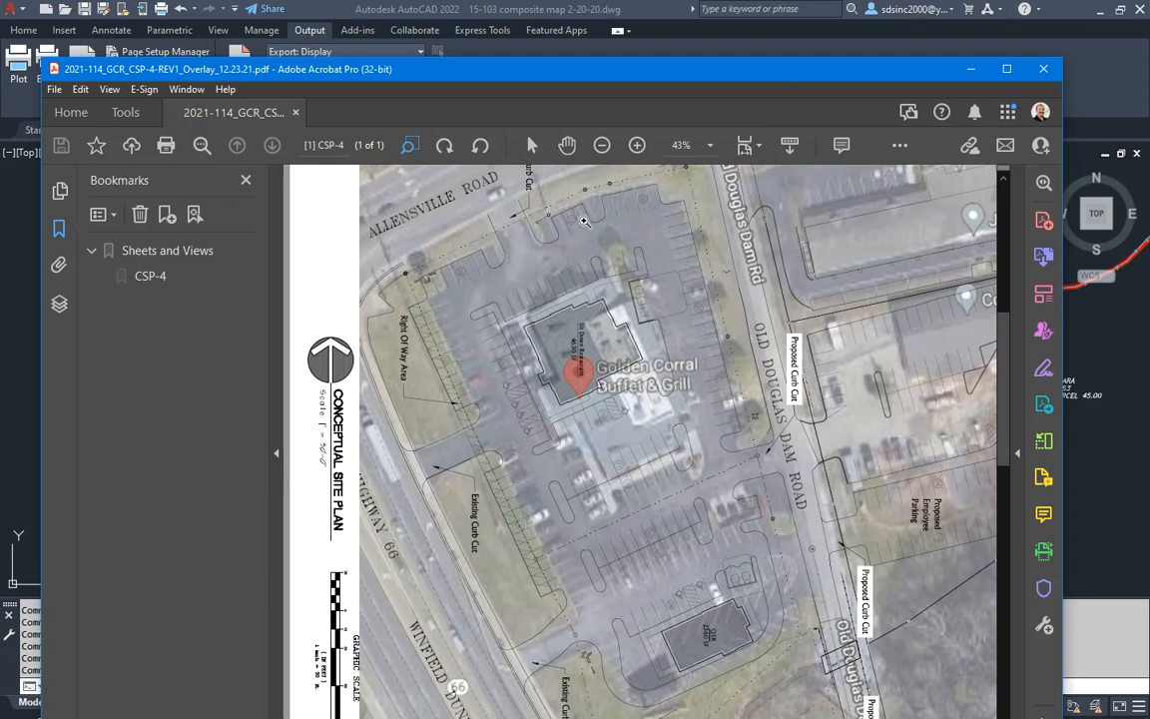
drag(678, 70, 559, 0)
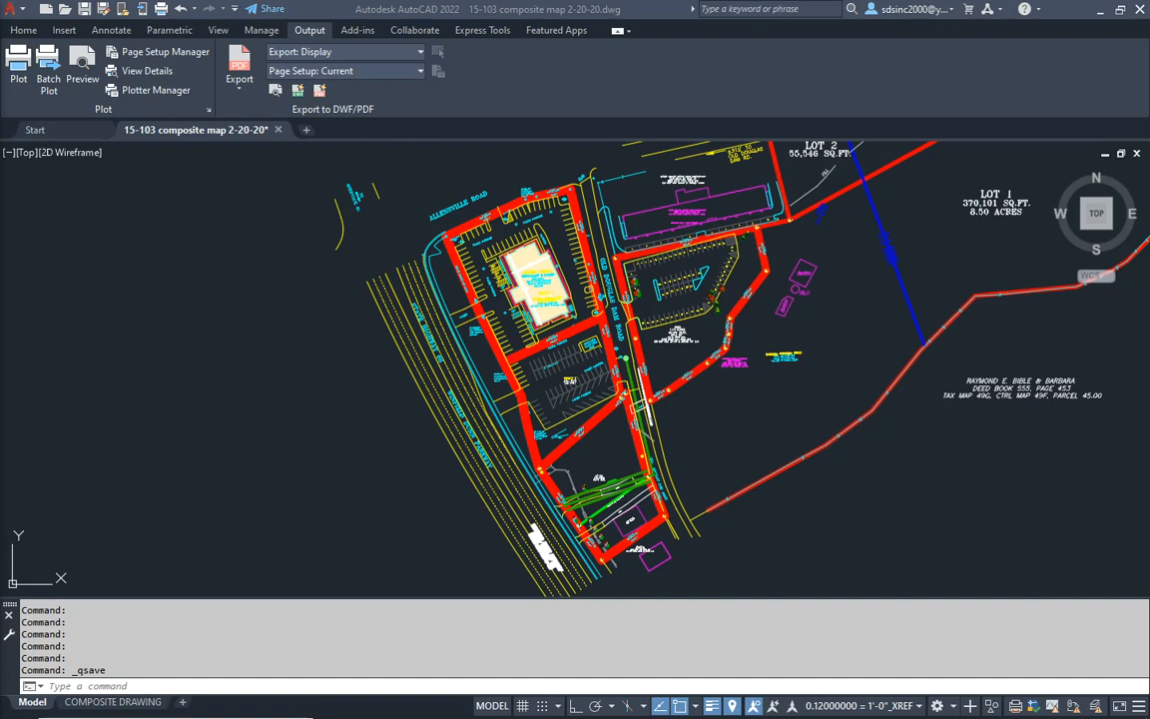
- Paste the MAH V1 Template-PSP-S1.dwg file into the MAH - Seveierville TN - Hwy 66 folder and copy the folder's name
drag(0, 95, 765, 168)
key(ctrl+v)
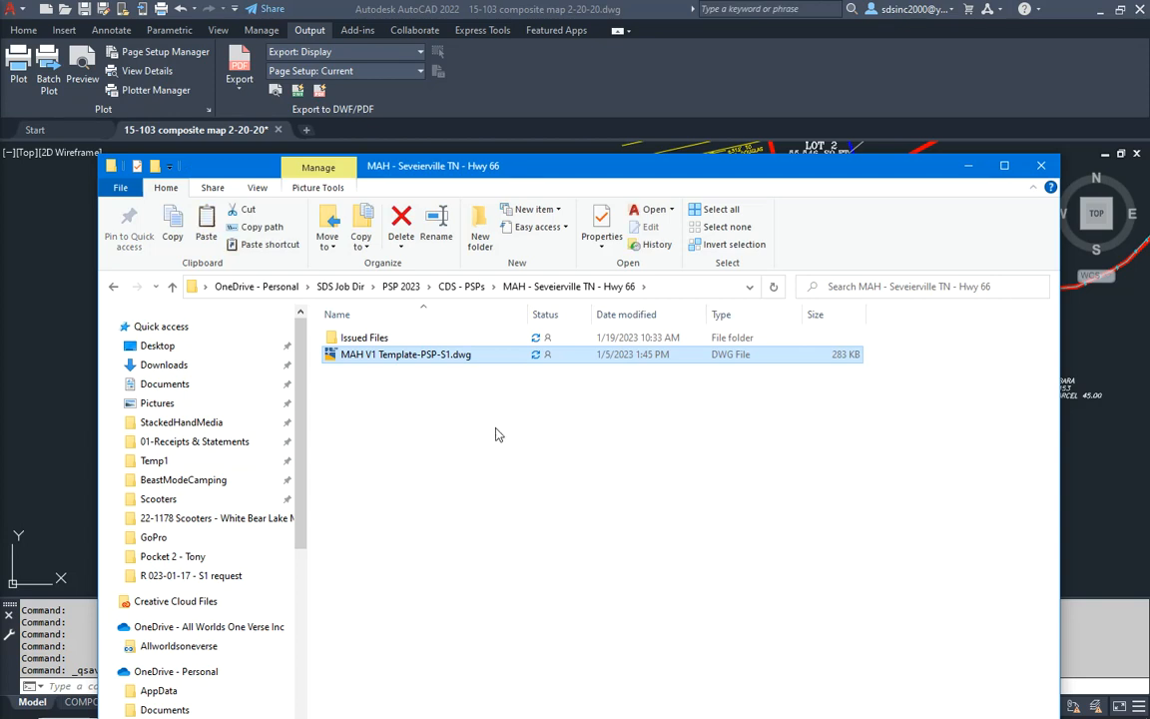
click(632, 288)
click(632, 287)
drag(531, 287, 667, 290)
key(ctrl+c)
click(483, 499)
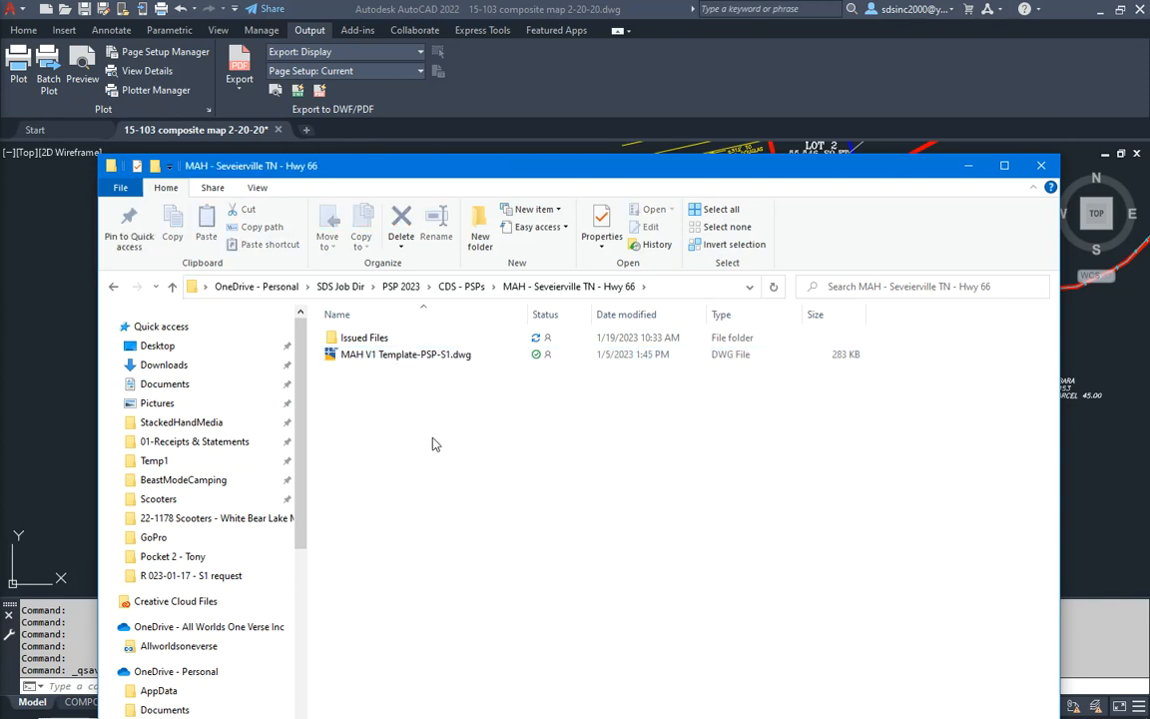
- Rename the template drawing as MAH - Seveierville TN - Hwy 66-PSP-S1.dwg and widen the file name column
click(379, 358)
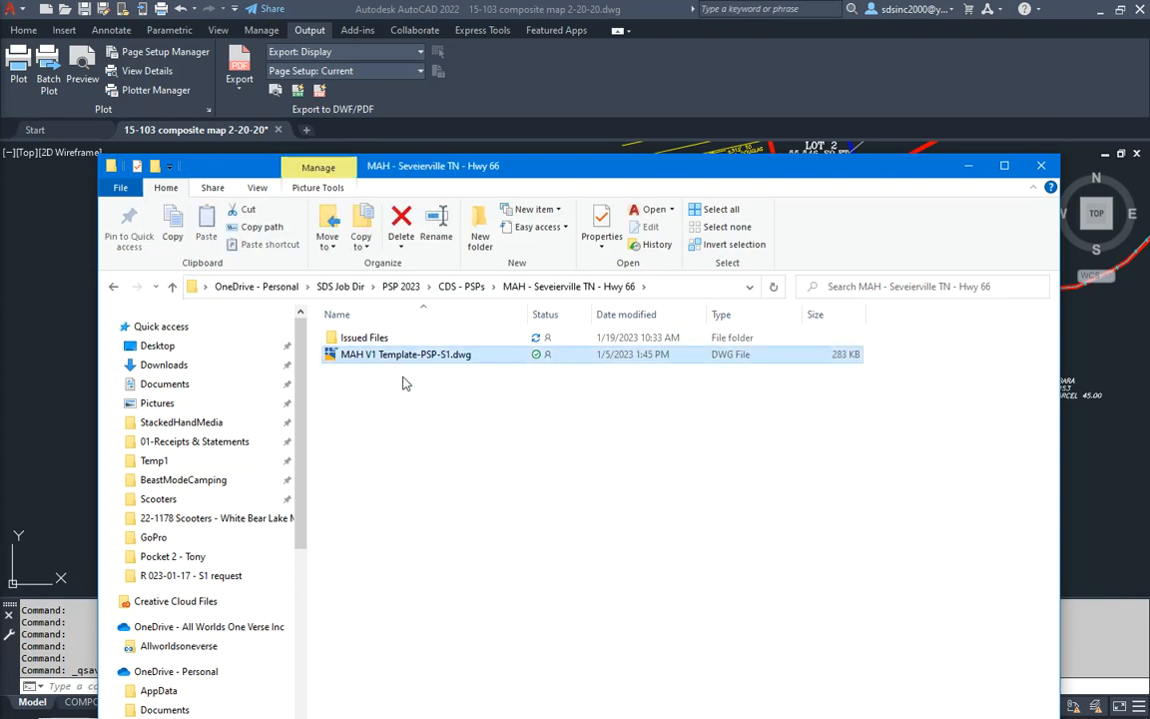
drag(418, 357, 341, 356)
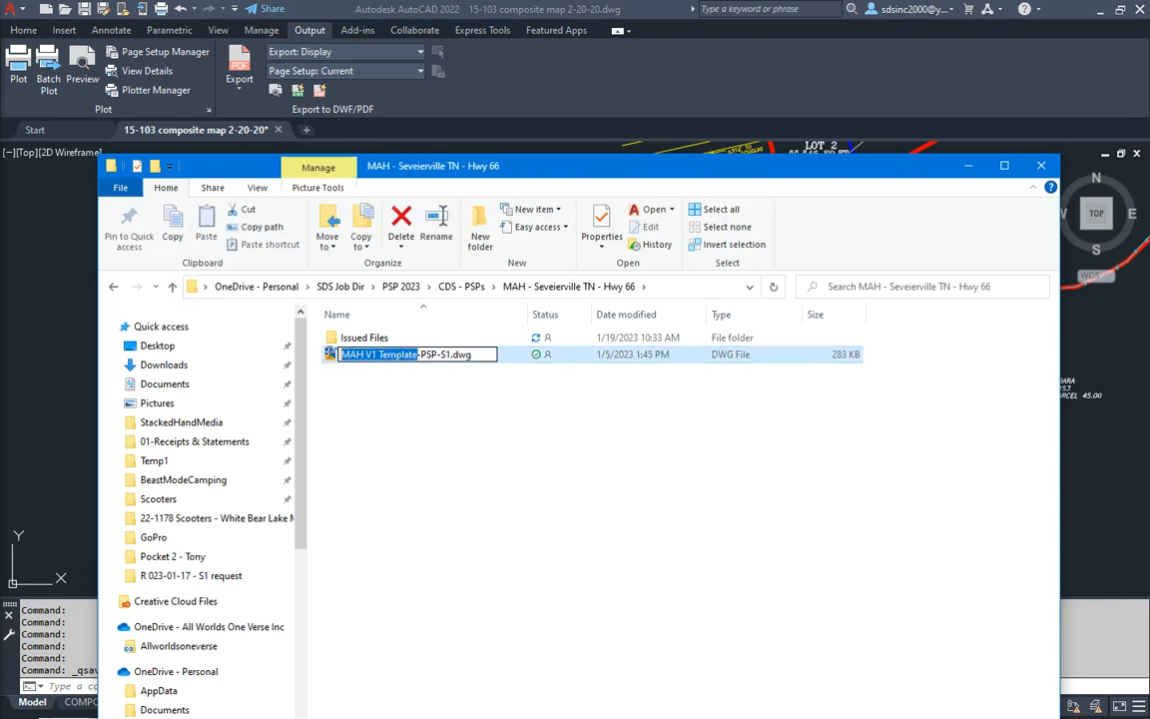
key(ctrl+v)
click(470, 470)
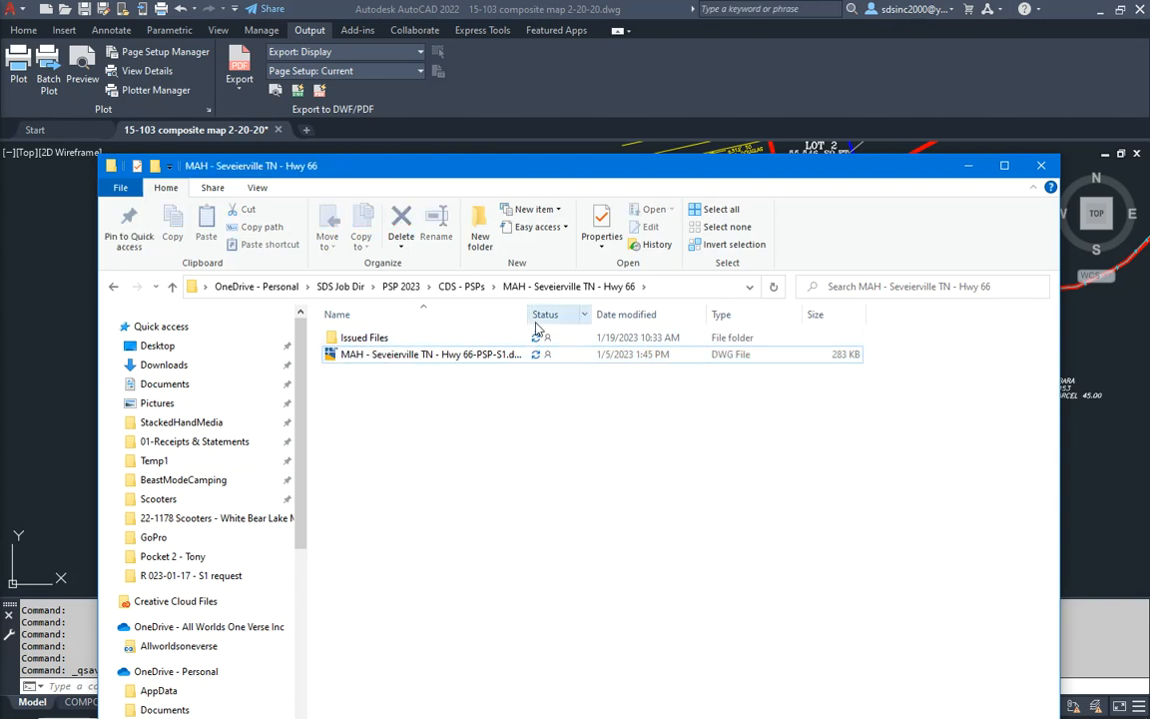
drag(523, 315, 641, 318)
- Open the renamed Hwy 66-PSP-S1 drawing in AutoCAD and switch it to model space
click(381, 359)
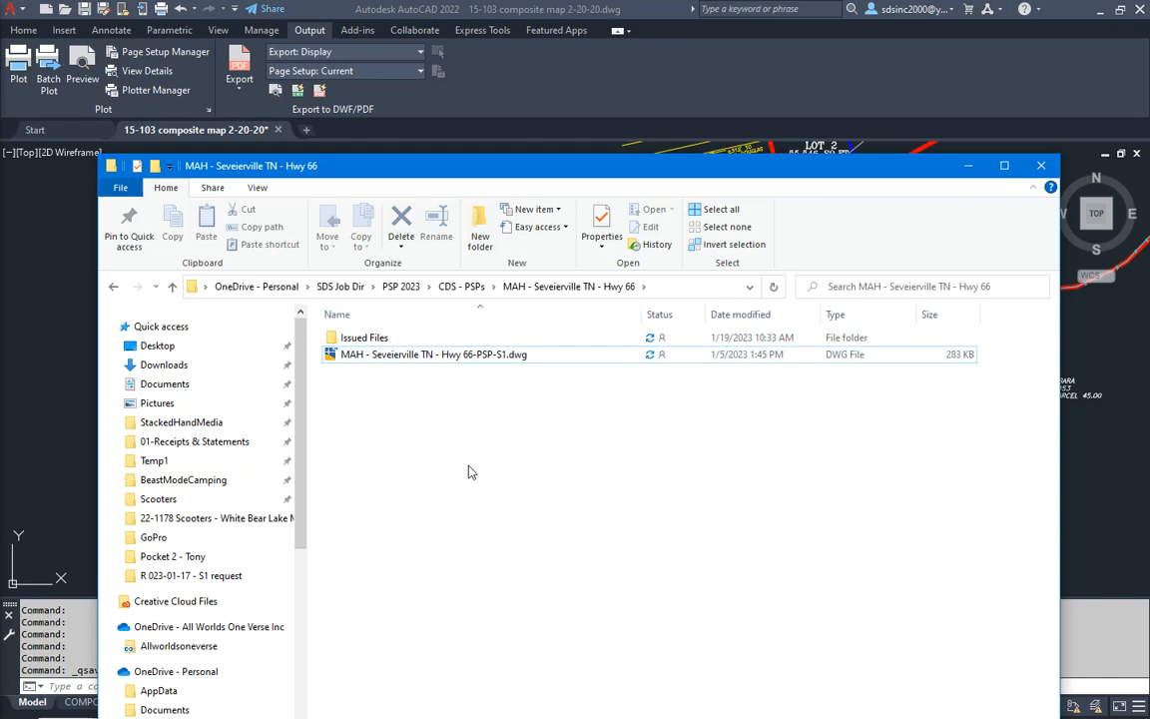
drag(564, 161, 0, 309)
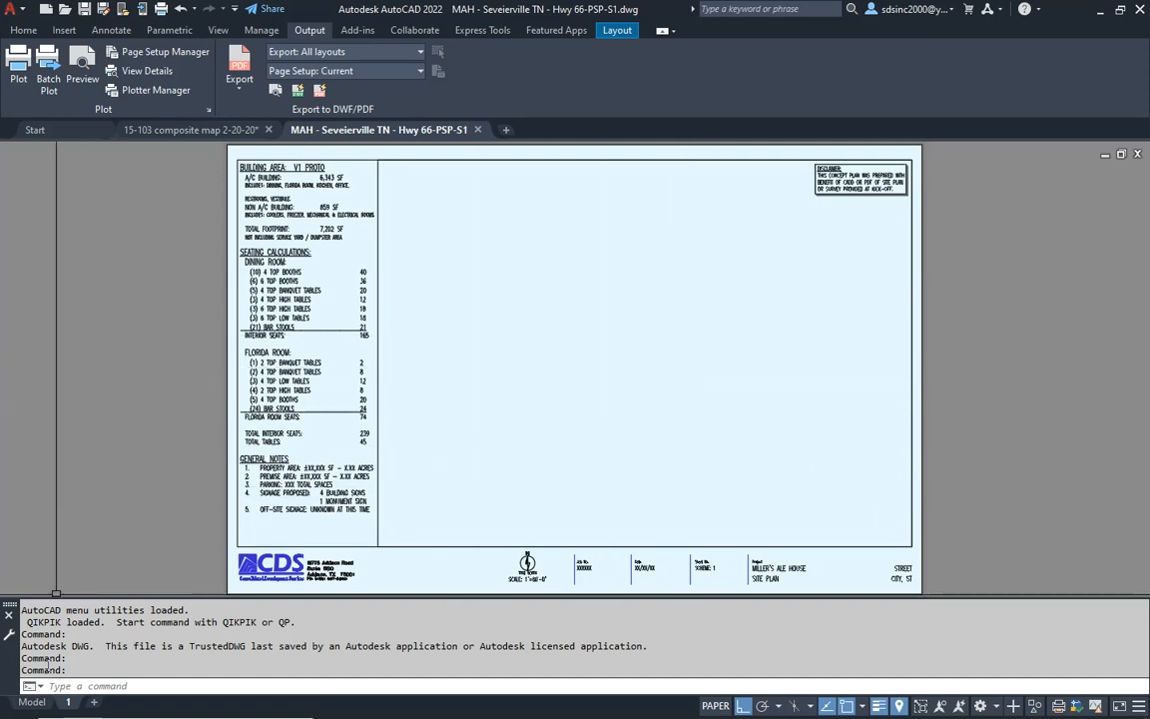
click(33, 702)
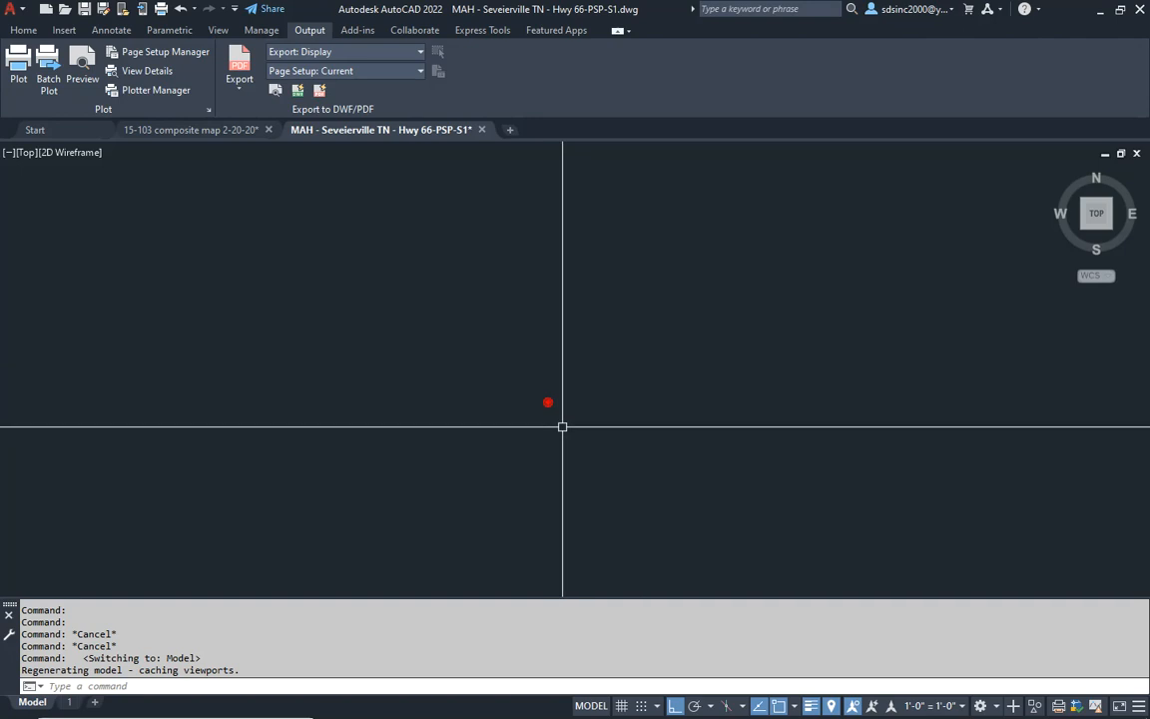
- Copy the entire survey from the 15-103 composite map drawing and paste it into the model space of the Hwy 66-PSP-S1 drawing
click(204, 130)
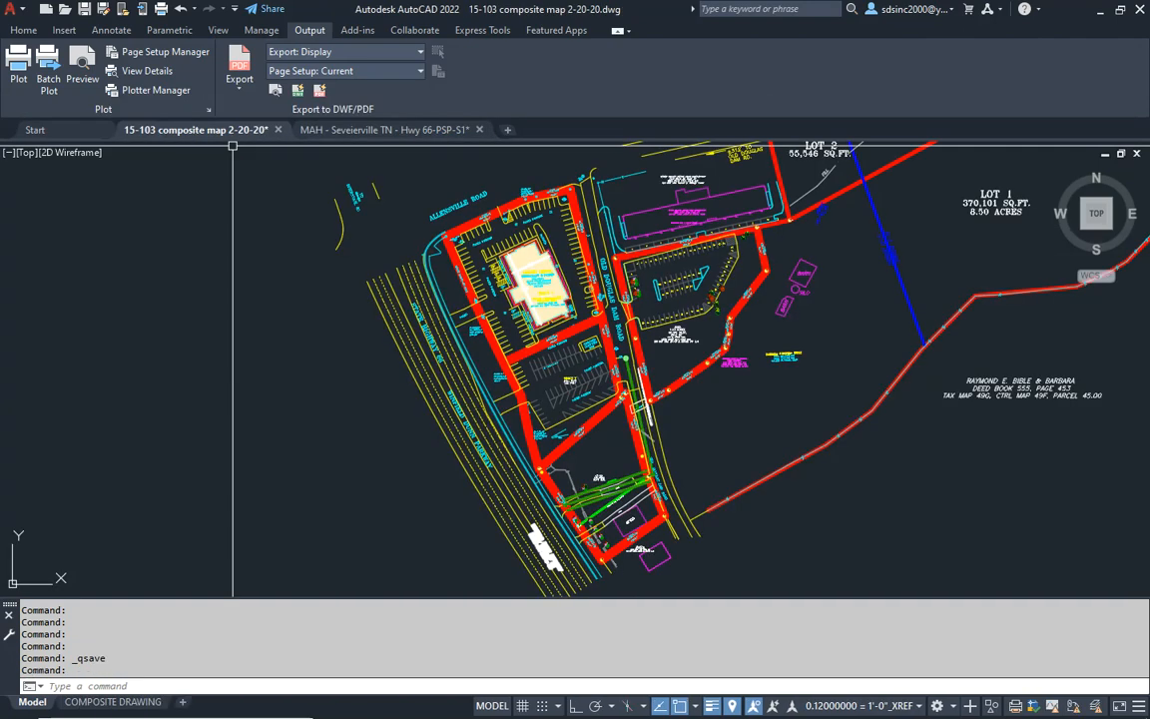
middle_drag(681, 382, 597, 395)
scroll(540, 397, down, 3)
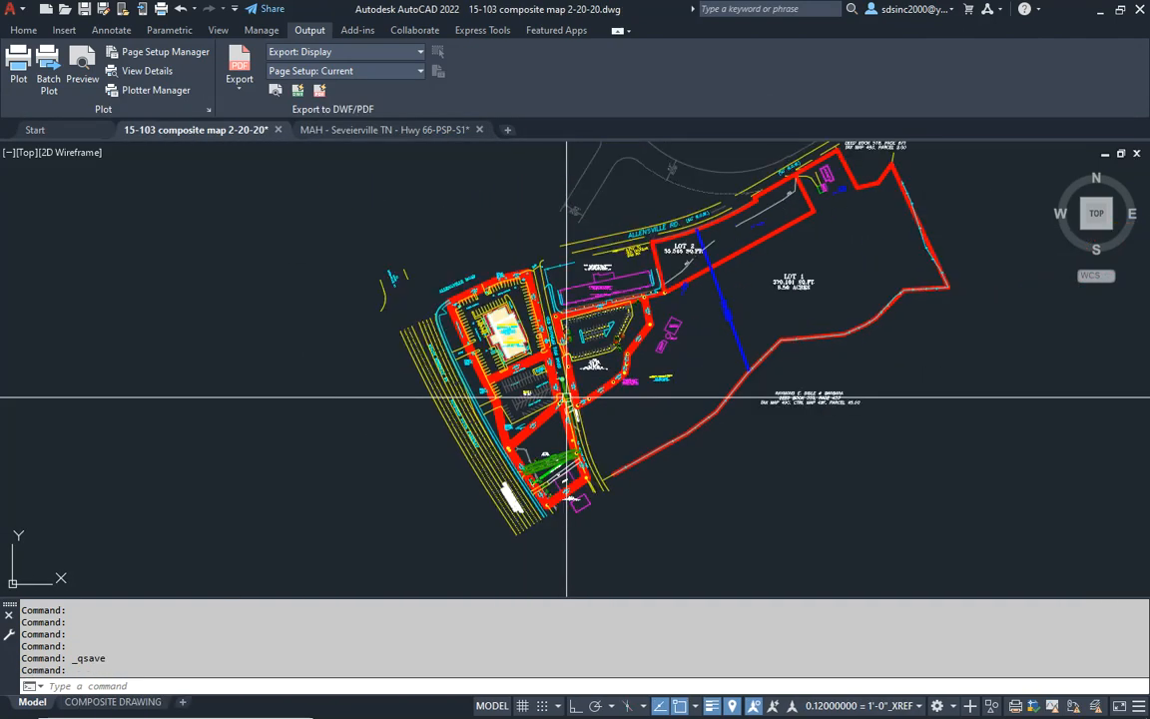
middle_drag(582, 340, 508, 382)
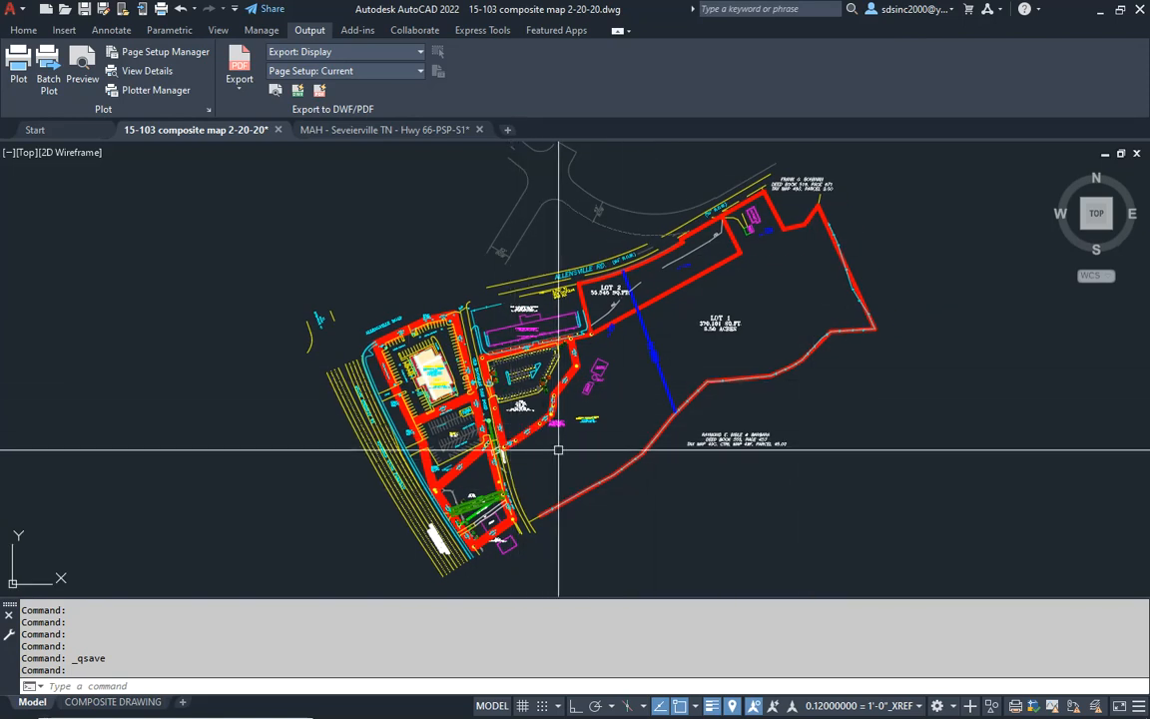
scroll(570, 356, down, 2)
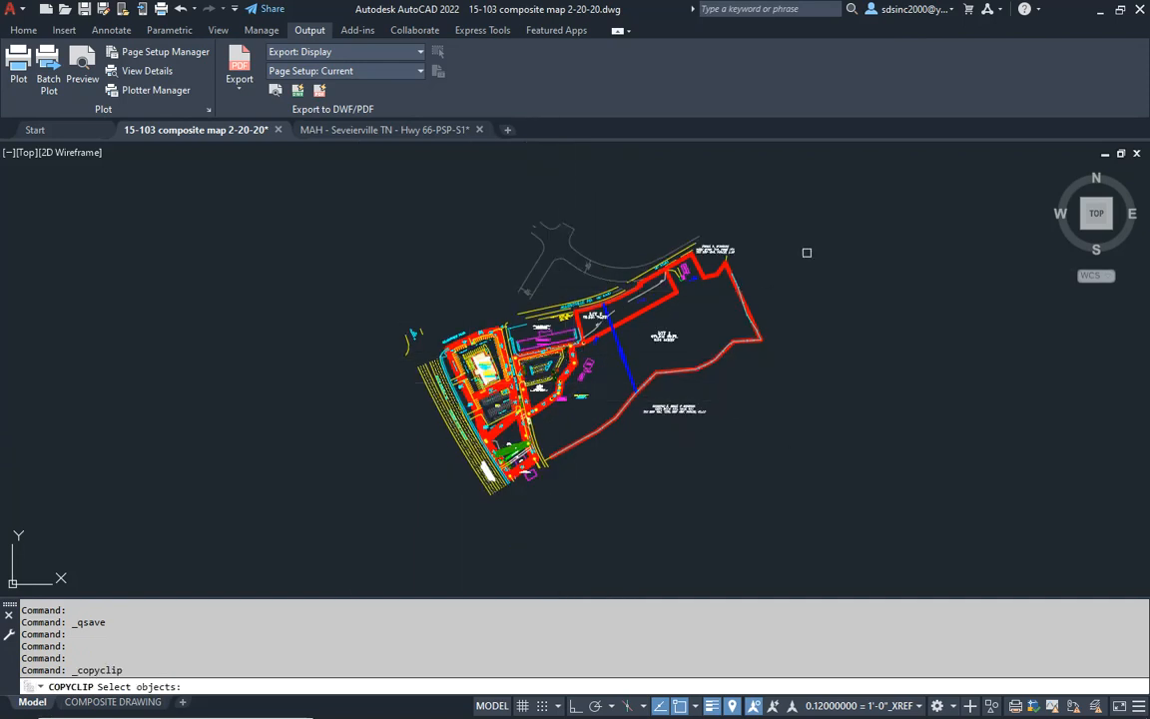
click(850, 172)
click(266, 539)
key(Return)
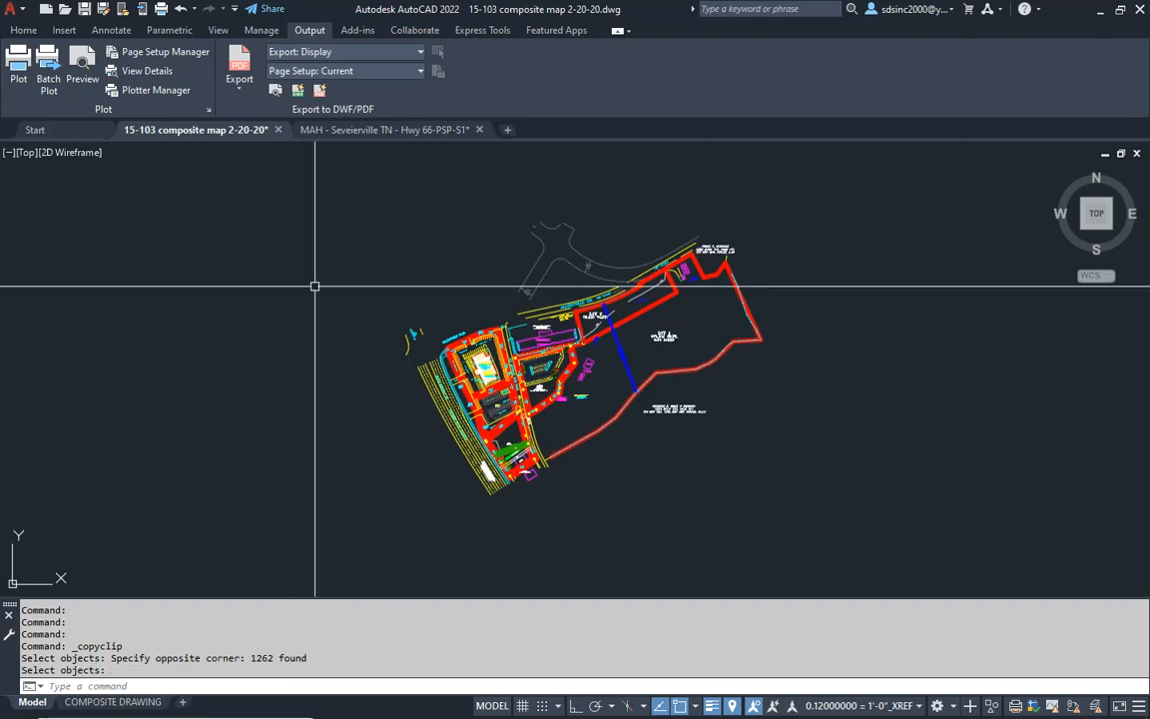
click(373, 129)
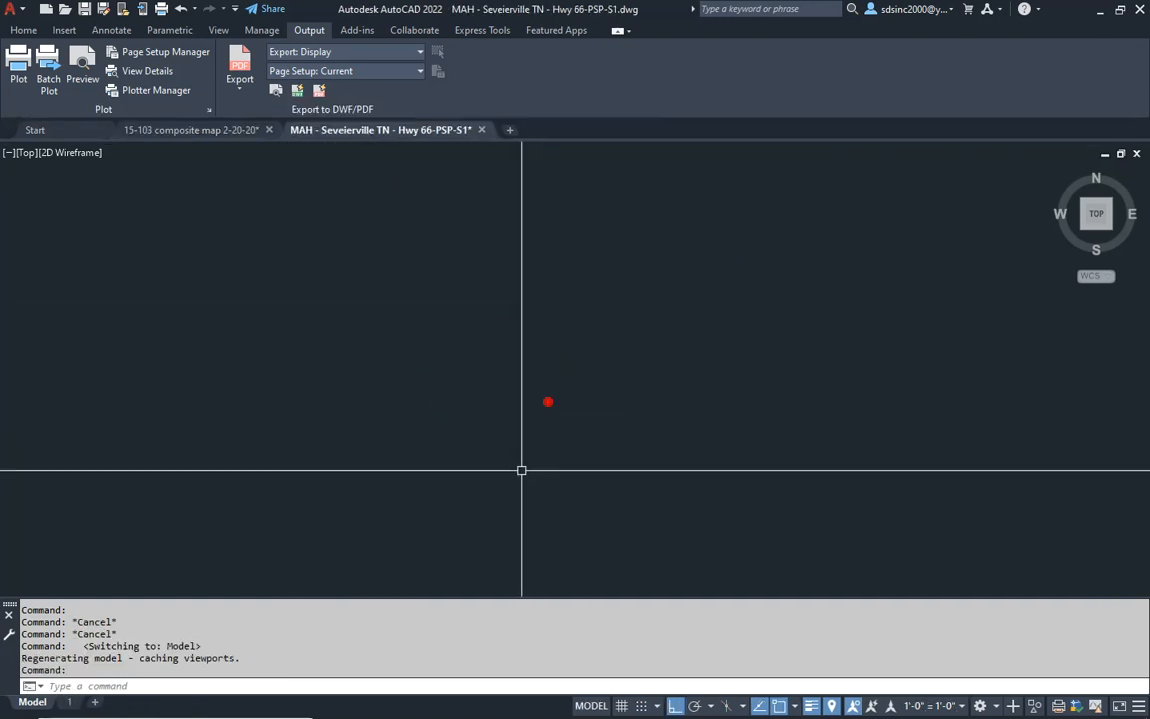
key(ctrl+v)
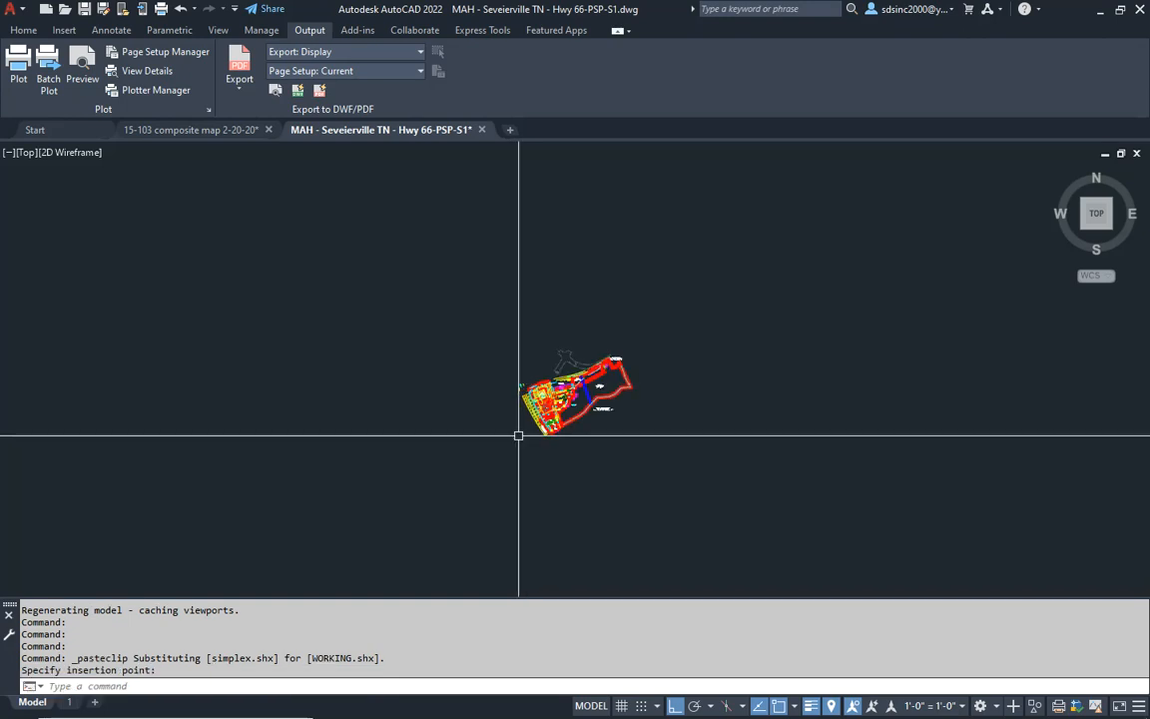
- Measure the width of a parking stall along the state right-of-way side of the pasted survey
scroll(529, 352, up, 10)
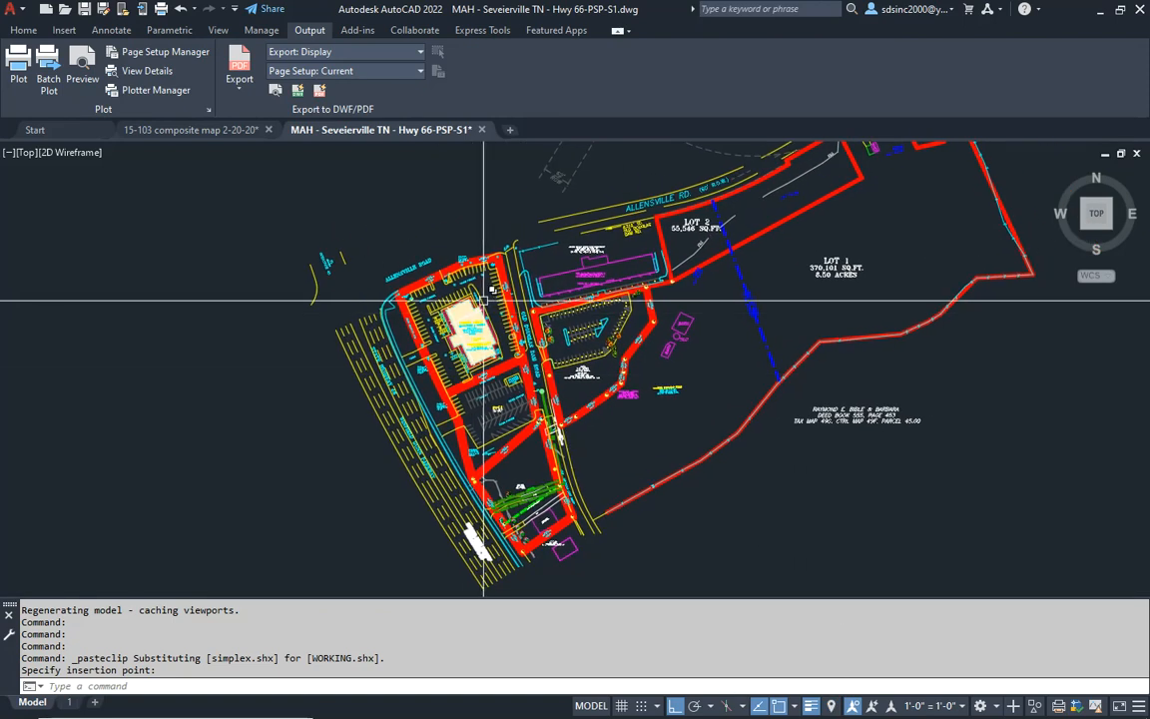
scroll(484, 304, up, 7)
middle_drag(488, 296, 763, 290)
middle_drag(404, 373, 542, 263)
text(i)
key(Return)
scroll(466, 379, up, 5)
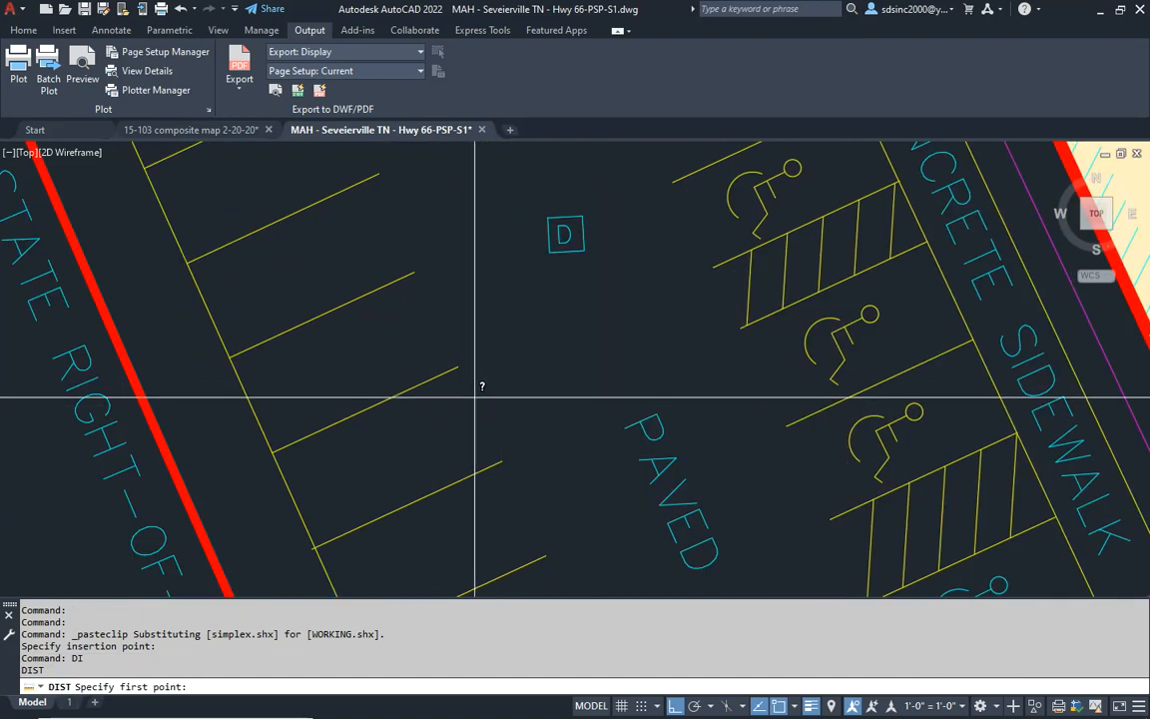
click(458, 367)
click(405, 286)
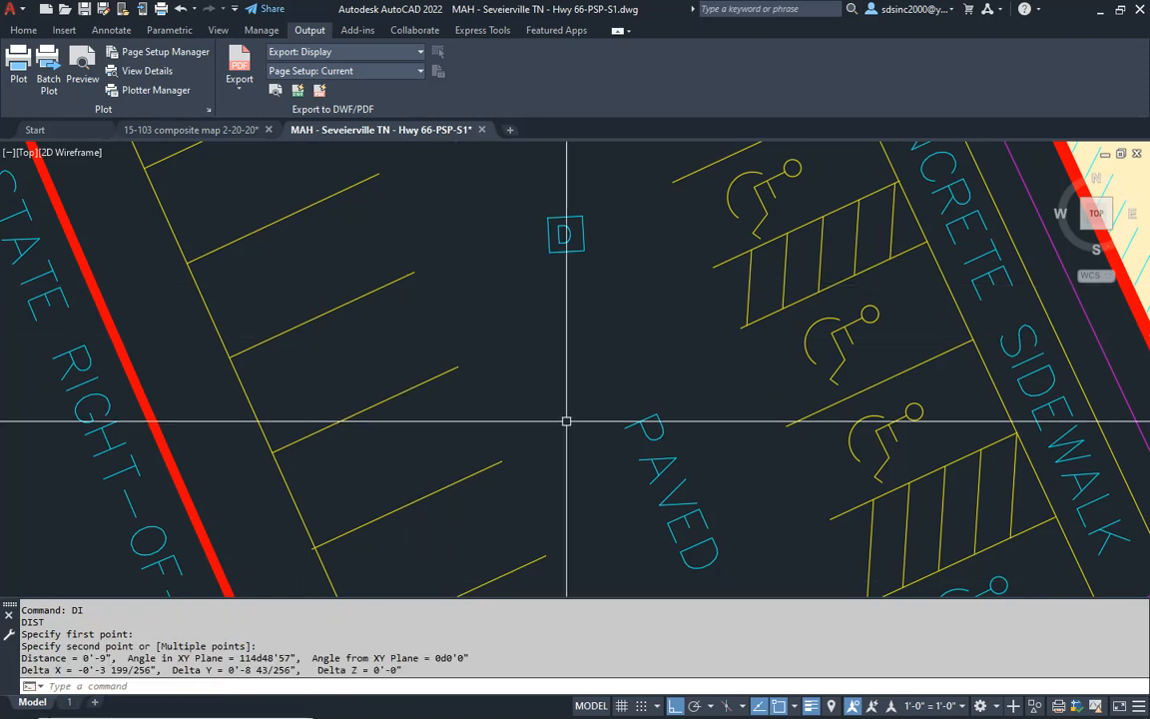
- Scale the entire pasted survey by a factor of 12 from a base point near its middle
scroll(526, 405, down, 10)
middle_drag(603, 348, 452, 305)
scroll(502, 412, down, 8)
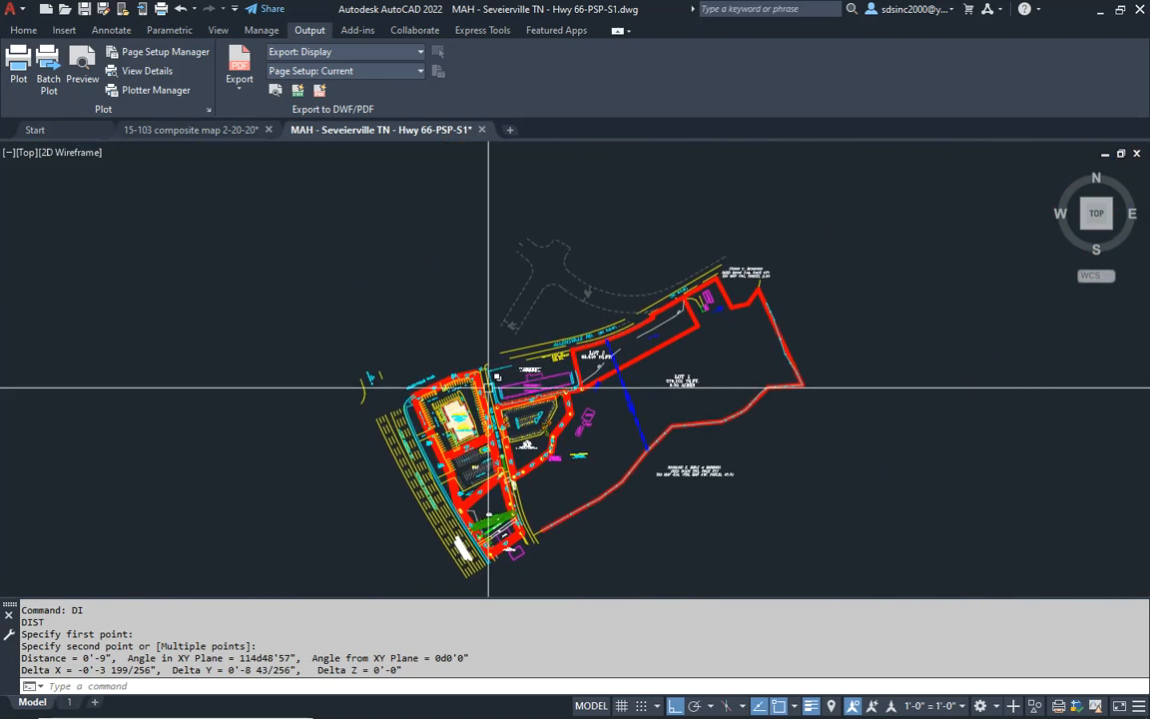
key(Escape)
key(Escape)
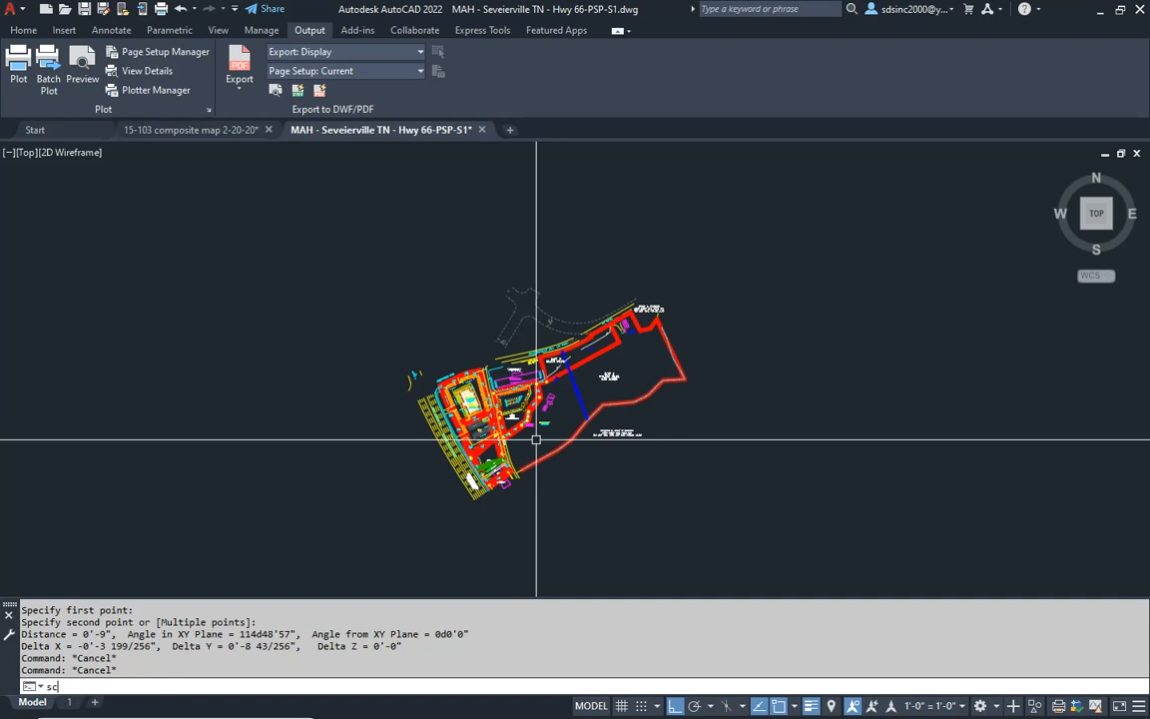
text(sc)
key(Return)
click(739, 219)
click(301, 549)
key(Return)
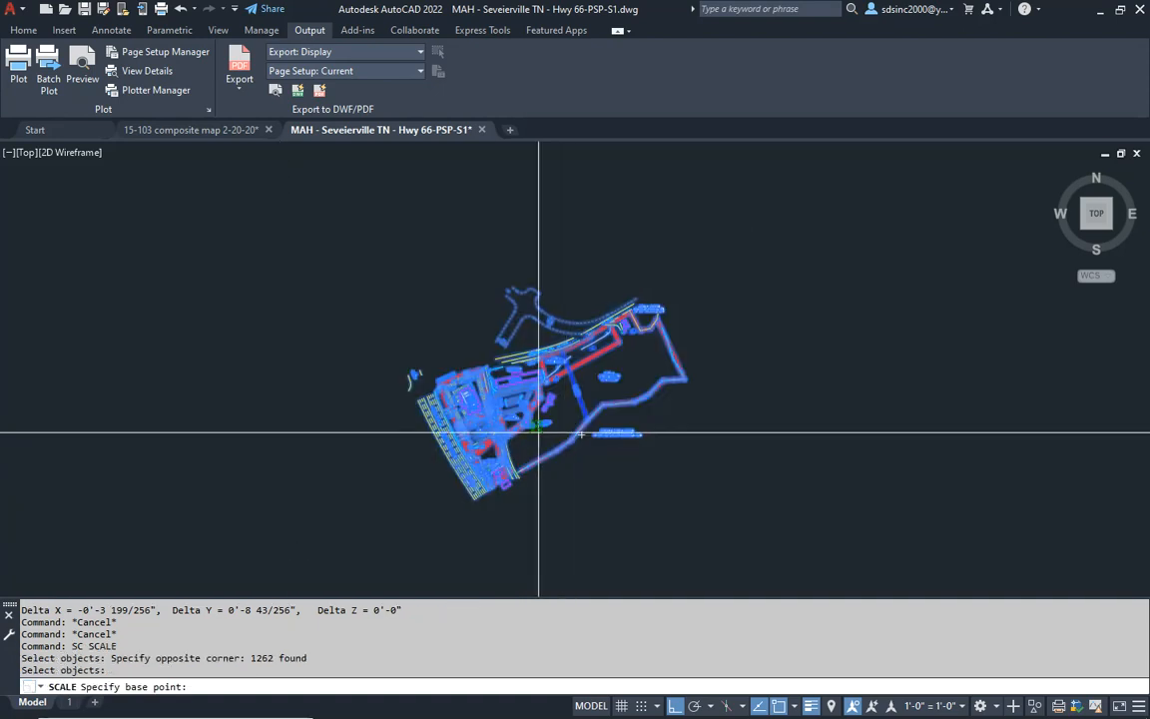
click(539, 432)
text(12)
key(Return)
- Measure a parking stall's width again on the scaled survey to check the drawing scale
mouse_move(302, 390)
middle_down()
mouse_move(263, 336)
mouse_move(513, 420)
middle_up()
scroll(513, 420, up, 4)
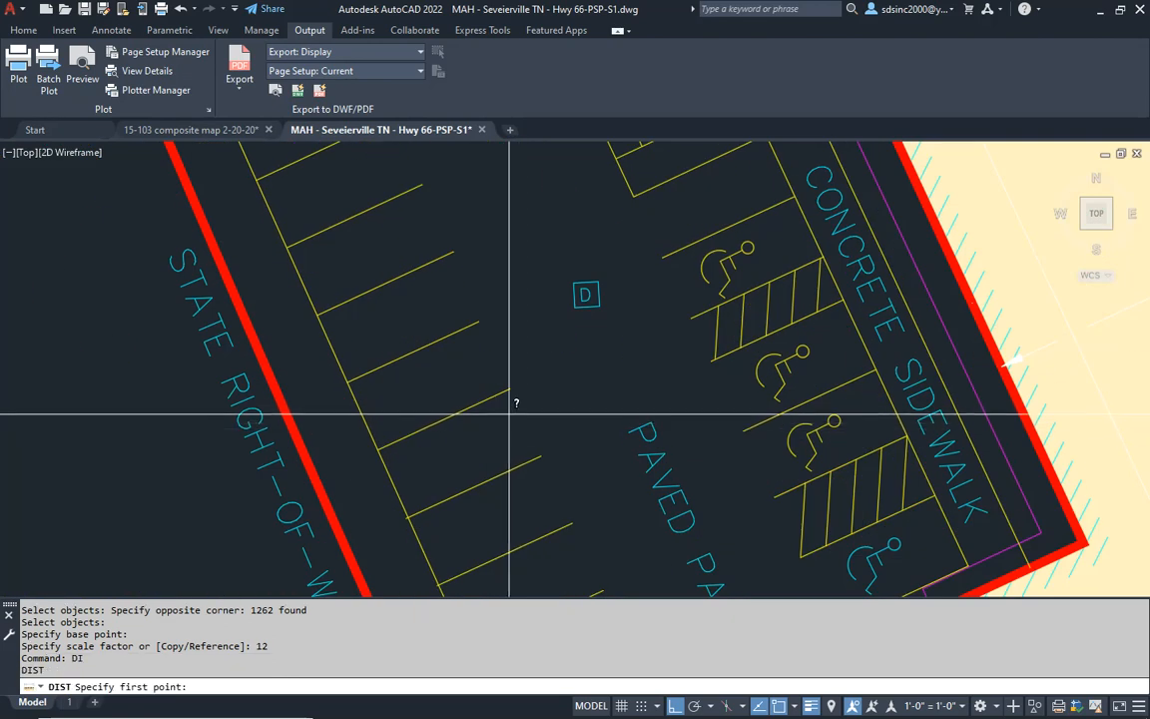
click(499, 397)
click(478, 322)
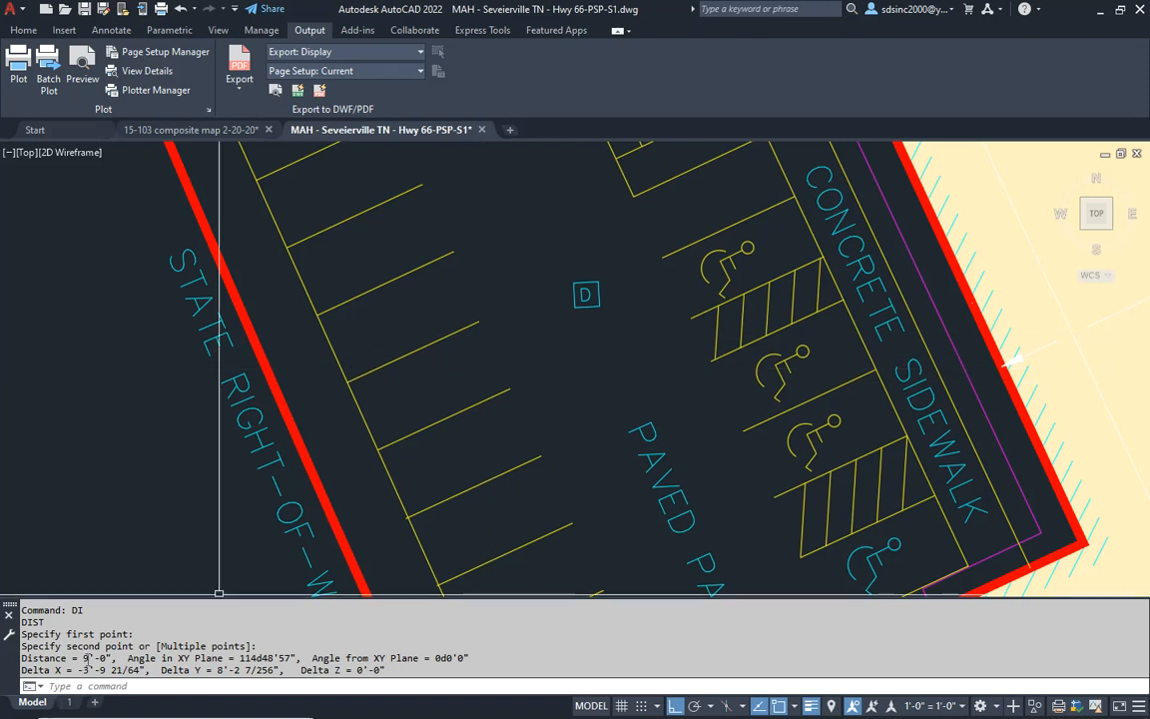
scroll(637, 449, down, 4)
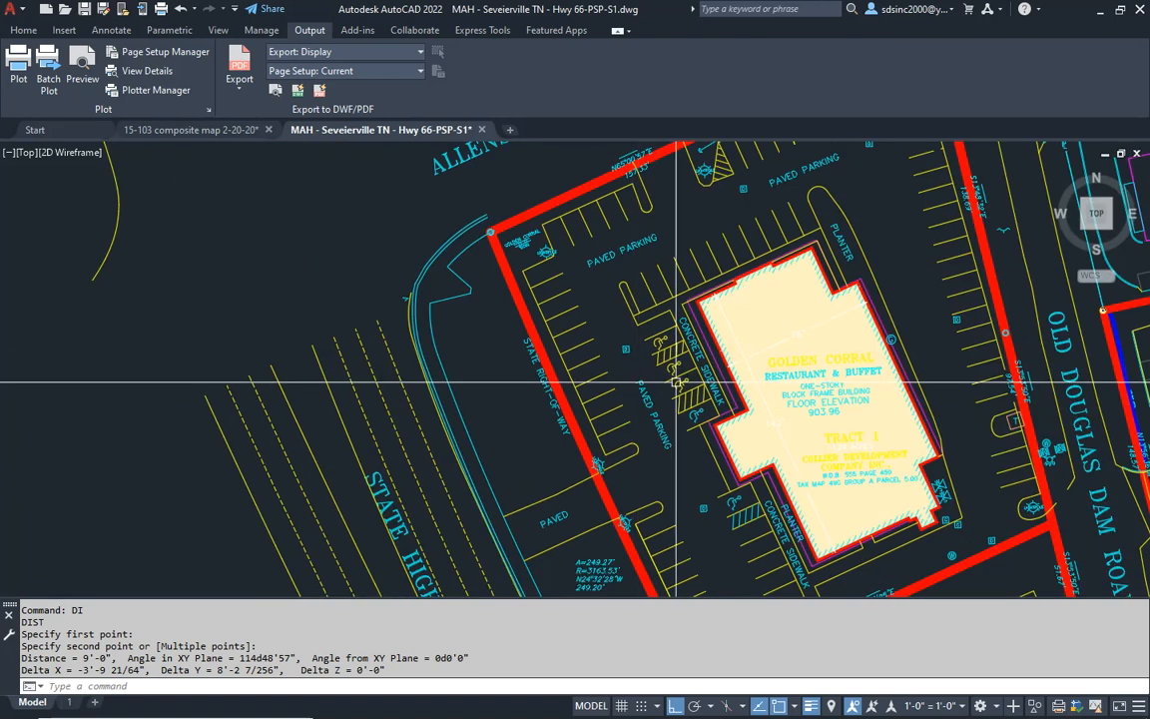
middle_drag(680, 377, 536, 336)
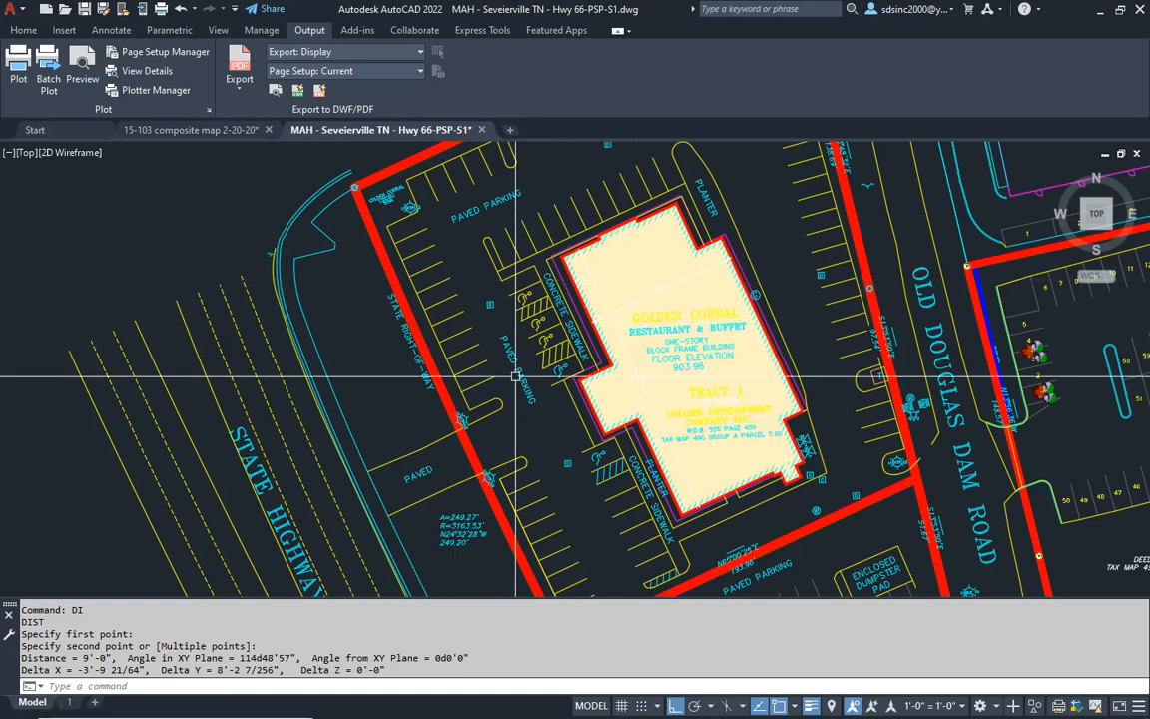
scroll(684, 357, down, 2)
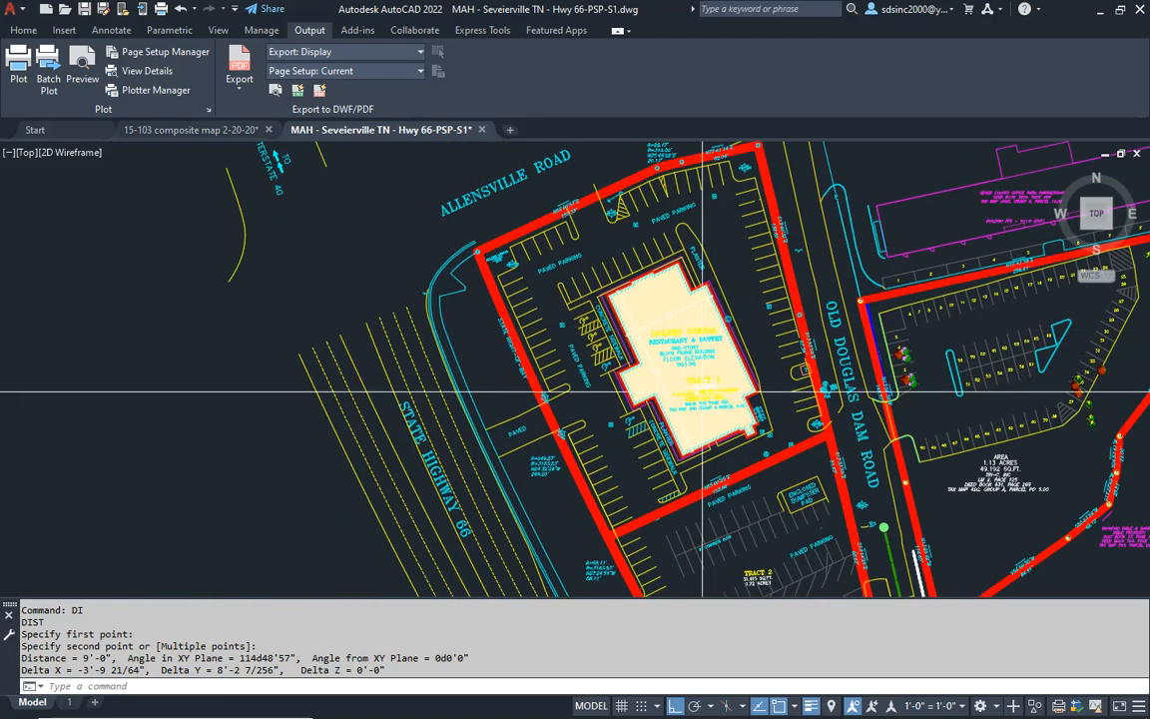
middle_drag(717, 375, 564, 387)
middle_drag(603, 493, 599, 472)
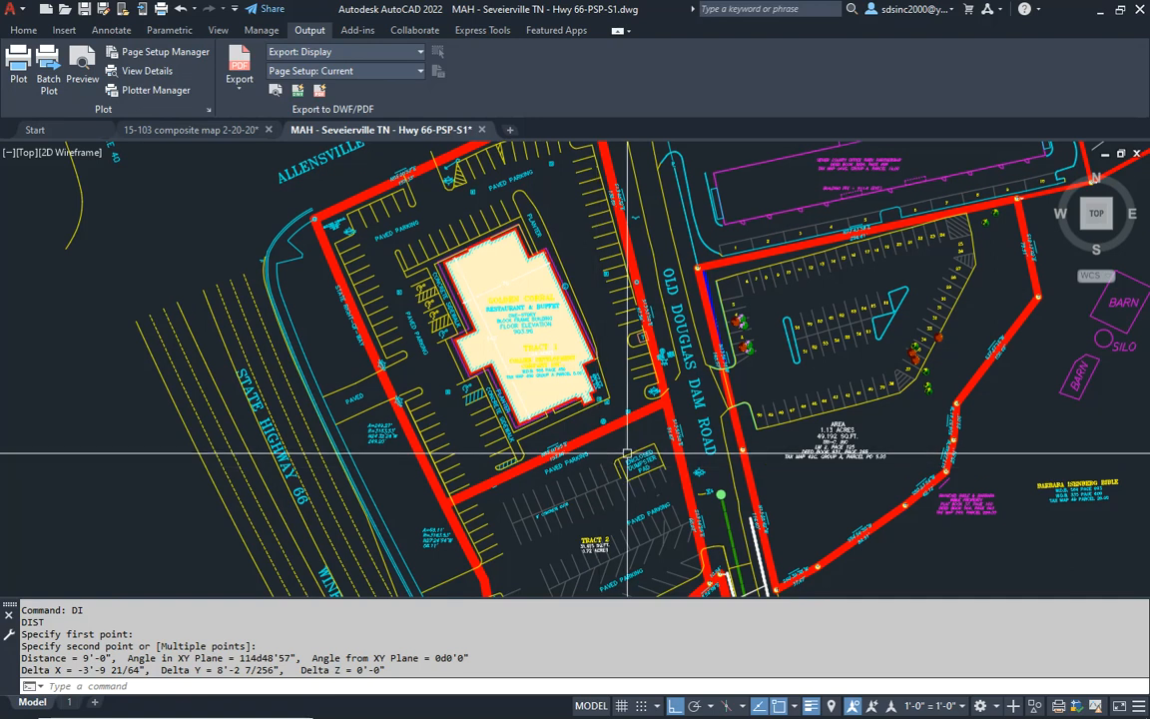
- Examine the scaled survey's property boundaries, parking areas and surrounding roads around Tract 1 and Tract 2
scroll(599, 463, down, 3)
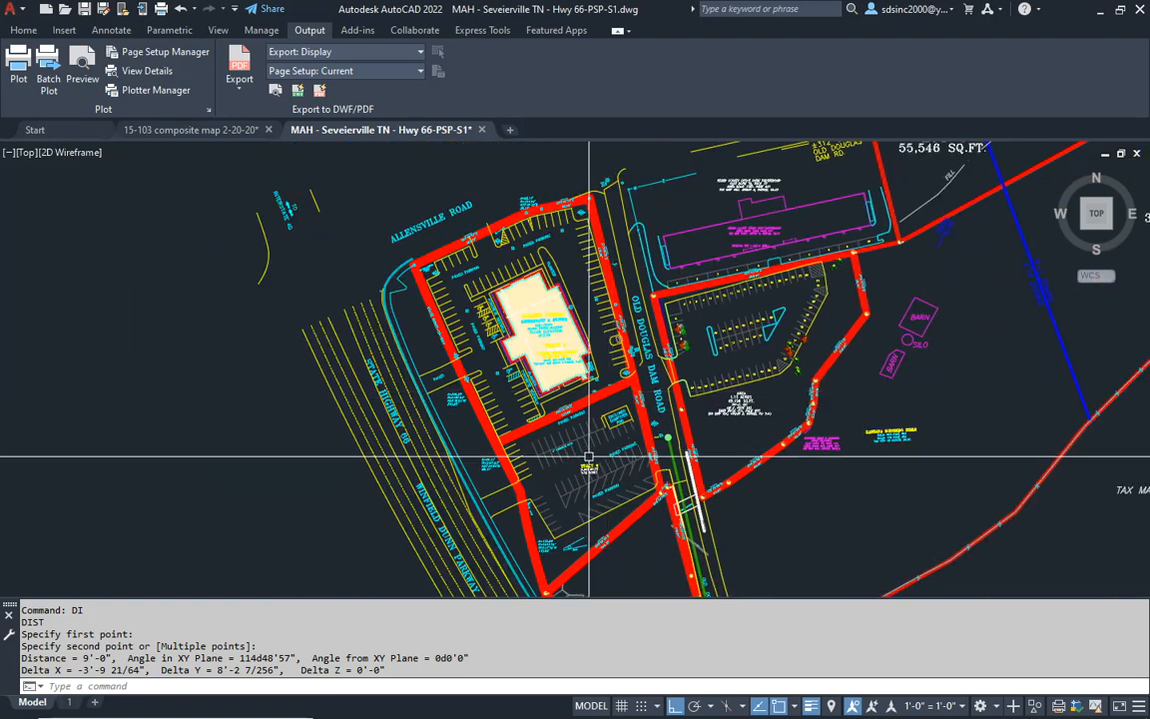
middle_drag(650, 471, 609, 424)
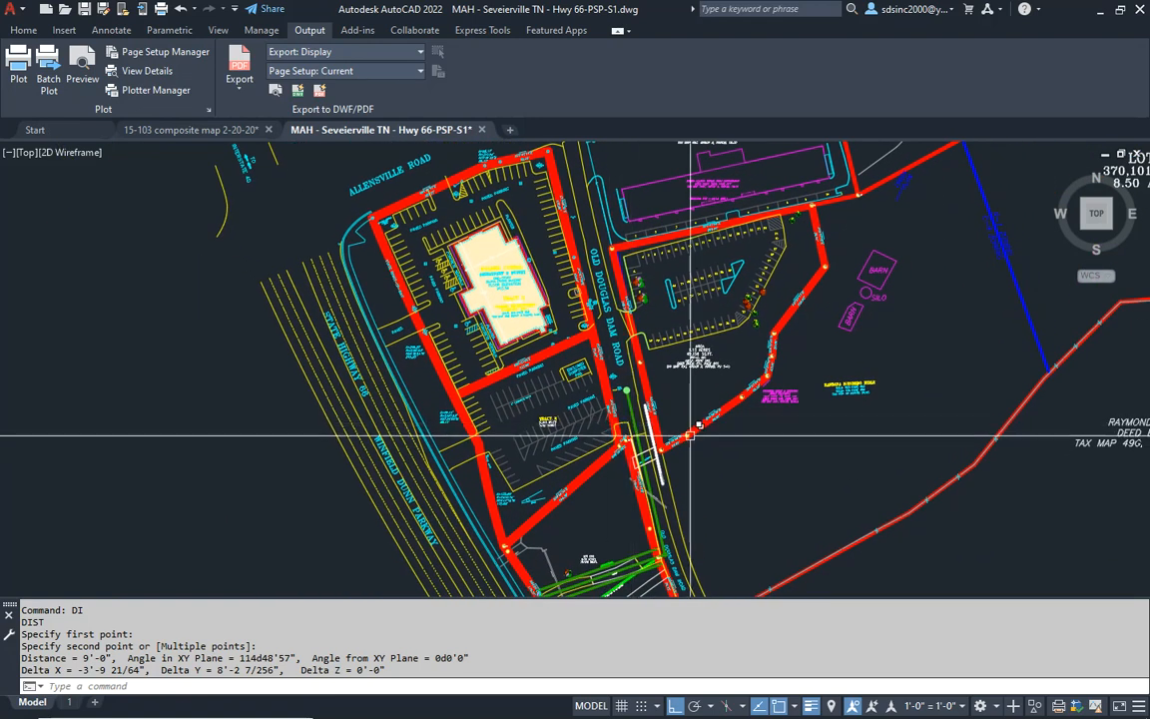
scroll(496, 351, down, 2)
mouse_move(560, 399)
middle_down()
mouse_move(535, 385)
mouse_move(563, 384)
middle_up()
scroll(563, 384, up, 2)
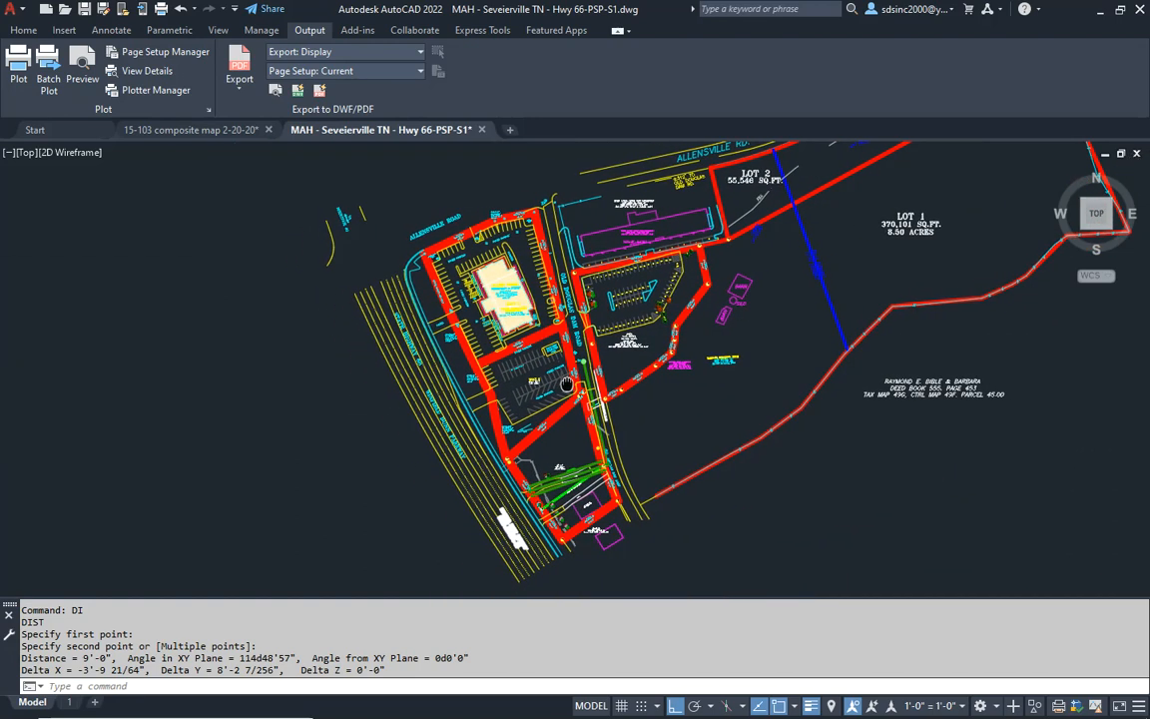
scroll(564, 379, up, 3)
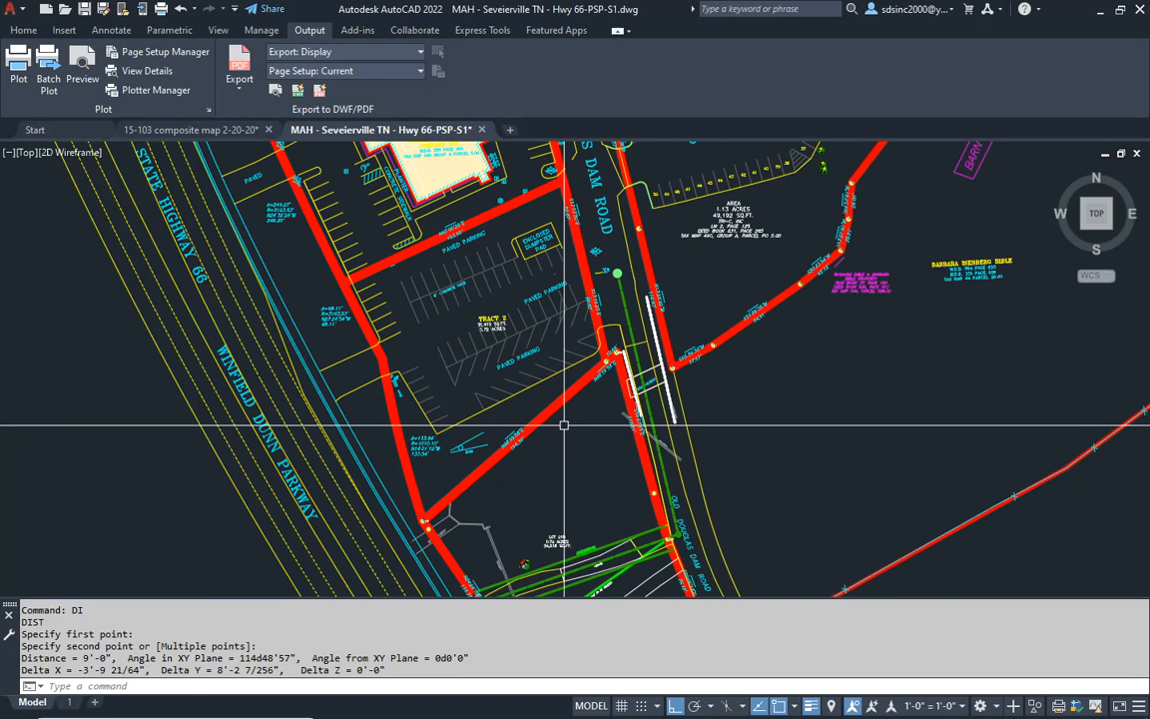
middle_drag(442, 316, 572, 459)
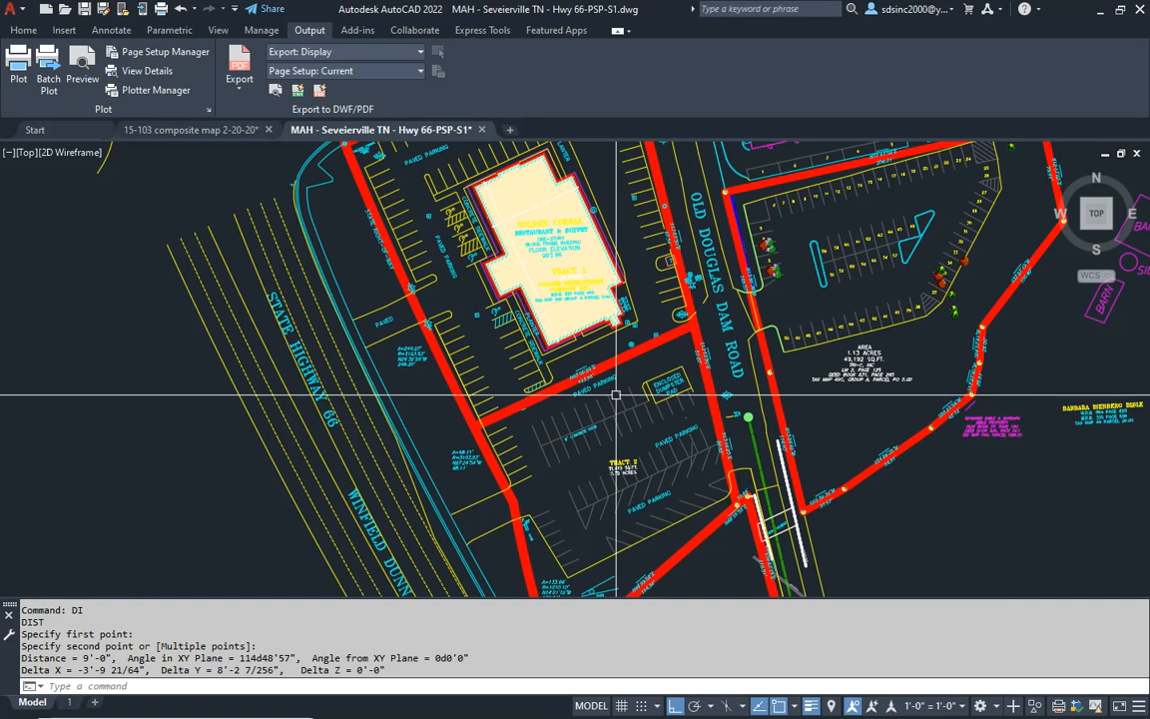
middle_drag(616, 359, 635, 501)
scroll(621, 200, up, 5)
scroll(392, 311, down, 4)
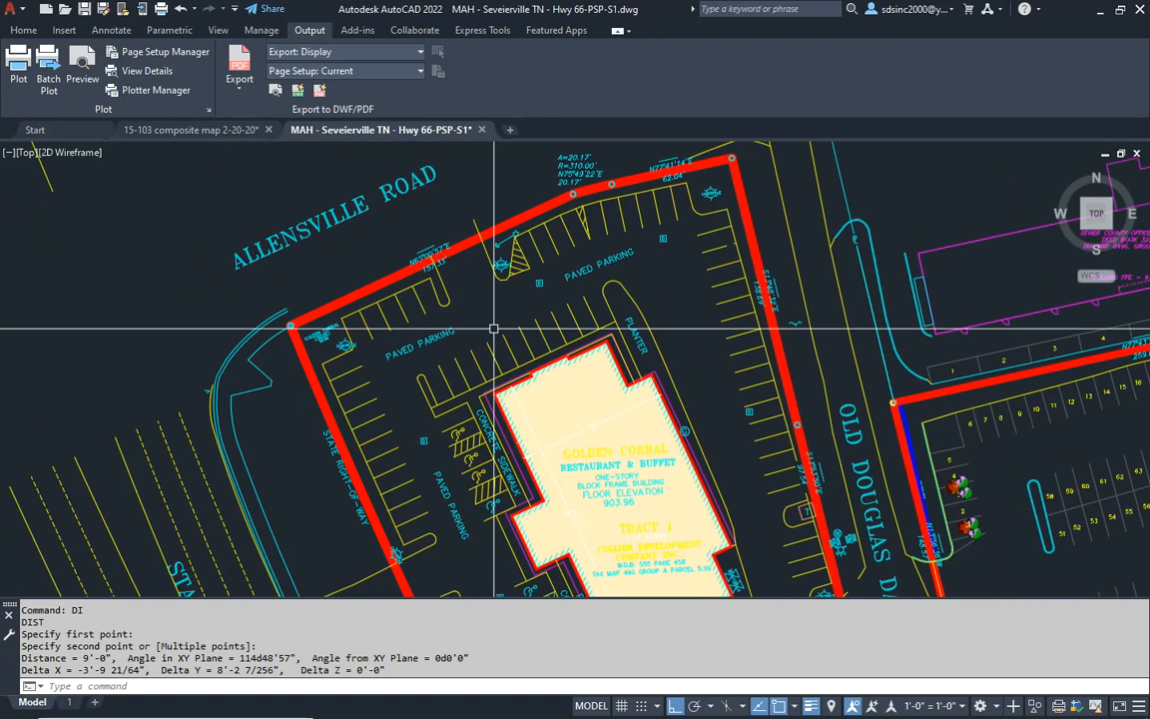
middle_drag(490, 322, 471, 274)
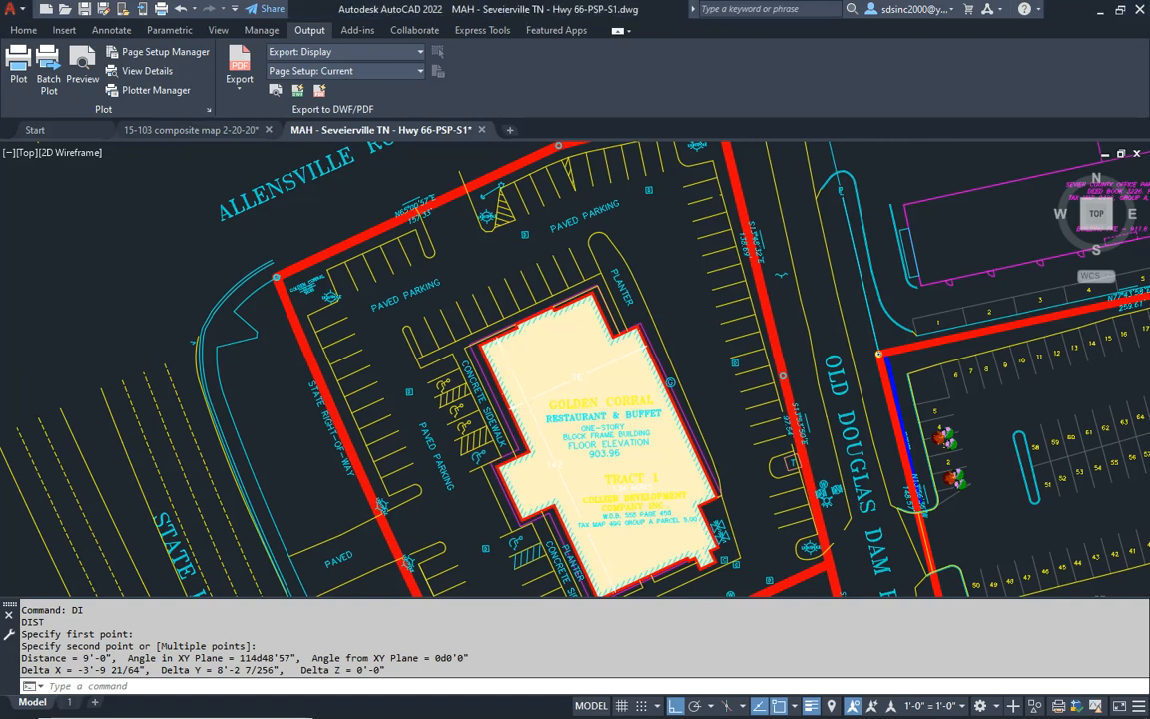
middle_drag(480, 249, 489, 324)
- Identify the layer of the red property line along Allensville Road and isolate that layer, PL
key(Escape)
click(456, 277)
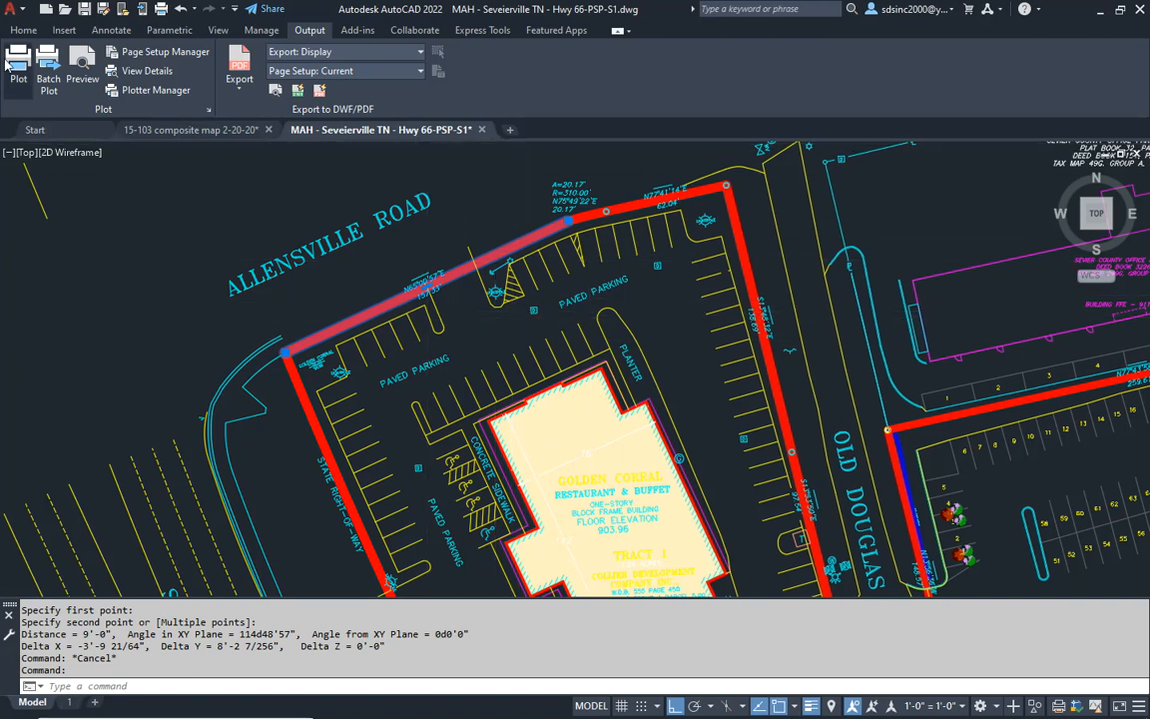
click(22, 31)
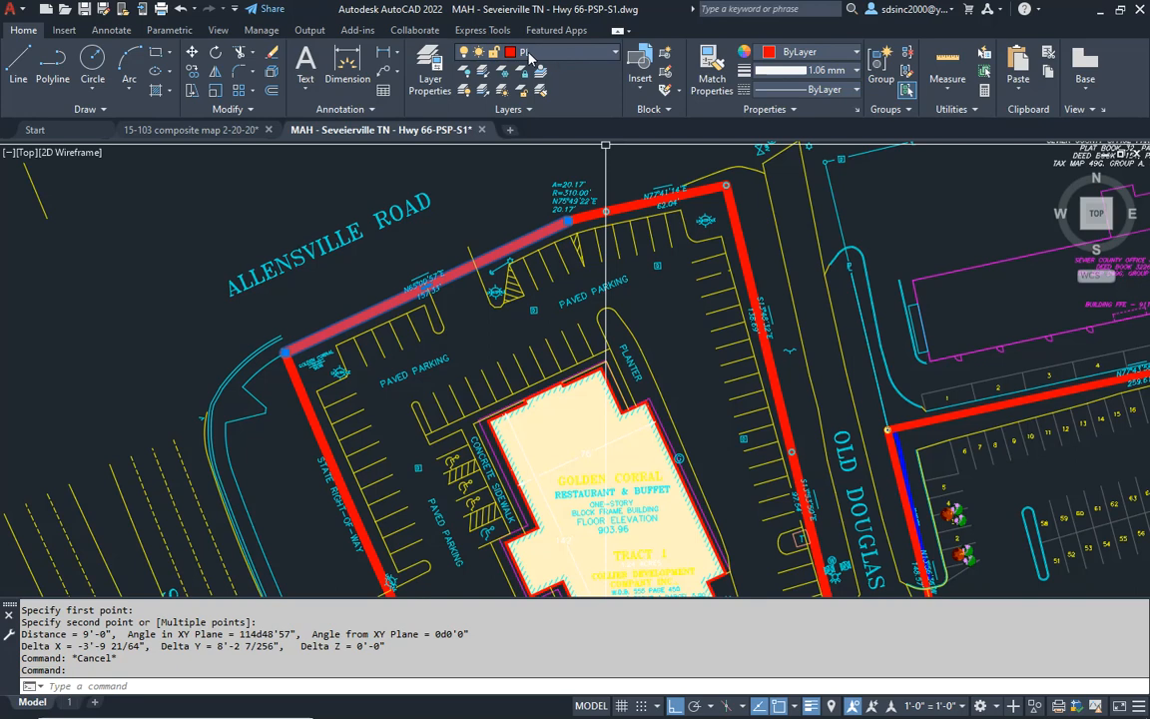
key(Escape)
key(Escape)
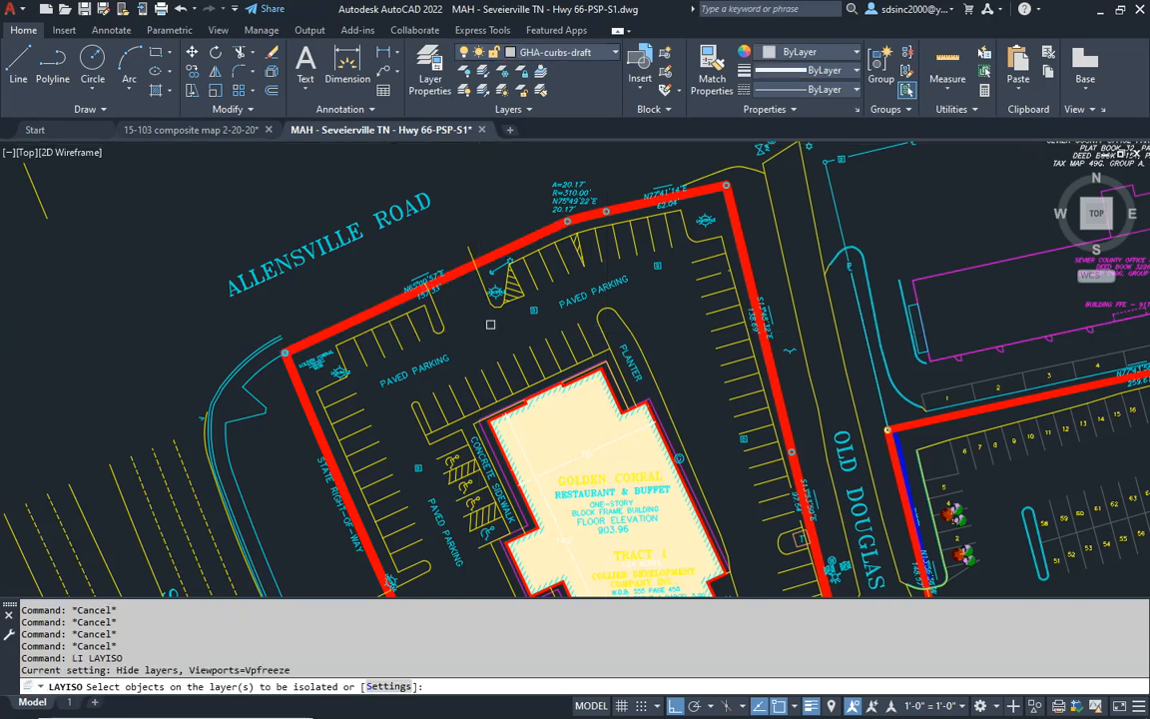
key(Return)
scroll(475, 298, down, 5)
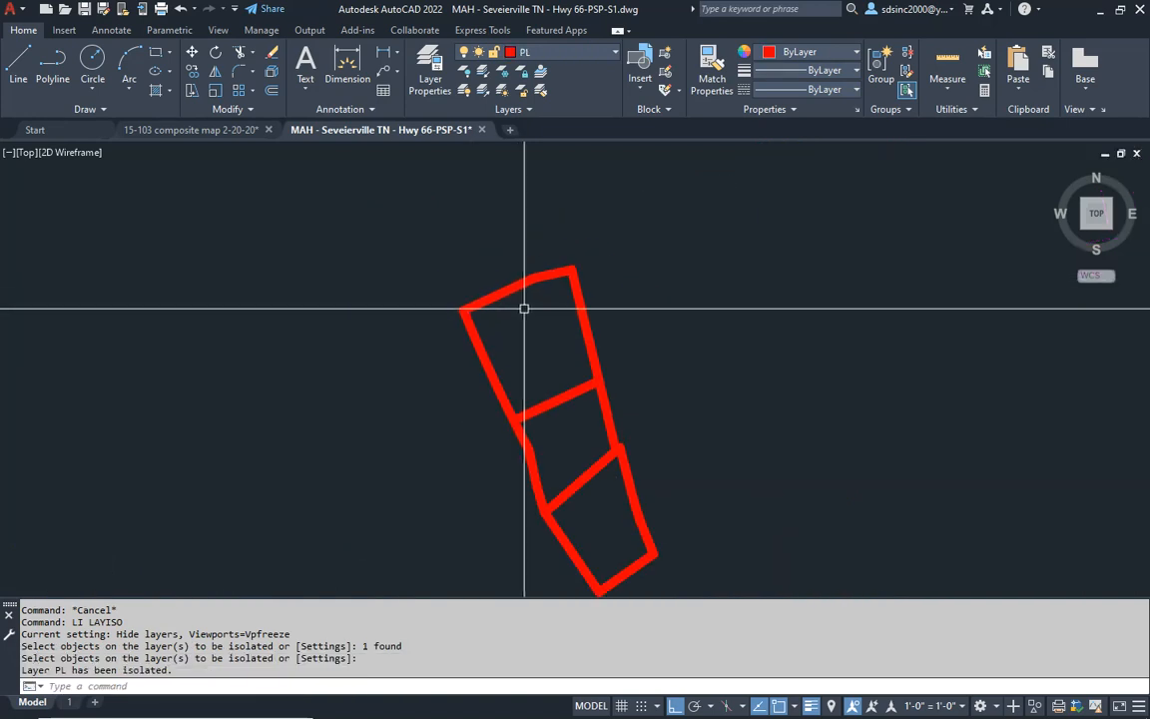
- Explode all the isolated property boundary lines on layer PL
key(Escape)
key(Escape)
text(x)
key(Return)
click(686, 175)
click(341, 517)
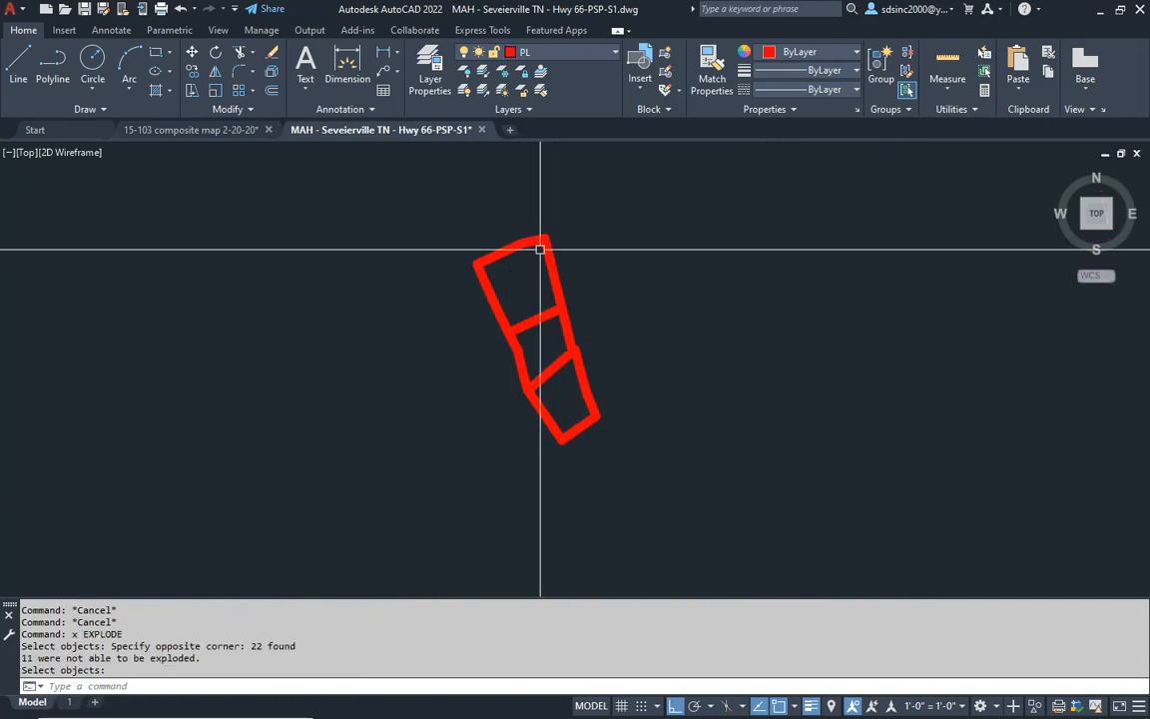
- Move all the exploded property lines to the GHA-propertly lines adj layer
click(653, 203)
click(471, 410)
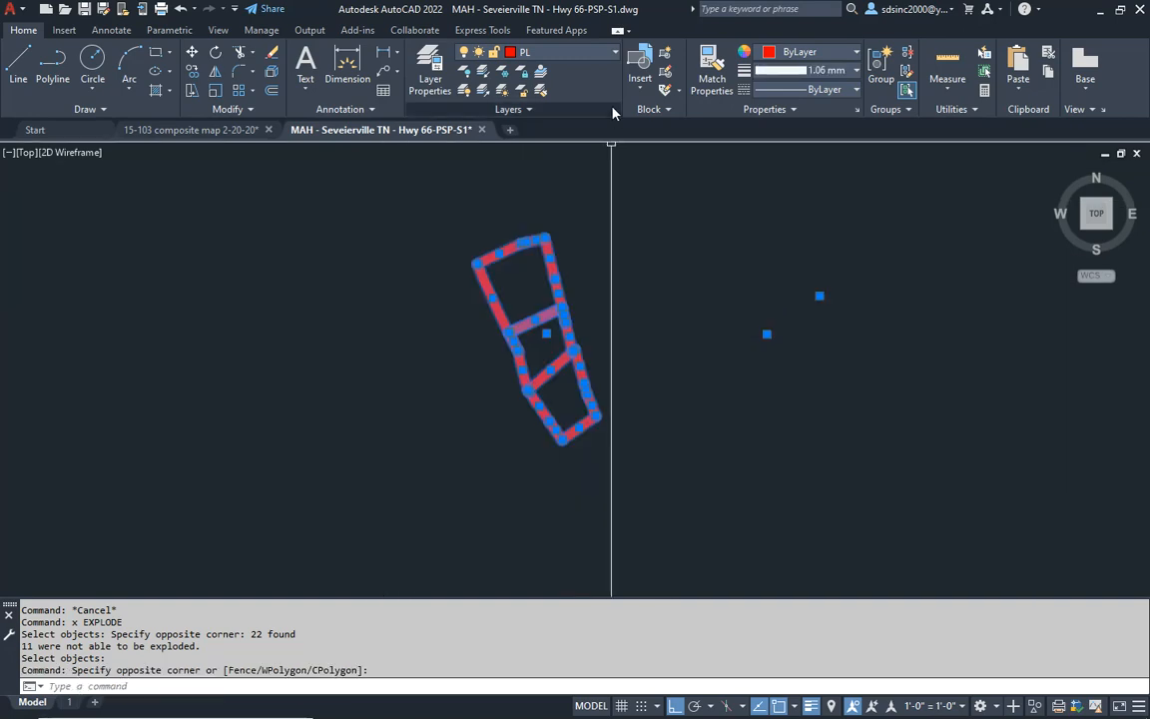
click(590, 51)
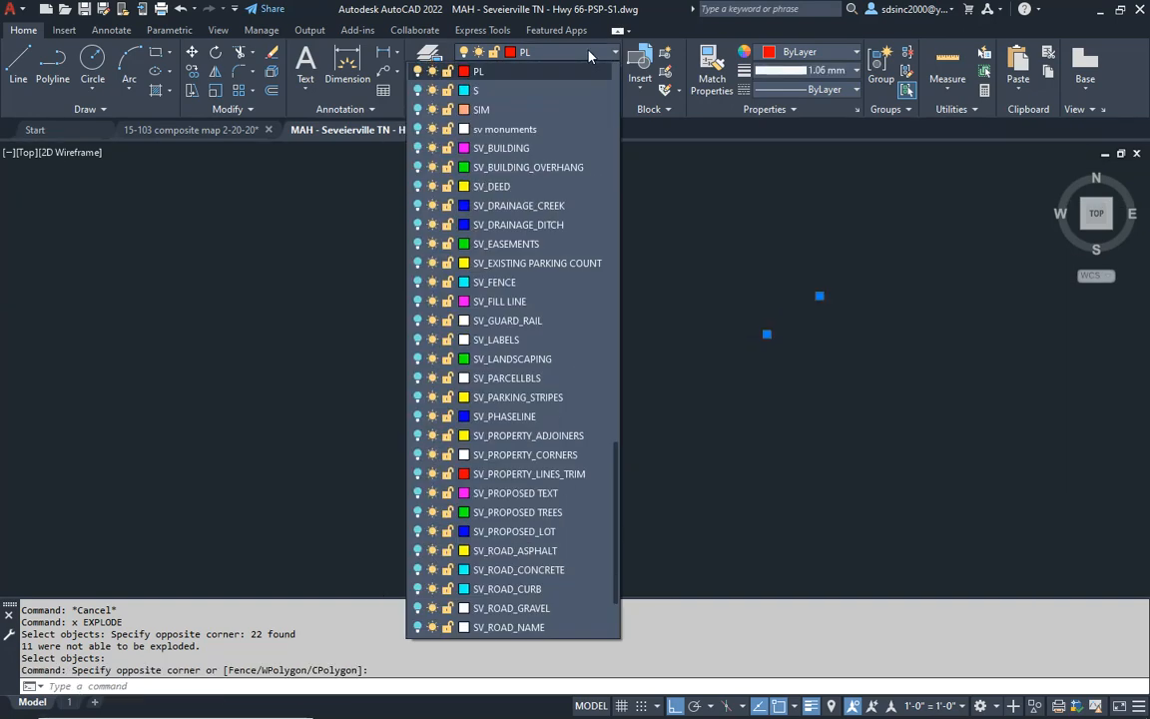
scroll(556, 310, down, 2)
scroll(556, 309, down, 1)
scroll(539, 324, up, 15)
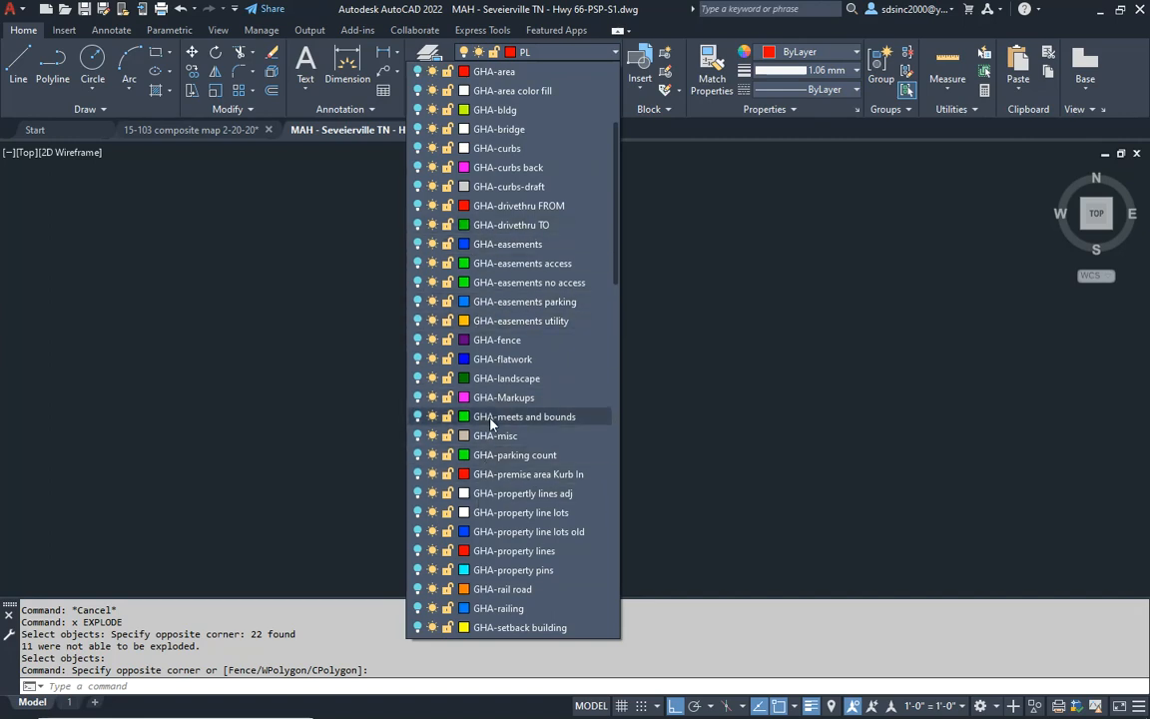
scroll(487, 425, down, 3)
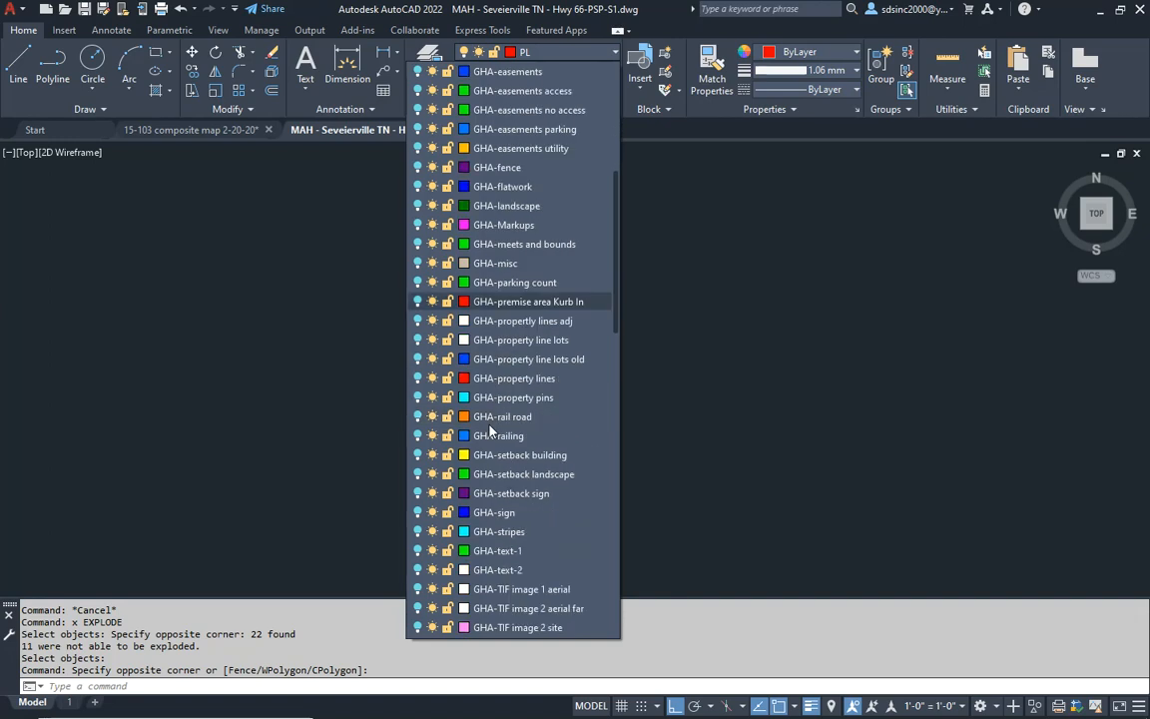
scroll(489, 427, down, 3)
scroll(489, 428, up, 6)
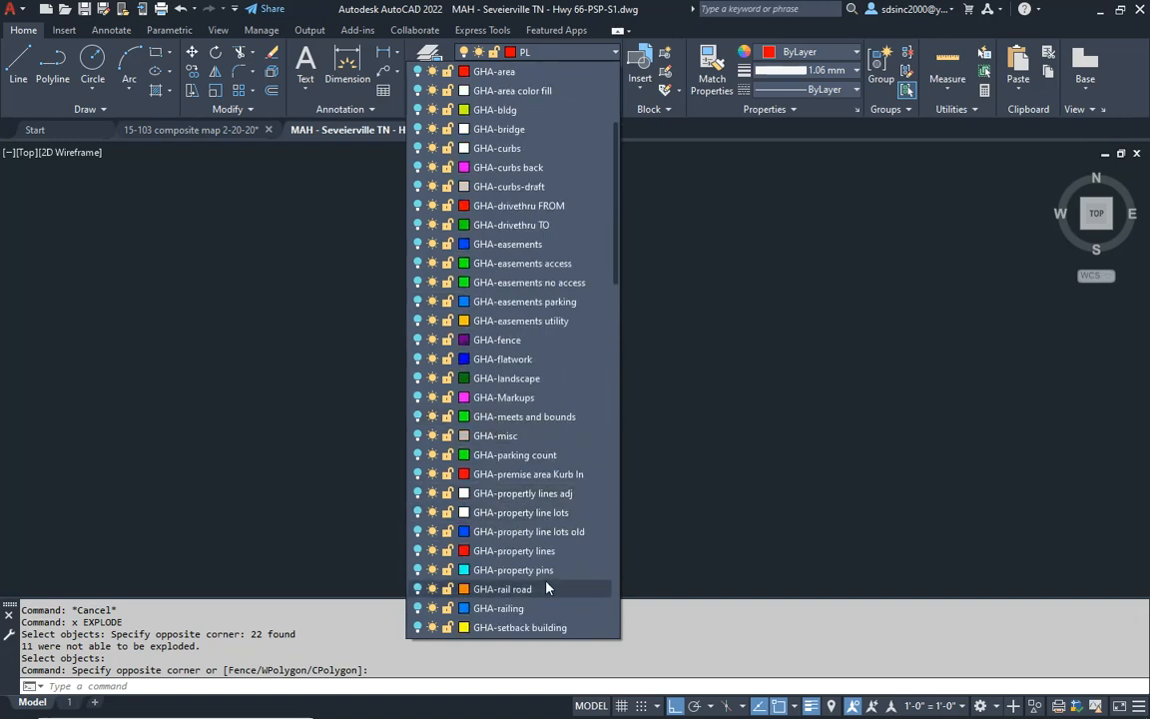
click(566, 496)
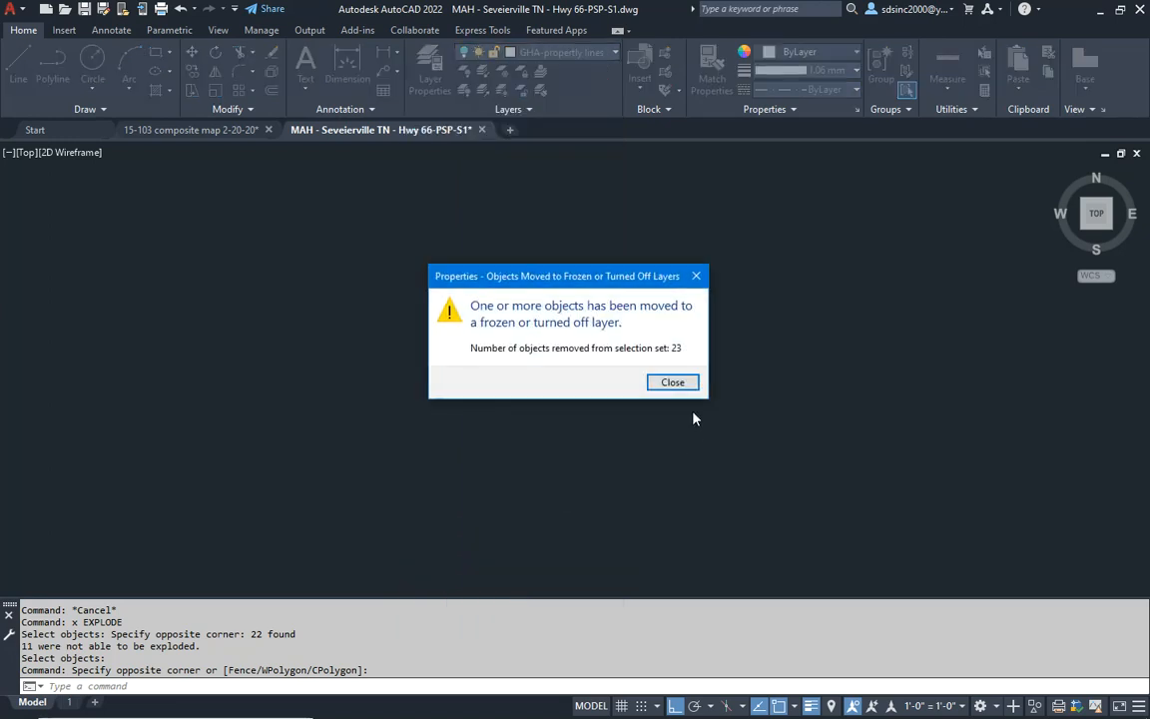
click(673, 383)
- Turn all layers on and isolate the GHA-propertly lines adj layer using one of the moved boundary lines
text(lon)
key(Return)
scroll(560, 326, up, 10)
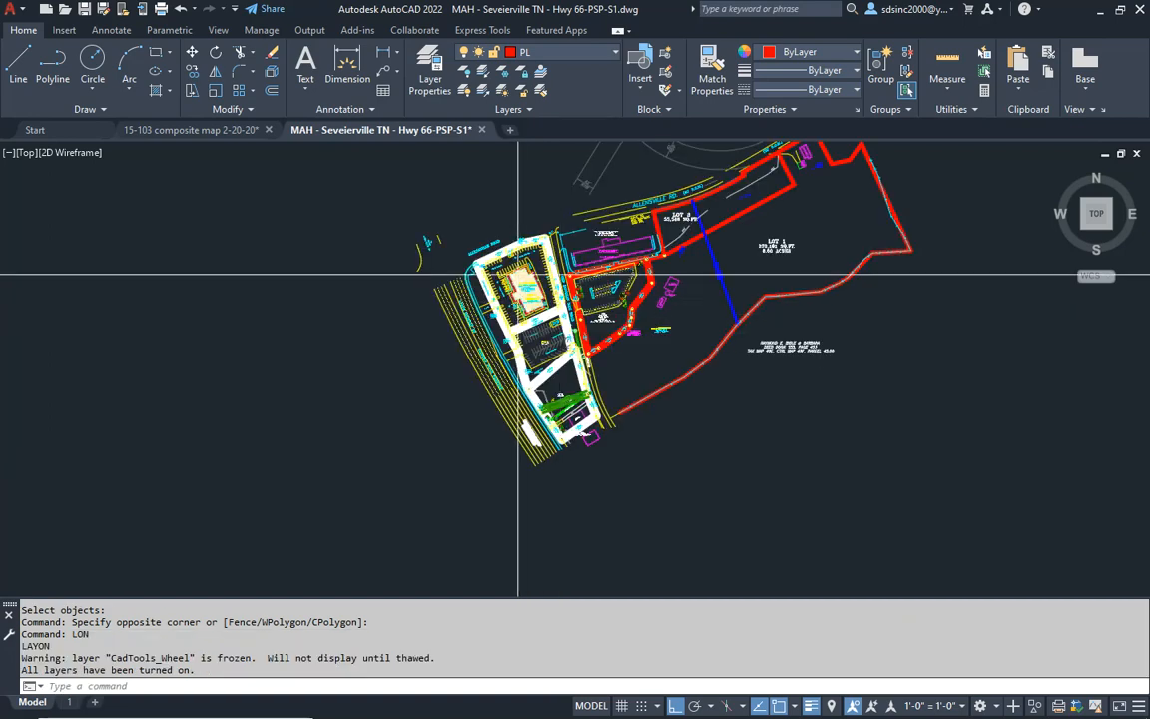
text(li)
key(Return)
click(486, 207)
key(Return)
scroll(539, 319, down, 5)
- Set the lineweight of all the isolated property lines to ByLayer
click(725, 245)
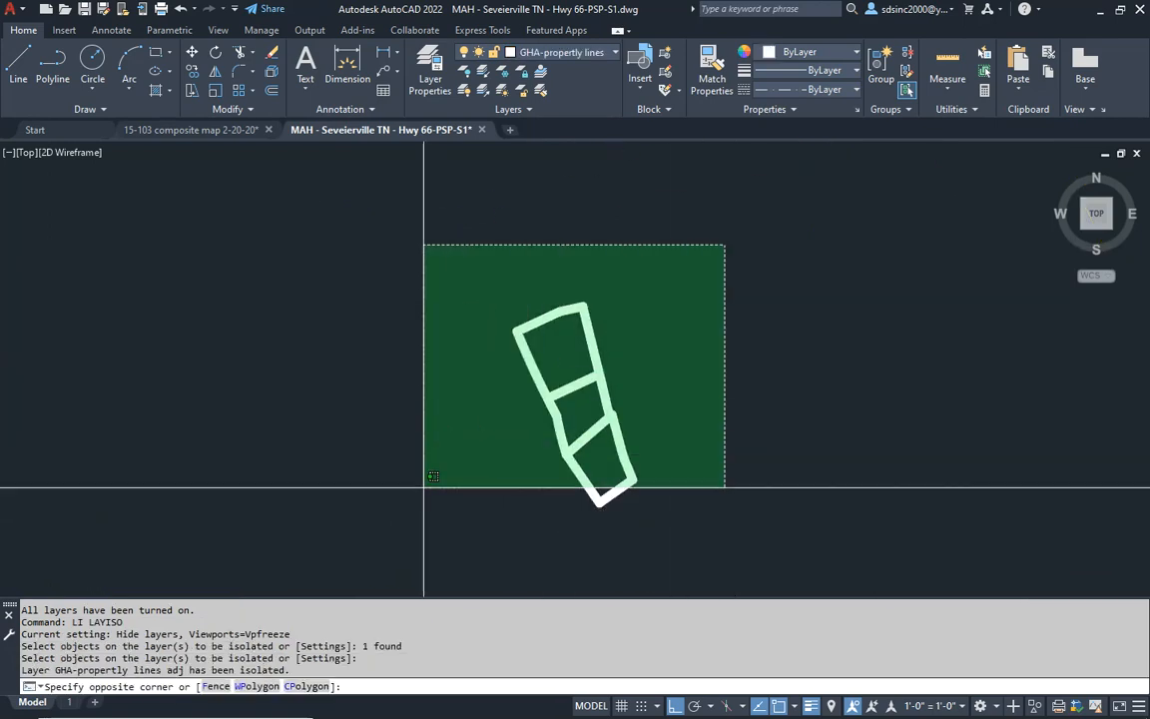
click(431, 480)
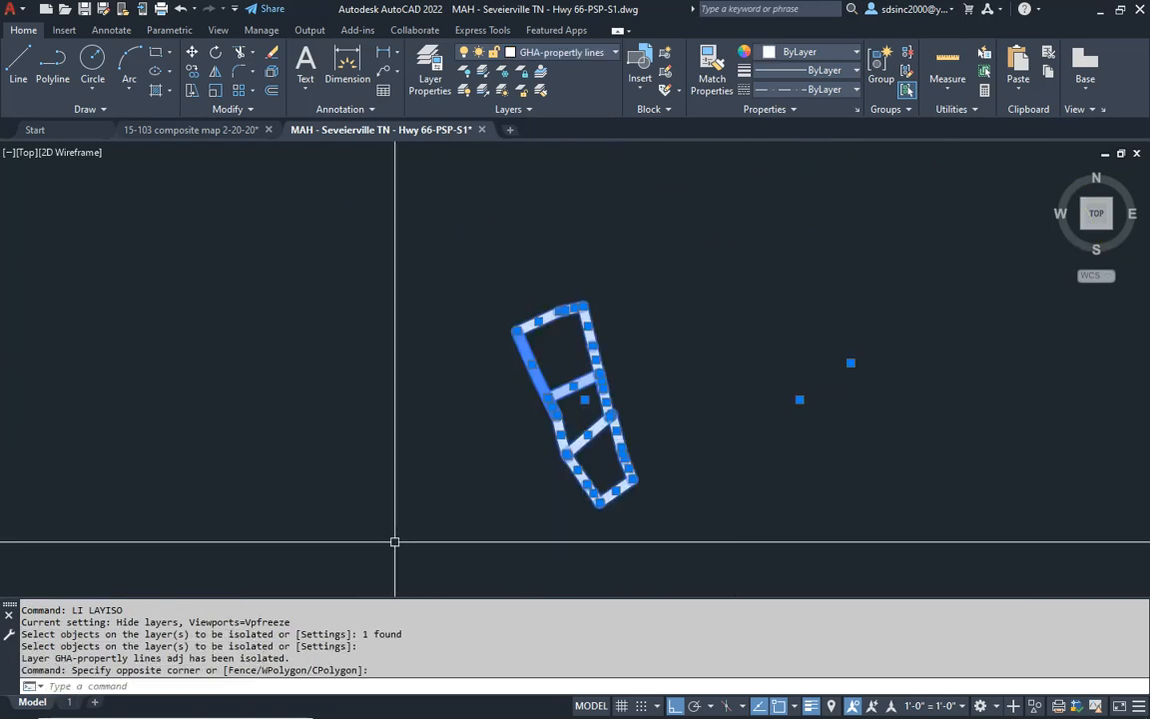
click(811, 70)
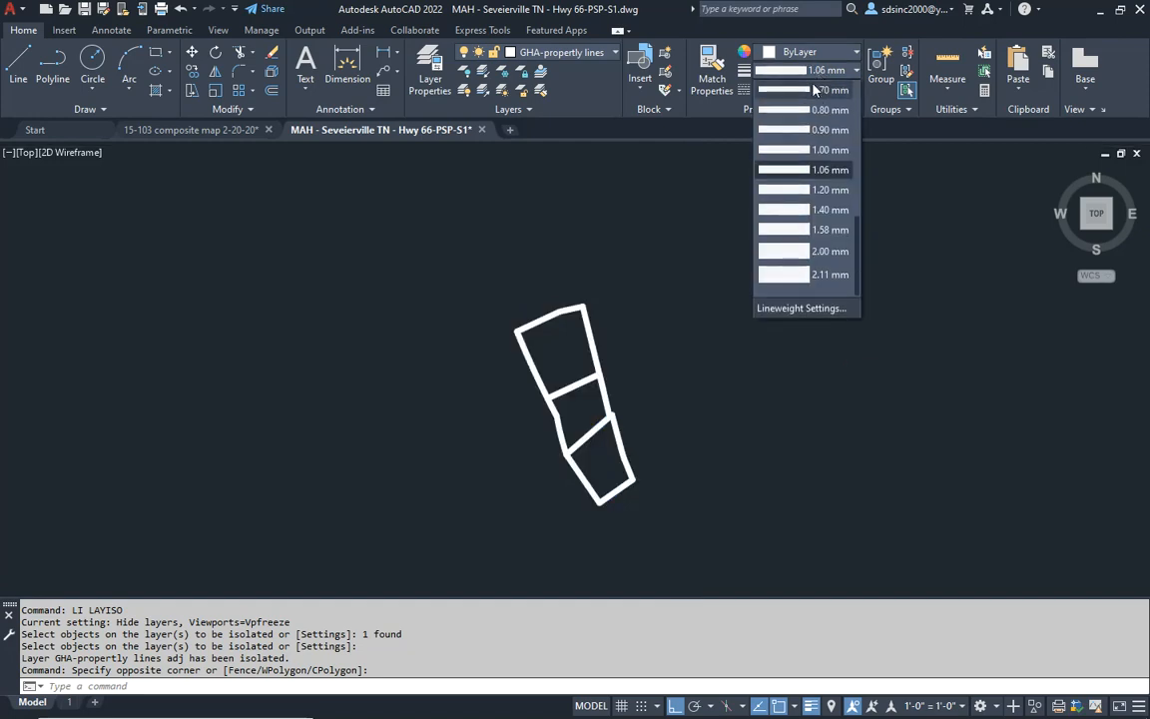
scroll(802, 148, up, 5)
click(828, 93)
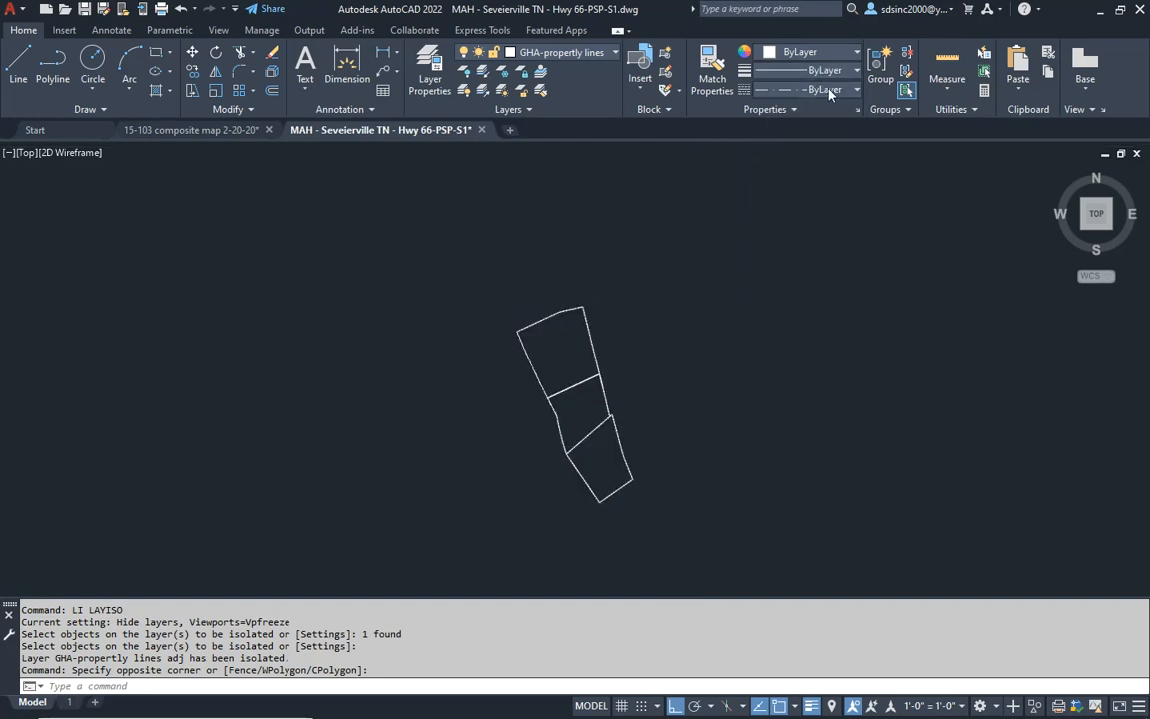
scroll(508, 324, up, 2)
scroll(508, 324, up, 2)
key(Escape)
key(Escape)
key(Escape)
- Turn all layers on and isolate the survey layer of the red boundary around the parcel east of Old Douglas Dam Road
scroll(579, 357, down, 4)
text(lon)
key(Return)
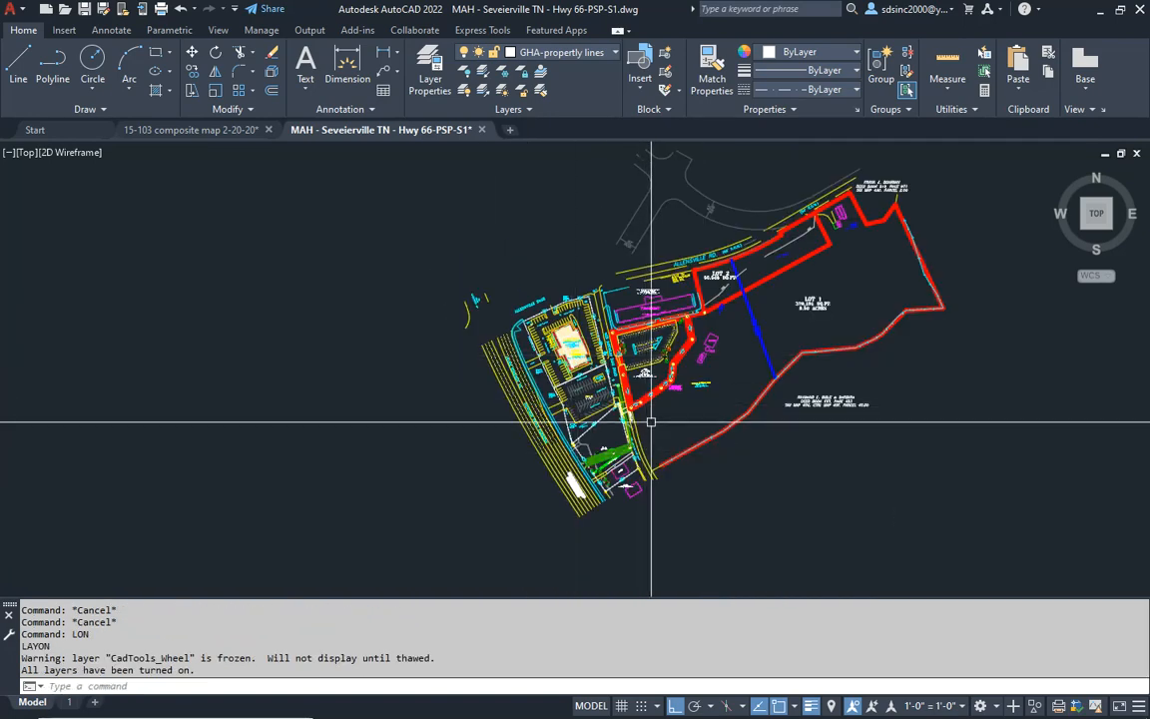
scroll(641, 416, up, 3)
key(Escape)
text(li)
key(Return)
click(629, 367)
key(Return)
- Try to explode all the isolated red survey property lines
scroll(827, 357, down, 4)
key(Escape)
key(Escape)
middle_drag(822, 354, 730, 367)
text(x)
key(Return)
click(868, 226)
click(424, 509)
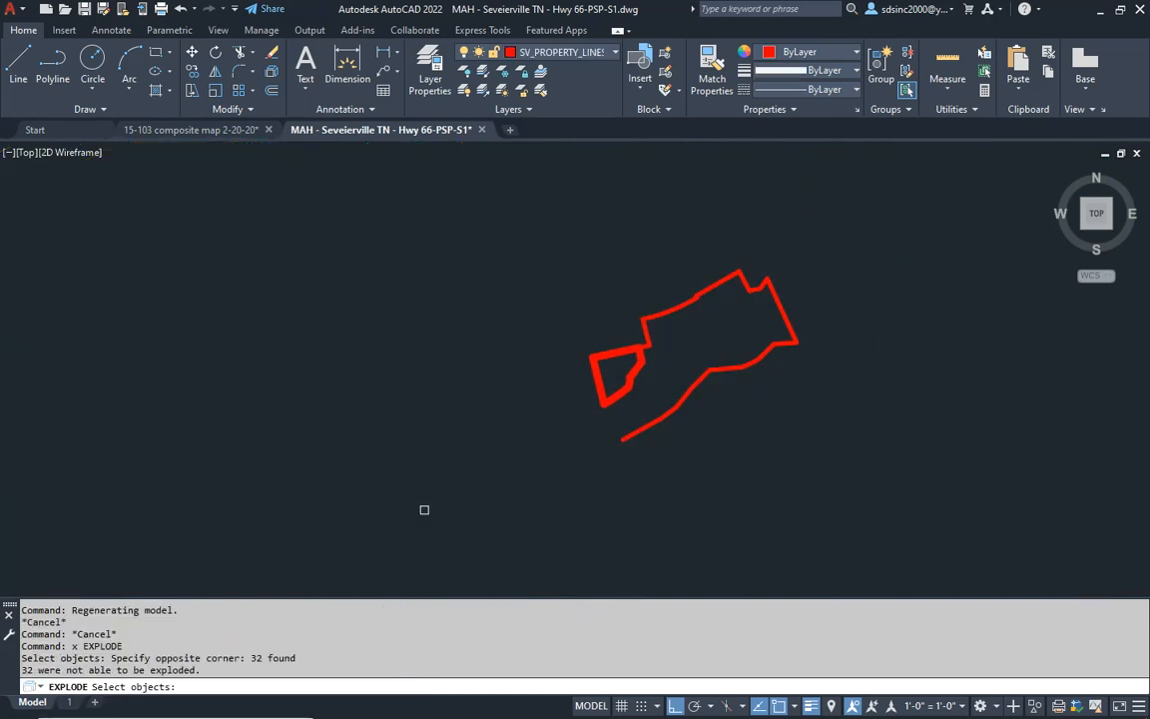
key(Return)
- Set the lineweight of all the isolated red survey property lines to ByLayer
click(906, 224)
click(482, 517)
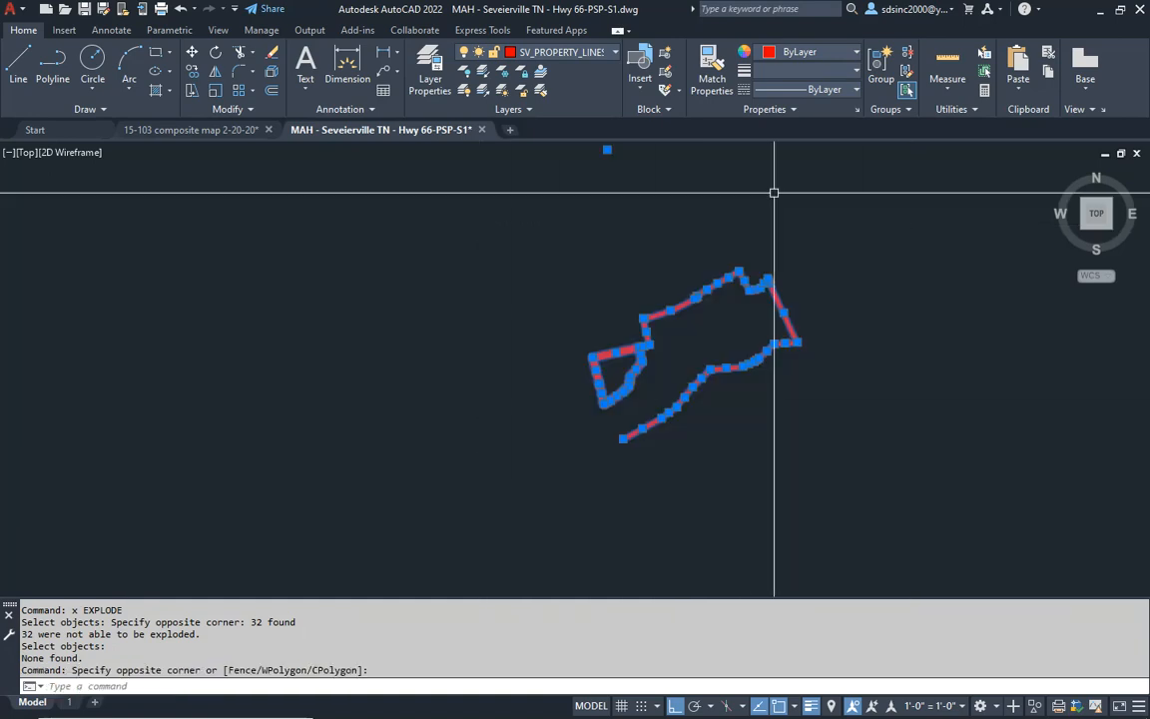
click(821, 86)
click(829, 91)
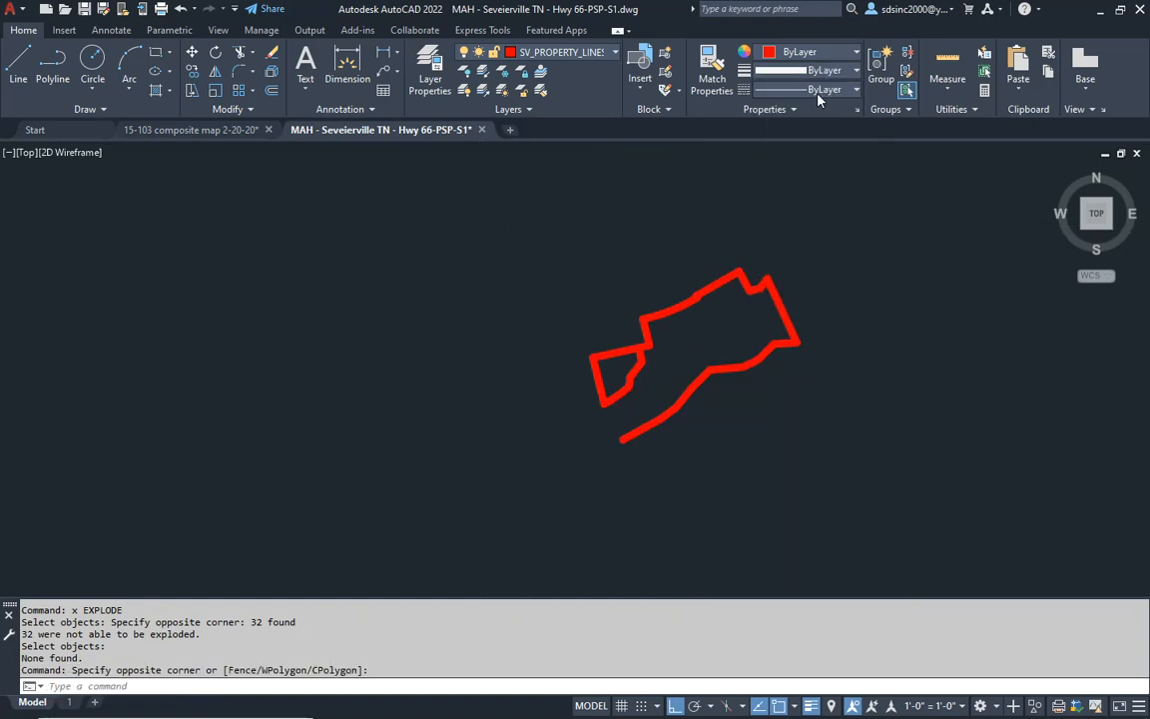
- Move the selected red survey property lines to the GHA-propertly lines adj layer and turn all layers on
click(555, 58)
scroll(489, 250, up, 10)
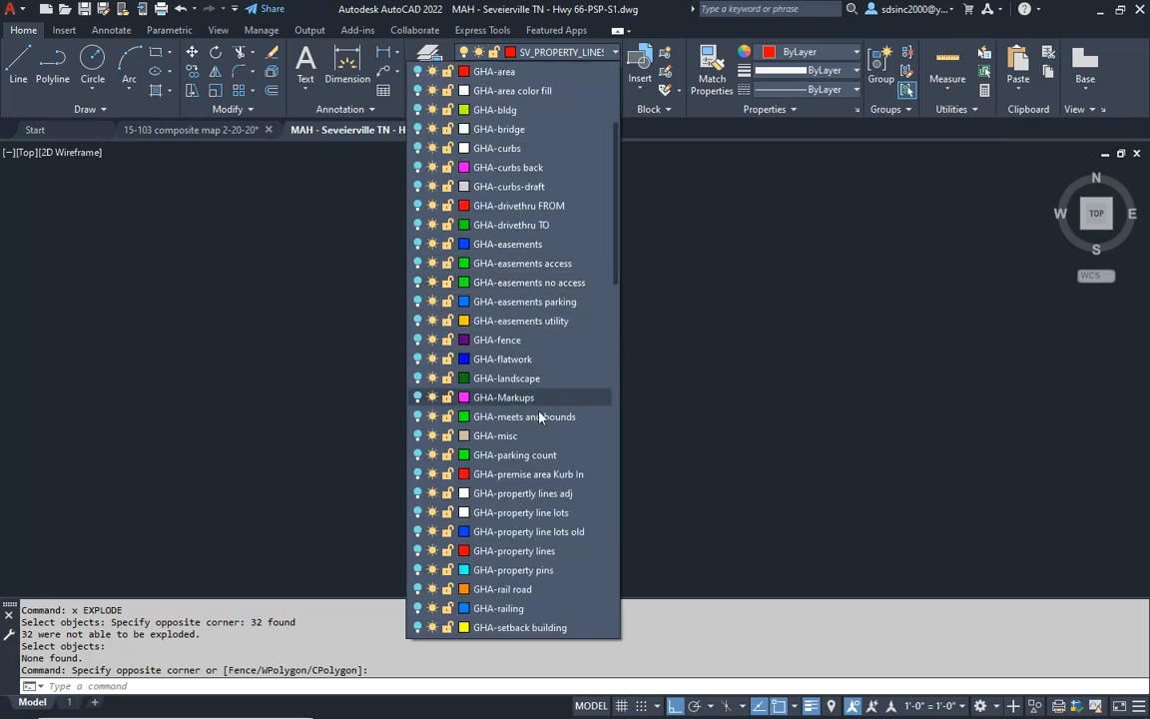
click(554, 495)
click(673, 383)
text(lon)
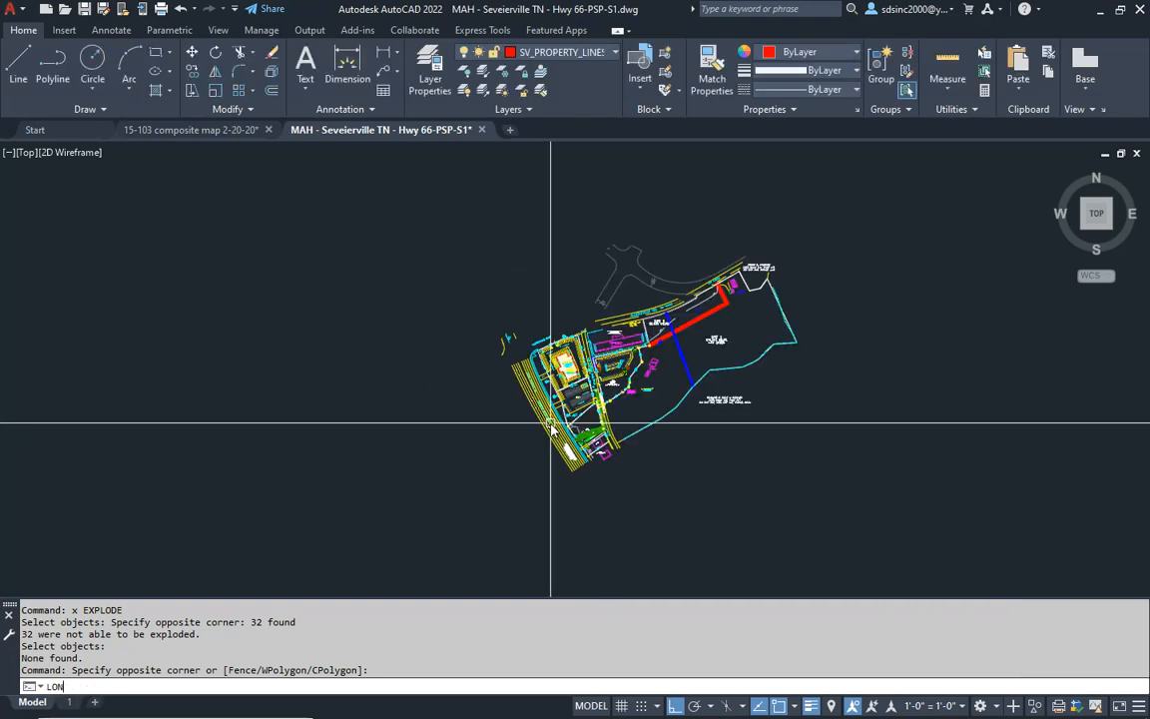
key(Return)
- Examine the relayered property lines across the survey, including those near Allensville Road and the Tract 1 and Tract 2 boundary
scroll(626, 414, up, 5)
scroll(675, 473, up, 5)
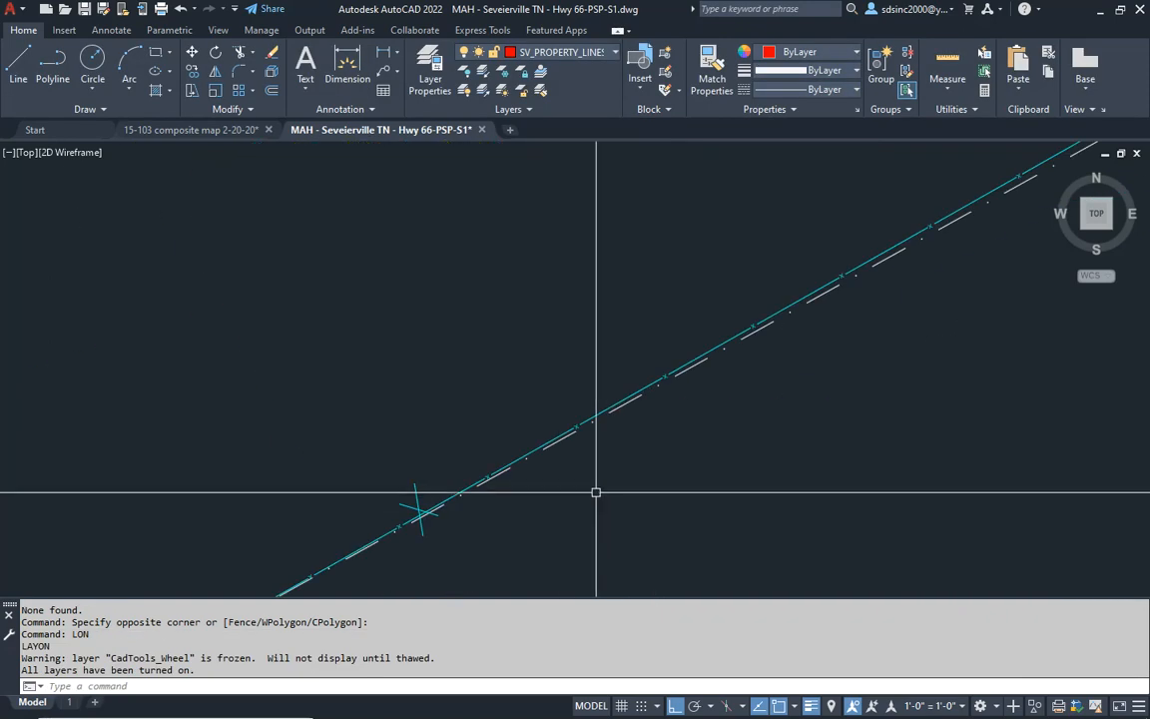
middle_drag(490, 501, 840, 239)
scroll(532, 449, down, 5)
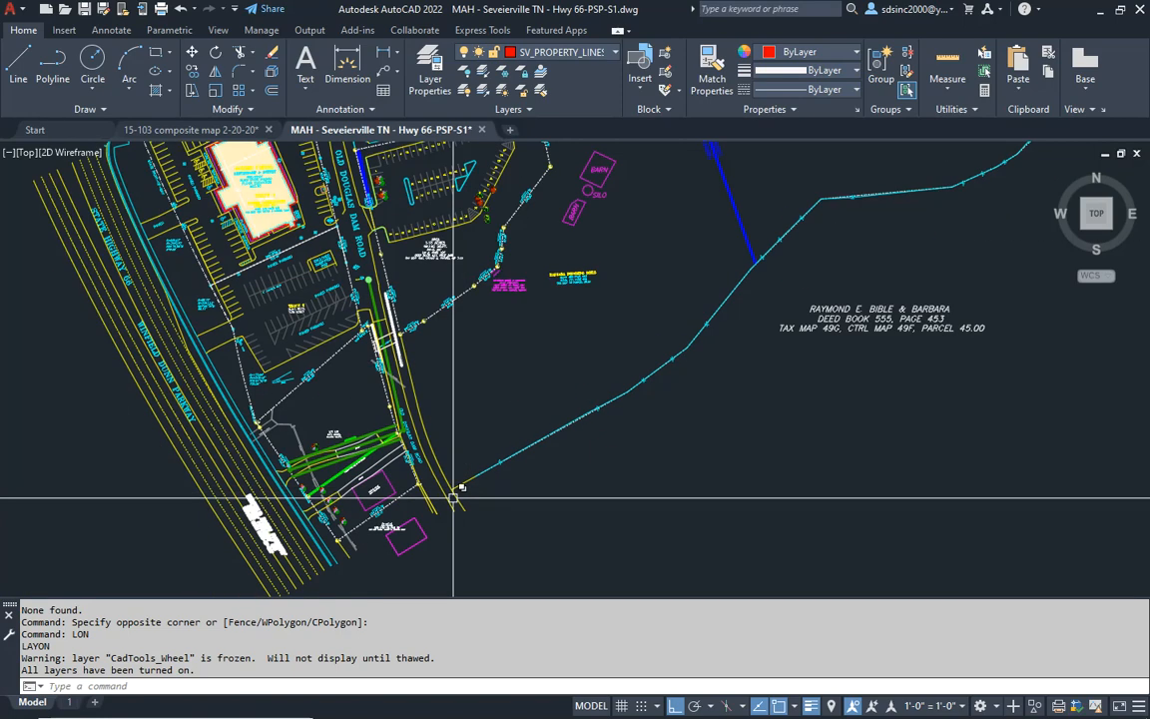
middle_drag(454, 452, 609, 422)
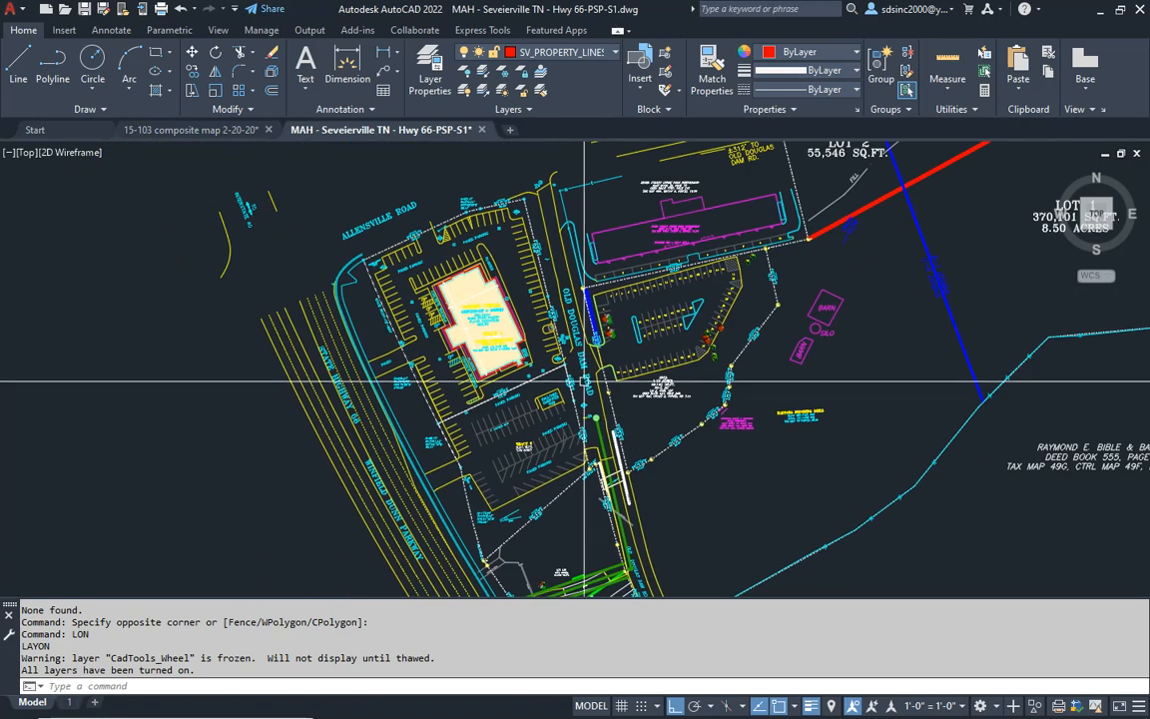
scroll(591, 217, up, 5)
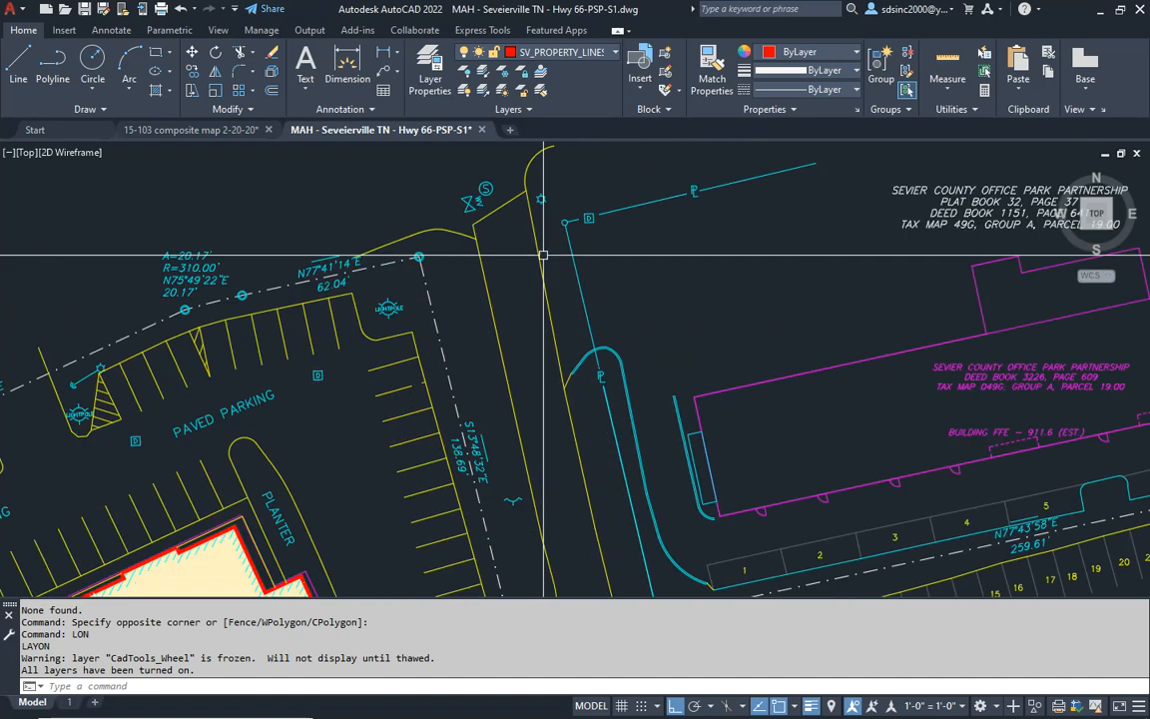
scroll(559, 230, down, 5)
key(Escape)
key(Escape)
scroll(451, 405, up, 6)
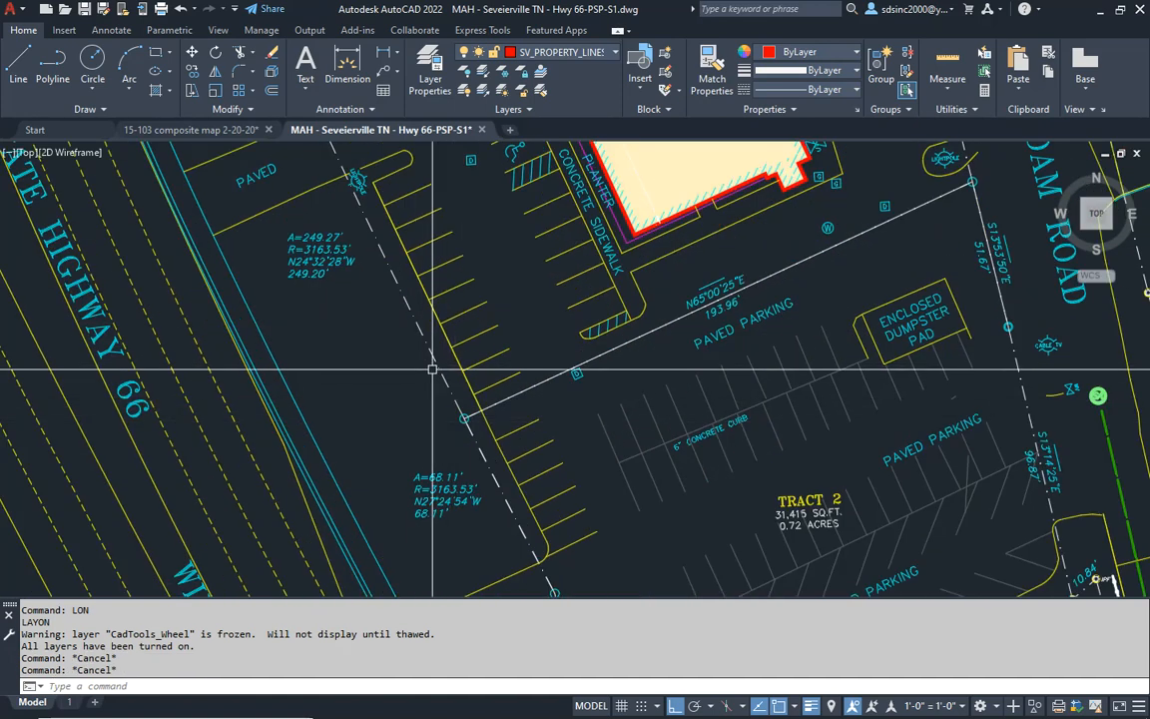
- Erase the duplicate line lying over the N65°00'25"E, 193.96' boundary between Tract 1 and Tract 2
middle_drag(631, 347, 449, 410)
key(Escape)
text(e)
key(Escape)
key(Escape)
scroll(616, 333, up, 6)
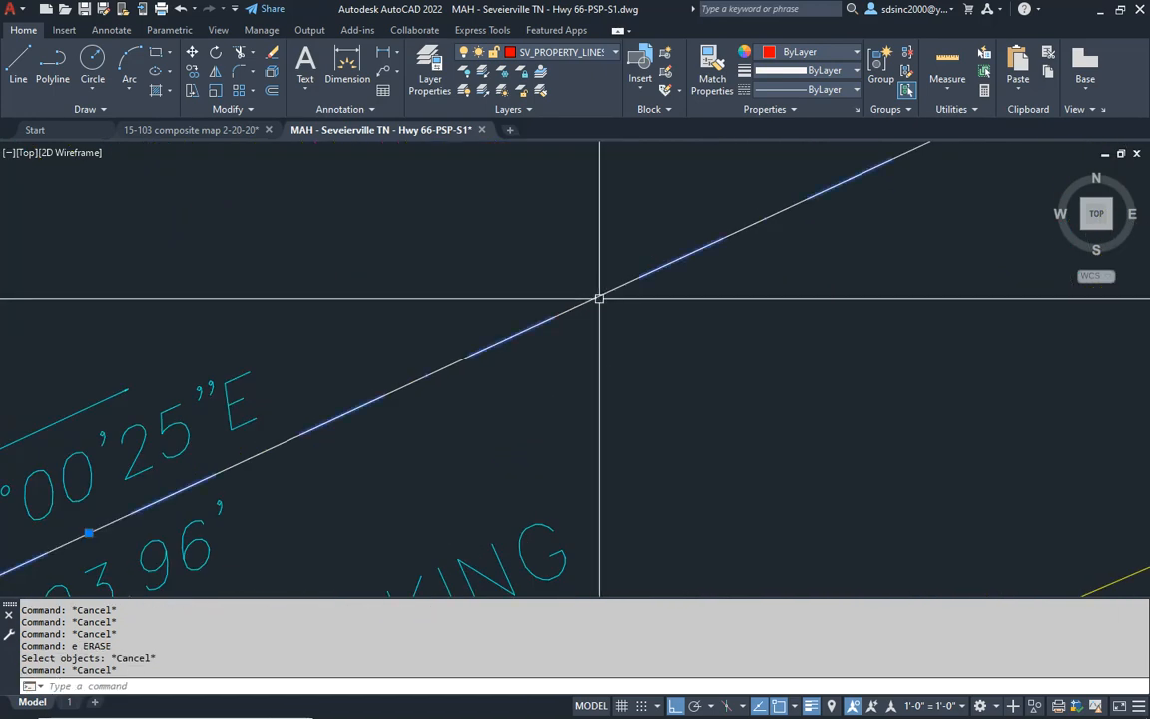
click(599, 298)
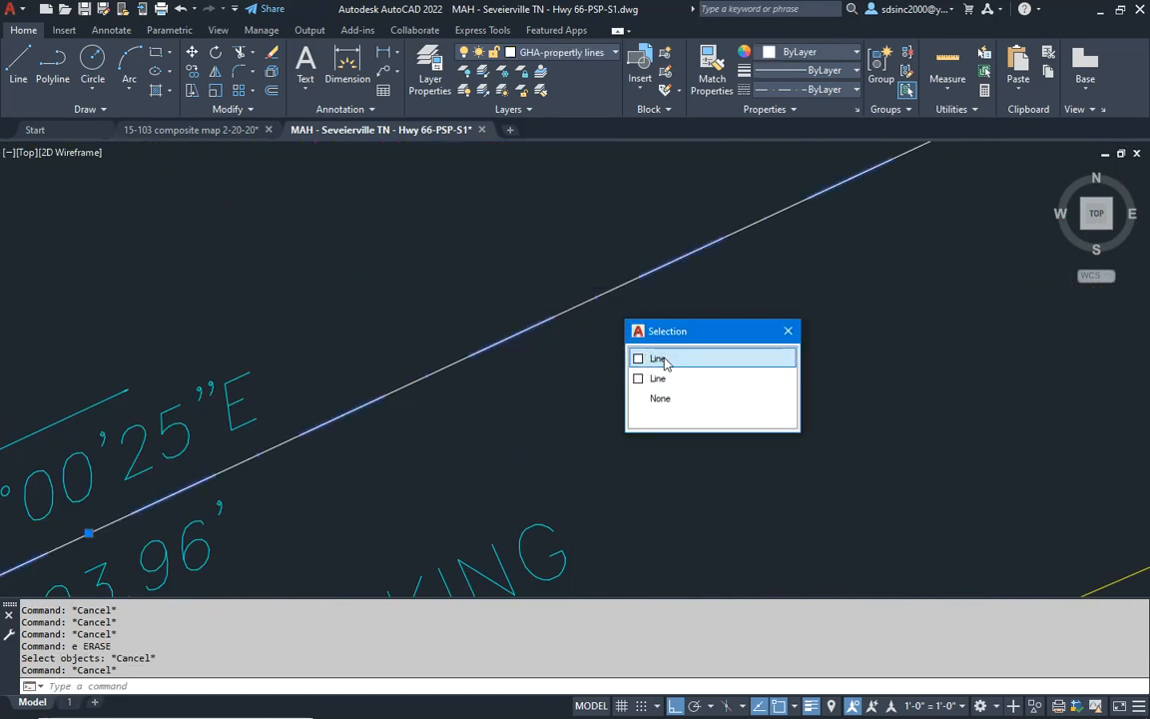
scroll(612, 370, down, 6)
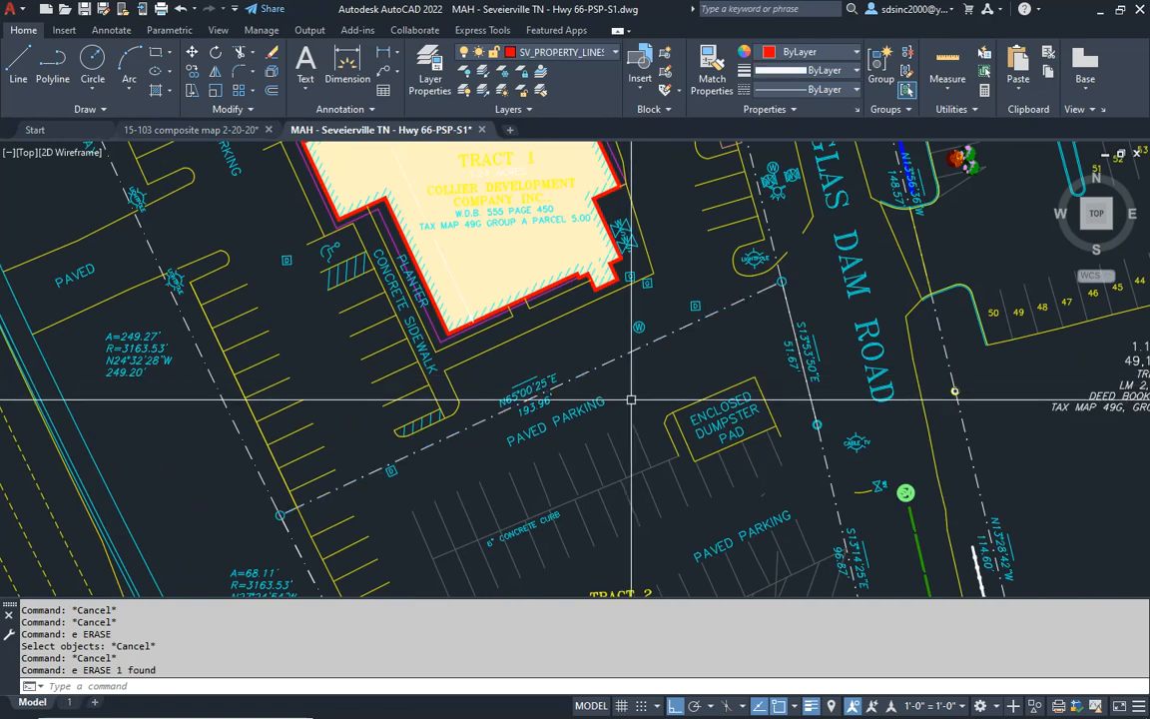
key(Escape)
key(Escape)
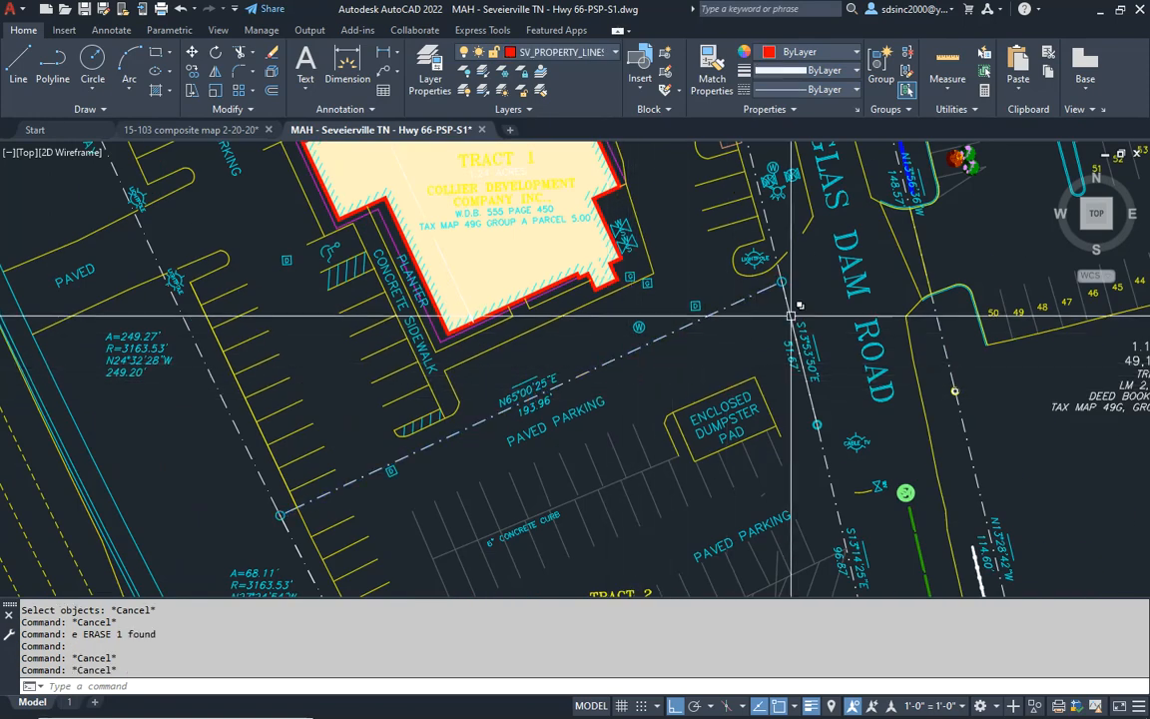
- Erase the duplicate line lying over the S13°53'50"E, 51.67' property line beside Old Douglas Dam Road
click(786, 310)
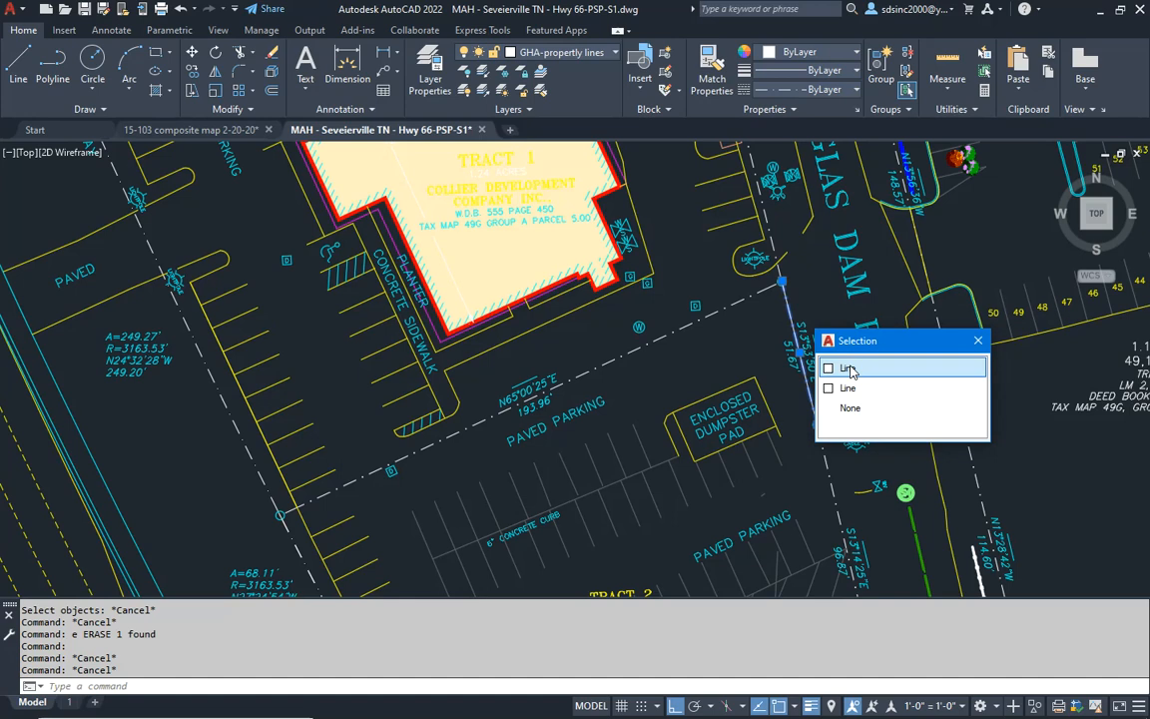
key(Return)
middle_drag(709, 391, 714, 212)
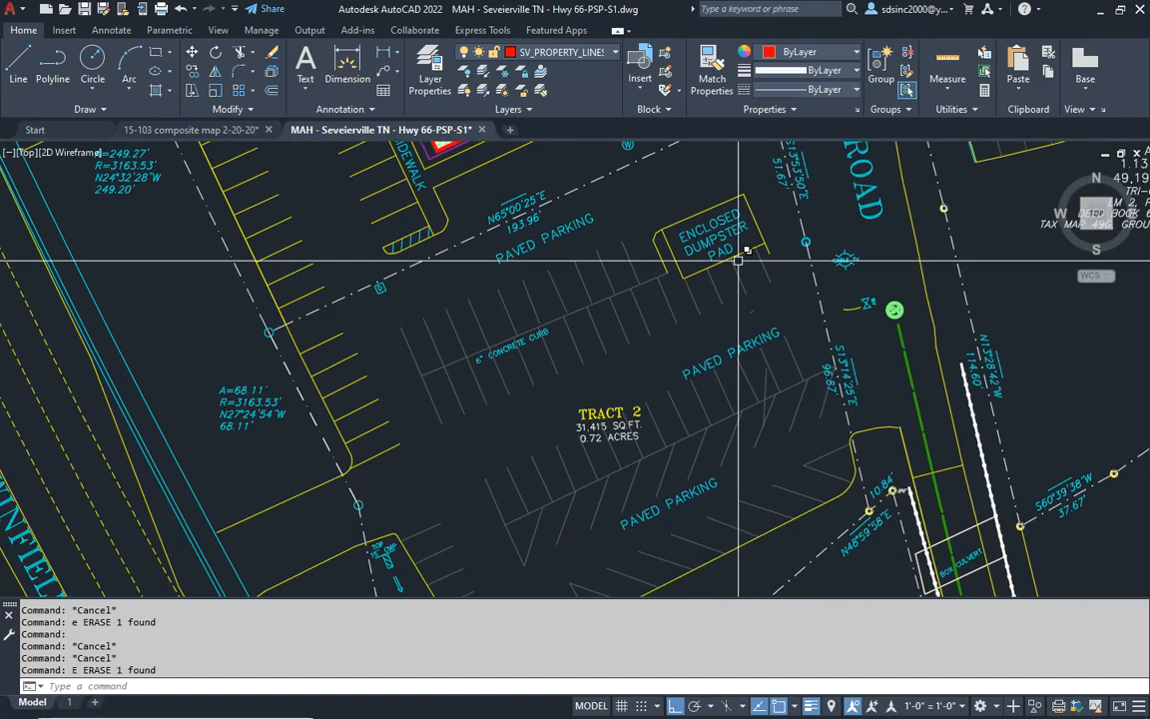
- Examine the property lines around Tract 2 and up to Allensville Road for remaining duplicate or continuous lines
middle_drag(866, 477, 883, 186)
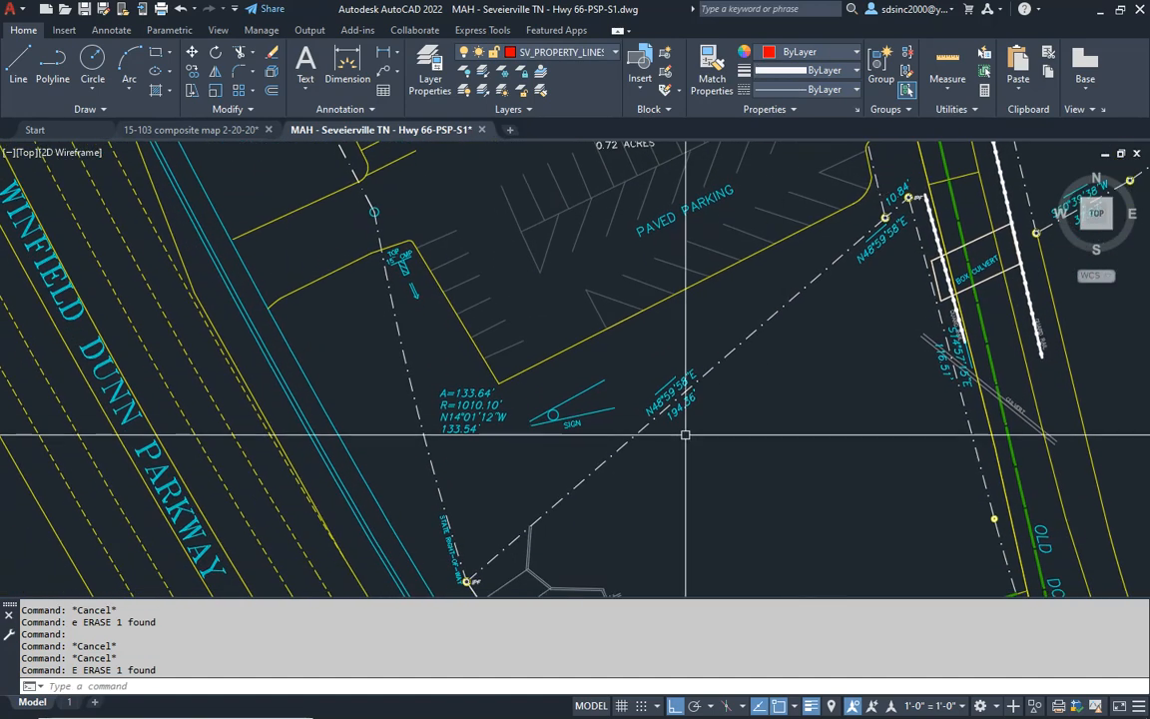
mouse_move(411, 252)
middle_down()
mouse_move(516, 426)
mouse_move(510, 566)
middle_up()
middle_drag(375, 292, 392, 519)
middle_drag(283, 272, 336, 500)
scroll(341, 376, down, 2)
middle_drag(340, 376, 269, 479)
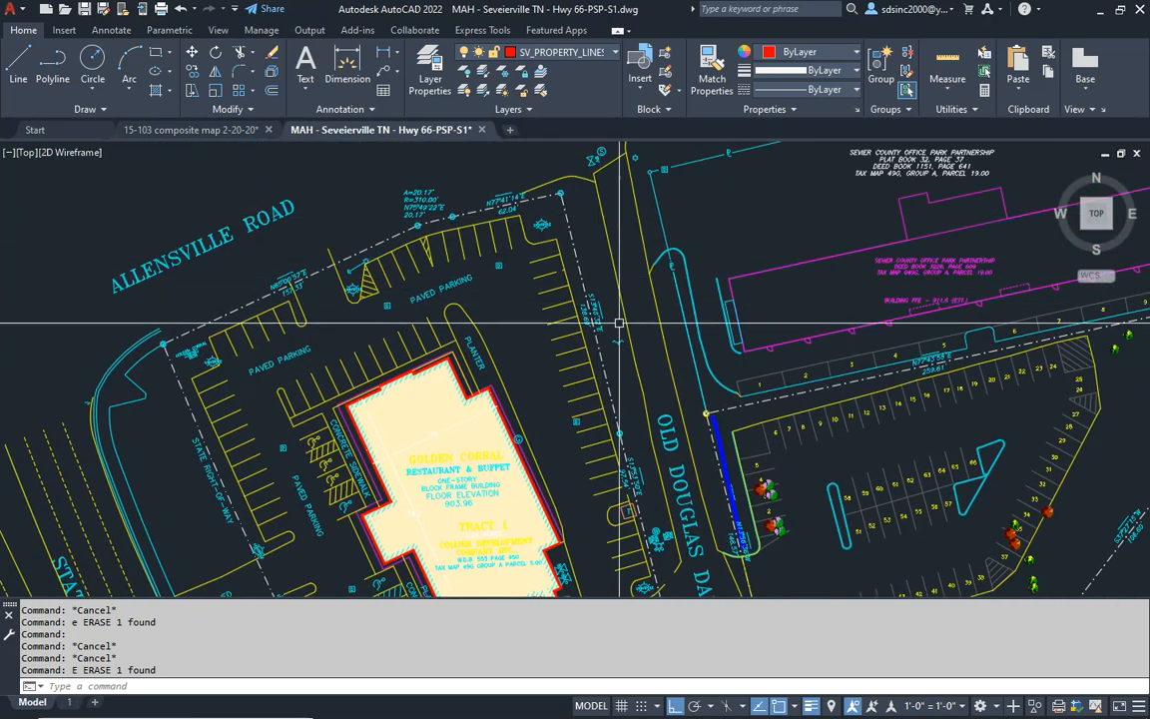
middle_drag(643, 437, 673, 359)
middle_drag(661, 433, 676, 392)
mouse_move(644, 515)
middle_down()
mouse_move(660, 472)
mouse_move(631, 445)
mouse_move(611, 395)
middle_up()
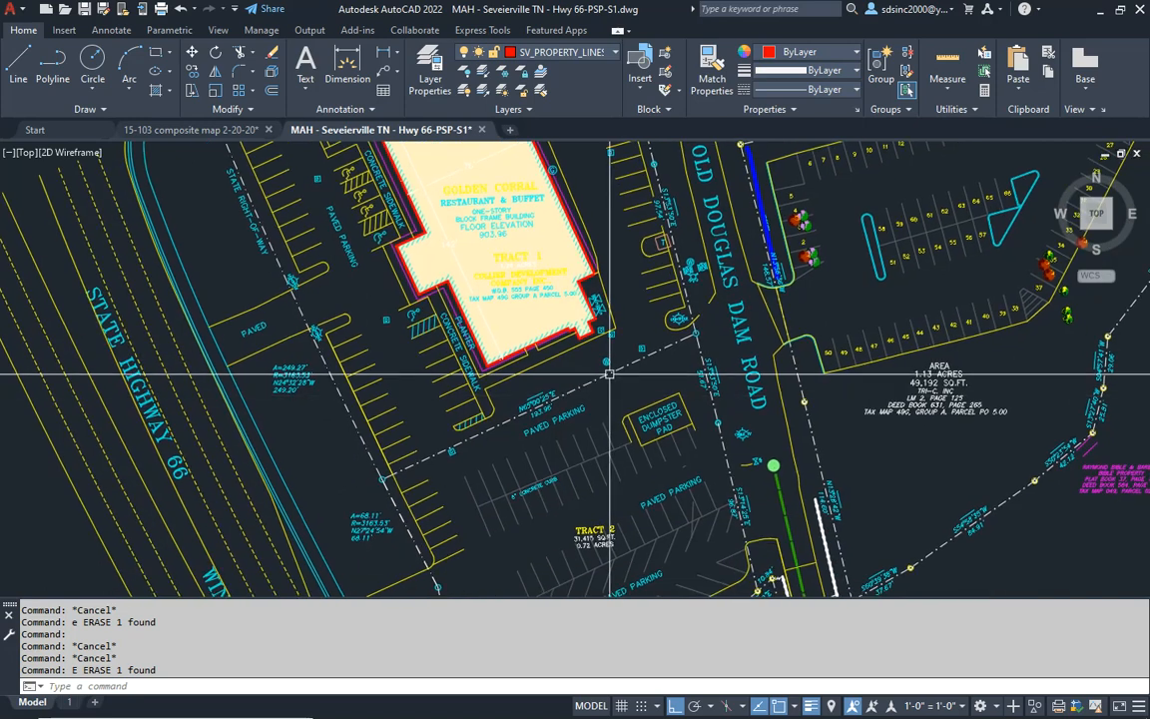
scroll(611, 395, down, 2)
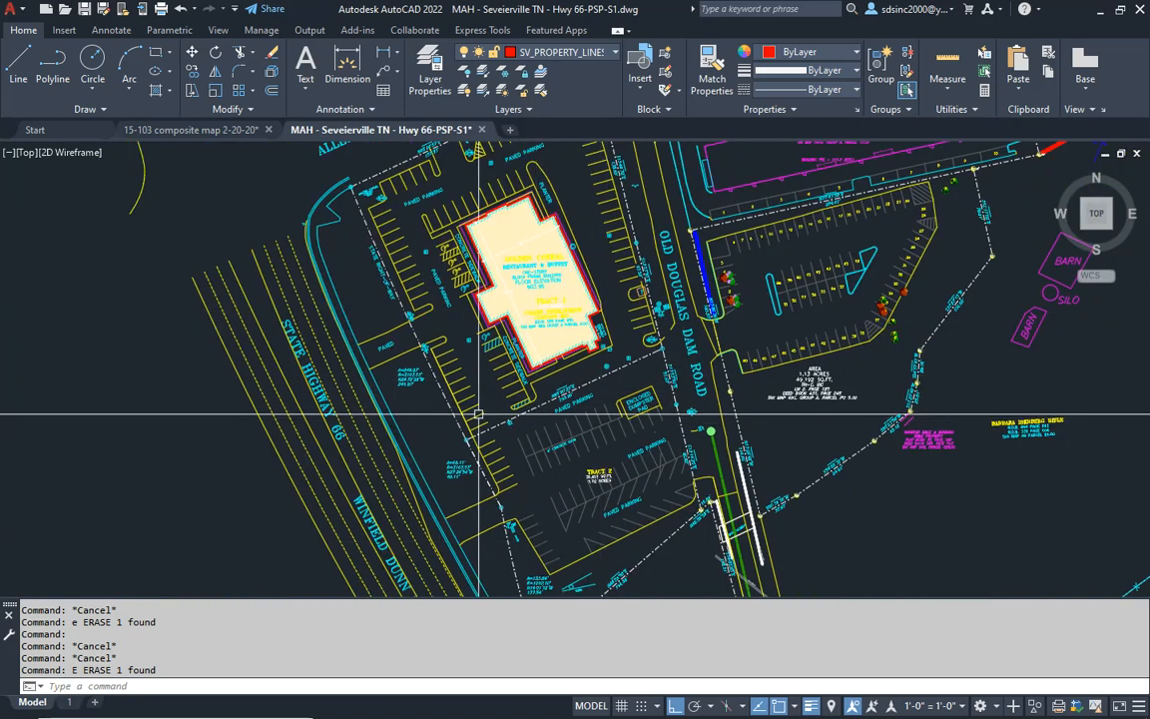
middle_drag(455, 335, 469, 362)
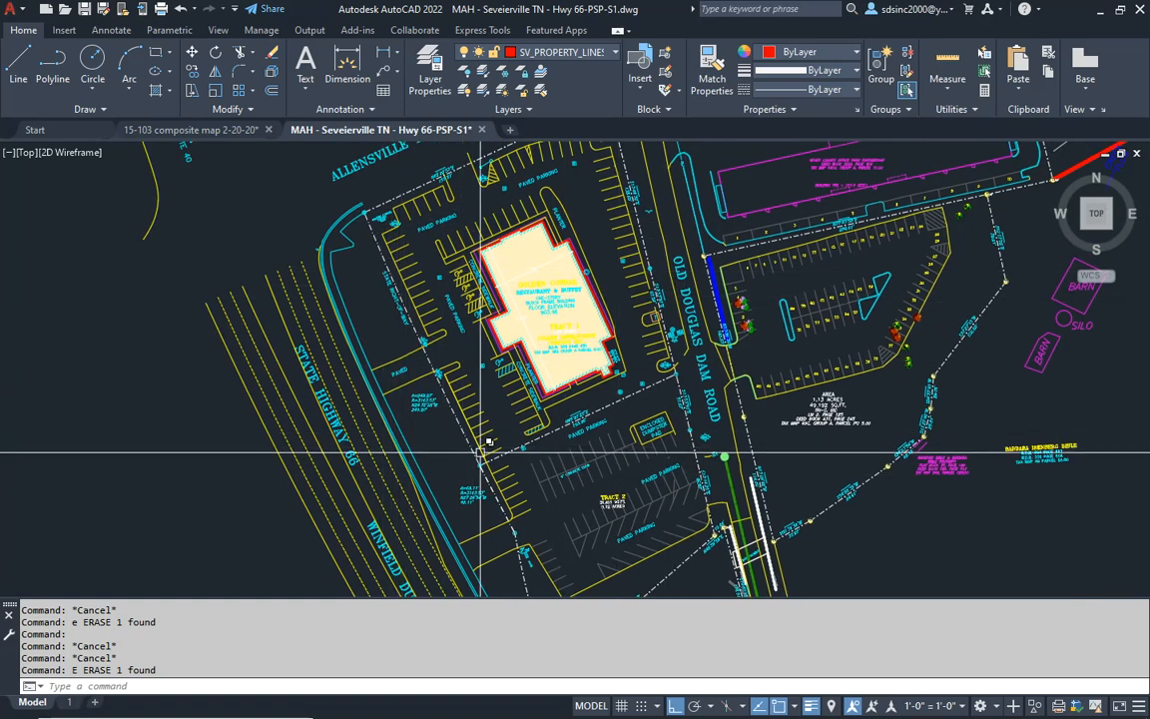
- Examine the site boundary from the south end of Tract 2 up along Old Douglas Dam Road beside Tract 1
mouse_move(561, 538)
middle_down()
mouse_move(510, 378)
mouse_move(512, 397)
middle_up()
scroll(537, 487, up, 4)
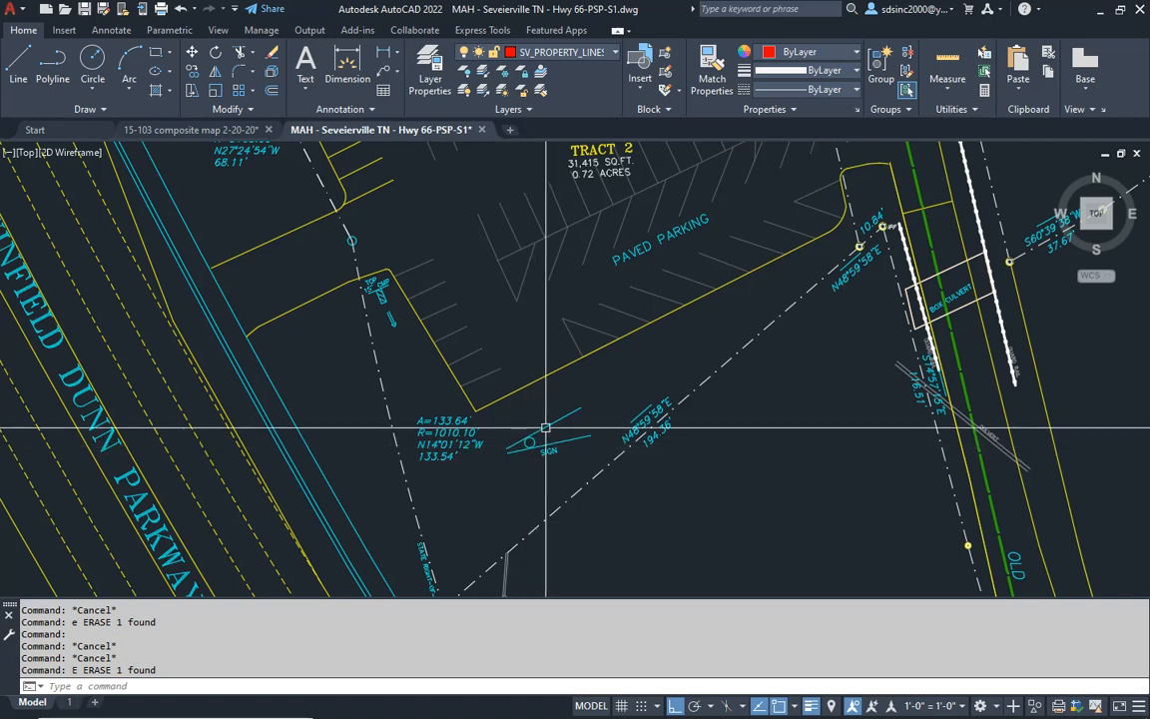
scroll(546, 429, down, 2)
mouse_move(562, 298)
middle_down()
mouse_move(538, 387)
mouse_move(500, 407)
middle_up()
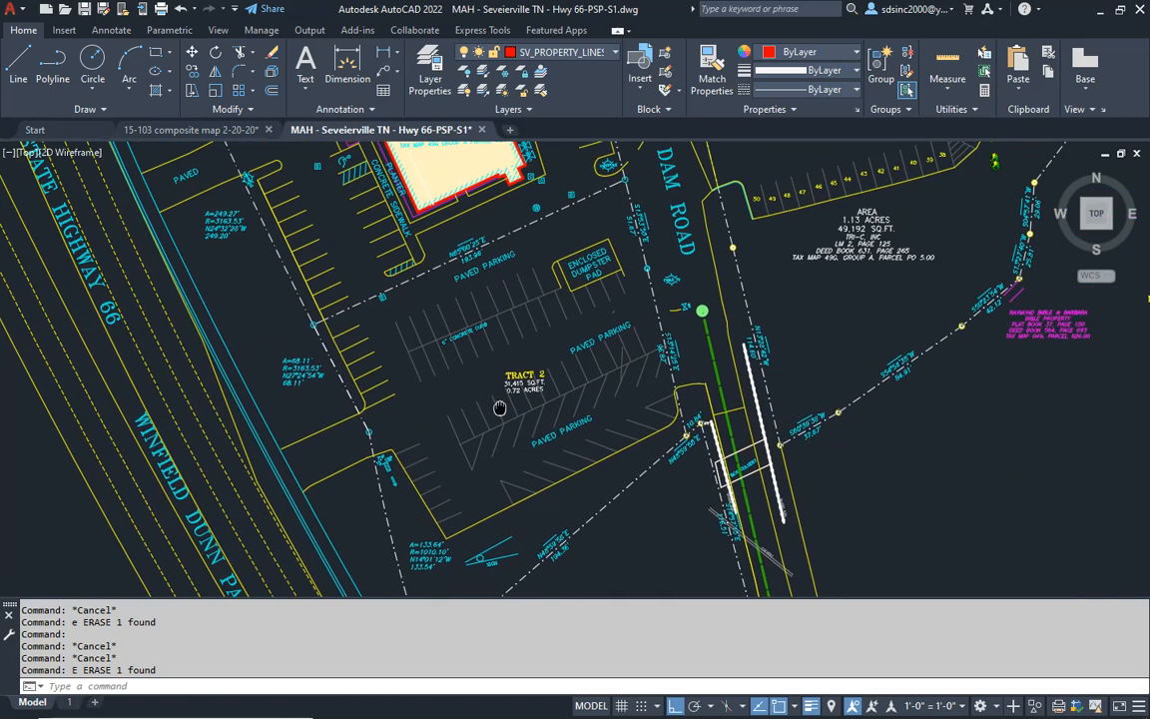
middle_drag(649, 208, 657, 256)
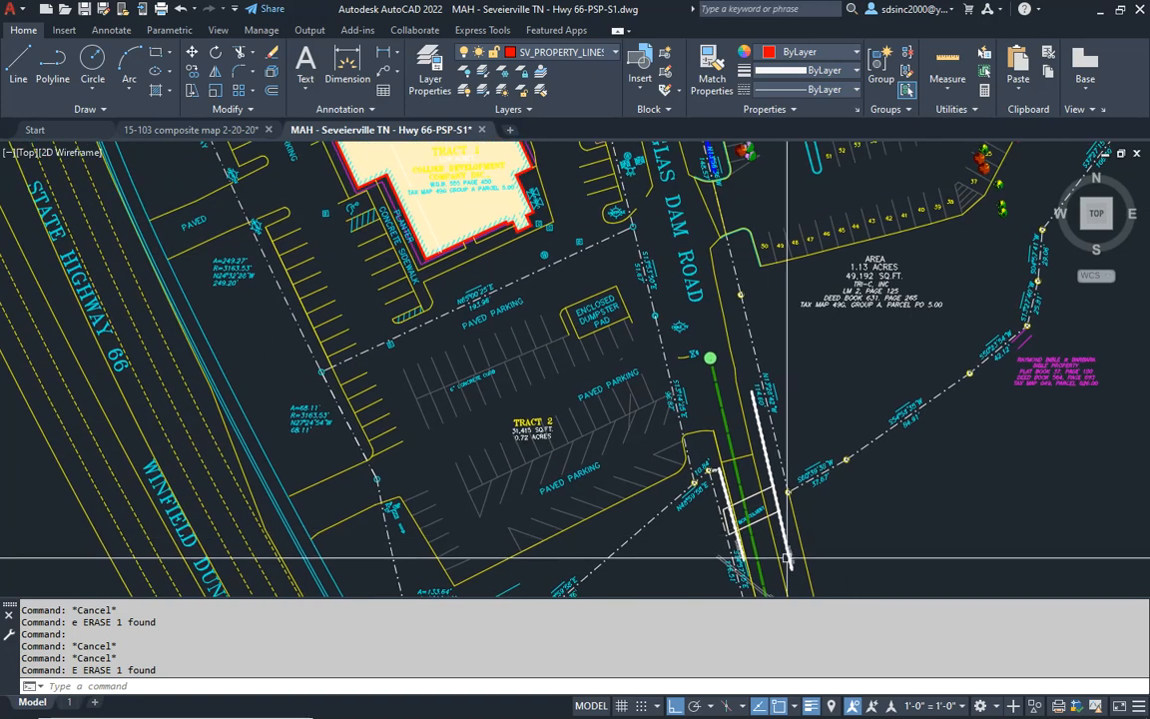
middle_drag(665, 183, 726, 529)
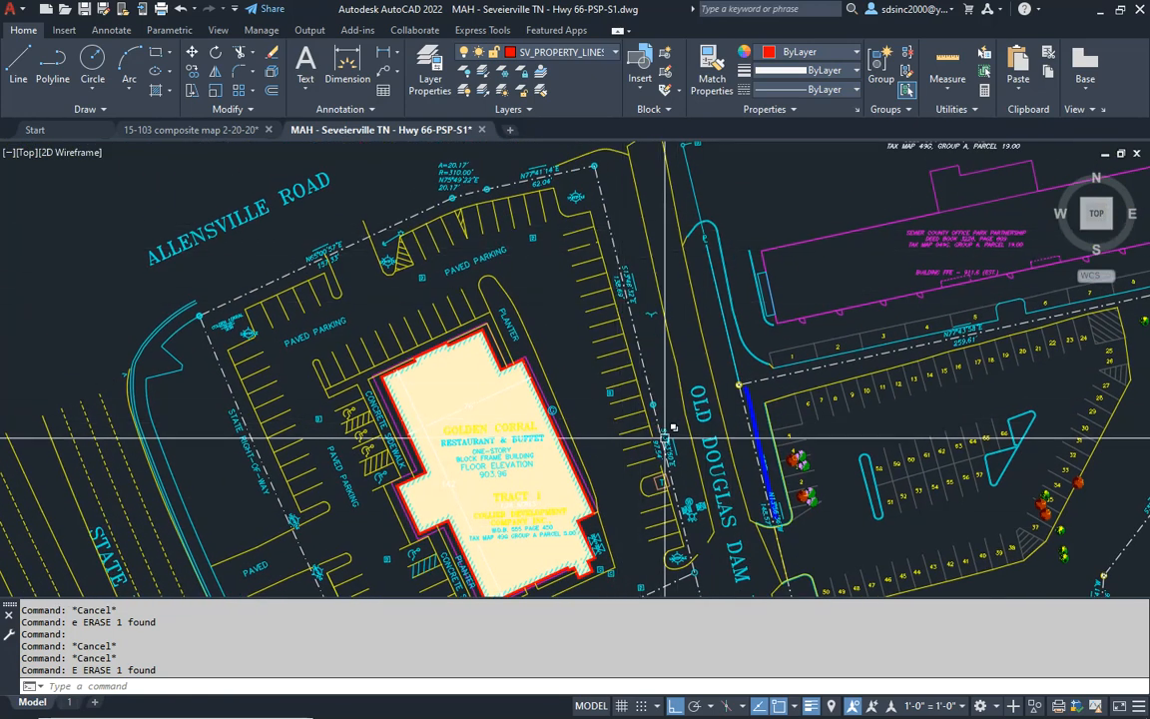
scroll(632, 289, up, 4)
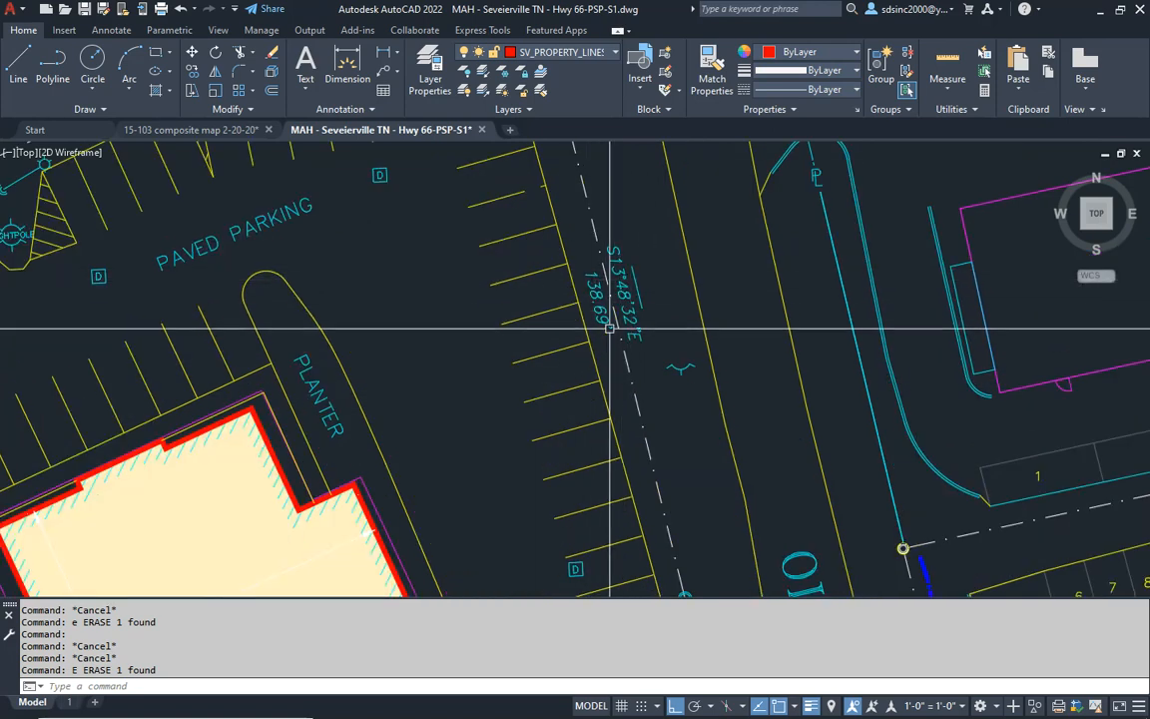
scroll(611, 262, down, 2)
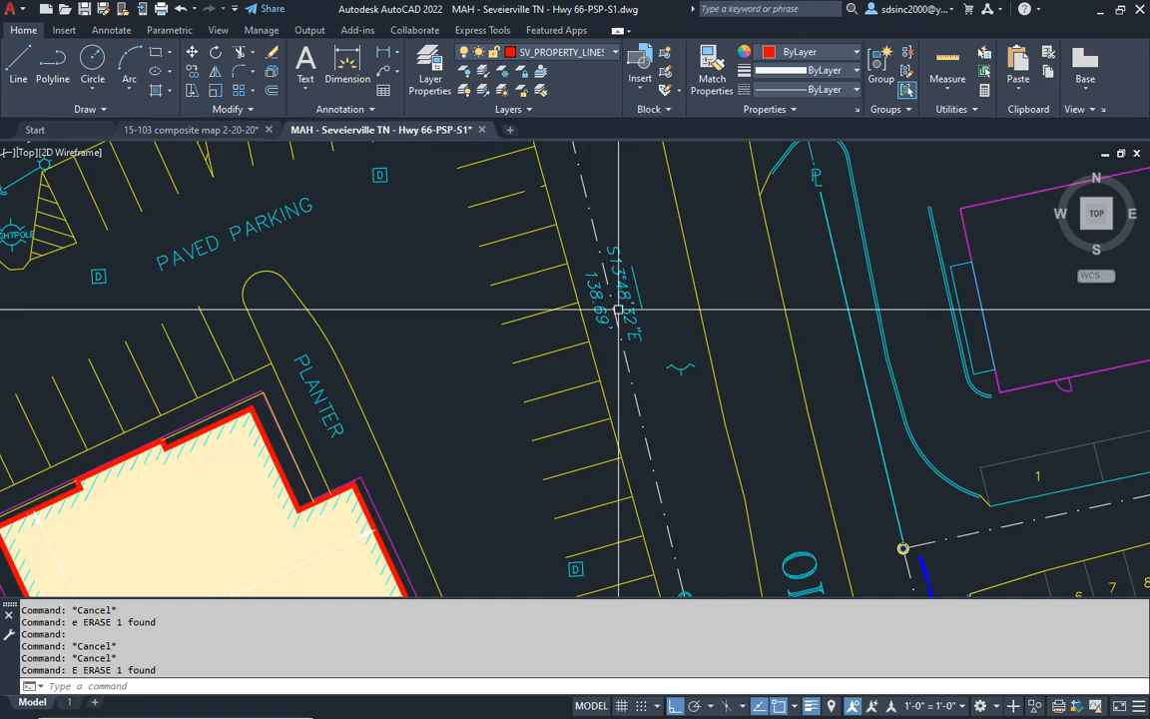
- Measure the distance from Tract 1's northeast parking corner to the property line along Old Douglas Dam Road
scroll(602, 315, up, 3)
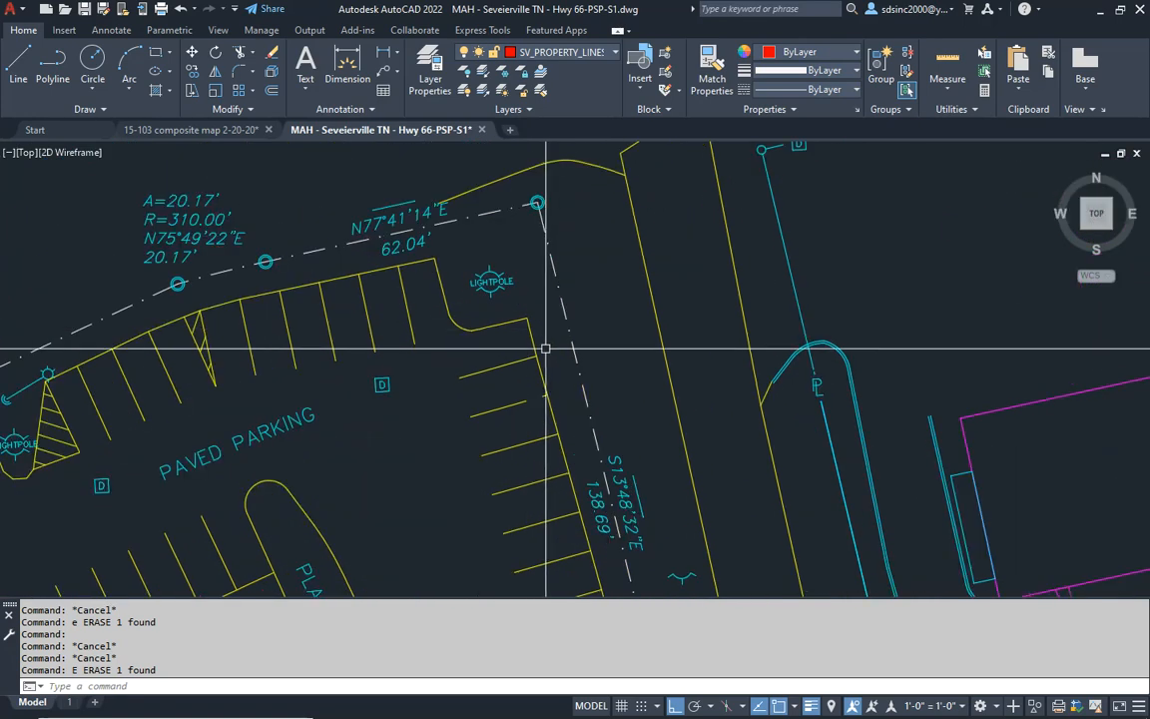
text(i)
key(Return)
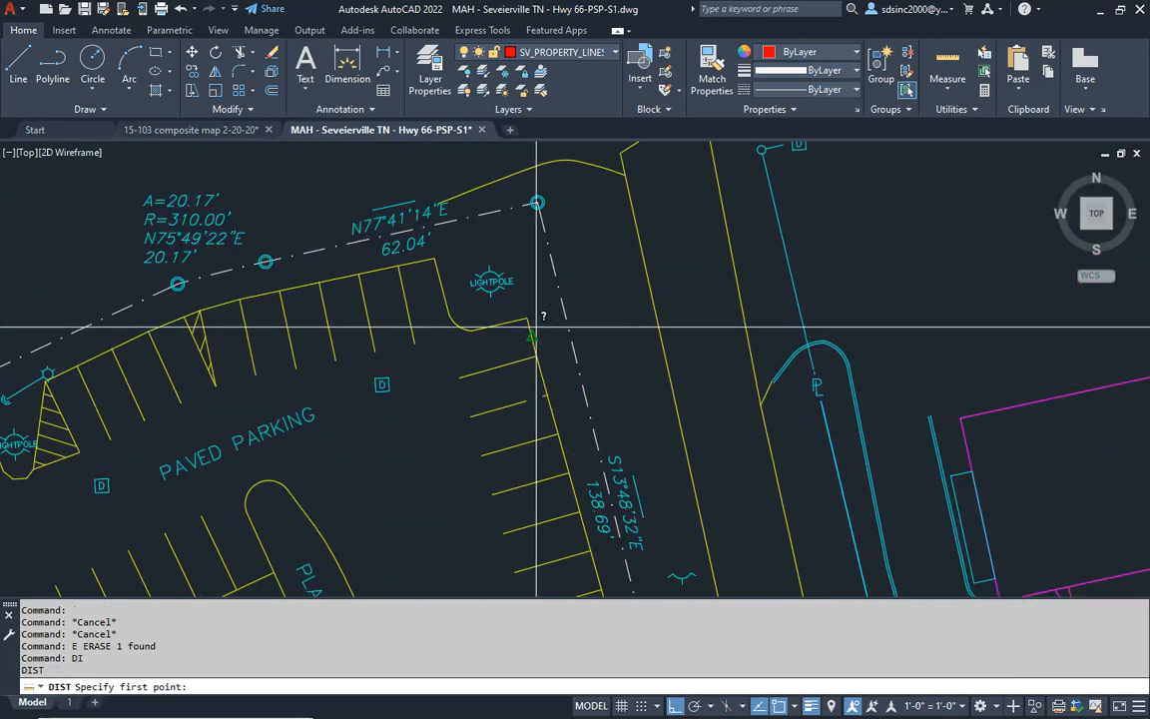
click(527, 318)
click(567, 302)
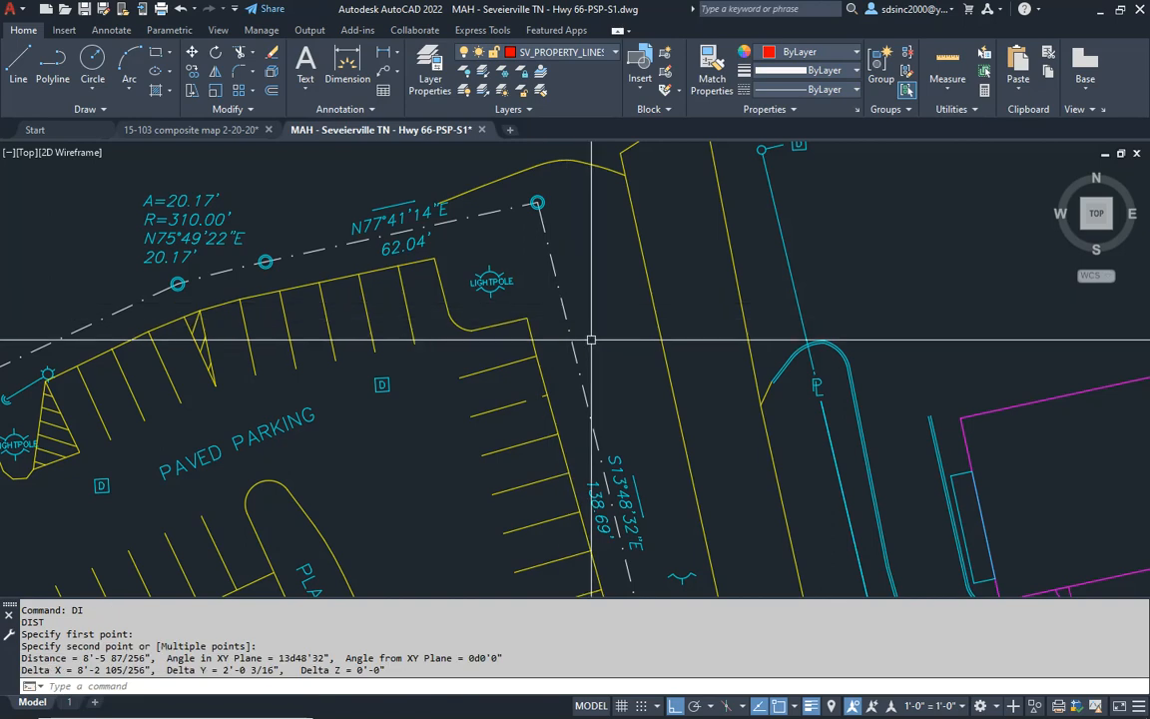
- Measure the distance from Tract 1's north parking edge to the property line along Allensville Road
key(Return)
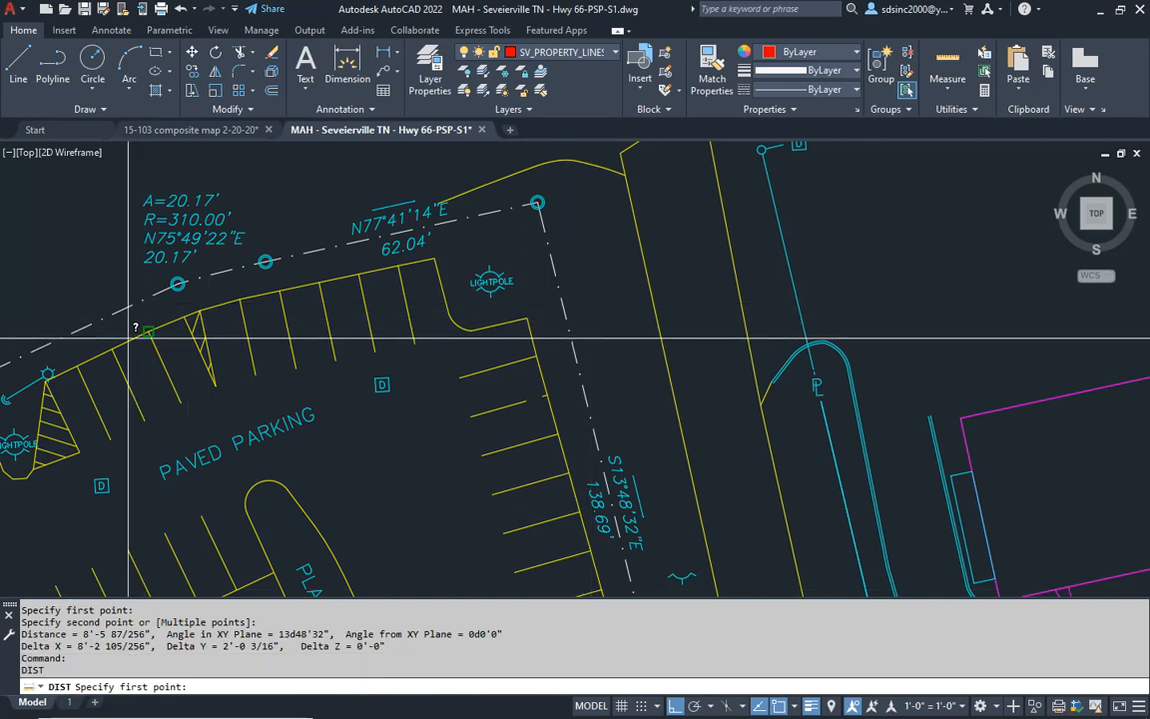
click(129, 328)
click(125, 299)
- Measure the distance from Tract 1's northwest parking corner to the state right-of-way line
mouse_move(207, 425)
middle_down()
mouse_move(622, 231)
mouse_move(681, 180)
middle_up()
middle_drag(261, 398, 478, 261)
key(Return)
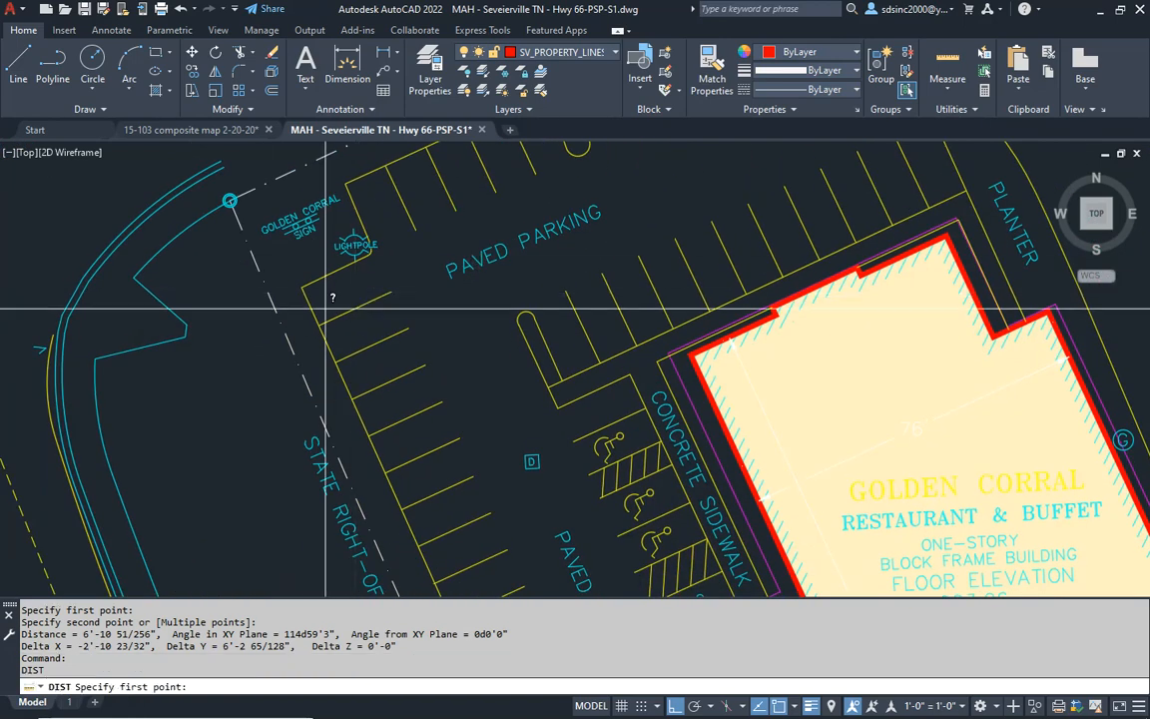
click(309, 297)
click(278, 309)
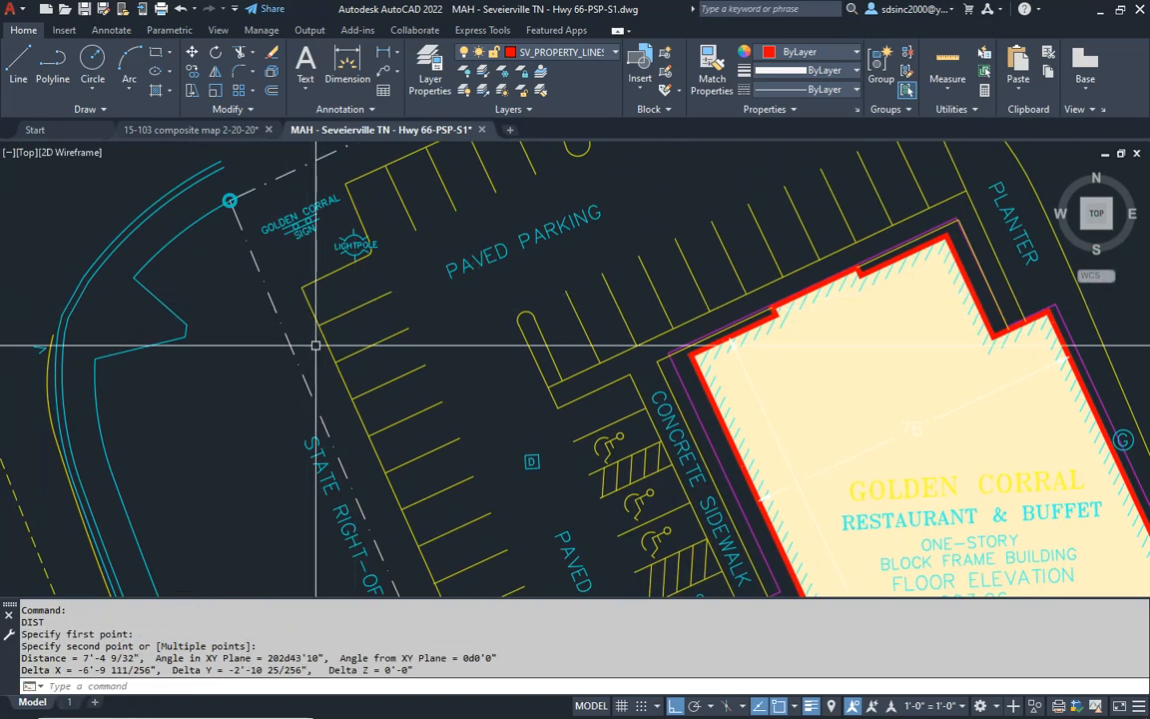
- Measure the distance from Tract 2's west parking edge to the right-of-way line near the A=68.11' curve label
mouse_move(434, 462)
middle_down()
mouse_move(279, 266)
mouse_move(406, 428)
mouse_move(404, 192)
middle_up()
scroll(305, 314, down, 2)
scroll(474, 402, down, 4)
middle_drag(518, 516, 514, 449)
scroll(501, 429, up, 4)
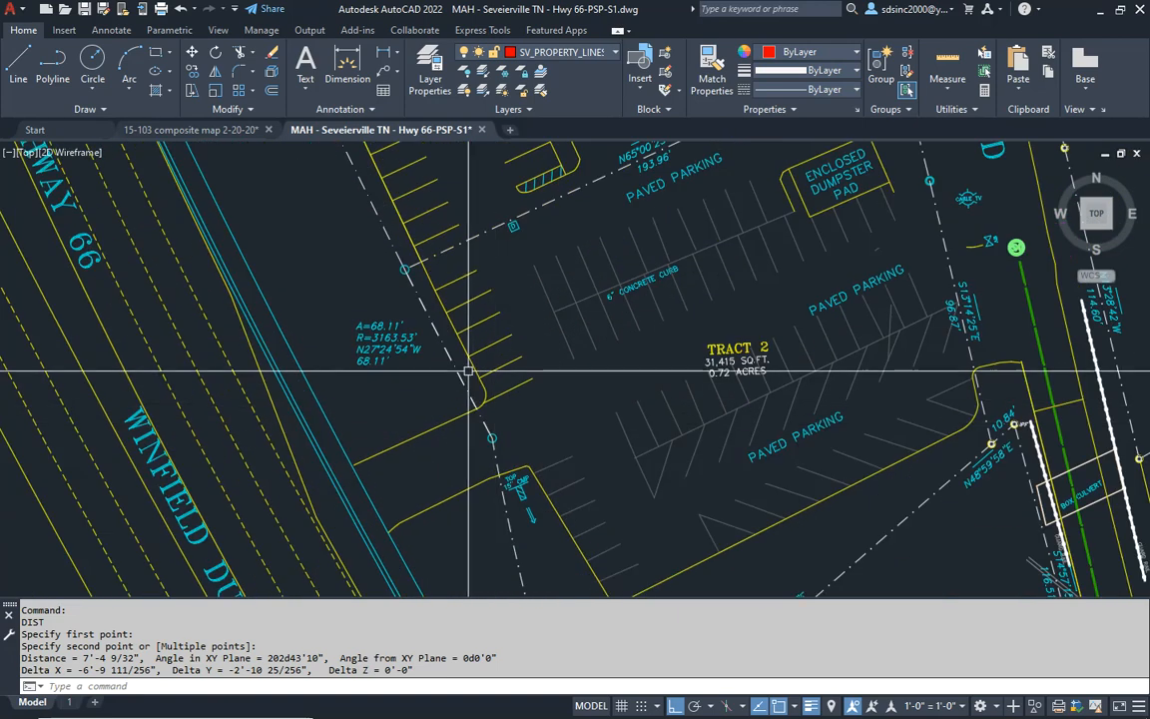
key(Return)
scroll(461, 357, up, 5)
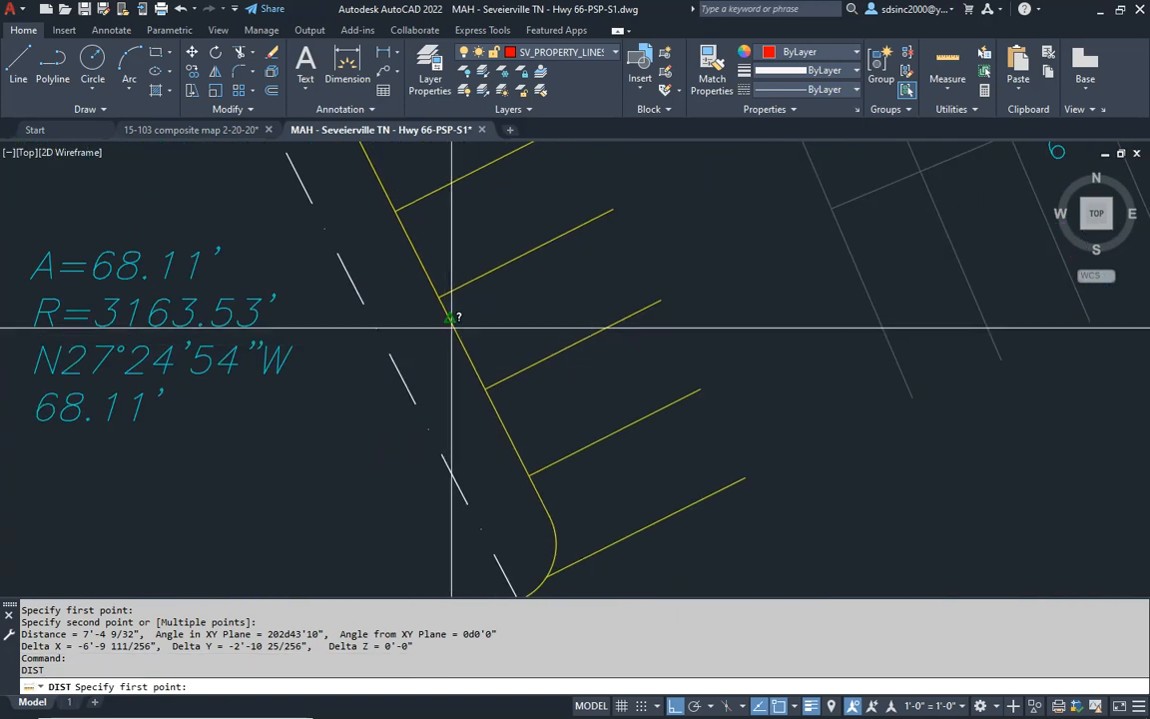
click(450, 320)
click(392, 360)
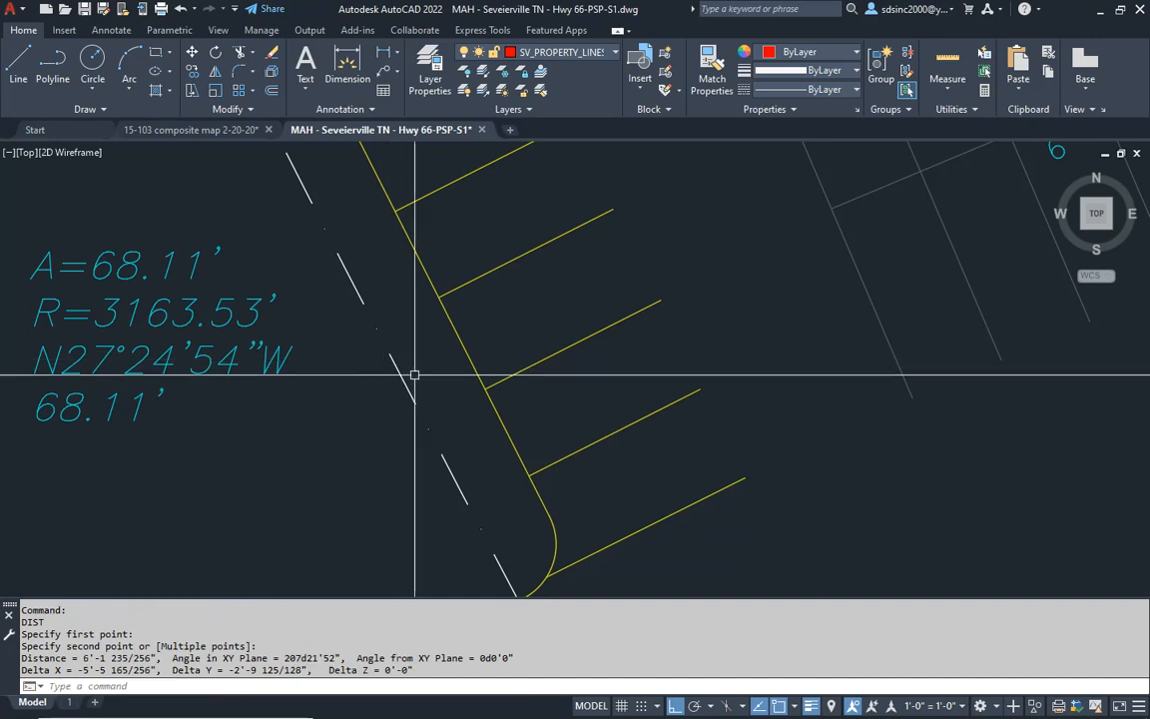
- Examine both tracts overall and how the parking edge sits against the right-of-way line along State Highway 66
scroll(420, 377, down, 8)
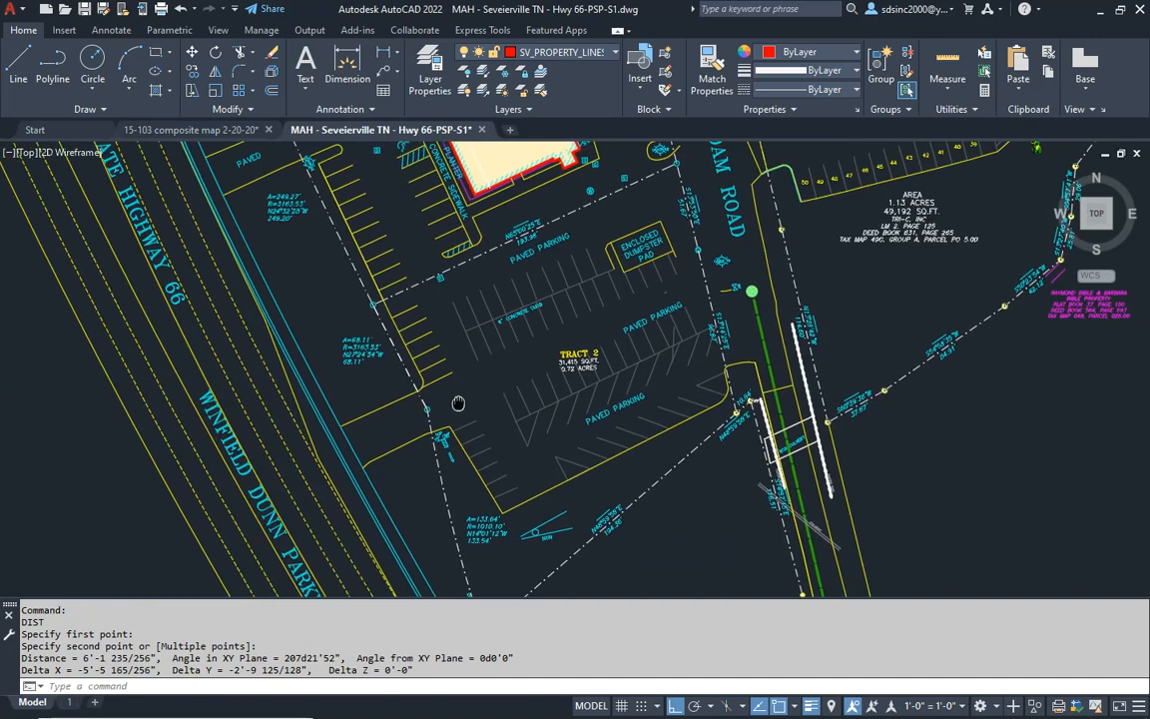
mouse_move(403, 318)
middle_down()
mouse_move(478, 418)
mouse_move(479, 440)
middle_up()
middle_drag(611, 486, 564, 477)
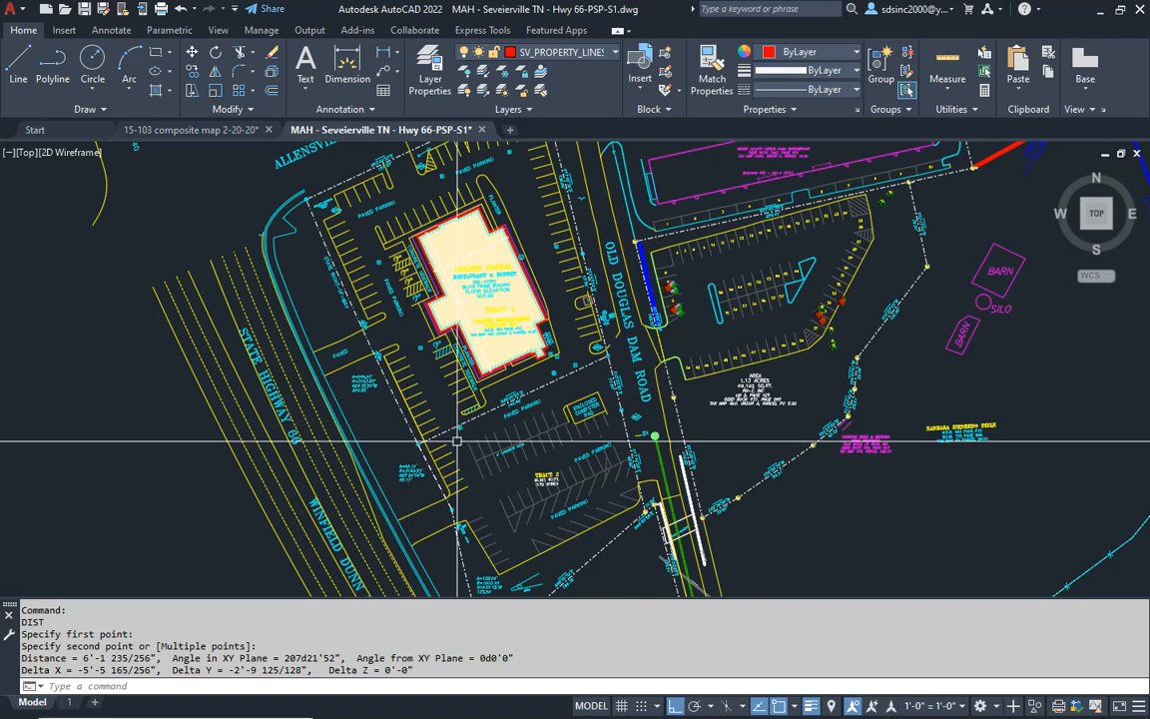
middle_drag(351, 306, 351, 356)
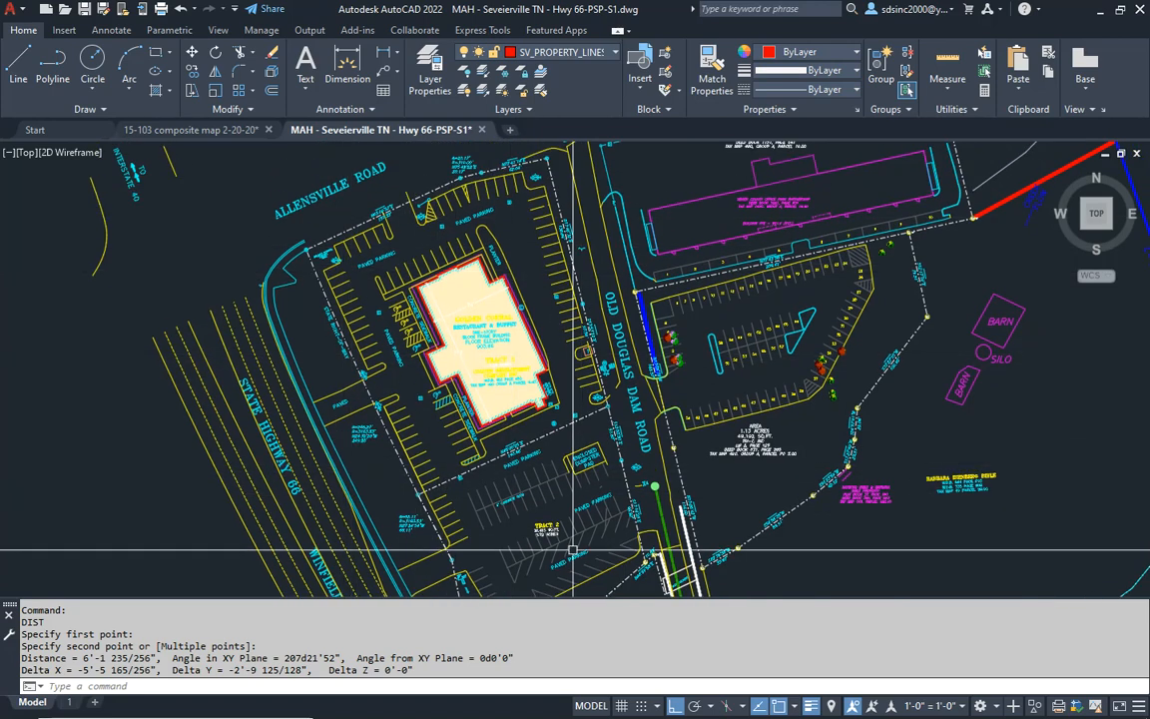
middle_drag(366, 327, 409, 280)
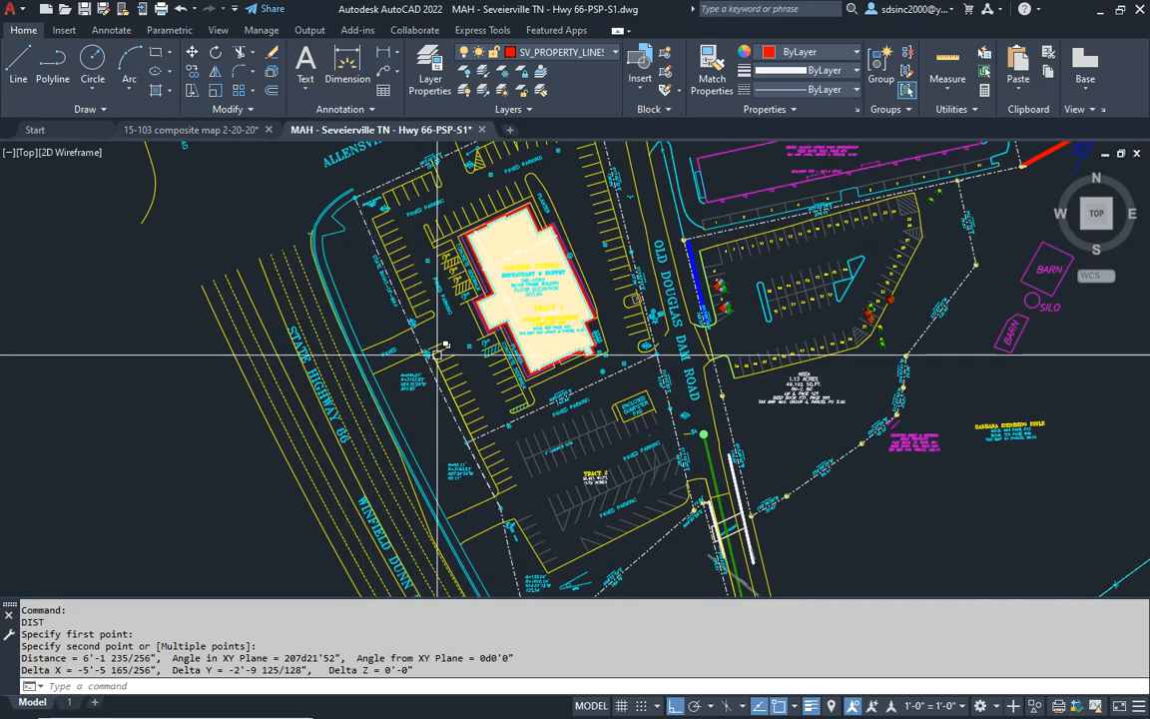
scroll(442, 350, up, 5)
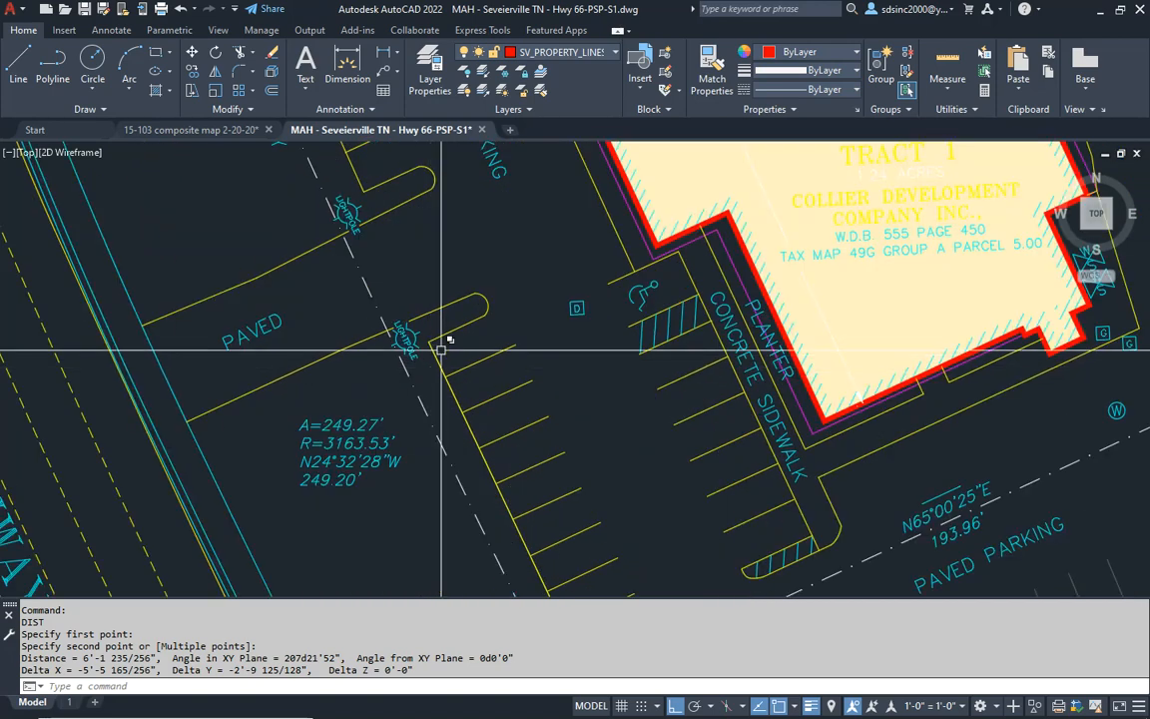
scroll(441, 392, down, 5)
middle_drag(406, 283, 375, 485)
- Select Tract 1's right-of-way line along State Highway 66 and examine the parking along the east property line and the Tract 2 boundary
click(419, 402)
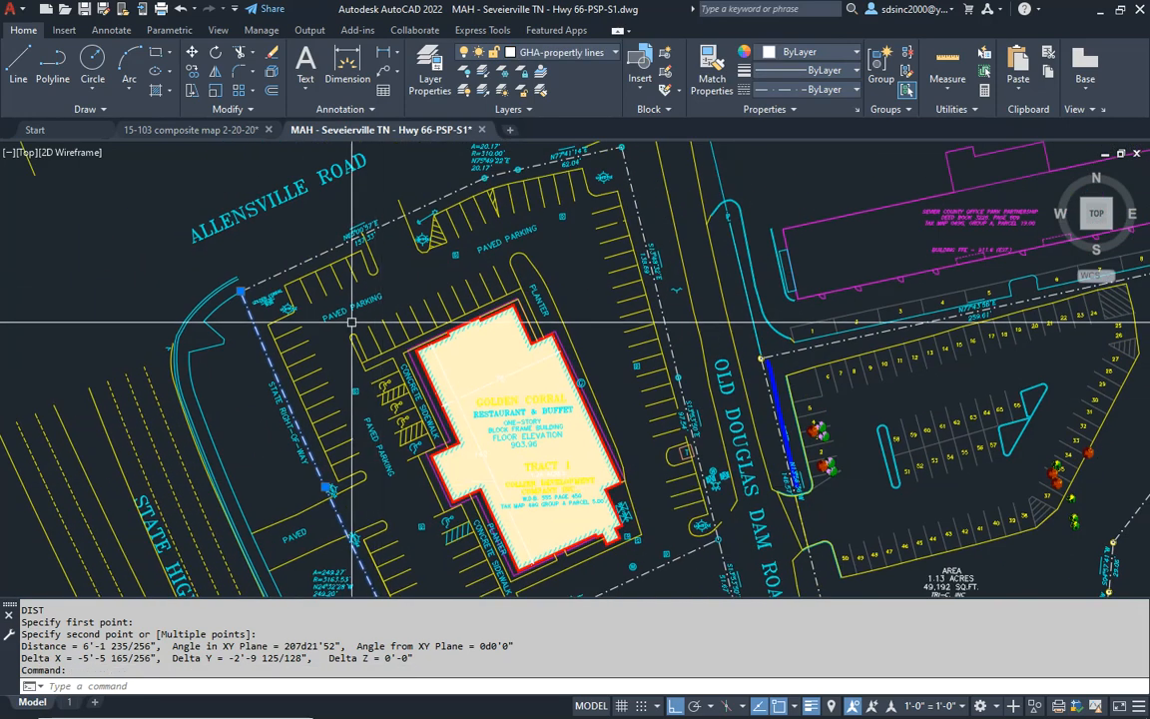
middle_drag(653, 508, 673, 342)
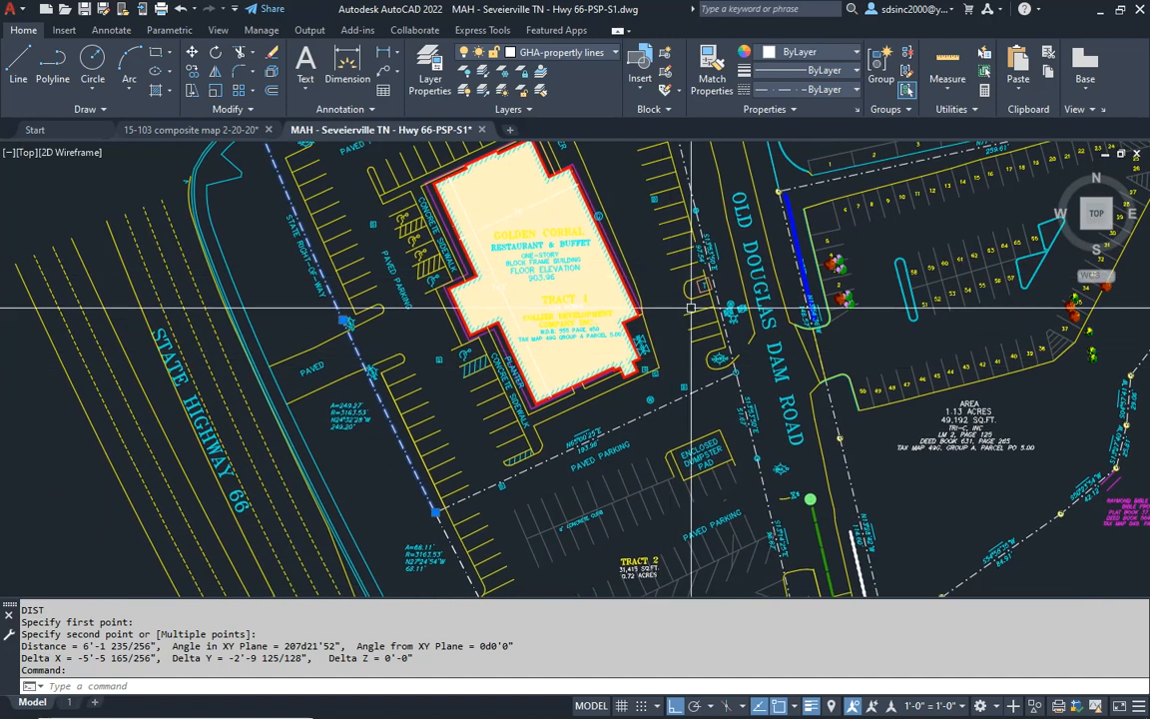
scroll(699, 285, up, 10)
scroll(687, 305, down, 5)
scroll(692, 302, up, 5)
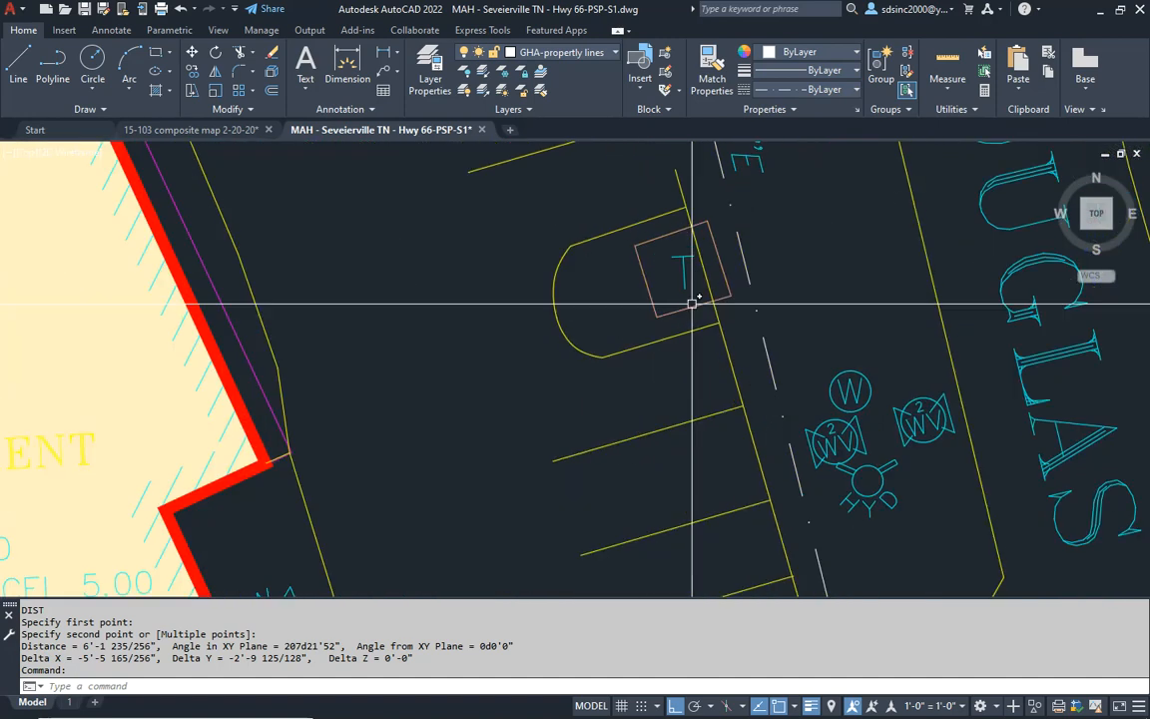
scroll(658, 308, down, 8)
mouse_move(429, 419)
middle_down()
mouse_move(441, 450)
mouse_move(480, 426)
mouse_move(484, 392)
middle_up()
scroll(504, 450, up, 6)
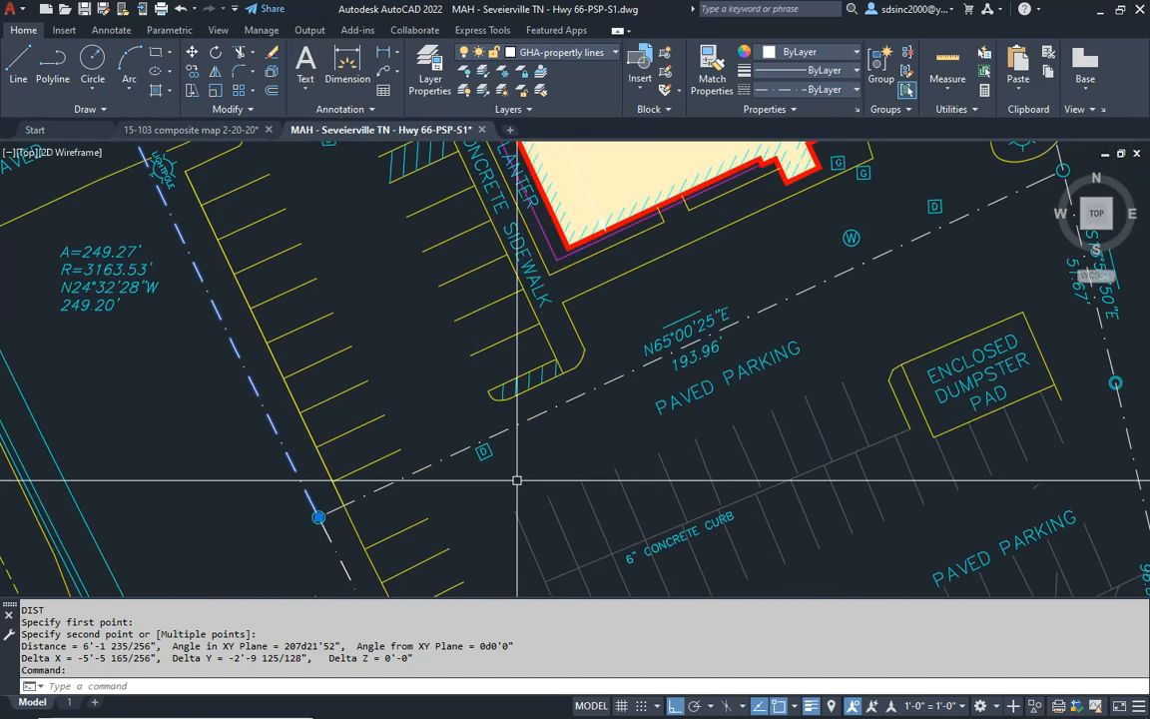
- Select the D marker beside the Tract 1 and Tract 2 boundary and check its layer
click(470, 440)
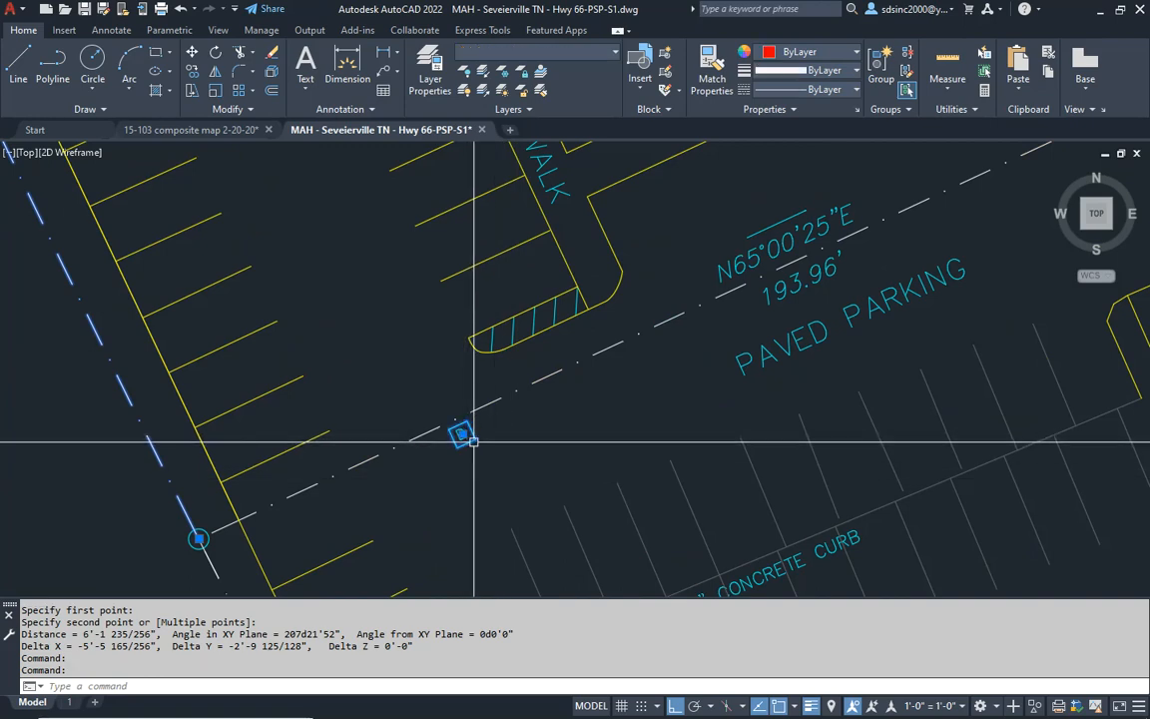
key(Escape)
key(Escape)
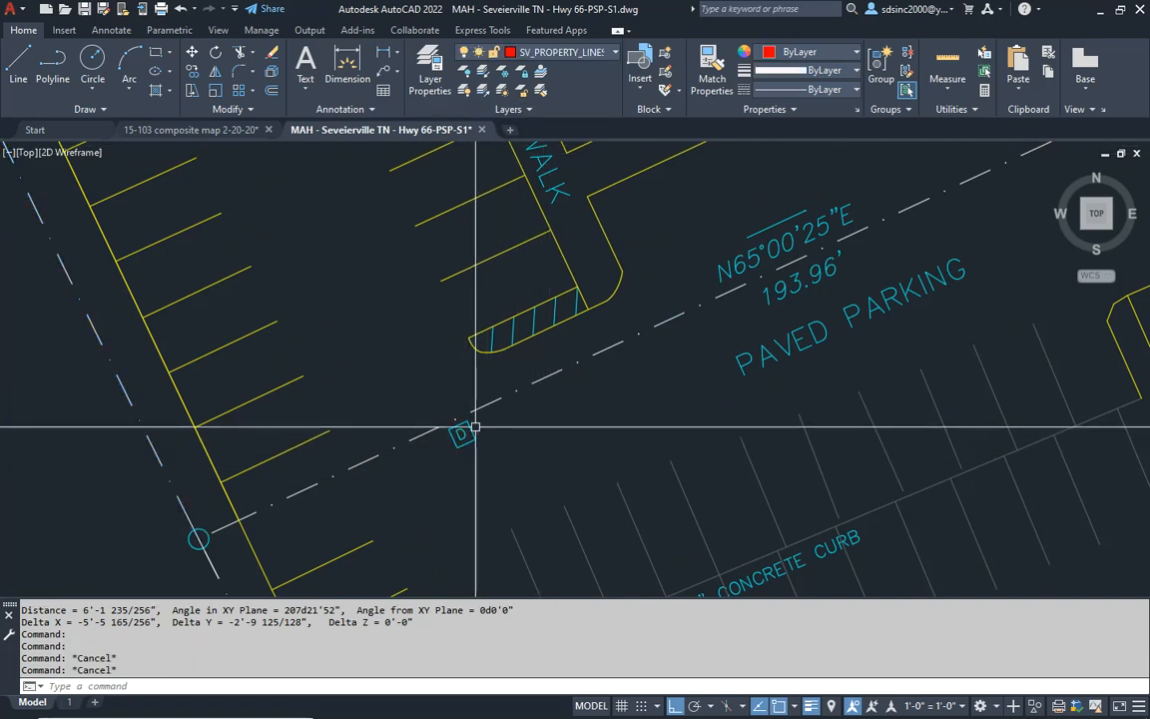
click(559, 55)
key(Escape)
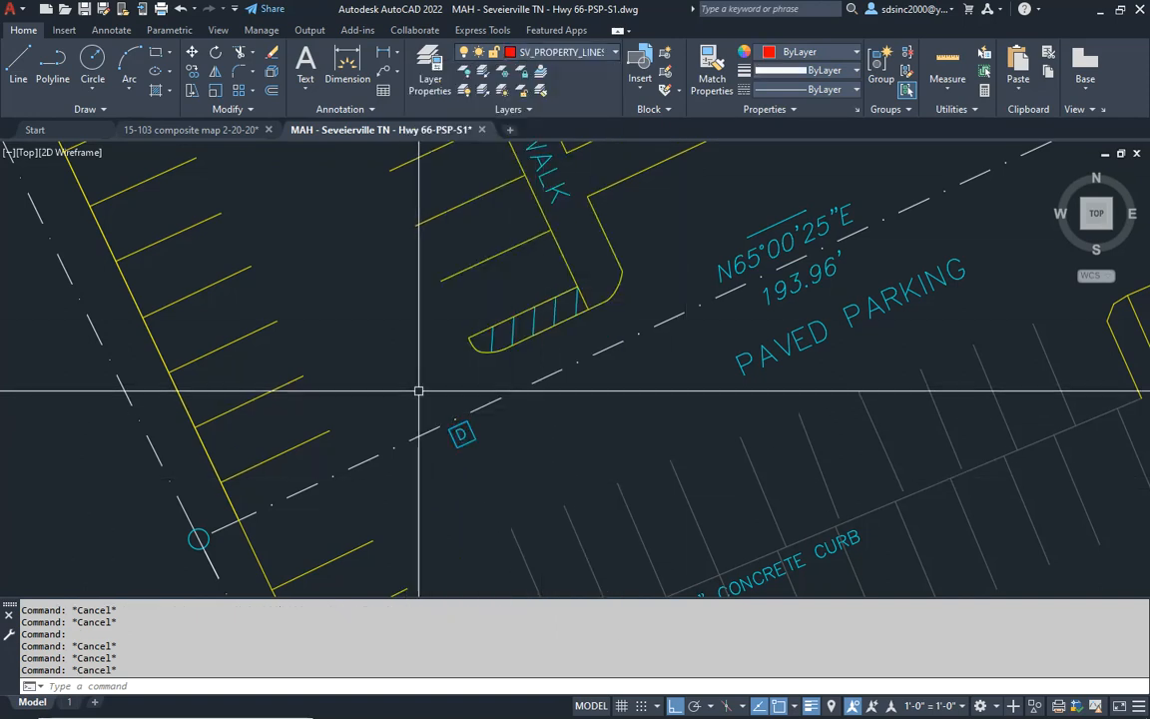
scroll(419, 391, down, 5)
scroll(495, 439, up, 3)
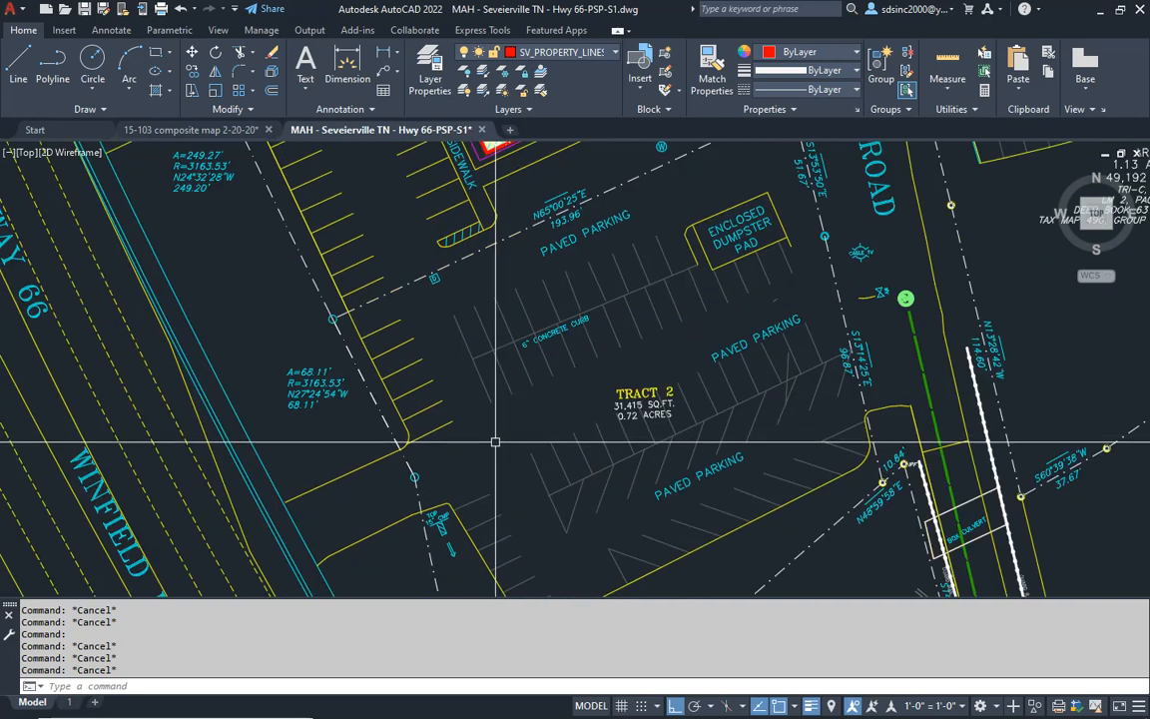
- Erase the PAVED PARKING labels west and south of the enclosed dumpster pad in Tract 2
middle_drag(484, 282, 489, 433)
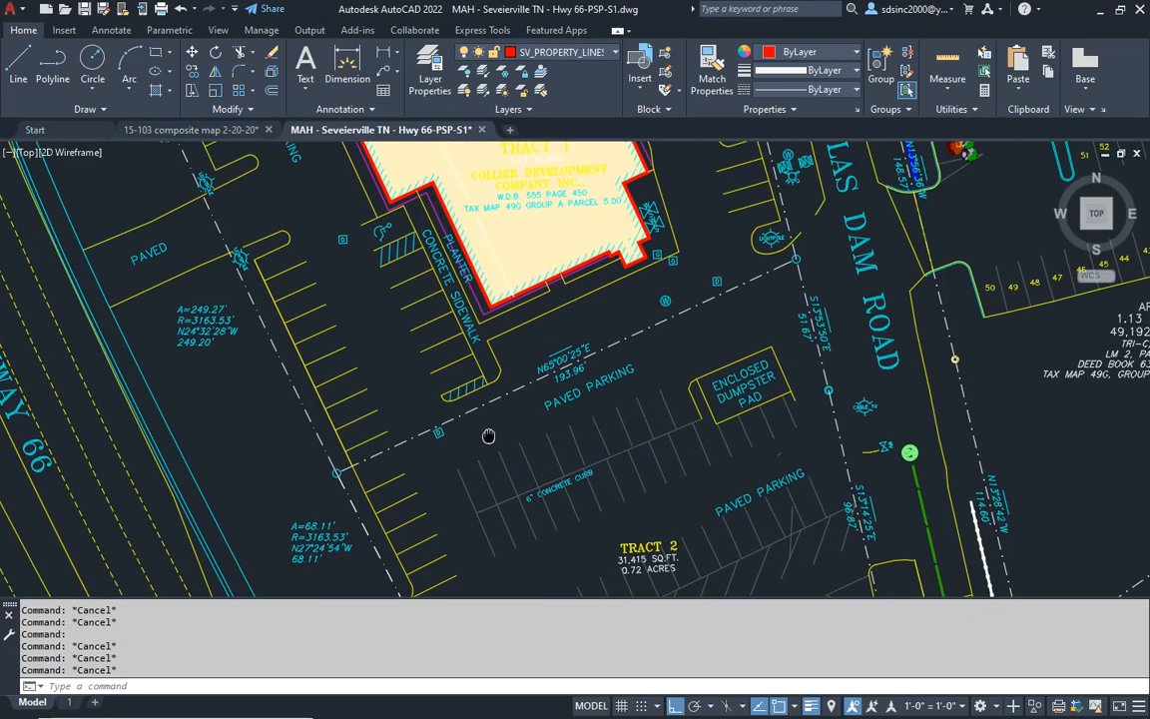
click(614, 382)
text(e)
key(Return)
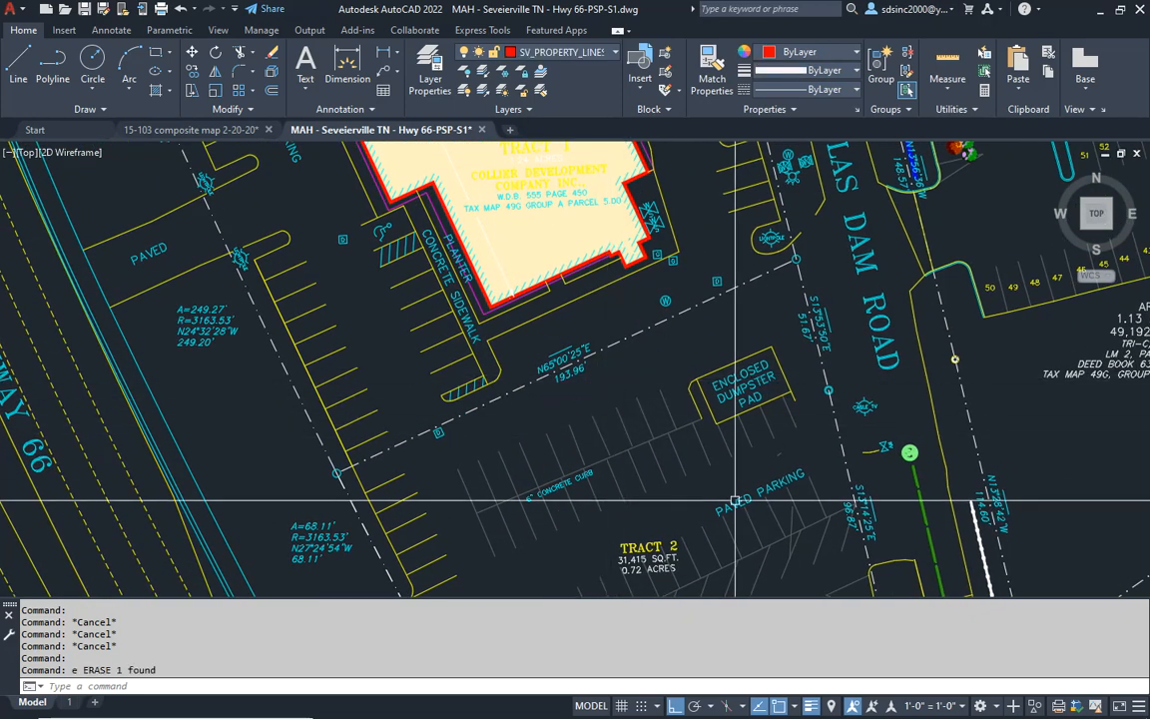
click(734, 499)
text(e)
key(Return)
- Erase the D marker beside the N65°00'25"E boundary line and the one west of the building's accessible stall
middle_drag(485, 464, 554, 399)
click(495, 346)
click(534, 387)
text(e)
key(Return)
middle_drag(438, 268, 512, 492)
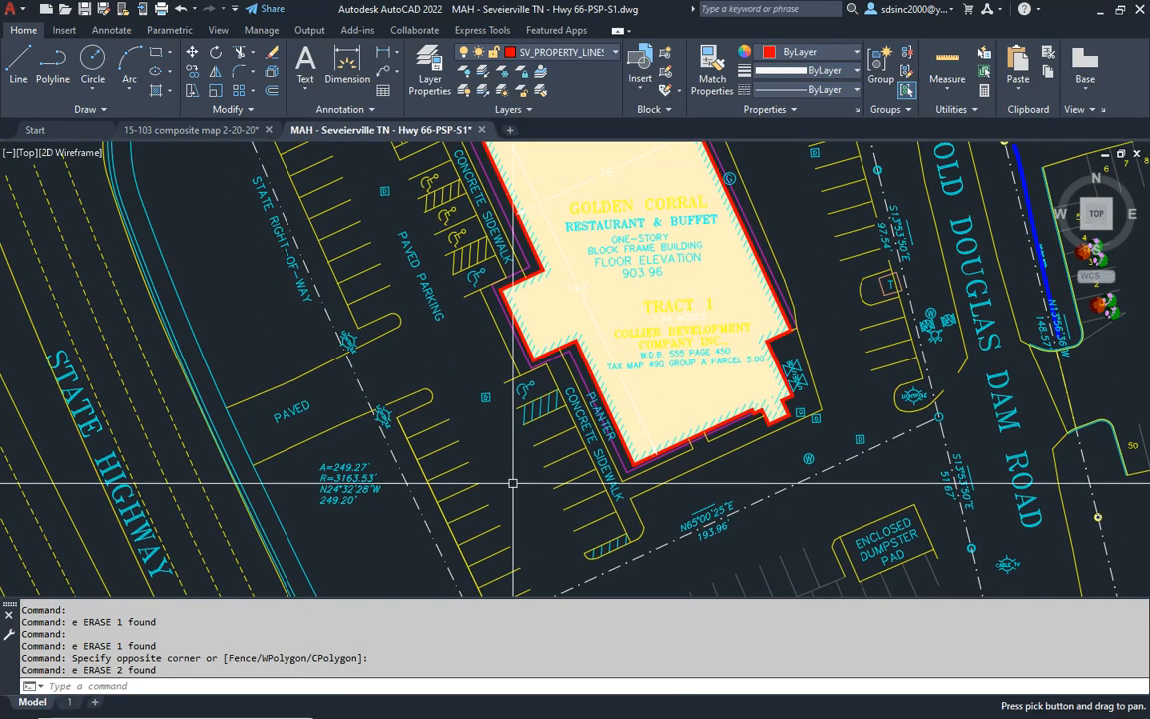
click(511, 418)
text(e)
key(Return)
- Erase the PAVED PARKING label and the D marker in the drive aisle west of the Golden Corral building
click(405, 246)
text(e)
key(Return)
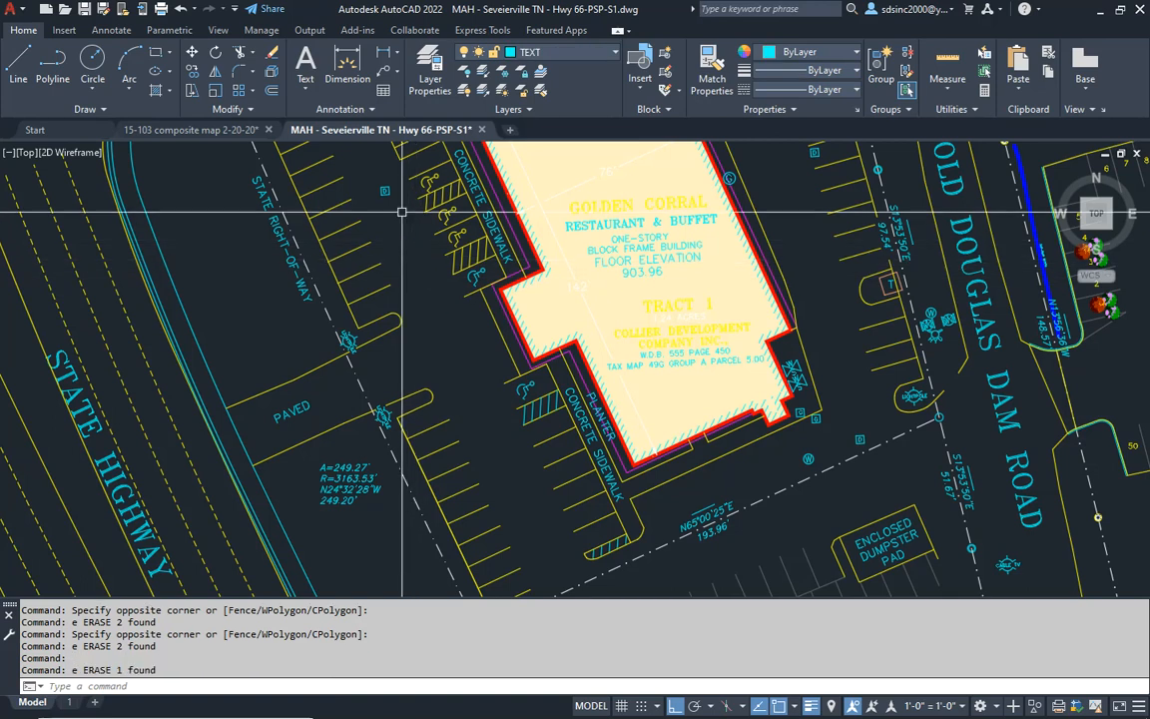
click(375, 167)
click(399, 249)
middle_drag(403, 272, 446, 390)
scroll(425, 335, up, 4)
key(Escape)
click(383, 237)
click(467, 316)
text(e)
key(Return)
- Erase the PAVED PARKING label in the drive aisle northwest of the Golden Corral building
scroll(452, 310, down, 2)
scroll(452, 310, down, 4)
middle_drag(442, 243, 436, 303)
scroll(437, 295, up, 4)
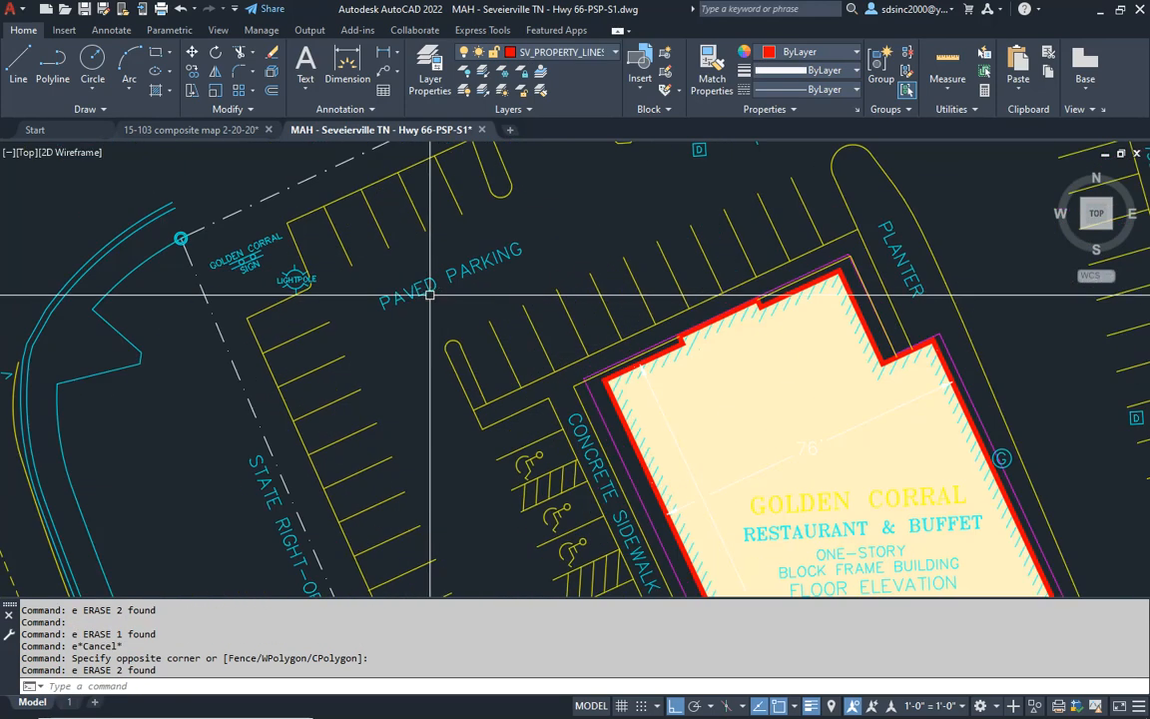
click(440, 284)
text(e)
key(Return)
- Erase the parking island, stalls and building linework at the north end of the Golden Corral building
click(414, 270)
click(738, 495)
text(e)
key(Return)
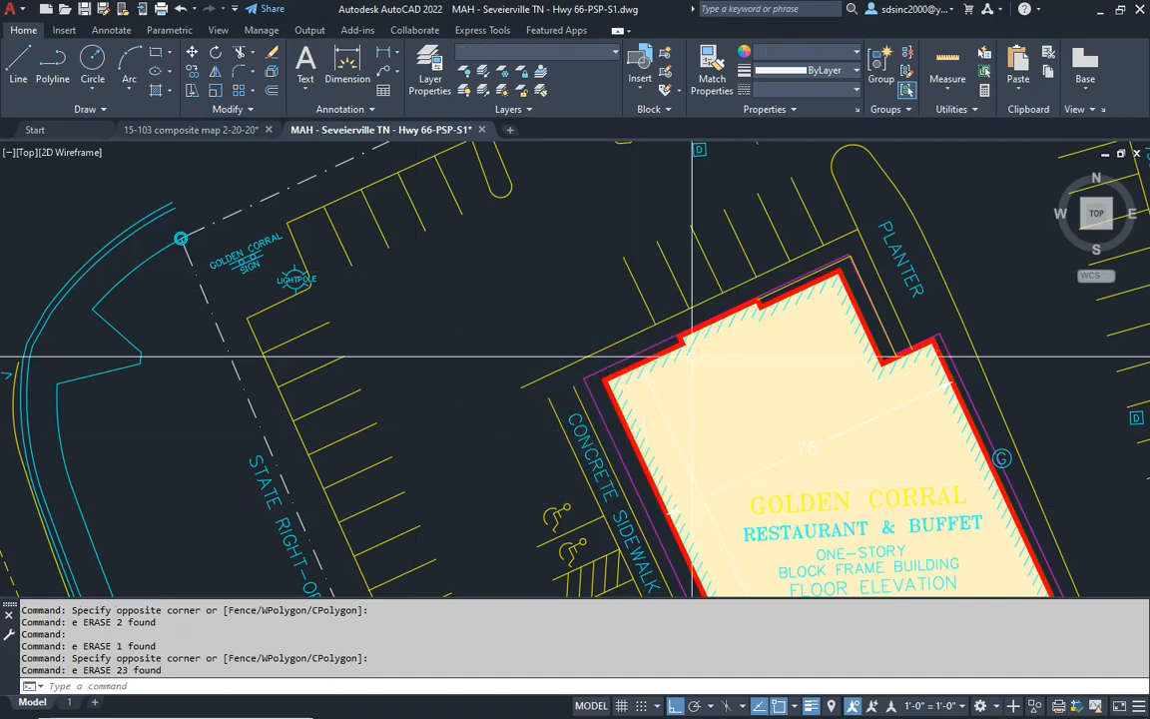
click(935, 176)
click(398, 368)
text(e)
key(Return)
- Erase the leftover planter, sidewalk and accessible stall linework, along with the 76' dimension and Golden Corral building labels
middle_drag(786, 401, 678, 386)
click(552, 237)
click(457, 418)
text(e)
key(Return)
scroll(613, 406, down, 4)
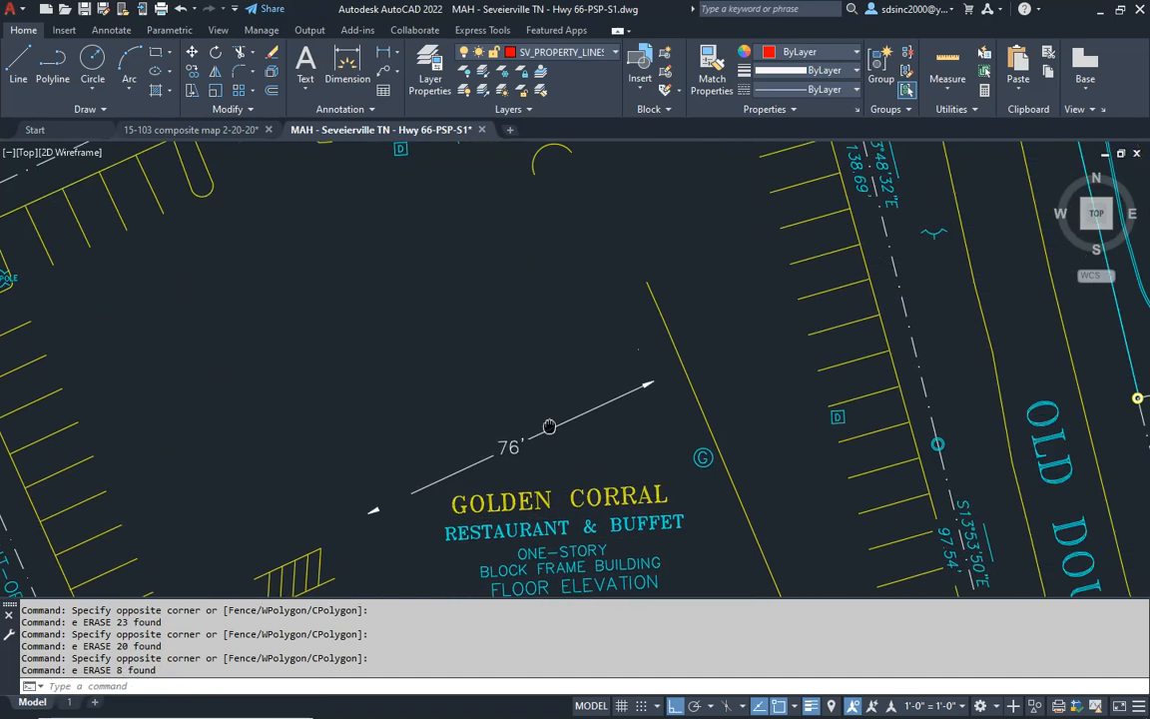
click(644, 337)
click(469, 485)
text(e)
key(Return)
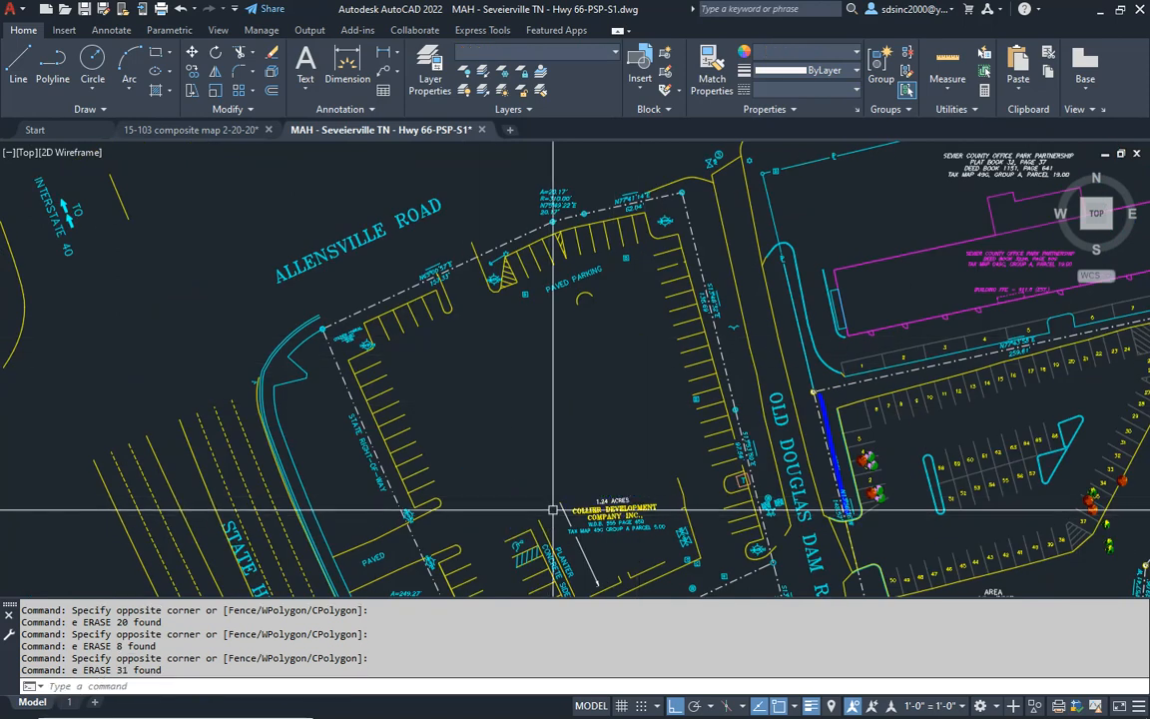
- Erase Tract 1's acreage and ownership text with the adjoining planter, sidewalk and curb linework
middle_drag(549, 514, 695, 310)
scroll(701, 333, up, 2)
click(693, 248)
click(624, 385)
text(e)
key(Return)
click(642, 230)
click(387, 391)
text(e)
key(Return)
- Erase the remaining interior parking and curb linework just north of the Tract 1 and Tract 2 boundary
mouse_move(482, 418)
middle_down()
mouse_move(499, 313)
mouse_move(462, 278)
middle_up()
click(539, 385)
text(e)
key(Return)
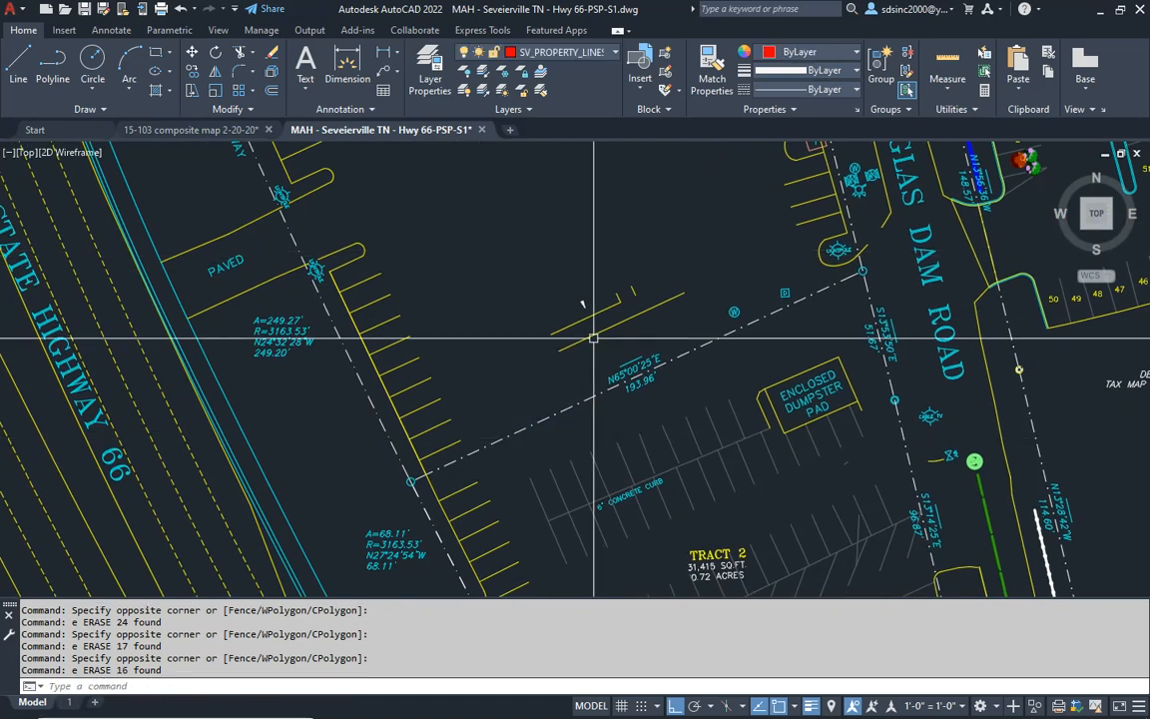
scroll(649, 267, up, 4)
click(644, 265)
click(414, 402)
text(e)
key(Return)
- Erase the W and D utility markers along the east end of the N65°00'25"E boundary line
scroll(578, 373, down, 3)
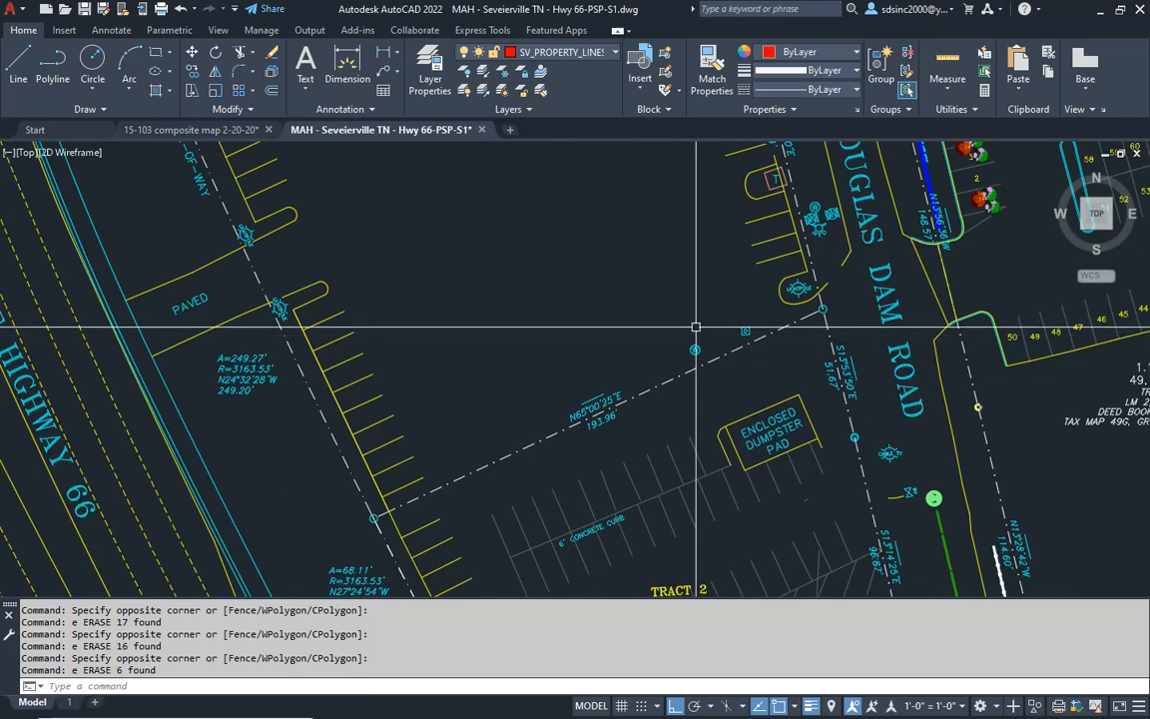
scroll(693, 328, up, 1)
click(635, 300)
click(786, 391)
text(e)
key(Return)
- Erase the leftover arc and the PAVED PARKING label south of Tract 1's northern parking row
middle_drag(696, 328, 662, 349)
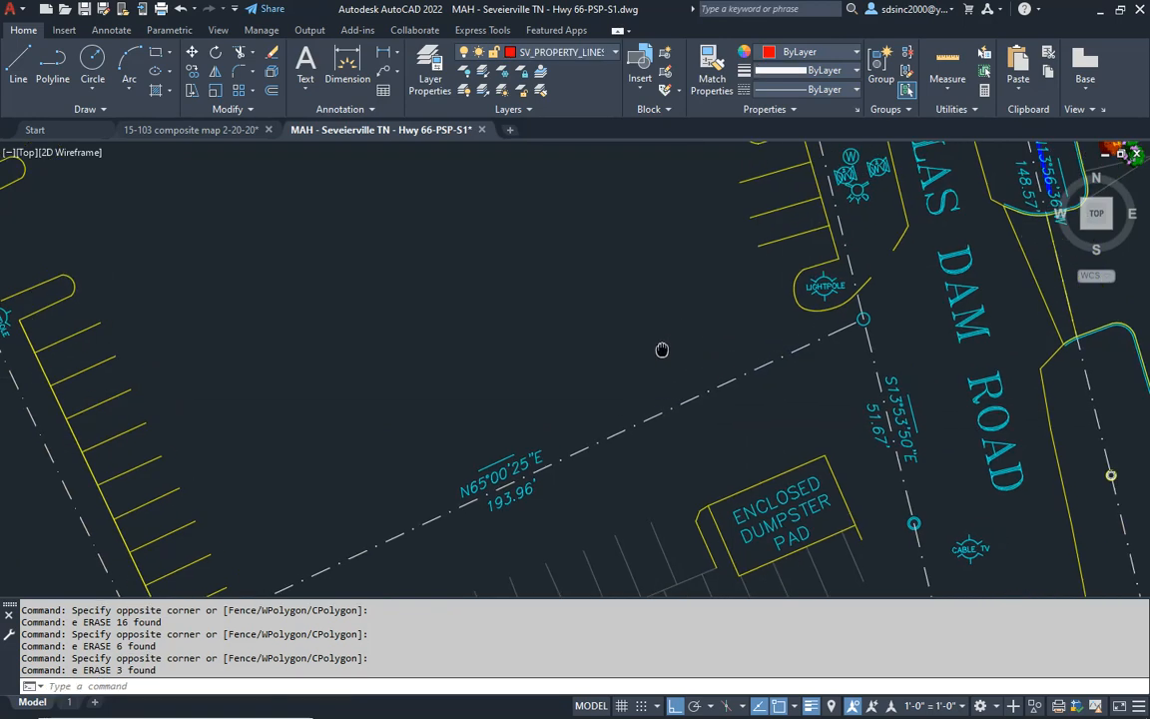
scroll(500, 456, up, 4)
text(e)
key(Return)
scroll(497, 463, down, 4)
scroll(527, 431, up, 2)
middle_drag(541, 295, 580, 399)
scroll(523, 286, up, 6)
key(Escape)
click(677, 410)
click(549, 272)
text(e)
key(Return)
- Erase the two D markers beside Tract 1's northern parking row
click(392, 321)
click(495, 406)
text(e)
key(Return)
click(794, 190)
click(835, 232)
text(e)
key(Return)
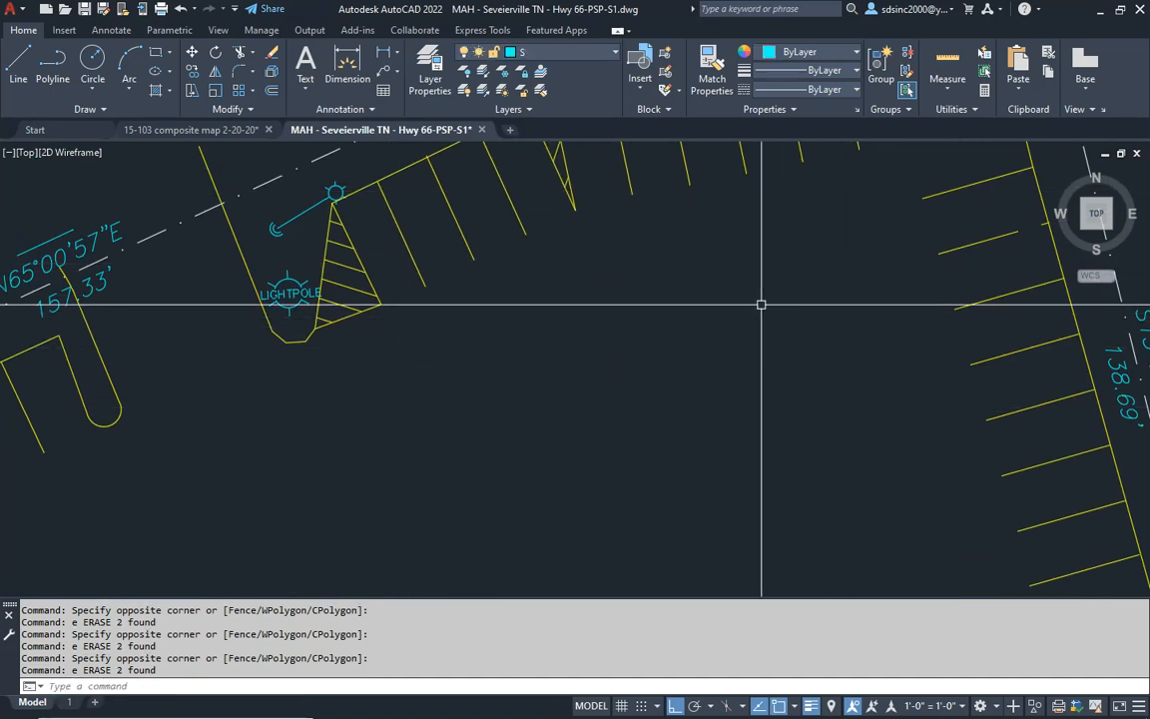
- Set the color of layers AREATXT, B, BLDS, BRGTXT, C-PRKG-SIGN and DCA_INFO to 211
scroll(739, 322, down, 7)
middle_drag(773, 358, 654, 297)
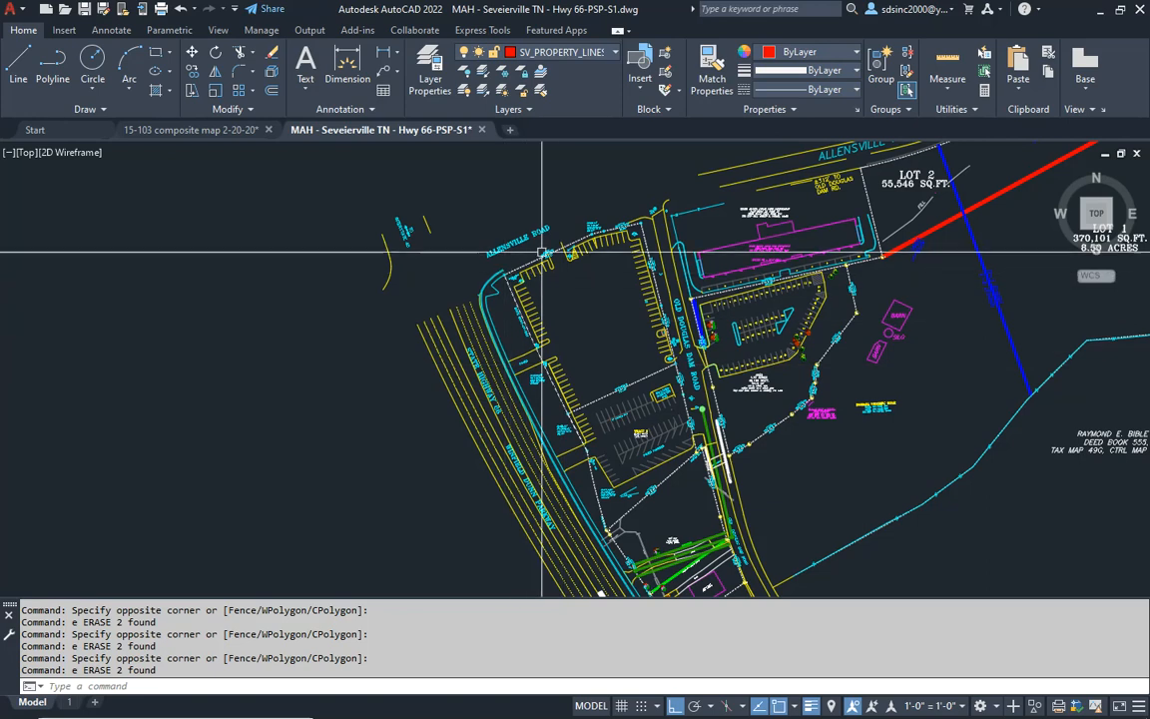
middle_drag(586, 419, 499, 419)
scroll(544, 351, down, 5)
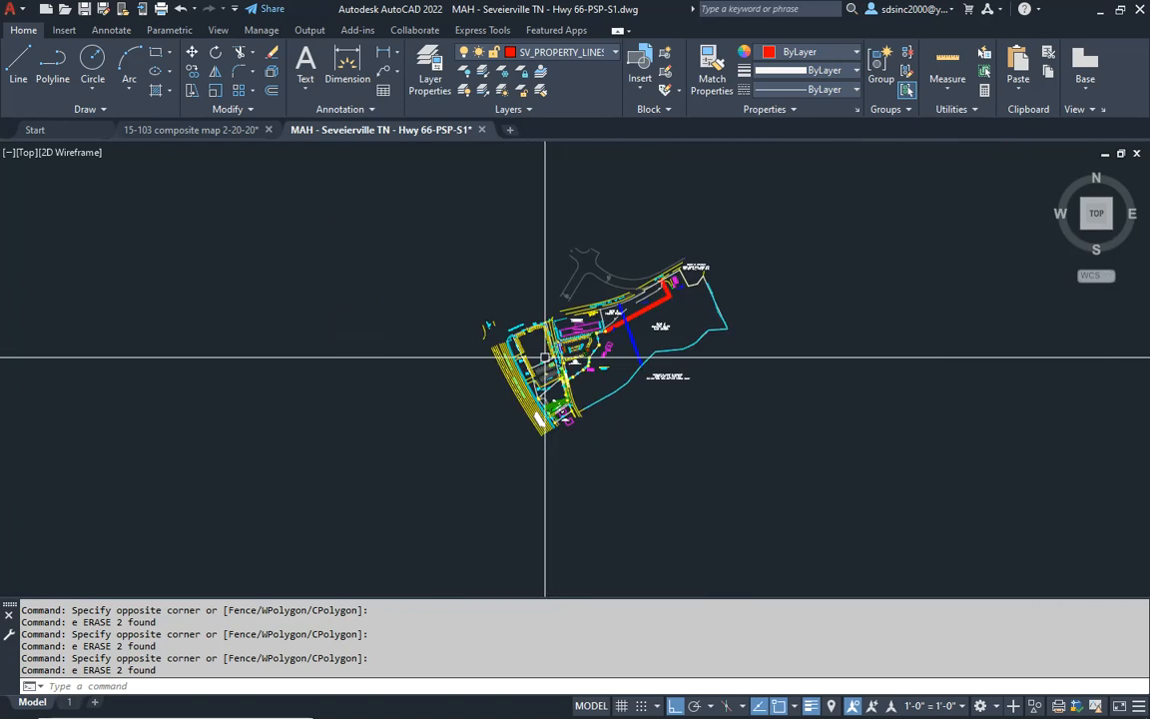
scroll(544, 348, up, 4)
click(432, 72)
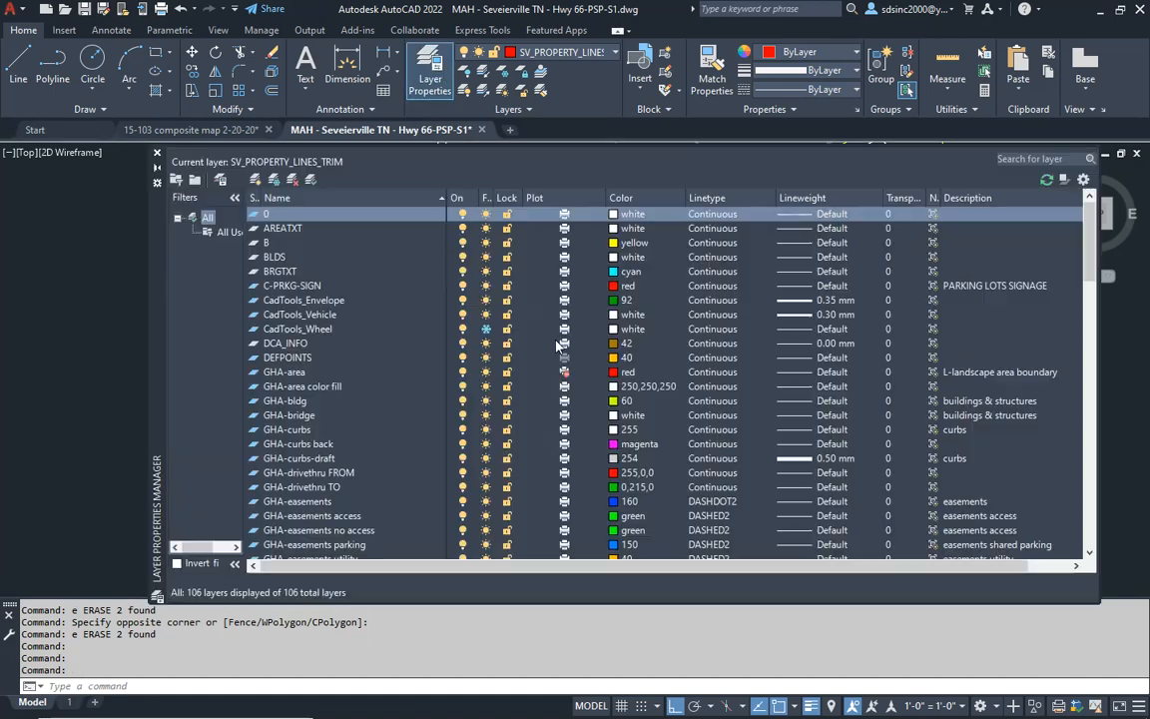
click(285, 229)
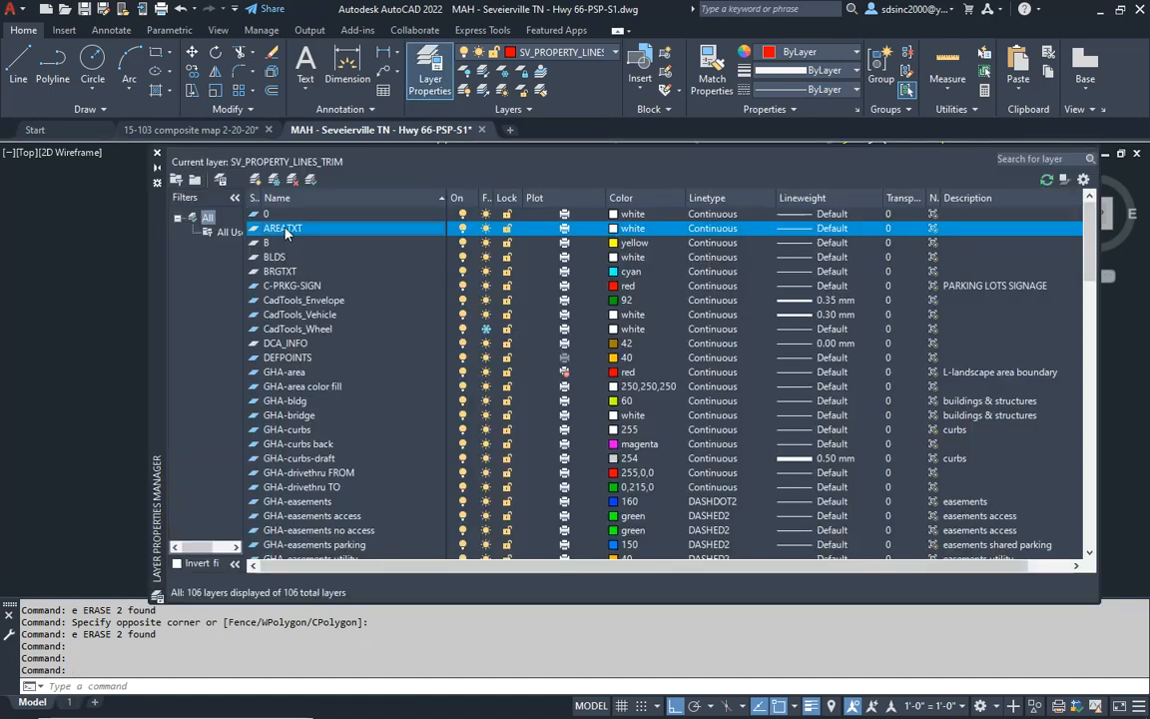
shift+click(271, 360)
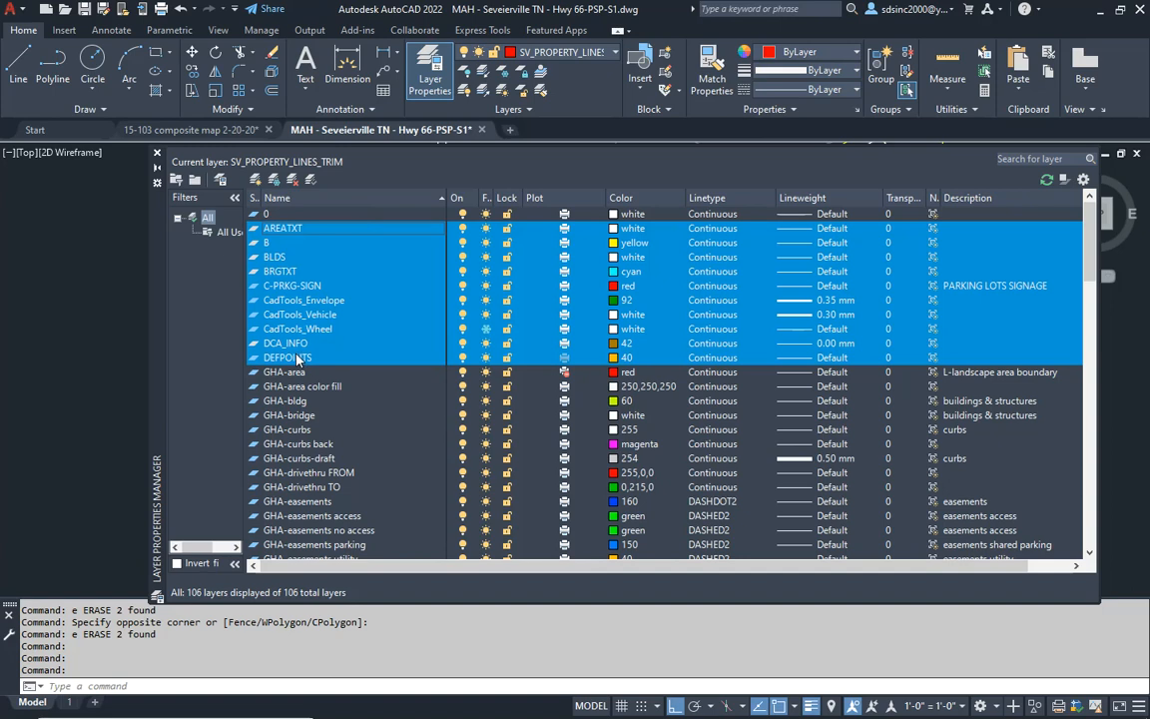
ctrl+click(300, 358)
ctrl+click(291, 301)
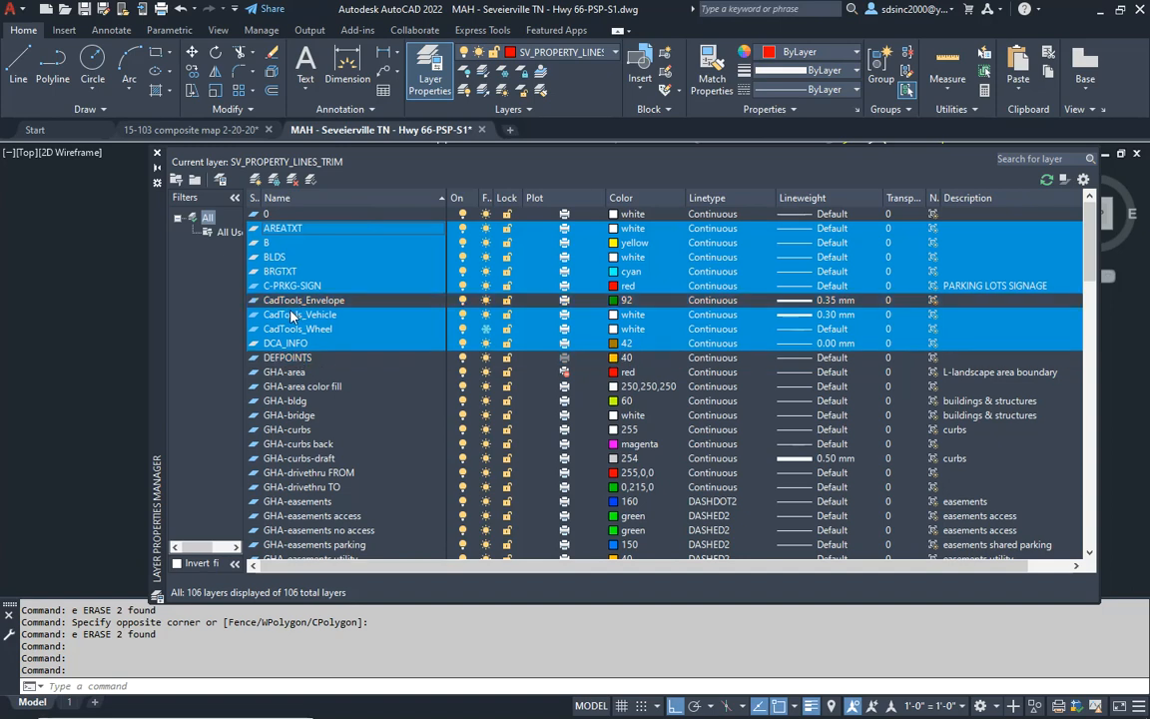
ctrl+click(294, 315)
ctrl+click(296, 330)
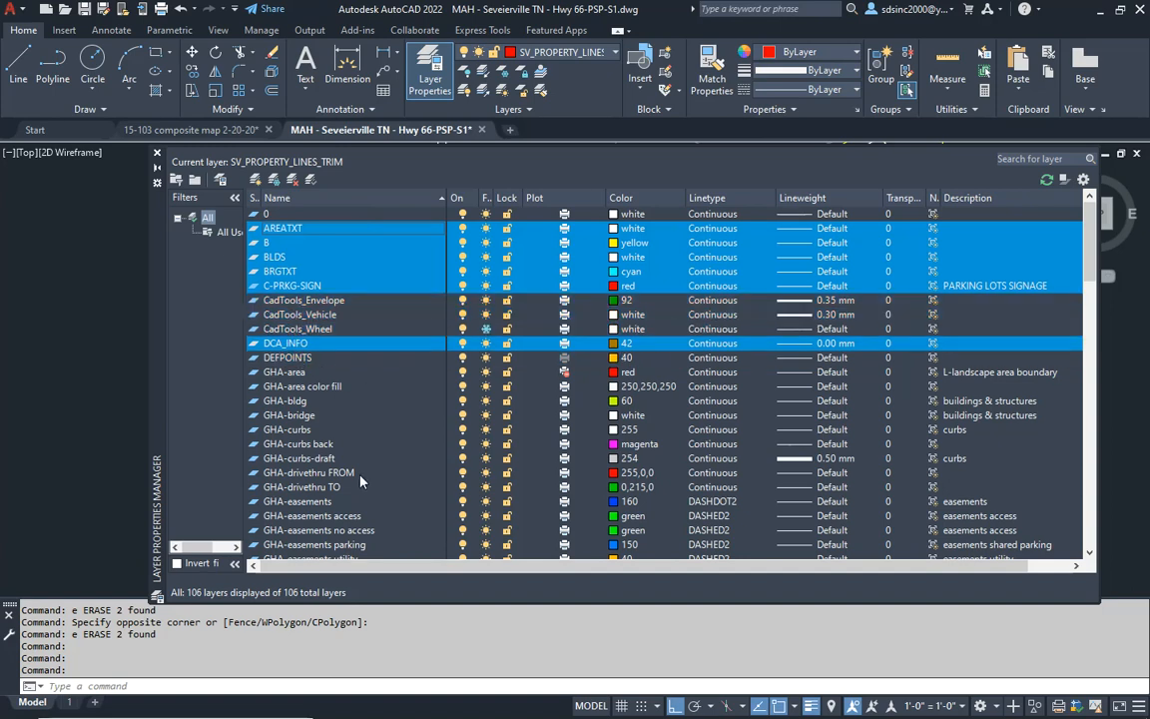
click(634, 262)
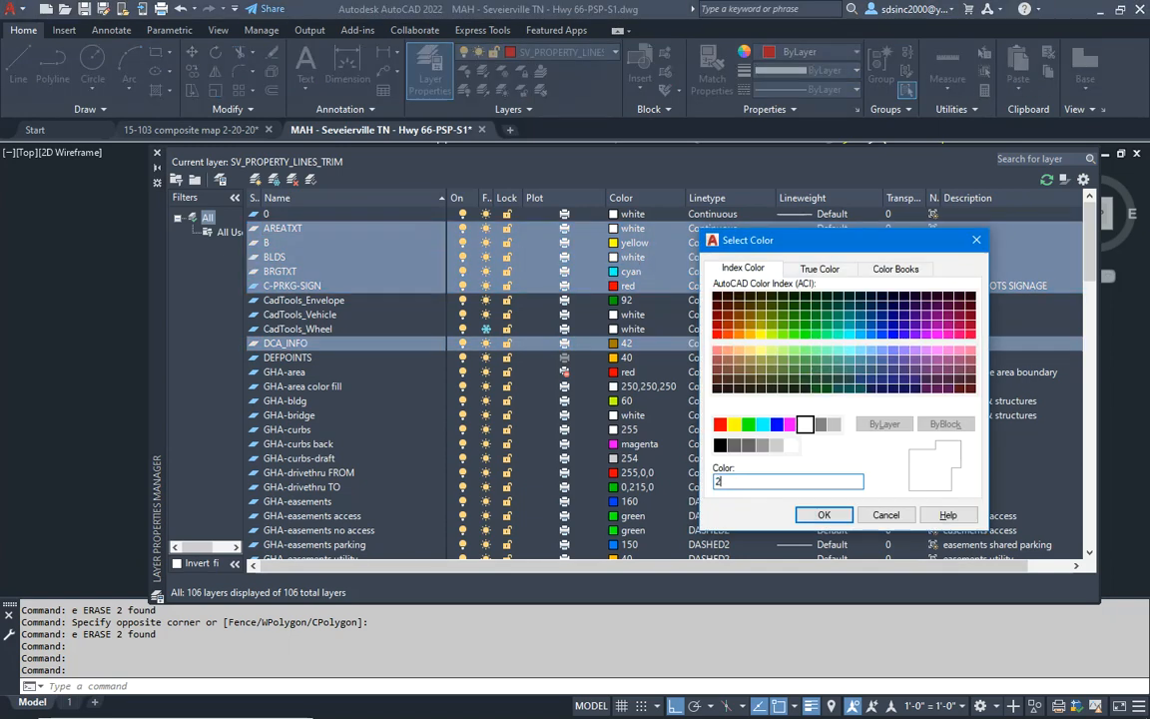
text(211)
key(Return)
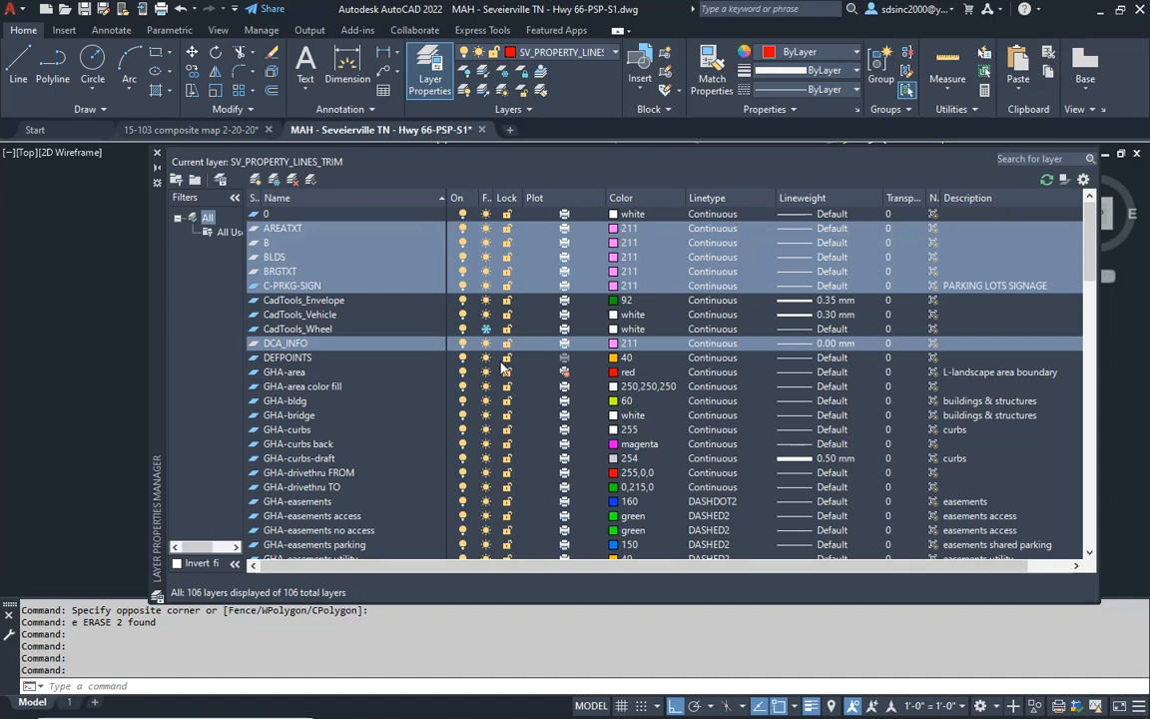
- Set the color of all layers from HOME DEPOT through TEXT sv monuments to 211 and close the layer manager
scroll(282, 383, down, 15)
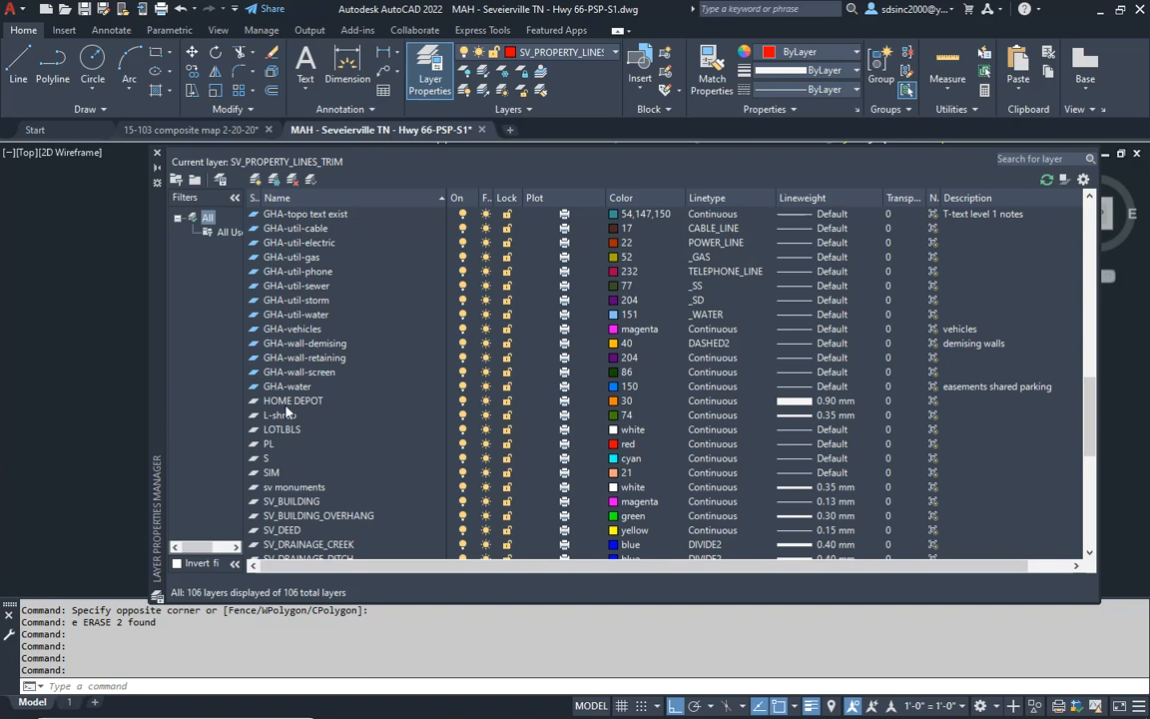
click(279, 405)
scroll(294, 450, down, 10)
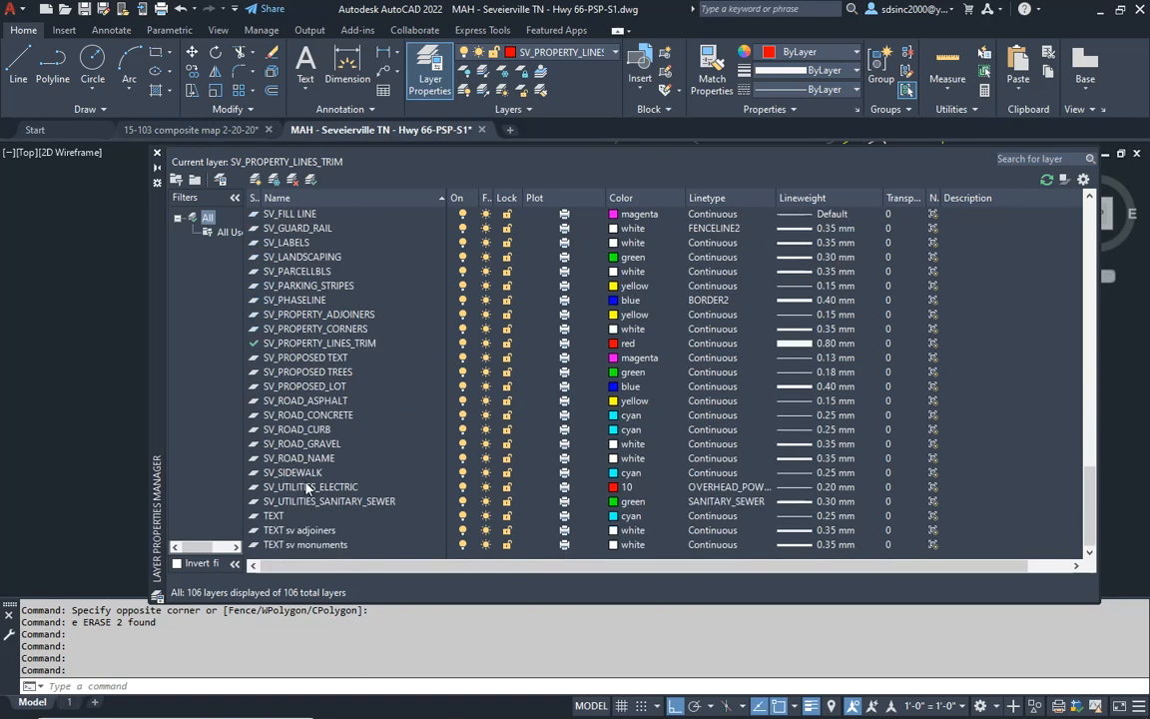
shift+click(285, 548)
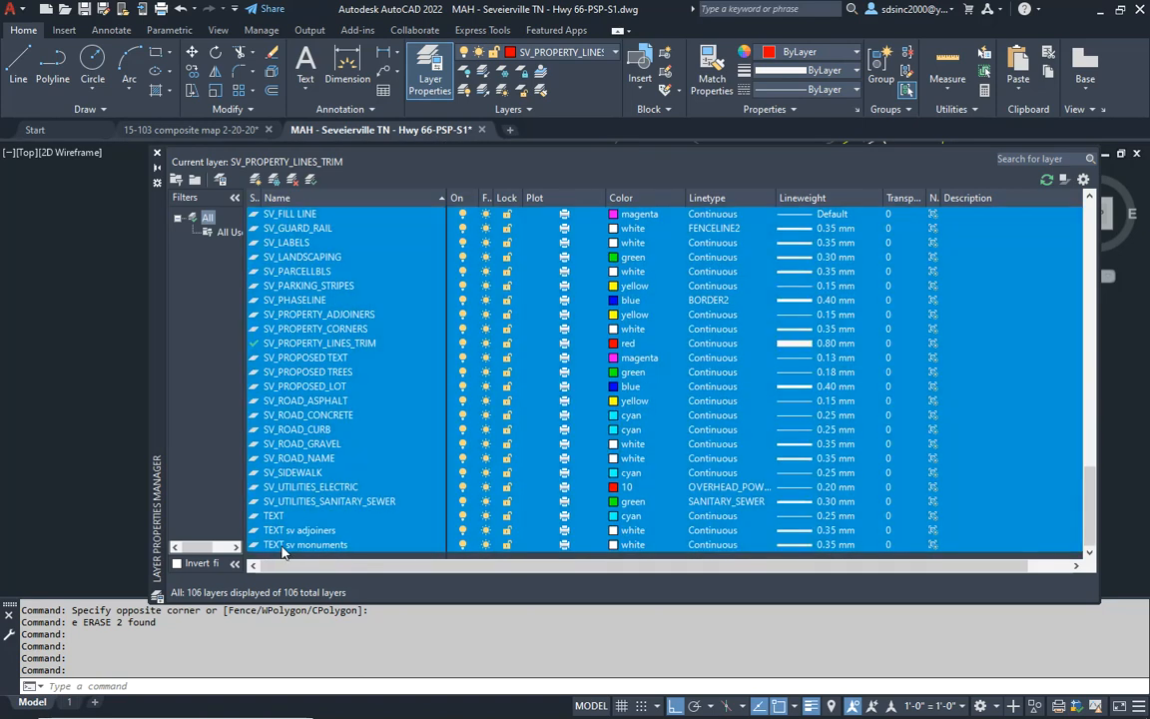
click(632, 434)
text(21)
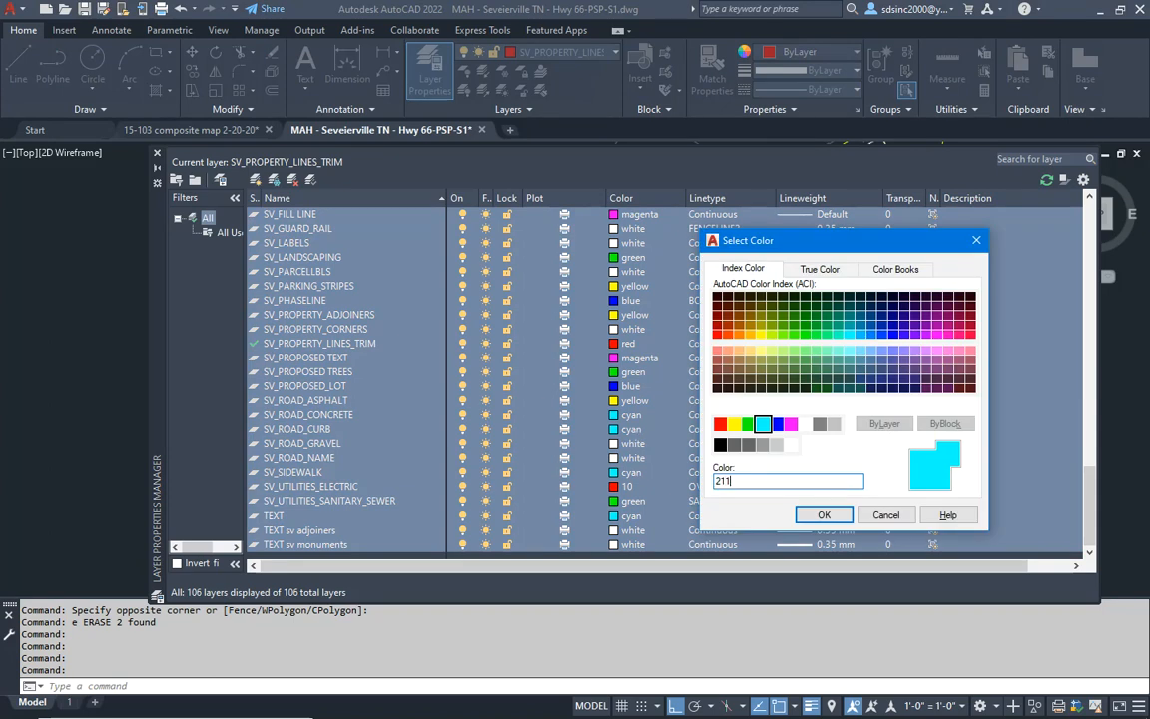
text(1)
key(Return)
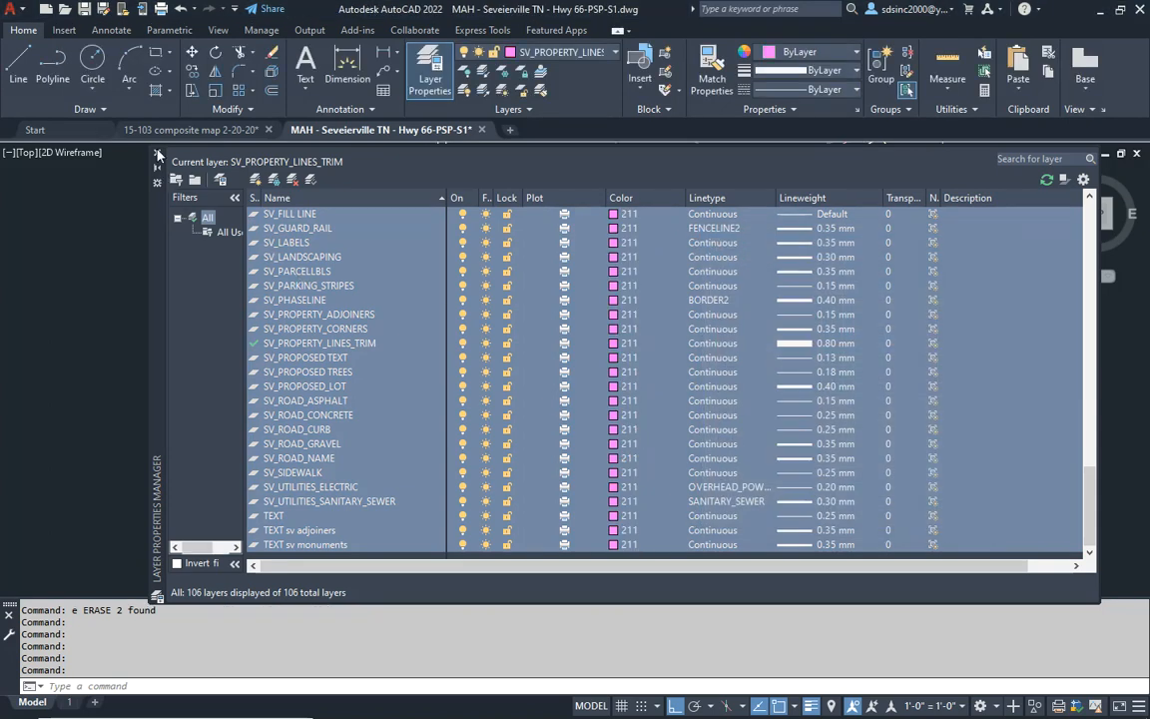
click(157, 155)
- Select the entire survey drawing and set its color to ByLayer and its lineweight to Default
scroll(336, 314, down, 5)
click(676, 201)
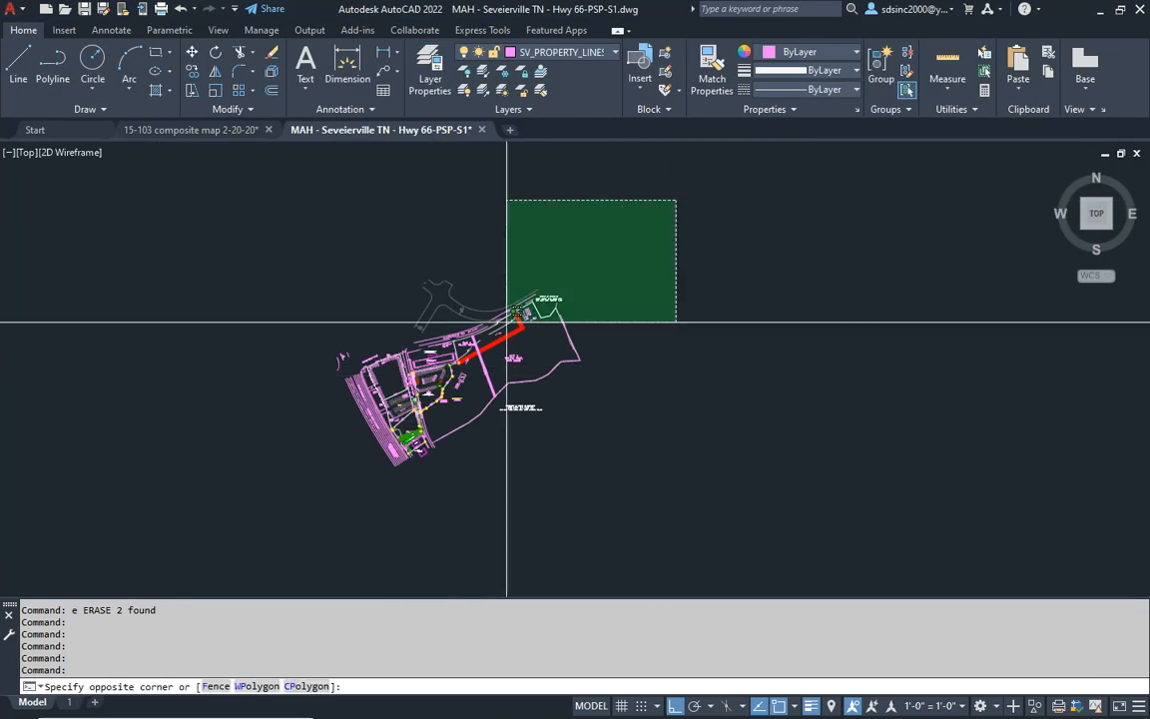
click(238, 494)
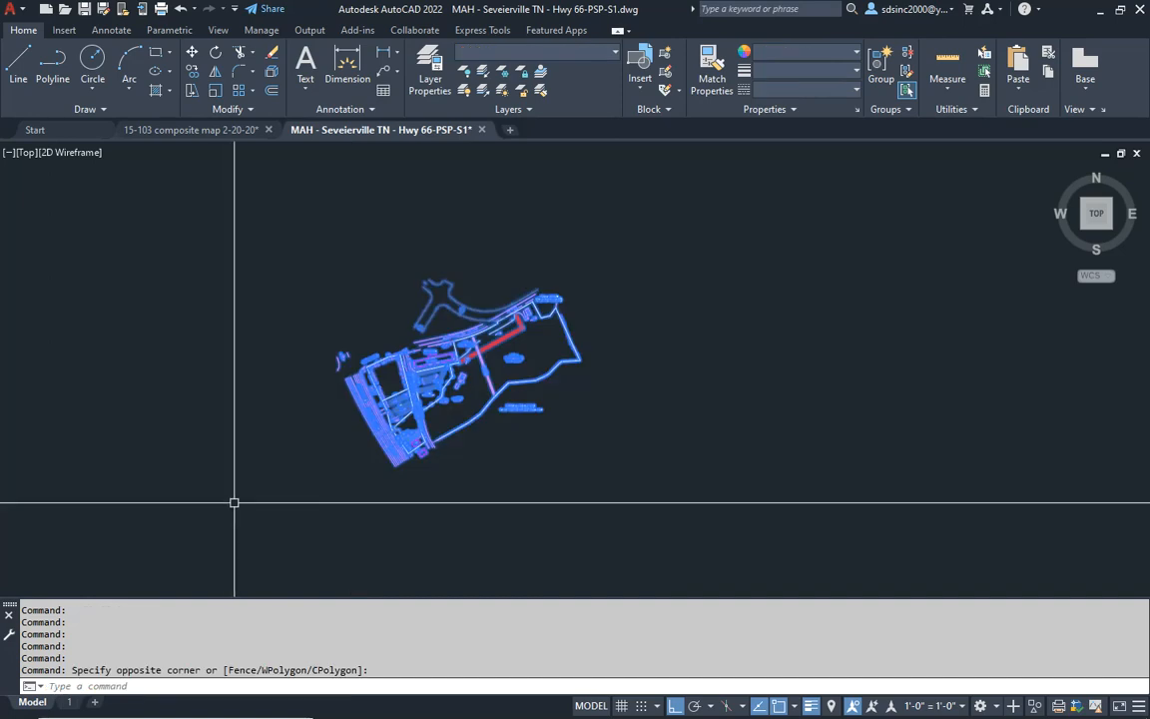
click(802, 58)
click(763, 72)
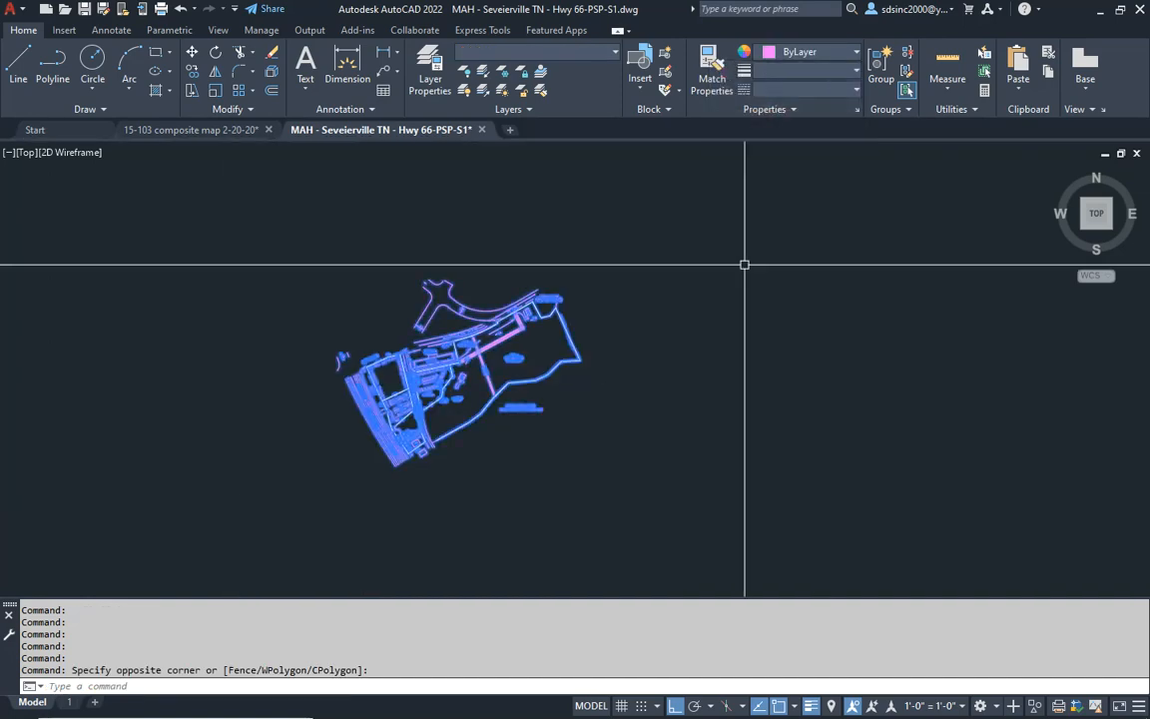
click(771, 71)
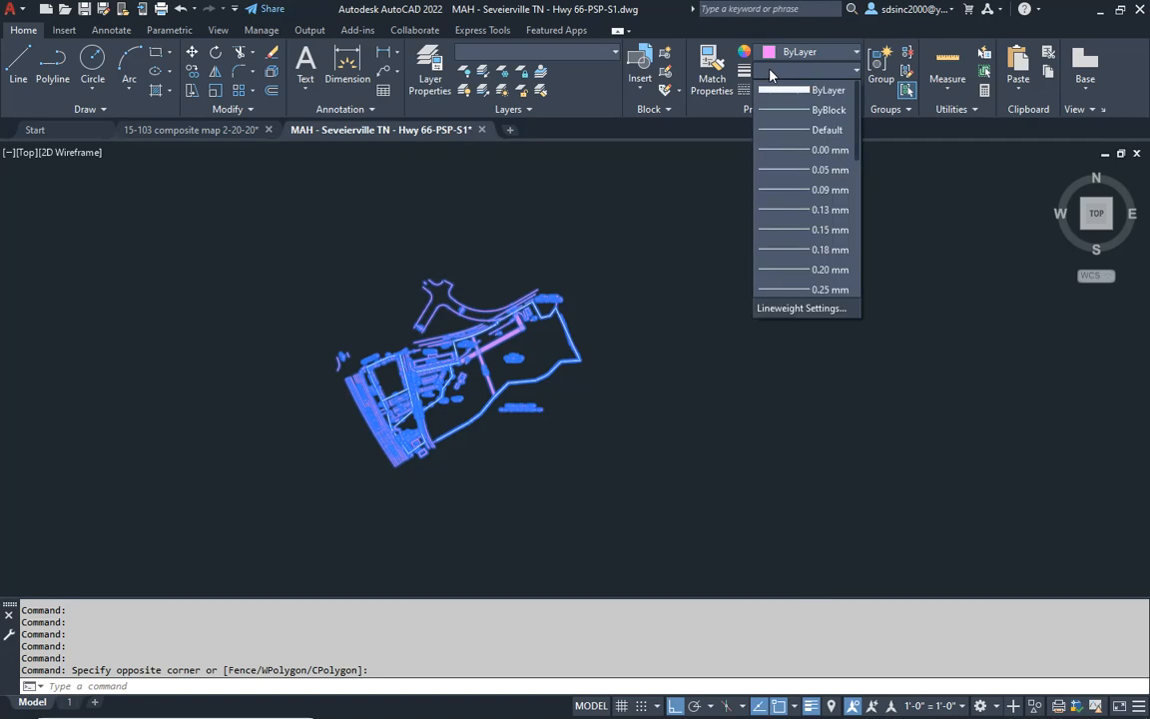
click(823, 129)
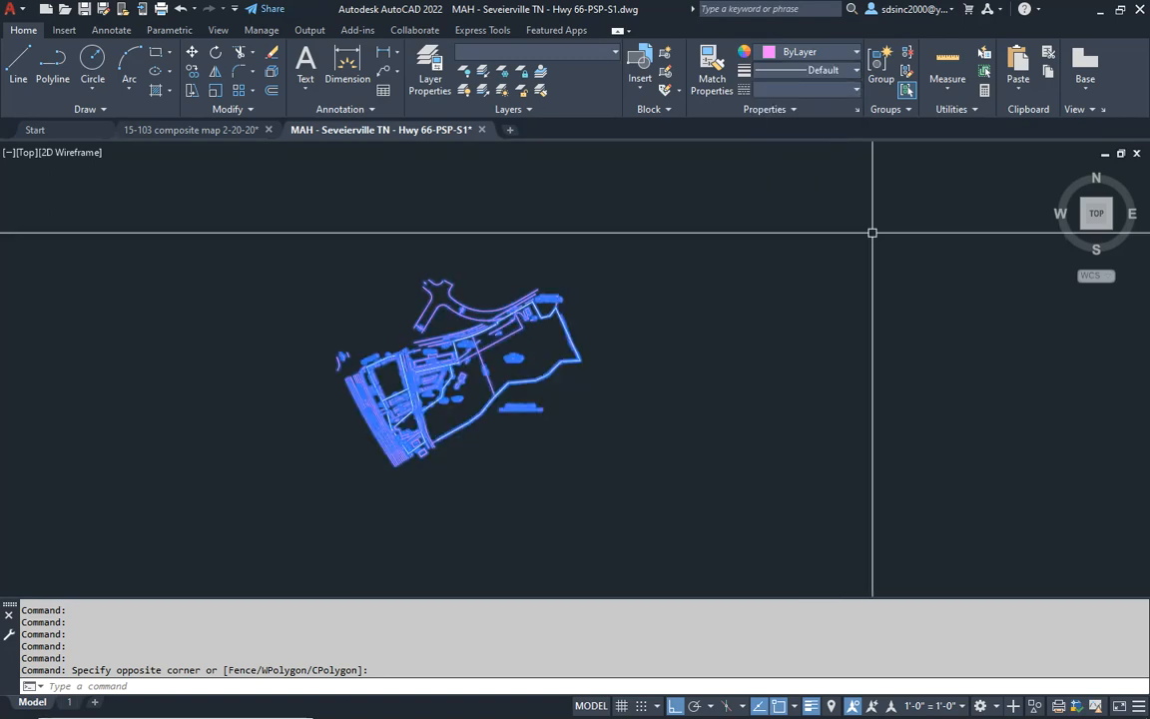
- Clear the selection of the survey drawing
scroll(559, 350, up, 4)
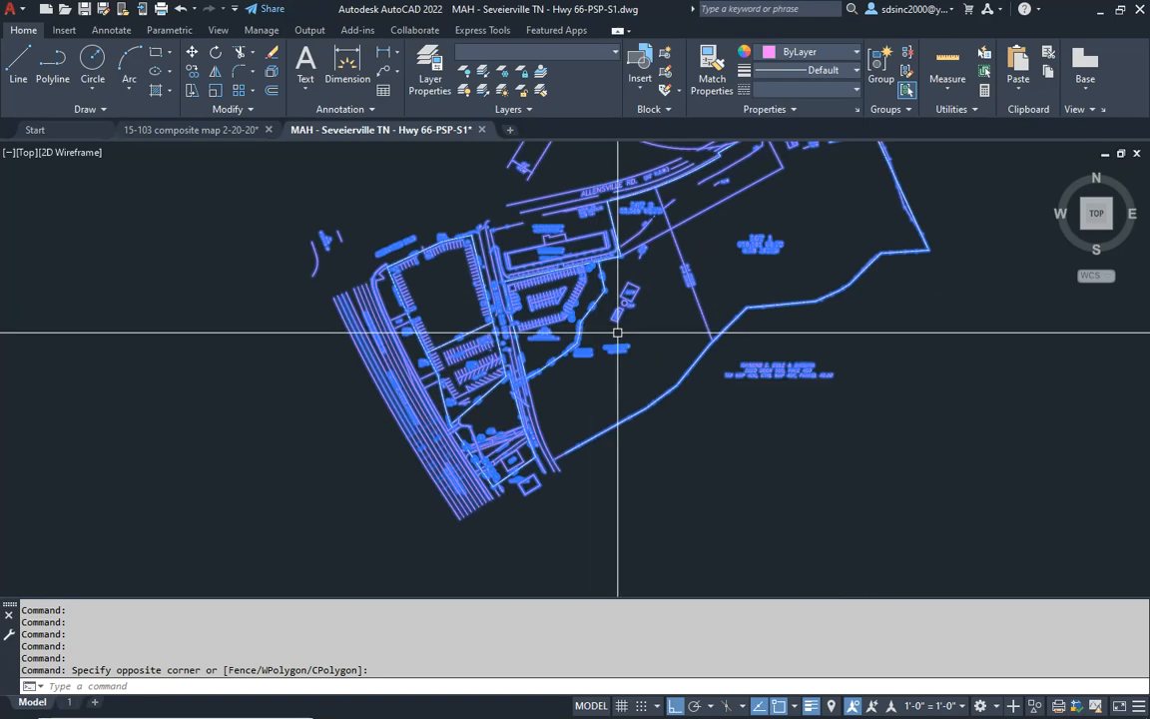
key(Escape)
key(Escape)
key(Escape)
- Inspect the recolored survey's tree symbols, parking areas, property lines and roads for features that still need attention
scroll(621, 379, up, 7)
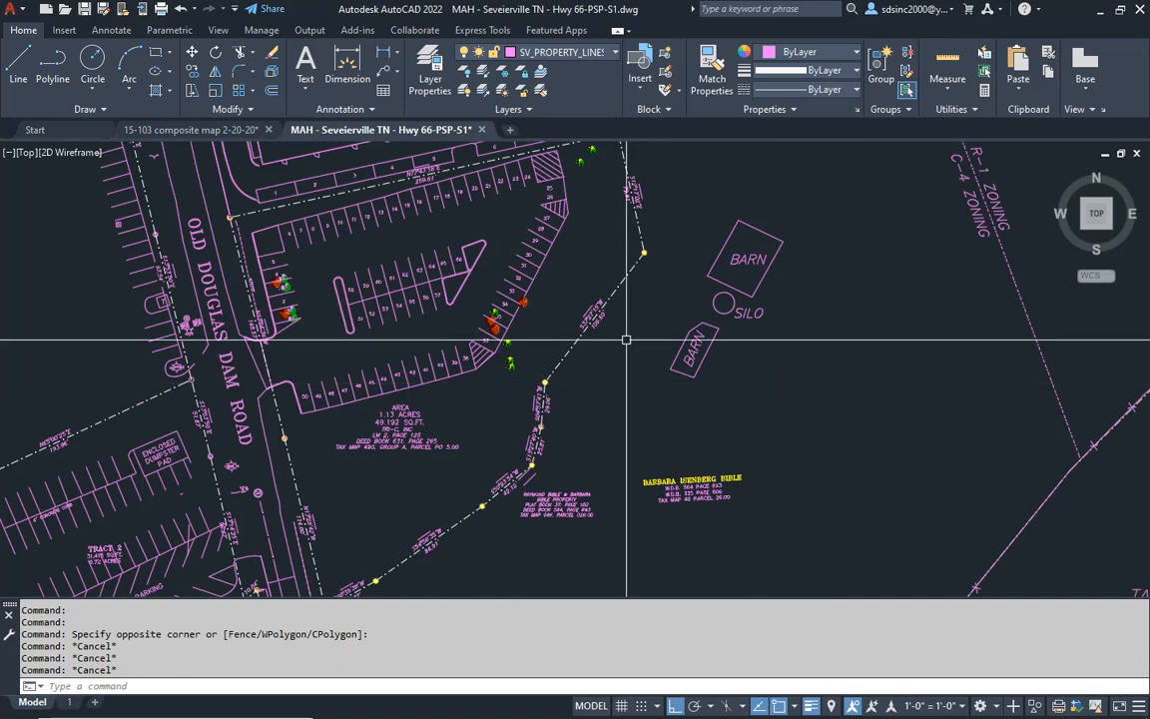
scroll(597, 350, down, 5)
scroll(469, 329, up, 5)
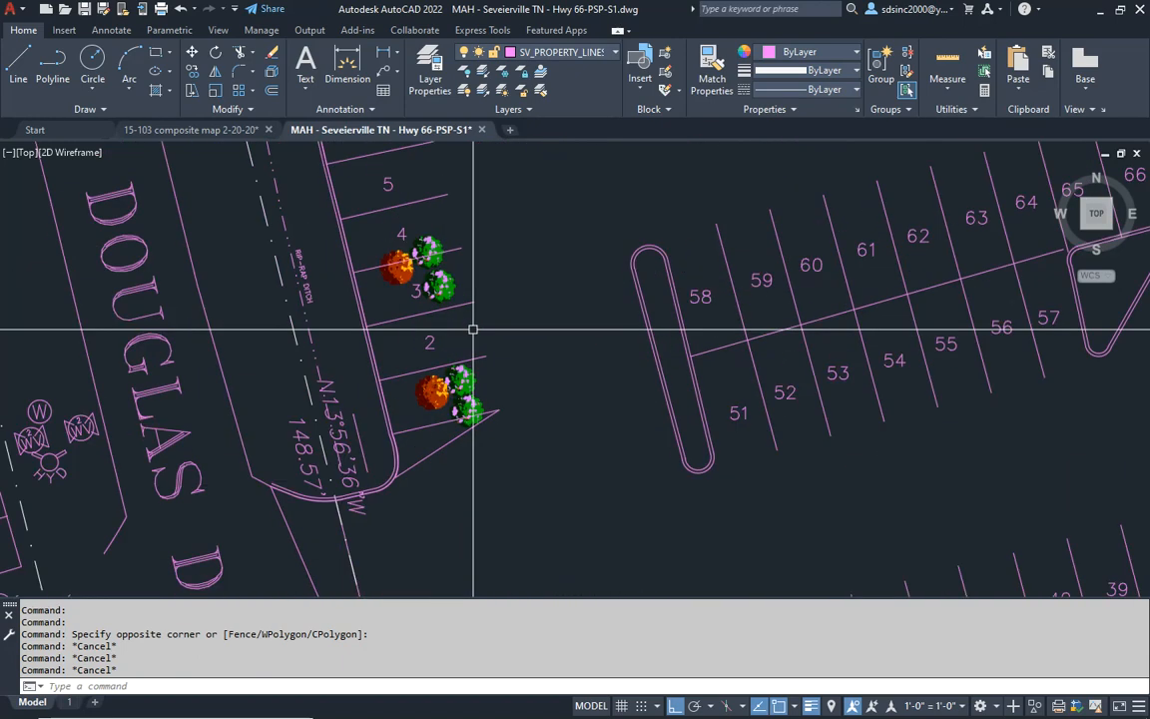
scroll(392, 274, up, 5)
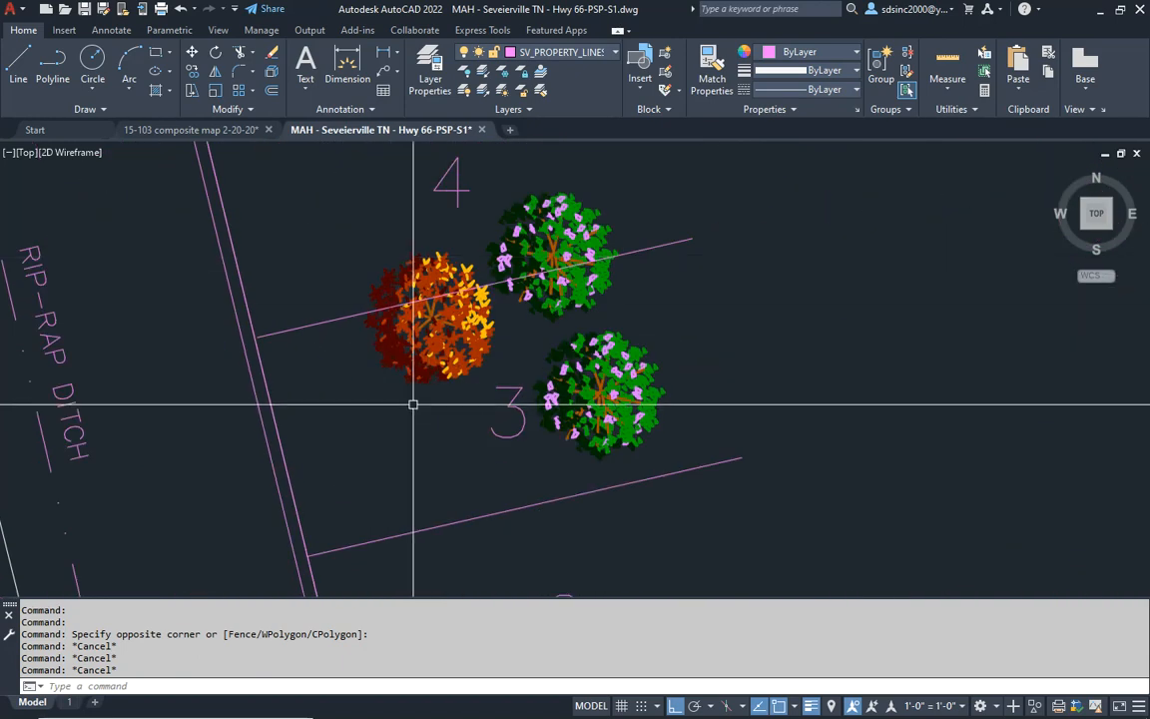
scroll(580, 300, down, 2)
scroll(580, 299, down, 5)
scroll(662, 360, up, 6)
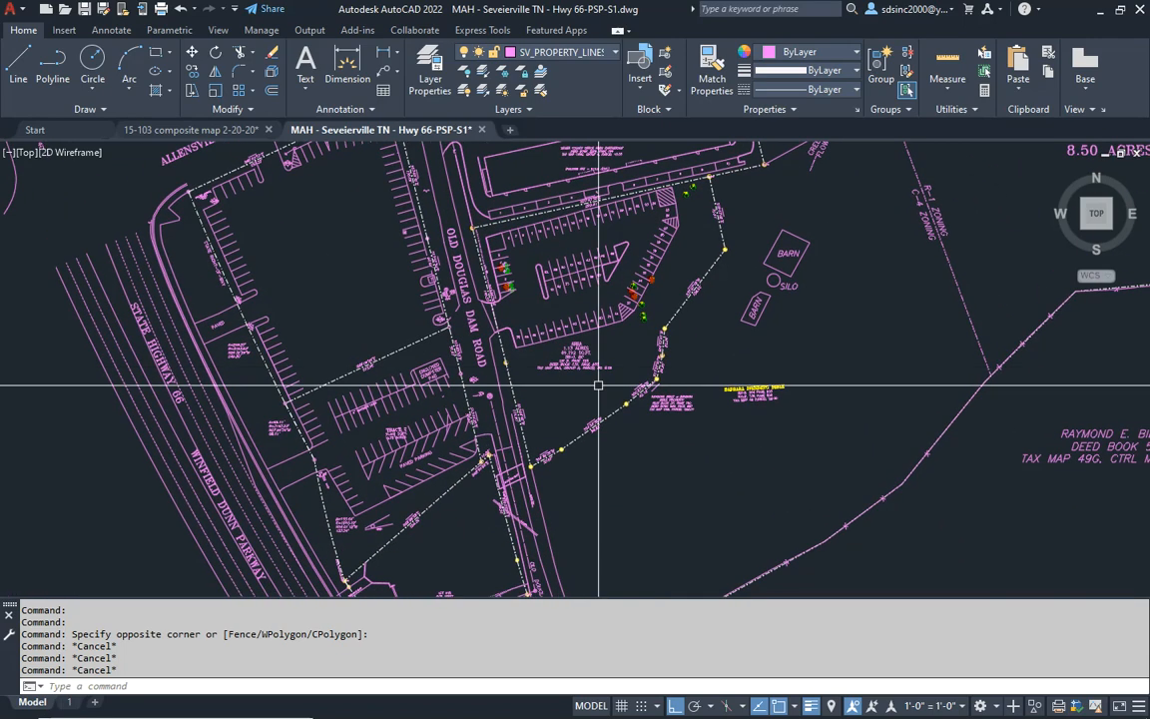
scroll(850, 295, down, 5)
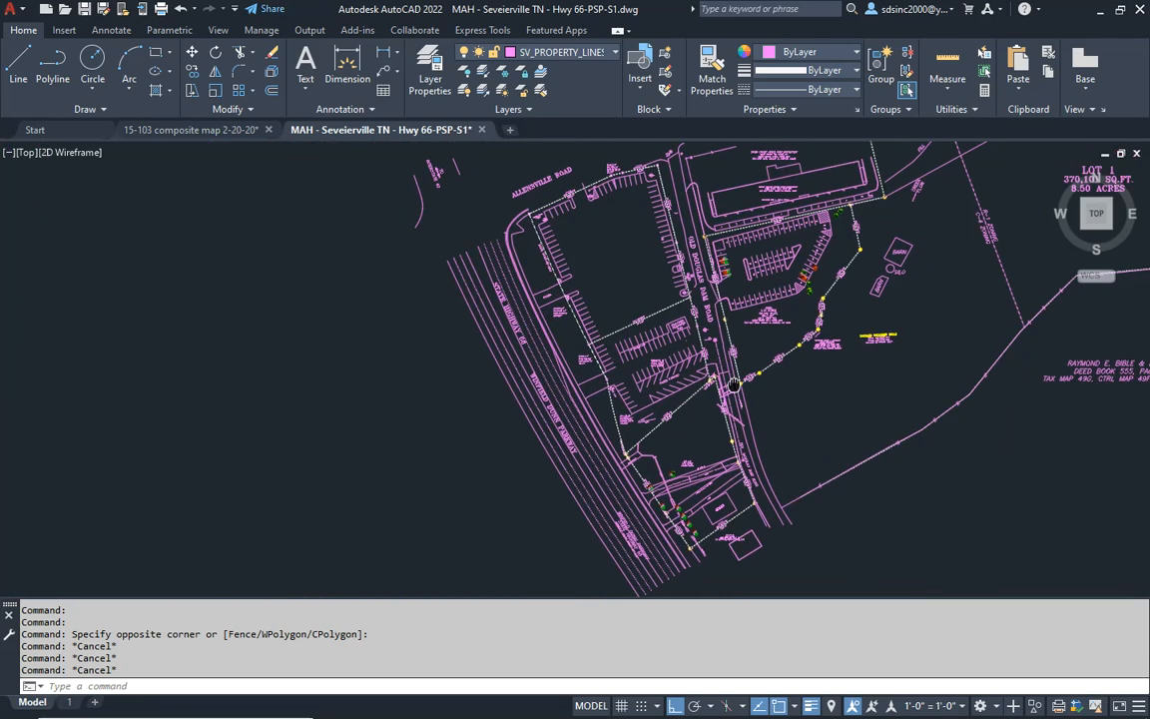
scroll(526, 342, up, 3)
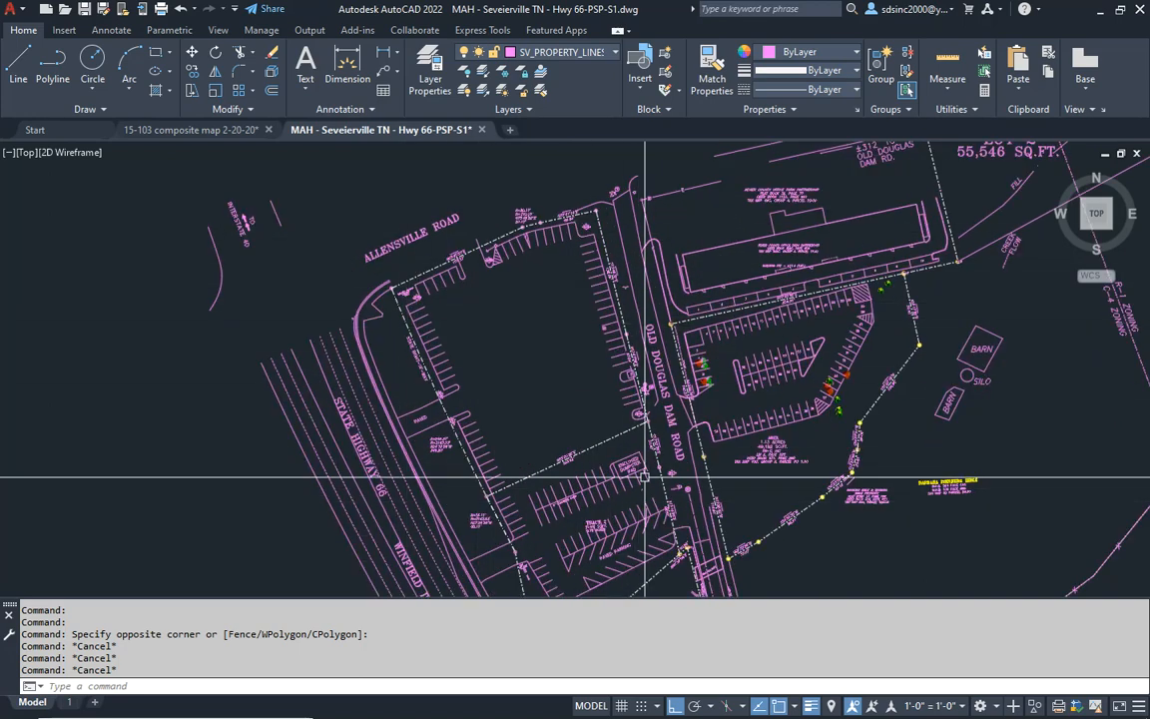
scroll(668, 279, up, 3)
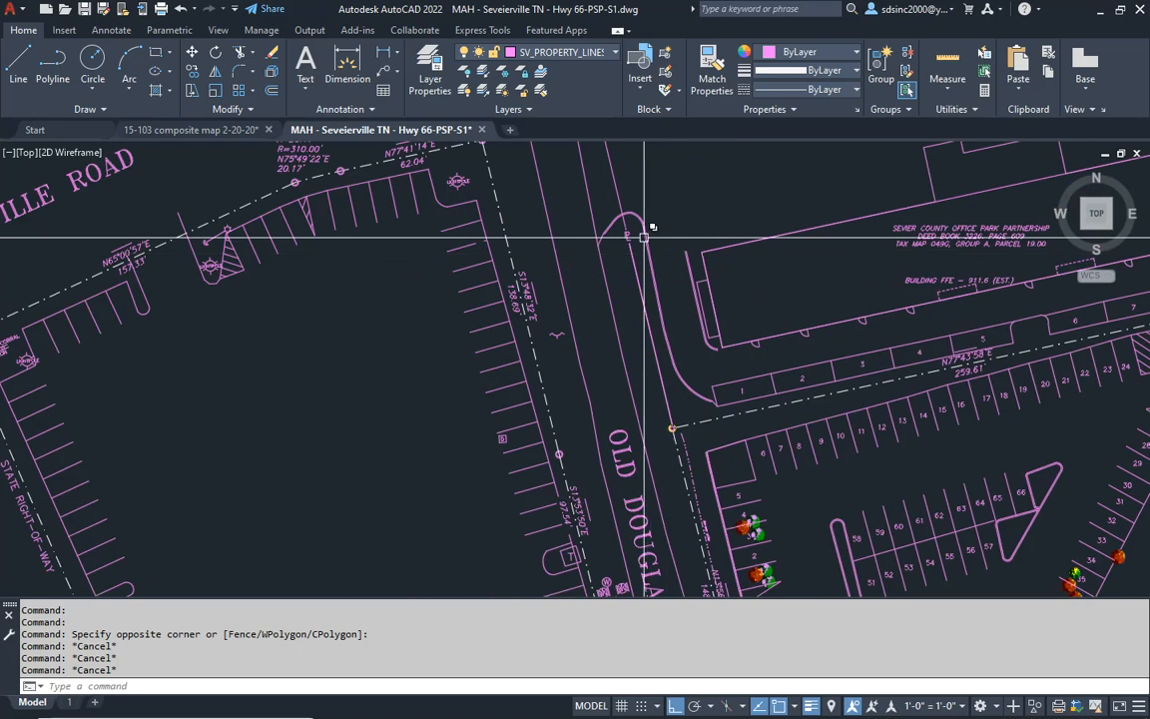
scroll(577, 363, down, 5)
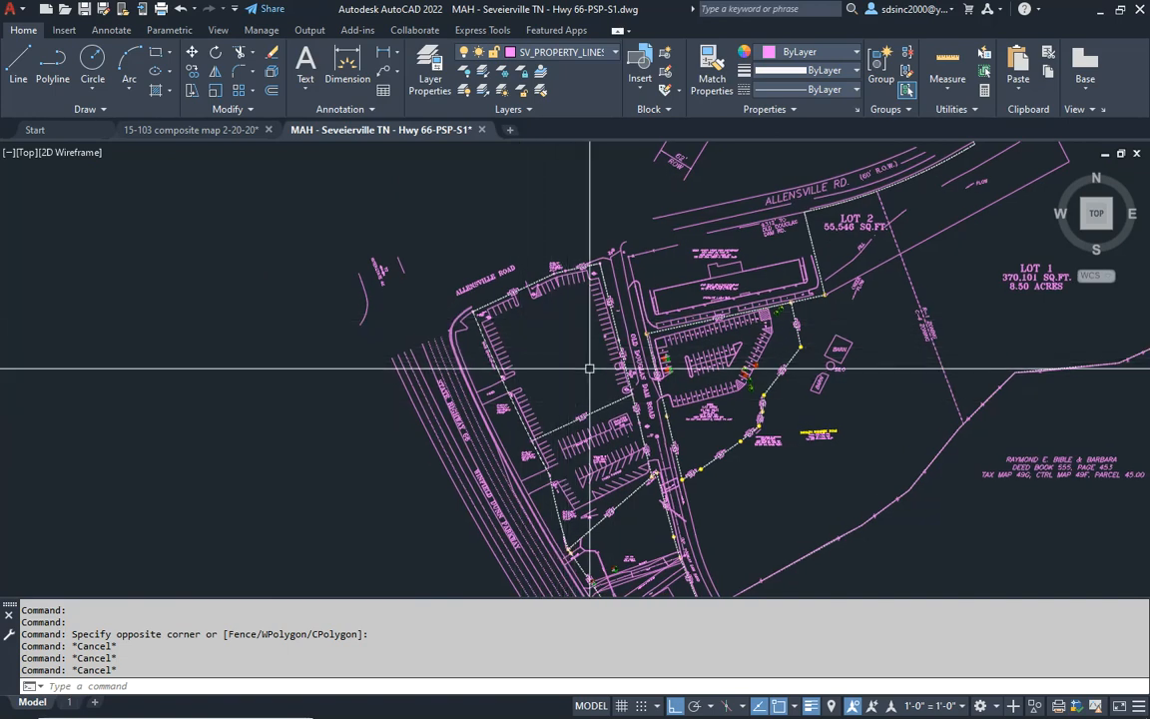
- Save the site plan drawing
scroll(576, 368, down, 3)
middle_drag(585, 368, 543, 377)
key(ctrl+s)
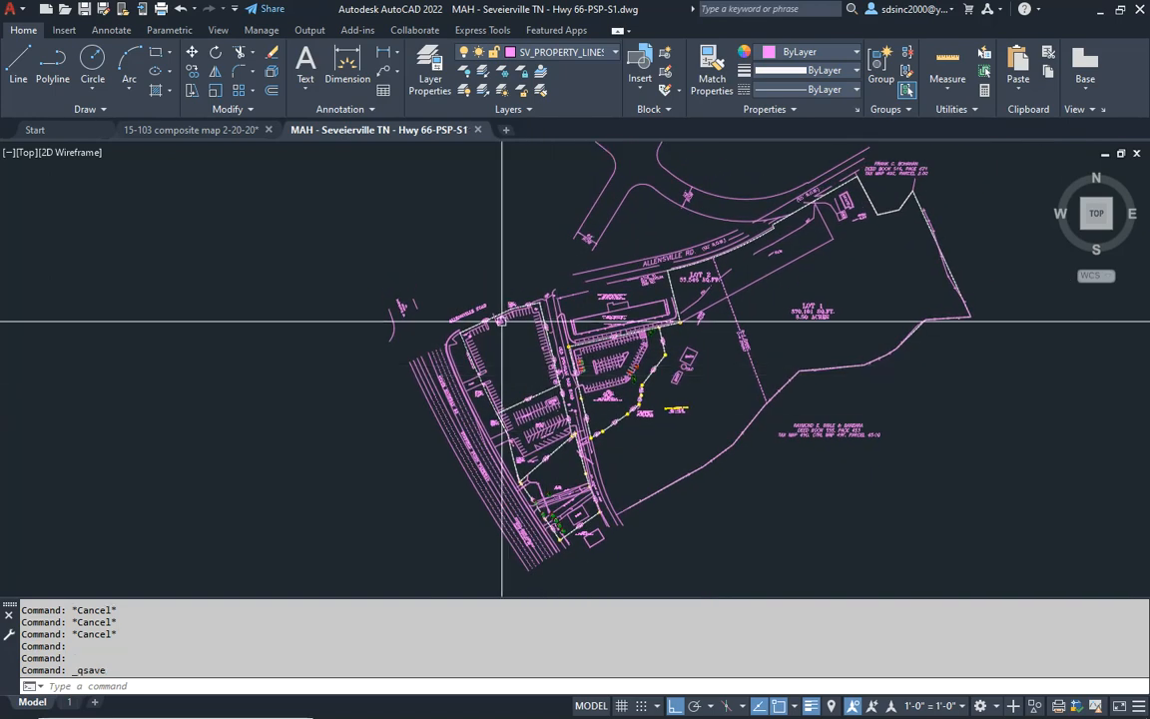
- Erase the enclosed dumpster pad and the adjoining stalls at the east end of Tract 2's northern parking row
scroll(564, 391, up, 5)
middle_drag(580, 229, 611, 321)
key(Escape)
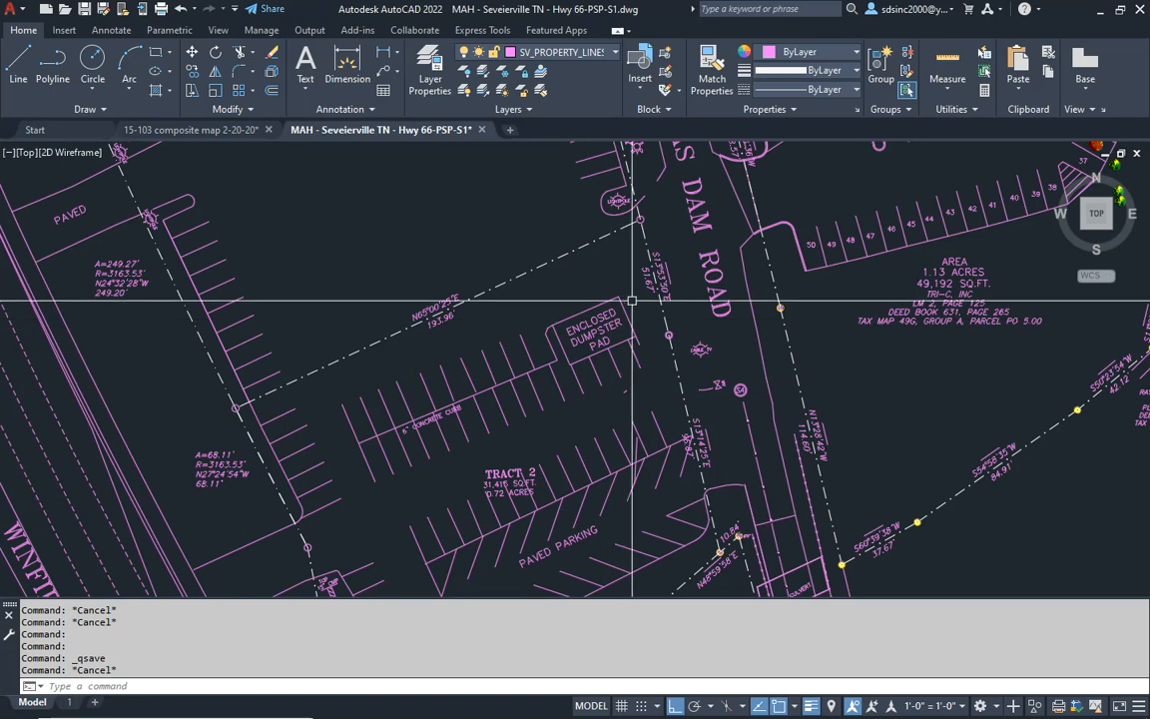
click(637, 295)
click(531, 399)
text(e)
key(Return)
- Erase the remaining stall lines and the 6" concrete curb label of Tract 2's northern parking row
click(535, 352)
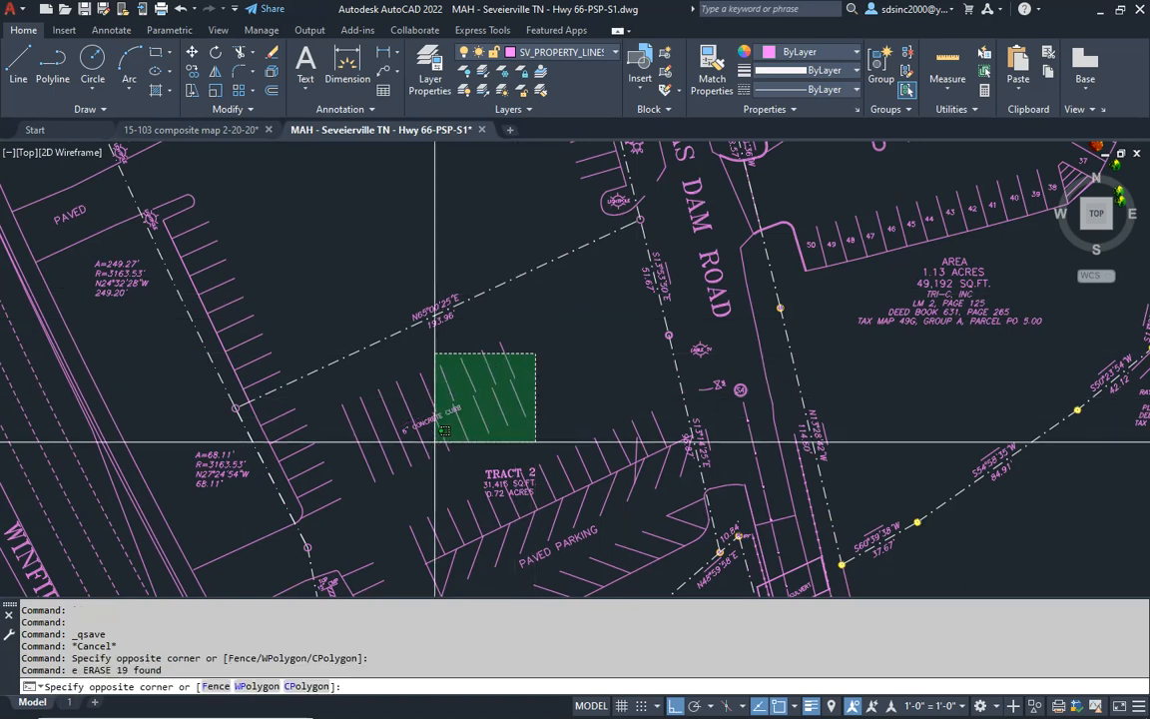
click(441, 462)
text(e)
key(Return)
click(438, 386)
click(373, 451)
text(e)
key(Return)
- Erase the center line and westernmost stall lines of the double parking row beside the Tract 2 label
middle_drag(480, 511, 520, 354)
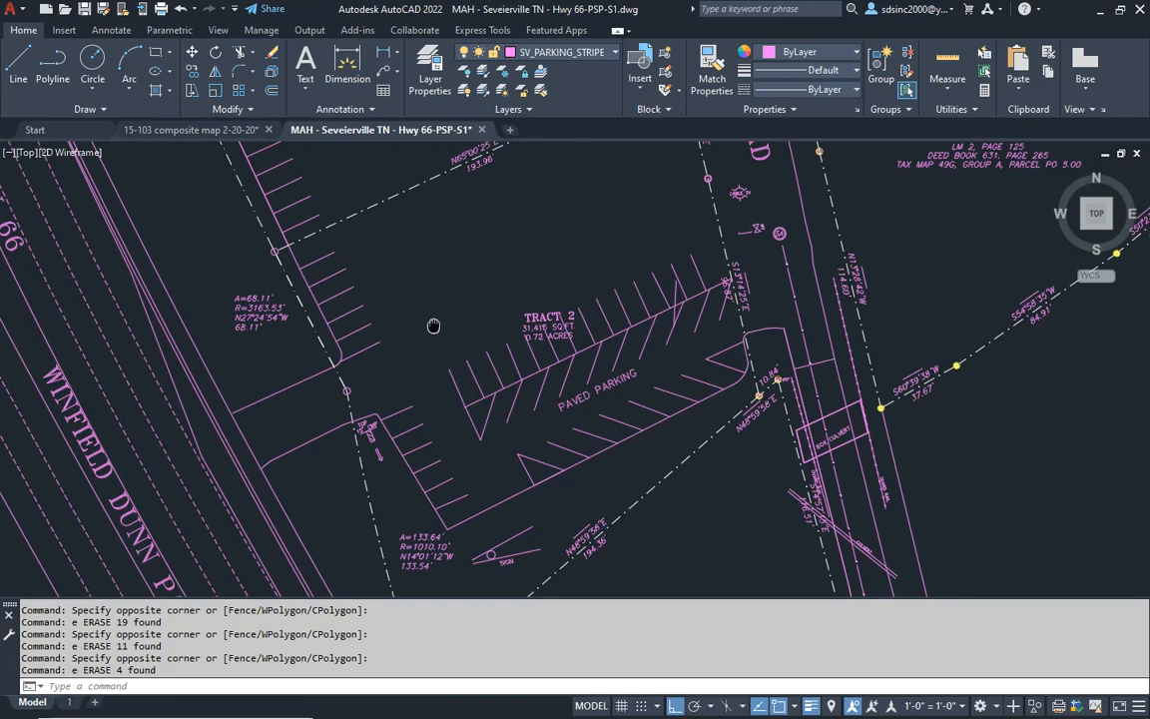
click(589, 340)
text(e)
key(Return)
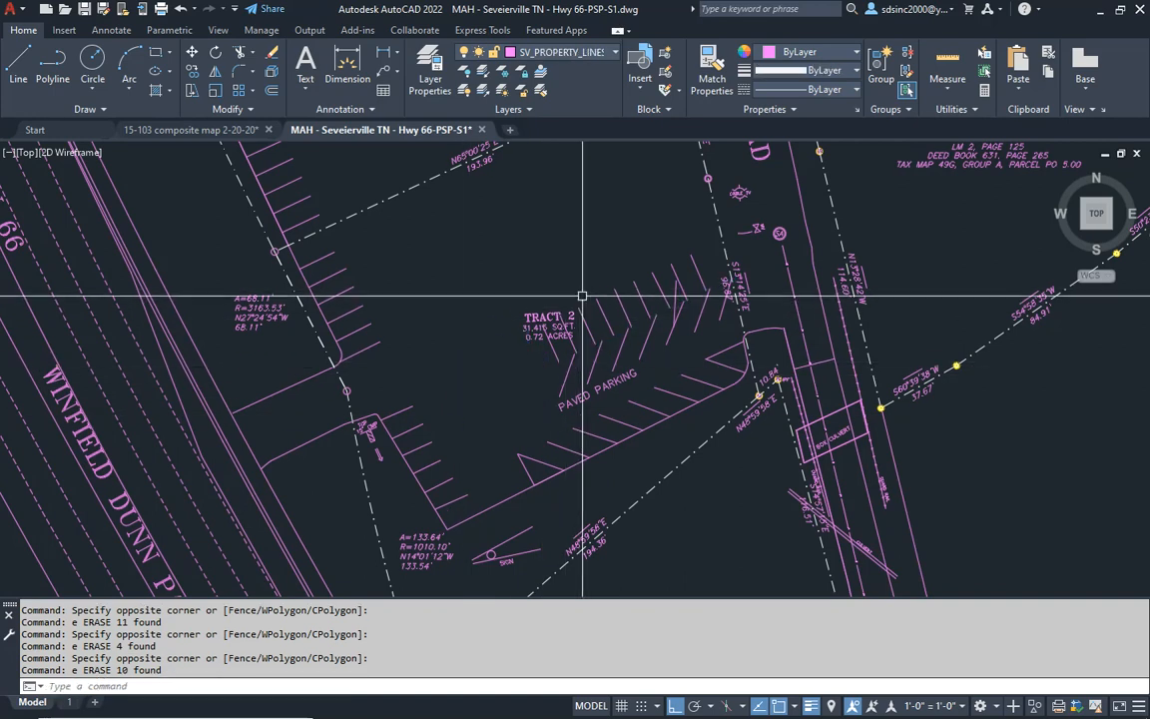
- Erase the Paved Parking label and more stall lines from Tract 2's double parking row
scroll(617, 396, up, 4)
click(617, 395)
click(454, 302)
text(e)
key(Return)
mouse_move(592, 297)
middle_down()
mouse_move(555, 355)
mouse_move(543, 411)
middle_up()
click(401, 236)
click(574, 410)
text(e)
key(Return)
- Erase the Tract 2 area label and all remaining stall lines of the double row up to the eastern property line
scroll(450, 349, down, 5)
scroll(436, 296, down, 3)
scroll(499, 339, up, 6)
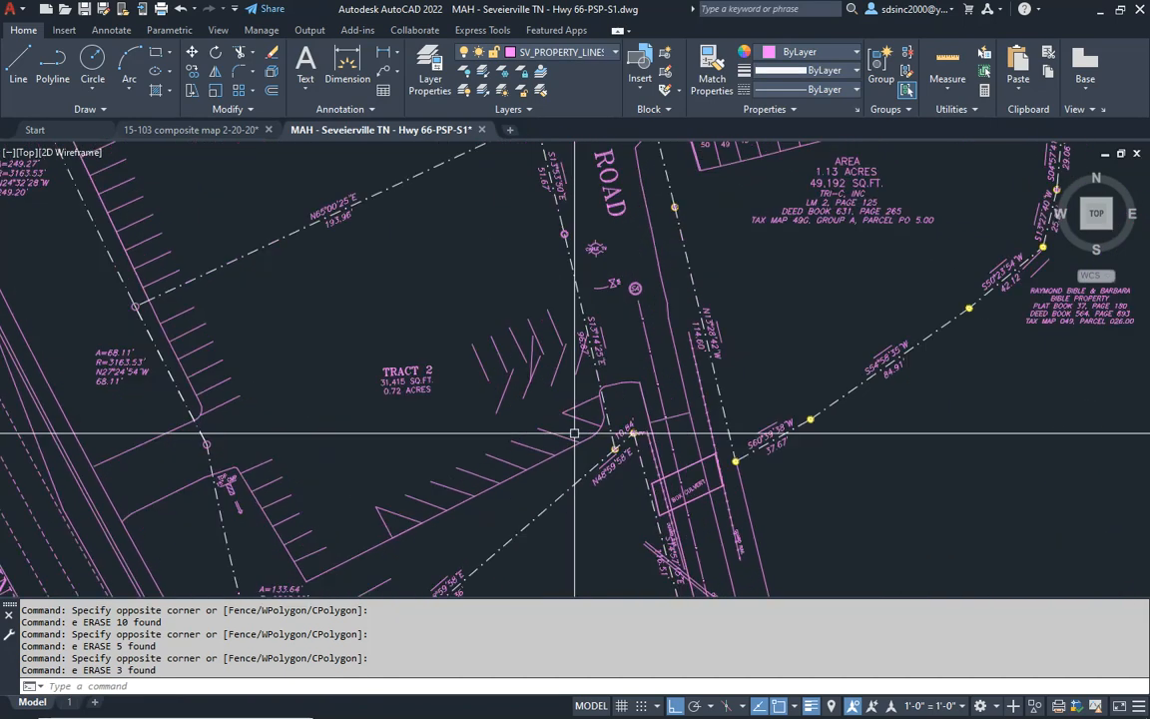
click(560, 320)
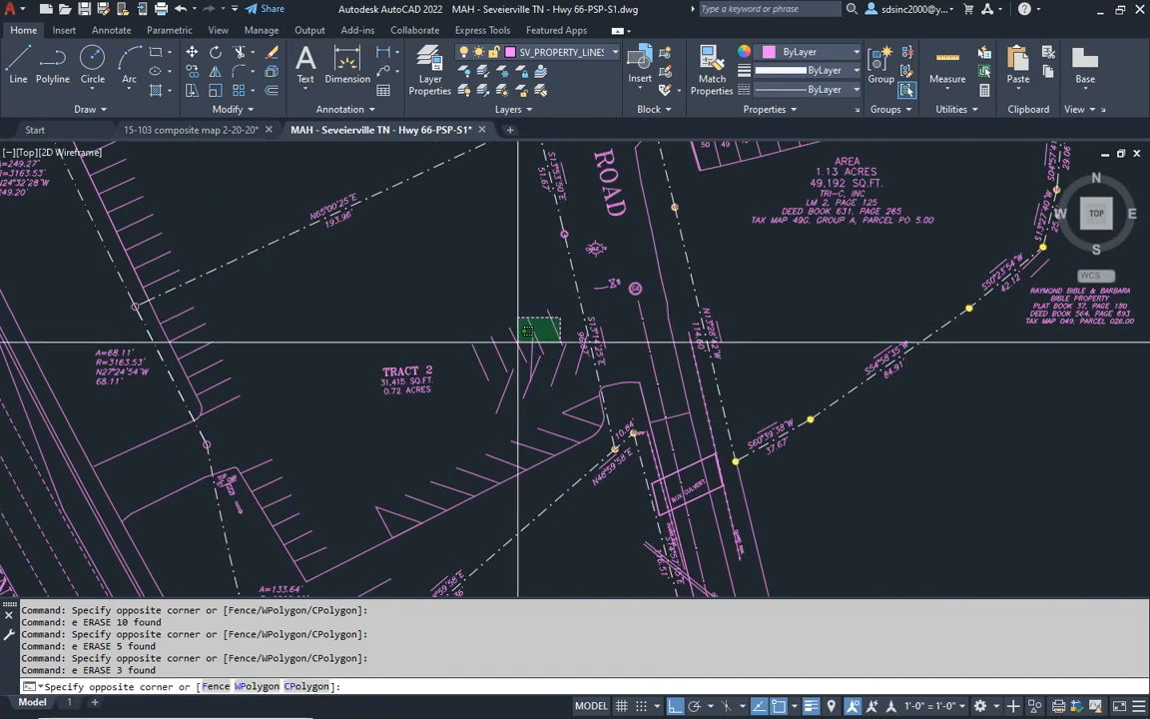
click(380, 400)
text(e)
key(Return)
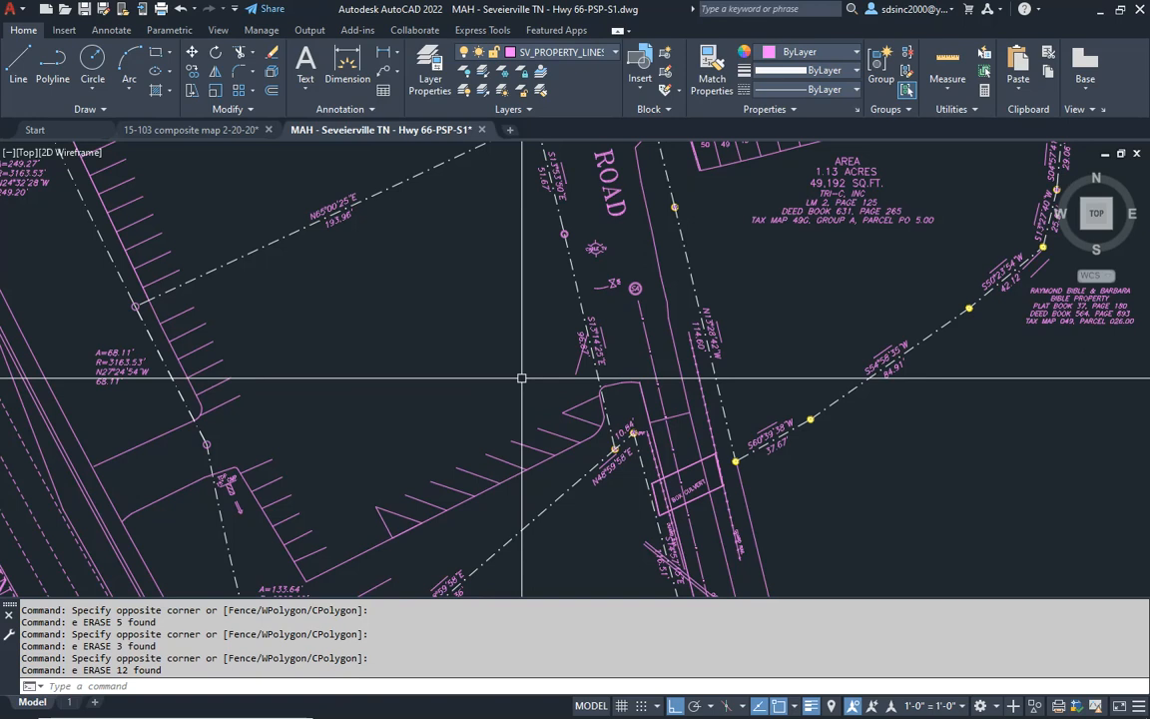
click(577, 370)
text(e)
key(Return)
middle_drag(486, 329, 525, 364)
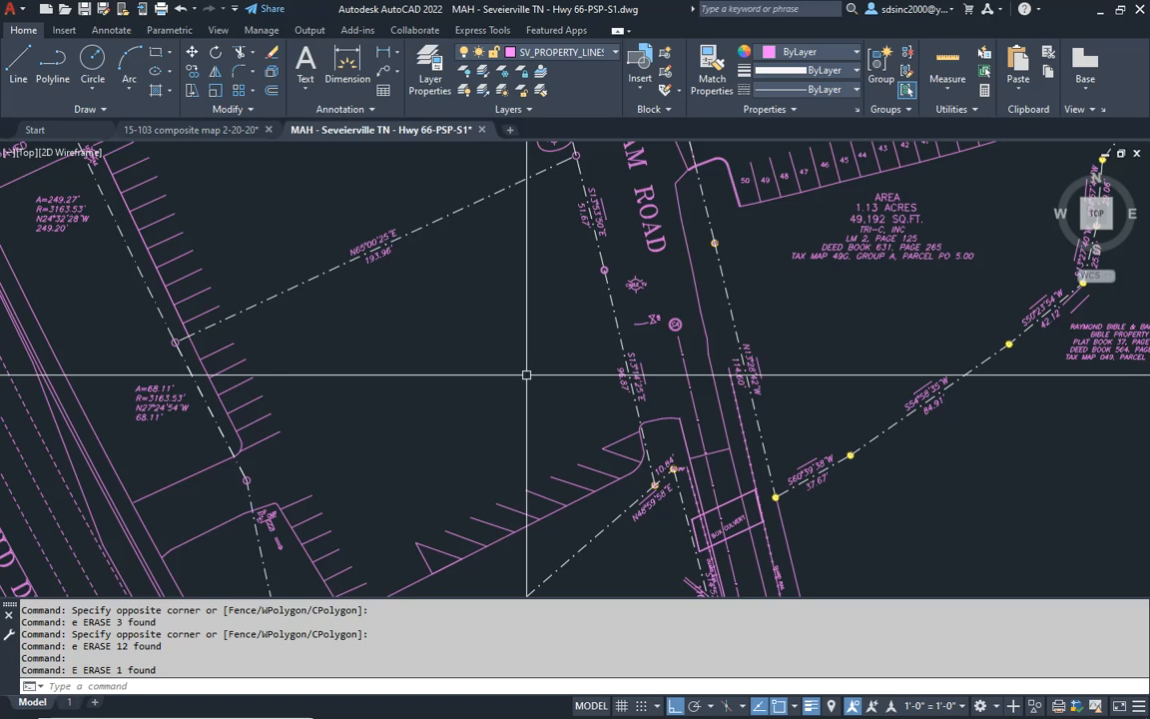
- Erase the leftover objects inside Tract 2's cleared parking area
mouse_move(539, 2)
mouse_down()
mouse_move(732, 113)
mouse_move(737, 73)
mouse_move(639, 0)
mouse_move(614, 0)
mouse_up()
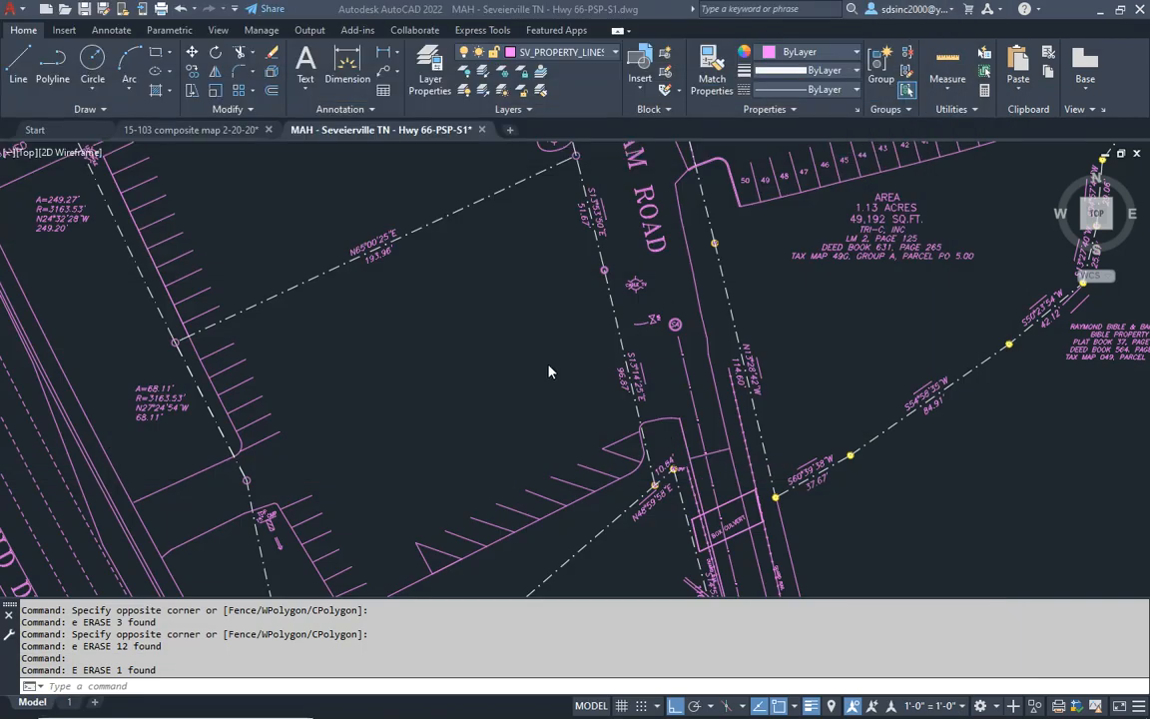
middle_drag(494, 370, 696, 431)
mouse_move(679, 481)
middle_down()
mouse_move(647, 306)
mouse_move(641, 391)
mouse_move(594, 293)
middle_up()
click(482, 180)
click(582, 269)
text(e)
key(Return)
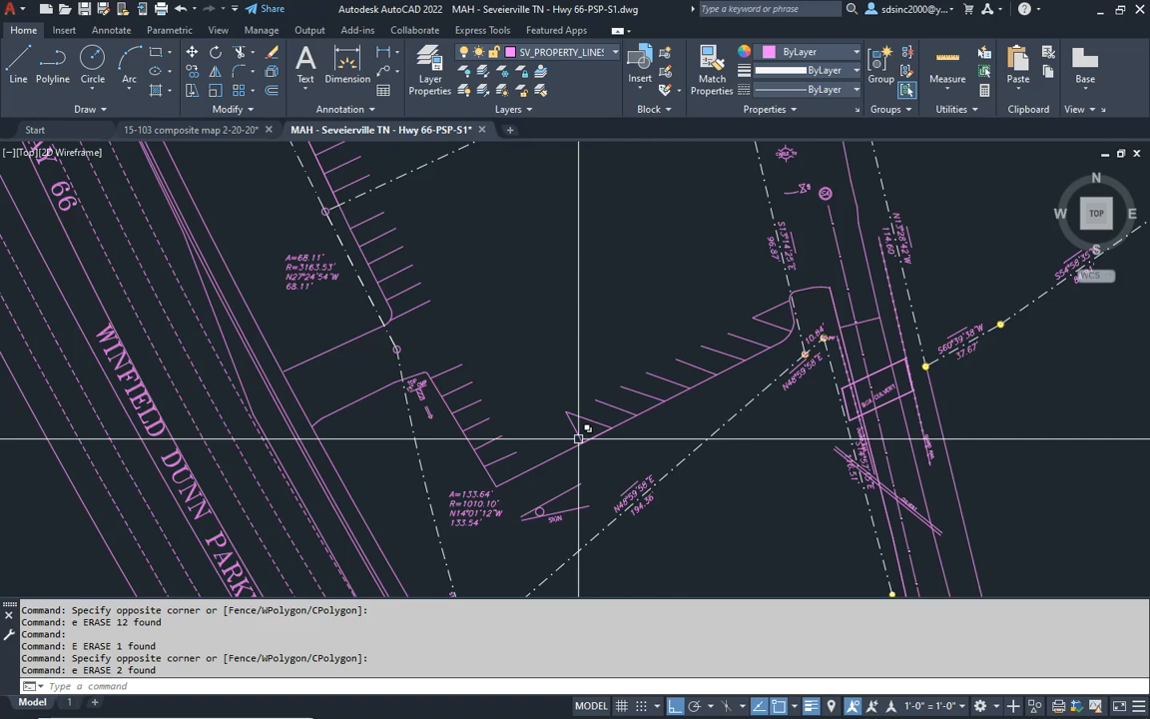
- Start setting the drawing's geographic location from the map and search for the address "hwy 66, seveierville, tn"
scroll(475, 398, down, 5)
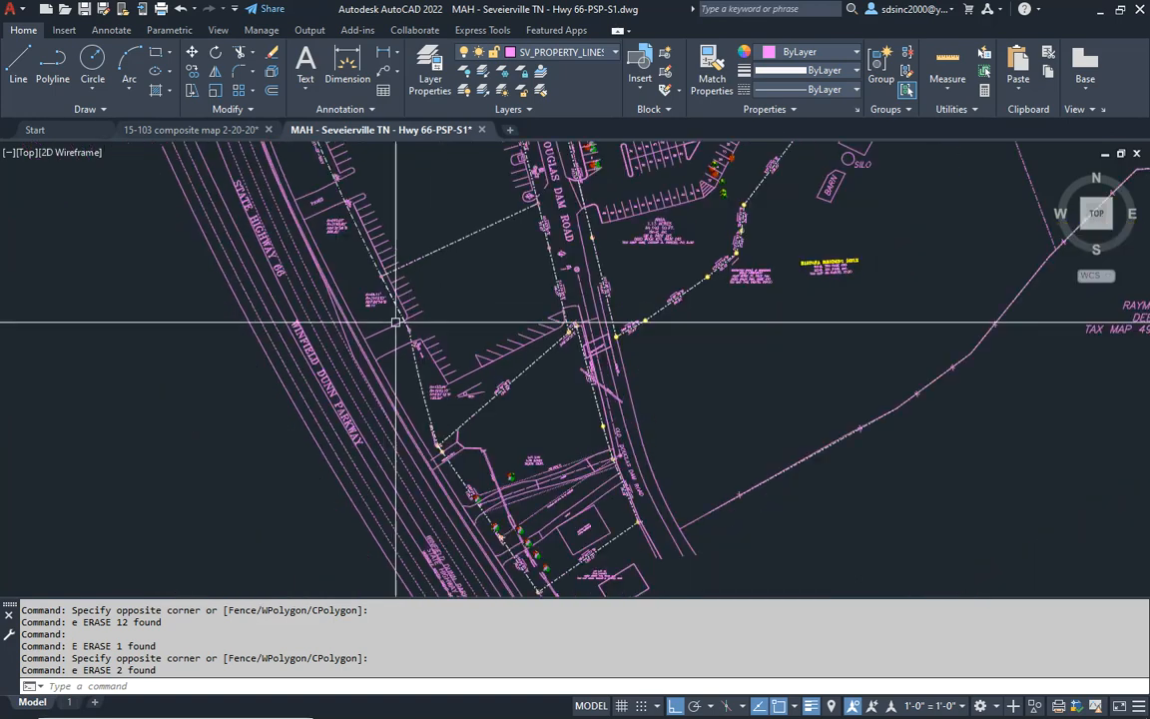
middle_drag(517, 354, 484, 376)
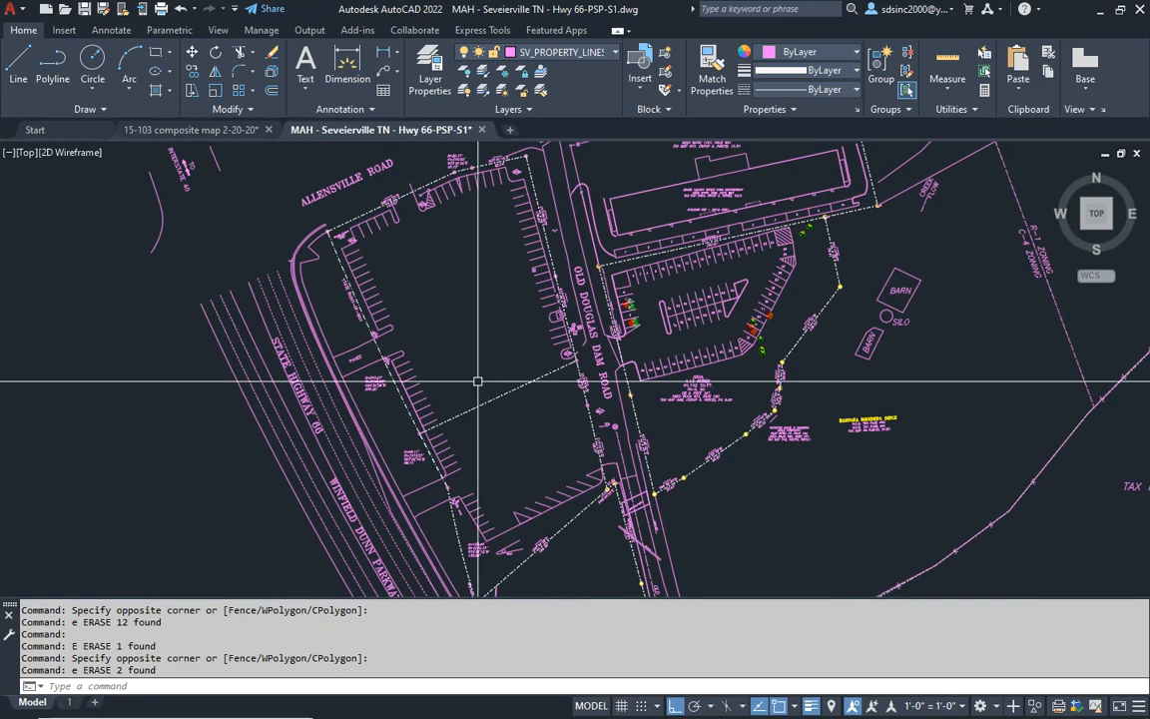
middle_drag(580, 383, 564, 400)
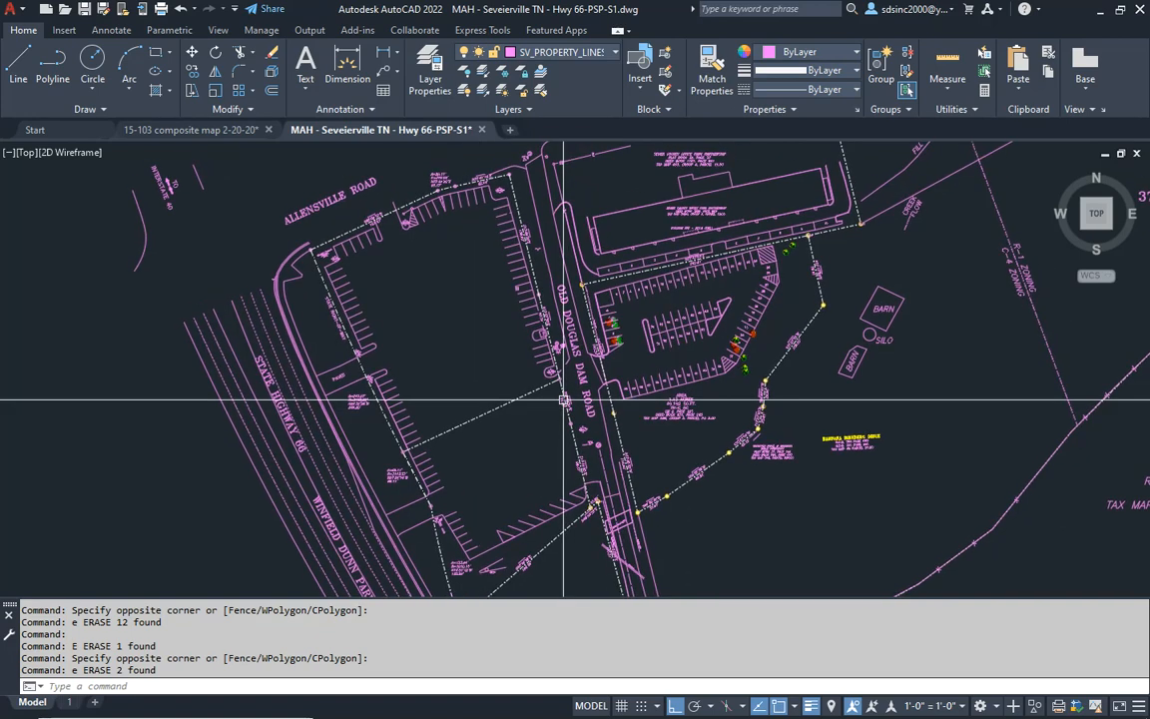
scroll(516, 391, down, 2)
mouse_move(464, 414)
middle_down()
mouse_move(523, 392)
mouse_move(494, 361)
middle_up()
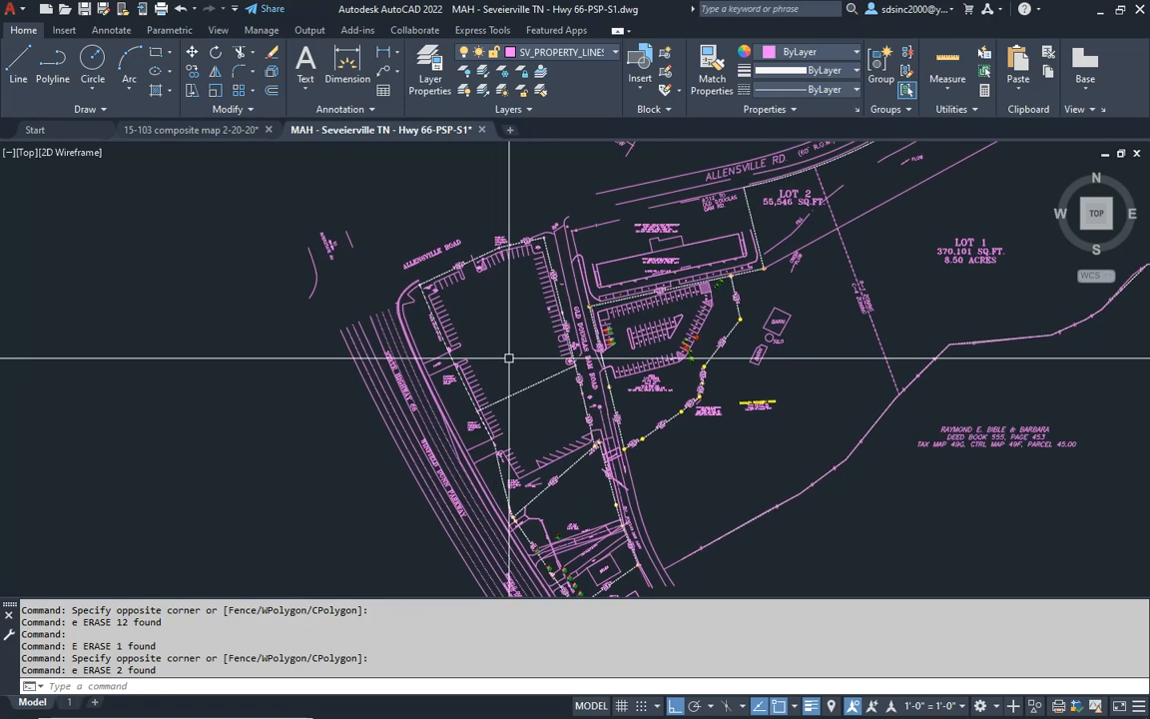
click(64, 29)
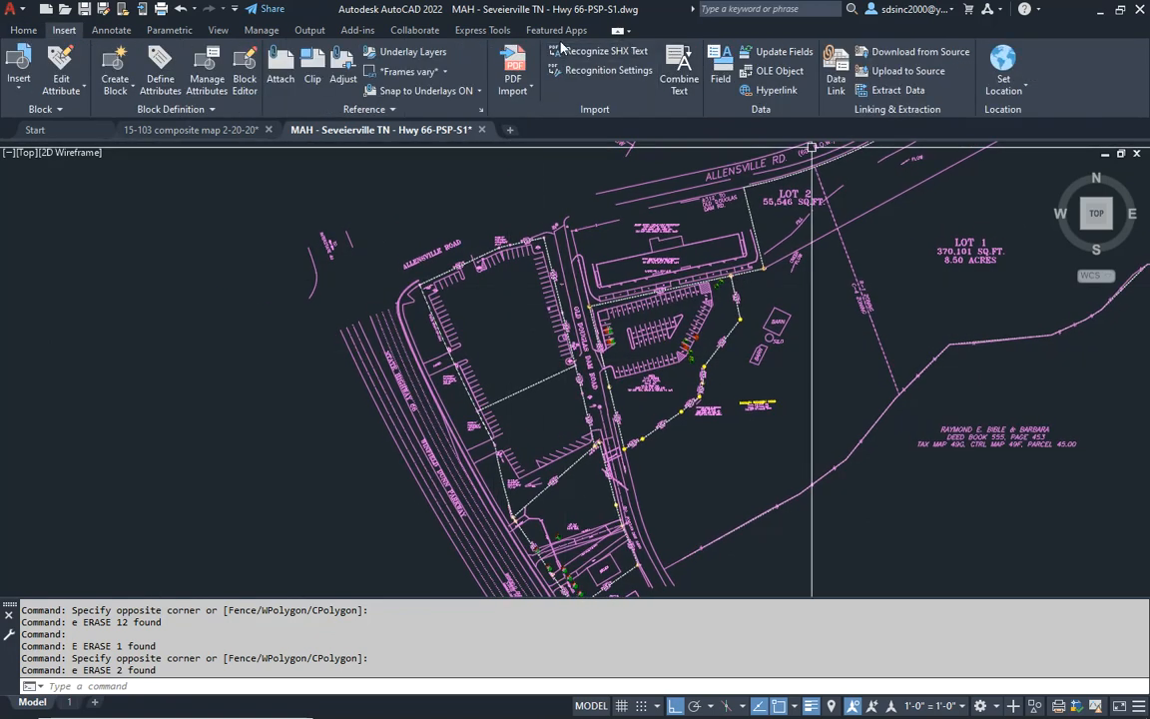
click(1015, 92)
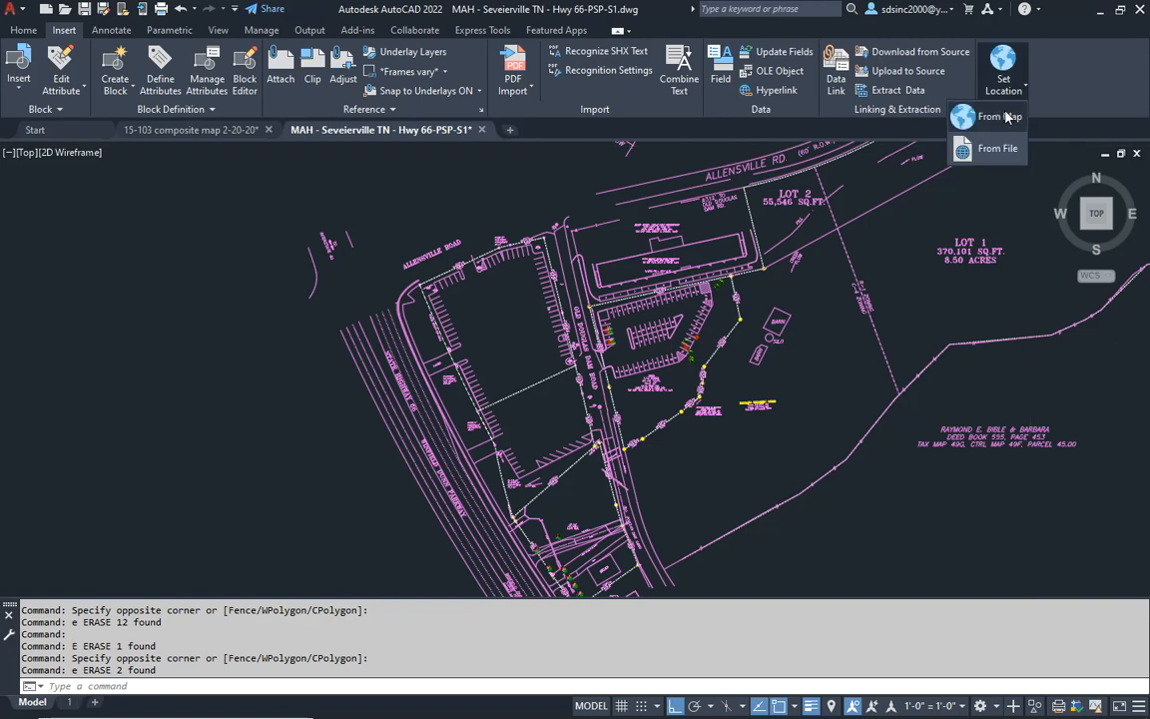
click(1000, 118)
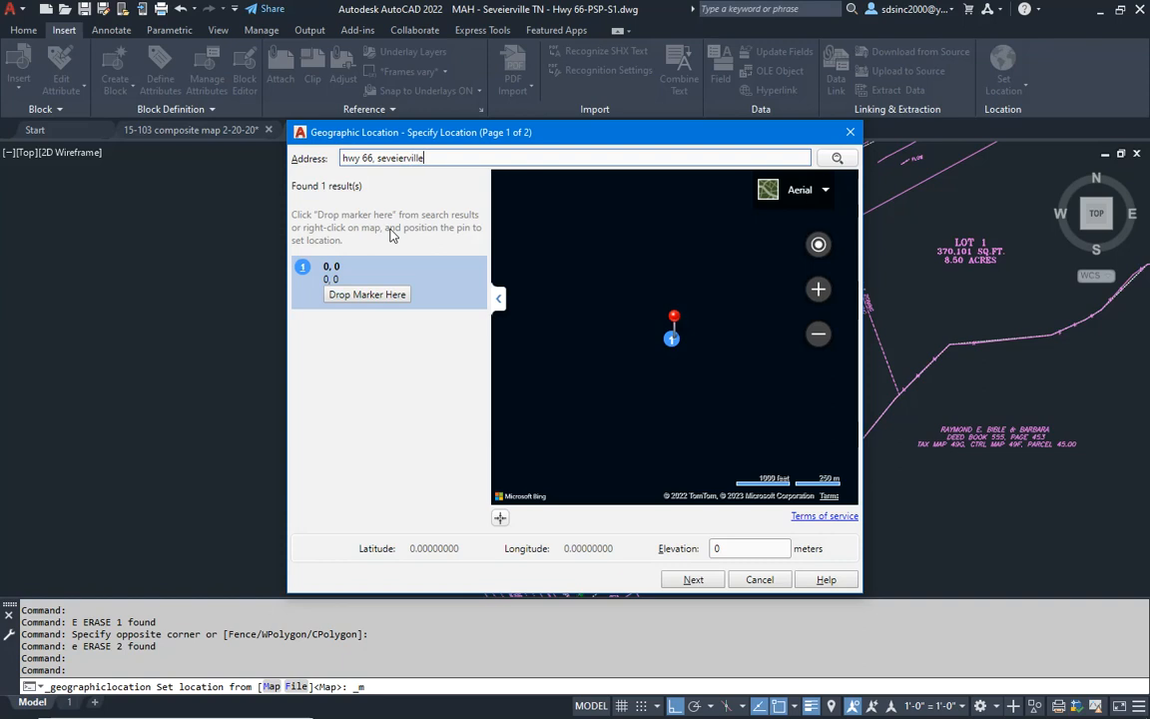
key(Return)
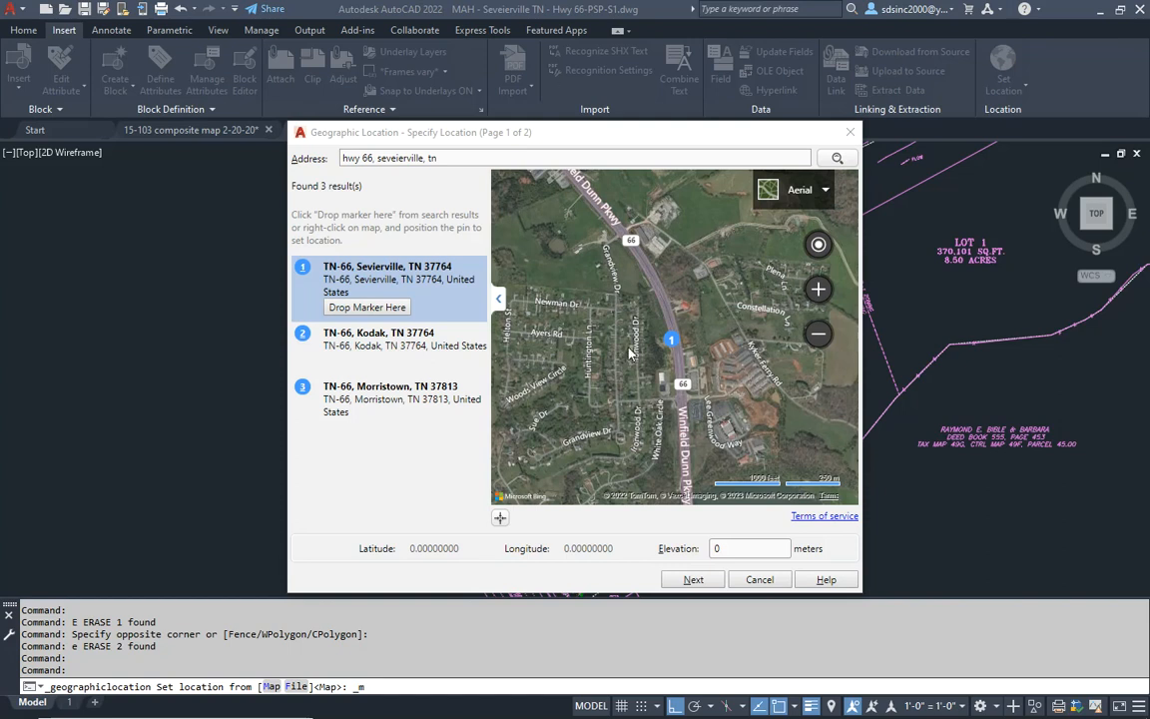
- Locate the site on the aerial map beside Allensville Rd and Winfield Dunn Pkwy, and move the location dialog off the survey
drag(654, 317, 685, 446)
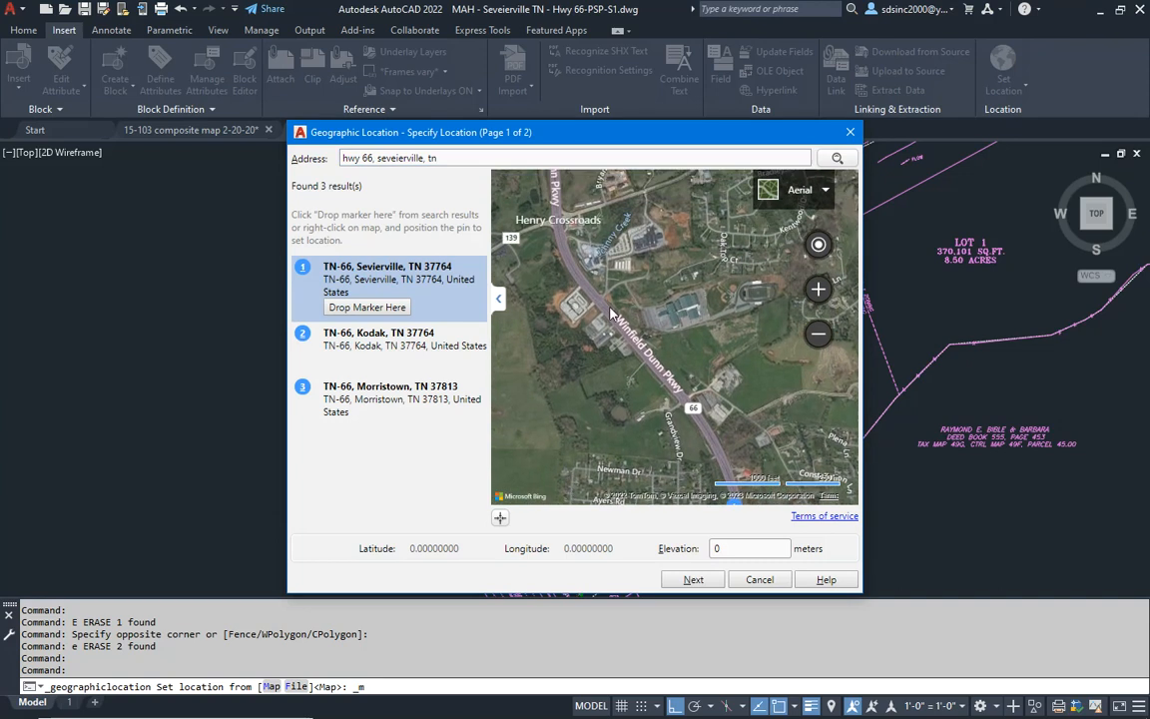
scroll(632, 272, up, 4)
scroll(637, 268, down, 3)
scroll(647, 305, down, 5)
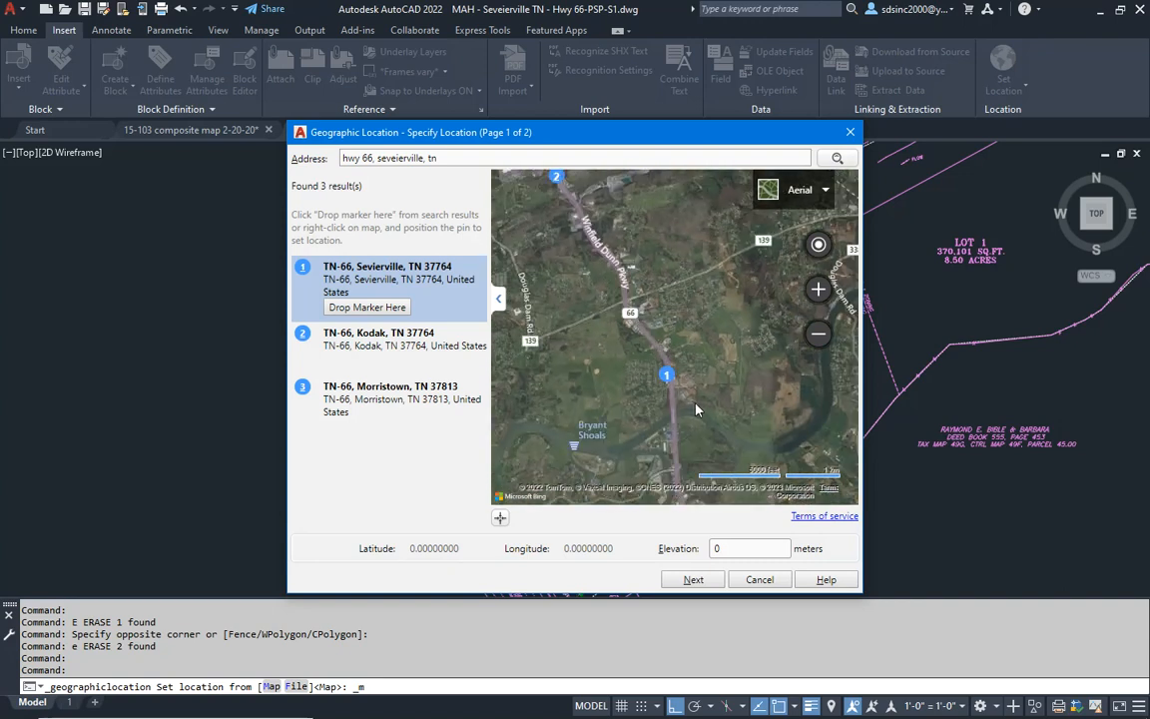
drag(697, 409, 630, 197)
drag(668, 422, 654, 227)
scroll(658, 399, up, 3)
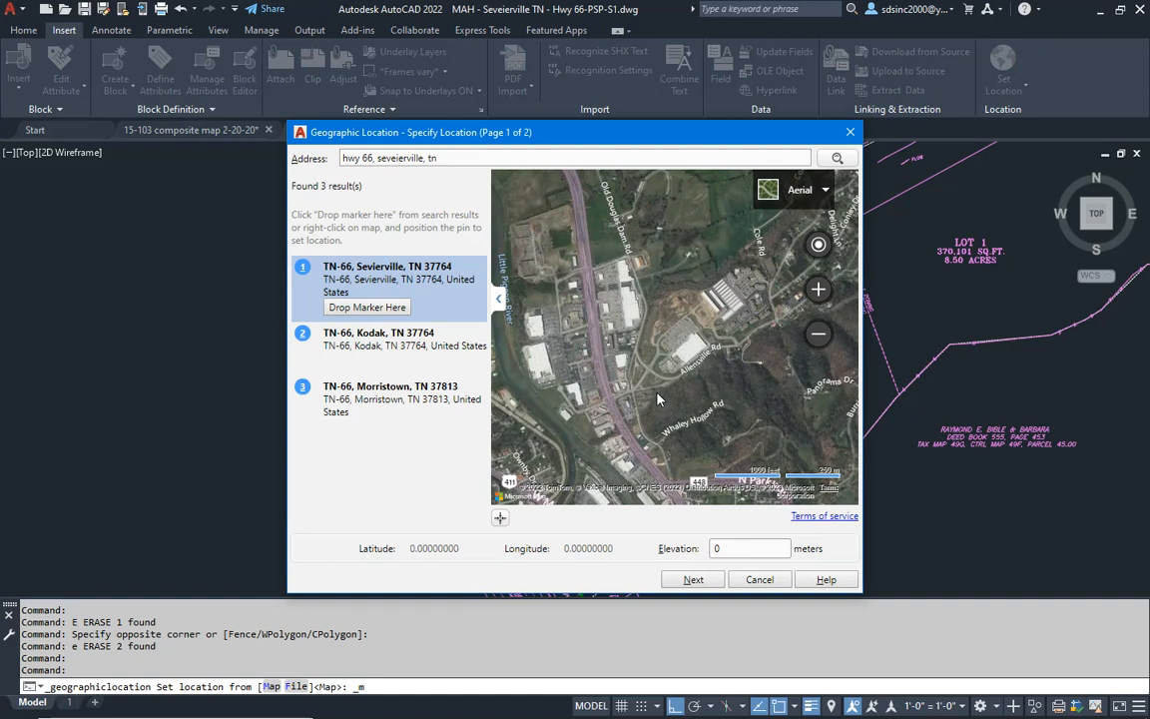
scroll(639, 420, up, 2)
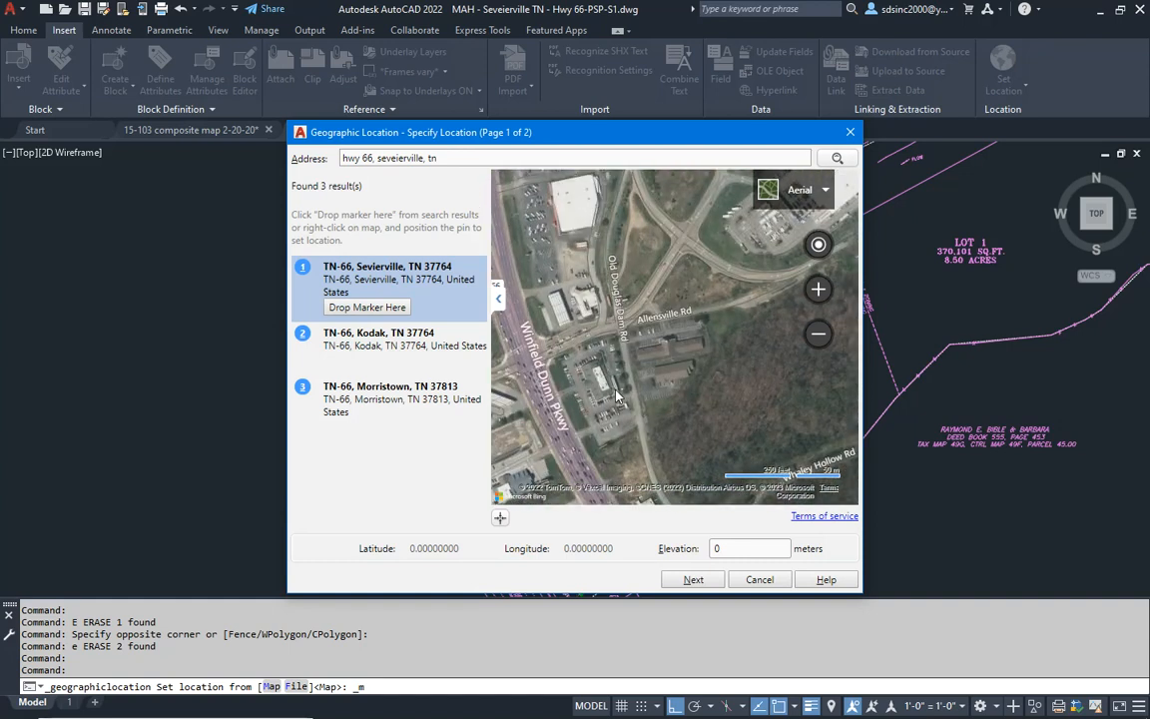
scroll(629, 398, up, 2)
drag(575, 368, 643, 300)
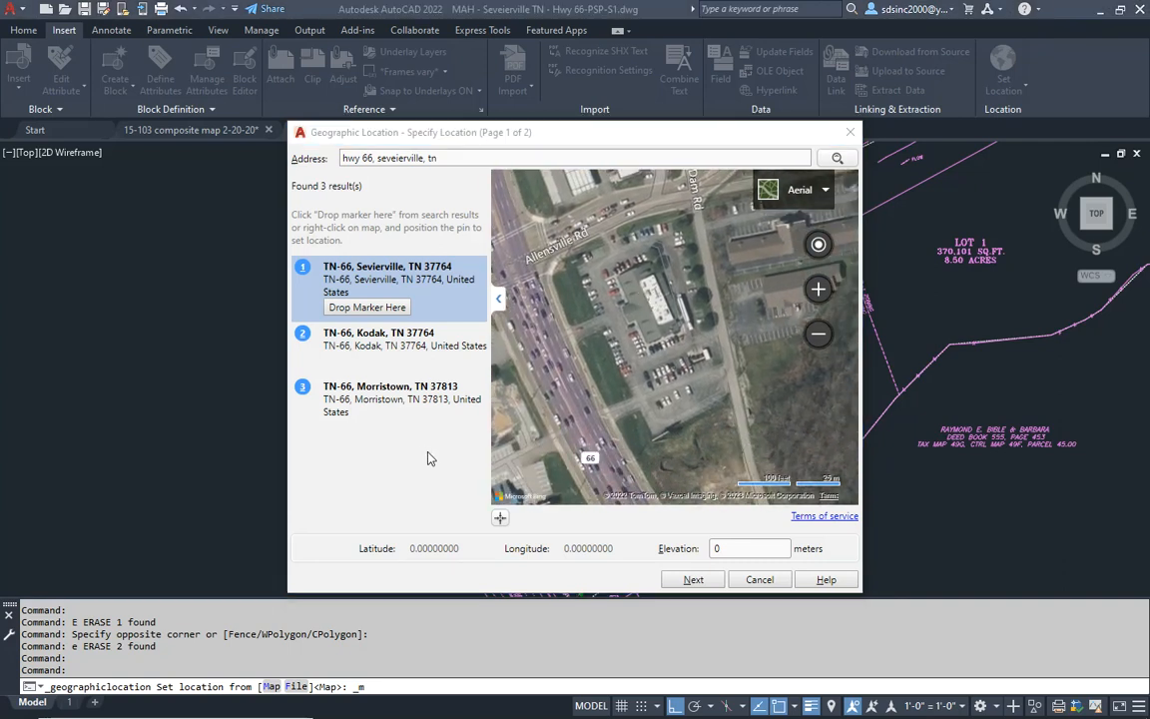
drag(664, 317, 656, 333)
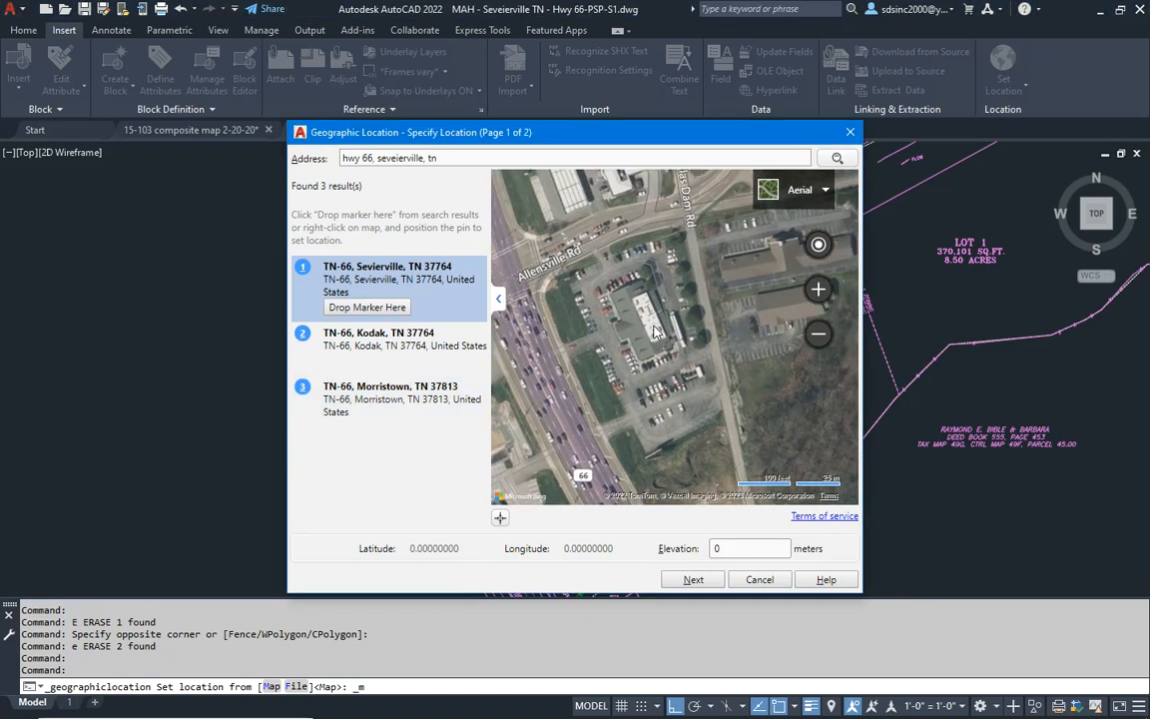
mouse_move(702, 138)
mouse_down()
mouse_move(224, 342)
mouse_move(274, 345)
mouse_move(463, 267)
mouse_up()
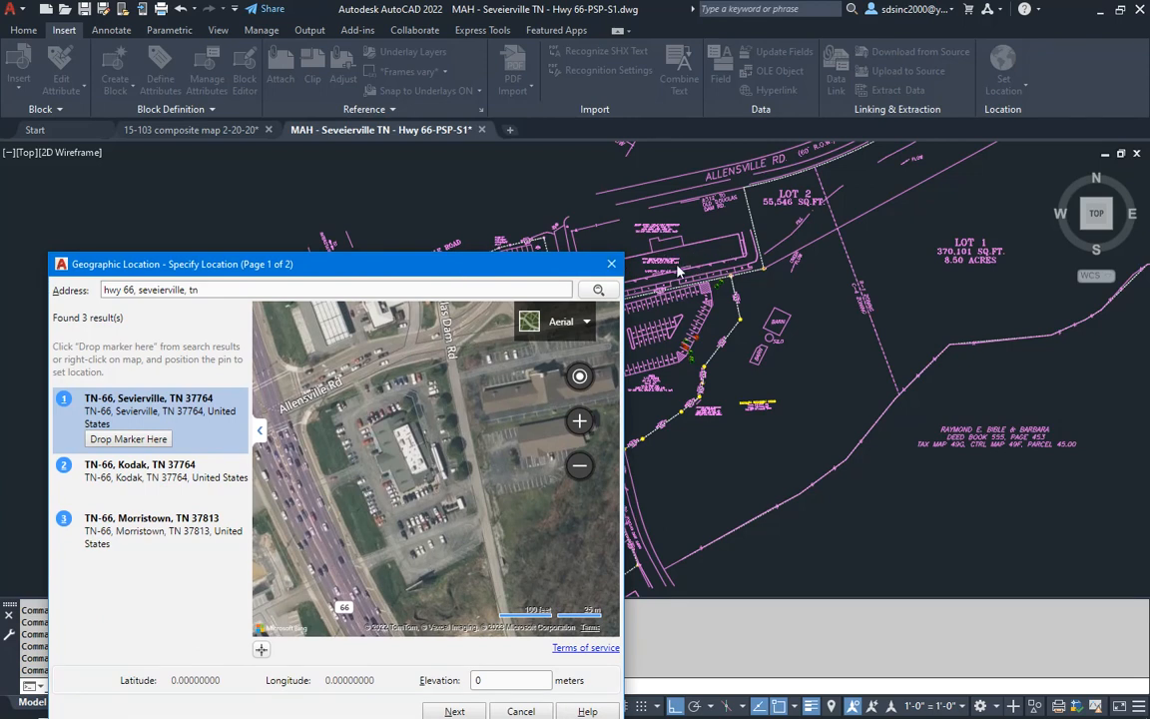
- Drop the location marker on the parking lot corner beside Allensville Rd, and assign coordinate system NSRS11.TNF with Inches as drawing unit
drag(492, 252, 694, 175)
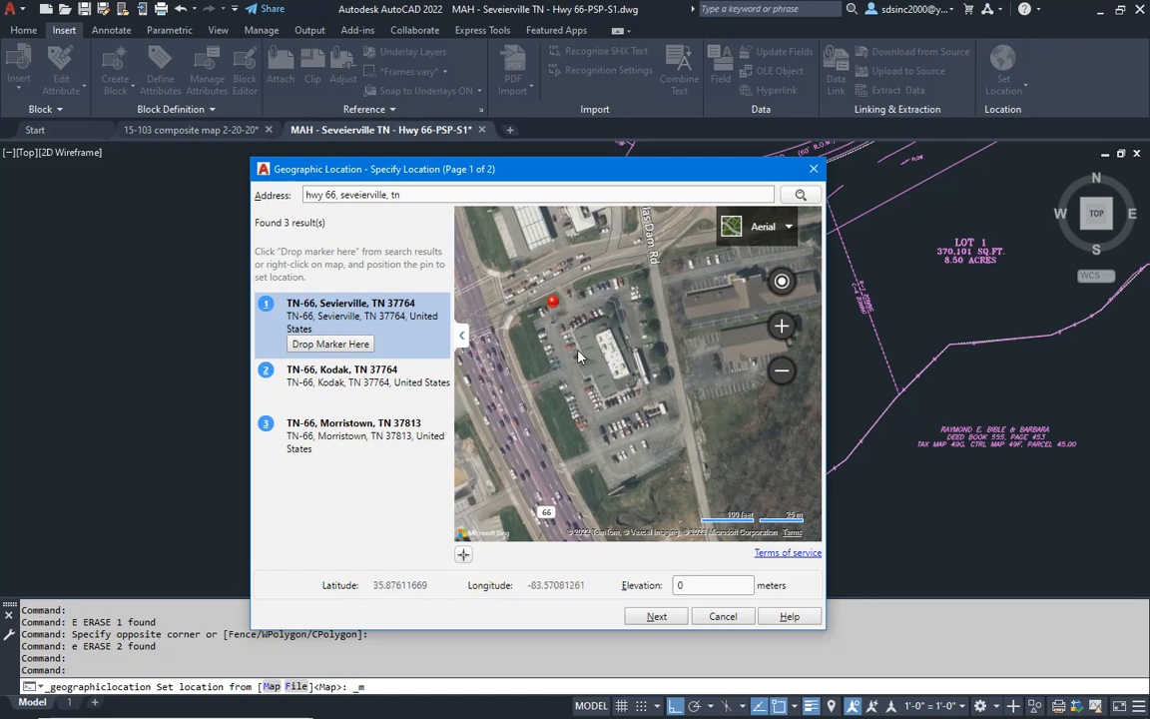
click(660, 617)
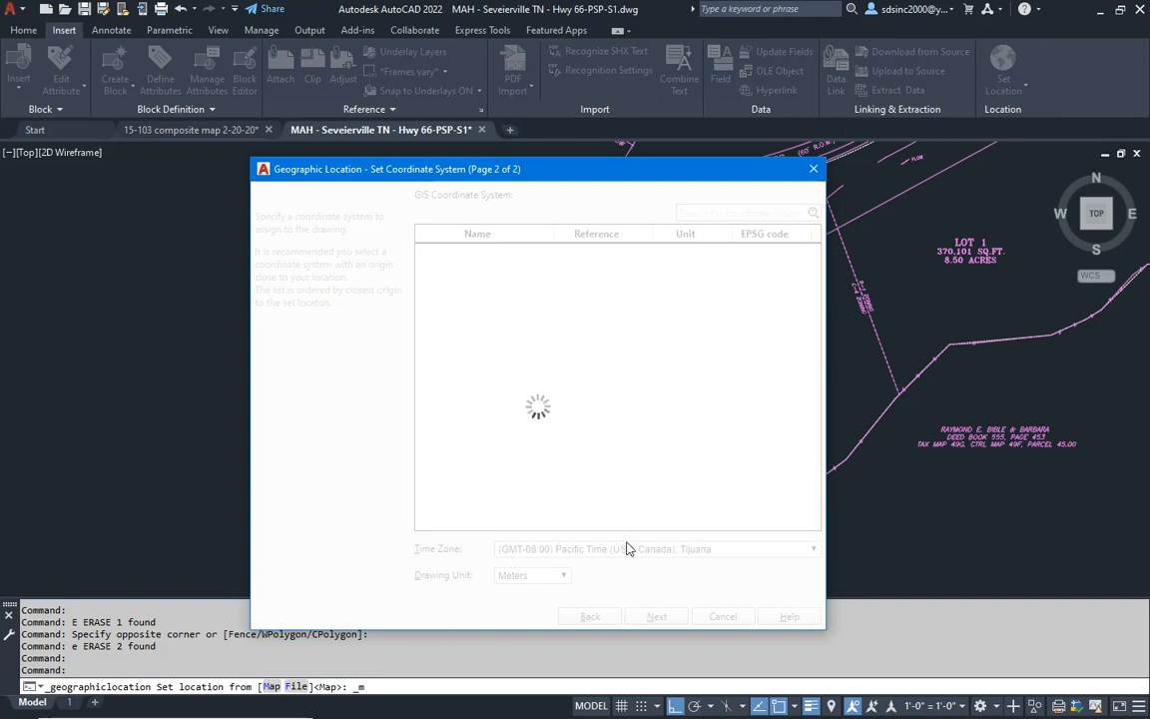
click(564, 576)
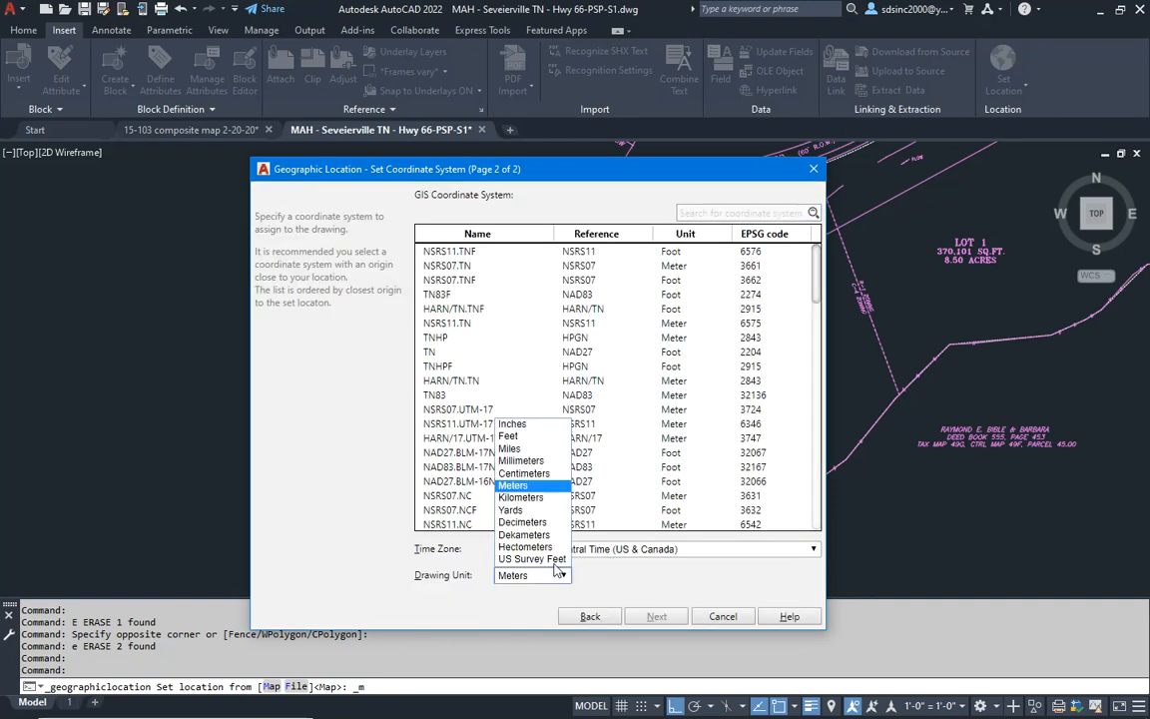
click(518, 427)
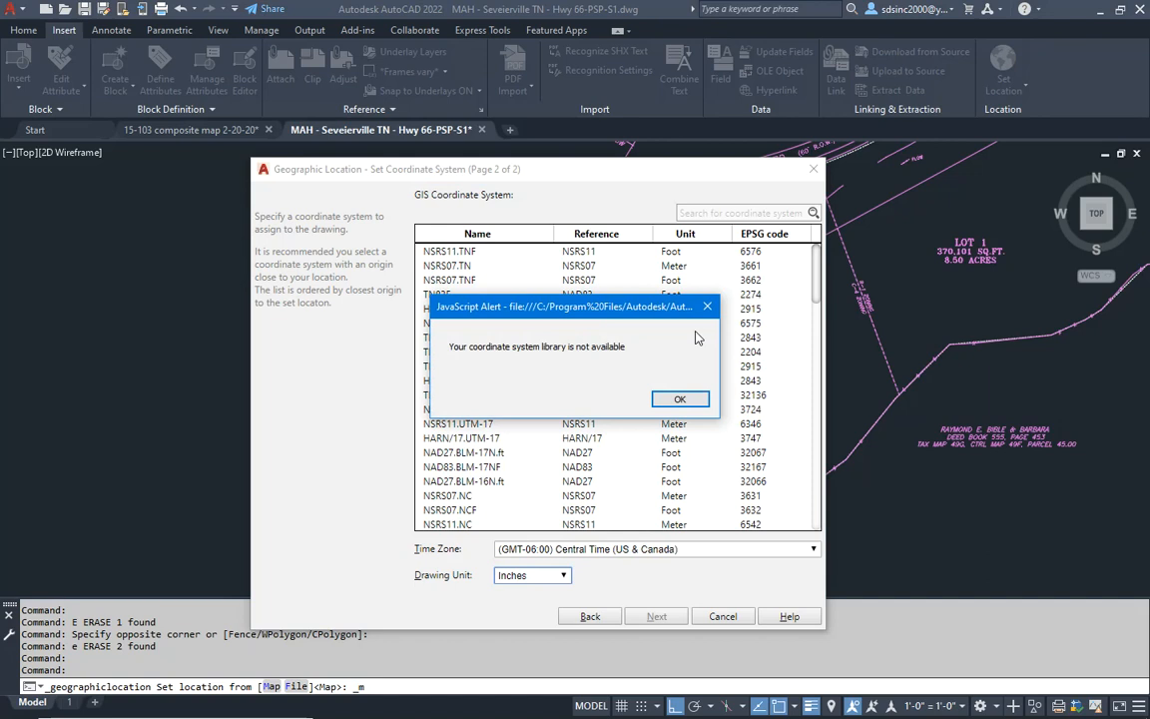
click(679, 400)
click(669, 250)
click(640, 618)
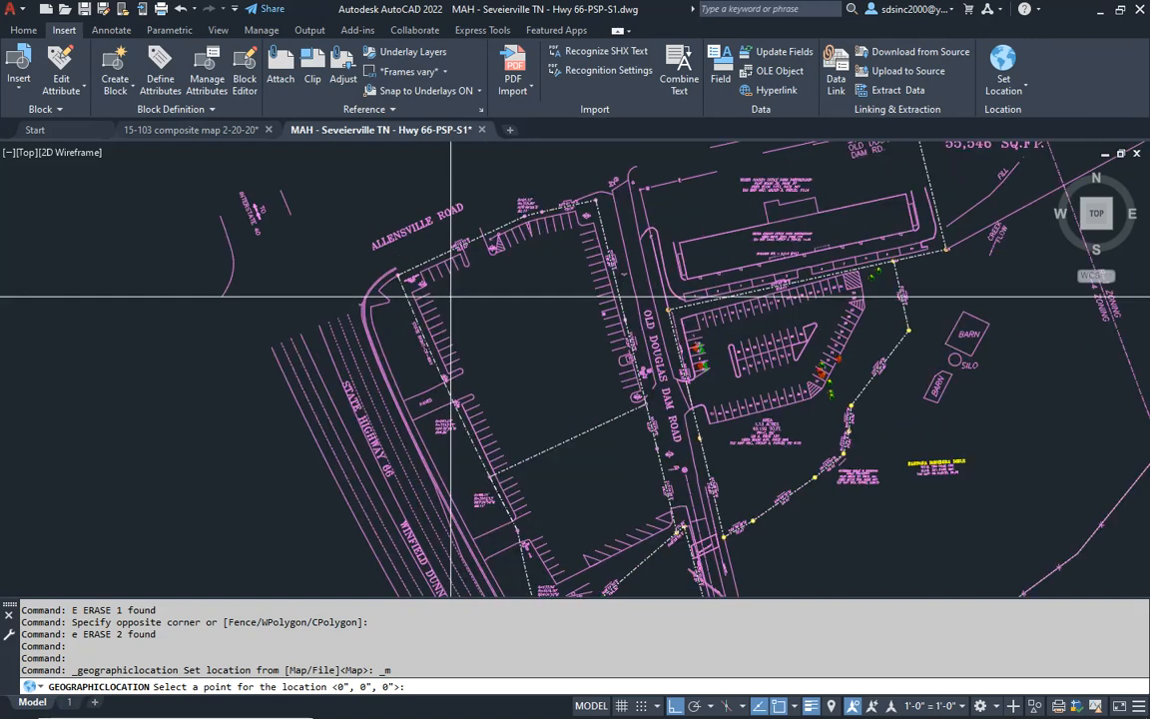
- Place the geographic location point inside the northwest corner of the survey's parking lot and set north straight up
click(455, 300)
click(454, 165)
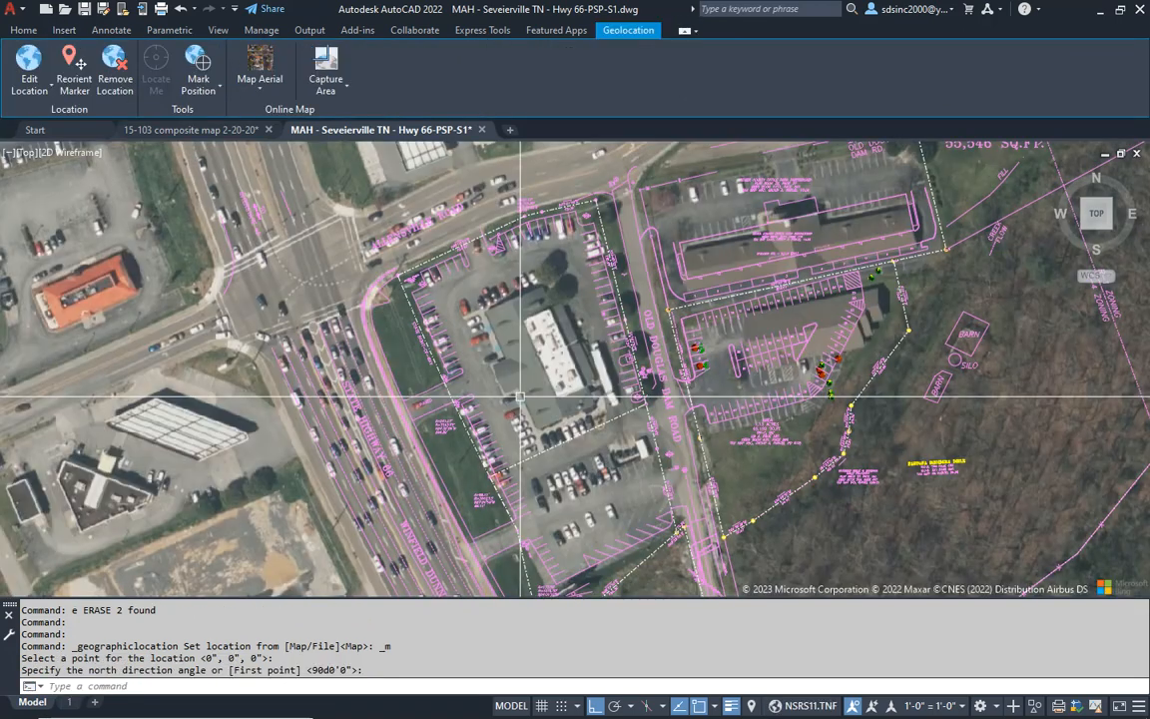
scroll(539, 376, down, 5)
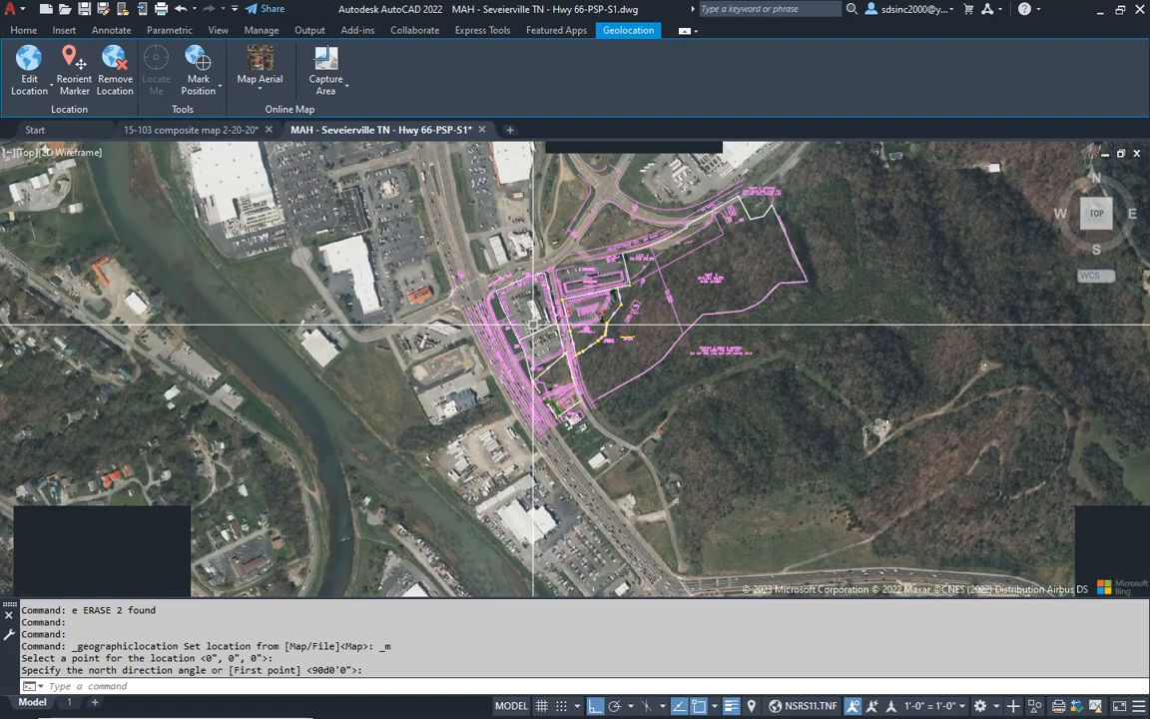
- Move all drawing objects, with object snap and ortho off, to fit the curb lines to the aerial's Allensville Road and Highway 66 corner
middle_drag(524, 356, 536, 417)
key(Escape)
key(Escape)
key(Escape)
text(m)
key(Return)
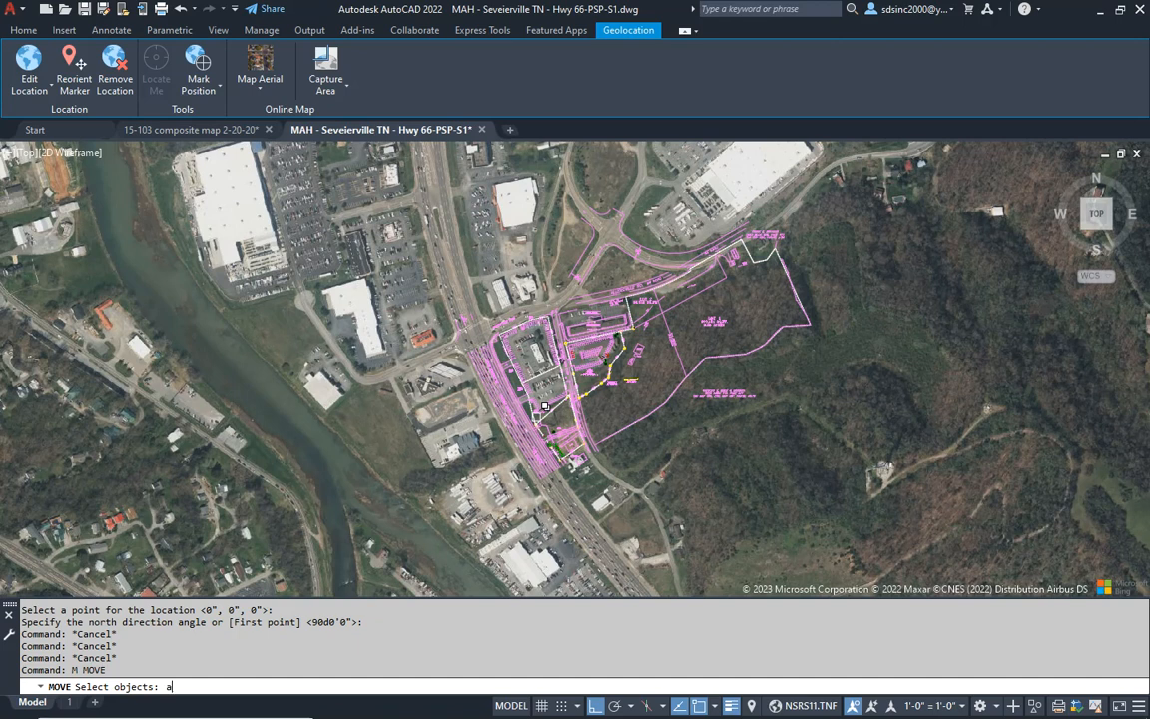
text(all)
key(Return)
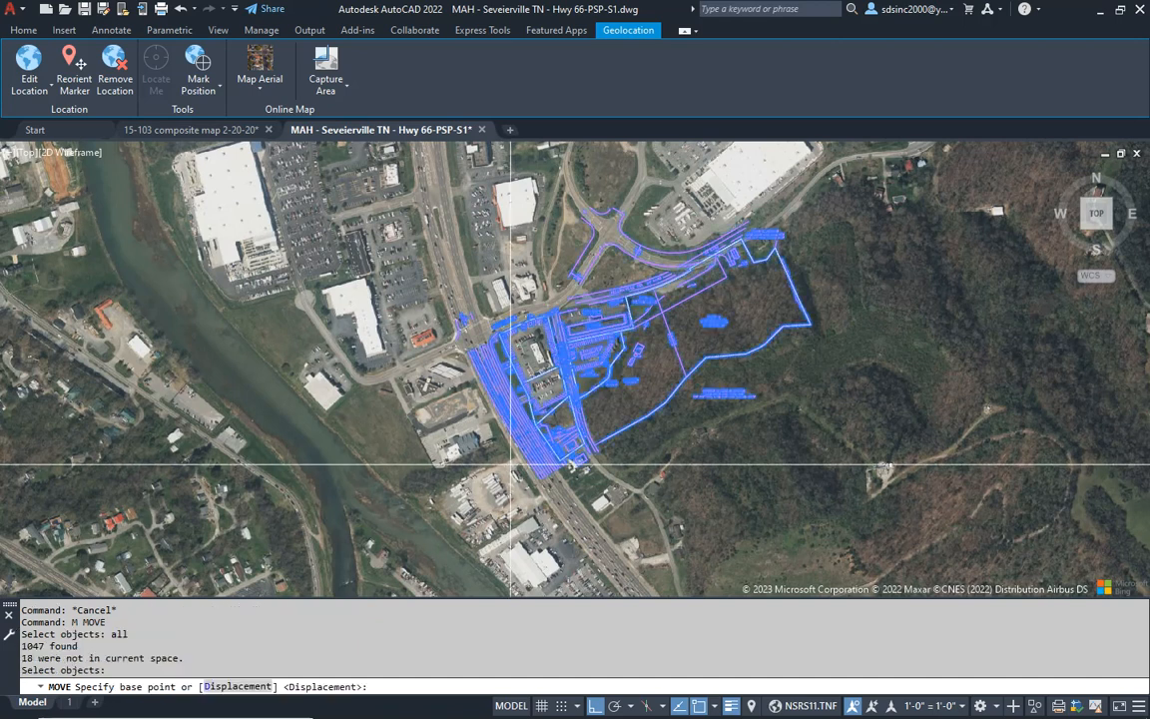
key(Return)
scroll(410, 311, up, 8)
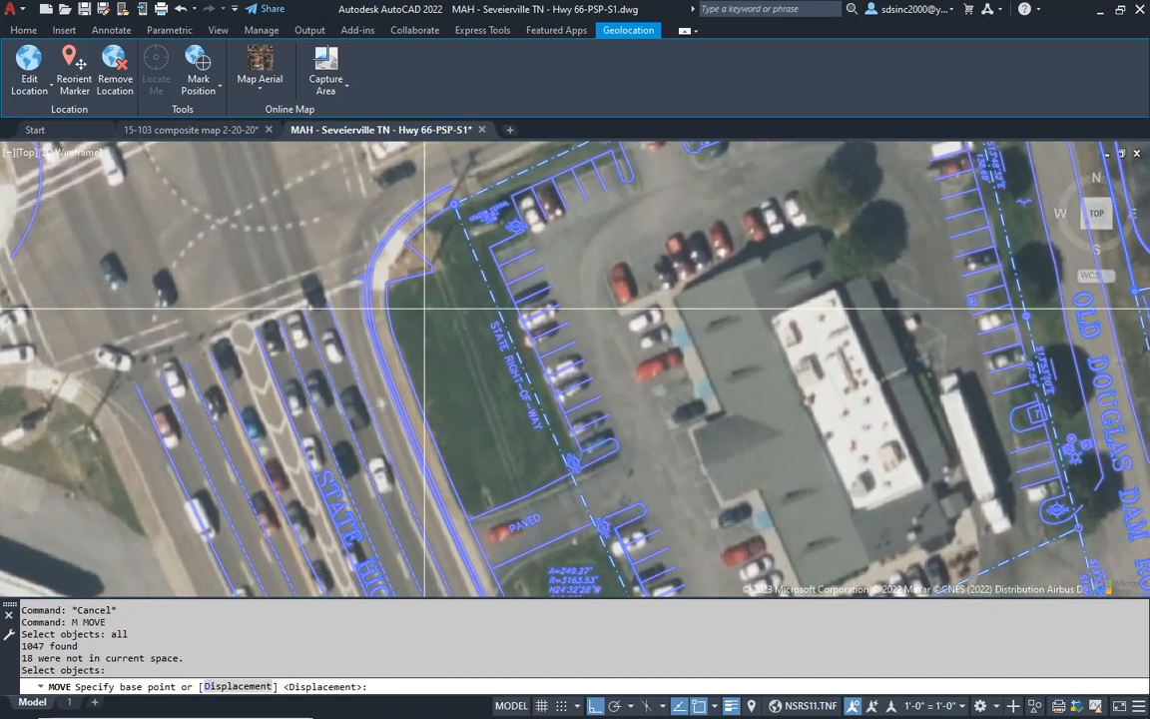
scroll(410, 310, up, 5)
middle_drag(448, 423, 521, 448)
key(F8)
click(516, 449)
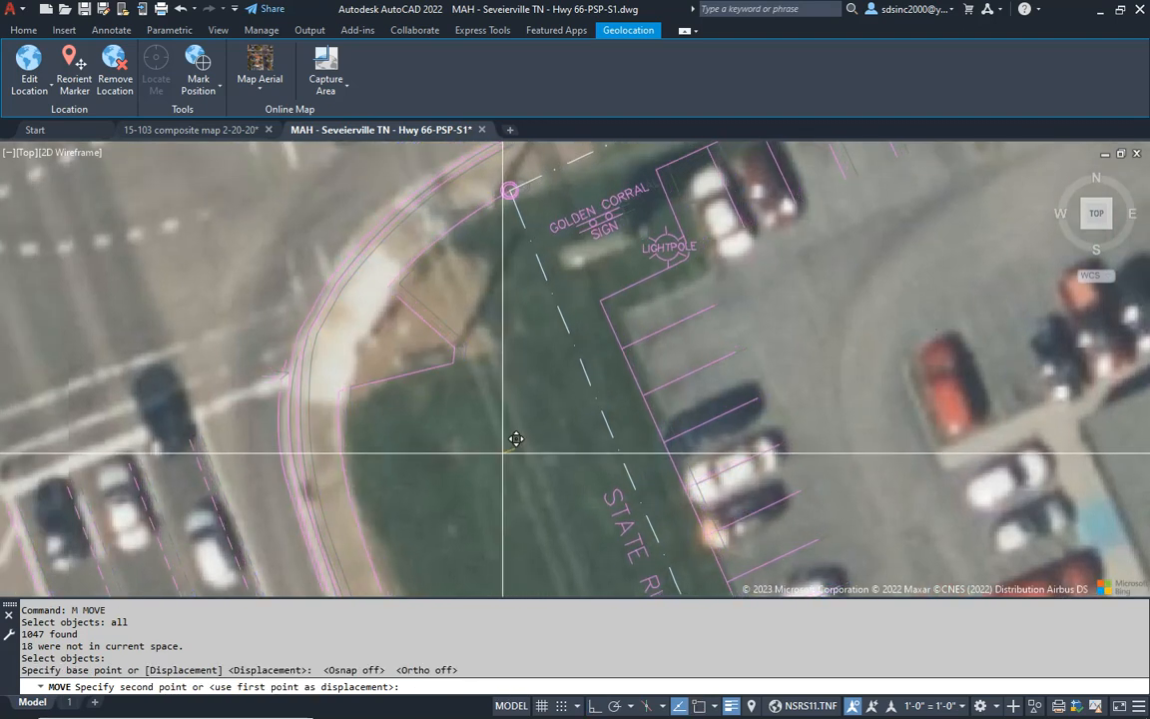
click(506, 451)
- Examine how the survey lines fit the aerial along Allensville Road, Old Douglas Dam Road and the highway down to Lot 21R
scroll(529, 404, down, 5)
middle_drag(657, 338, 491, 431)
middle_drag(834, 318, 636, 415)
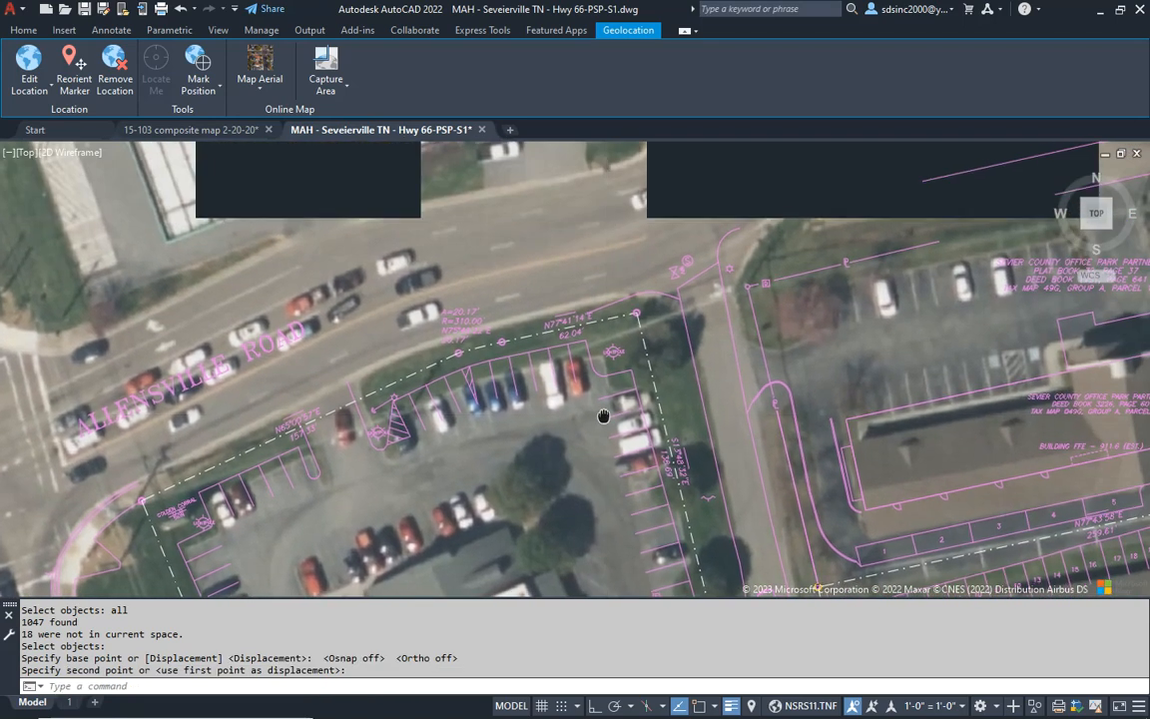
middle_drag(868, 249, 681, 386)
mouse_move(752, 462)
middle_down()
mouse_move(767, 396)
mouse_move(828, 280)
mouse_move(817, 297)
middle_up()
middle_drag(650, 443, 661, 256)
middle_drag(584, 521, 616, 407)
scroll(654, 564, up, 5)
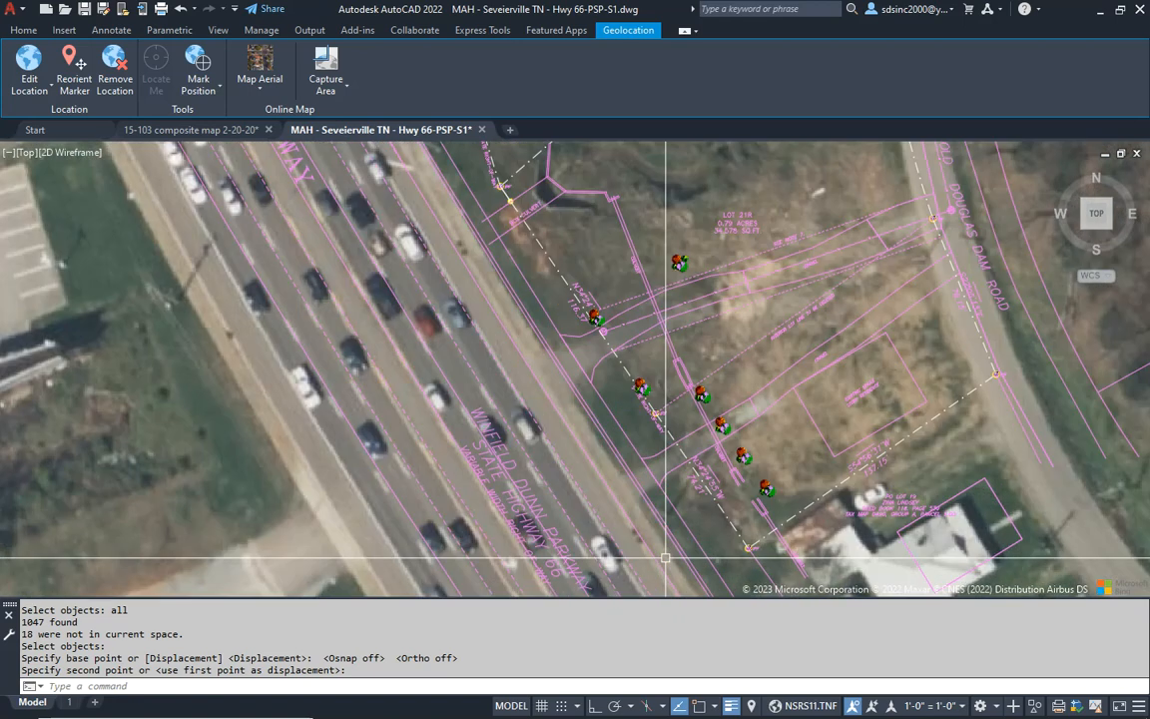
scroll(631, 459, down, 5)
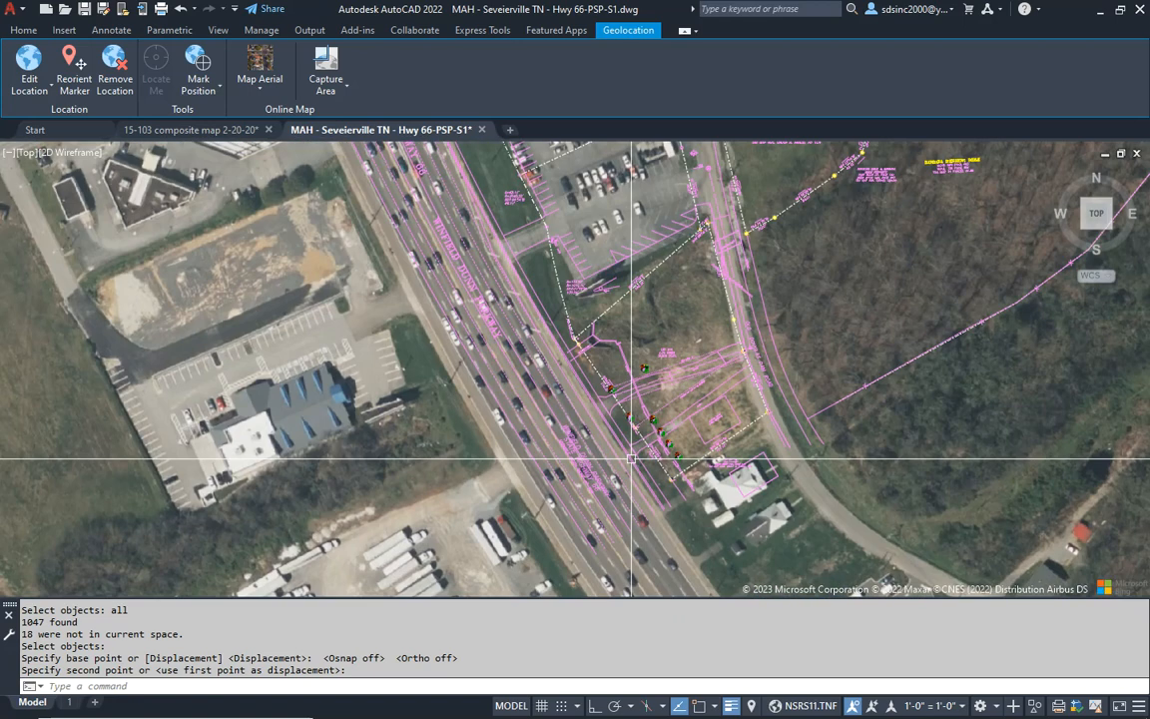
middle_drag(616, 352, 662, 527)
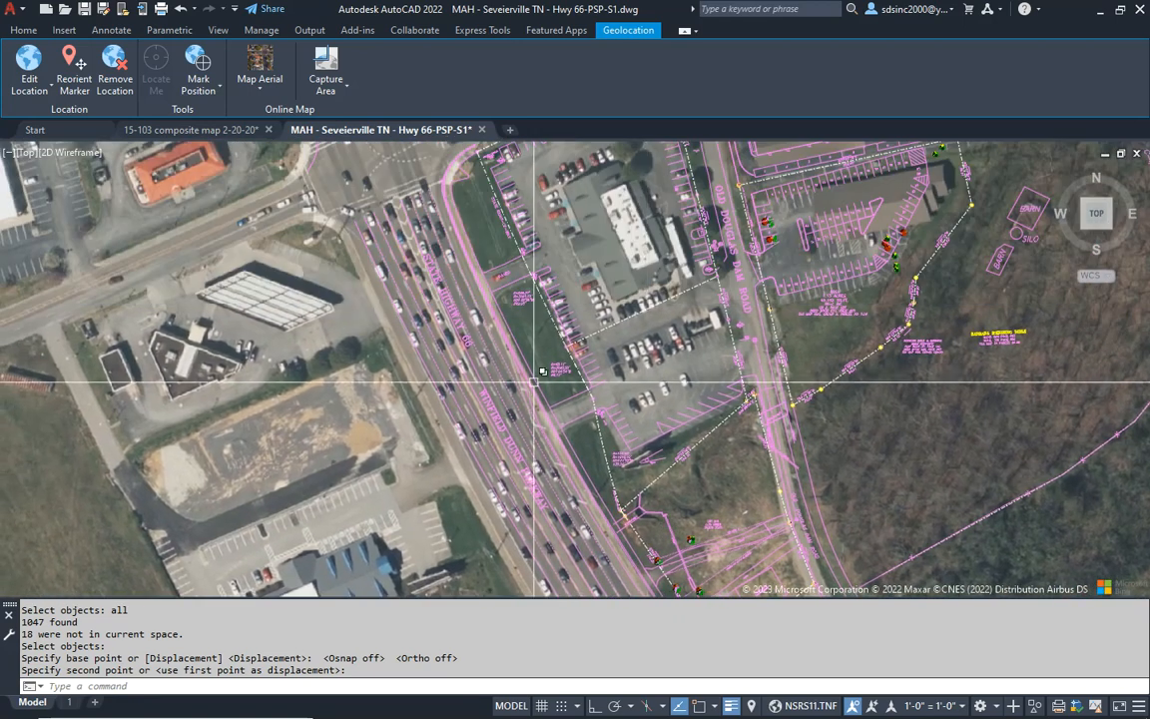
scroll(485, 212, up, 3)
scroll(485, 244, down, 5)
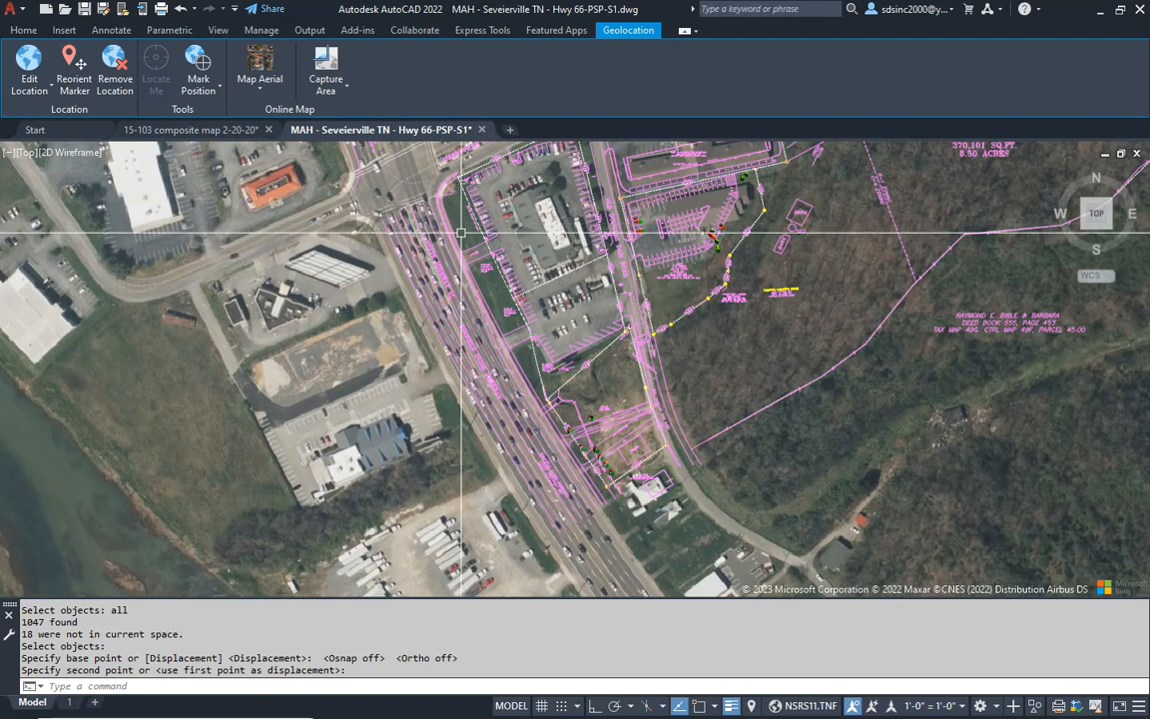
key(Escape)
key(Escape)
key(Escape)
key(Escape)
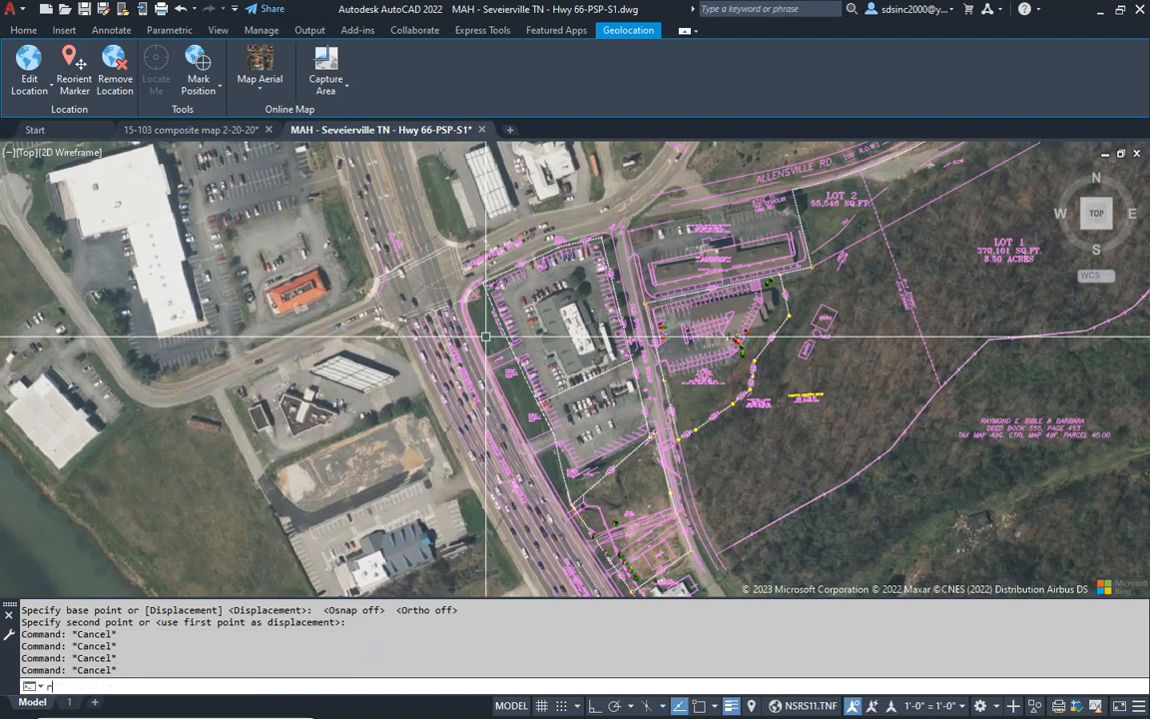
- Rotate the whole survey about the northwest curb by reference, aligning the highway curb line near the box culvert with the aerial curb
text(r)
key(Return)
text(p)
key(Return)
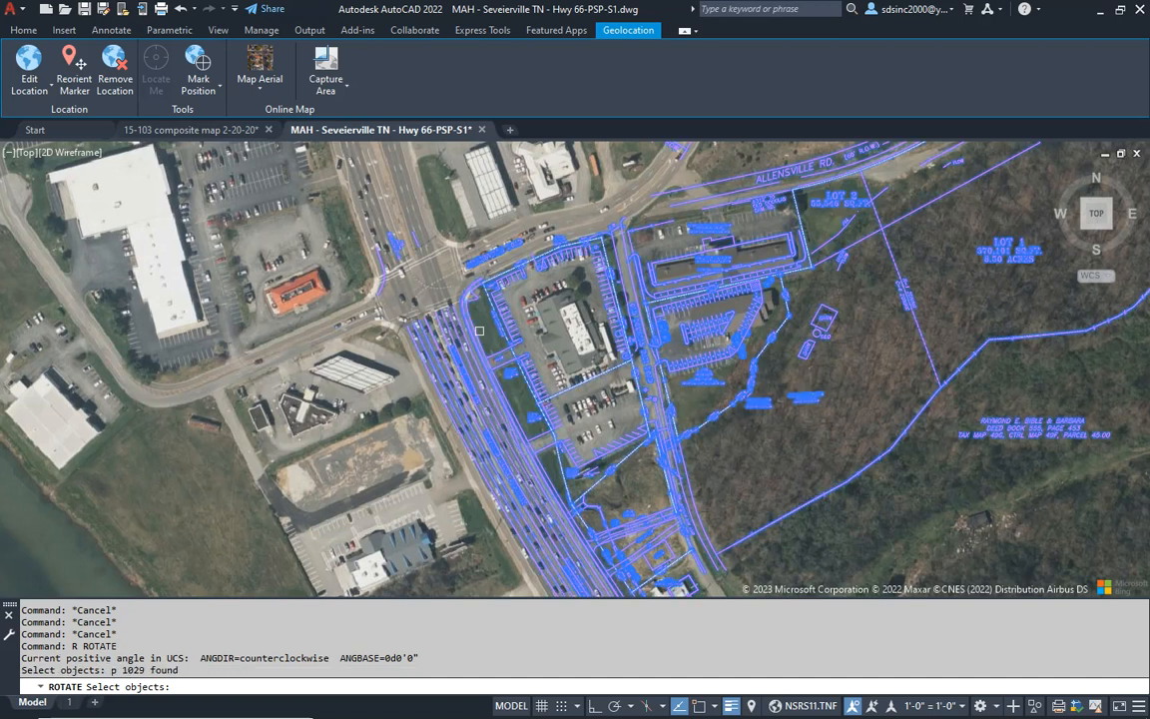
scroll(485, 338, up, 4)
scroll(451, 396, up, 4)
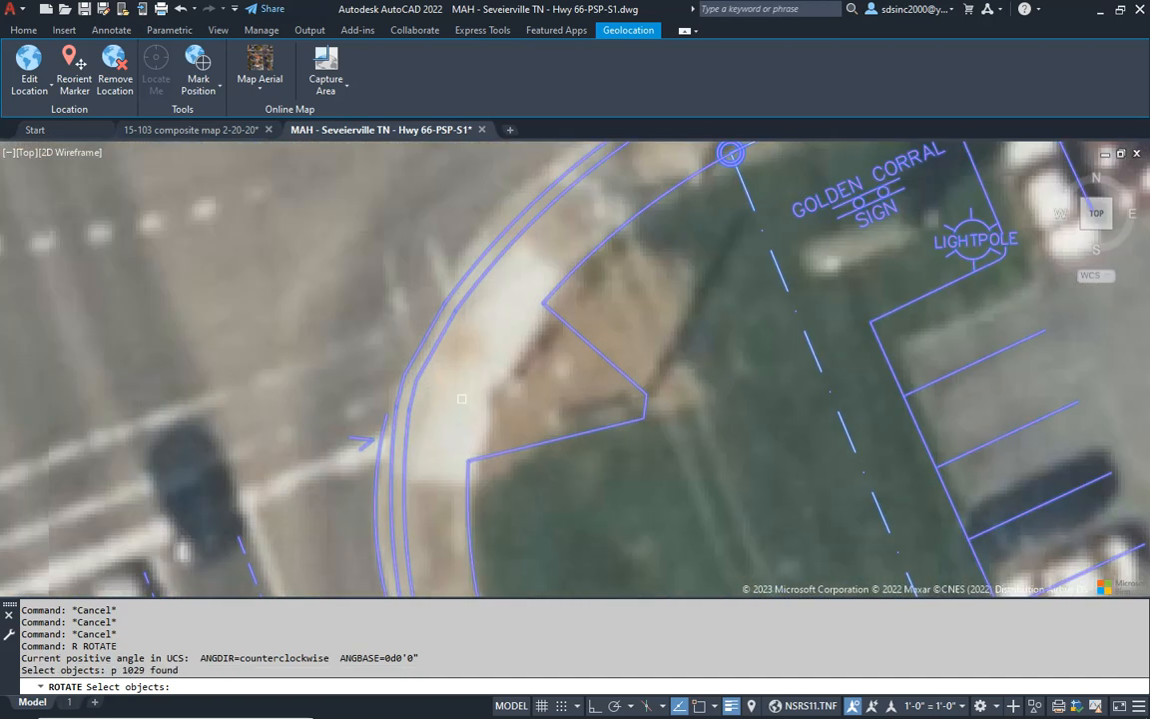
key(Return)
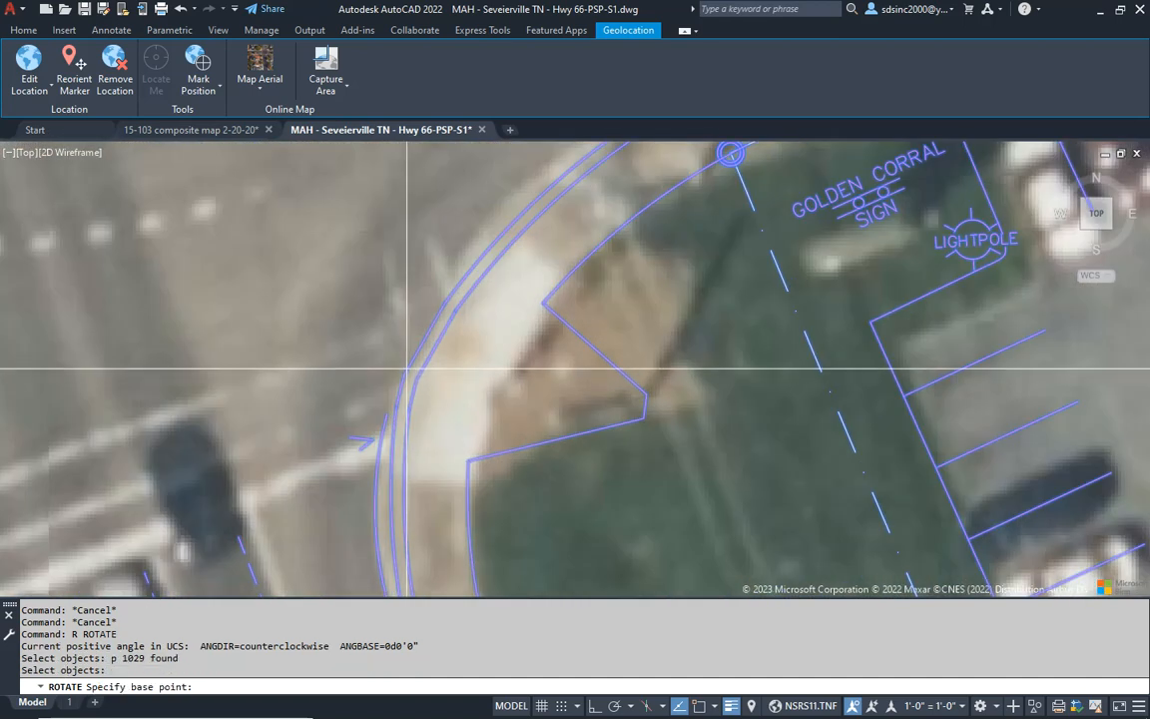
click(440, 370)
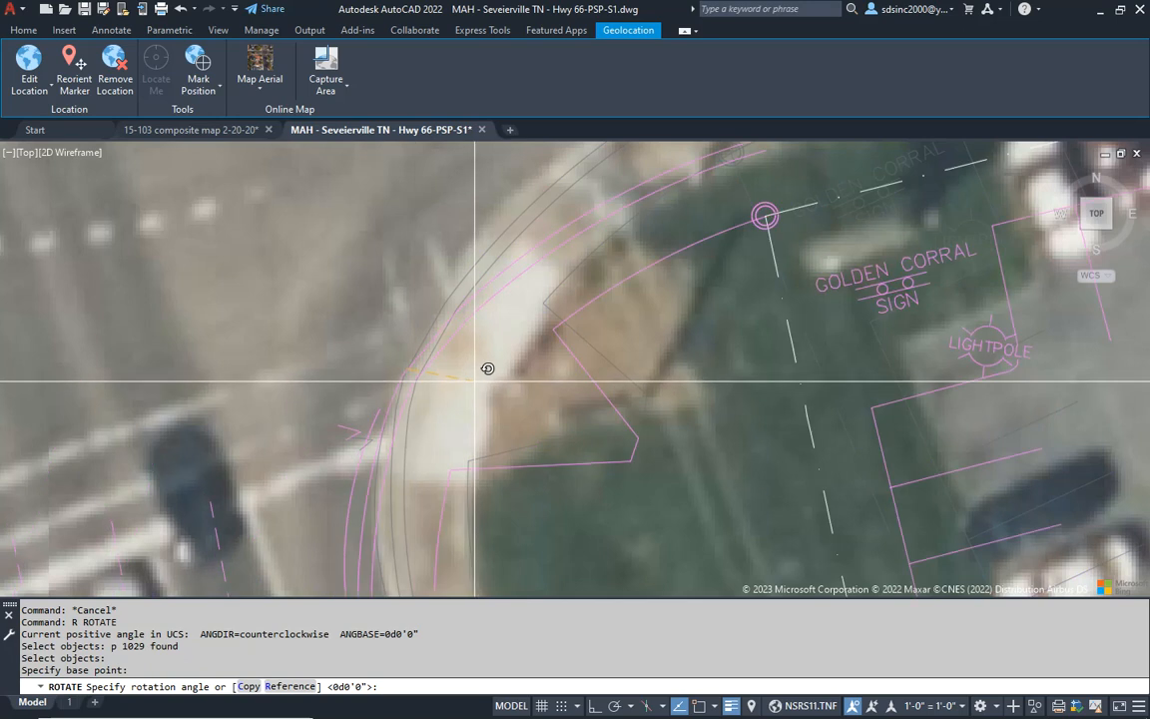
text(r)
key(Return)
click(409, 371)
scroll(470, 377, down, 6)
middle_drag(496, 493, 494, 208)
middle_drag(603, 456, 596, 239)
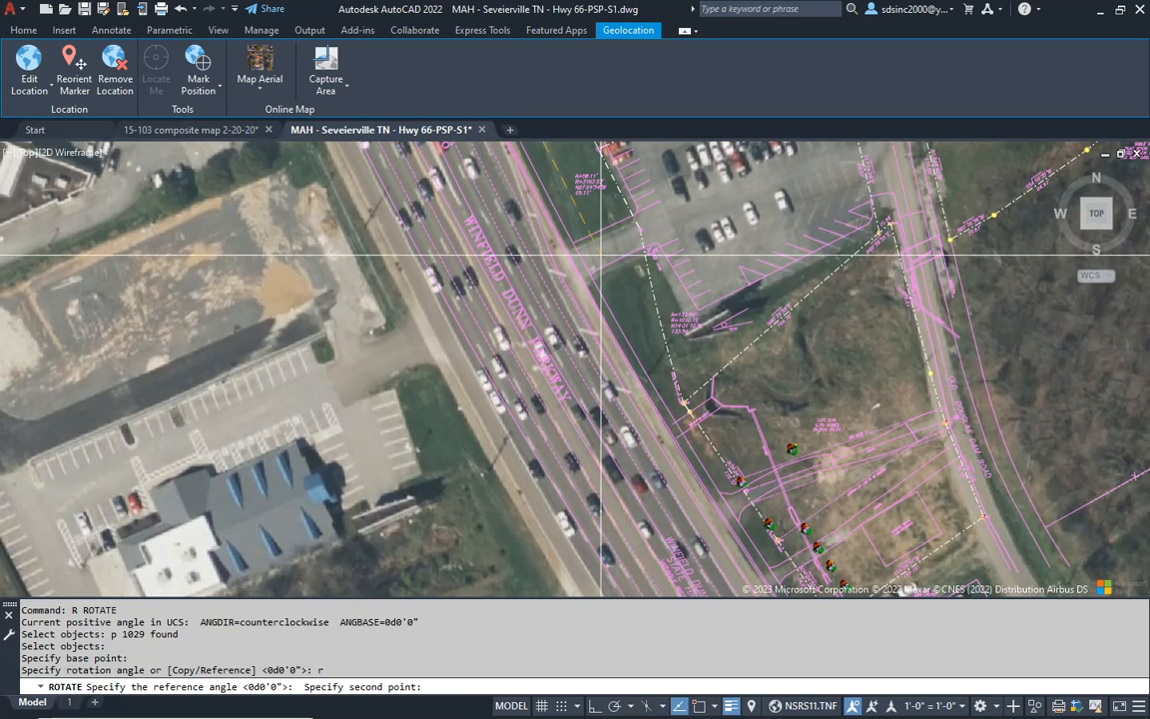
scroll(688, 418, up, 3)
scroll(689, 396, up, 2)
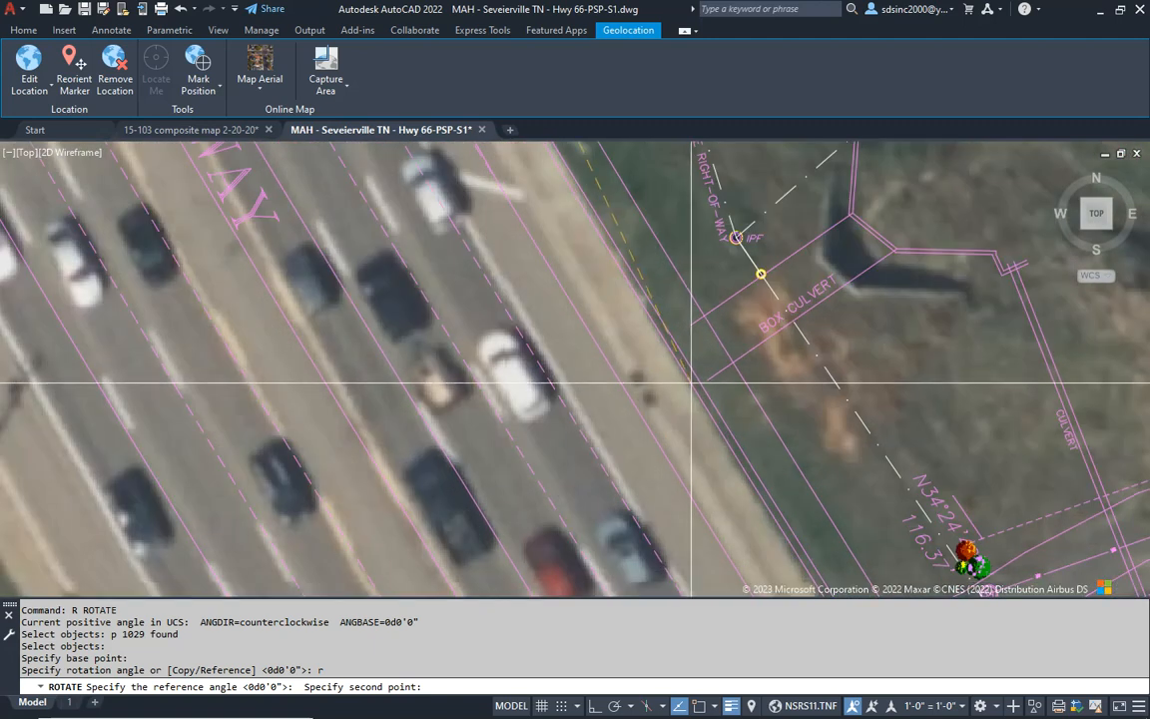
click(697, 381)
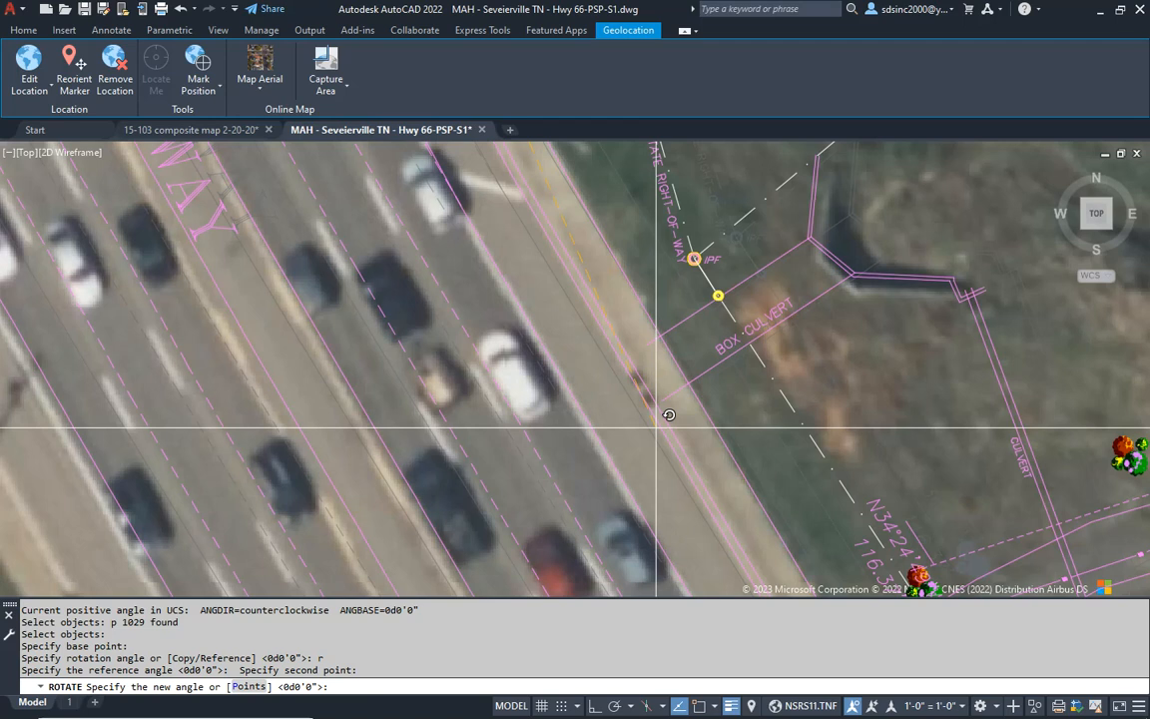
click(664, 417)
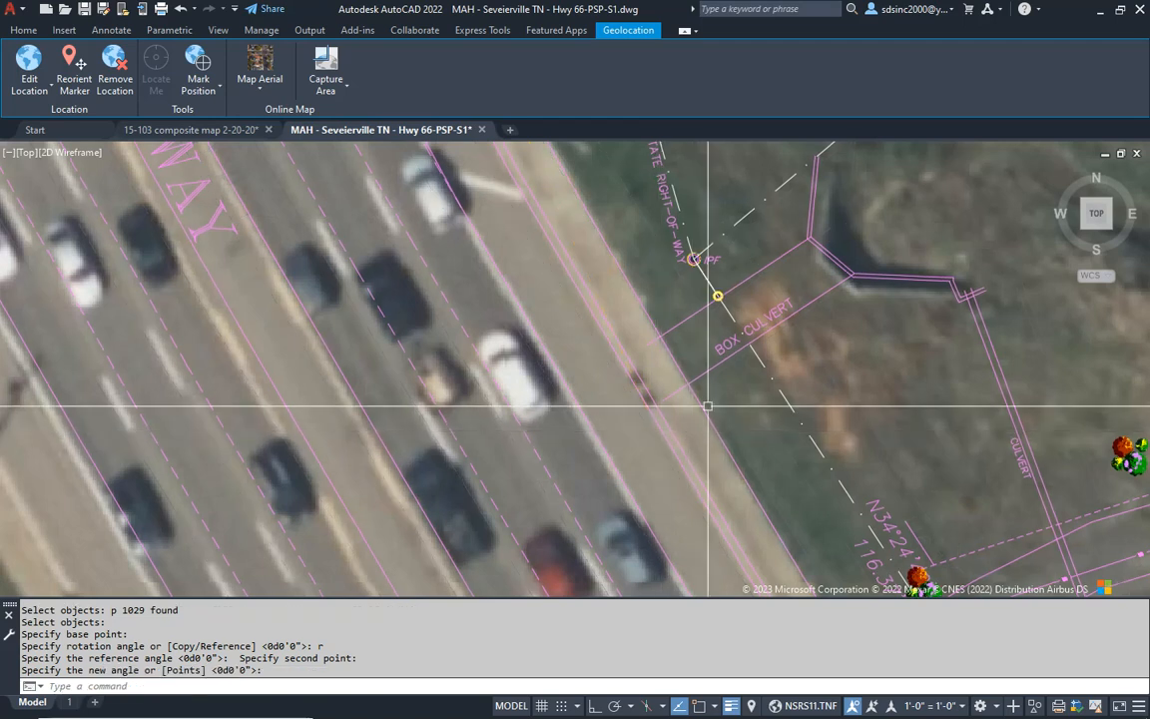
- Move the whole survey slightly south-southwest to fit the northwest corner's curb return to the aerial
scroll(771, 262, down, 3)
scroll(779, 263, up, 2)
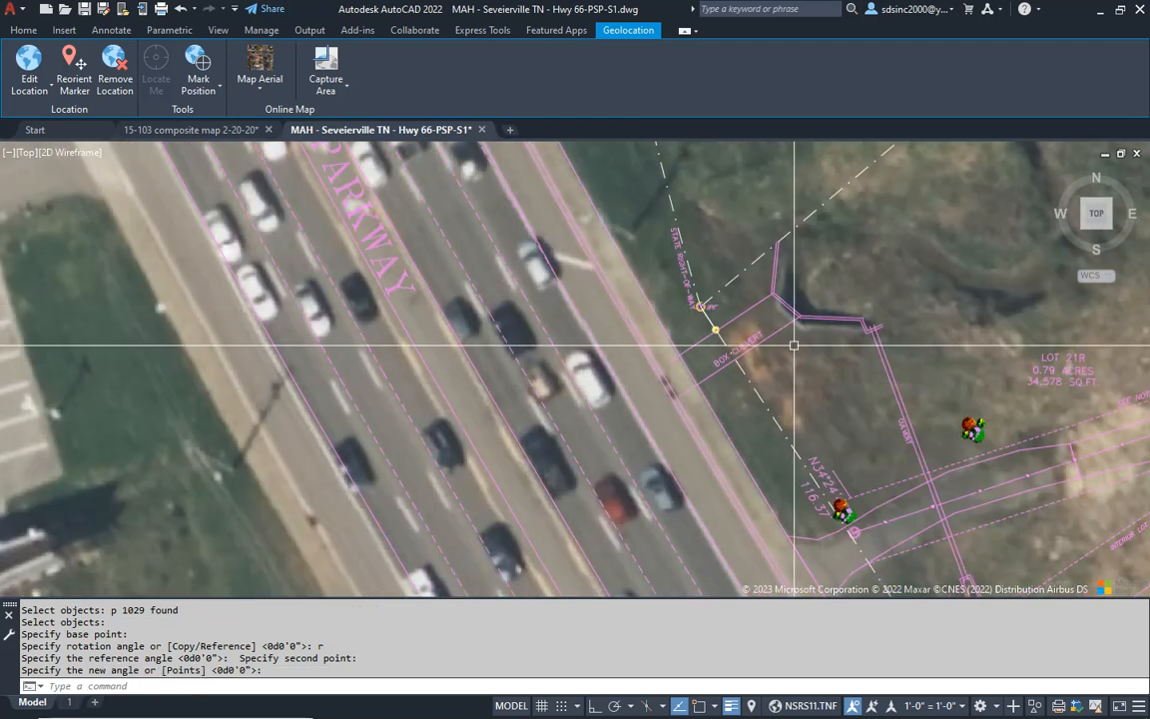
scroll(744, 384, down, 4)
middle_drag(567, 258, 565, 570)
middle_drag(543, 236, 571, 468)
scroll(583, 354, up, 4)
middle_drag(509, 508, 559, 431)
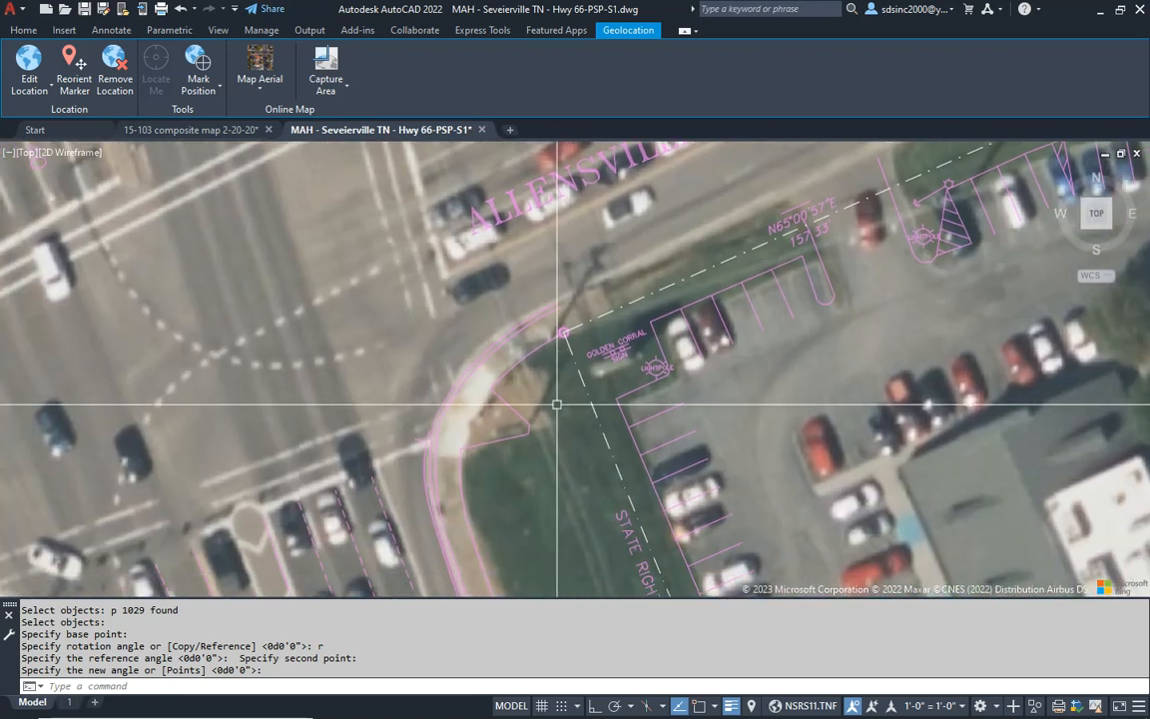
text(m)
key(Return)
text(p)
key(Return)
key(Return)
click(567, 436)
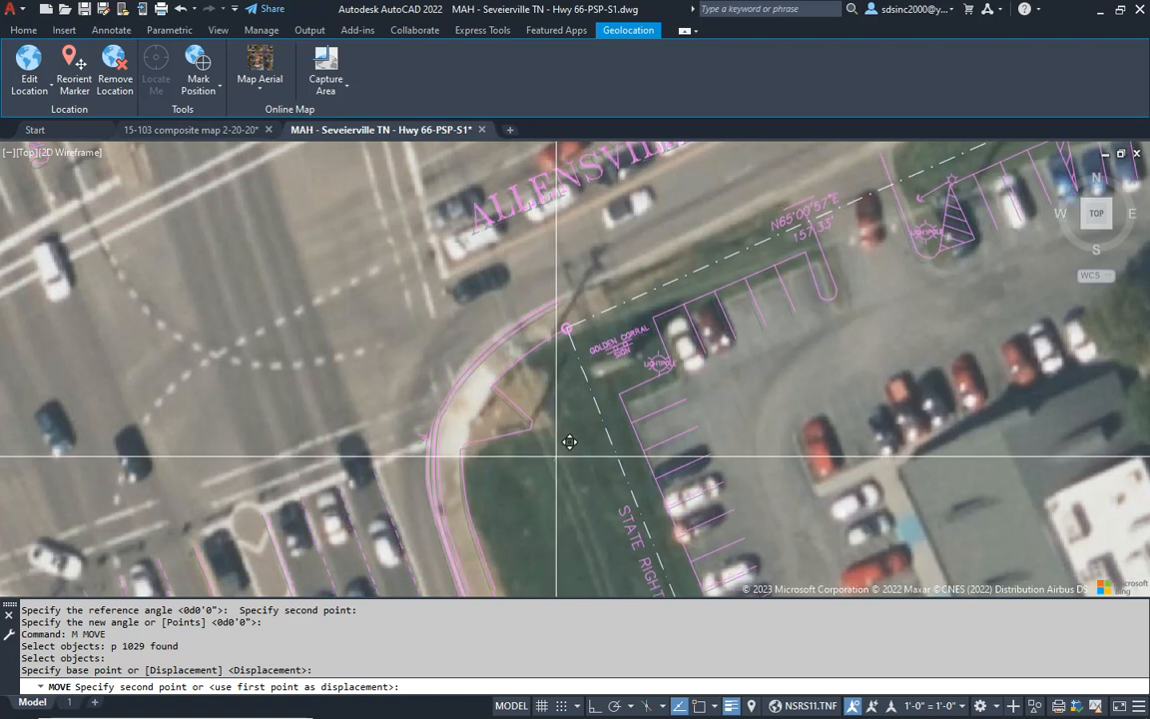
click(555, 469)
- Nudge the whole survey slightly farther southwest against the aerial's curb and sidewalk at the intersection corner
scroll(521, 390, up, 8)
middle_drag(452, 380, 507, 464)
text(m)
key(Return)
text(p)
key(Return)
key(Return)
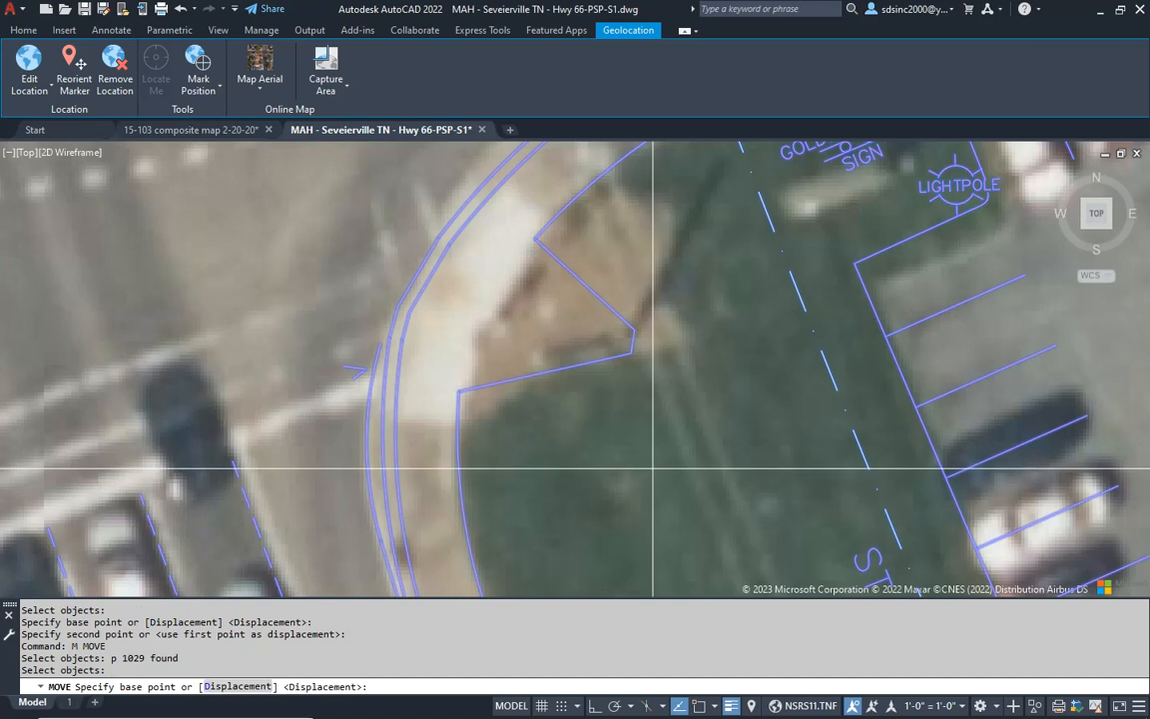
click(661, 452)
click(646, 478)
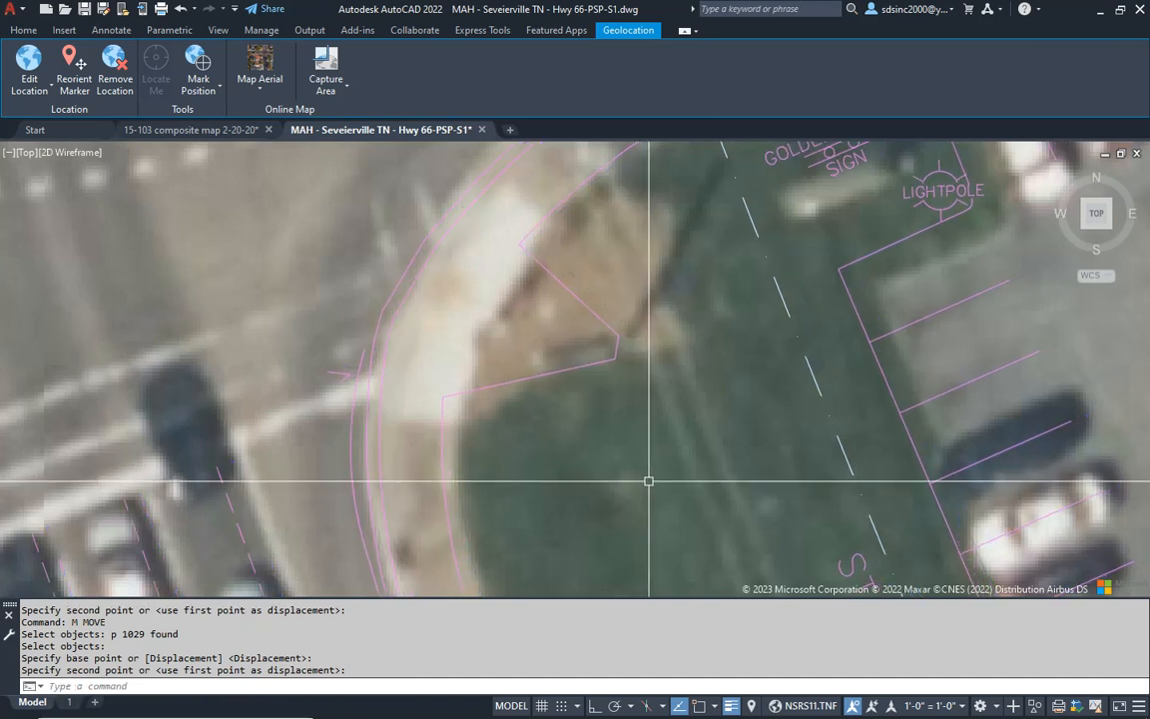
- Shift the whole survey slightly east-southeast so the northern parking stalls and Golden Corral sign line up with the aerial
scroll(662, 335, down, 8)
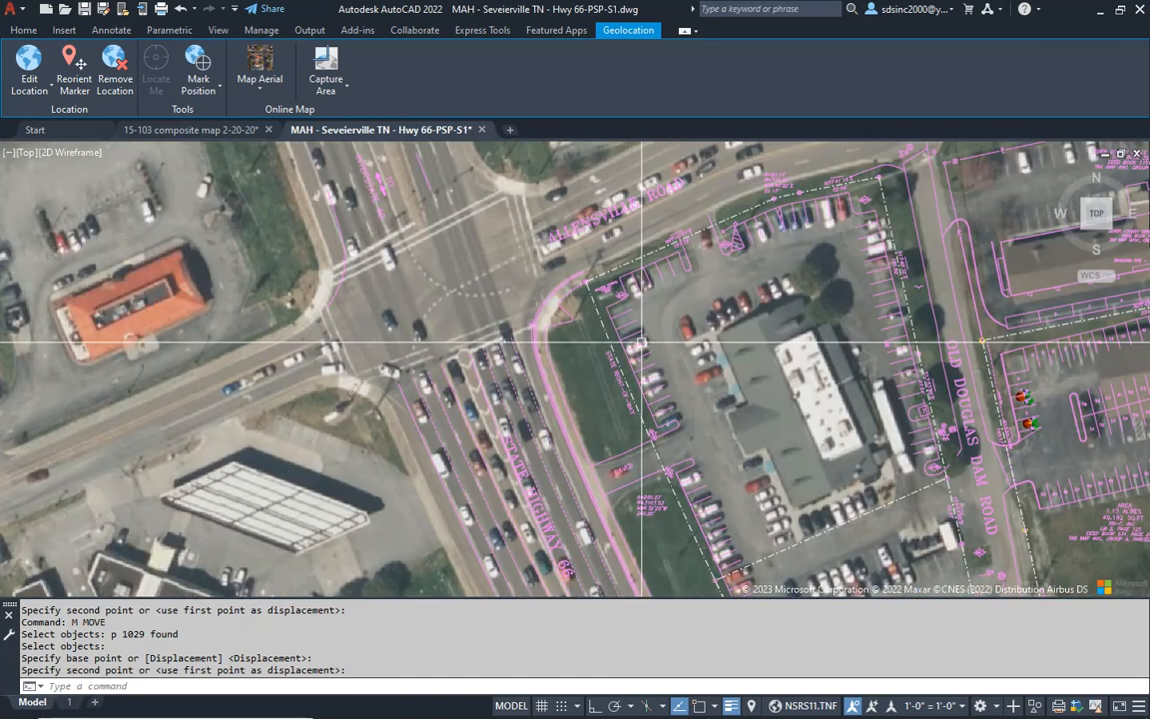
scroll(642, 342, up, 8)
middle_drag(662, 352, 649, 378)
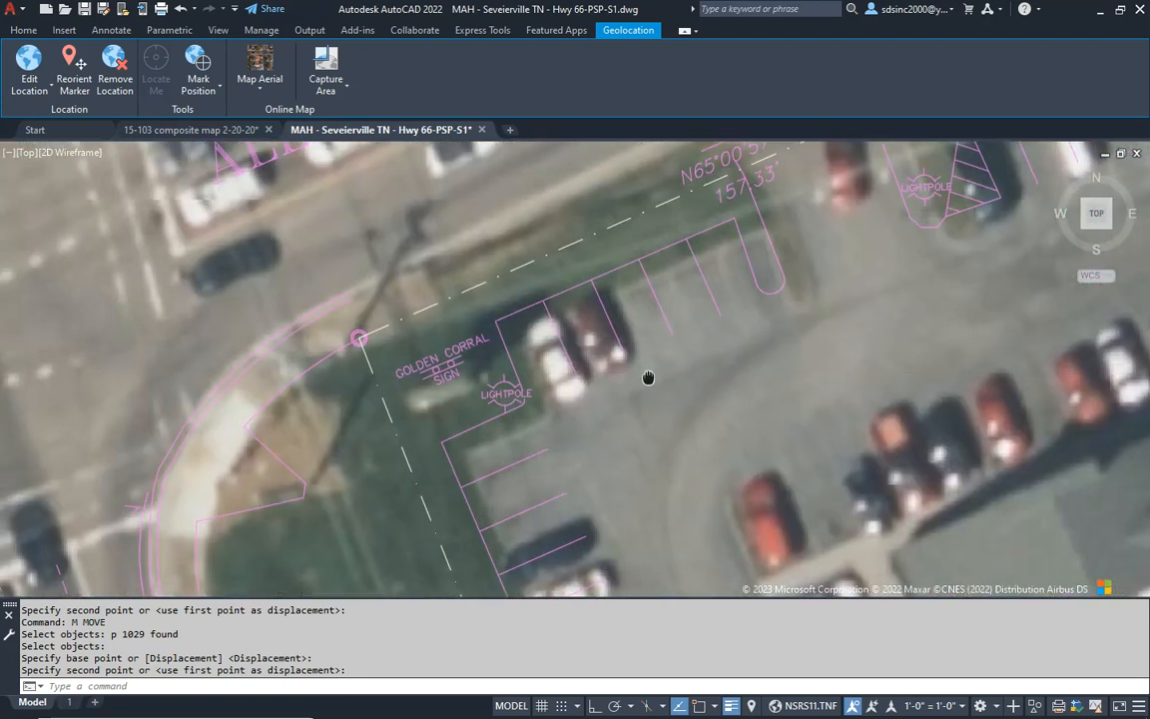
text(m)
key(Return)
text(p)
key(Return)
key(Return)
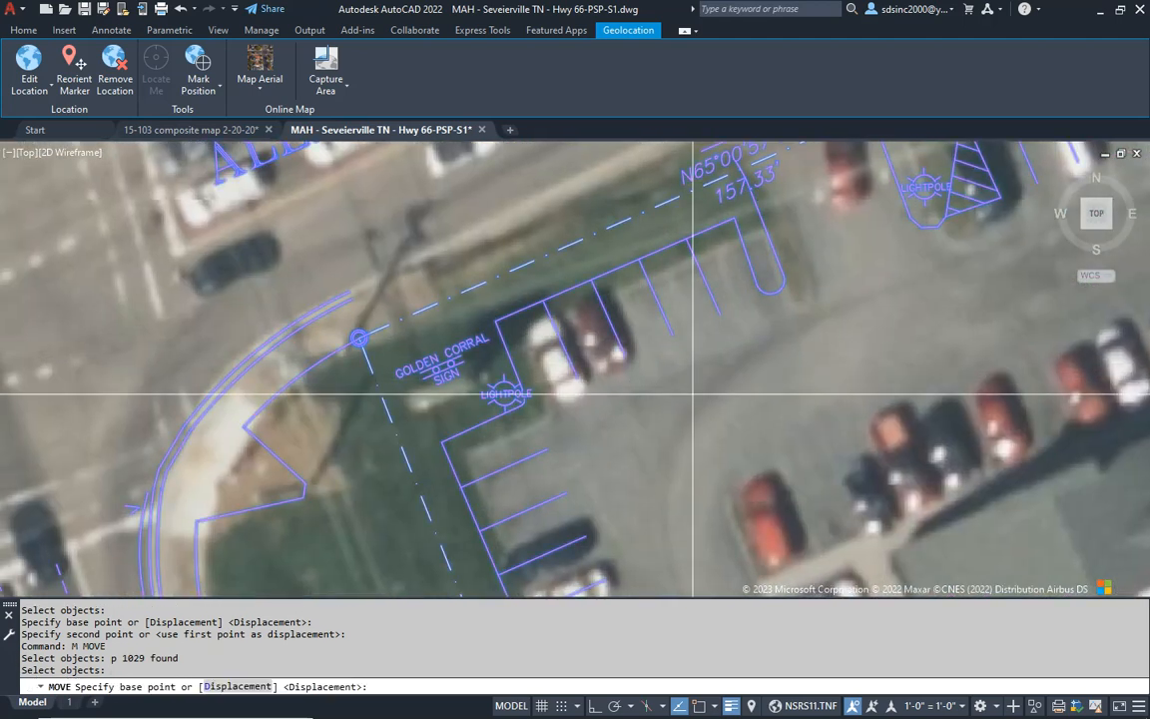
click(693, 395)
click(719, 404)
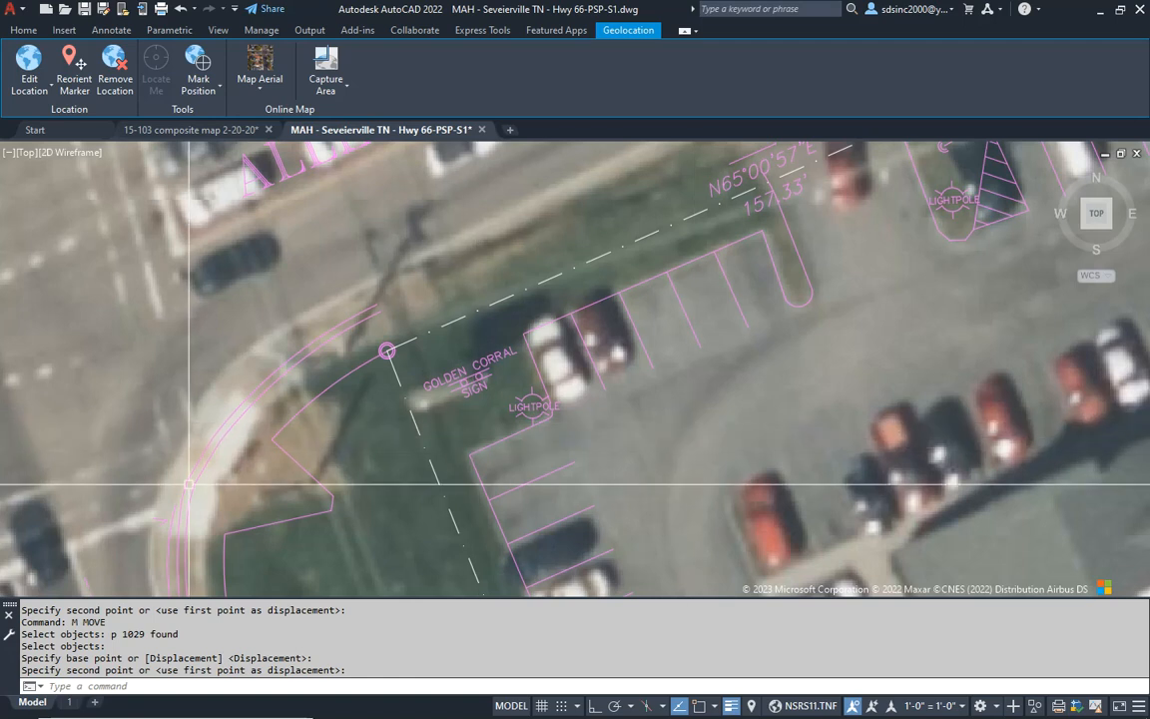
scroll(406, 306, down, 5)
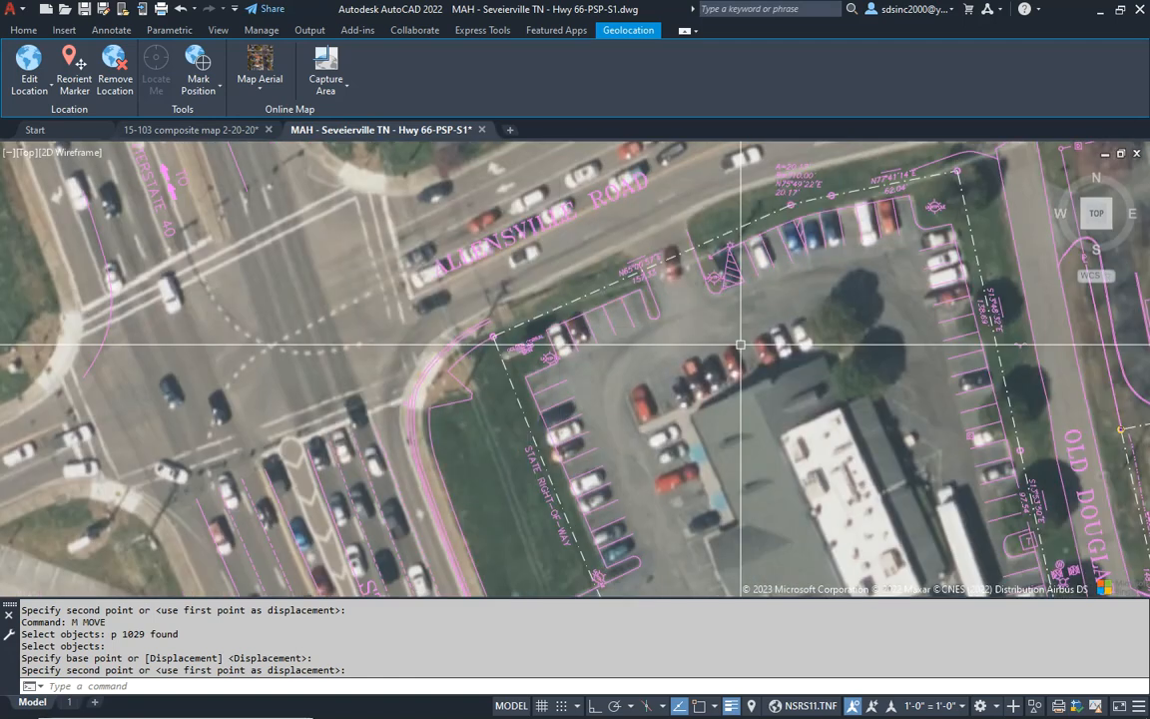
- Examine the survey's fit to the aerial at the northern stalls, southern parking lot and Old Douglas Dam Road
scroll(762, 234, up, 4)
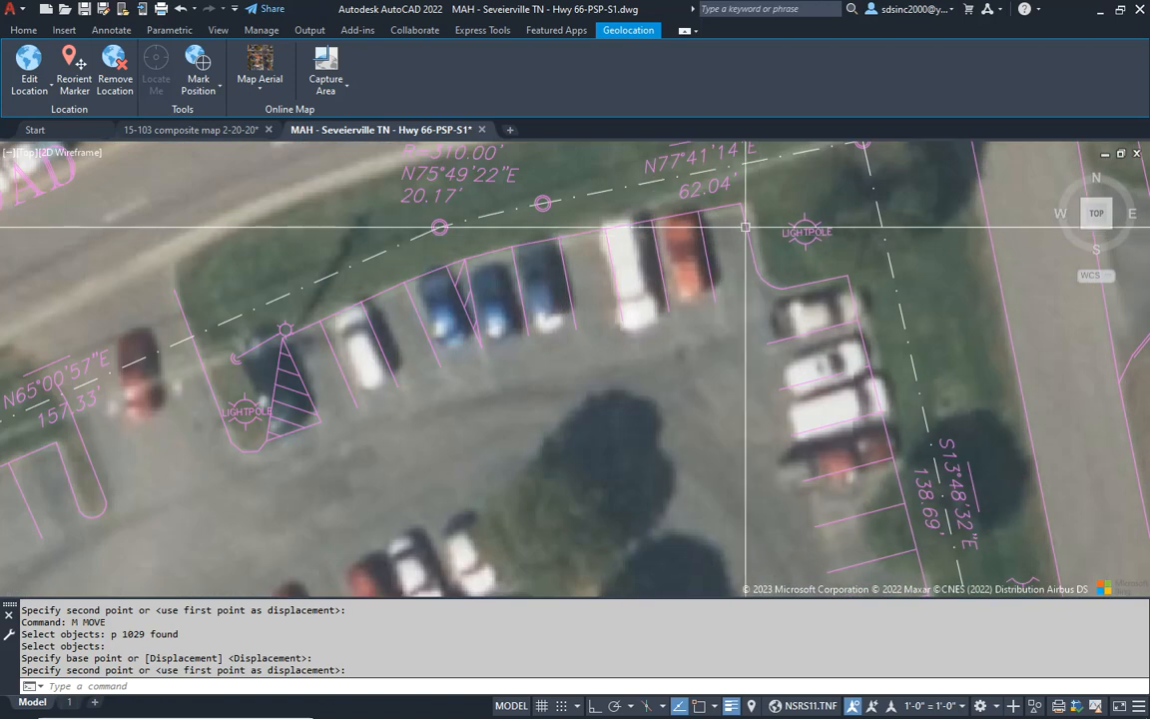
scroll(831, 457, down, 3)
middle_drag(811, 451, 700, 298)
middle_drag(626, 521, 611, 364)
scroll(637, 414, up, 4)
scroll(633, 409, down, 5)
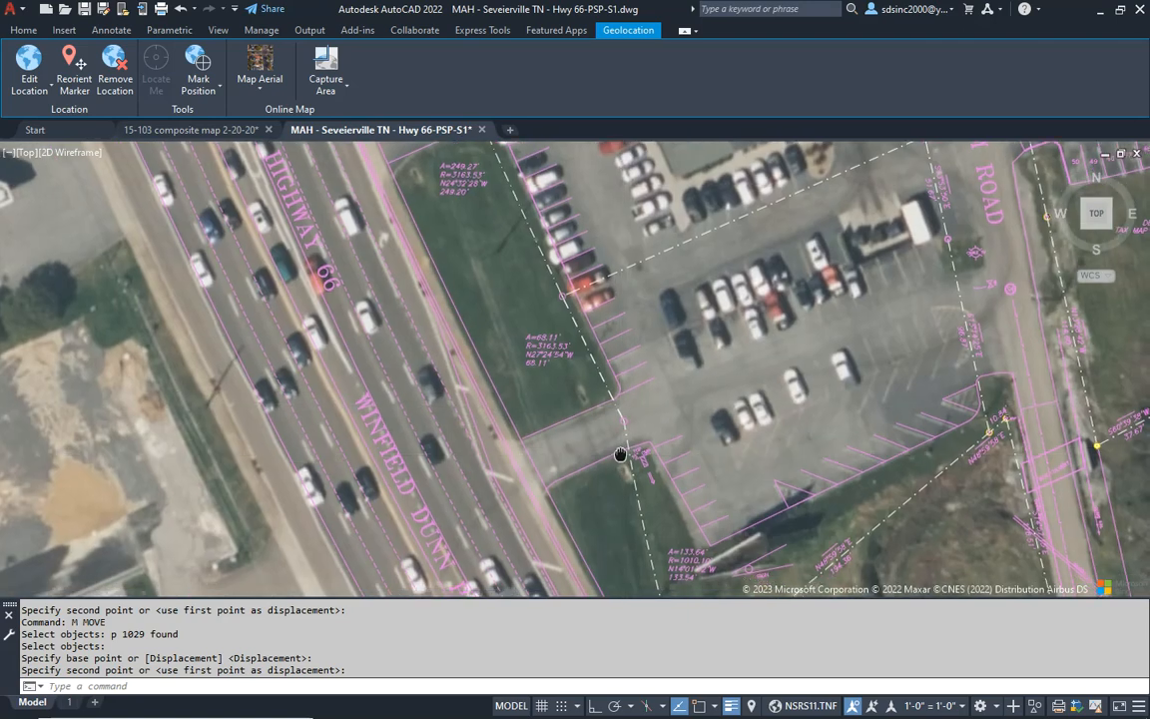
middle_drag(621, 457, 605, 390)
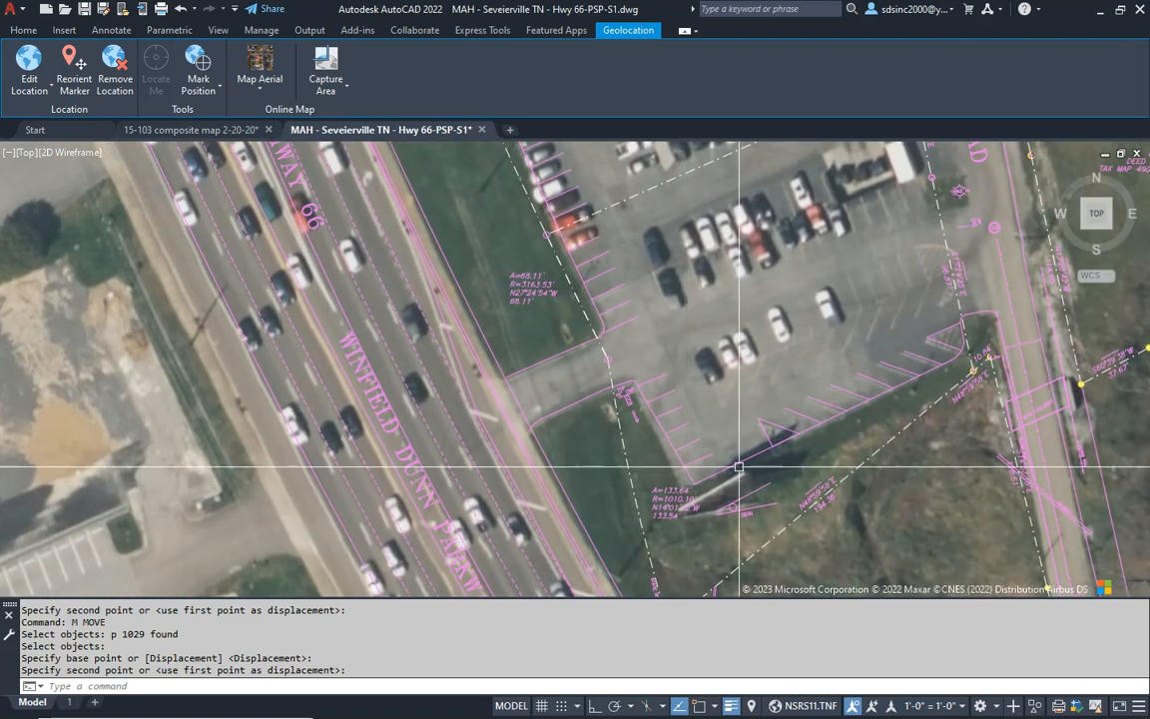
middle_drag(1003, 399, 854, 404)
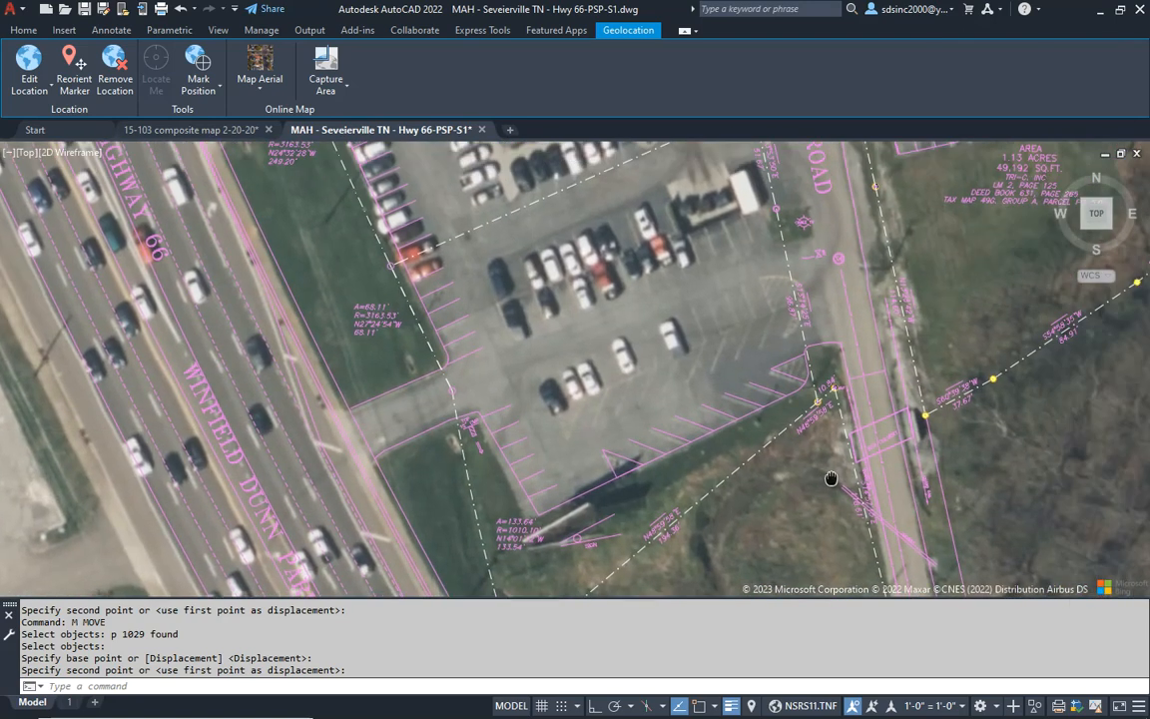
scroll(822, 380, up, 6)
scroll(827, 387, down, 4)
middle_drag(671, 357, 663, 463)
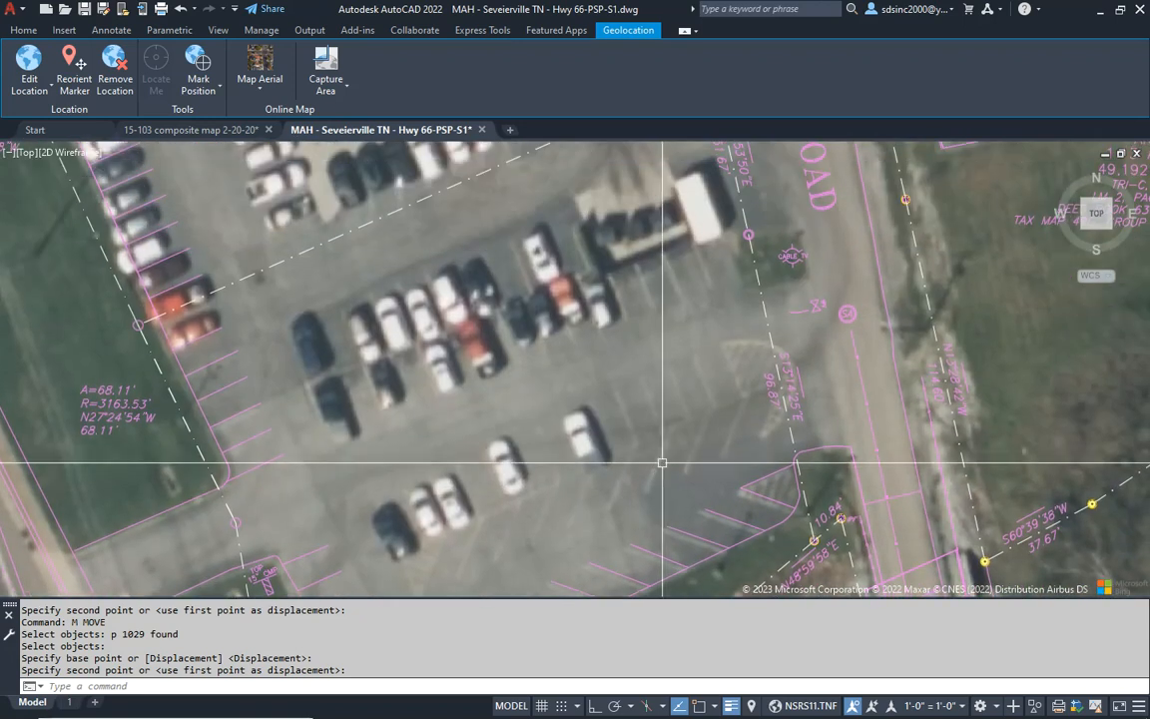
- Nudge the whole survey slightly west to fit the aerial's southern parking lot and Old Douglas Dam Road
click(660, 455)
text(m)
key(Return)
text(p)
key(Return)
key(Return)
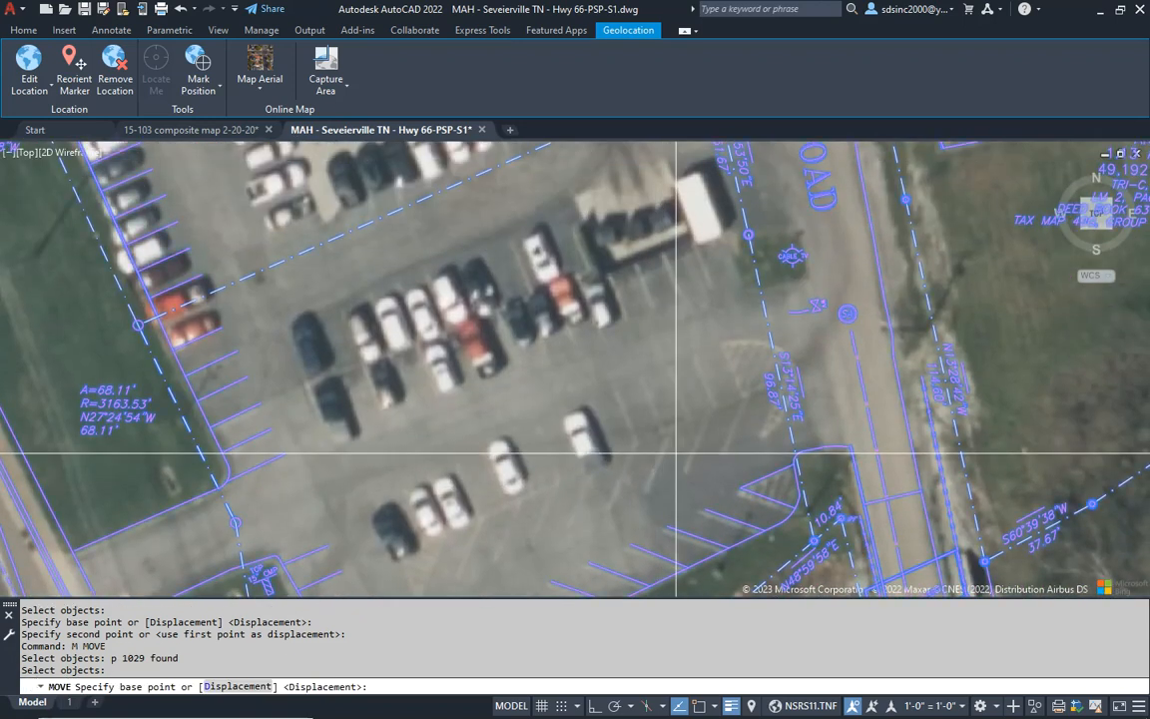
click(676, 452)
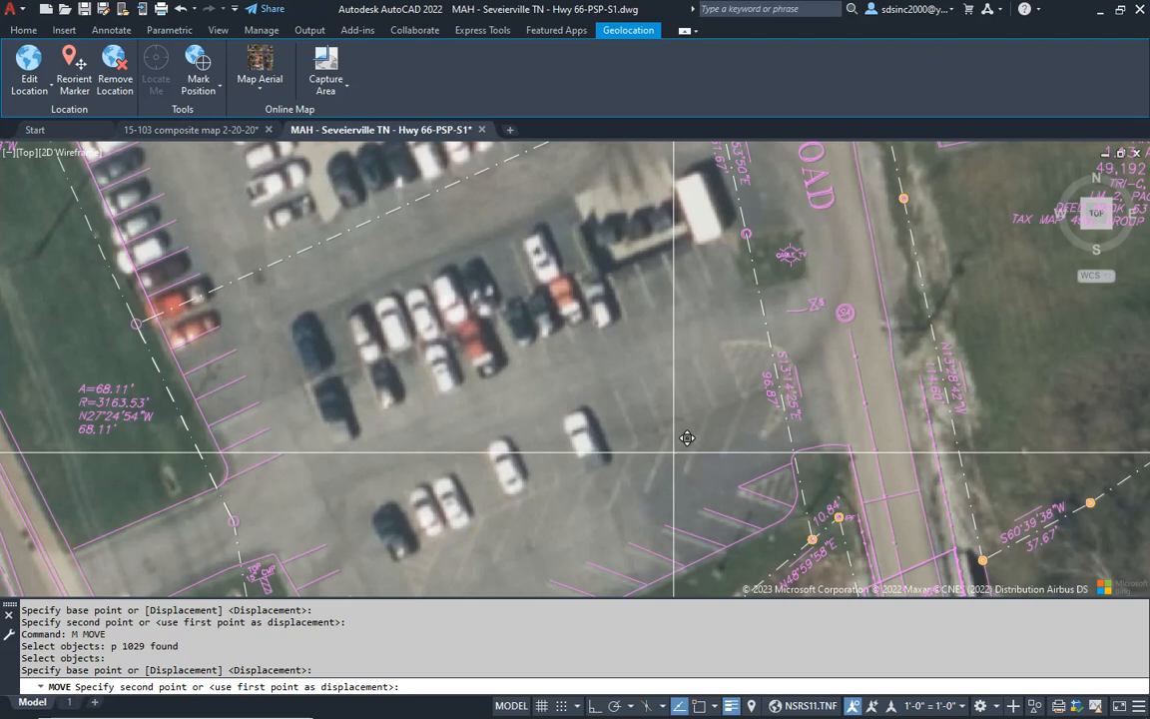
click(673, 452)
- Examine the survey linework against the aerial at the southern driveway, the northwest intersection corner, the highway frontage and the overall site
middle_drag(607, 400, 791, 240)
middle_drag(647, 405, 741, 346)
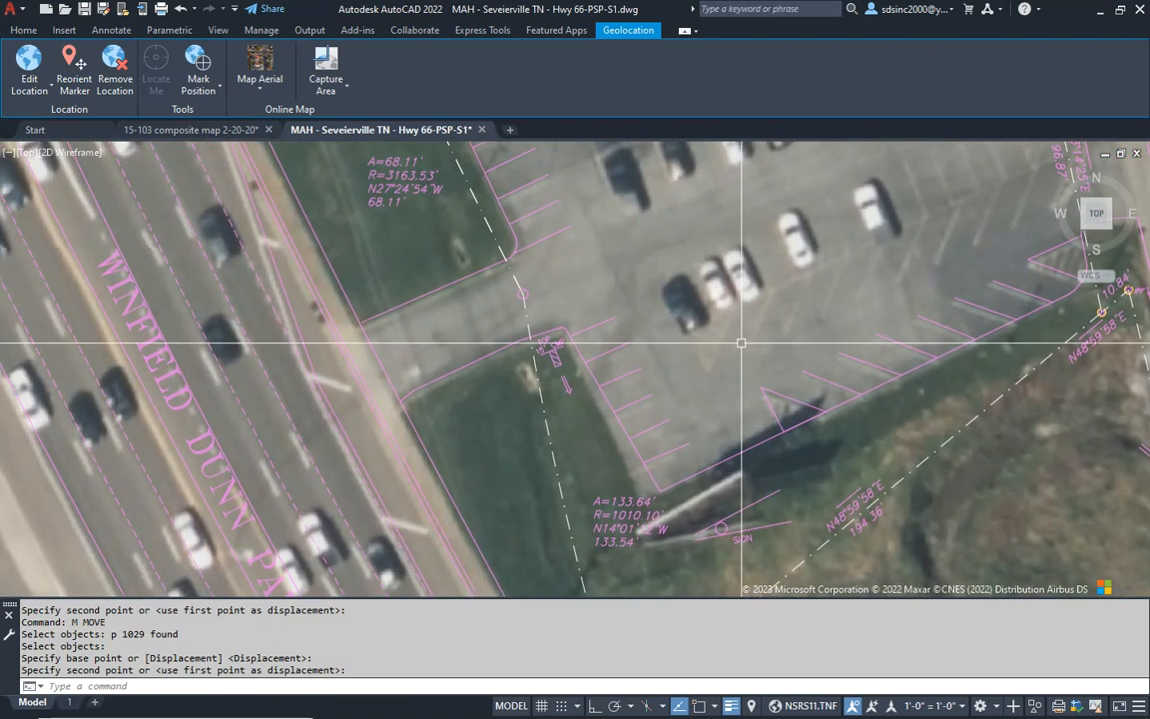
scroll(466, 454, down, 5)
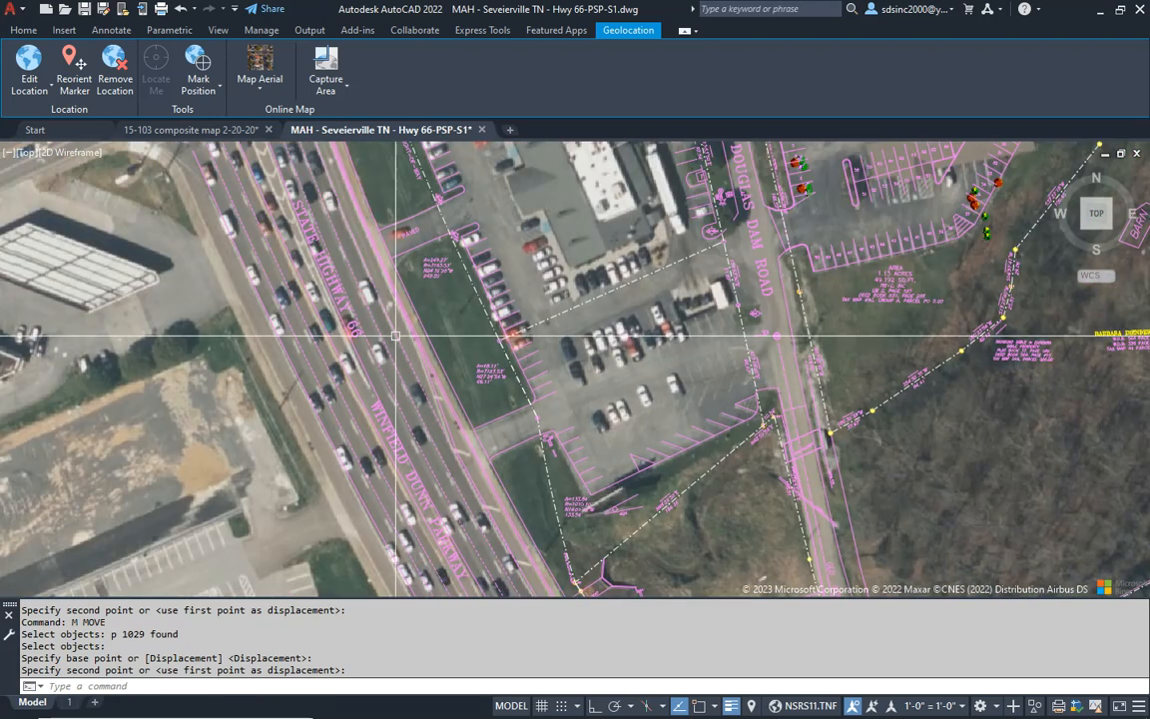
scroll(442, 354, up, 5)
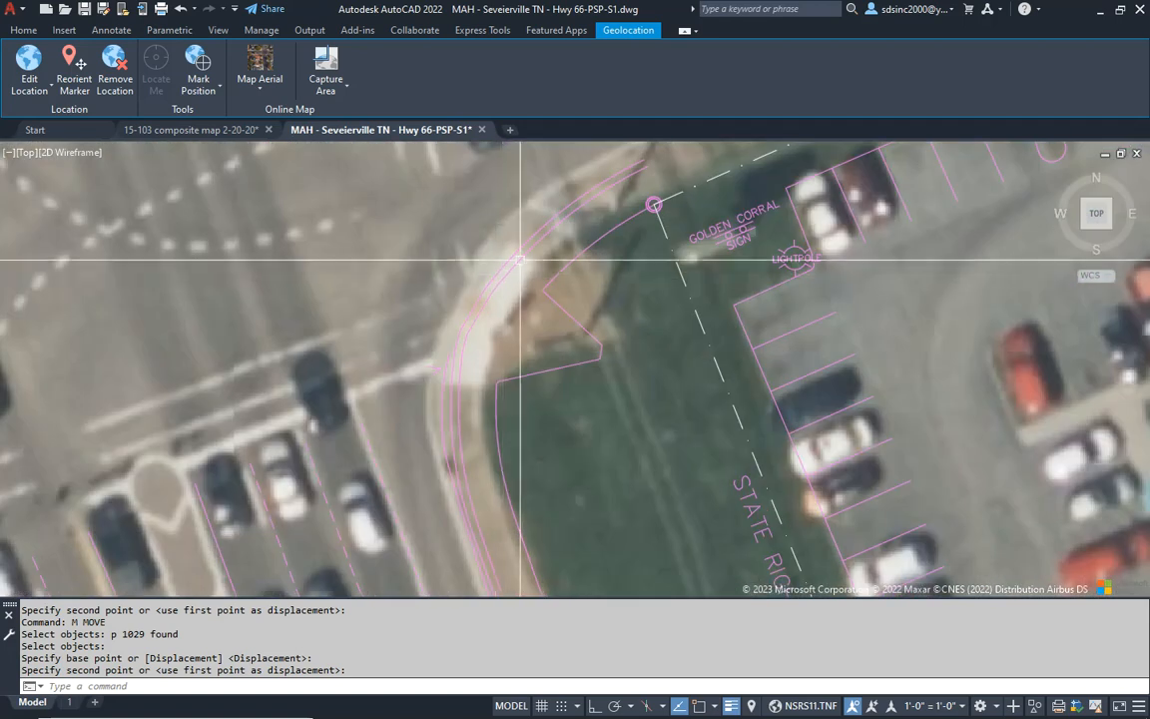
scroll(512, 286, down, 3)
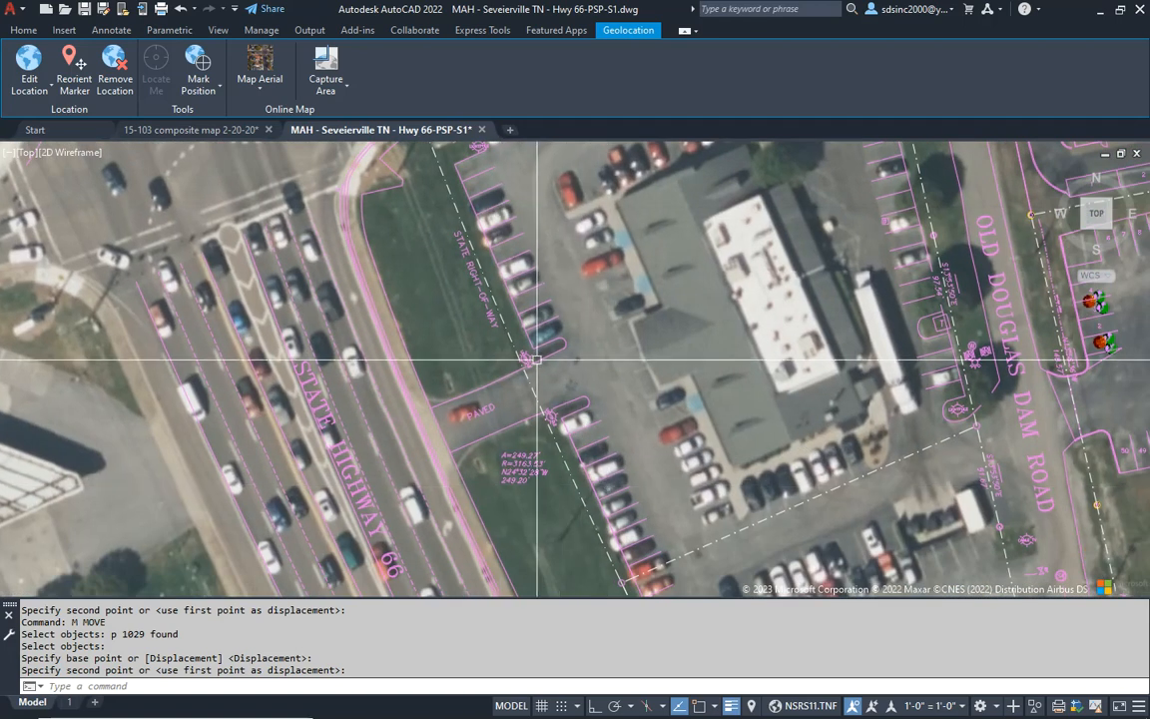
middle_drag(491, 204, 426, 333)
middle_drag(696, 300, 590, 308)
scroll(590, 309, down, 2)
middle_drag(584, 486, 552, 375)
scroll(539, 404, down, 4)
scroll(557, 450, up, 2)
middle_drag(557, 449, 551, 452)
- Save the drawing and open sheet layout 1, checking the scale noted beneath the north arrow
key(ctrl+s)
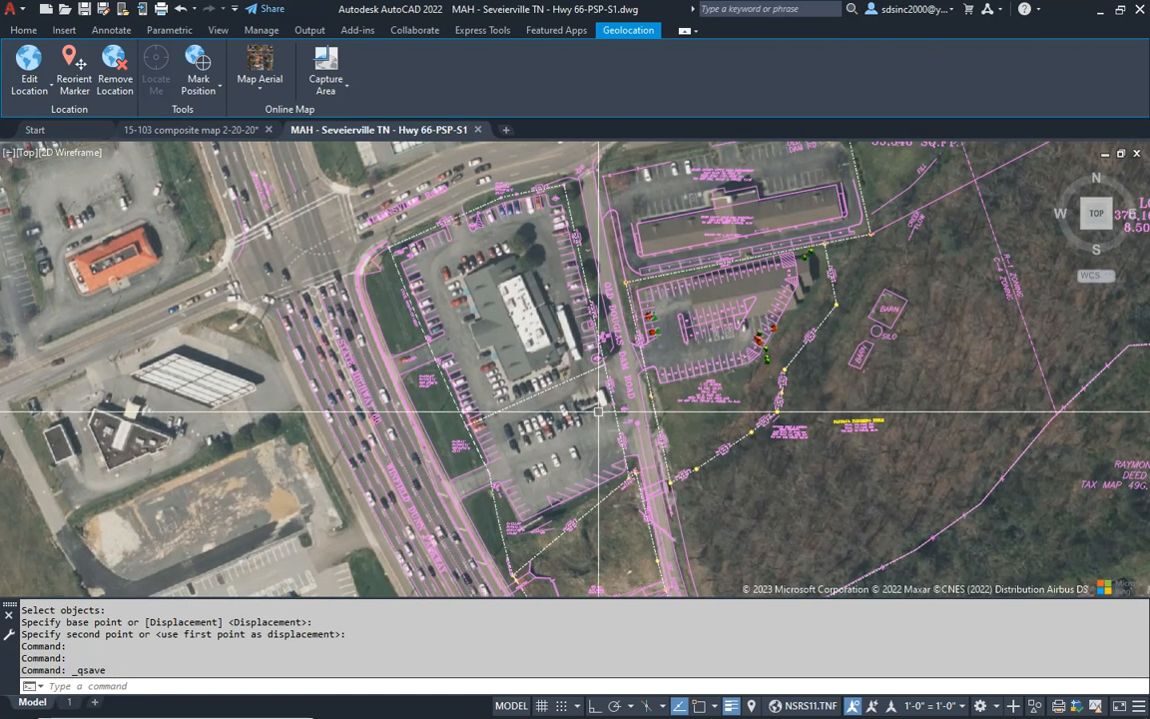
click(69, 703)
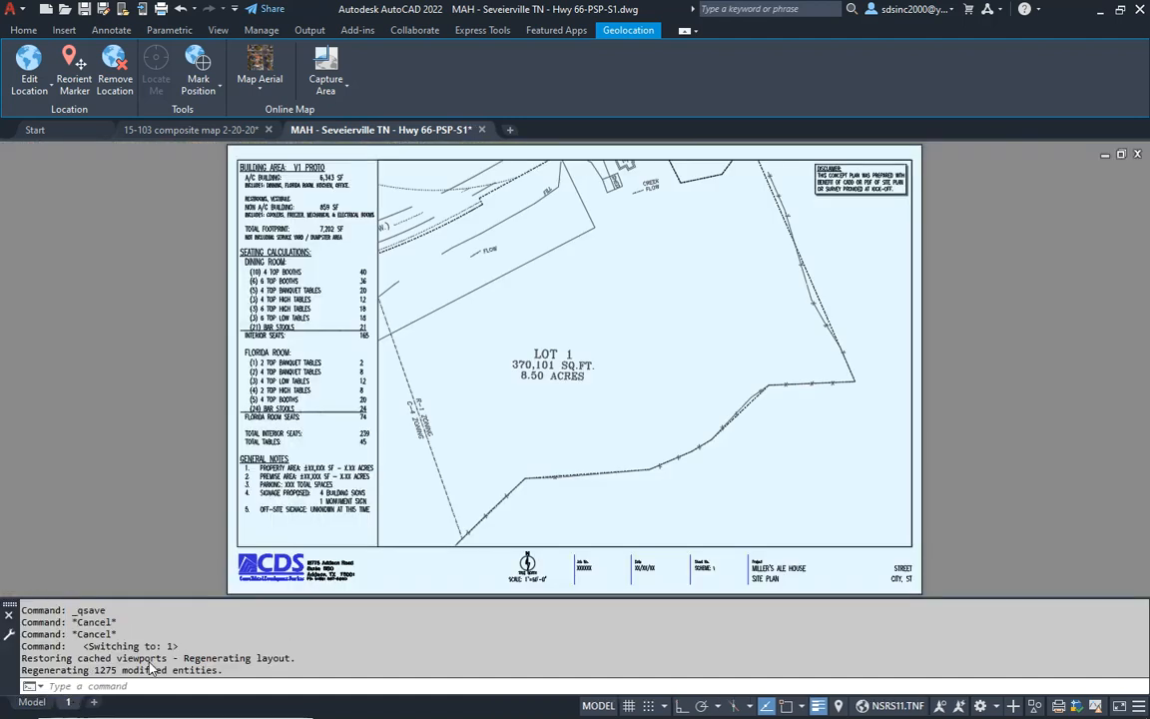
double_click(696, 337)
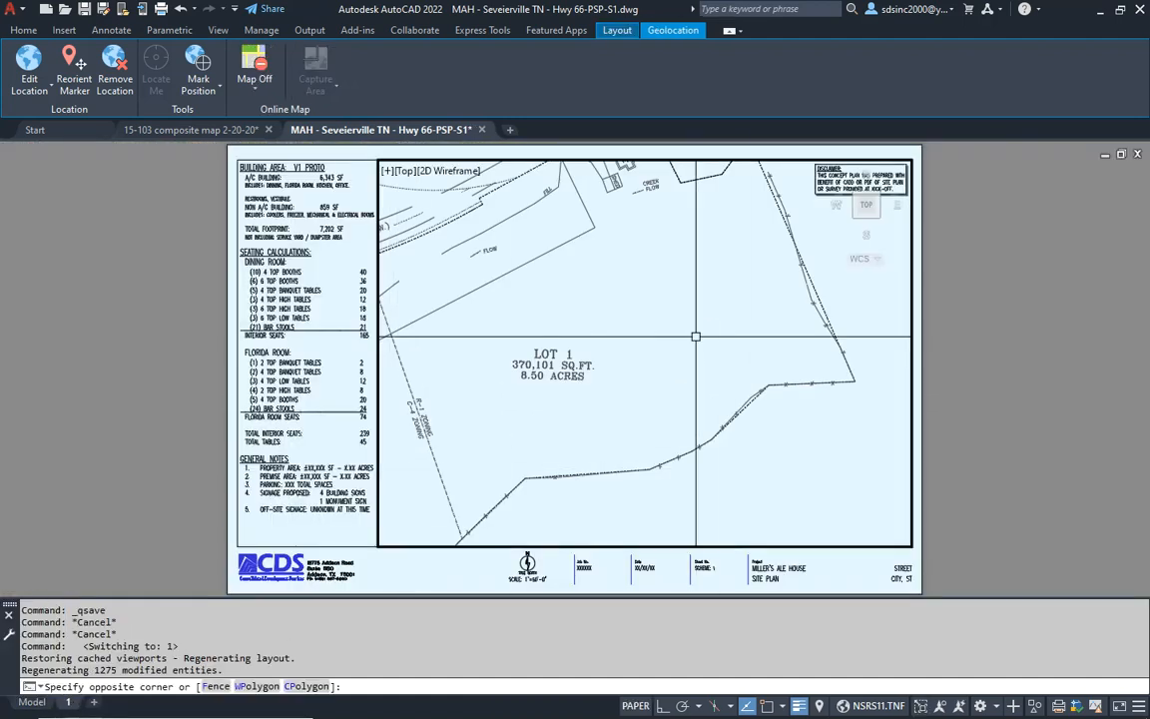
double_click(980, 394)
scroll(537, 586, up, 8)
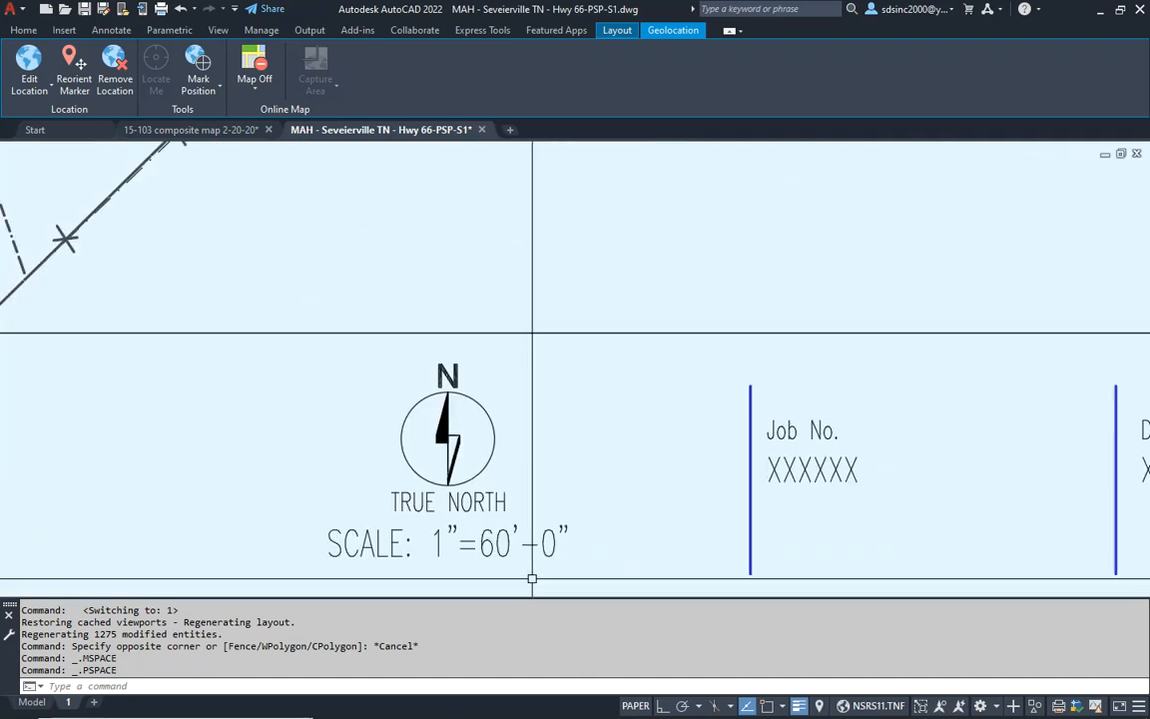
scroll(537, 496, down, 9)
middle_click(803, 433)
middle_click(804, 432)
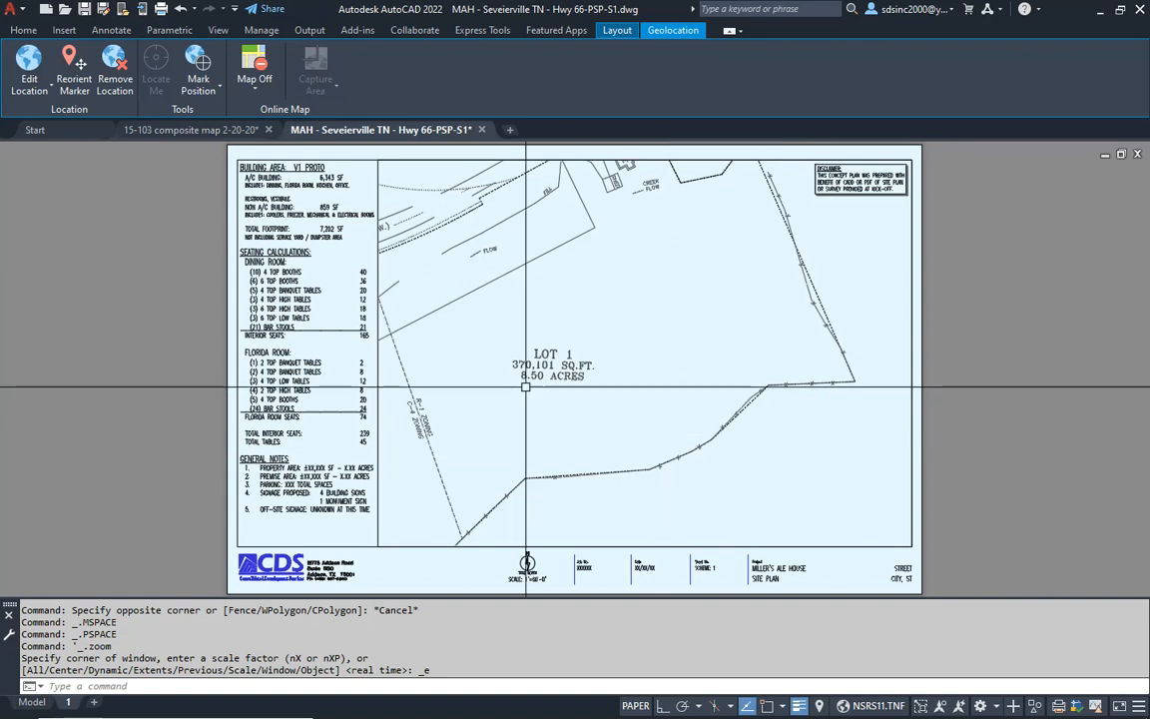
- Reposition the survey inside the sheet's viewport so the parcels between State Highway 66 and Old Douglas Dam Road are framed
double_click(572, 406)
middle_drag(469, 374, 792, 446)
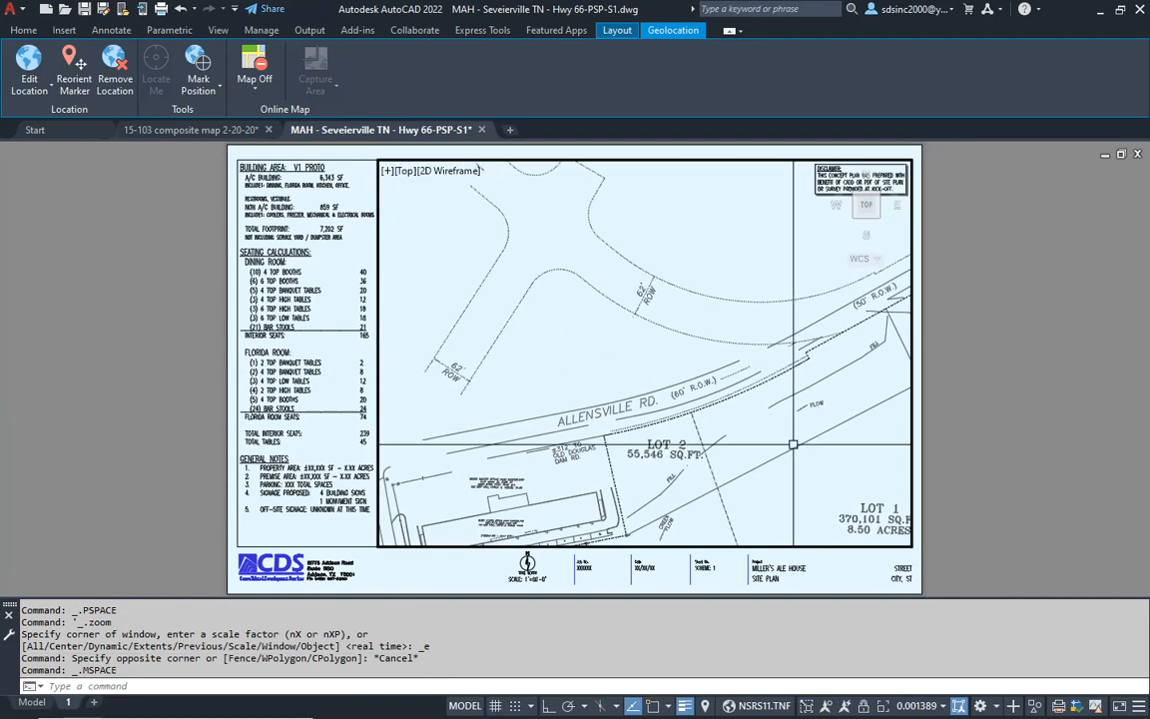
mouse_move(534, 464)
middle_down()
mouse_move(714, 389)
mouse_move(724, 304)
mouse_move(742, 292)
middle_up()
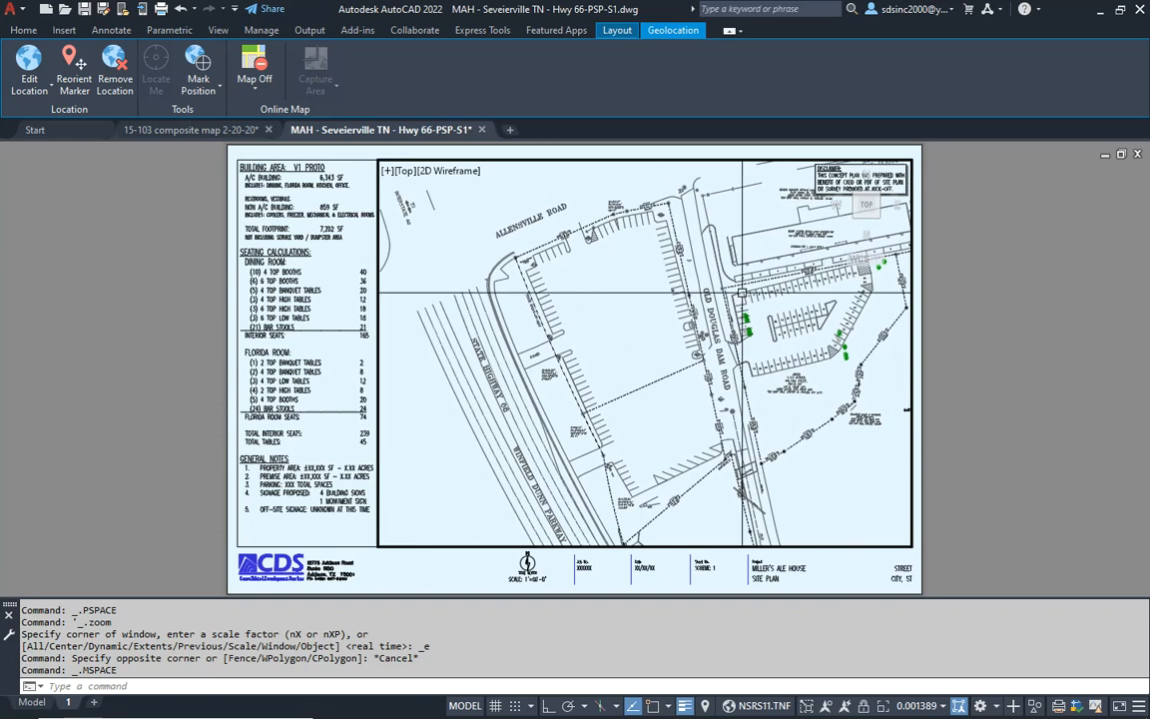
double_click(981, 362)
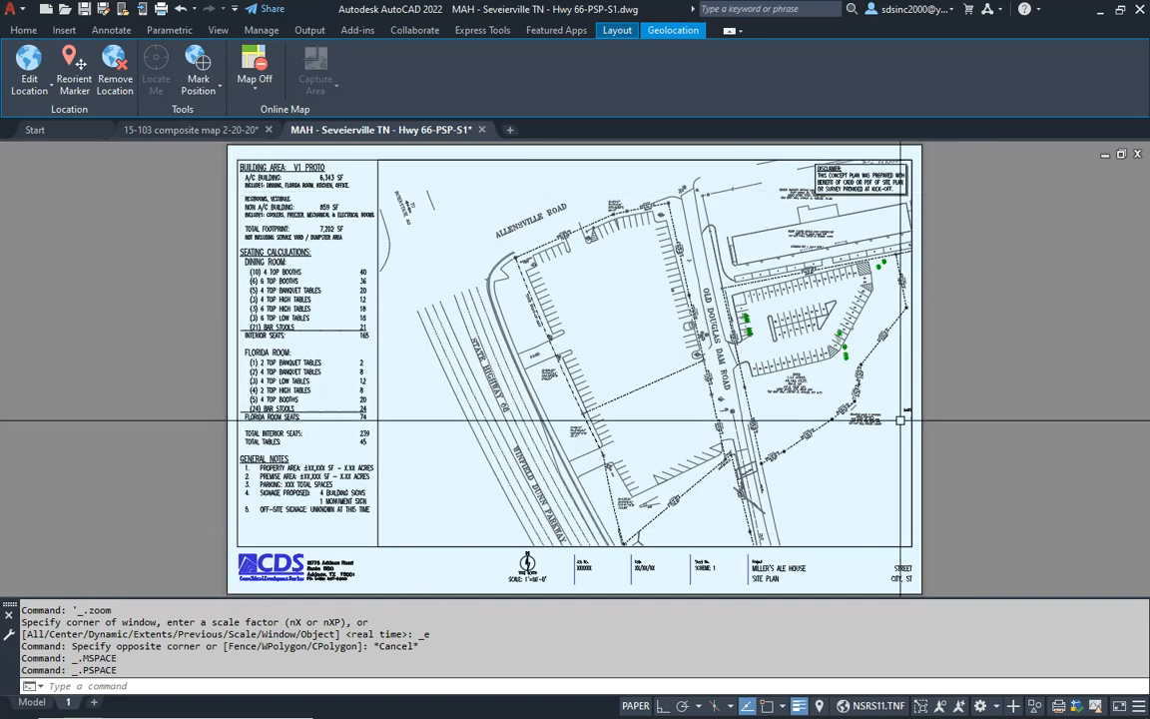
- Measure the sheet diagonally from its lower-left corner to its upper-right corner with object snap on
text(di)
key(Return)
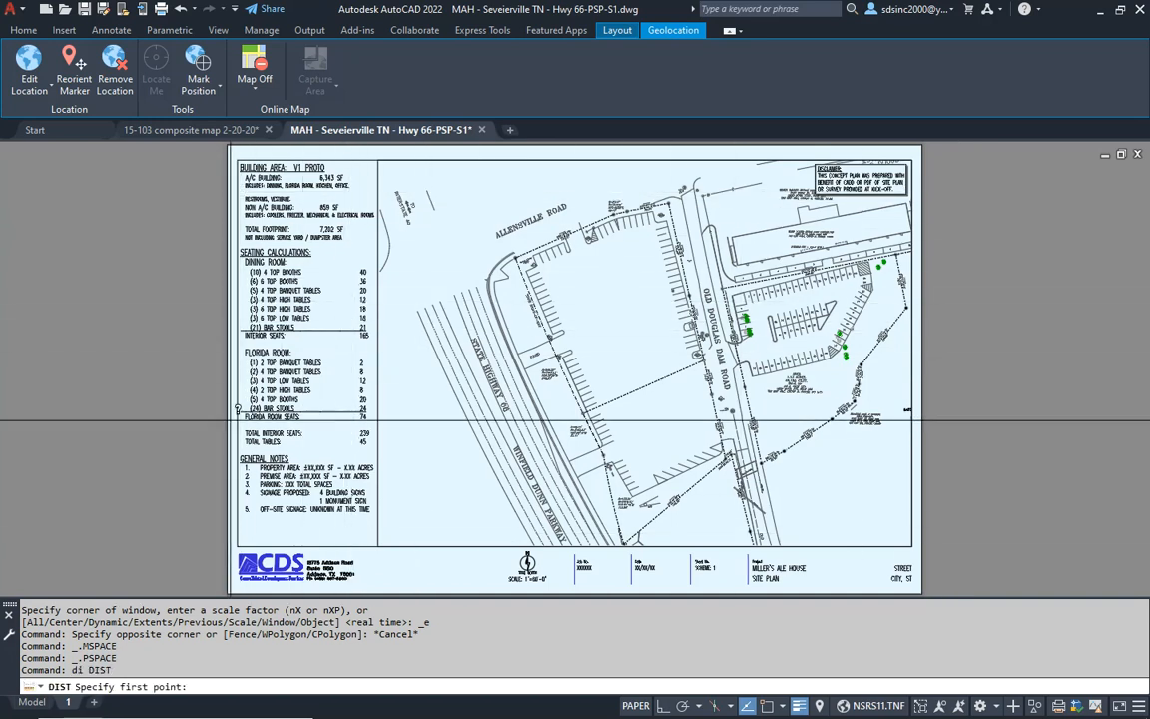
key(F3)
click(228, 591)
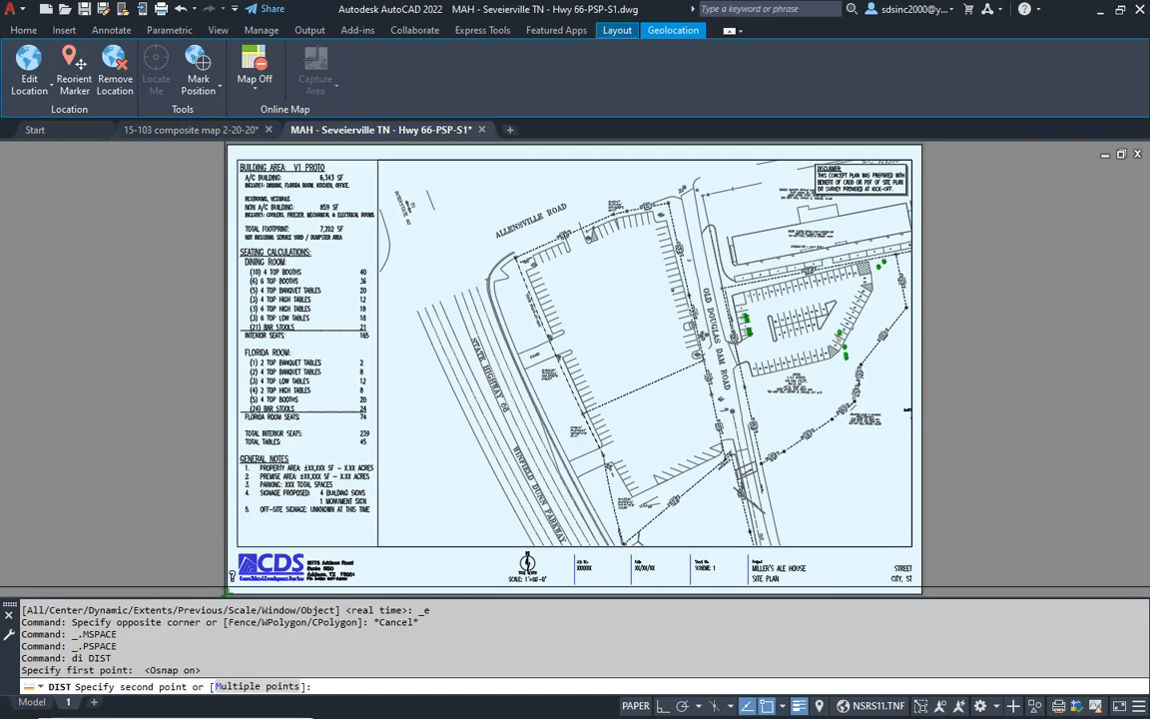
click(933, 150)
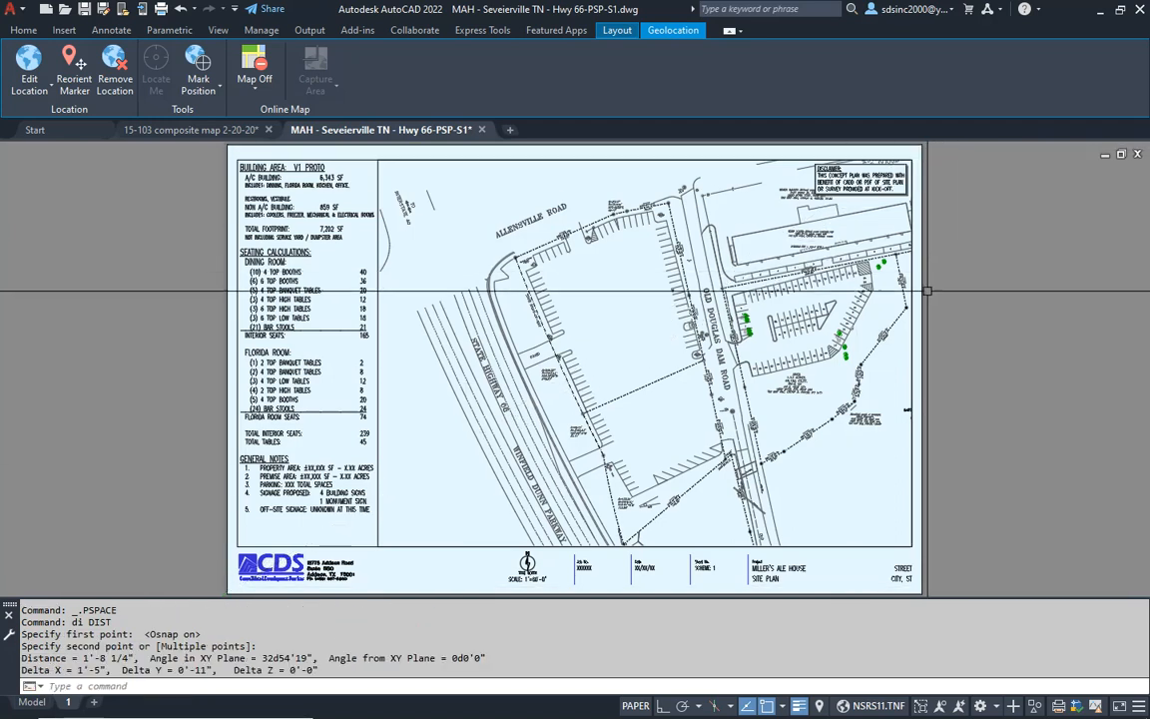
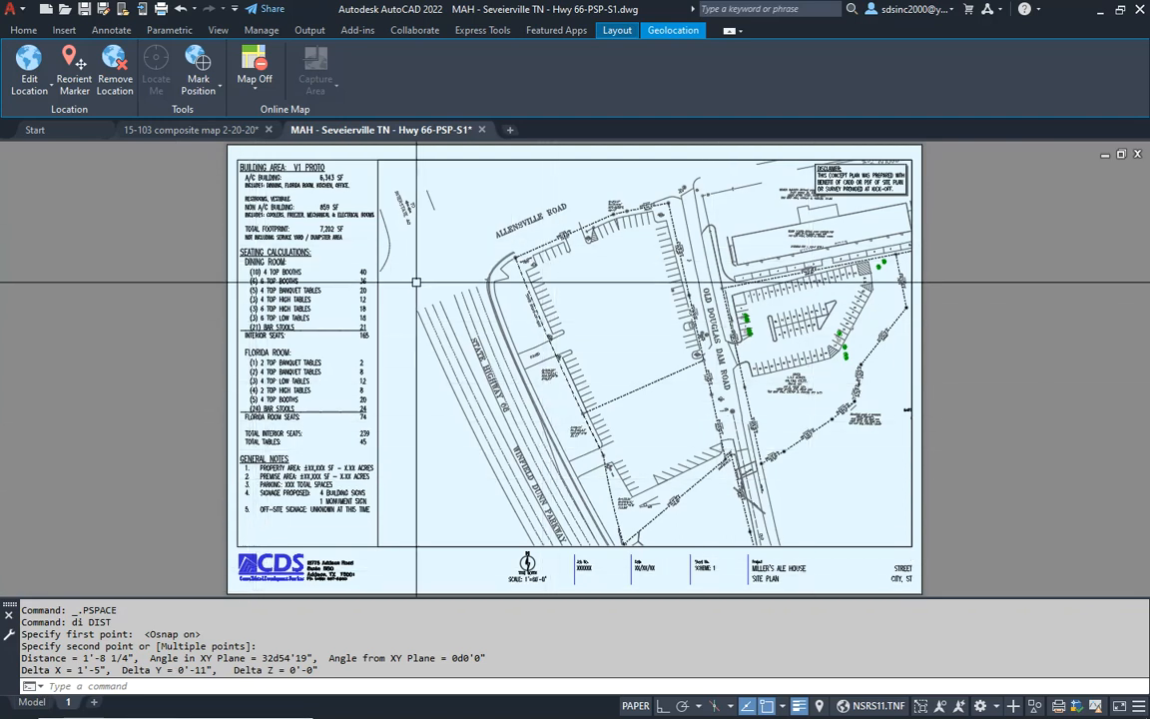
- Activate the viewport on layout 1 and shift the survey view slightly west and north within it
click(390, 158)
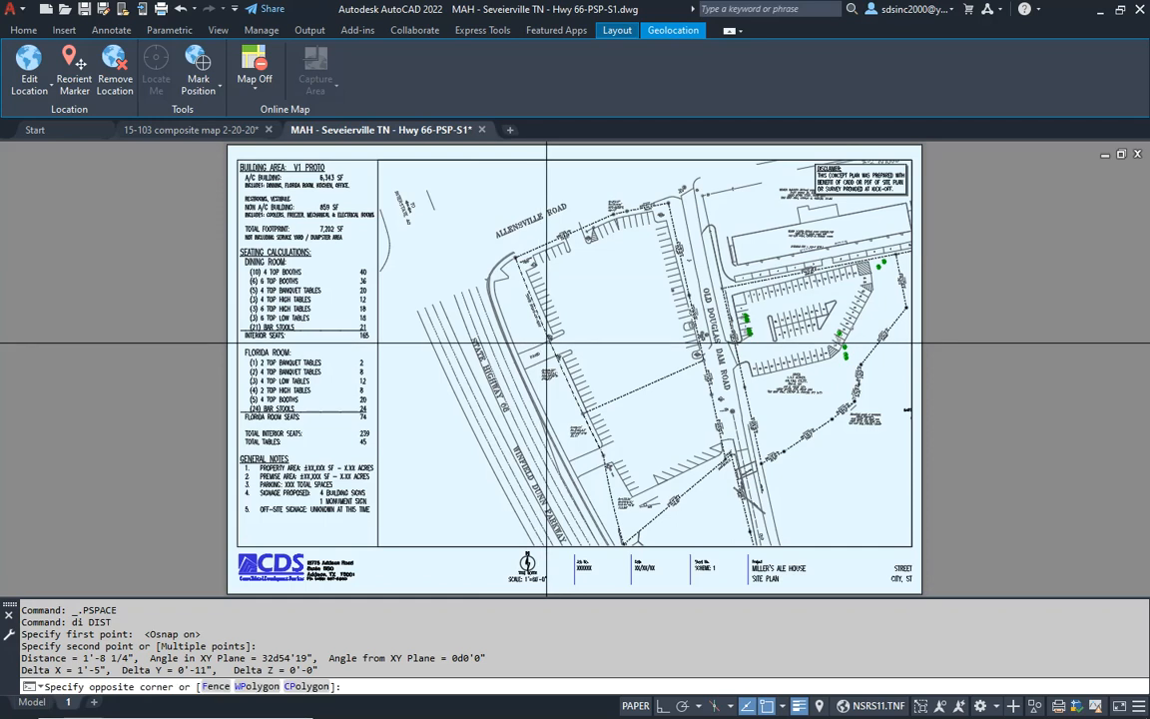
key(Escape)
double_click(602, 387)
middle_drag(604, 384, 588, 380)
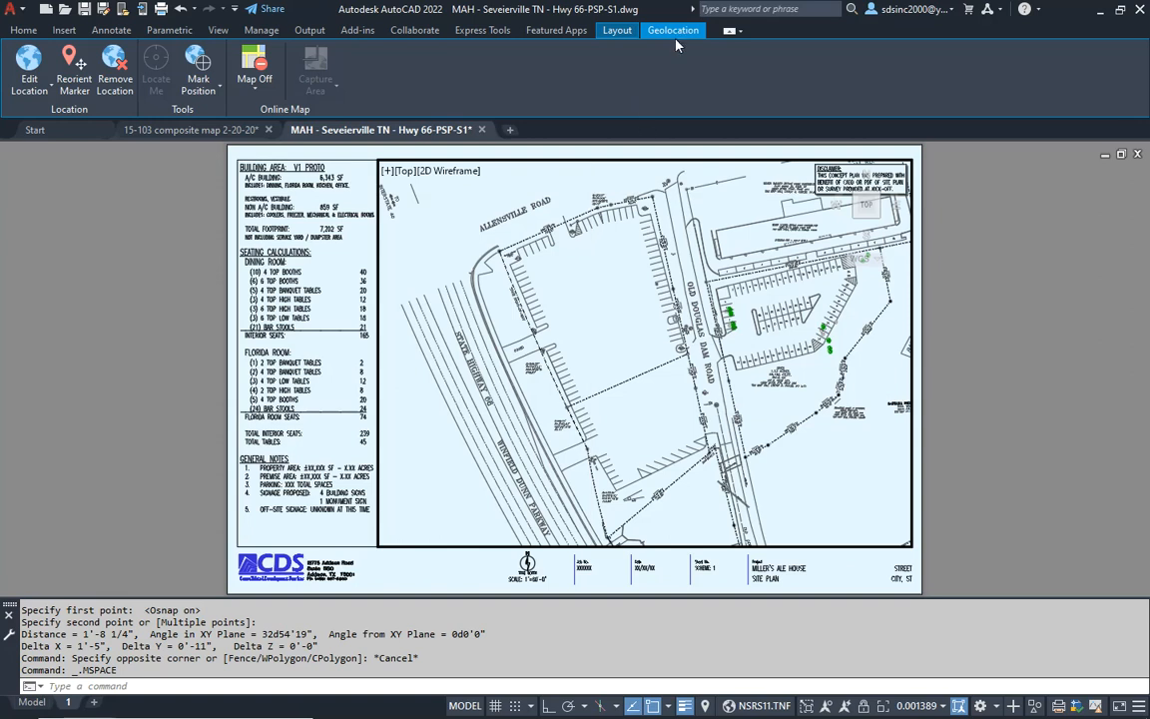
- Turn on the aerial map in layout 1's viewport and capture the whole viewport as a map image
click(253, 94)
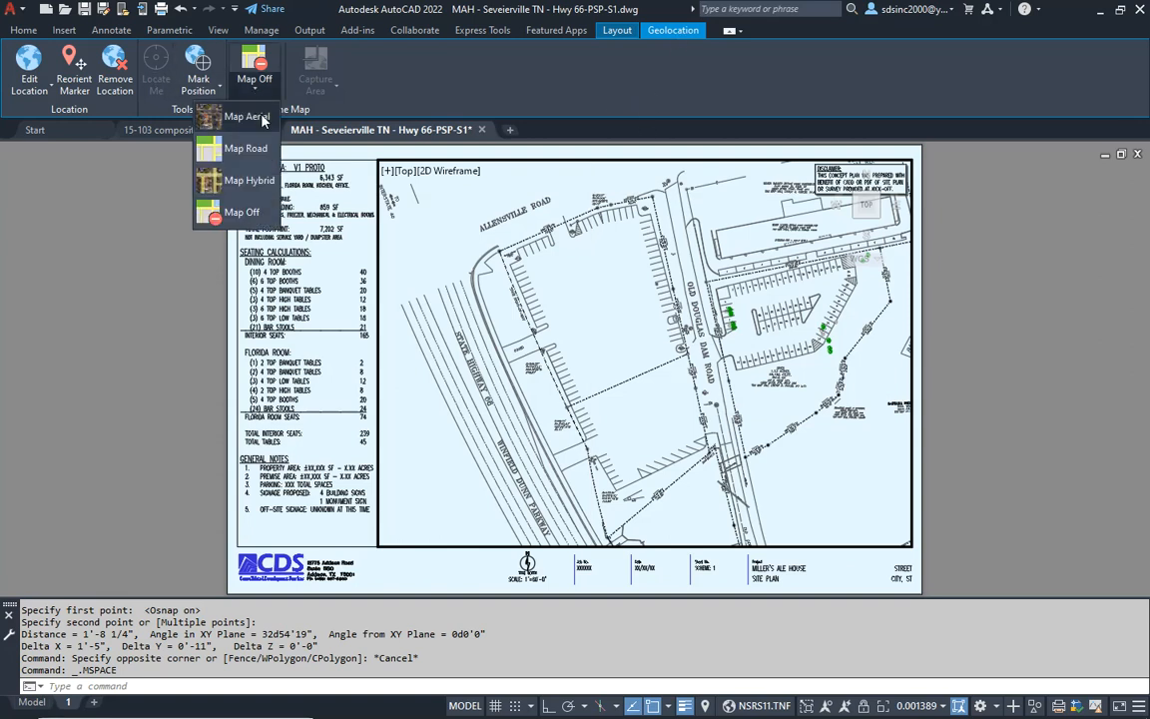
click(247, 116)
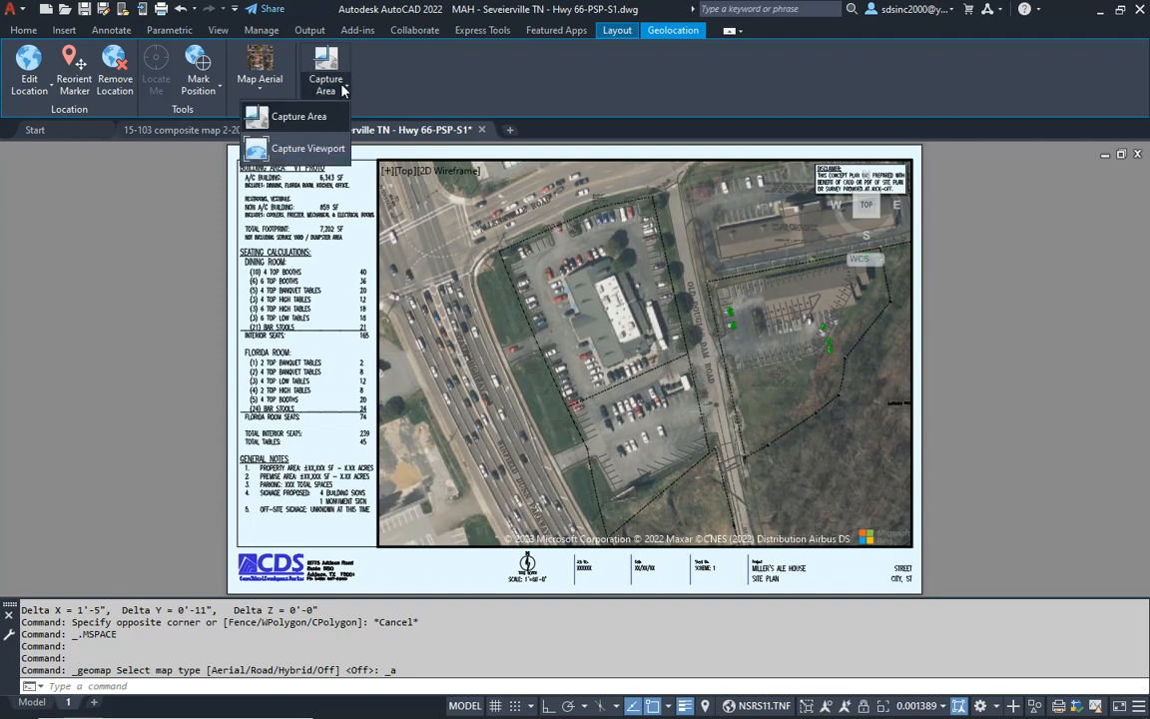
click(309, 149)
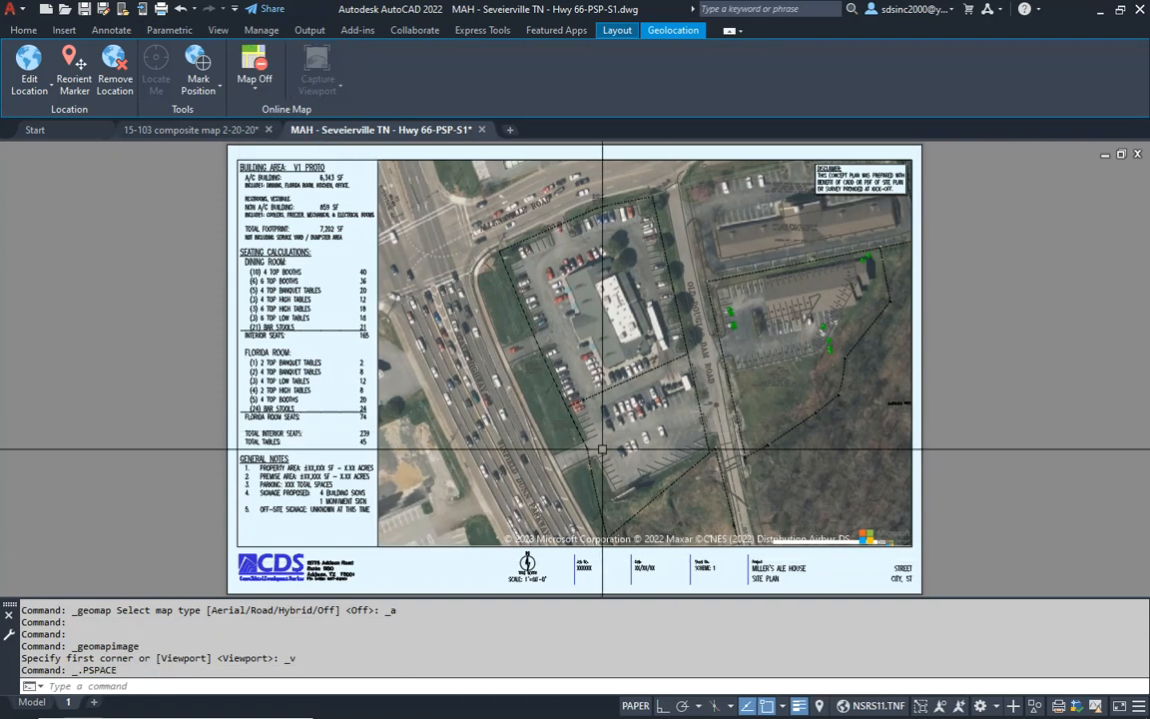
- Create a copy of layout 1 placed at the end and rename the copied layout 1A
right_click(69, 704)
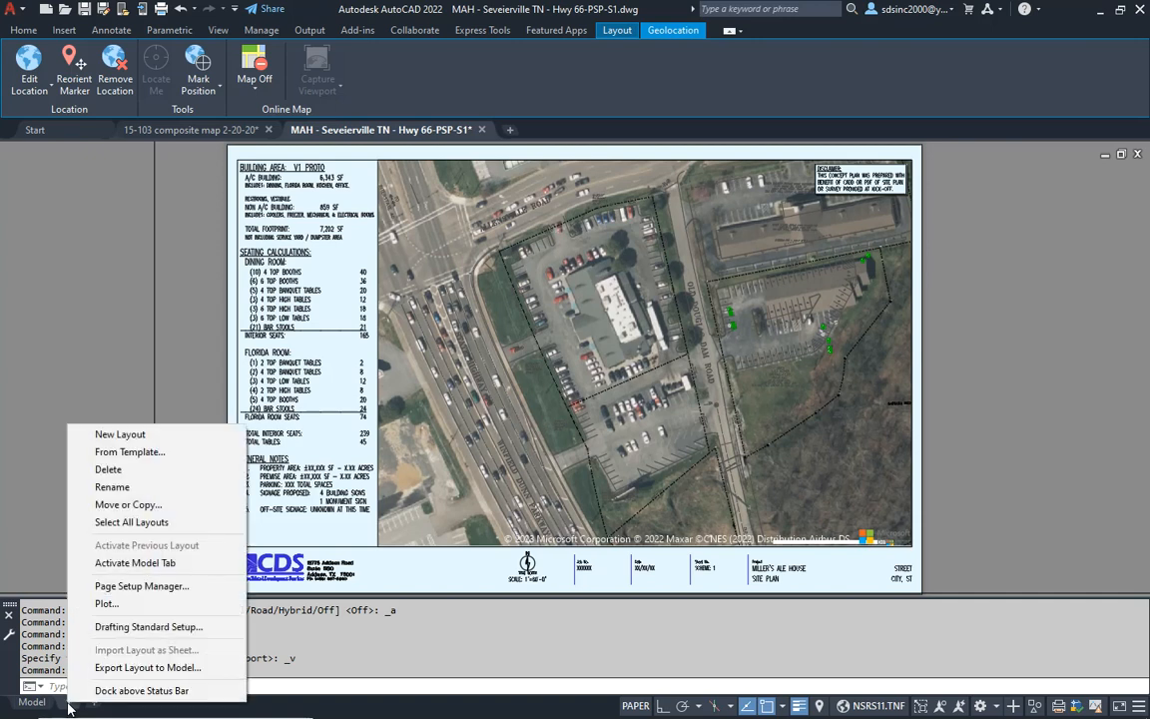
click(130, 505)
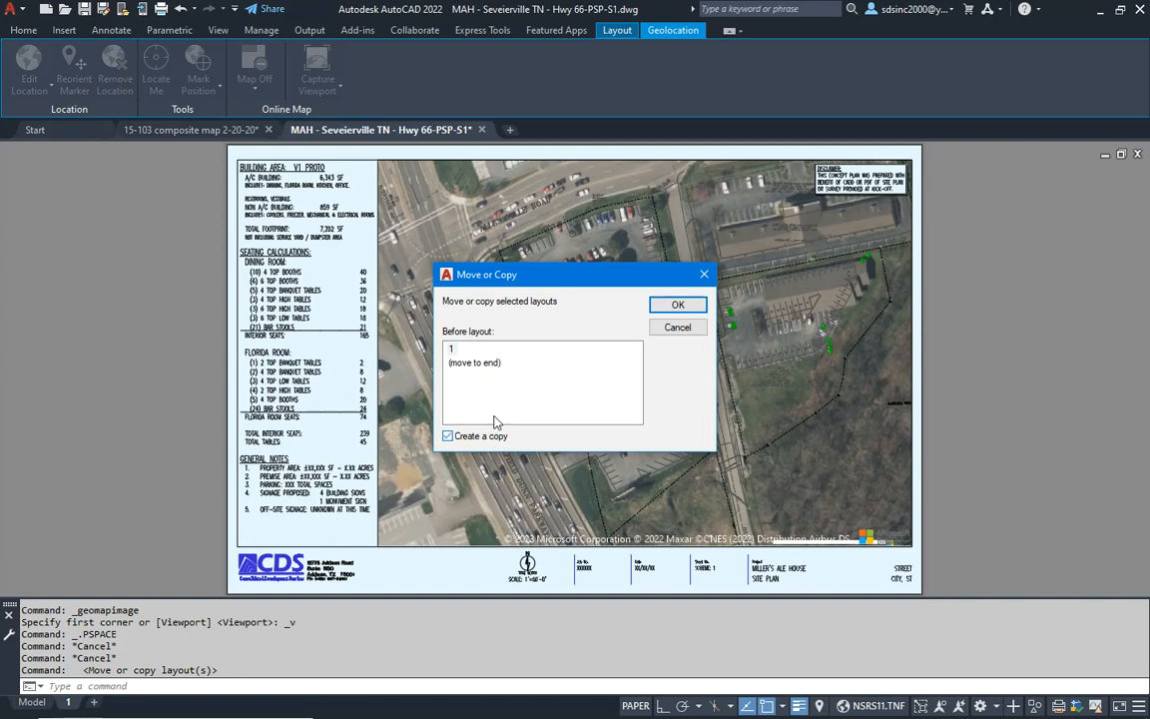
click(678, 305)
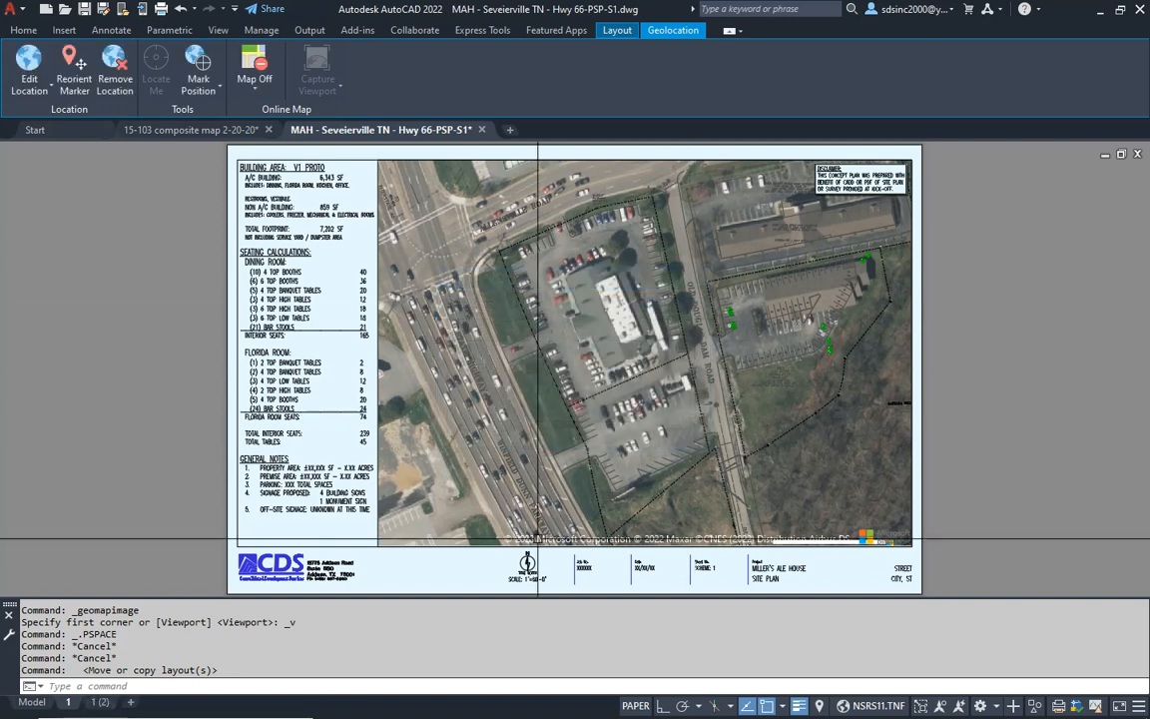
click(101, 704)
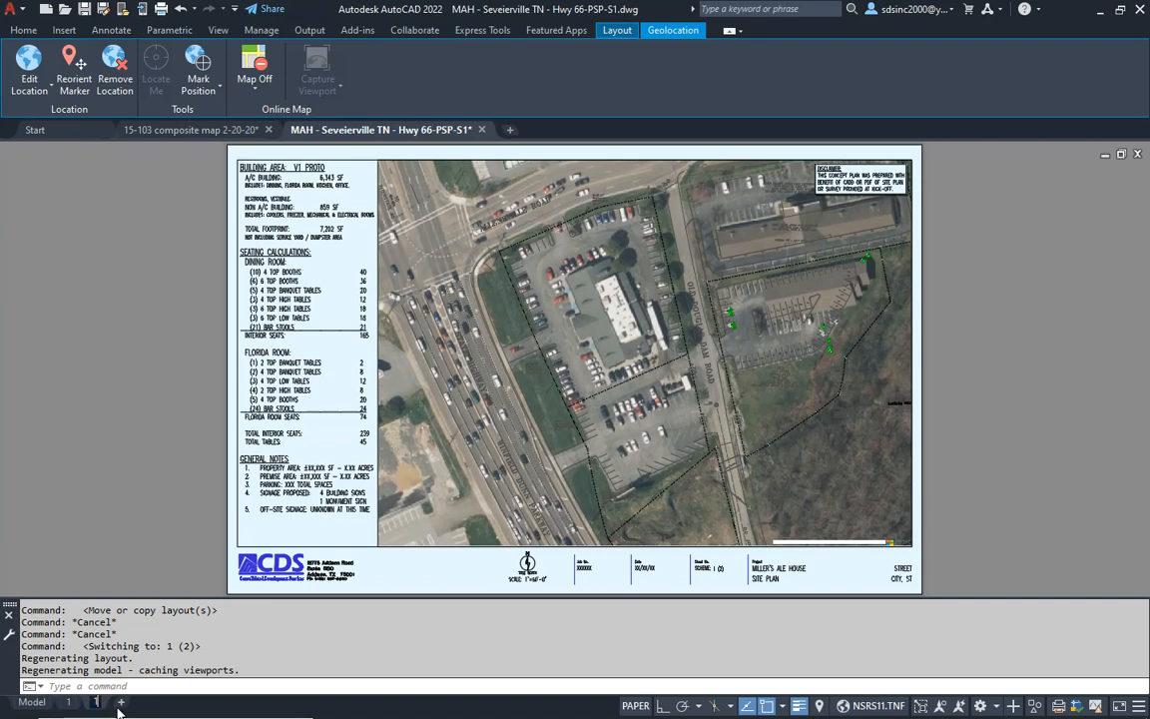
click(166, 459)
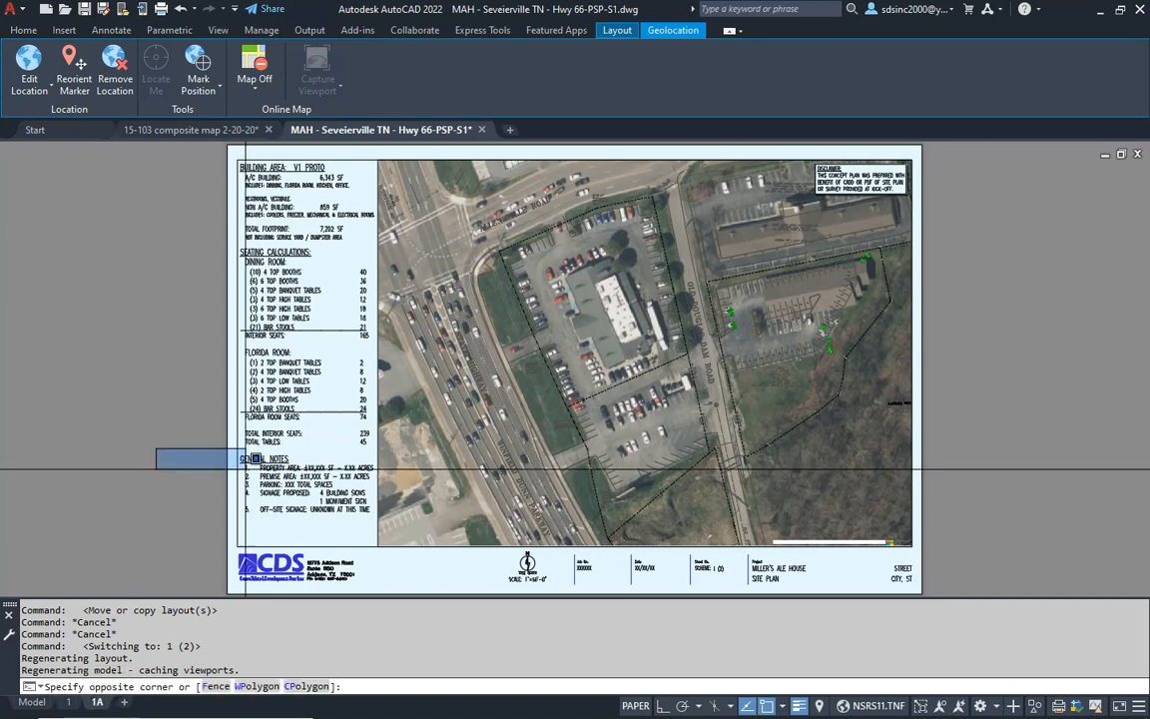
key(Escape)
key(Escape)
- Activate the viewport on layout 1A and set its zoom scale to 1/1440XP
double_click(607, 392)
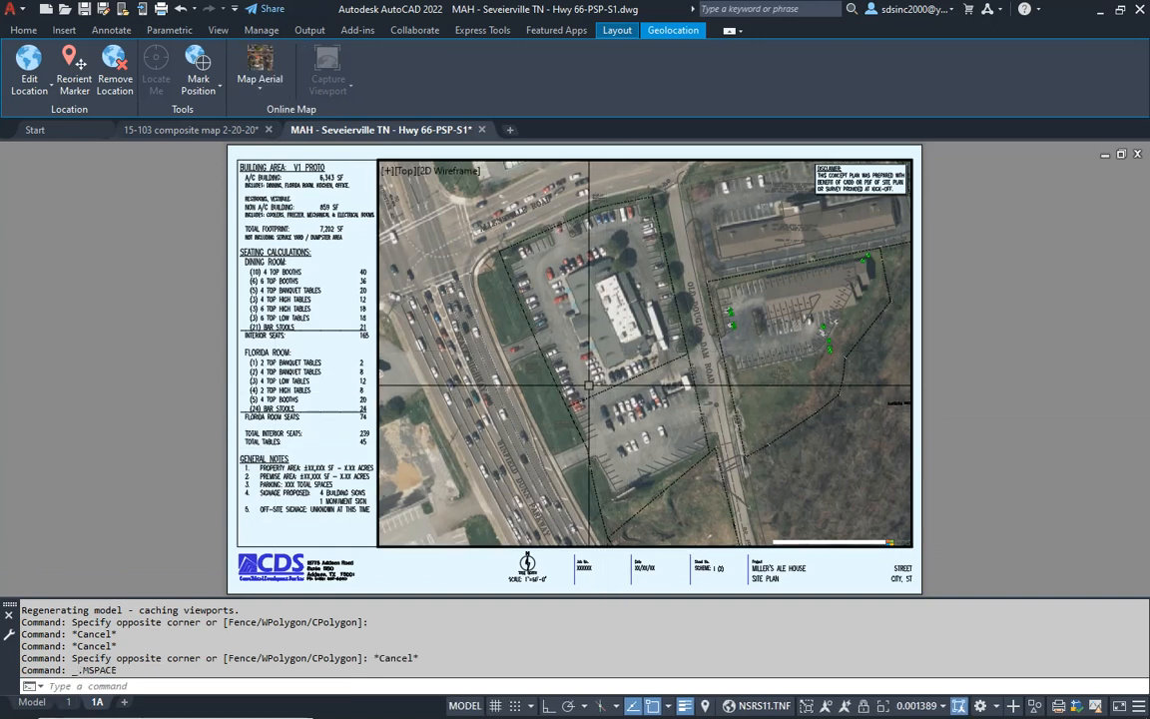
text(z)
key(Return)
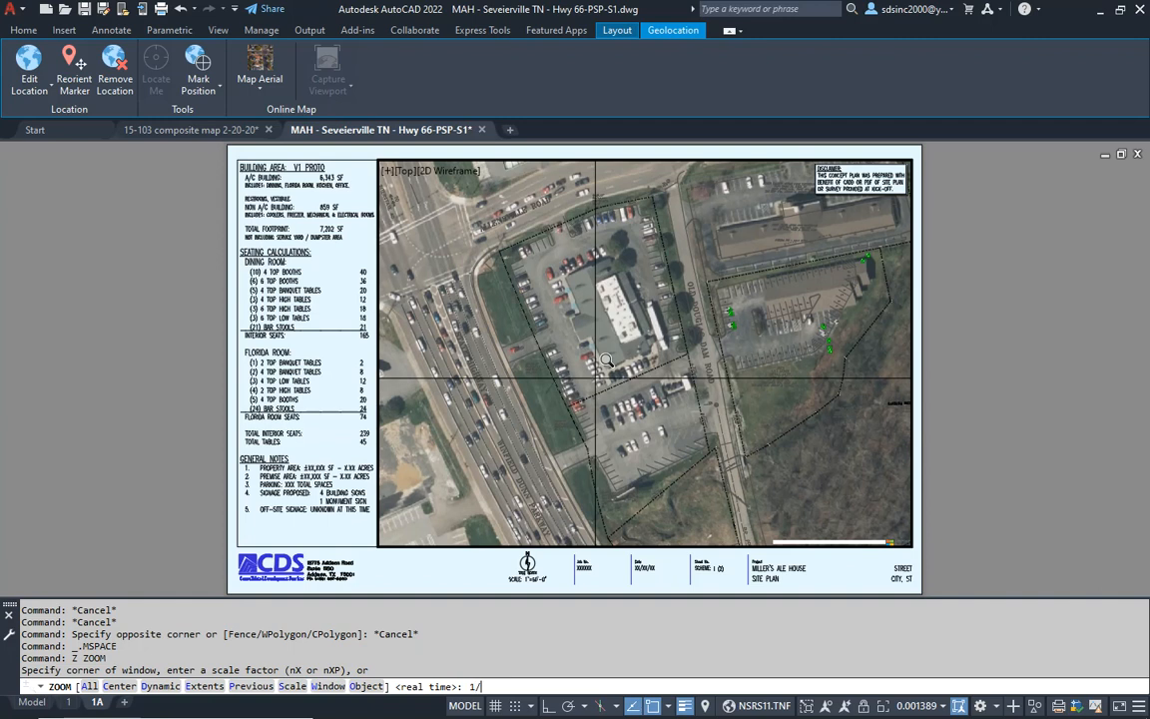
text(1/1440XP)
key(Return)
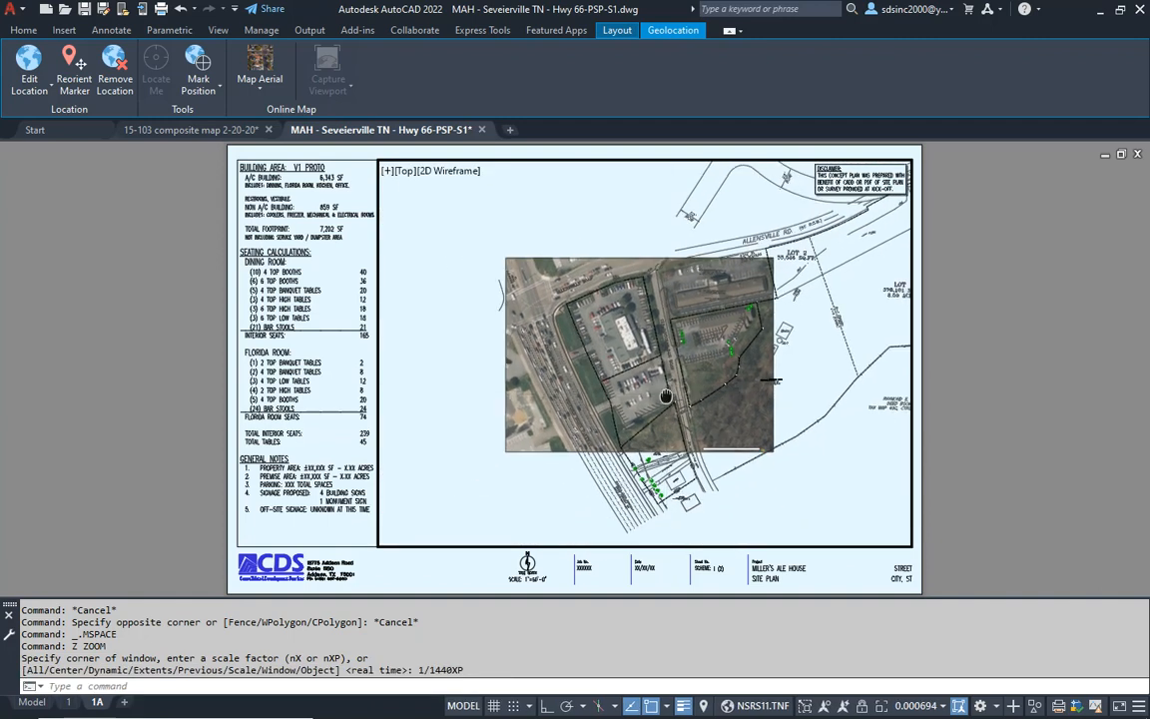
- Display the aerial map in layout 1A's viewport, recentre the site slightly, and capture the viewport as a map image
click(268, 91)
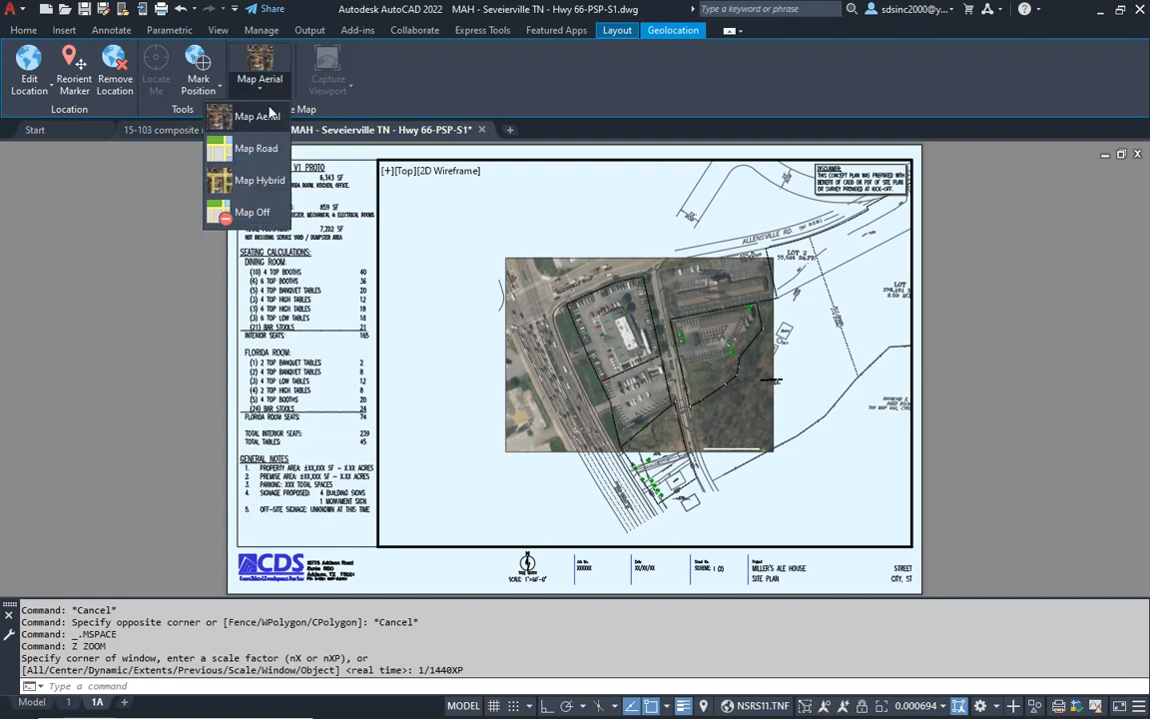
click(263, 113)
middle_drag(614, 370, 595, 386)
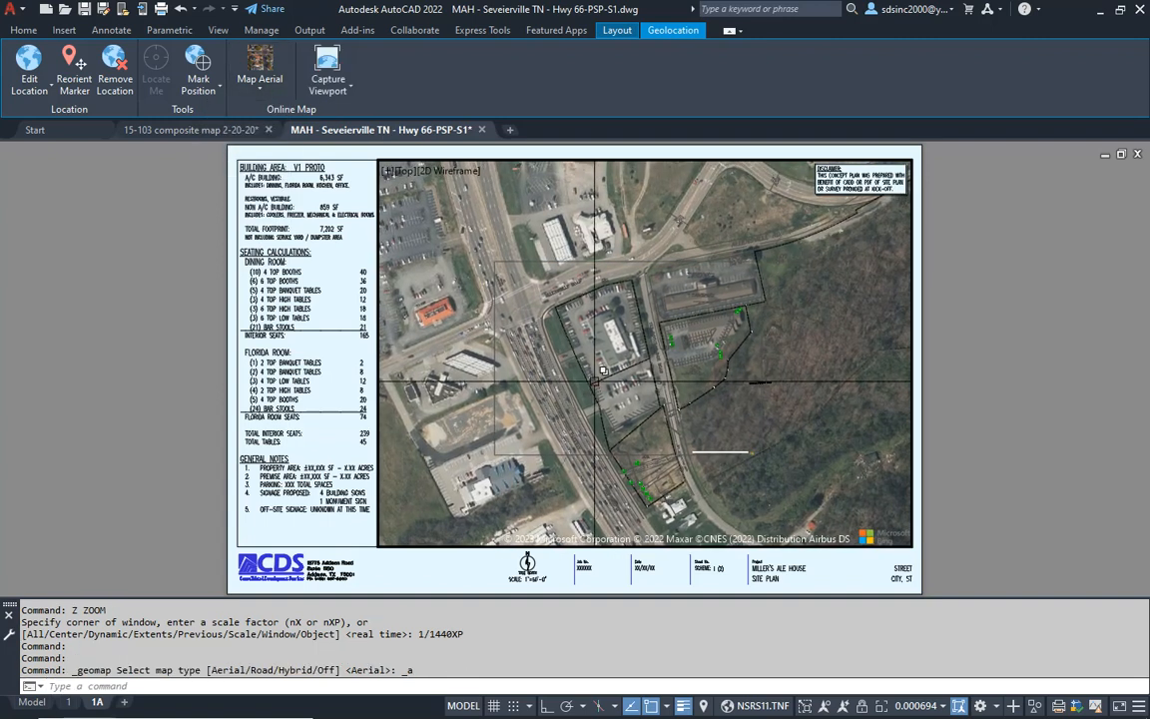
click(345, 94)
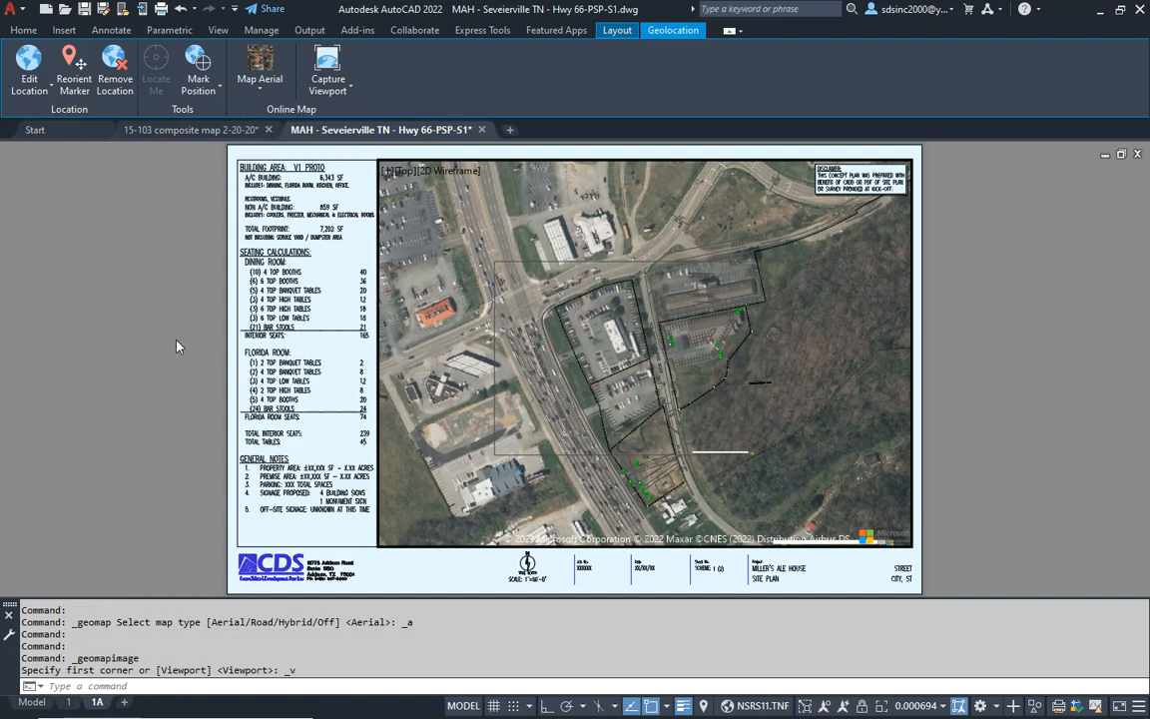
- Change the scale note beneath the north arrow on layout 1A to 1"=120'-0"
scroll(495, 488, up, 5)
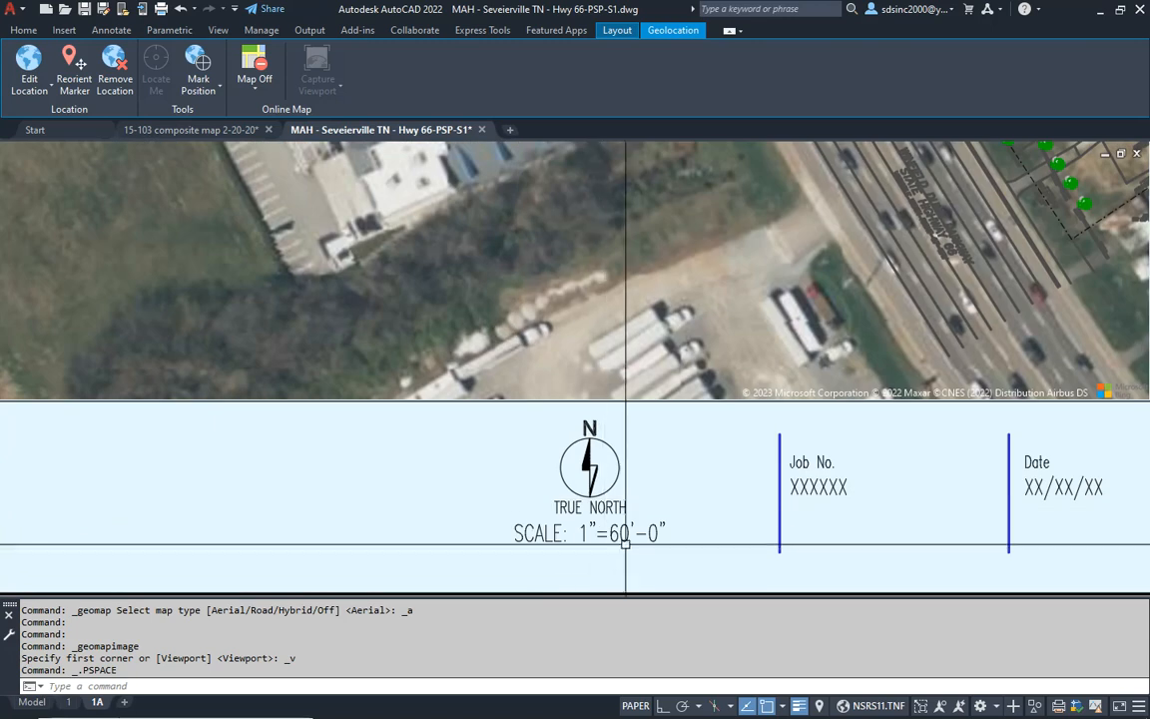
click(618, 536)
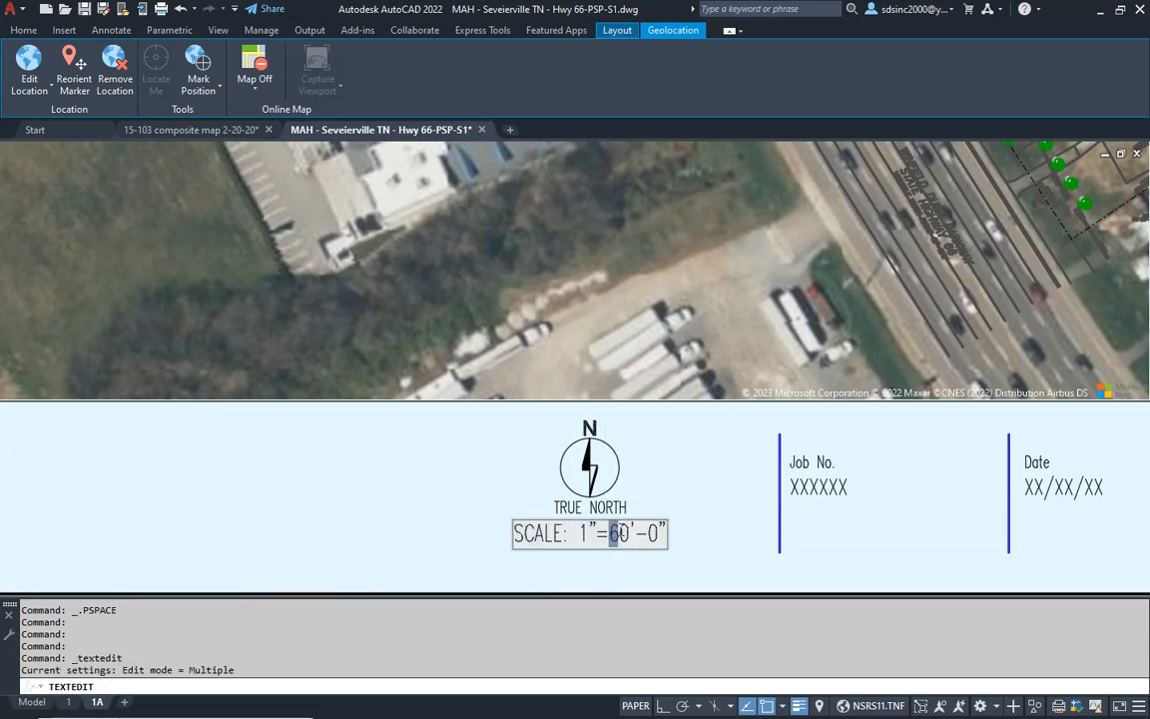
key(Escape)
middle_click(722, 508)
middle_click(722, 507)
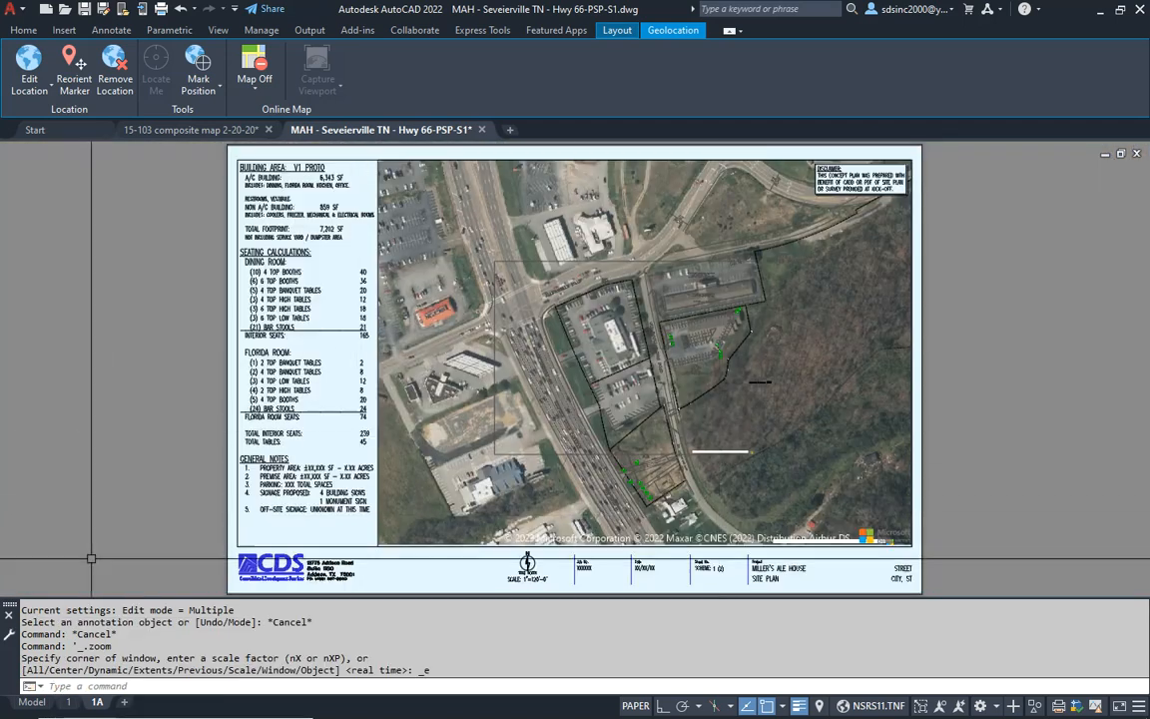
- Return to model space and set the fade of both captured aerial images to 40
key(ctrl+Page_Up)
middle_drag(348, 278, 639, 321)
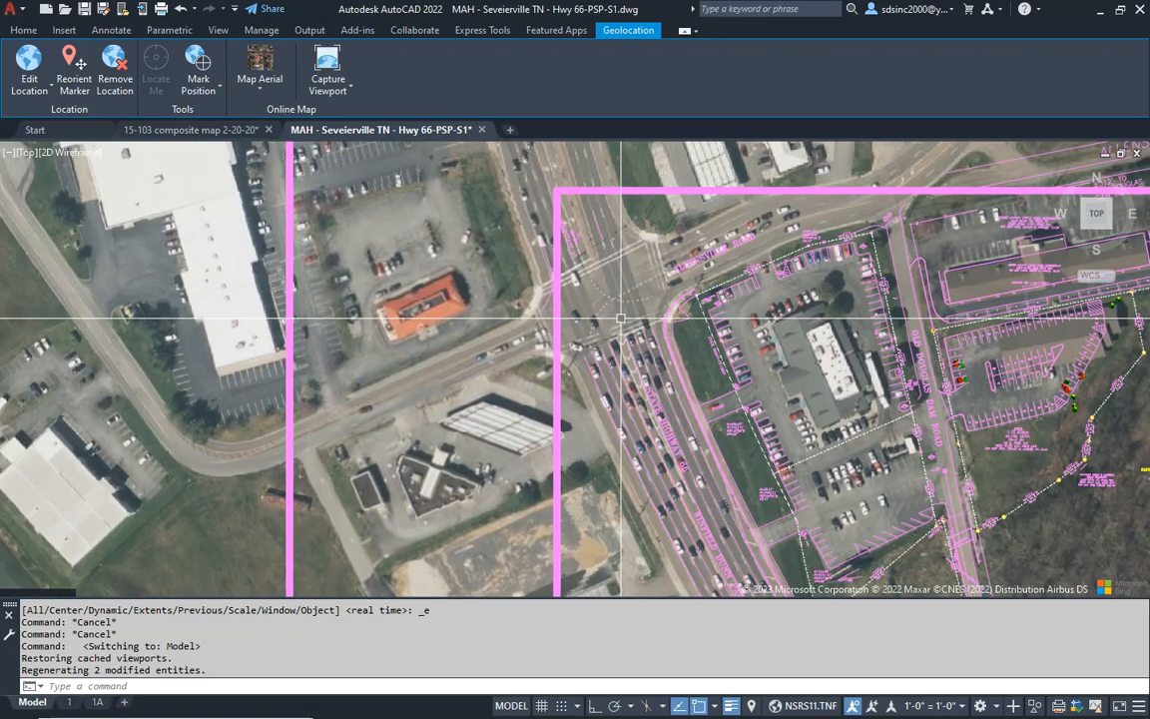
scroll(620, 320, down, 2)
click(612, 242)
click(337, 283)
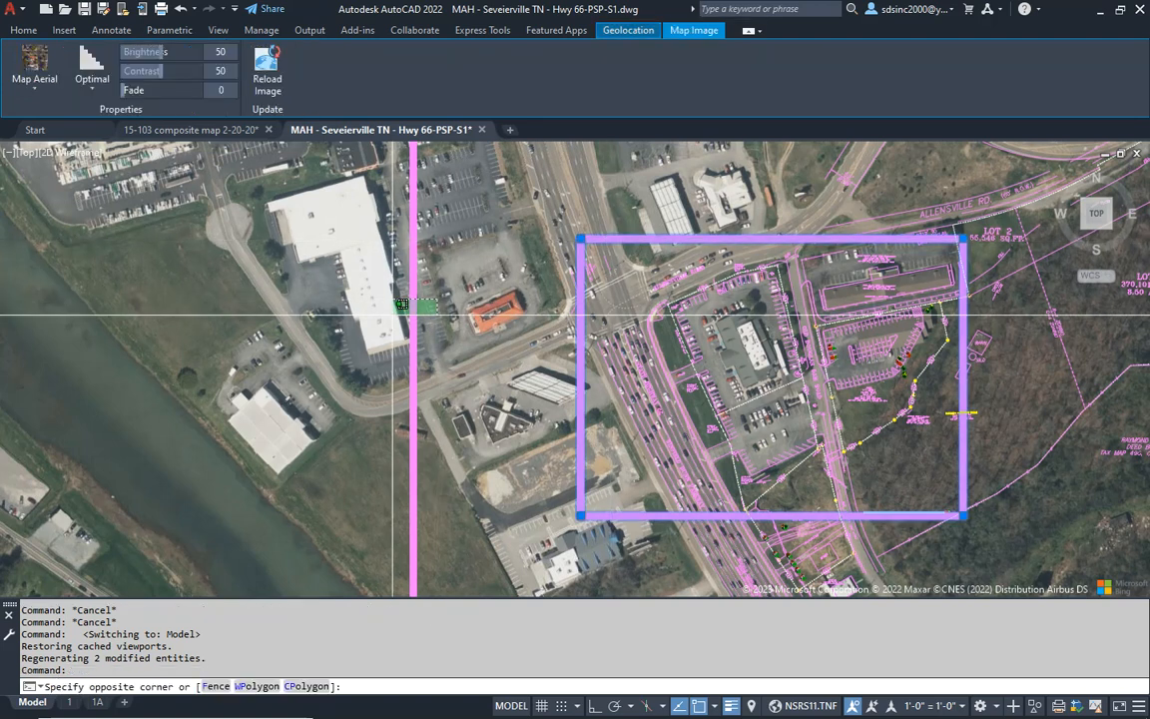
click(24, 30)
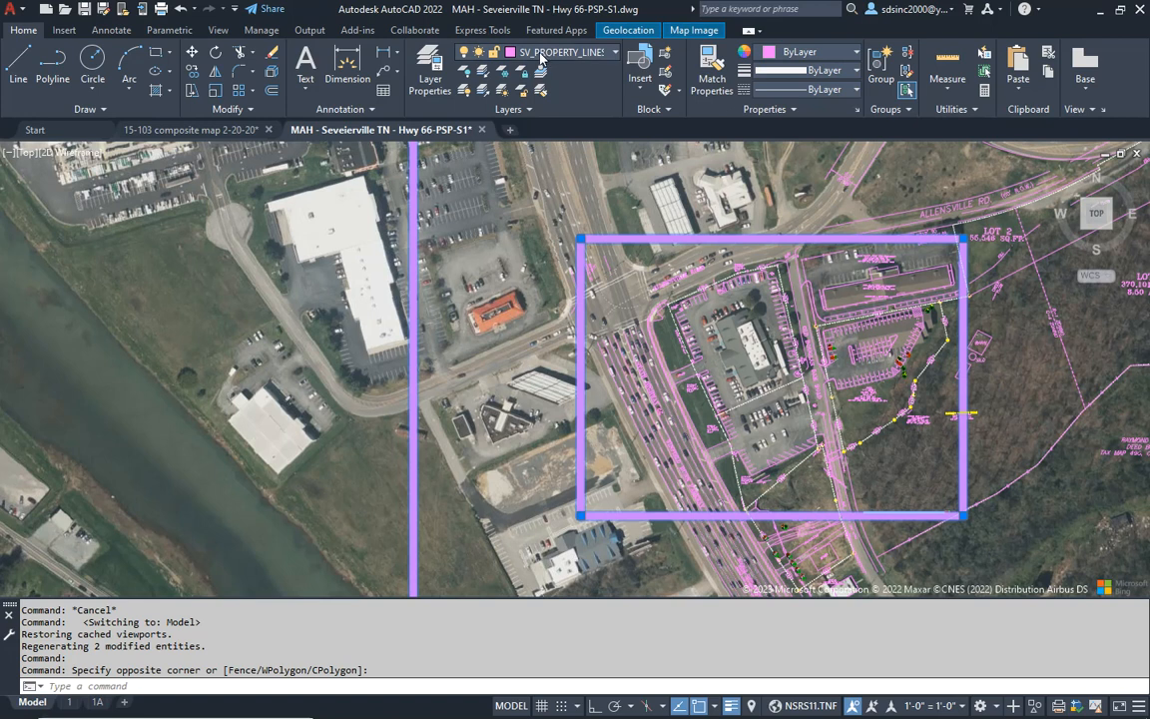
key(Escape)
key(Escape)
key(Escape)
key(Escape)
key(Escape)
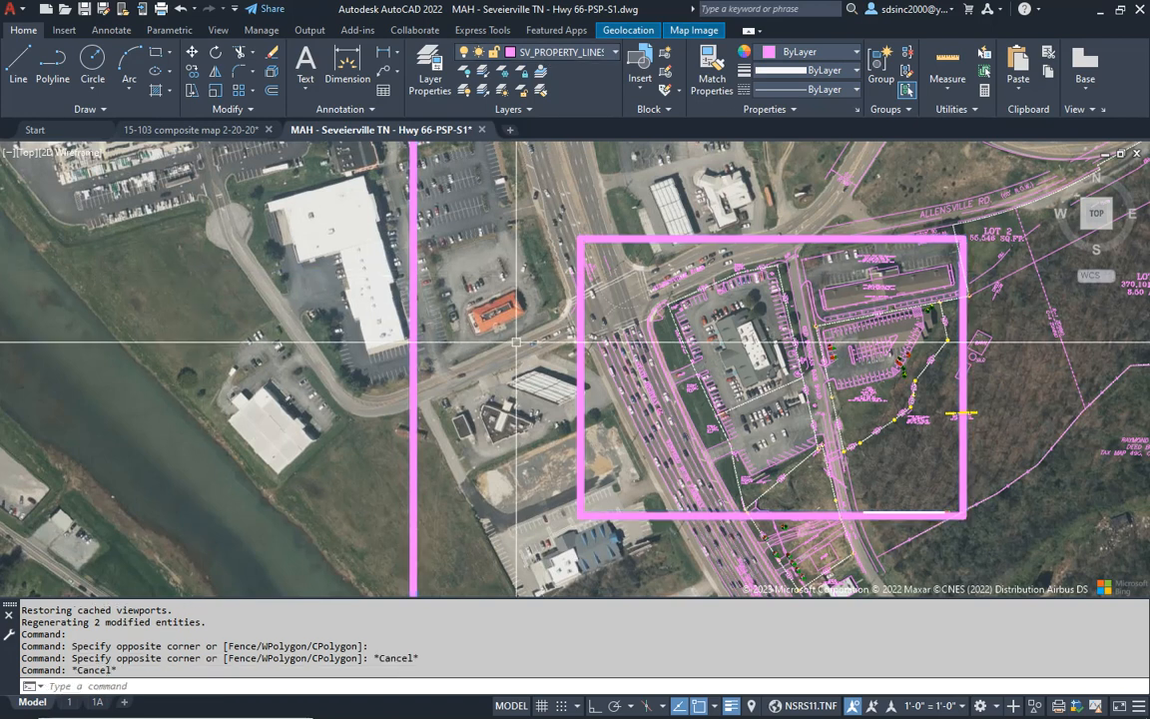
click(597, 239)
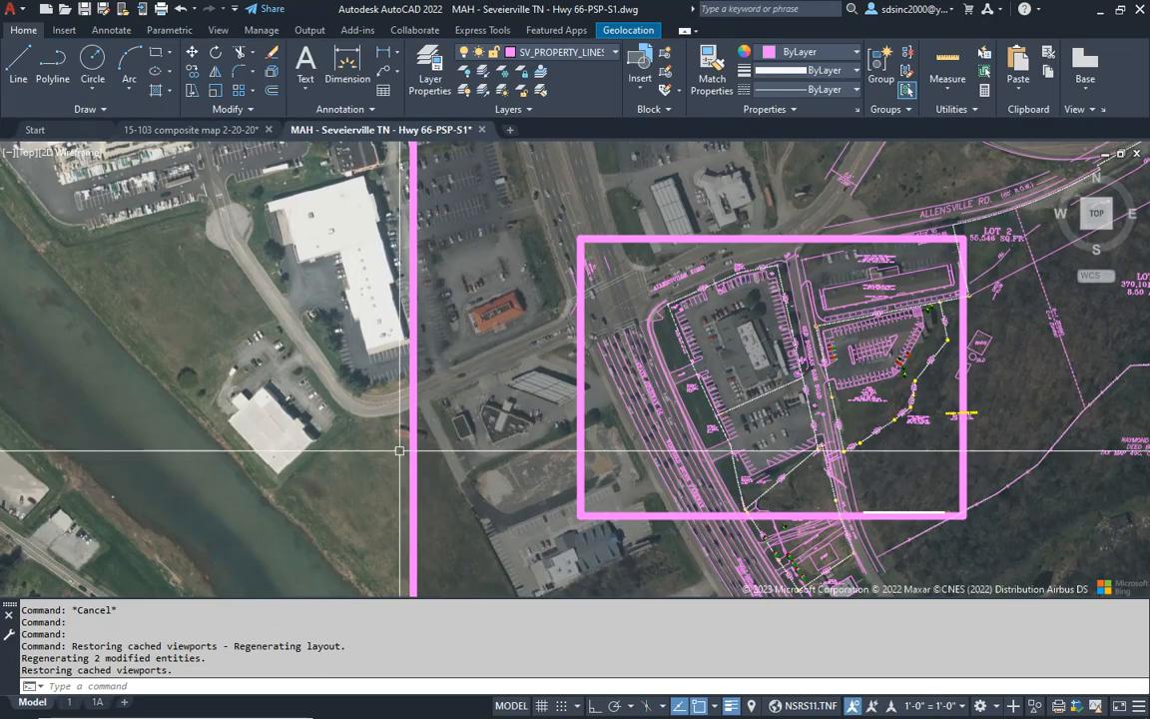
key(Escape)
key(Escape)
middle_drag(516, 381, 427, 373)
click(513, 229)
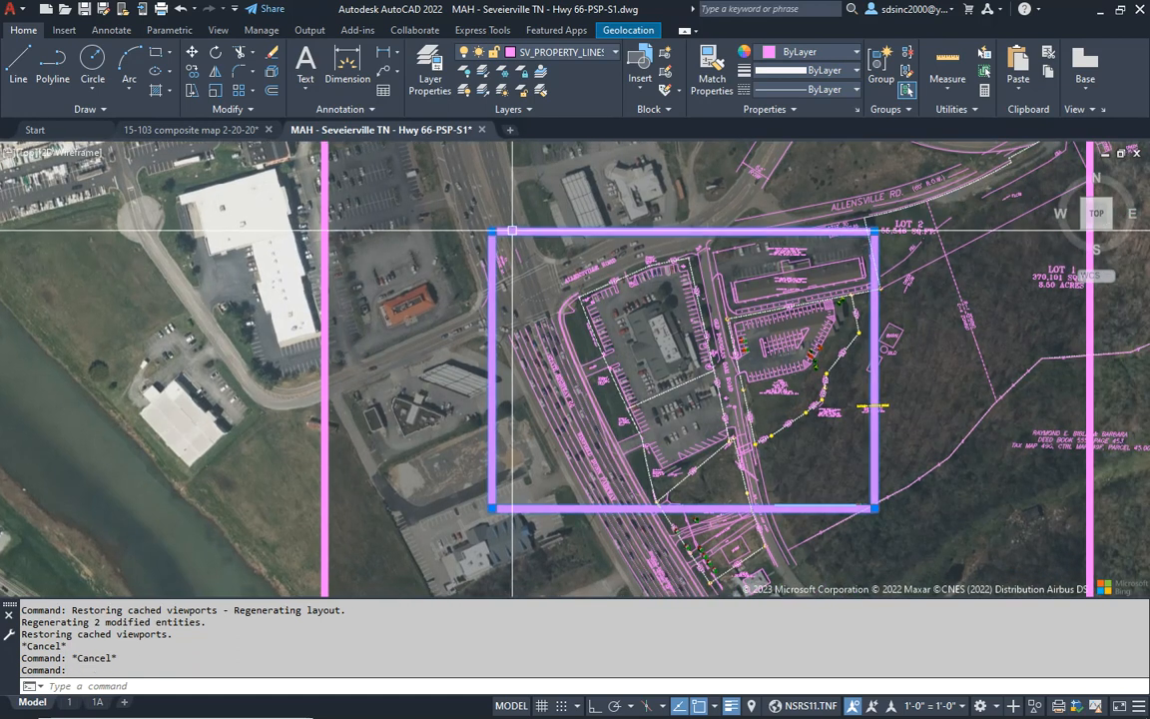
click(195, 271)
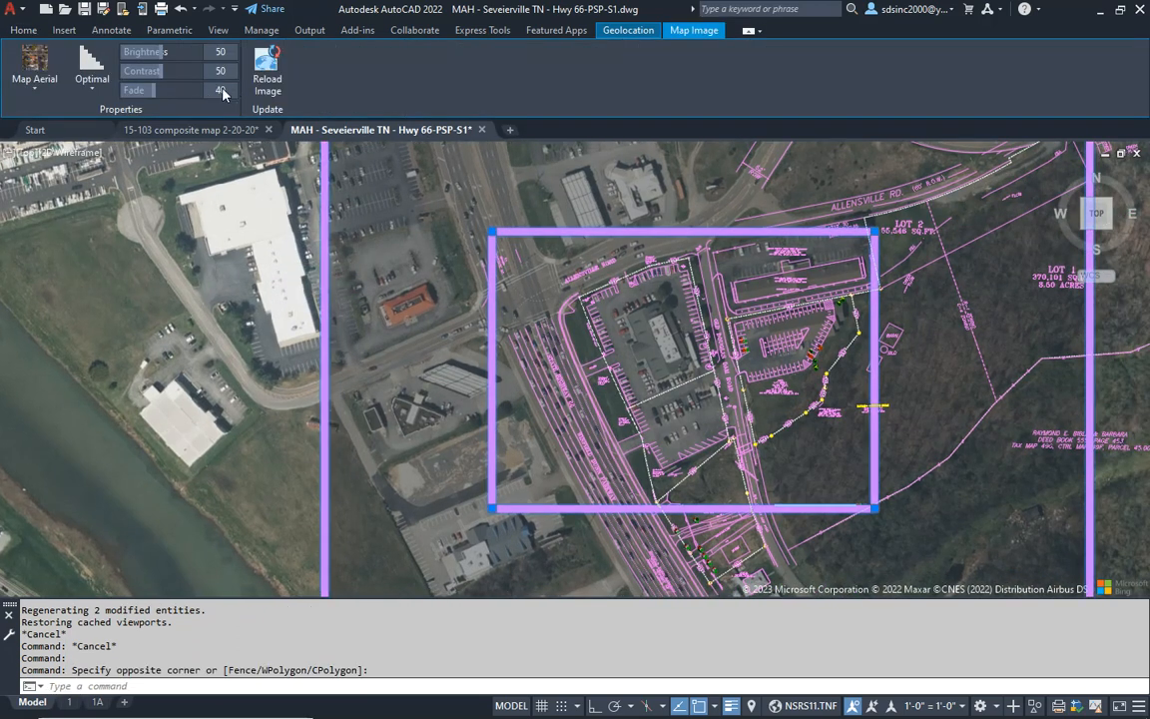
key(Escape)
key(Escape)
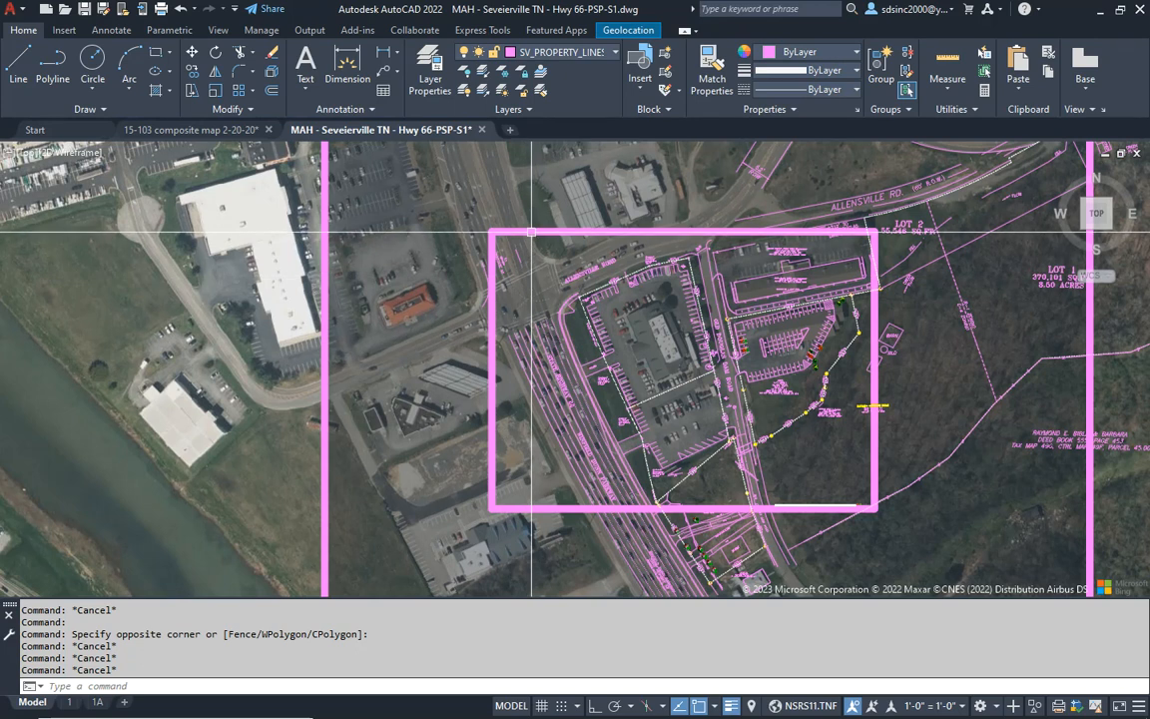
- Assign the smaller, inner captured aerial image to the layer GHA-TIF image 1 aerial
click(532, 233)
click(28, 32)
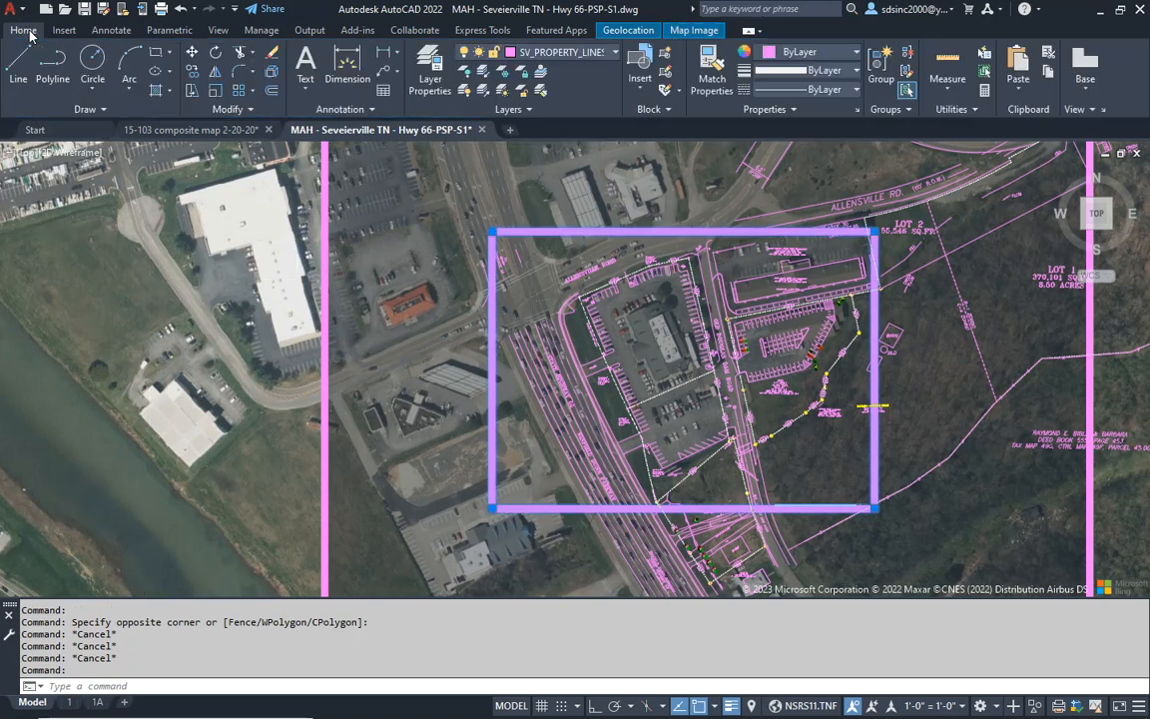
click(576, 55)
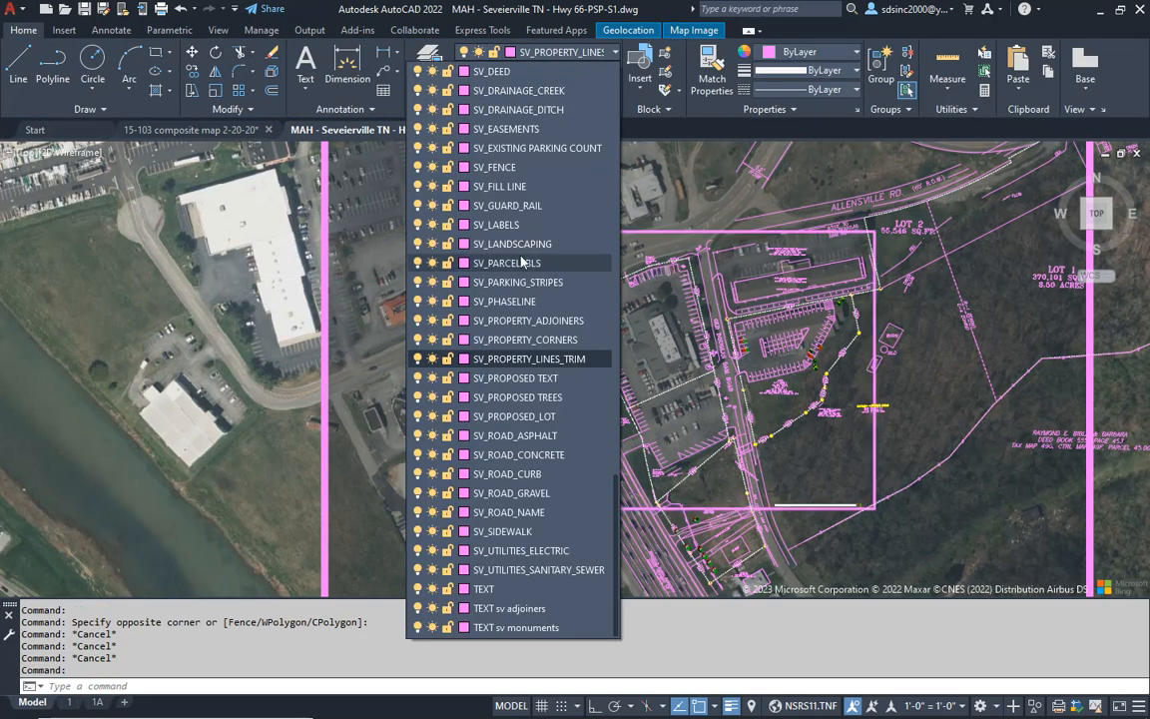
scroll(522, 340, up, 10)
scroll(523, 339, down, 3)
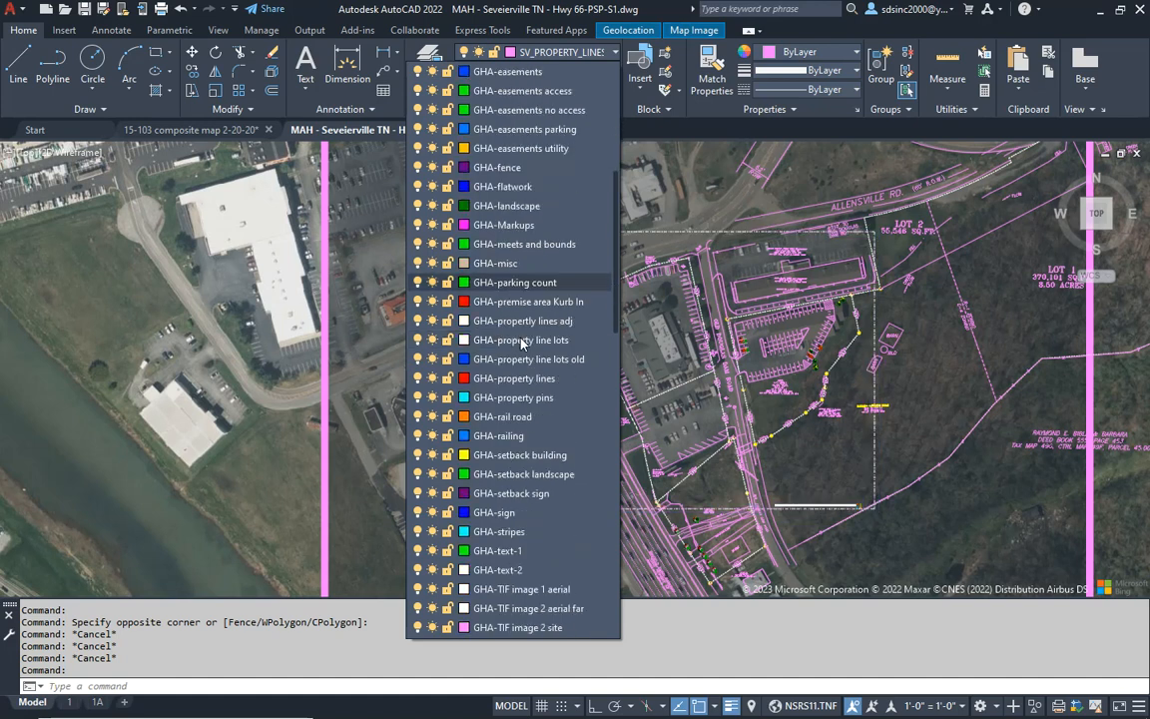
click(565, 592)
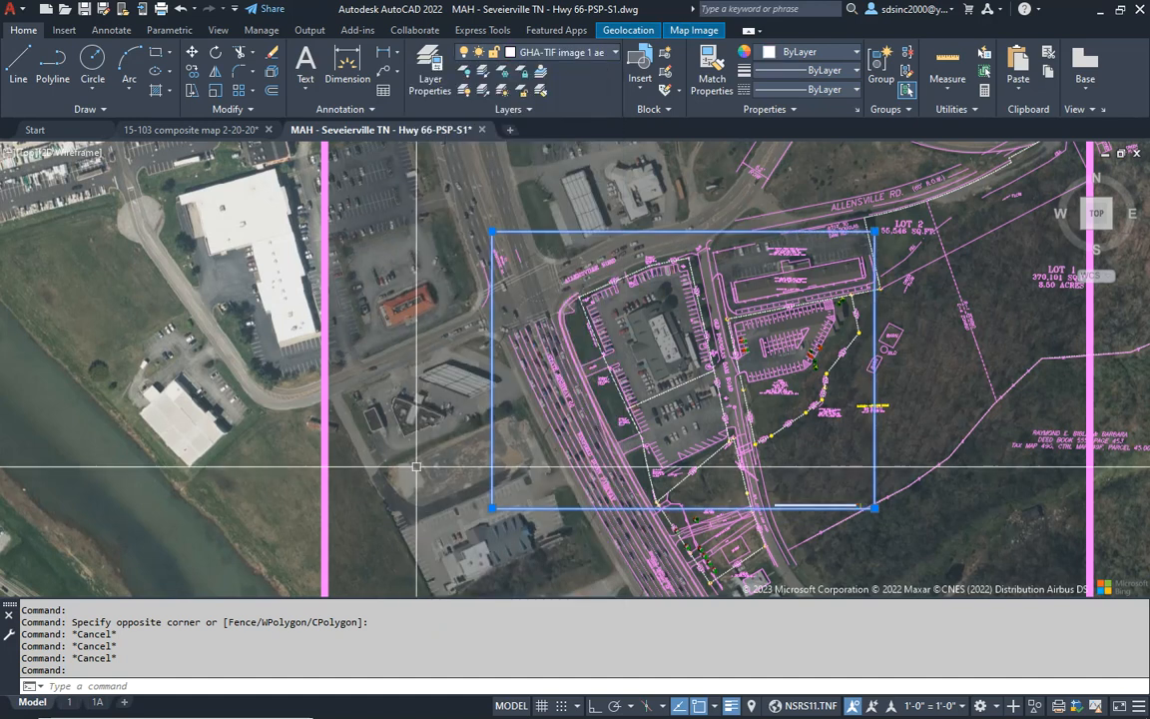
key(Escape)
key(Escape)
- Assign the larger, outer captured aerial image to the layer GHA-TIF image 2 aerial far
click(361, 404)
click(275, 421)
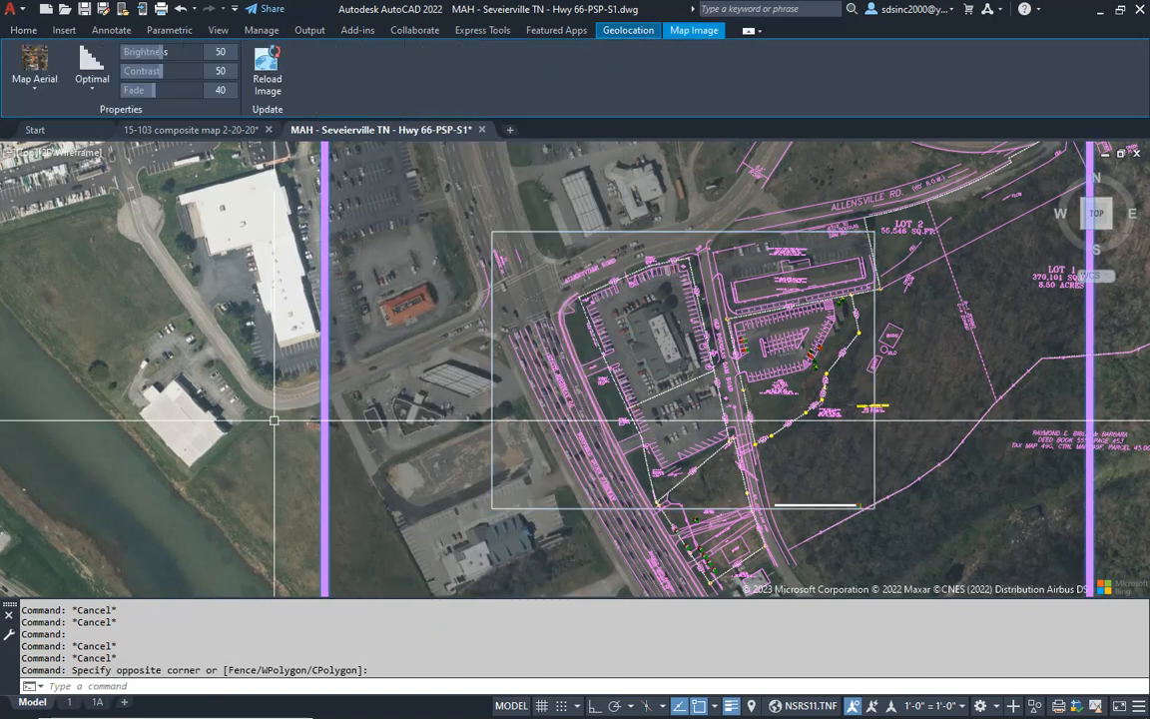
click(26, 32)
click(584, 52)
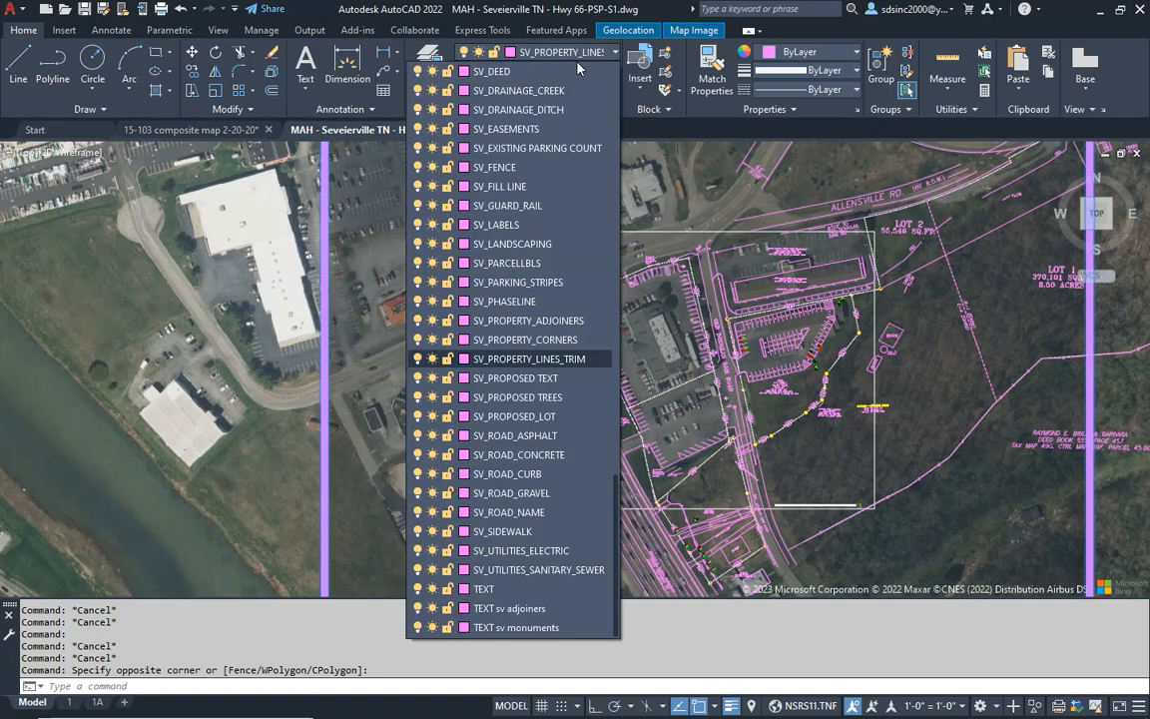
scroll(466, 340, up, 15)
scroll(466, 362, down, 2)
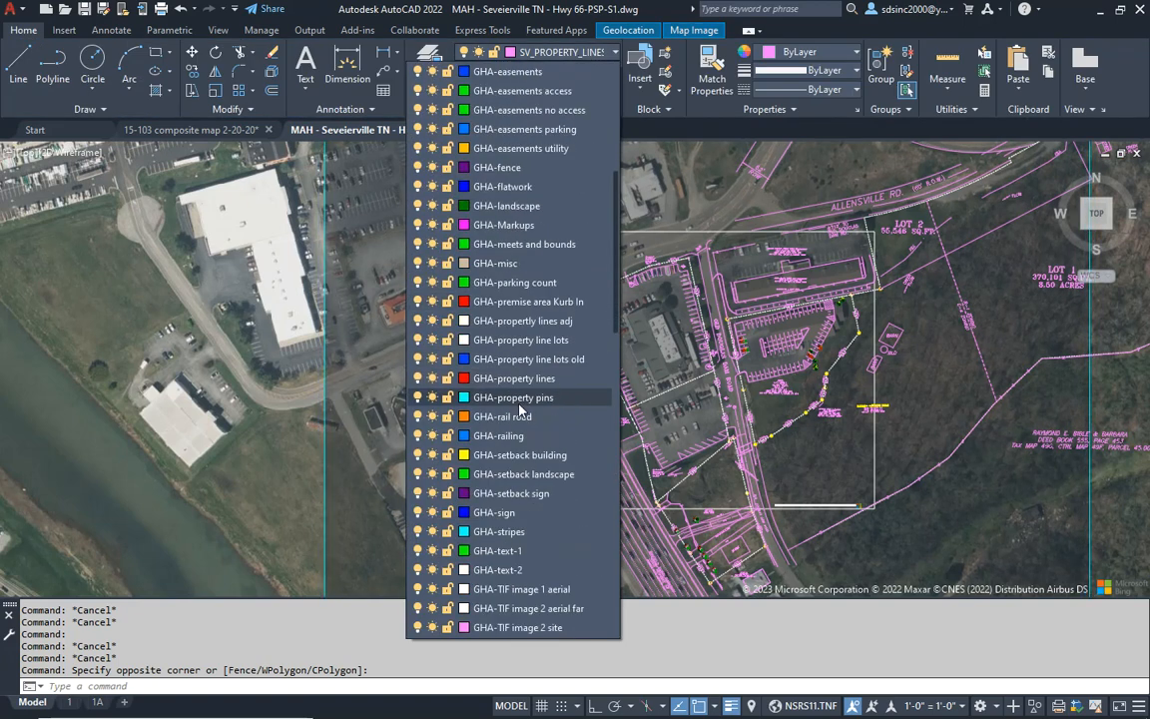
click(584, 612)
scroll(564, 399, down, 5)
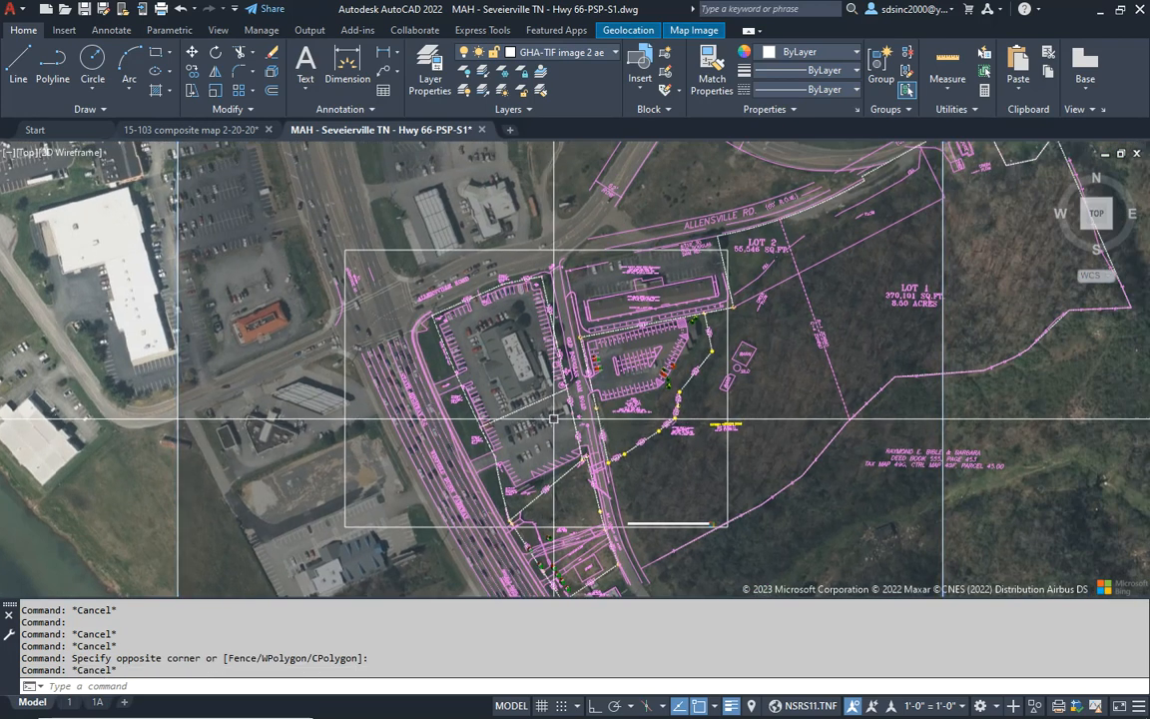
- Turn off the online aerial map background and save the drawing
middle_drag(595, 371, 599, 385)
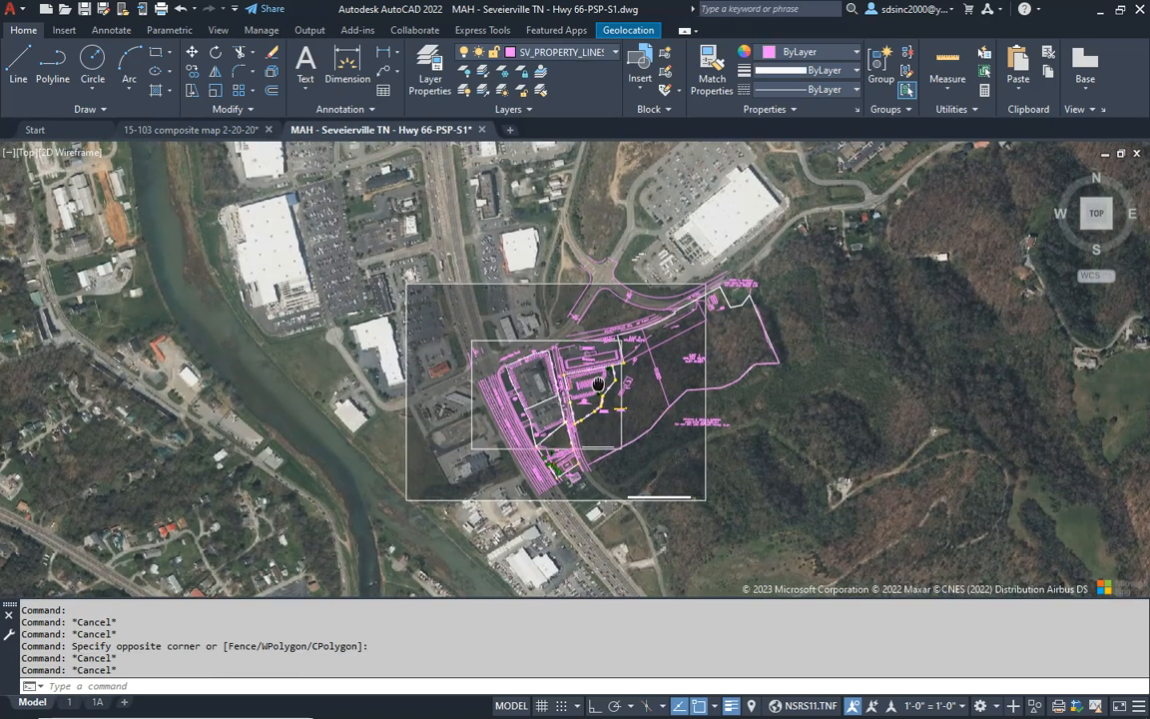
click(628, 30)
click(263, 90)
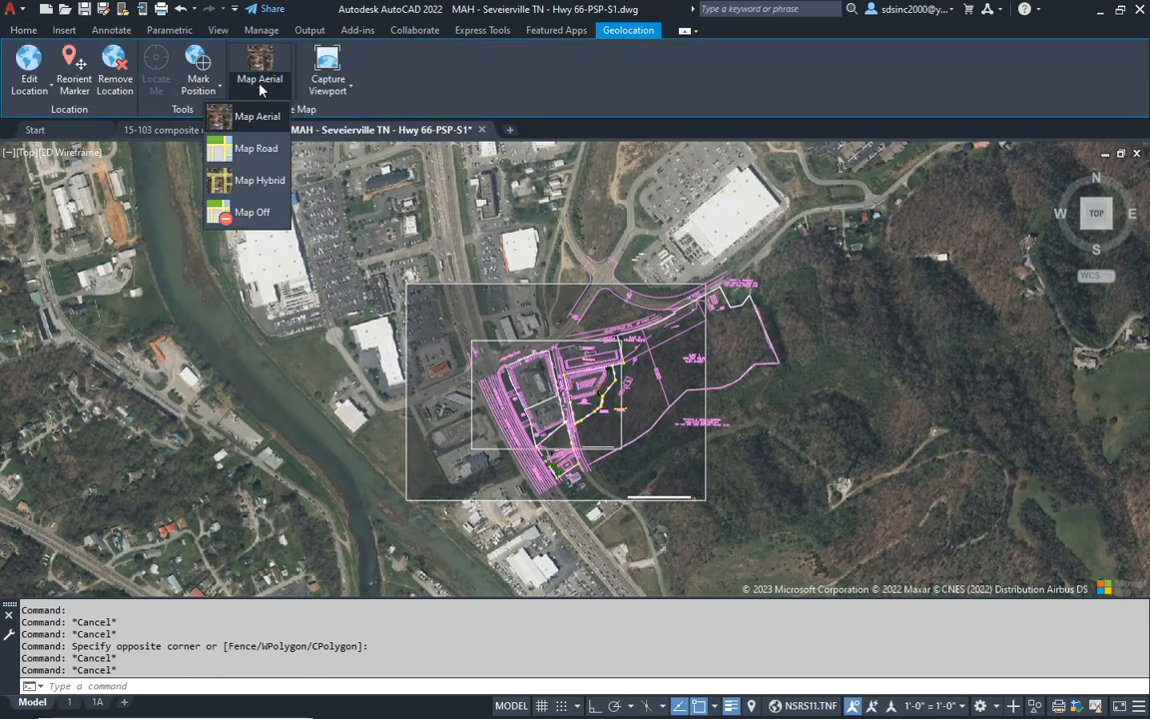
click(253, 212)
scroll(552, 386, up, 4)
middle_drag(562, 380, 588, 399)
key(Escape)
key(Escape)
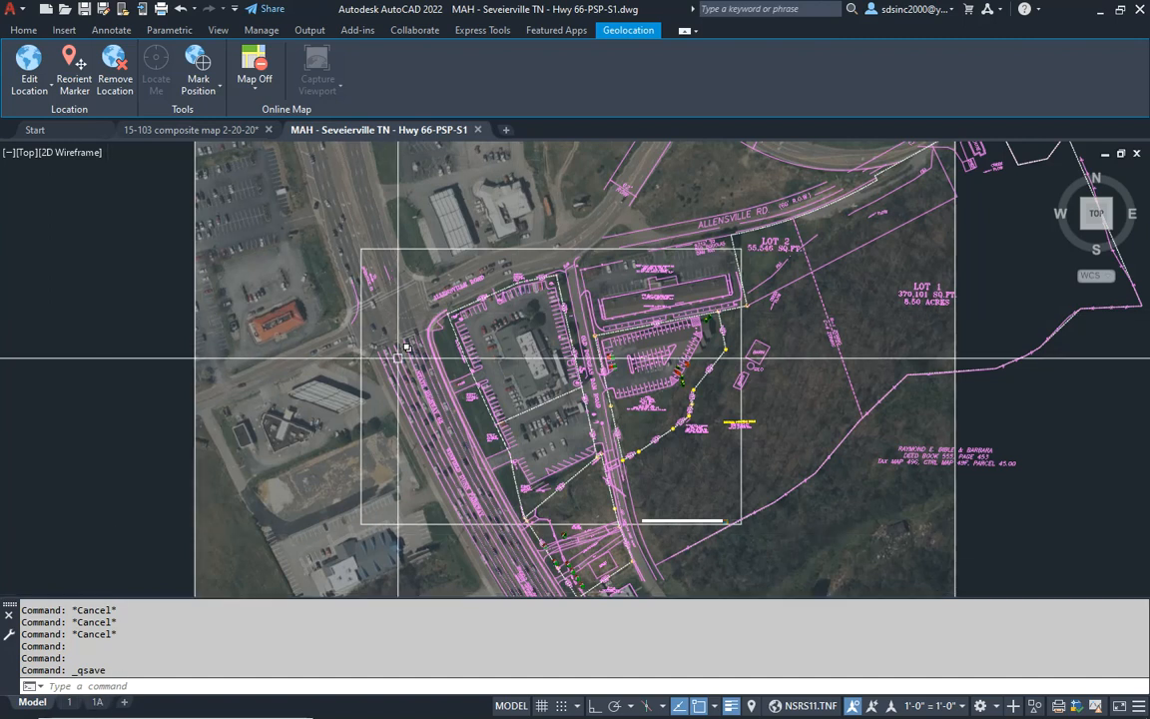
- Turn off the layers GHA-TIF image 1 aerial and GHA-TIF image 2 aerial far using the two captured image frames
middle_drag(467, 365, 506, 390)
text(LO)
key(Return)
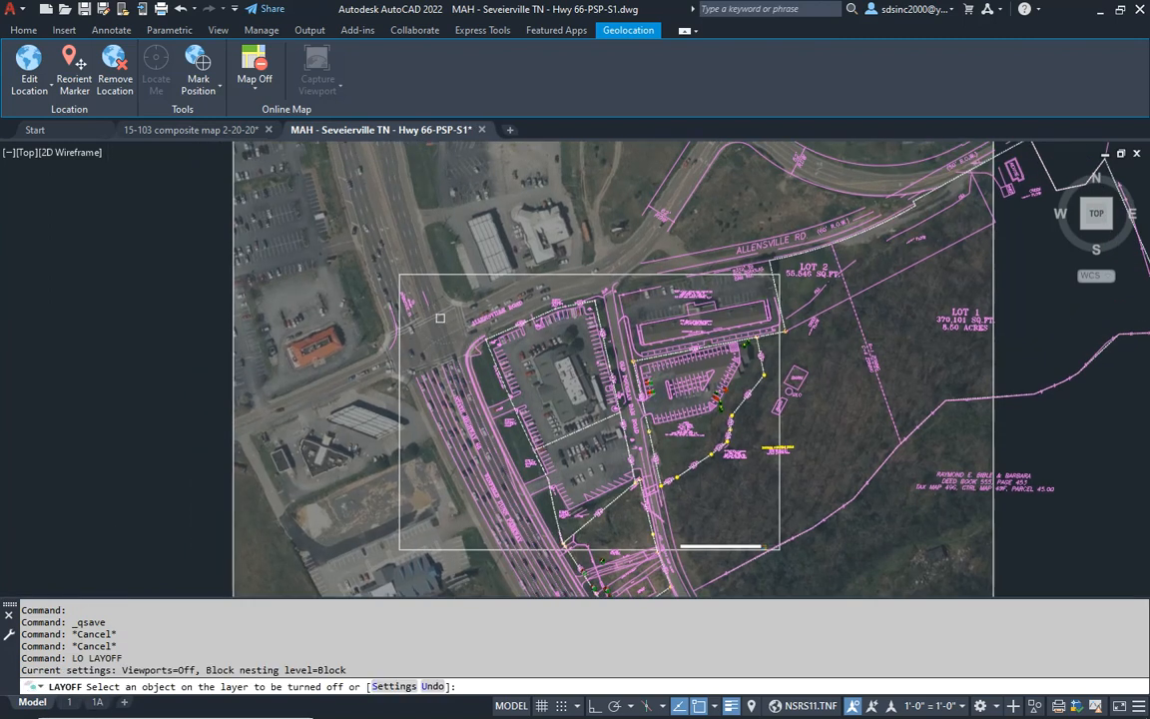
click(434, 273)
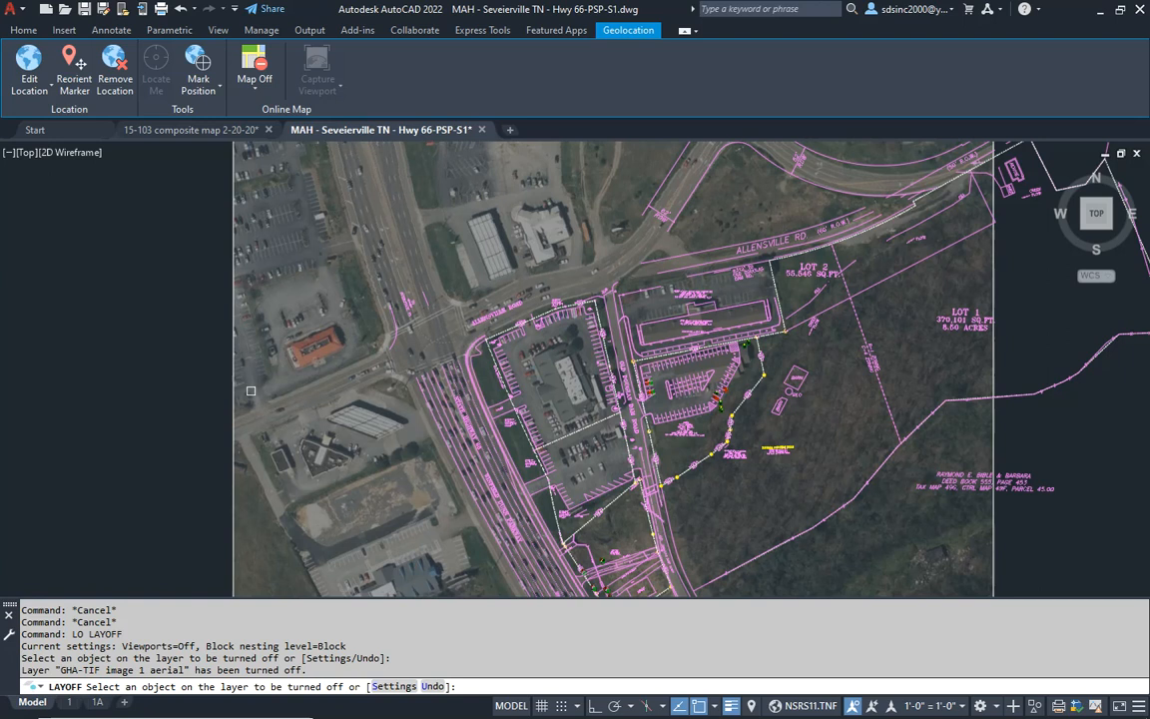
click(234, 388)
key(Escape)
key(Escape)
middle_drag(547, 419, 522, 410)
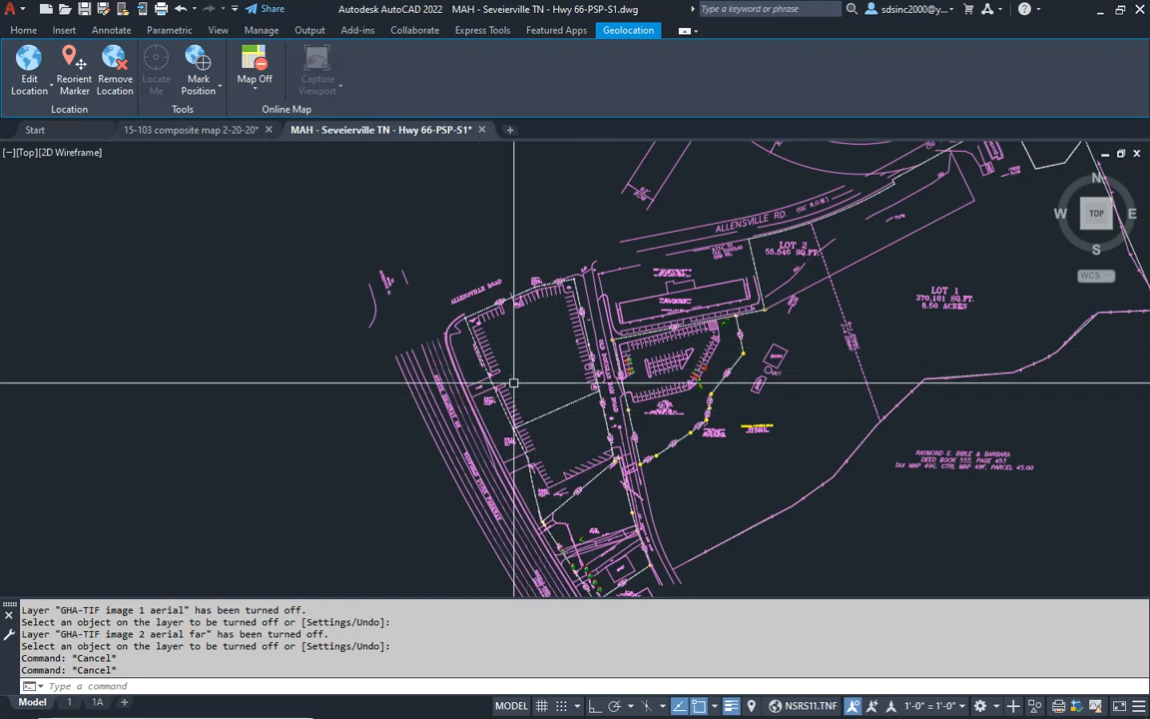
- Erase the parking curb line beside the light pole near the Golden Corral sign at the lot's northwest corner
scroll(496, 369, up, 7)
scroll(498, 366, down, 1)
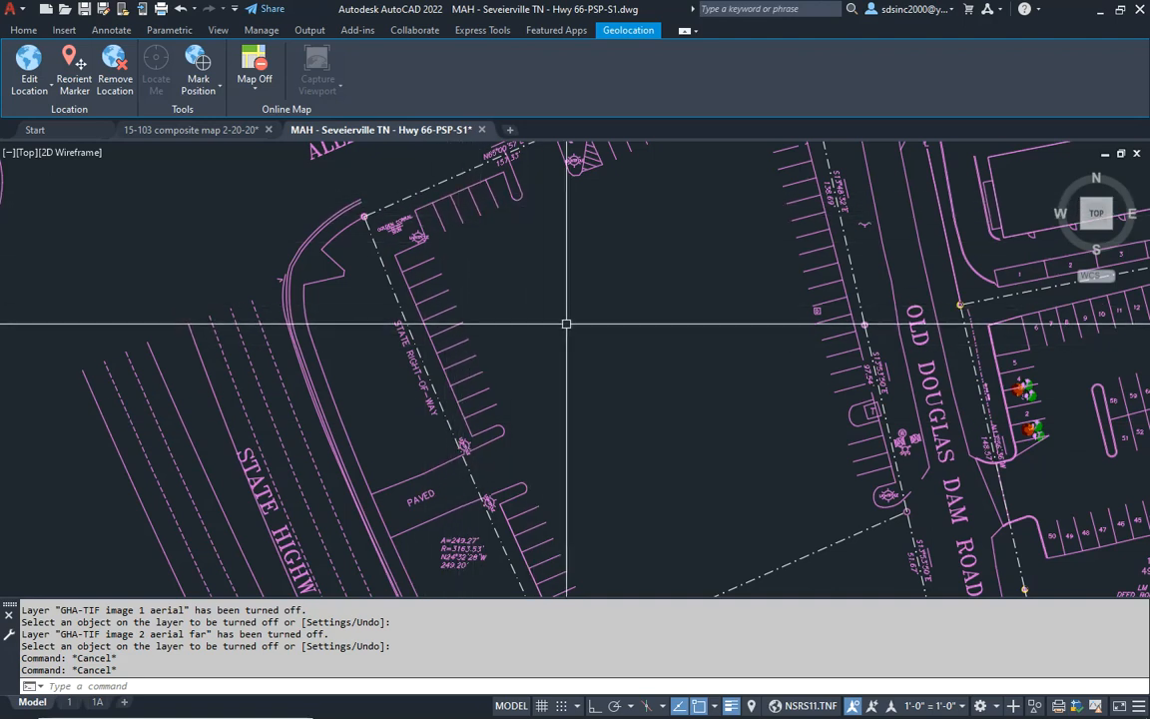
middle_drag(645, 341, 611, 397)
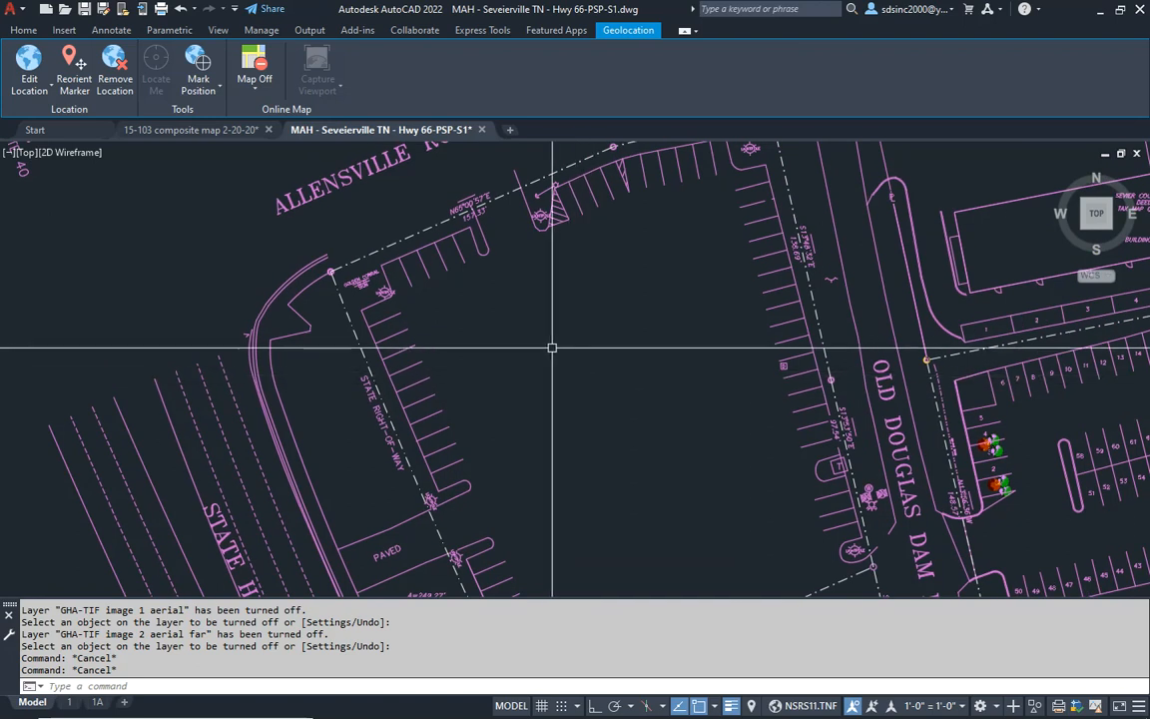
scroll(433, 323, up, 4)
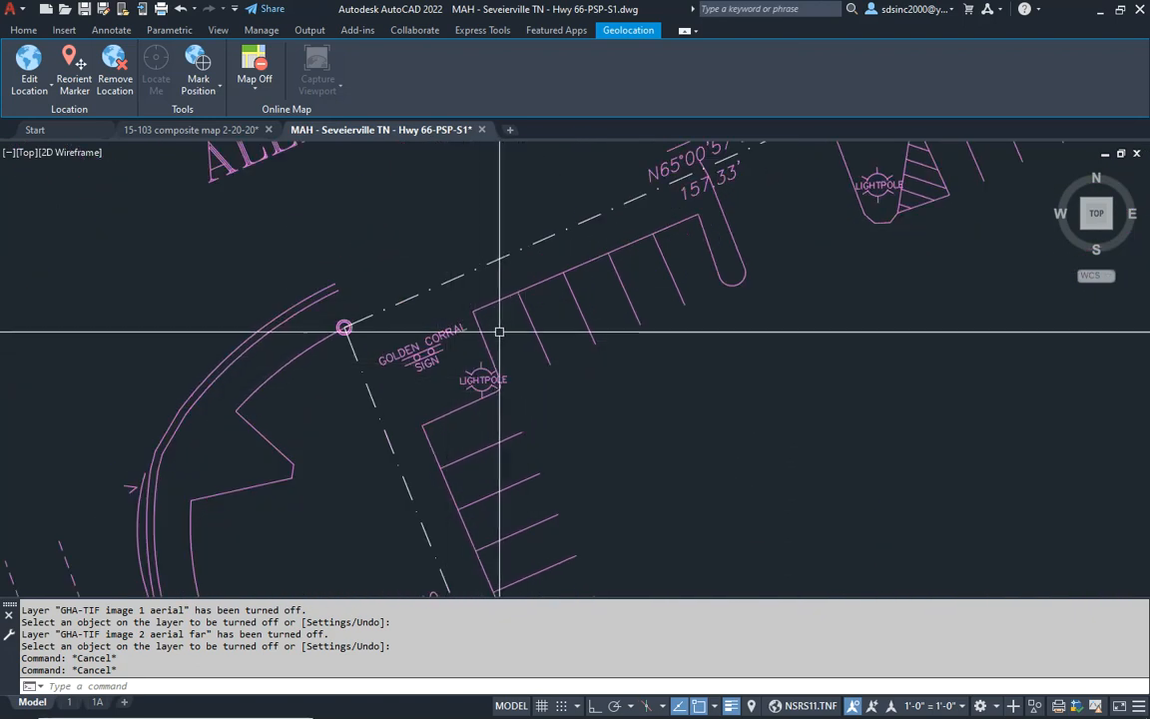
click(487, 297)
click(476, 324)
text(E)
key(Return)
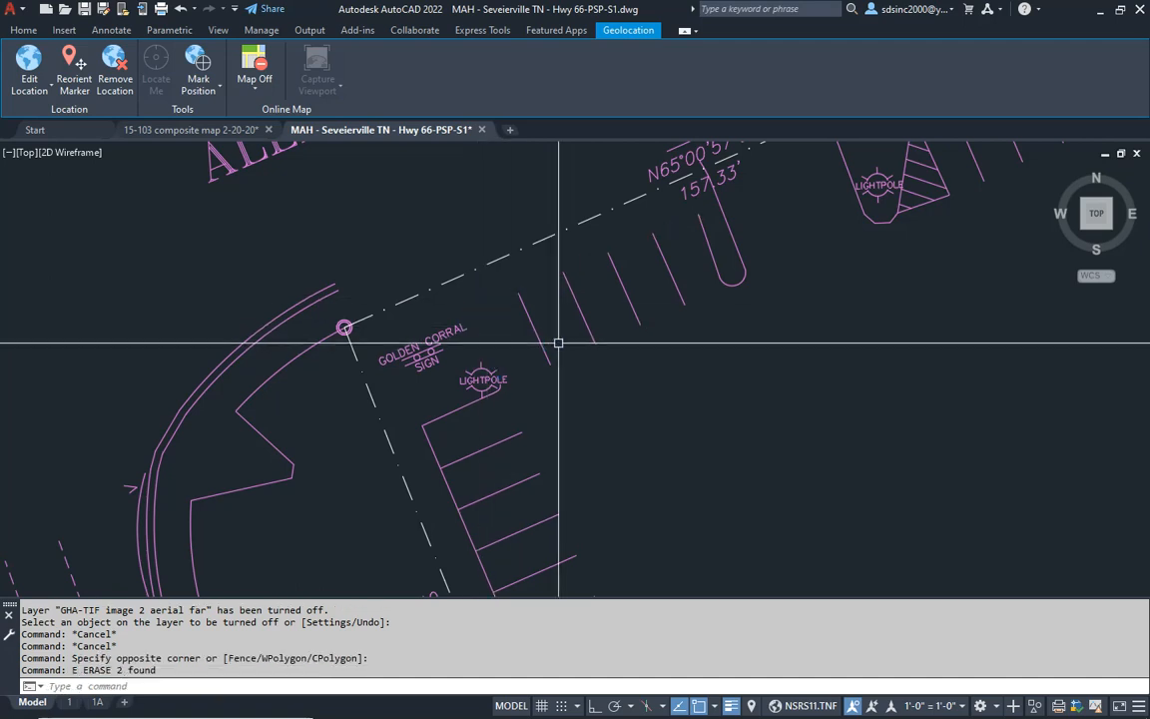
- Erase the rounded parking island and the four stall lines along the Allensville Road boundary, east of the Golden Corral sign
click(671, 210)
click(770, 321)
text(E)
key(Return)
click(703, 273)
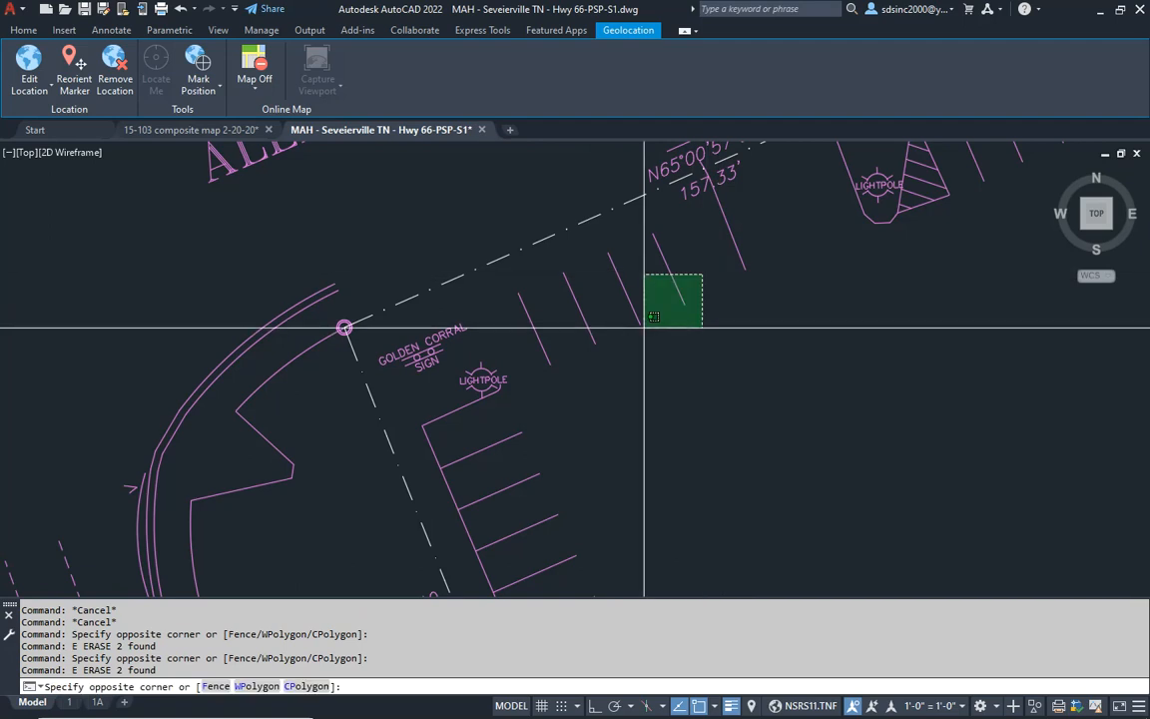
click(544, 360)
text(E)
key(Return)
- Erase the light pole, short curb segment and first three stall lines just south of the Golden Corral sign
middle_drag(598, 370, 596, 288)
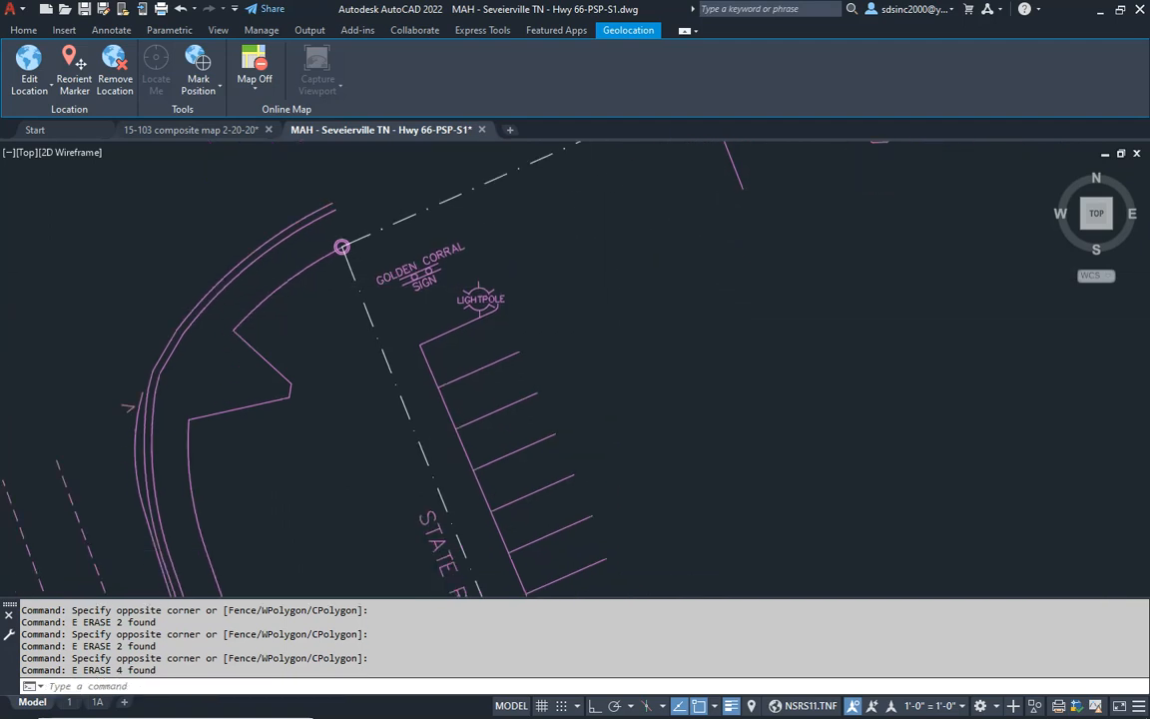
click(462, 341)
text(E)
key(Return)
click(570, 341)
click(504, 463)
text(E)
key(Return)
middle_drag(541, 477, 555, 429)
click(526, 237)
click(477, 284)
text(E)
key(Return)
mouse_move(476, 285)
middle_down()
mouse_move(480, 360)
mouse_move(495, 320)
middle_up()
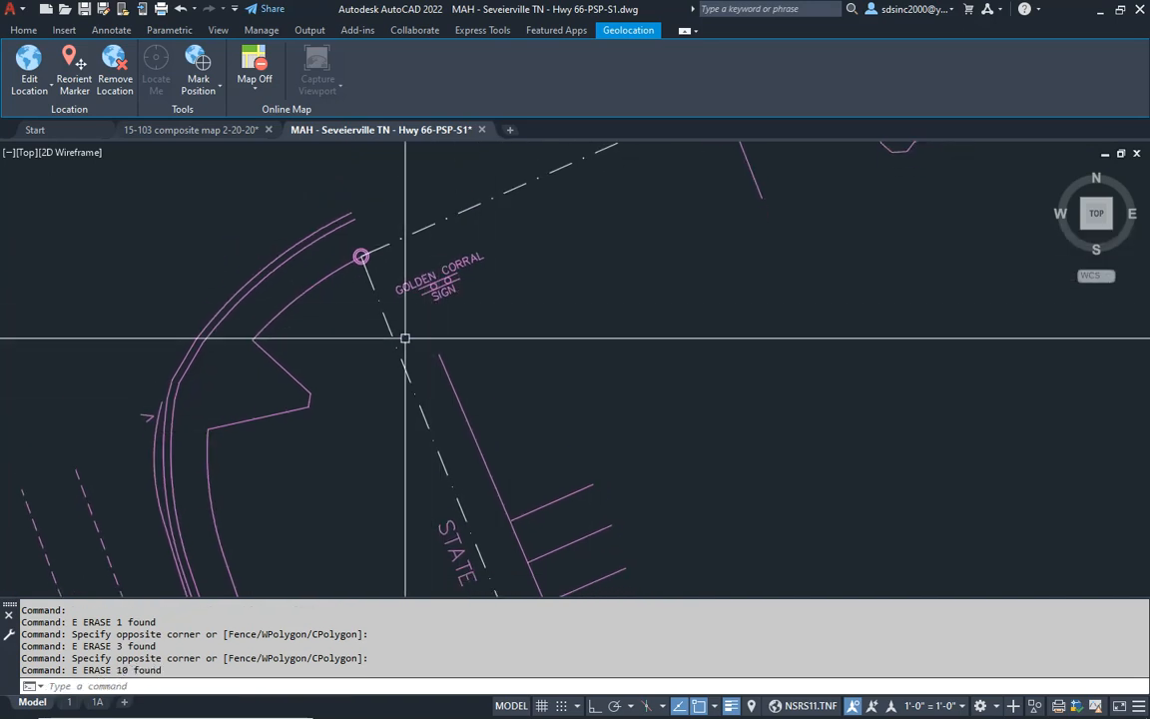
- Erase the long parking curb and the next stall lines beside the State Right-of-Way label
middle_drag(563, 498, 488, 297)
click(495, 258)
click(449, 353)
text(E)
key(Return)
click(606, 326)
click(535, 479)
text(E)
key(Return)
- Erase the last two stall lines and the rounded parking island just north of the PAVED driveway
middle_drag(646, 552, 613, 420)
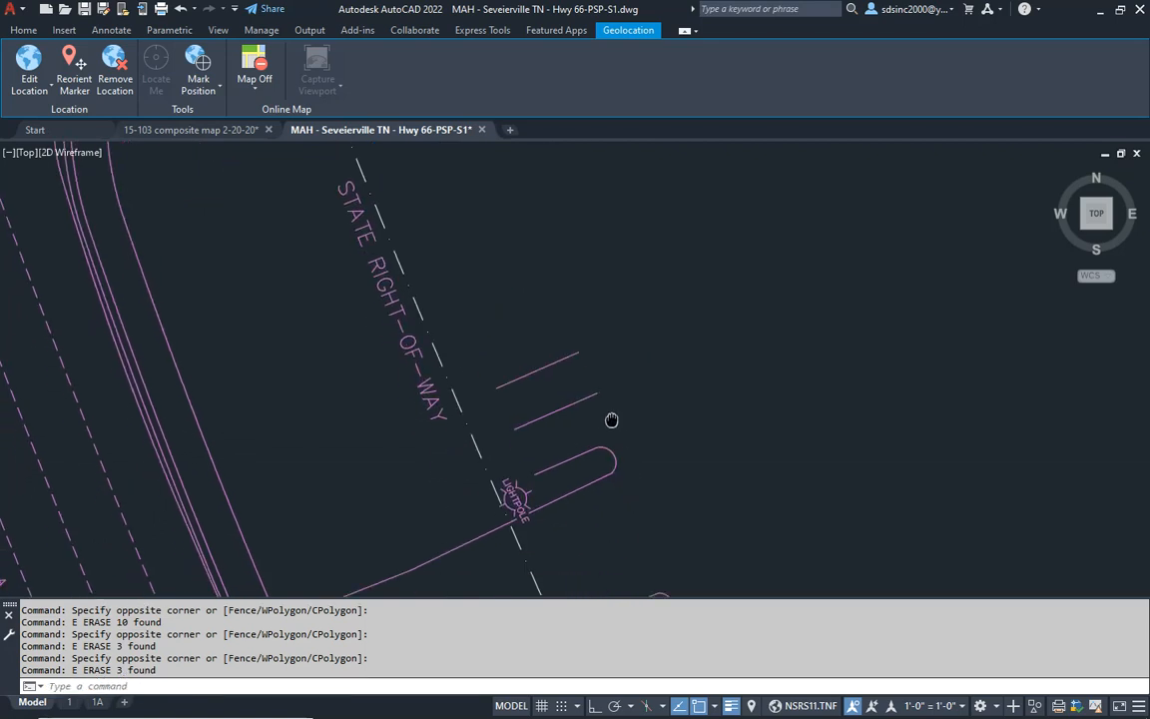
click(597, 337)
click(541, 440)
text(E)
key(Return)
click(520, 404)
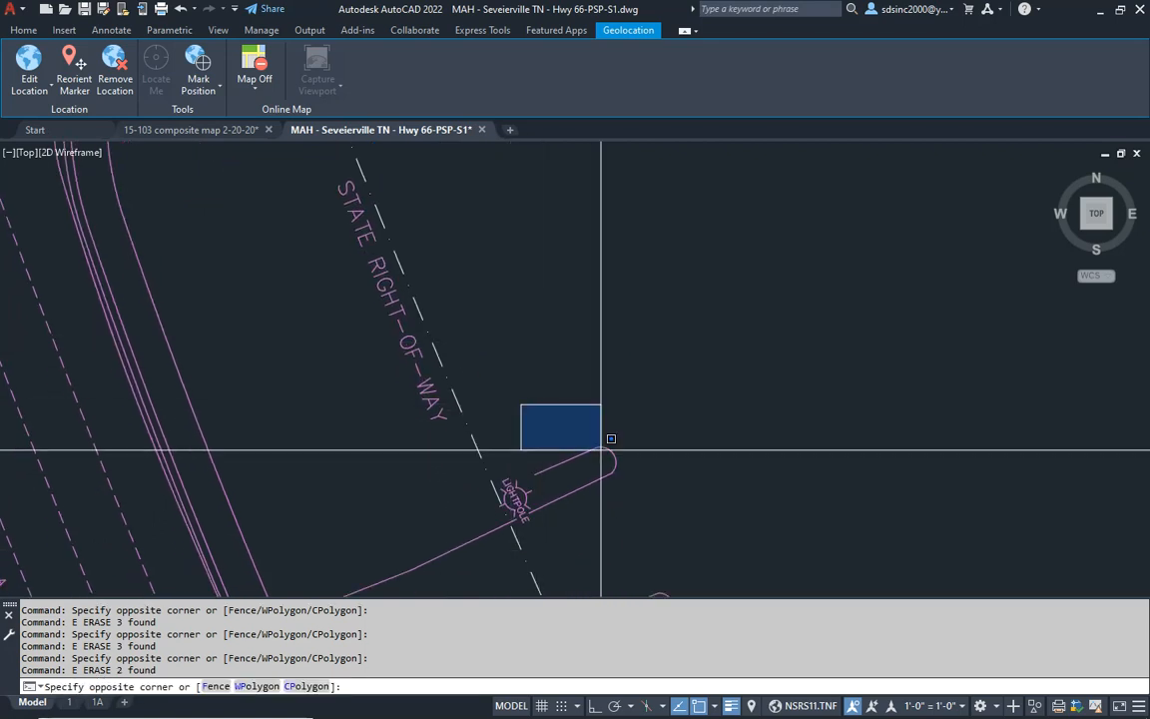
click(662, 500)
text(E)
key(Return)
- Erase the rounded parking island at the south side of the PAVED driveway
middle_drag(611, 529, 636, 389)
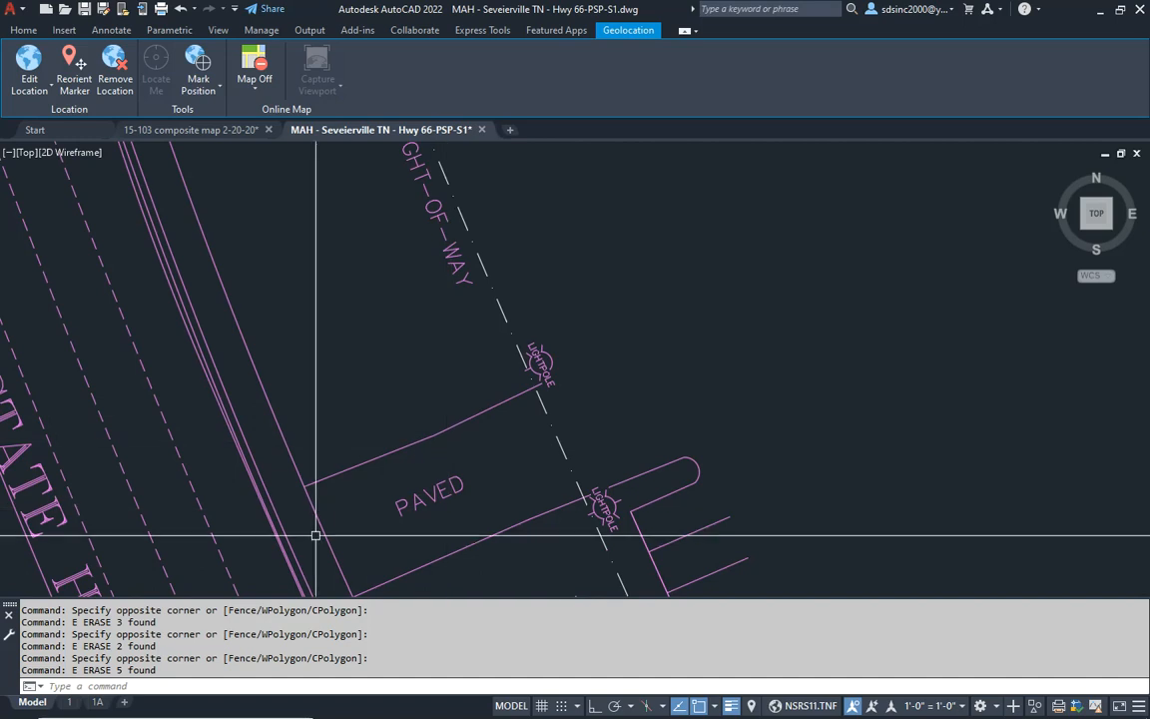
scroll(569, 459, down, 2)
middle_drag(578, 462, 533, 358)
scroll(533, 358, up, 2)
click(537, 306)
click(649, 439)
text(E)
key(Return)
click(584, 335)
text(E)
key(Return)
- Erase the remaining curb and stall lines from the PAVED driveway's south side down to the interior property corner
middle_drag(620, 433, 545, 286)
click(610, 256)
click(528, 400)
text(E)
key(Return)
middle_drag(683, 386, 621, 218)
click(617, 219)
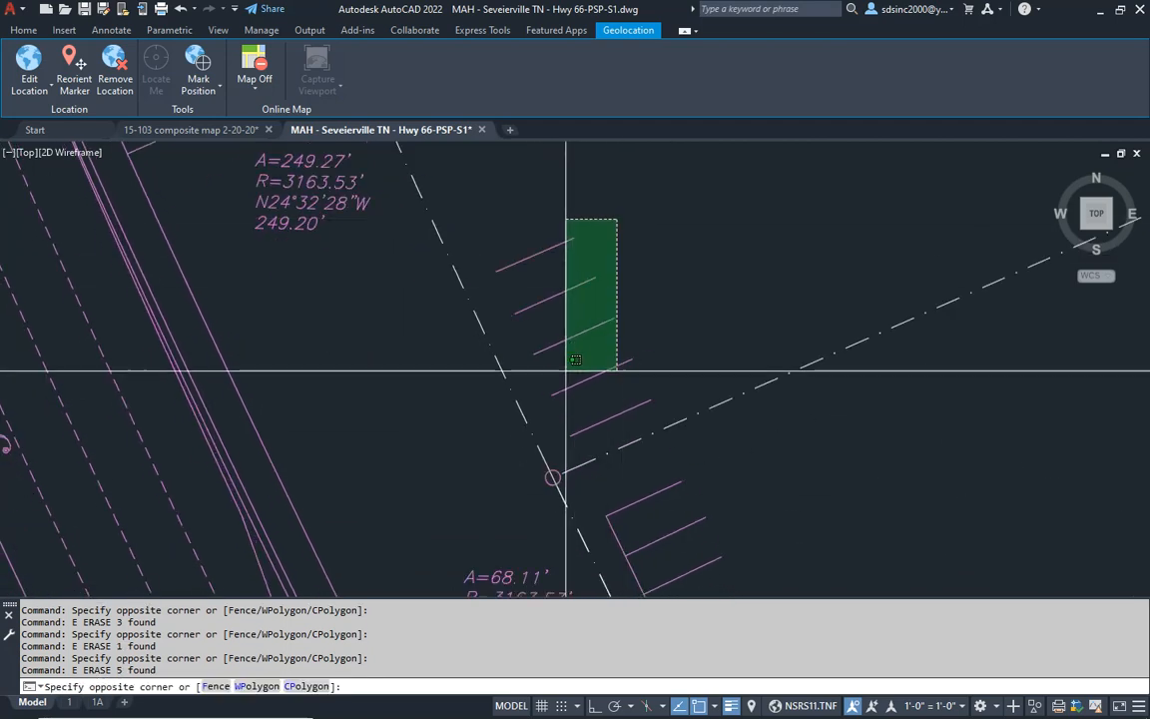
click(560, 425)
text(E)
key(Return)
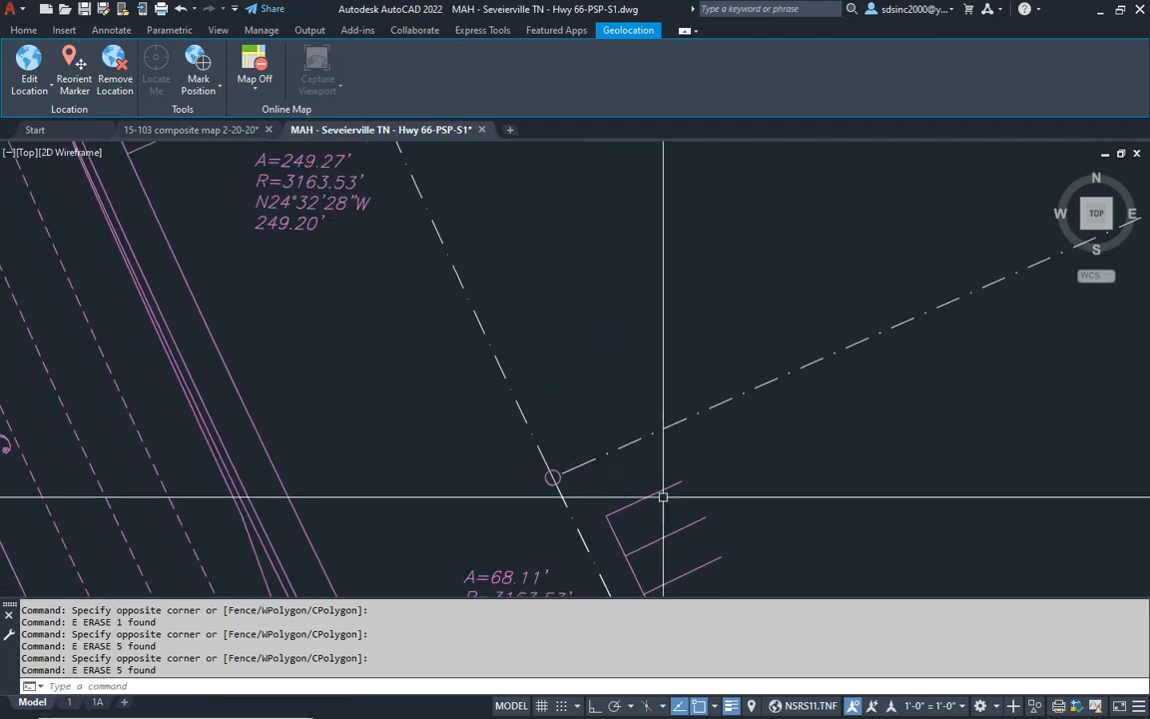
- Try to erase the curb polyline together with the upper three stall lines beside the 68.11' boundary arc
middle_drag(659, 504, 562, 235)
click(596, 180)
click(499, 305)
text(E)
key(Return)
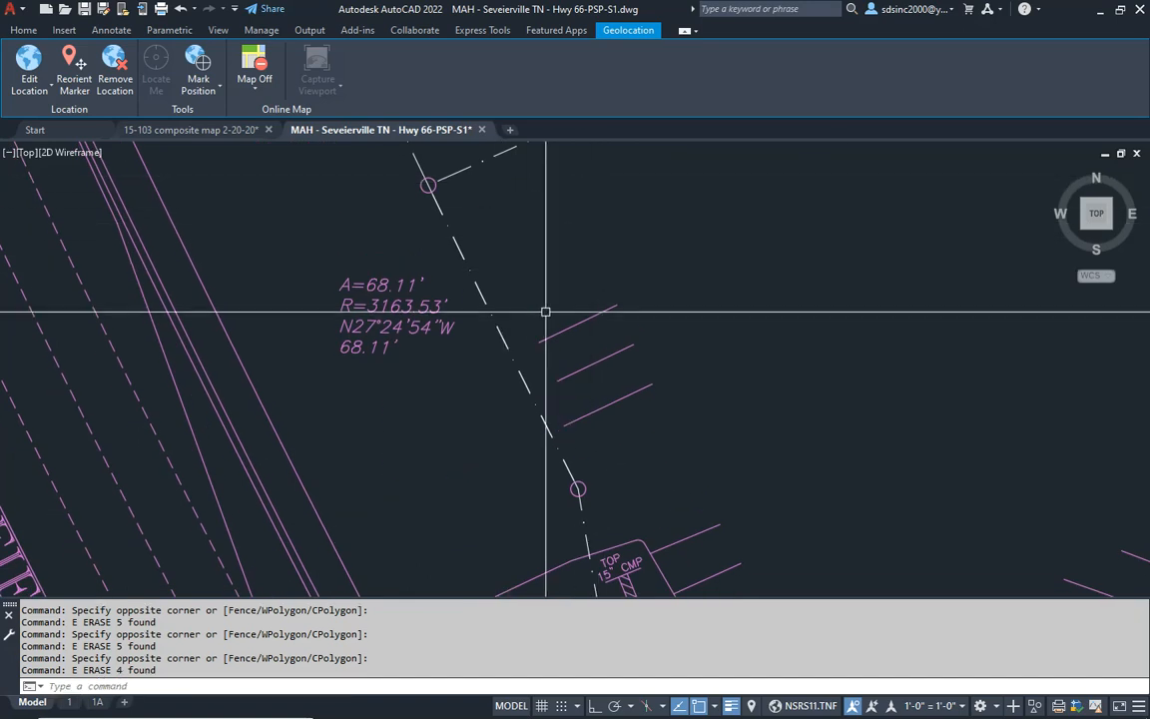
text(u)
key(Return)
key(Escape)
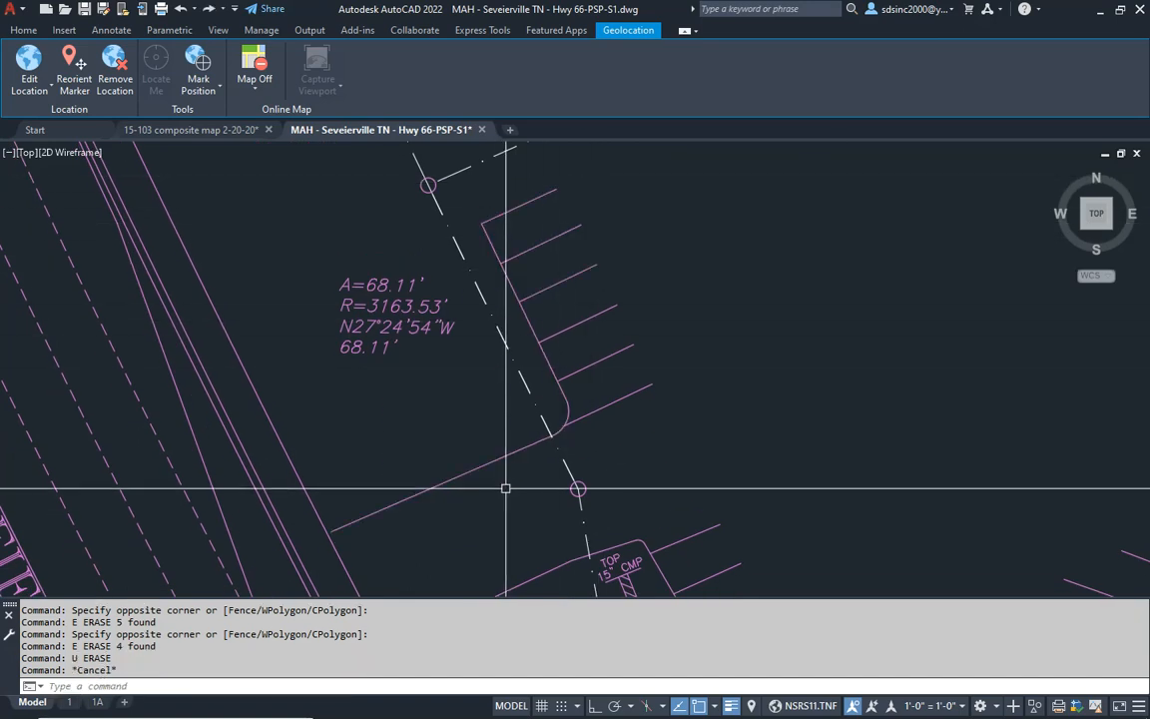
- Explode the curb polyline that joins the parking row and the driveway beside the 68.11' boundary arc
text(x)
key(Return)
click(559, 426)
click(432, 448)
- Erase the straight curb, its rounded corner and all six stall lines beside the 68.11' boundary arc, keeping the driveway edge
click(584, 180)
click(513, 289)
text(E)
key(Return)
click(524, 279)
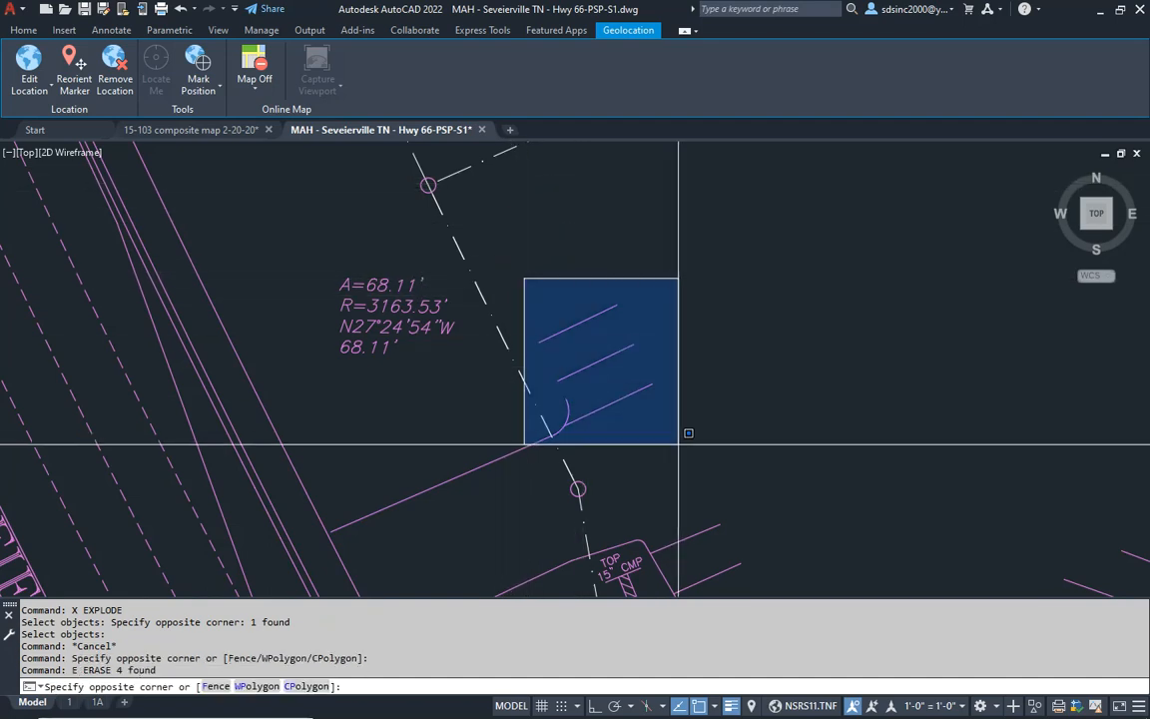
click(685, 436)
text(E)
key(Return)
- Erase the northernmost stall line of the parking row beside the 15" CMP label
middle_drag(661, 462, 621, 308)
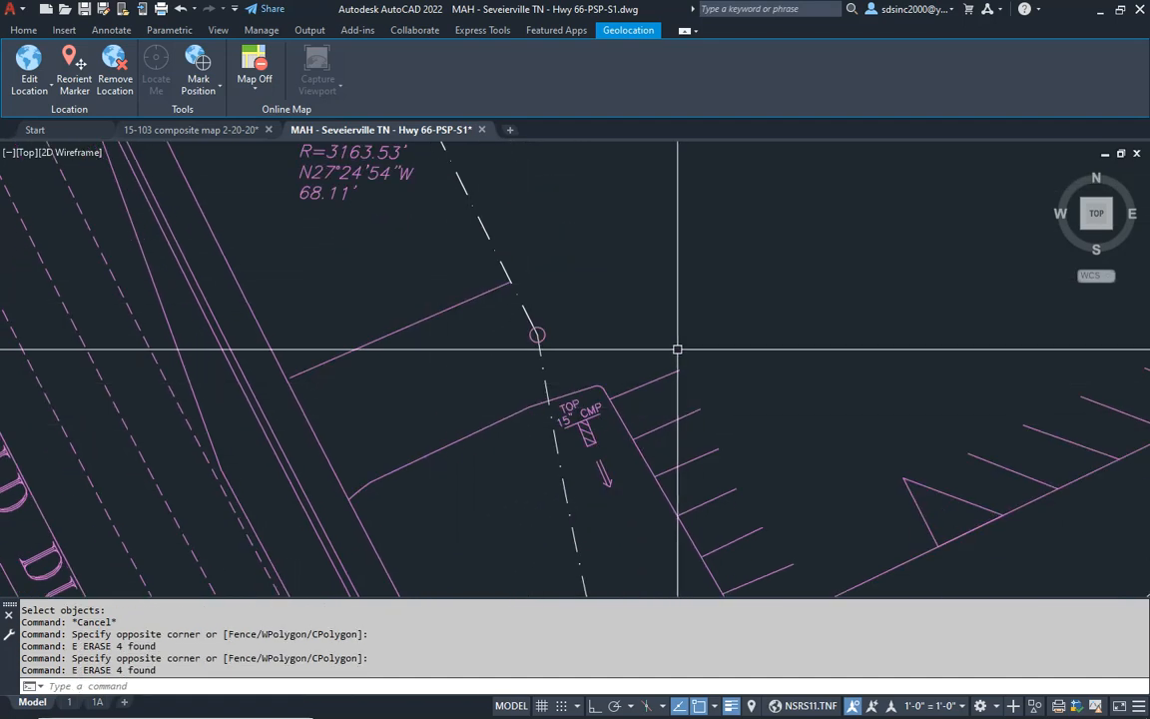
click(590, 331)
click(706, 404)
text(E)
key(Return)
- Erase the 15" CMP and TOP labels along with the pipe symbol and flow arrow beneath them
middle_drag(624, 462, 608, 385)
scroll(611, 394, up, 2)
click(565, 287)
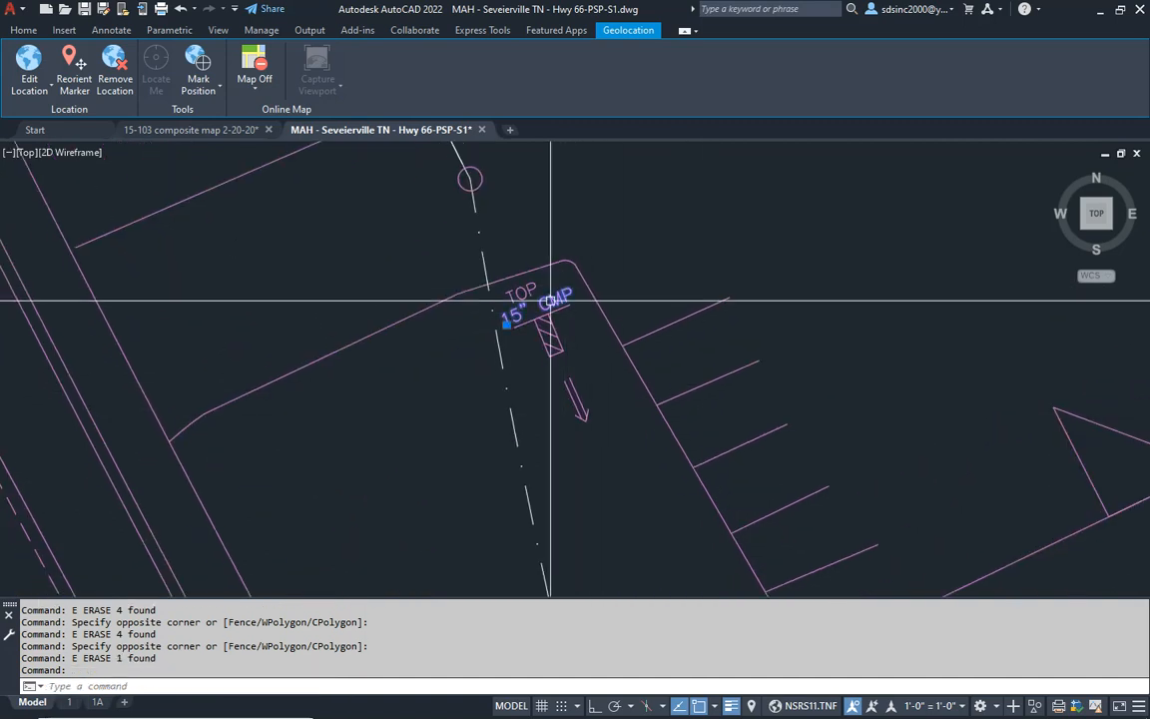
text(E)
key(Return)
click(515, 297)
text(E)
key(Return)
click(508, 294)
click(633, 430)
text(E)
key(Return)
- Erase the remaining stall lines of the parking row south of the driveway, beside the former pipe symbol
middle_drag(616, 439, 449, 426)
click(428, 206)
click(665, 488)
text(E)
key(Return)
click(541, 419)
click(488, 380)
key(Escape)
key(Escape)
- Explode the curb polyline at the southern driveway and erase its detached segment along the former parking row
text(X)
key(Return)
click(529, 333)
click(415, 416)
key(Return)
key(Escape)
click(373, 229)
click(536, 449)
text(E)
key(Return)
- Erase the leftover parking linework between the southern driveway and the angled stall row north of the A=133.64' curve label
scroll(644, 475, down, 2)
middle_drag(644, 475, 610, 378)
click(629, 346)
click(535, 448)
text(E)
key(Return)
- Erase the curb line and westernmost stalls of the angled parking row along the N48°59'58"E boundary
click(666, 496)
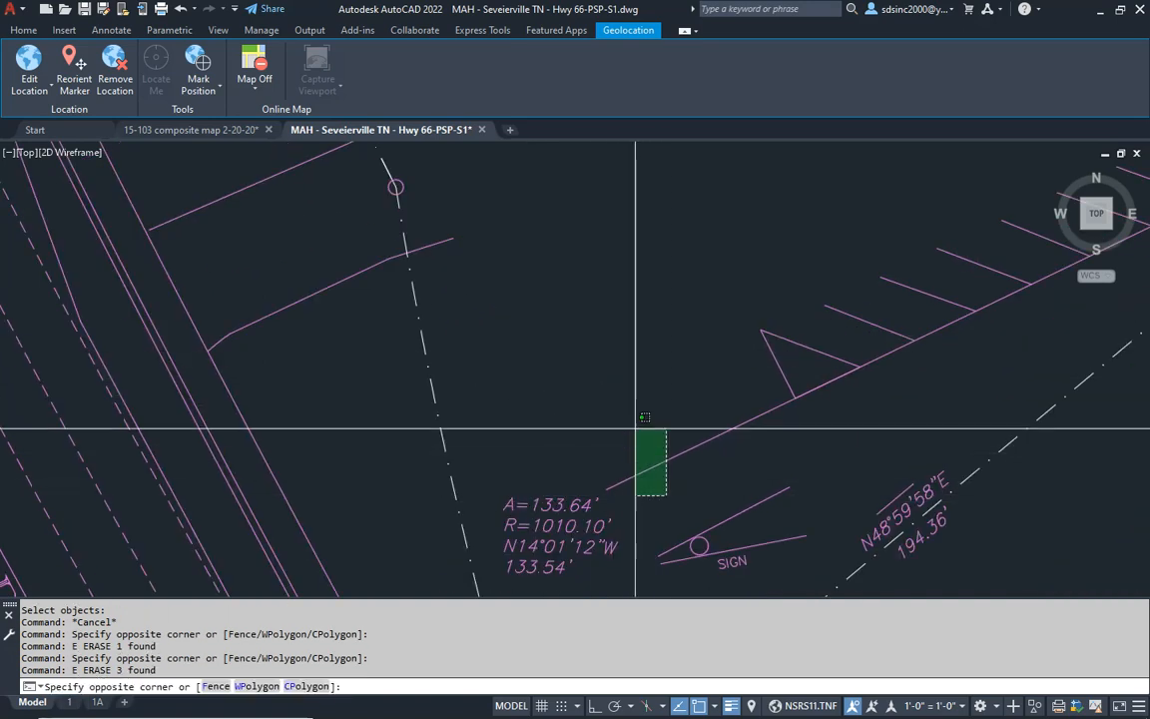
click(645, 450)
text(E)
key(Return)
middle_drag(785, 377, 667, 464)
click(667, 465)
click(542, 342)
text(E)
key(Return)
- Erase the remaining stall lines of the angled row, up to its triangular eastern end island
middle_drag(776, 334, 528, 346)
click(545, 334)
click(379, 478)
text(E)
key(Return)
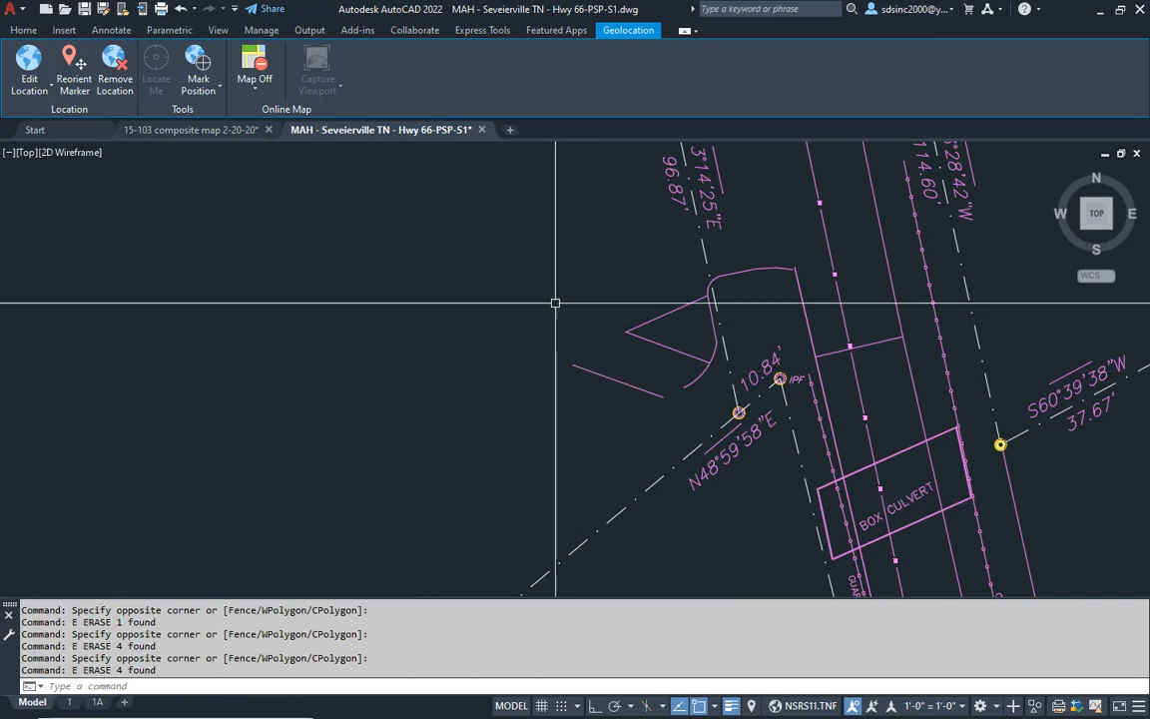
click(555, 302)
click(689, 405)
text(E)
key(Return)
- Erase the triangular end island and its curved curb beside the 10.84' boundary segment
click(607, 297)
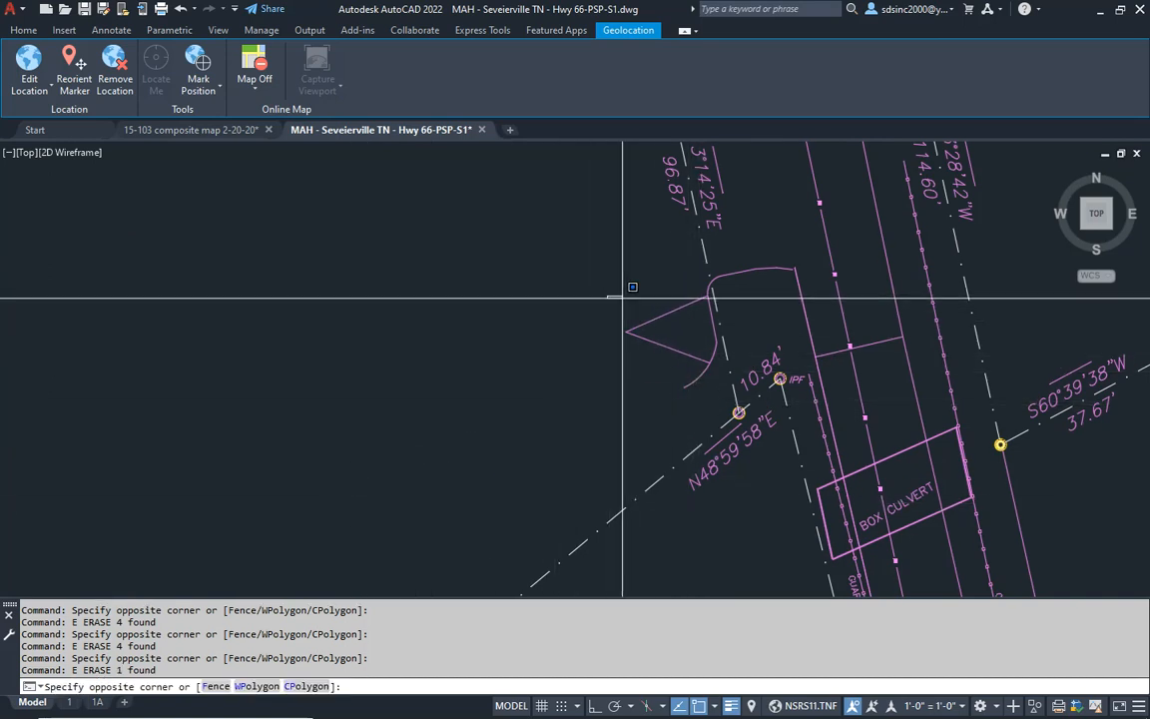
click(718, 400)
text(E)
key(Return)
middle_drag(699, 367, 669, 418)
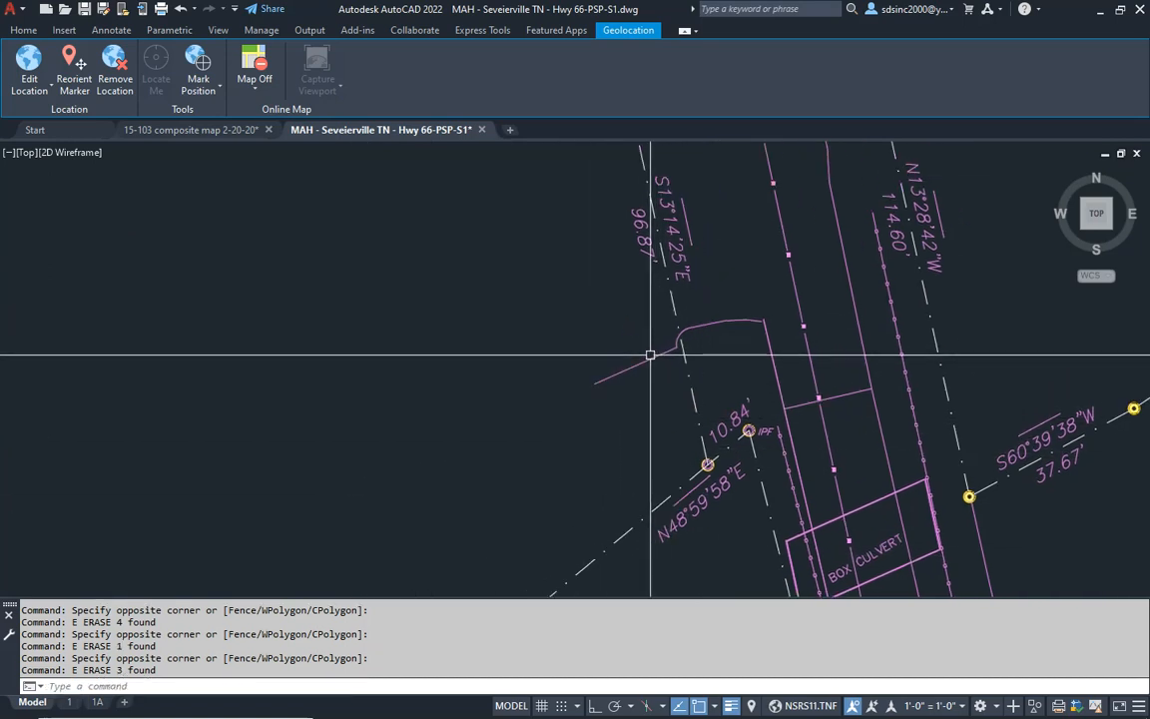
click(651, 355)
text(E)
key(Return)
- Erase the small curb return where it meets the S13°14'25"E boundary line
click(625, 307)
click(691, 368)
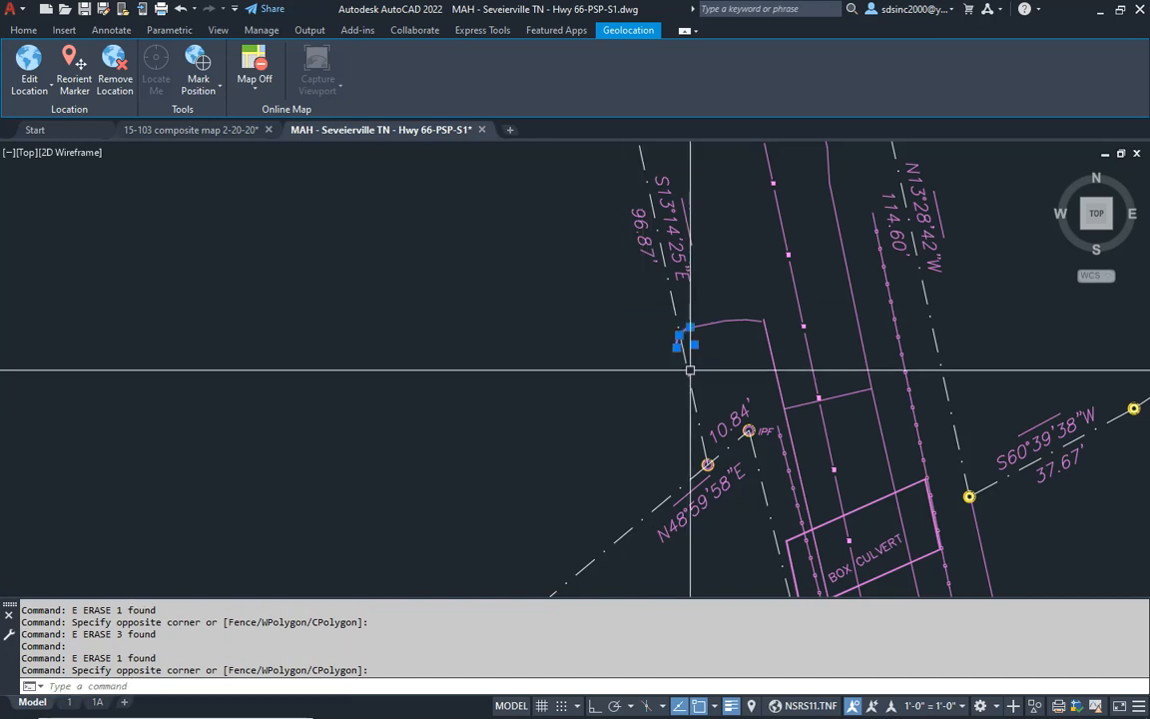
text(E)
key(Return)
- Erase the light pole island linework at the western end of the northern parking row
scroll(675, 379, down, 5)
middle_drag(646, 452, 660, 474)
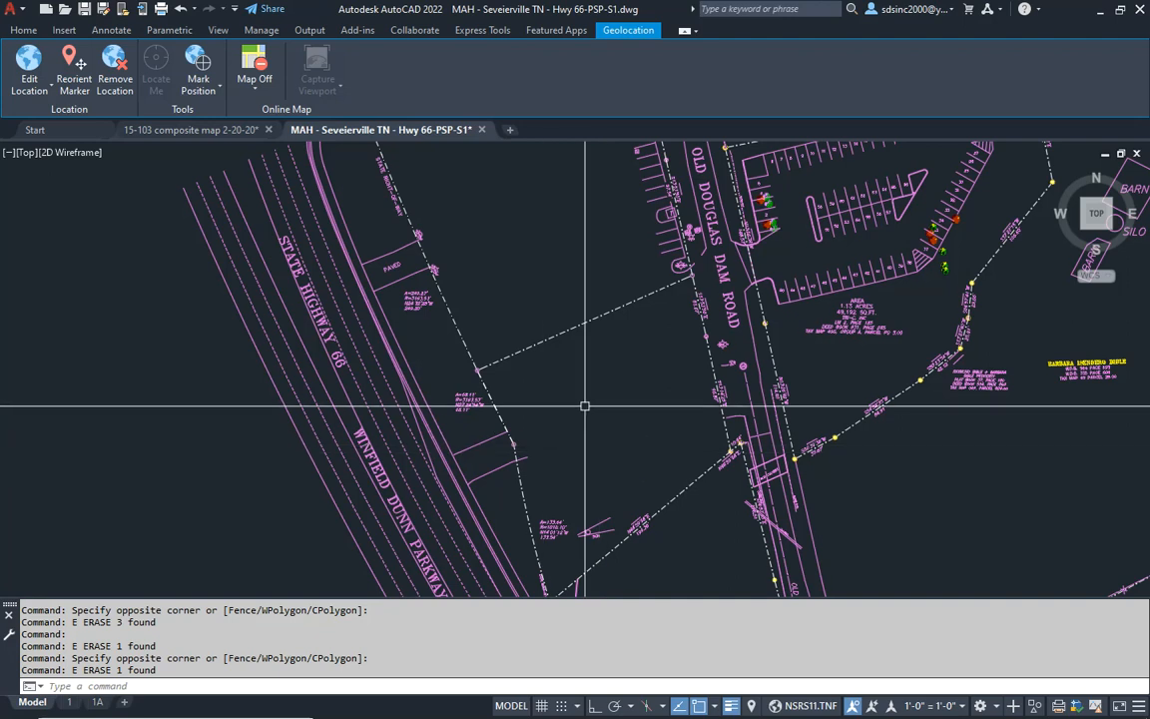
middle_drag(630, 297, 575, 467)
scroll(469, 230, up, 6)
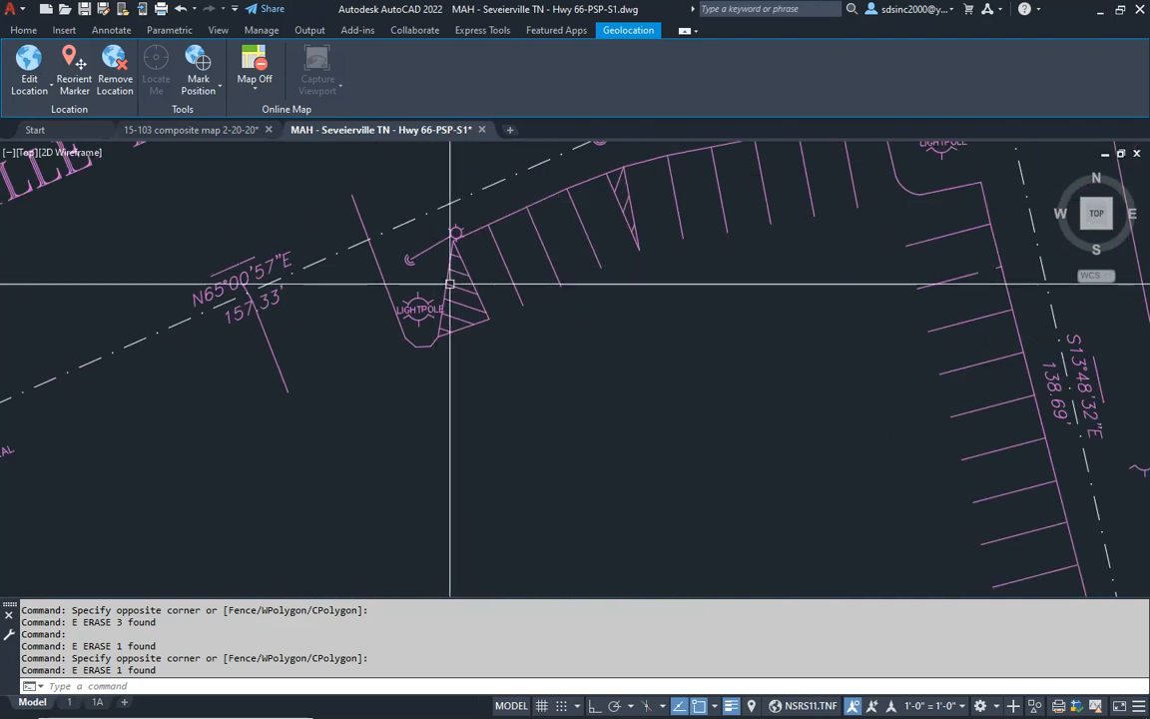
key(Escape)
key(Escape)
click(355, 262)
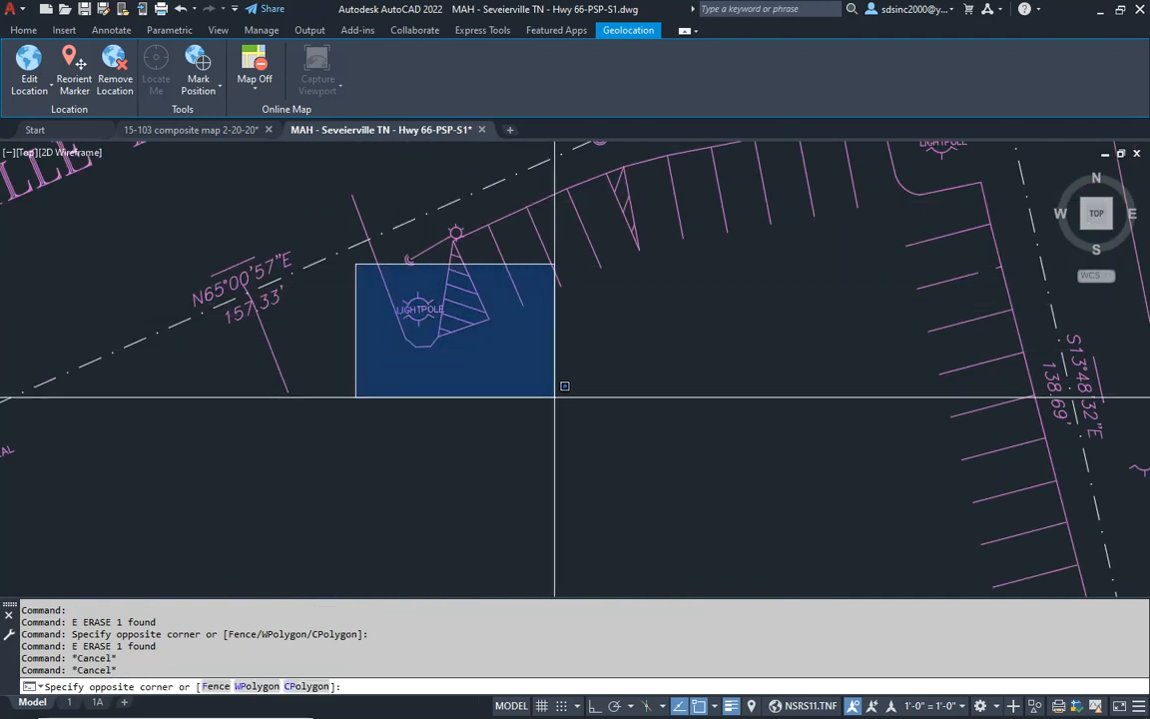
click(563, 418)
text(e)
key(Return)
- Erase the leftover island line, the light pole symbol and the adjoining western stalls and curb of the northern row
middle_drag(475, 313, 476, 390)
click(447, 359)
text(e)
key(Return)
click(386, 258)
click(570, 477)
text(e)
key(Return)
- Erase the hatched wedge, the remaining stalls and the eastern curb of the northern row below the 62.04' boundary segment
click(689, 268)
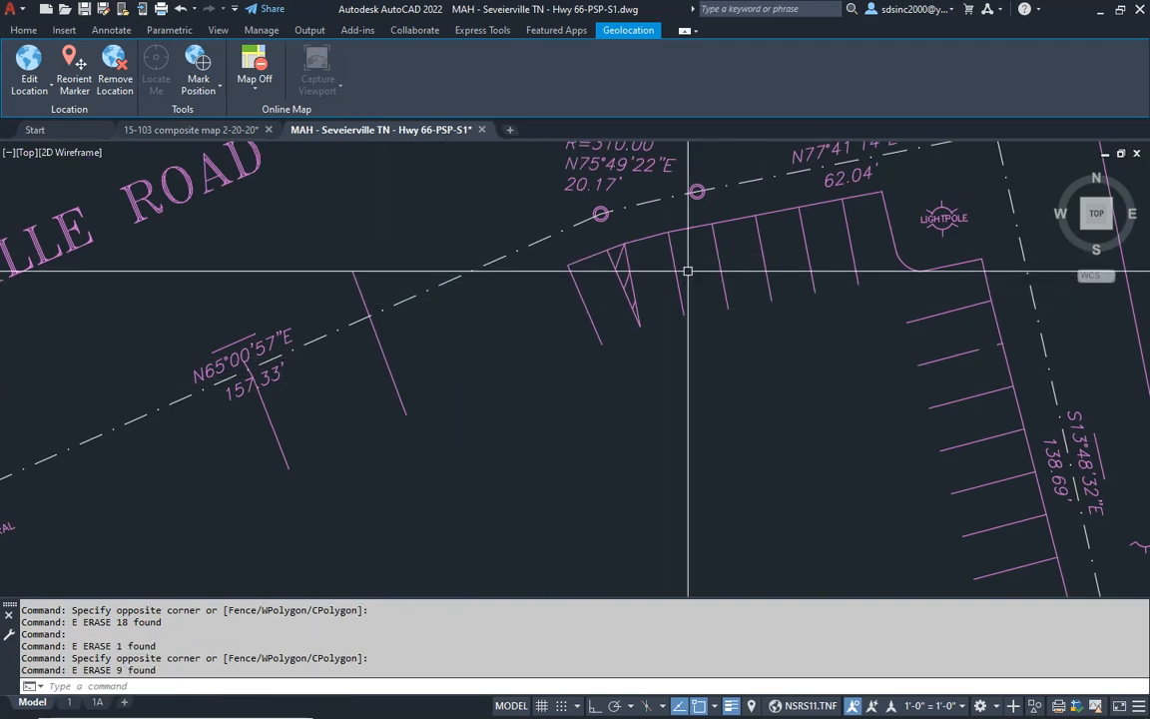
click(586, 321)
text(e)
key(Return)
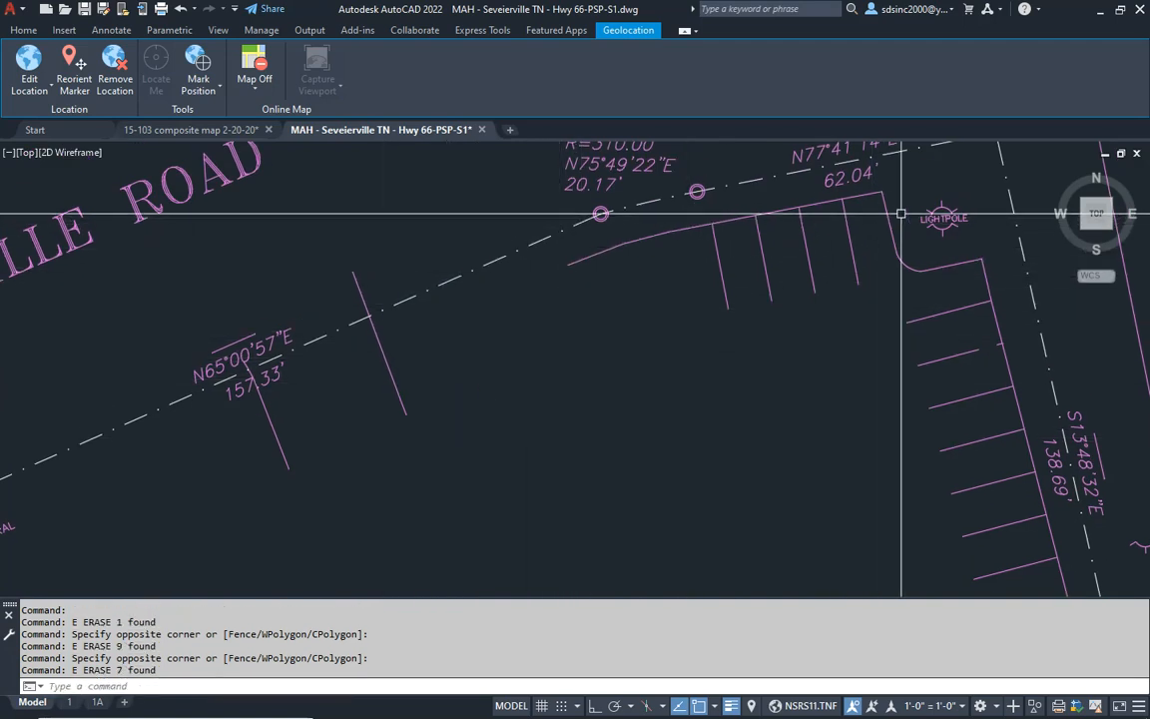
click(897, 212)
click(718, 297)
text(e)
key(Return)
- Erase the leftover curb segments of the northern row south of the 20.17' curve label
click(685, 249)
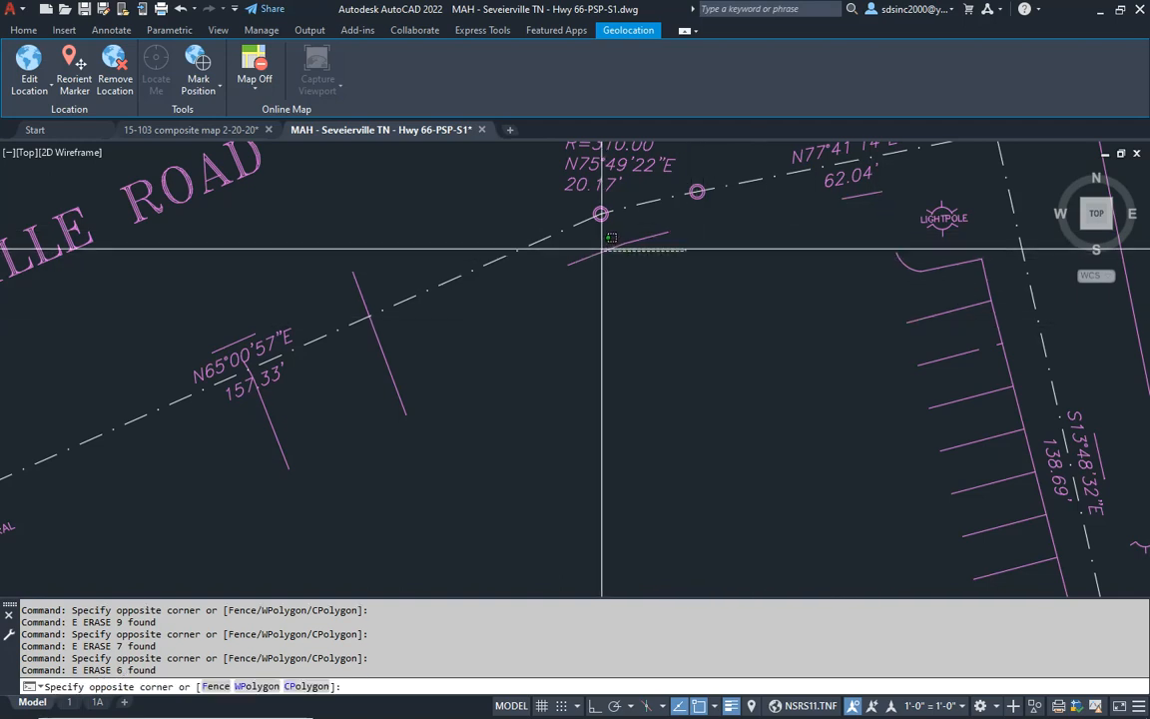
click(612, 240)
text(e)
key(Return)
click(654, 264)
click(585, 242)
text(e)
key(Return)
- Erase the light pole symbol and rounded curb corner at the northeastern corner of the former parking lot
click(907, 183)
click(987, 313)
text(e)
key(Return)
- Erase the northern stalls and curb of the eastern parking row along the S13°48'32"E boundary
click(935, 241)
click(899, 379)
text(e)
key(Return)
middle_drag(926, 463, 776, 397)
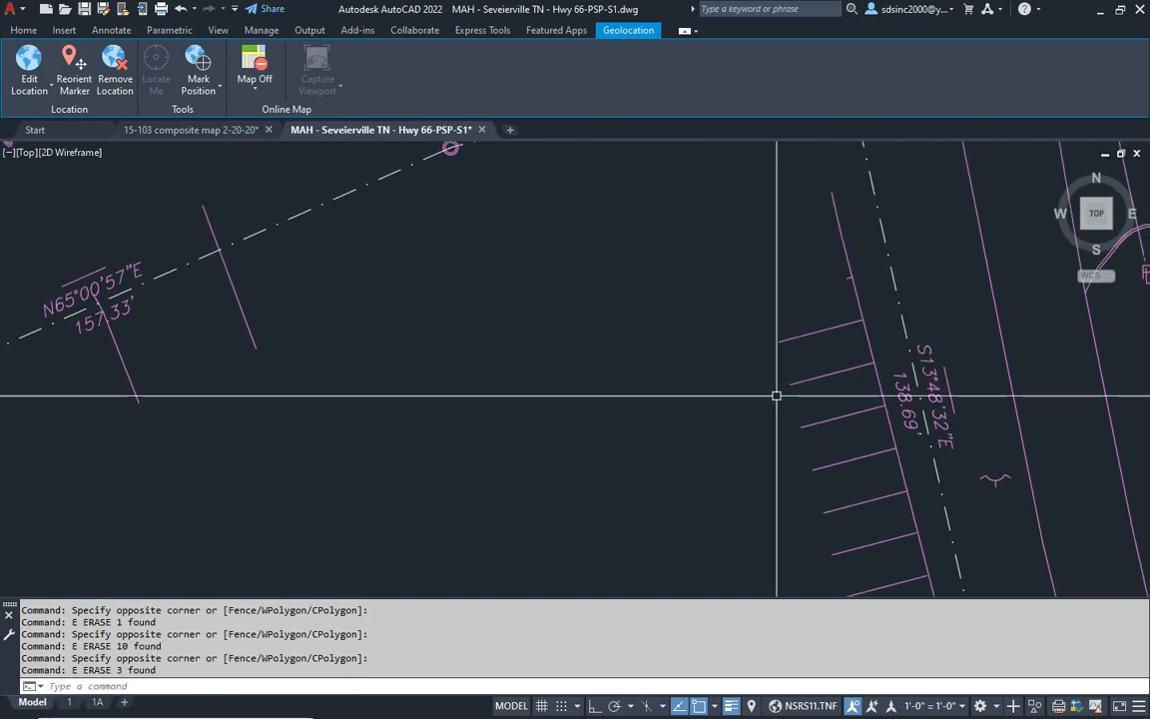
click(867, 256)
click(779, 469)
text(e)
key(Return)
- Erase the next group of stalls southward in the eastern parking row and the leftover line beside them
middle_drag(775, 513, 647, 309)
click(756, 286)
click(649, 544)
text(e)
key(Return)
scroll(686, 413, down, 2)
middle_drag(696, 162, 696, 323)
click(696, 321)
text(e)
key(Return)
- Erase the four stall lines directly north of the transformer island along Old Douglas Dam Road
middle_drag(683, 411, 655, 205)
middle_drag(716, 460, 634, 259)
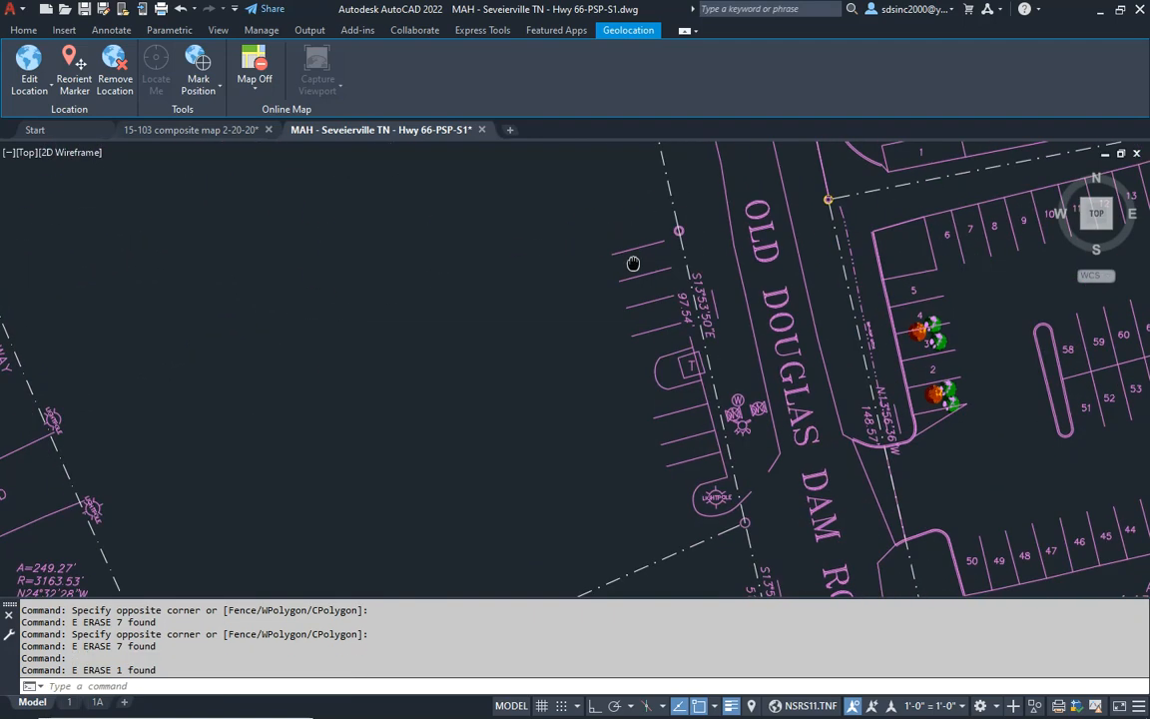
click(651, 226)
click(585, 388)
text(e)
key(Return)
- Erase the rounded island curb and the boxed T transformer symbol inside it
scroll(673, 364, up, 4)
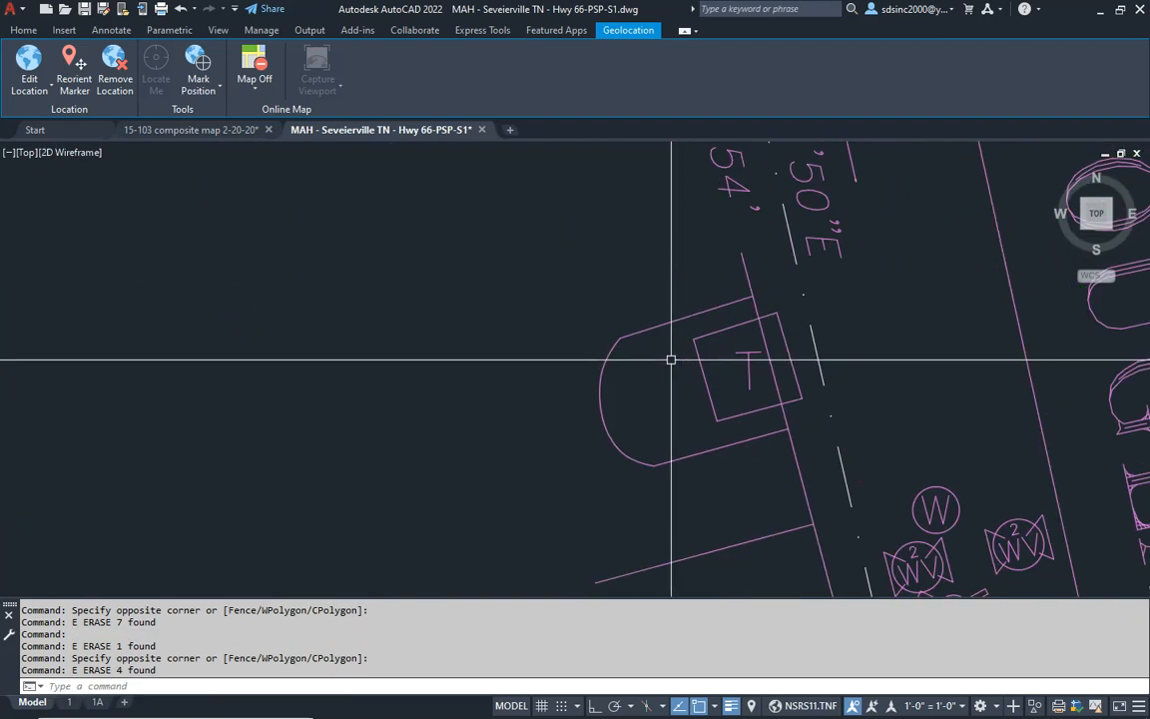
click(673, 272)
click(521, 526)
text(e)
key(Return)
click(660, 288)
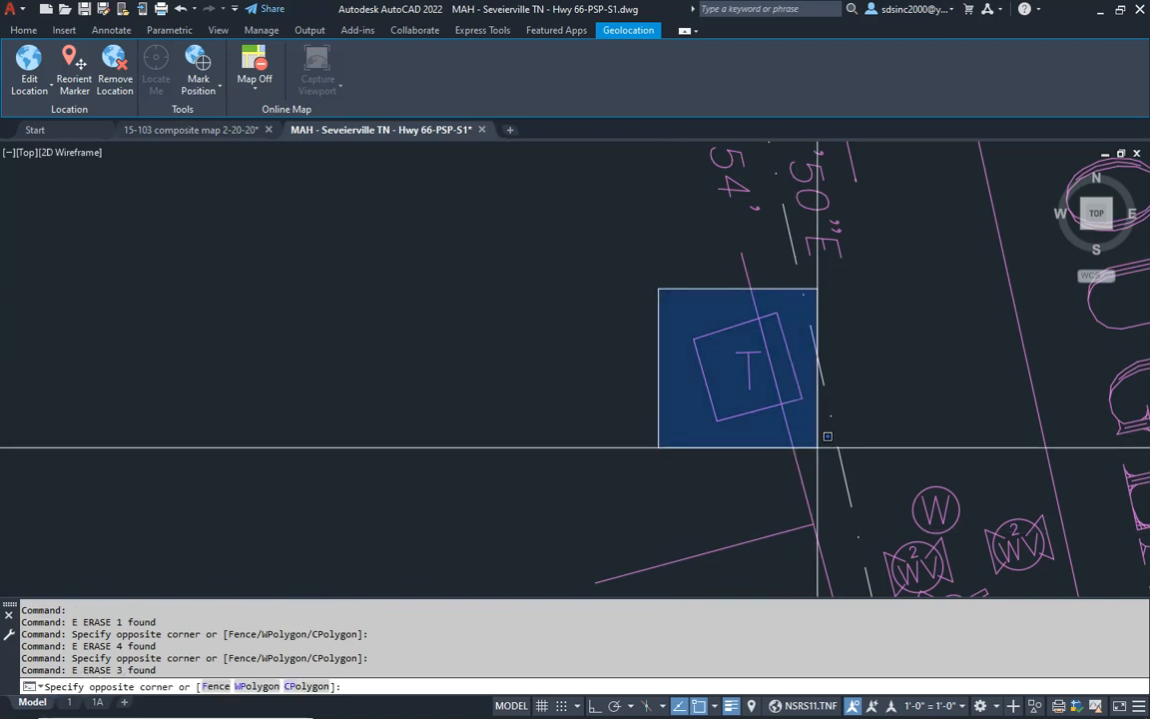
click(804, 436)
text(e)
key(Return)
- Erase the three stall lines and curb line between the former transformer island and the southern light pole island
middle_drag(717, 542, 652, 323)
scroll(652, 324, down, 4)
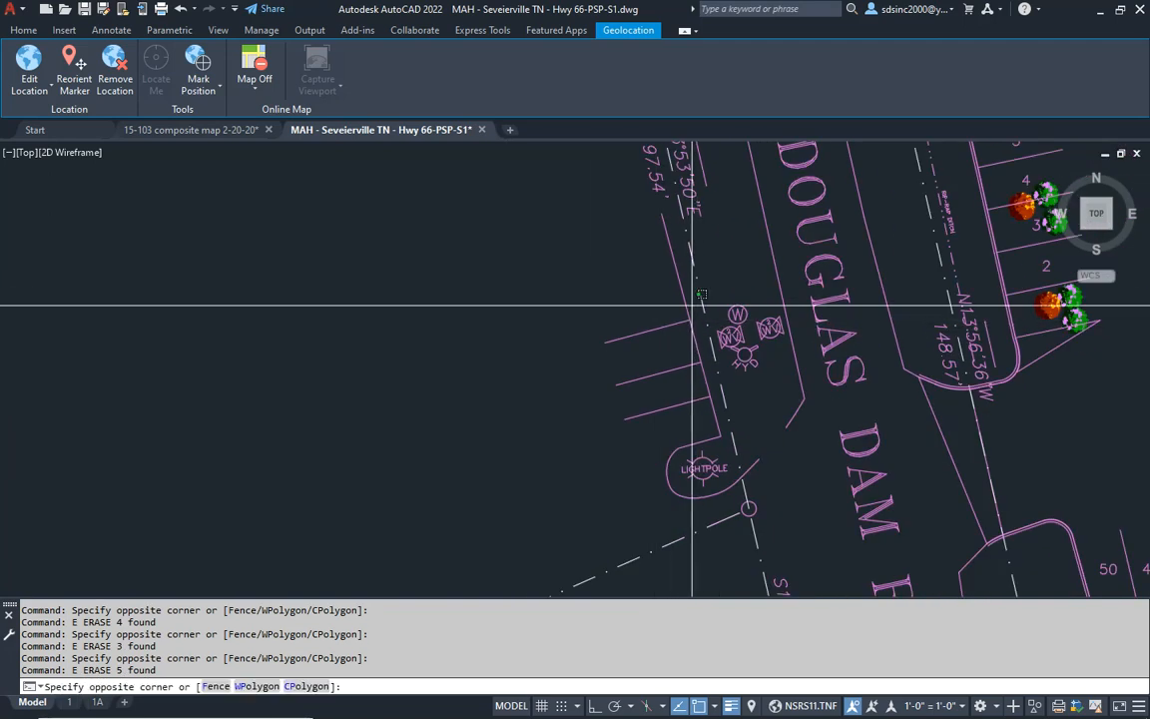
click(616, 419)
text(e)
key(Return)
- Erase the southern light pole symbol with its label and the curved island curb around it
click(606, 326)
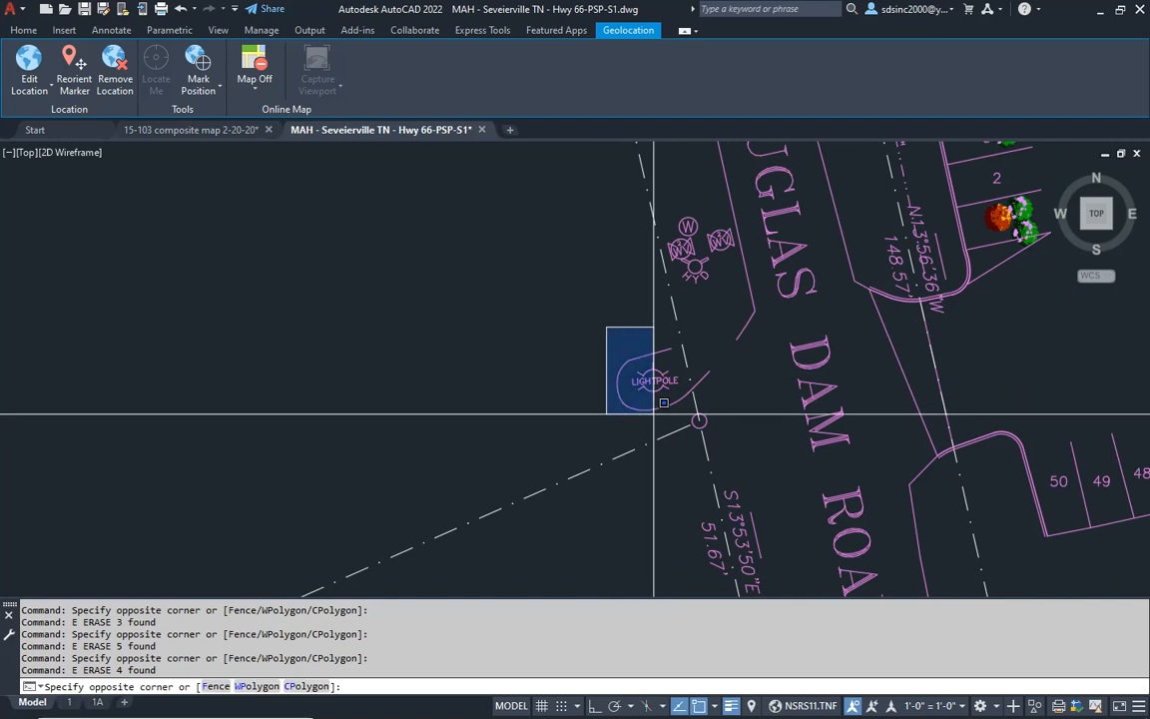
click(691, 430)
text(e)
key(Return)
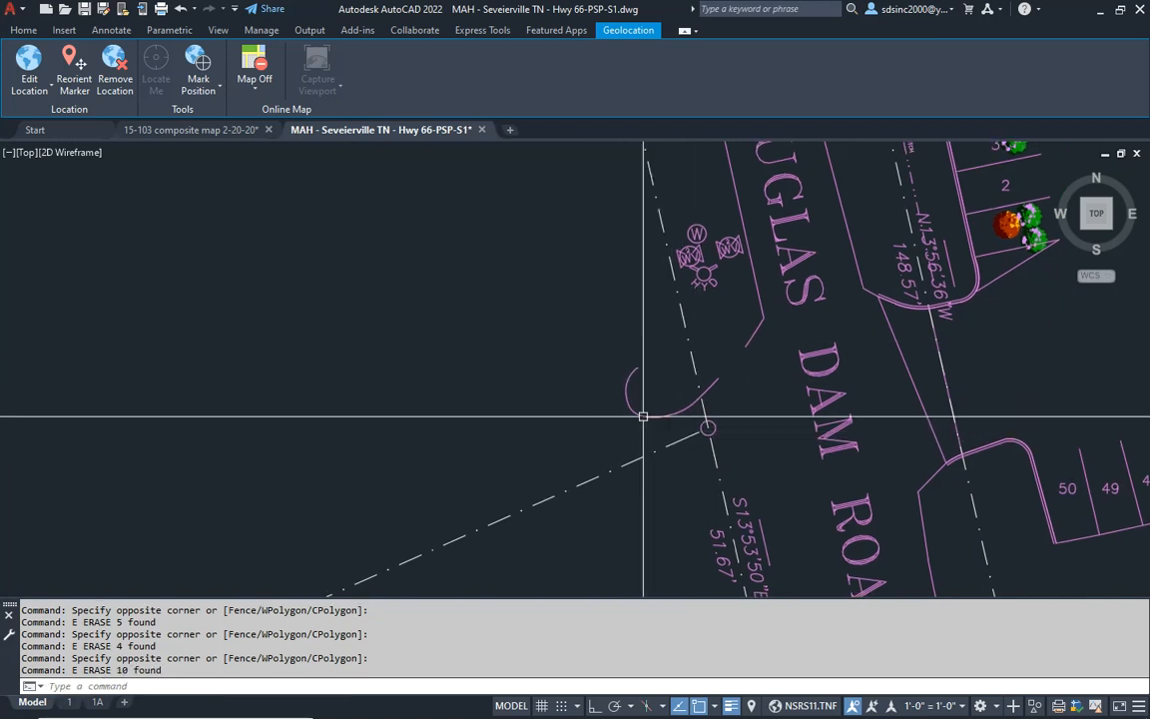
click(643, 416)
text(e)
key(Return)
- Erase the S13°48'32"E, 138.69' bearing and distance label from the eastern boundary
scroll(567, 399, down, 5)
middle_drag(480, 323, 582, 437)
scroll(682, 324, up, 5)
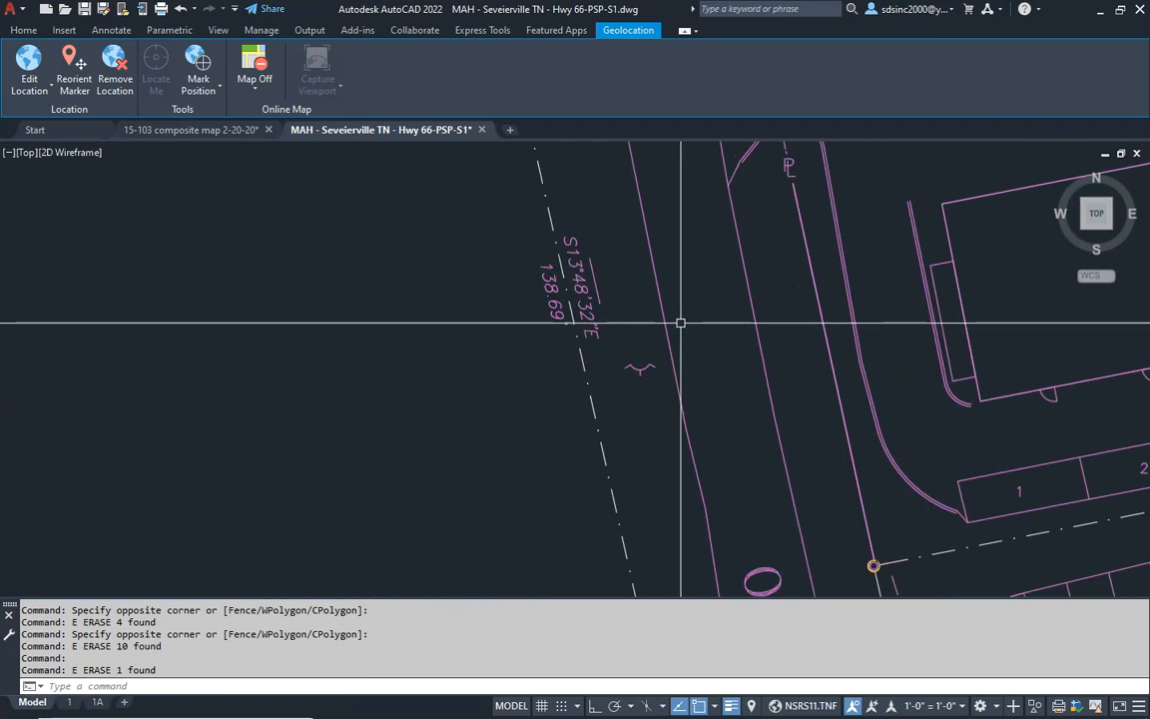
click(513, 210)
click(608, 380)
text(e)
key(Return)
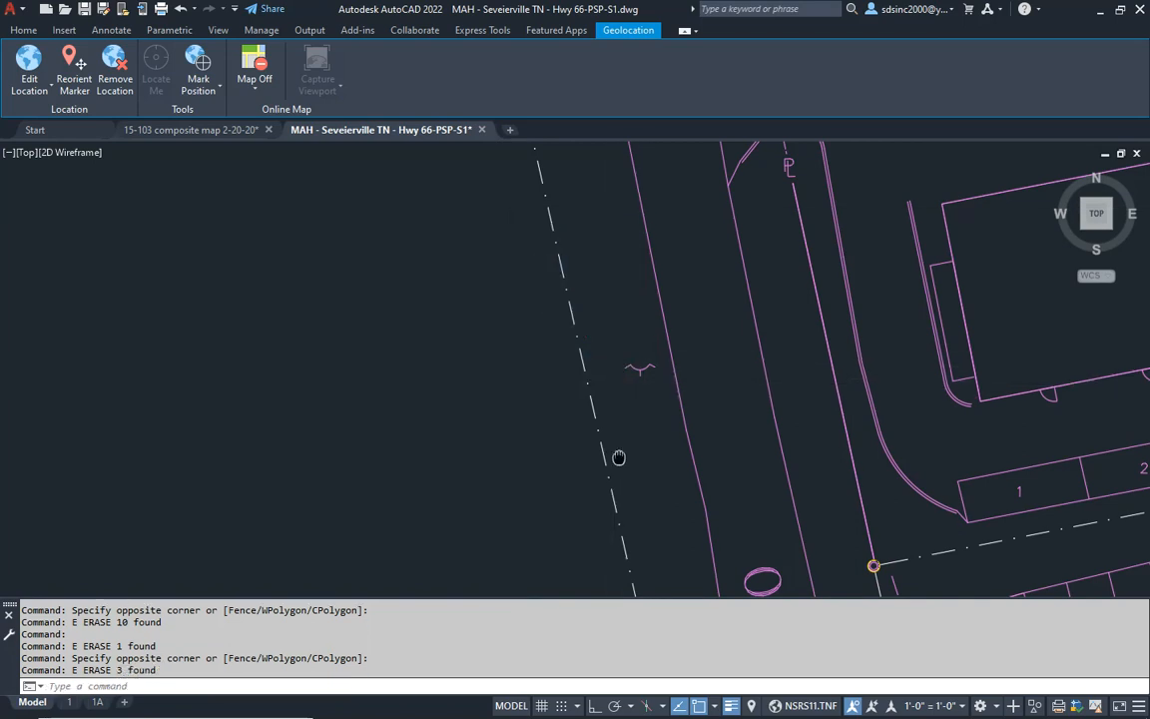
- Erase the S13°53'50"E, 97.54' bearing and distance label and the pin circle above it on the eastern boundary
middle_drag(616, 457, 581, 333)
click(534, 249)
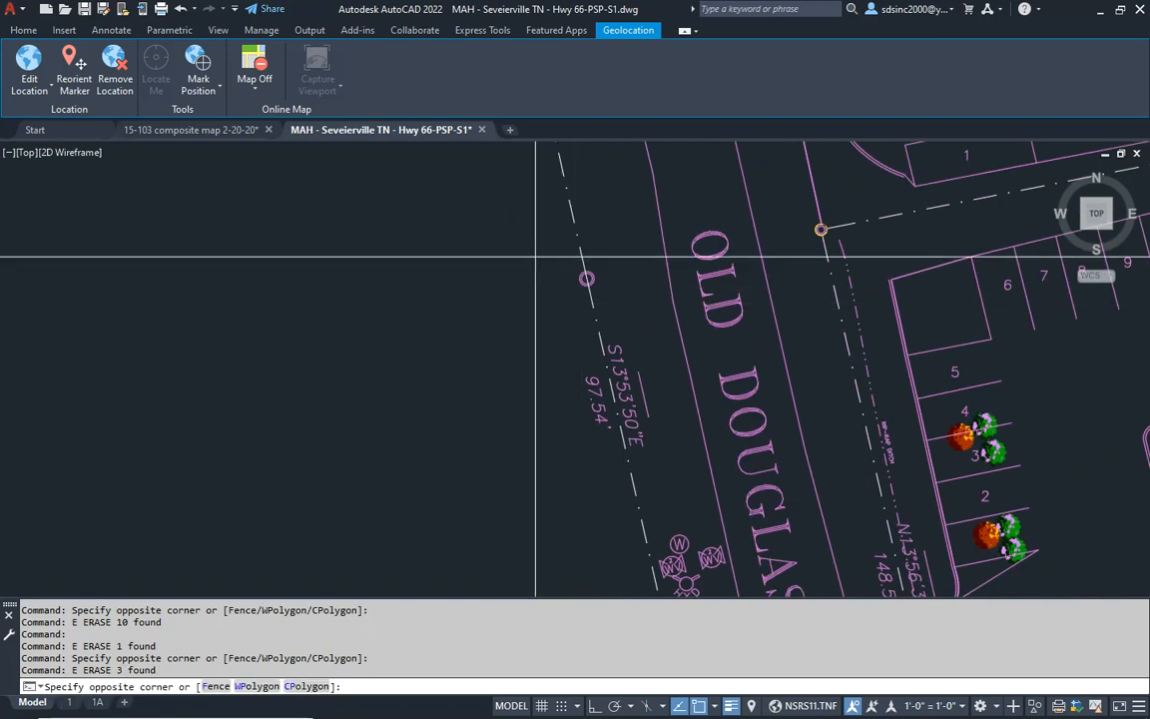
click(667, 469)
text(e)
key(Return)
- Erase the pin circle where the interior lot line meets the eastern boundary along Old Douglas Dam Road
middle_drag(644, 524, 612, 259)
middle_drag(616, 462, 605, 333)
click(613, 299)
click(683, 411)
text(e)
key(Return)
- Erase the S13°53'50"E, 51.67' label and the pin circle just south of it on the eastern boundary
middle_drag(786, 459, 782, 406)
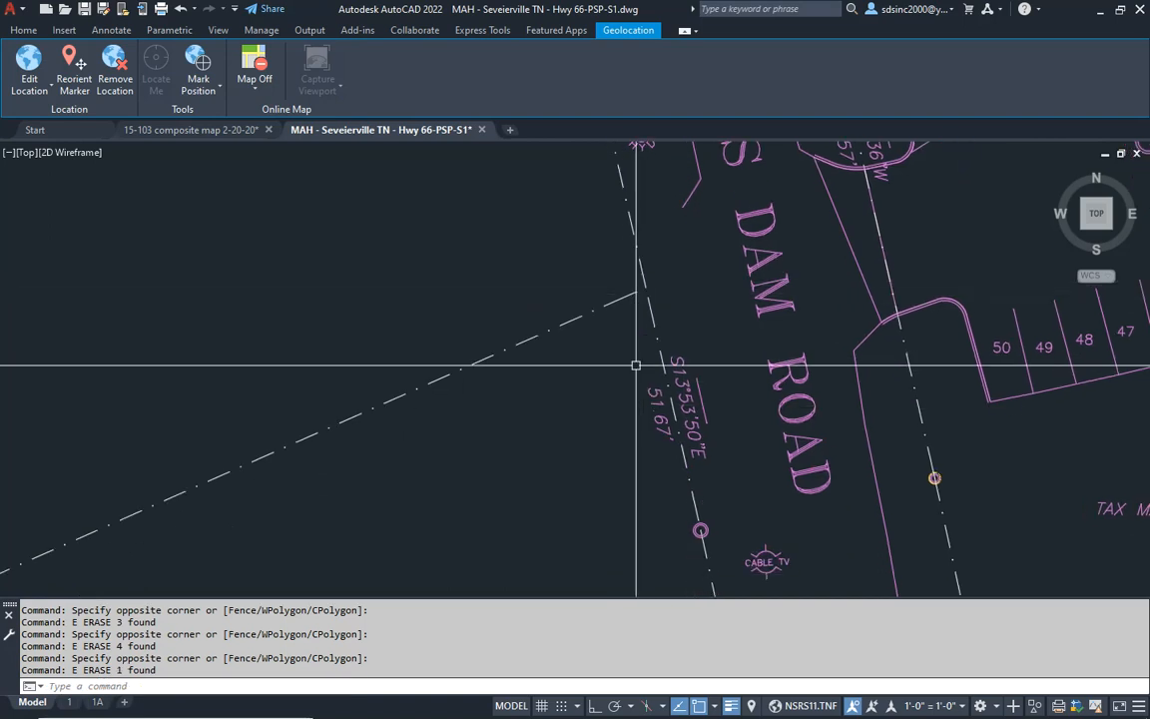
click(627, 338)
click(698, 471)
text(e)
key(Return)
click(716, 551)
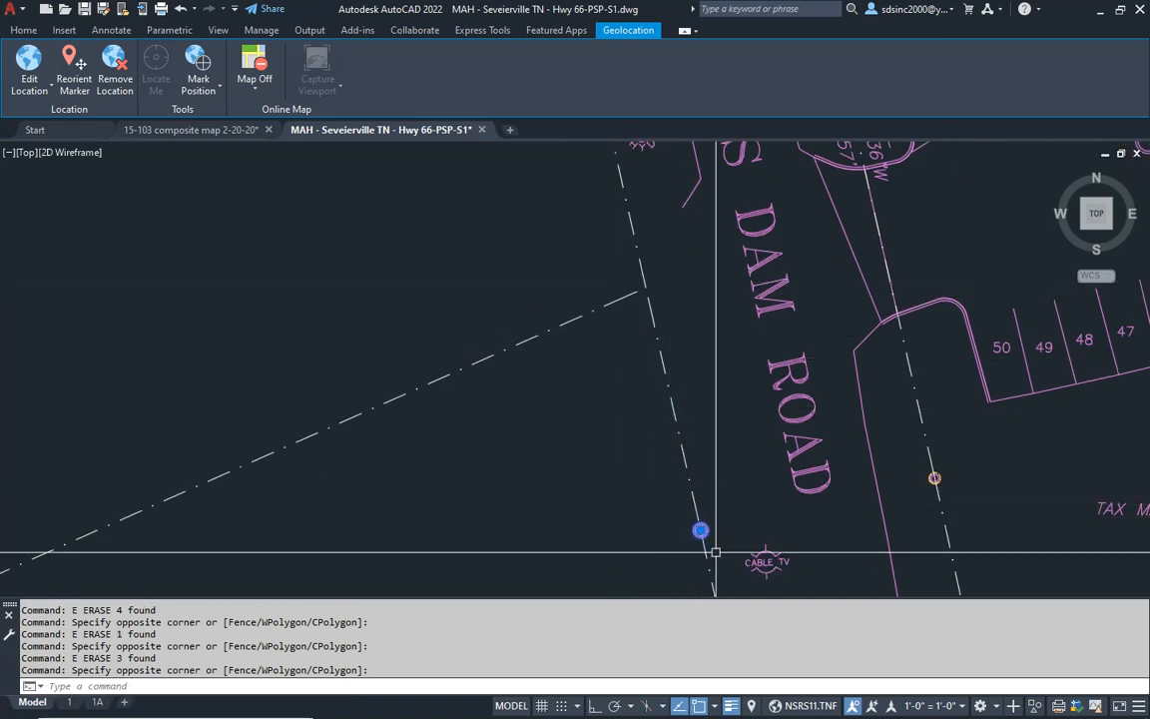
text(e)
key(Return)
- Erase the bearing and distance label on the eastern boundary between the cable TV symbol and the southeast corner
middle_drag(704, 552, 675, 273)
scroll(666, 340, down, 4)
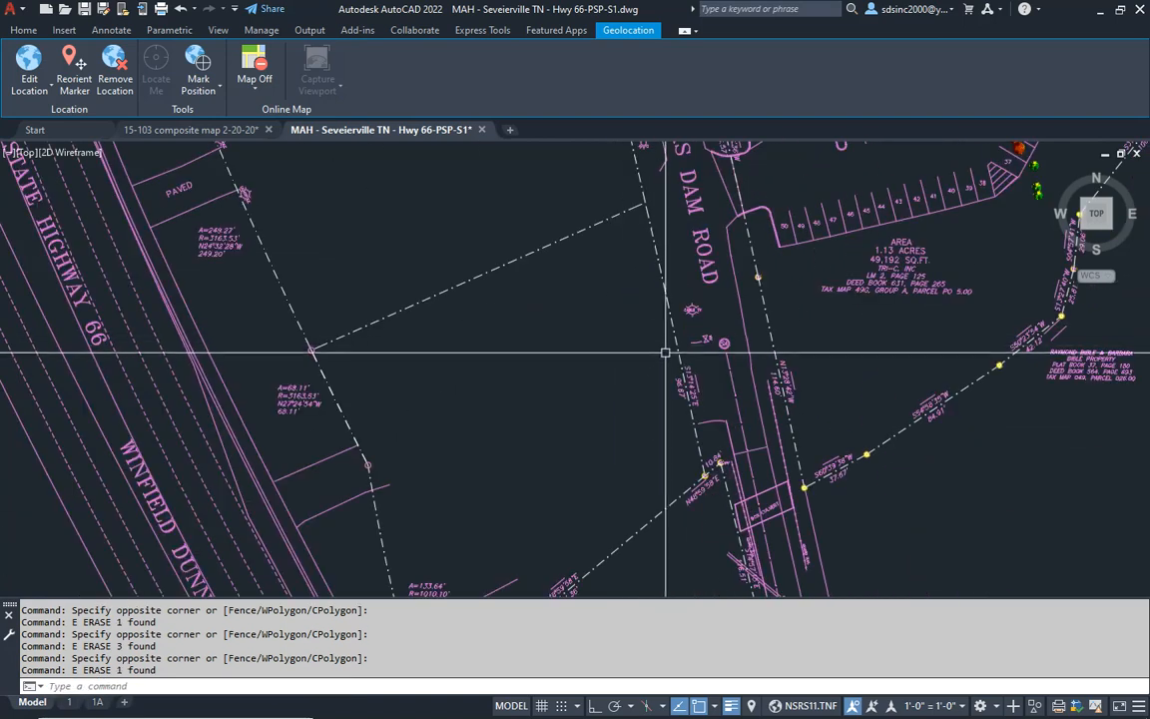
click(716, 403)
text(e)
key(Return)
- Erase the pin at the southeast boundary corner with the N48°59'58"E bearing and 10.84' distance labels beside it
scroll(680, 382, up, 6)
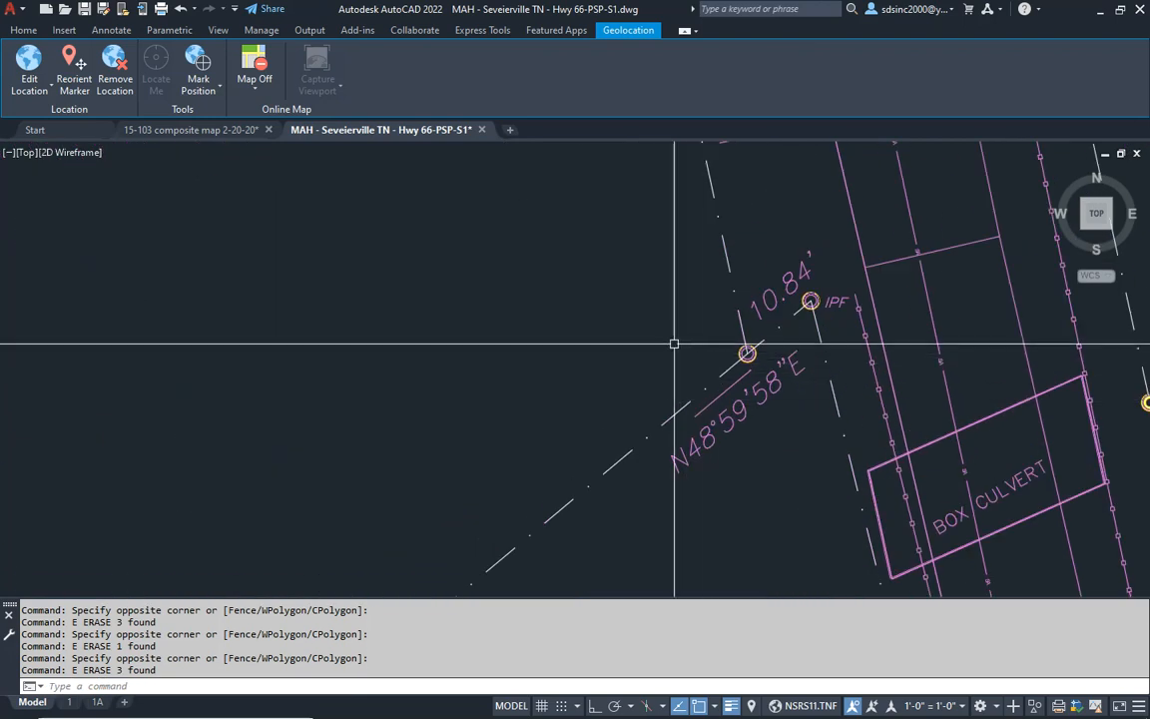
click(674, 342)
click(775, 517)
text(e)
key(Return)
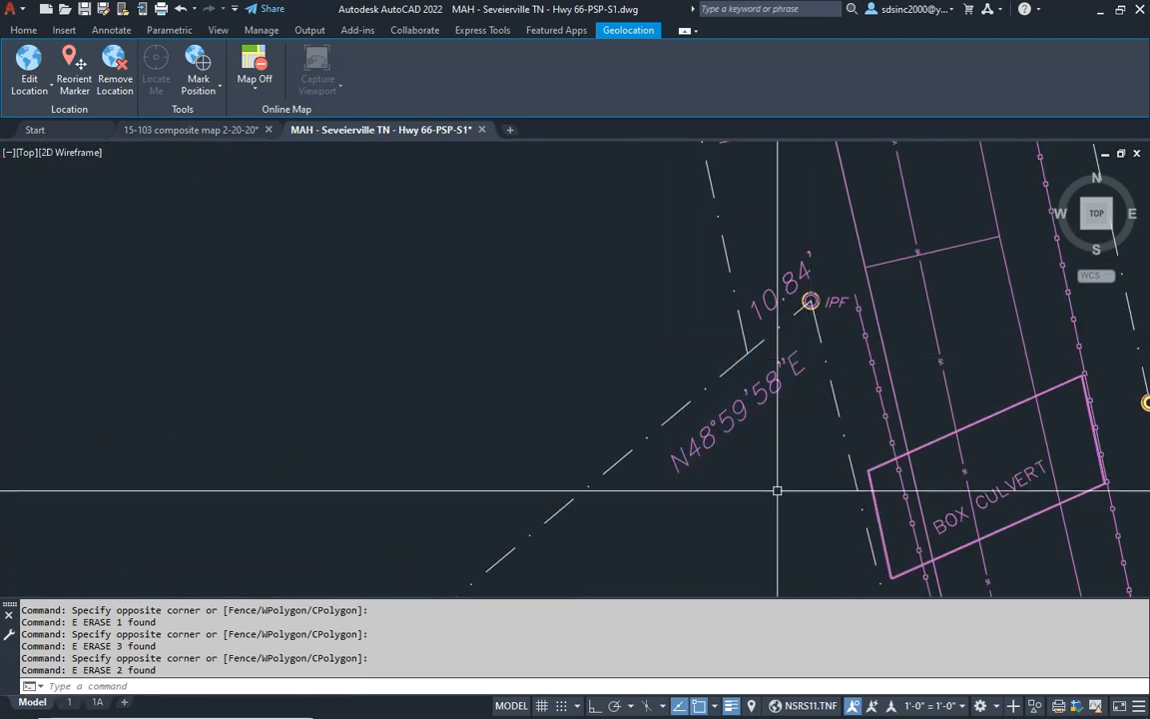
click(771, 399)
text(e)
key(Return)
click(786, 281)
text(e)
key(Return)
- Erase the N48°59'58"E, 194.36' bearing and distance label from the southern diagonal boundary
scroll(646, 414, up, 2)
middle_drag(646, 414, 739, 311)
scroll(692, 377, down, 3)
middle_drag(594, 348, 784, 328)
click(649, 310)
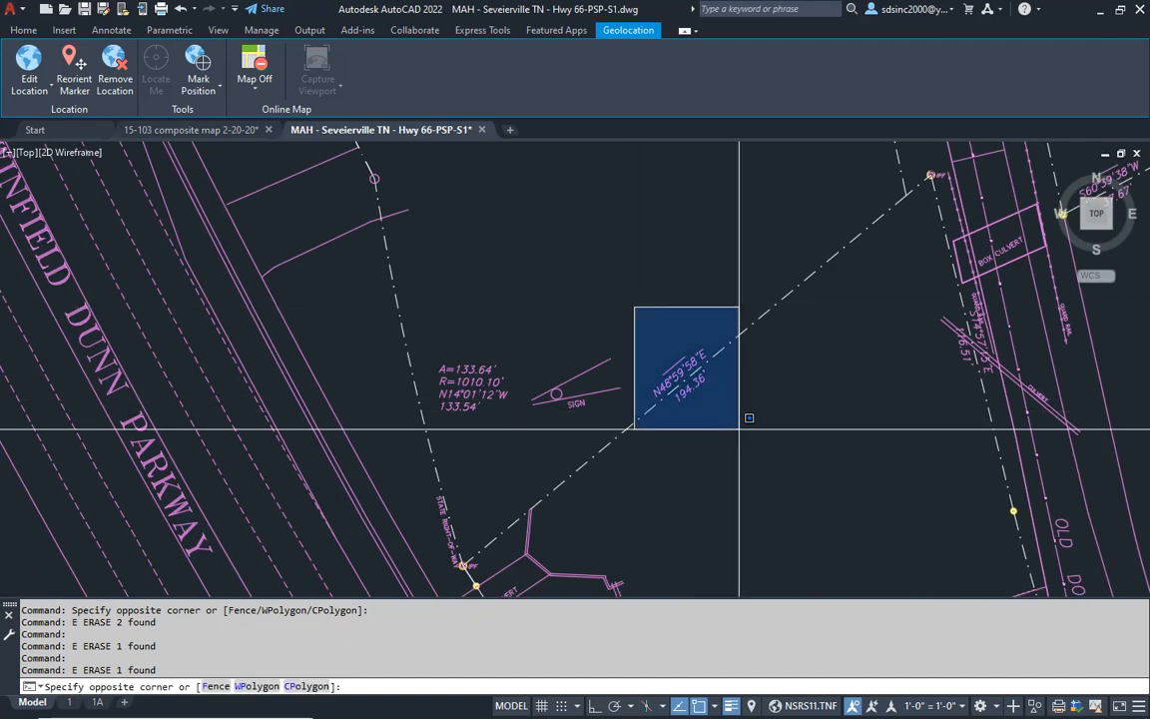
click(734, 411)
text(e)
key(Return)
- Erase the southern STATE RIGHT-OF-WAY label and the IPF pin at the boundary corner above the box culvert
scroll(657, 367, up, 5)
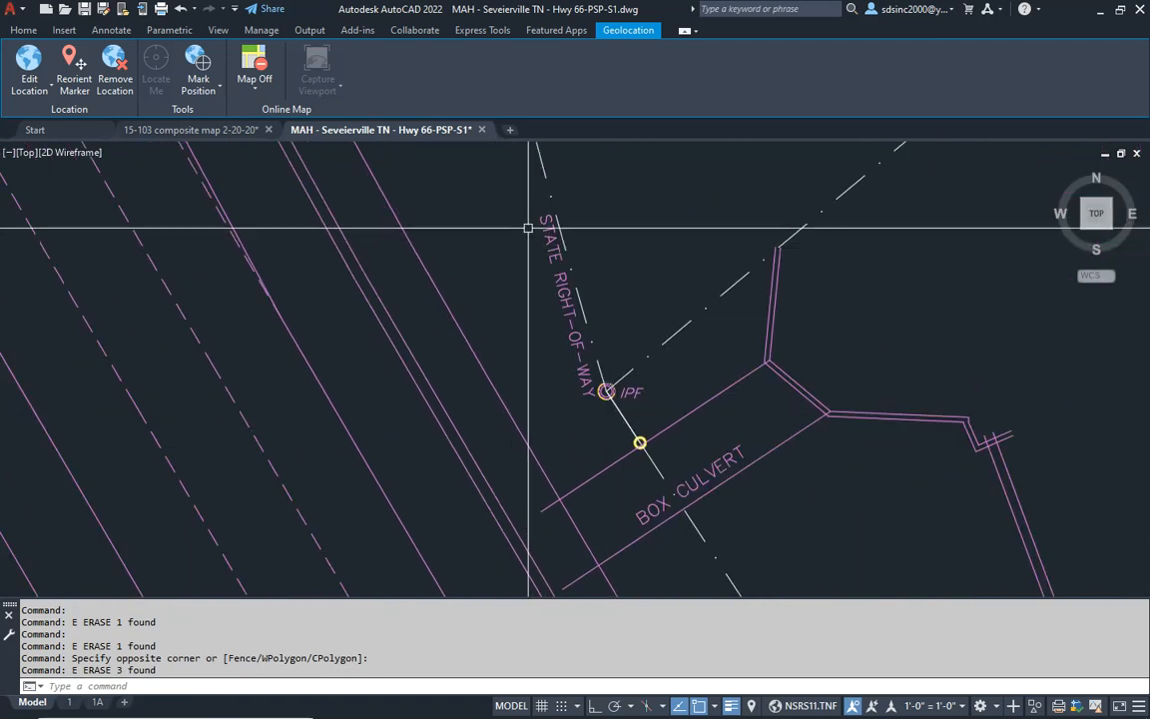
click(544, 256)
text(e)
key(Return)
scroll(594, 411, up, 4)
click(566, 321)
click(727, 423)
text(e)
key(Return)
- Erase the A=133.64', R=1010.10' curve data beside the southwestern boundary
scroll(706, 432, down, 6)
scroll(667, 276, up, 5)
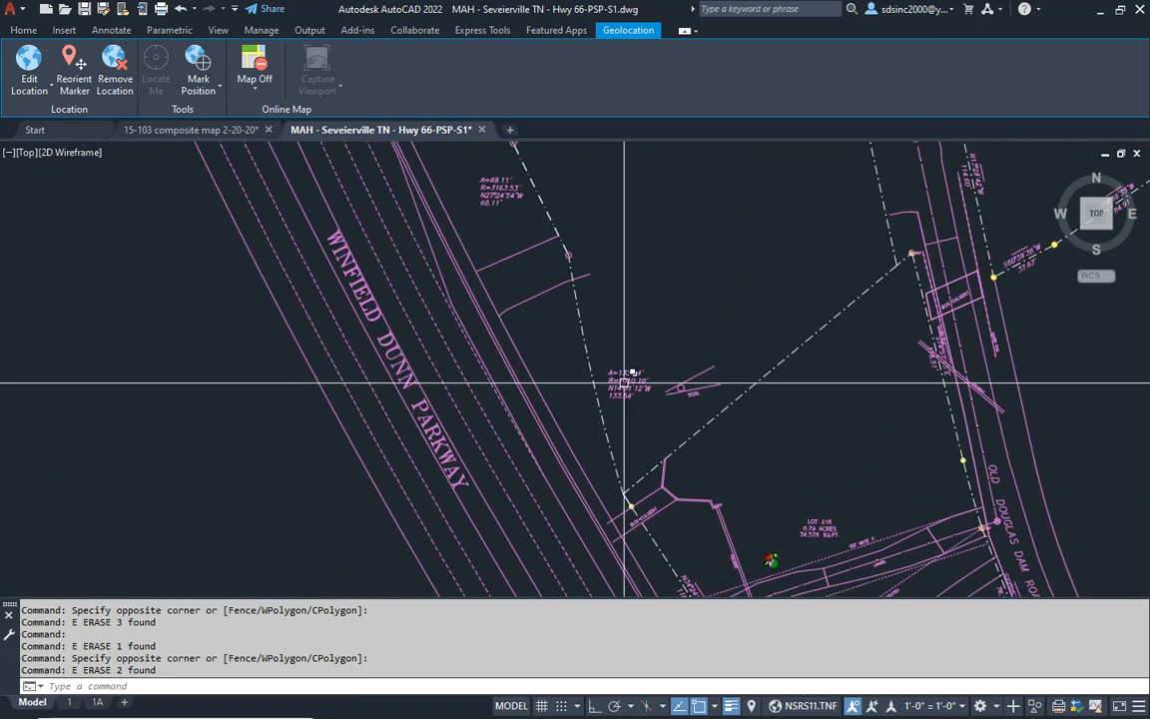
click(647, 320)
click(601, 411)
text(e)
key(Return)
- Erase the pin circle at the upper end of the southwestern boundary curve, beside the driveway lines
scroll(666, 450, down, 3)
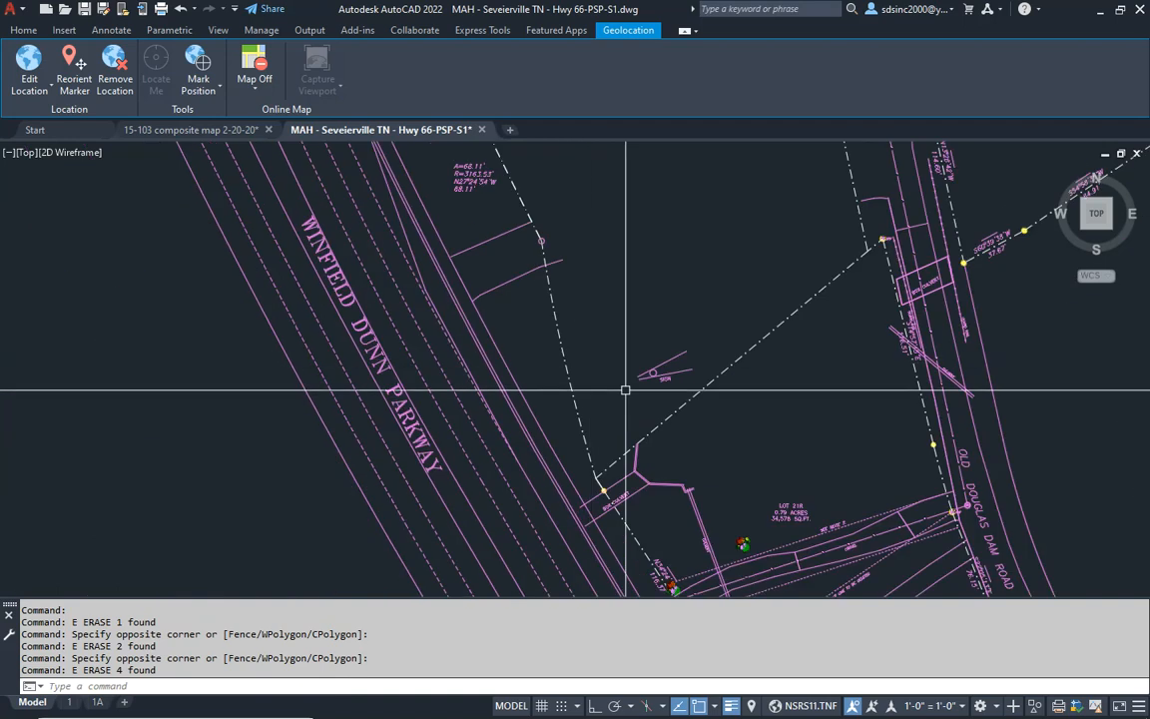
middle_drag(599, 254, 655, 426)
scroll(596, 417, up, 5)
click(573, 391)
click(629, 429)
text(e)
key(Return)
- Erase the A=68.11' curve data and the pin circle where the interior lot line meets the western boundary
middle_drag(483, 279, 537, 427)
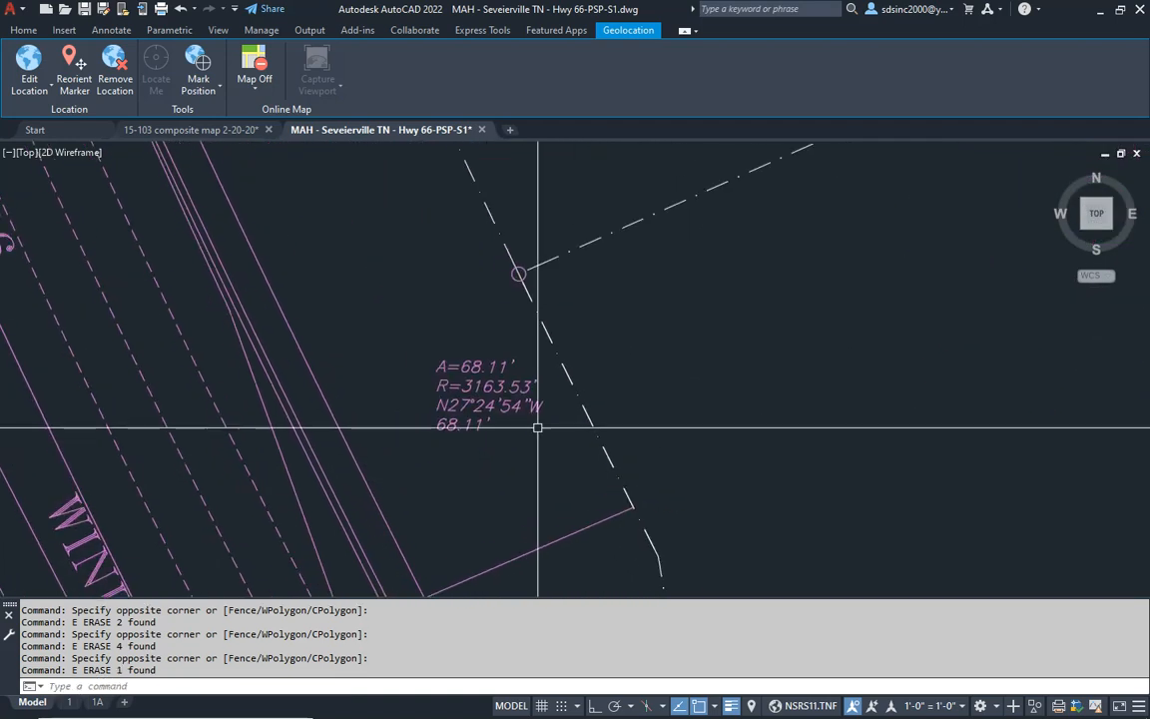
click(455, 426)
text(e)
key(Return)
click(475, 240)
click(552, 315)
text(e)
key(Return)
- Erase the light pole symbol and label at the southern edge of the paved drive on the western boundary
middle_drag(499, 252, 556, 513)
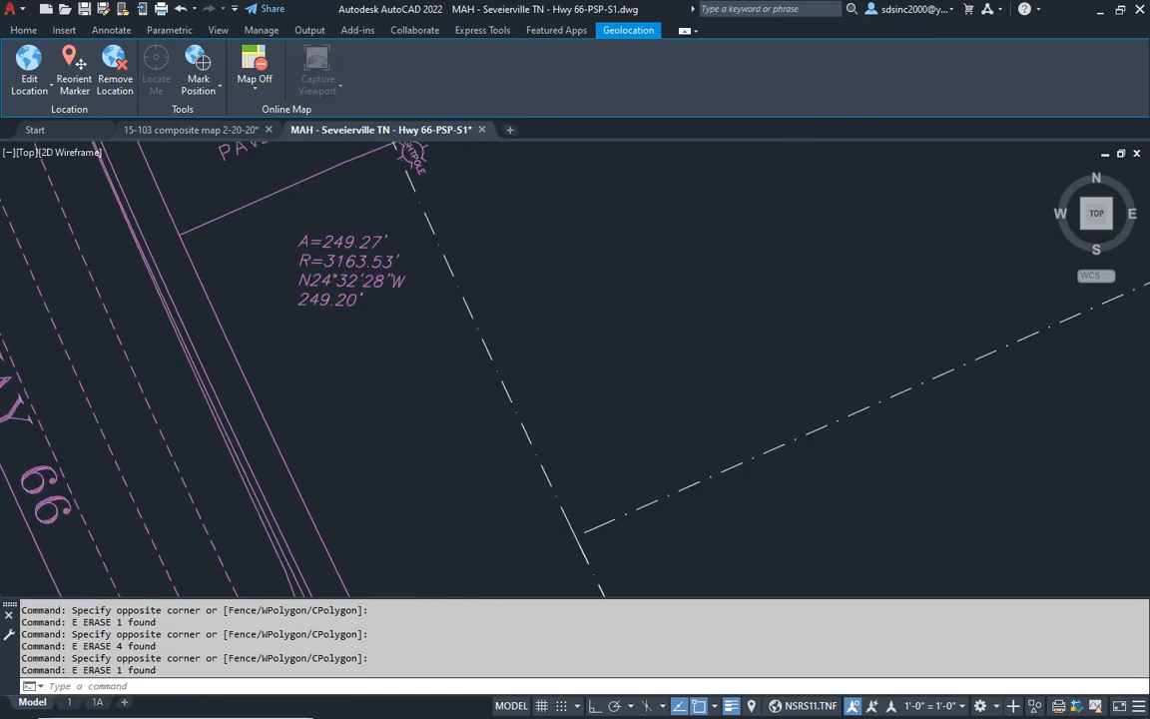
scroll(547, 409, down, 4)
scroll(477, 289, up, 6)
click(470, 313)
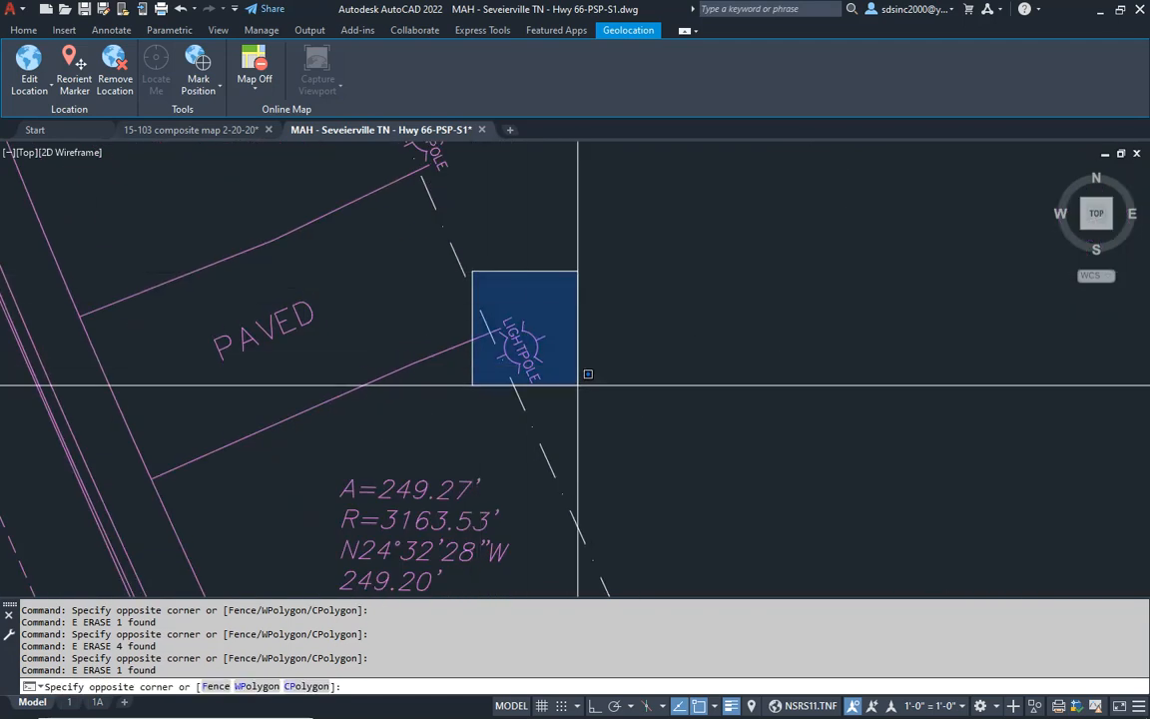
click(589, 361)
text(e)
key(Return)
- Erase the light pole symbol and label at the northern edge of the paved drive on the western boundary
middle_drag(468, 270, 525, 450)
click(414, 304)
click(645, 445)
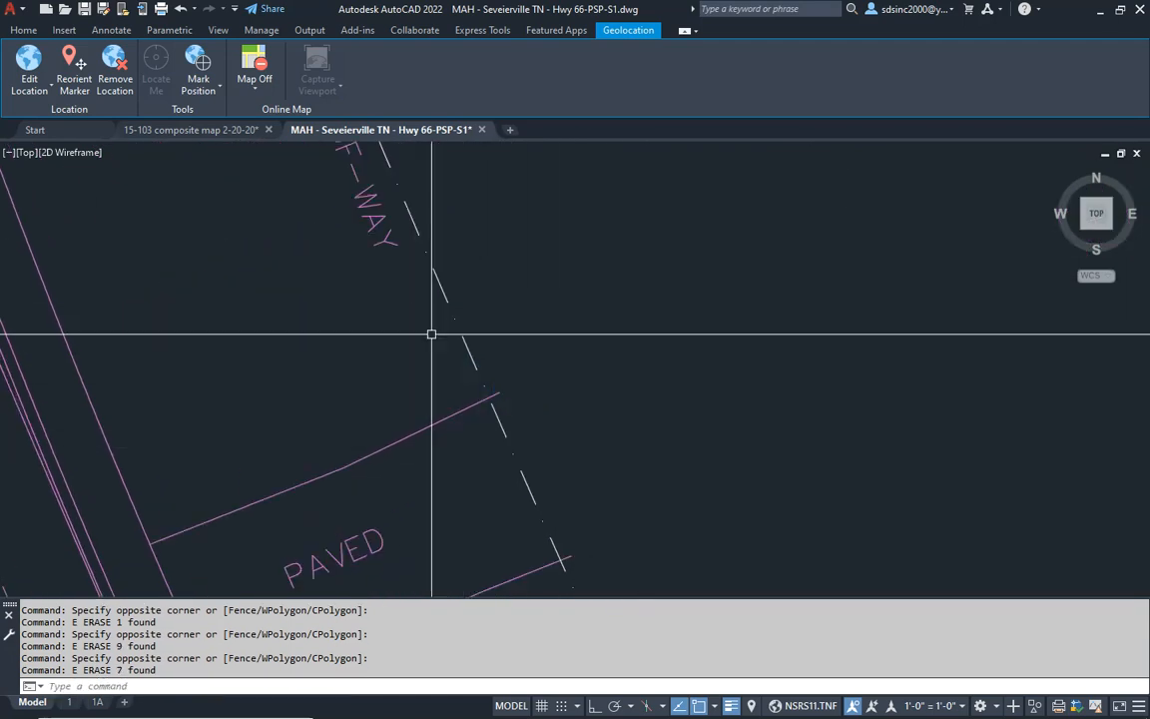
text(e)
key(Return)
- Erase the STATE RIGHT-OF-WAY label along the western boundary north of the paved drive
middle_drag(352, 185, 451, 403)
scroll(447, 394, down, 4)
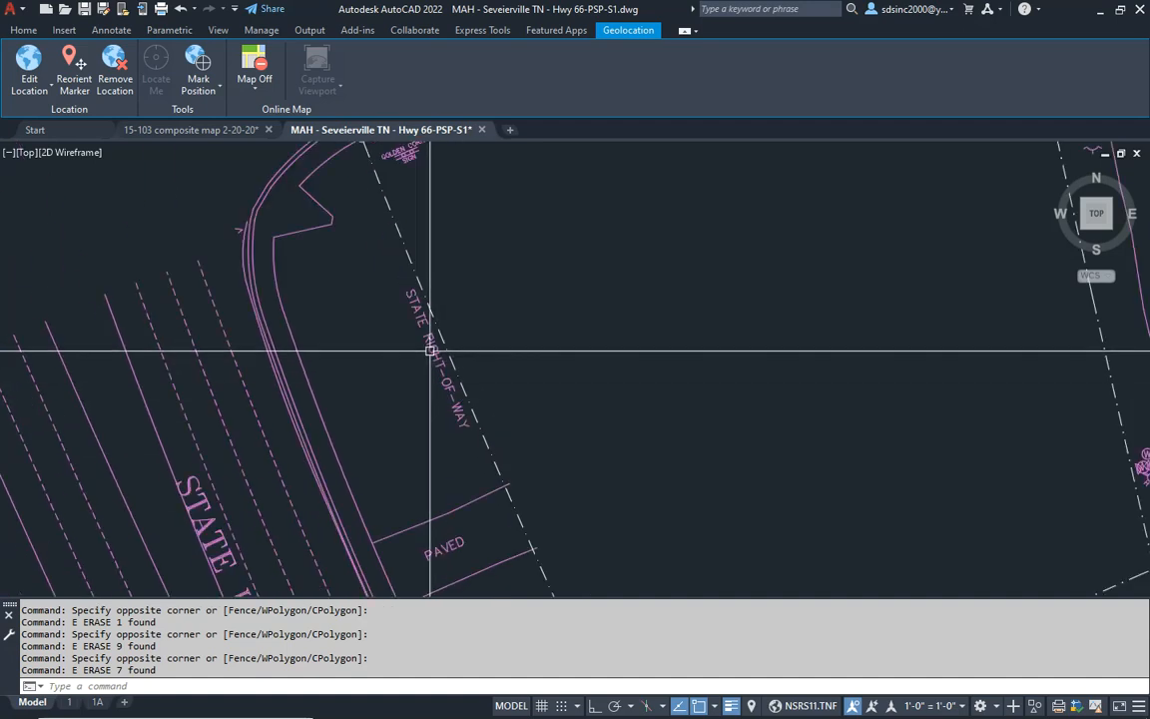
click(430, 352)
text(e)
key(Return)
- Erase the bearing and distance label along the Allensville Road boundary
scroll(479, 339, down, 4)
scroll(450, 244, up, 6)
key(Escape)
click(367, 318)
click(608, 463)
text(e)
key(Return)
- Erase the pin at the bend in the Allensville Road boundary and the A=20.17', R=310.00' curve data above it
scroll(538, 356, down, 2)
scroll(589, 300, down, 2)
scroll(598, 264, up, 5)
click(552, 223)
click(716, 474)
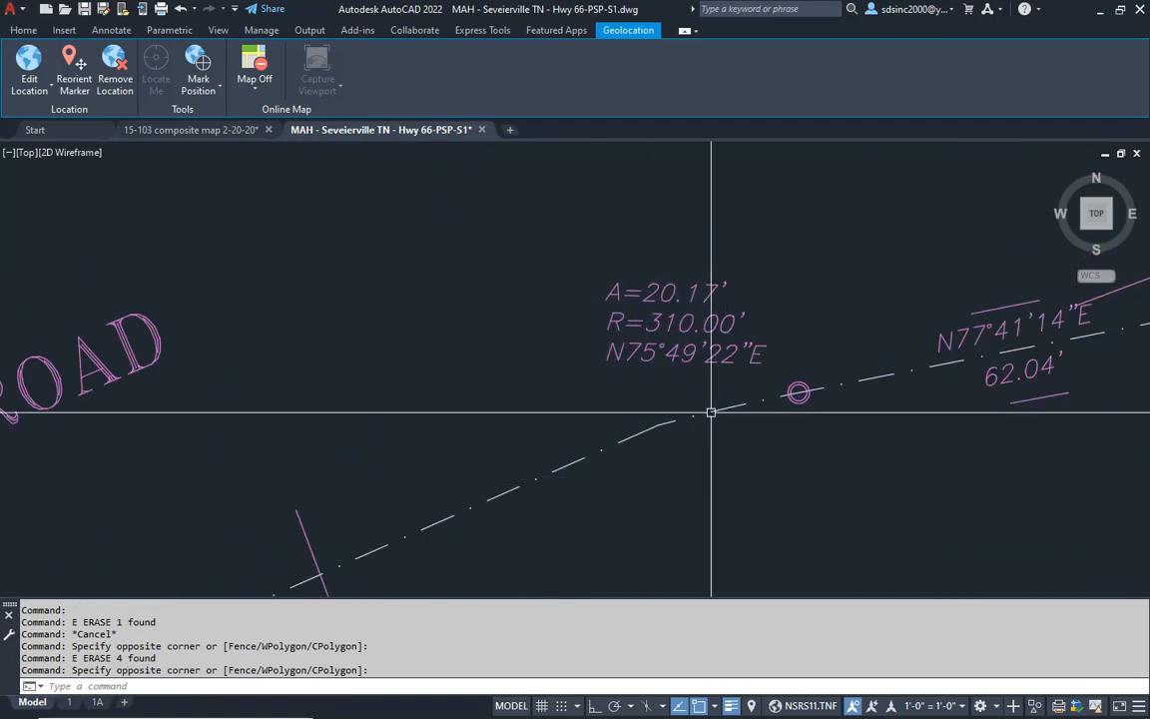
text(e)
key(Return)
click(705, 245)
click(649, 377)
text(e)
key(Return)
- Erase the pin circle east of the northern boundary bend and the N77°41'14"E, 62.04' label
click(772, 345)
click(835, 440)
text(e)
key(Return)
middle_drag(919, 287, 670, 301)
click(637, 260)
click(881, 467)
text(e)
key(Return)
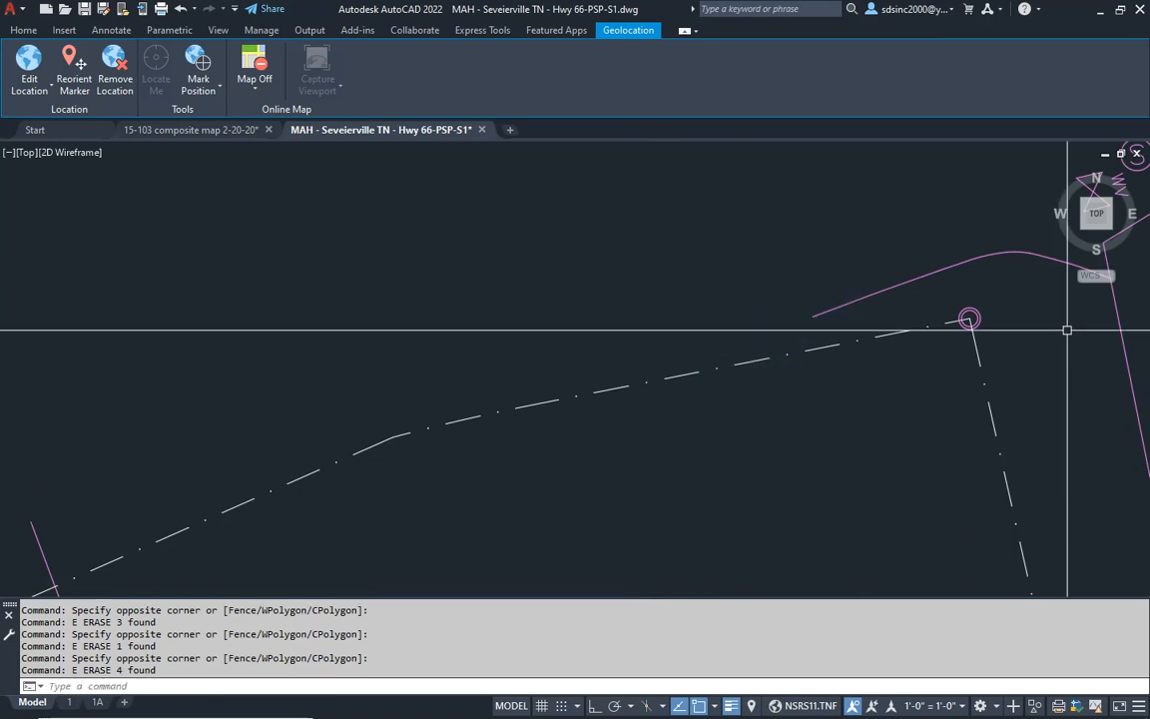
- Erase the pin circle at the northeast corner of the site boundary
click(939, 290)
click(1034, 369)
text(e)
key(Return)
scroll(972, 383, down, 3)
mouse_move(973, 382)
middle_down()
mouse_move(827, 253)
mouse_move(755, 270)
middle_up()
click(858, 273)
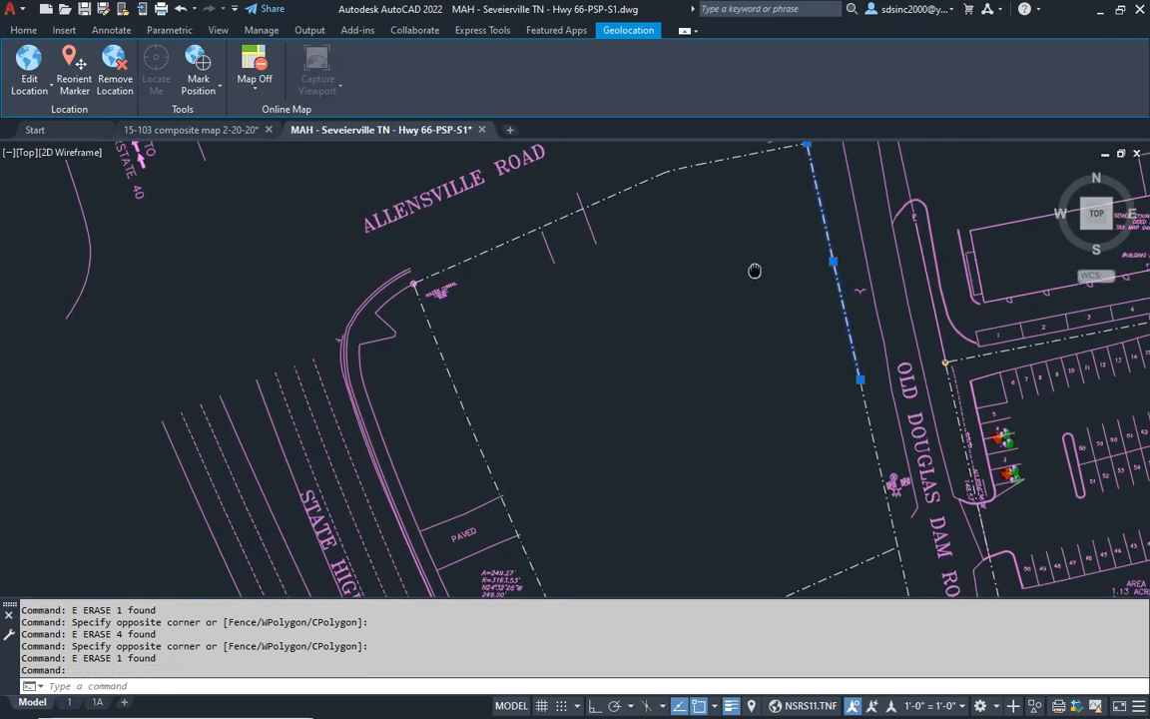
scroll(385, 275, up, 6)
key(Escape)
key(Escape)
- Erase the pin at the northwest corner of the site, beside the road sign at Allensville Road
click(542, 203)
click(659, 315)
text(e)
key(Return)
- Save the drawing with the cleared site boundary
scroll(629, 314, down, 3)
scroll(626, 257, up, 4)
mouse_move(626, 256)
middle_down()
mouse_move(514, 513)
mouse_move(506, 372)
middle_up()
scroll(596, 390, down, 6)
scroll(570, 342, up, 1)
middle_drag(696, 419, 601, 262)
middle_drag(684, 396, 635, 345)
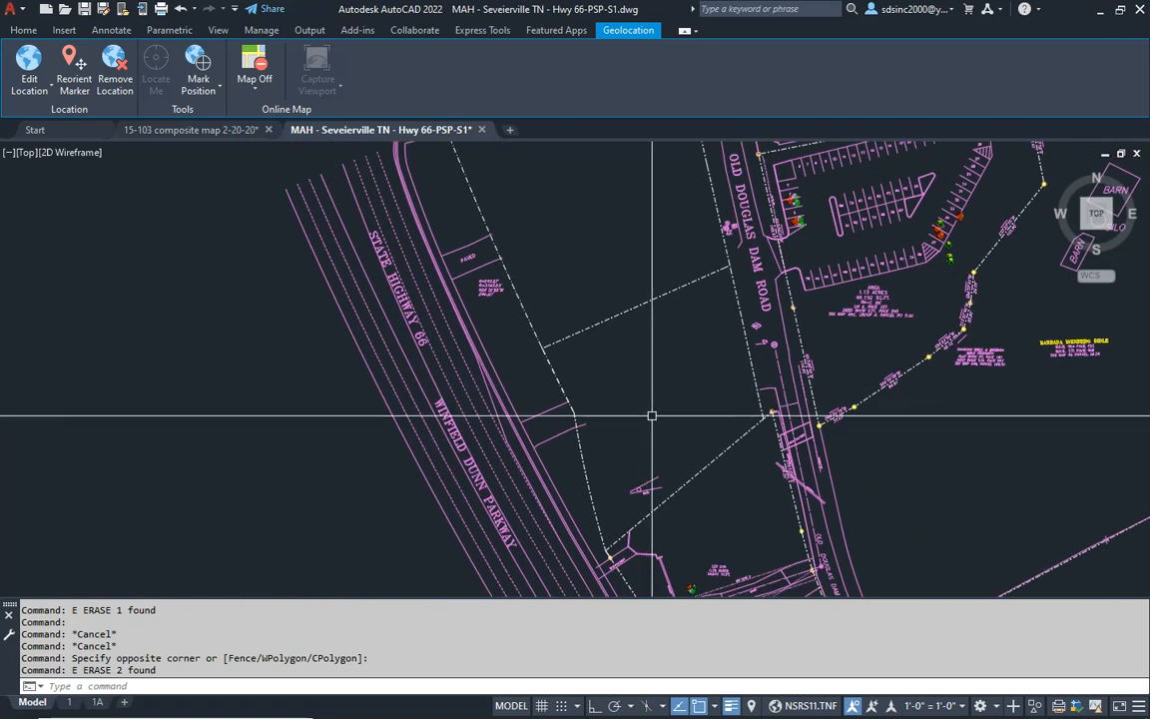
middle_drag(680, 419, 623, 512)
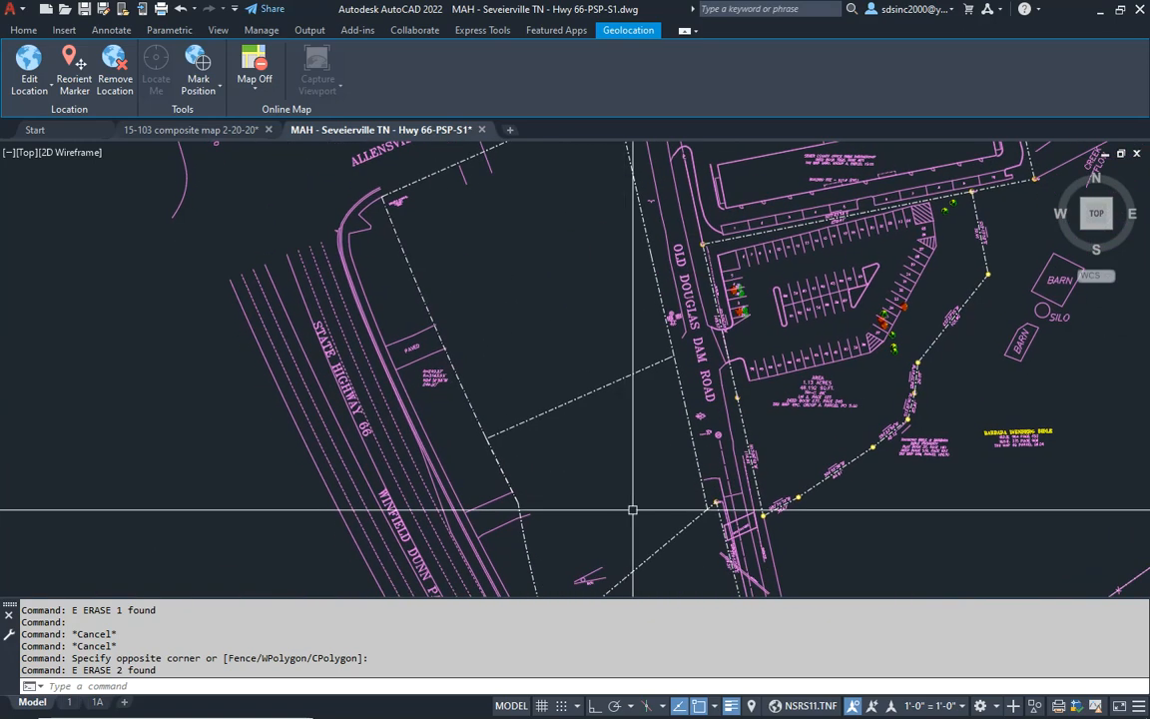
middle_drag(529, 404, 529, 410)
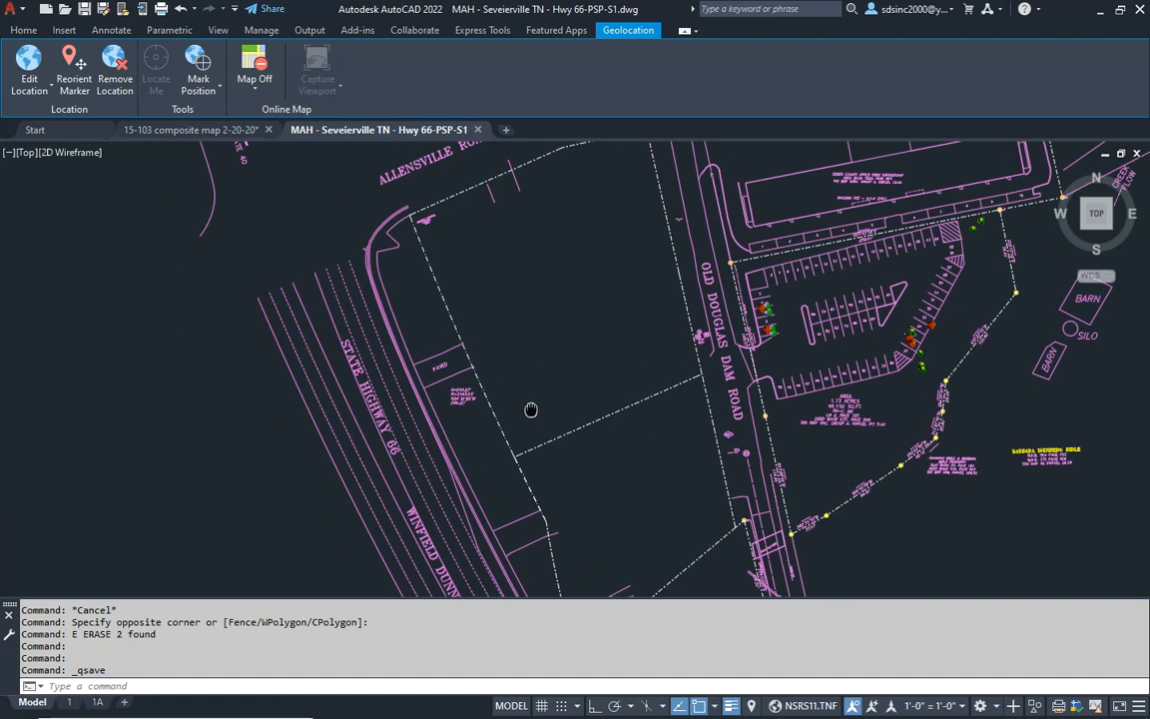
key(Escape)
key(Escape)
click(501, 426)
middle_drag(497, 333, 512, 375)
key(Escape)
key(Escape)
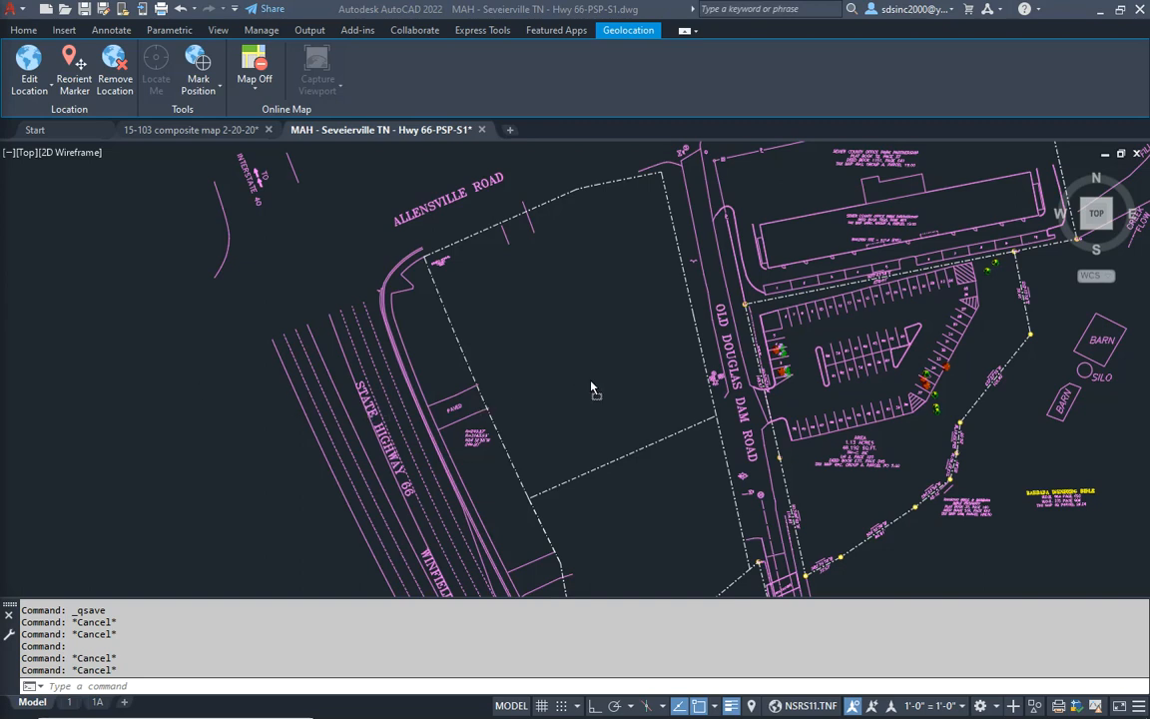
- Insert the Miller's Ale House building block inside the northern lot with the default scale 1 and 0° rotation
drag(591, 388, 591, 385)
click(572, 323)
key(Return)
key(Return)
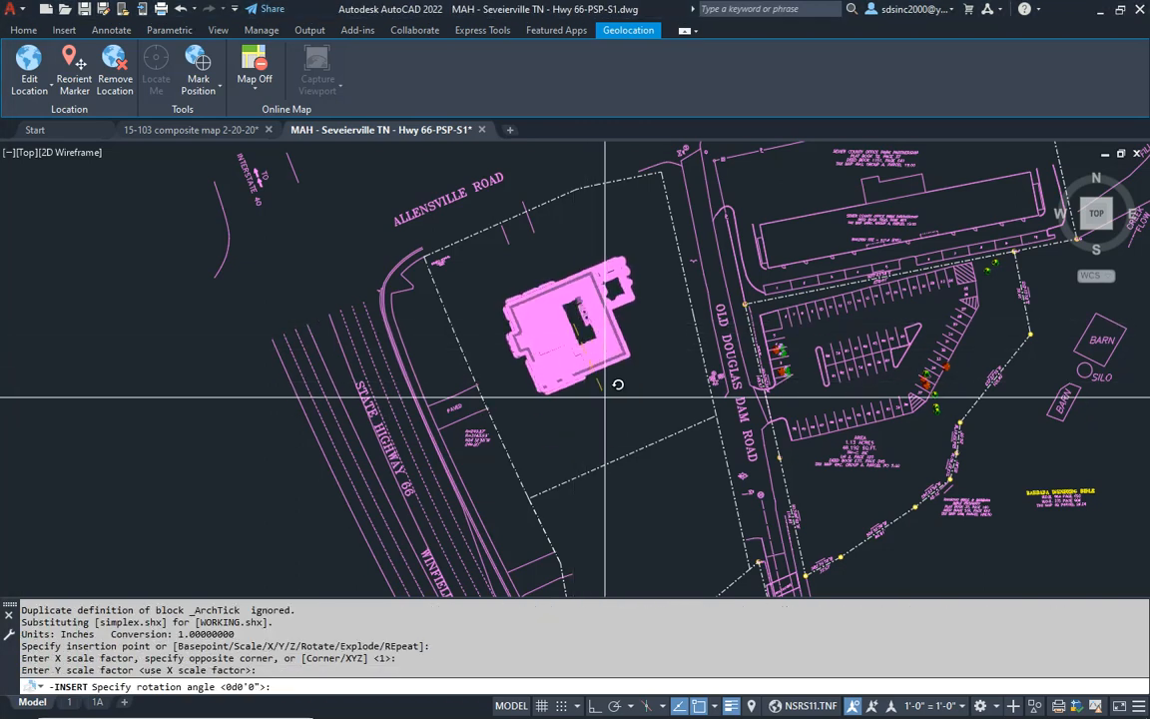
key(Return)
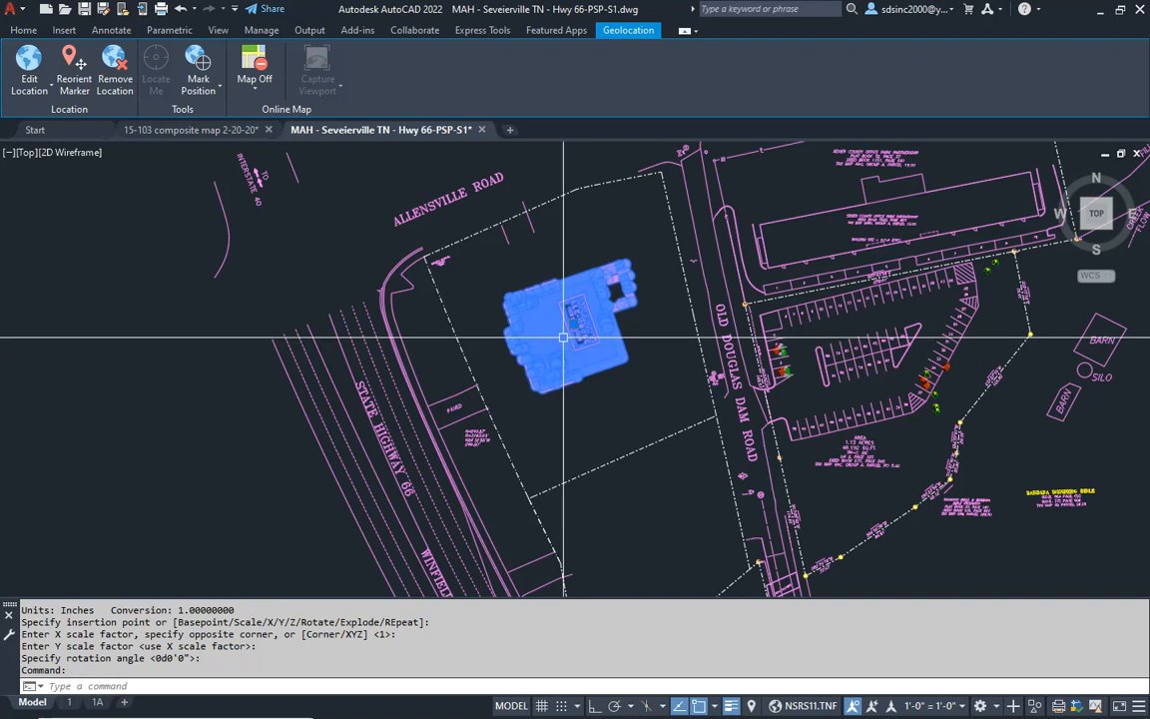
- Assign the inserted building block to the GHA-bldg layer
click(33, 32)
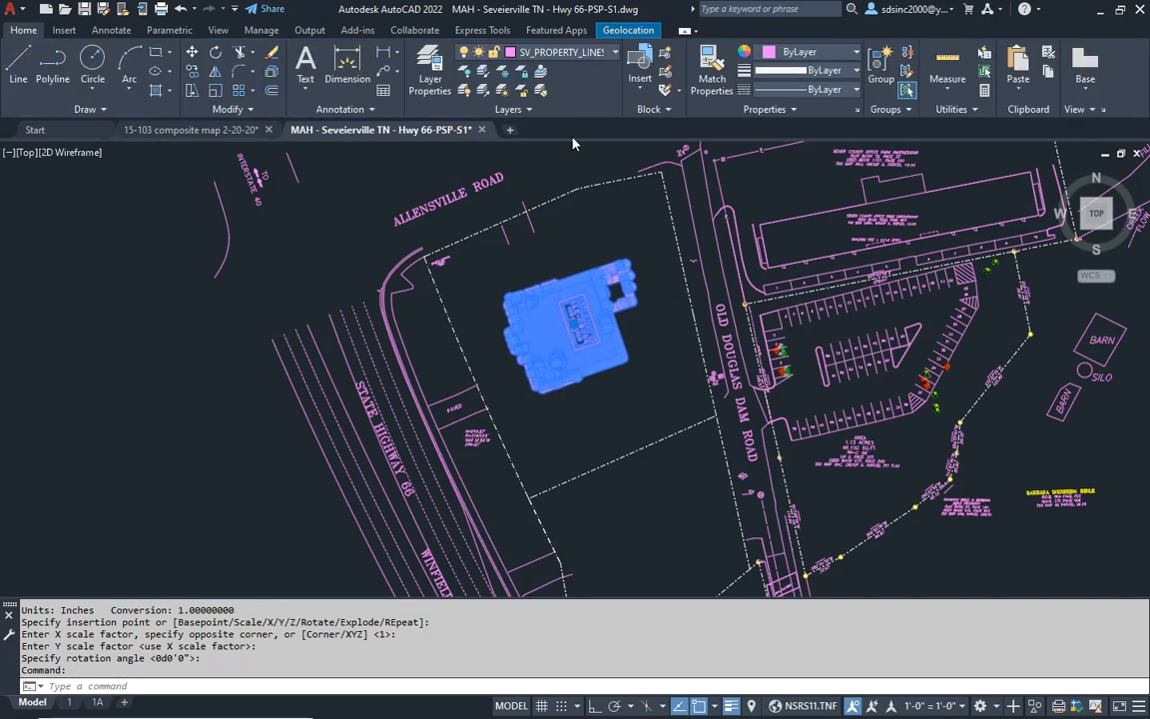
click(600, 55)
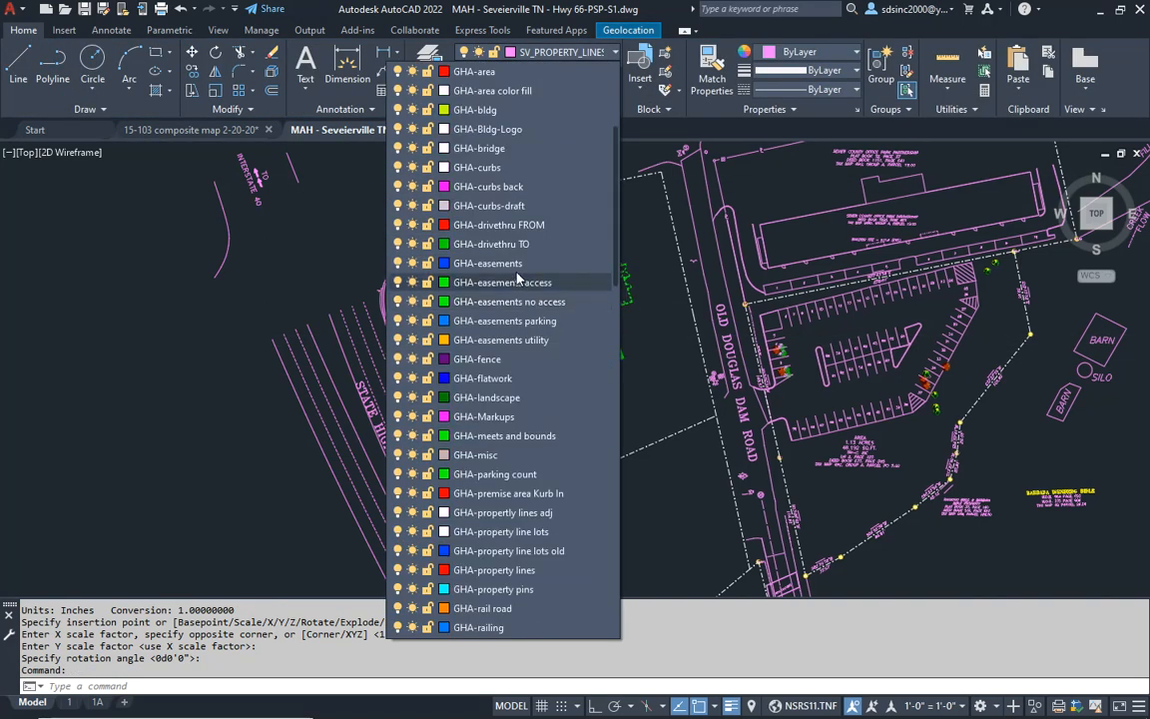
click(486, 112)
key(Escape)
key(Escape)
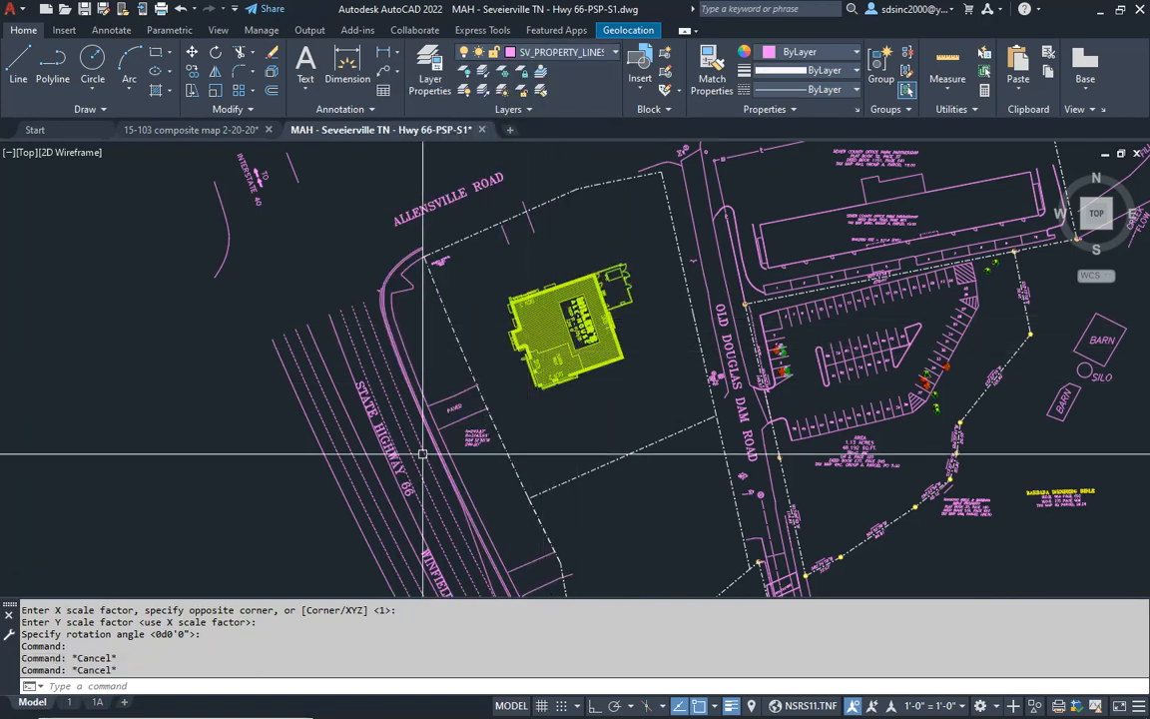
- Offset the northern property line along Allensville Road 5'6" into the site
scroll(553, 419, up, 6)
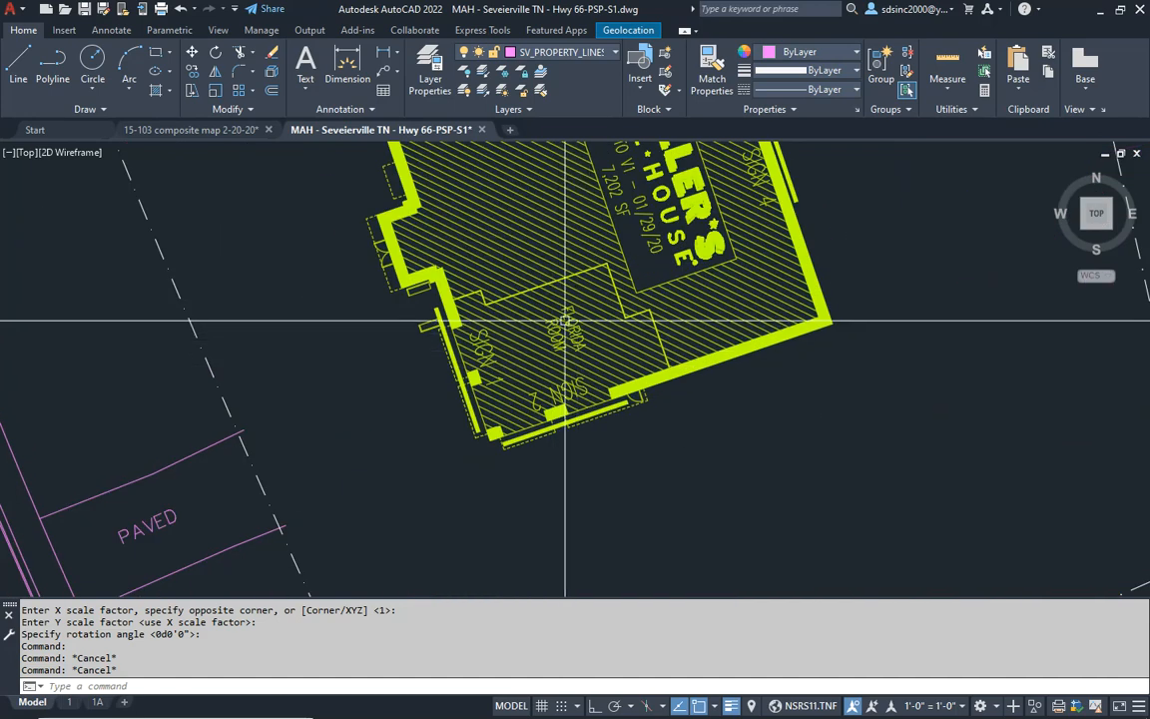
scroll(550, 375, down, 6)
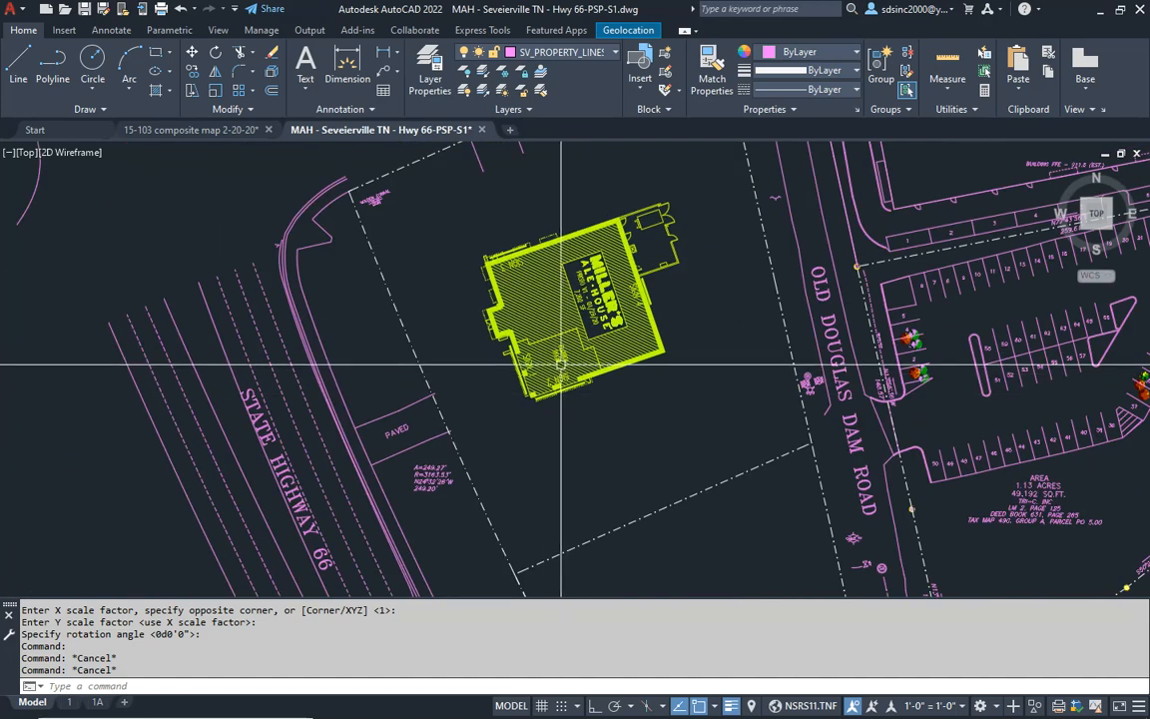
mouse_move(566, 354)
middle_down()
mouse_move(565, 436)
mouse_move(551, 428)
middle_up()
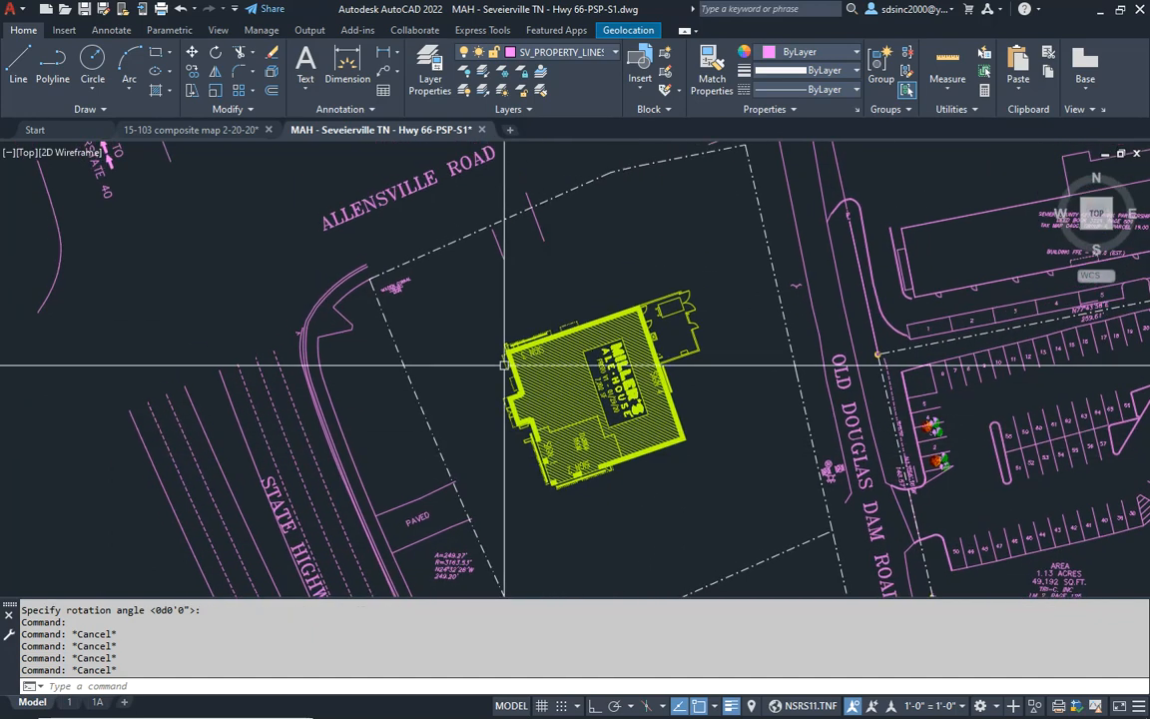
click(428, 249)
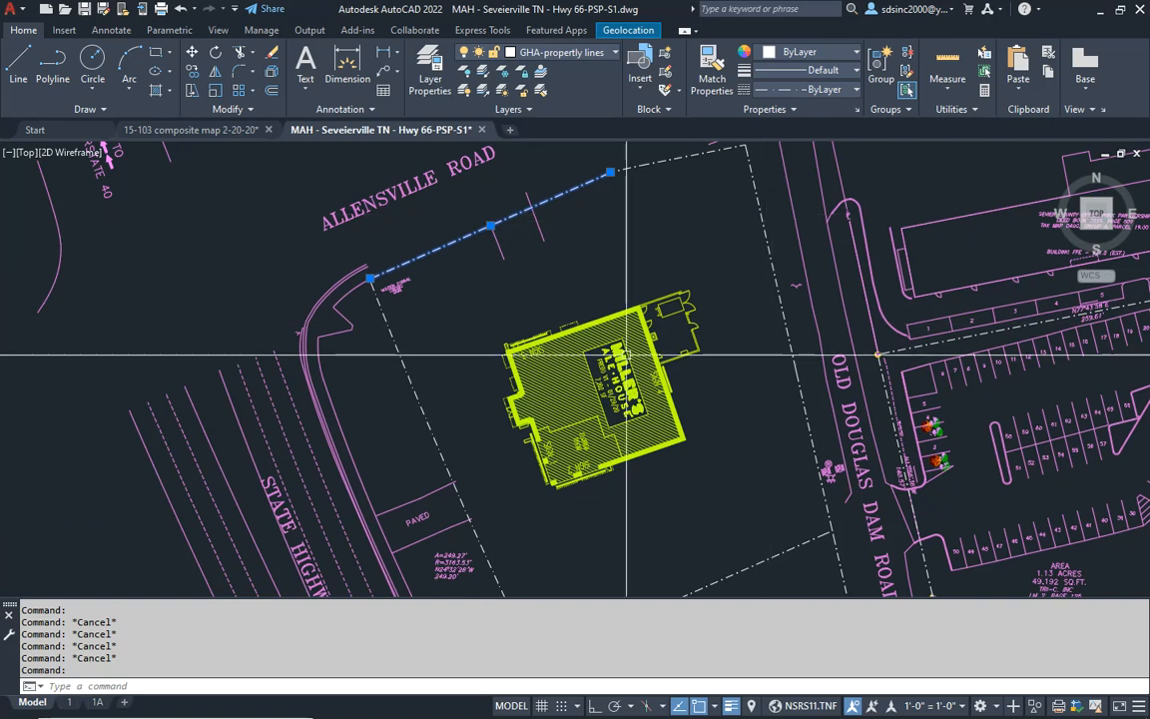
scroll(480, 368, up, 1)
key(Escape)
scroll(467, 339, up, 1)
text(o)
key(Return)
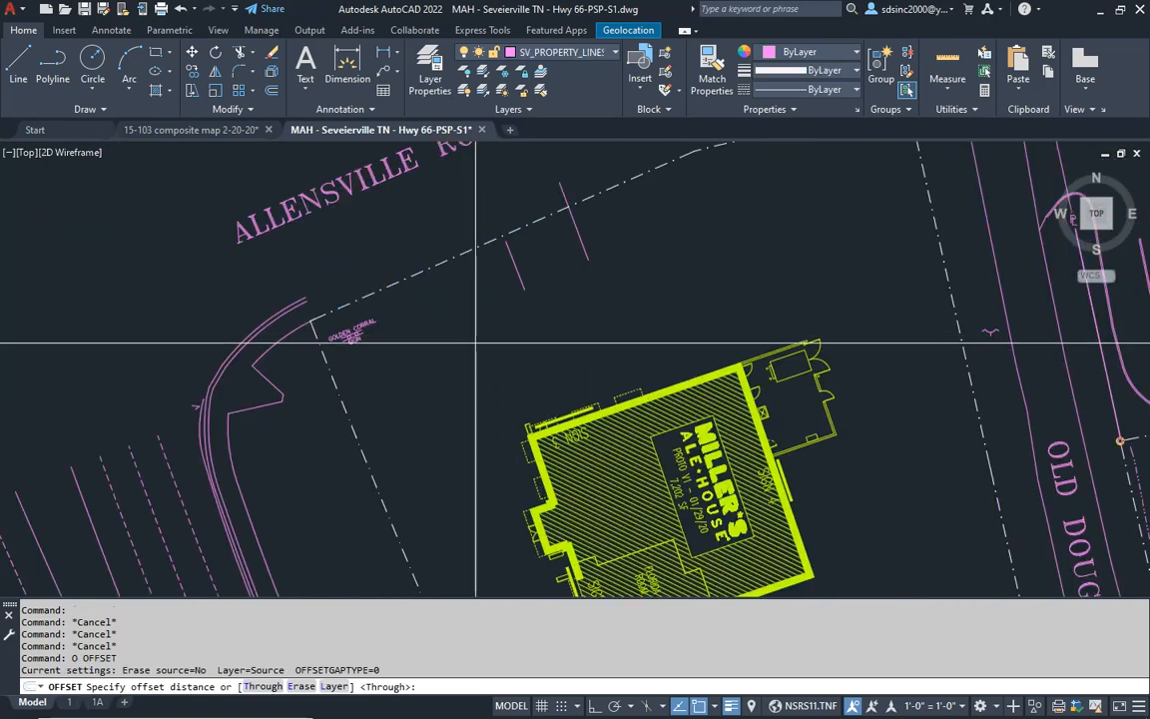
text(5'6)
key(Return)
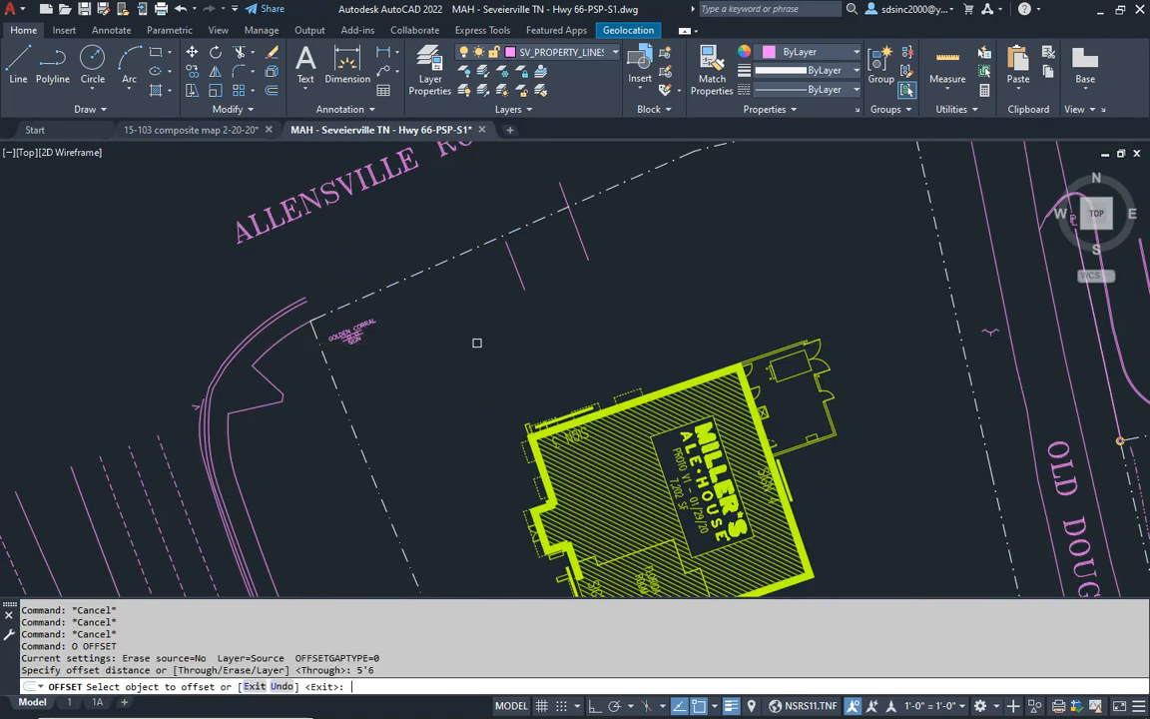
click(435, 268)
click(444, 344)
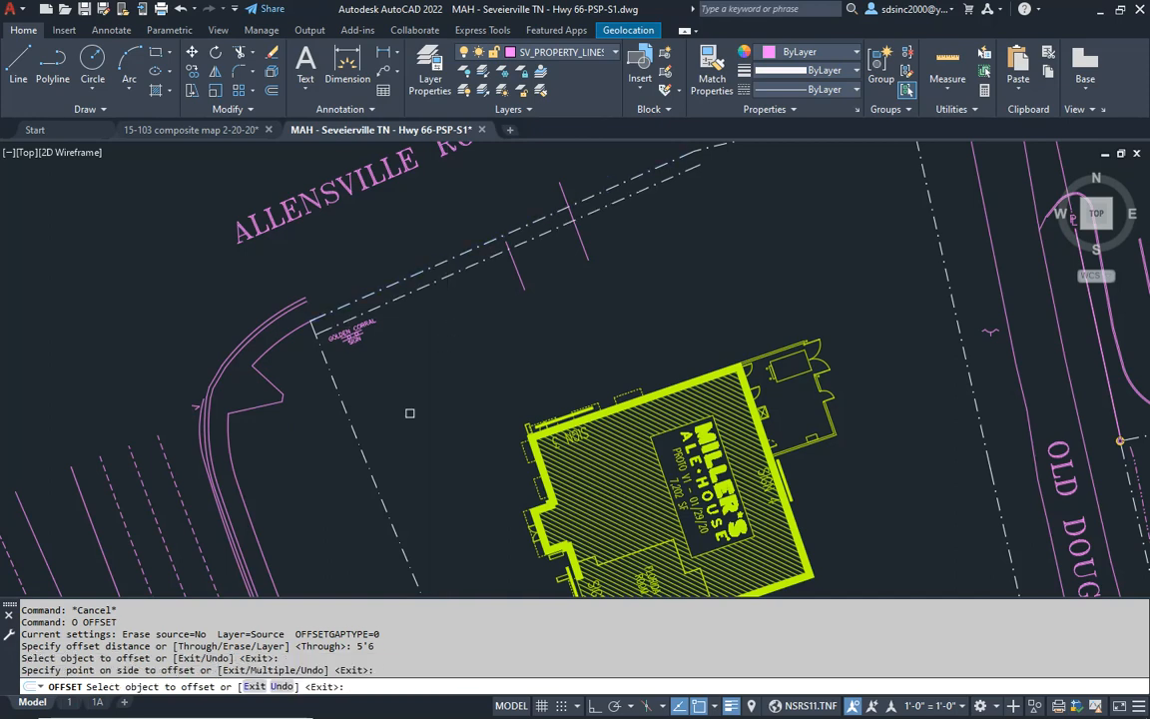
- Offset the remaining boundary lines on the west, northeast and east sides of the building lot inward by the same 5'6"
middle_drag(662, 236, 584, 351)
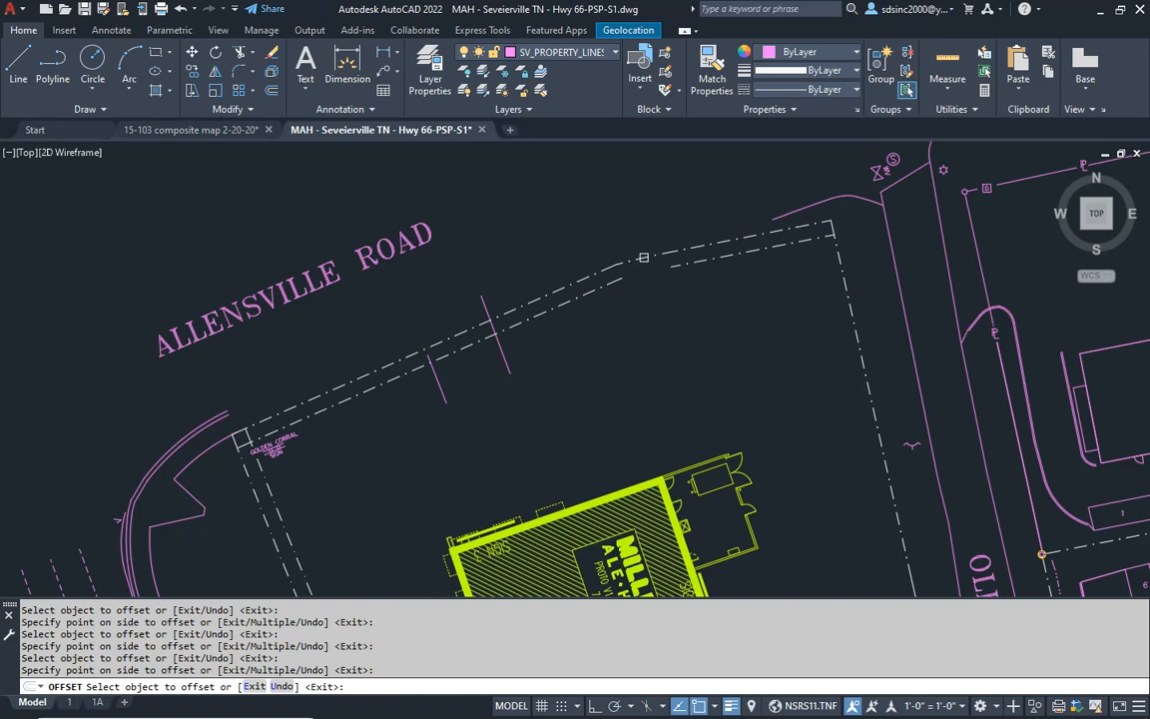
click(852, 311)
click(775, 406)
middle_drag(782, 435, 791, 293)
key(Return)
- Measure the length of the parking stall stripes in the row numbered 38 to 50, east of Old Douglas Dam Road
middle_drag(570, 317, 443, 227)
scroll(484, 303, down, 3)
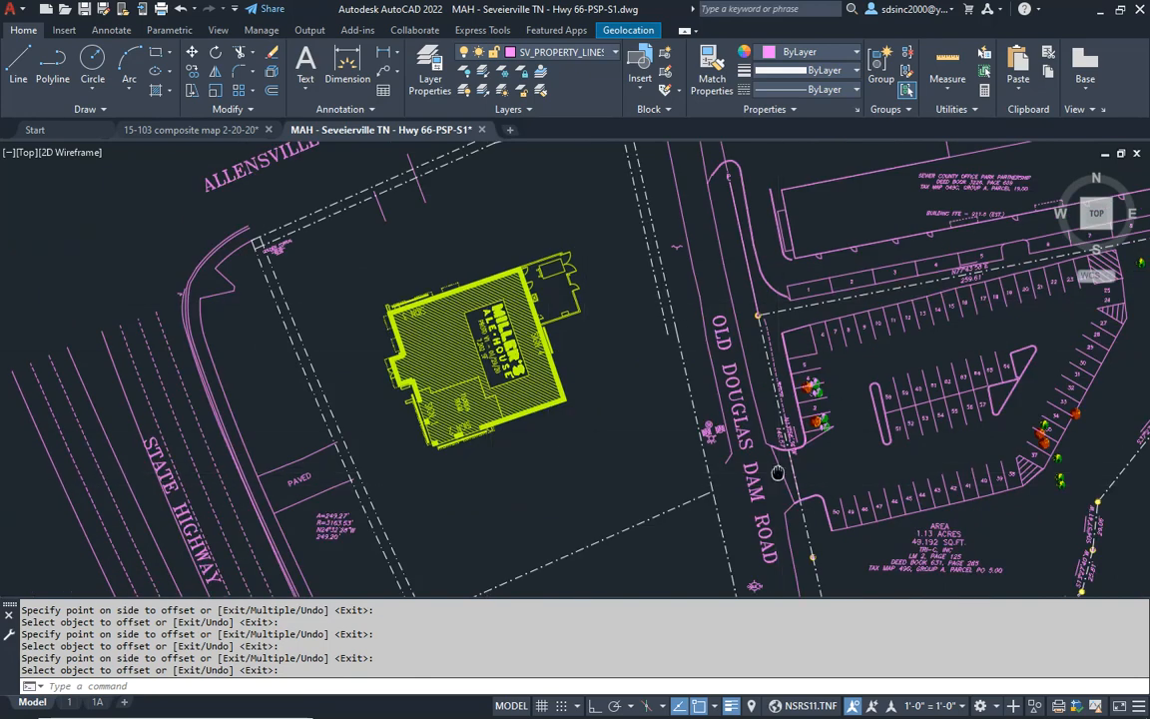
middle_drag(856, 494, 562, 392)
scroll(564, 391, up, 4)
key(Escape)
key(Escape)
text(D)
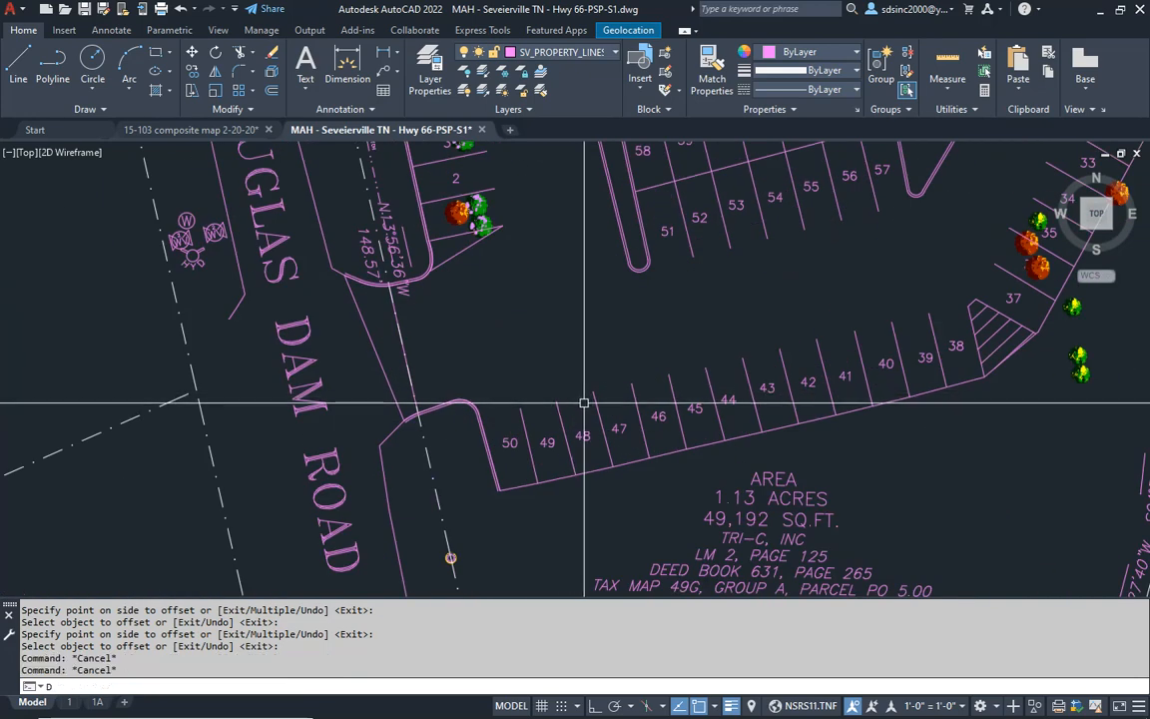
text(I)
key(Return)
click(633, 383)
click(640, 410)
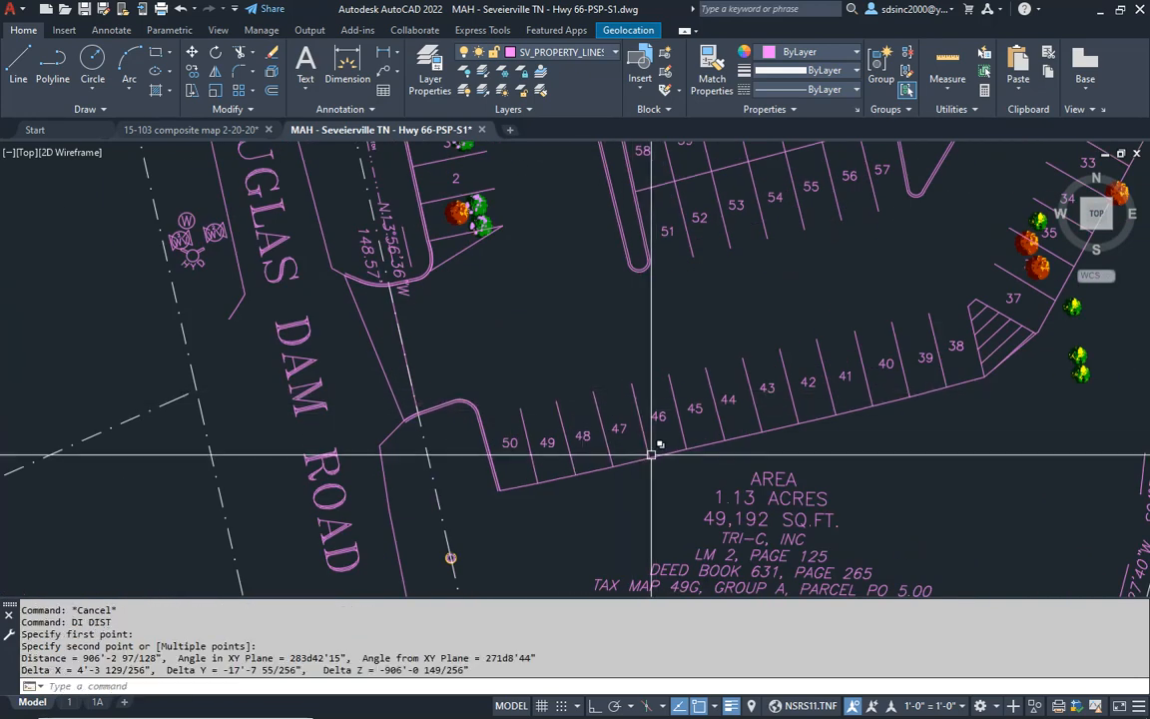
scroll(757, 386, up, 4)
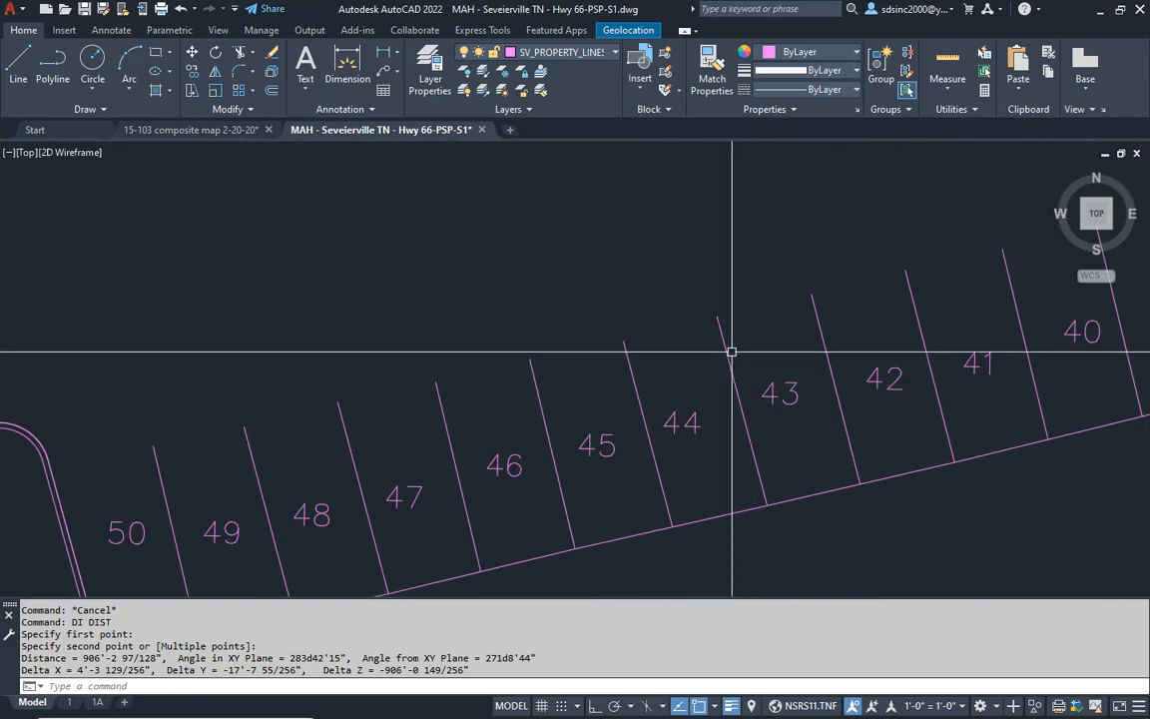
key(Return)
click(717, 317)
click(764, 489)
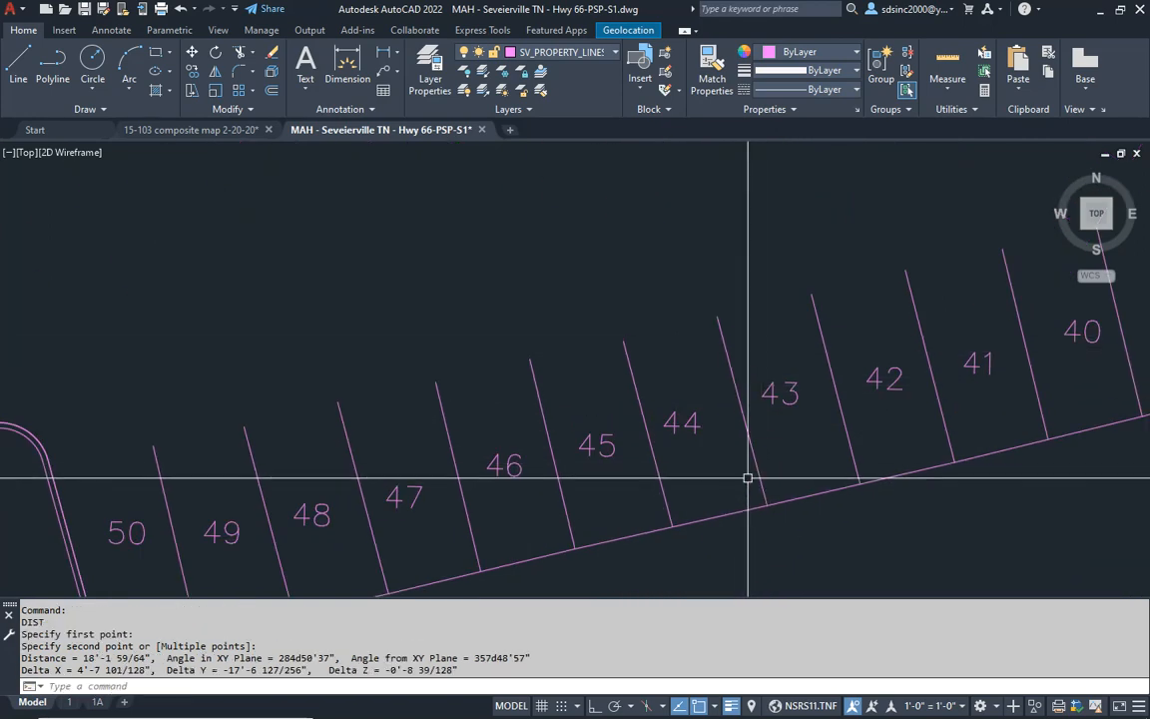
- Offset the inner 5'6" lines on the north, west and northeast sides a further 18' toward the building
scroll(759, 483, down, 11)
middle_drag(467, 359, 550, 391)
scroll(519, 306, up, 6)
key(Escape)
key(Escape)
middle_drag(415, 286, 427, 314)
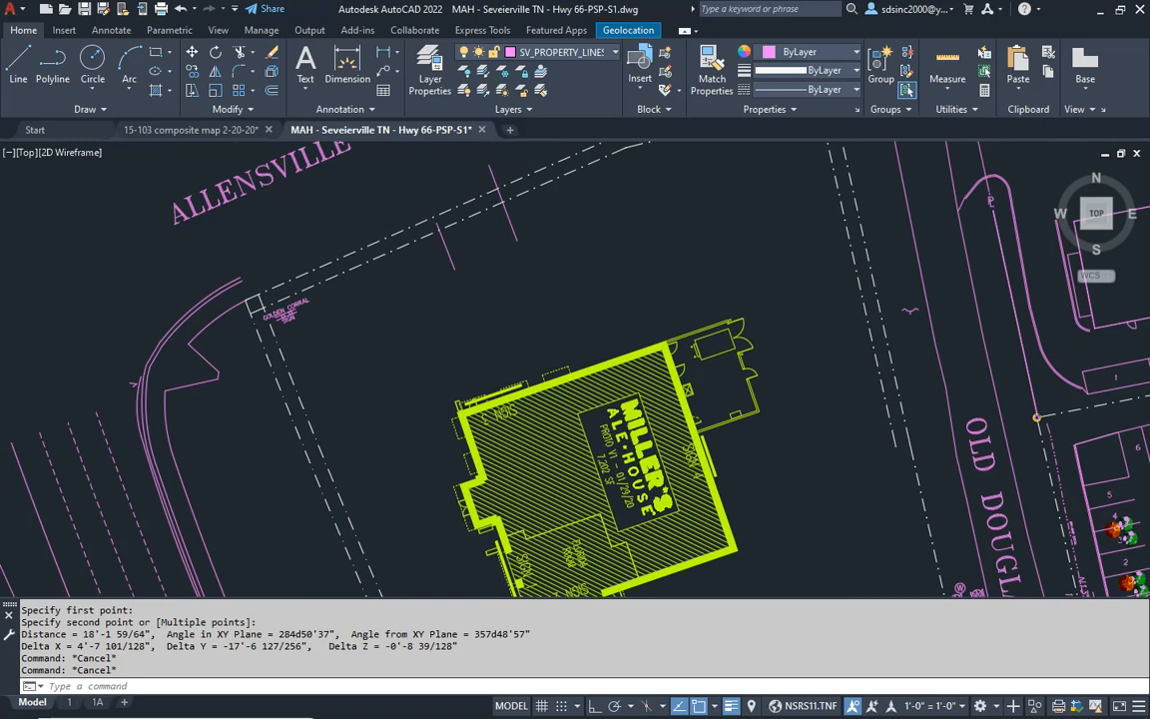
text(o)
key(Return)
text(18)
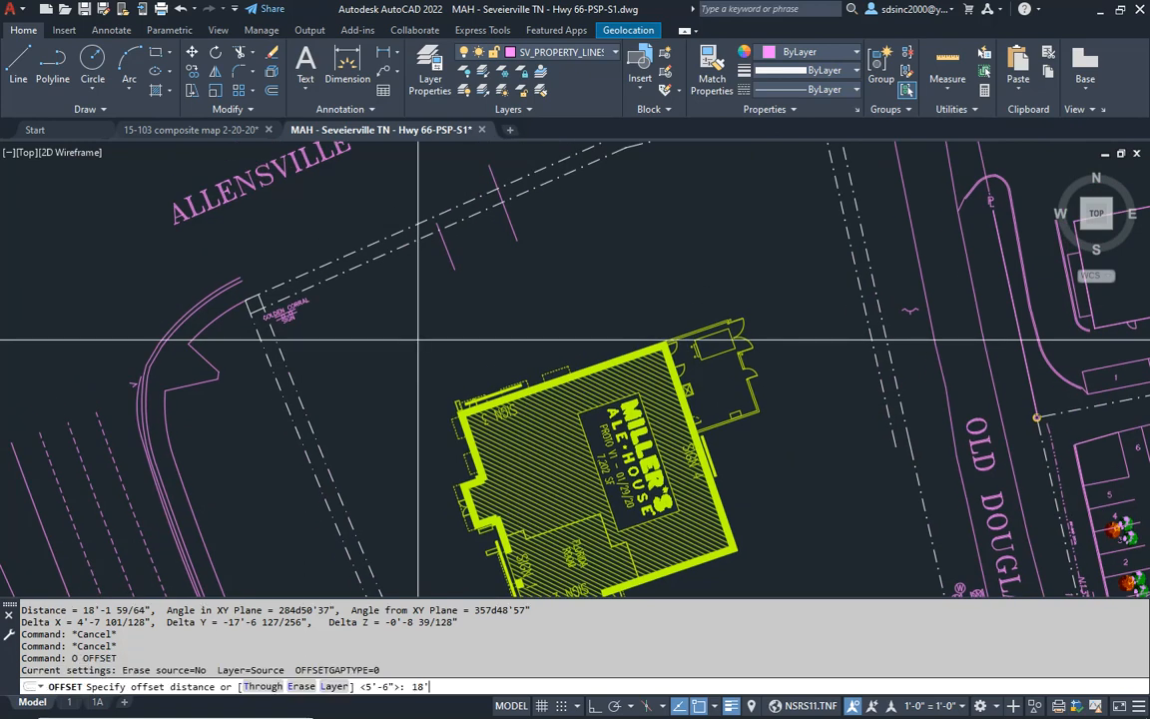
text(')
key(Return)
click(355, 269)
click(312, 430)
click(430, 387)
middle_drag(693, 256, 629, 384)
click(660, 255)
click(666, 306)
key(Return)
key(Escape)
key(Escape)
- Erase the intermediate 5'6" offset lines on the northeast, north and west sides, keeping the 18' offsets
click(634, 261)
text(e)
key(Return)
click(596, 267)
text(e)
key(Return)
click(539, 284)
text(e)
key(Return)
text(e)
key(Return)
click(267, 474)
click(277, 452)
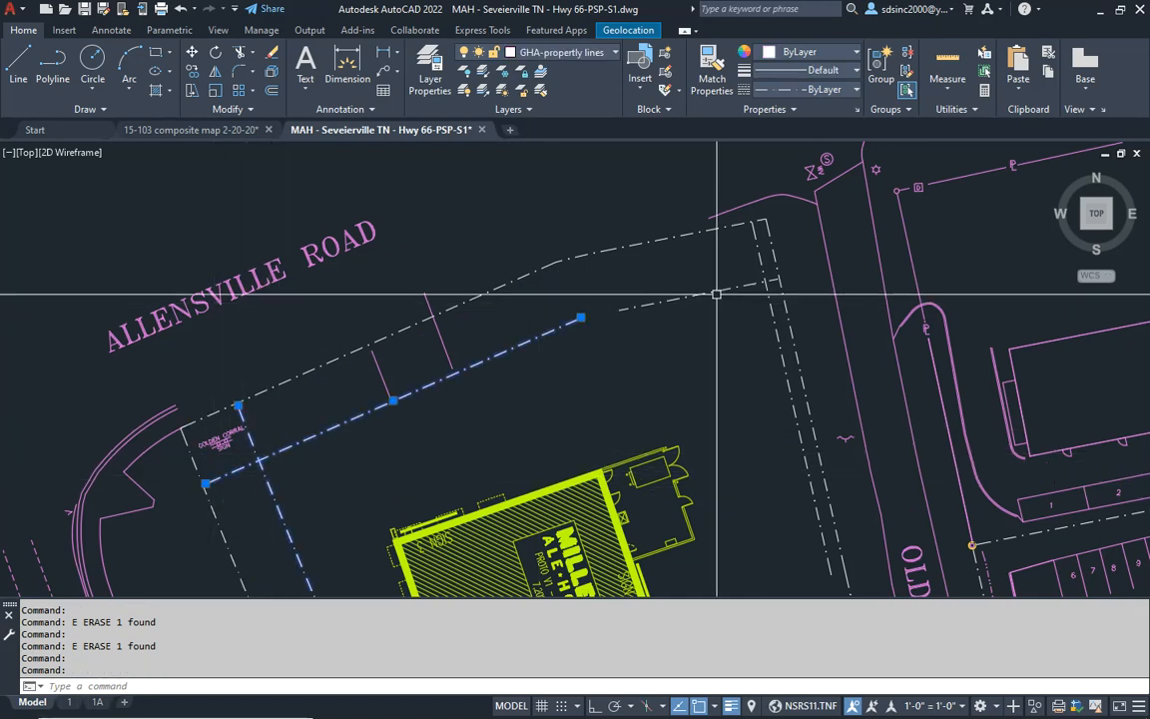
key(Escape)
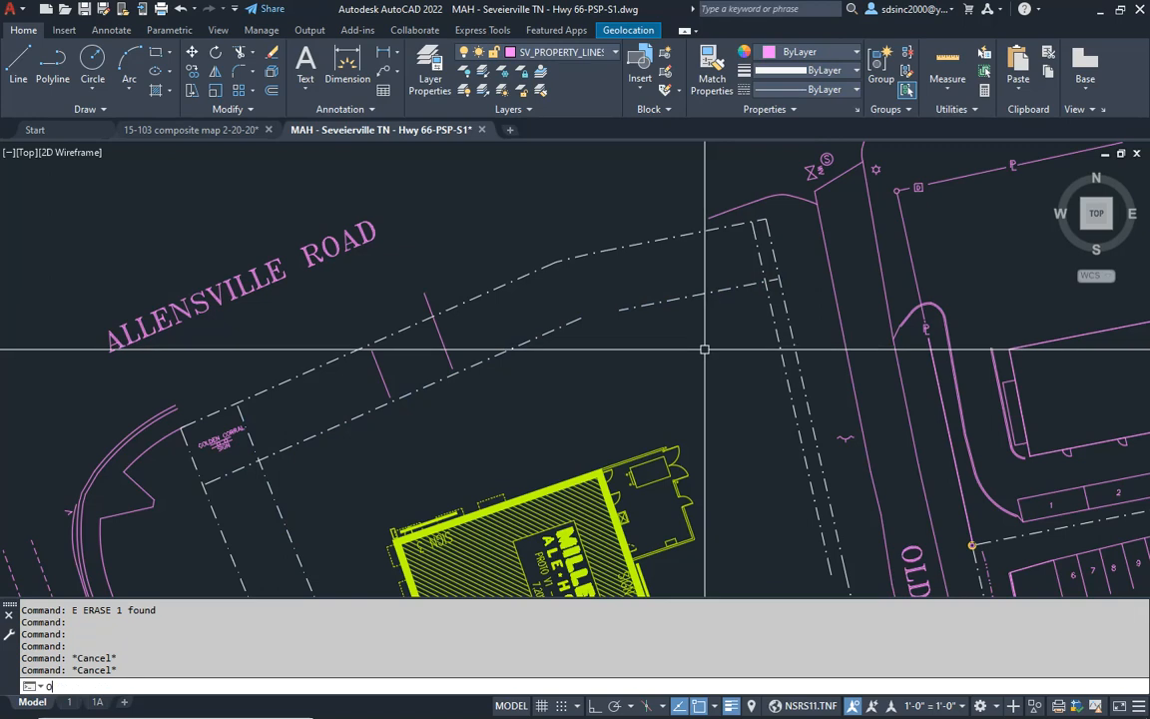
- Offset the eastern 5'6" line 18' toward the building and erase the intermediate line
text(o)
key(Return)
key(Return)
click(799, 366)
click(776, 366)
key(Return)
key(Escape)
click(782, 358)
text(e)
key(Return)
key(Escape)
- Assign the four inner offset lines on the east, northeast, north and west sides to the GHA-curbs-draft layer
click(727, 302)
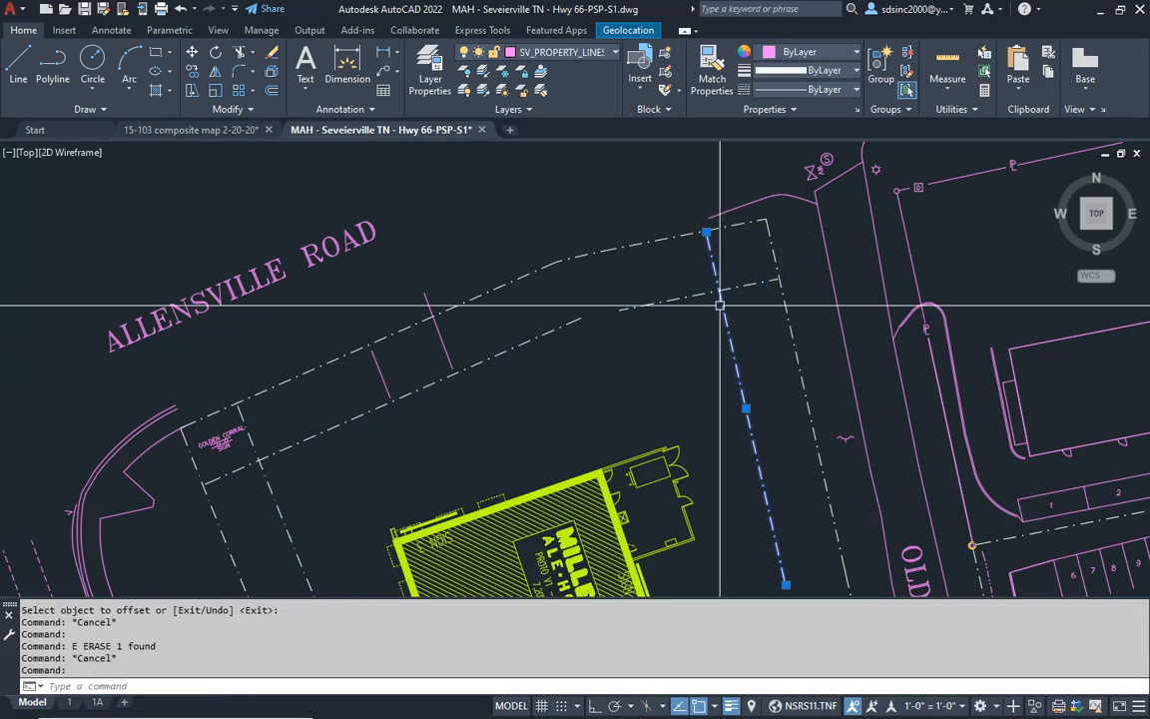
click(700, 292)
click(282, 468)
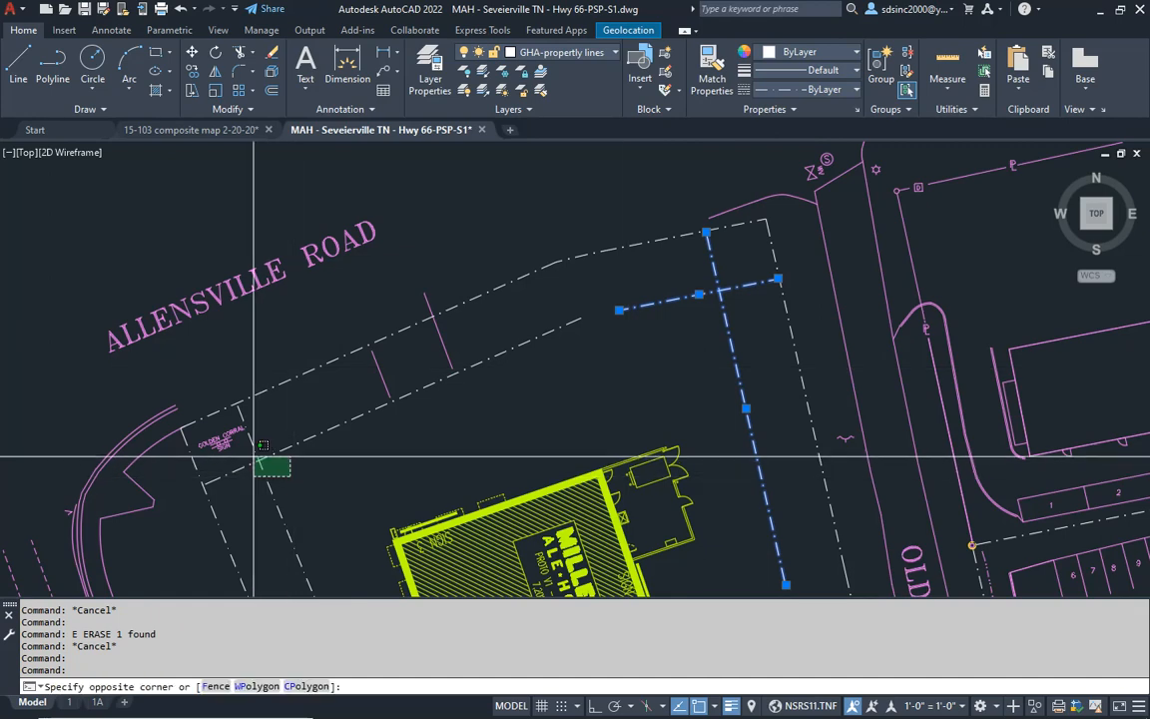
click(258, 463)
click(572, 54)
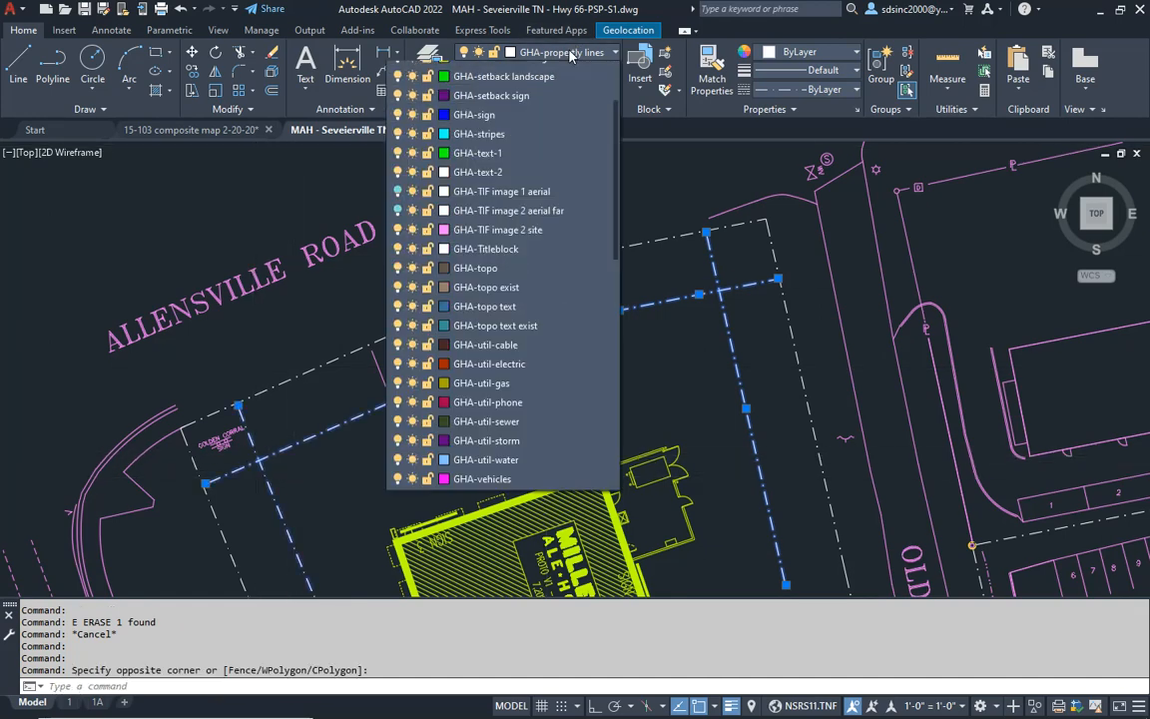
scroll(557, 270, up, 9)
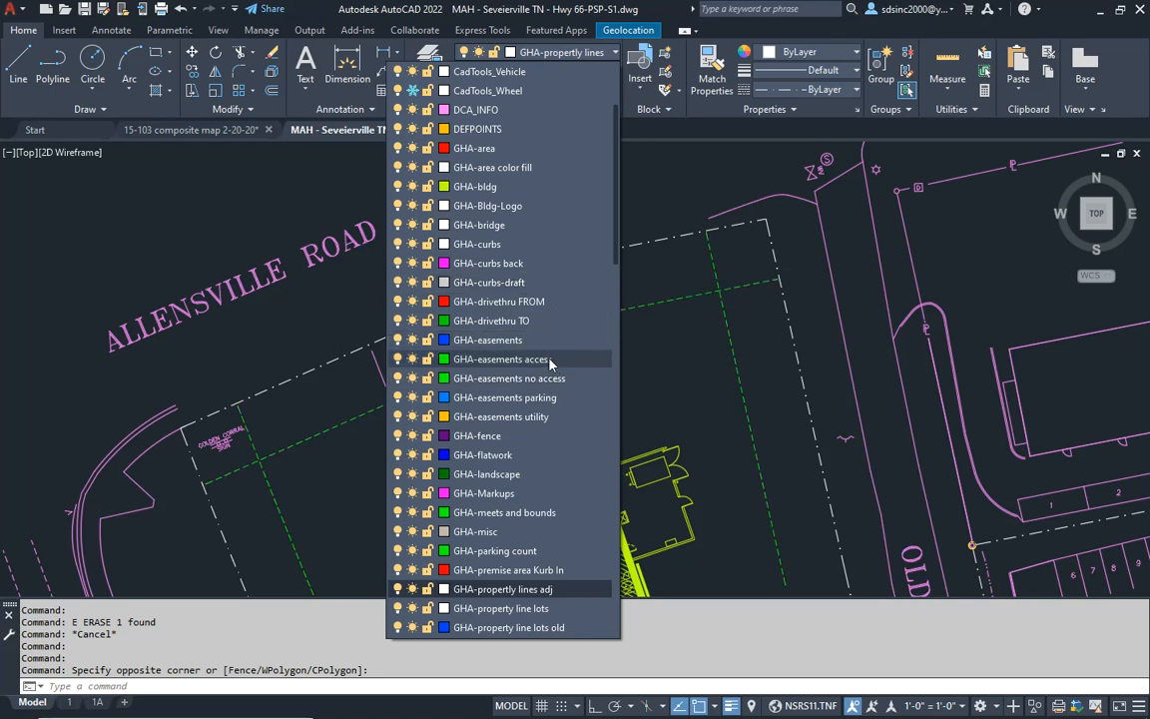
click(499, 283)
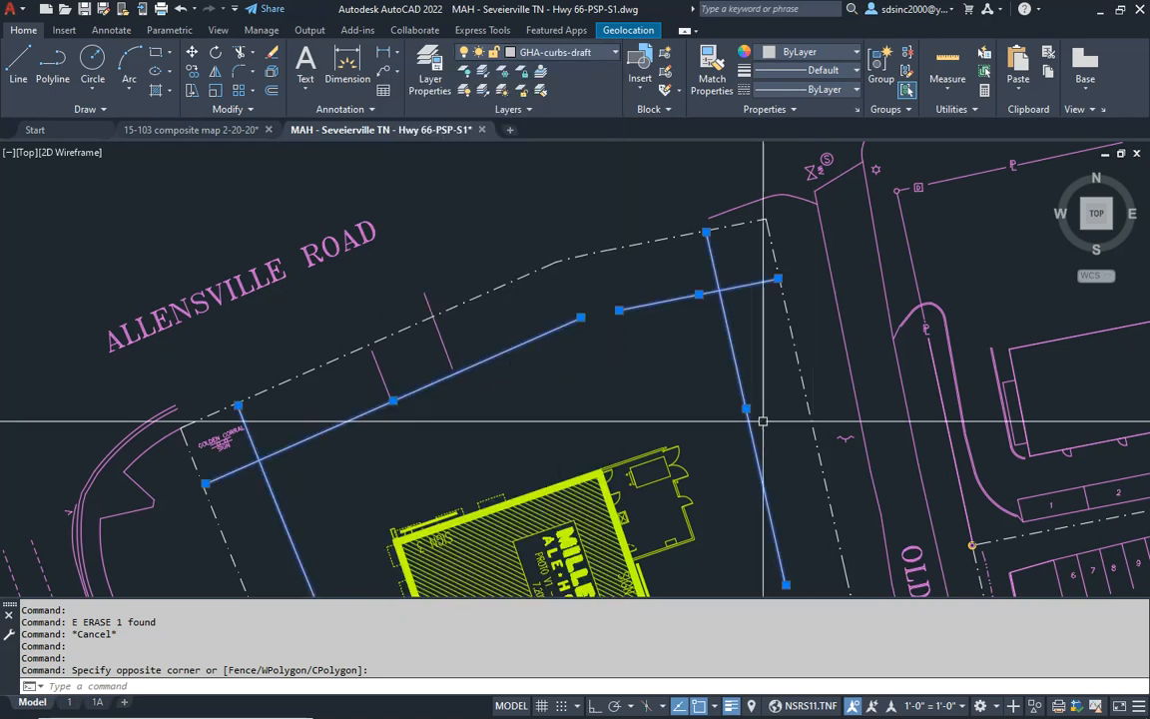
mouse_move(628, 381)
middle_down()
mouse_move(693, 327)
mouse_move(680, 360)
mouse_move(662, 354)
mouse_move(702, 327)
mouse_move(688, 342)
middle_up()
key(Escape)
key(Escape)
key(Escape)
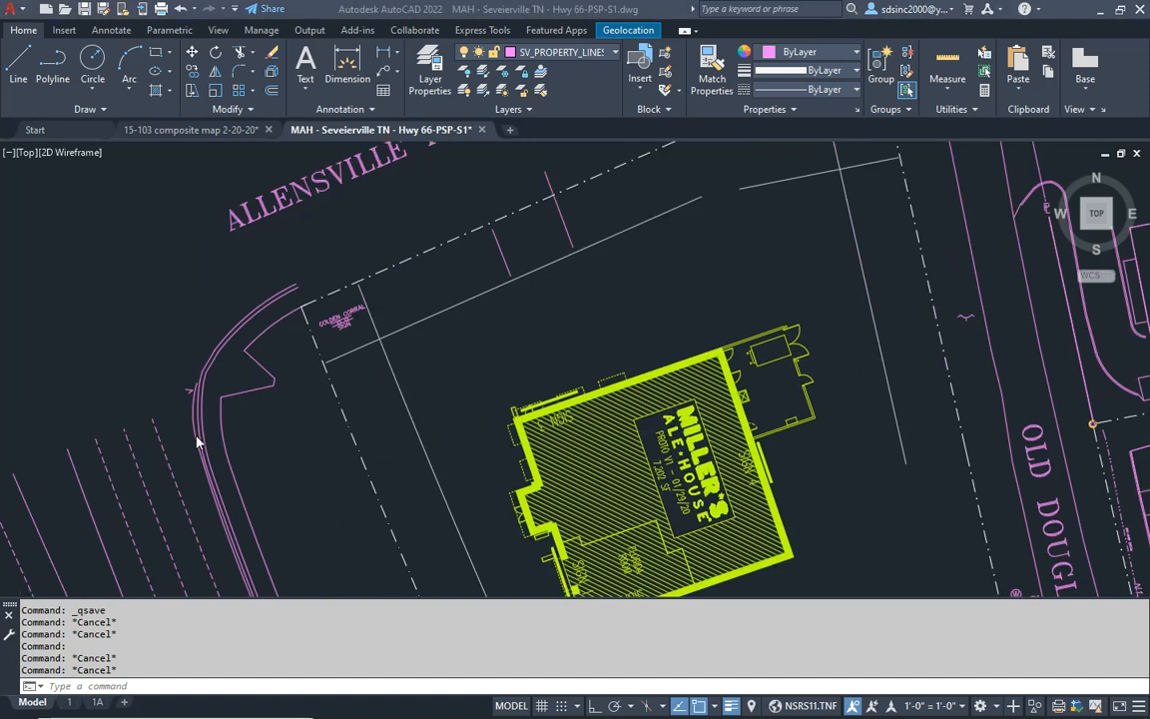
- Set the lineweight of every object in the drawing to ByLayer
scroll(444, 355, down, 6)
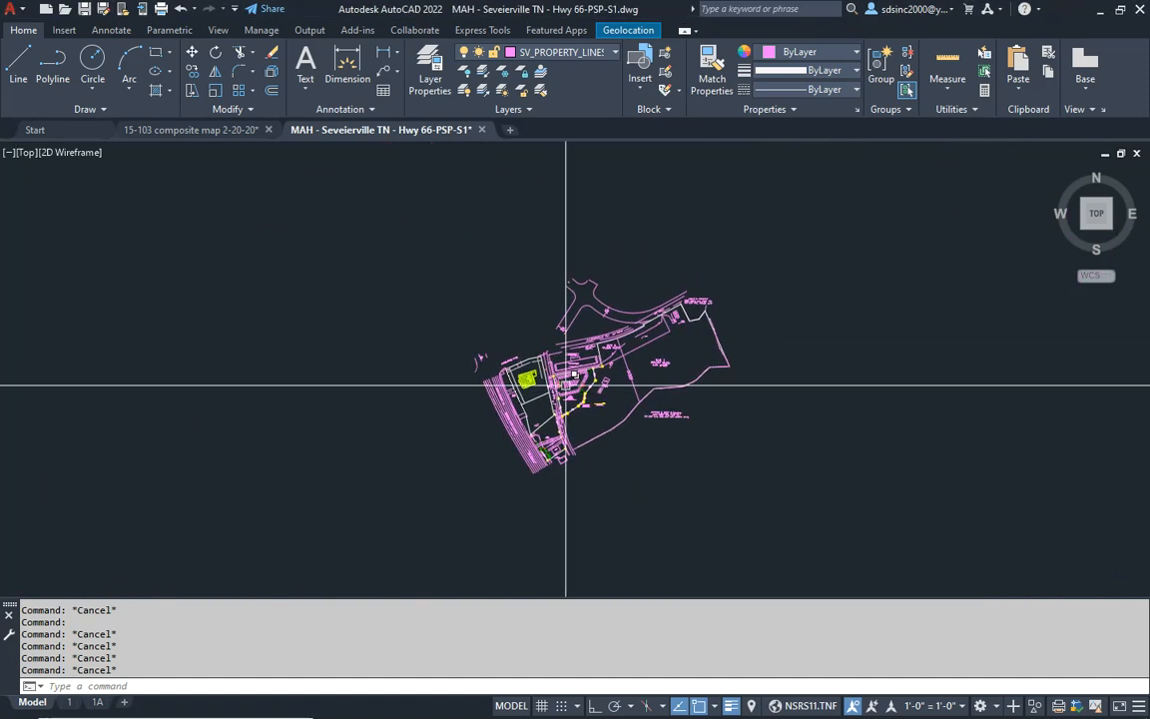
scroll(723, 302, down, 2)
click(885, 202)
click(450, 503)
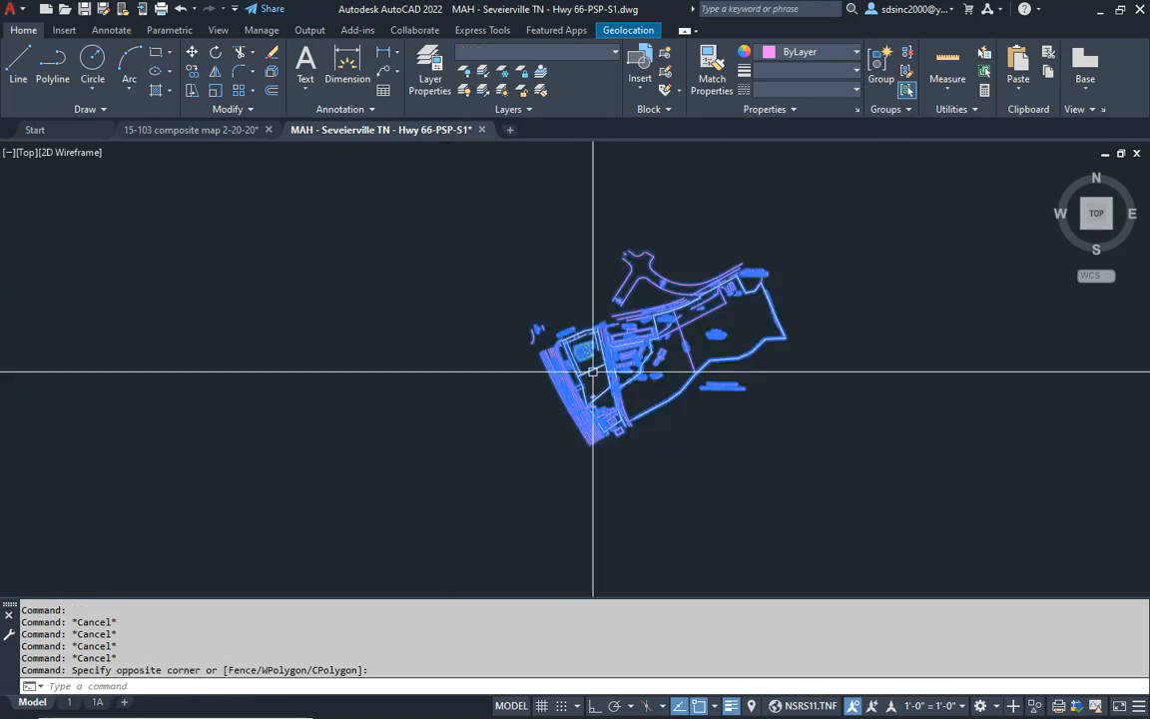
click(805, 71)
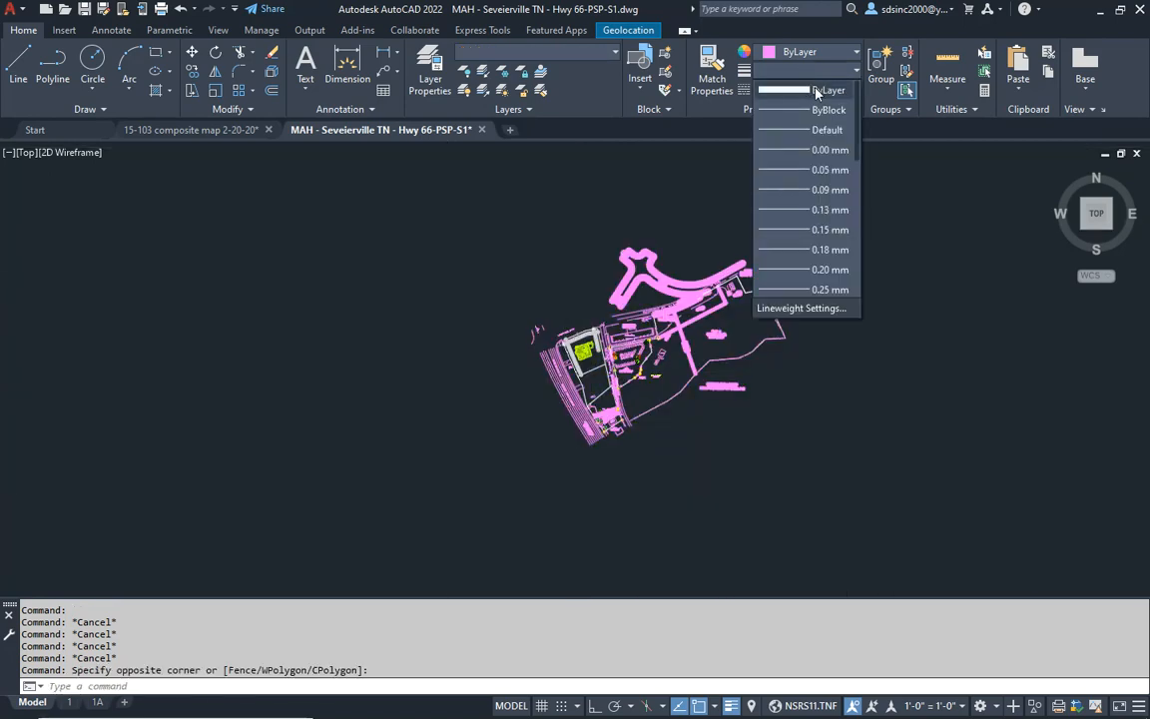
click(818, 90)
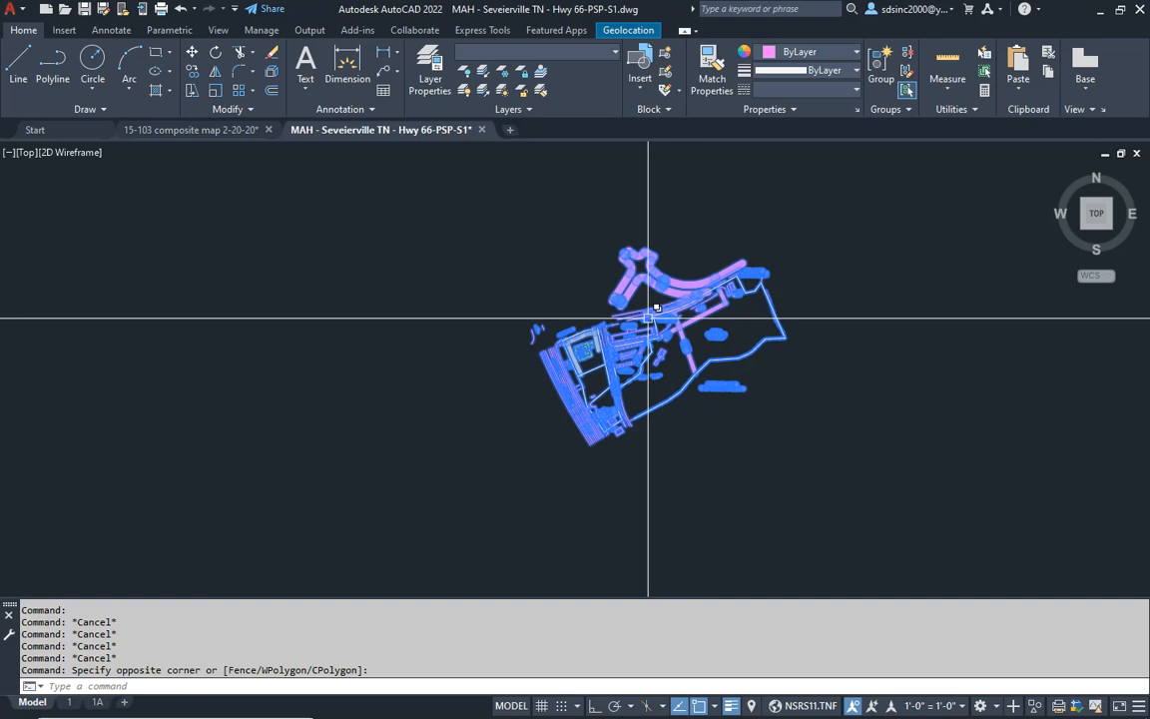
key(Escape)
key(Escape)
- Set the lineweight of the layers 2190985_FN$0$A_FLOR_FURN_EXTR through C-PRKG-SIGN, plus DCA_INFO, to Default
scroll(649, 318, up, 5)
click(429, 72)
scroll(311, 301, up, 6)
drag(1097, 431, 1087, 220)
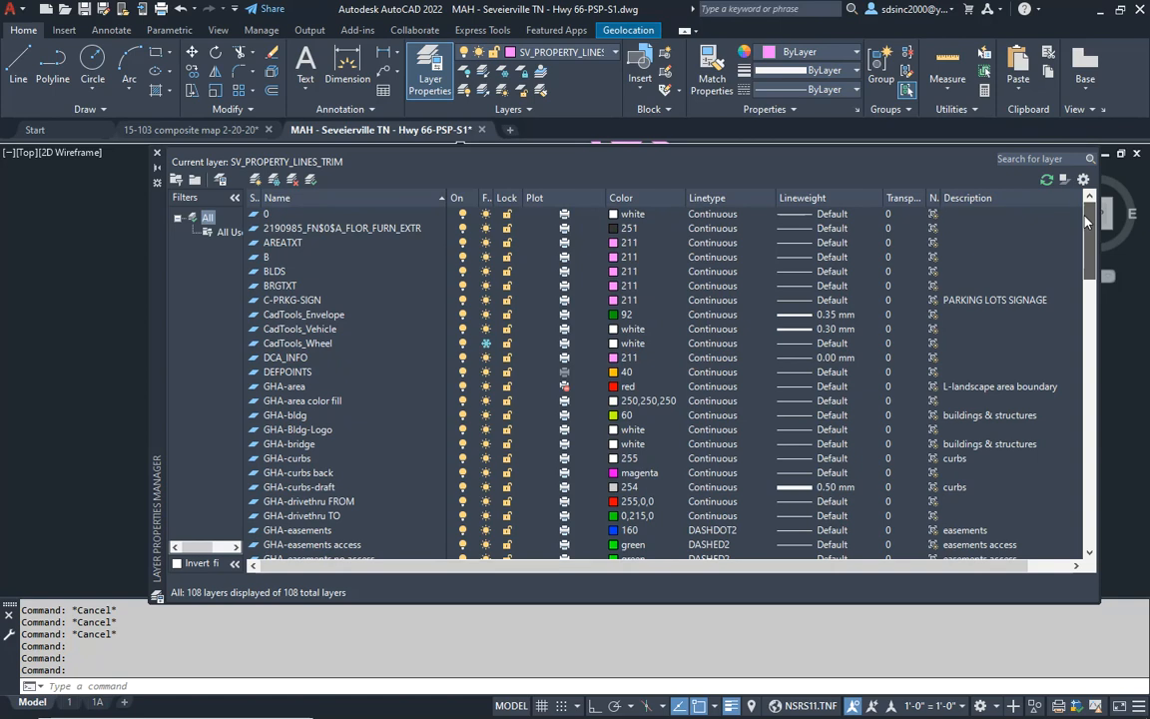
click(270, 230)
shift+click(281, 376)
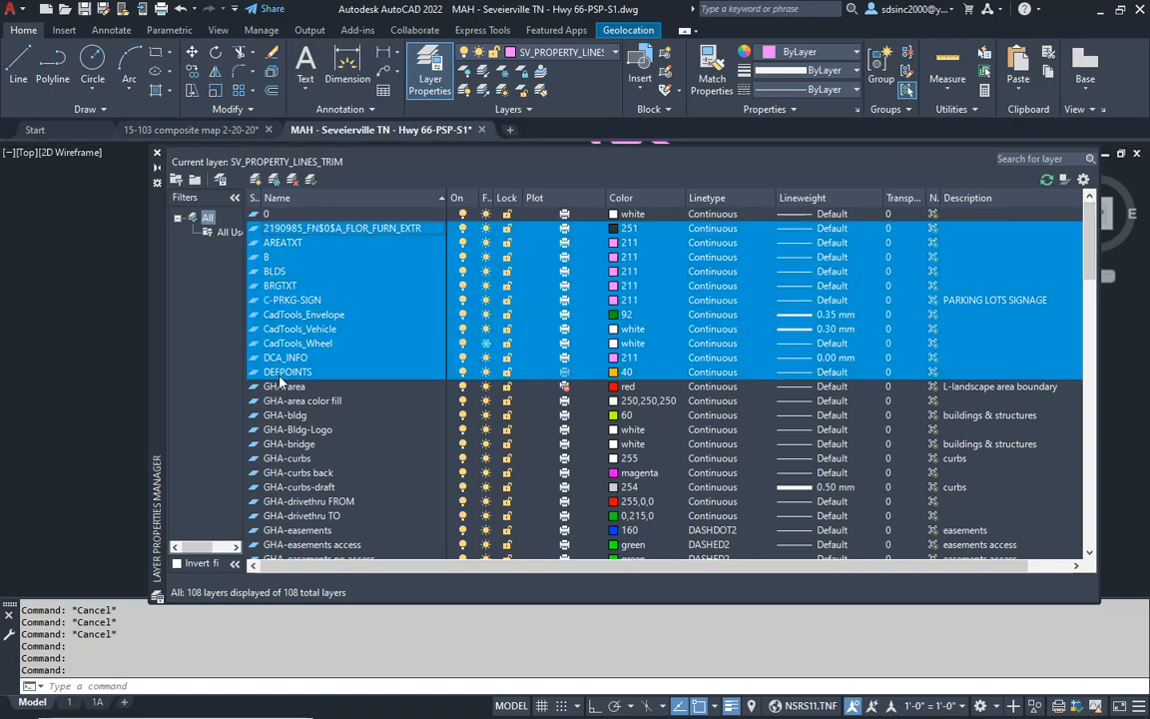
ctrl+click(302, 342)
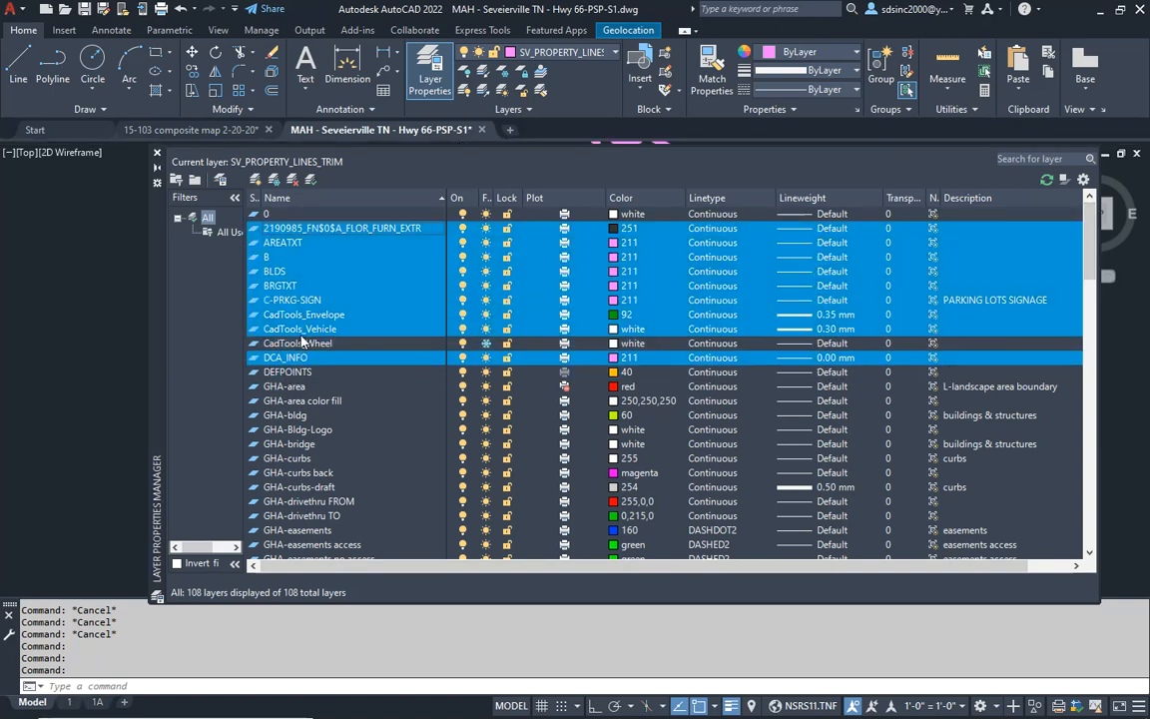
ctrl+click(300, 331)
ctrl+click(304, 315)
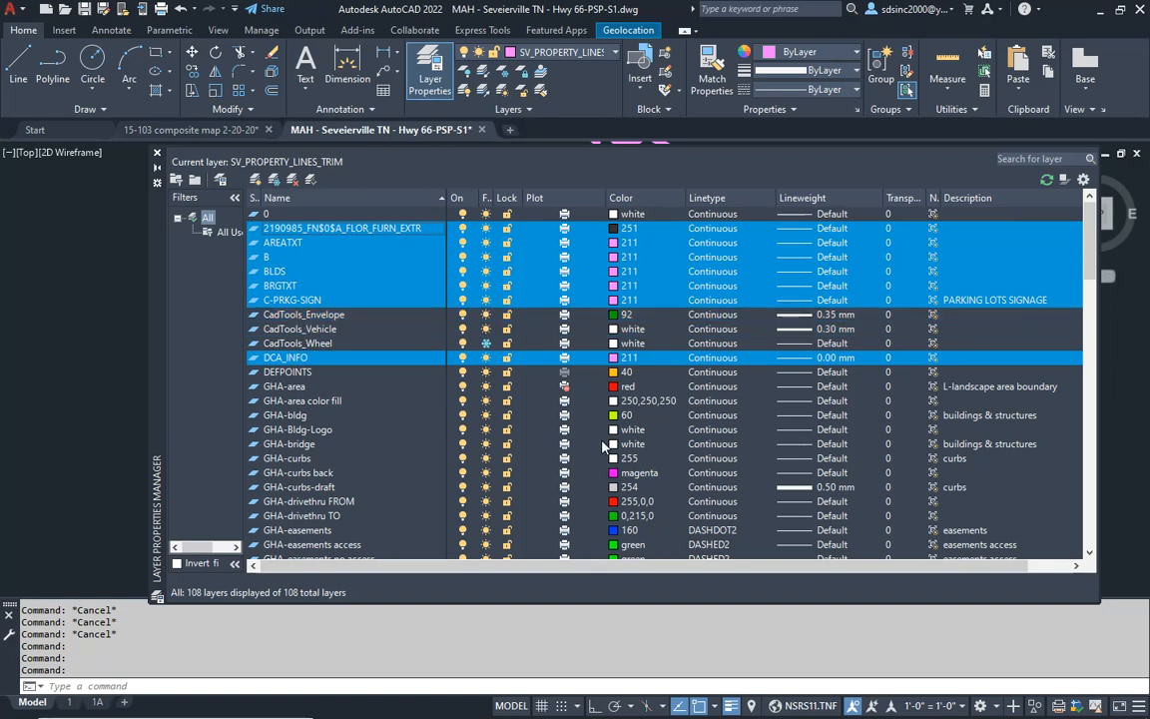
click(822, 260)
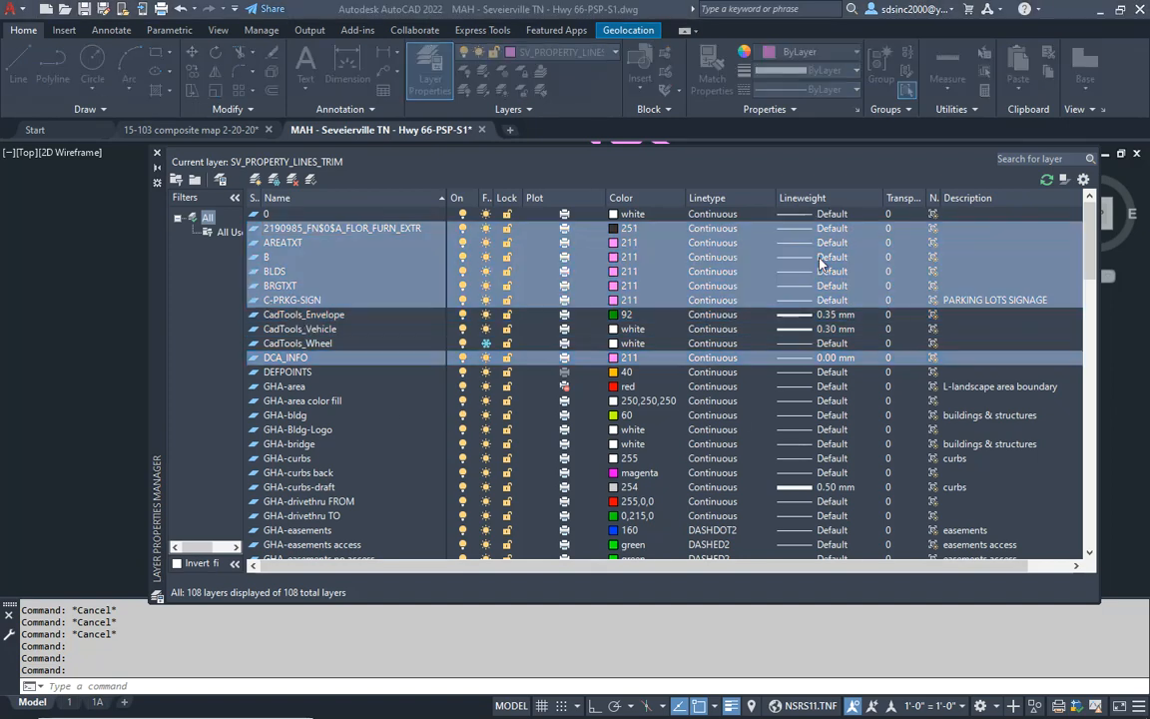
double_click(557, 272)
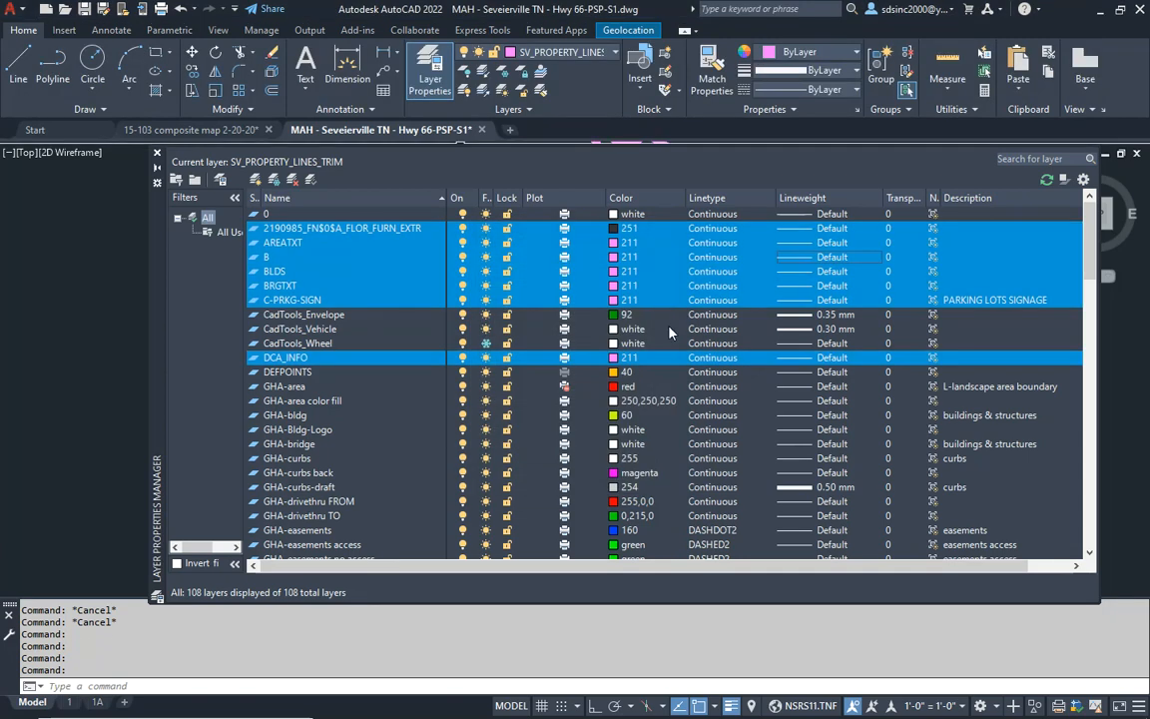
- Set the lineweight of all layers from HOME DEPOT through TEXT sv monuments to Default and close the layer manager
scroll(332, 392, down, 15)
scroll(364, 458, down, 4)
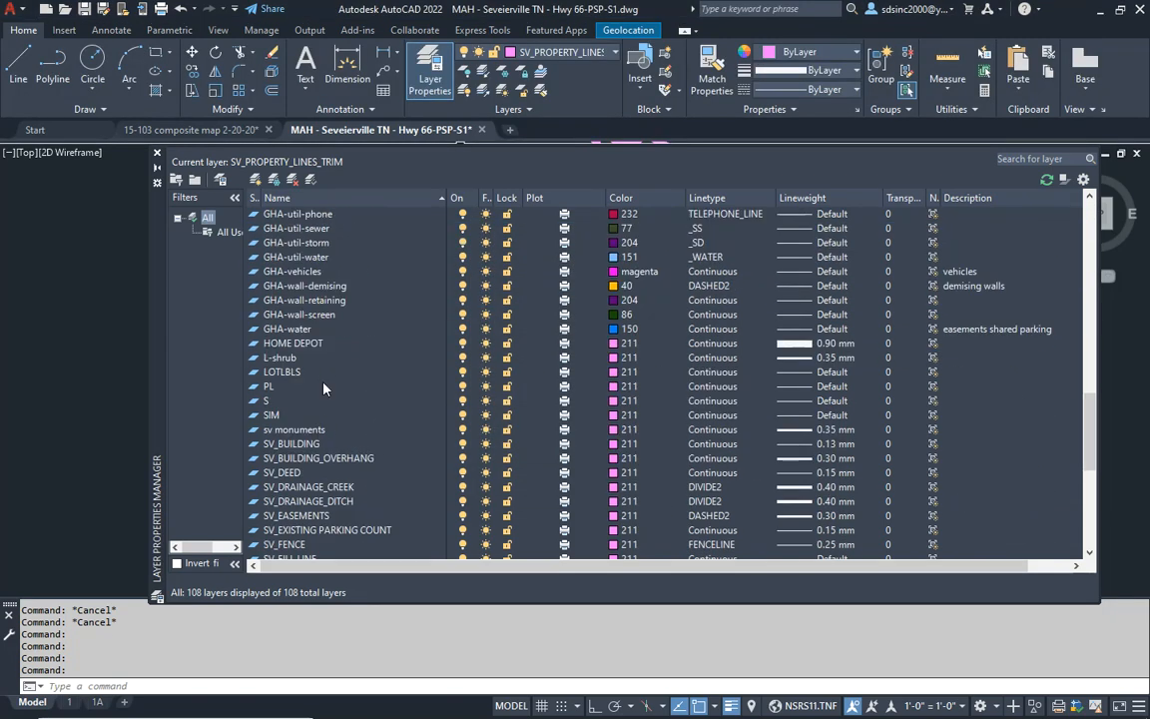
click(285, 344)
scroll(309, 452, down, 7)
scroll(310, 453, down, 1)
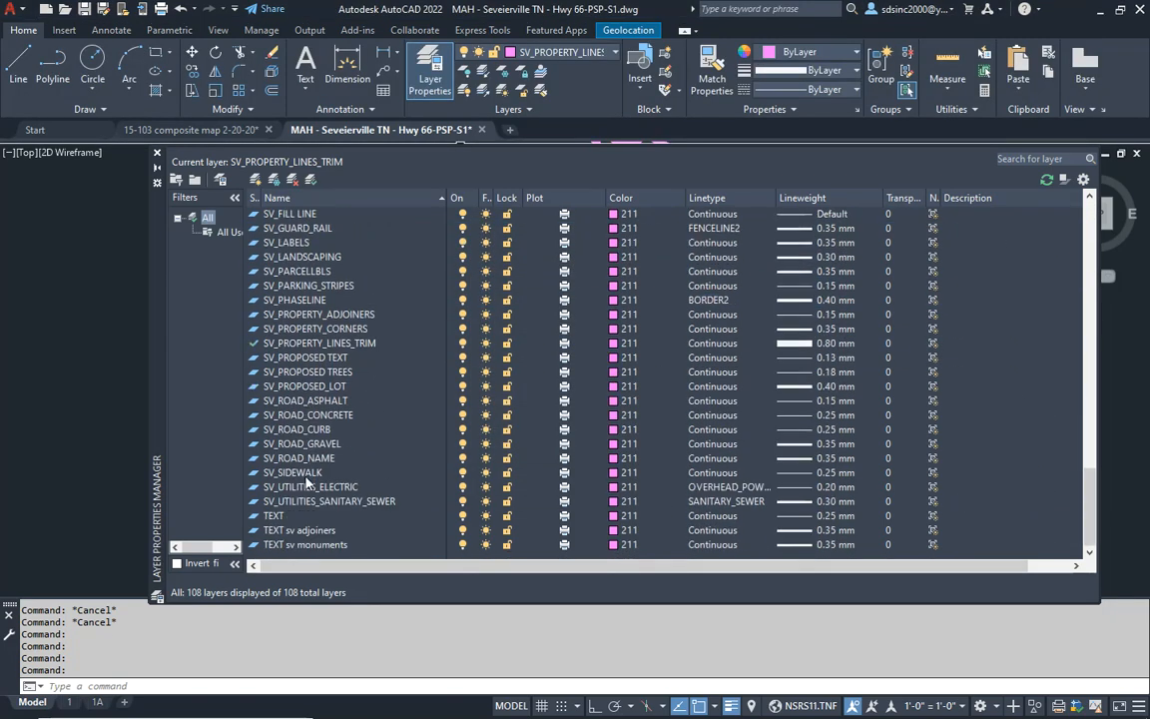
shift+click(301, 545)
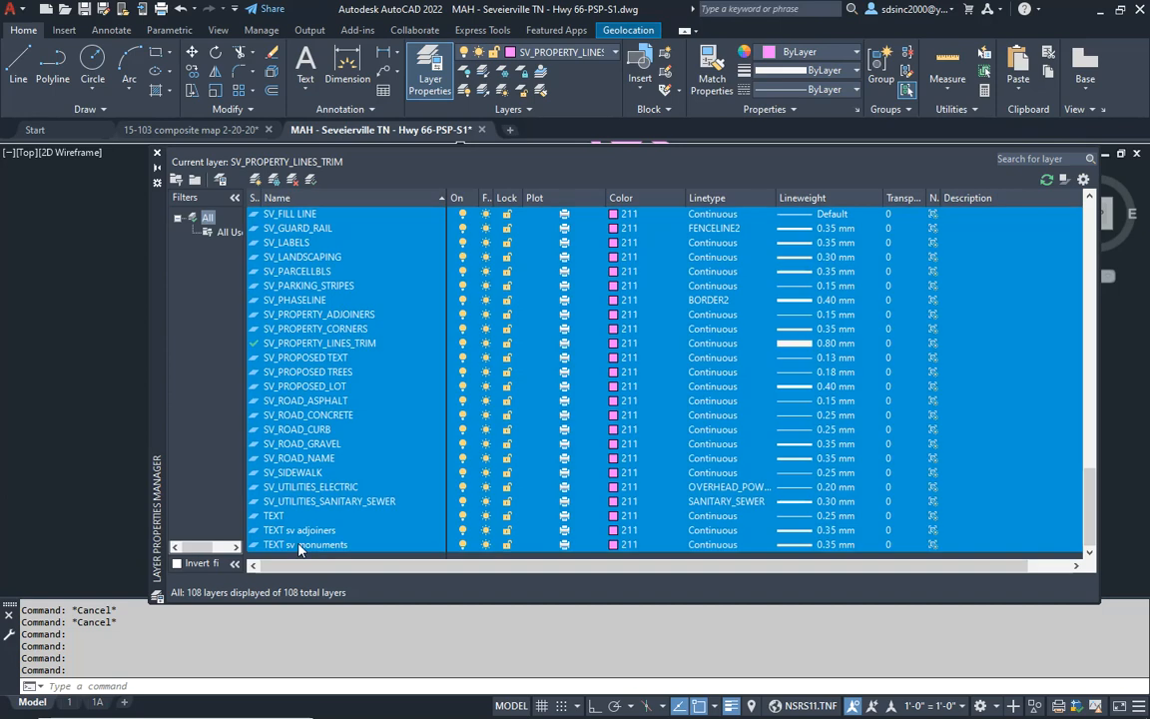
click(811, 345)
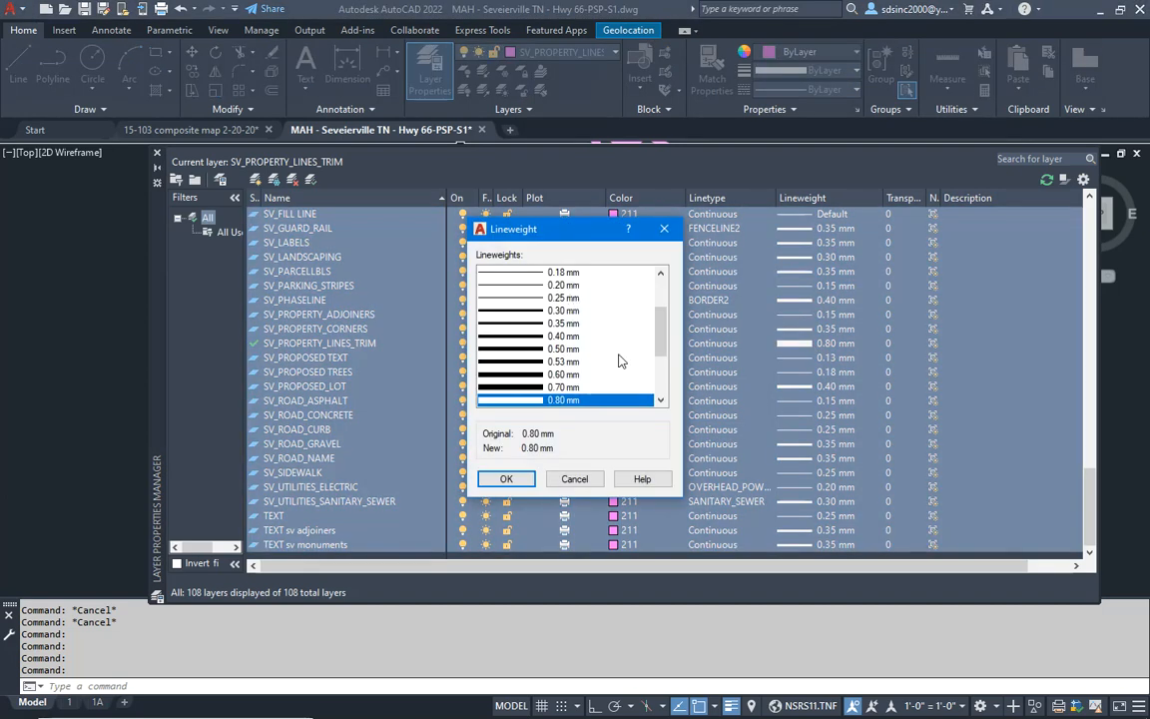
drag(662, 341, 667, 249)
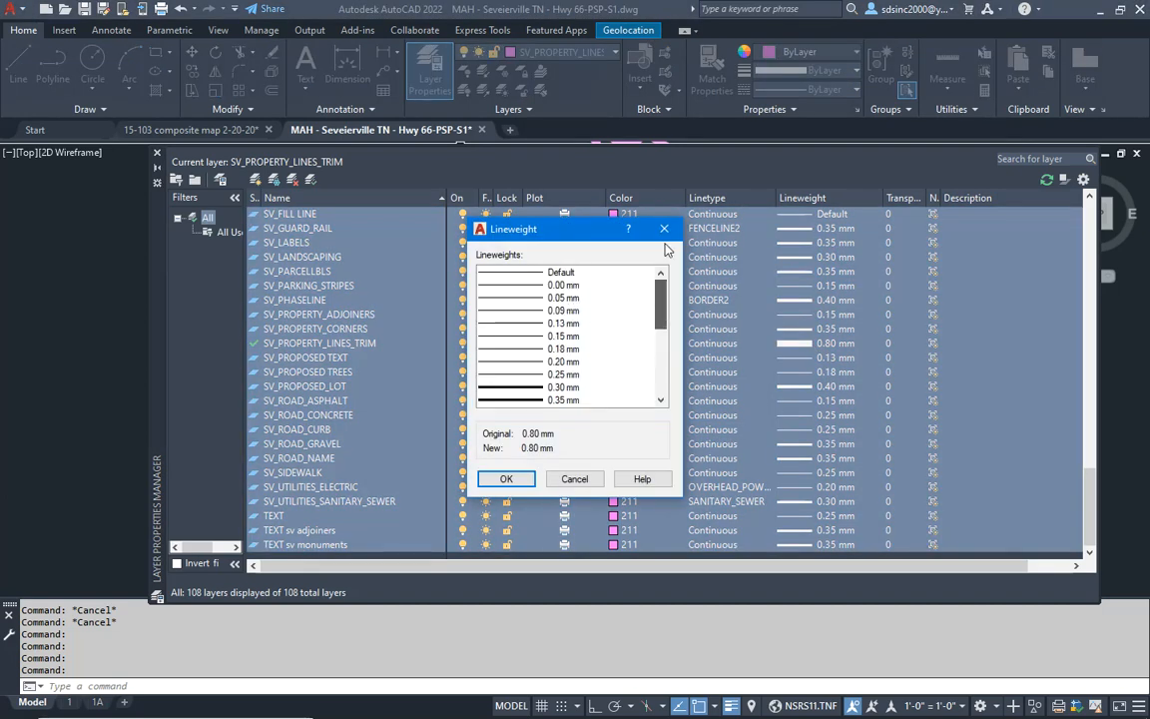
double_click(564, 273)
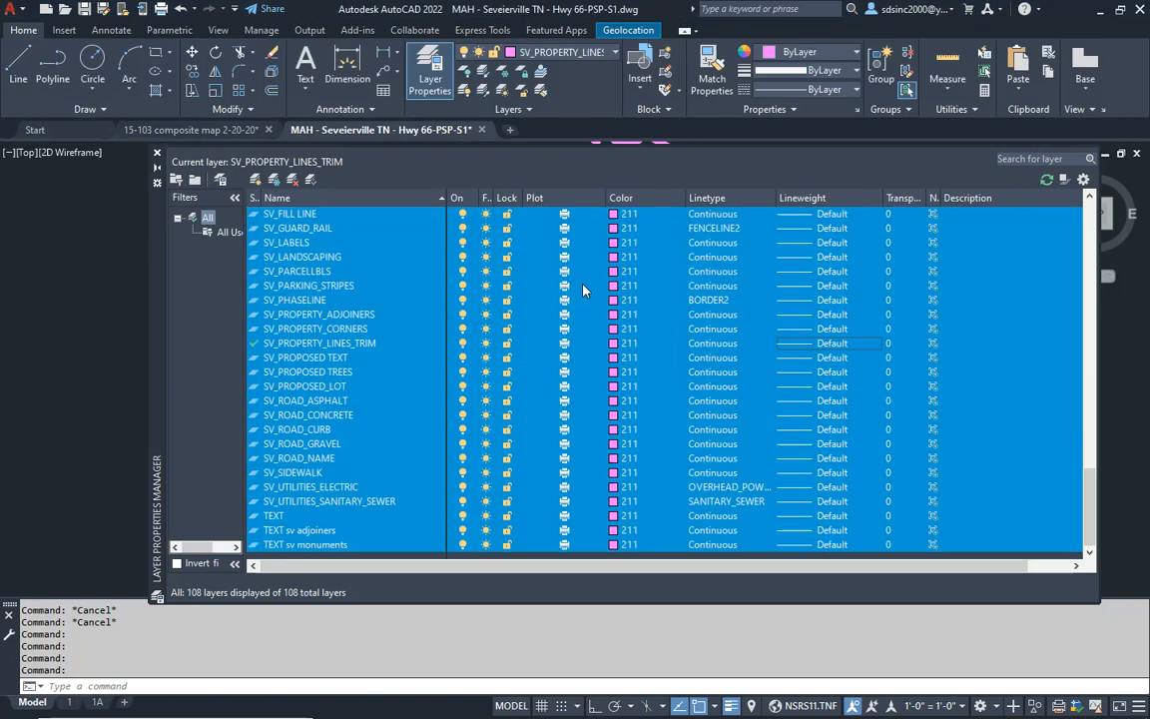
click(157, 155)
scroll(609, 384, up, 5)
key(Escape)
key(Escape)
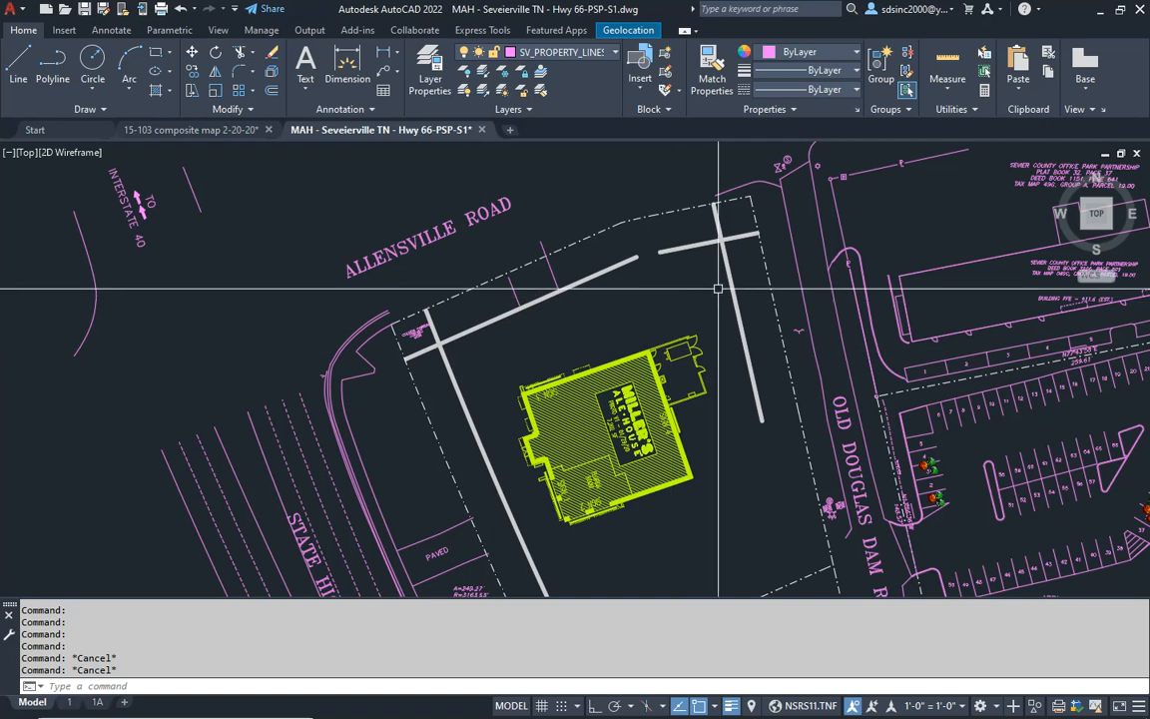
- Fillet the north and west draft curb lines with a radius of 0 to form a sharp corner
middle_drag(710, 278, 679, 276)
key(Escape)
key(Escape)
key(Escape)
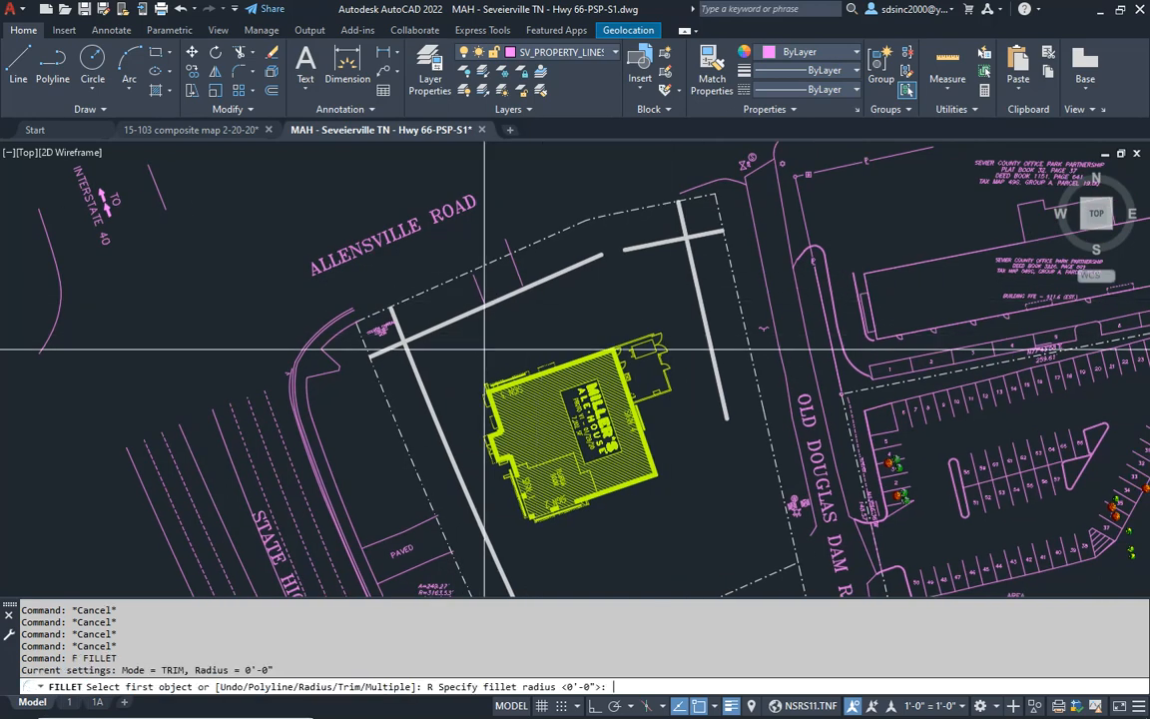
key(Return)
text(0)
key(Return)
click(426, 329)
click(450, 450)
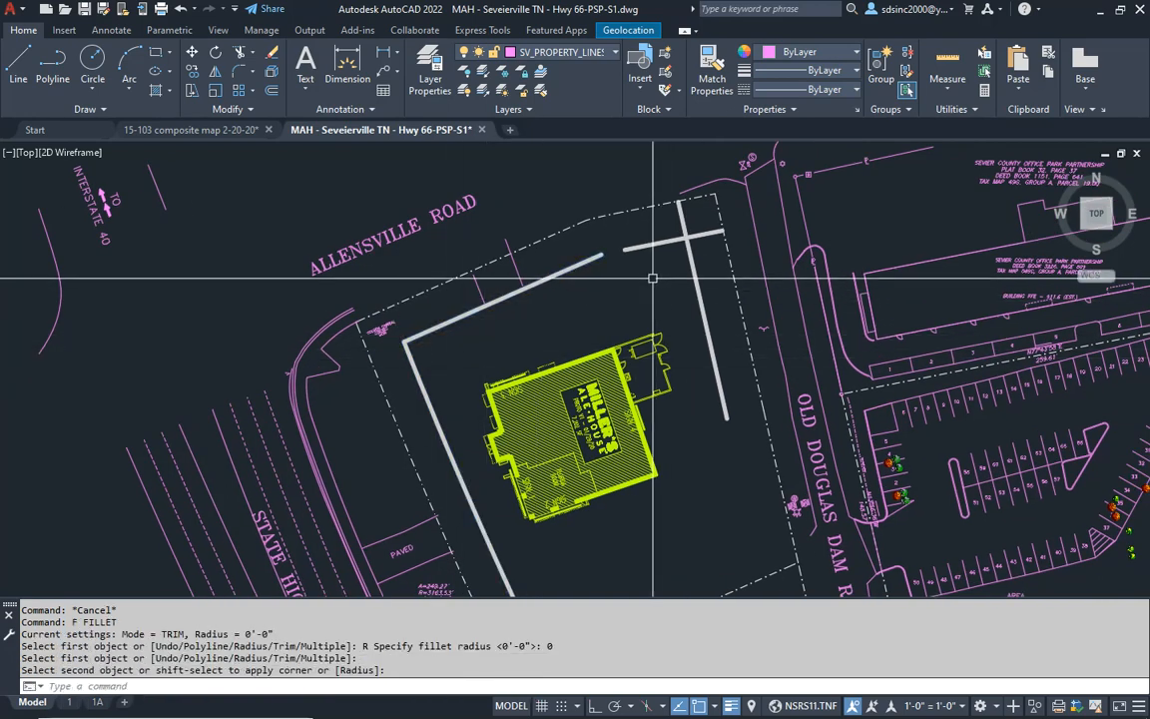
- Fillet the northeast curb line to the north and east curb lines at zero radius
key(Return)
click(631, 247)
click(587, 263)
key(Return)
click(689, 257)
click(676, 242)
- Offset the northeast, north, west and east draft curb lines 24' toward the building
middle_drag(672, 268, 650, 216)
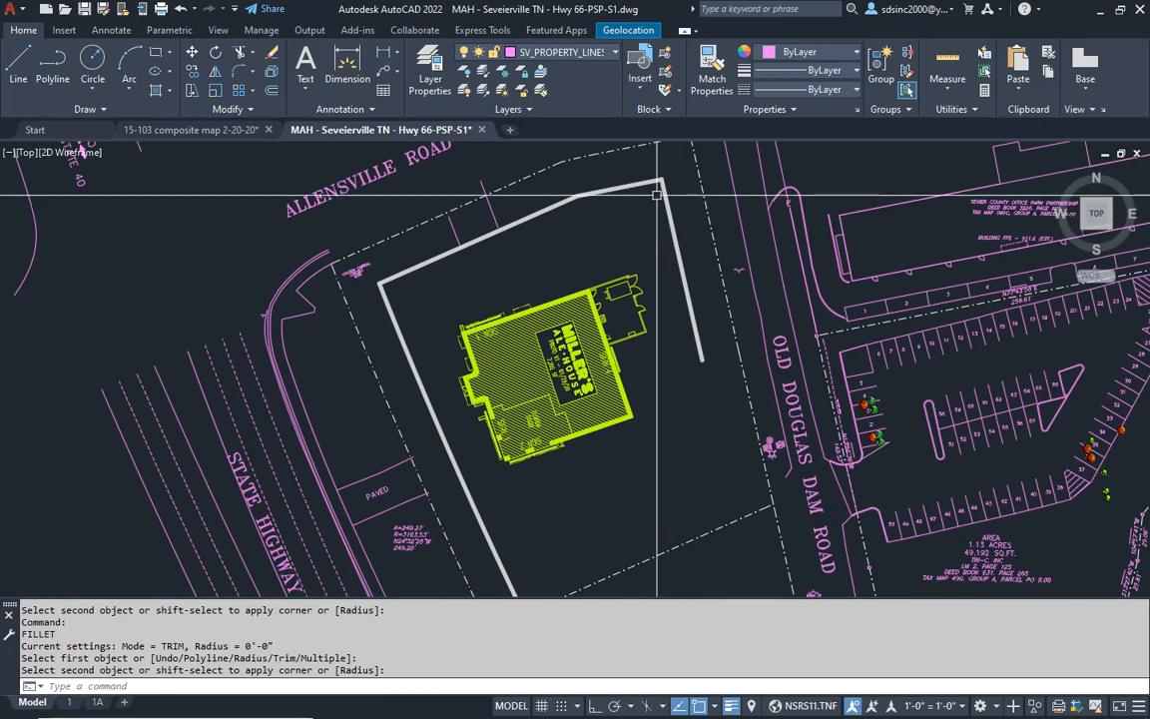
text(o)
key(Return)
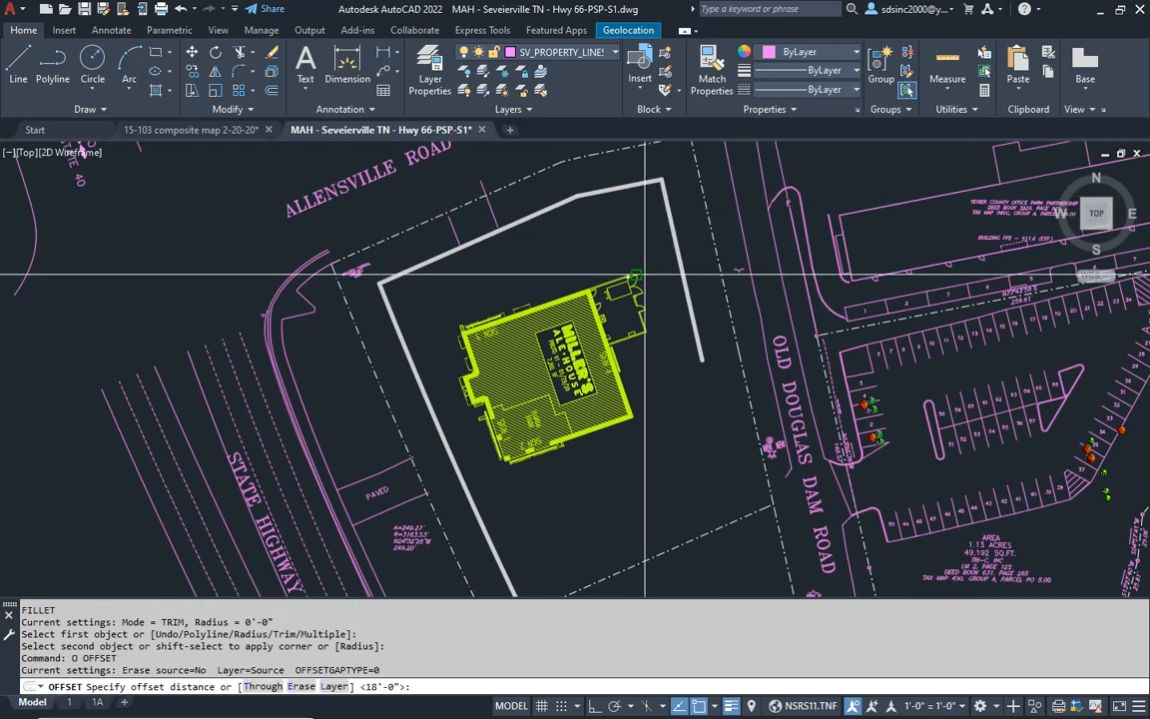
key(Return)
click(645, 274)
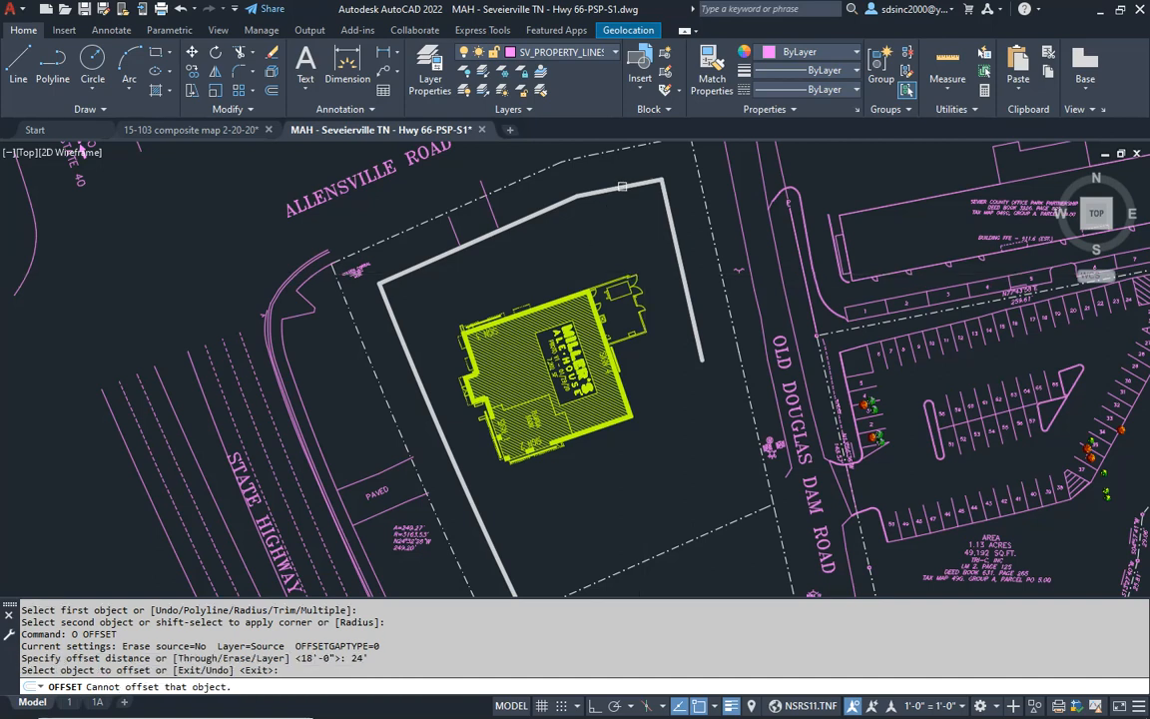
click(624, 187)
click(613, 239)
click(553, 208)
click(452, 353)
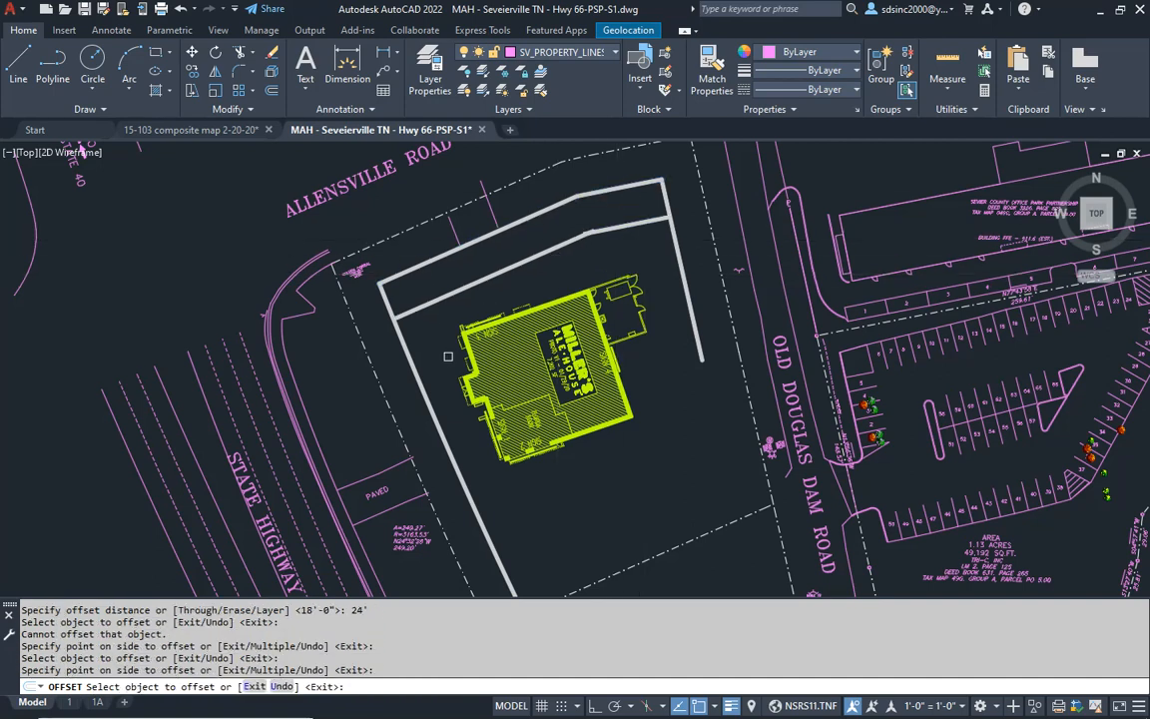
click(413, 364)
click(433, 335)
click(685, 286)
click(606, 260)
key(Return)
middle_drag(597, 452, 579, 348)
key(Escape)
key(Escape)
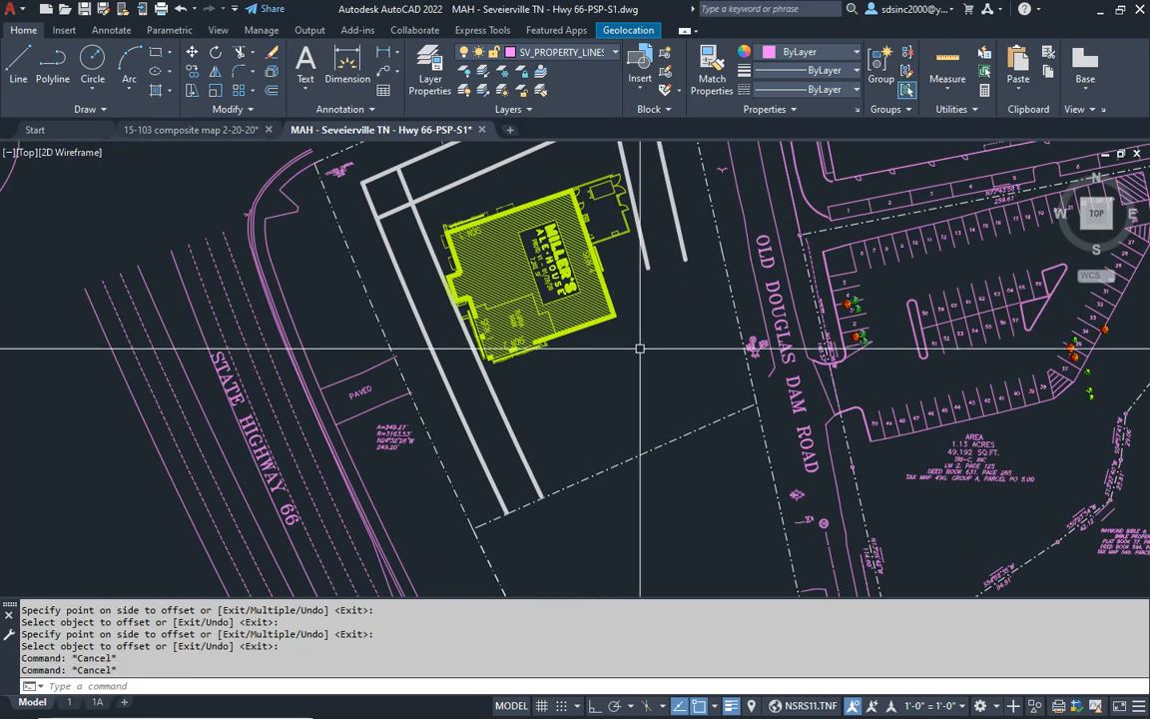
key(Escape)
middle_drag(688, 346, 685, 410)
text(o)
key(Return)
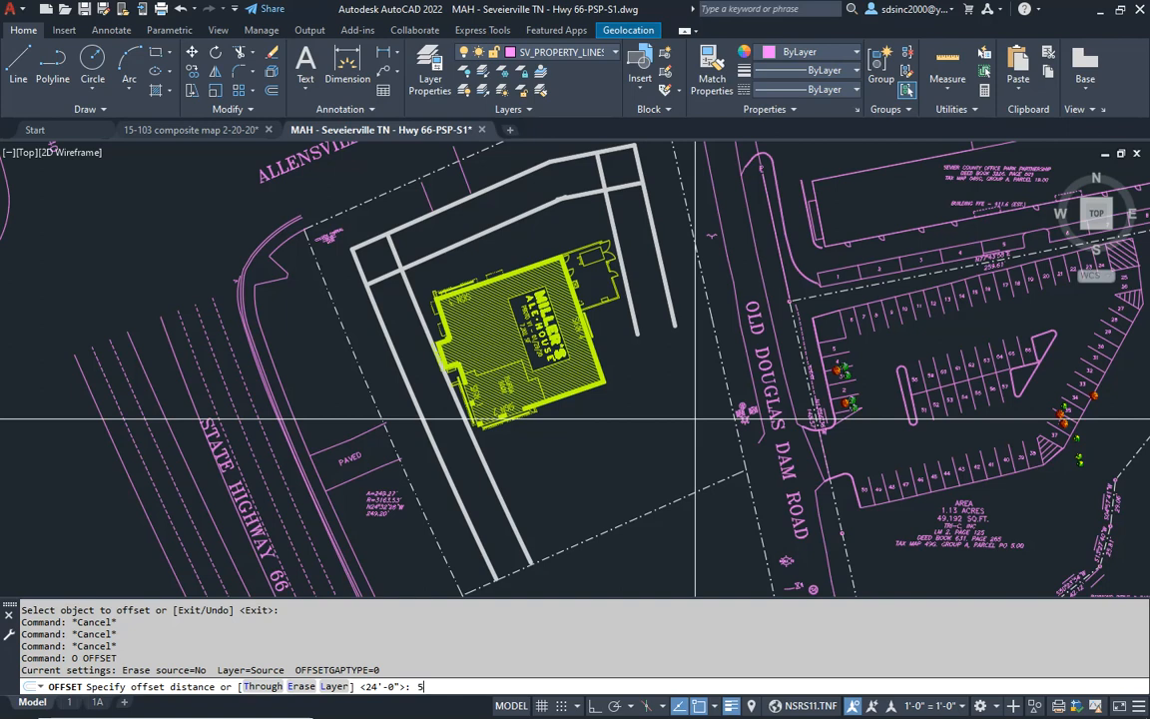
key(Escape)
key(Escape)
click(720, 363)
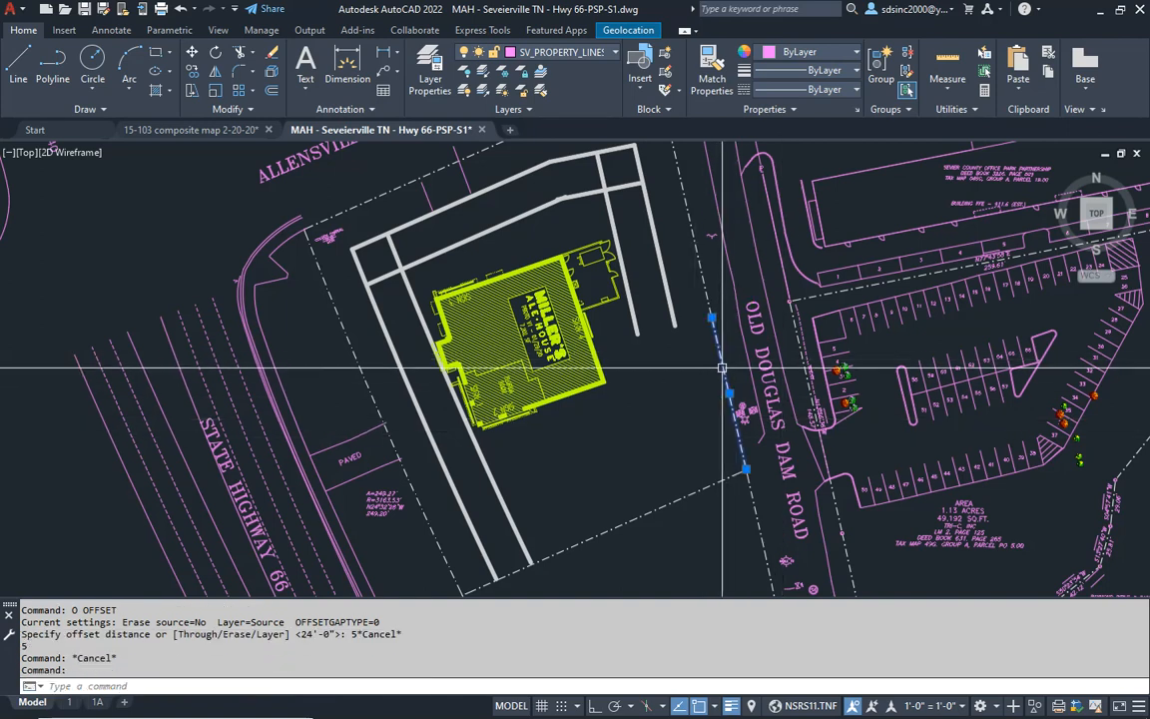
key(Escape)
key(Escape)
key(Escape)
- Align the snap angle with the eastern property line and turn Ortho mode on
middle_drag(709, 334, 675, 403)
text(sa)
key(Return)
click(675, 398)
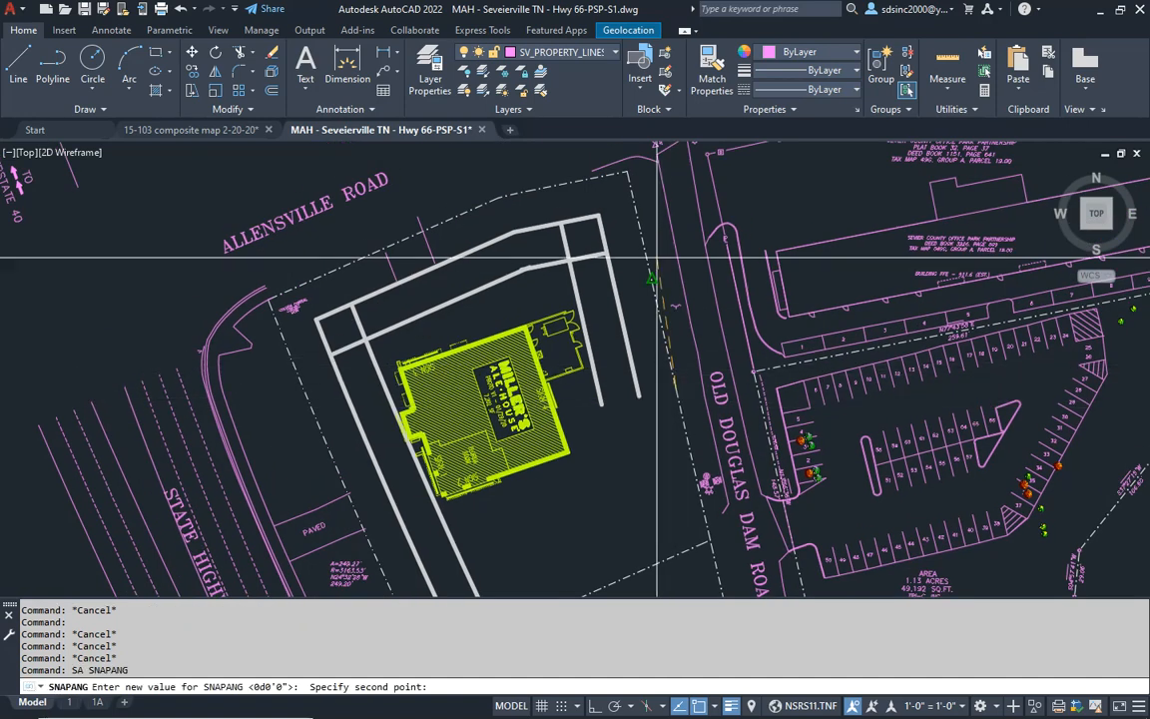
click(641, 216)
text(l)
key(Return)
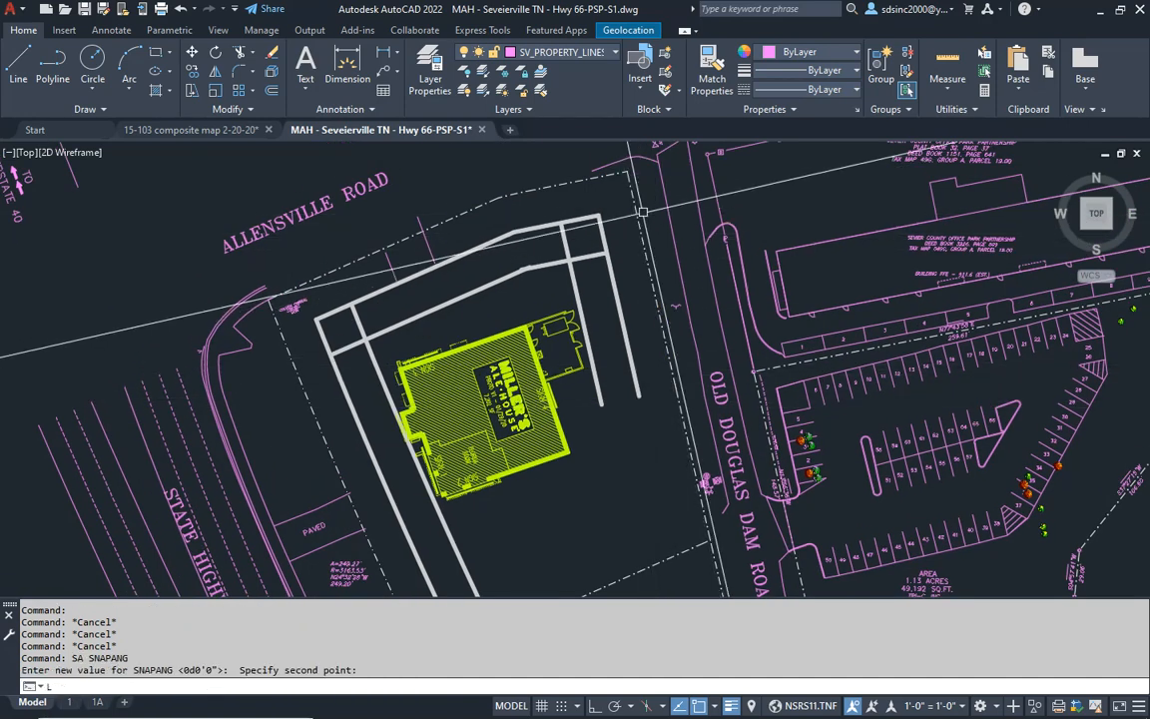
click(625, 171)
key(F8)
scroll(672, 504, up, 6)
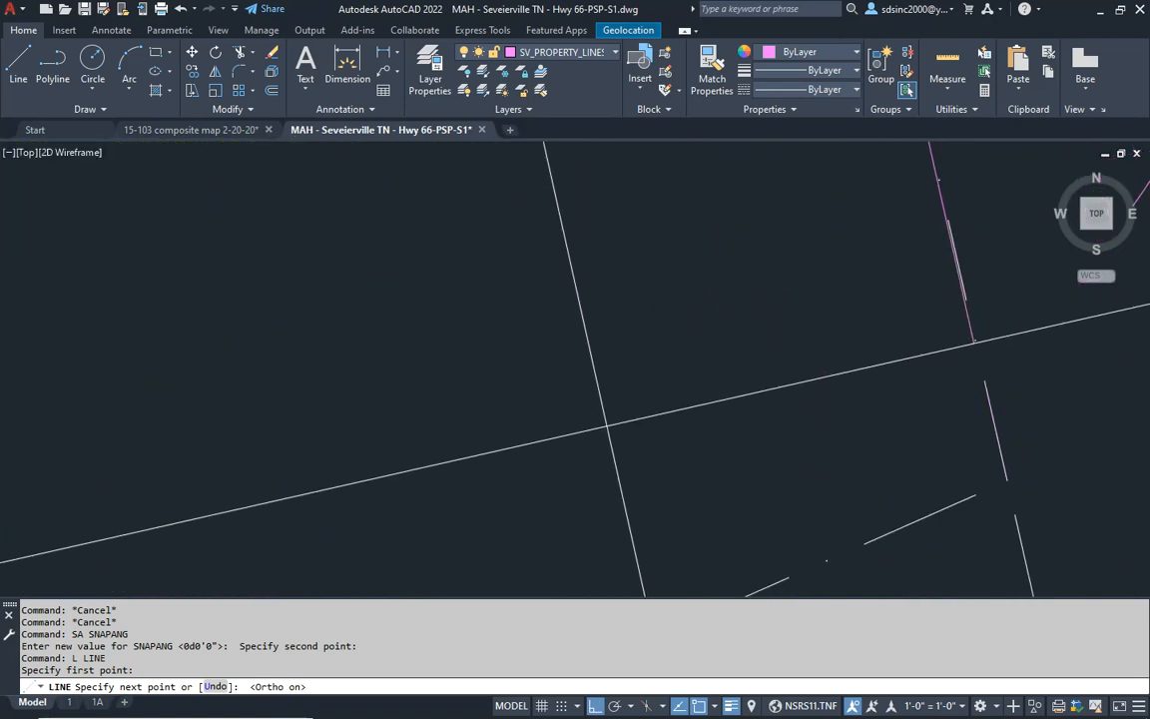
scroll(779, 502, up, 8)
key(Escape)
key(Escape)
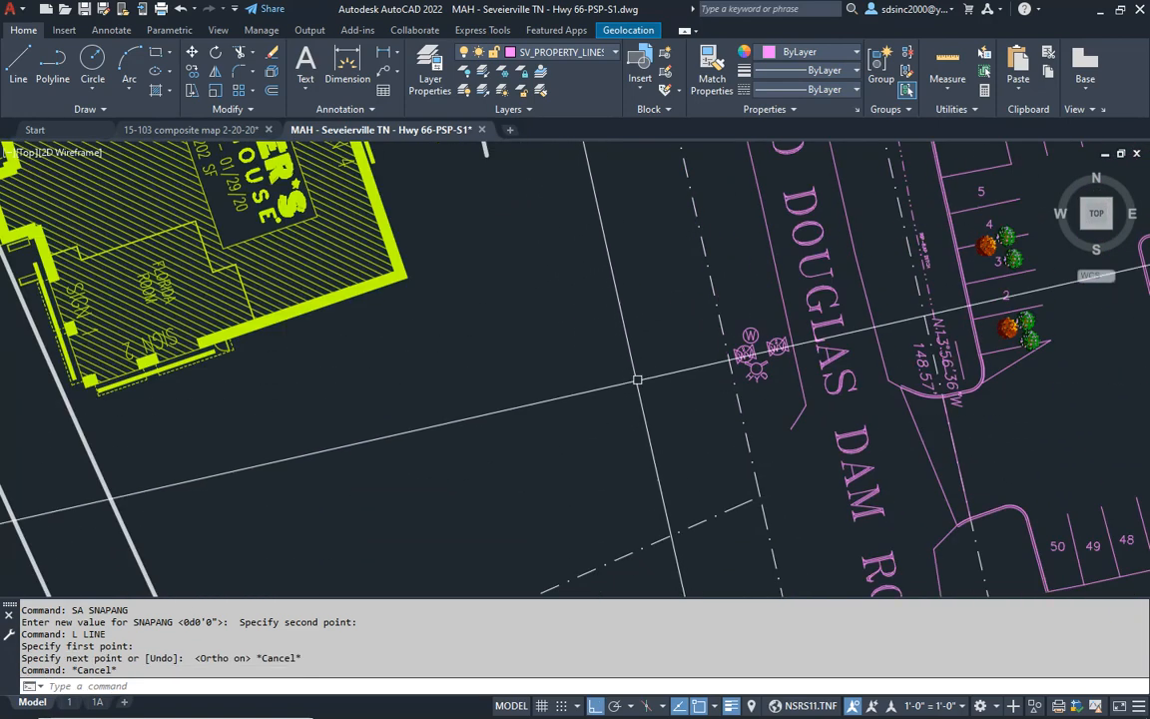
- Extend both eastern draft curb lines south to the site's southern boundary line
scroll(779, 503, down, 6)
key(Escape)
key(Escape)
text(E)
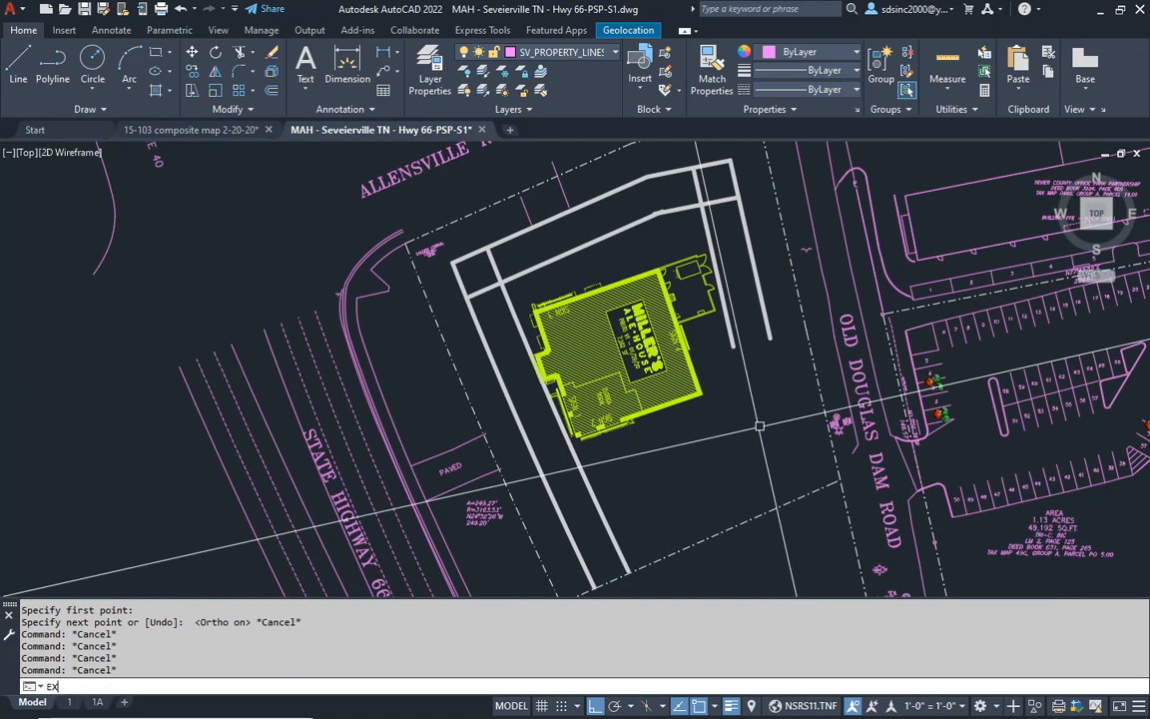
text(X)
key(Return)
click(736, 346)
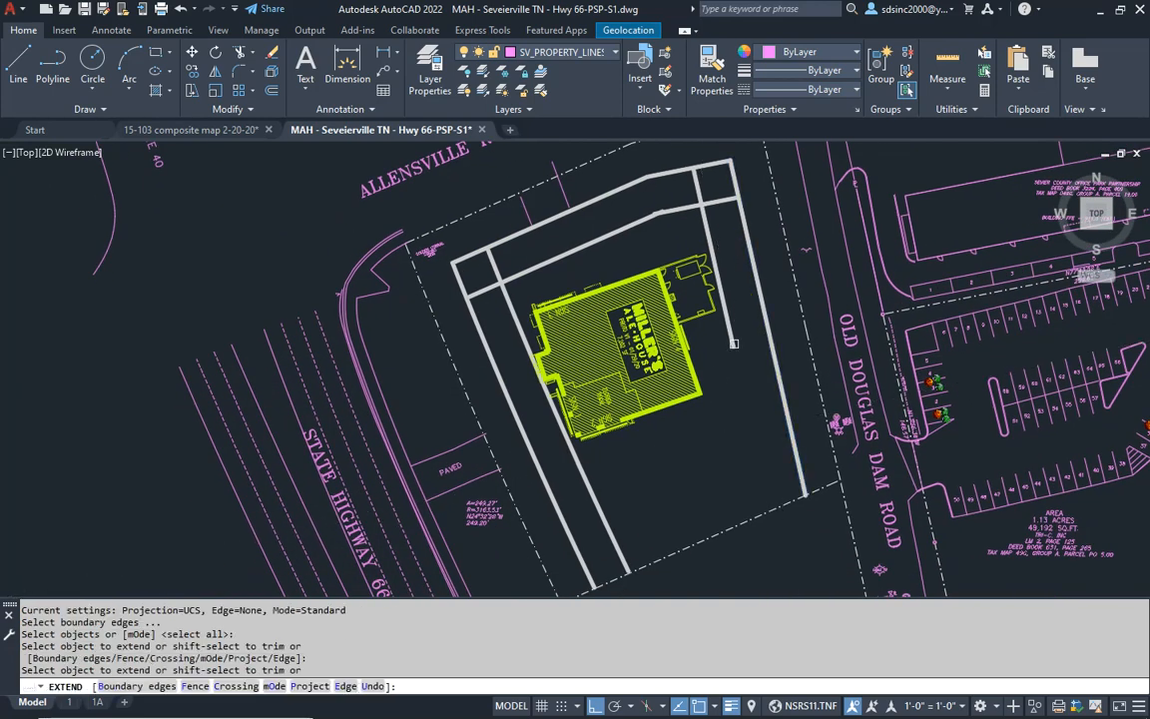
click(736, 351)
key(Return)
- Fillet the northwest corner of the inner curb lines with a 10' radius
middle_drag(782, 500, 700, 417)
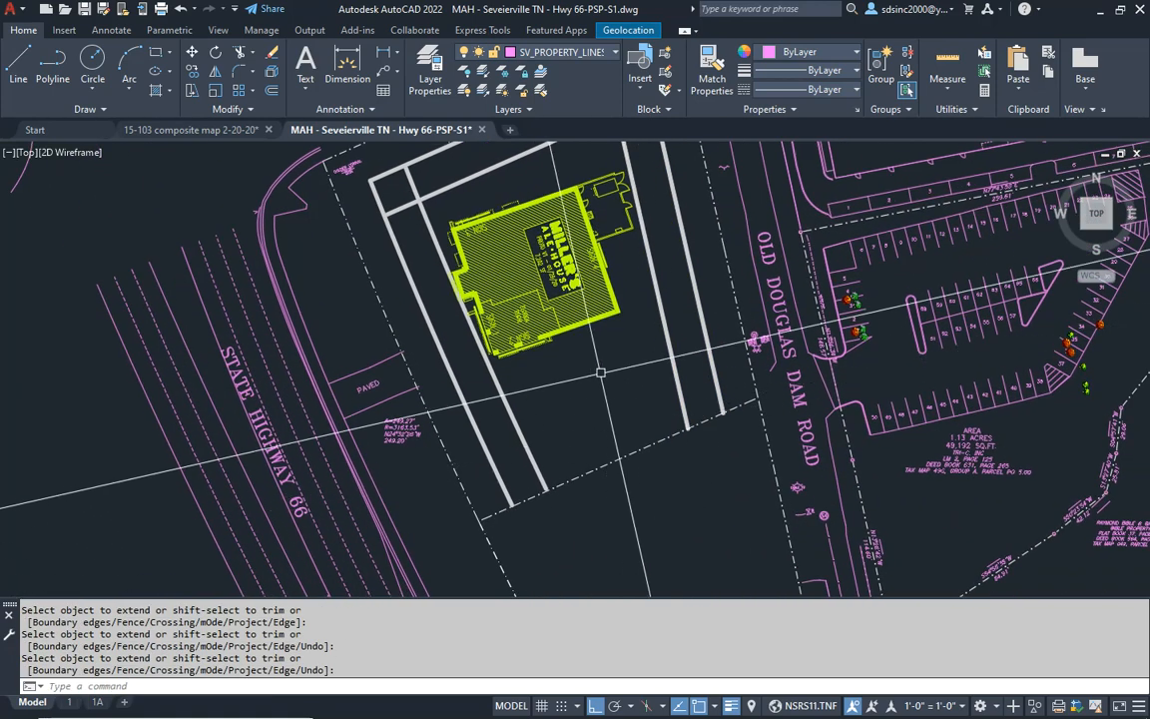
middle_drag(593, 404, 614, 498)
key(Escape)
key(Escape)
scroll(520, 300, up, 5)
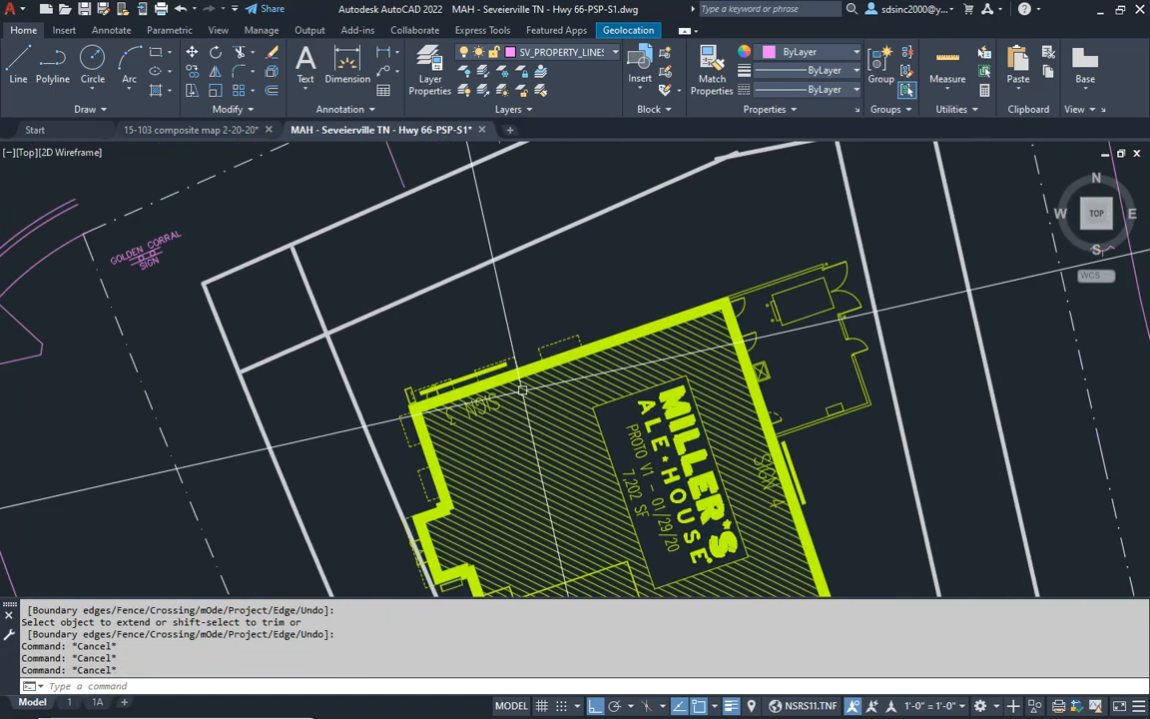
key(Escape)
text(F)
key(Return)
text(R)
key(Return)
text(10')
key(Return)
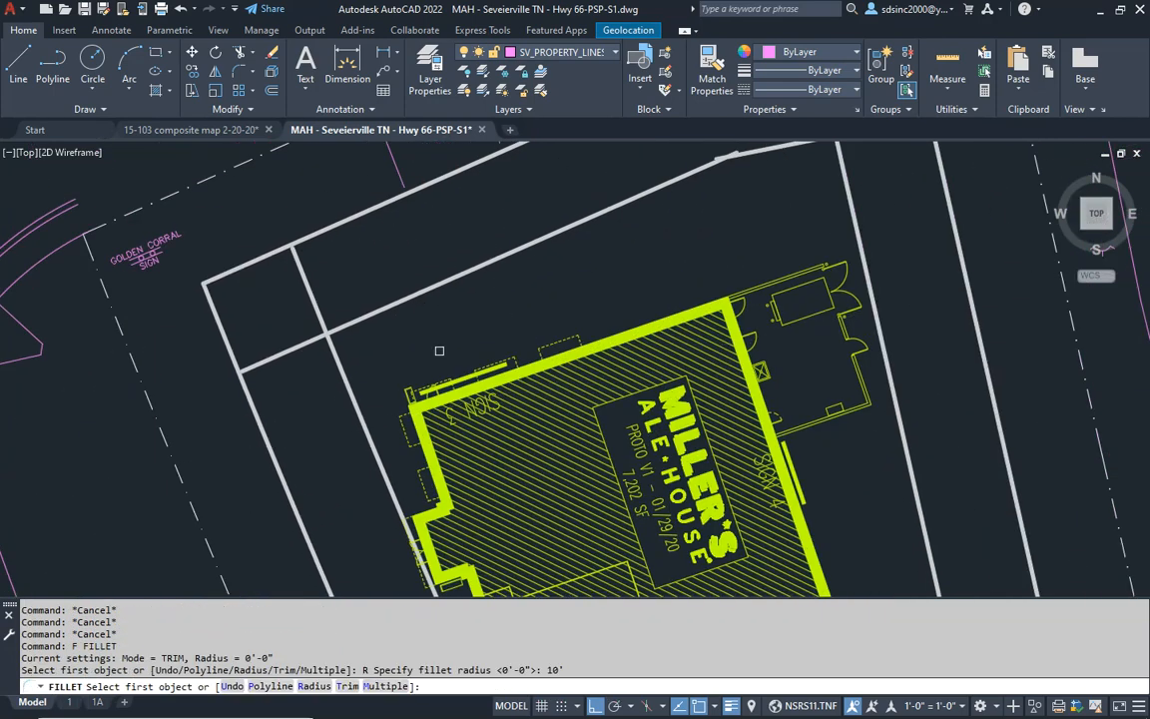
click(356, 324)
click(341, 372)
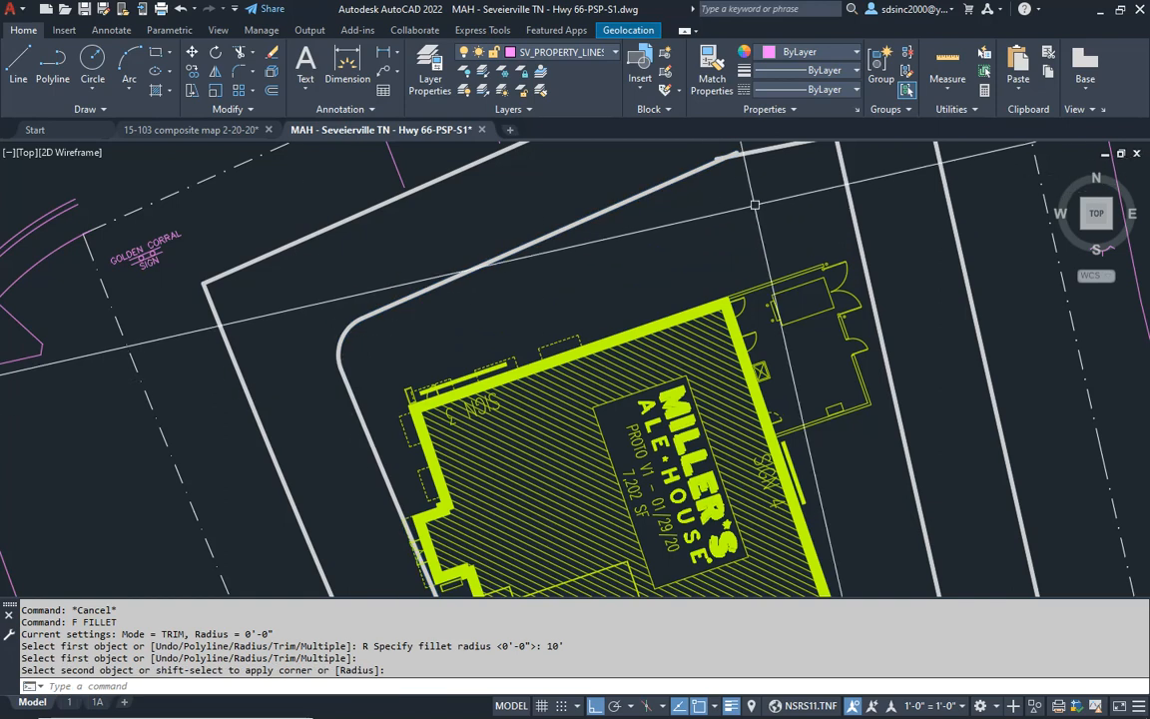
- Fillet the inner curb's northeast corner and the shallow bend in its north side with the 10' radius
middle_drag(825, 166, 773, 315)
key(Return)
click(769, 290)
click(786, 319)
key(Return)
click(659, 313)
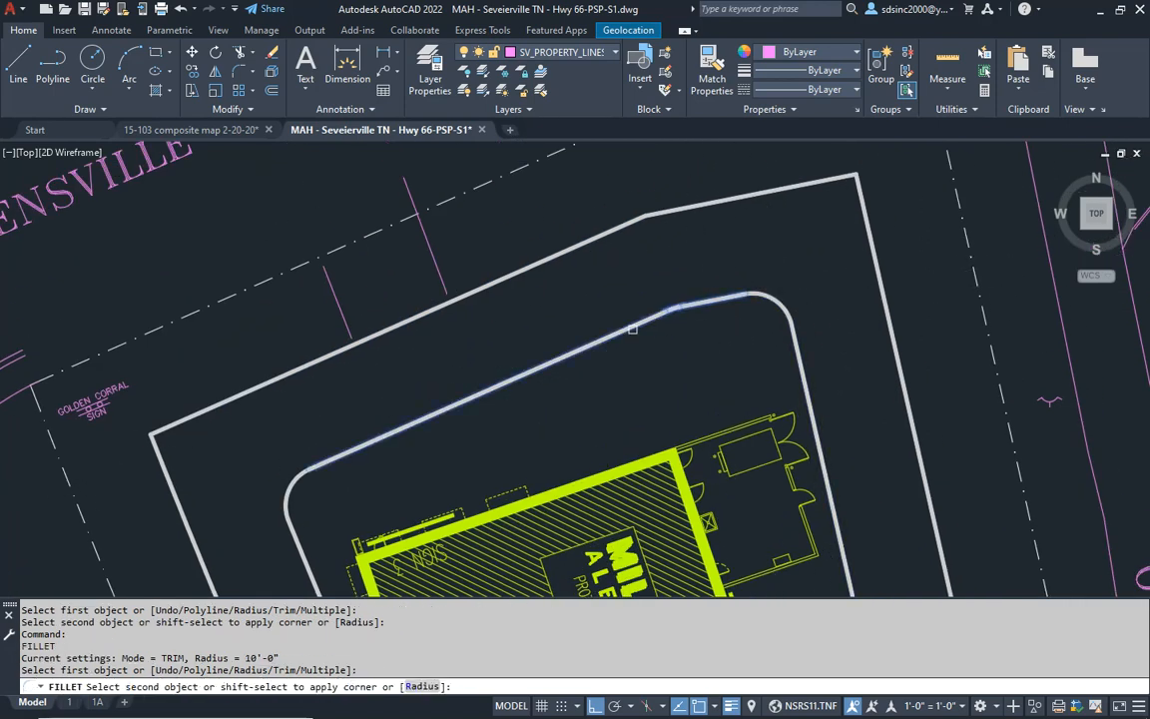
click(632, 328)
middle_drag(655, 383, 644, 333)
key(Escape)
key(Escape)
- Move the Miller's Ale House building southward, away from the inner north curb, parallel to the eastern property line
middle_drag(639, 466, 606, 326)
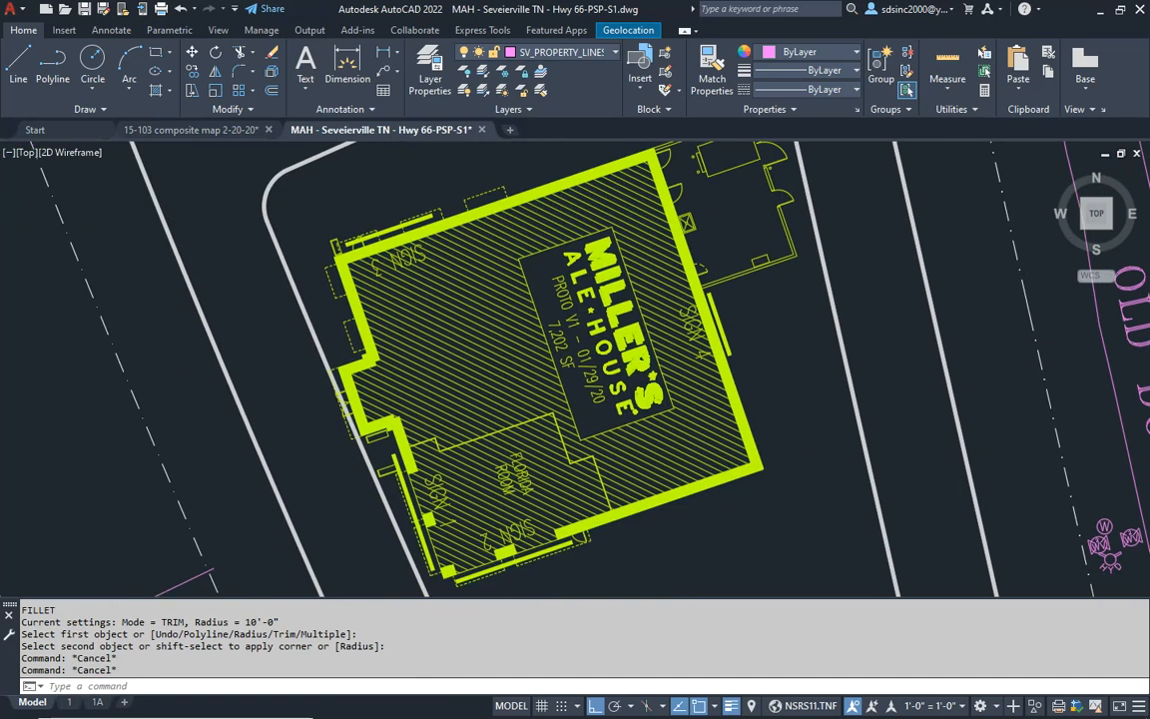
text(m)
key(Return)
click(642, 410)
click(767, 523)
key(Return)
click(742, 511)
click(783, 580)
middle_drag(488, 260, 542, 514)
key(Escape)
key(Escape)
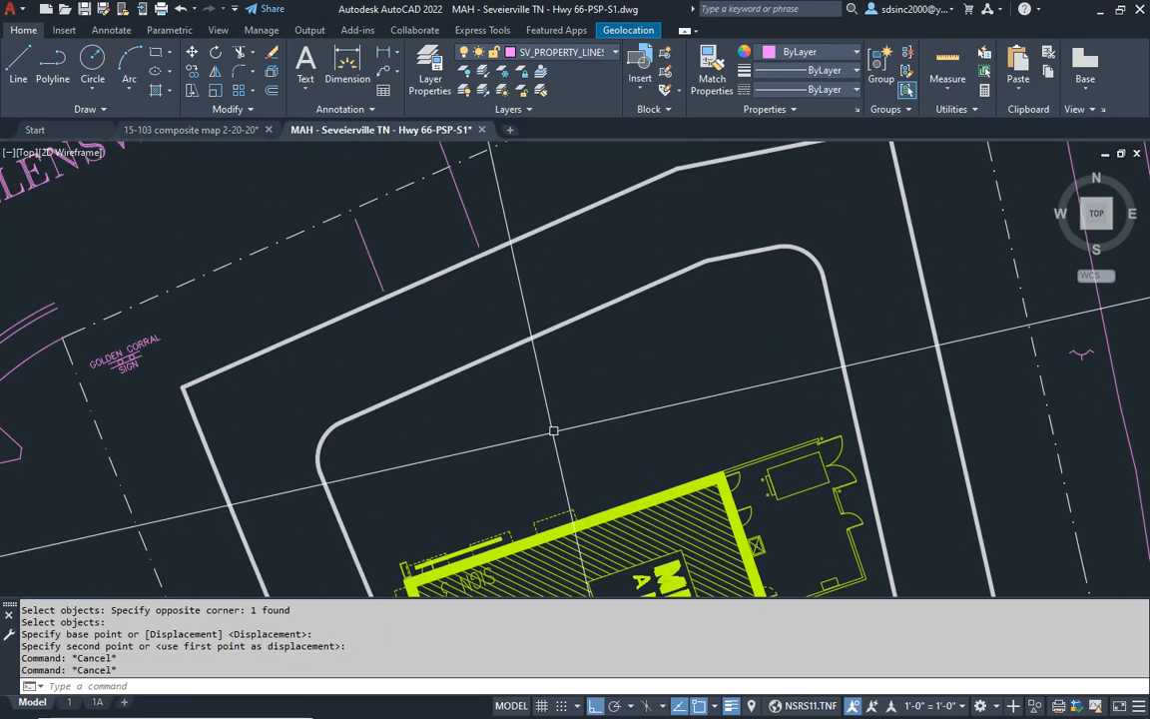
- Offset the inner north and northeast curb lines 18' toward the building
text(o)
key(Return)
text(18')
key(Return)
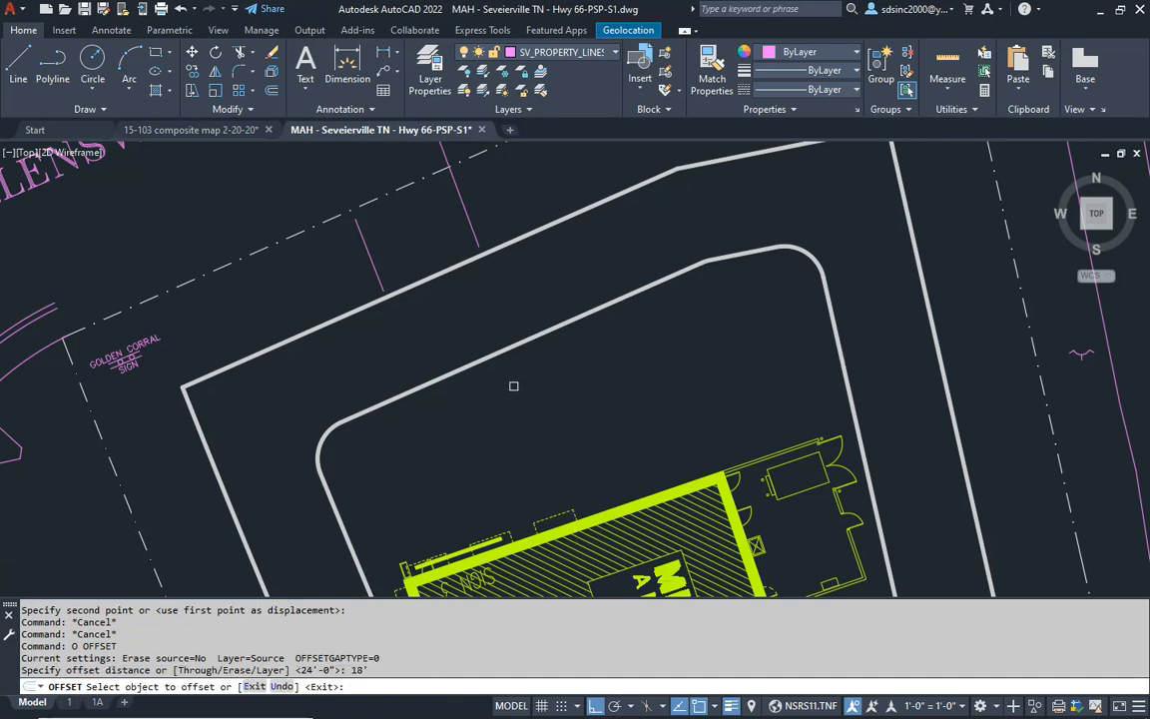
click(475, 364)
click(508, 408)
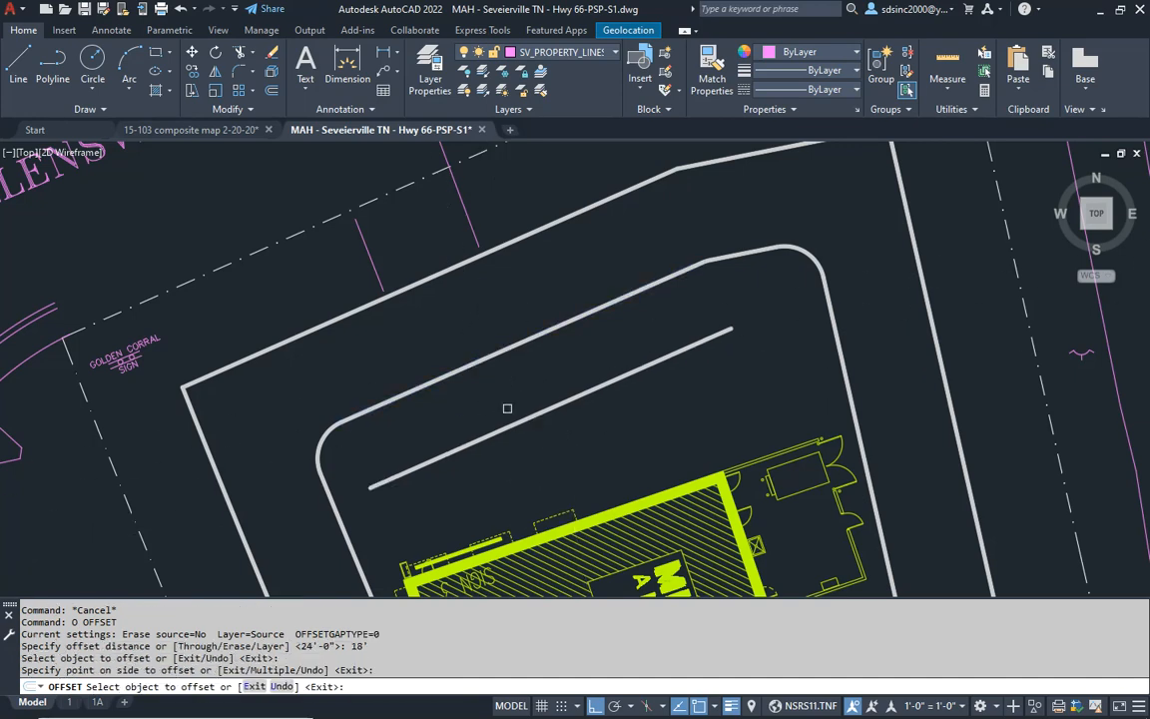
click(745, 256)
click(776, 302)
scroll(774, 317, down, 4)
key(Return)
- Switch to Adobe Acrobat to examine the CSP-4 conceptual site plan overlay, then return to the AutoCAD drawing
mouse_move(770, 321)
middle_down()
mouse_move(737, 321)
mouse_move(654, 268)
middle_up()
scroll(689, 280, up, 1)
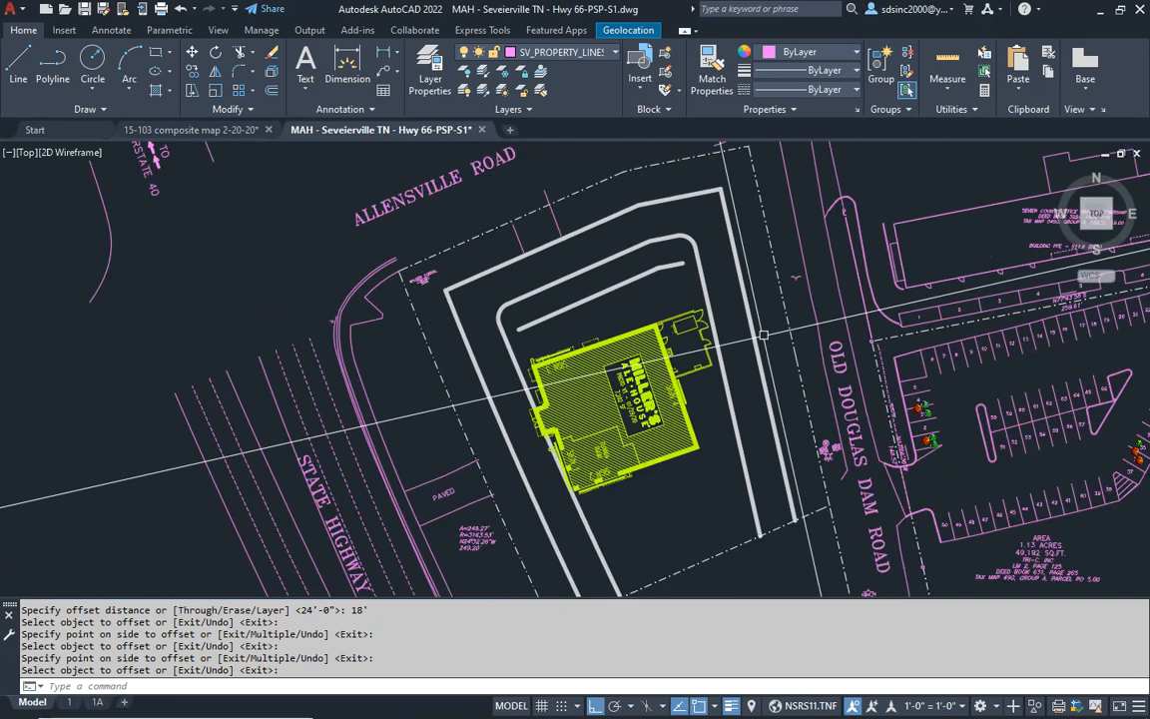
scroll(567, 302, up, 2)
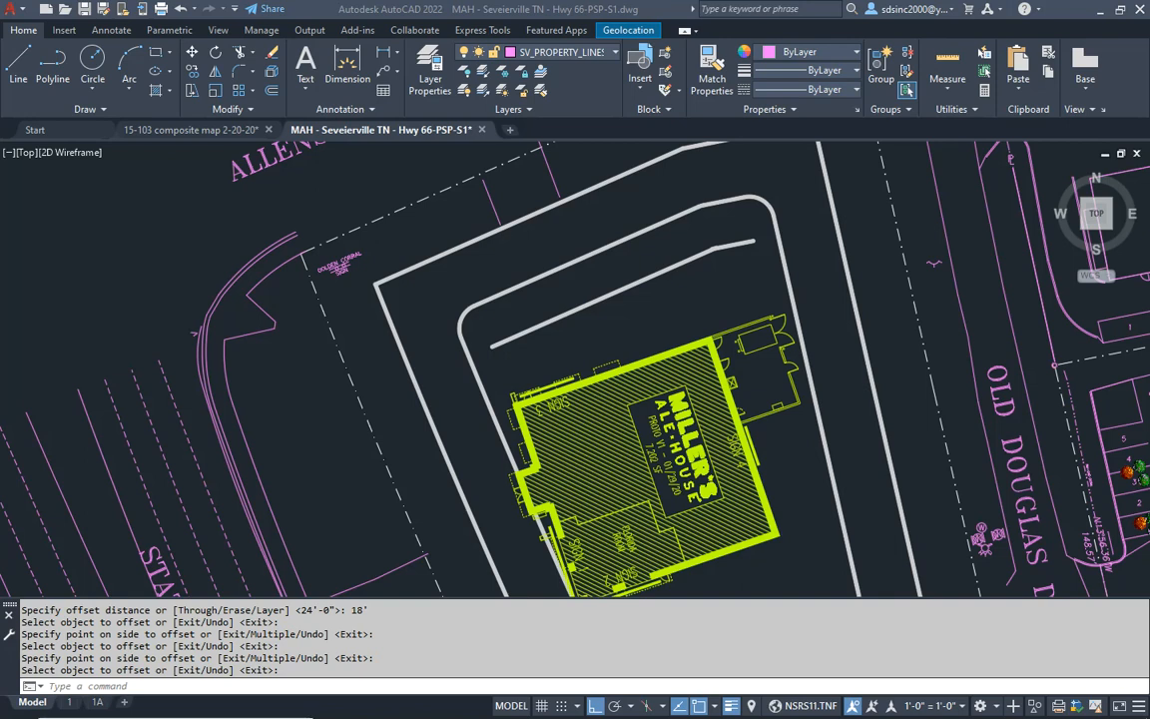
drag(0, 107, 567, 23)
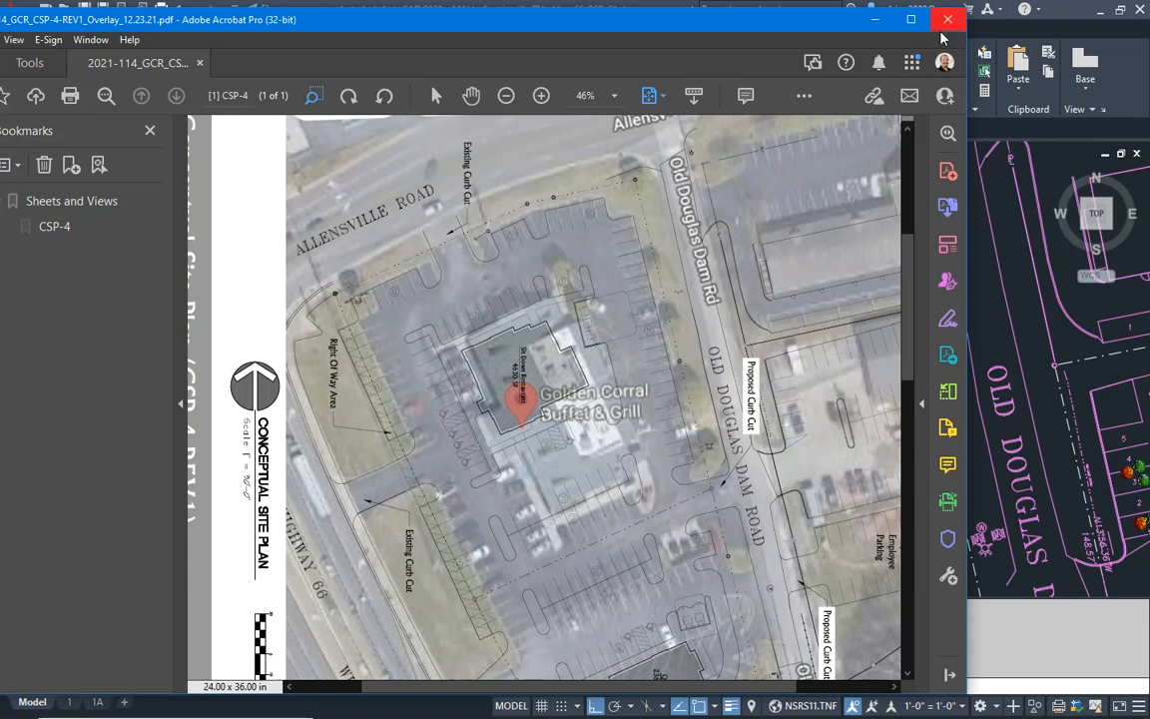
click(874, 19)
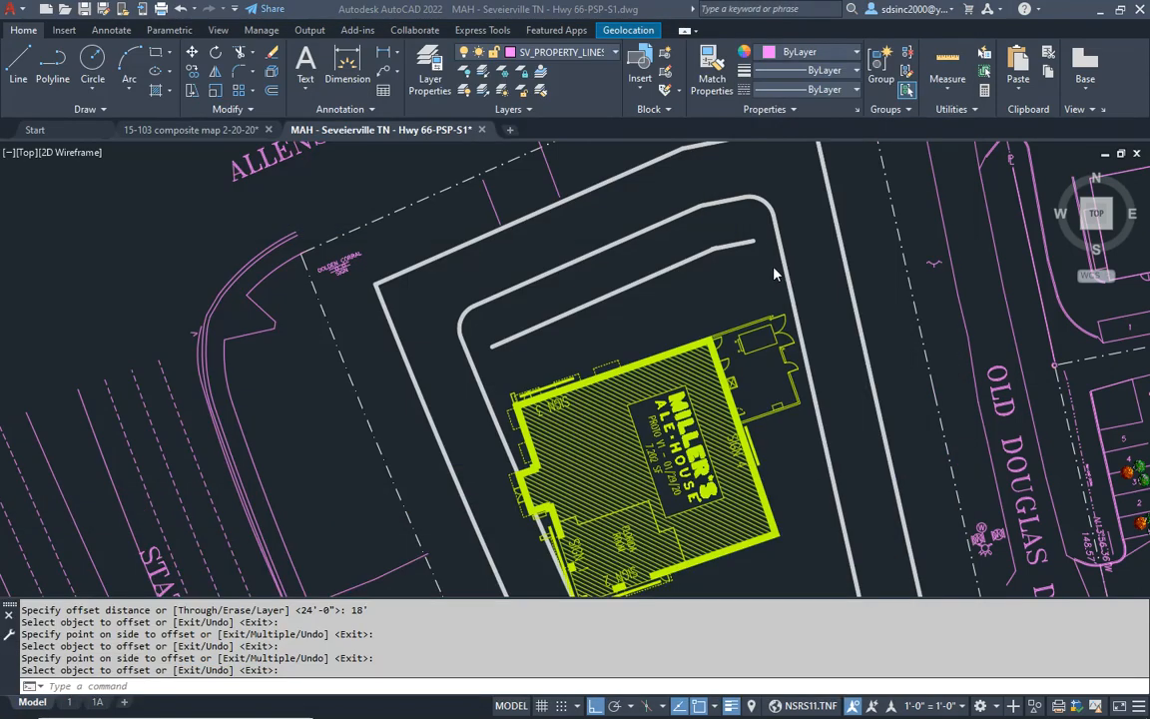
- Offset the long northern line between the inner curb and the building 7'6" toward the building
scroll(789, 376, down, 5)
scroll(744, 354, up, 3)
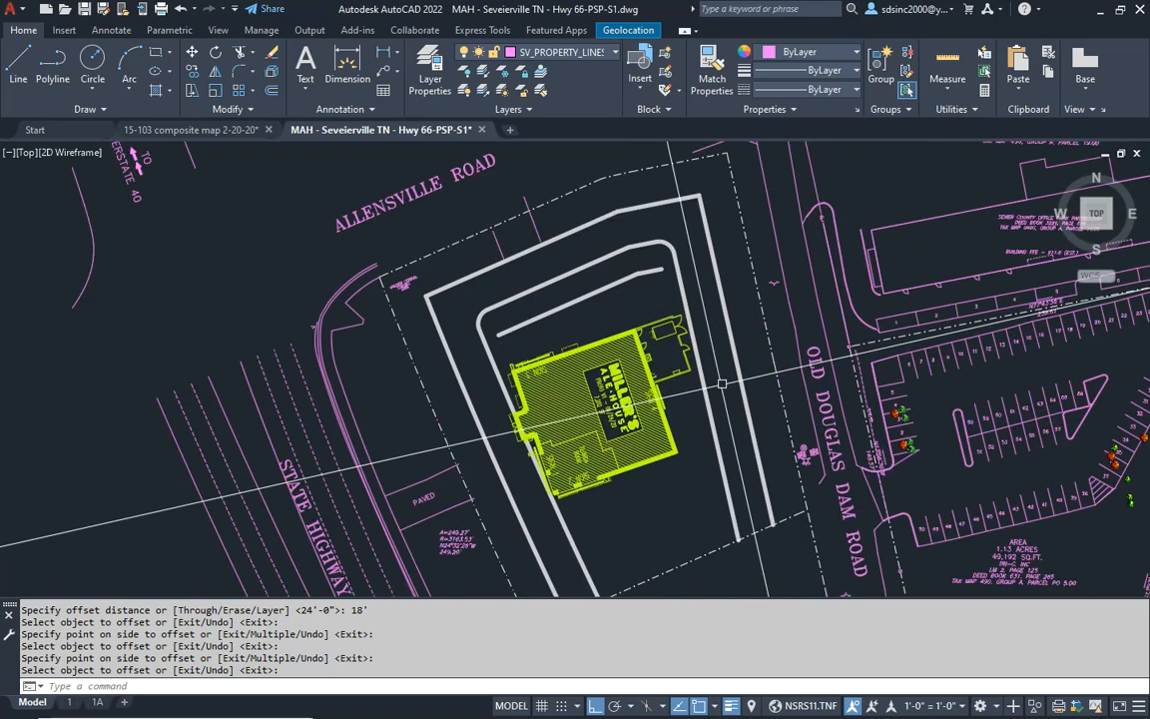
mouse_move(635, 464)
middle_down()
mouse_move(616, 435)
mouse_move(616, 450)
middle_up()
key(Escape)
key(Escape)
scroll(589, 300, up, 4)
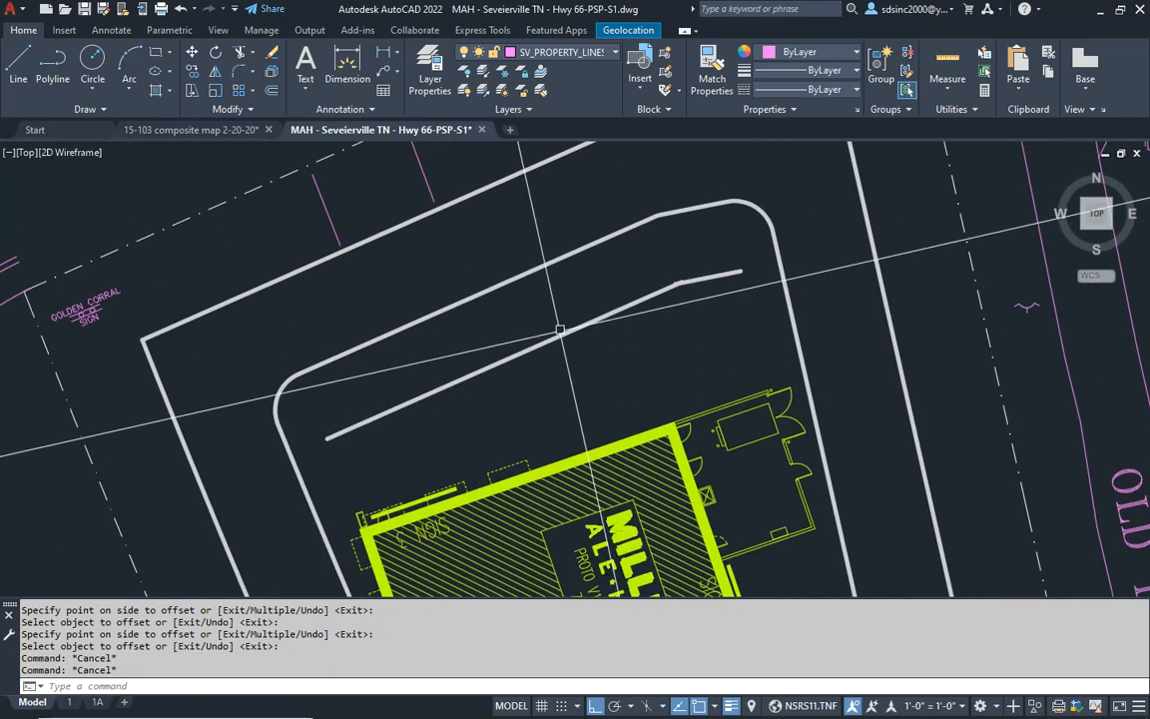
key(Escape)
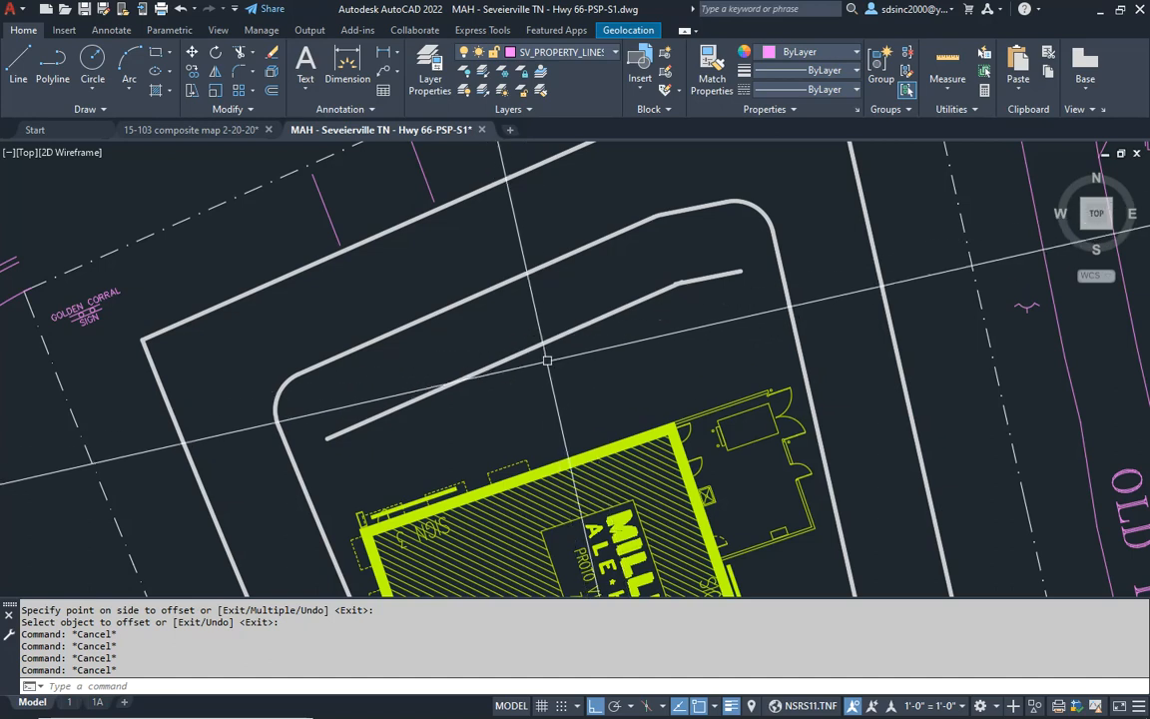
key(Escape)
key(Escape)
key(Escape)
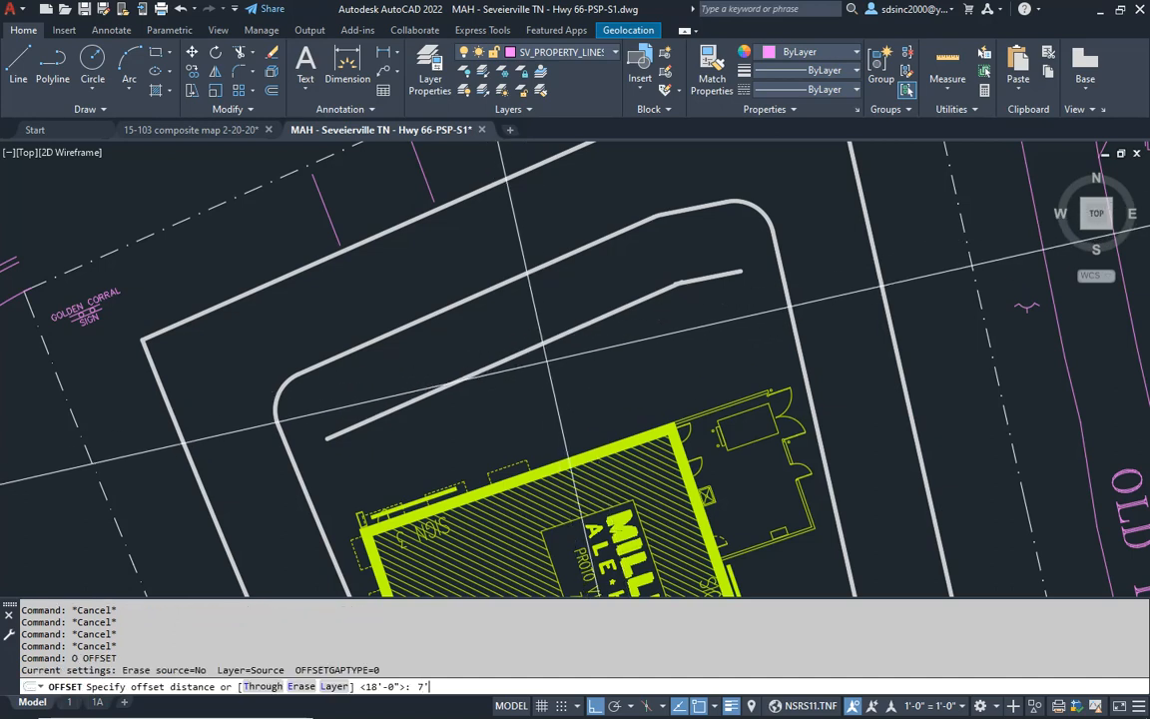
text(6)
key(Return)
click(522, 354)
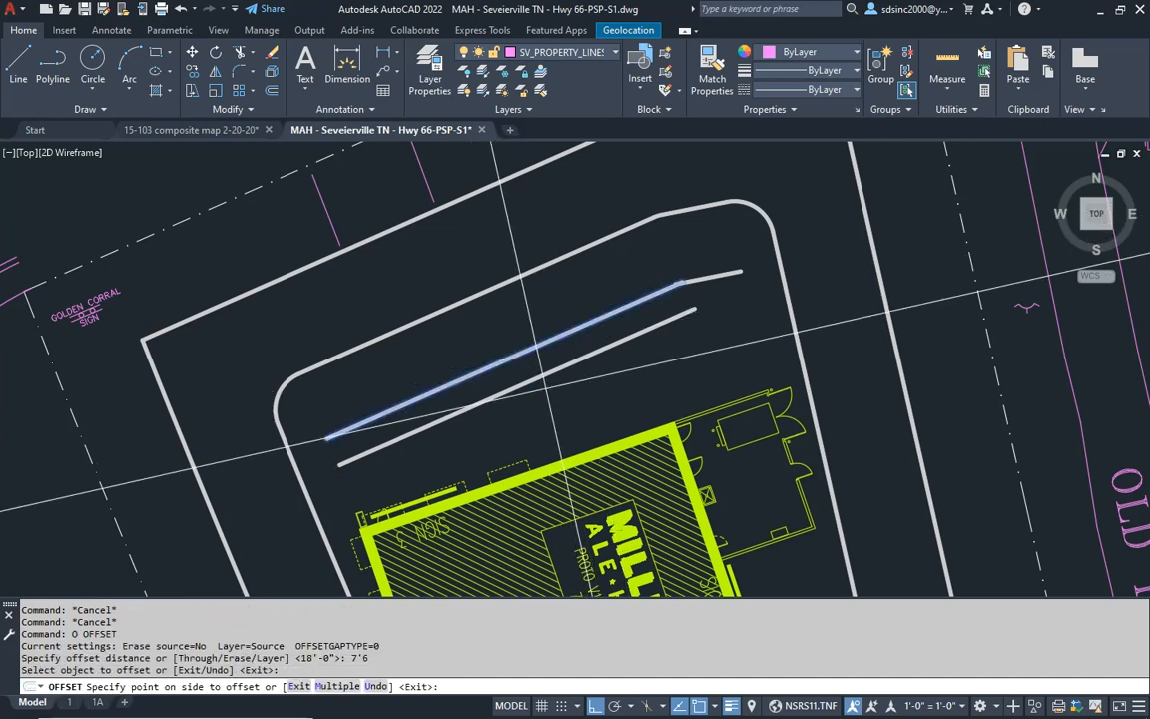
click(547, 387)
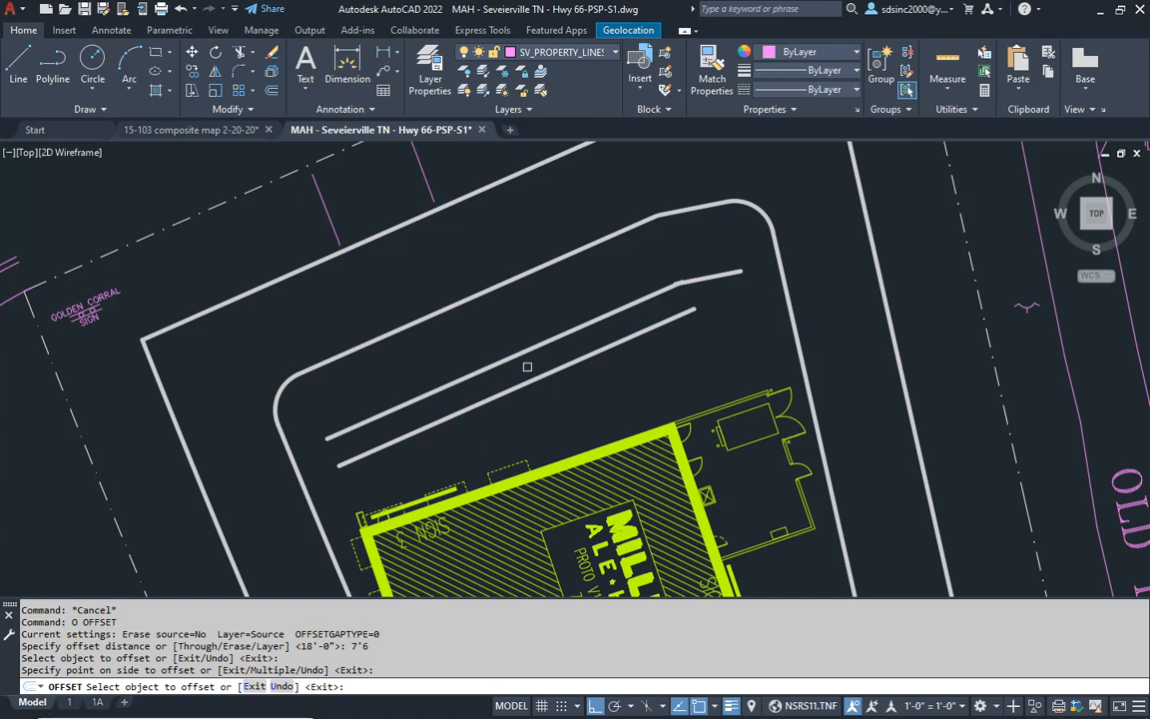
- Offset the line nearest the building's north side another 5' toward the building
key(Escape)
key(Escape)
key(Escape)
text(o)
key(Return)
text(5')
key(Return)
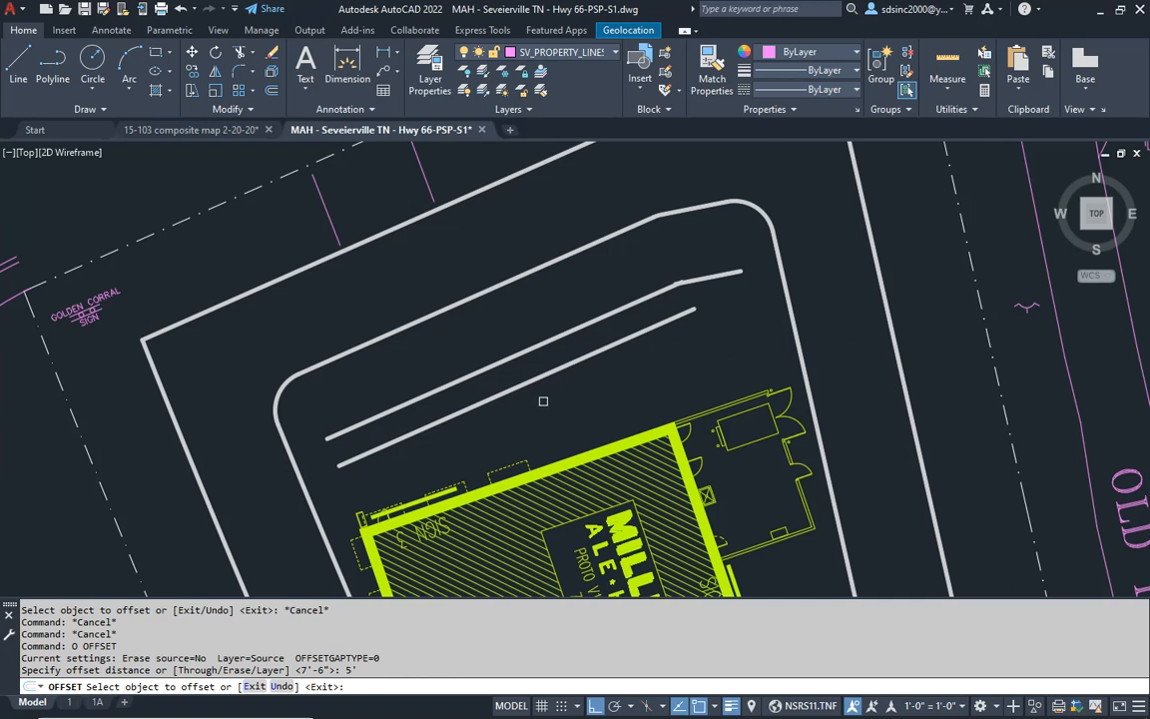
click(519, 388)
click(572, 405)
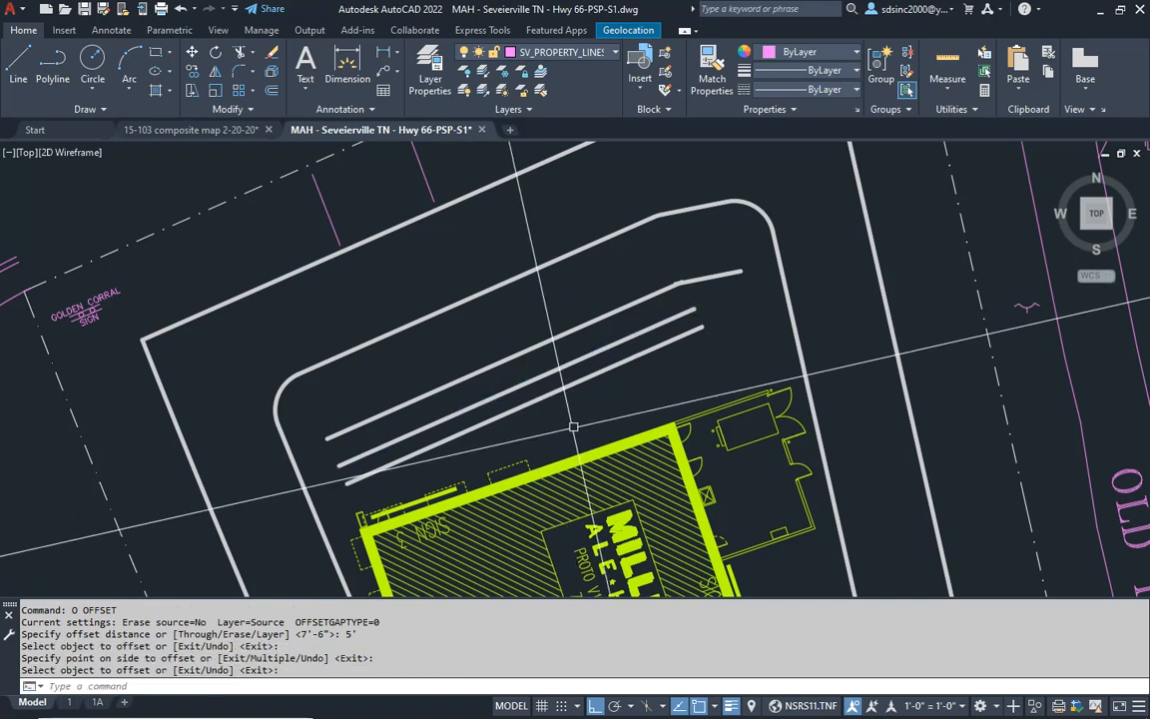
- Erase the 7'6" and 5' offset lines north of the building
key(Escape)
key(Escape)
click(564, 412)
click(533, 376)
text(e)
key(Return)
key(Escape)
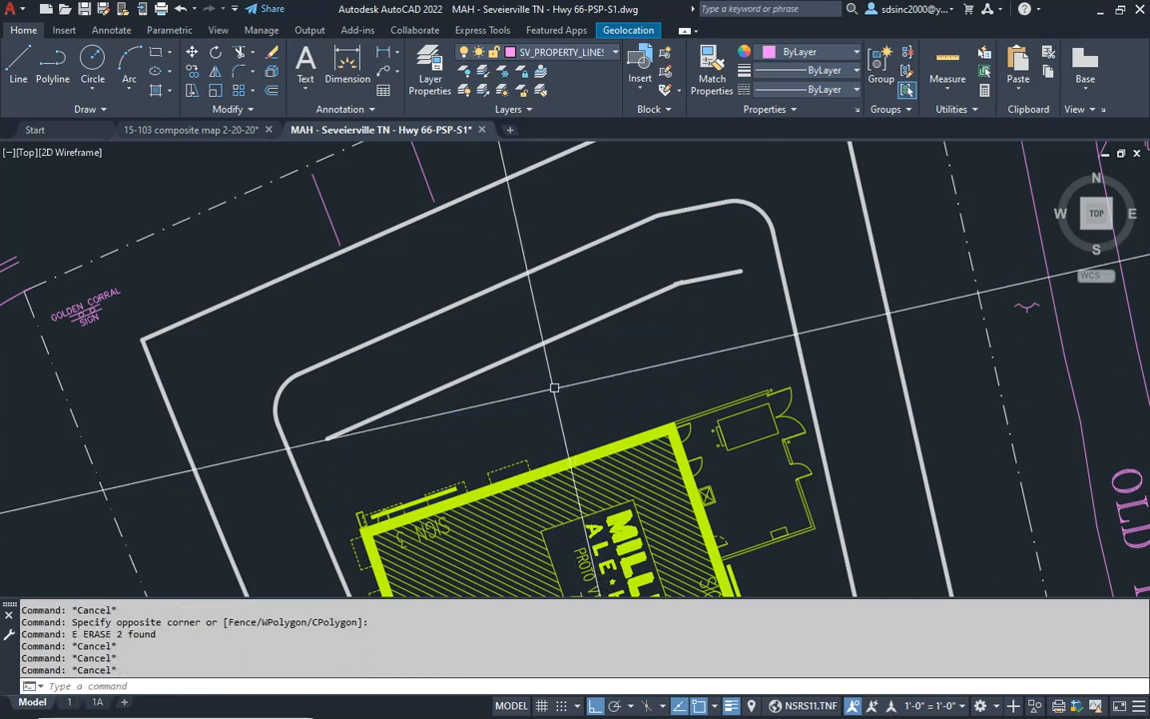
- Offset the long northern line between the inner curb and the building 12'6" toward the building
text(o)
key(Return)
text(12'6)
key(Return)
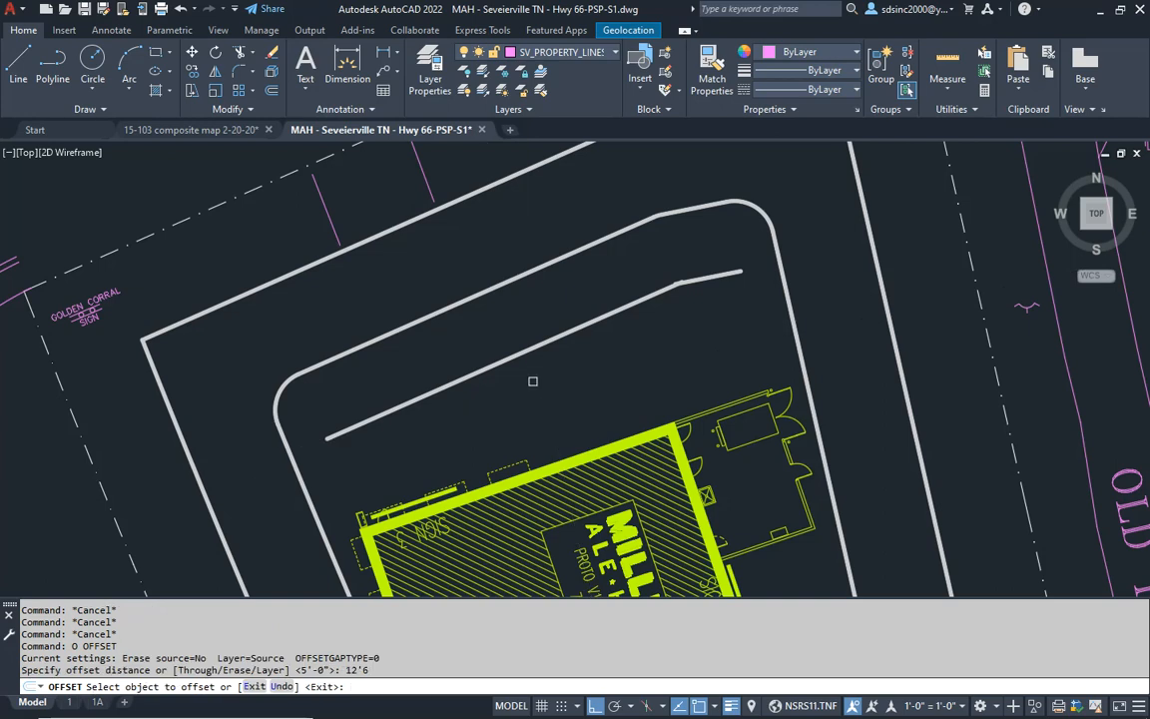
click(501, 362)
click(386, 488)
key(Return)
middle_drag(385, 488, 461, 283)
key(Escape)
- Move the Miller's Ale House building eastward, clear of the inner west curb
key(Escape)
middle_drag(507, 437, 498, 391)
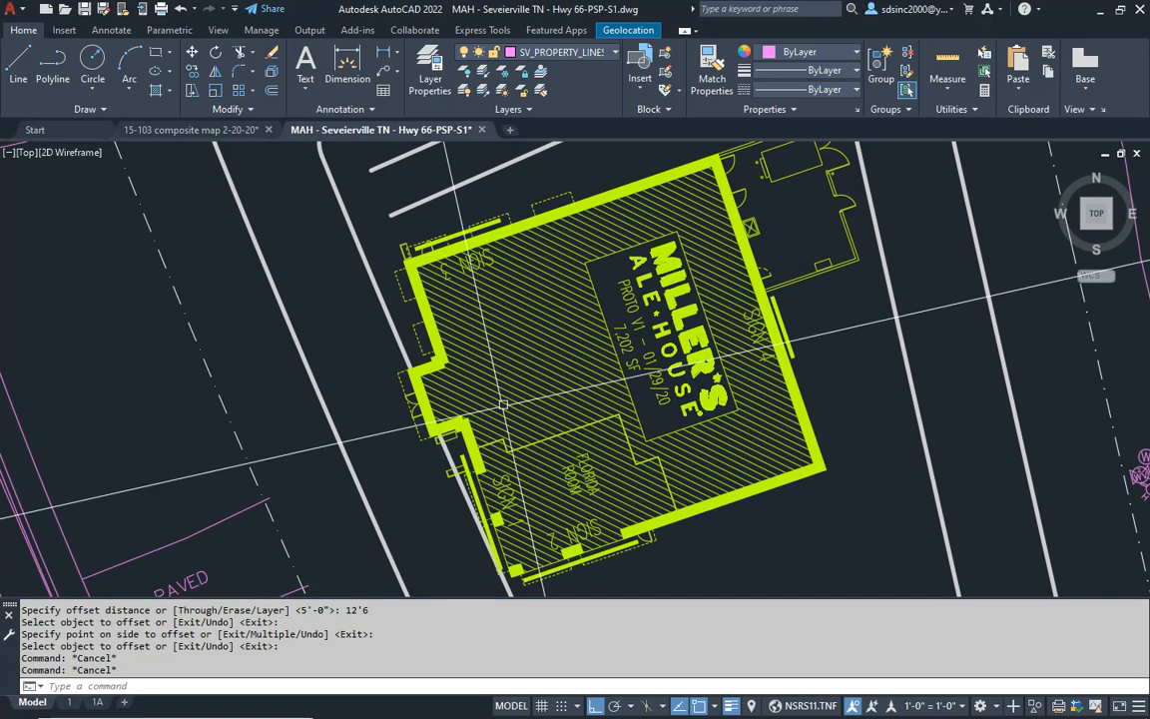
text(m)
key(Return)
click(542, 412)
key(Return)
click(769, 539)
click(819, 530)
key(Escape)
key(Escape)
- Align the building's dashed west entry edge with the inner west curb, using two point pairs and no scaling
text(al)
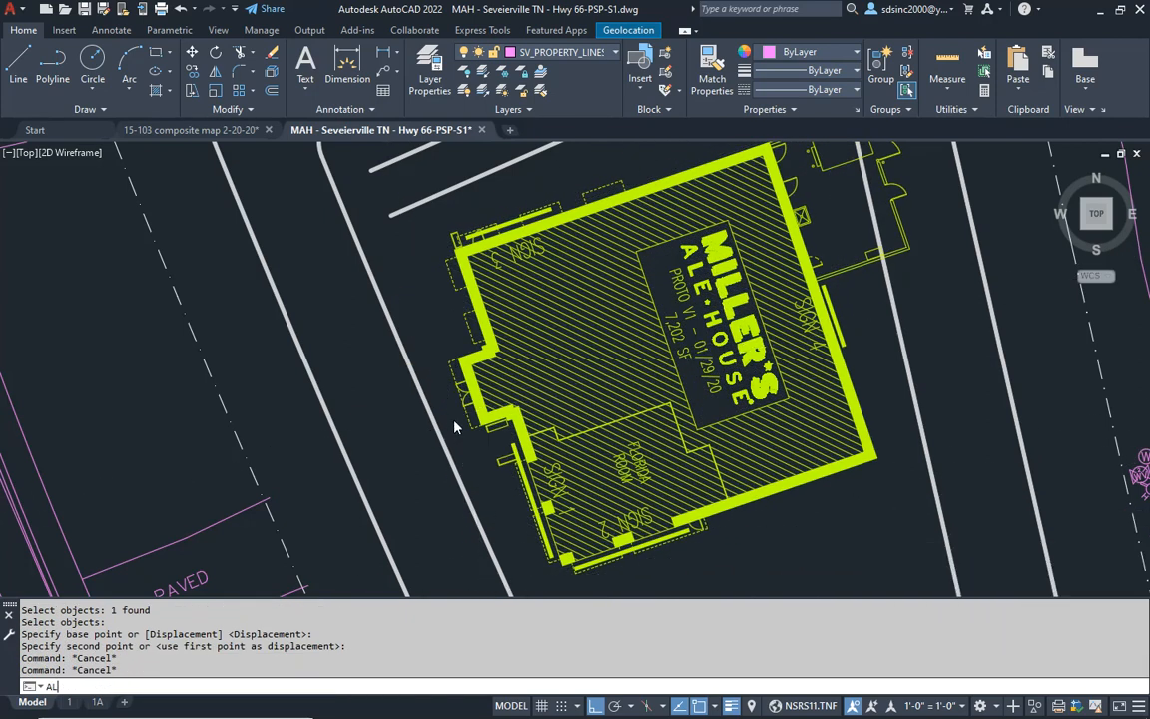
key(Return)
click(449, 370)
scroll(445, 385, up, 4)
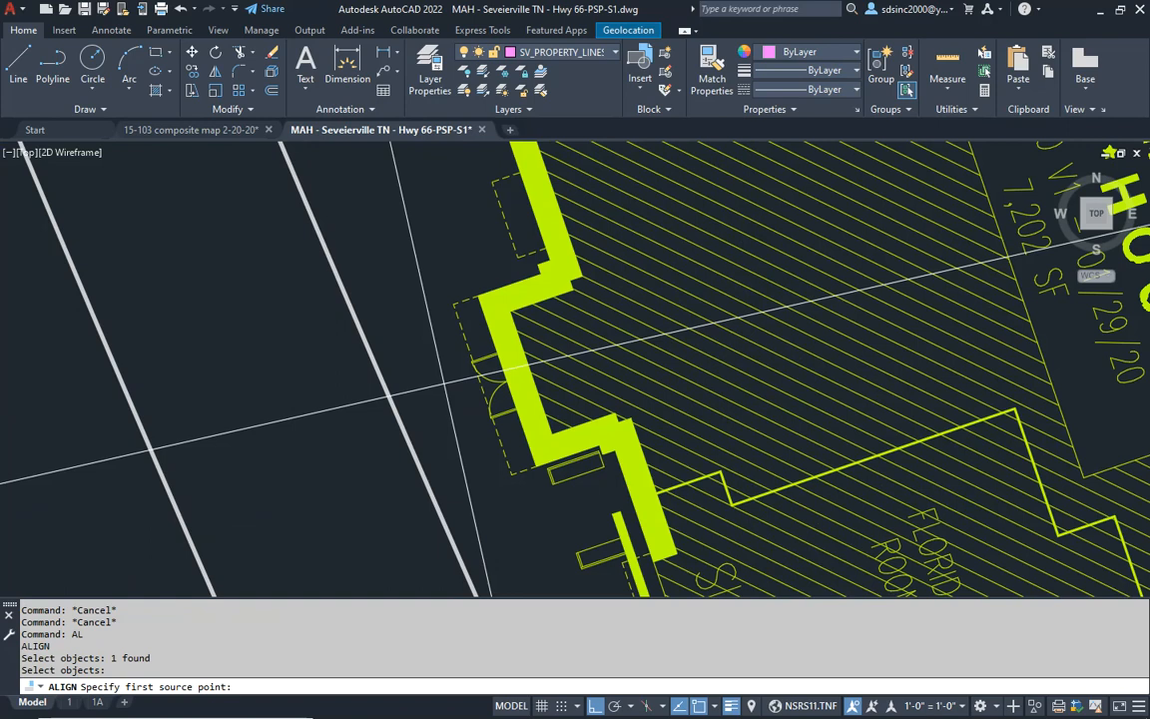
click(455, 301)
click(369, 341)
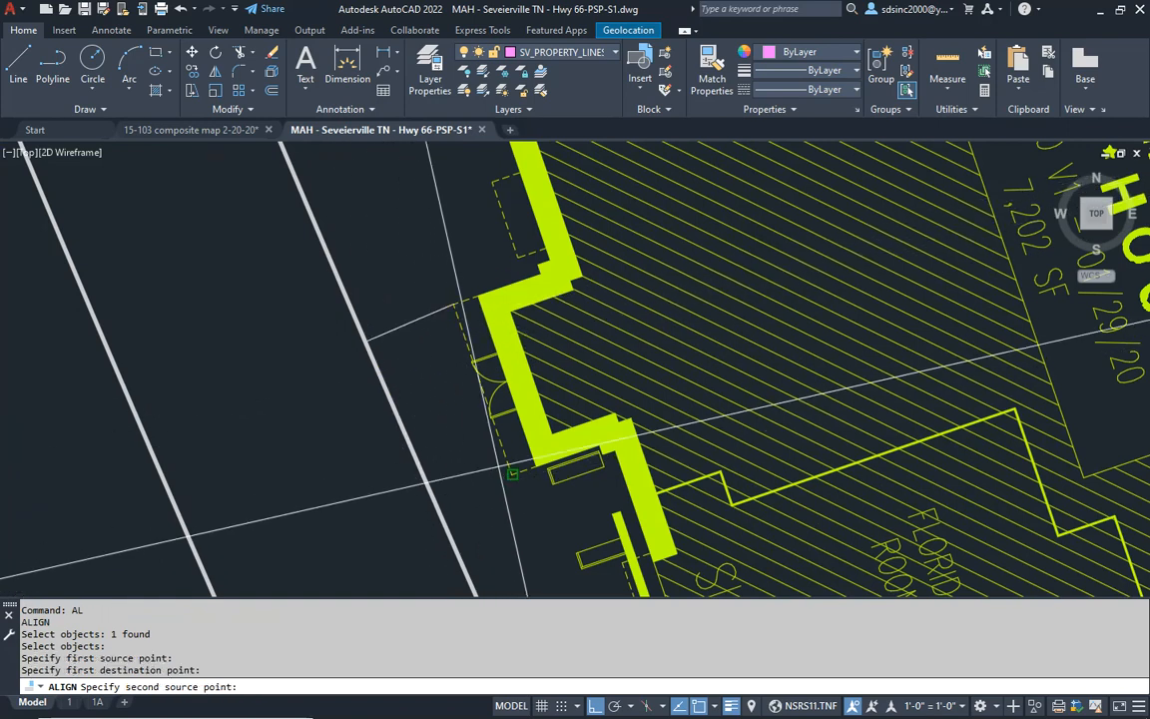
click(603, 460)
click(439, 503)
key(Return)
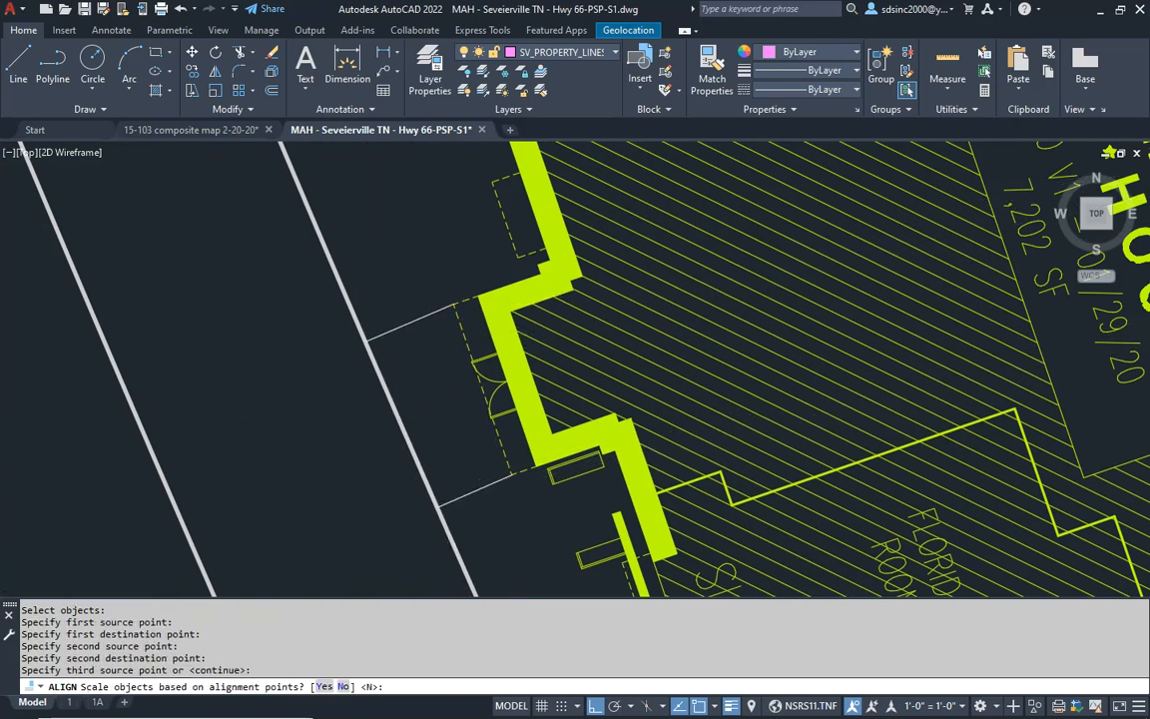
key(Return)
middle_drag(469, 350, 469, 268)
key(Escape)
key(Escape)
- Set the snap angle from the two endpoints of the inner west curb
scroll(419, 380, down, 3)
text(sa)
key(Return)
click(430, 418)
scroll(469, 335, down, 5)
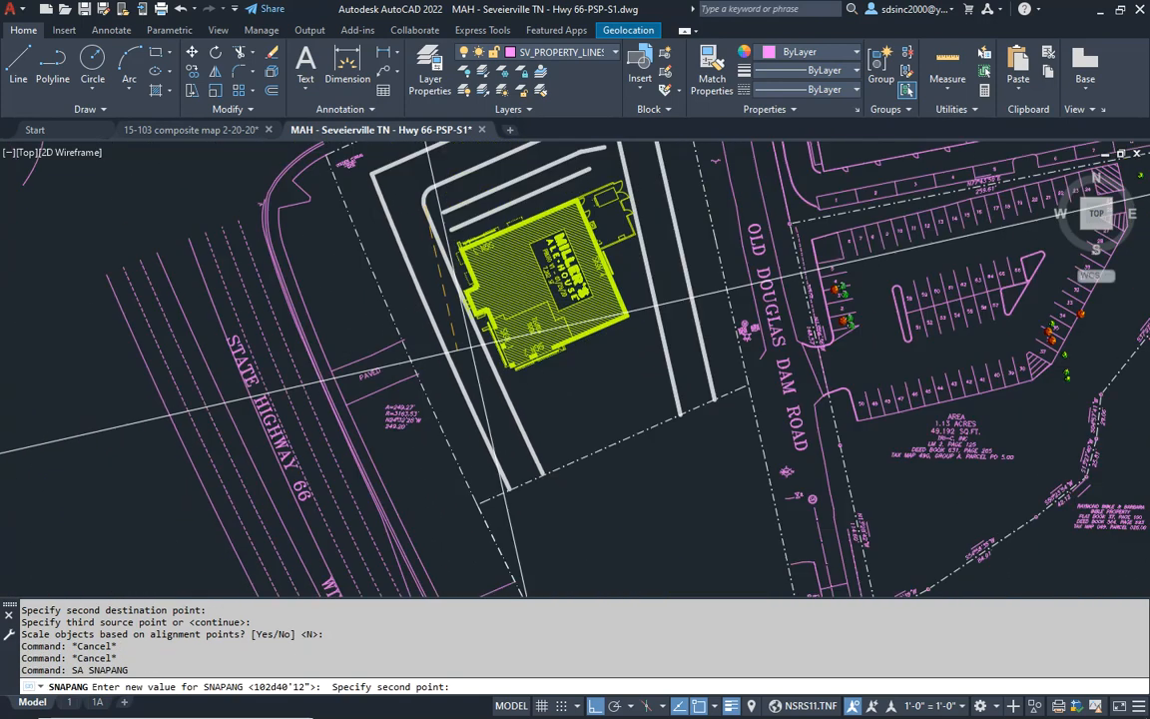
click(543, 473)
- List the inner west curb's object properties to check its geometry, then close the listing
click(511, 409)
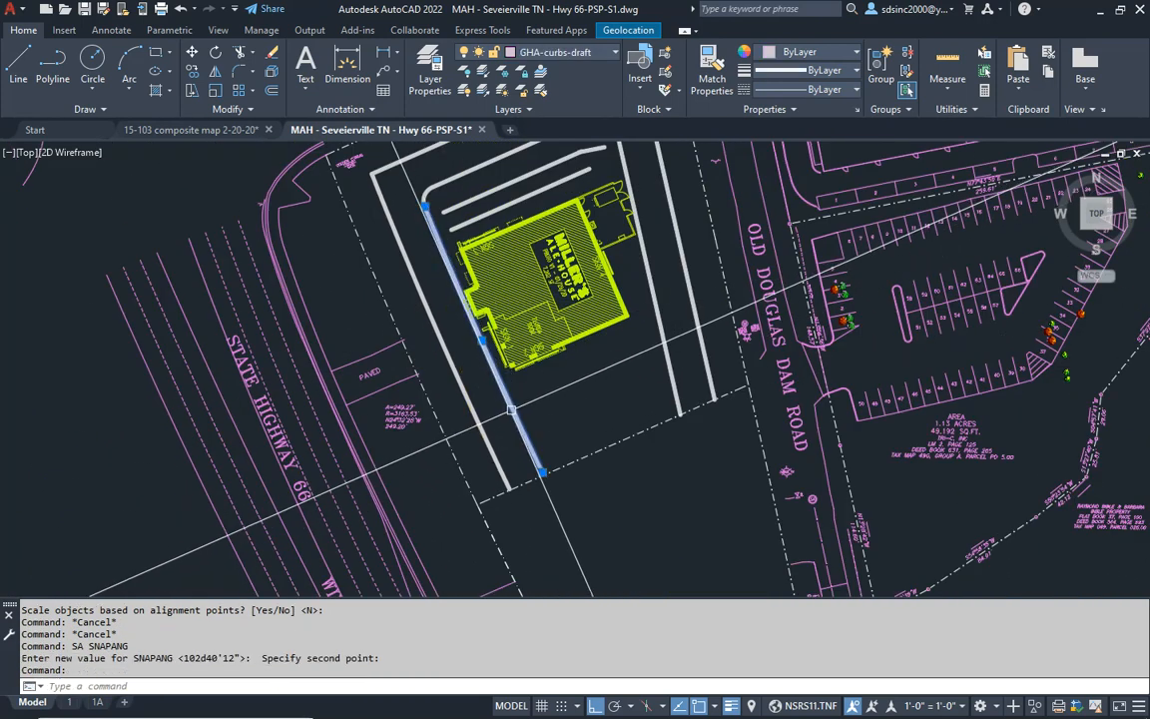
text(i)
key(Return)
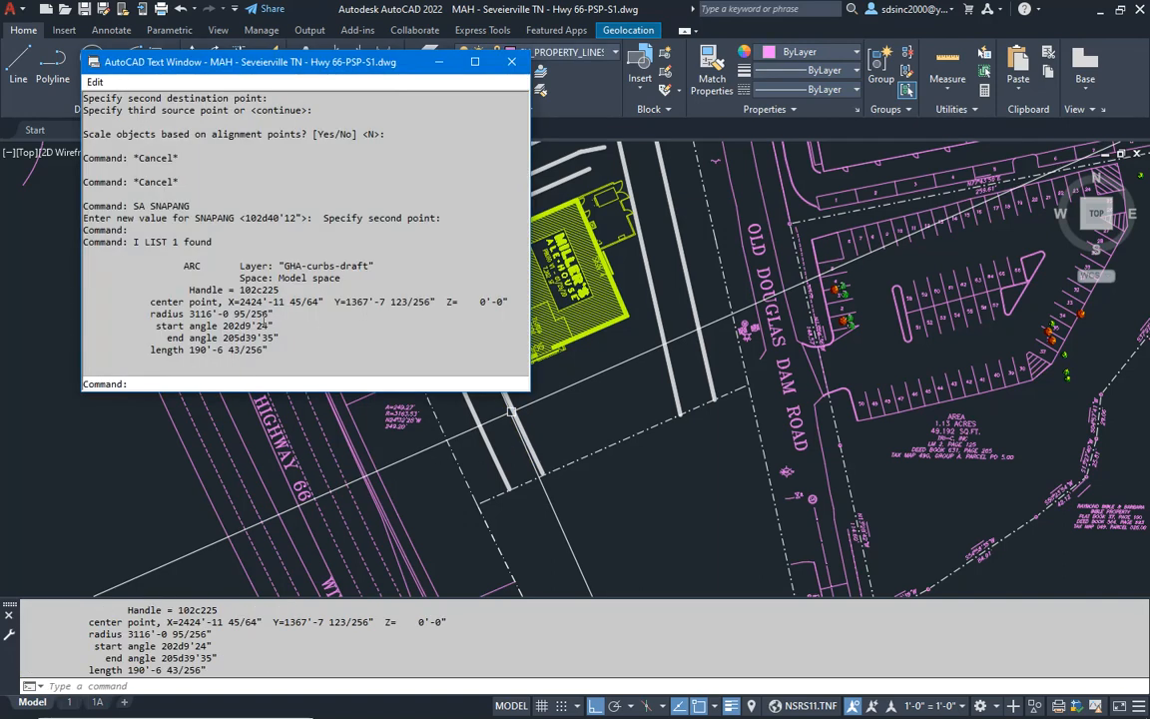
click(512, 64)
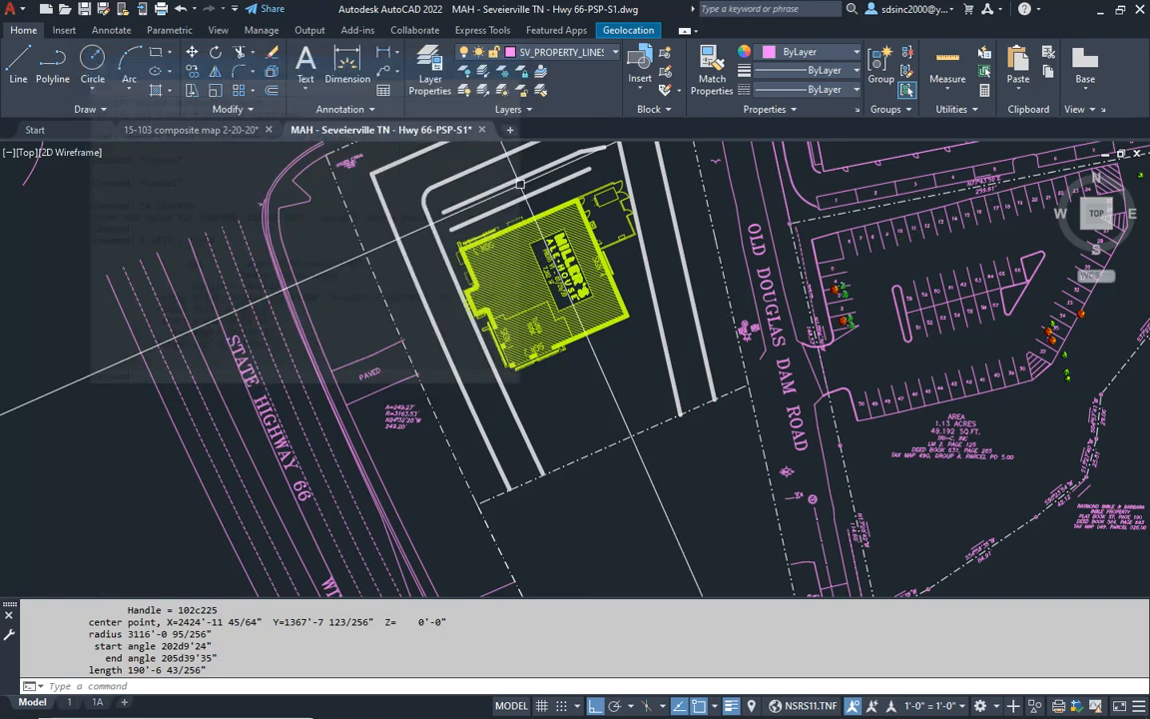
key(Escape)
scroll(565, 456, up, 4)
key(Escape)
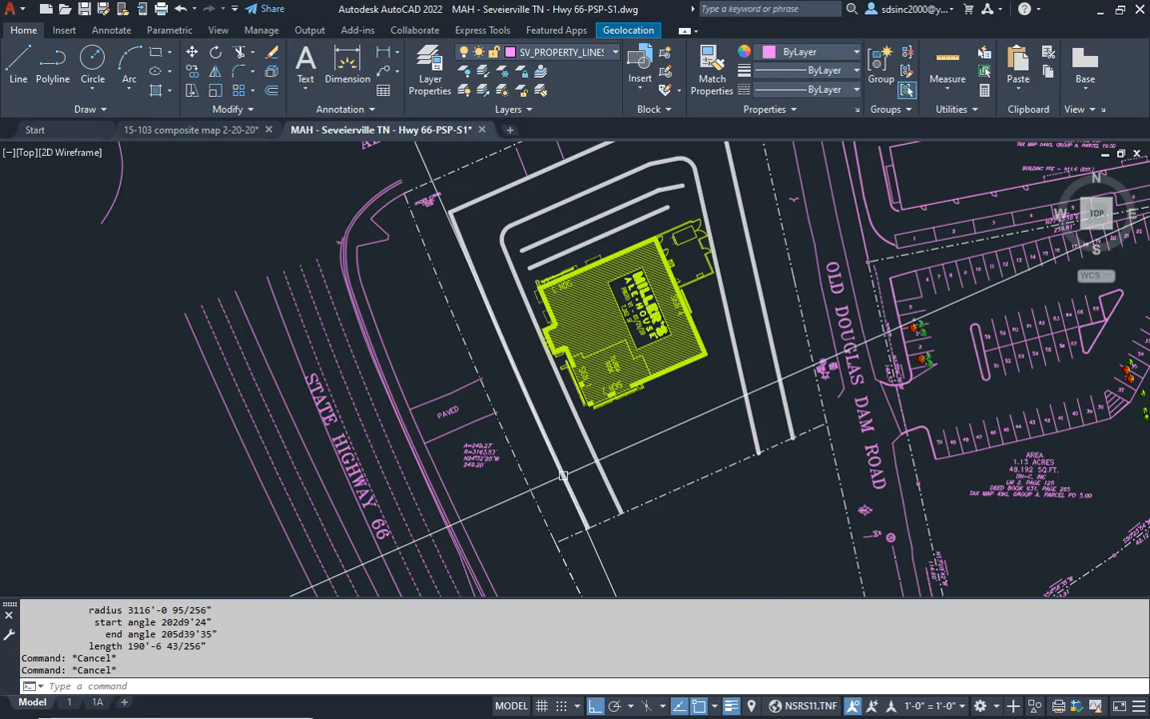
- Extend the western end of the south property line to the western property line
key(Escape)
key(Escape)
middle_drag(555, 527, 557, 516)
click(572, 524)
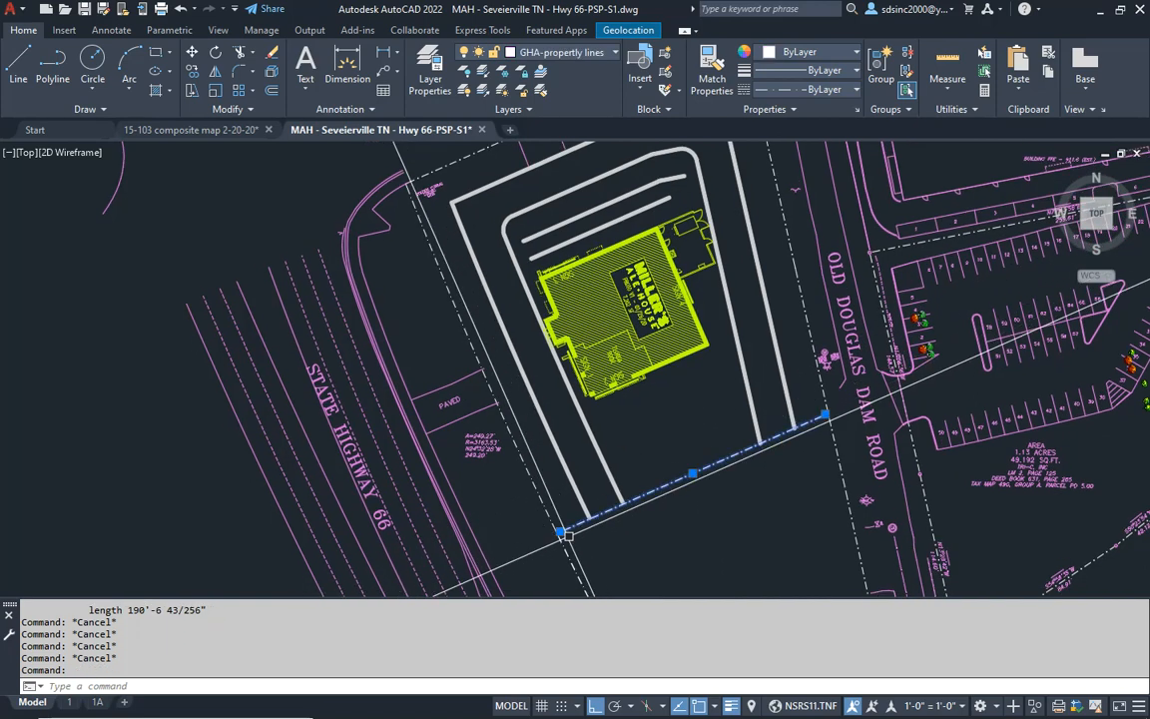
scroll(563, 529, up, 5)
key(Escape)
key(Escape)
key(Escape)
text(EX)
key(Return)
key(Return)
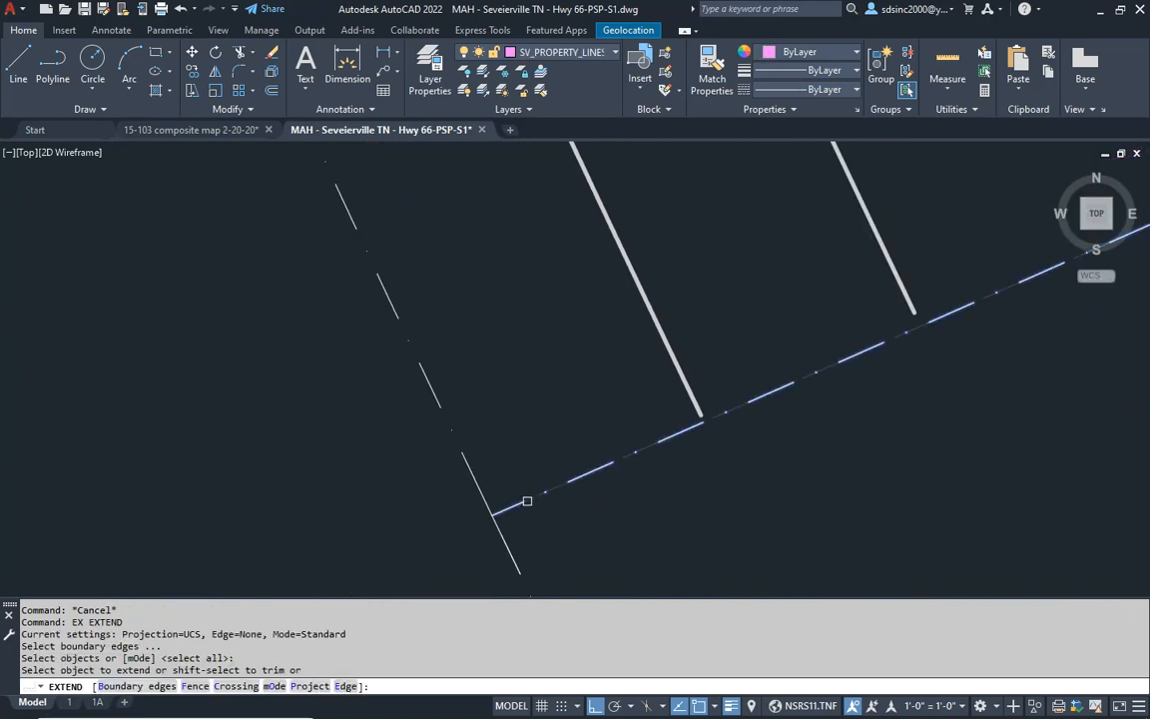
click(526, 501)
key(Escape)
key(Escape)
- Make GHA-curbs-draft the current layer by picking the outer west curb
text(L)
key(Return)
key(Escape)
key(Escape)
text(QP)
key(Return)
click(666, 343)
key(Escape)
key(Escape)
key(Escape)
- Draw a straight line from the property's southwest corner to its northwest corner
text(L)
key(Return)
click(493, 515)
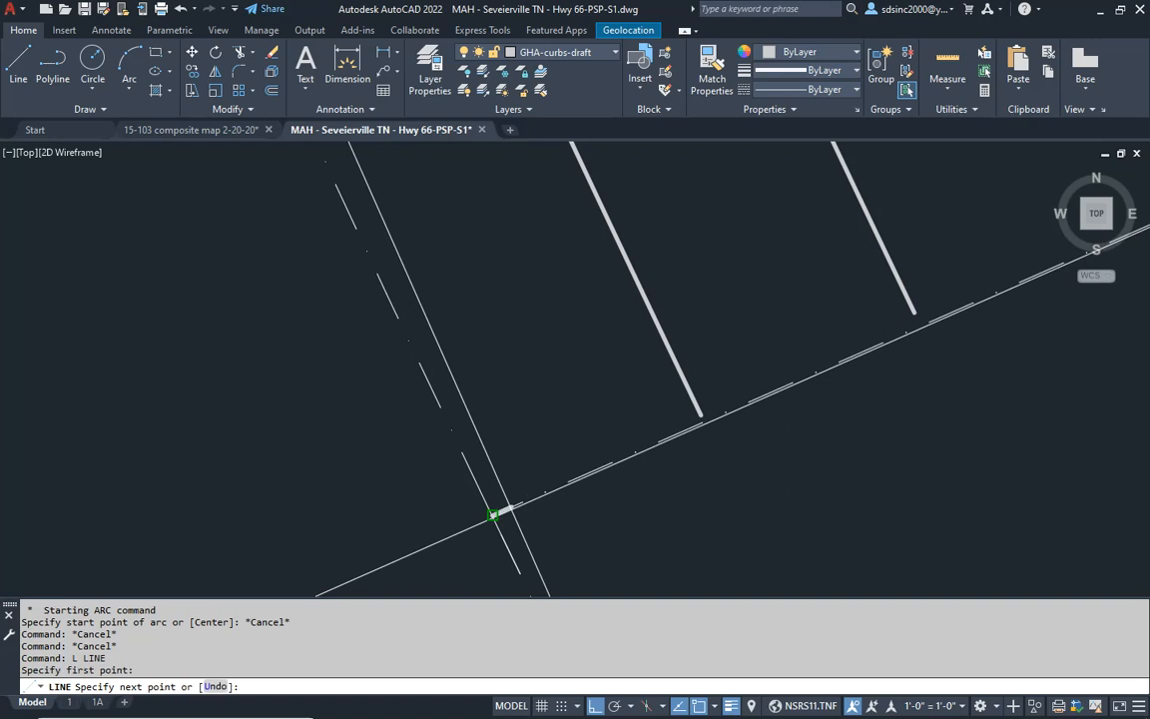
scroll(501, 476, down, 5)
middle_drag(410, 215, 521, 469)
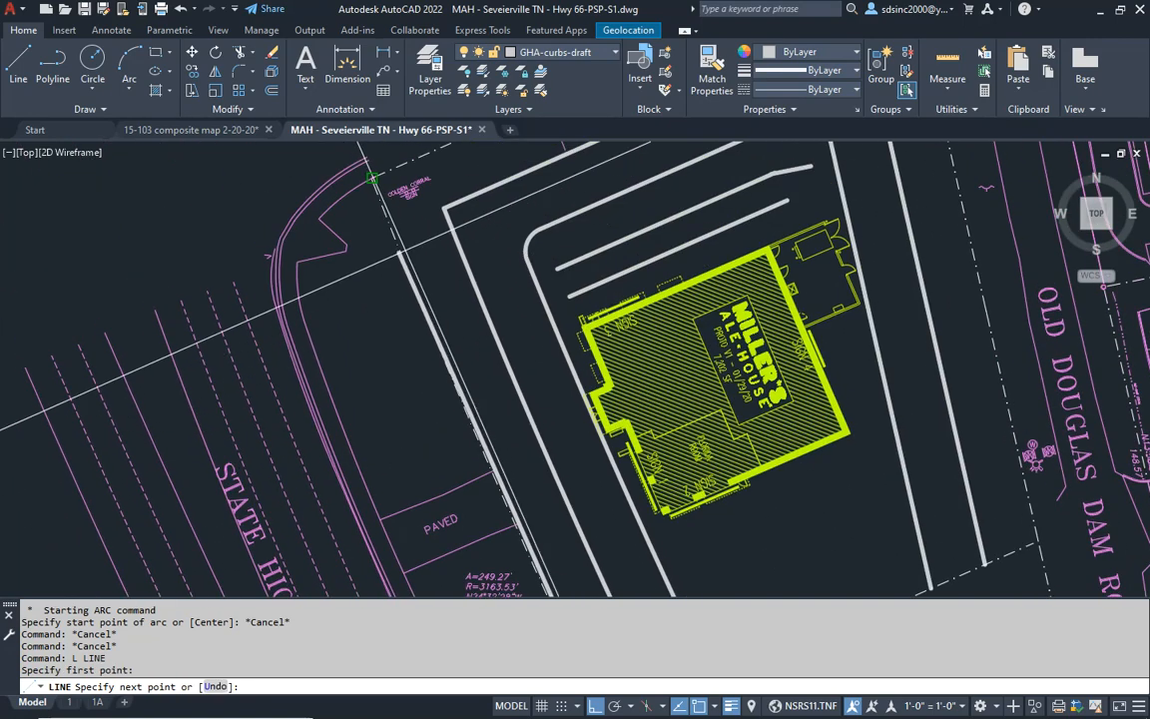
click(371, 178)
key(Return)
key(Escape)
key(Escape)
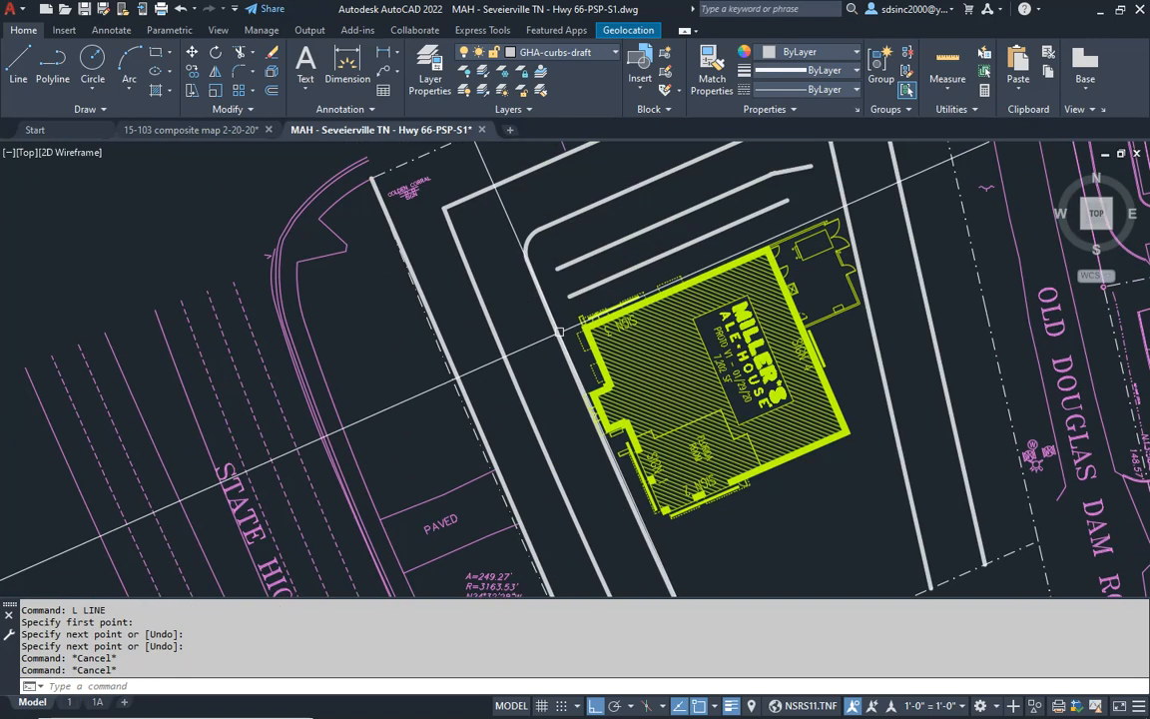
- Erase the outer and inner west curbs and the inner curb's rounded northwest corner
click(510, 361)
text(E)
key(Return)
click(529, 243)
text(E)
key(Return)
key(Escape)
- Offset the straight line along the western property line 5' toward the building
middle_drag(533, 417, 489, 349)
text(O)
key(Return)
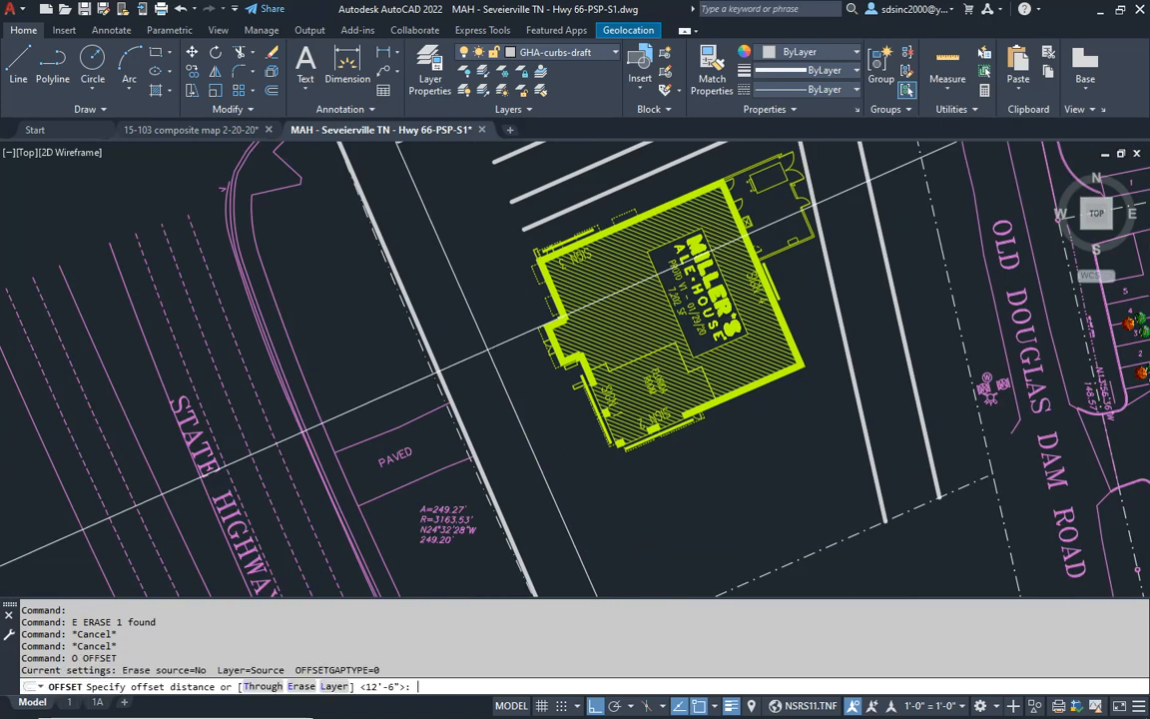
text(5')
key(Return)
scroll(486, 420, up, 4)
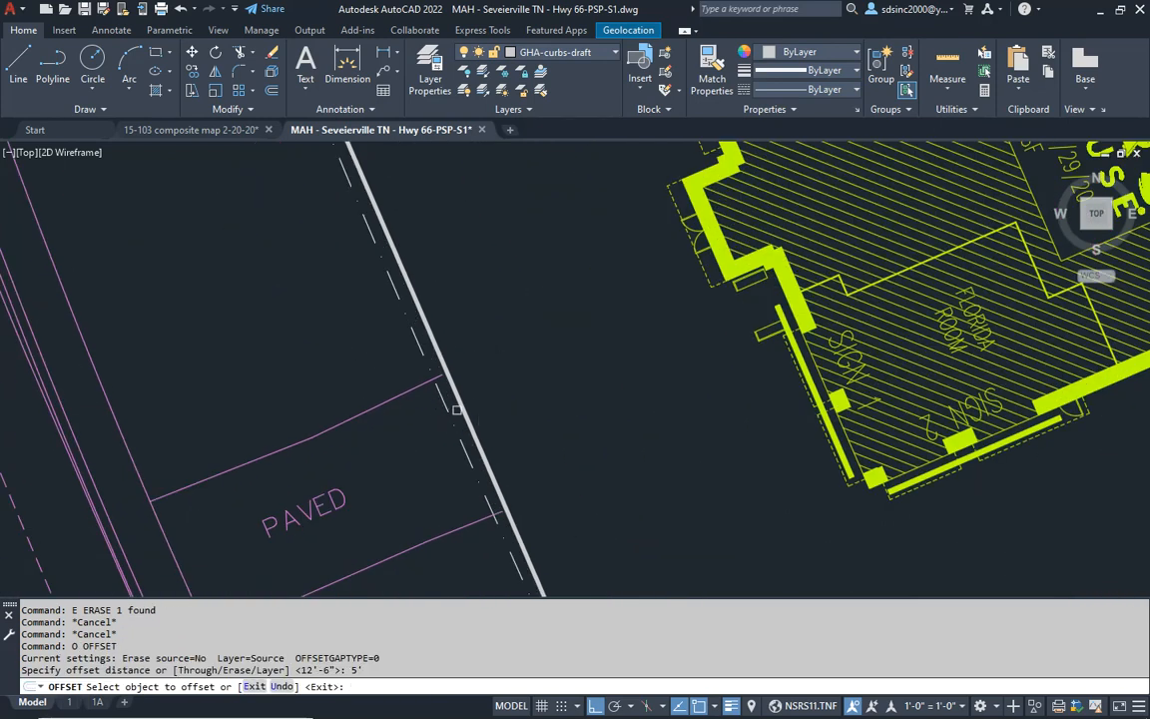
click(469, 418)
click(478, 418)
key(Return)
key(Escape)
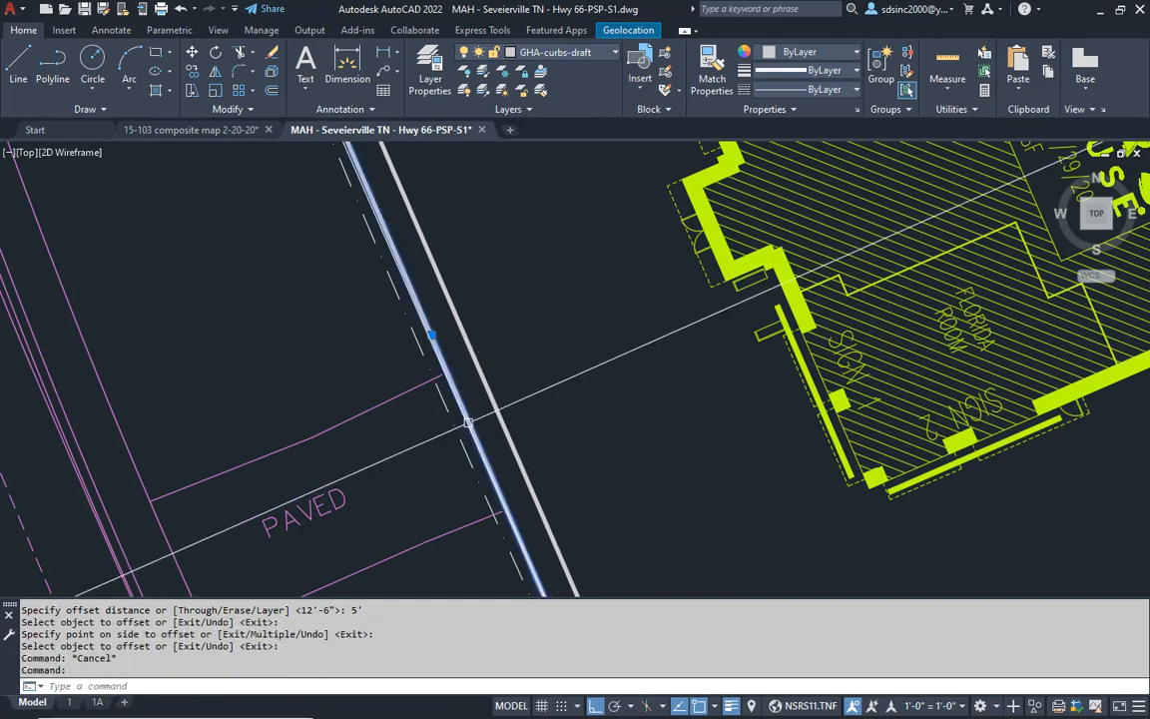
- Erase the original straight line drawn between the two western property corners
click(469, 419)
text(E)
key(Return)
key(Escape)
middle_drag(566, 440, 551, 440)
- Offset the remaining straight west curb line 18' toward the building
key(Escape)
text(O)
key(Return)
text(18')
key(Return)
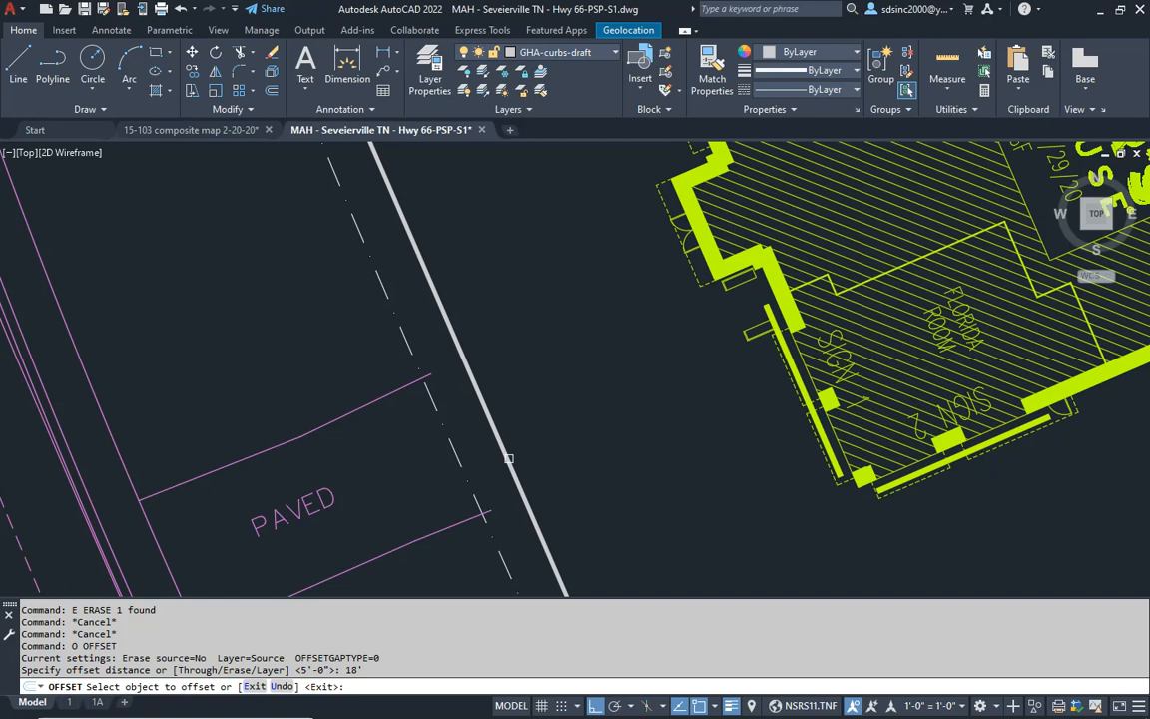
click(509, 458)
click(553, 436)
key(Escape)
key(Escape)
key(Escape)
- Offset the 18' line on the west side 24' toward the building
text(o)
key(Return)
text(2)
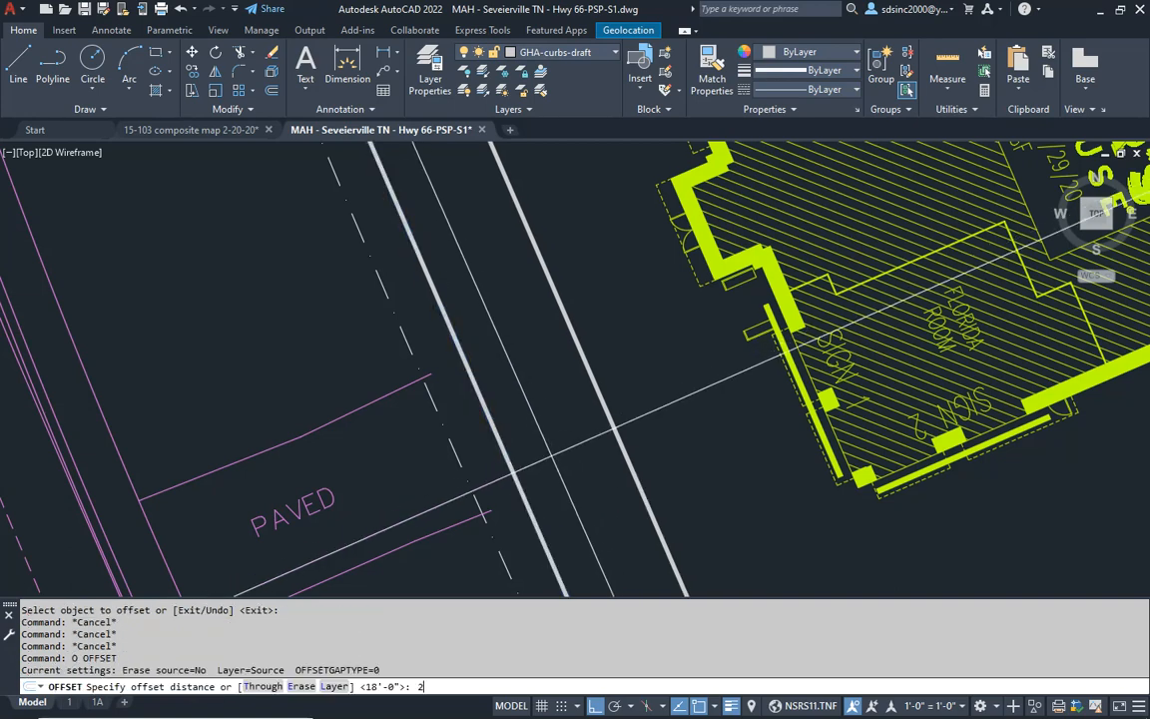
key(Return)
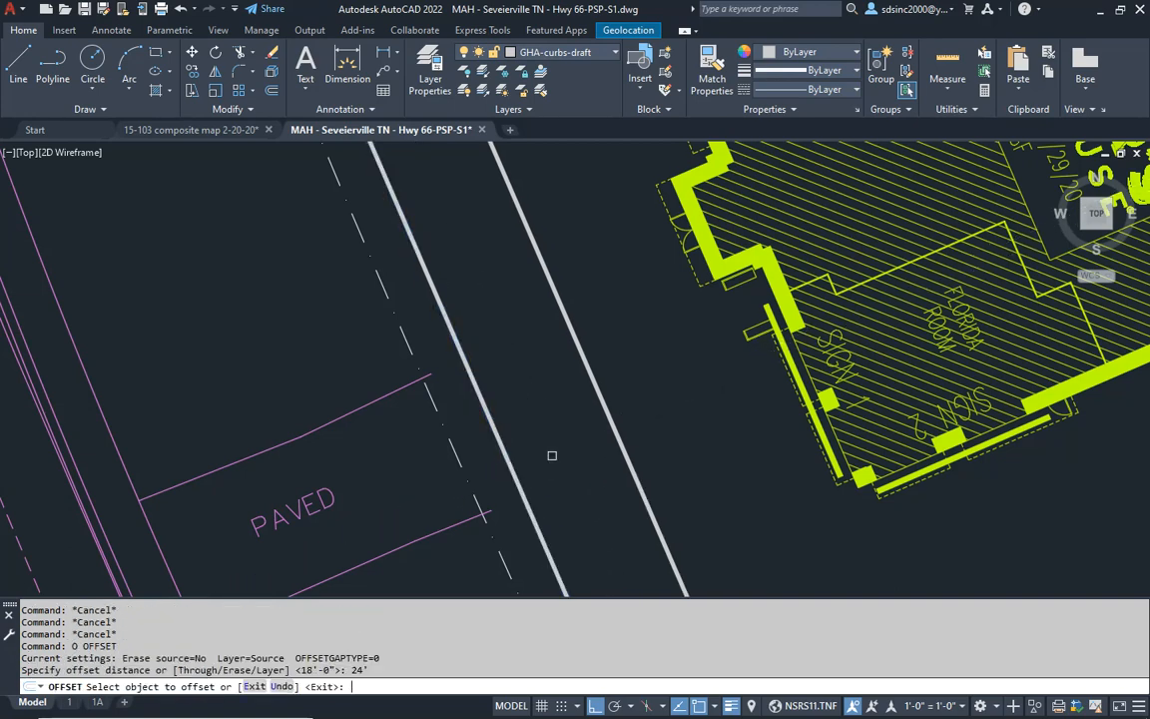
click(621, 441)
click(679, 429)
key(Escape)
key(Escape)
- Erase the straight west curb line closest to the western property line
click(509, 465)
text(e)
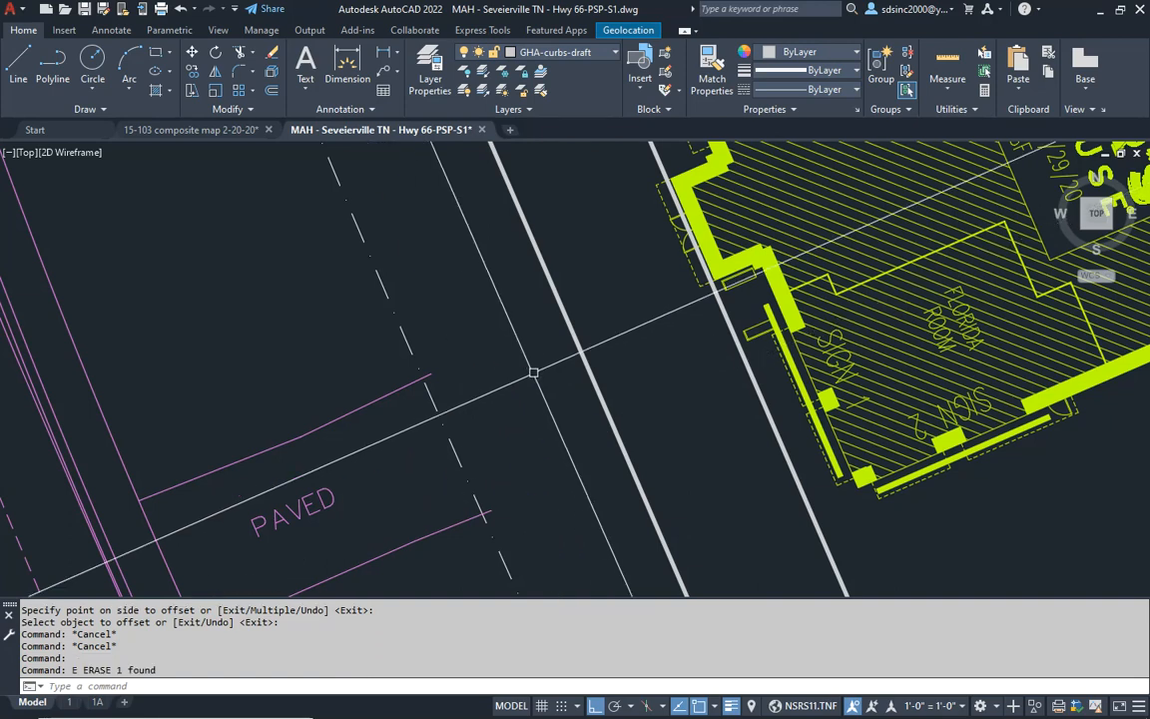
- Fillet the northwest corner where the inner north and inner west curb lines meet, using a 10' radius
key(Return)
scroll(531, 400, down, 6)
middle_drag(555, 334, 488, 384)
key(Escape)
key(Escape)
scroll(490, 301, up, 2)
middle_drag(489, 302, 469, 411)
key(Escape)
key(Escape)
text(f)
key(Return)
text(r)
key(Return)
text(10')
key(Return)
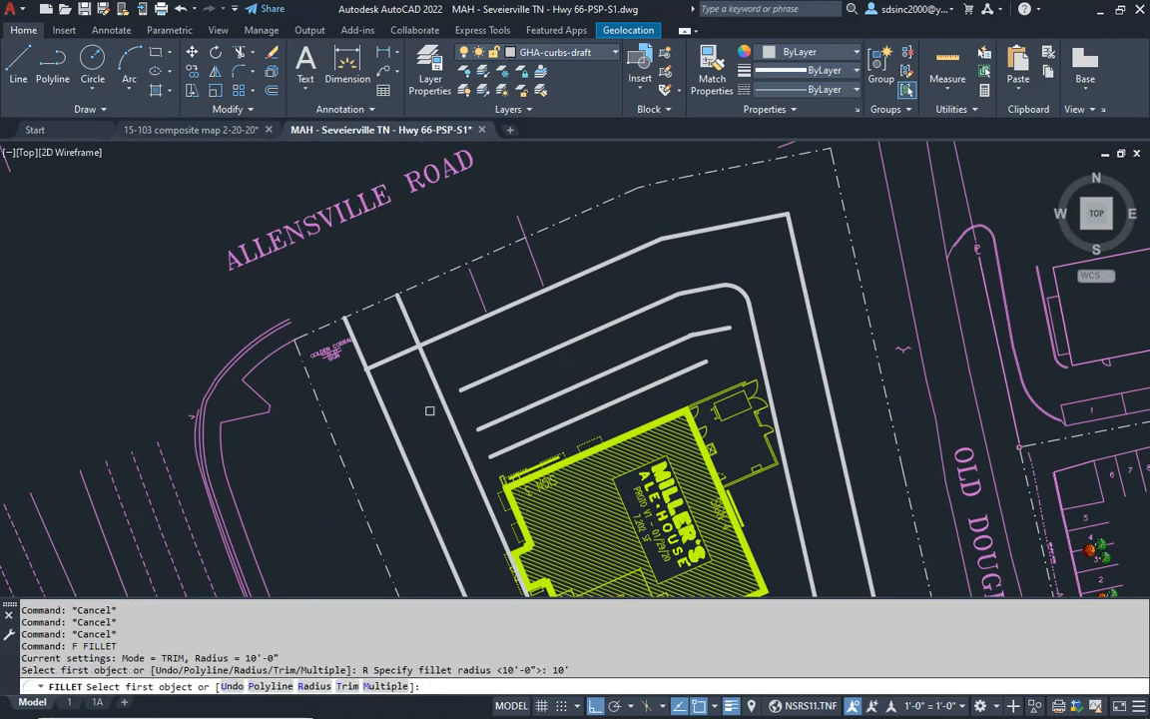
click(465, 388)
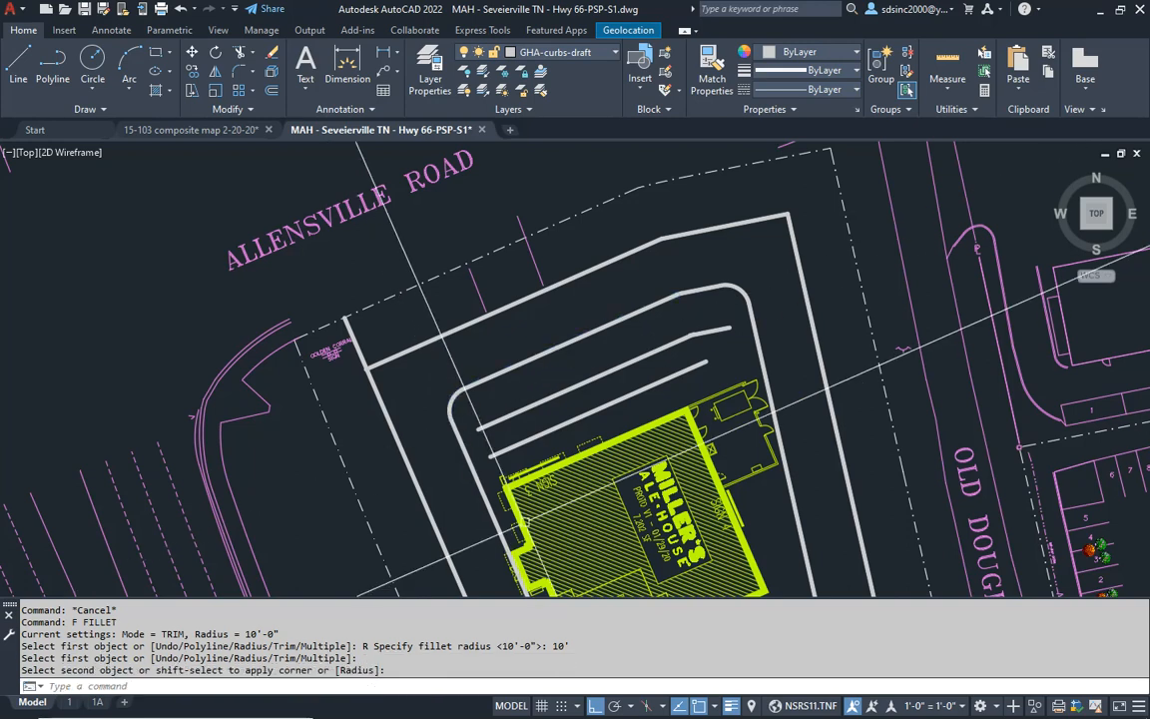
- Fillet the outer north and outer west curb lines into a sharp northwest corner with radius 0
scroll(689, 430, up, 2)
key(Escape)
key(Escape)
scroll(689, 429, up, 1)
middle_drag(436, 449, 512, 365)
key(Escape)
key(Escape)
text(f)
key(Return)
text(r)
key(Return)
text(0)
- Move the building northwest so its north side approaches the innermost north guide line
key(Return)
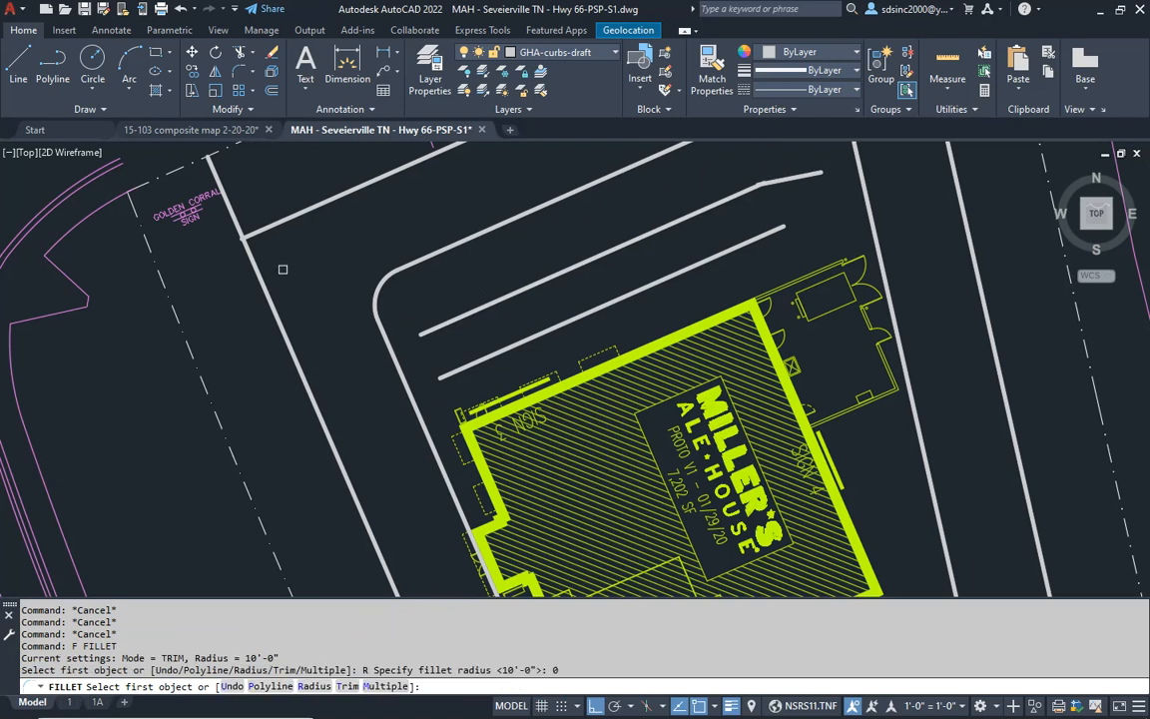
click(259, 235)
click(255, 261)
middle_drag(486, 437, 486, 278)
middle_drag(506, 206, 495, 298)
key(Escape)
key(Escape)
text(m)
key(Return)
click(530, 401)
key(Return)
click(403, 412)
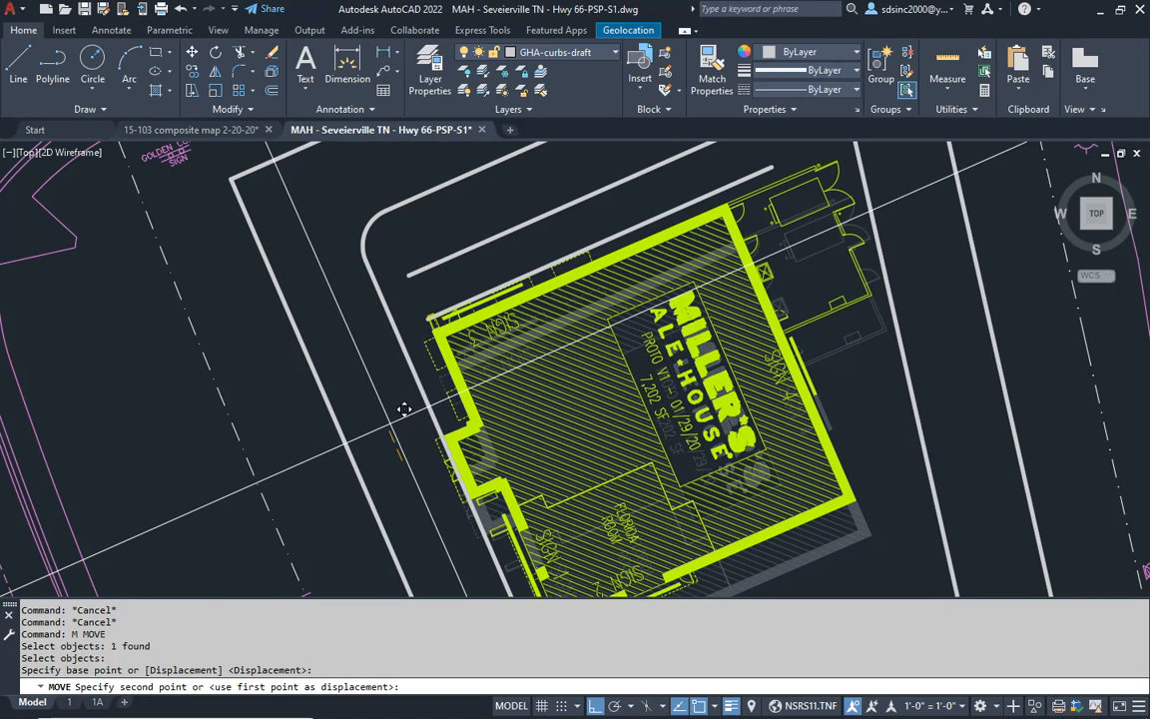
click(397, 428)
- Nudge the building slightly farther north so the Sign 3 panel meets the innermost north guide line
scroll(520, 286, up, 4)
key(Return)
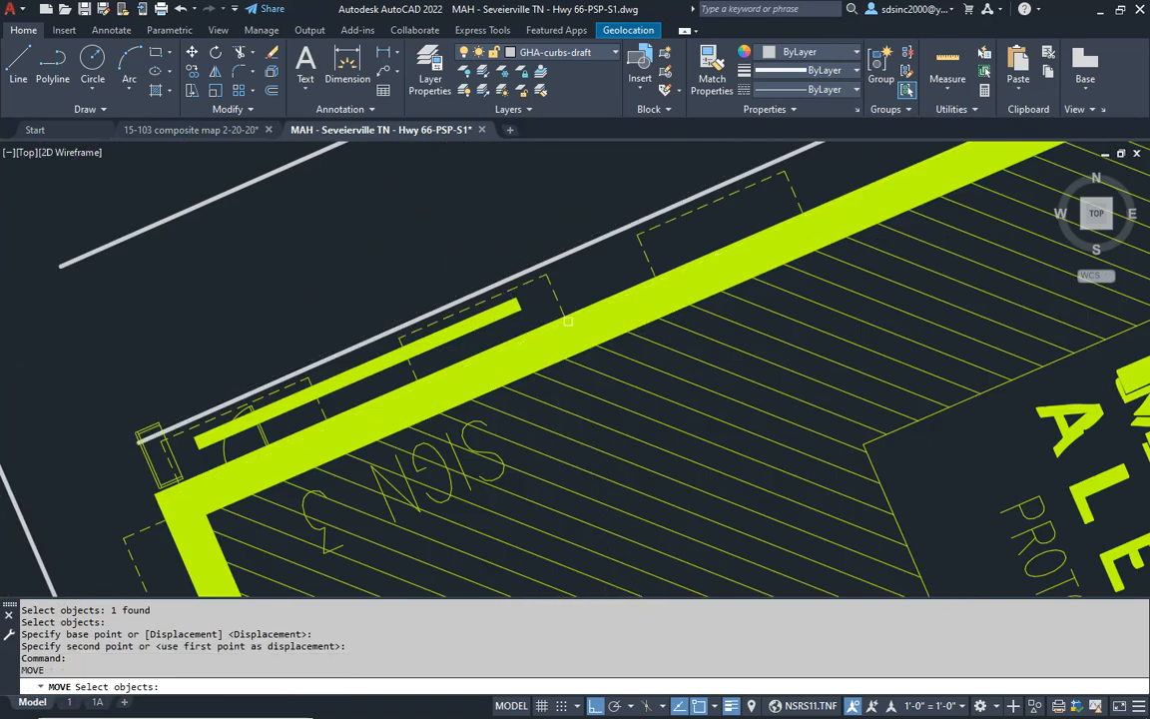
click(582, 310)
key(Return)
click(548, 275)
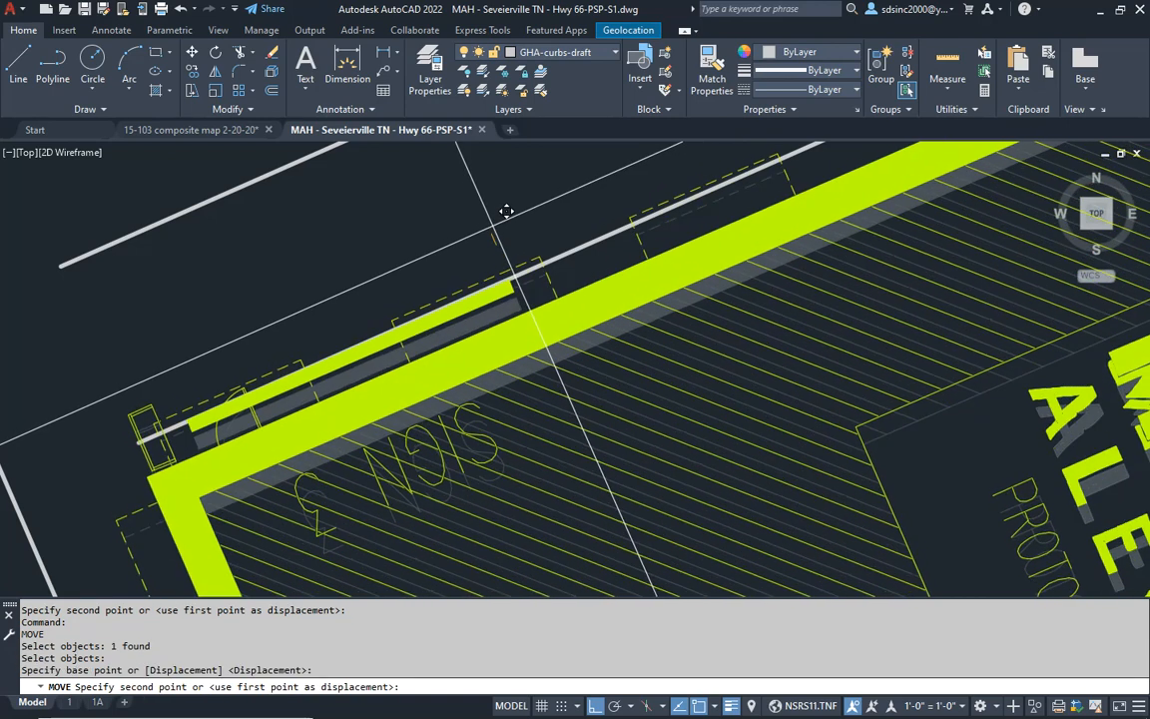
click(542, 262)
- Erase the guide line running along the building's north face
middle_drag(483, 339, 485, 391)
key(Escape)
key(Escape)
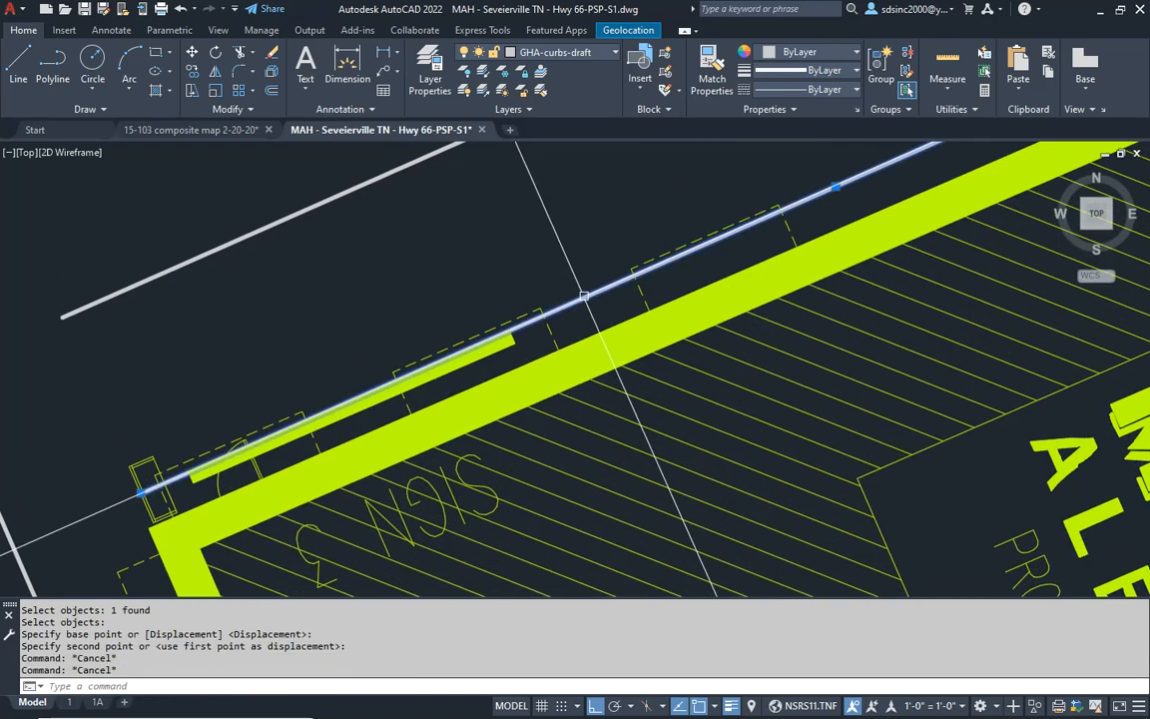
click(584, 296)
text(e)
key(Return)
scroll(584, 298, down, 6)
middle_drag(661, 346, 596, 337)
scroll(637, 280, down, 2)
middle_drag(589, 423, 603, 380)
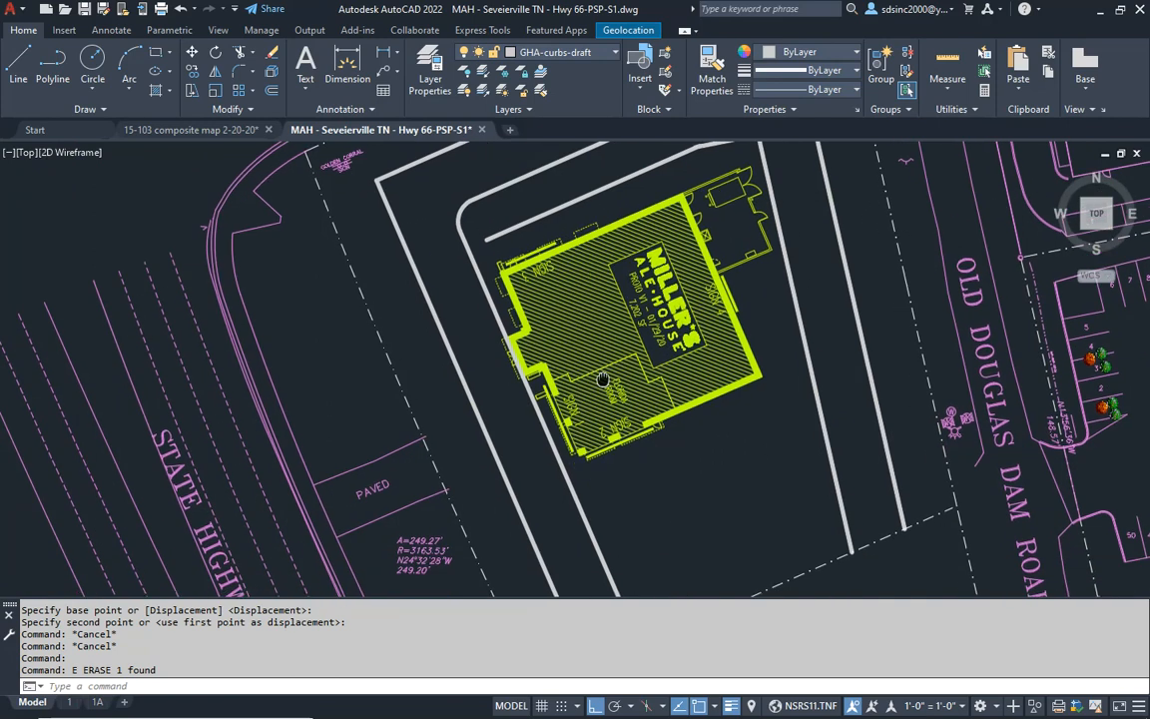
- Offset the inner west curb line 18' toward the building
key(Escape)
key(Escape)
scroll(509, 358, up, 5)
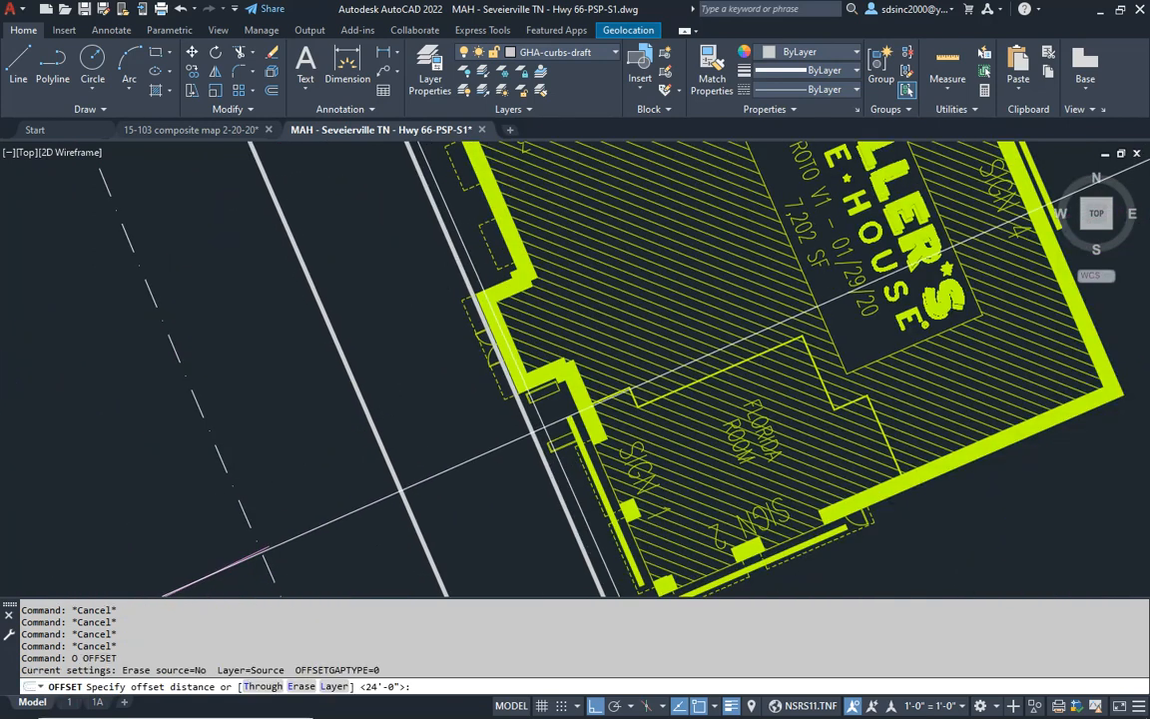
key(Escape)
key(Escape)
key(Escape)
scroll(676, 431, down, 5)
scroll(676, 431, up, 3)
text(o)
key(Return)
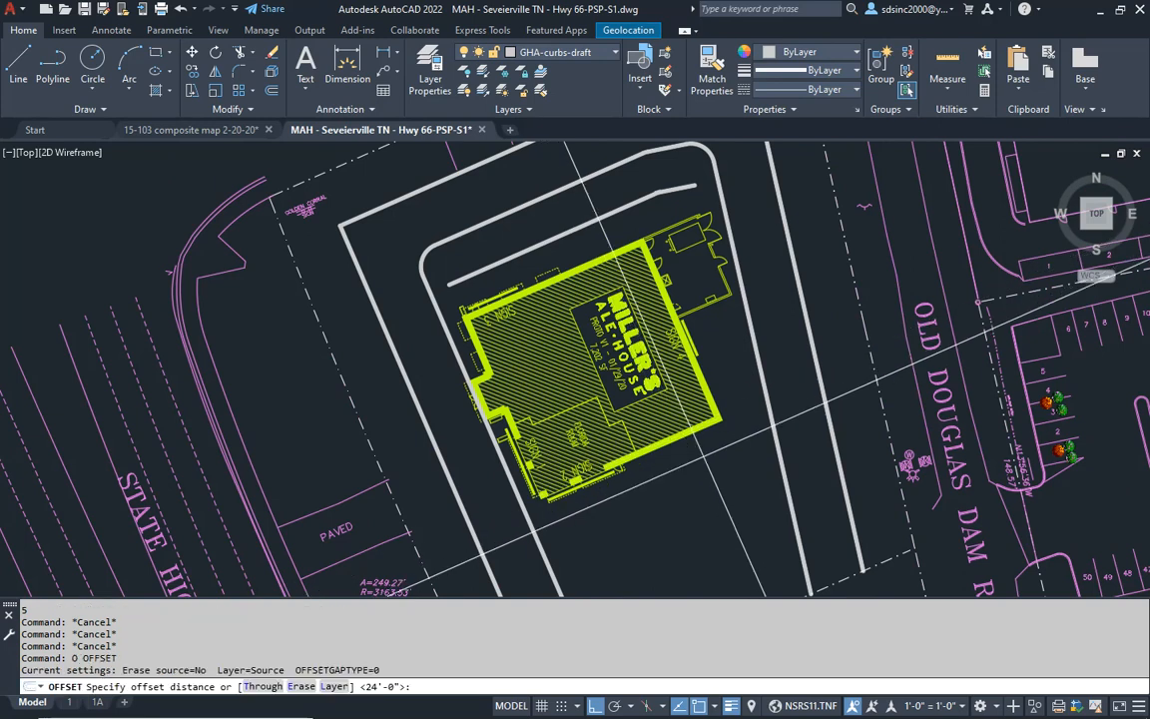
text(18')
key(Return)
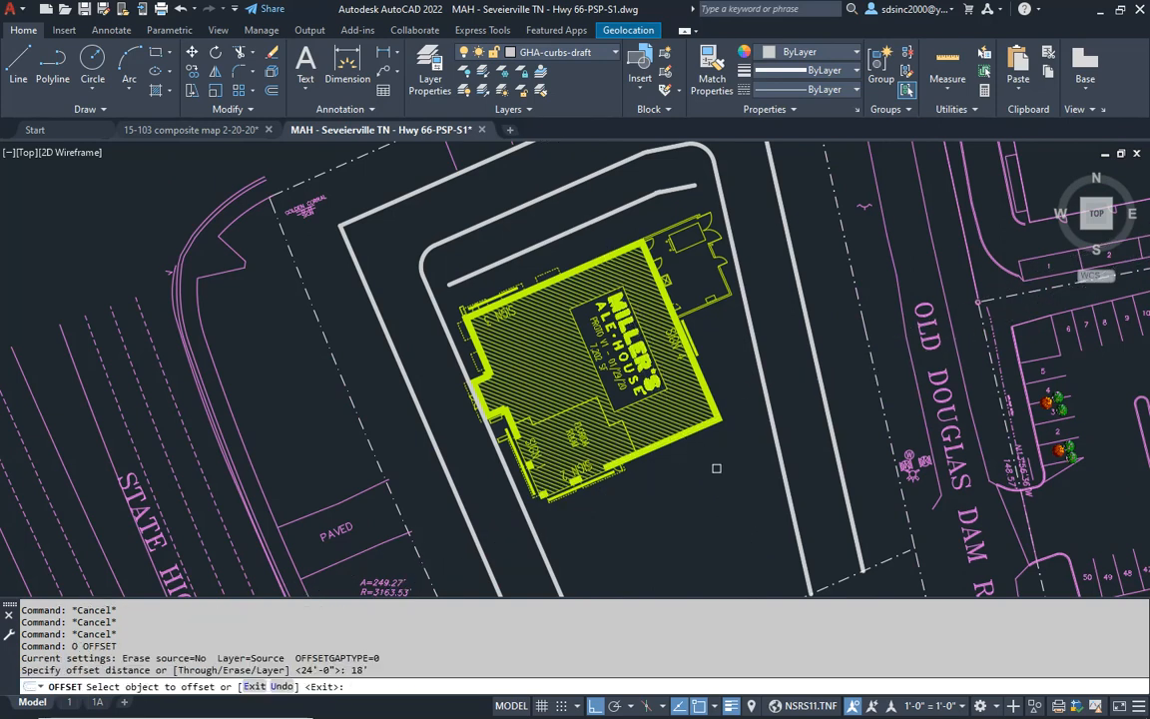
click(543, 547)
click(592, 531)
- Move the building east until its west side clears the 18' offset line
key(Escape)
key(Escape)
key(Escape)
text(m)
key(Return)
click(608, 445)
key(Return)
click(627, 539)
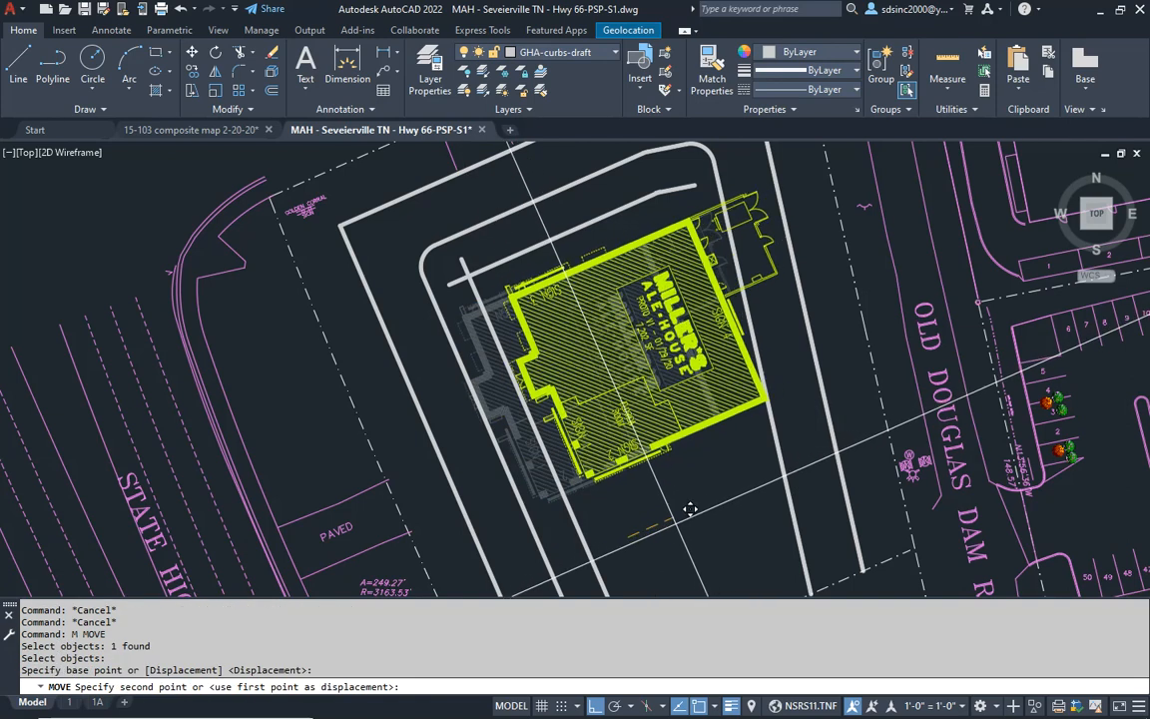
click(693, 502)
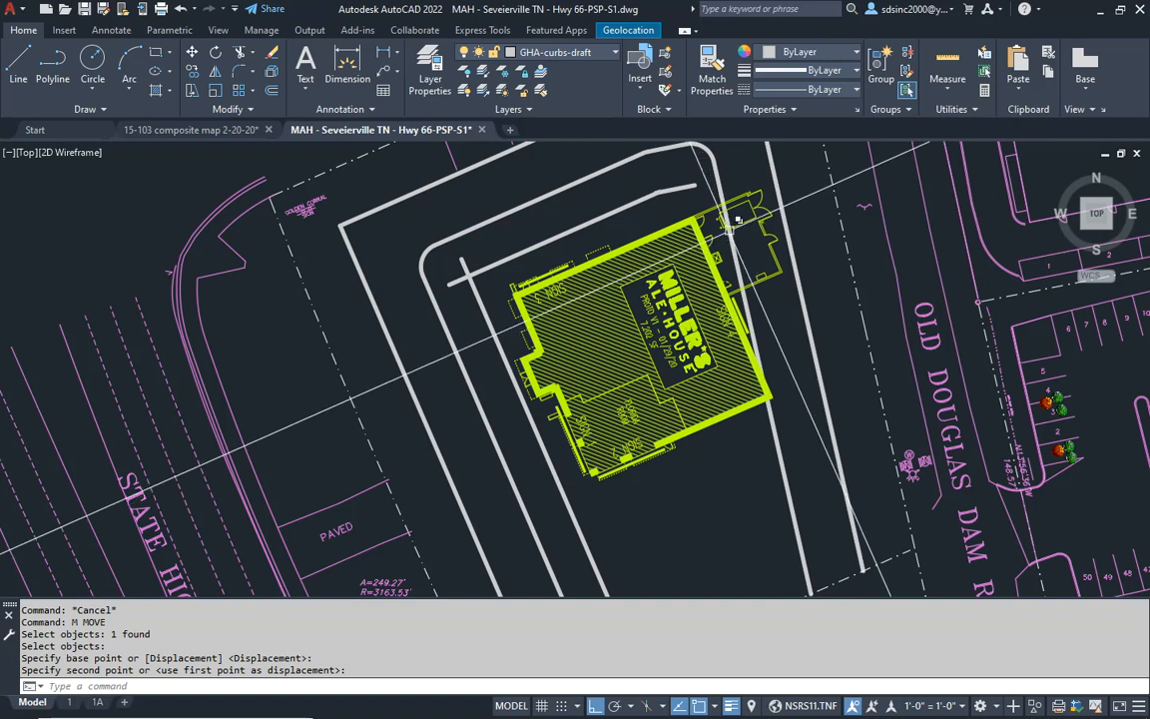
- Erase the 18' offset line beside the building's west side
key(Escape)
key(Escape)
click(558, 485)
text(e)
key(Return)
key(Escape)
key(Escape)
key(Escape)
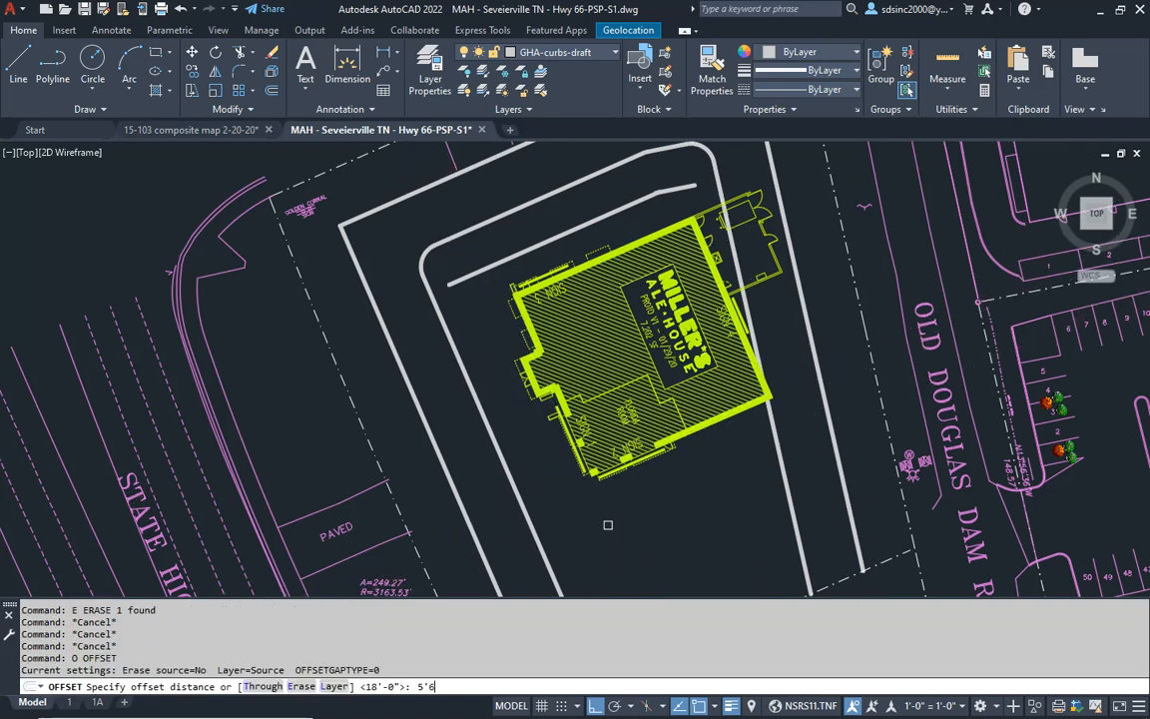
- Offset the inner west curb line 5'6" toward the building
key(Return)
click(500, 442)
click(519, 433)
key(Return)
key(Escape)
key(Escape)
- Move the building west until the dashed overhang at its west doors meets the 5'6" offset line
text(m)
key(Return)
click(555, 414)
scroll(508, 440, up, 5)
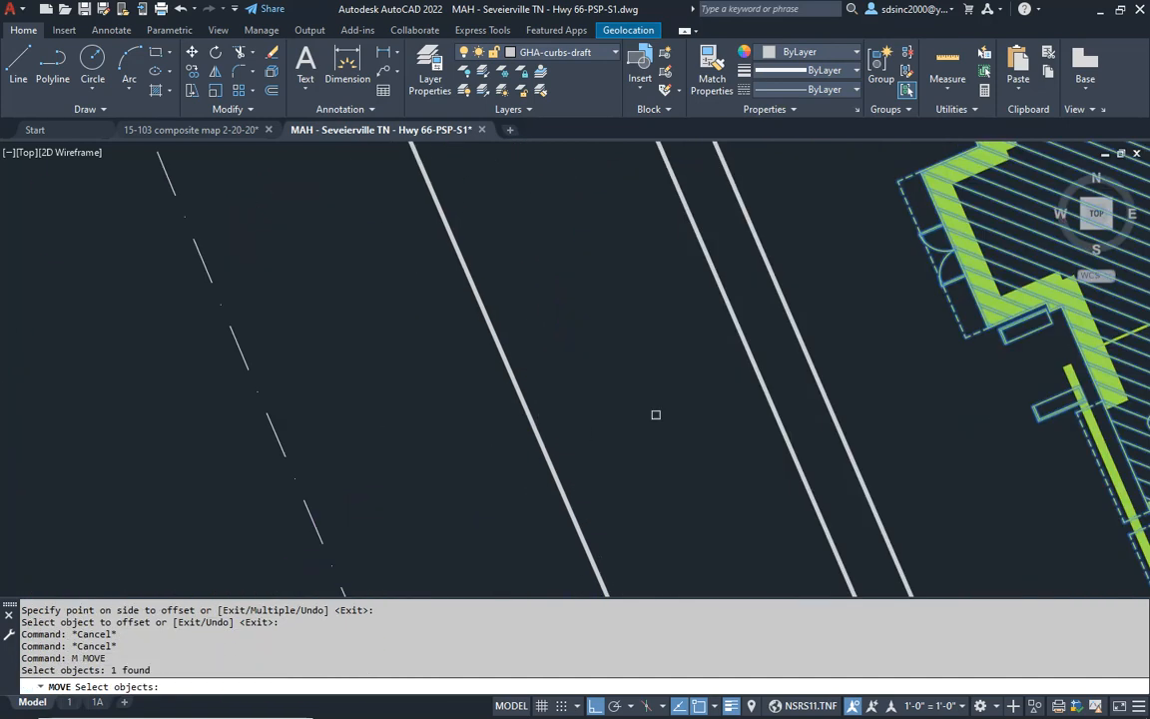
key(Return)
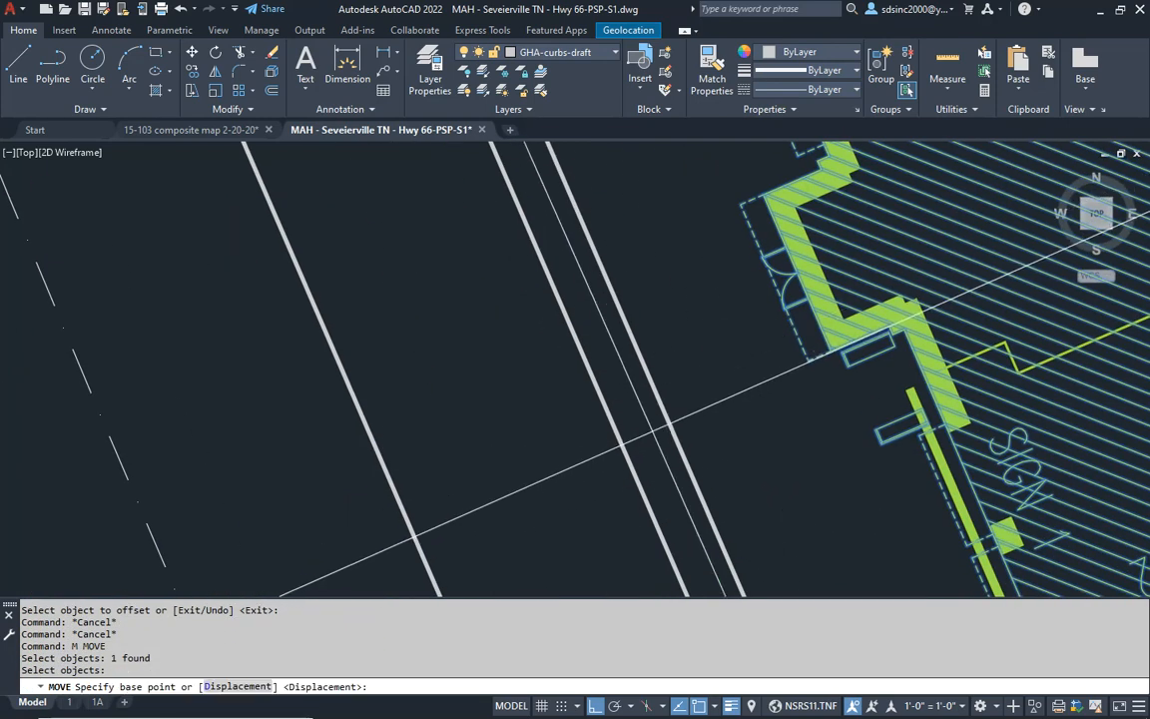
click(654, 431)
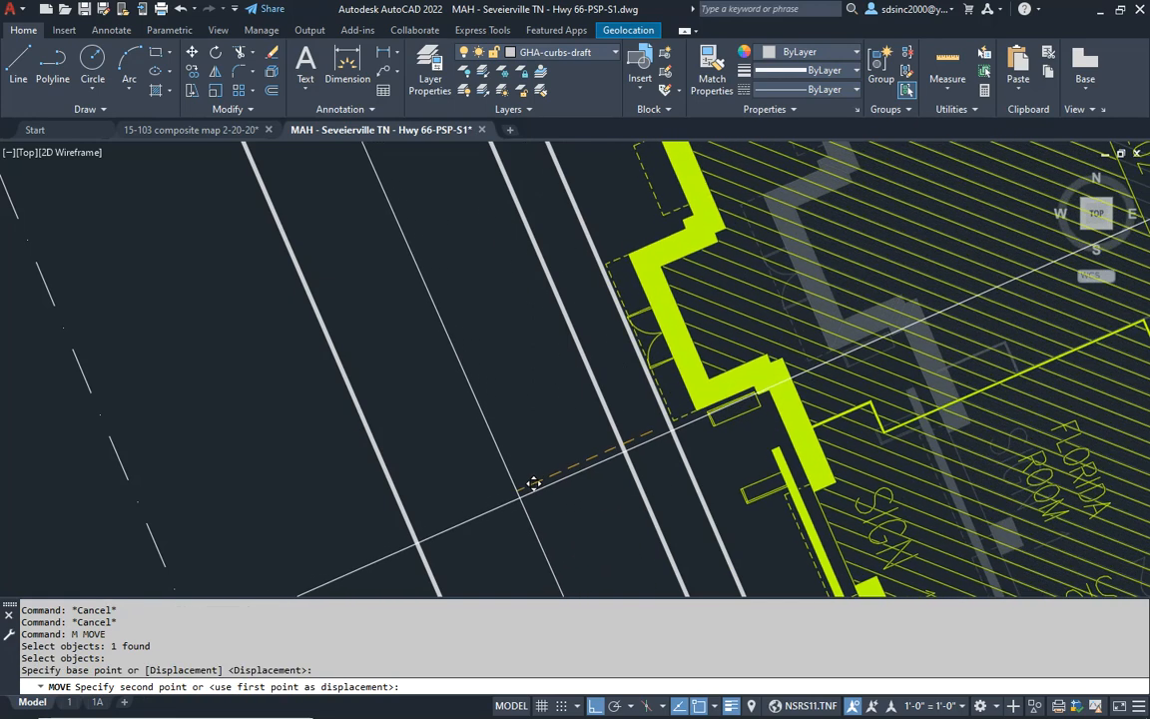
click(520, 497)
- Erase the 5'6" guide line along the building's west side
middle_drag(668, 450, 533, 449)
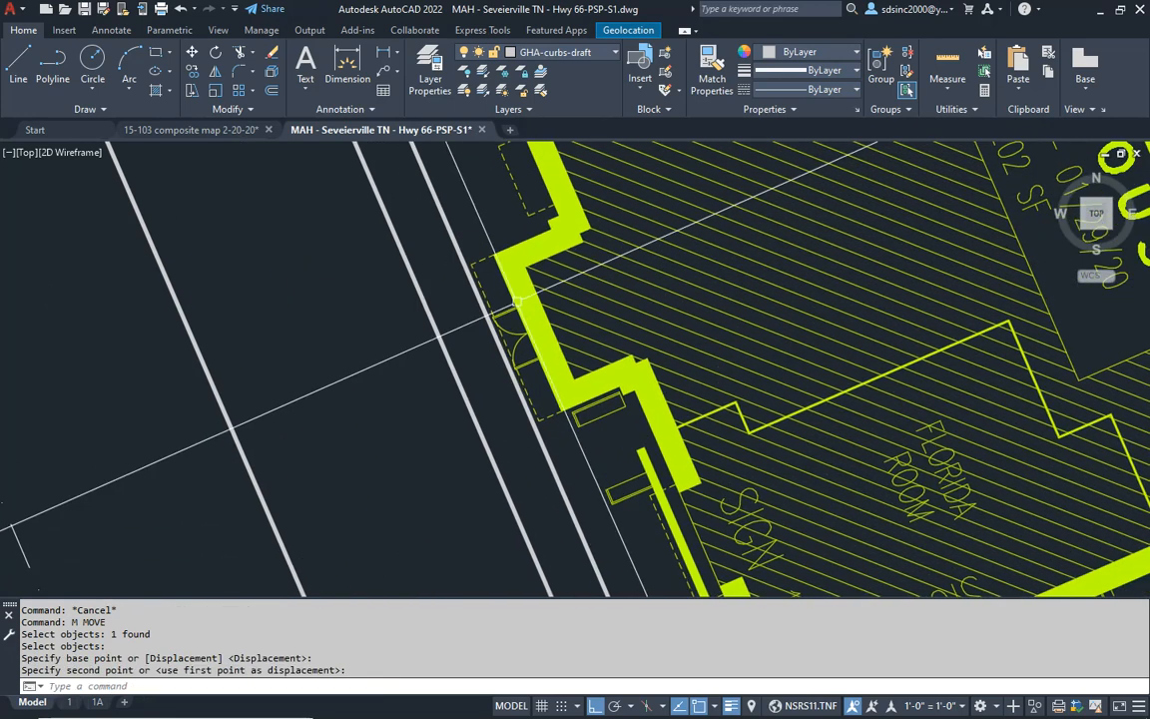
scroll(510, 351, down, 5)
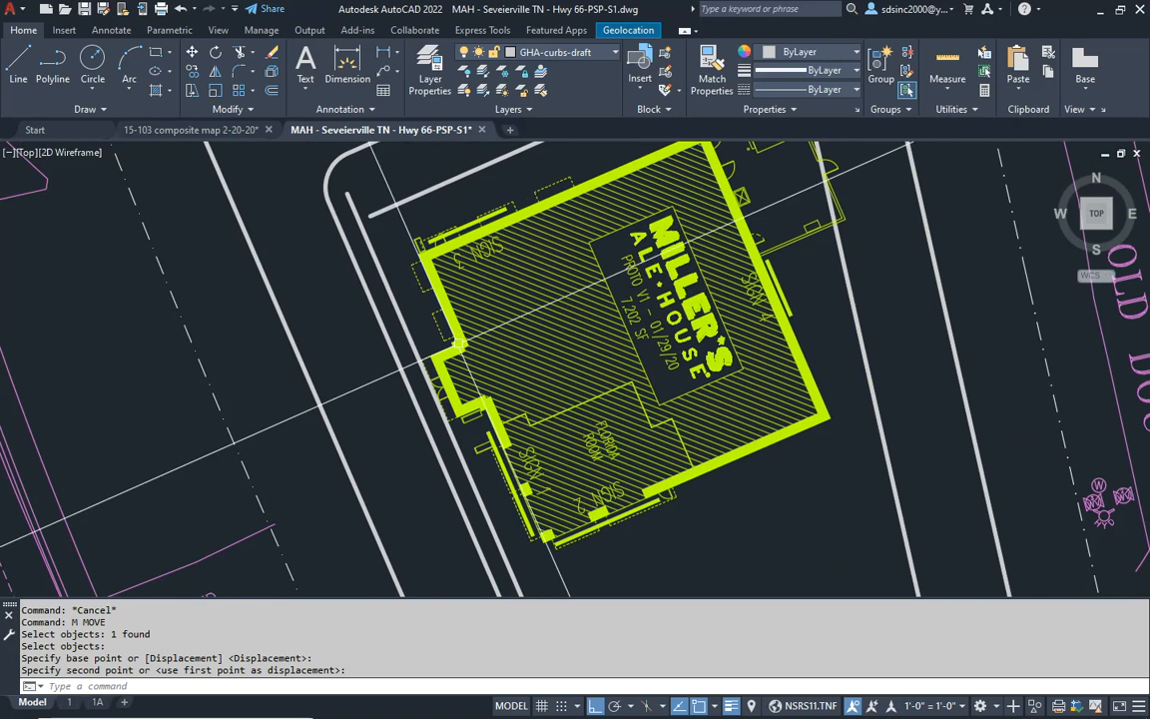
key(Escape)
click(391, 285)
text(e)
key(space)
middle_drag(492, 250, 442, 355)
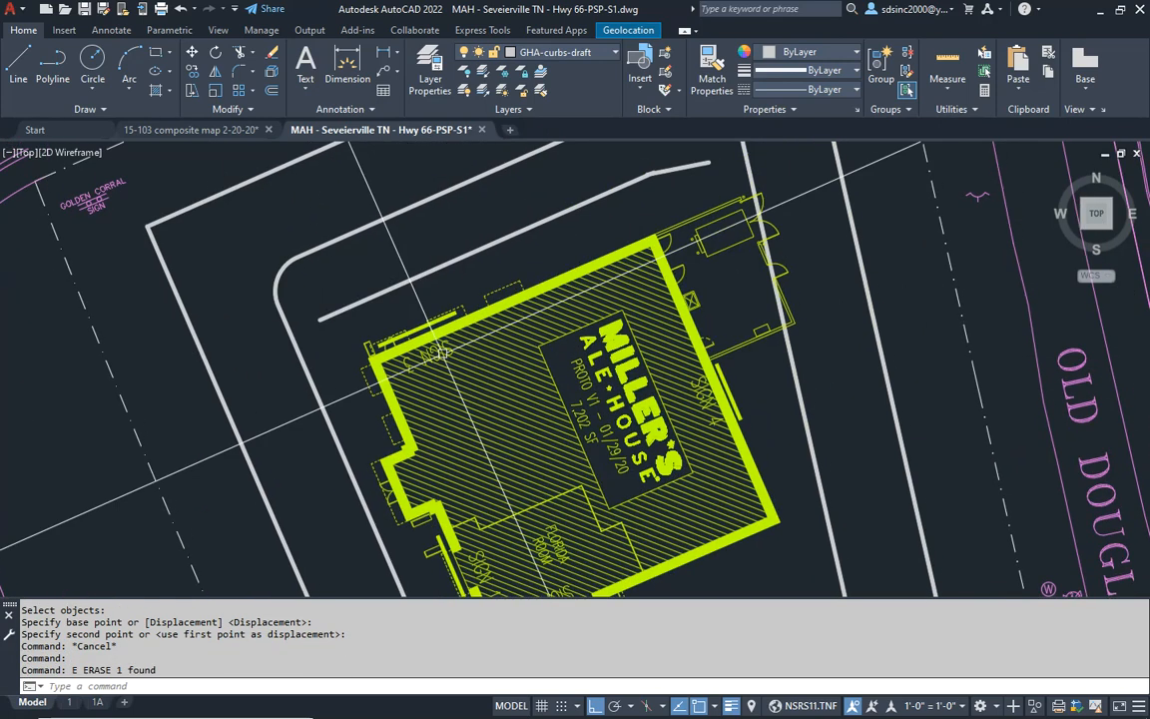
middle_drag(661, 341, 641, 328)
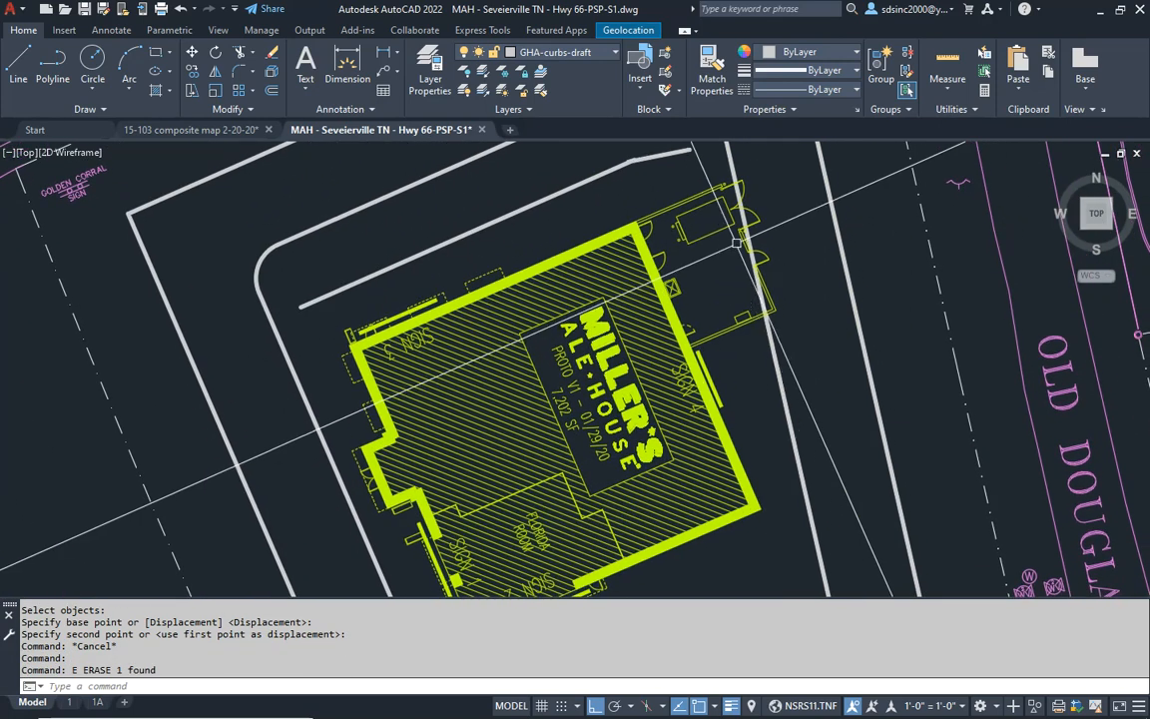
scroll(729, 360, down, 4)
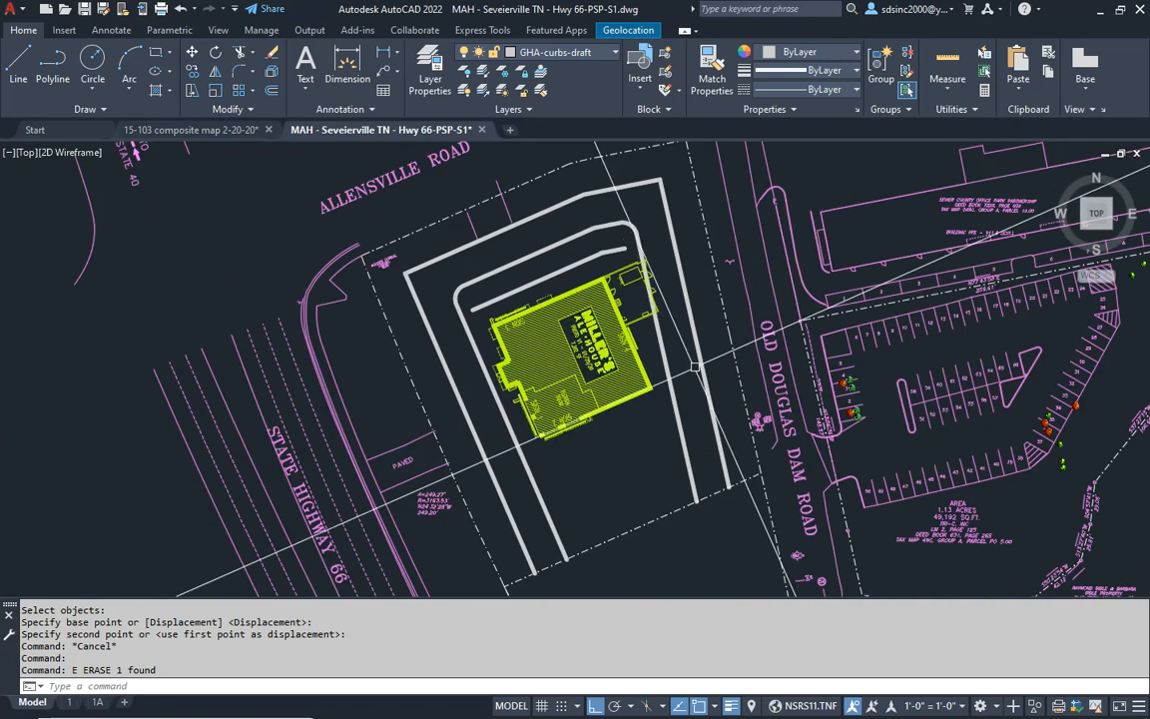
middle_drag(590, 444, 592, 419)
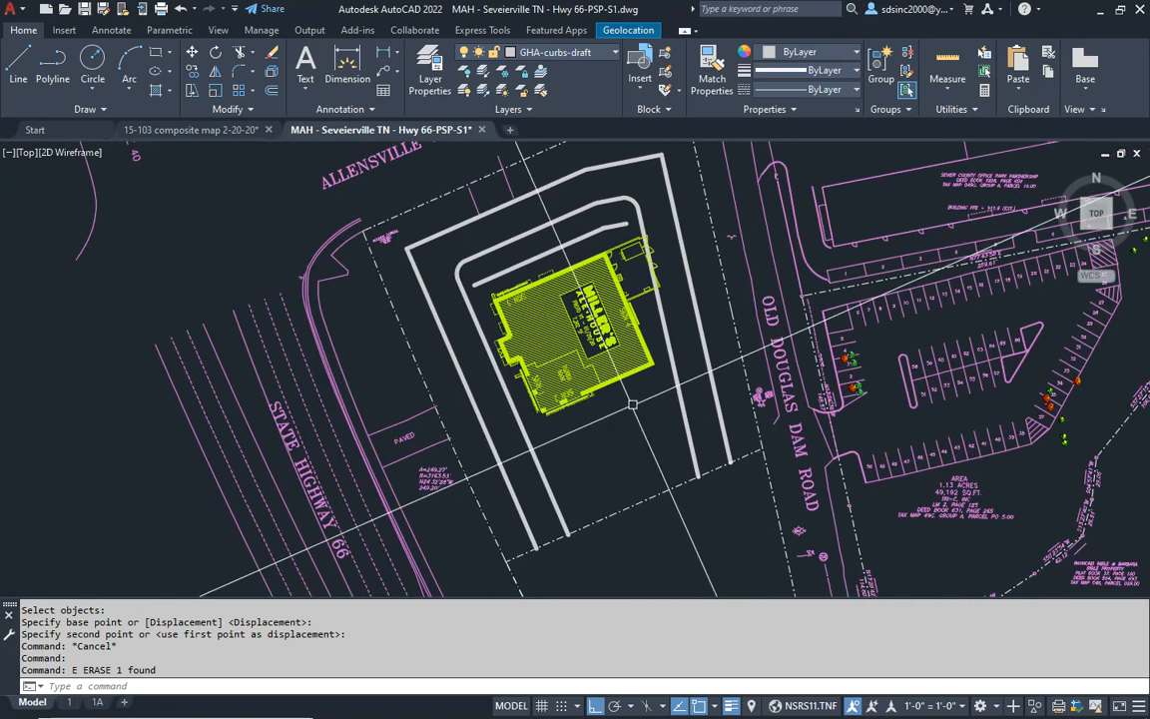
- Draw a straight line along the building's south face, extending past both west curb lines and the inner east curb line
key(Escape)
key(Escape)
scroll(553, 427, up, 2)
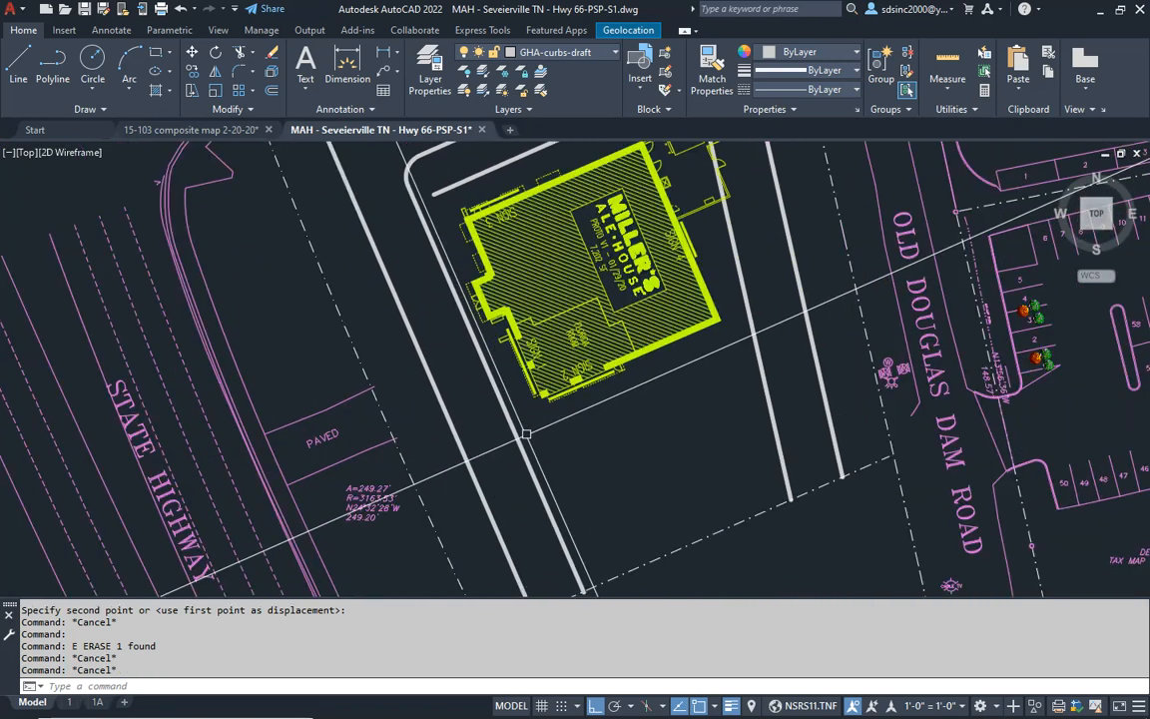
scroll(511, 422, up, 3)
key(Escape)
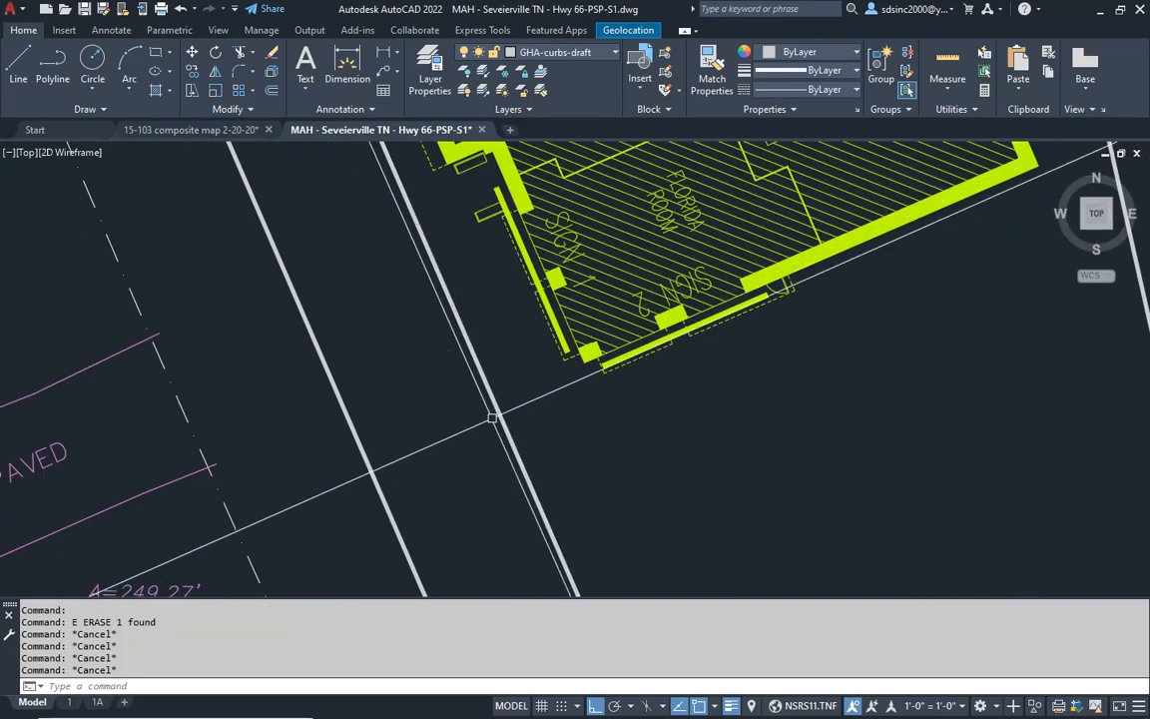
key(Escape)
text(l)
key(Return)
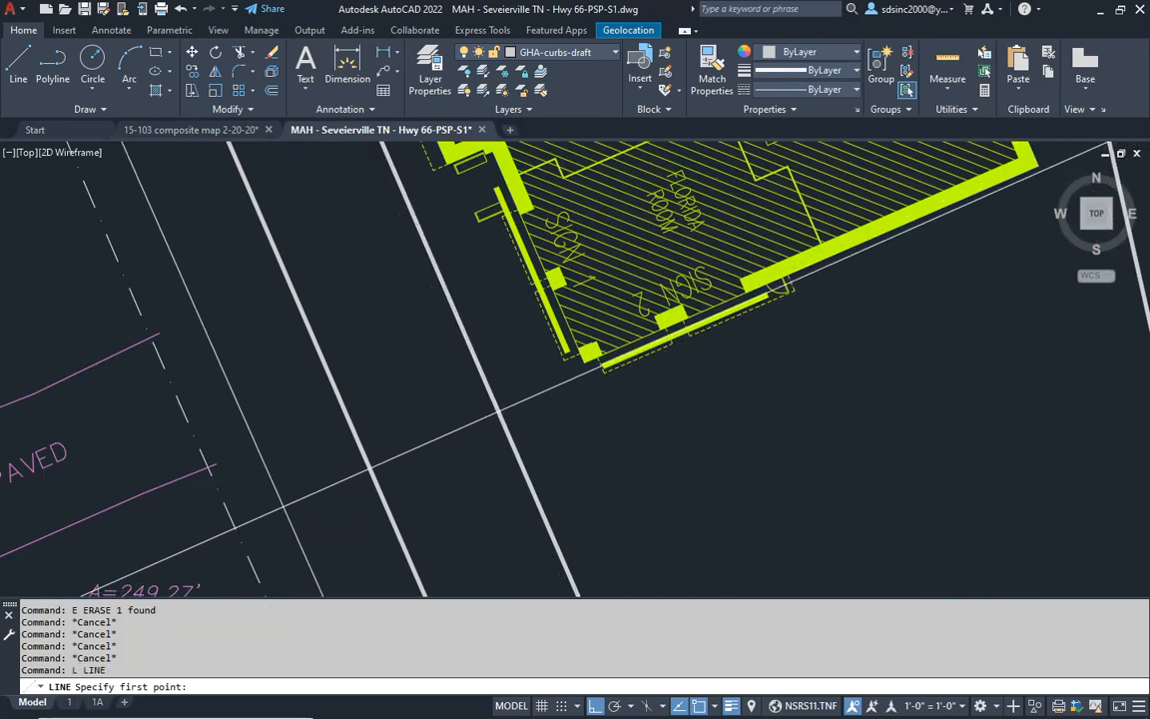
click(279, 506)
middle_drag(911, 363, 562, 478)
click(844, 280)
key(Return)
middle_drag(727, 455, 752, 451)
- Offset the line along the building's south face 12'6" to the south
text(o)
key(Return)
text(12'6)
key(Return)
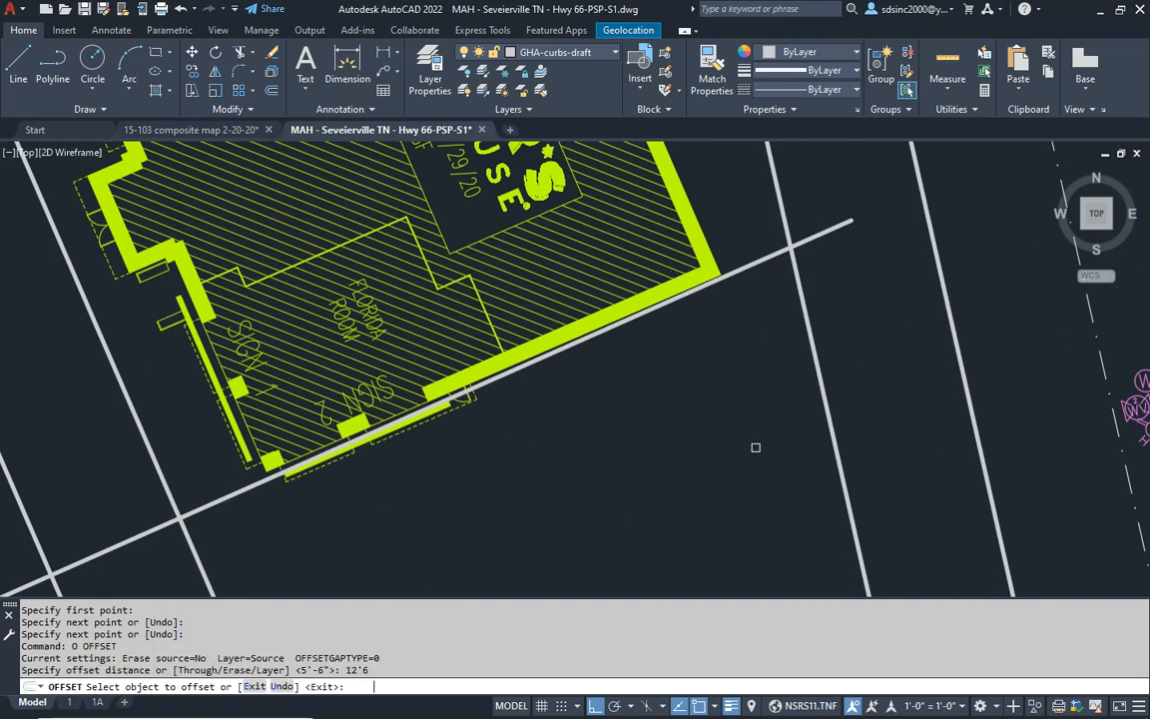
click(761, 262)
click(766, 326)
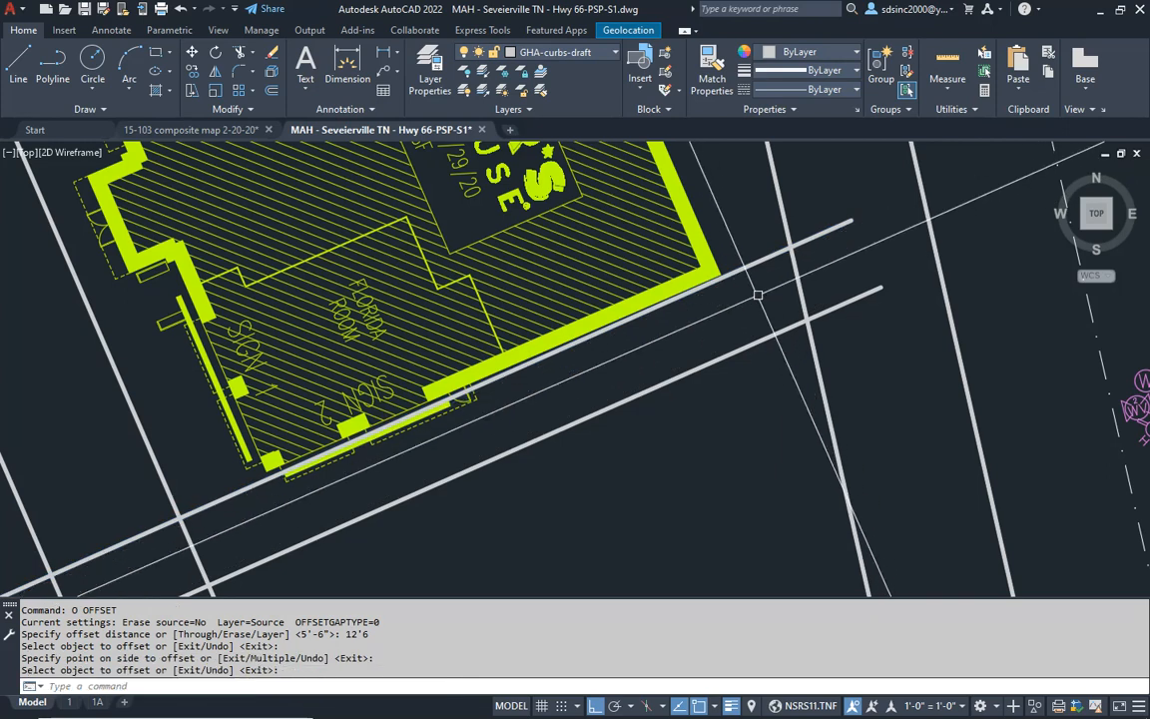
- Offset the 12'6" line another 18' to the south, away from the building
middle_drag(757, 352, 847, 287)
key(Return)
text(o)
key(Return)
text(18)
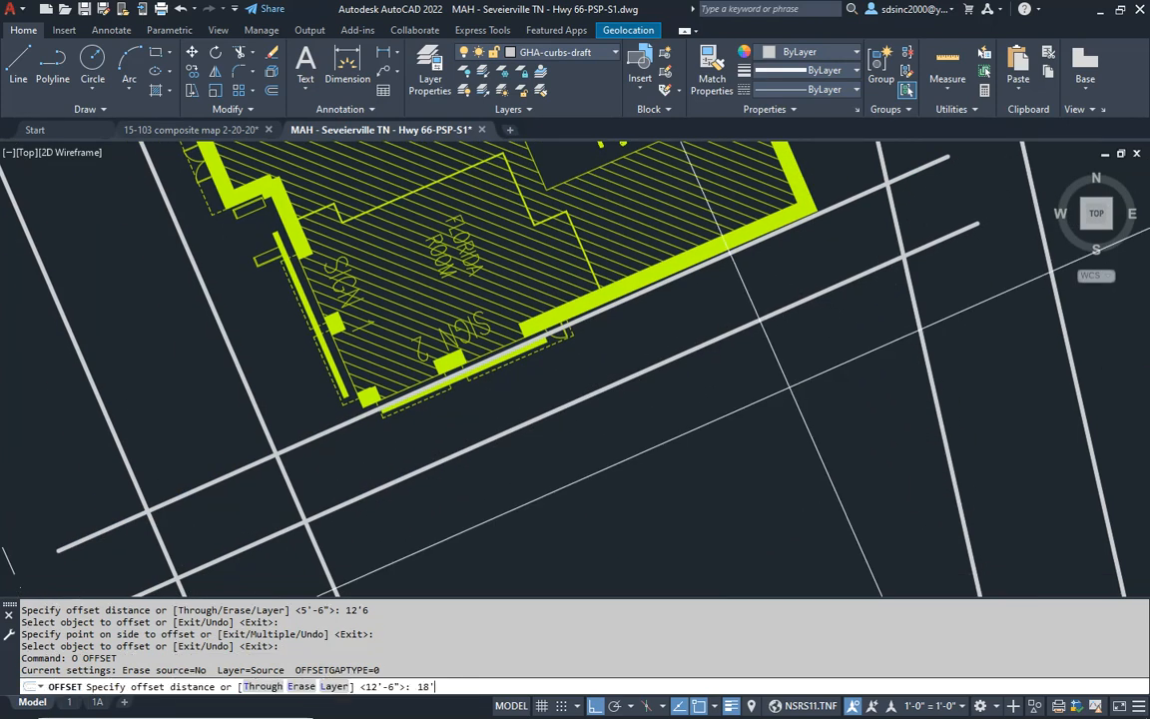
text(')
key(Return)
click(717, 338)
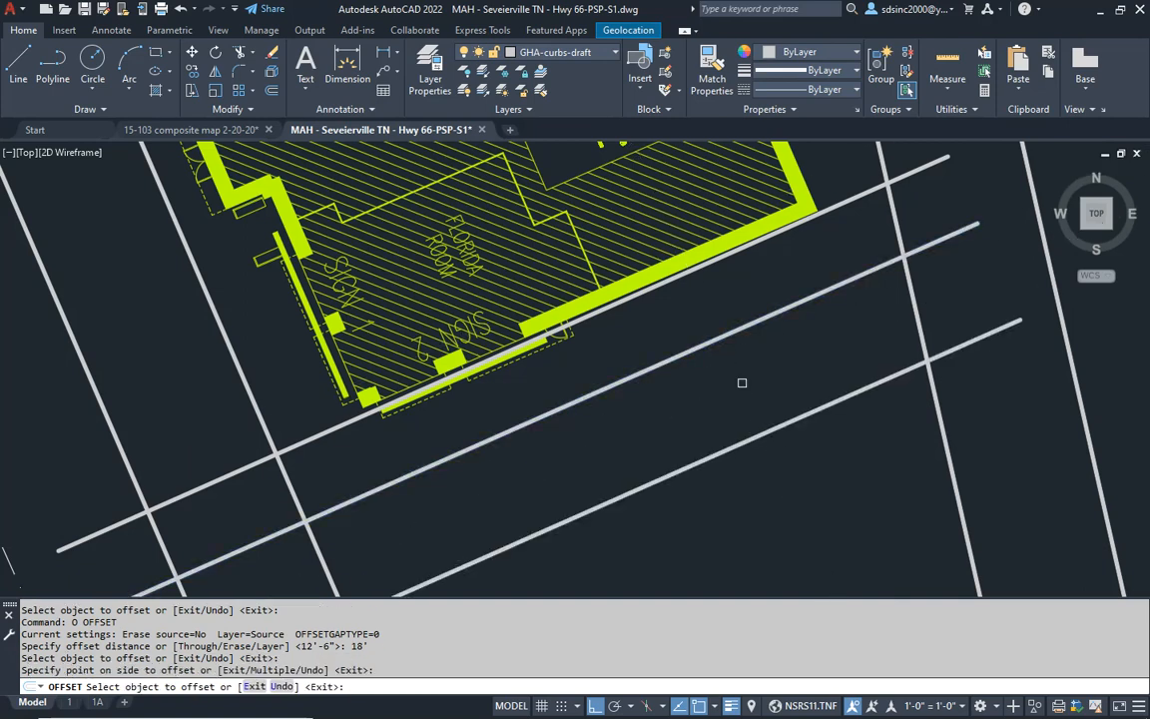
click(742, 383)
key(Escape)
key(Escape)
- Erase the line along the building's south face and the 12'6" offset line
click(866, 298)
click(856, 225)
click(856, 220)
click(844, 181)
text(e)
key(Return)
key(Escape)
key(Escape)
- Offset the remaining line south of the building 24' farther south
middle_drag(799, 485, 787, 370)
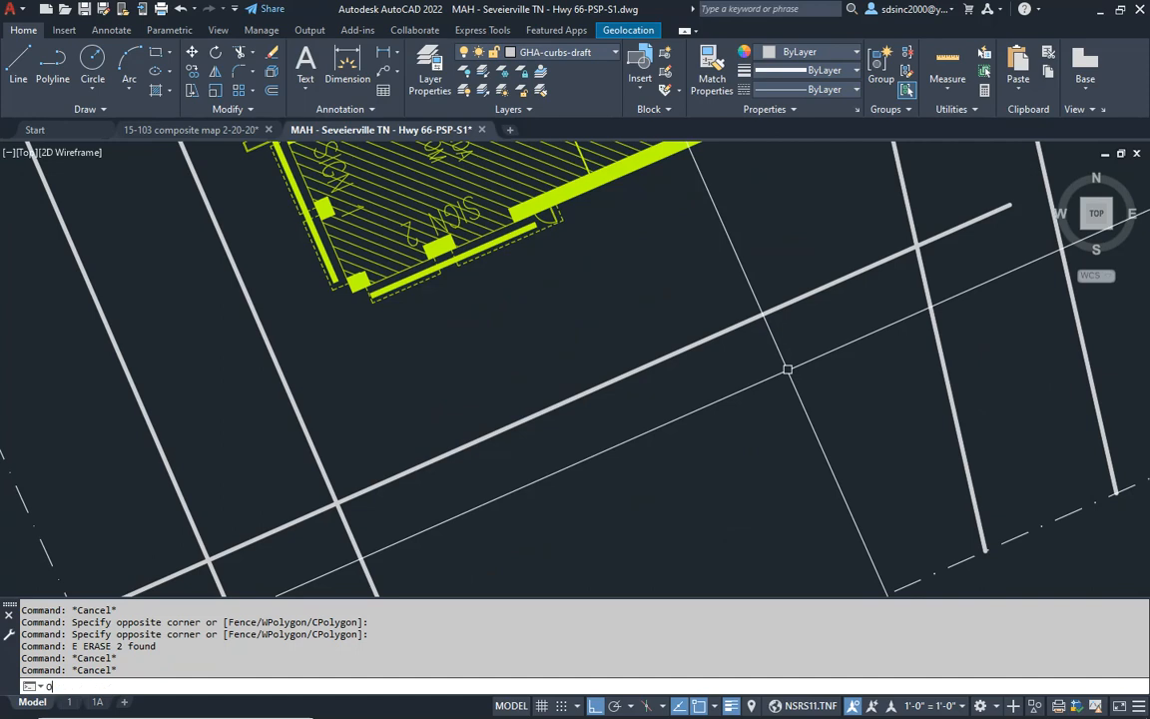
text(o)
key(Return)
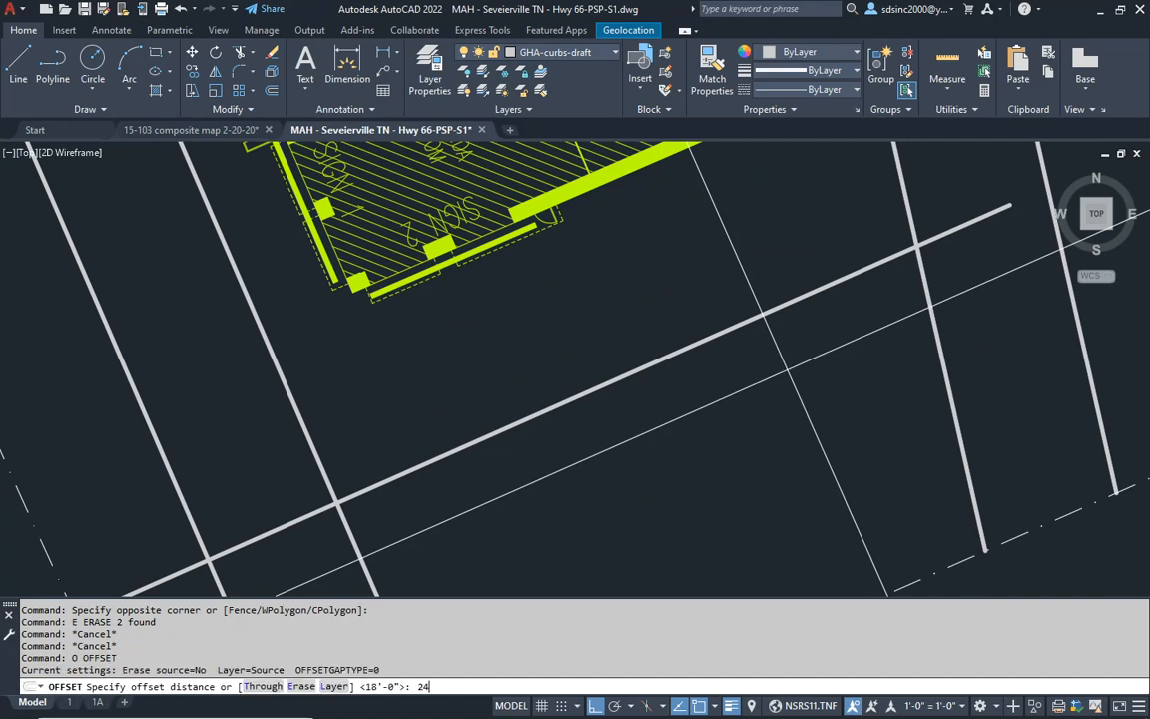
key(Return)
click(742, 321)
click(770, 397)
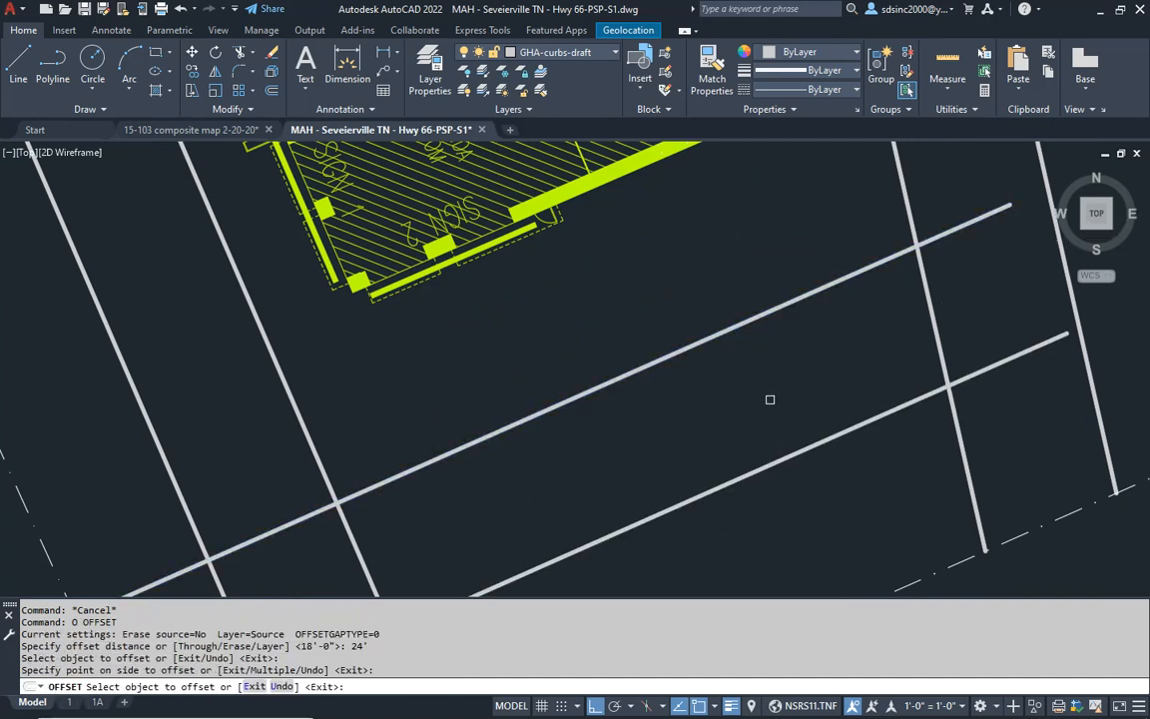
key(Escape)
key(Escape)
scroll(809, 386, down, 3)
middle_drag(499, 370, 739, 275)
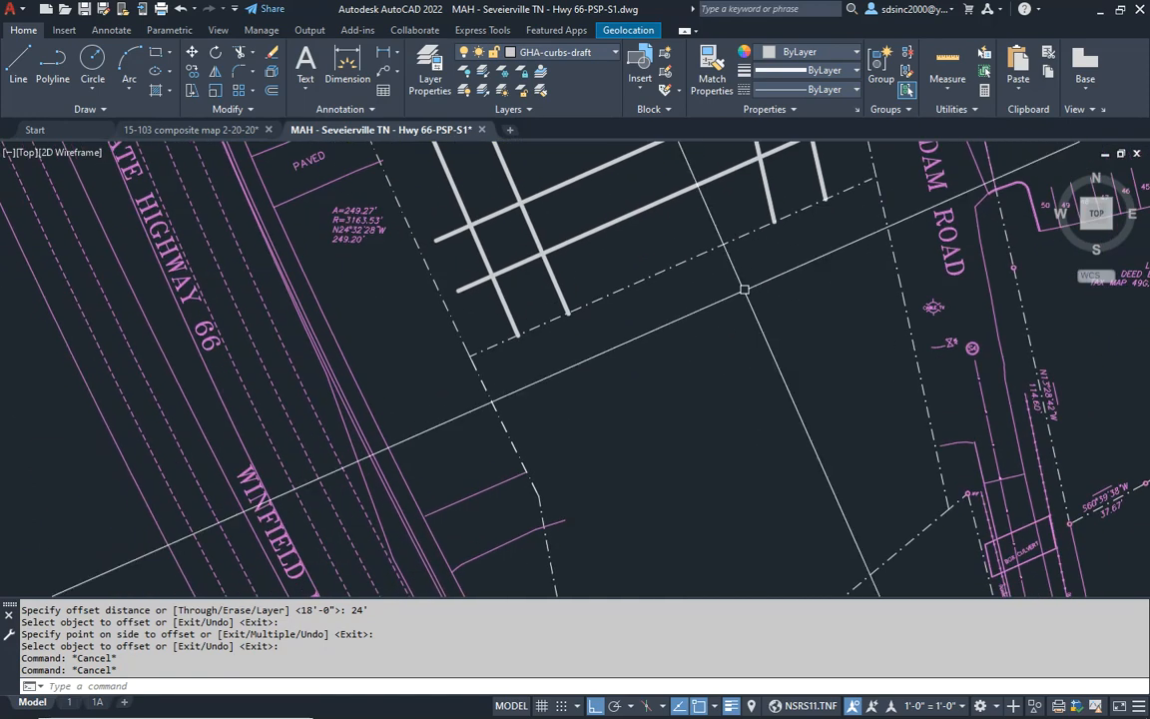
- Extend the west and east pairs of draft curb lines southward past the dash-dot lot line, using all objects as boundary edges
key(Escape)
key(Escape)
key(Escape)
text(ex)
key(Return)
key(Return)
click(519, 317)
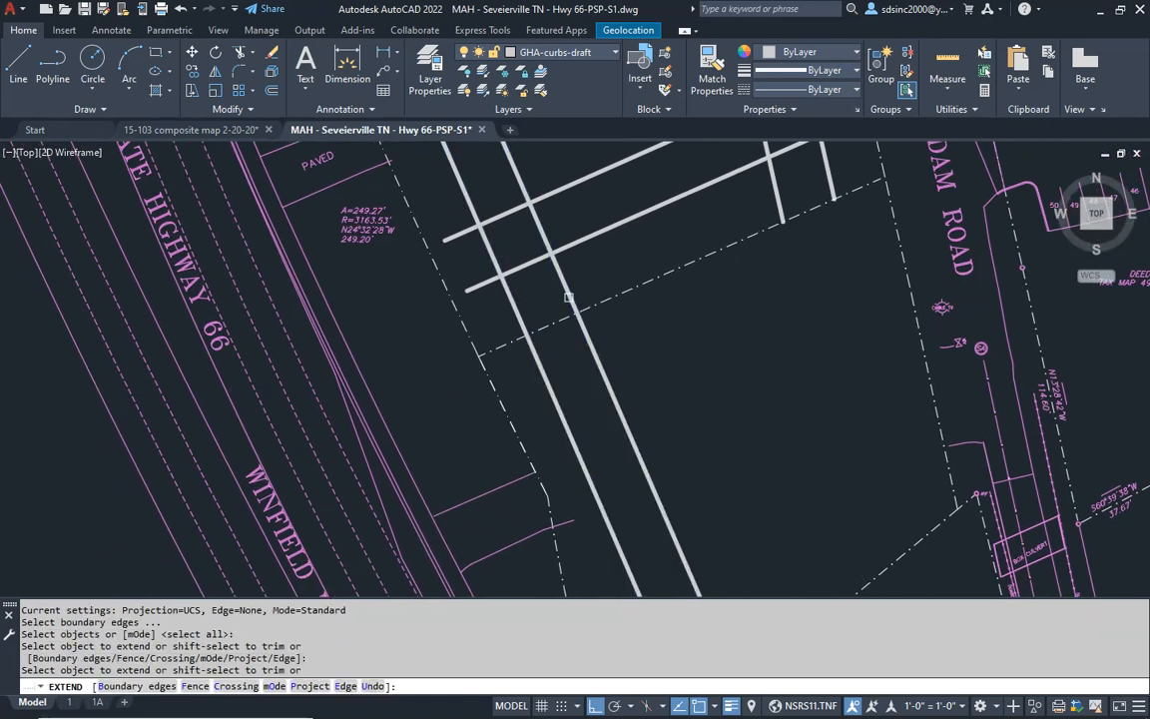
click(567, 297)
key(Return)
scroll(726, 449, down, 6)
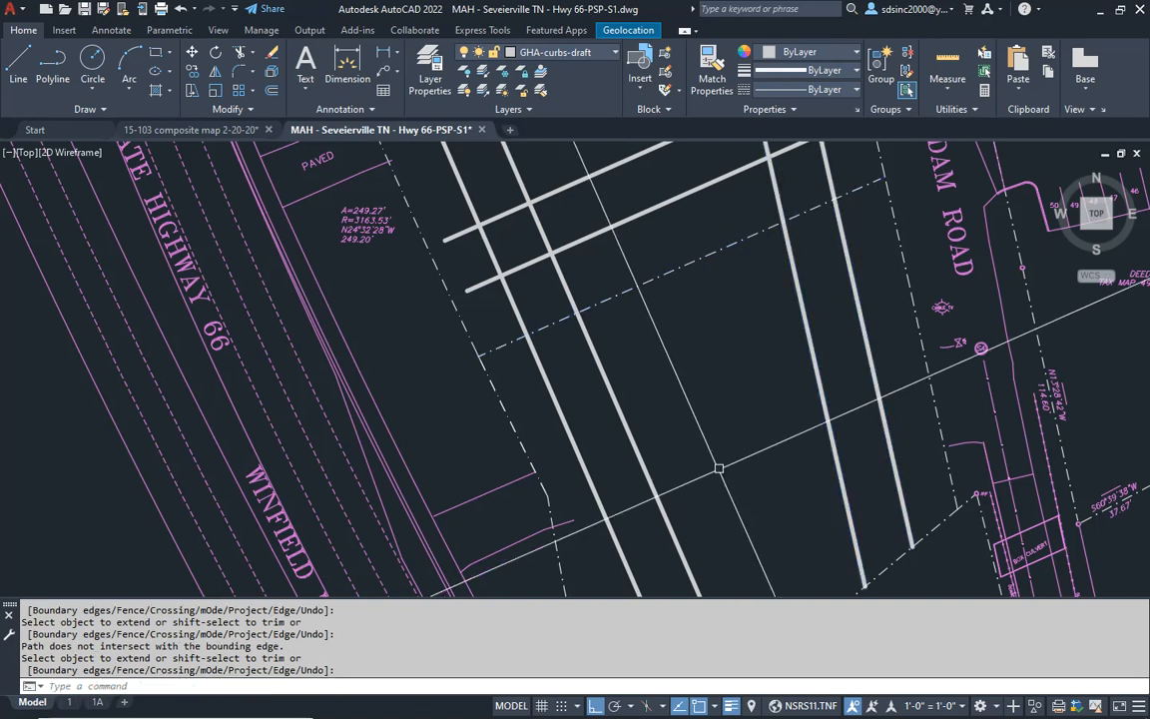
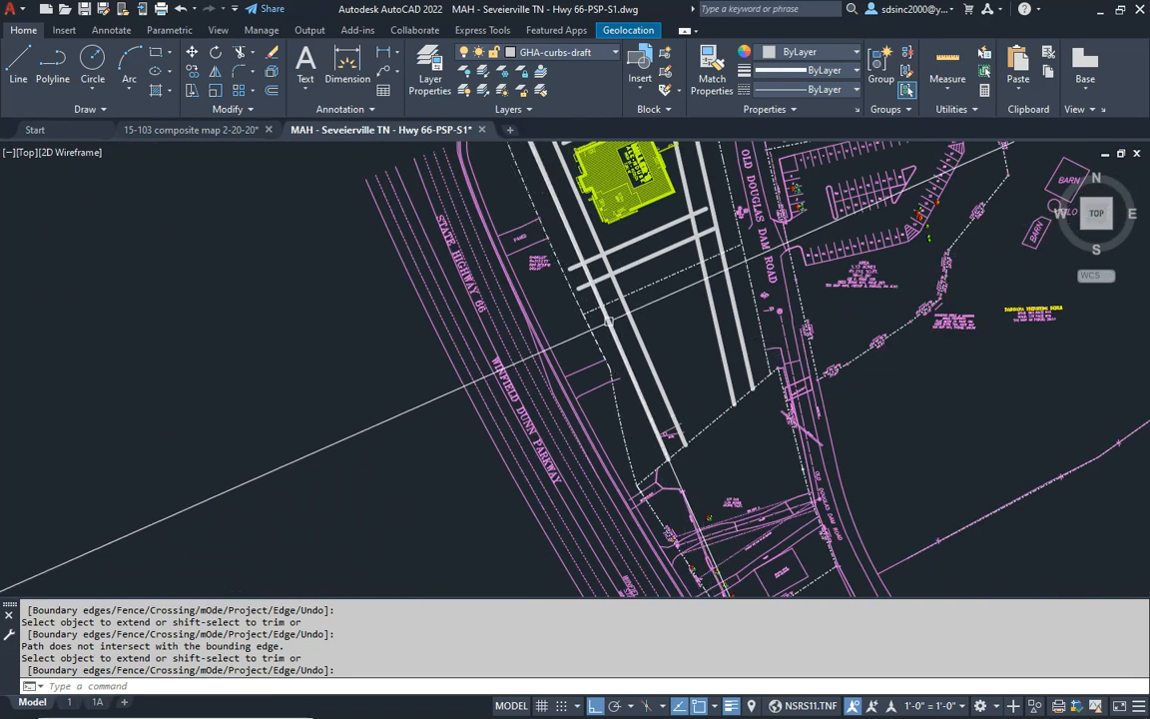
- Draw an east-west line across both pairs of draft curb lines just north of the site's diagonal southern boundary
scroll(633, 397, up, 5)
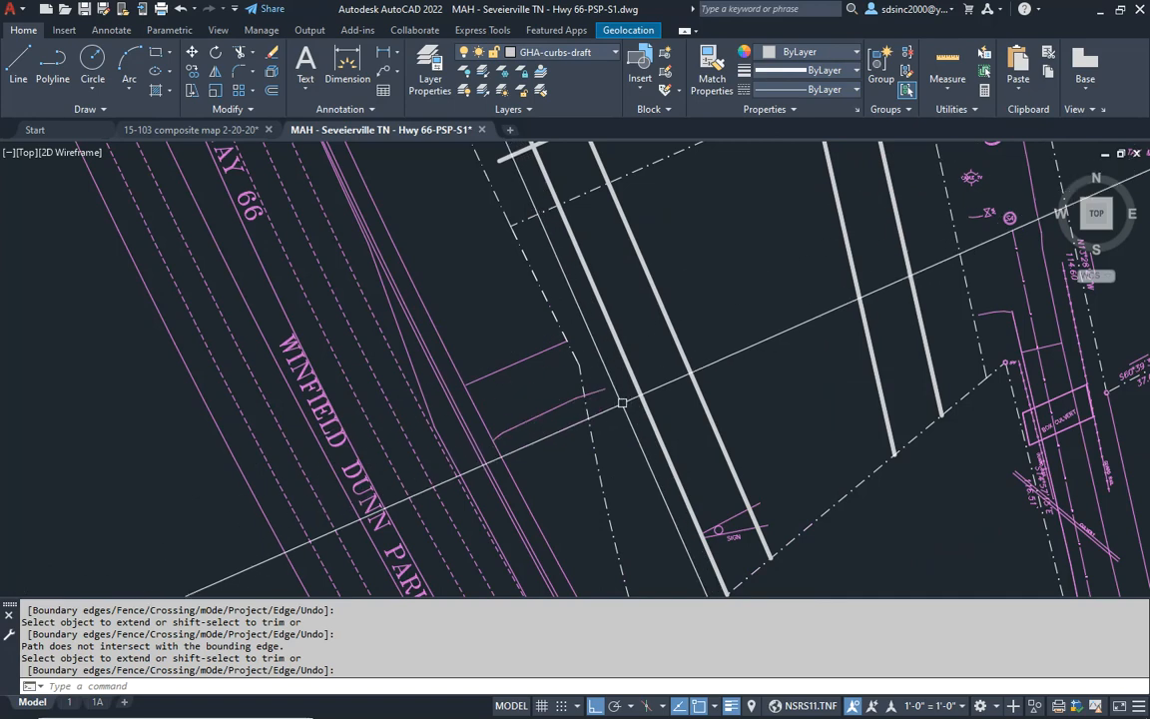
middle_drag(708, 363, 630, 385)
key(Escape)
key(Escape)
middle_drag(629, 303, 616, 354)
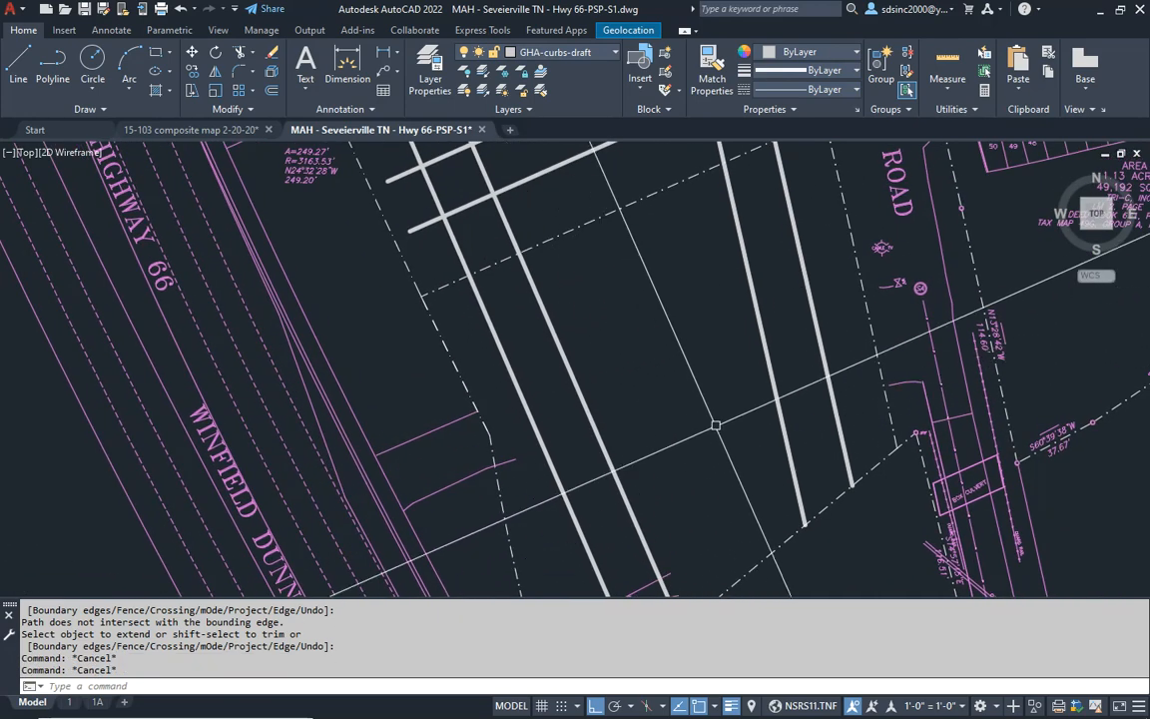
middle_drag(723, 495, 691, 360)
key(Escape)
key(Escape)
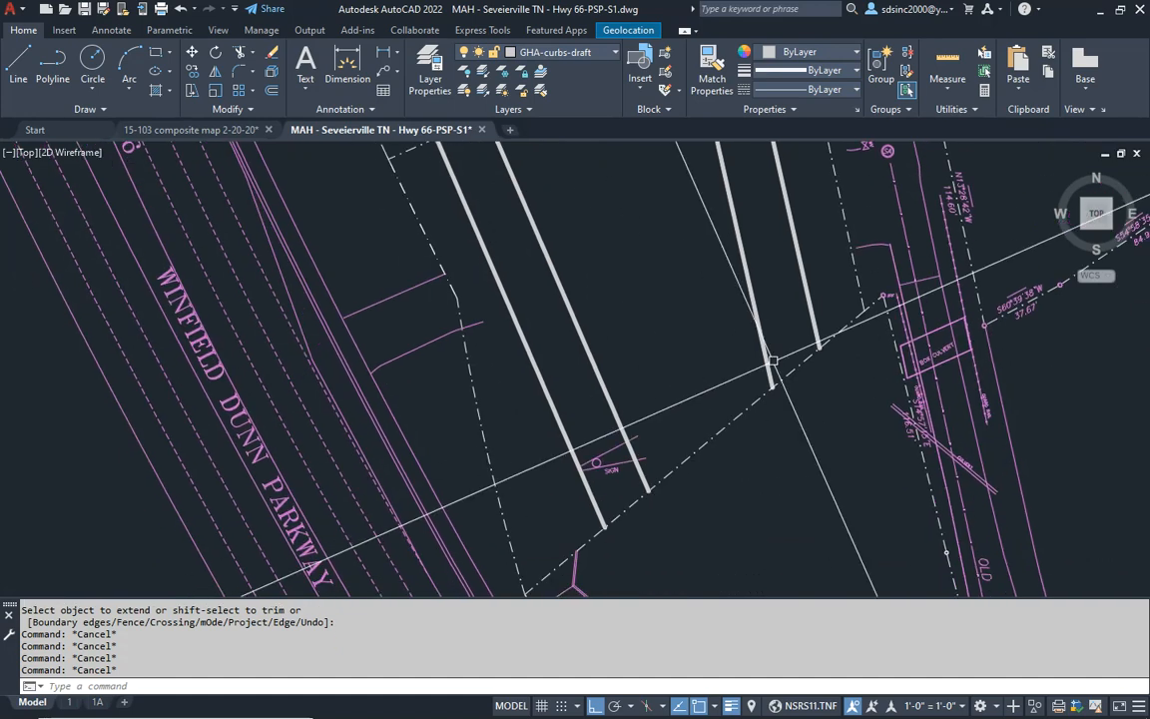
middle_drag(821, 342, 788, 346)
key(Escape)
key(Escape)
scroll(465, 508, up, 2)
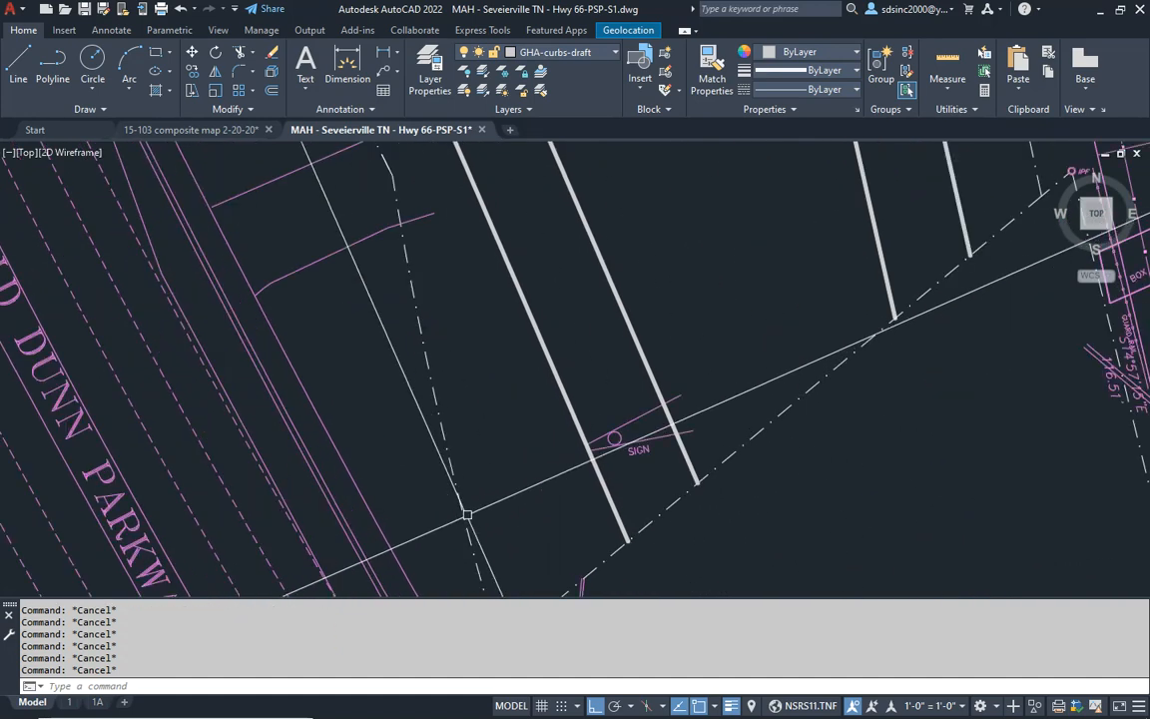
text(L)
key(Return)
click(423, 492)
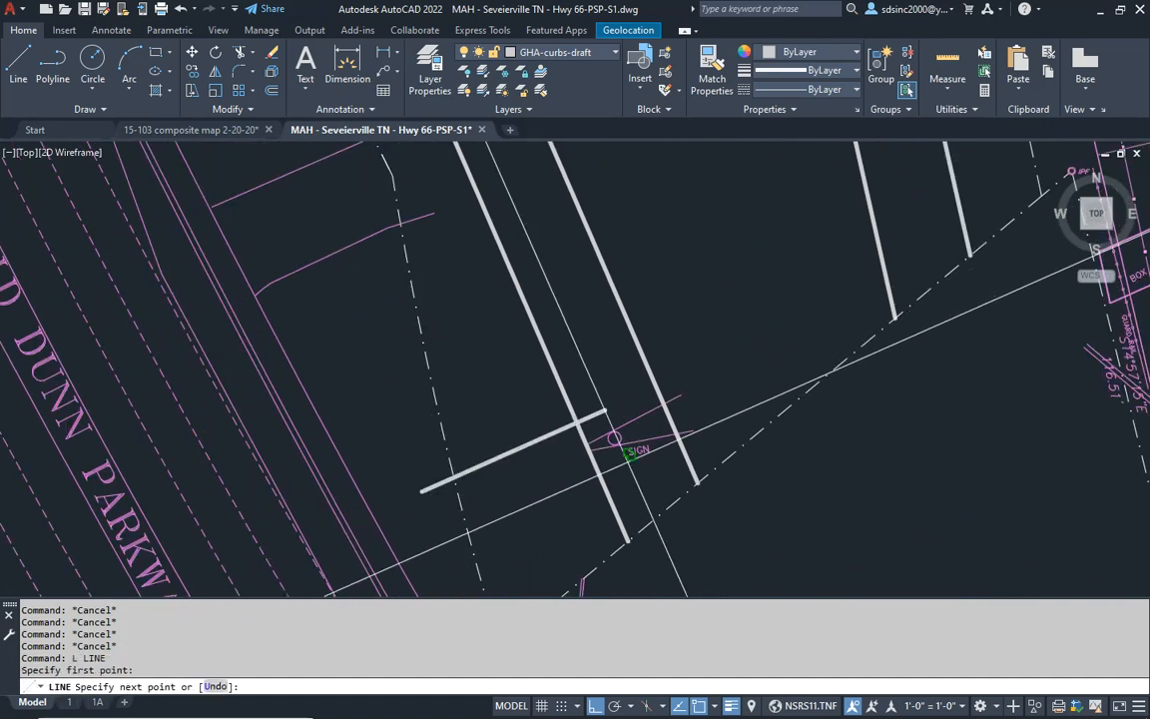
mouse_move(1011, 232)
middle_down()
mouse_move(847, 257)
mouse_move(824, 302)
middle_up()
click(834, 297)
key(Escape)
key(Escape)
key(Escape)
- Offset the new east-west line 18' to the north, toward the building
text(O)
key(Return)
text(18')
key(Return)
click(667, 370)
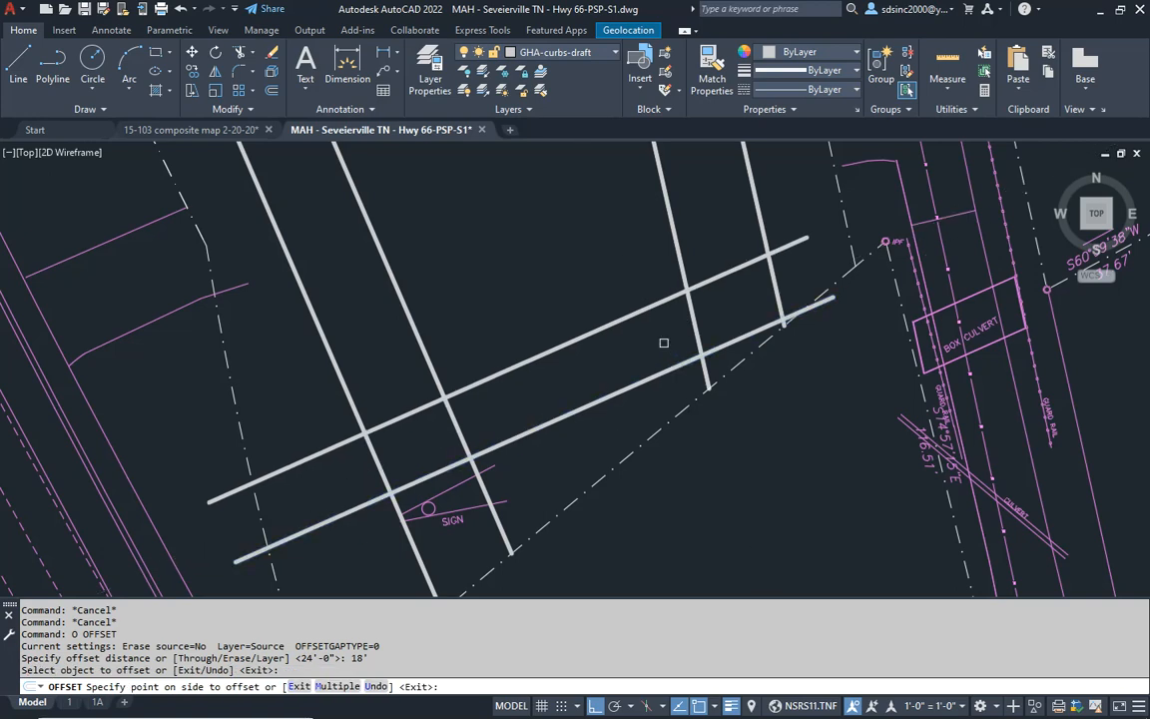
click(641, 345)
key(Escape)
key(Escape)
key(Escape)
- Erase the original southern east-west line, keeping only its 18' offset copy
click(665, 374)
text(E)
key(Return)
scroll(644, 382, down, 2)
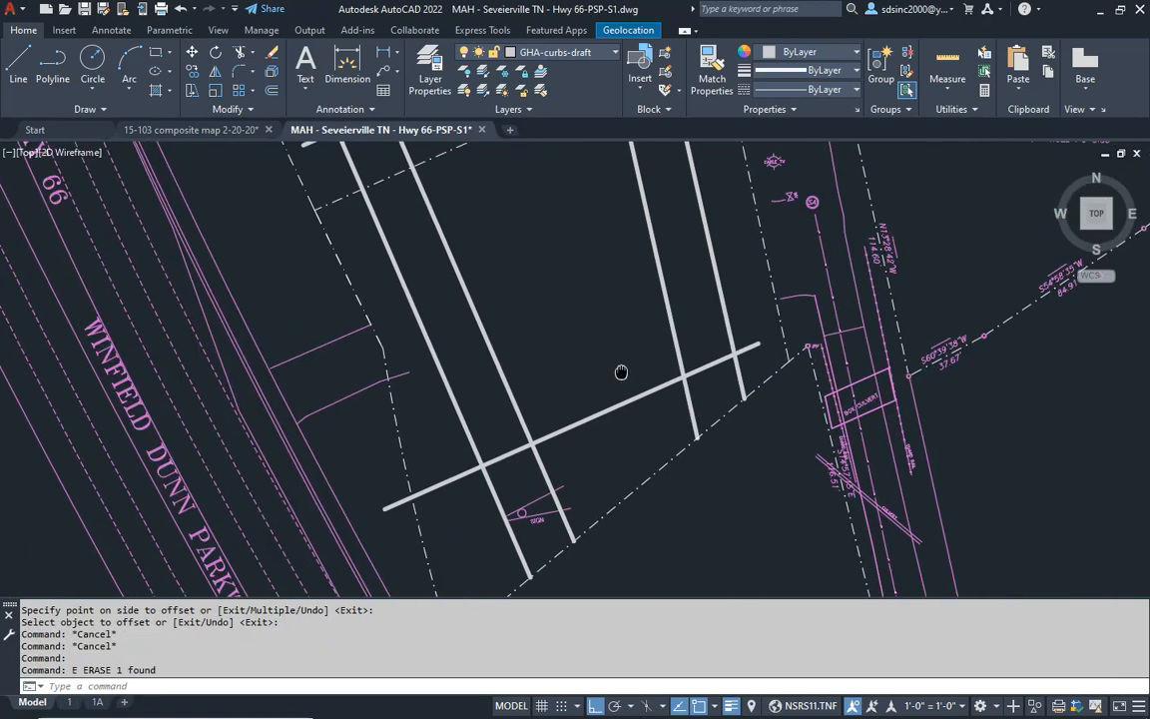
- Trim the inner west and east curb lines where they cross the drive aisle just south of the building
middle_drag(606, 326, 680, 491)
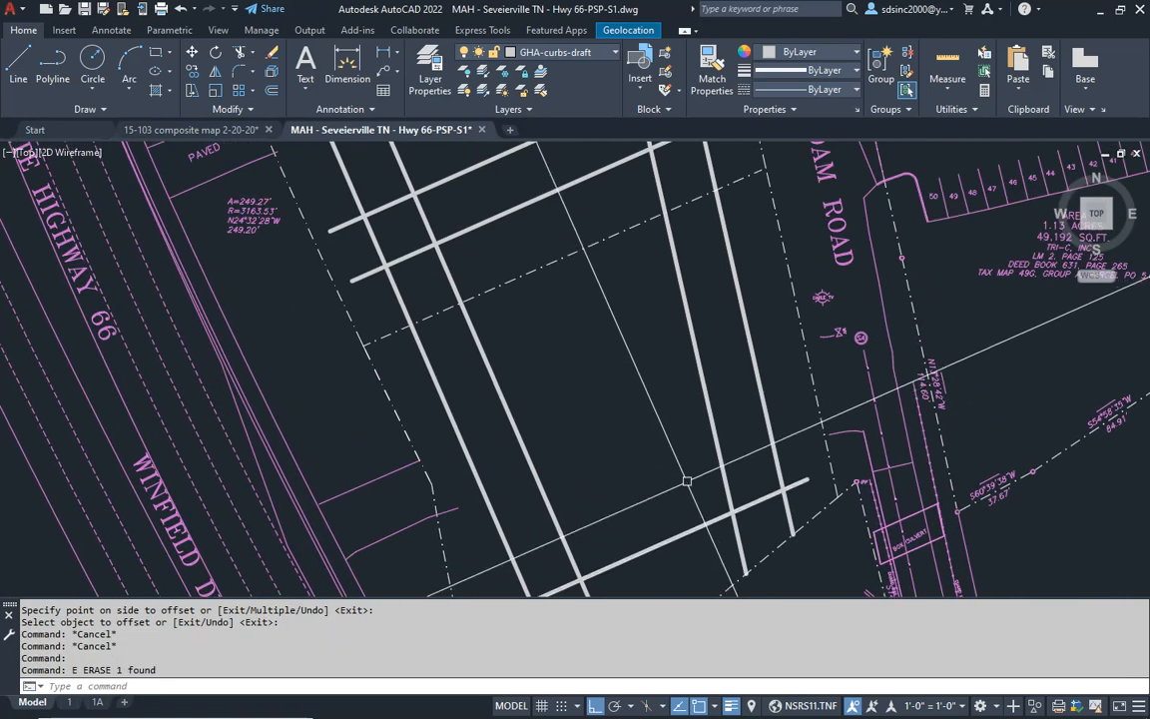
key(Escape)
key(Escape)
middle_drag(532, 299, 567, 503)
key(Escape)
key(Escape)
key(Escape)
key(Escape)
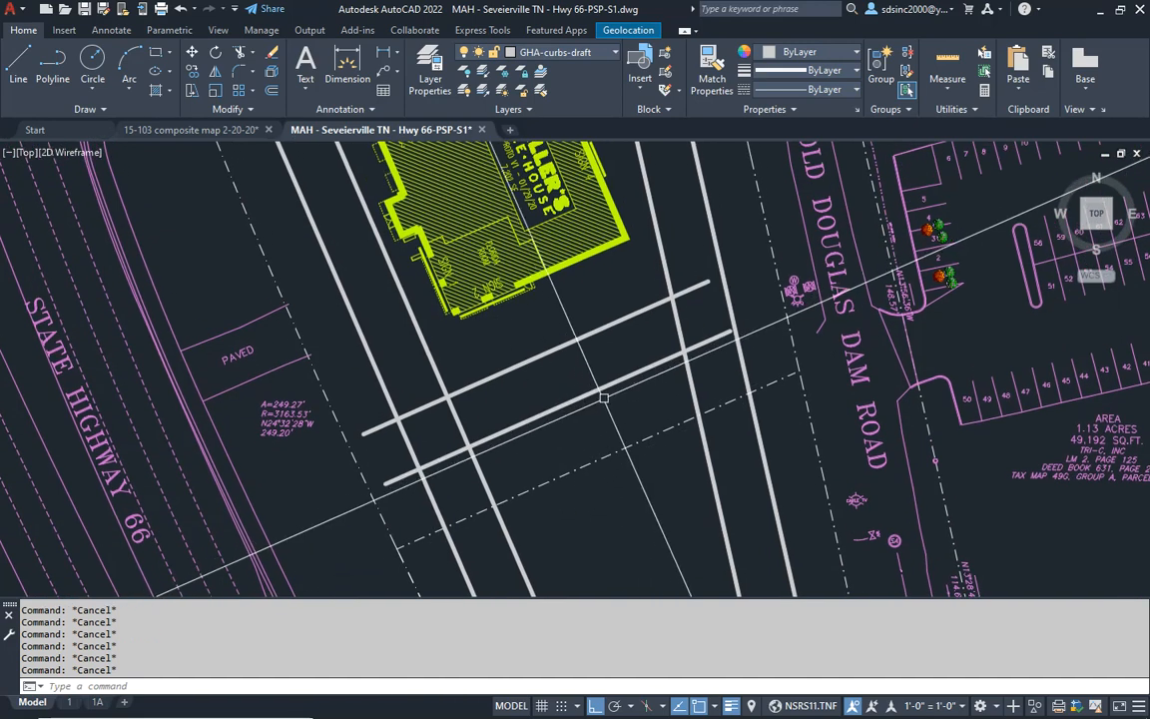
middle_drag(597, 398, 616, 401)
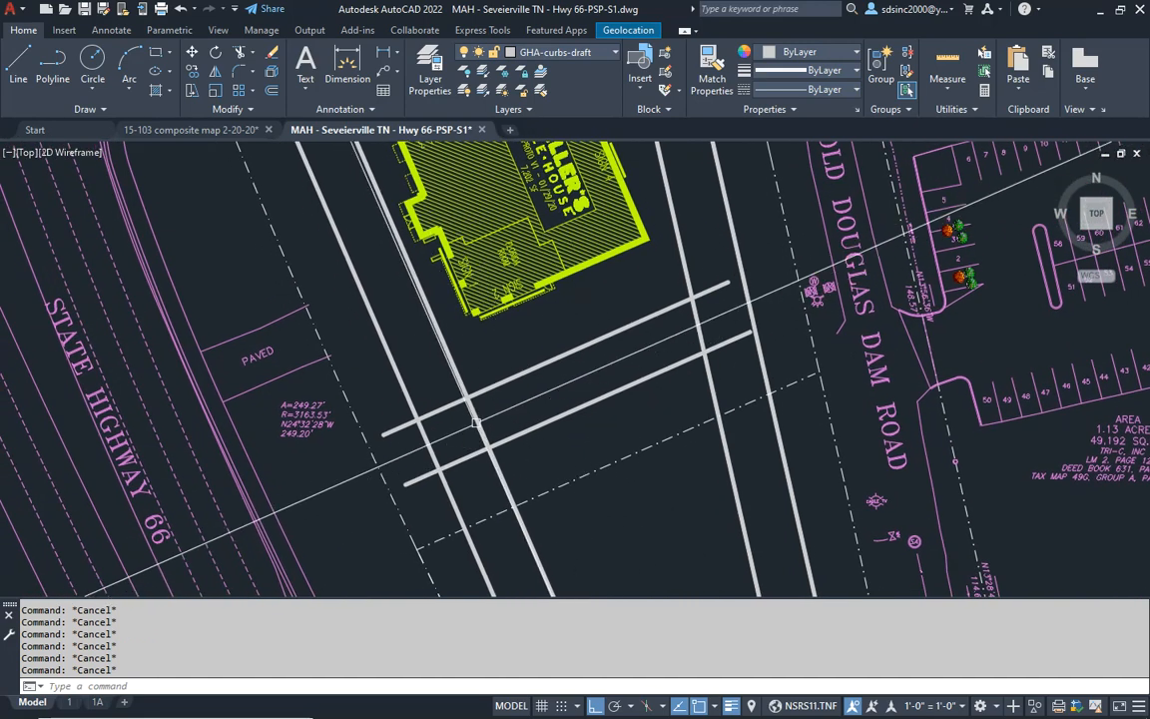
text(t)
key(Return)
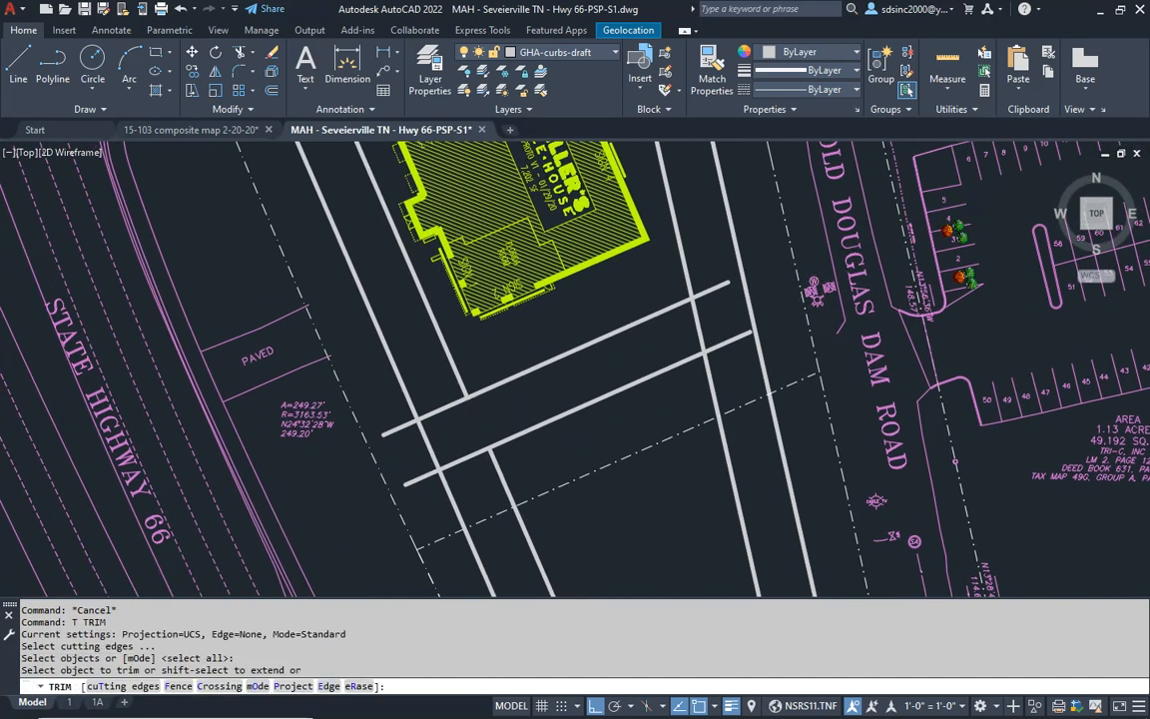
click(697, 332)
key(Return)
key(Escape)
key(Escape)
key(Escape)
- Offset the south edge of the aisle below the building 18' southward twice to lay out a double parking row
middle_drag(679, 472, 674, 390)
text(o)
key(Return)
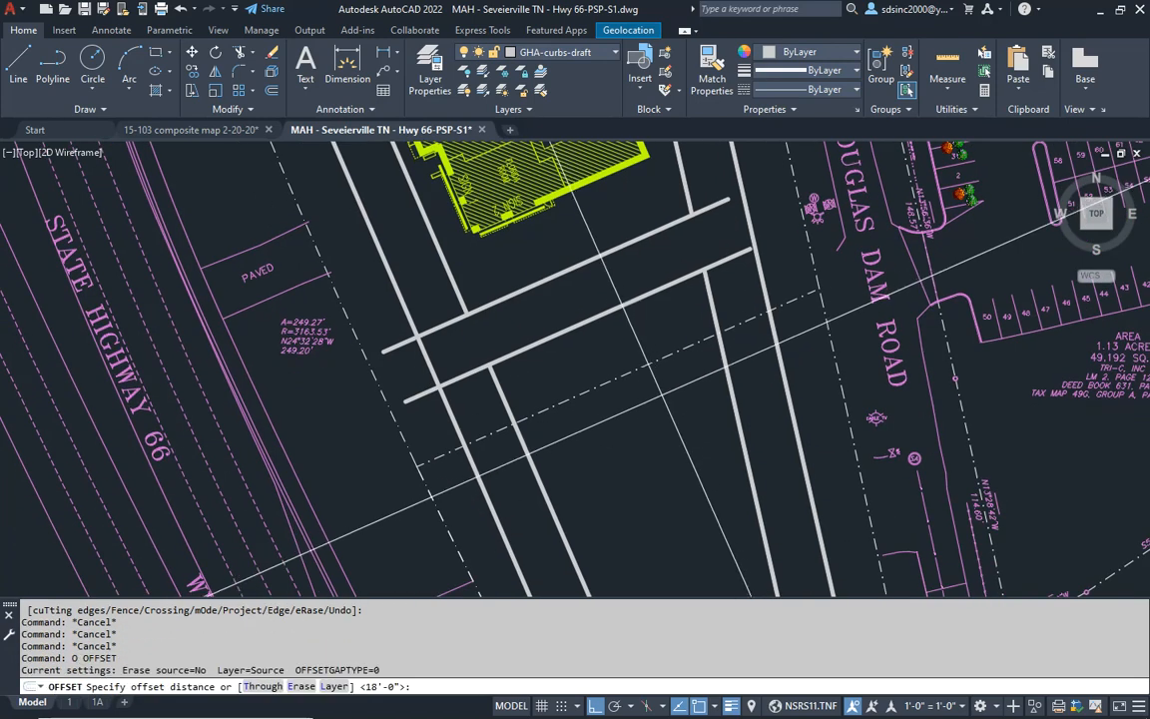
text(18')
key(Return)
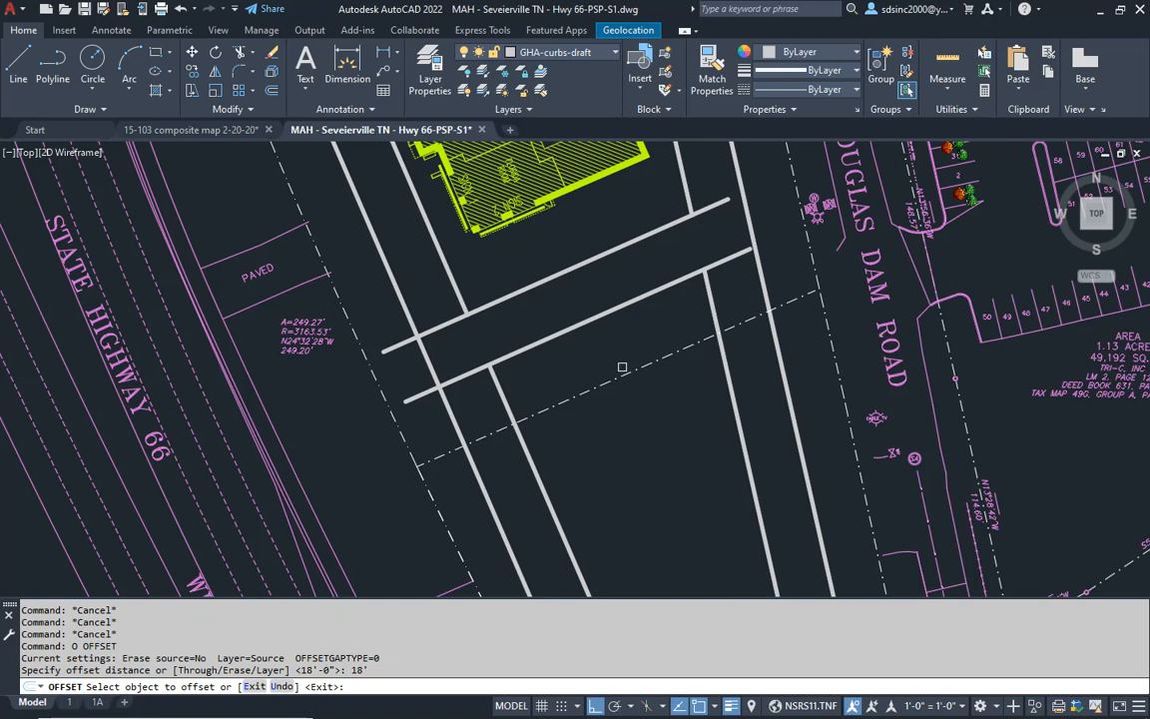
click(598, 319)
click(595, 350)
click(589, 365)
click(587, 408)
key(Escape)
key(Escape)
- Offset the south line of the first double parking row 24' southward to form the second cross aisle
text(o)
key(Return)
text(2)
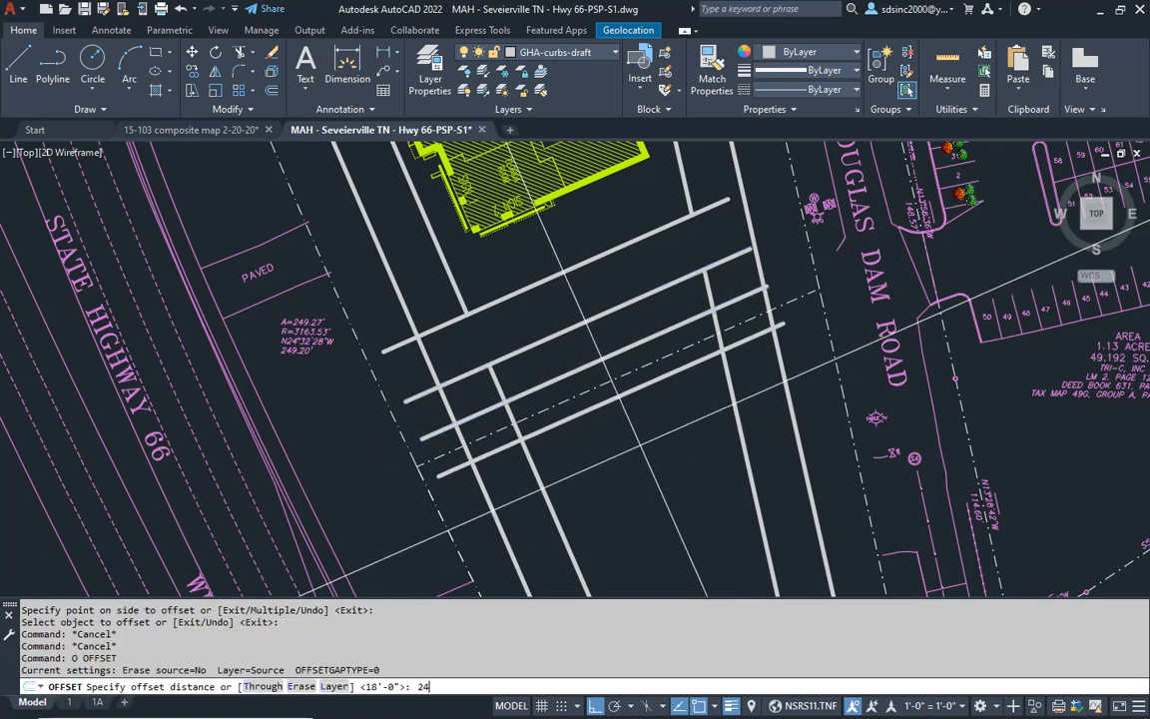
text(4)
key(Return)
click(643, 382)
click(614, 439)
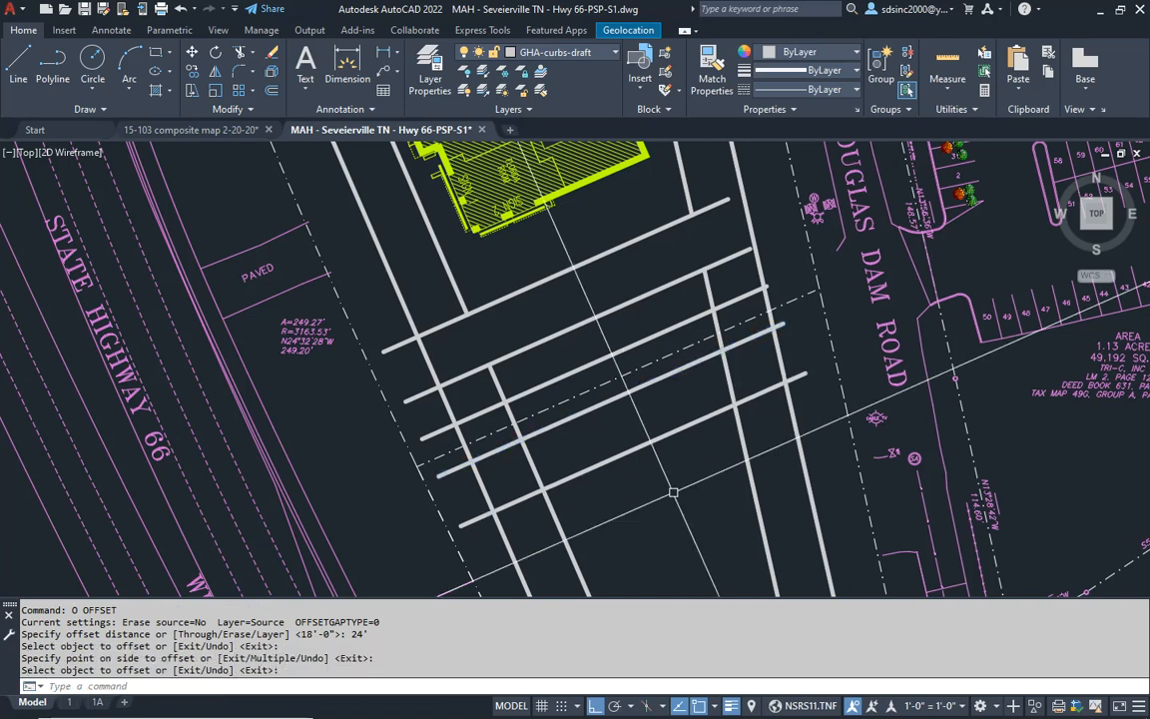
middle_drag(589, 504, 587, 485)
key(Escape)
key(Escape)
- Trim the inner west and east curb lines out of the second cross aisle
text(t)
key(Return)
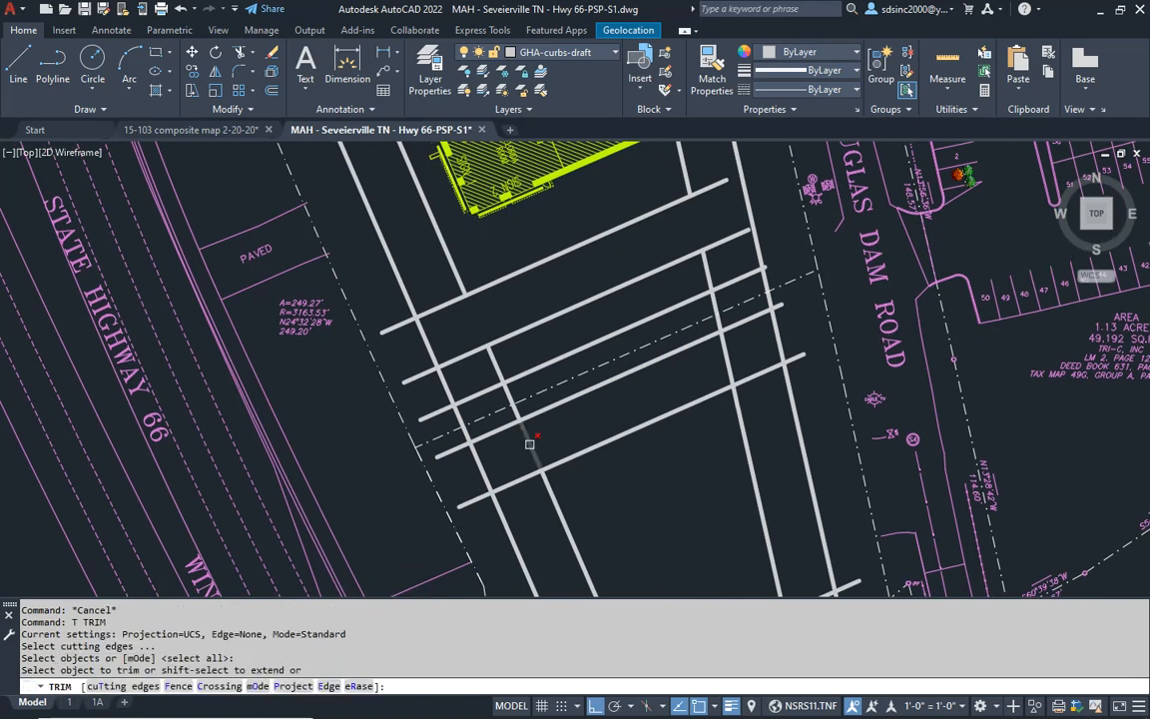
key(Return)
middle_drag(732, 381, 739, 318)
middle_drag(681, 416, 686, 366)
key(Escape)
key(Escape)
key(Escape)
key(Escape)
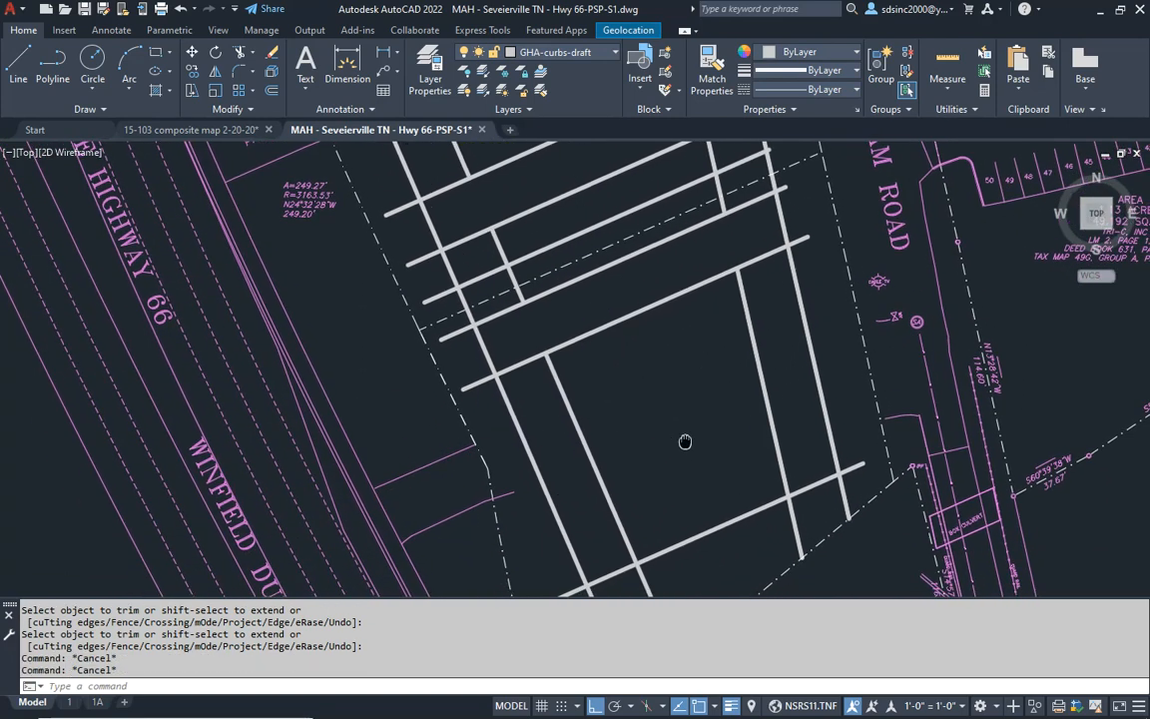
- Offset the south edge of the second cross aisle 18' southward twice for the next double parking row
text(o)
key(Return)
text(1)
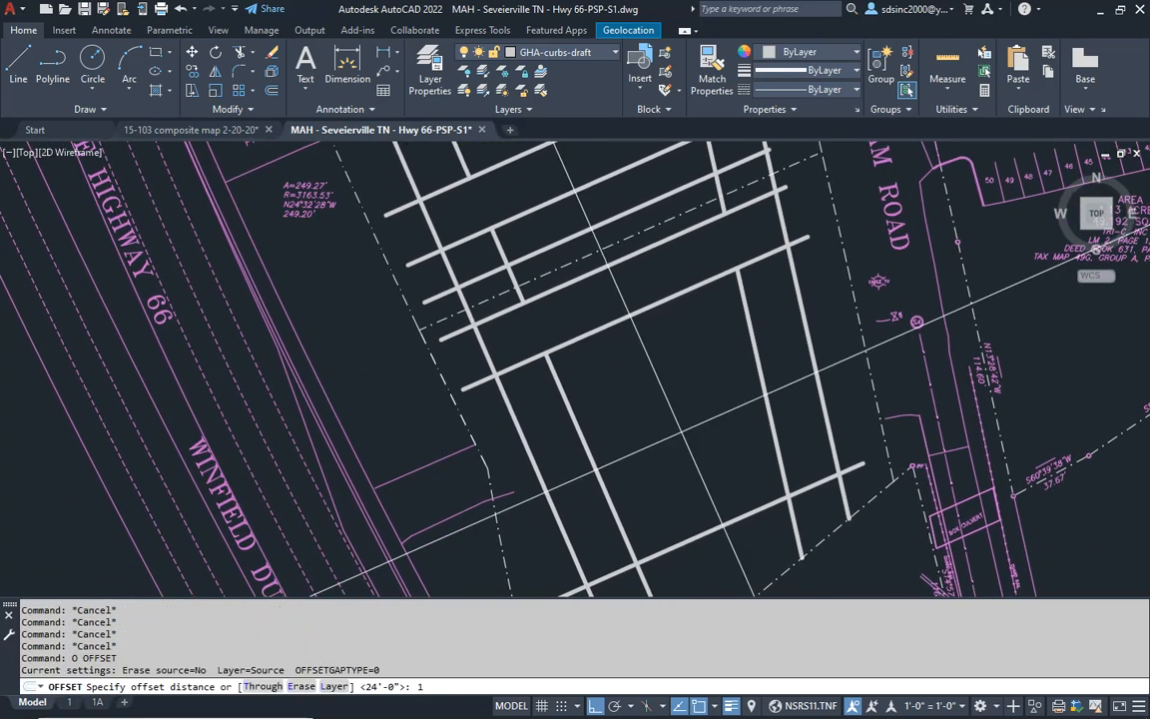
key(Return)
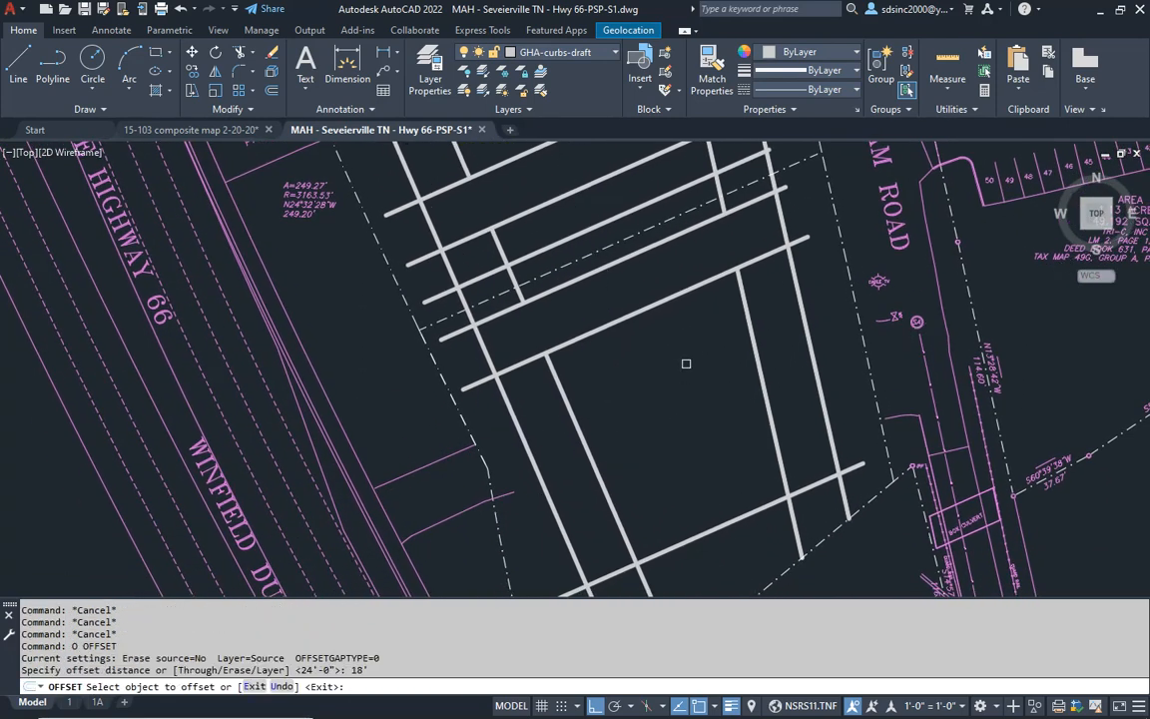
click(659, 300)
click(682, 388)
click(679, 337)
click(700, 424)
key(Escape)
- Offset the south line of the second double parking row 24' southward to form the third cross aisle
text(o)
key(Return)
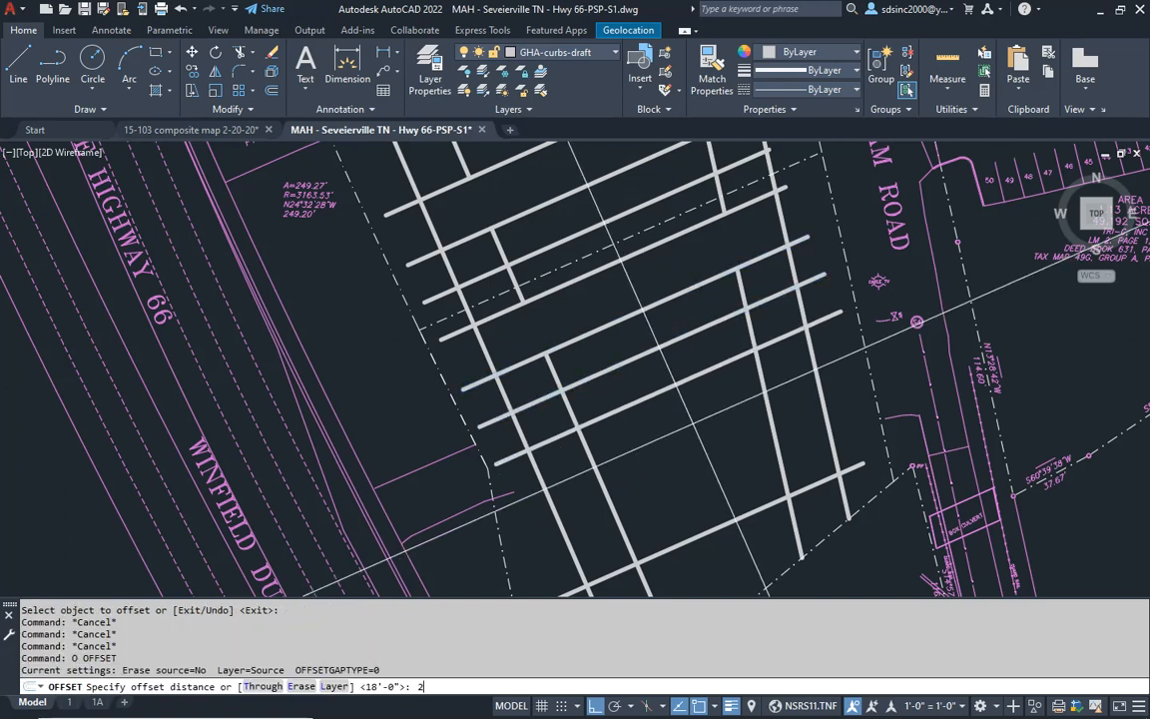
text(24)
key(Return)
click(696, 387)
click(701, 447)
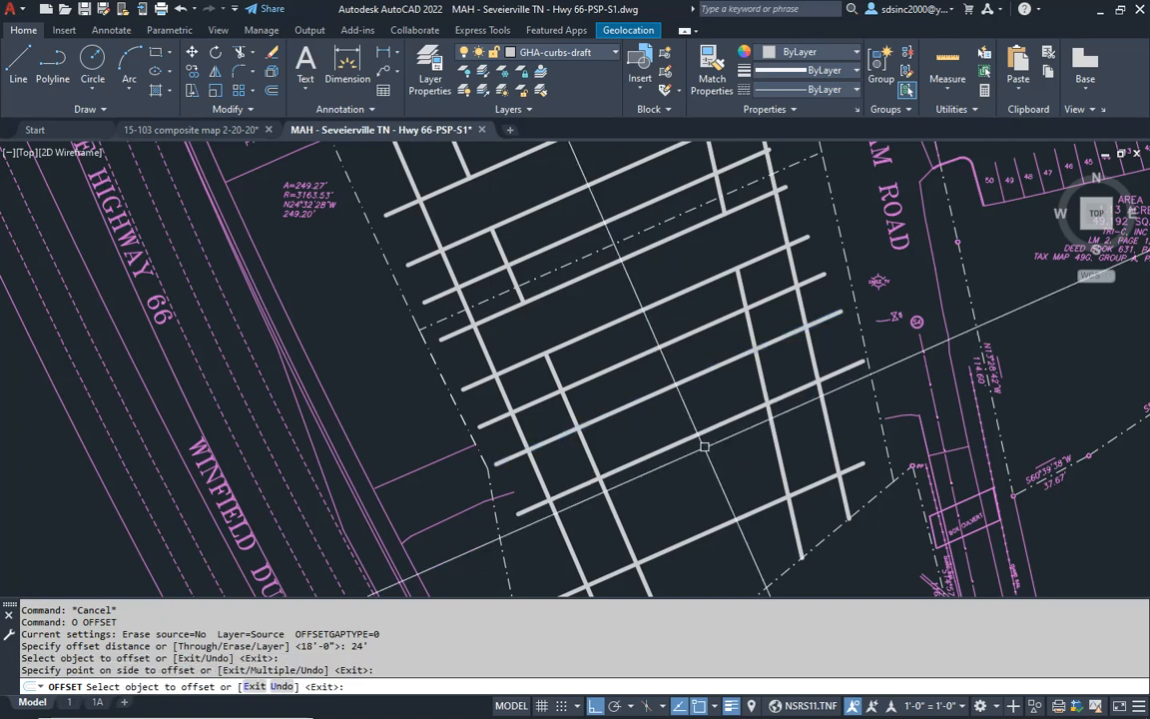
middle_drag(709, 471, 706, 467)
key(Escape)
key(Escape)
- Trim the inner west and east curb lines where they cross the third cross aisle
text(t)
key(Return)
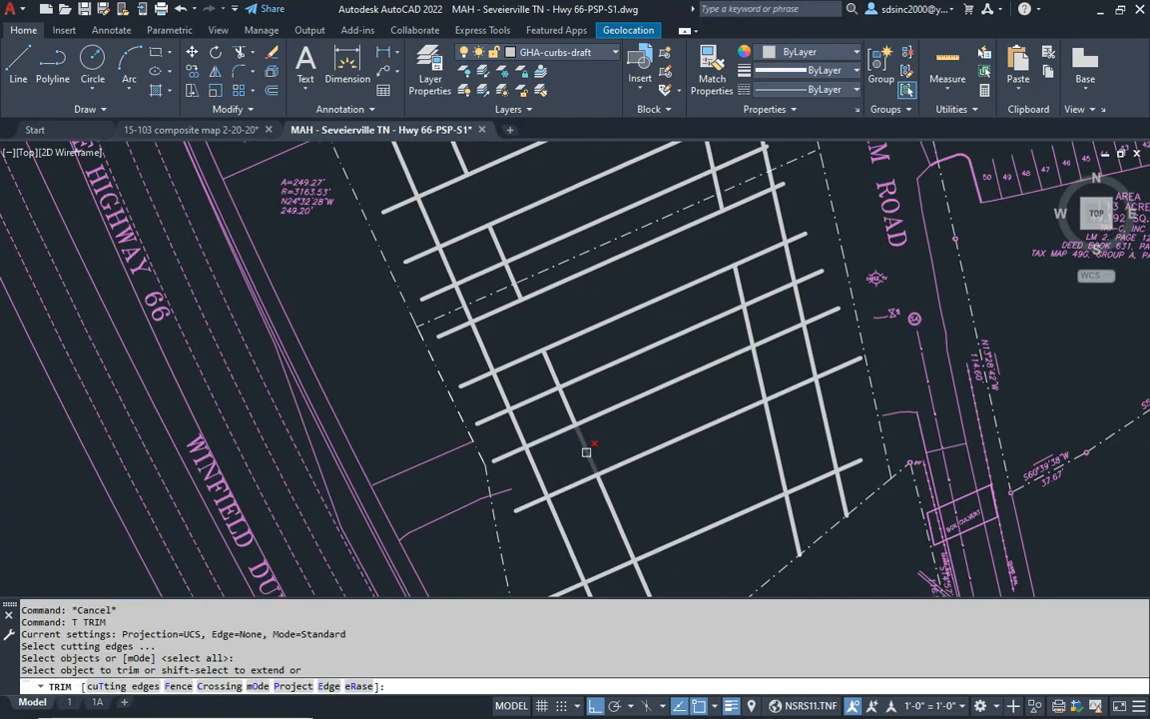
click(757, 370)
key(Return)
middle_drag(704, 495, 685, 404)
key(Escape)
key(Escape)
- Erase the leftover east-west line near the diagonal southern boundary
click(694, 436)
click(672, 409)
text(e)
key(Return)
key(Escape)
key(Escape)
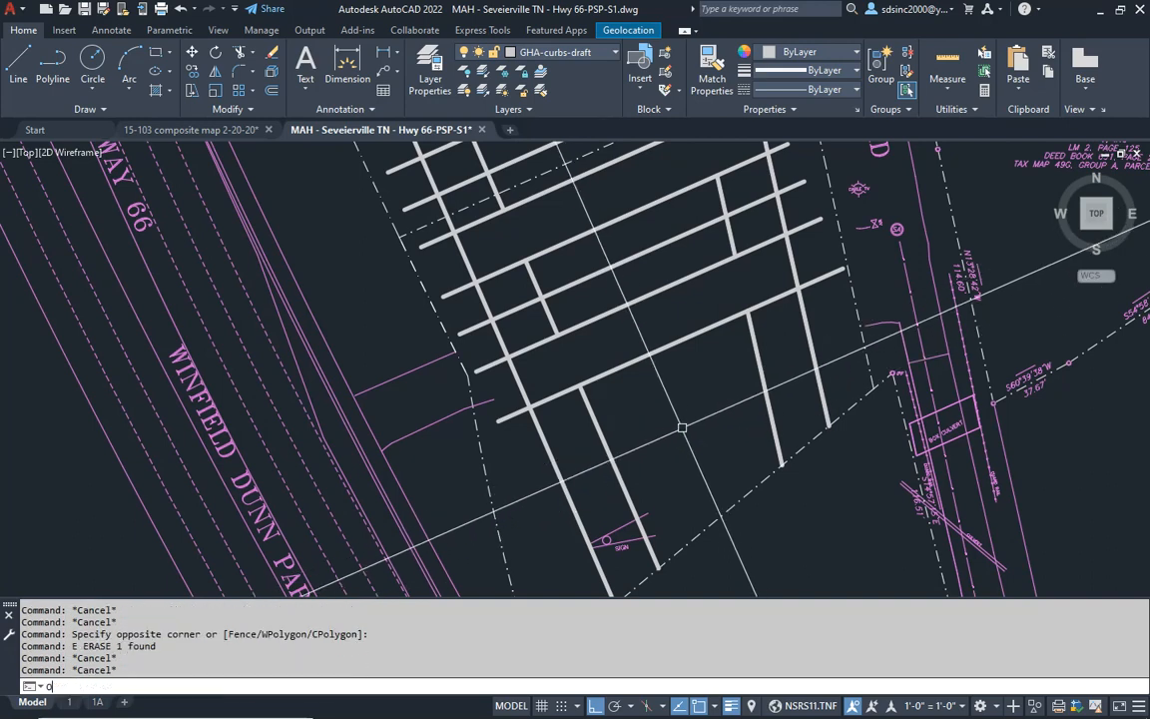
- Offset the south edge of the third cross aisle 18' southward twice for the southernmost double parking row
text(o)
key(Return)
text(18)
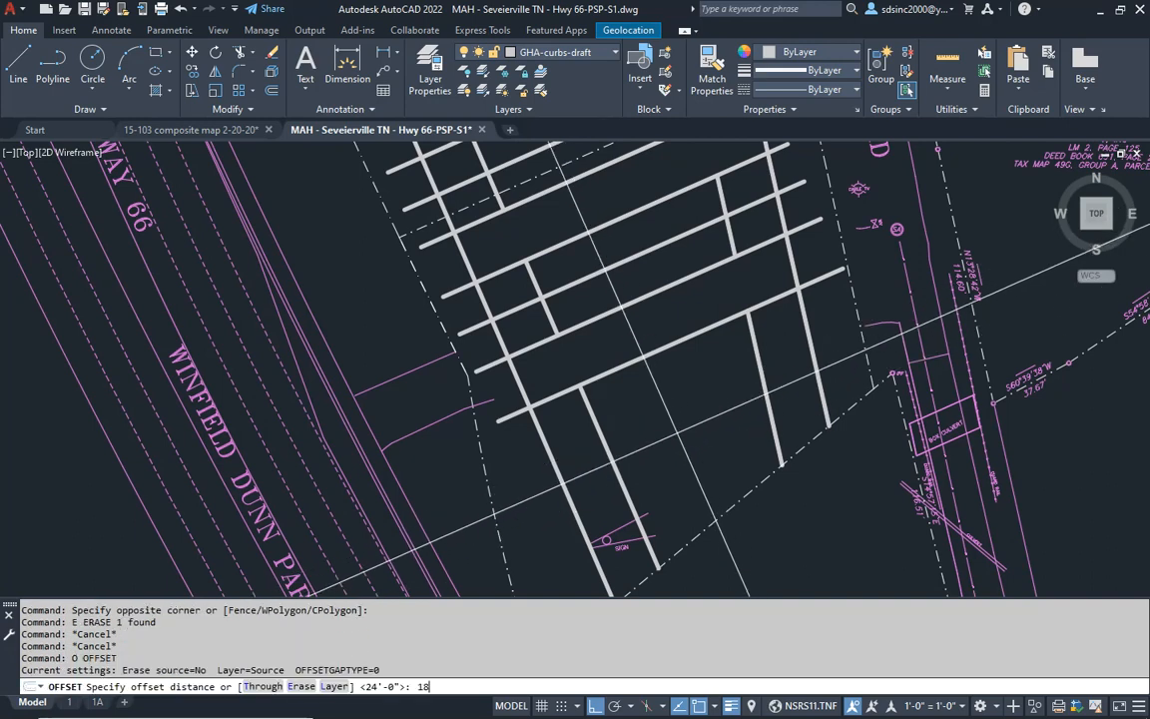
text(')
key(Return)
click(669, 346)
click(676, 394)
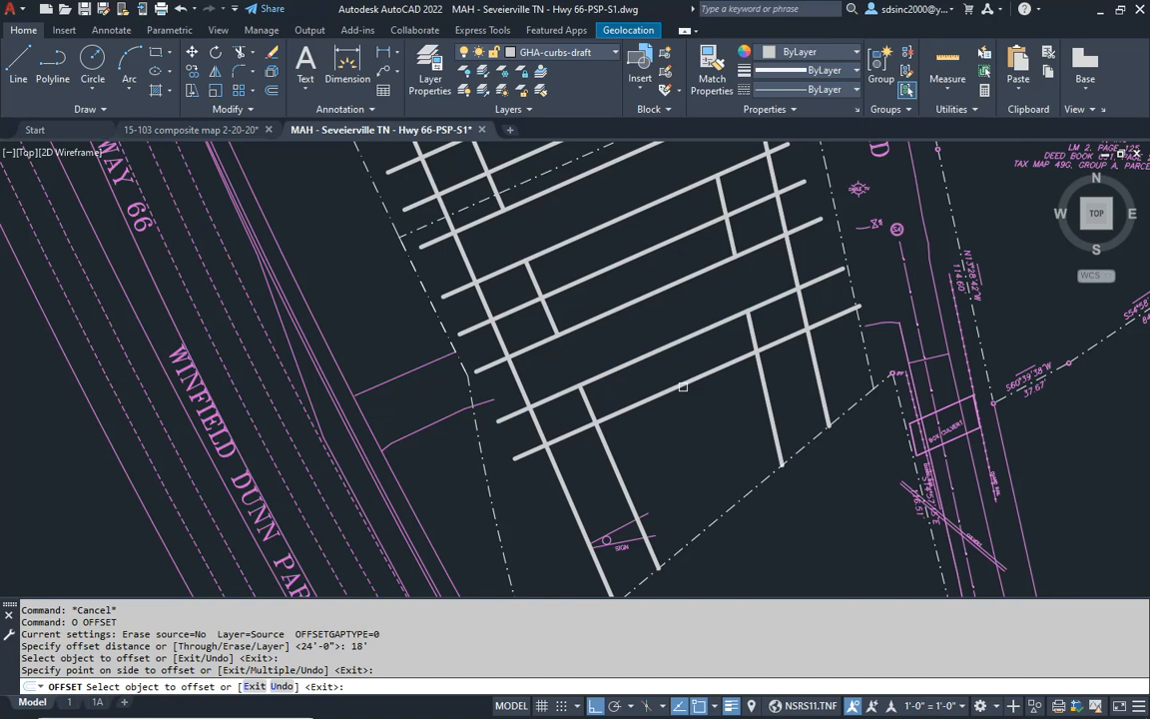
click(683, 386)
click(683, 411)
key(Escape)
key(Escape)
key(Escape)
- Offset the south line of the southernmost double parking row 24' southward to form the last cross aisle
text(o)
key(Return)
text(24')
key(Return)
click(719, 412)
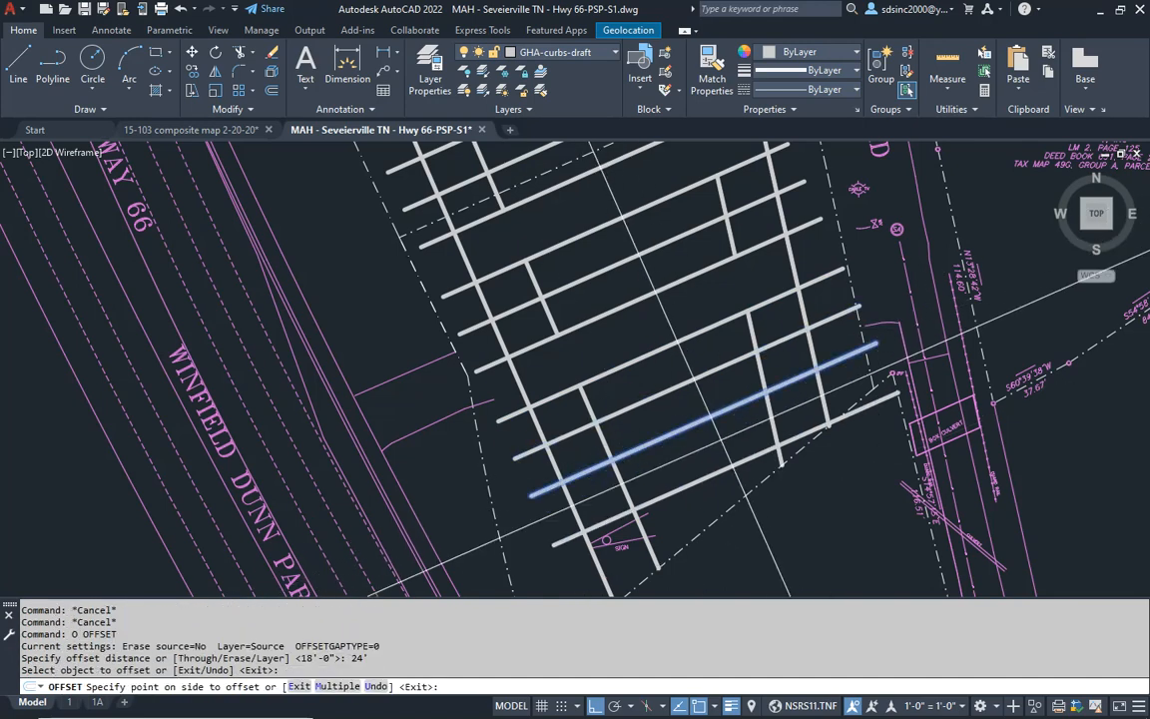
click(700, 479)
middle_drag(700, 479, 686, 456)
key(Escape)
key(Escape)
key(Escape)
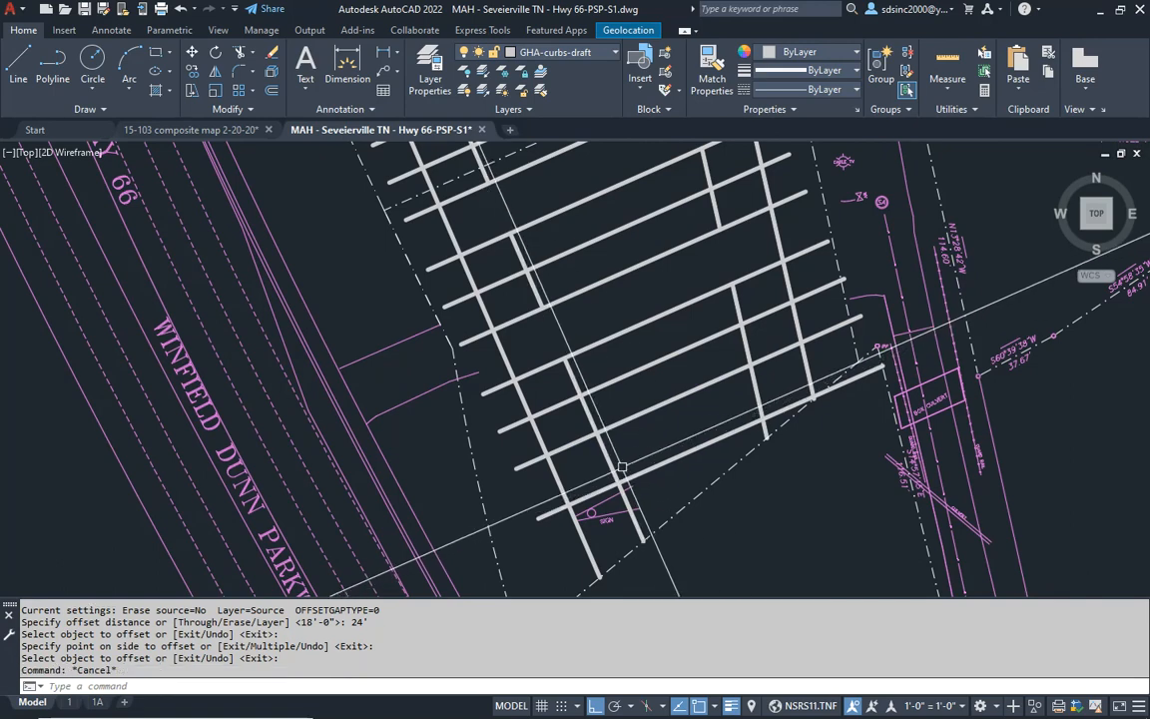
- Fillet the southwest and northwest corners of the southernmost parking island with a 10' radius
text(f)
key(Return)
text(r)
key(Return)
text(10')
key(Return)
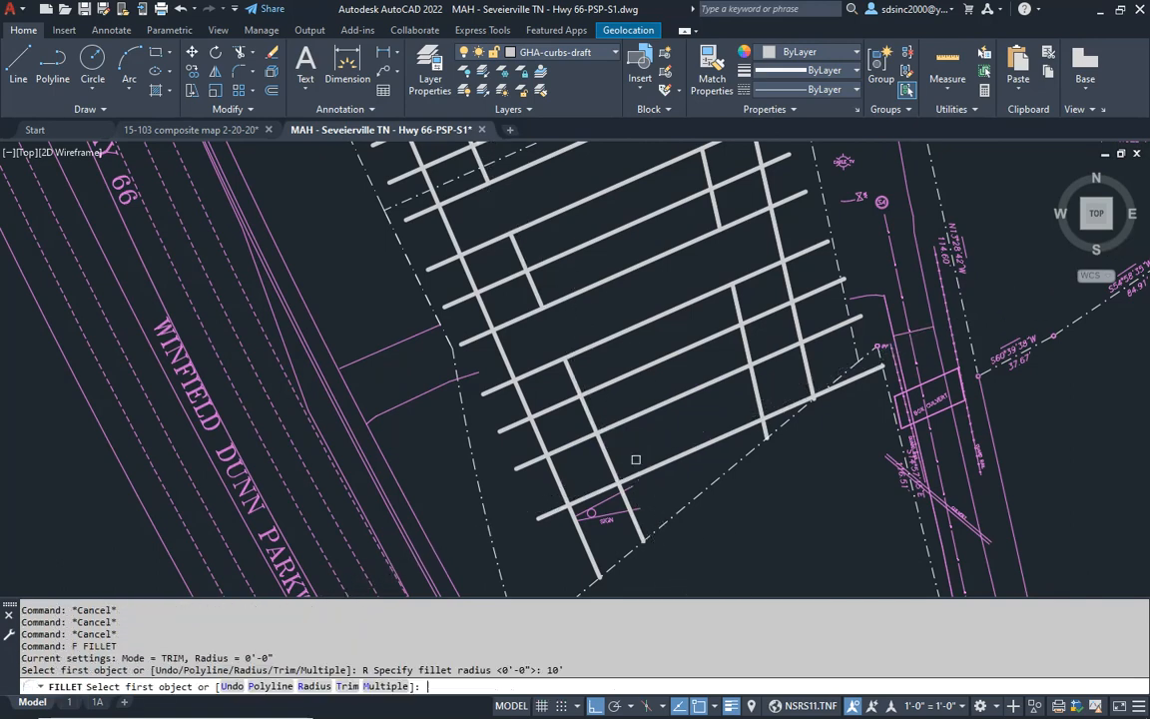
click(550, 385)
click(512, 339)
- Fillet the northeast and southeast corners of the southernmost parking island with the same 10' radius
key(Return)
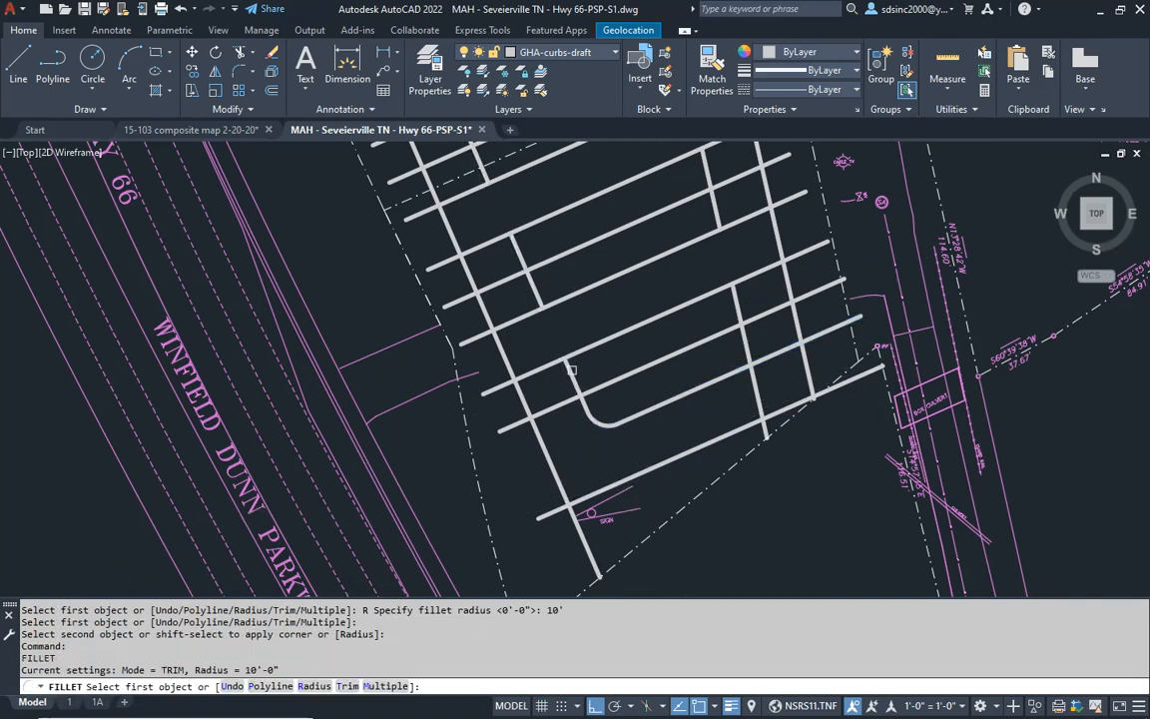
click(579, 348)
click(603, 343)
key(Return)
click(724, 295)
click(712, 293)
- Erase the centre line running through the rounded southernmost island
key(Return)
click(756, 395)
click(734, 369)
key(Escape)
click(682, 352)
text(e)
key(Return)
middle_drag(680, 355, 668, 441)
key(Escape)
key(Escape)
key(Escape)
middle_drag(602, 475, 614, 359)
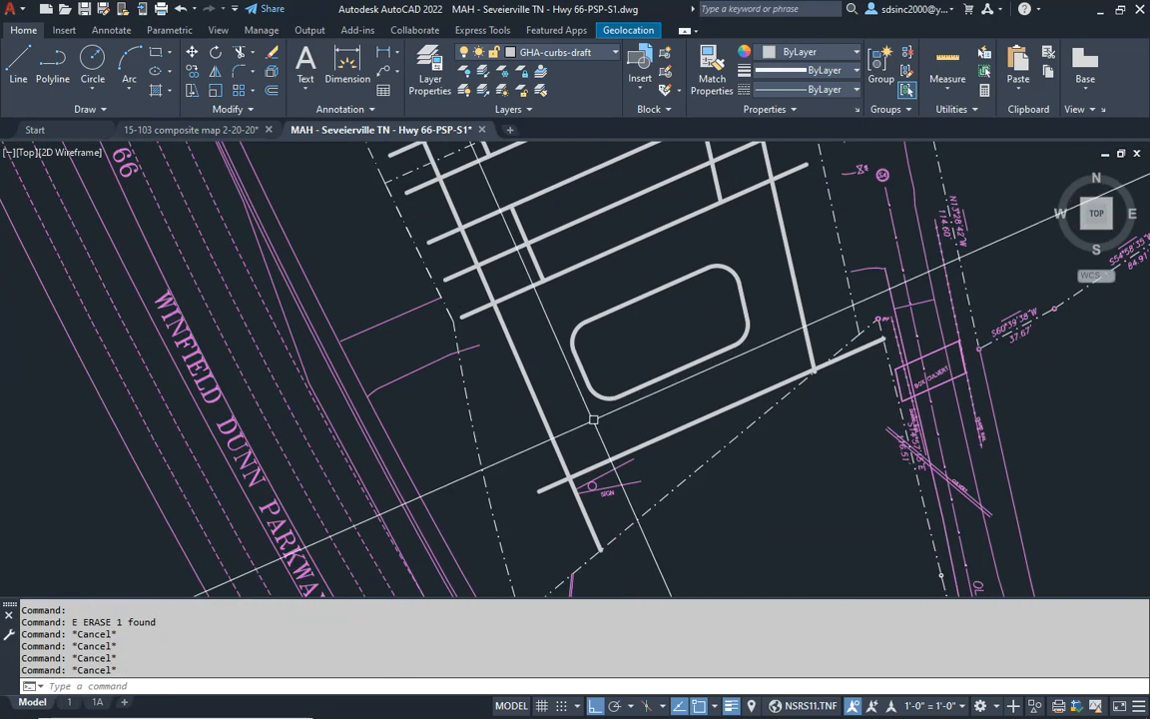
- Fillet the southwest and southeast corners of the outer curb with a 0 radius so the lines meet squarely
text(f)
key(Return)
text(r)
key(Return)
text(0)
click(583, 472)
click(558, 461)
key(Return)
click(807, 342)
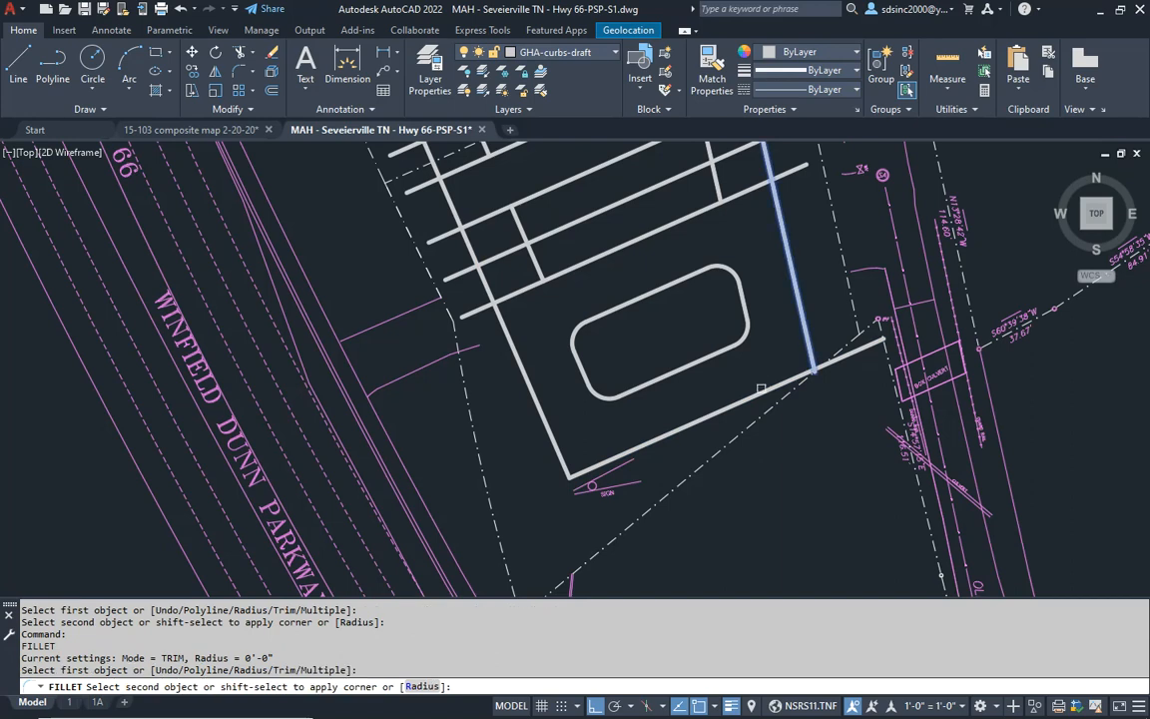
click(805, 378)
scroll(798, 386, up, 3)
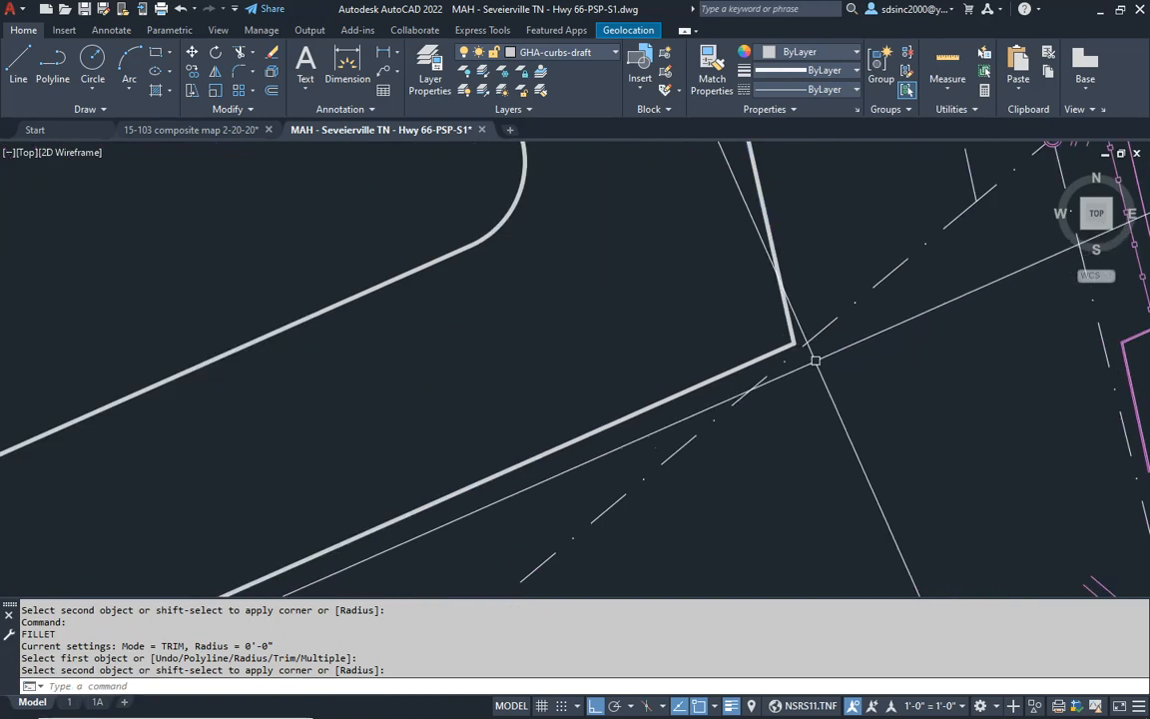
scroll(783, 355, down, 5)
scroll(647, 267, up, 6)
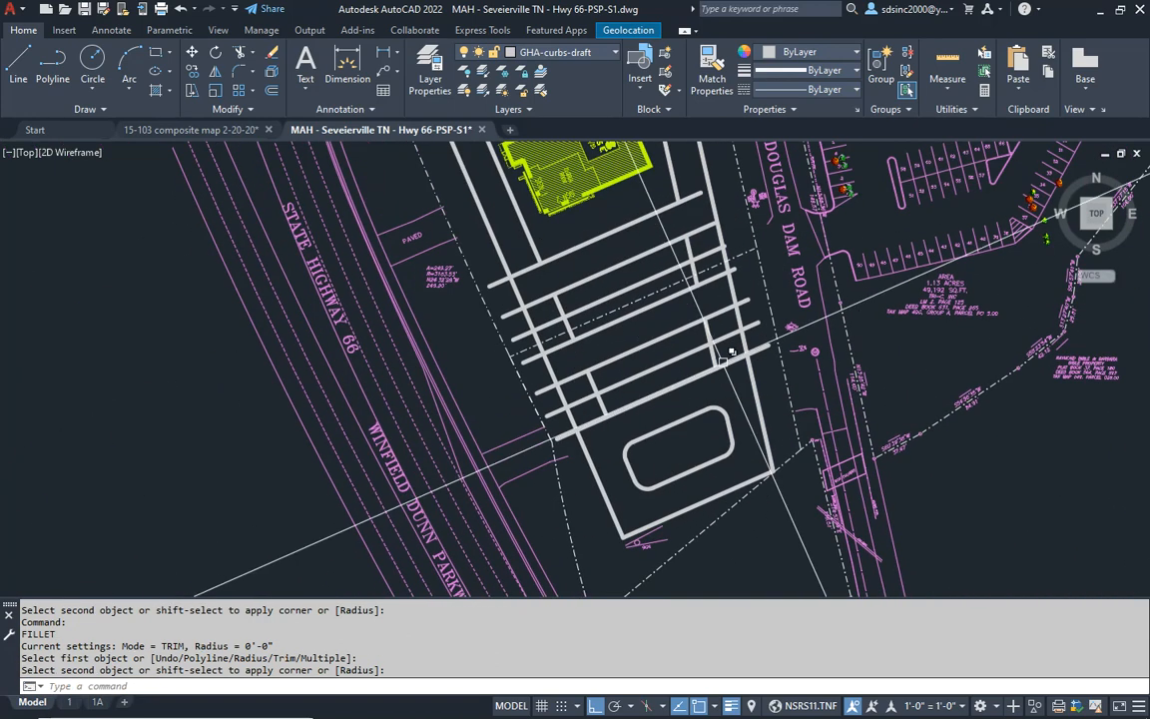
- Fillet the southeast and northeast corners of the next parking island to the north with a 10' radius
key(Escape)
key(Escape)
text(f)
key(Return)
text(r)
key(Return)
text(10)
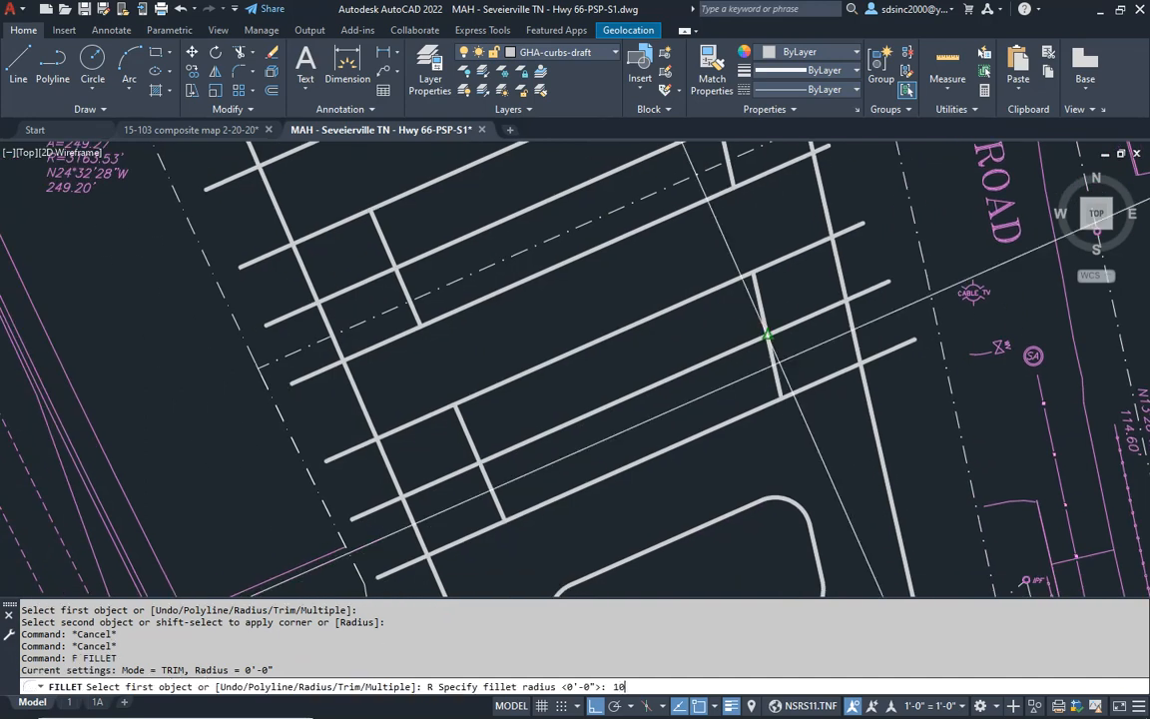
text(')
key(Return)
click(768, 404)
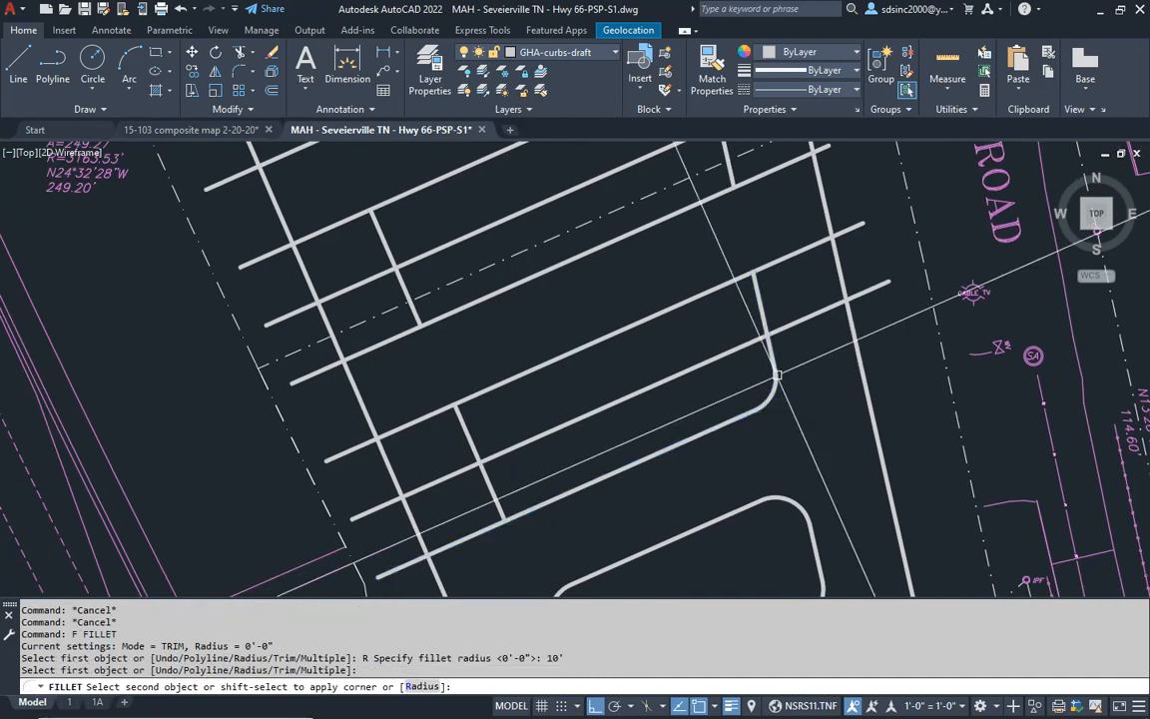
click(778, 376)
key(Return)
click(744, 280)
click(764, 320)
- Fillet the northwest and southwest corners of that middle parking island with the same 10' radius
key(Return)
click(465, 420)
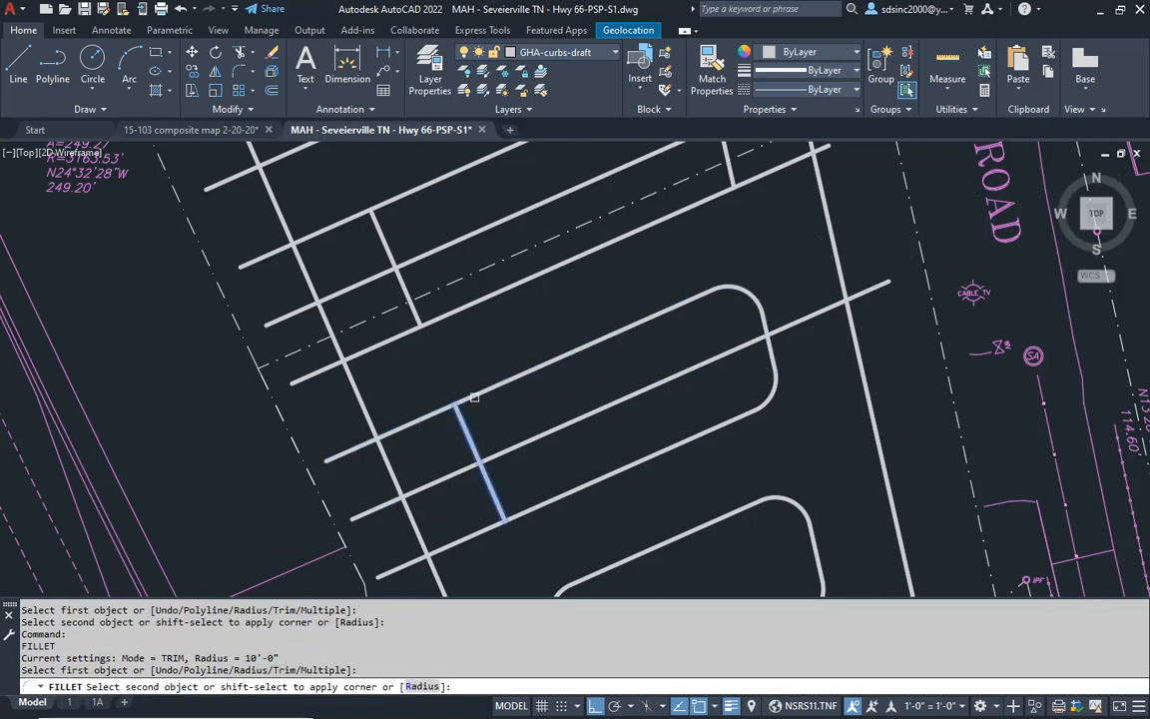
click(477, 395)
key(Return)
click(482, 469)
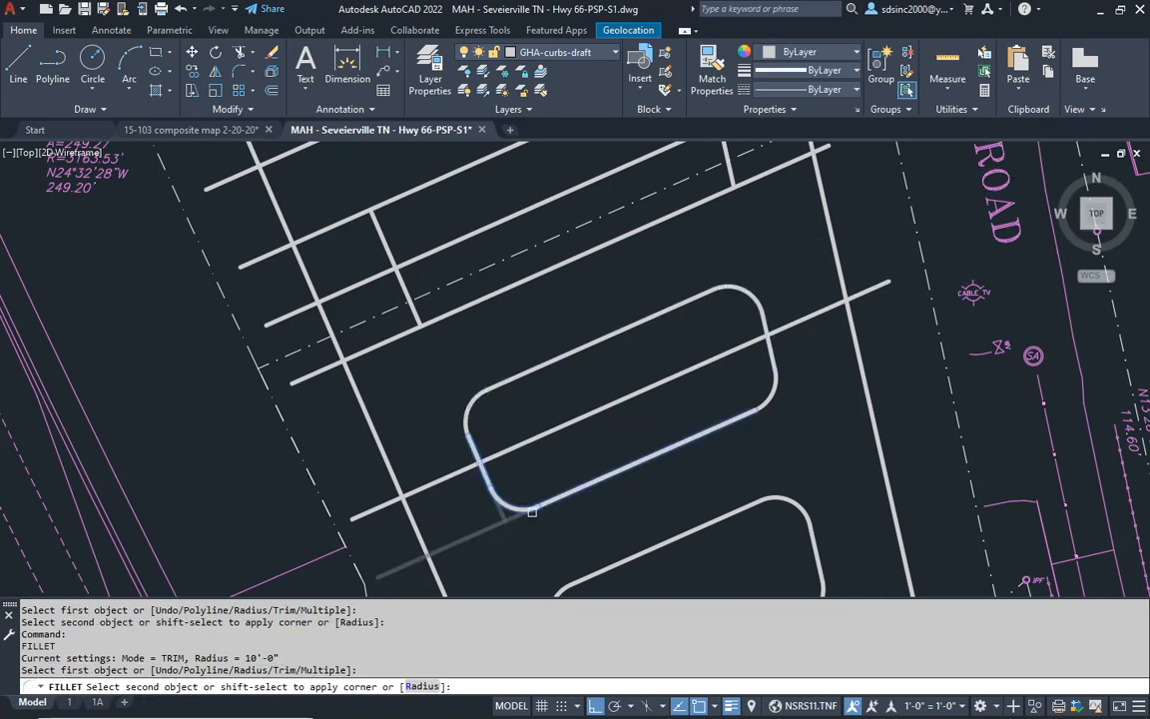
key(Escape)
- Erase the overlong centre line crossing the rounded middle parking island
click(626, 389)
click(605, 410)
text(e)
key(Return)
key(Escape)
key(Escape)
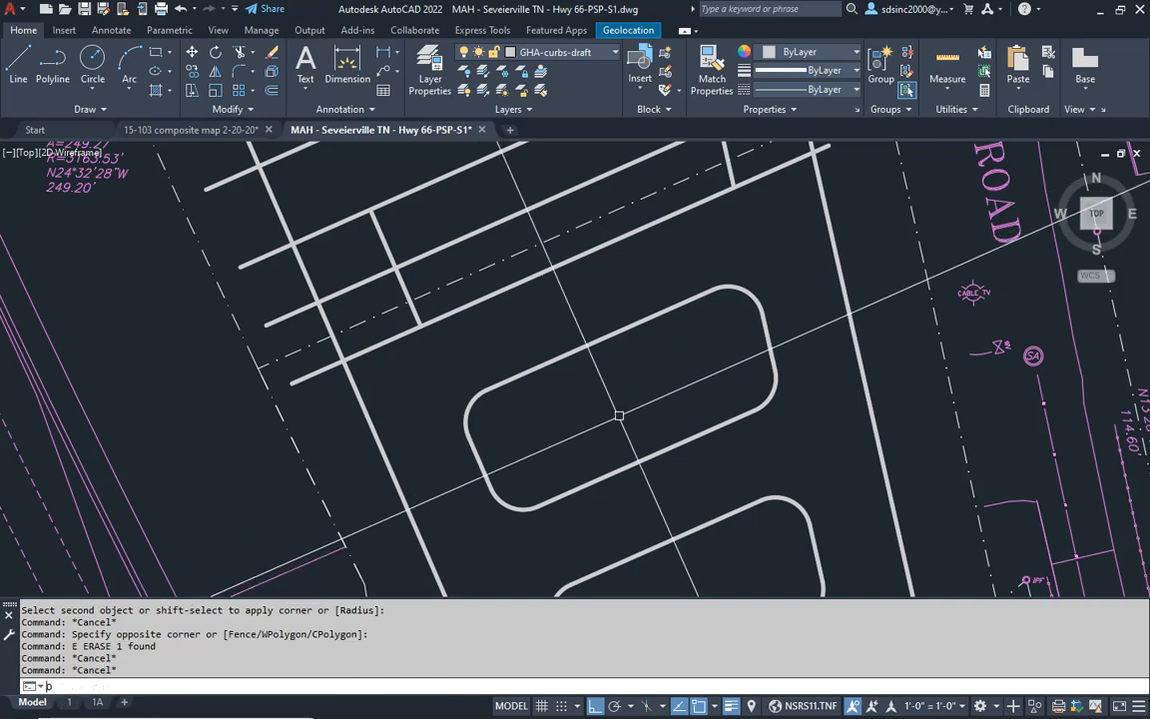
- Offset the north edges of the middle and southernmost parking islands 18' inward to form their centre stripes
text(o)
key(Return)
text(18')
key(Return)
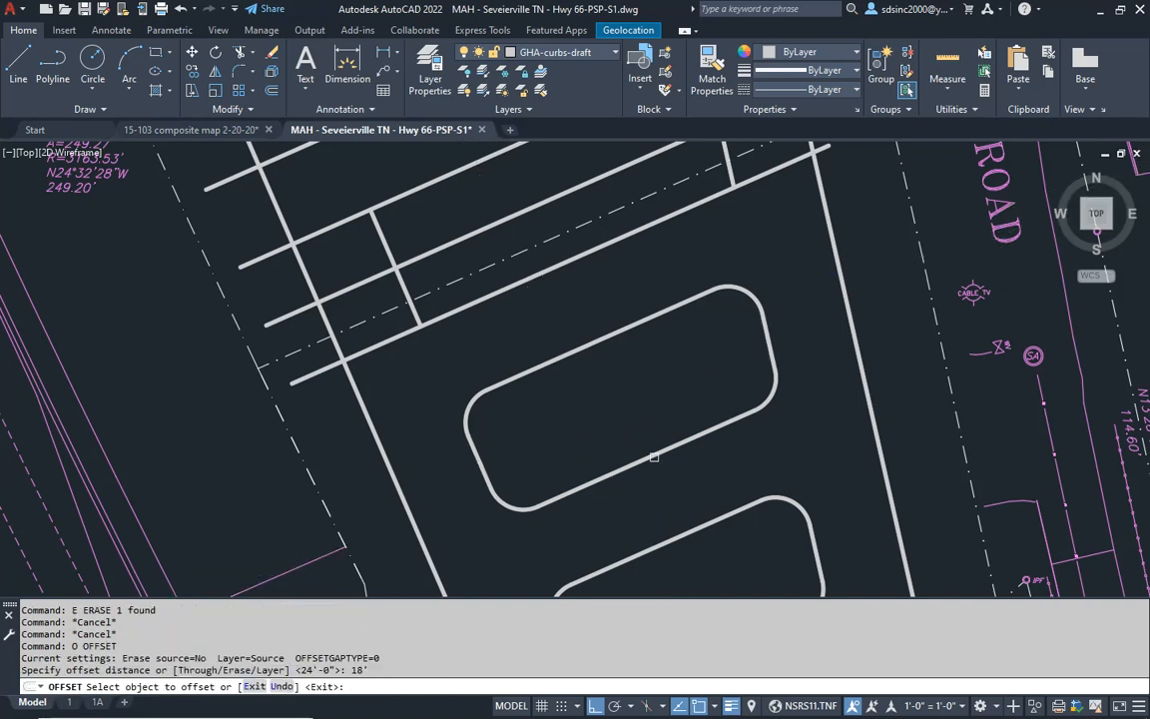
click(611, 336)
click(634, 435)
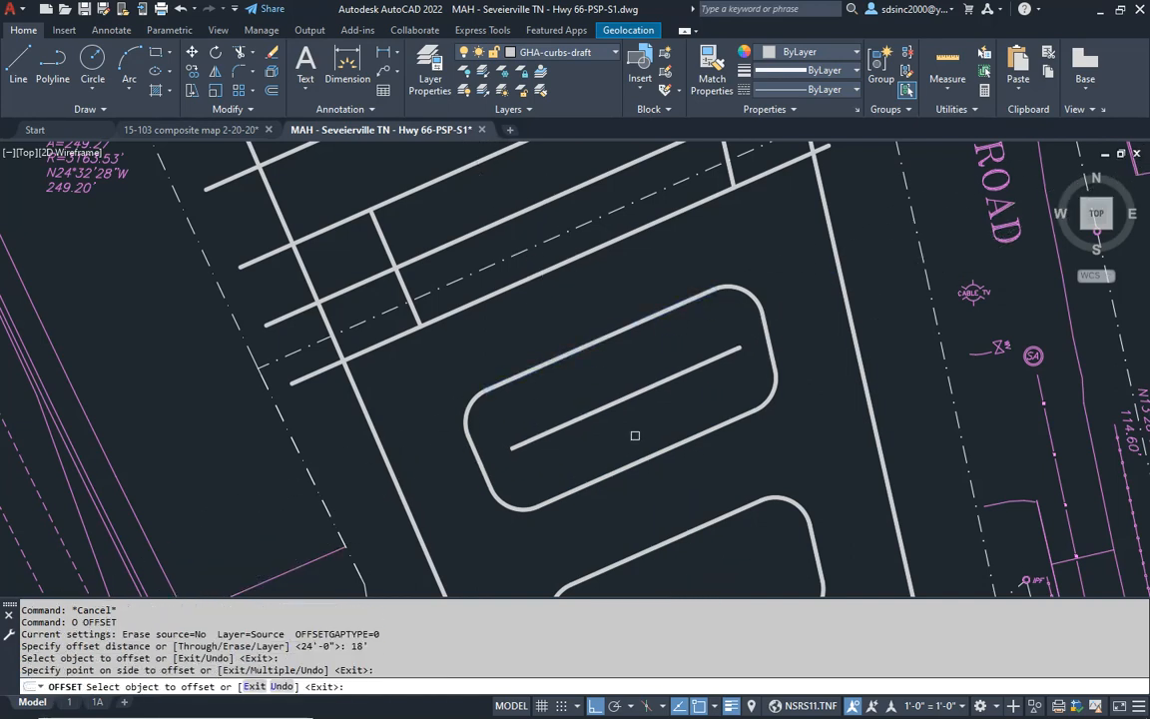
middle_drag(634, 434, 628, 241)
click(671, 341)
click(701, 414)
key(Return)
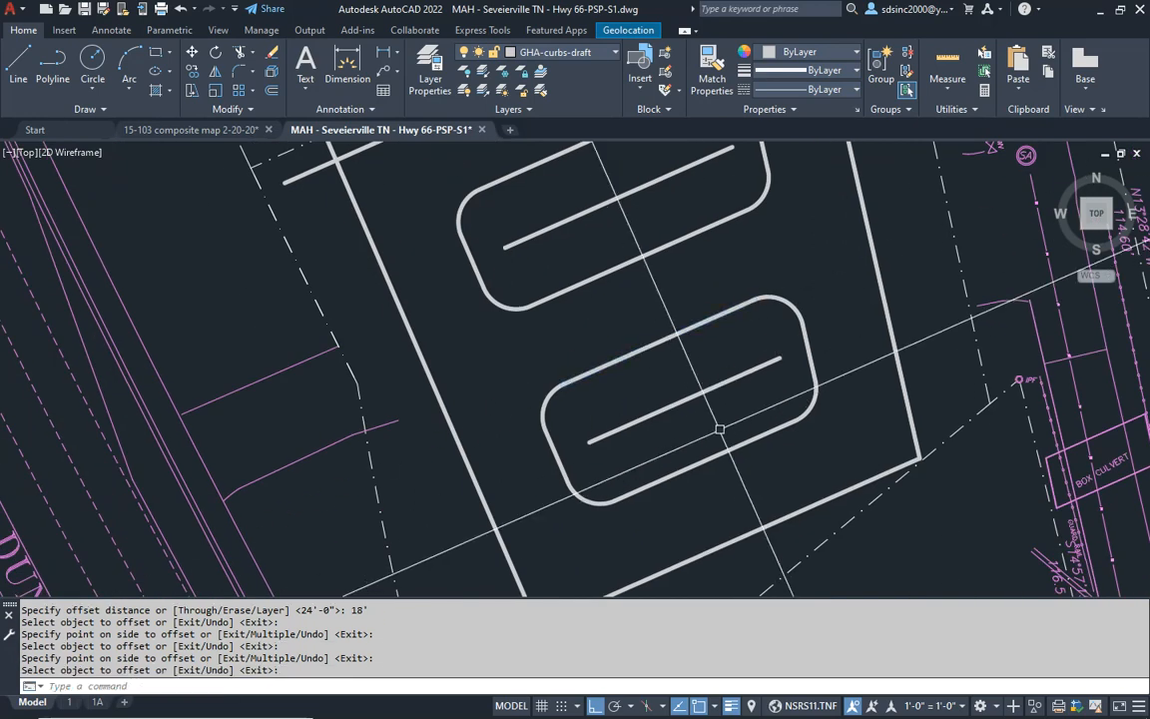
- Fillet the southwest and northwest corners of the northernmost double-row parking island with a 10' radius
middle_drag(714, 439, 664, 387)
scroll(671, 382, down, 2)
middle_drag(675, 254, 713, 539)
key(Escape)
key(Escape)
text(f)
key(Return)
scroll(532, 467, up, 5)
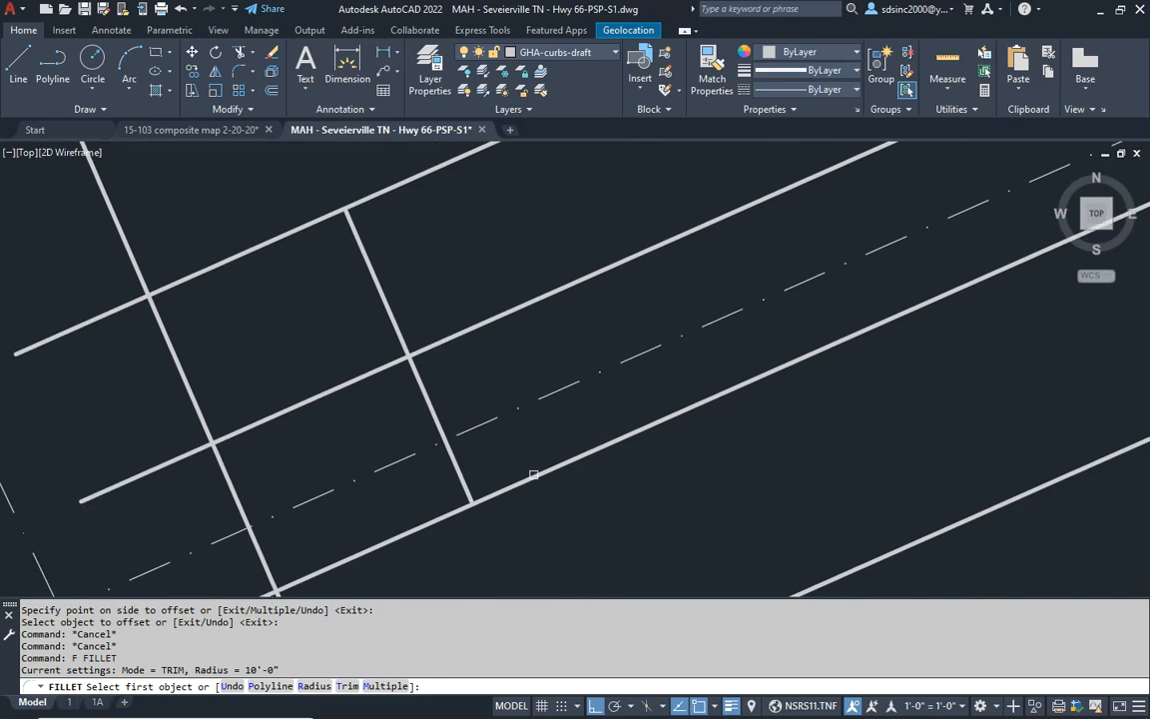
click(475, 475)
click(462, 477)
key(Return)
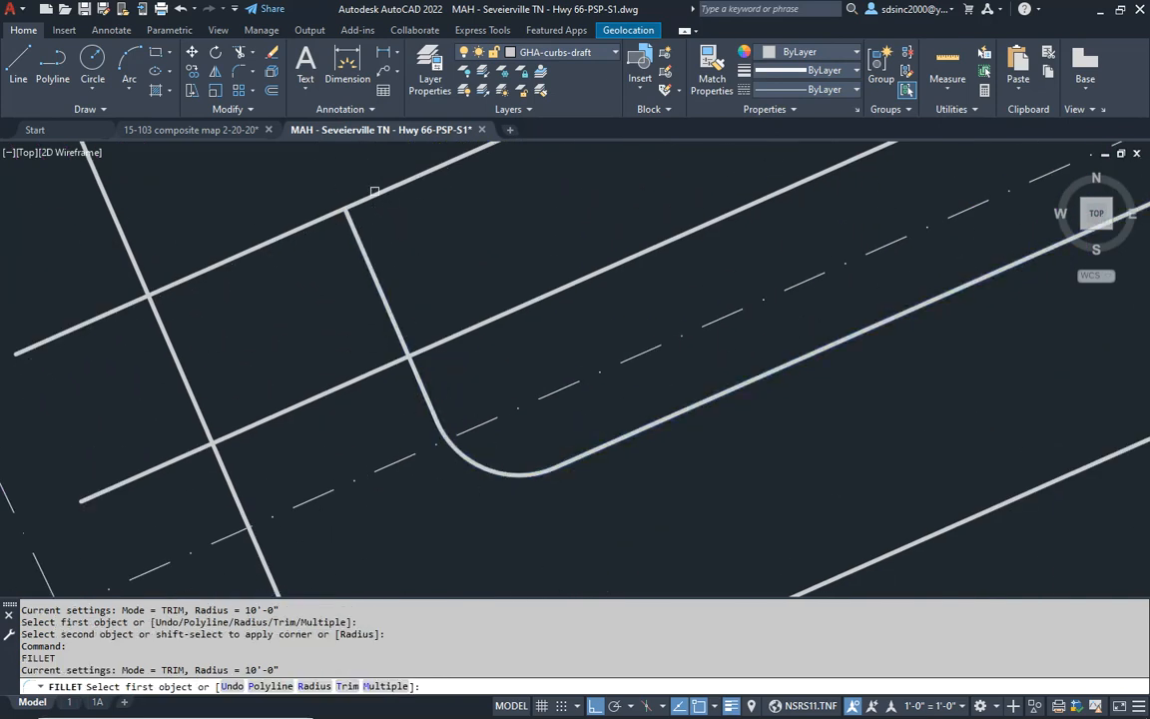
click(340, 213)
click(365, 252)
- Fillet the two east corners of the northernmost double-row parking island with the same 10' radius
scroll(462, 264, down, 5)
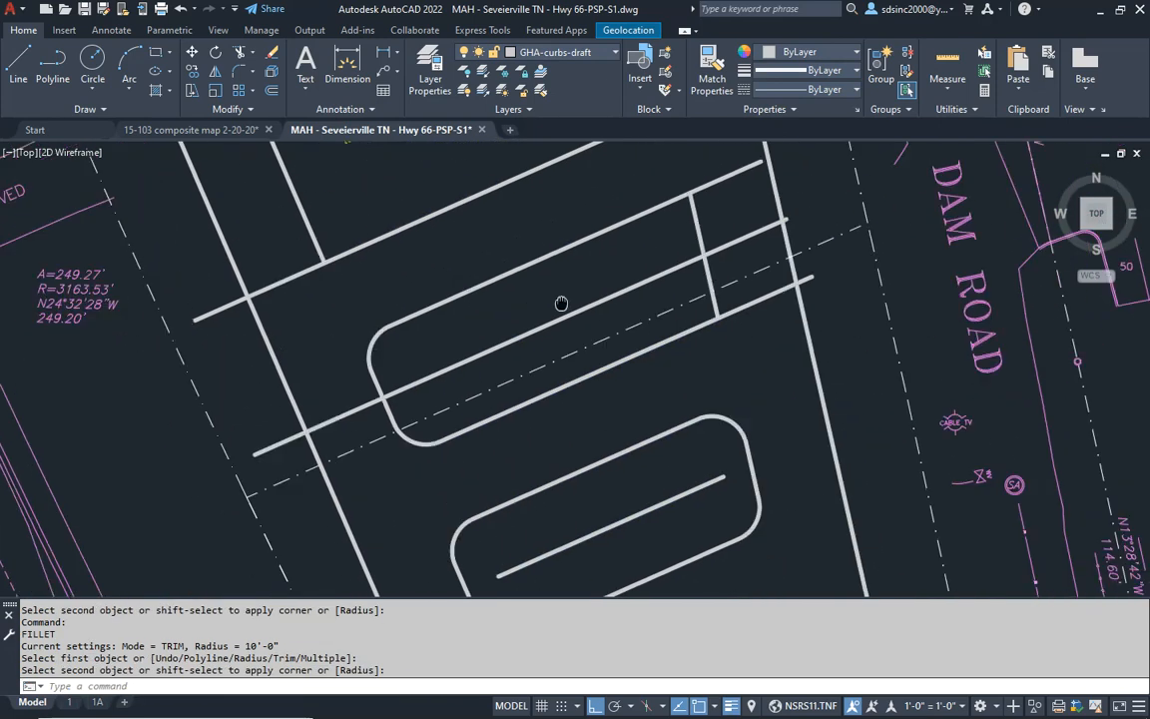
key(Return)
click(672, 291)
click(660, 287)
key(Return)
click(697, 388)
click(682, 410)
key(Escape)
- Erase the overlong centre line crossing the northernmost double-row parking island
click(647, 361)
text(e)
key(Return)
key(Escape)
- Offset the north edge of the northernmost double-row island 18' inward to form its centre stripe
text(o)
key(Return)
key(Return)
click(534, 339)
click(570, 374)
scroll(571, 375, down, 4)
scroll(541, 444, up, 2)
- Fillet the southwest and southeast corners of the curb around the building with a 10' radius
key(Escape)
key(Escape)
scroll(540, 444, up, 2)
text(f)
key(Return)
text(R)
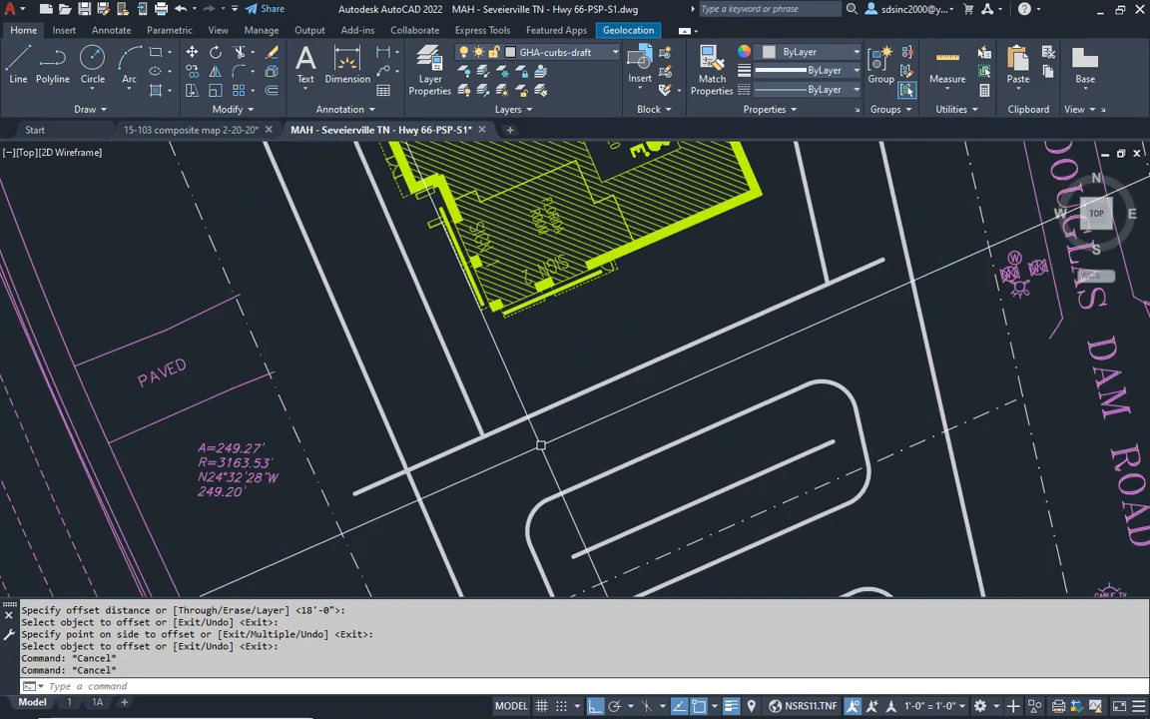
text(10')
key(Return)
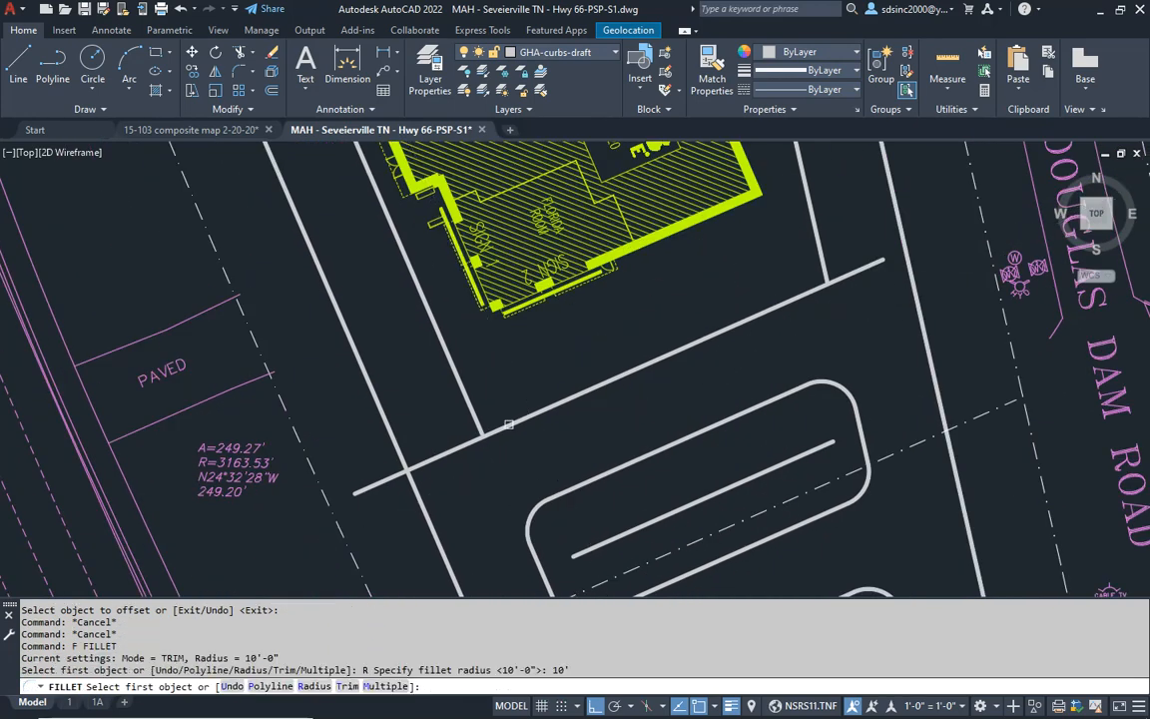
click(501, 426)
click(474, 415)
key(Return)
click(819, 288)
click(821, 270)
- Offset the curb line south of the building 18' northward to mark the depth of the parking row
scroll(605, 339, down, 5)
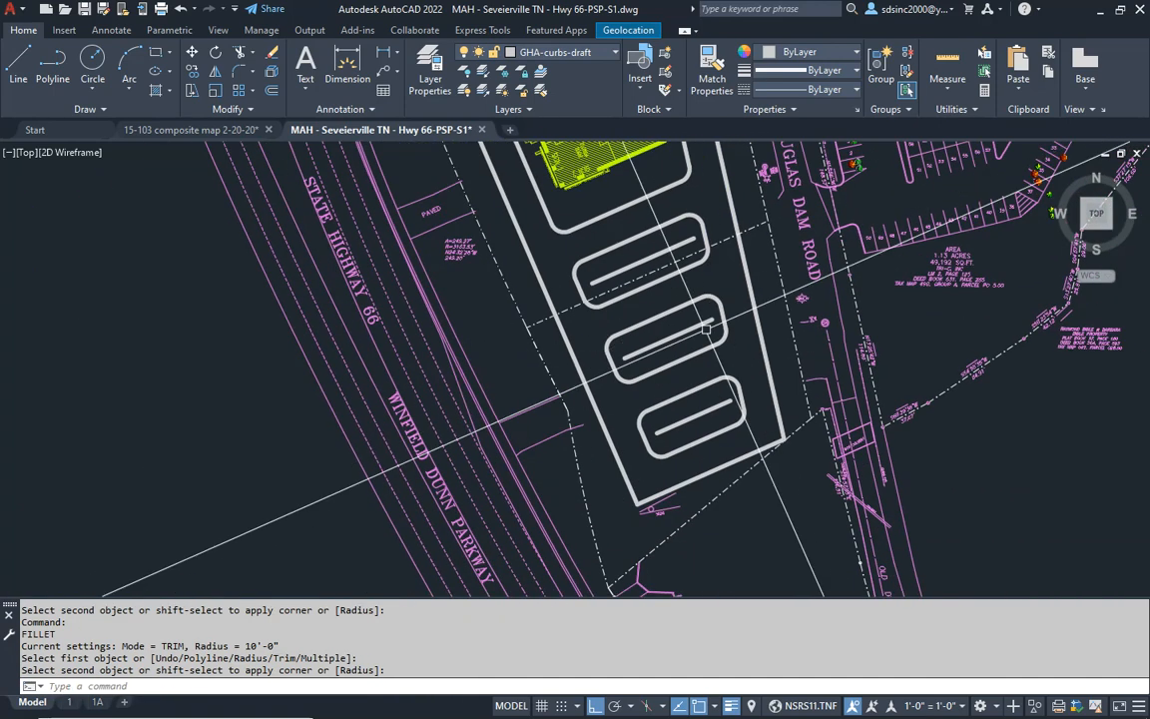
mouse_move(605, 337)
middle_down()
mouse_move(593, 570)
mouse_move(606, 532)
middle_up()
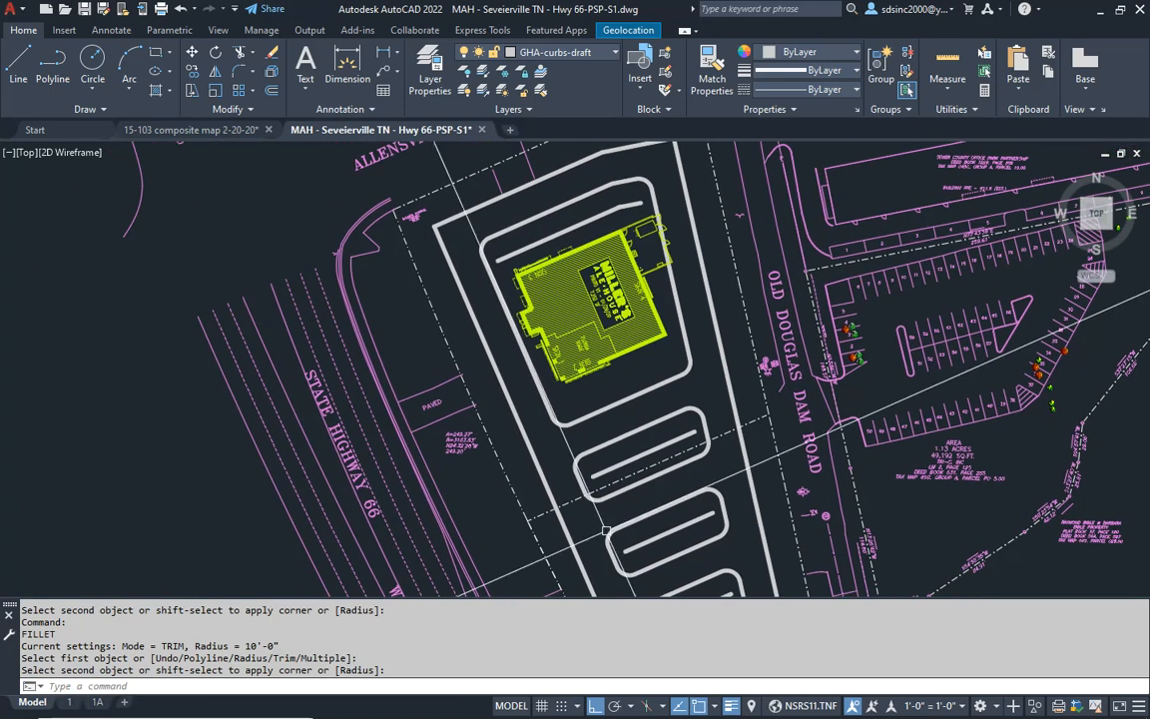
scroll(625, 388, up, 4)
key(Escape)
key(Escape)
middle_drag(614, 348, 616, 404)
text(o)
key(Return)
text(18')
key(Return)
click(659, 449)
scroll(659, 449, down, 2)
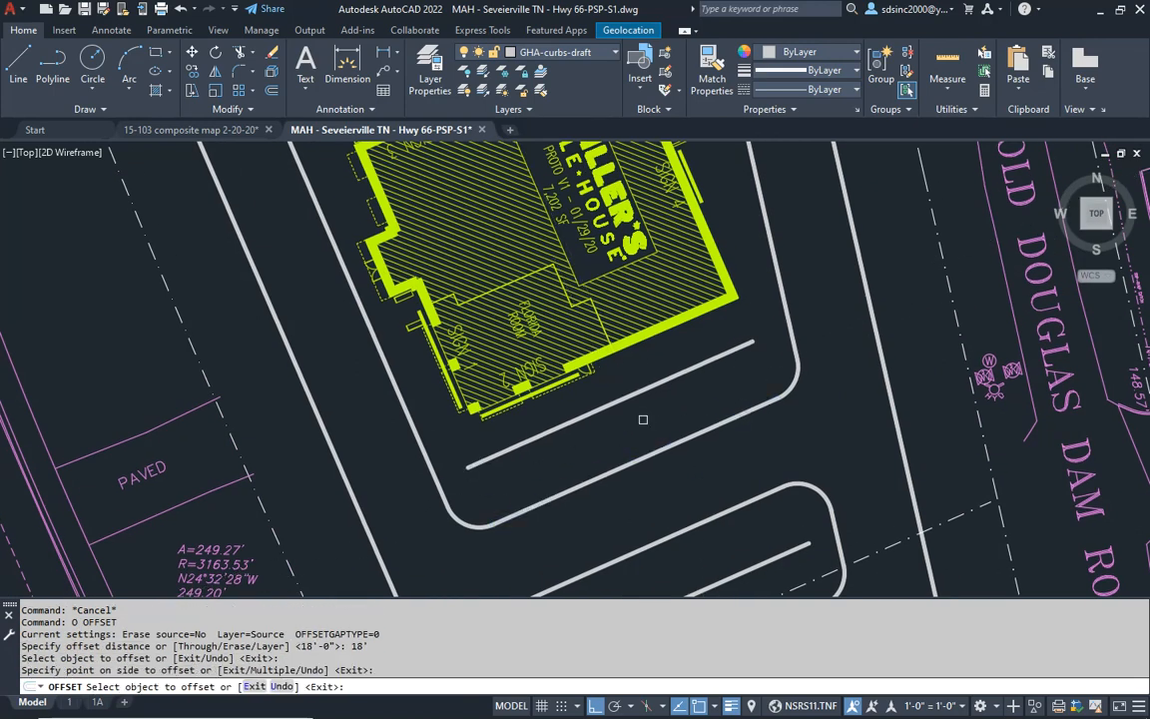
click(714, 384)
middle_drag(567, 277, 564, 447)
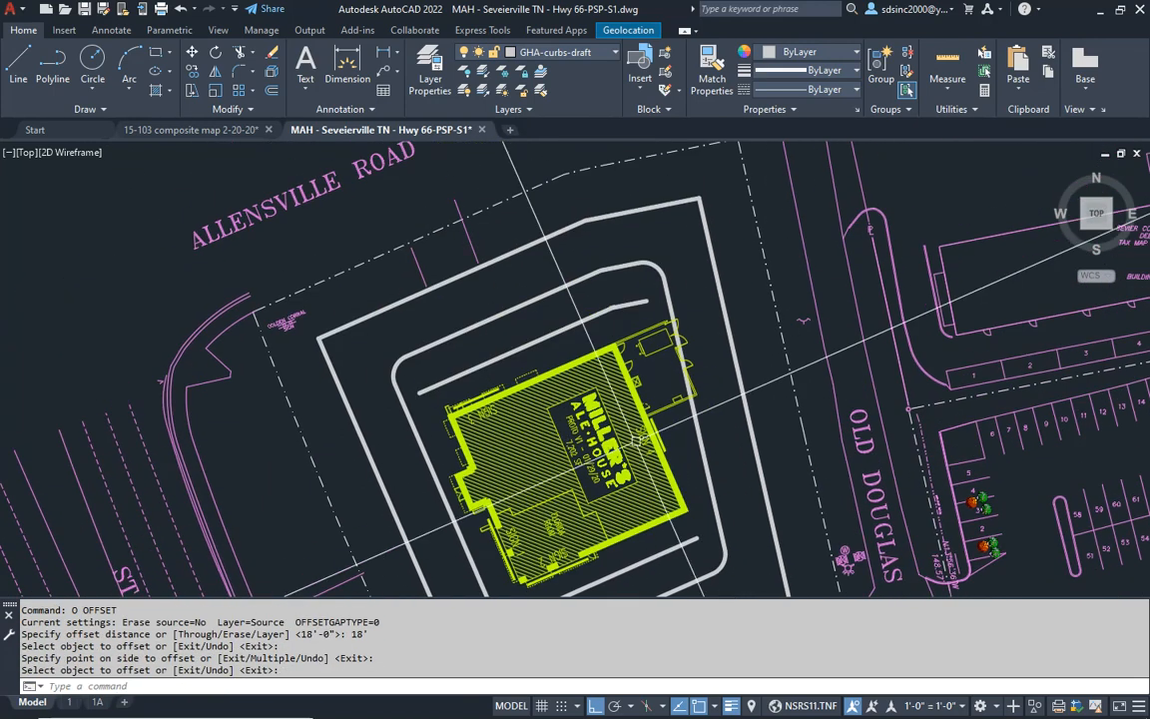
- Turn on the GHA-TIF image 1 aerial layer to show the aerial photo beneath the plan
mouse_move(414, 284)
middle_down()
mouse_move(462, 377)
mouse_move(518, 367)
middle_up()
key(Escape)
key(Escape)
key(Escape)
key(Escape)
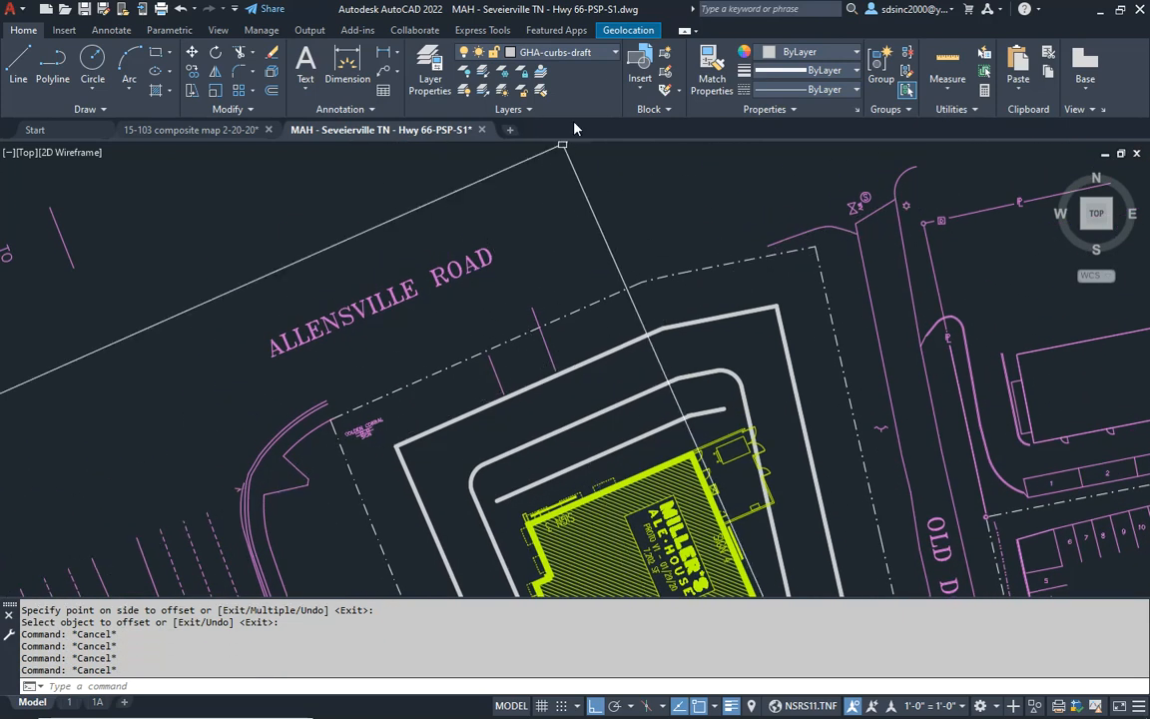
click(596, 56)
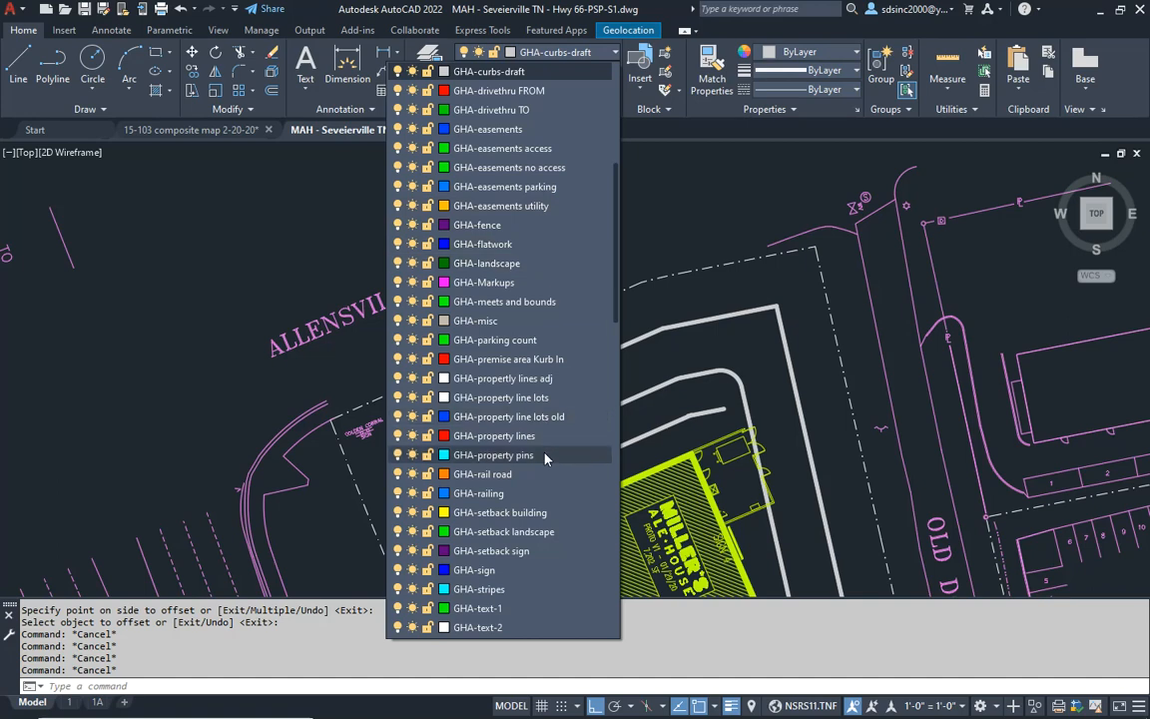
scroll(546, 440, down, 3)
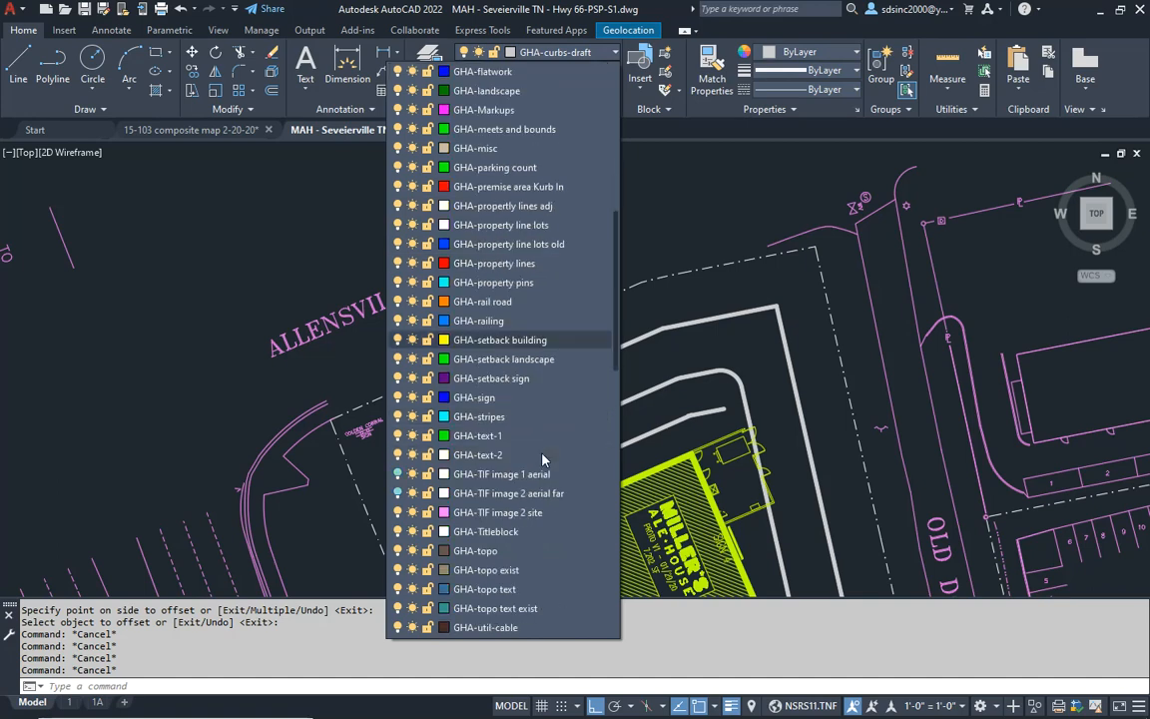
click(398, 475)
click(337, 400)
- With ortho off, trace a two-segment line along Allensville Road's south edge, from the existing curved curb eastward past the driveway
scroll(377, 389, up, 5)
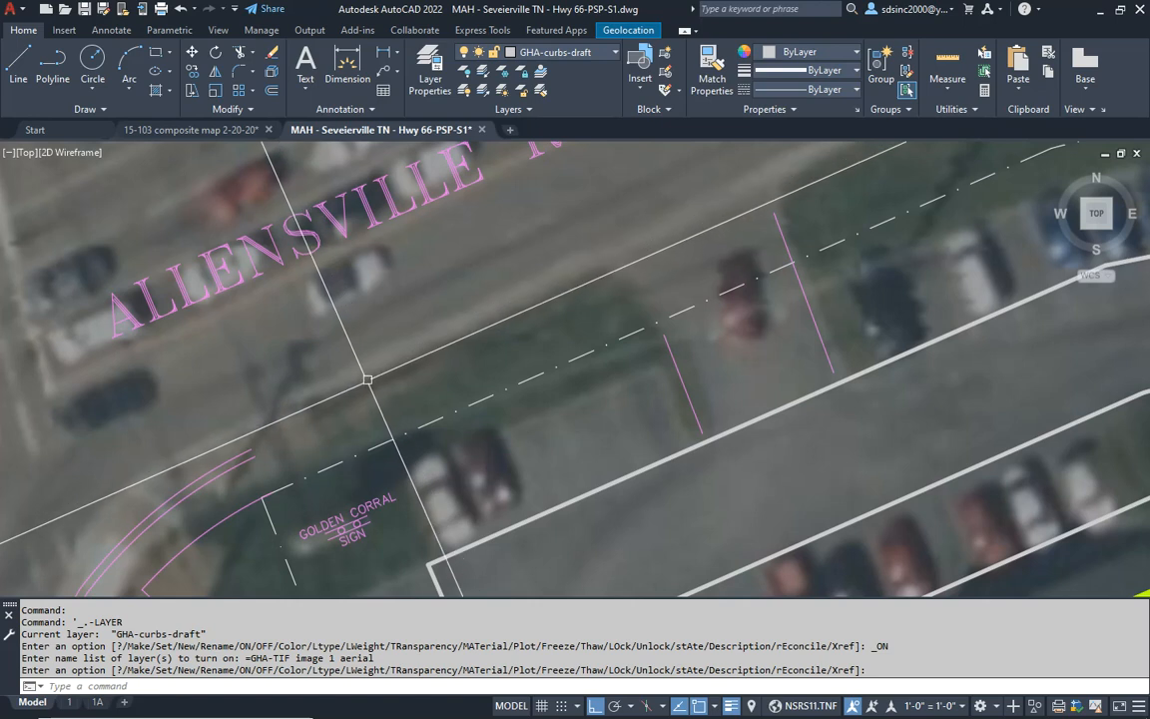
key(Escape)
key(Escape)
mouse_move(265, 439)
middle_down()
mouse_move(431, 302)
mouse_move(440, 332)
middle_up()
key(Escape)
key(Escape)
mouse_move(384, 395)
middle_down()
mouse_move(415, 392)
mouse_move(547, 253)
mouse_move(426, 378)
middle_up()
key(Escape)
key(Escape)
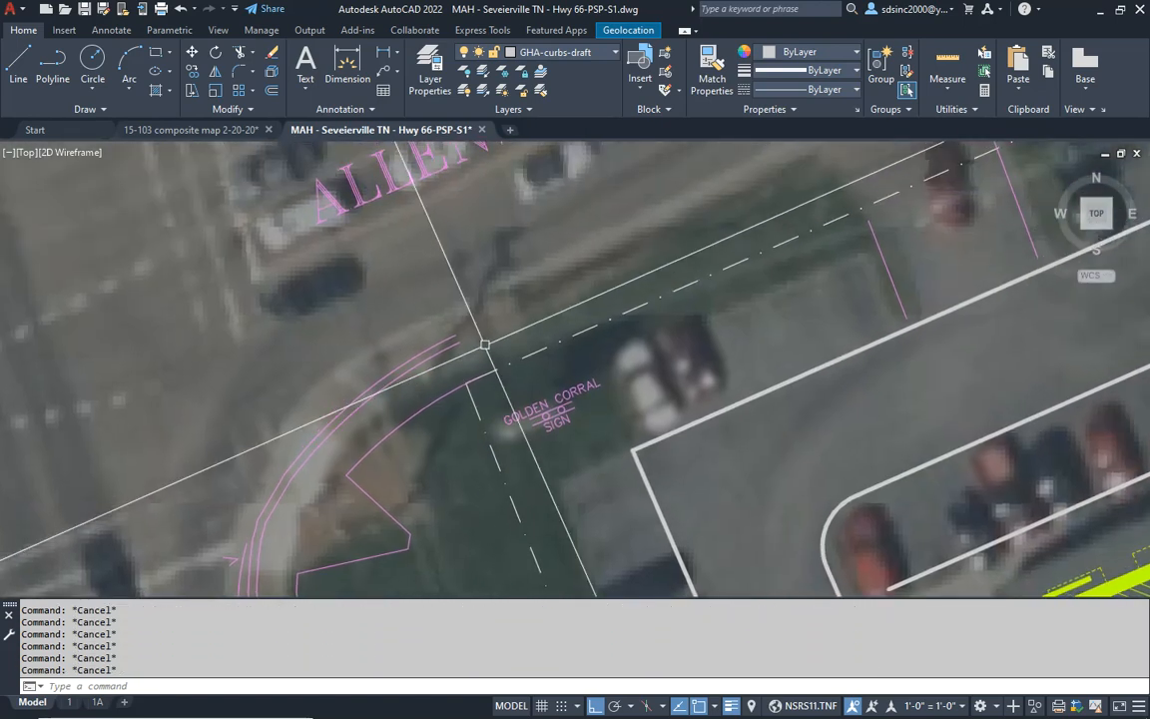
middle_drag(484, 345, 362, 411)
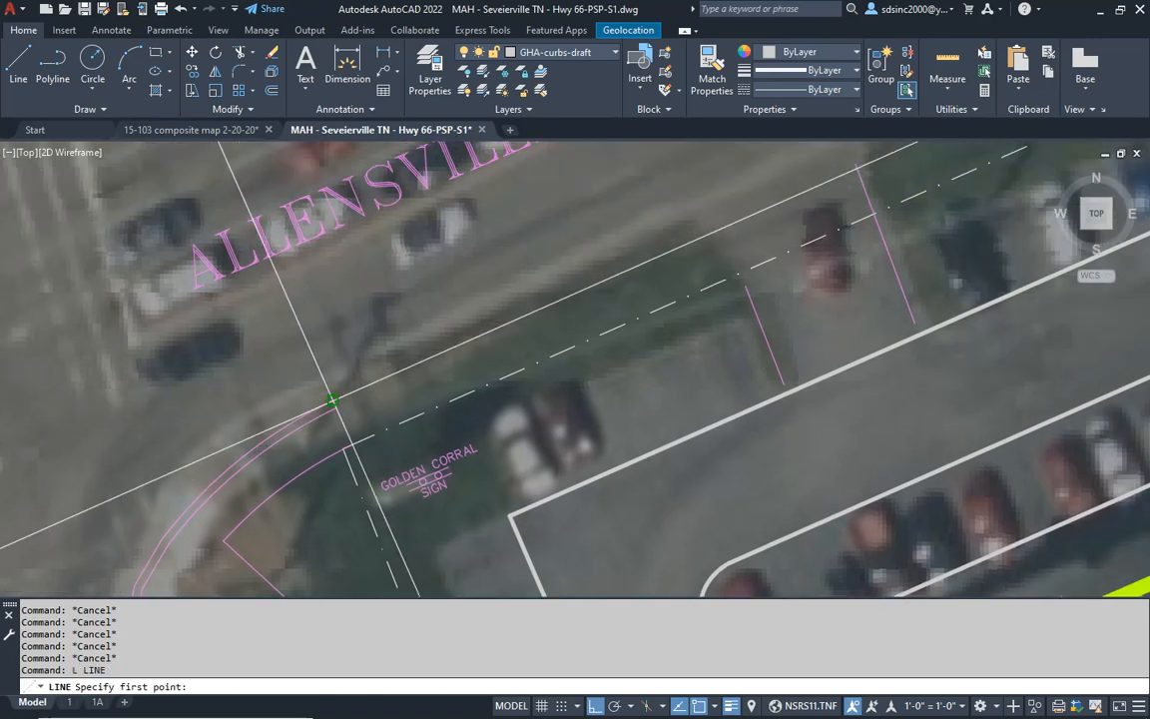
middle_drag(537, 312, 405, 390)
key(F8)
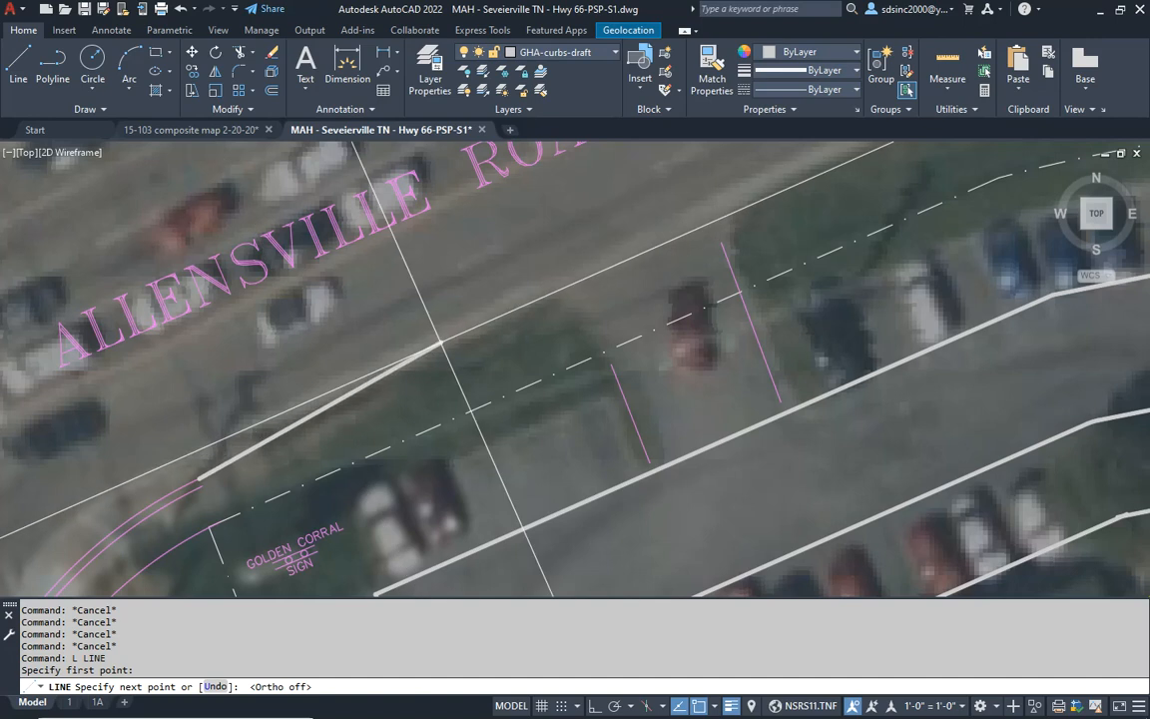
middle_drag(452, 329, 234, 489)
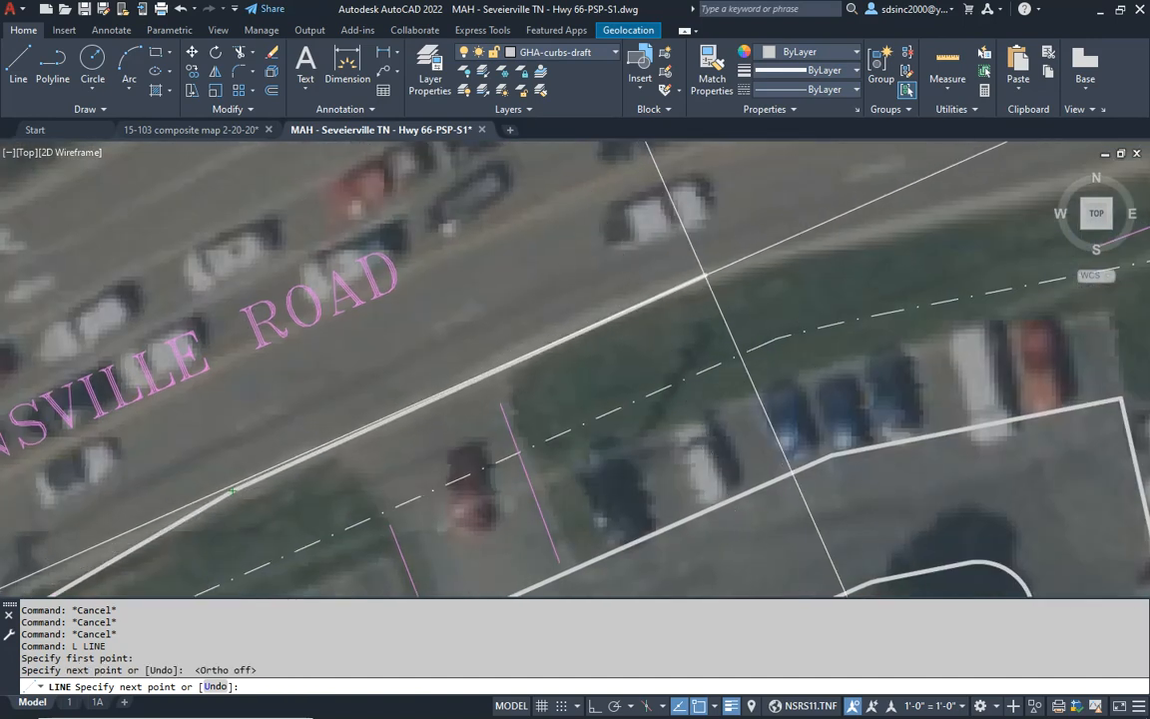
click(672, 288)
key(Return)
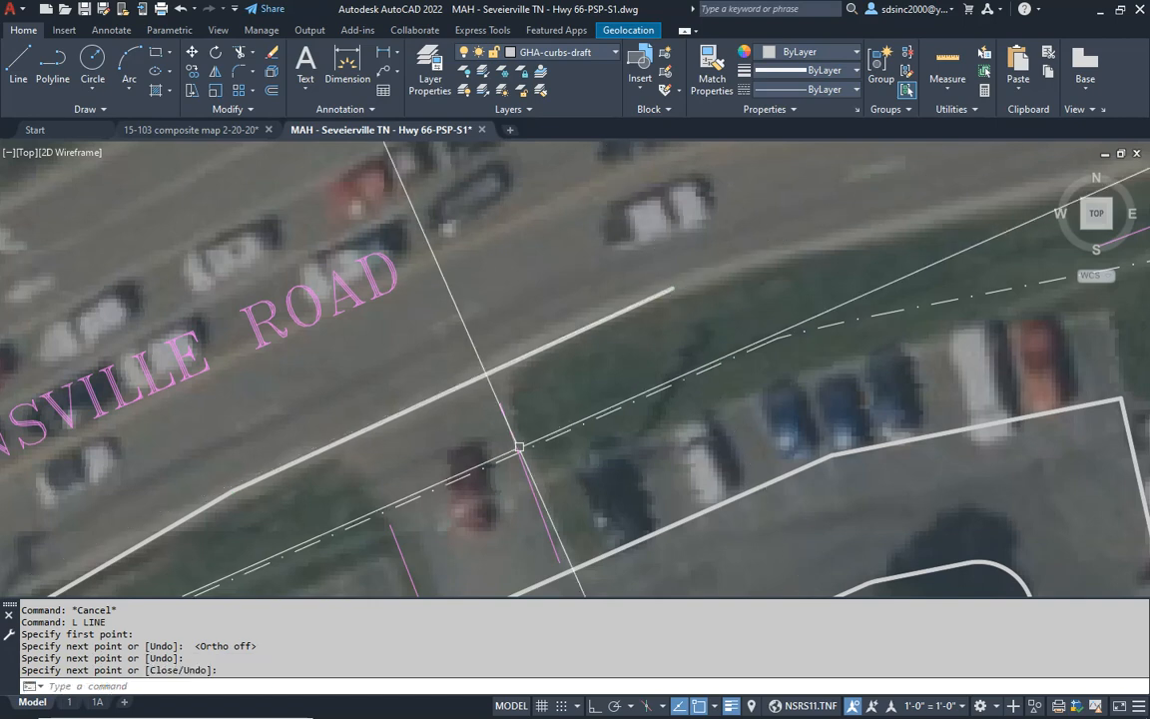
- Erase the two existing survey lines on either side of the Allensville Road driveway
middle_drag(508, 462, 637, 292)
key(Escape)
key(Escape)
key(Escape)
key(Escape)
key(Escape)
middle_drag(644, 389, 626, 384)
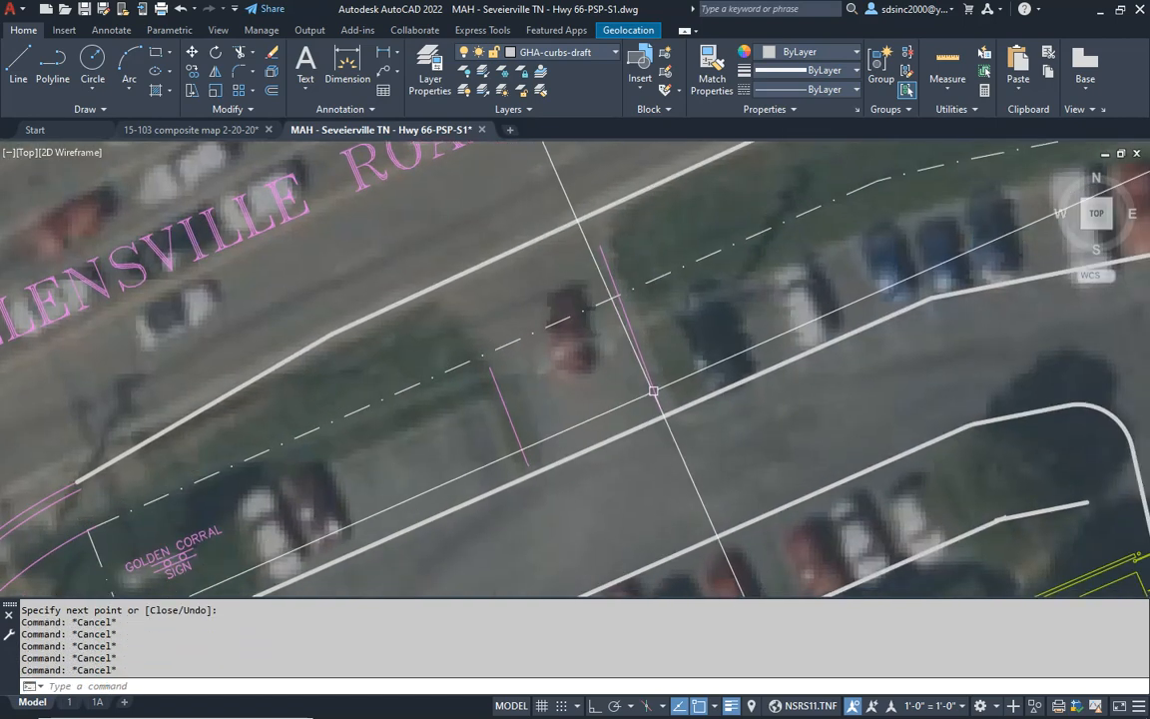
click(654, 374)
click(615, 383)
text(e)
key(Return)
click(544, 406)
click(507, 416)
text(e)
key(Return)
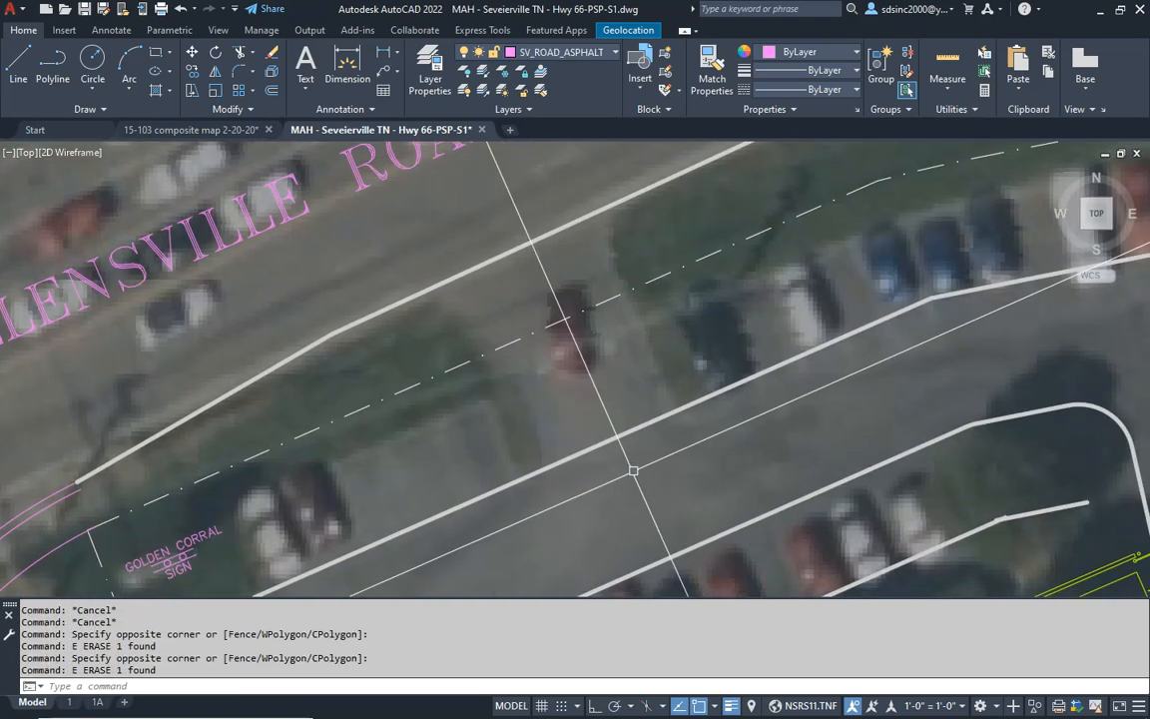
- With ortho on, draw a line through the middle of the driveway, from the site's north drive aisle across the road edge
key(Escape)
key(Escape)
click(629, 491)
click(509, 213)
key(Return)
key(Escape)
- Offset the driveway's centre line 12' to the east to form the east edge of the entrance
text(o)
key(Return)
text(12')
key(Return)
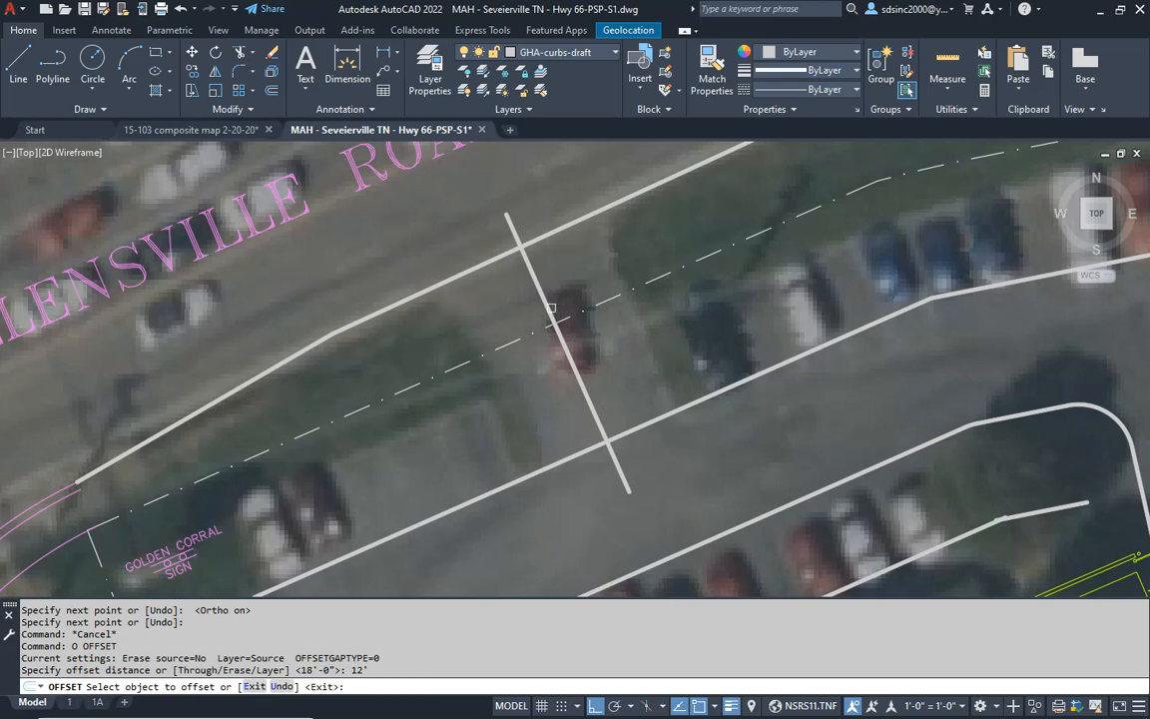
click(580, 380)
click(584, 382)
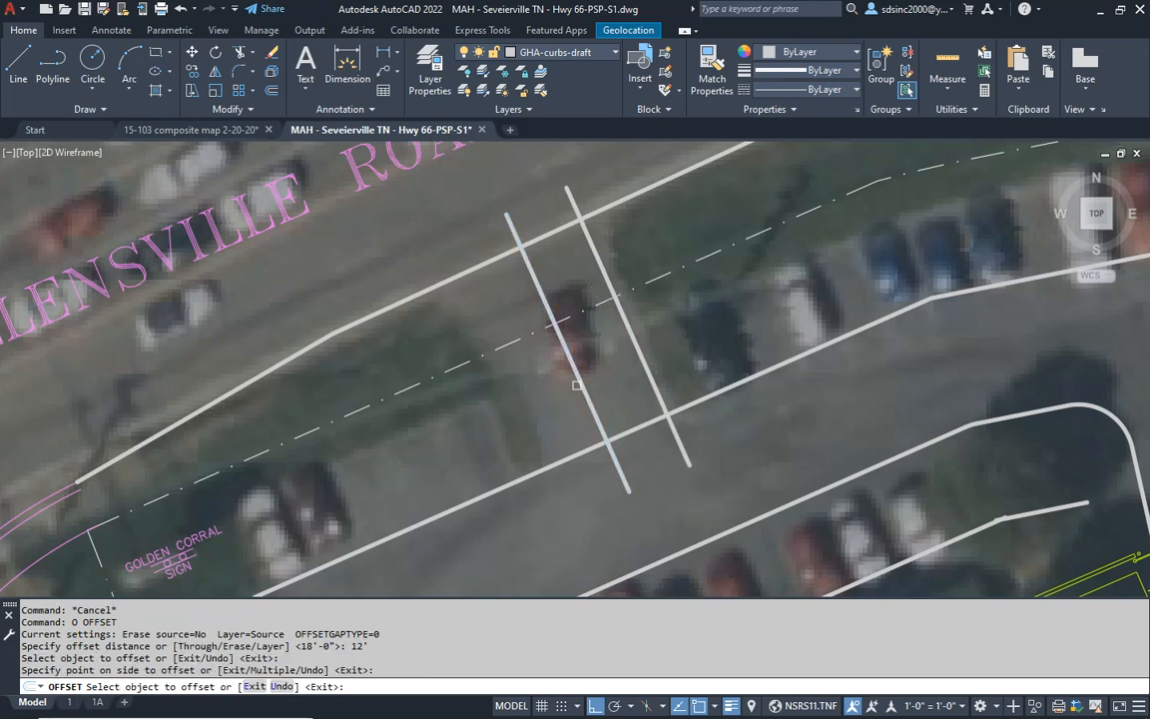
- Offset the driveway's centre line 12' to the west for the entrance's west edge, and erase the original centre line
click(577, 385)
click(529, 337)
key(Return)
key(Escape)
key(Escape)
click(557, 329)
text(e)
key(Return)
key(Escape)
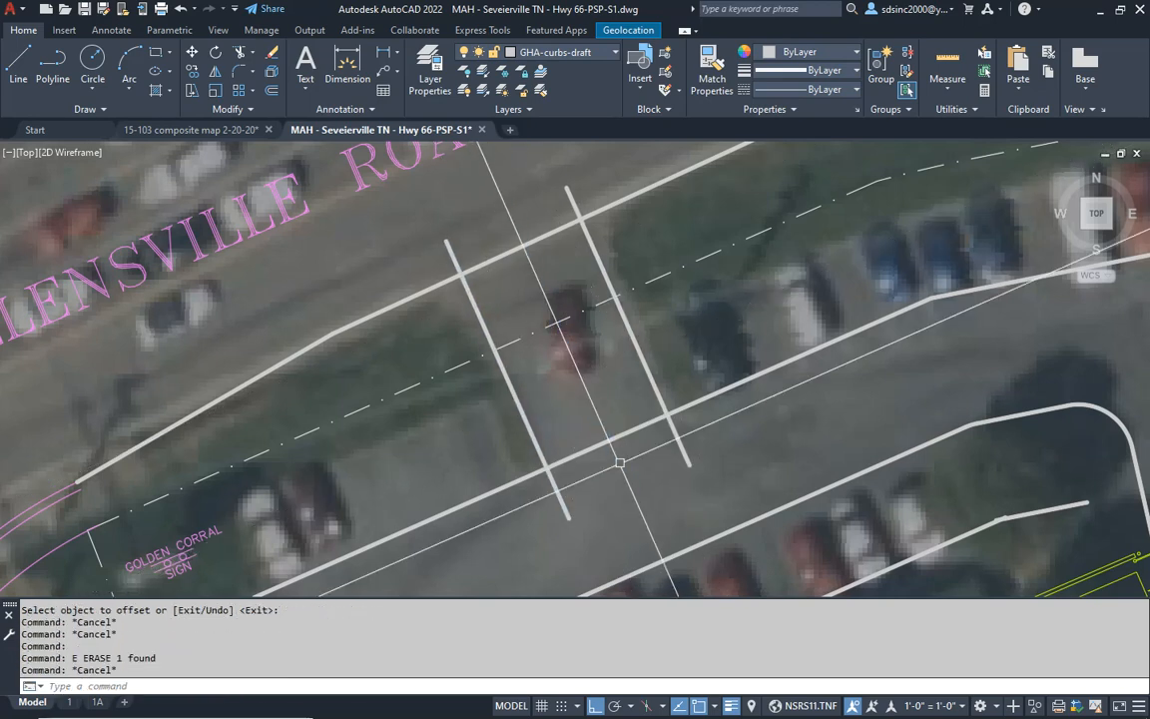
- Move both entrance edge lines together slightly to the east along the Allensville Road frontage
click(565, 514)
key(Return)
click(635, 505)
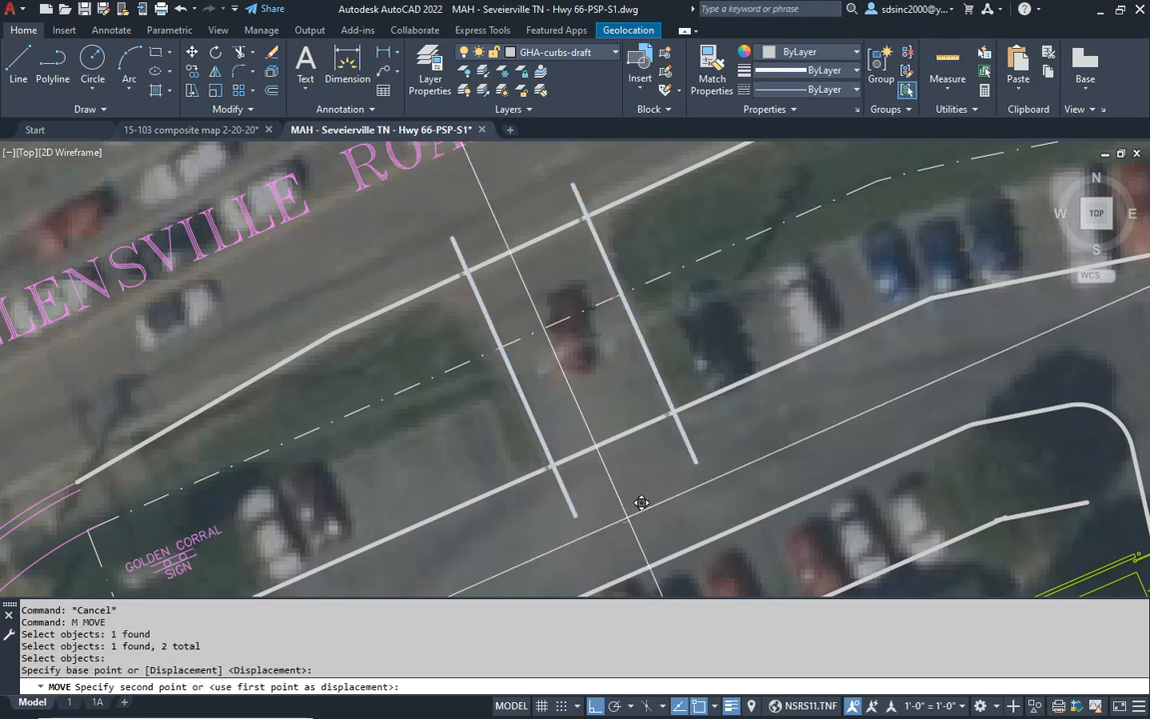
click(641, 502)
middle_drag(622, 410, 621, 419)
key(Escape)
- Trim the Allensville Road edge and the north drive aisle curb between the two entrance edges
text(t)
key(Return)
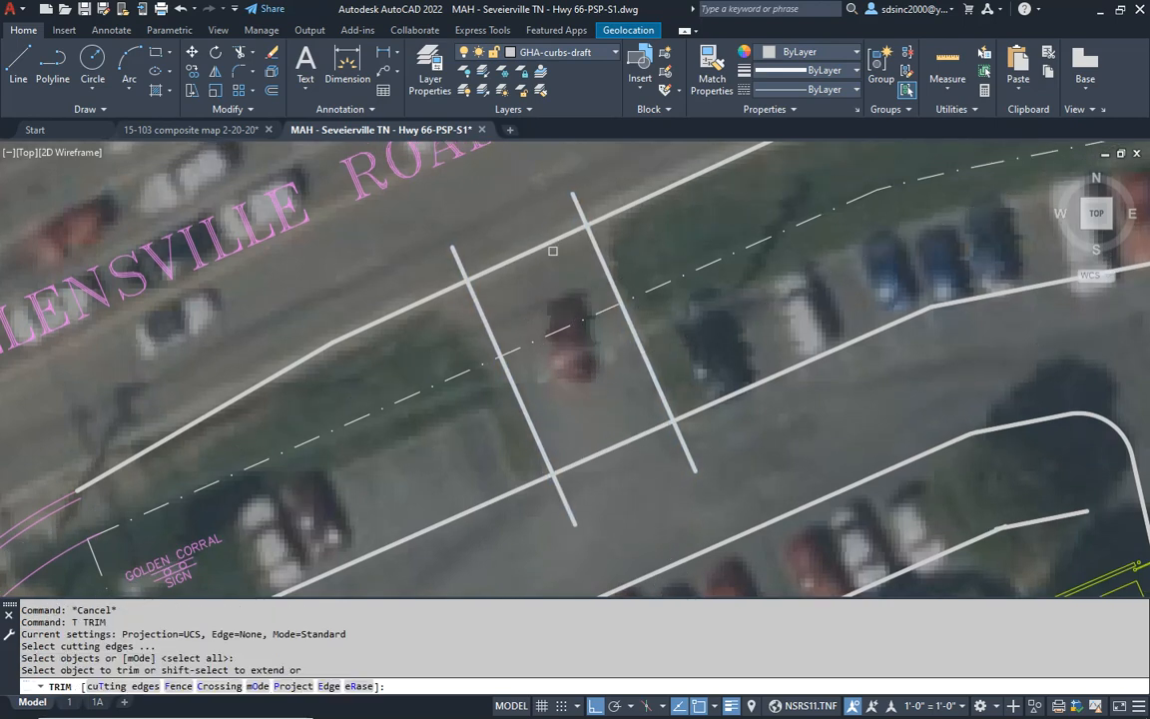
click(544, 238)
key(Return)
key(Escape)
key(Escape)
key(Return)
key(Return)
click(616, 448)
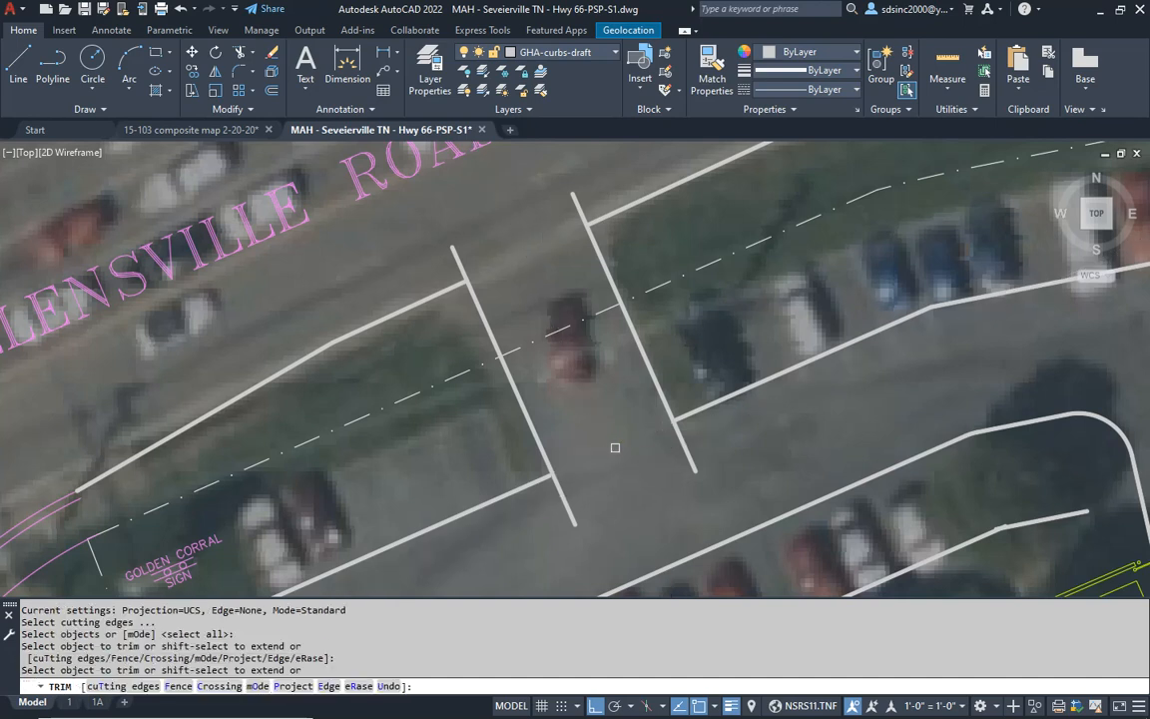
key(Return)
- Examine the overall site layout from the Allensville Road entrance and highway intersection to the south parking islands
scroll(620, 444, down, 4)
mouse_move(625, 450)
middle_down()
mouse_move(542, 271)
mouse_move(524, 267)
middle_up()
mouse_move(668, 429)
middle_down()
mouse_move(657, 413)
mouse_move(645, 419)
middle_up()
middle_drag(330, 228, 391, 391)
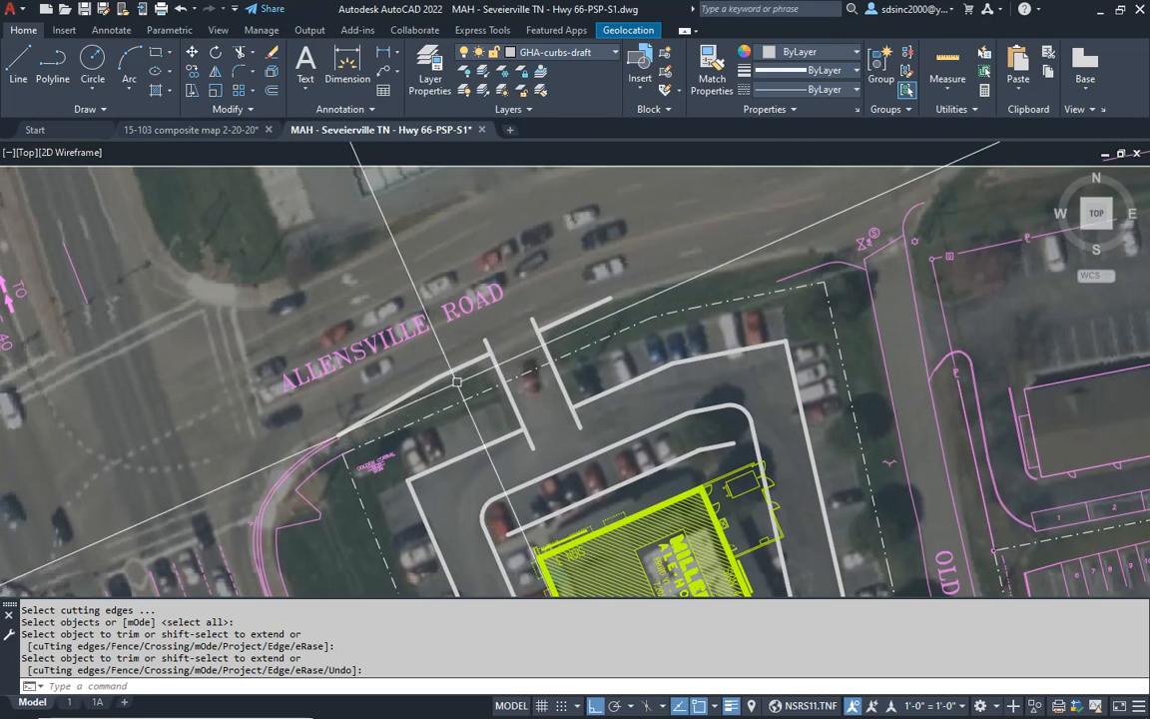
mouse_move(619, 269)
middle_down()
mouse_move(557, 303)
mouse_move(503, 370)
middle_up()
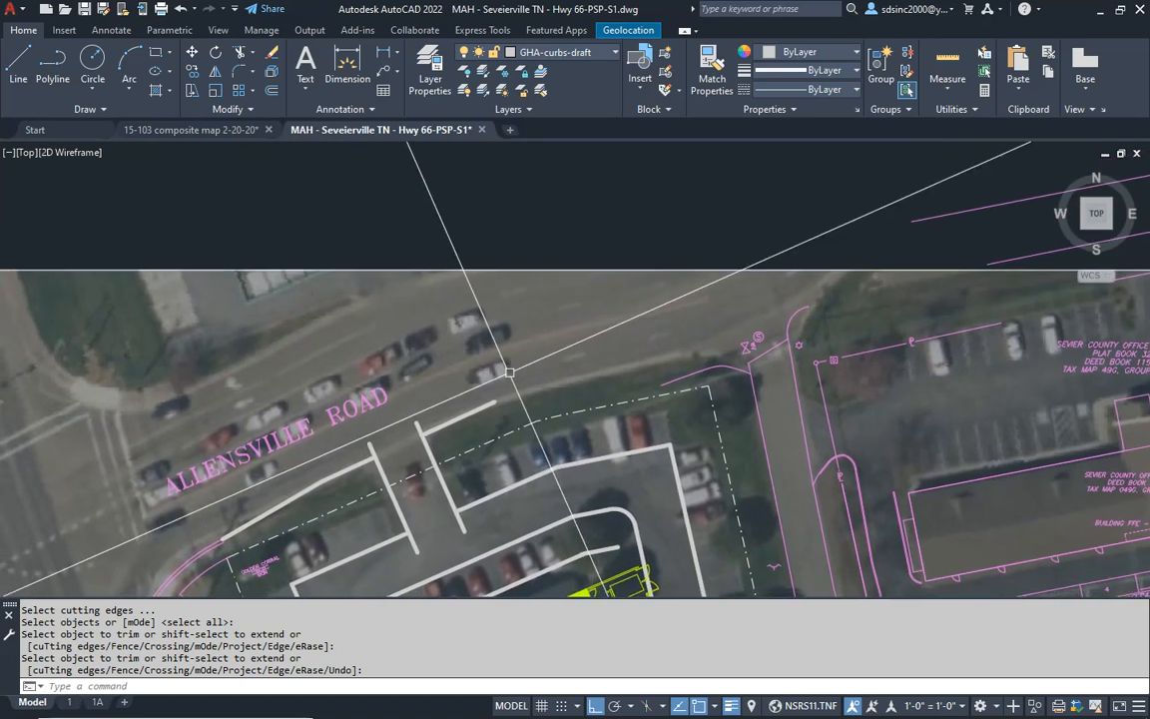
mouse_move(231, 497)
middle_down()
mouse_move(335, 449)
mouse_move(615, 243)
middle_up()
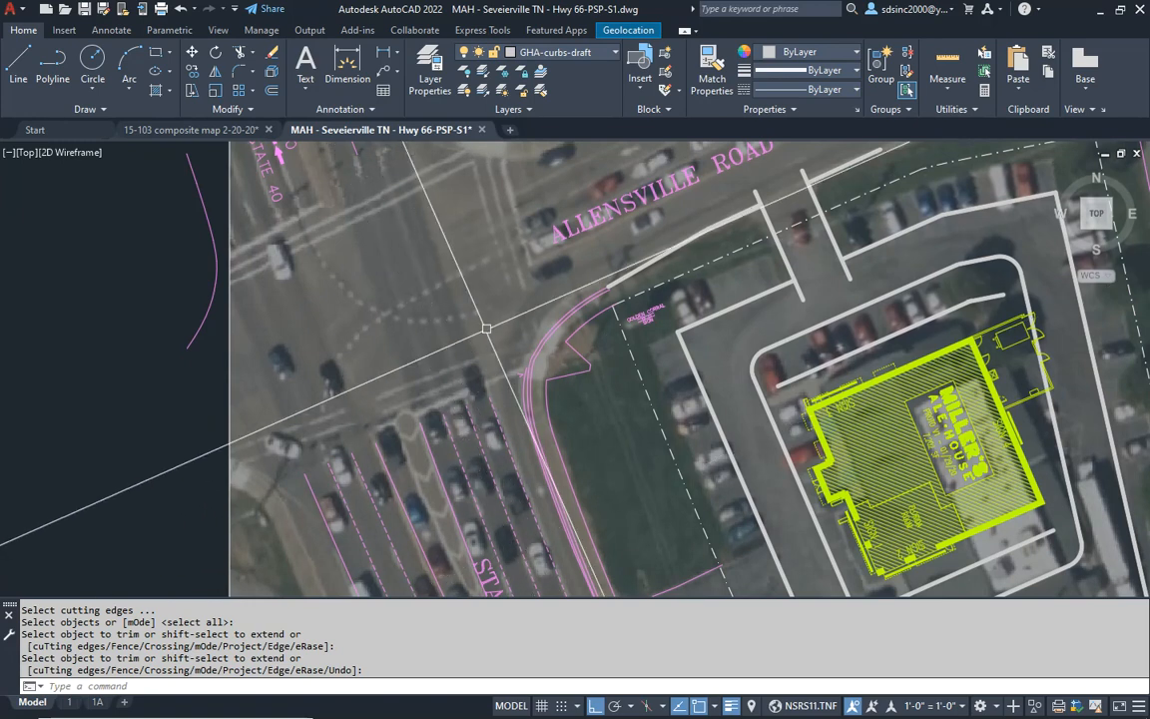
middle_drag(548, 261, 501, 302)
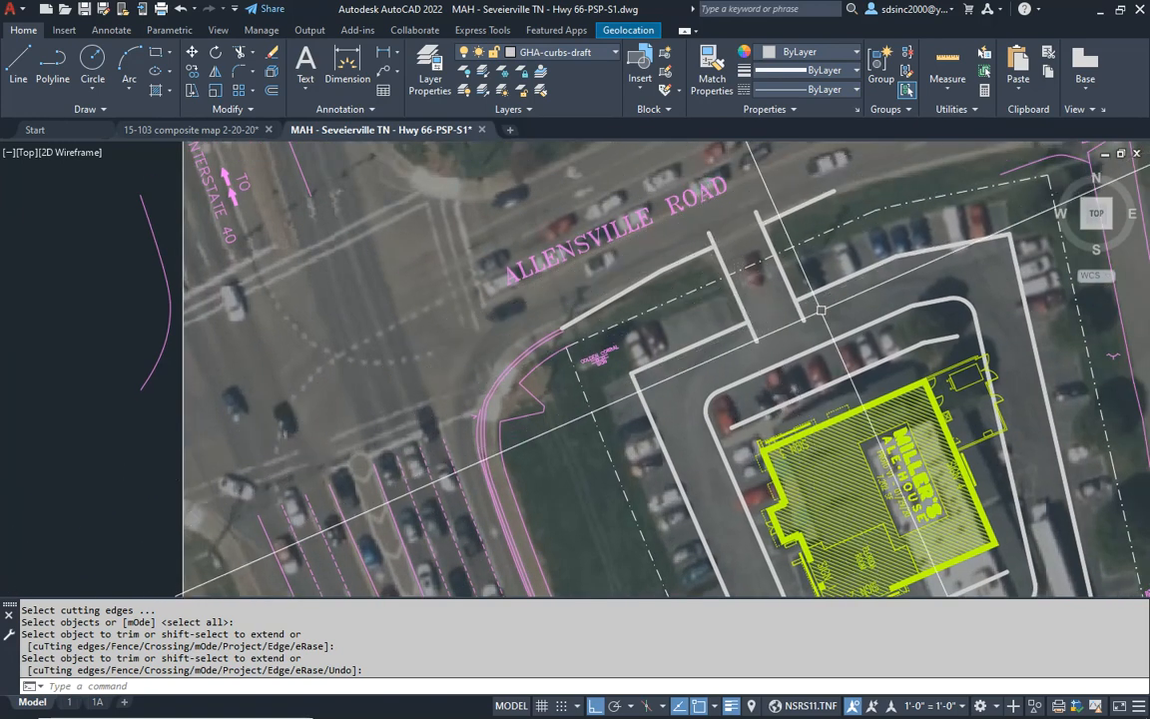
mouse_move(996, 334)
middle_down()
mouse_move(889, 264)
mouse_move(821, 170)
middle_up()
scroll(821, 170, down, 4)
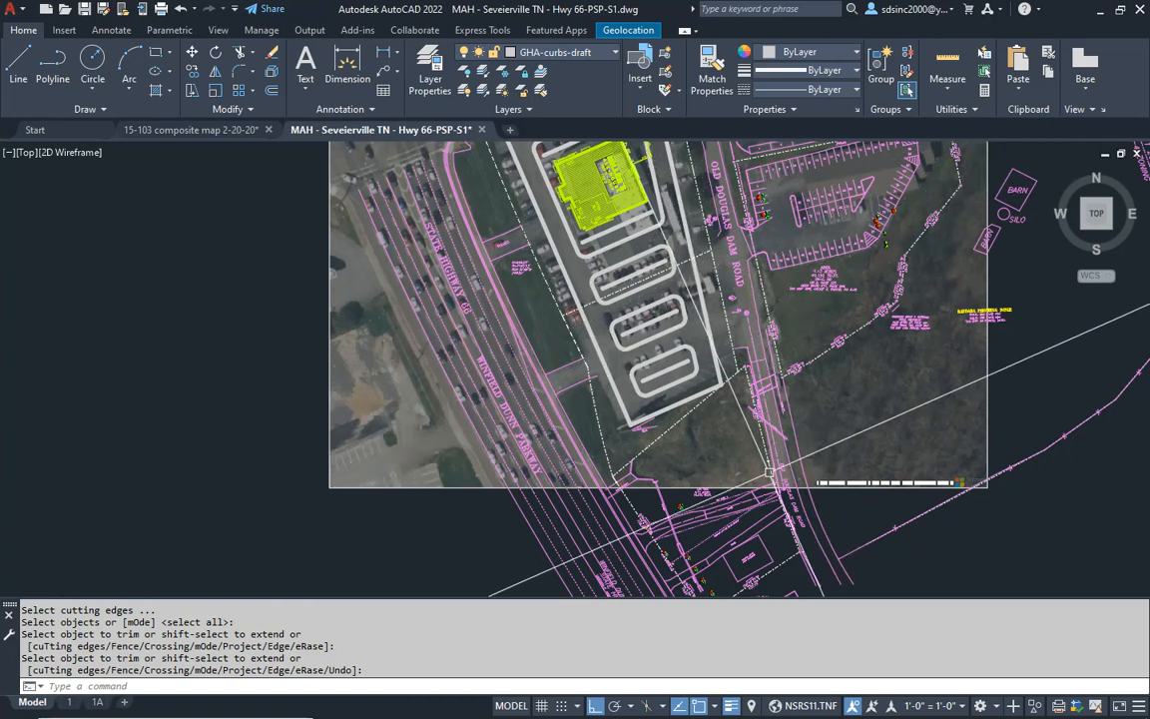
middle_drag(684, 279, 682, 382)
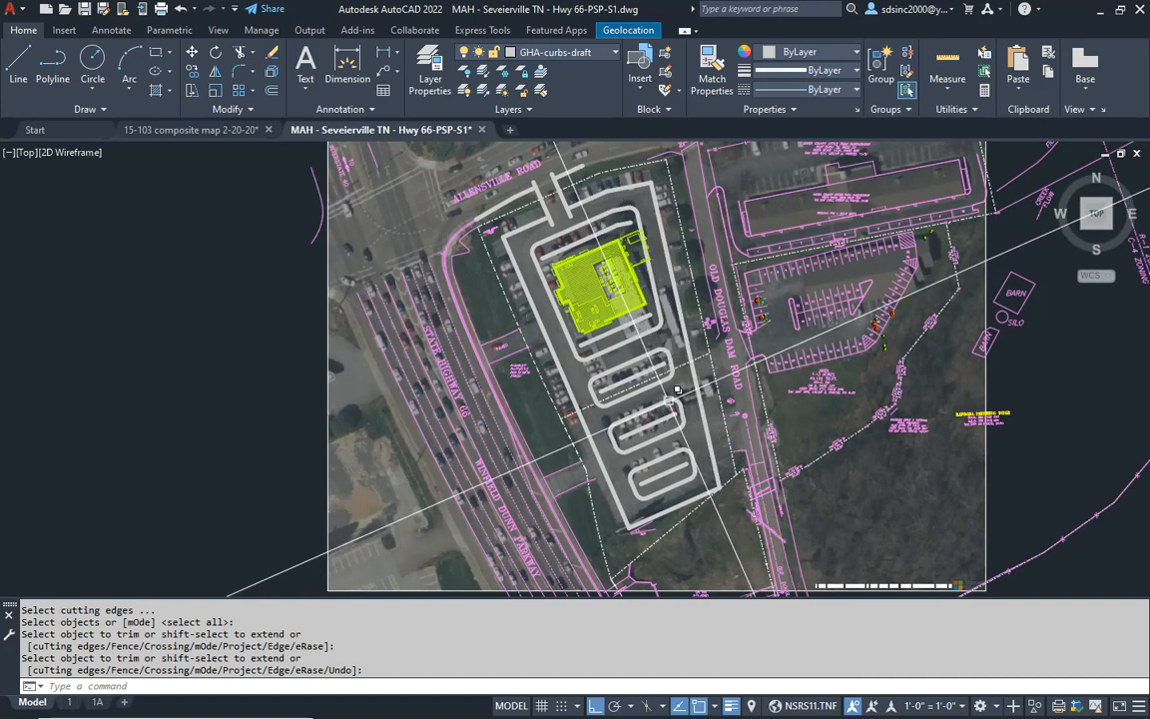
- Erase the survey curb piece on the north side of the Old Douglas Dam Road driveway
scroll(677, 390, up, 4)
middle_drag(676, 391, 634, 426)
key(Escape)
key(Escape)
key(Escape)
click(757, 265)
text(e)
key(Return)
- Try to fillet the first parking island's south curb to Old Douglas Dam Road's west edge with a 10' radius
text(f)
key(Return)
text(r)
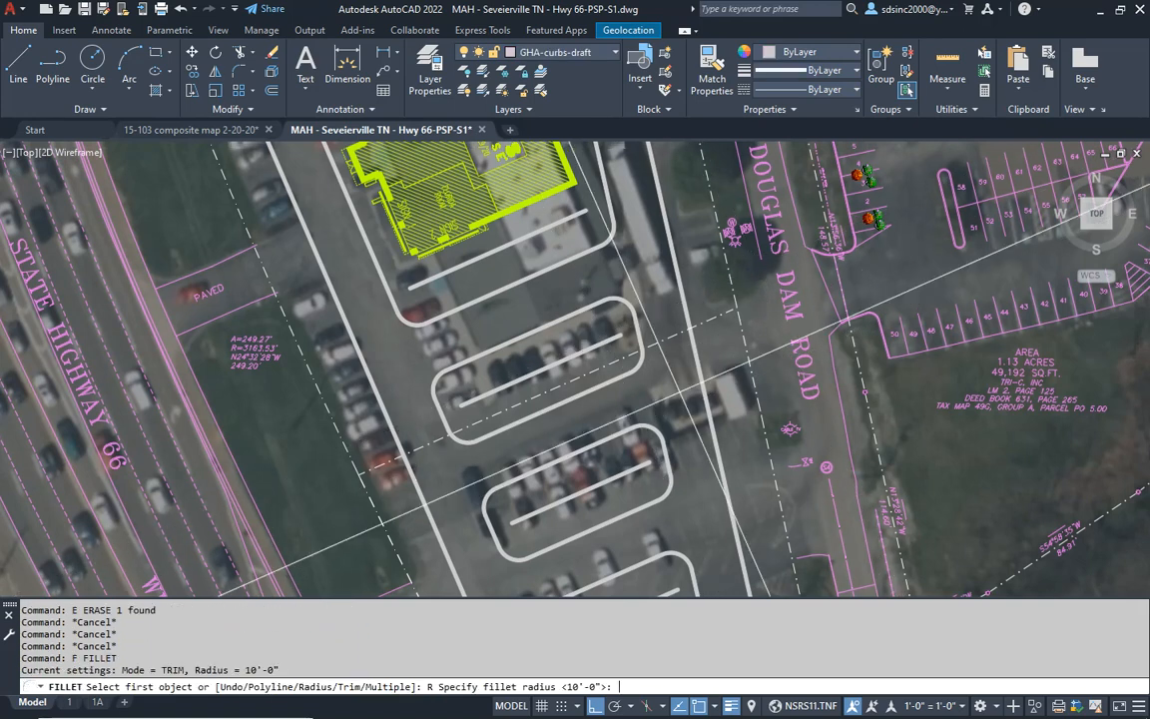
key(Return)
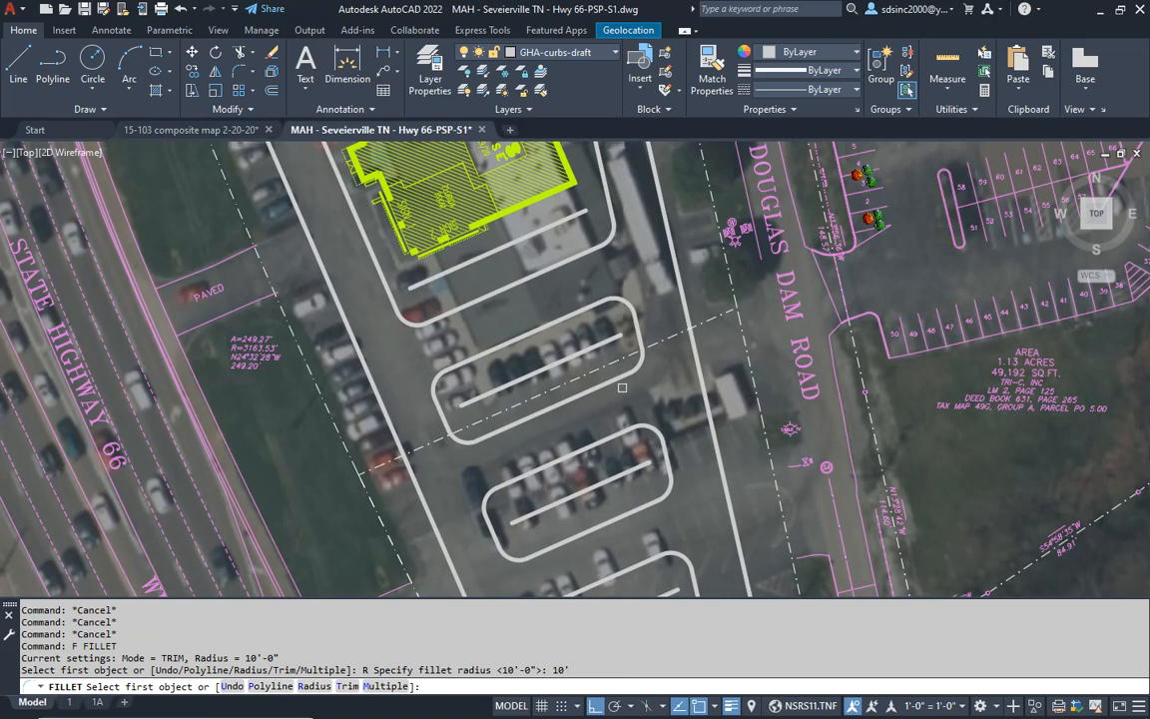
click(613, 380)
click(755, 257)
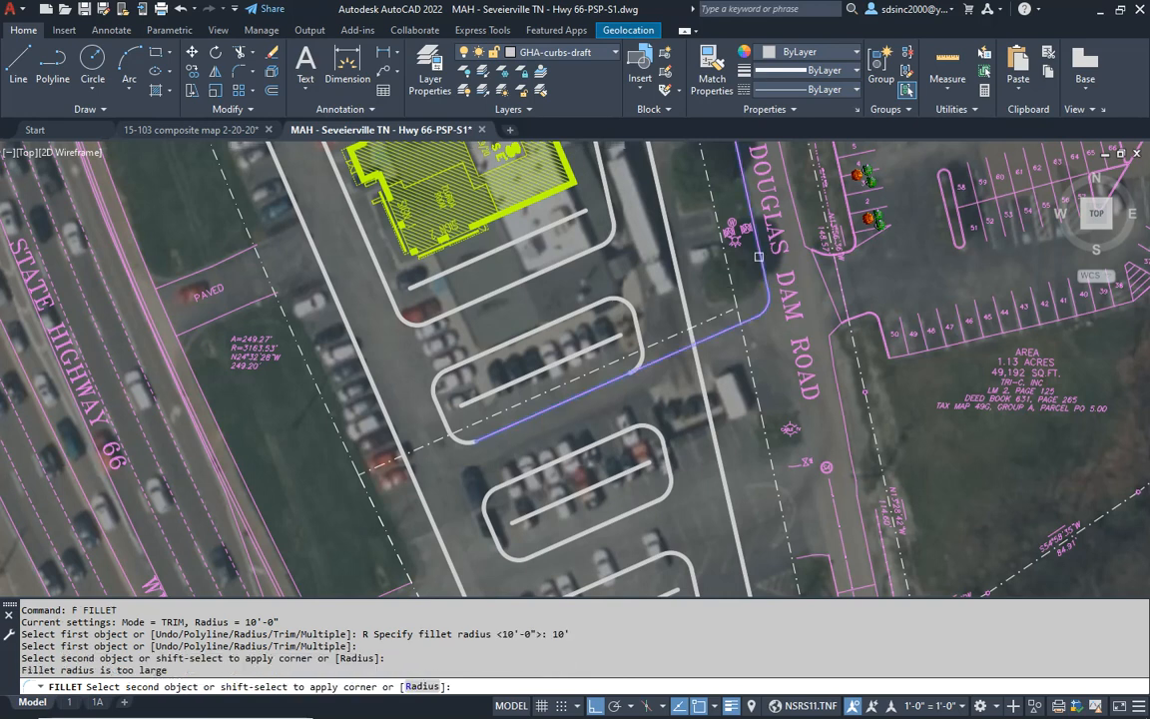
key(Escape)
key(Escape)
key(Escape)
- Explode Old Douglas Dam Road's west edge north of the driveway and fillet it to the first island's south curb at 10'
text(x)
key(Return)
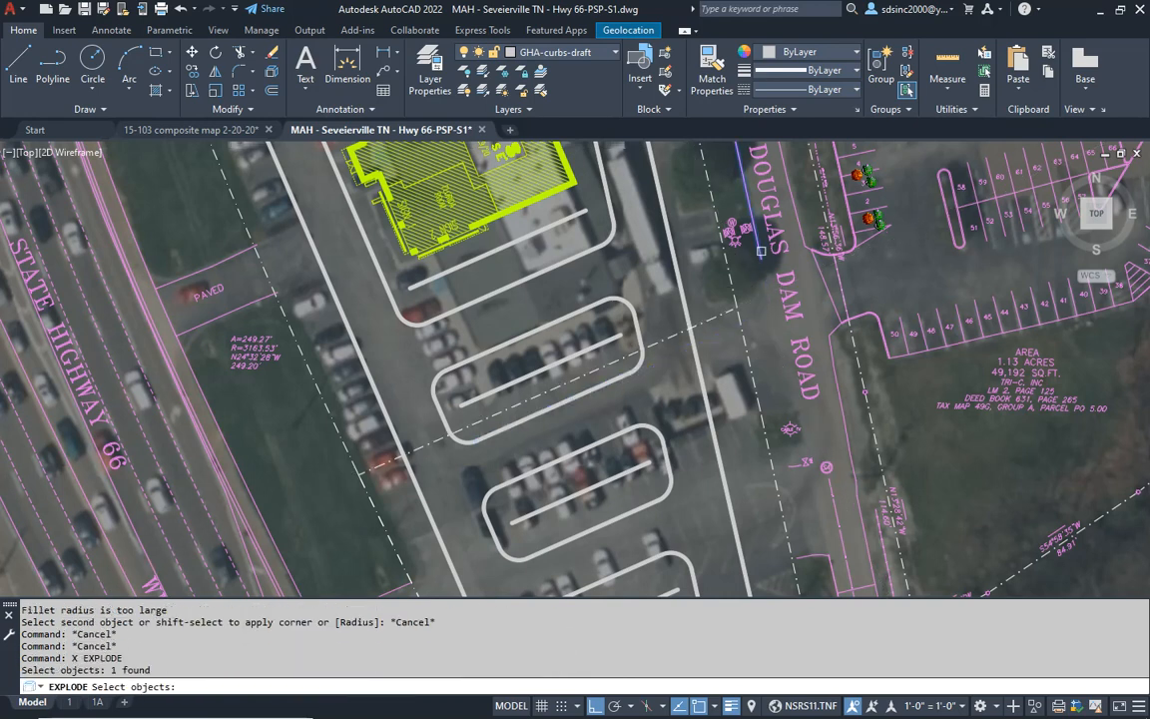
key(Return)
key(Escape)
text(f)
key(Return)
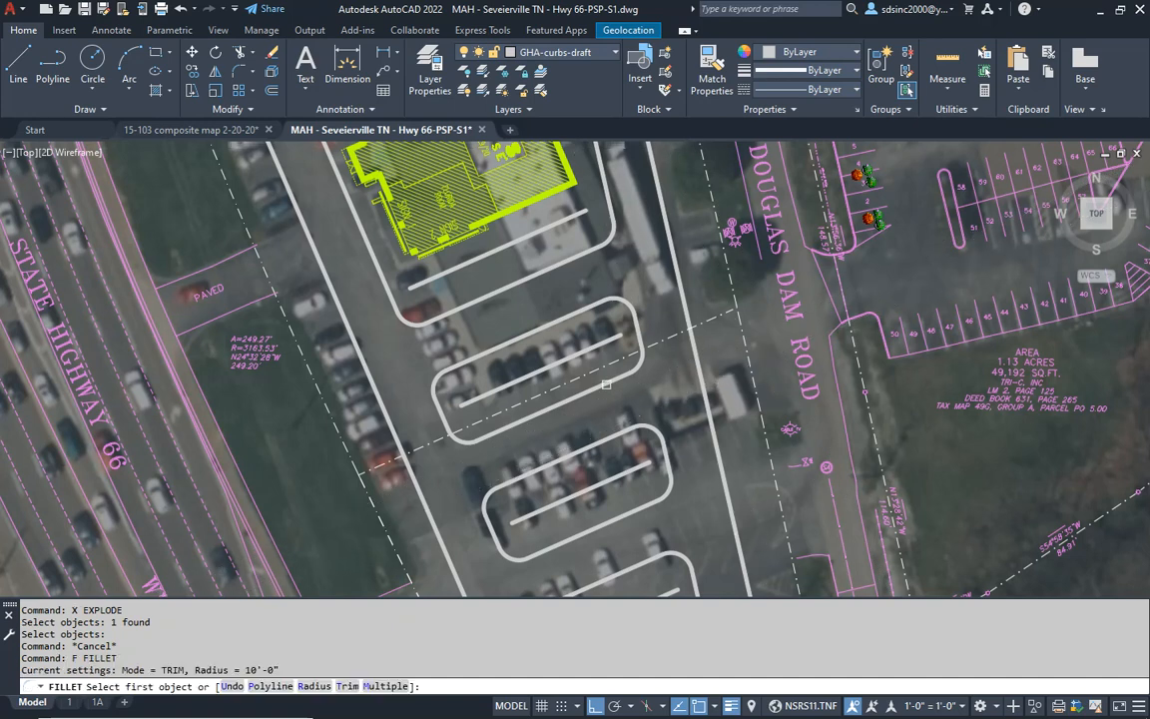
click(561, 404)
click(762, 261)
- Erase the survey linework in the driveway area along Old Douglas Dam Road's west side
mouse_move(744, 475)
middle_down()
mouse_move(700, 390)
mouse_move(665, 425)
mouse_move(663, 448)
middle_up()
key(Escape)
key(Escape)
scroll(769, 499, up, 2)
click(693, 410)
click(819, 494)
text(e)
key(Return)
key(Escape)
key(Escape)
key(Escape)
key(Escape)
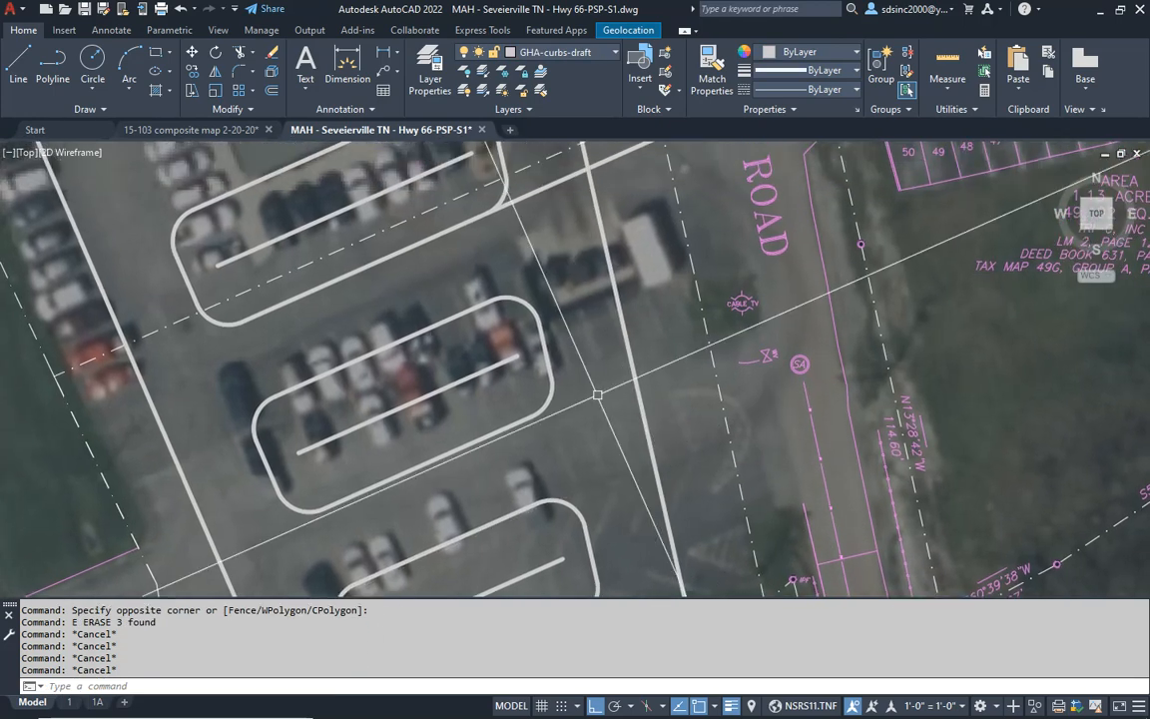
text(f)
key(Return)
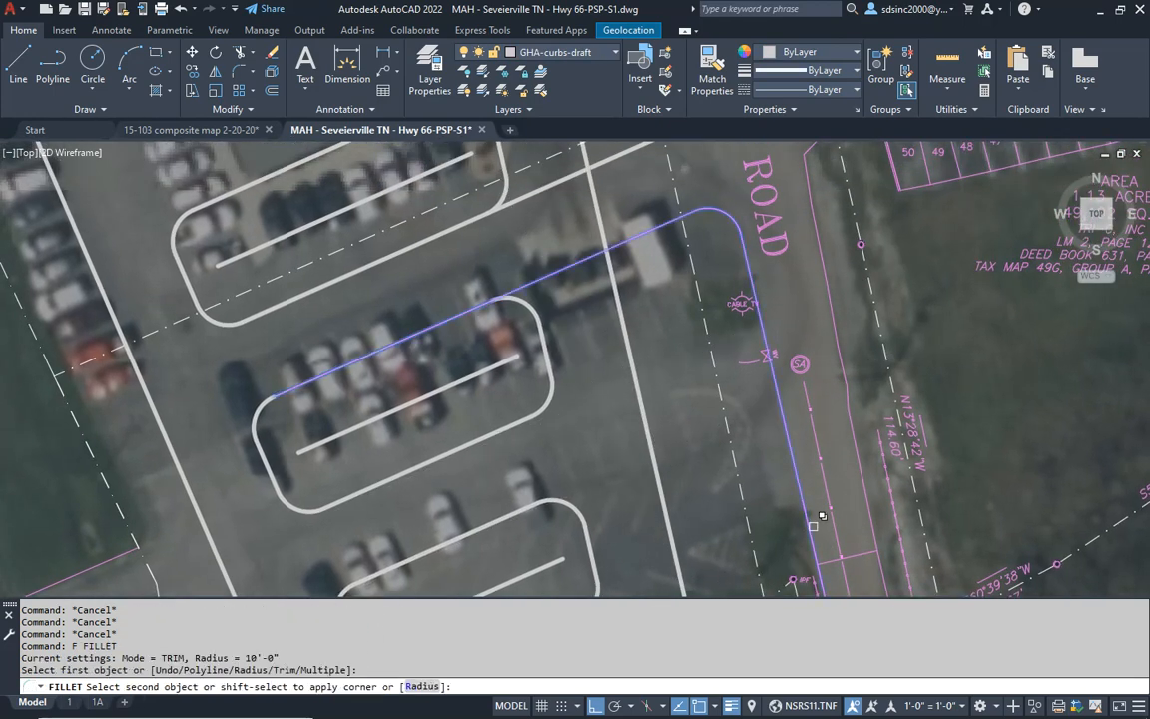
key(Escape)
key(Escape)
key(Escape)
- Explode Old Douglas Dam Road's west edge polyline south of the driveway
text(x)
key(Return)
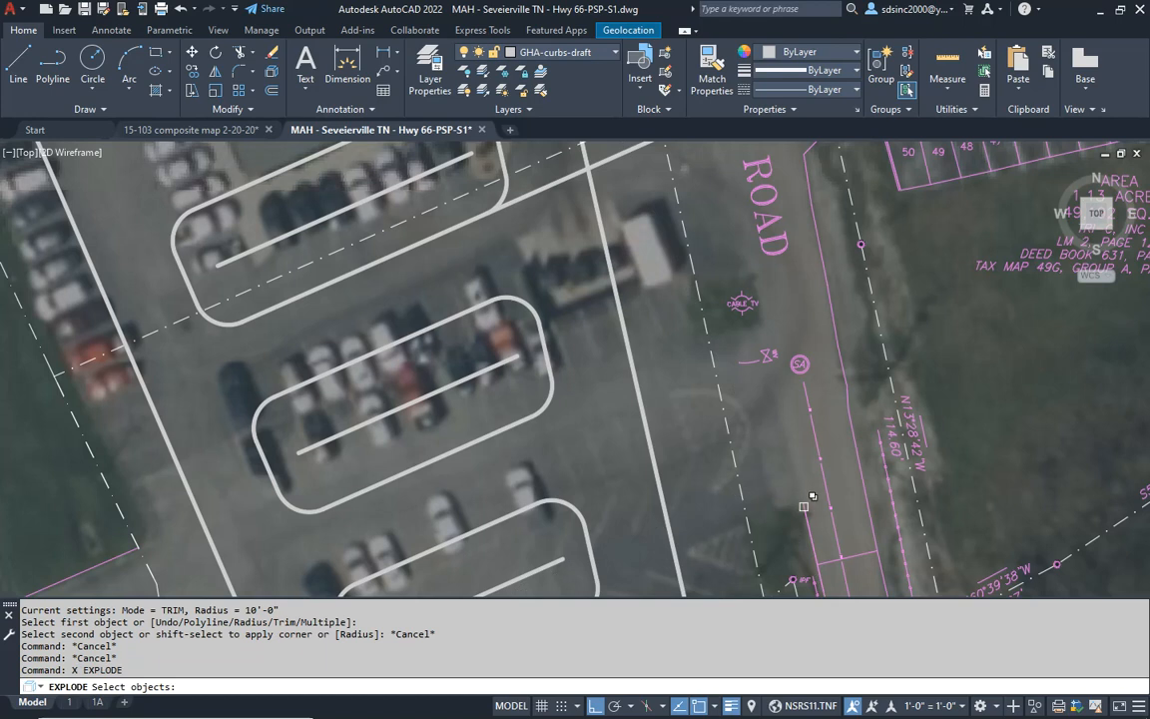
click(804, 514)
click(849, 572)
key(Return)
key(Escape)
key(Escape)
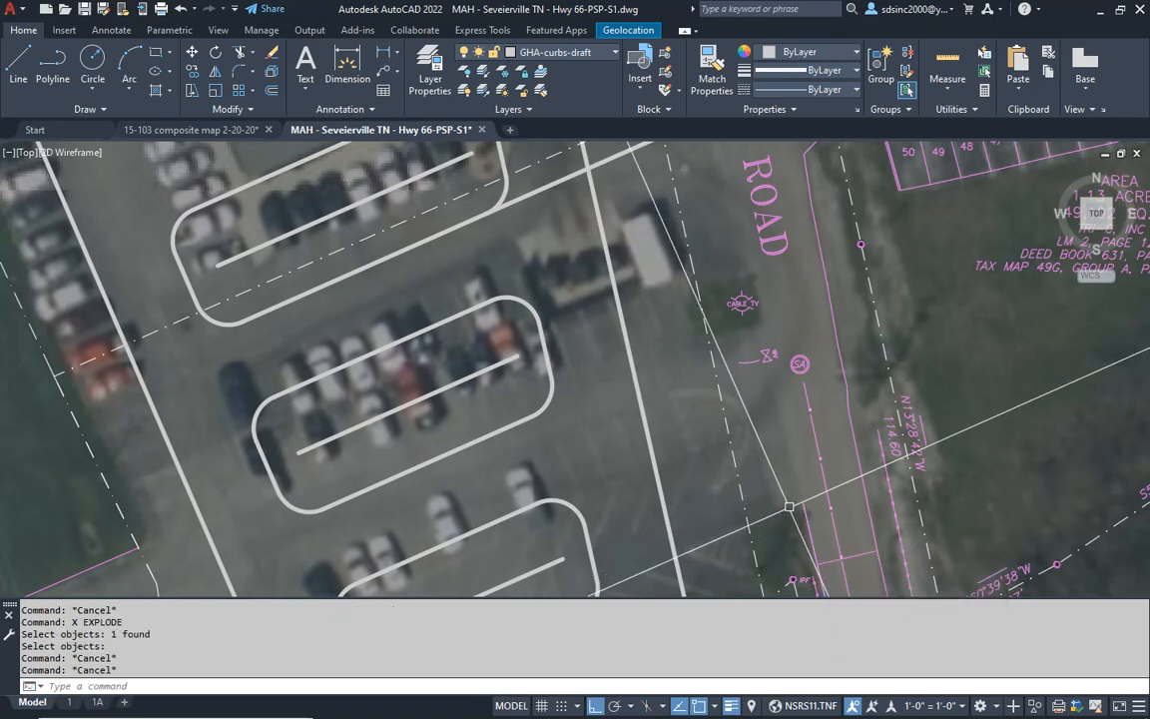
- Fillet the second parking island's north curb to the exploded Old Douglas Dam Road edge with a 10' radius
click(811, 489)
click(789, 515)
key(Escape)
key(Escape)
key(Escape)
text(f)
key(Return)
click(811, 516)
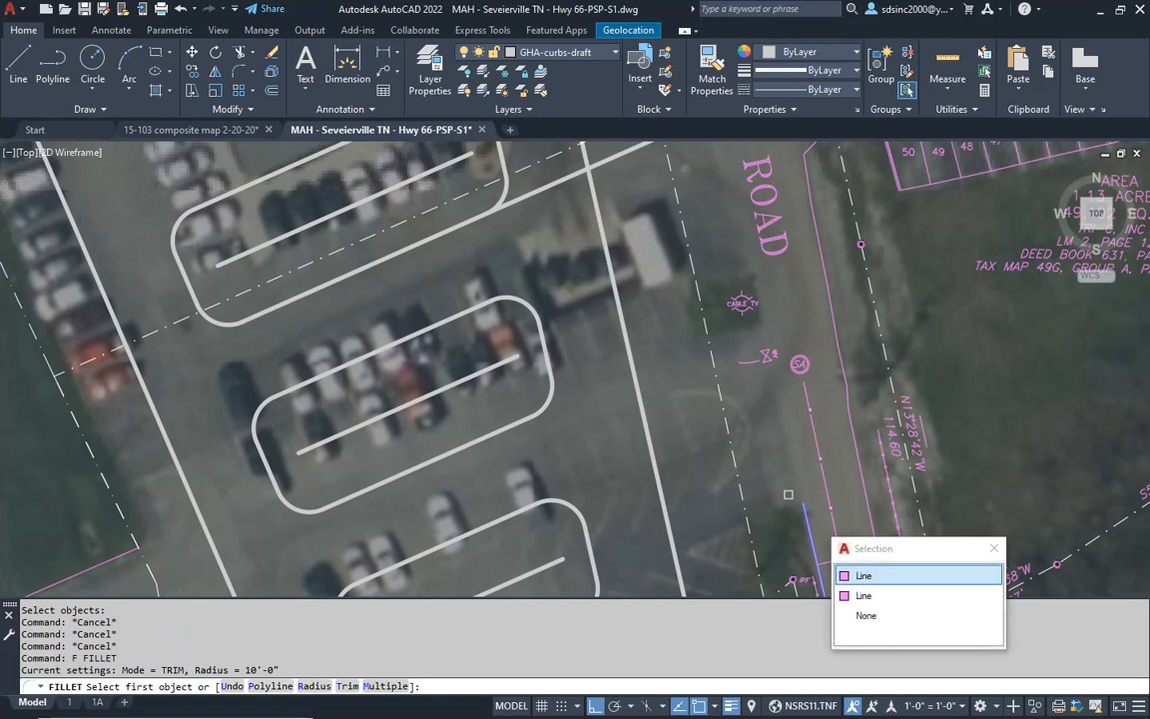
click(859, 575)
key(Escape)
key(Escape)
- Trim the site's east perimeter curb between the two Old Douglas Dam Road driveway edges
middle_drag(597, 213, 613, 380)
text(t)
key(Return)
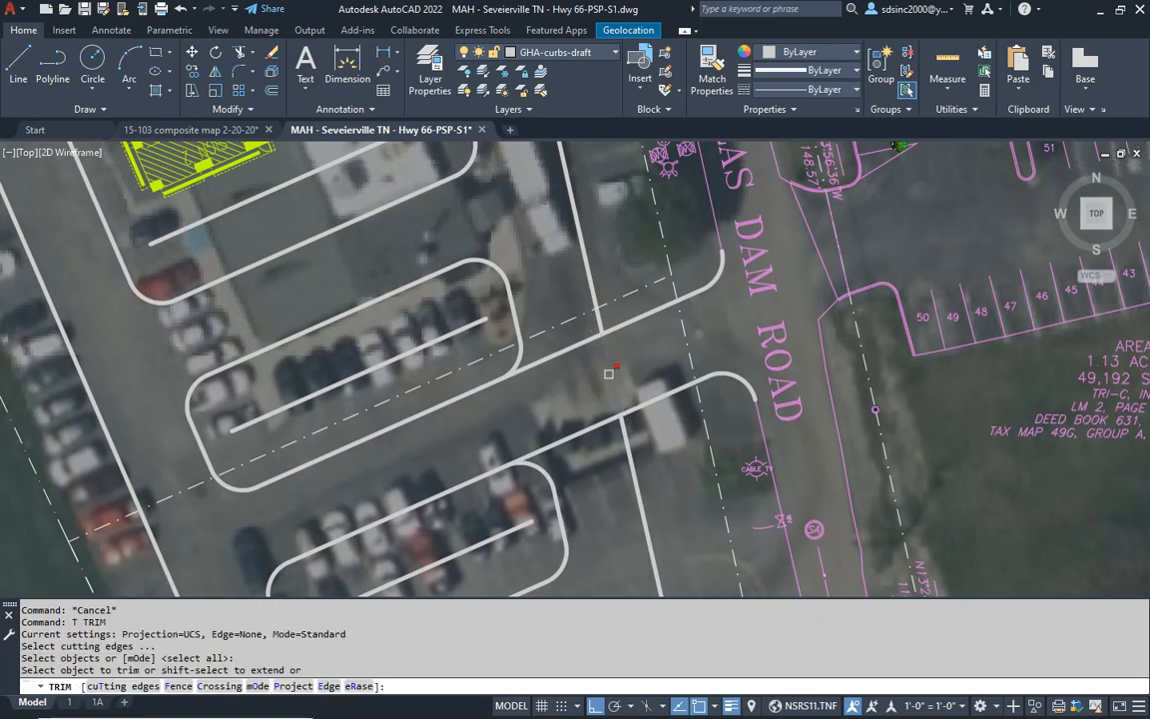
key(Escape)
key(Escape)
- Trim both driveway edges back to the east perimeter curb, removing the portions that run west to the islands
text(t)
key(Return)
key(Return)
click(547, 360)
key(Escape)
key(Escape)
- Erase the two fillet arcs at the road ends of the Old Douglas Dam Road driveway edges
mouse_move(735, 380)
middle_down()
mouse_move(697, 423)
mouse_move(690, 473)
middle_up()
click(696, 423)
text(e)
key(Return)
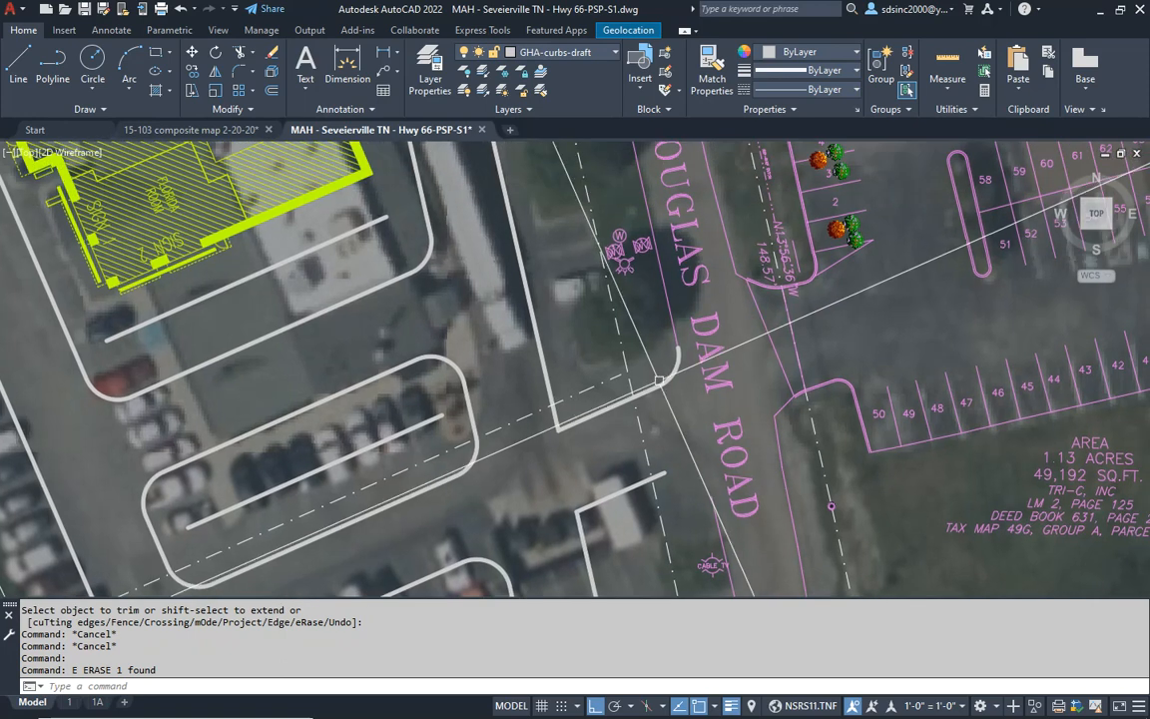
click(671, 361)
text(e)
key(Return)
key(Escape)
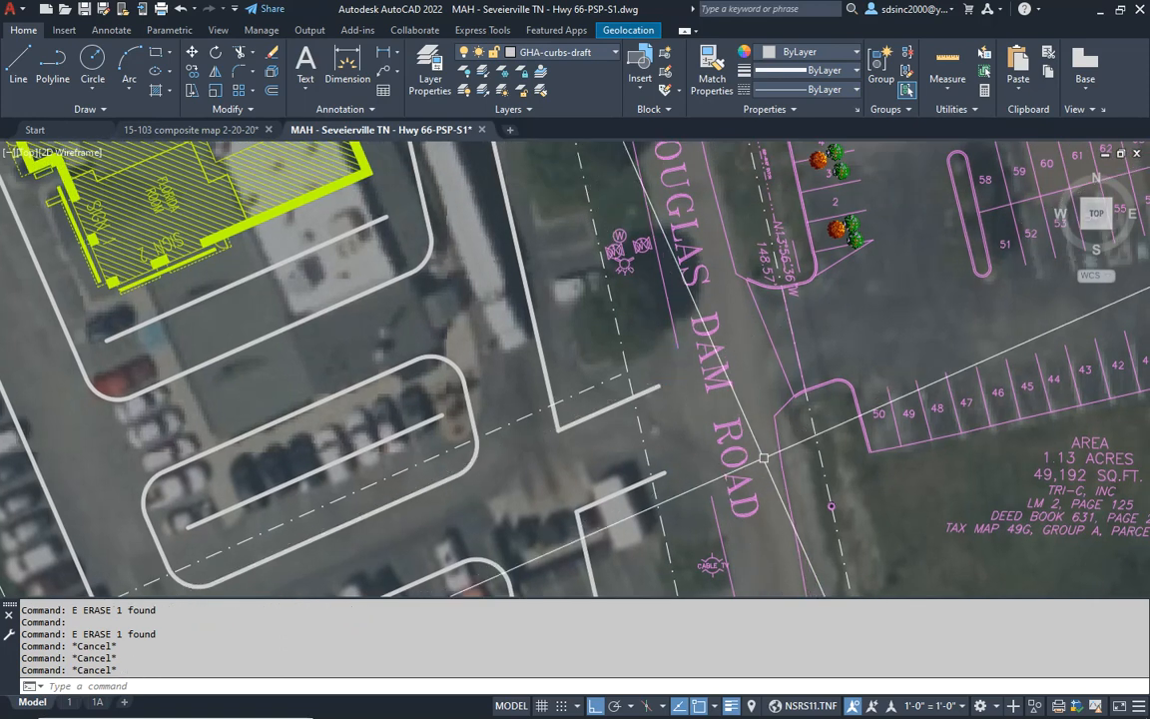
- Extend both driveway edges across Old Douglas Dam Road to the survey lines on its east side
key(Return)
click(841, 344)
click(758, 412)
key(Return)
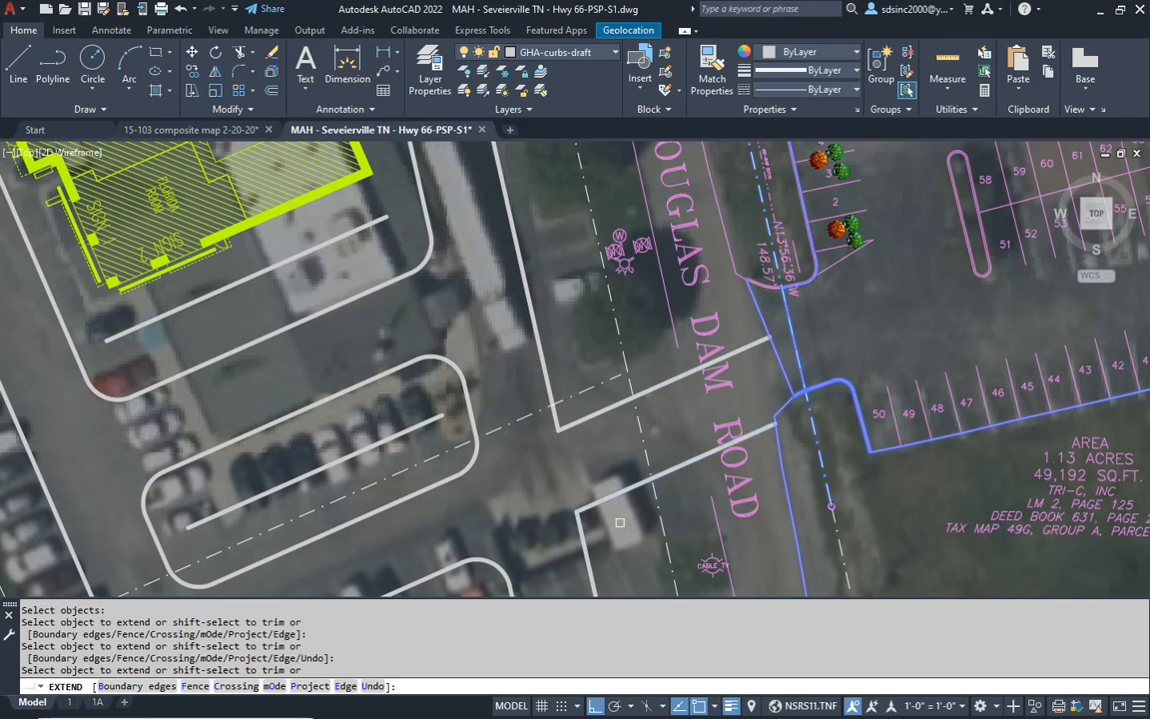
key(Return)
- Fillet the Allensville Road entrance's east edge to the north drive aisle curb with a 35' radius
middle_drag(581, 305, 675, 411)
scroll(676, 403, down, 5)
middle_drag(549, 296, 624, 429)
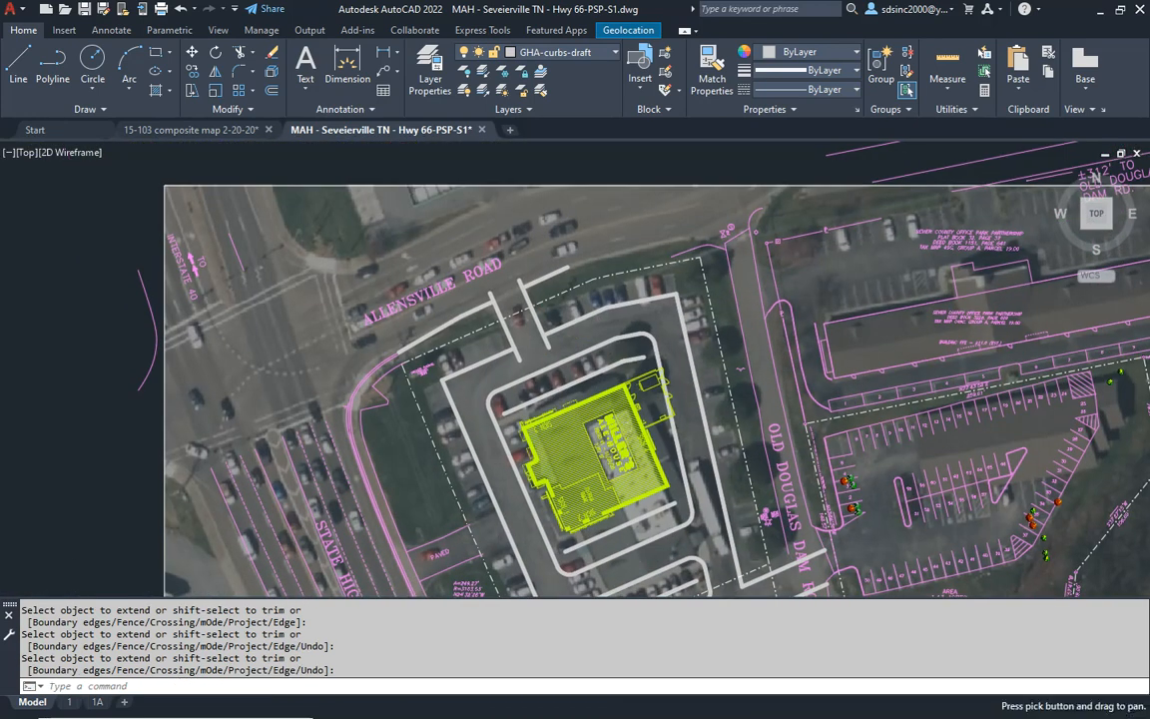
scroll(532, 328, up, 5)
scroll(616, 467, up, 2)
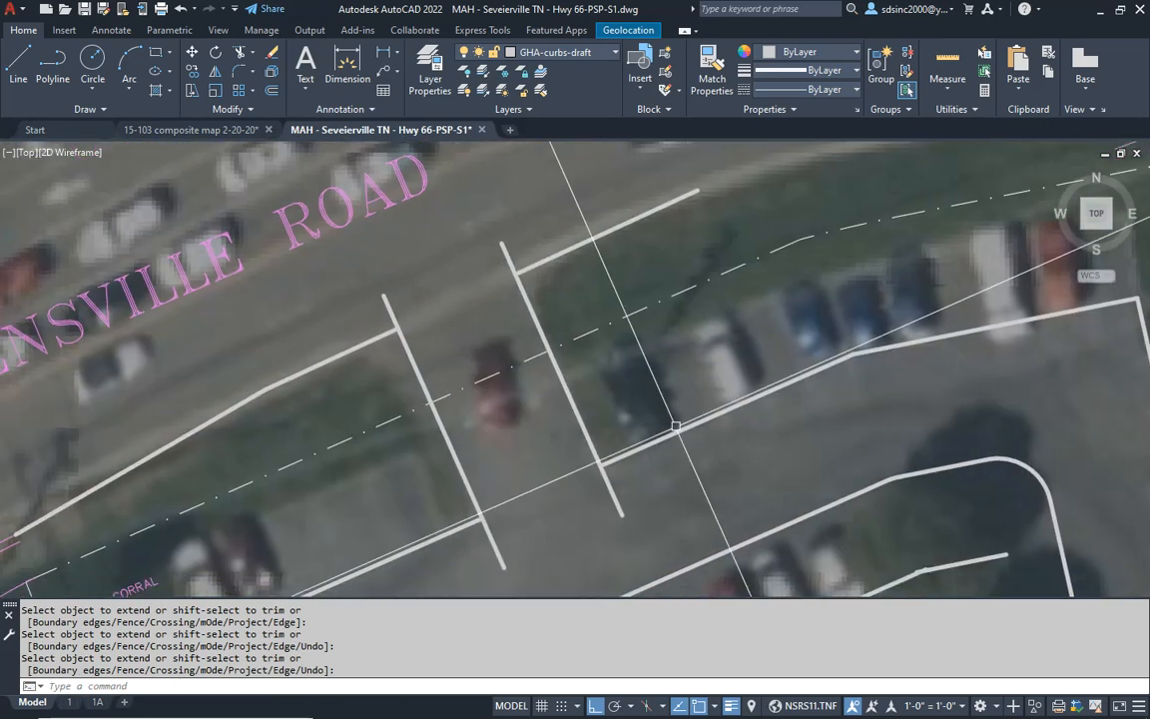
key(Escape)
key(Escape)
key(Escape)
middle_drag(679, 456, 657, 441)
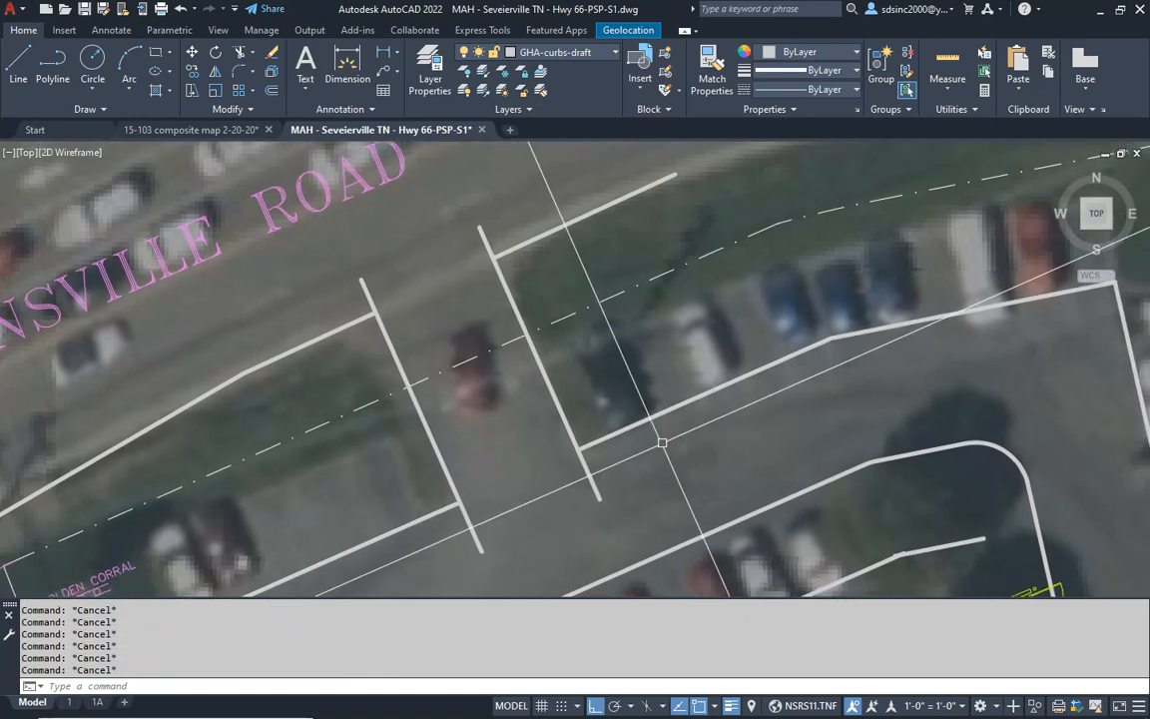
text(F)
key(Return)
text(R)
text(35')
key(Return)
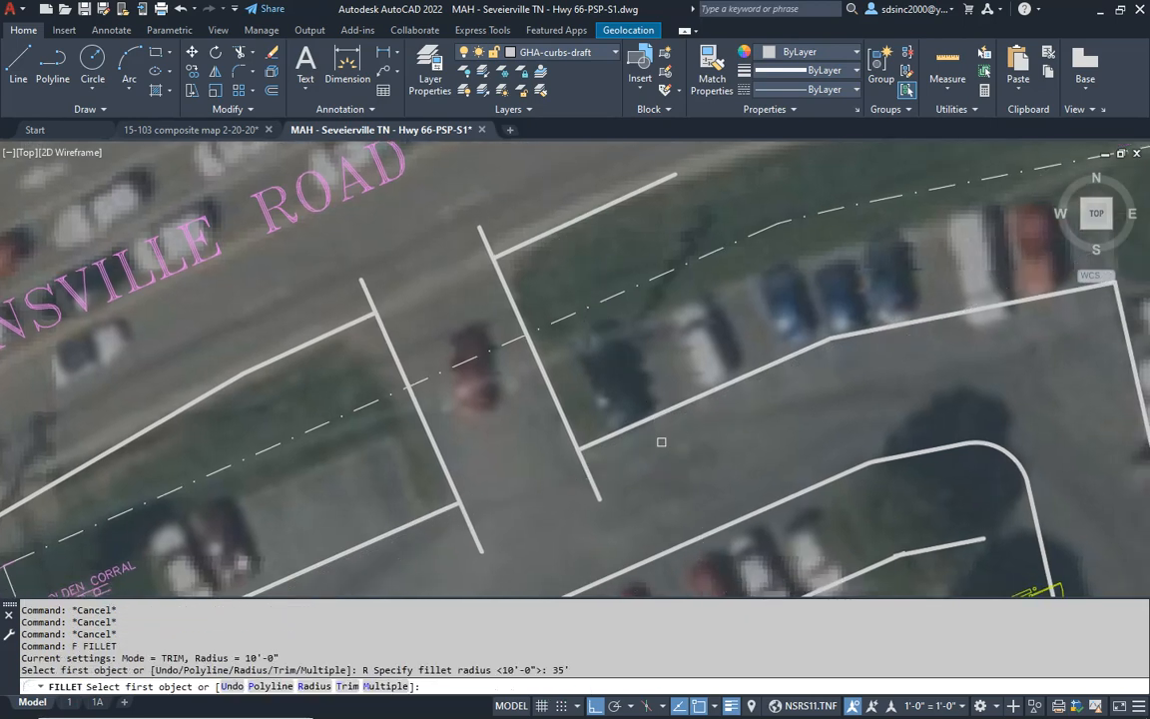
click(599, 443)
click(566, 423)
middle_drag(539, 288, 539, 313)
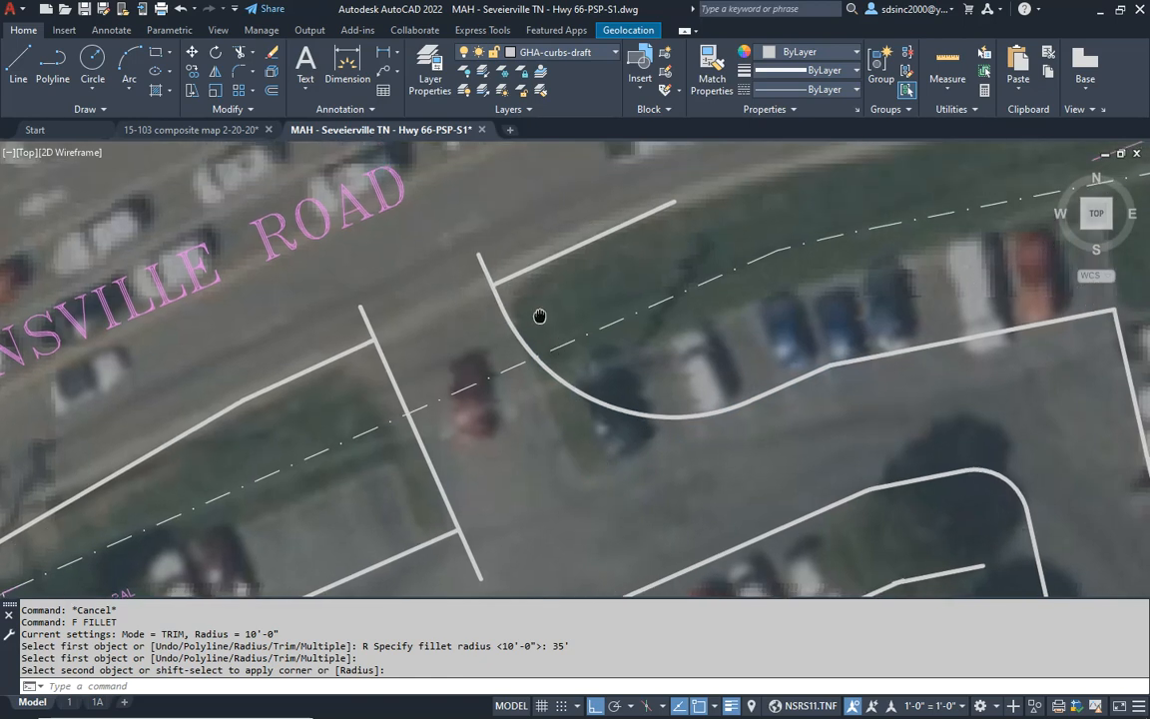
- Fillet Allensville Road's south edge east of the entrance to the 35' curb arc with a 10' radius
key(Escape)
key(Escape)
text(F)
key(Return)
text(R)
key(Return)
text(10)
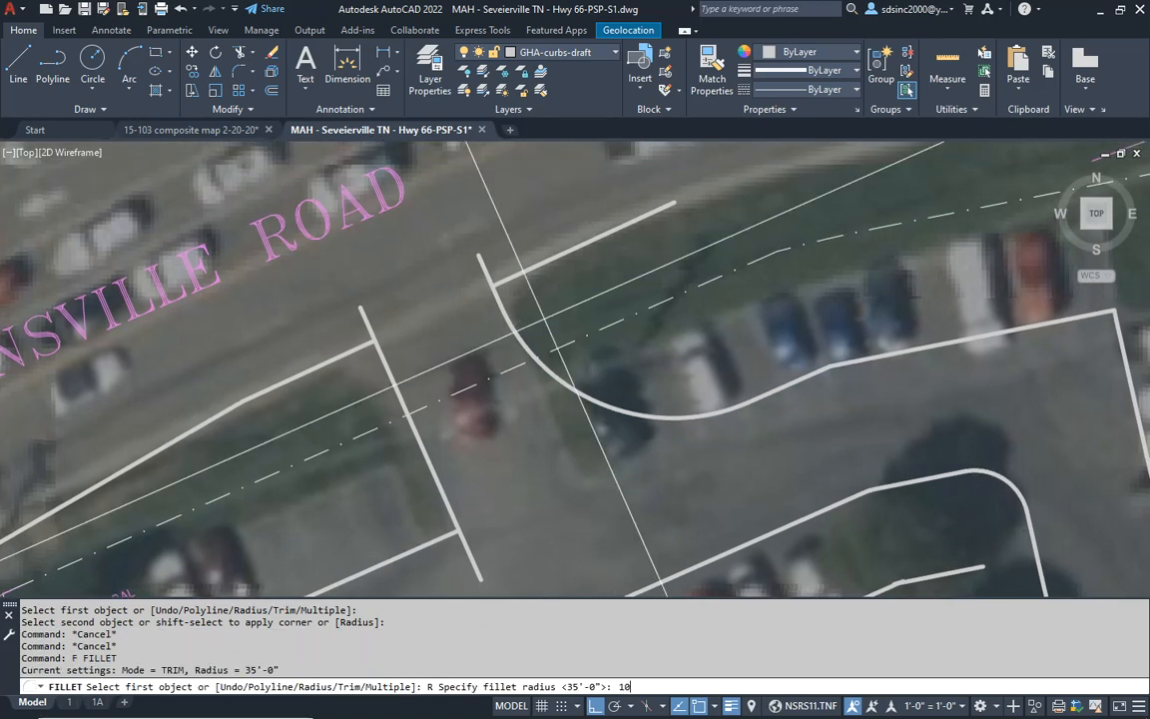
text(')
key(Return)
click(550, 263)
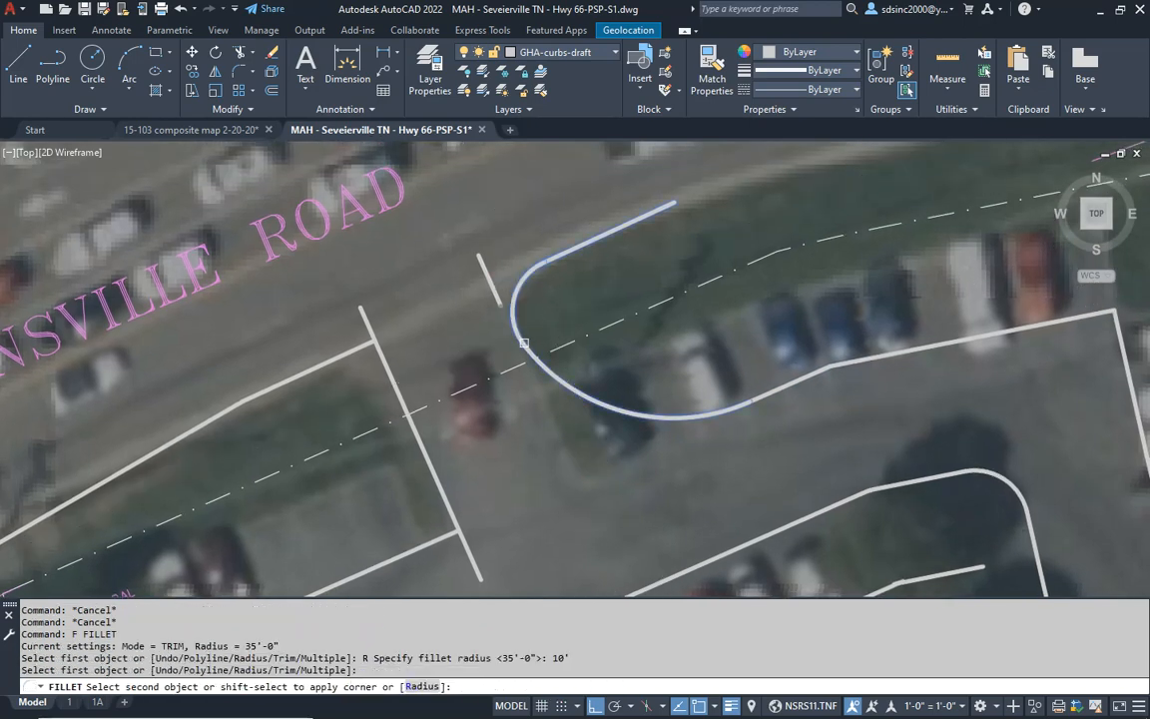
click(524, 343)
key(Escape)
- Erase the leftover line segment at the road end of the entrance's east edge
click(496, 270)
click(469, 290)
text(E)
key(Return)
- Fillet the Allensville Road entrance's west edge to the road's south edge with a 35' radius
middle_drag(454, 370, 678, 288)
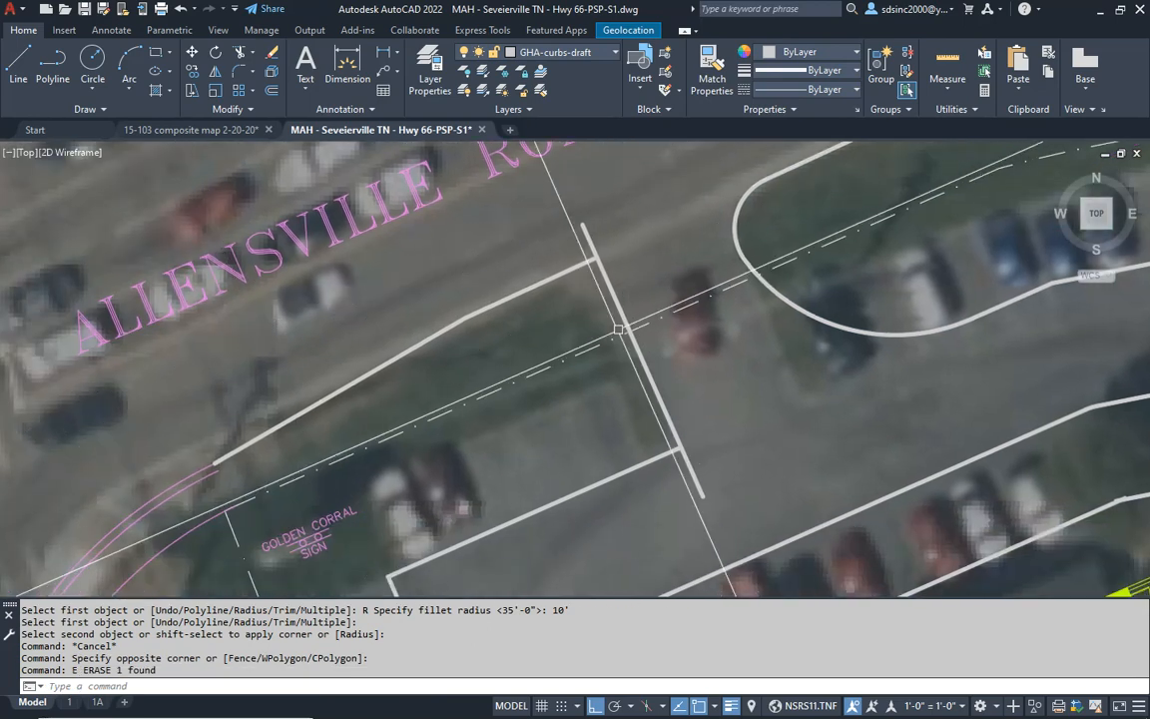
key(Escape)
key(Escape)
key(Escape)
text(F)
key(Return)
text(R)
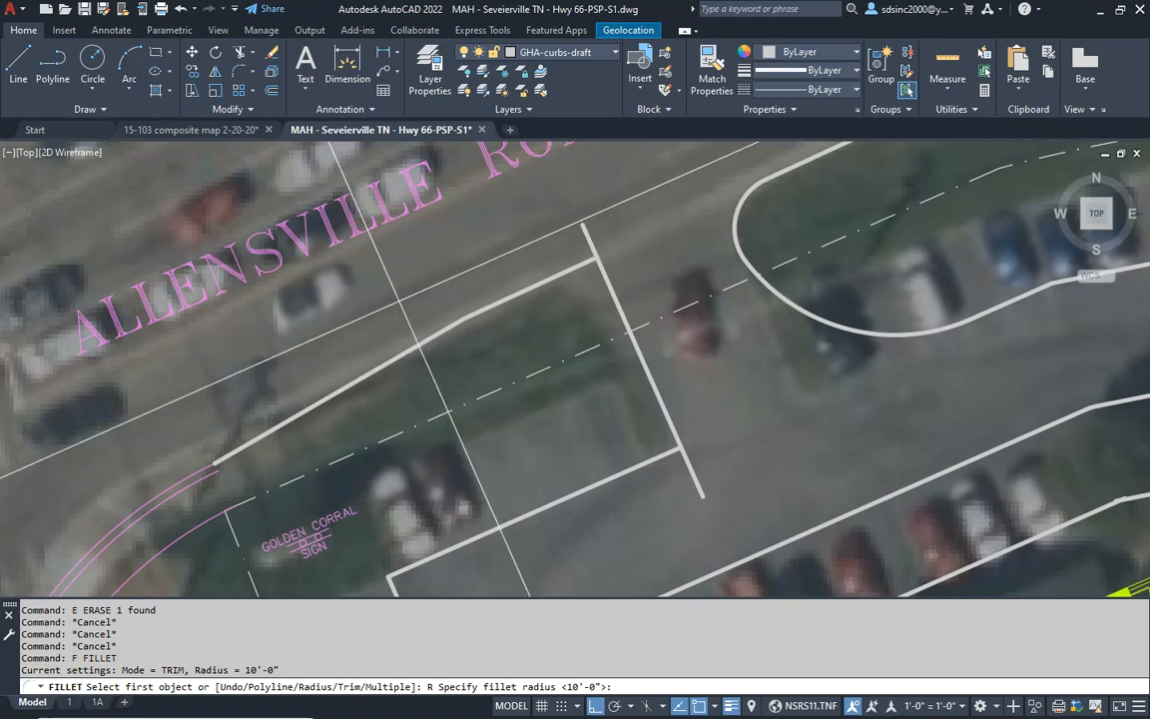
key(Escape)
key(Escape)
key(Escape)
key(Escape)
key(Escape)
key(Escape)
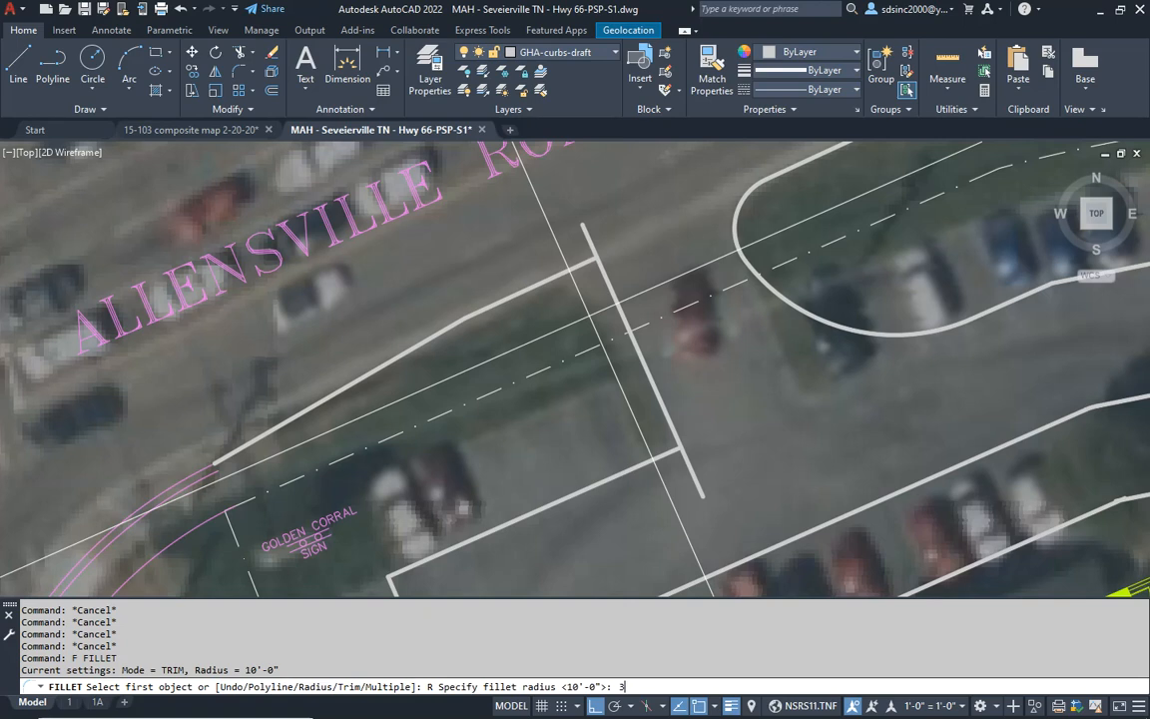
text(5')
key(Return)
click(604, 278)
click(456, 335)
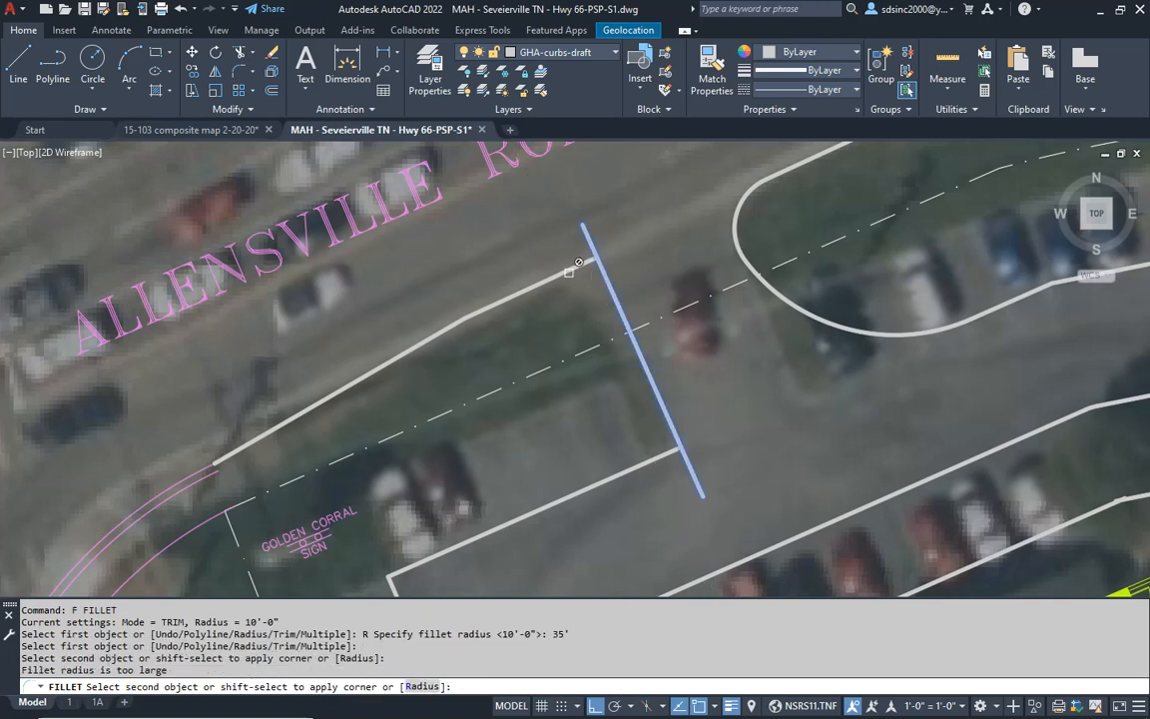
key(Escape)
key(Escape)
- Erase the leftover road edge segment outside the 35' arc on the entrance's west side
click(598, 296)
click(544, 267)
text(e)
key(Return)
key(Escape)
- Fillet the entrance's west 35' arc to the north parking curb with a 10' radius
middle_drag(621, 442, 609, 430)
text(f)
key(Return)
text(r)
key(Return)
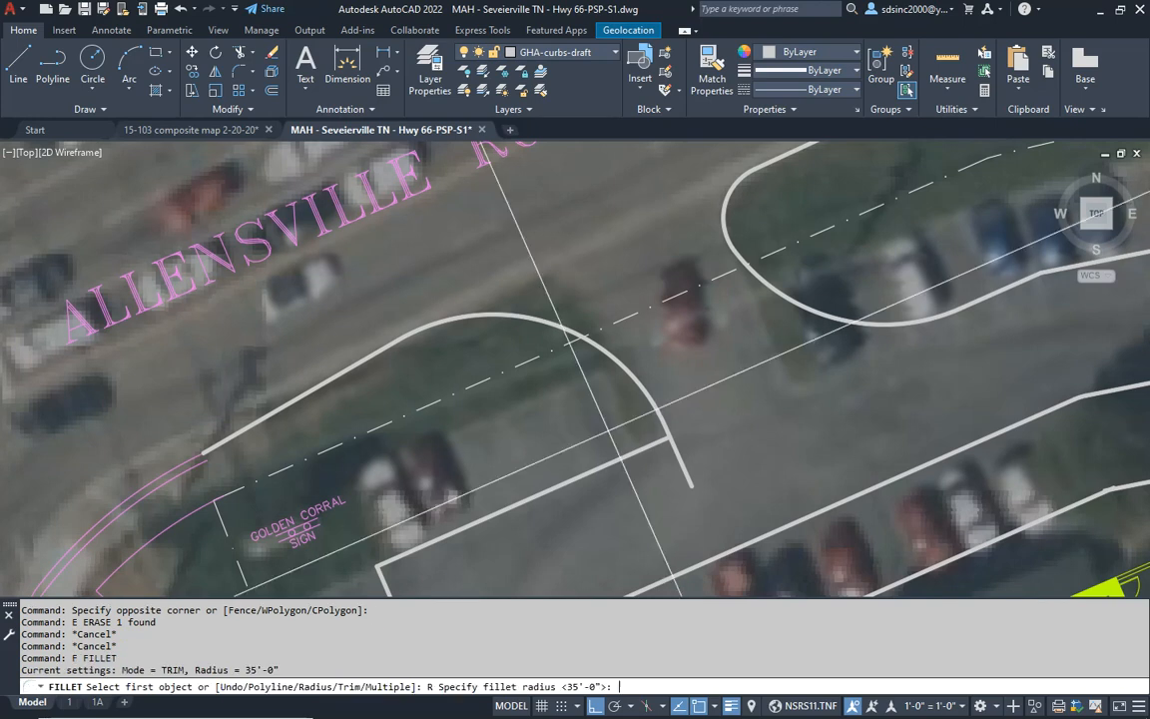
text(10')
- Erase the leftover entrance edge stub projecting into the drive aisle beside the 10' arc
key(Return)
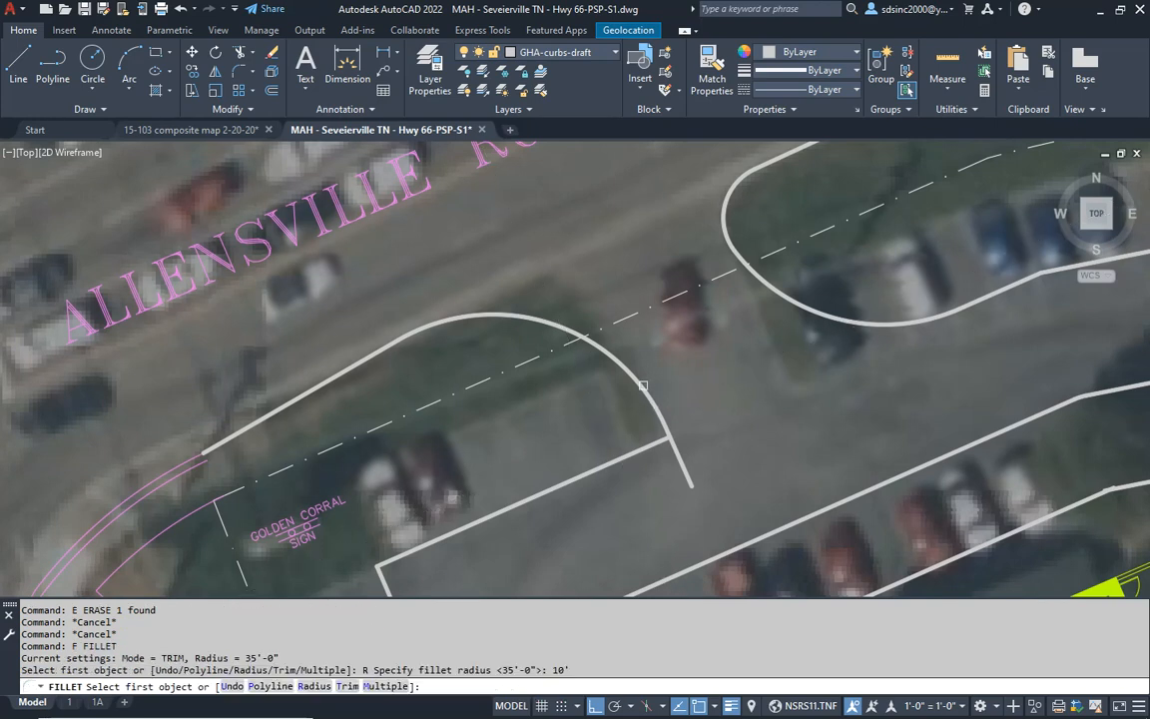
click(643, 386)
click(633, 457)
key(Escape)
click(712, 472)
click(681, 455)
text(e)
key(Return)
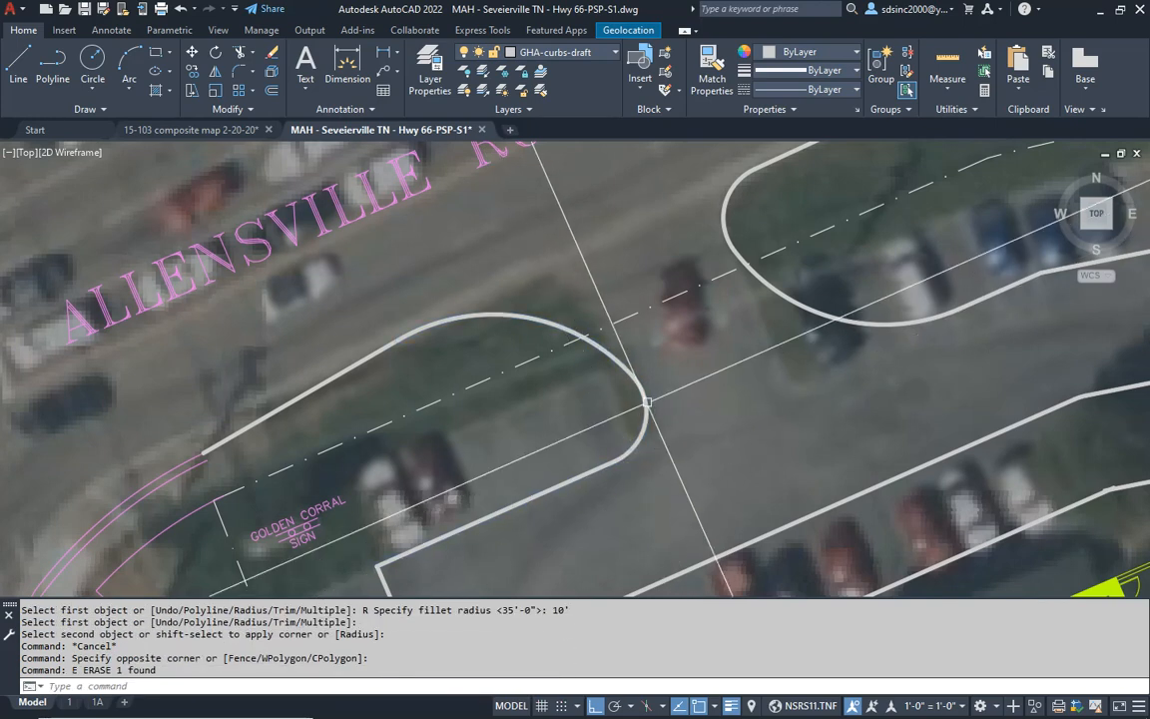
- Replace the building island's northeast corner arc with a 35' radius fillet between its north and east curbs
scroll(637, 401, down, 2)
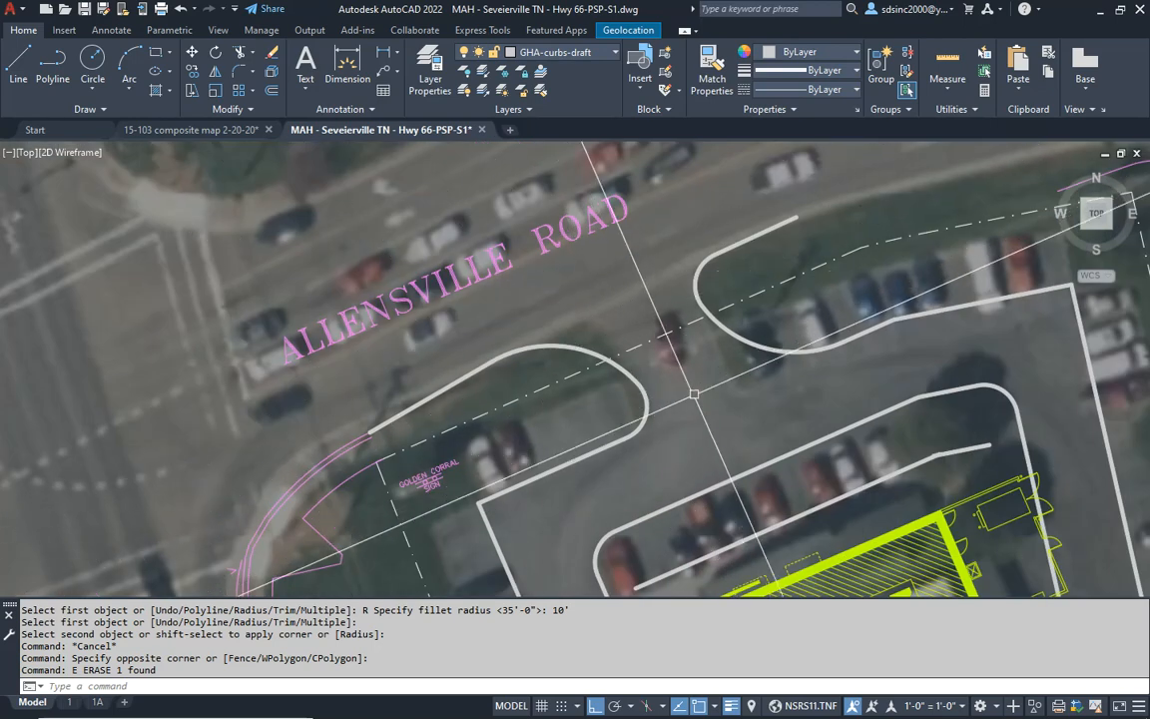
middle_drag(820, 398, 538, 339)
key(Escape)
key(Escape)
key(Escape)
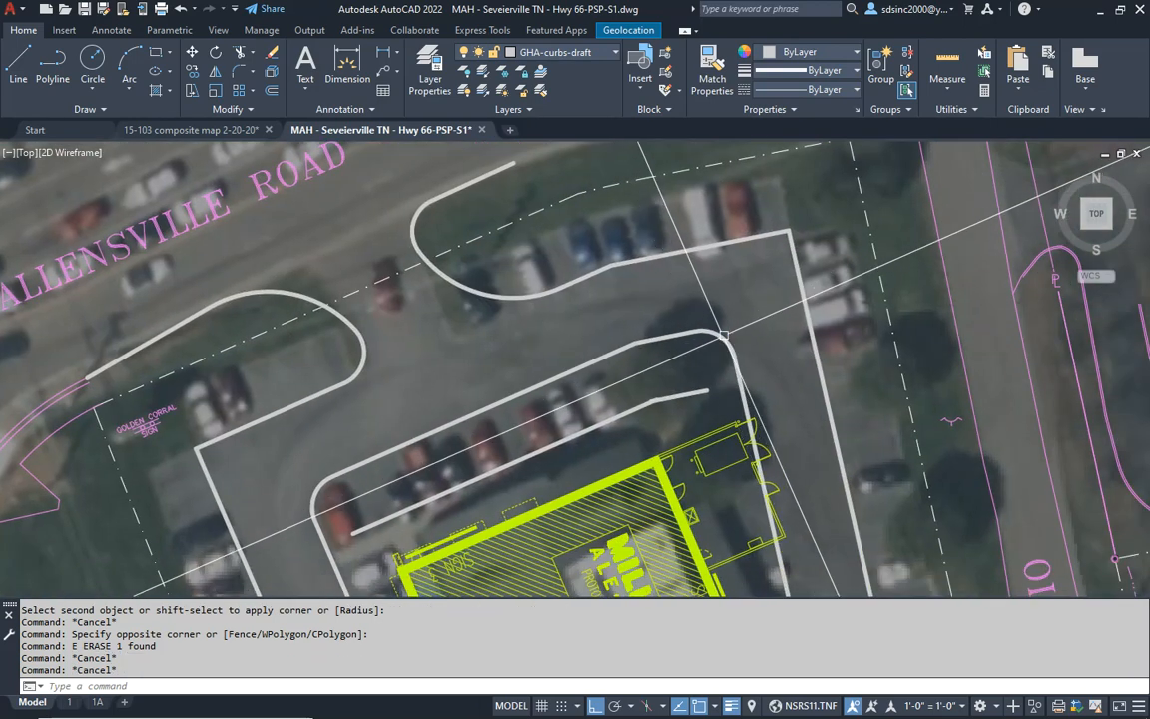
text(f)
key(Return)
text(r)
key(Return)
text(3)
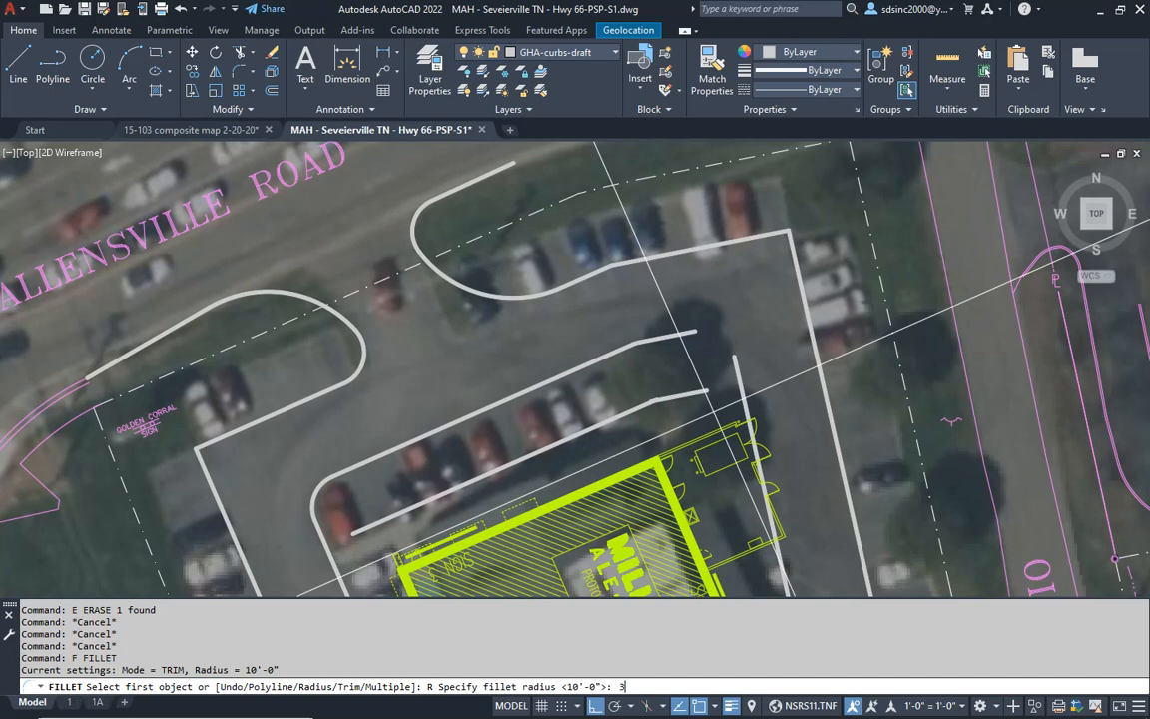
text(5')
key(Return)
click(741, 368)
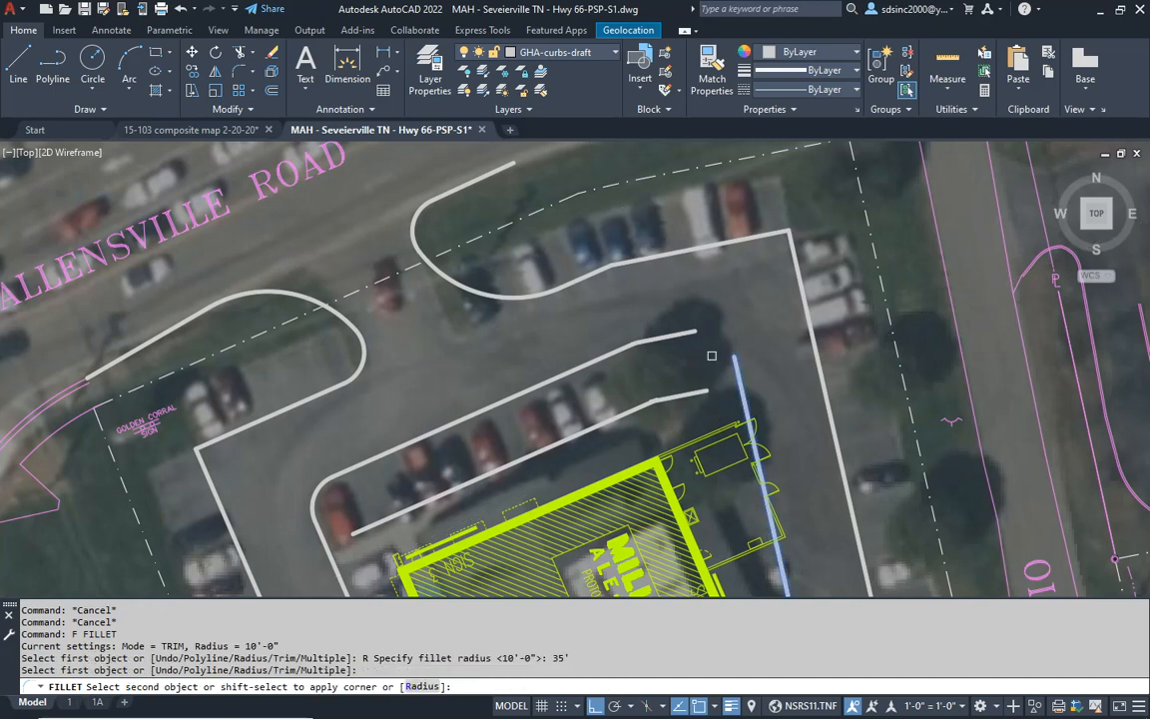
click(688, 329)
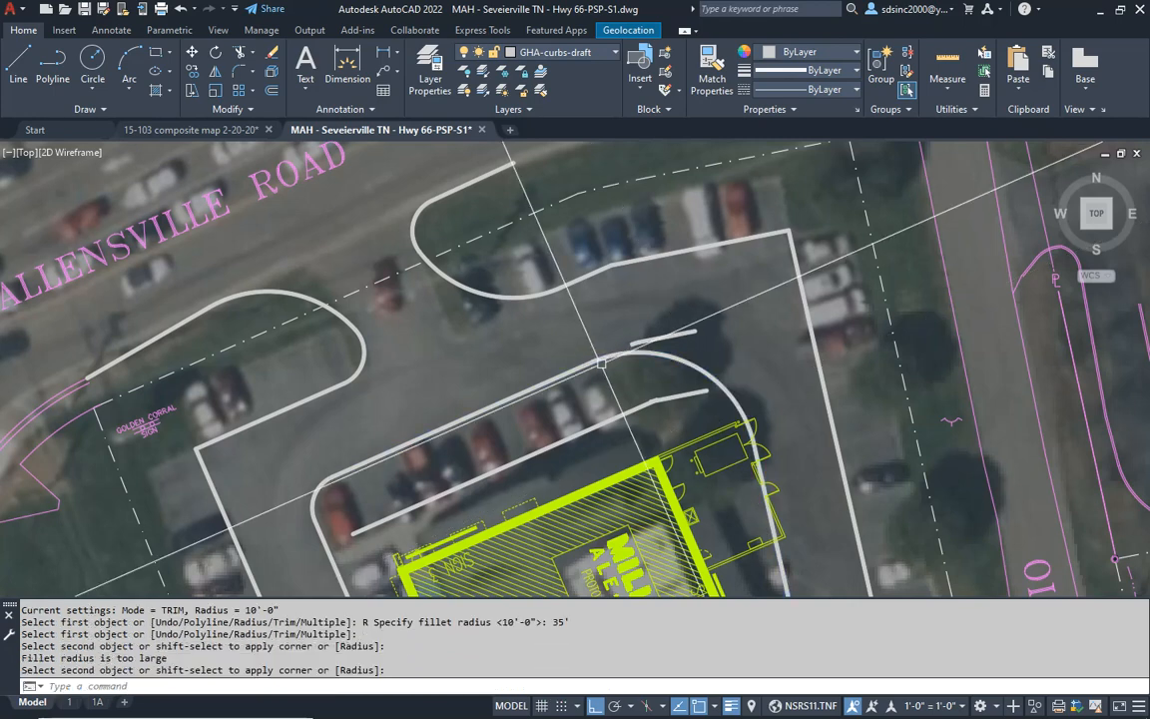
key(Escape)
- Erase the leftover angled curb pieces and the angled end of the sidewalk line at the building island's northeast corner
click(671, 338)
text(e)
key(Return)
click(691, 396)
text(e)
key(Return)
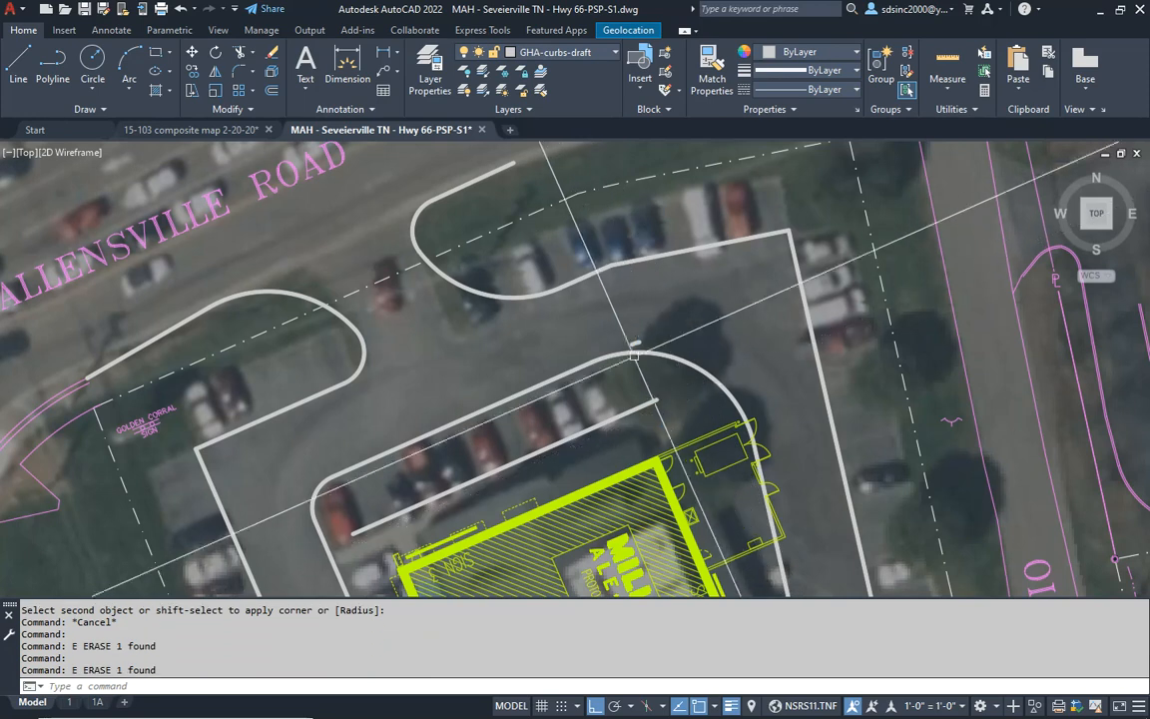
scroll(629, 349, up, 2)
click(616, 317)
click(661, 355)
text(e)
key(Return)
- Fillet the site's east curb to the north edge of the Old Douglas Dam Road driveway with a 35' radius
middle_drag(702, 420, 624, 233)
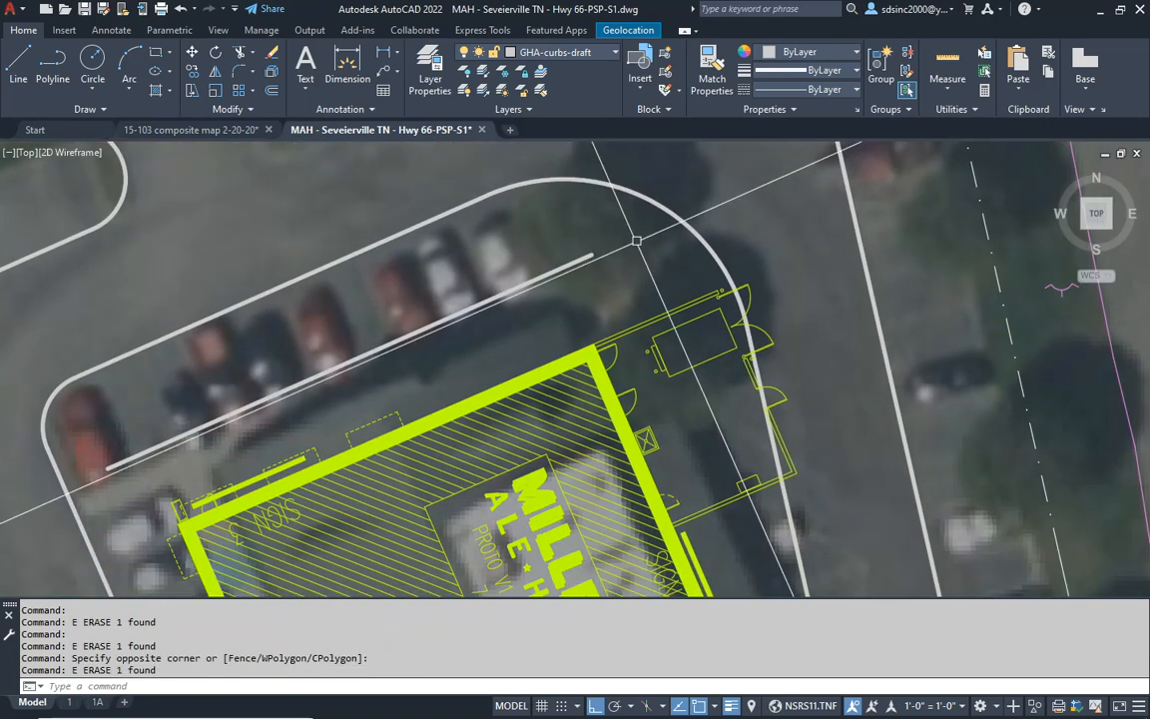
scroll(626, 232, down, 4)
middle_drag(683, 395, 685, 244)
key(Escape)
key(Escape)
text(f)
key(Return)
click(786, 378)
click(821, 404)
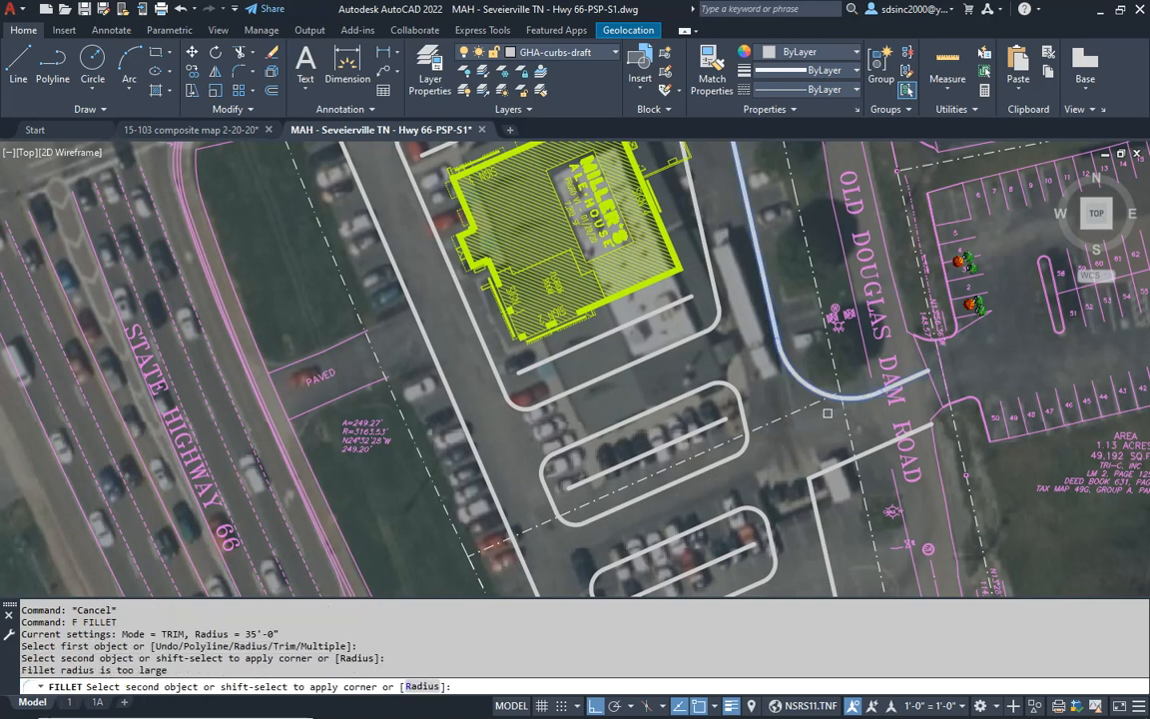
click(849, 408)
middle_drag(857, 414, 796, 417)
scroll(802, 411, up, 5)
key(Escape)
key(Escape)
key(Escape)
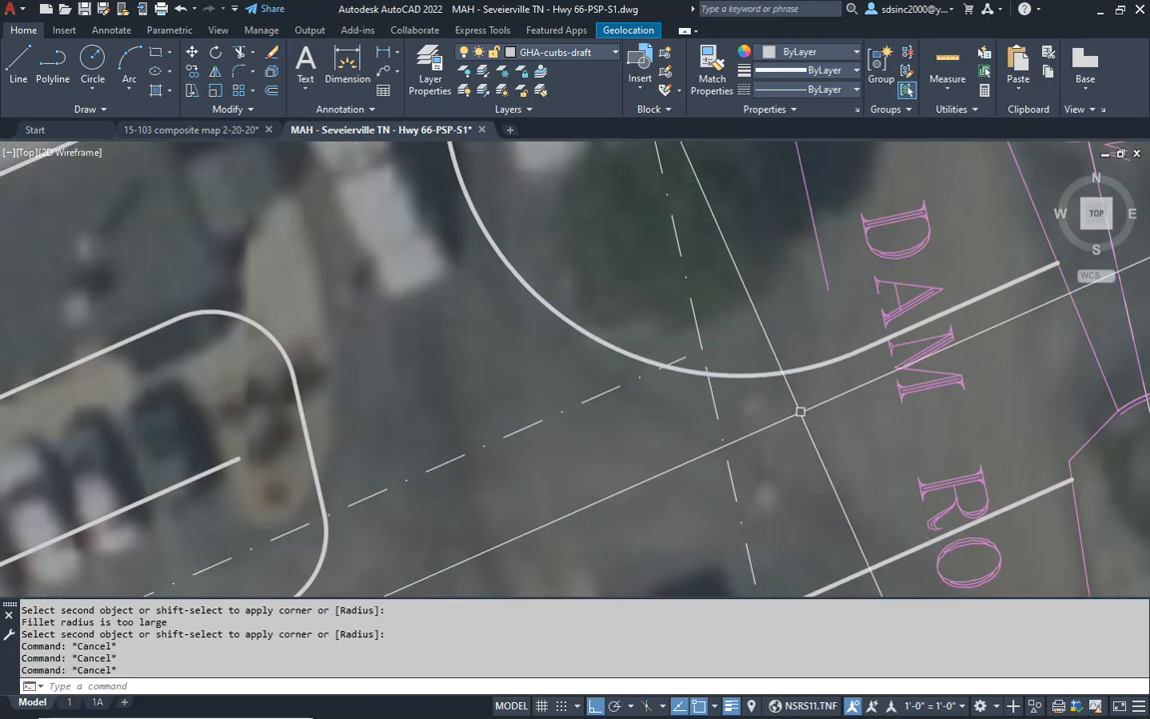
- Fillet Old Douglas Dam Road's west edge north of the driveway to the 35' arc with a 10' radius
text(f)
key(Return)
text(r)
key(Return)
text(10')
key(Return)
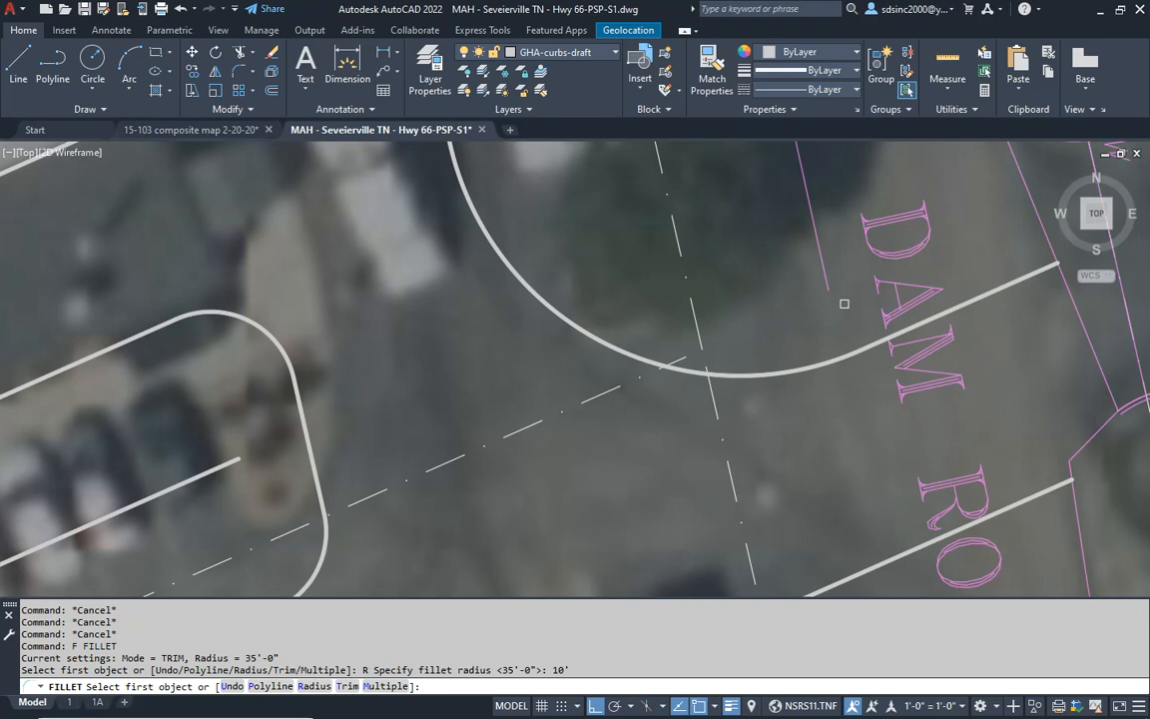
click(827, 285)
scroll(768, 374, down, 6)
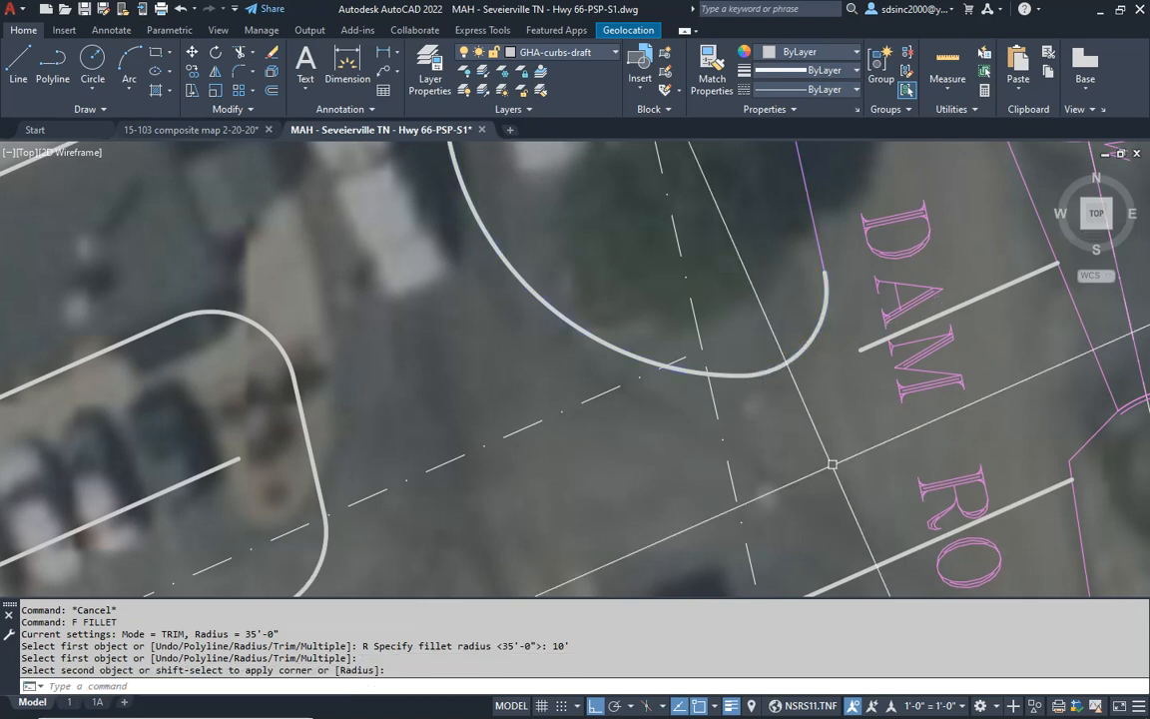
key(Escape)
key(Escape)
key(Escape)
key(Escape)
text(ex)
key(Return)
key(Escape)
key(Escape)
key(Escape)
text(f)
key(Return)
text(r)
key(Return)
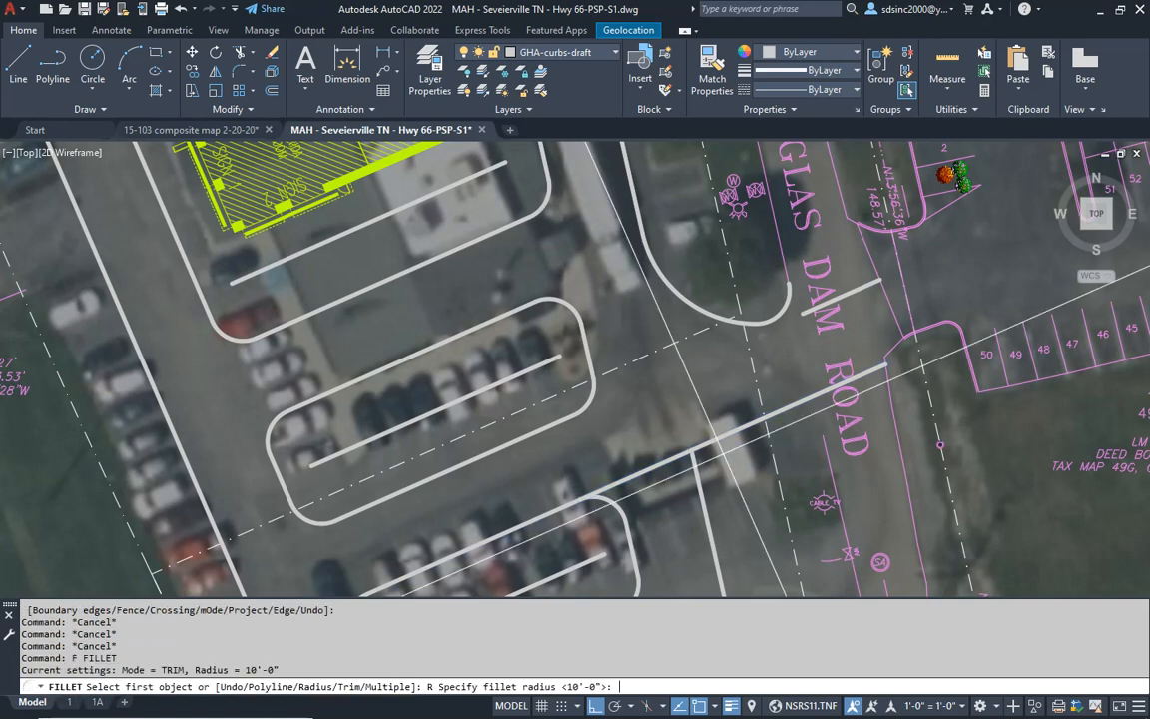
key(Escape)
key(Escape)
key(Escape)
key(Escape)
key(Escape)
text(f)
key(Return)
text(r)
key(Return)
key(Return)
key(Escape)
key(Escape)
key(Escape)
key(Escape)
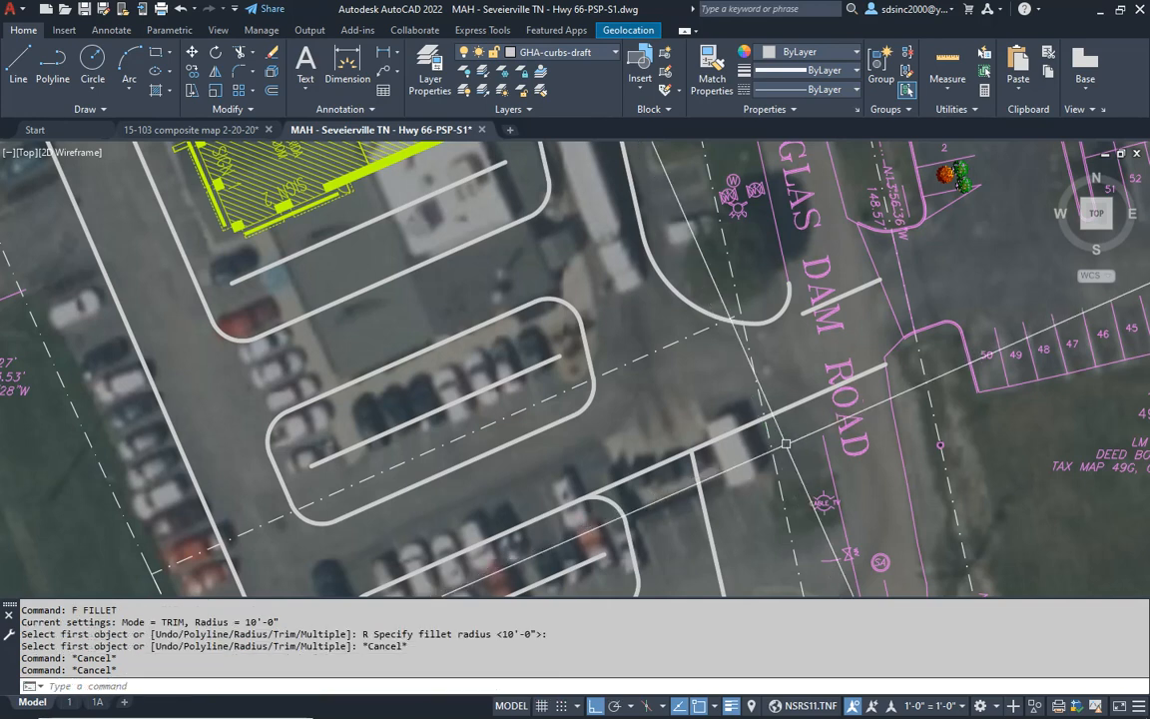
text(f)
key(Return)
text(r)
key(Return)
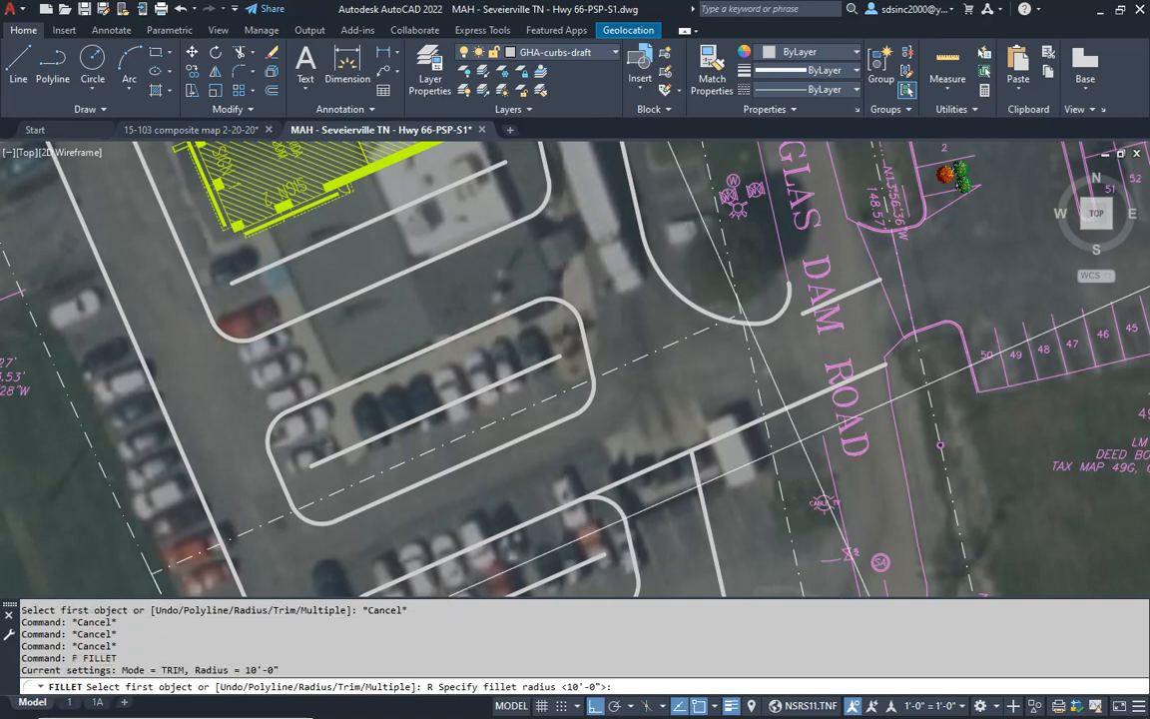
key(Escape)
key(Escape)
- Try erasing the 35' arc and the adjoining 10' arc on the north side of the Old Douglas Dam Road driveway
click(704, 310)
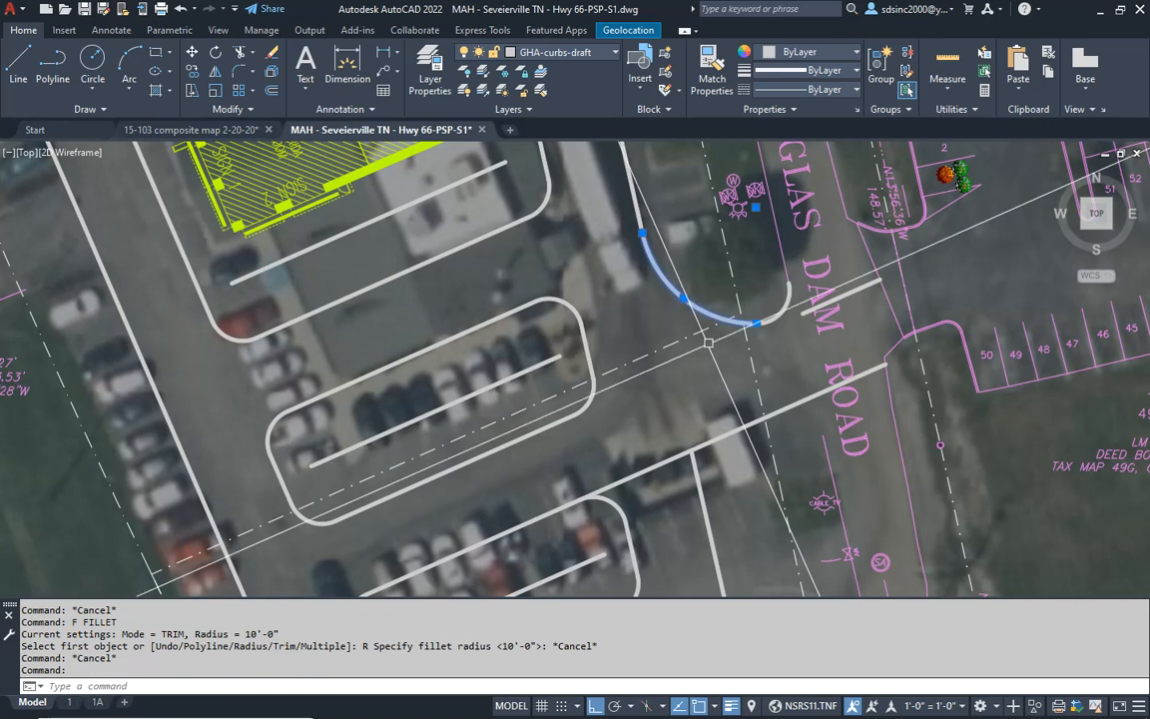
text(e)
key(Return)
middle_drag(708, 352, 680, 386)
key(Escape)
click(735, 355)
text(e)
key(Return)
middle_drag(738, 421, 725, 402)
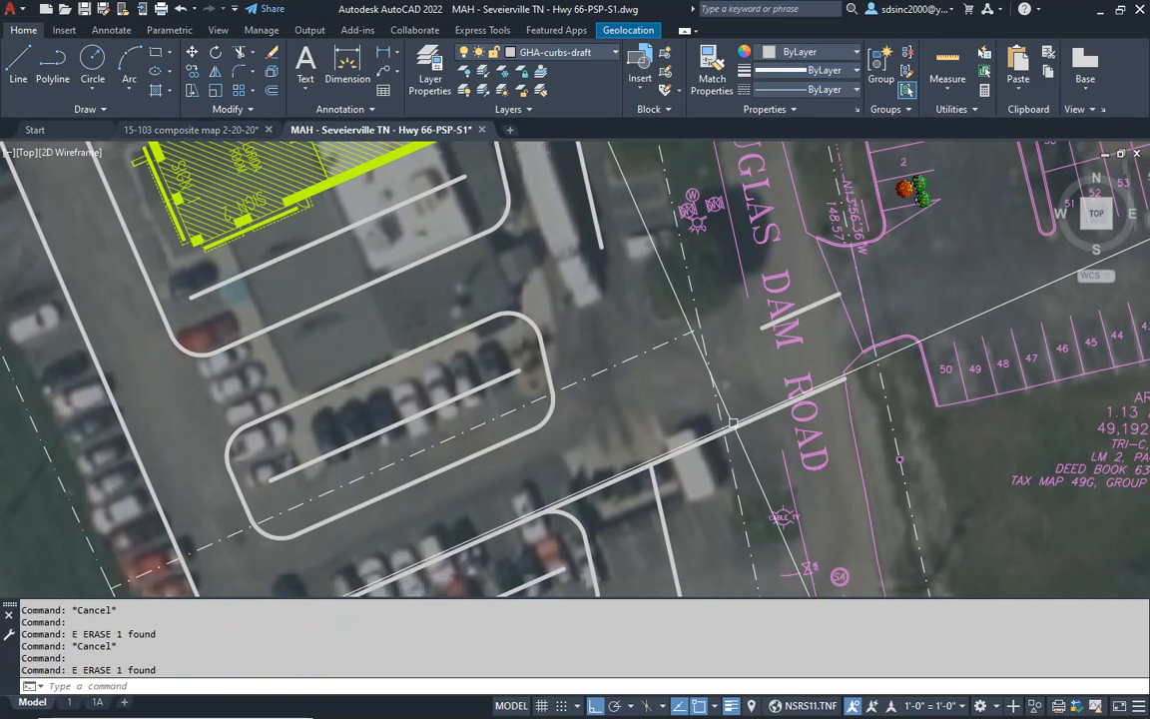
- Undo the erasure of the two arcs on the driveway's north side
text(u)
key(Return)
text(u)
key(Return)
text(u)
key(Return)
key(Escape)
key(Escape)
key(Escape)
- Fillet the driveway's south edge to Old Douglas Dam Road's west edge with a 35' radius
text(f)
key(Return)
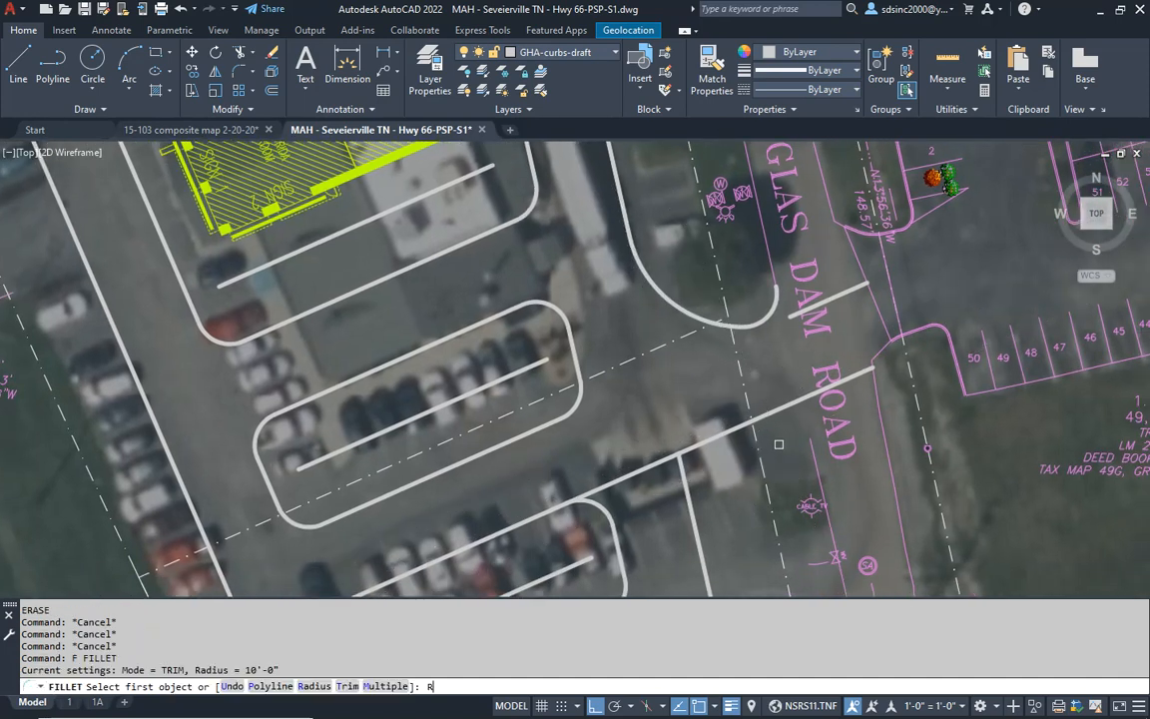
key(Return)
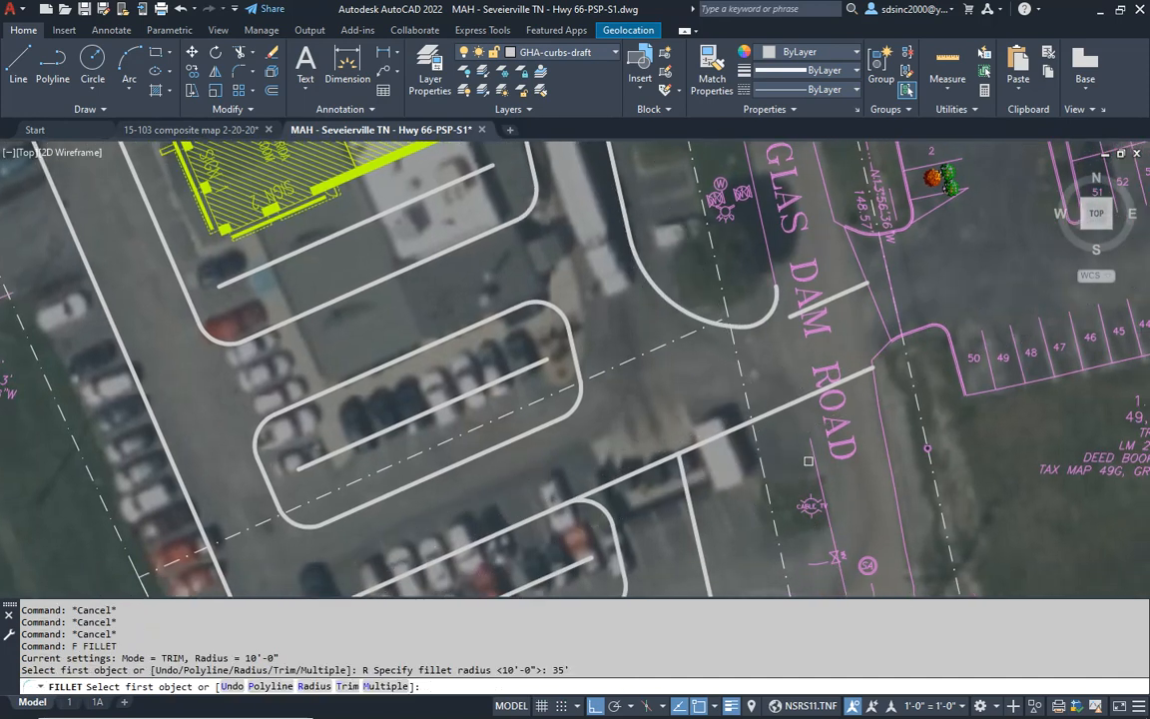
click(816, 456)
click(771, 416)
key(Escape)
key(Escape)
key(Escape)
- Fillet the south 35' arc to the parking lot's east curb with a 10' radius
text(f)
key(Return)
text(r)
key(Return)
text(10')
key(Return)
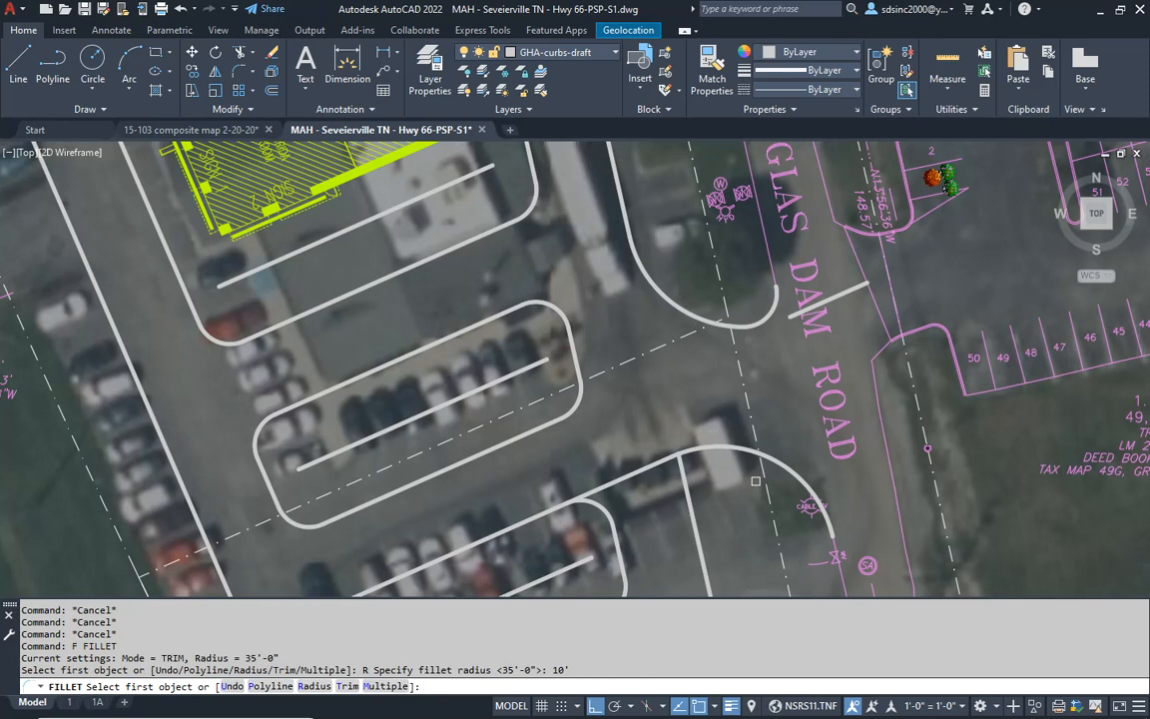
click(726, 446)
key(Escape)
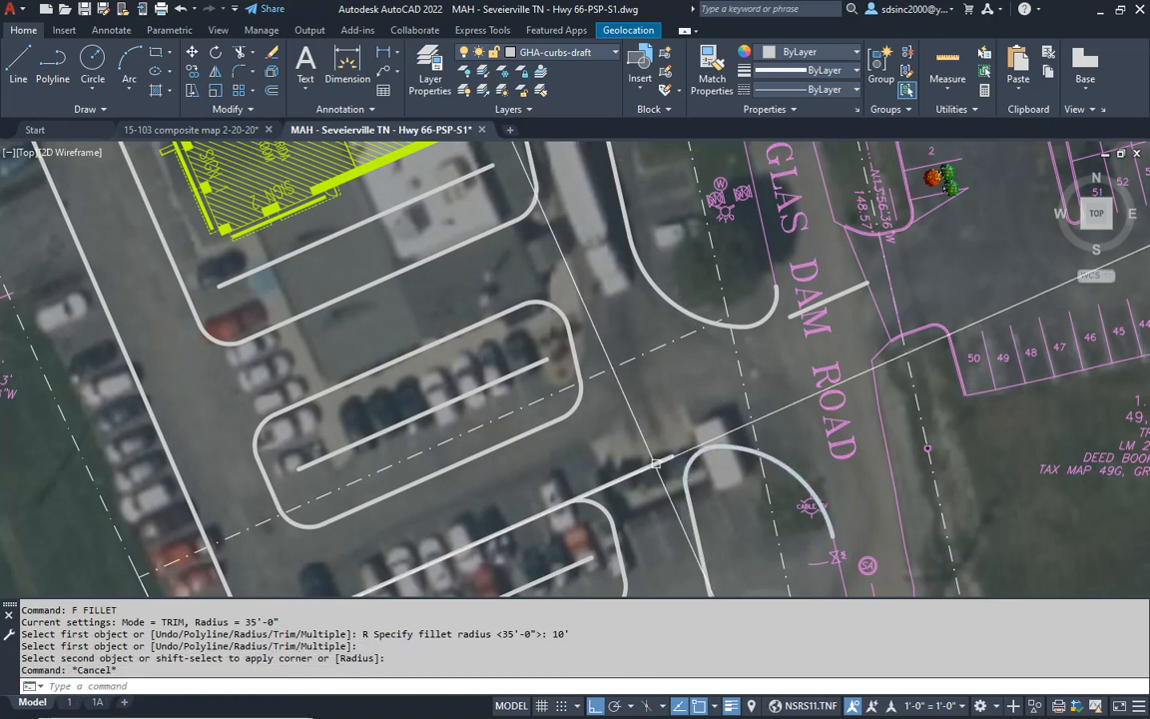
- Erase the leftover south driveway edge segment between the parking island and the 10' arc
click(644, 471)
text(e)
key(Return)
middle_drag(649, 465, 678, 412)
scroll(678, 412, down, 4)
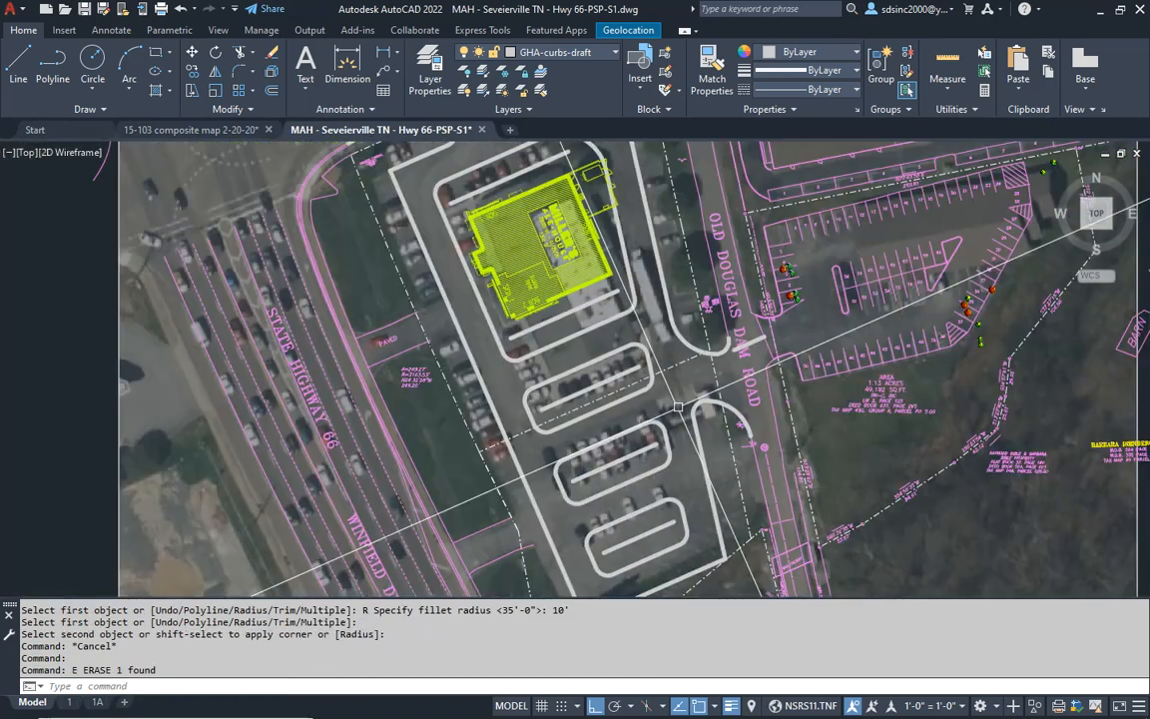
middle_drag(636, 297, 641, 323)
scroll(758, 353, up, 4)
key(Escape)
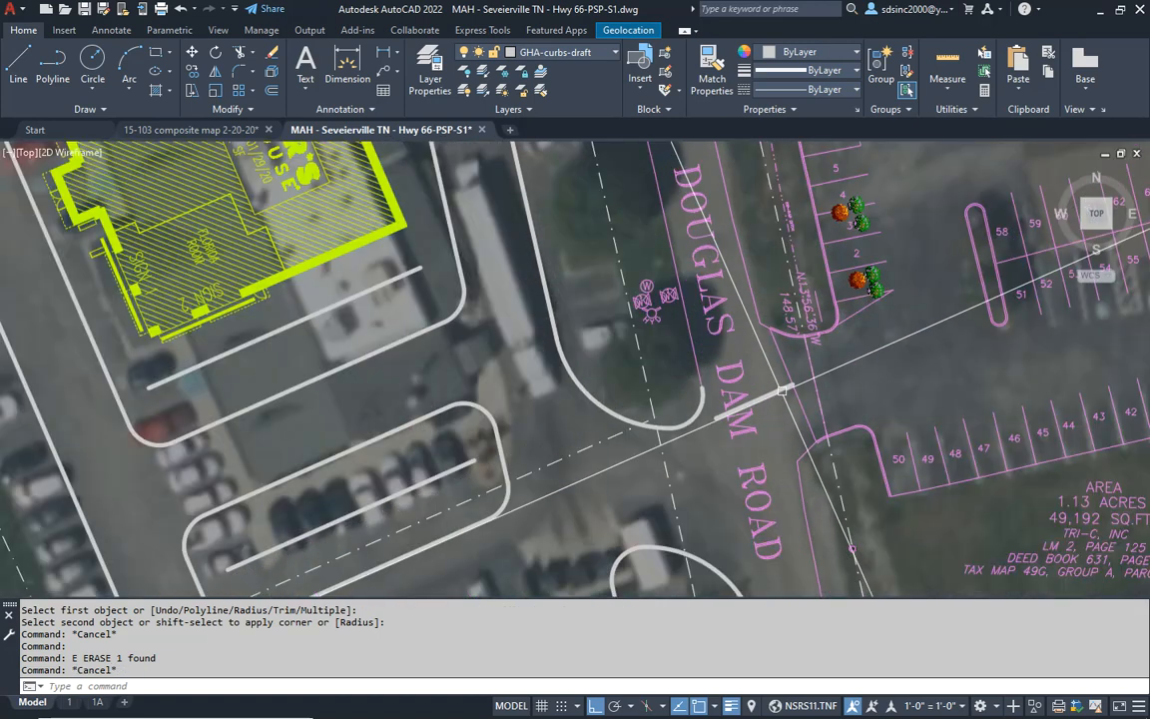
- Erase the leftover north driveway edge segment lying across Old Douglas Dam Road
click(782, 390)
text(e)
key(Return)
- Examine the curb layout around the building, both road entrances and the southern parking islands
middle_drag(686, 442, 757, 387)
scroll(757, 387, down, 4)
middle_drag(606, 242, 632, 360)
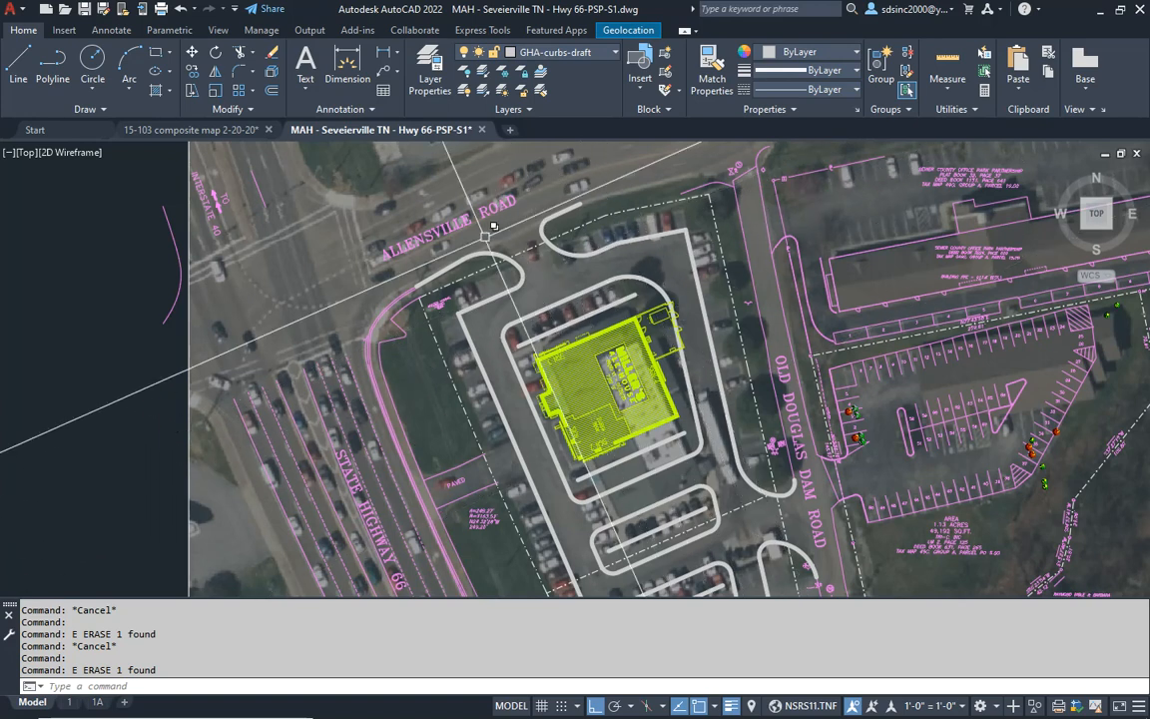
scroll(480, 240, up, 4)
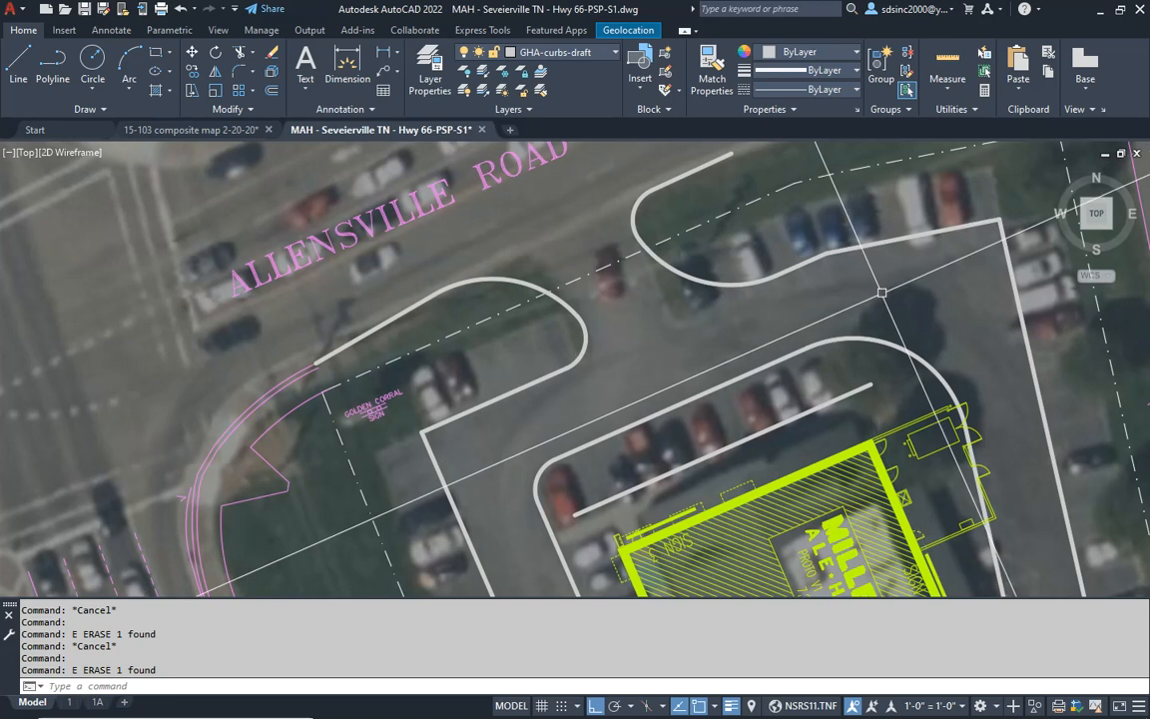
scroll(739, 259, down, 4)
scroll(712, 262, down, 2)
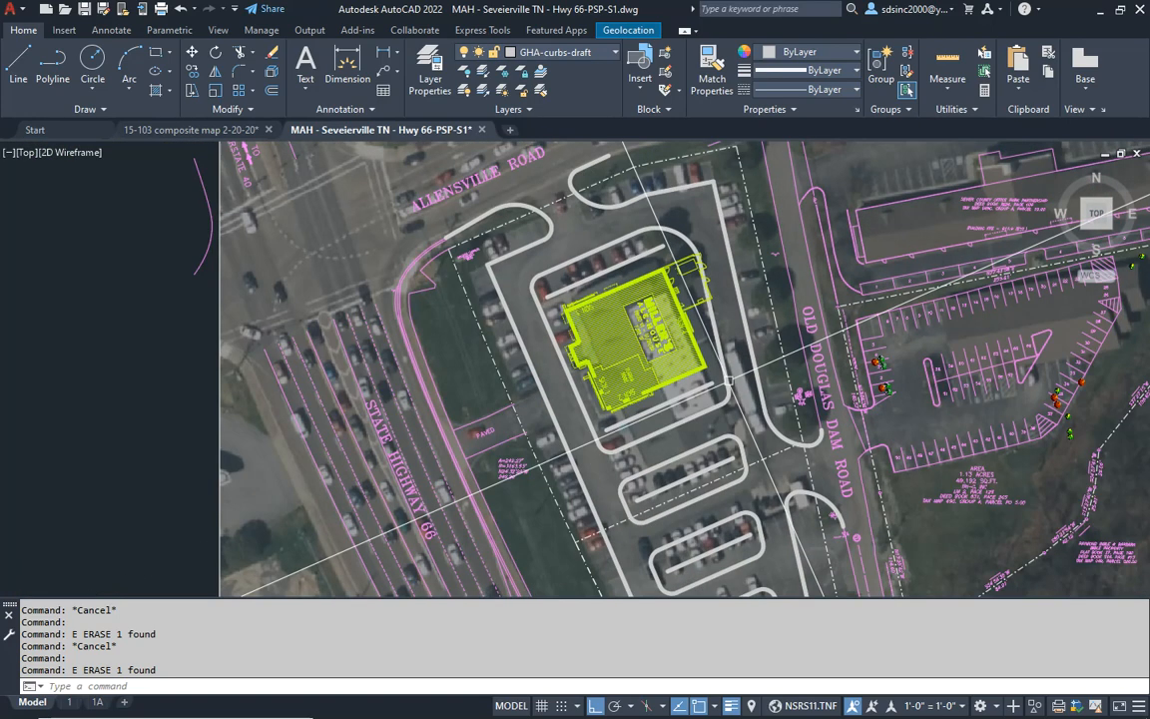
scroll(727, 414, up, 4)
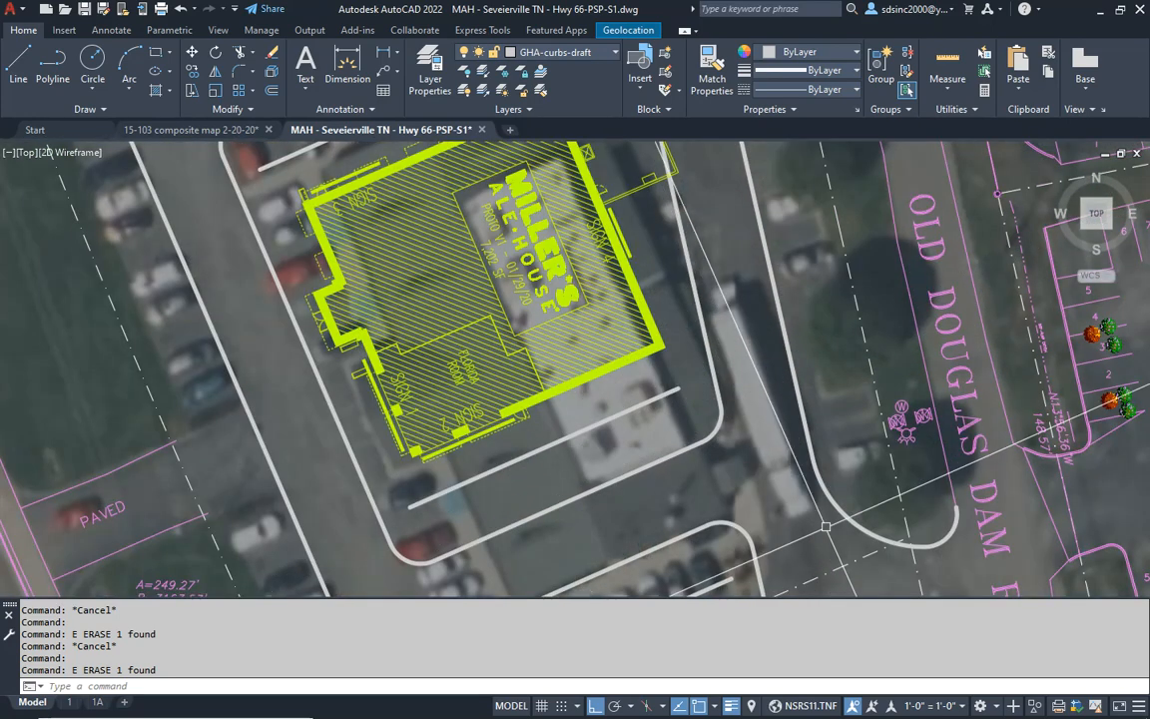
middle_drag(826, 535, 675, 290)
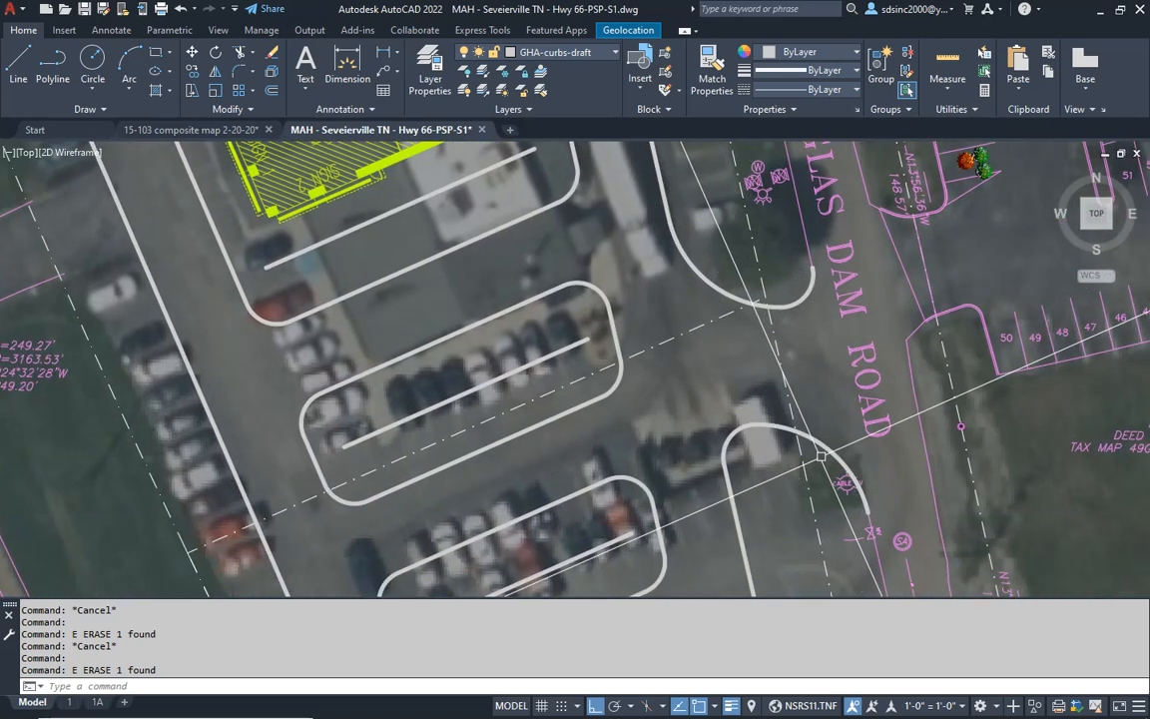
scroll(823, 452, down, 3)
middle_drag(711, 160, 692, 250)
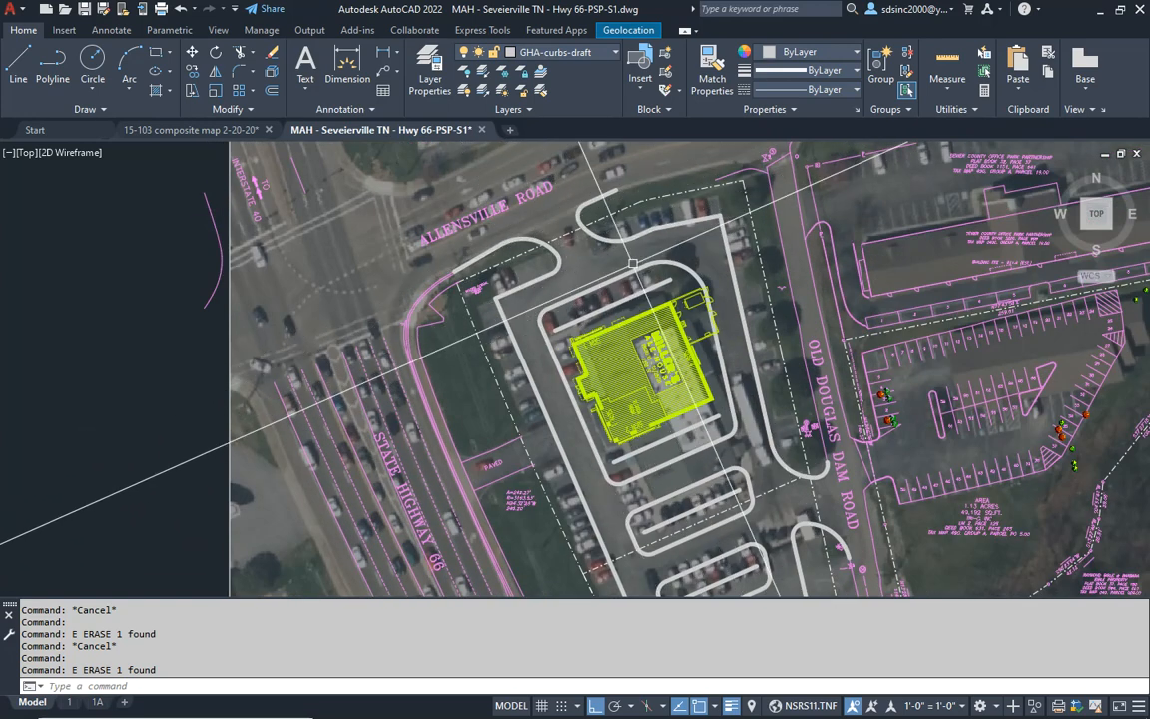
mouse_move(856, 535)
middle_down()
mouse_move(803, 506)
mouse_move(798, 438)
middle_up()
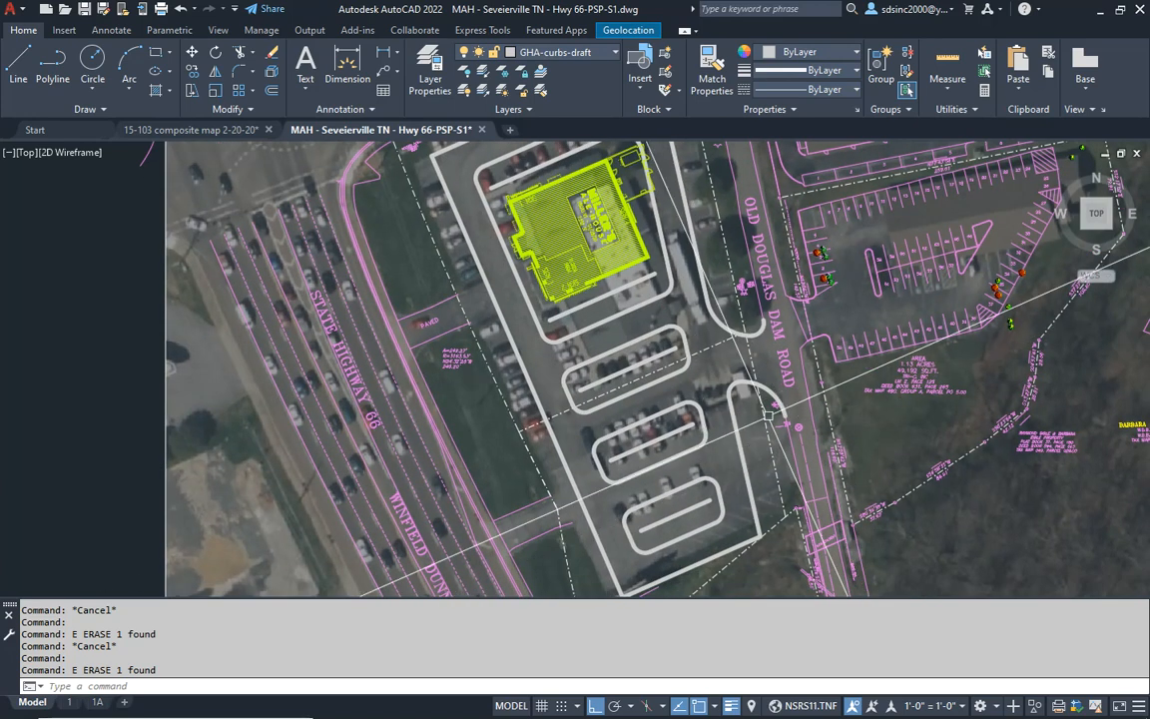
middle_drag(593, 302, 593, 310)
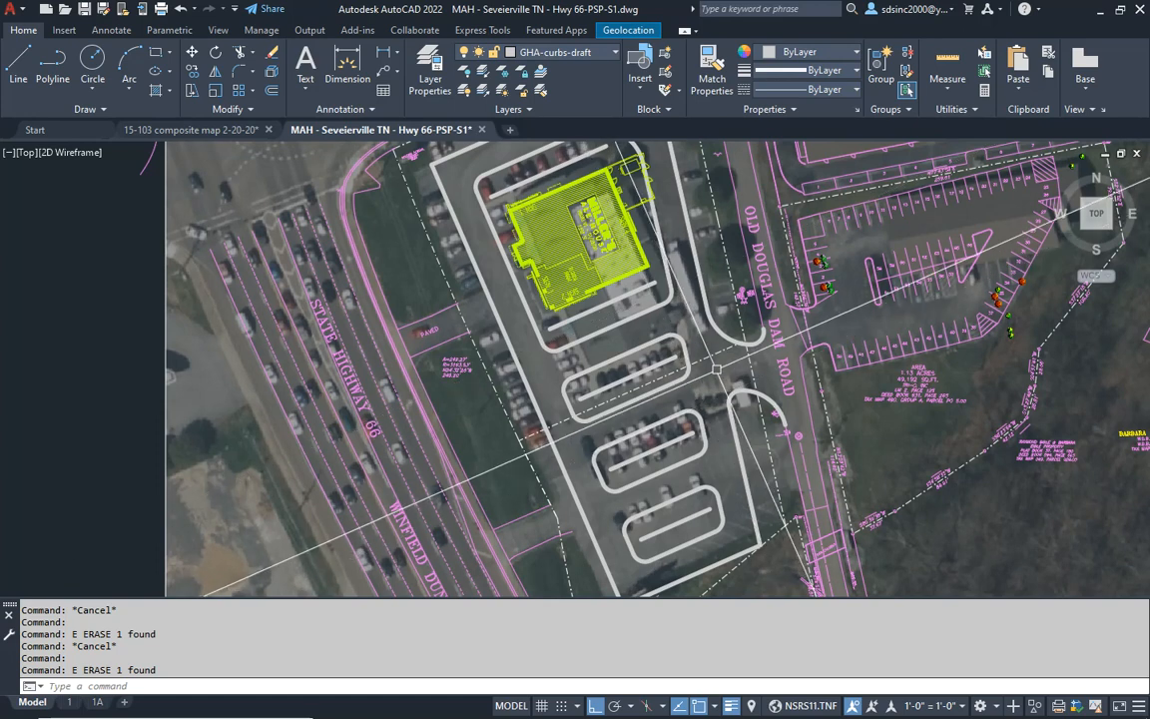
middle_drag(719, 477, 730, 497)
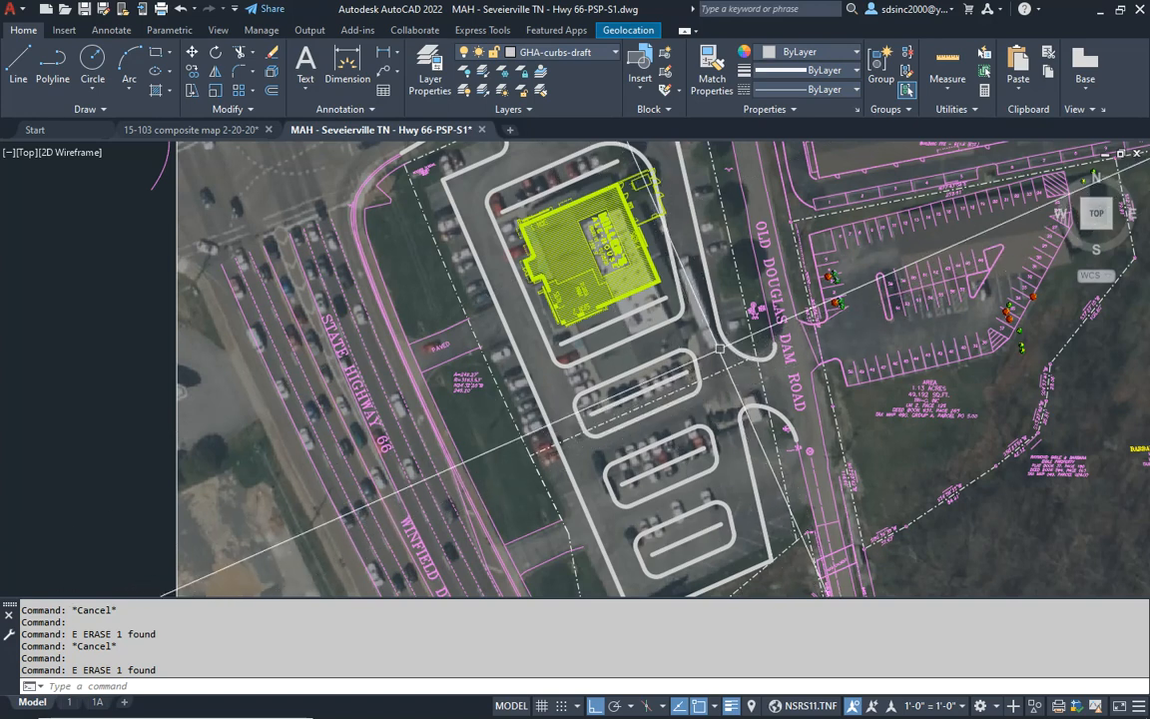
middle_drag(675, 259, 711, 400)
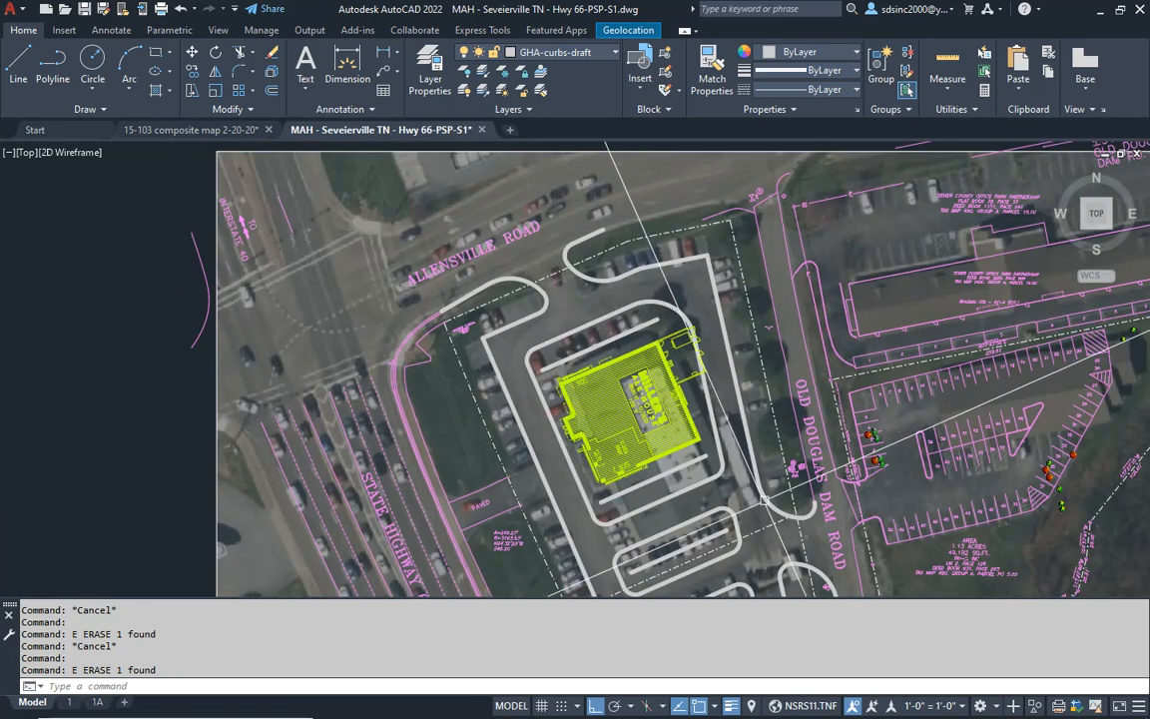
middle_drag(756, 484, 721, 438)
scroll(721, 438, up, 6)
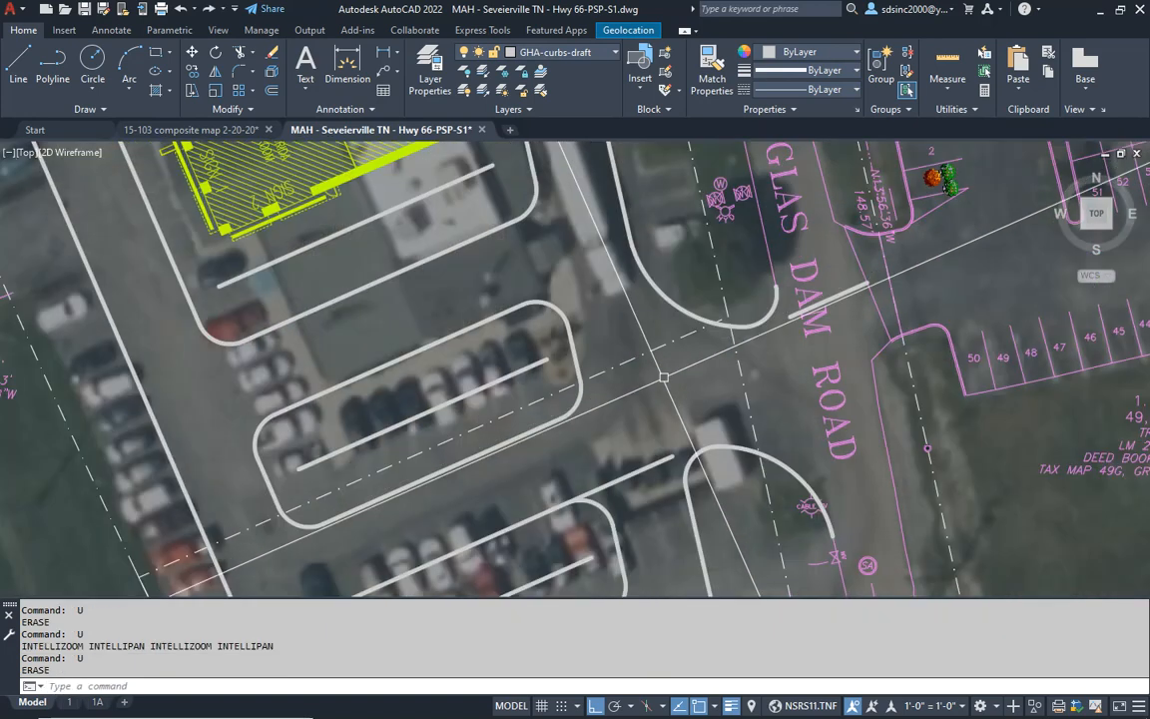
- Undo the recent fillets and erasures until both entrances are back to their unfilleted straight edges
key(ctrl+z)
key(ctrl+z)
key(ctrl+z)
key(ctrl+z)
key(ctrl+z)
key(ctrl+z)
key(ctrl+z)
key(ctrl+z)
key(ctrl+z)
key(ctrl+z)
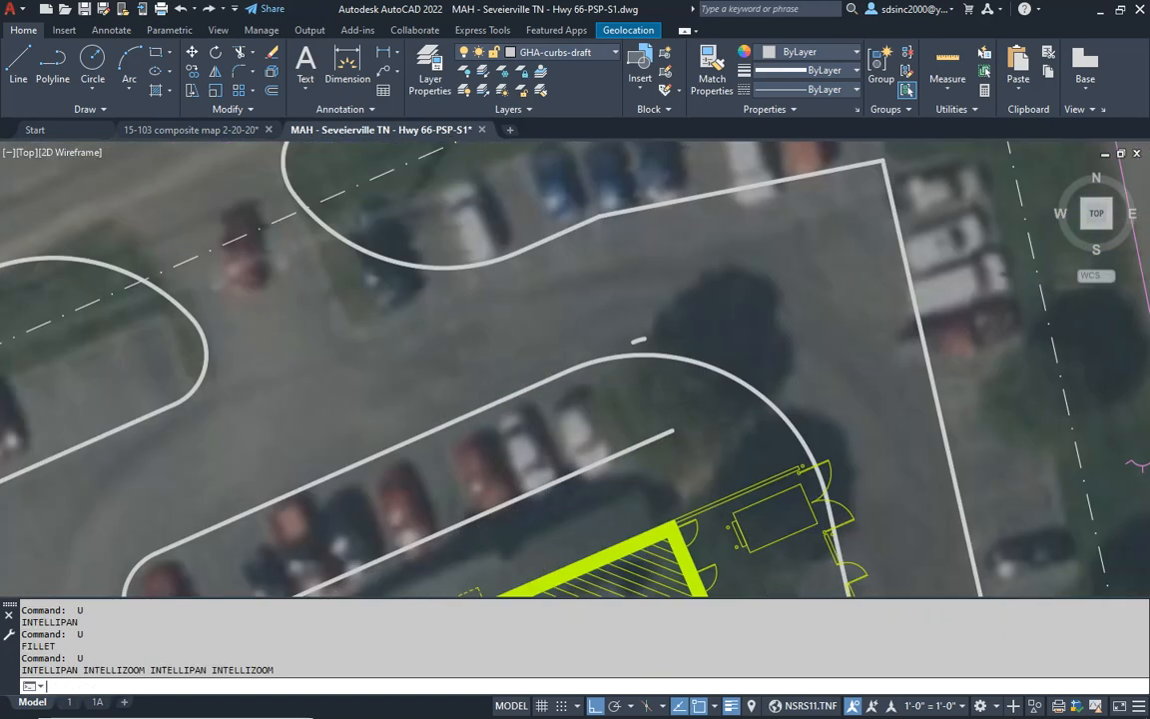
key(ctrl+z)
key(ctrl+z)
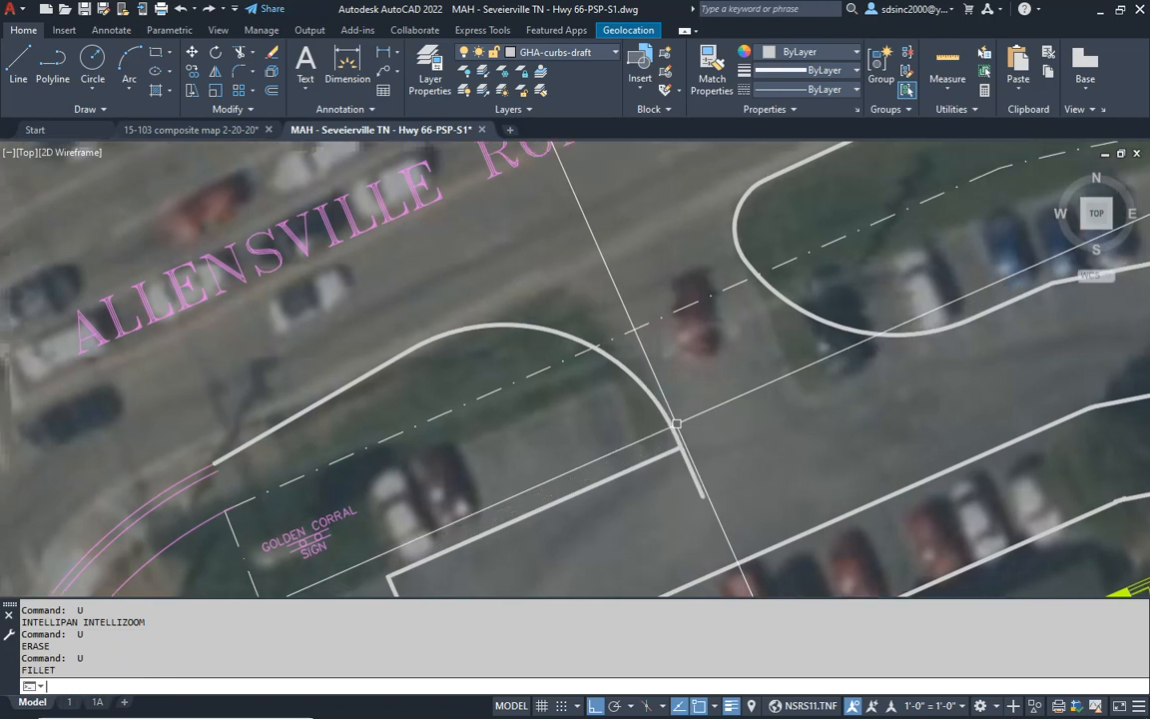
key(ctrl+z)
key(ctrl+z)
key(ctrl+z)
key(ctrl+z)
key(ctrl+z)
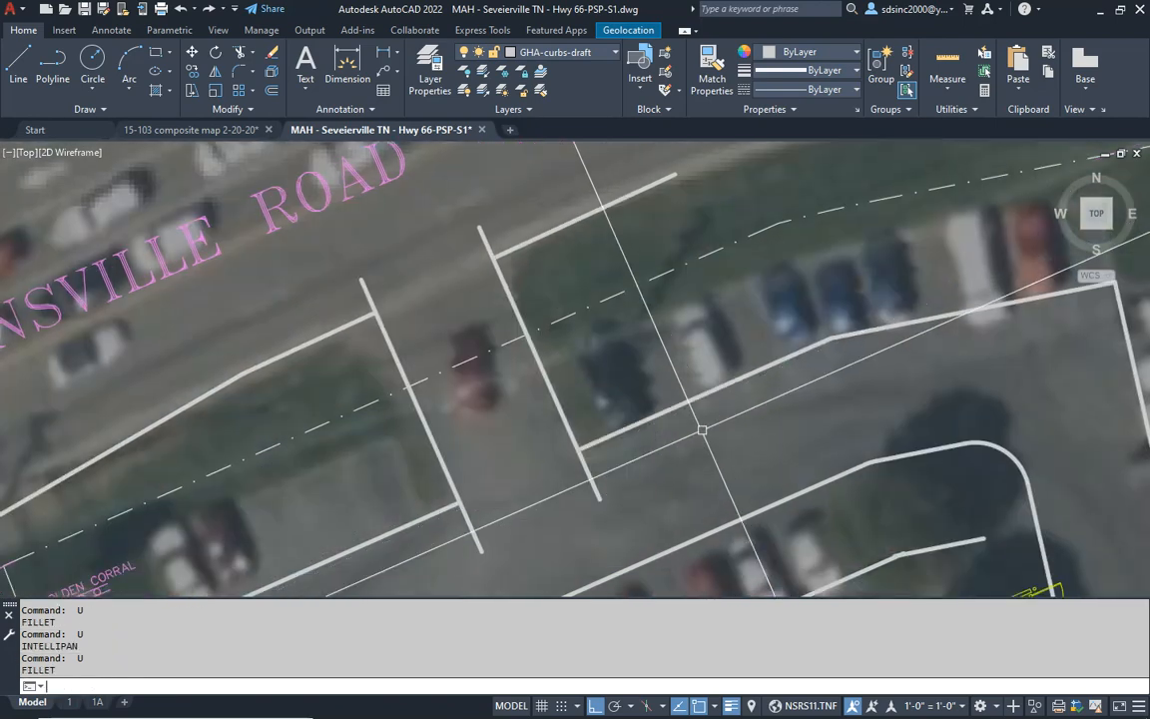
- Fillet both corners on the east side of the Allensville Road entrance with a 10' radius
middle_drag(432, 383, 497, 381)
key(Escape)
key(Escape)
key(Escape)
text(F)
key(Return)
text(R)
key(Return)
text(10')
key(Return)
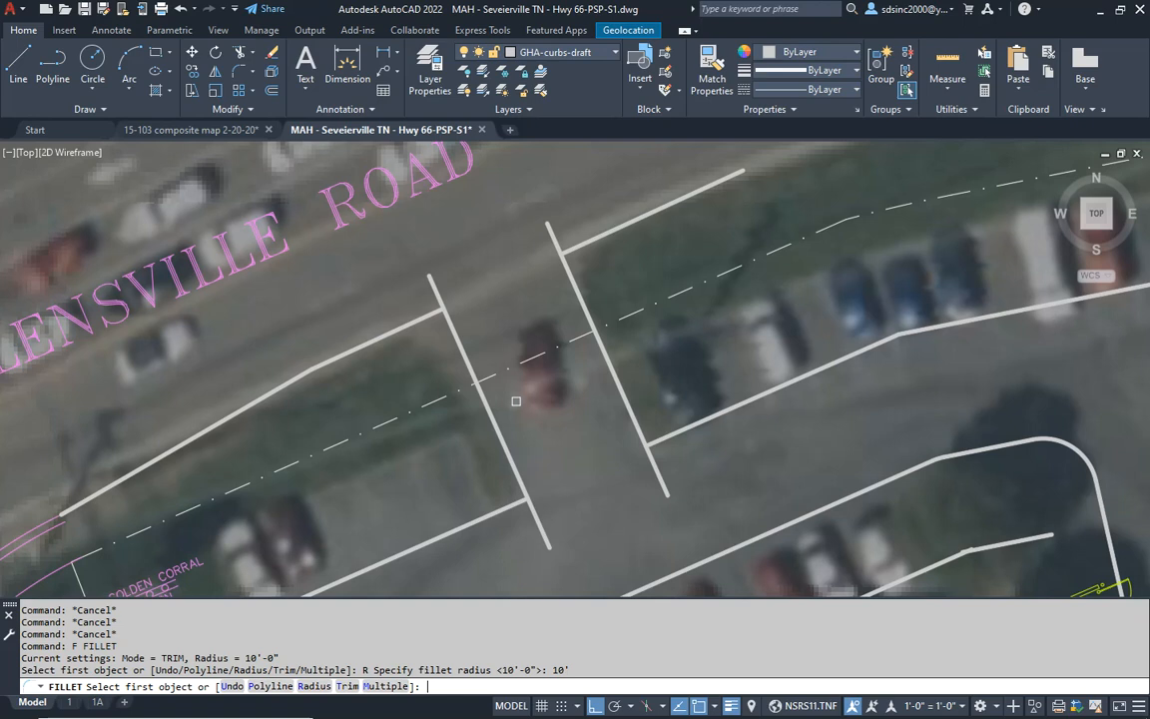
click(664, 436)
click(639, 425)
key(Return)
click(574, 285)
click(584, 244)
- Fillet both corners on the west side of the Allensville Road entrance with the same 10' radius
key(Return)
click(439, 304)
click(434, 338)
key(Return)
click(516, 470)
key(Escape)
scroll(508, 506, down, 5)
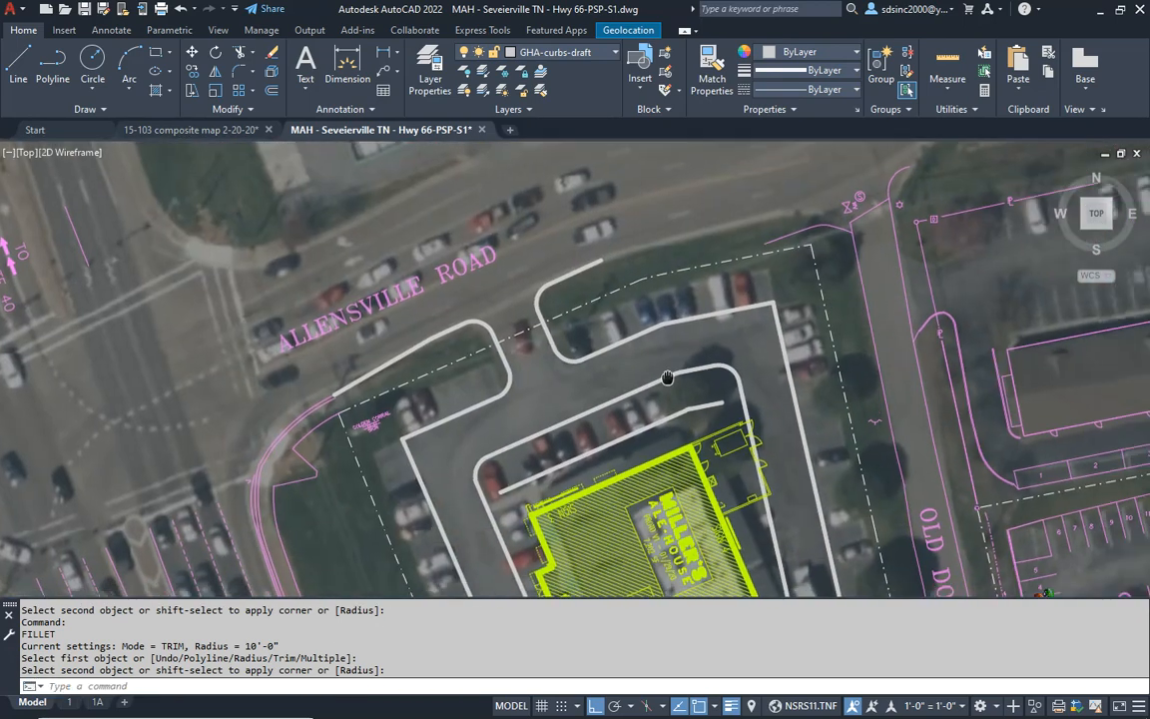
key(Escape)
- Fillet the Old Douglas Dam Road driveway's two edges to the parking lot's east curb with a 10' radius
middle_drag(699, 393, 600, 189)
middle_drag(769, 438, 726, 310)
key(Escape)
key(Escape)
scroll(668, 404, up, 2)
text(f)
key(Return)
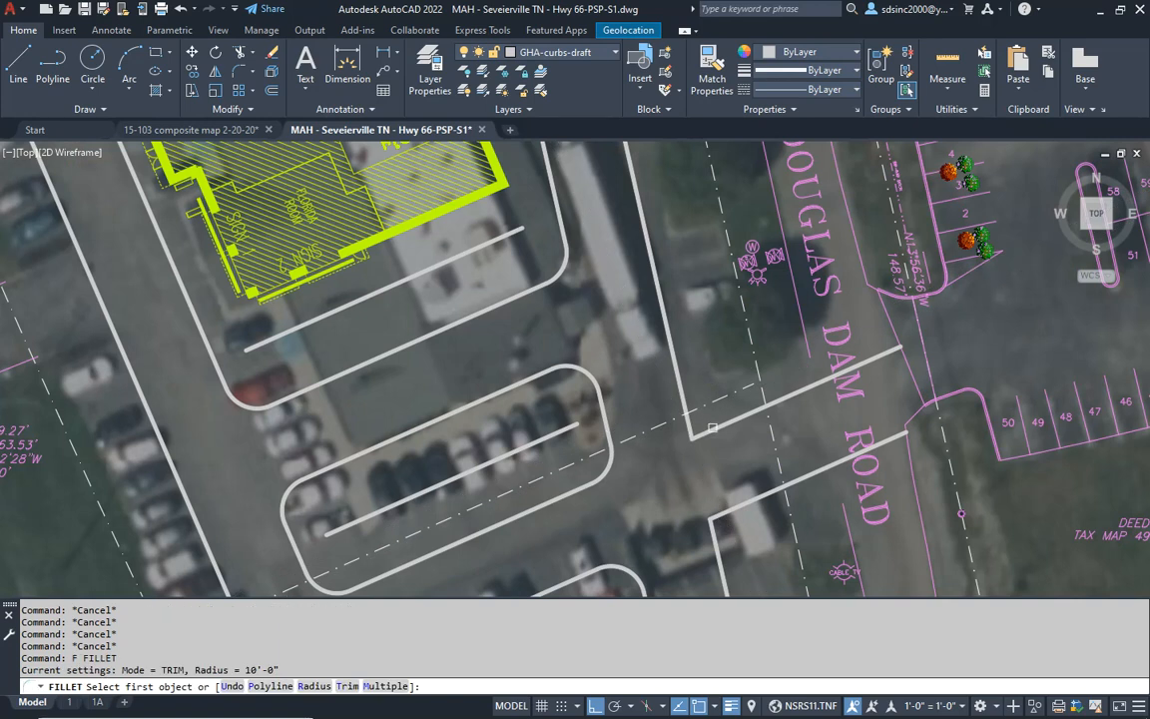
click(708, 428)
click(679, 384)
key(Return)
click(725, 516)
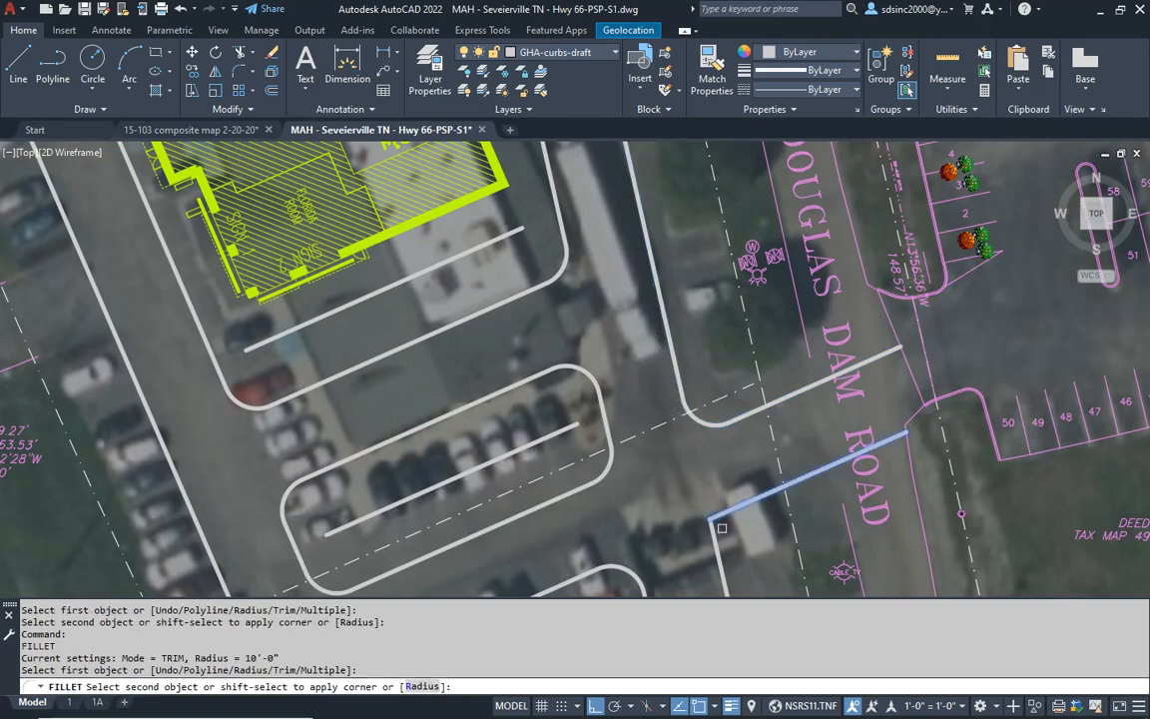
- Fillet the driveway's north and south edges to Old Douglas Dam Road's west edge with a 10' radius
middle_drag(707, 442, 622, 439)
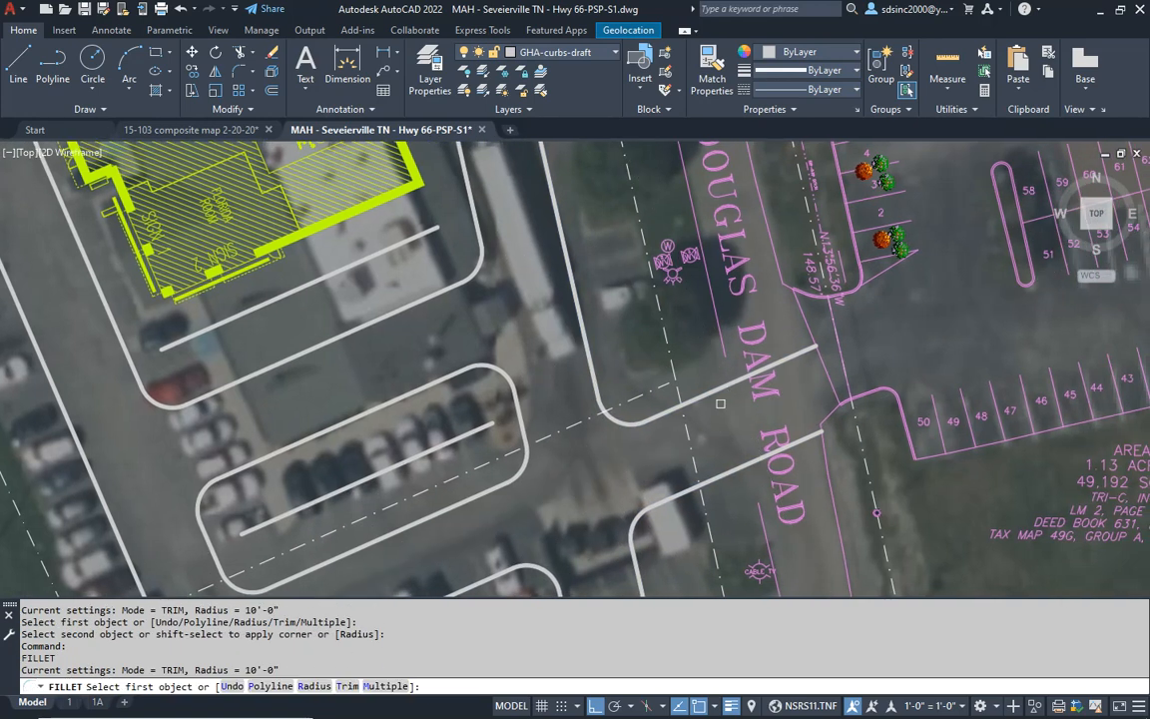
click(719, 341)
key(Return)
click(761, 456)
click(763, 525)
scroll(629, 439, down, 5)
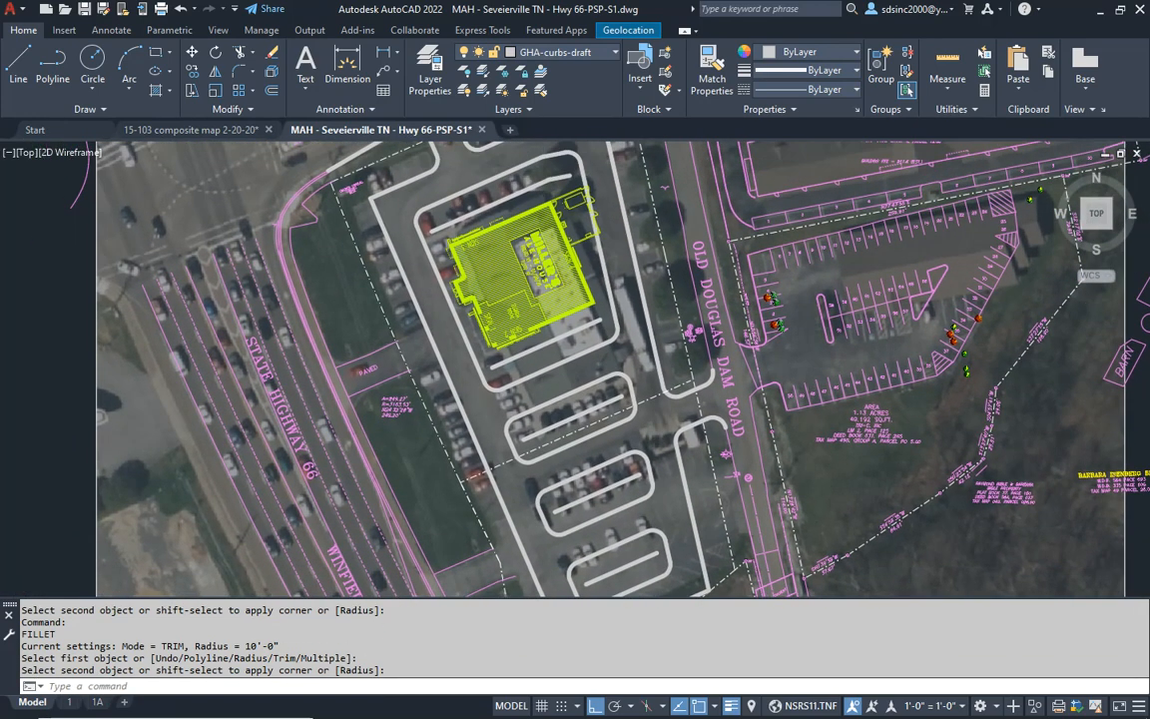
- Examine the revised curb layout from the Allensville Road entrance down to the southernmost parking island
mouse_move(574, 285)
middle_down()
mouse_move(584, 325)
mouse_move(634, 365)
middle_up()
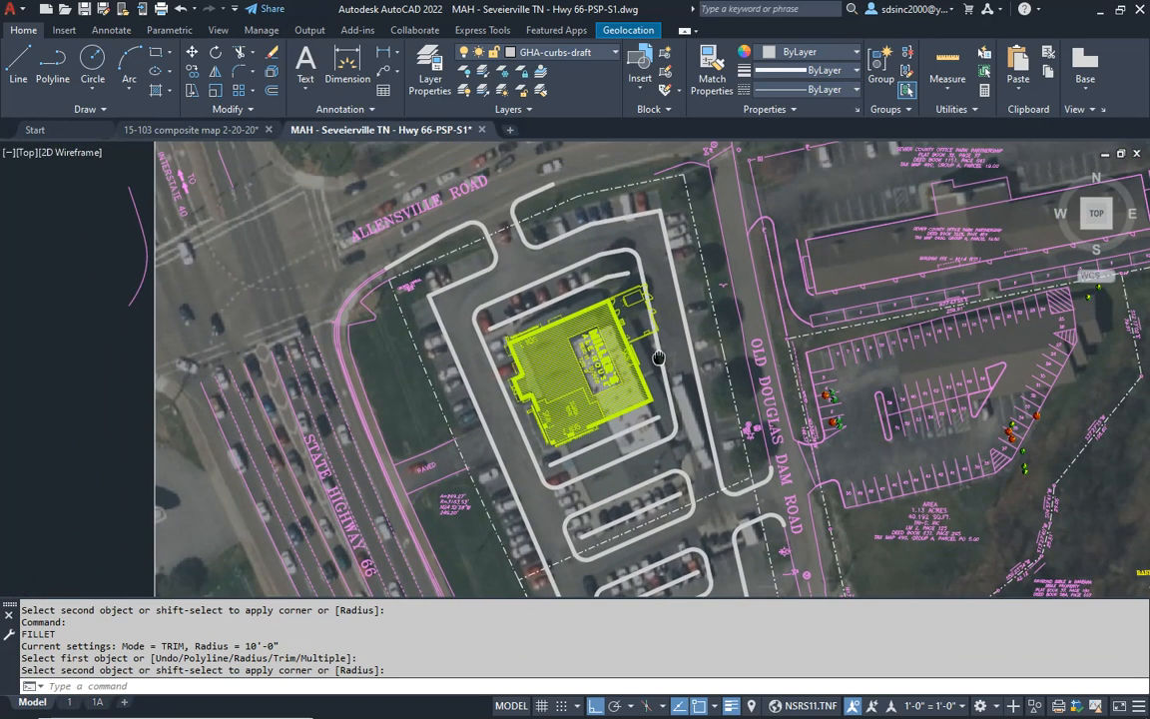
scroll(595, 302, up, 5)
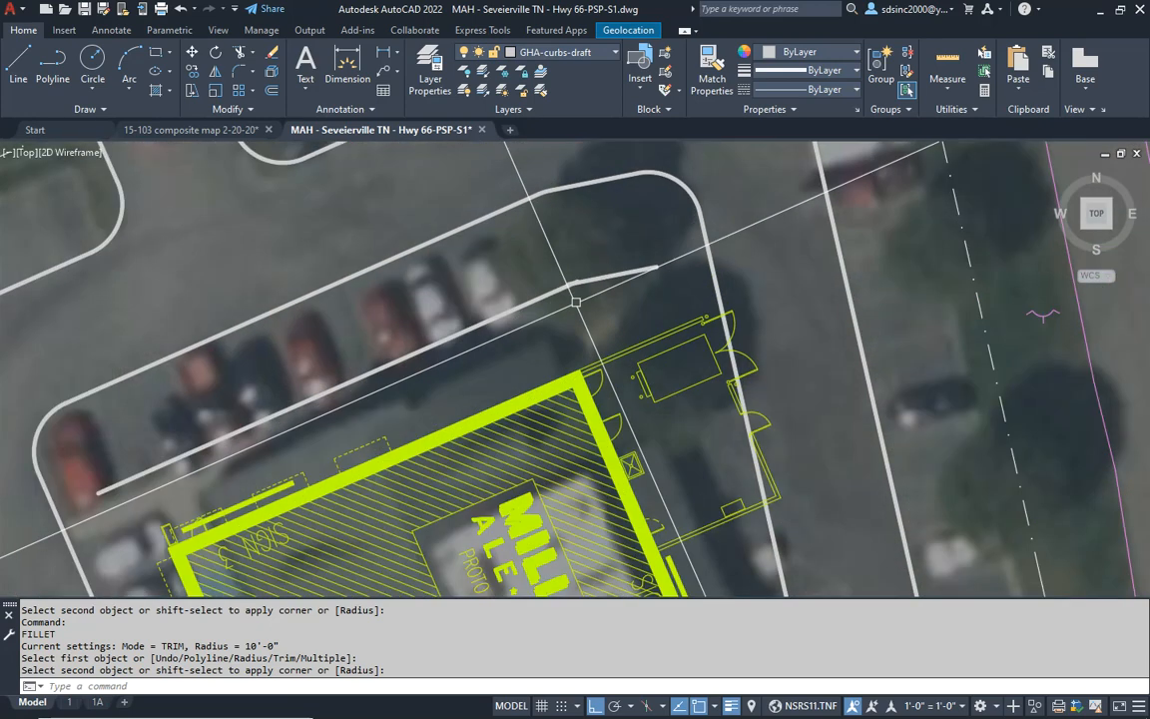
key(Escape)
key(Escape)
scroll(602, 325, down, 5)
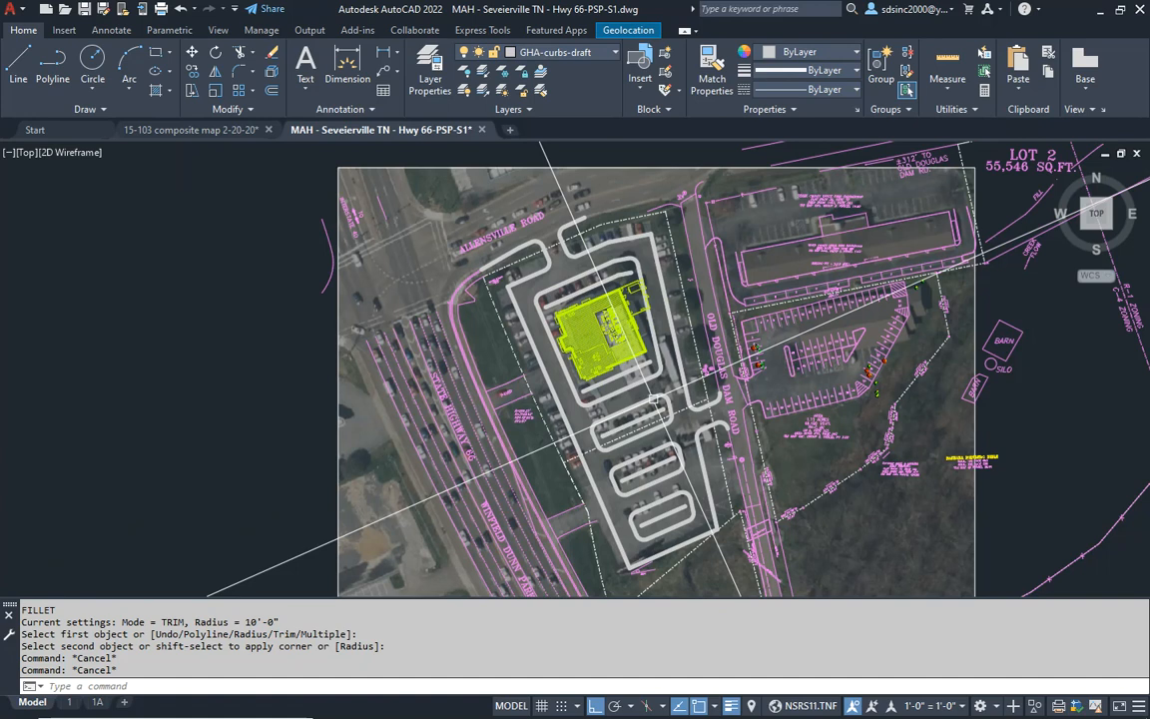
middle_drag(654, 399, 649, 366)
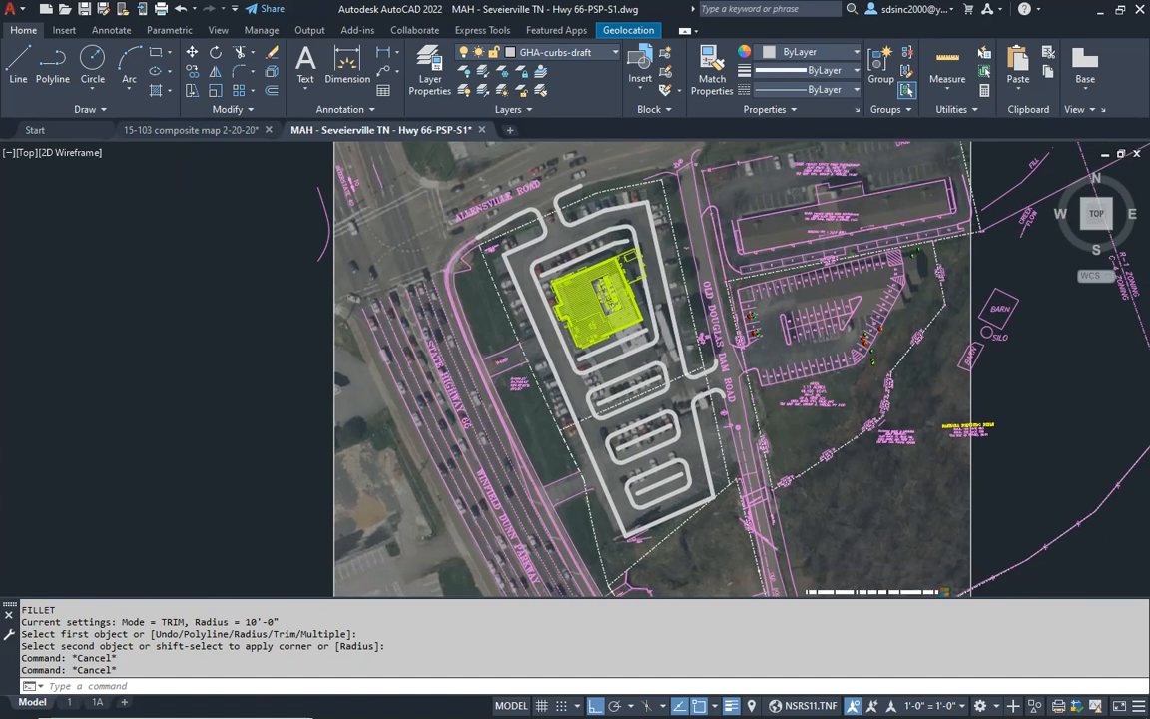
scroll(638, 377, up, 4)
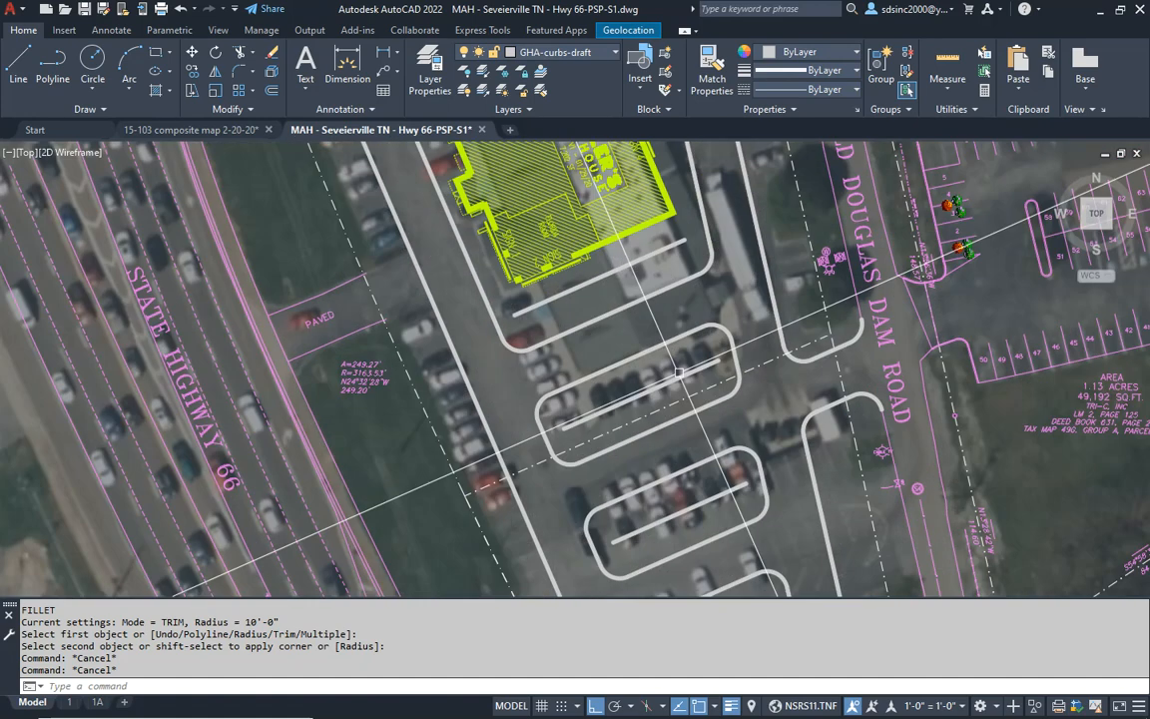
mouse_move(674, 487)
middle_down()
mouse_move(637, 393)
mouse_move(640, 295)
middle_up()
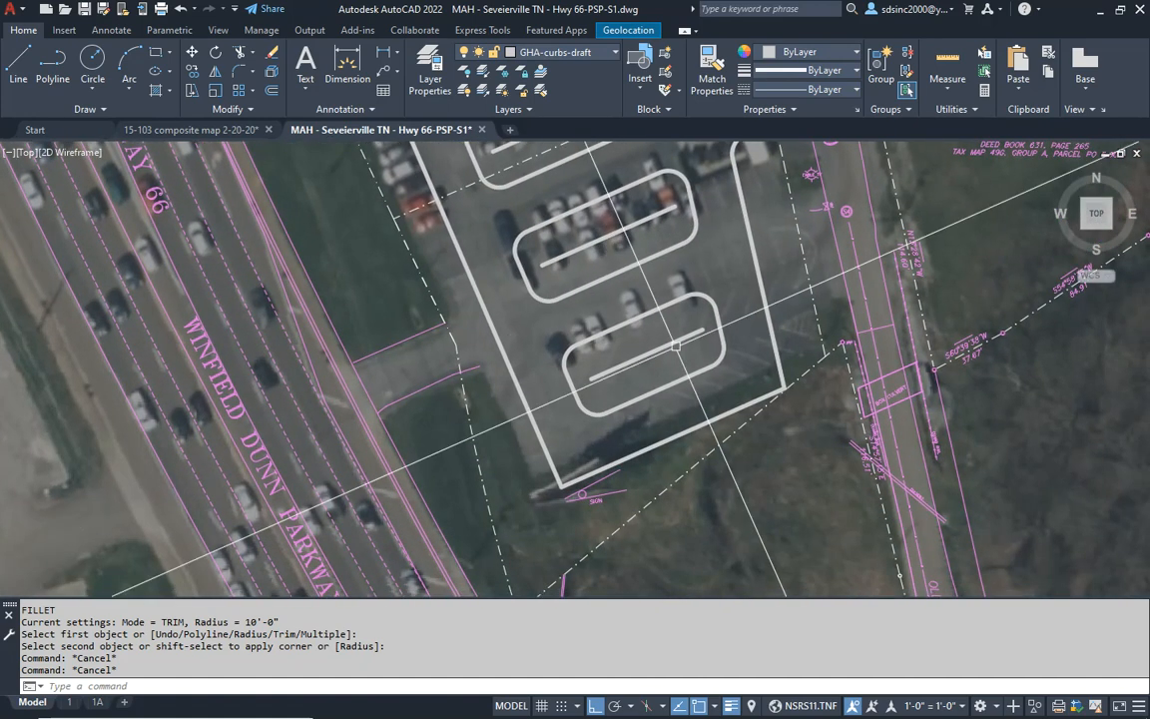
scroll(669, 409, up, 6)
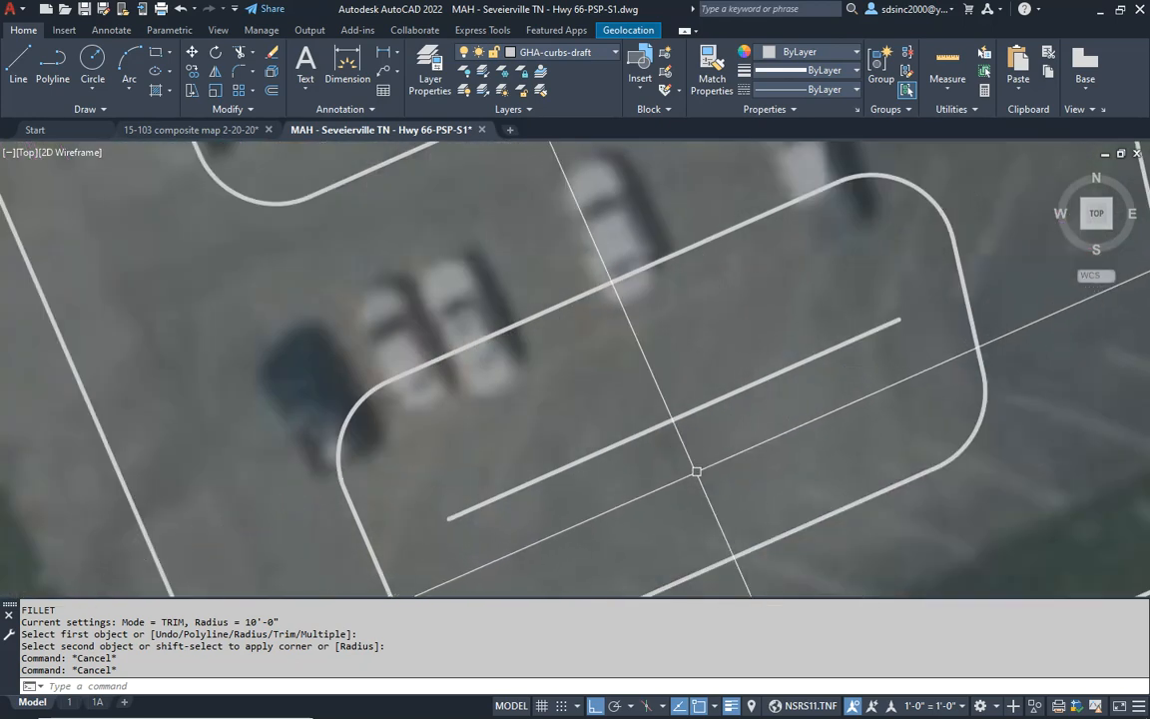
scroll(639, 365, down, 4)
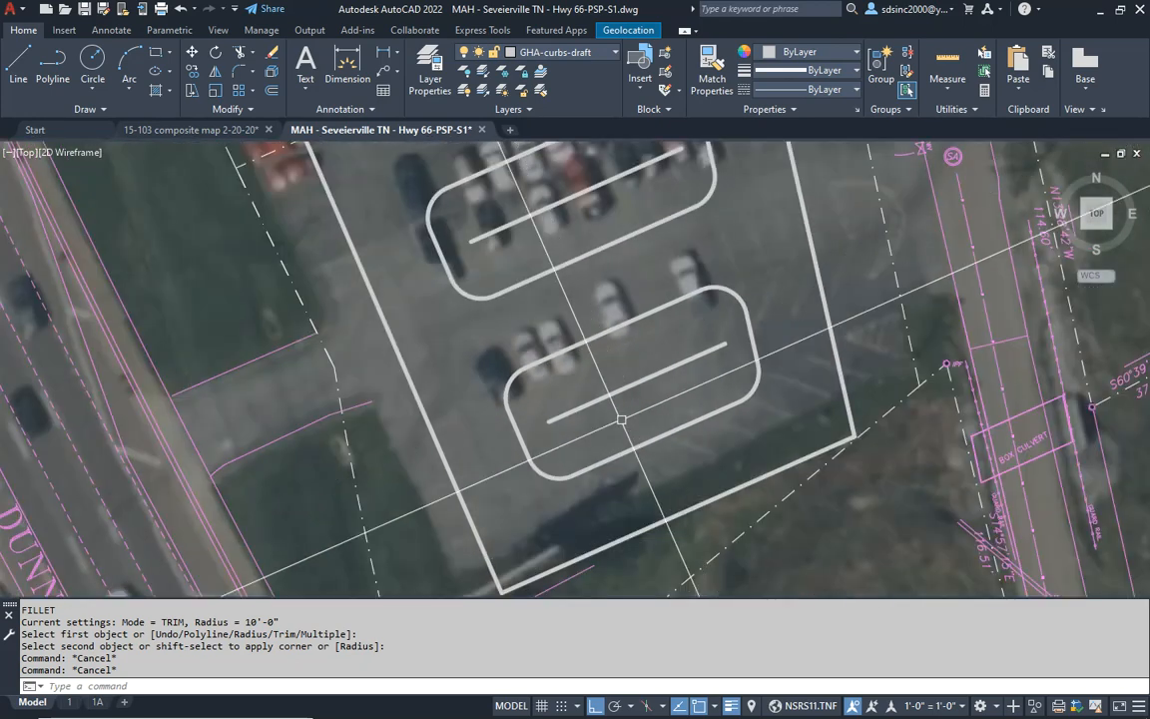
click(621, 392)
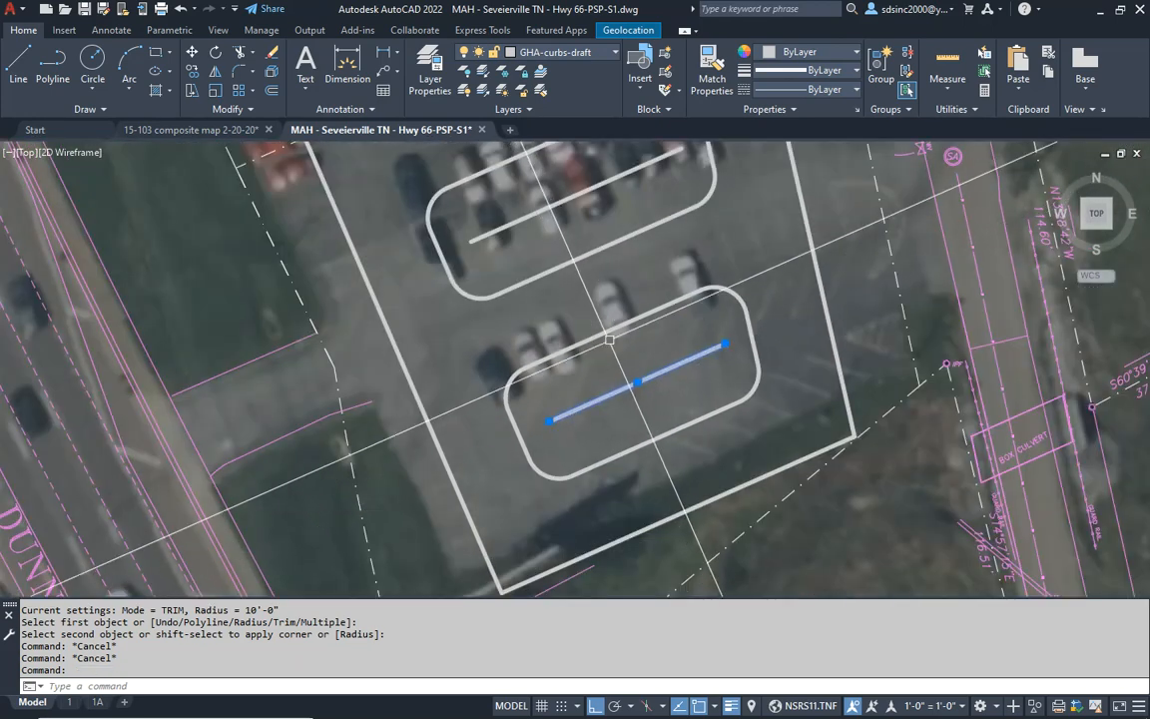
middle_drag(520, 409, 565, 391)
key(Escape)
key(Escape)
key(Escape)
key(Escape)
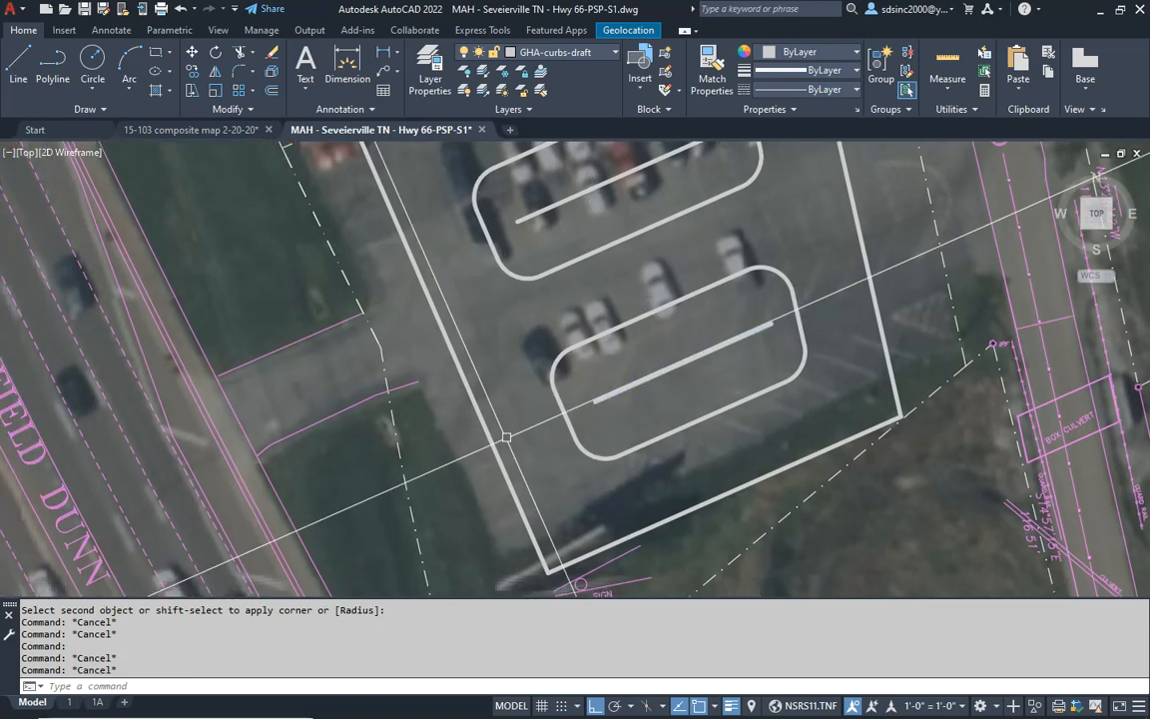
- Erase the existing magenta edge lines of the driveway between Winfield Dunn Parkway and the parking lot's west curb
middle_drag(442, 416, 509, 441)
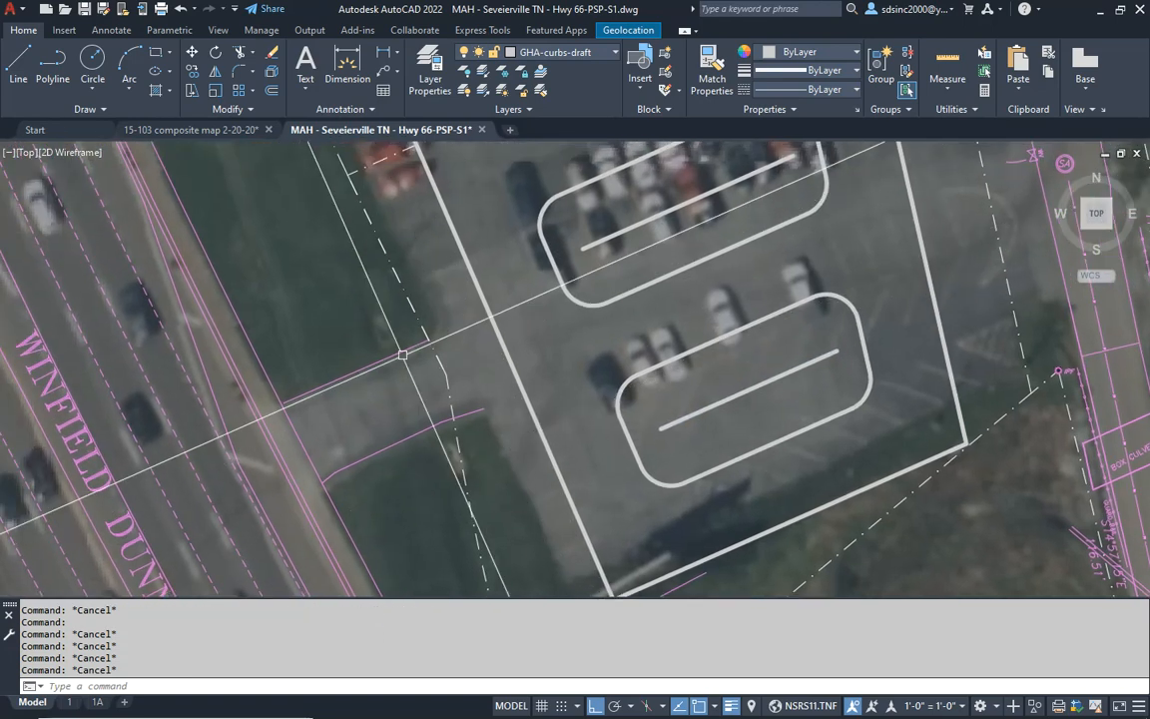
middle_drag(381, 383, 490, 343)
scroll(489, 342, up, 3)
click(488, 270)
click(450, 495)
text(e)
key(Return)
click(362, 456)
click(439, 511)
text(e)
key(Return)
click(506, 325)
click(679, 415)
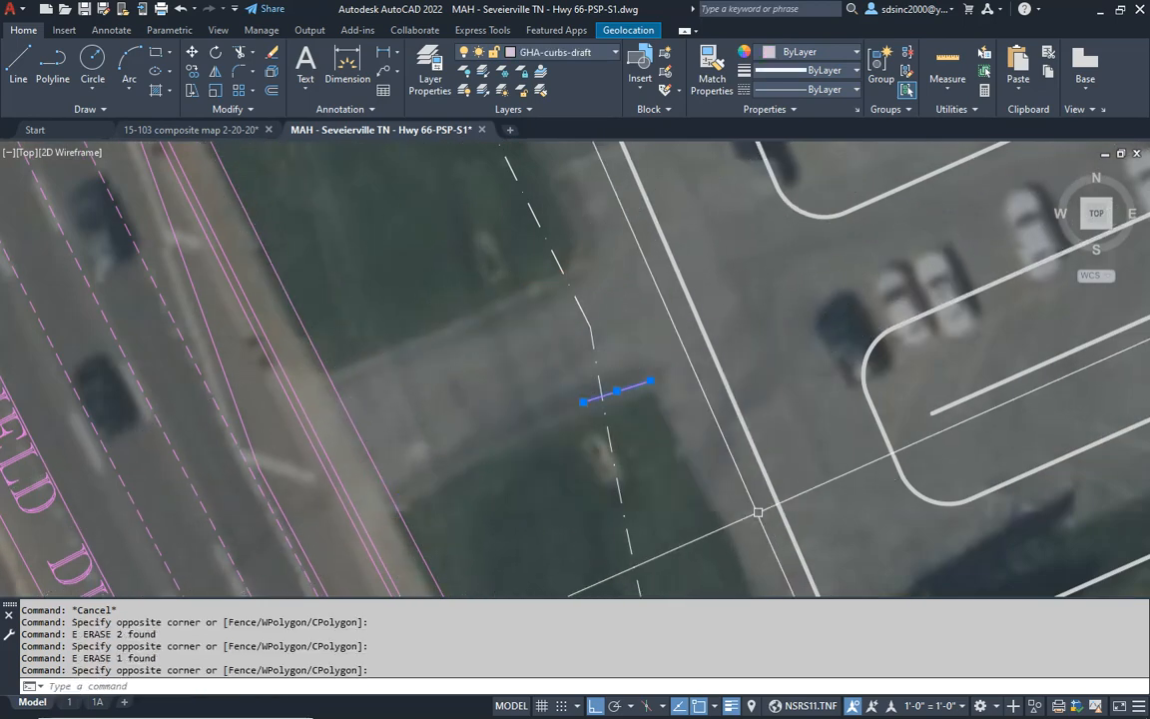
text(e)
key(Return)
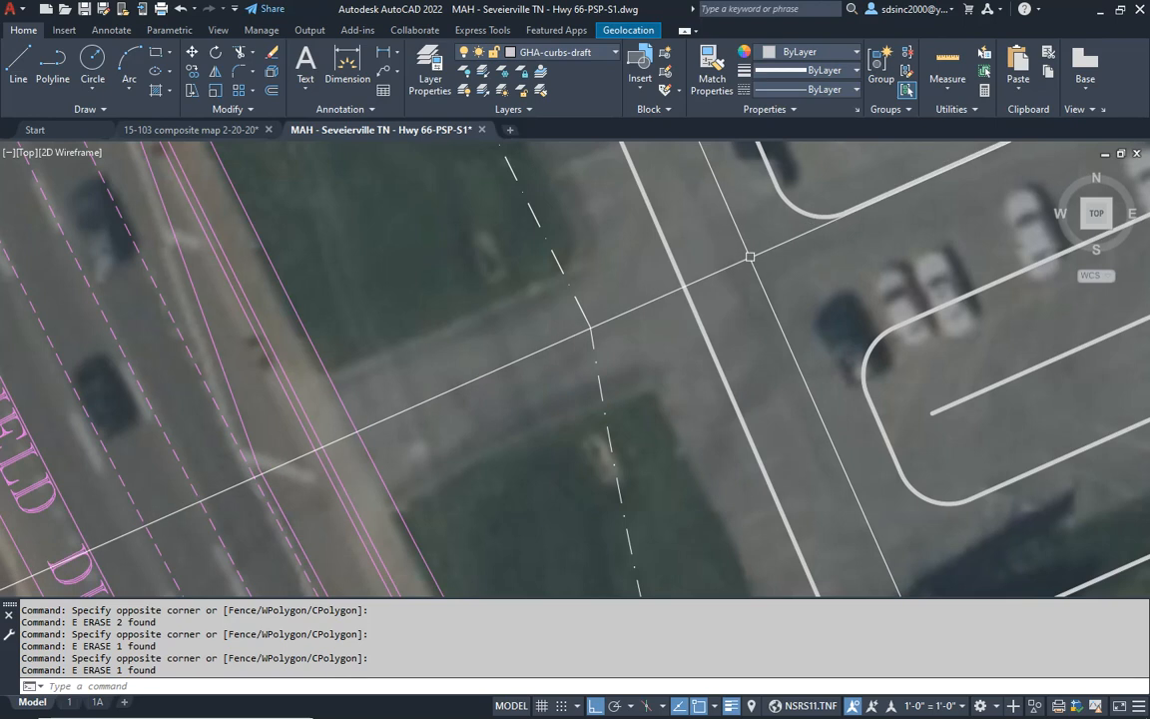
- Draw a driveway centerline from inside the parking lot through the west property line's bend to Winfield Dunn Parkway
text(l)
key(Return)
click(750, 257)
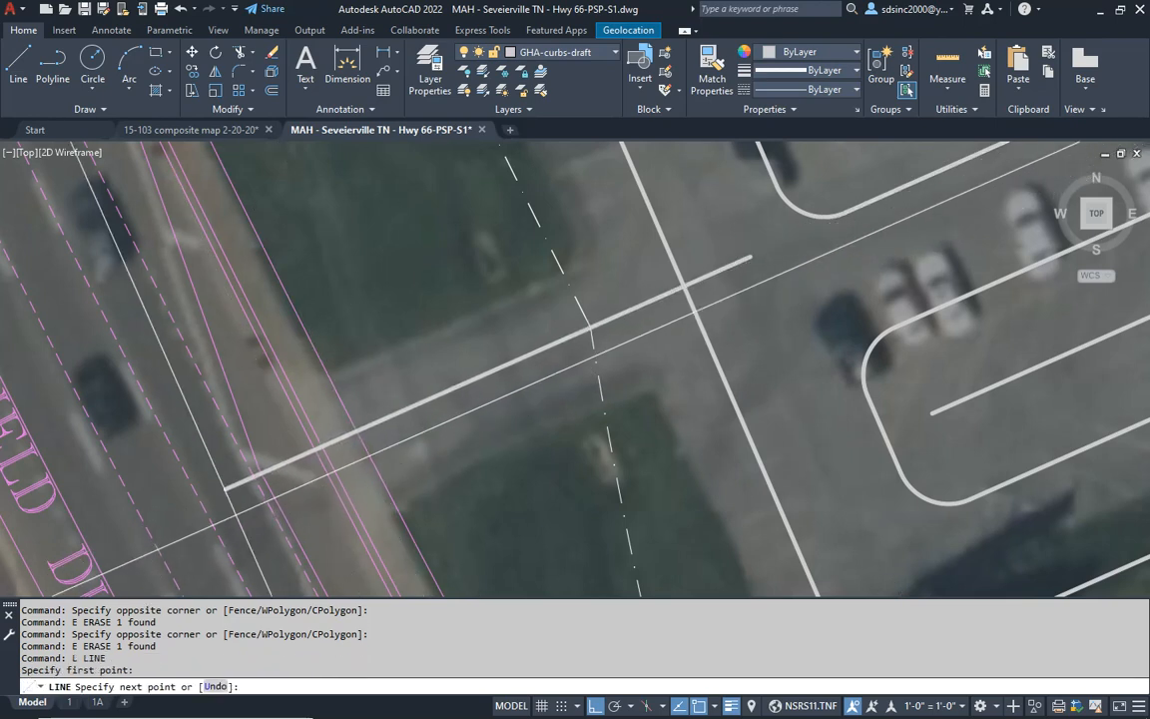
click(234, 487)
key(Escape)
key(Escape)
- Offset the driveway centerline 12' to the north and 12' to the south
text(o)
key(Return)
text(12')
key(Return)
click(519, 360)
click(502, 337)
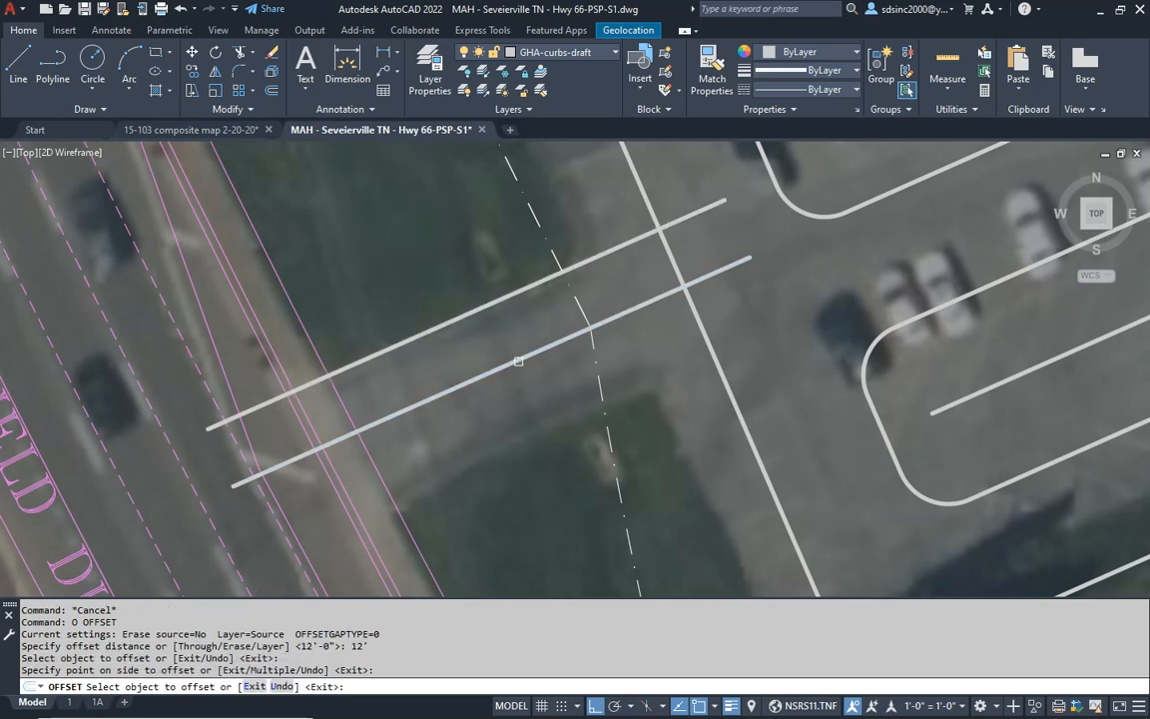
click(519, 361)
click(524, 380)
key(Escape)
- Erase the driveway centerline between the two offset edges
click(526, 379)
click(494, 352)
key(e)
key(Return)
key(Escape)
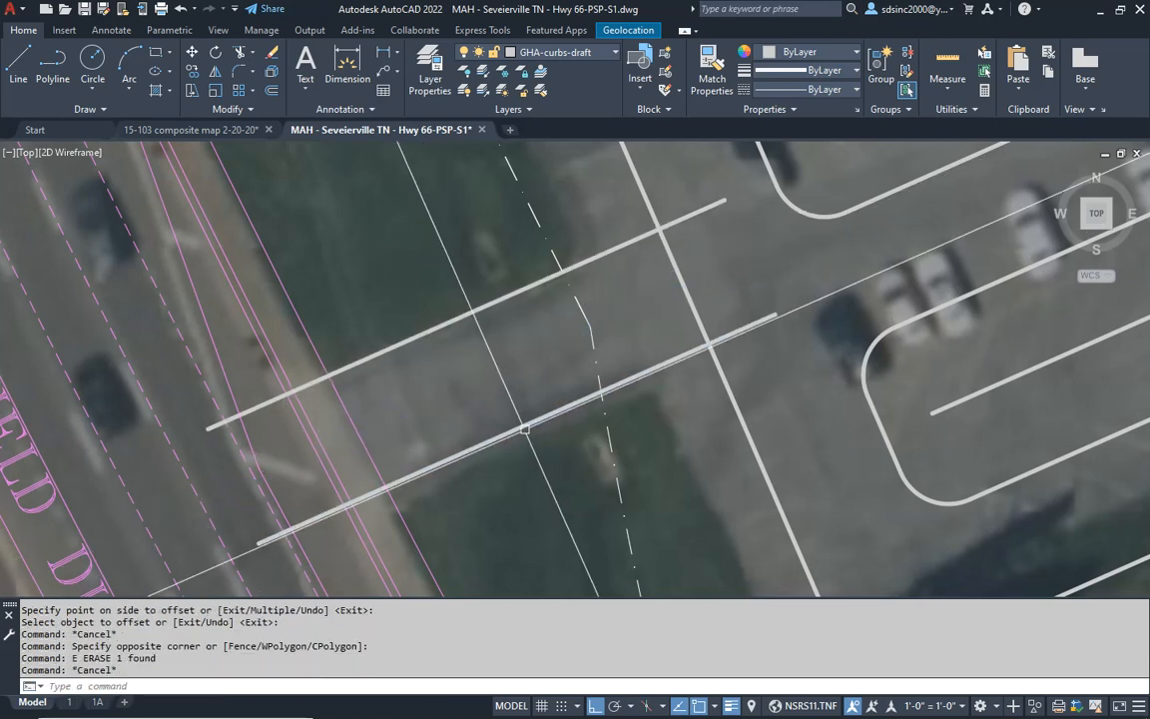
key(Escape)
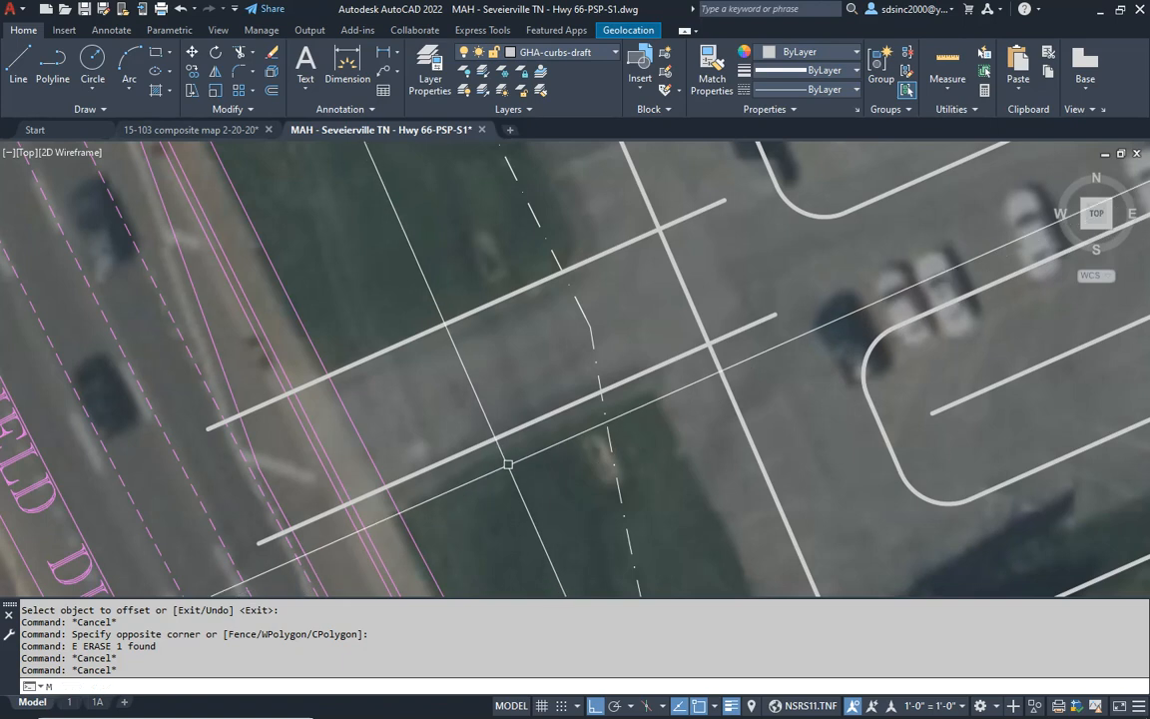
- Move both driveway edge lines slightly south to line up with the paved entrance in the aerial image
key(m)
key(Return)
click(523, 494)
click(480, 409)
click(469, 385)
click(423, 286)
key(Return)
click(390, 194)
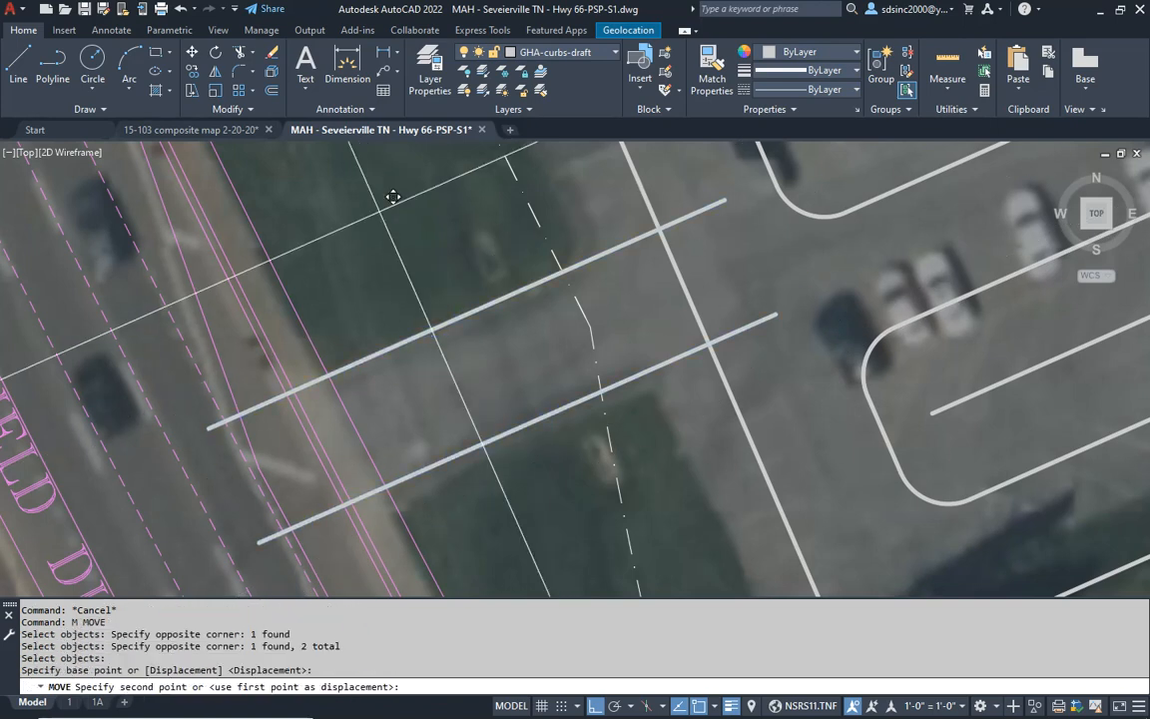
scroll(450, 280, down, 5)
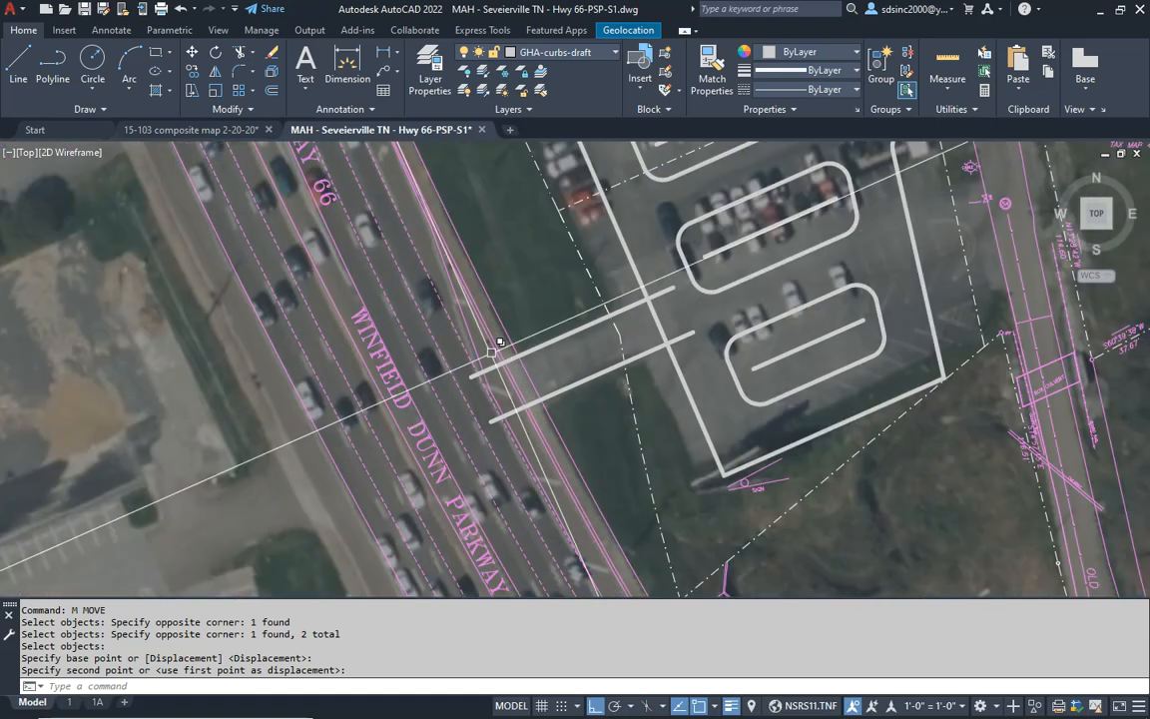
- Trim Winfield Dunn Parkway's eastern edge lines out of the opening between the two driveway edges
mouse_move(482, 301)
middle_down()
mouse_move(526, 464)
mouse_move(492, 278)
middle_up()
middle_drag(536, 356, 497, 404)
key(Escape)
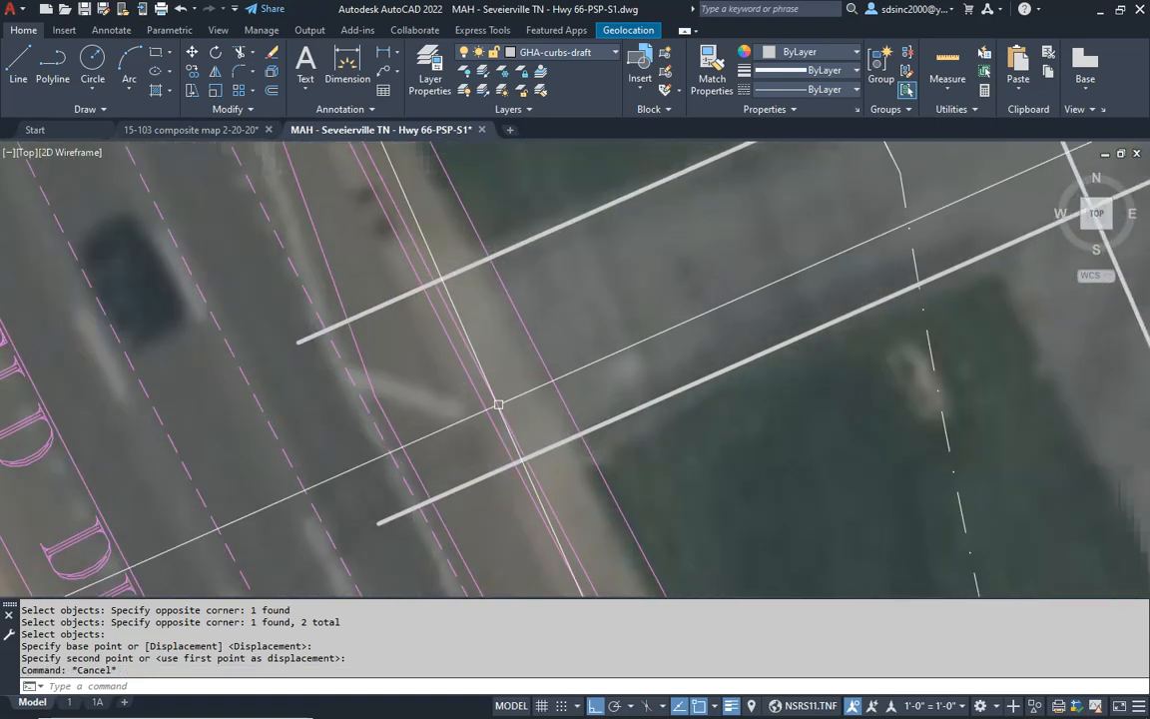
text(t)
key(Return)
key(Return)
click(540, 352)
click(549, 338)
click(446, 383)
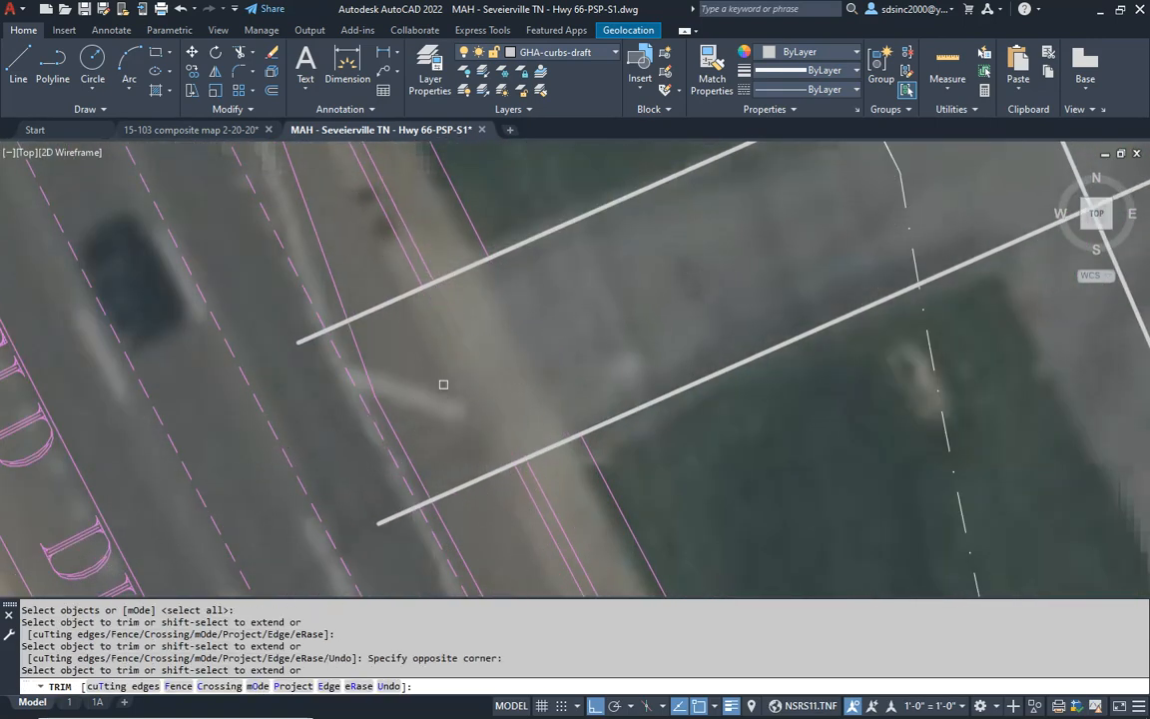
- Explode the parkway's edge lines beside the driveway opening and regenerate the drawing
key(Return)
key(Escape)
key(Escape)
text(x)
key(Return)
click(477, 177)
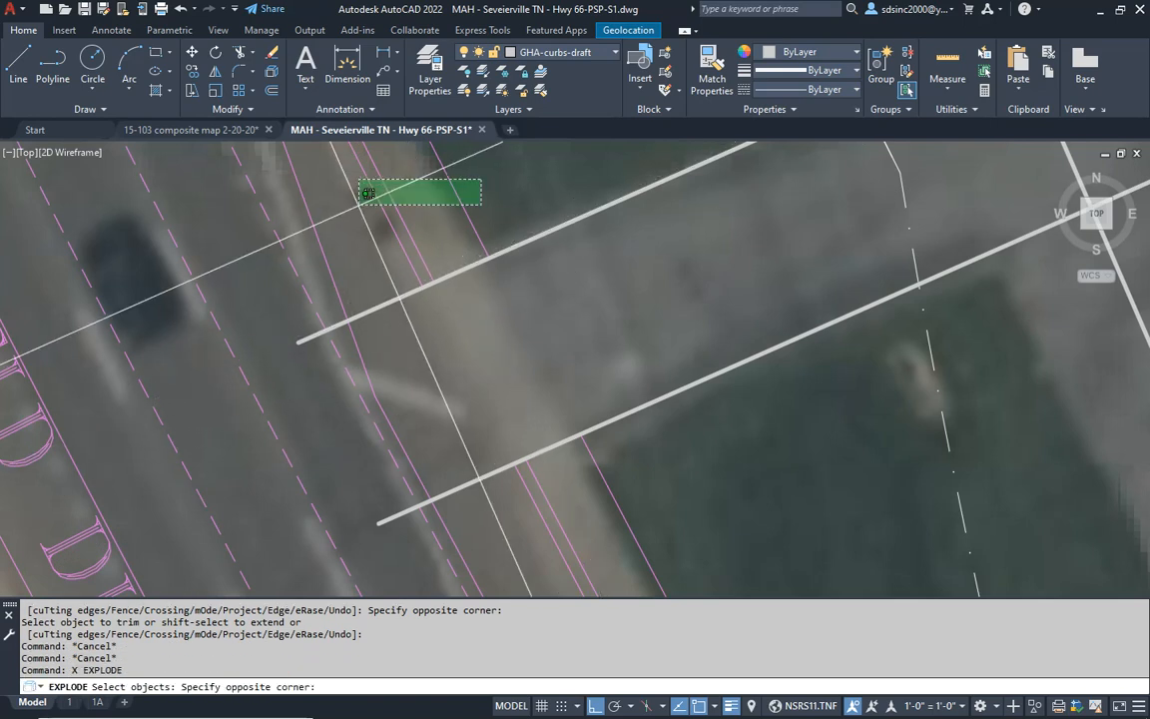
click(335, 193)
click(655, 488)
middle_drag(655, 488, 679, 505)
key(Escape)
key(Escape)
text(rg)
- Fillet the driveway's south and north edges to the parkway's outer curb line with a 10' radius
key(Return)
key(Escape)
key(Escape)
text(f)
key(Return)
text(r)
key(Return)
text(10')
key(Return)
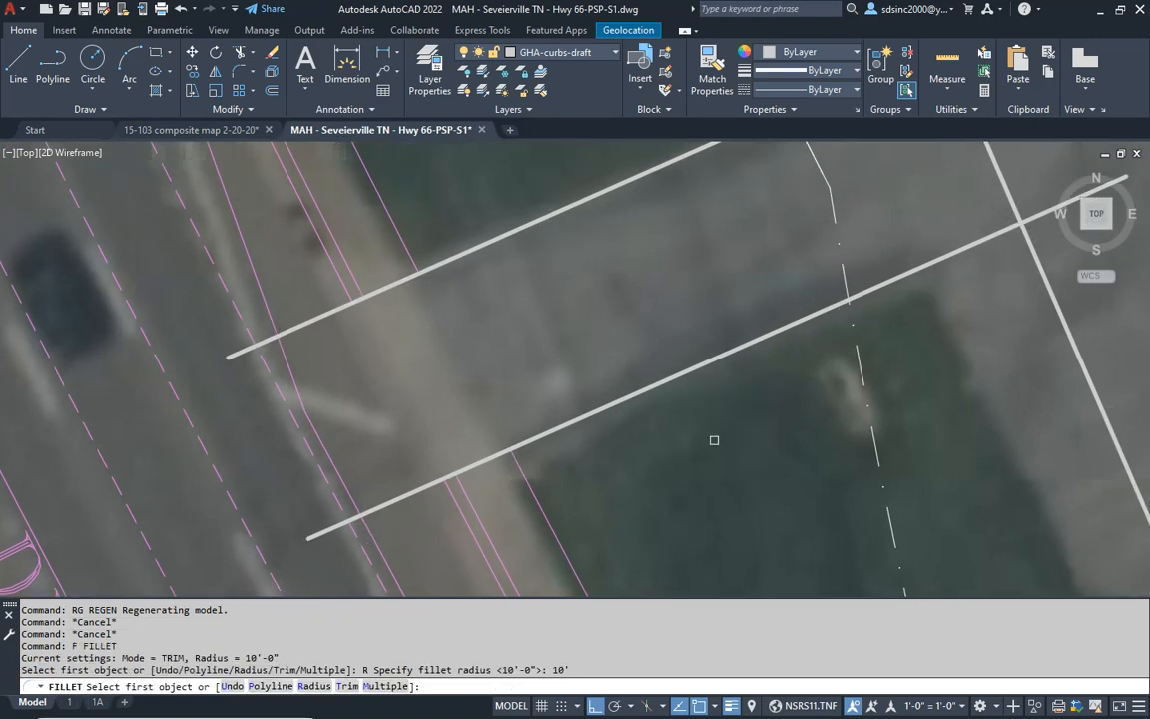
click(477, 542)
click(637, 400)
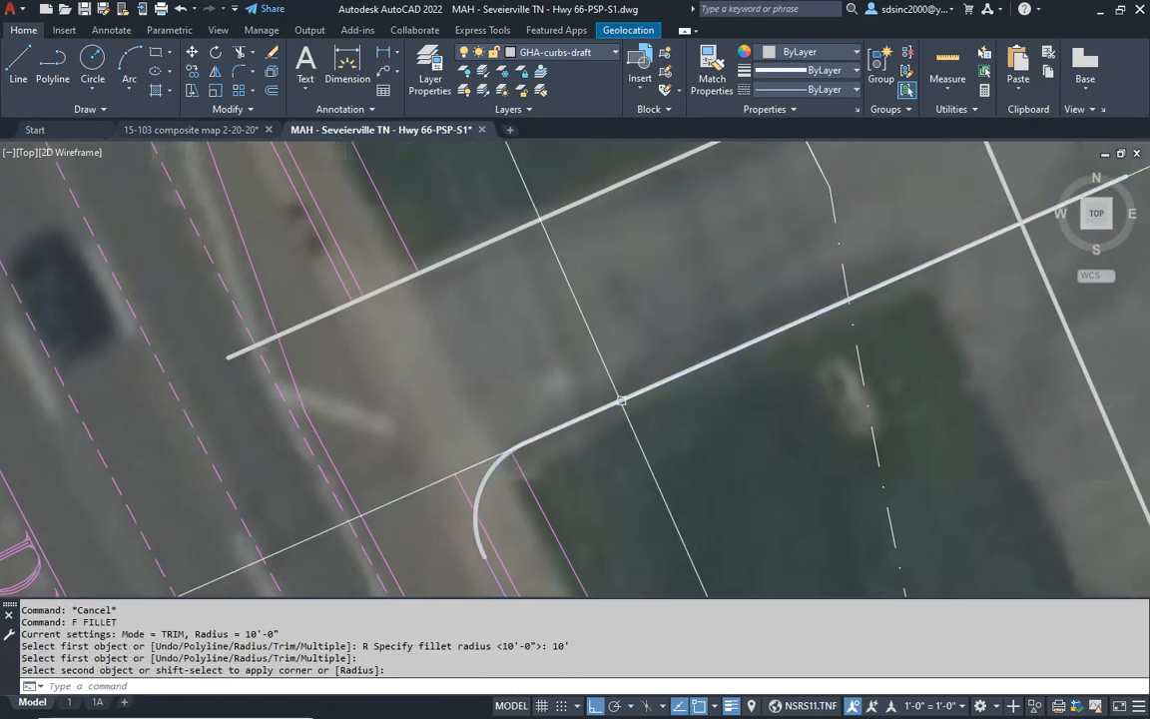
key(Return)
click(451, 261)
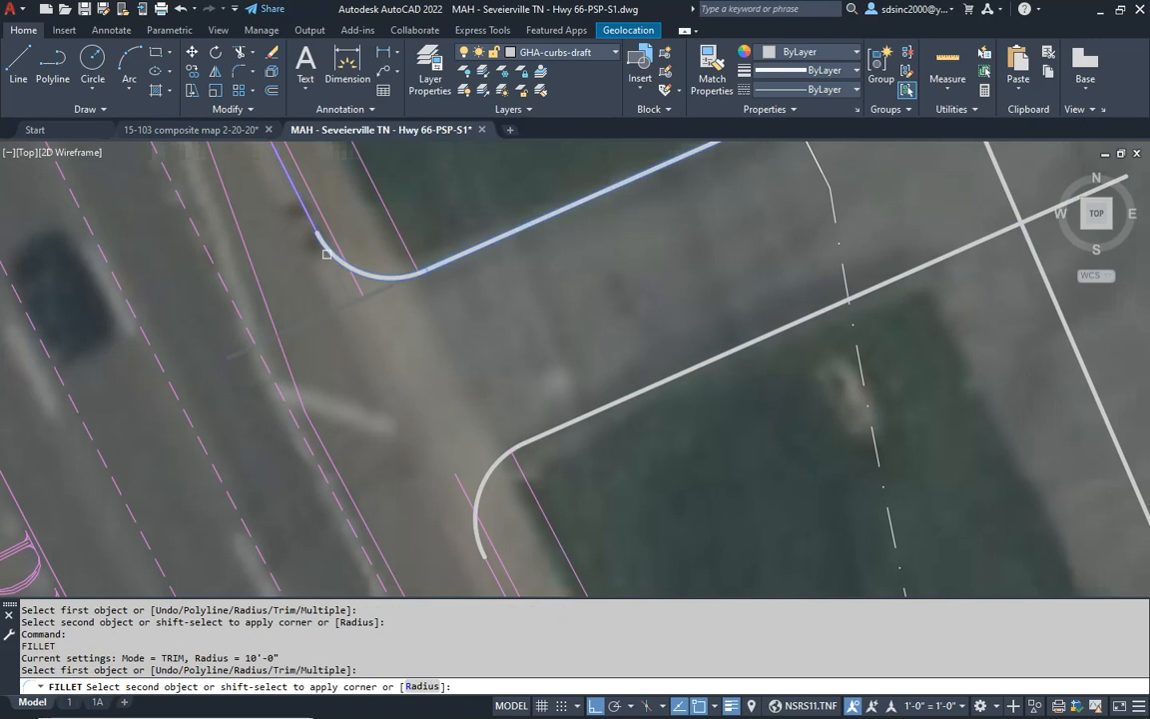
scroll(380, 330, up, 3)
key(Escape)
key(Escape)
- Draw a short helper line from the end of the north curb return to the neighbouring magenta curb line
text(L)
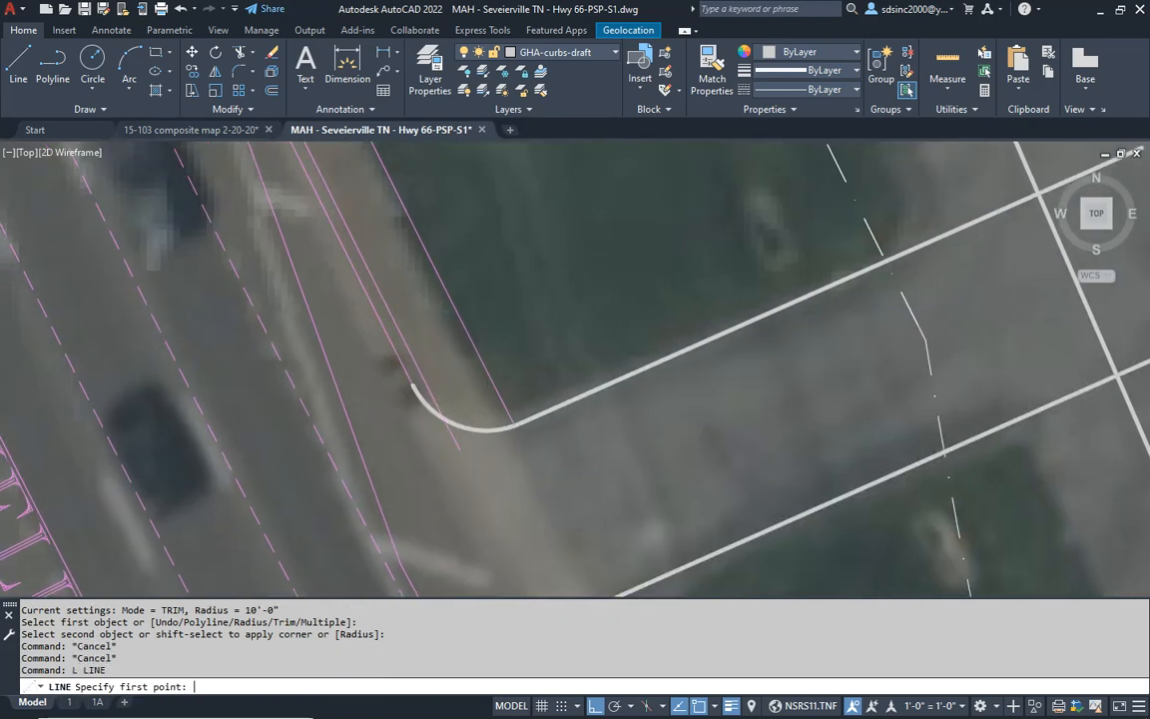
key(Return)
scroll(390, 364, up, 4)
click(457, 424)
click(486, 406)
key(Escape)
- Trim the inner magenta curb line back at the north curb return and erase the short helper line
key(Escape)
text(t)
key(Return)
click(413, 372)
click(538, 482)
key(Return)
- Draw a short helper line from the end of the south curb return across to the inner magenta curb line
key(Escape)
click(488, 409)
text(e)
key(space)
scroll(522, 339, down, 7)
middle_drag(617, 441, 571, 361)
key(Escape)
scroll(575, 448, up, 5)
scroll(596, 532, down, 1)
text(l)
key(Return)
click(525, 436)
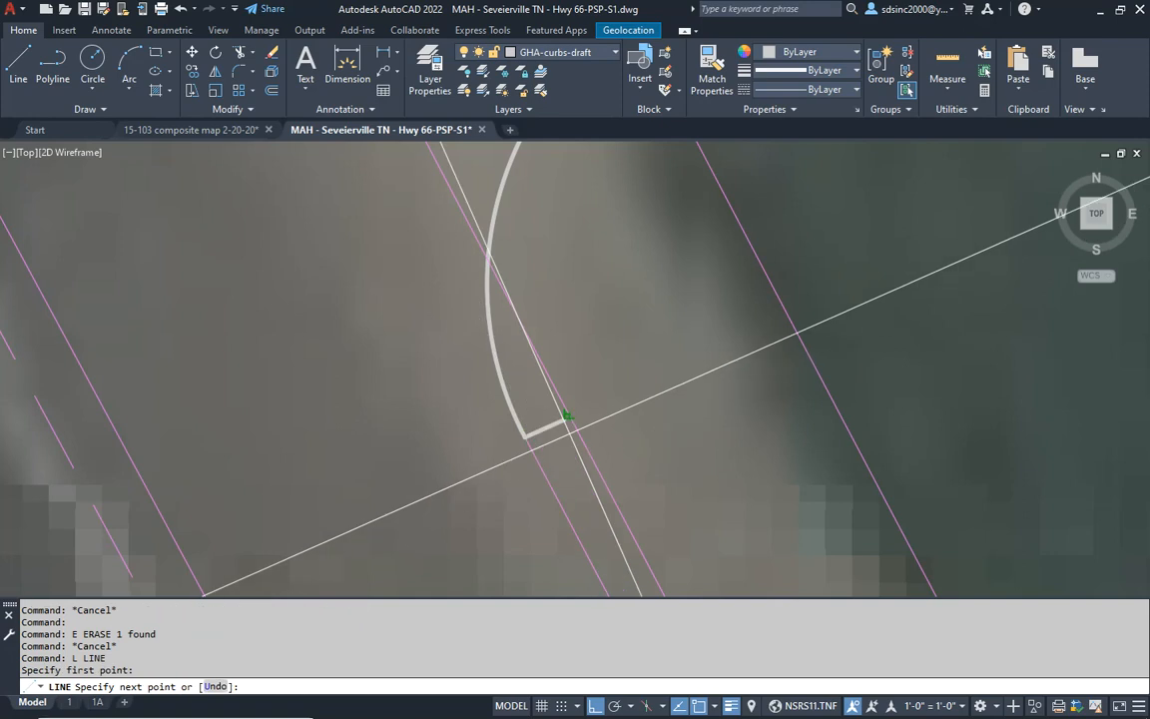
click(567, 417)
key(Escape)
- Trim the inner magenta curb line back at the south curb return and erase its helper line
text(t)
key(Return)
click(464, 357)
click(593, 430)
key(Return)
click(553, 389)
key(Return)
key(Escape)
click(498, 393)
click(609, 462)
text(e)
key(Return)
scroll(637, 379, down, 5)
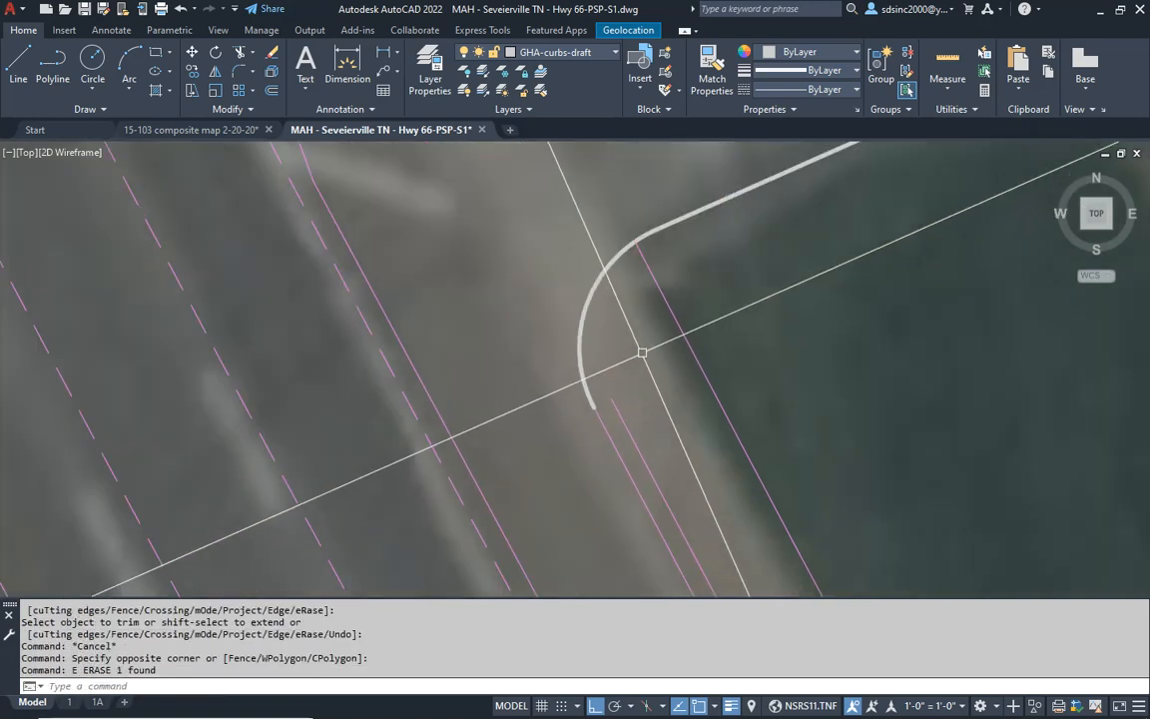
- Trim the parking lot's west curb line out of the opening between the two driveway edges
middle_drag(656, 266, 543, 451)
scroll(542, 450, down, 6)
middle_drag(610, 386, 504, 431)
key(Escape)
scroll(604, 412, up, 3)
text(t)
key(Return)
key(Return)
click(609, 372)
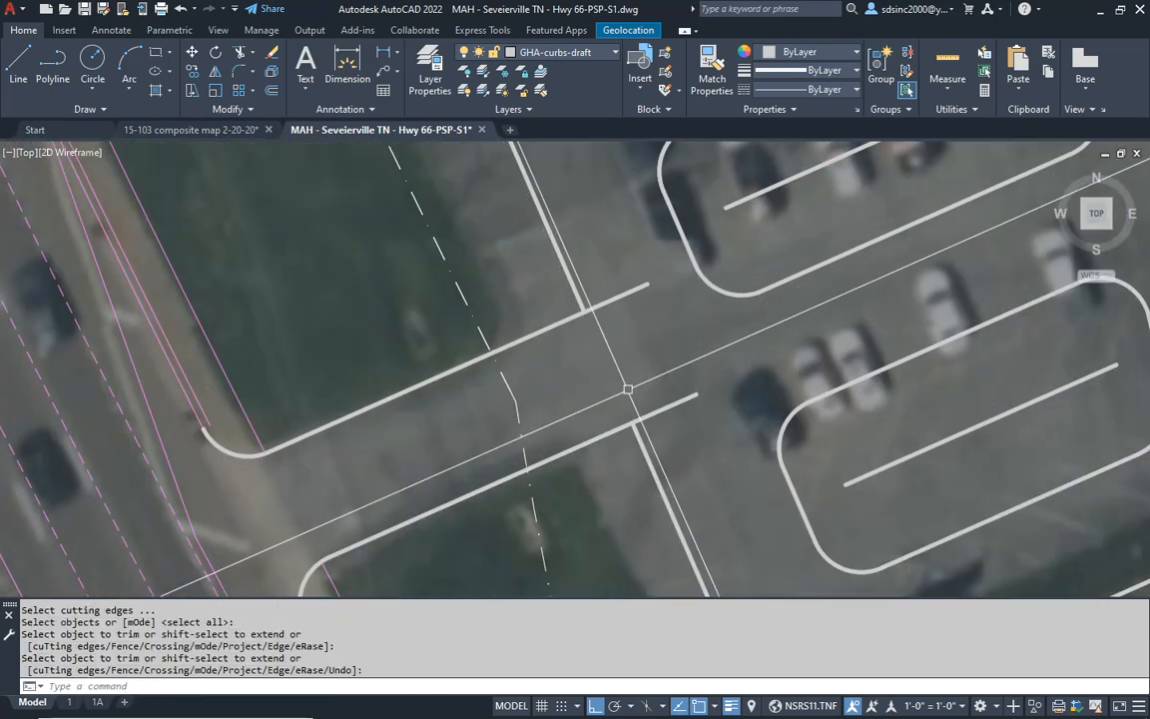
key(Escape)
- Fillet the driveway's south and north edges to the parking lot's west curb with a 10' radius
text(f)
key(Return)
text(0')
key(Return)
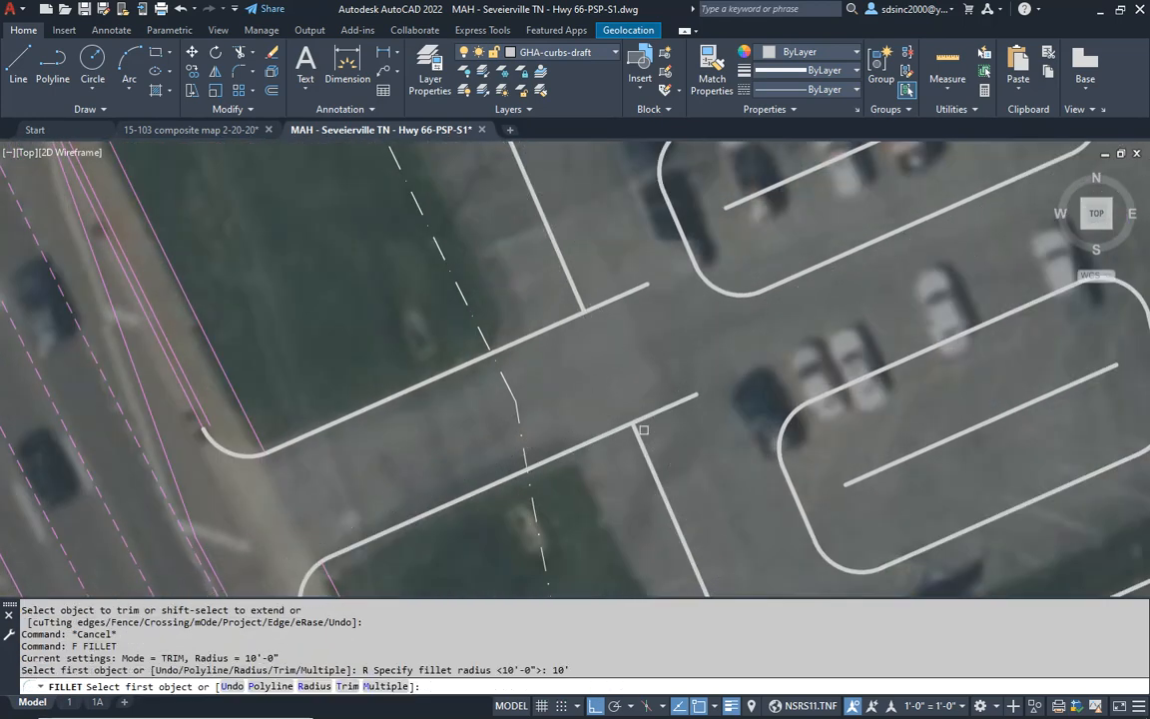
click(642, 439)
click(619, 431)
key(Return)
click(556, 250)
click(564, 325)
- Examine the lot's southern curb and southeast corner against the property line and the southernmost island
scroll(589, 319, down, 5)
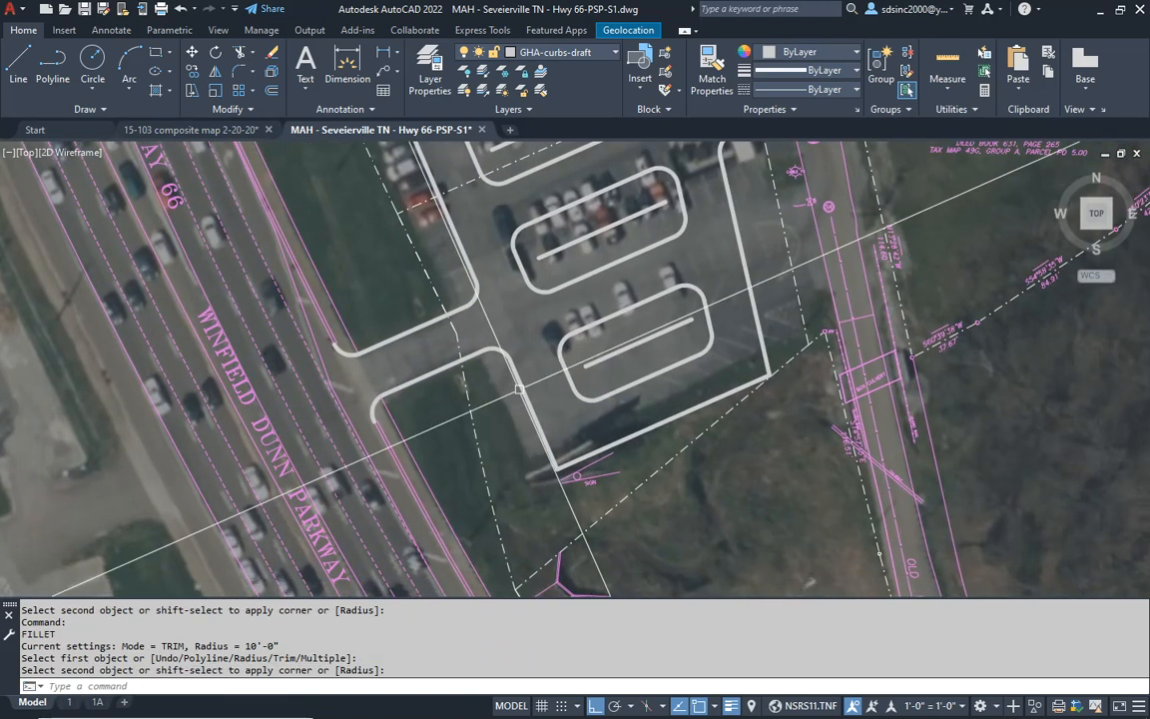
scroll(595, 469, up, 2)
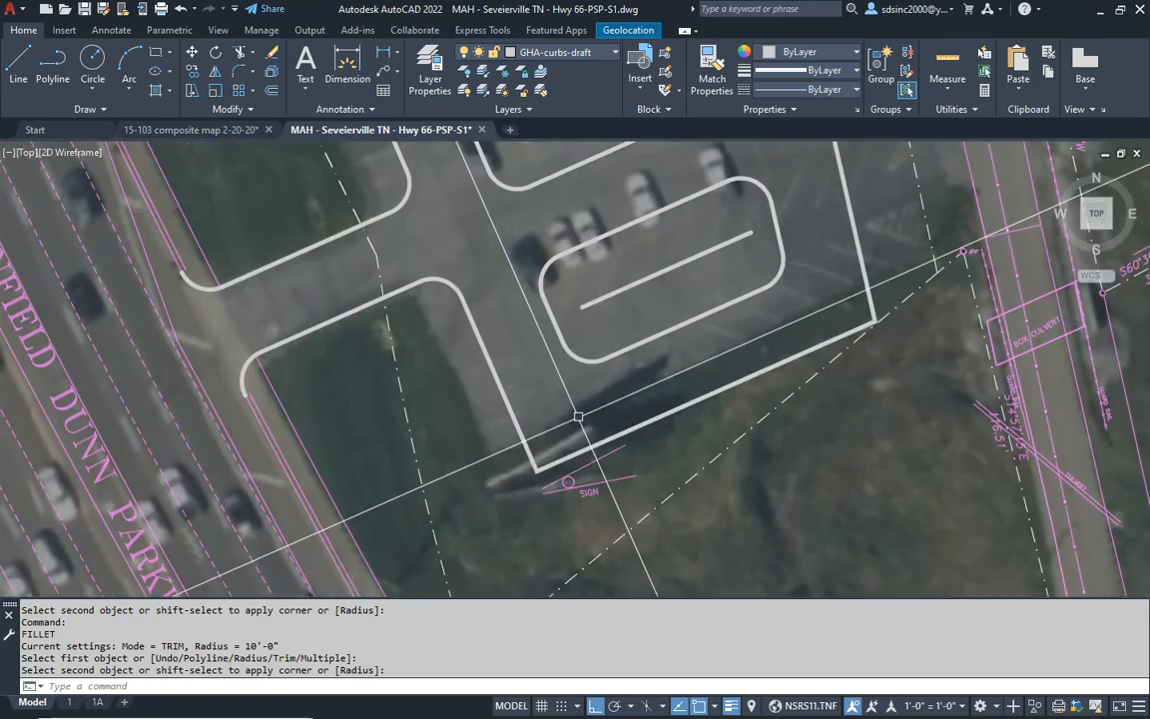
mouse_move(761, 327)
middle_down()
mouse_move(709, 331)
mouse_move(720, 374)
middle_up()
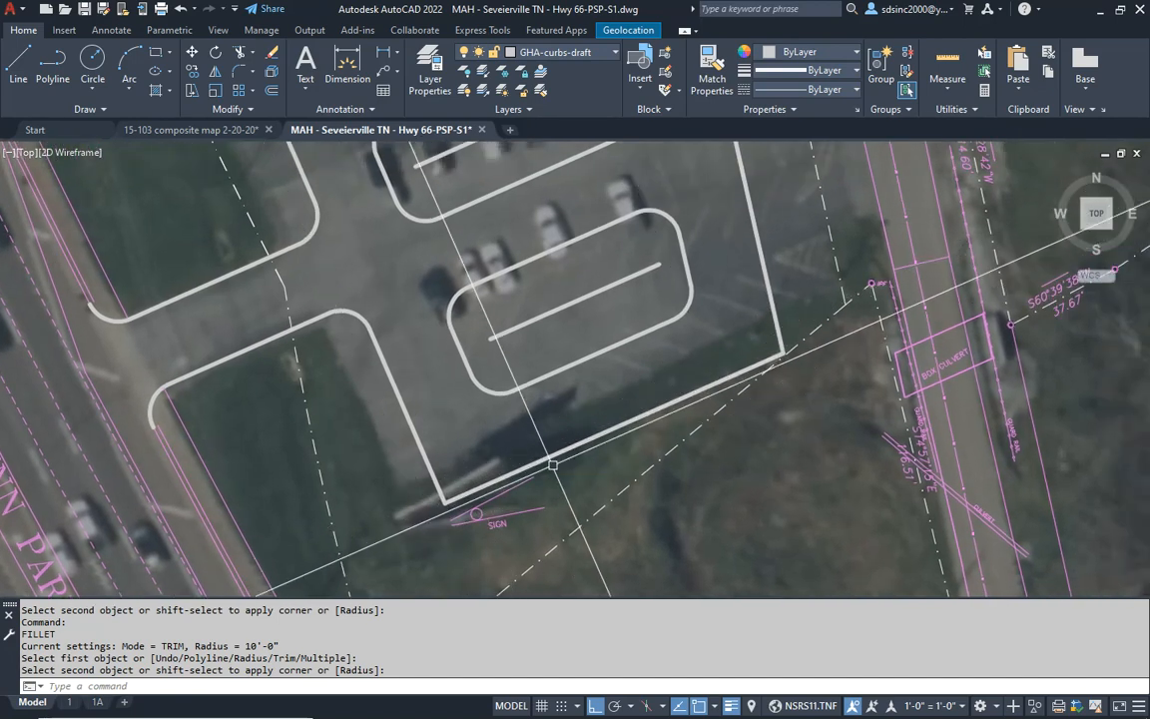
key(Escape)
key(Escape)
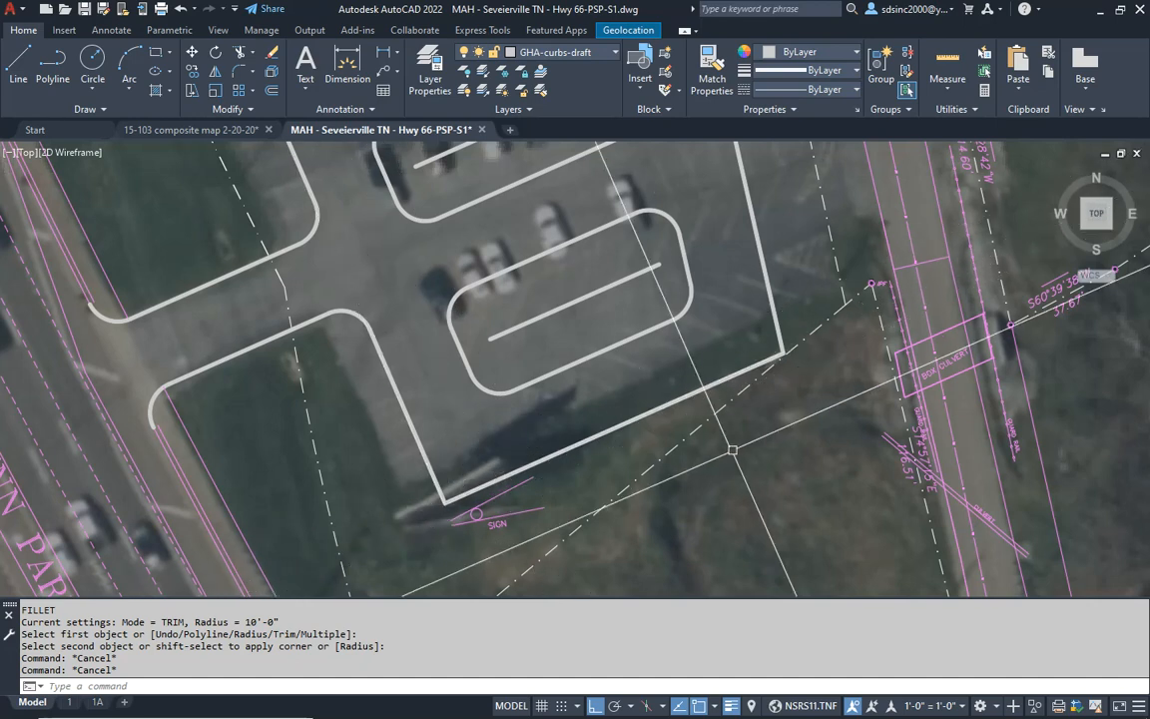
scroll(662, 457, up, 2)
key(Escape)
key(Escape)
scroll(624, 410, up, 2)
- Offset the southernmost island's southeast corner arc outward by 24' toward the lot's southeast corner
text(o)
key(Return)
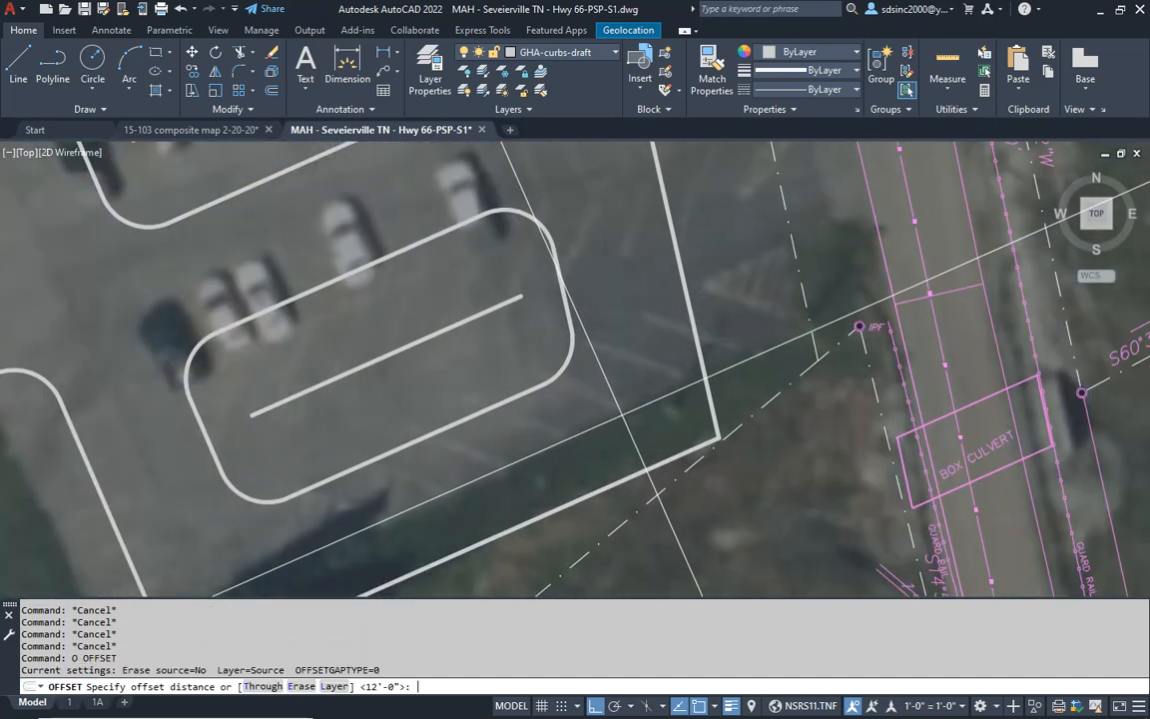
text(24')
key(Return)
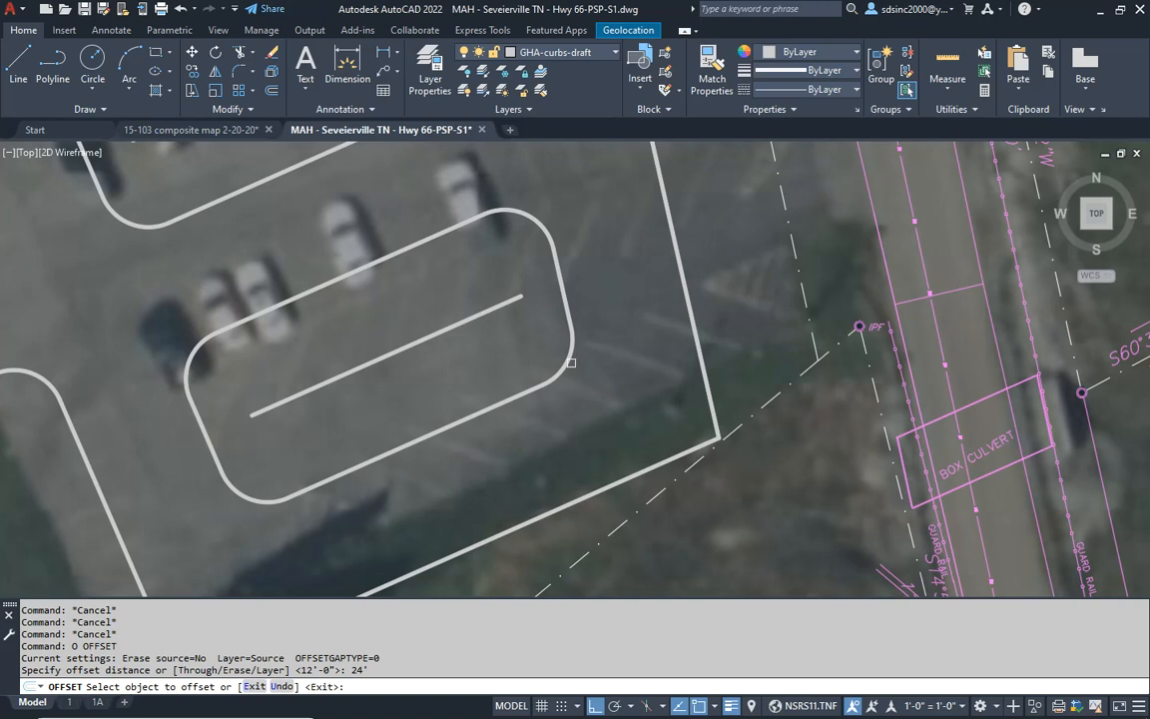
click(571, 363)
click(633, 441)
middle_drag(625, 499, 655, 499)
key(Escape)
- Erase the offset arc at the lot's southeast corner
text(t)
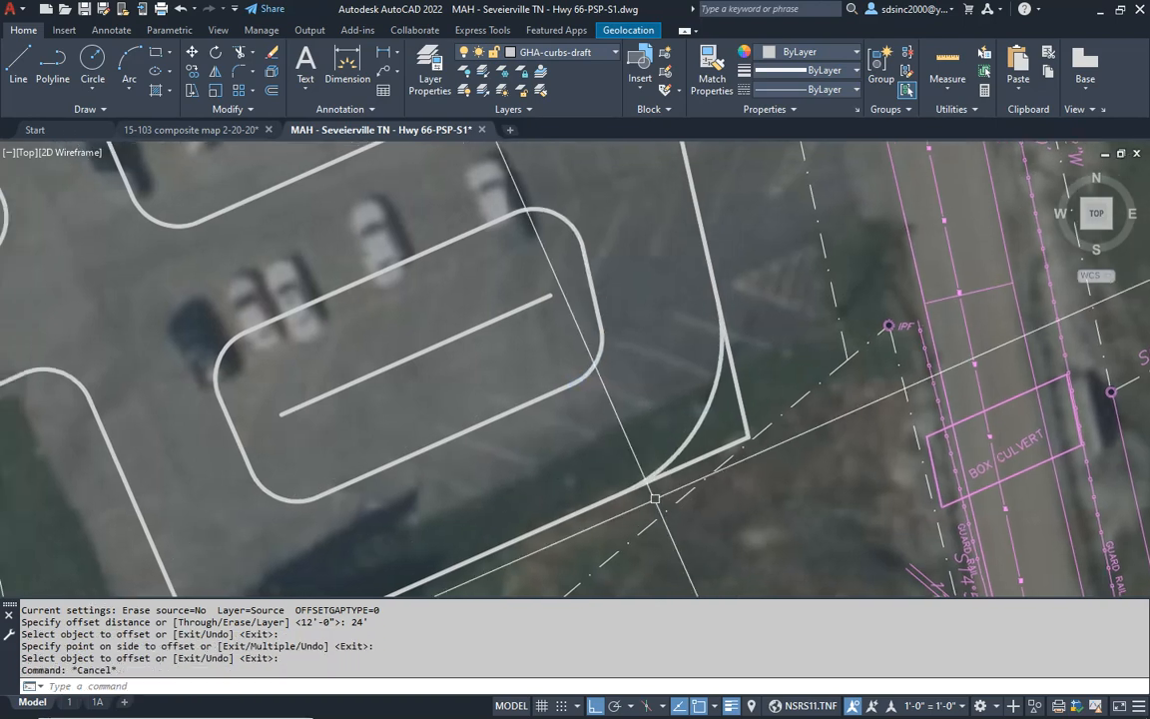
key(Return)
key(Escape)
scroll(696, 465, down, 2)
click(704, 410)
text(e)
key(Return)
- Erase the magenta driveway edge lines and PAVED label at the Highway 66 entrance west of the building
scroll(719, 397, down, 4)
middle_drag(717, 399, 717, 443)
mouse_move(644, 277)
middle_down()
mouse_move(693, 332)
mouse_move(704, 324)
middle_up()
scroll(704, 317, down, 2)
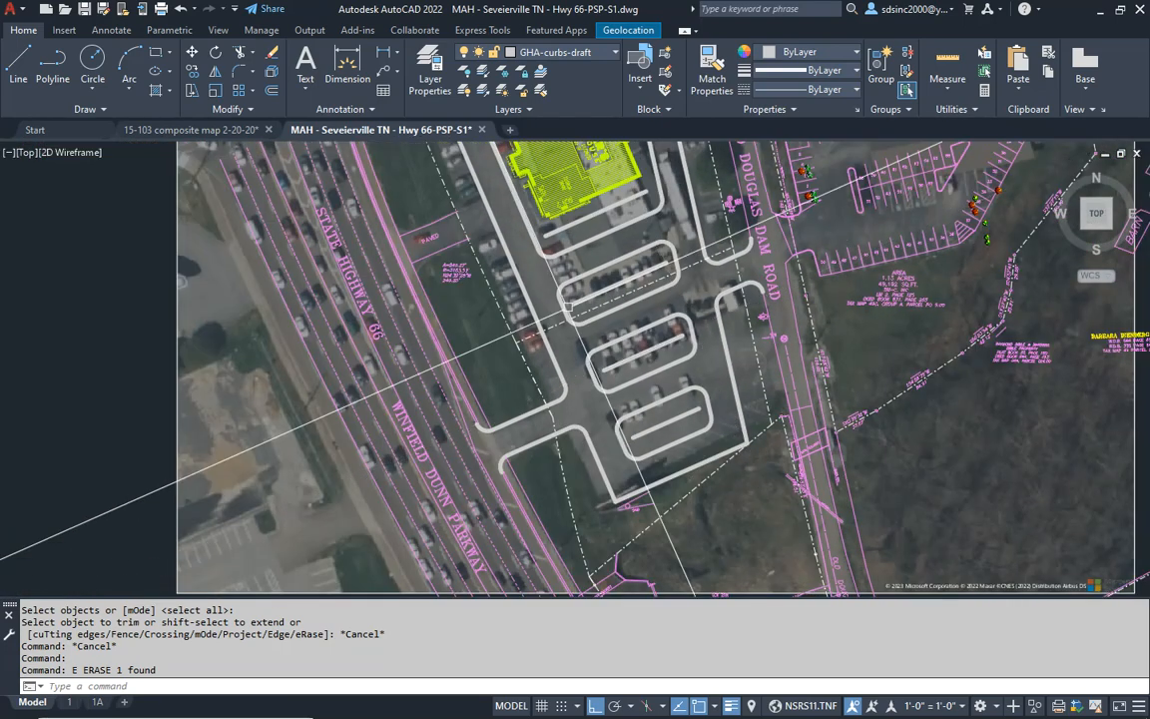
middle_drag(456, 235, 502, 349)
scroll(501, 349, up, 6)
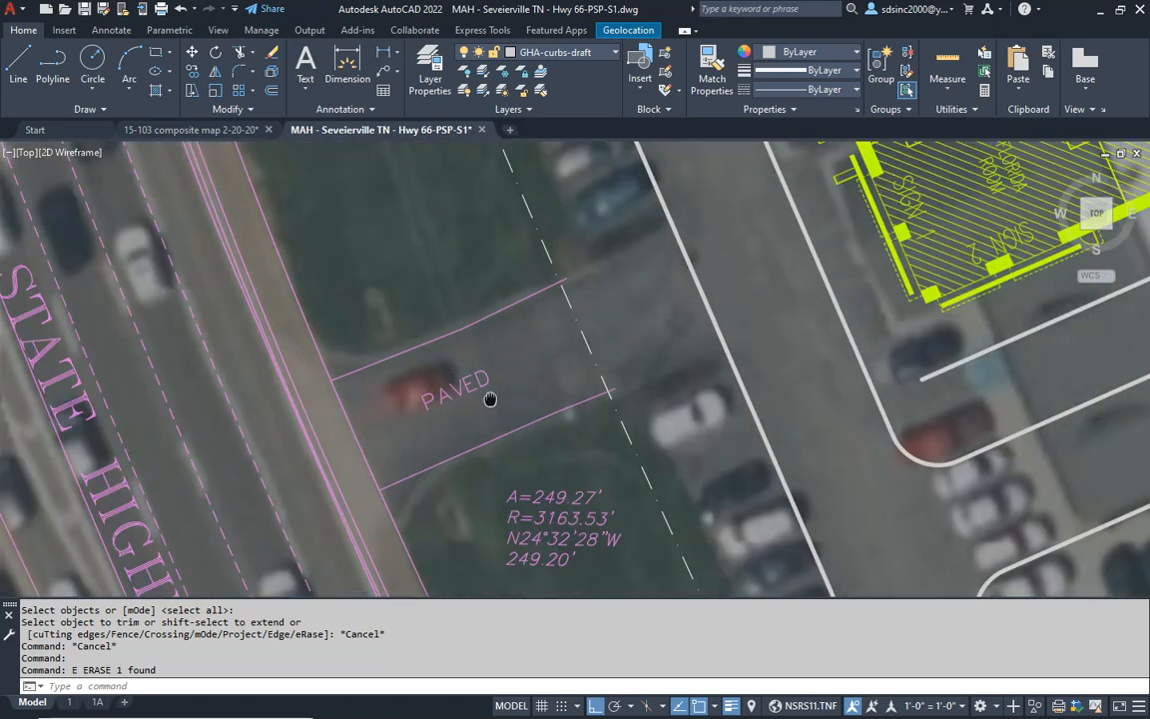
key(Escape)
key(Escape)
click(457, 280)
click(422, 451)
text(e)
key(Return)
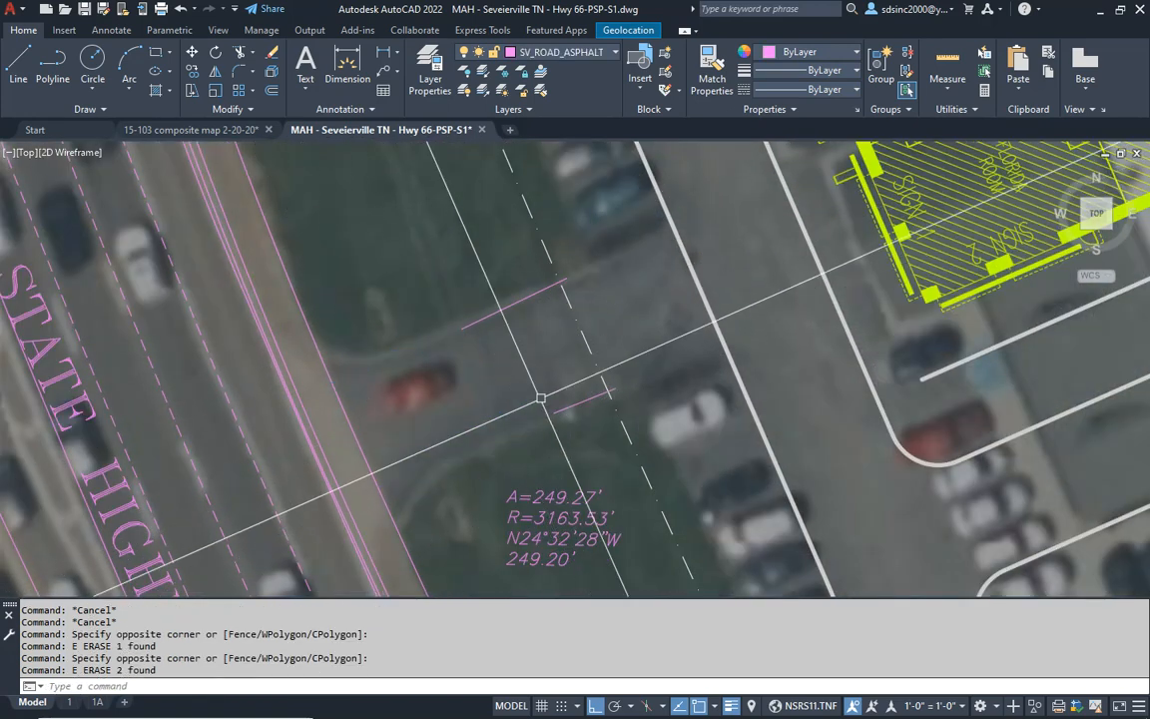
click(399, 246)
key(Escape)
key(Escape)
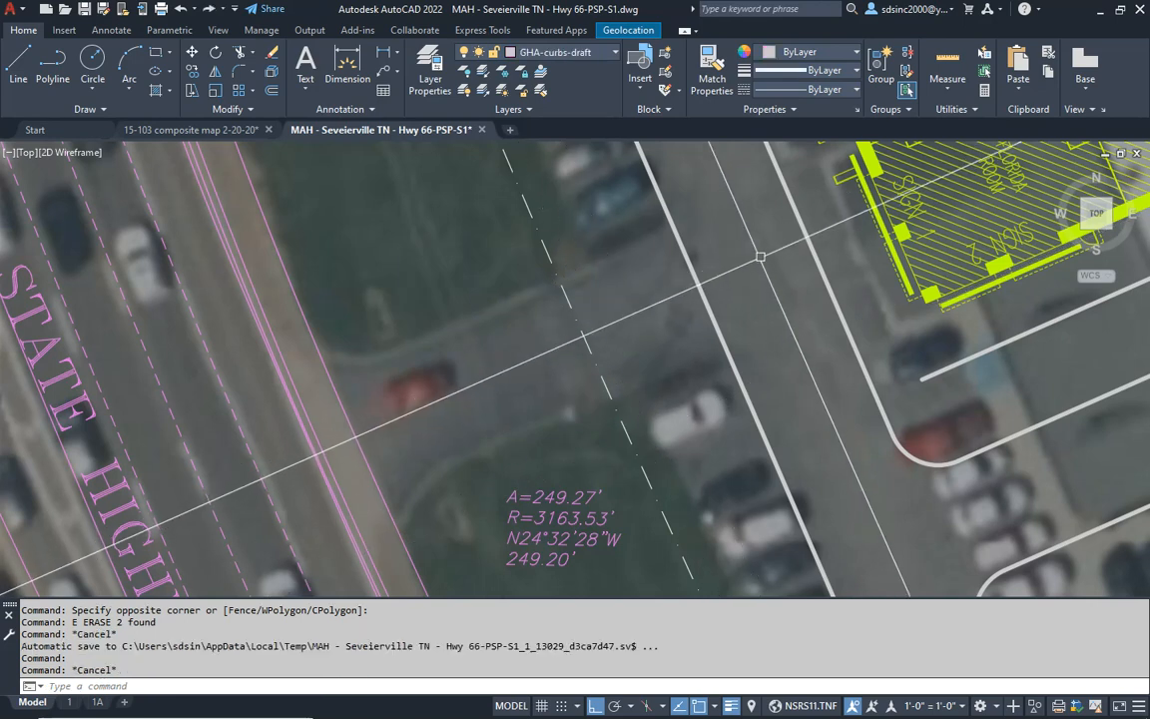
- Draw a curb line for the southern edge of the Highway 66 entrance, crossing the lot's western curb and the roadside lines
text(l)
key(Return)
click(799, 306)
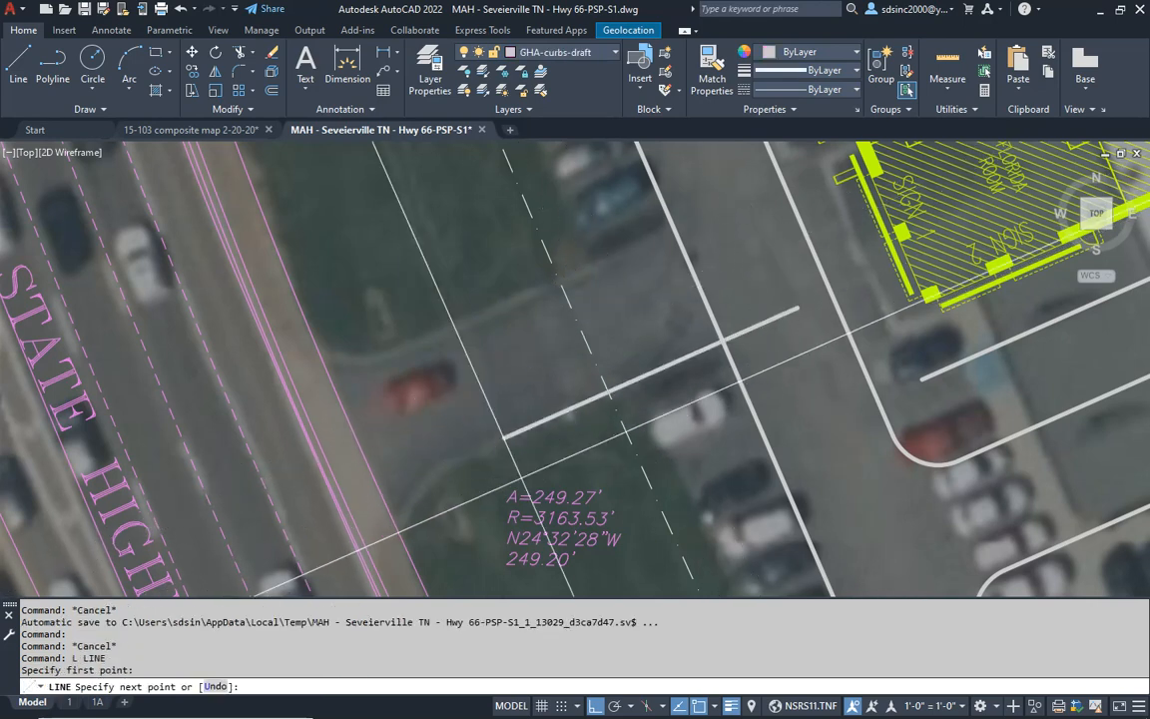
click(310, 522)
key(Escape)
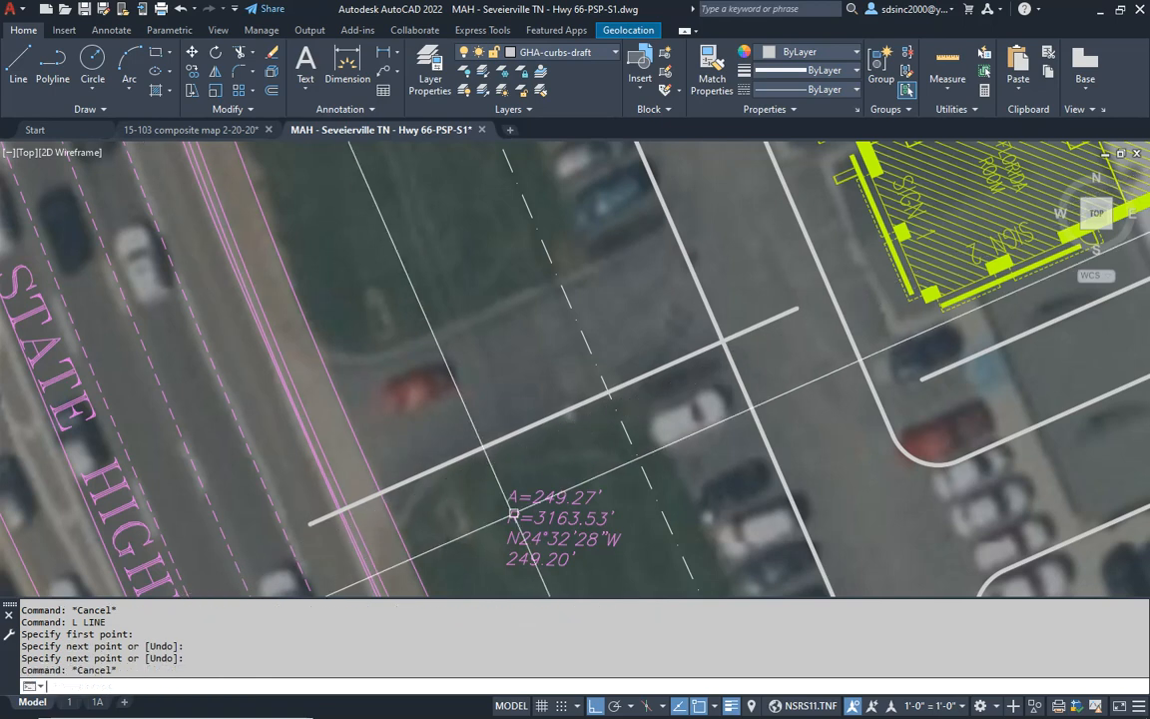
- Offset the entrance's southern edge line 24' northward to form the opposite driveway edge
text(o)
key(Return)
text(24')
key(Return)
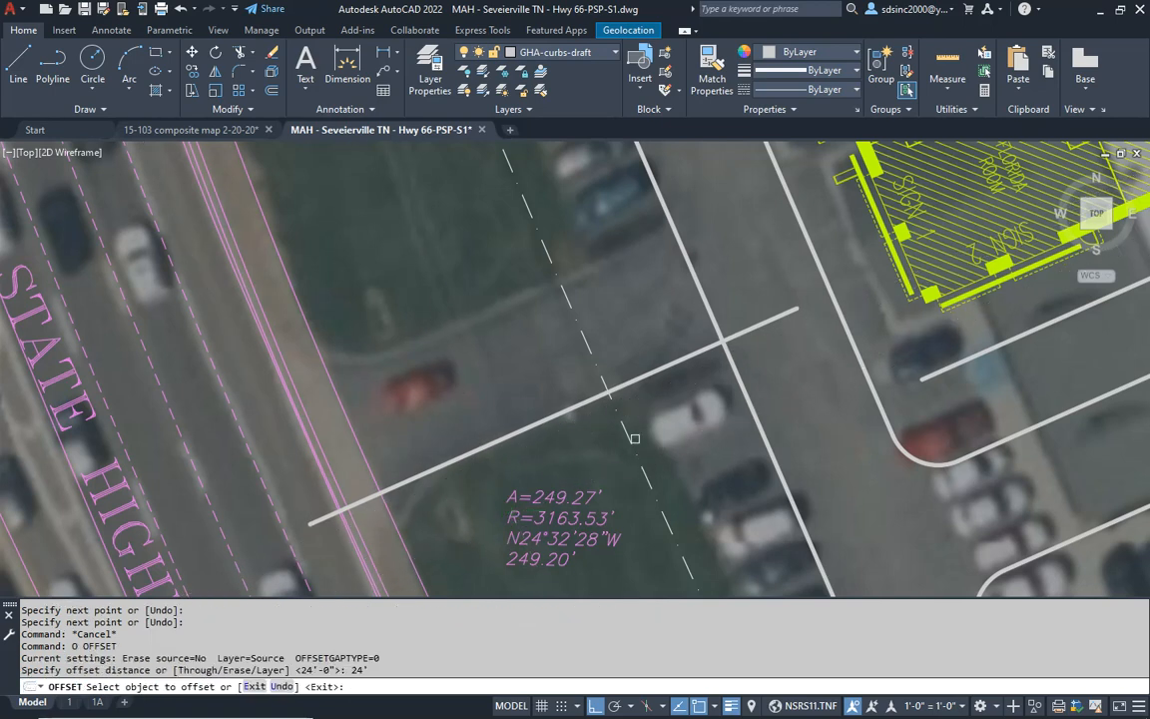
click(566, 407)
click(520, 300)
key(Escape)
key(Escape)
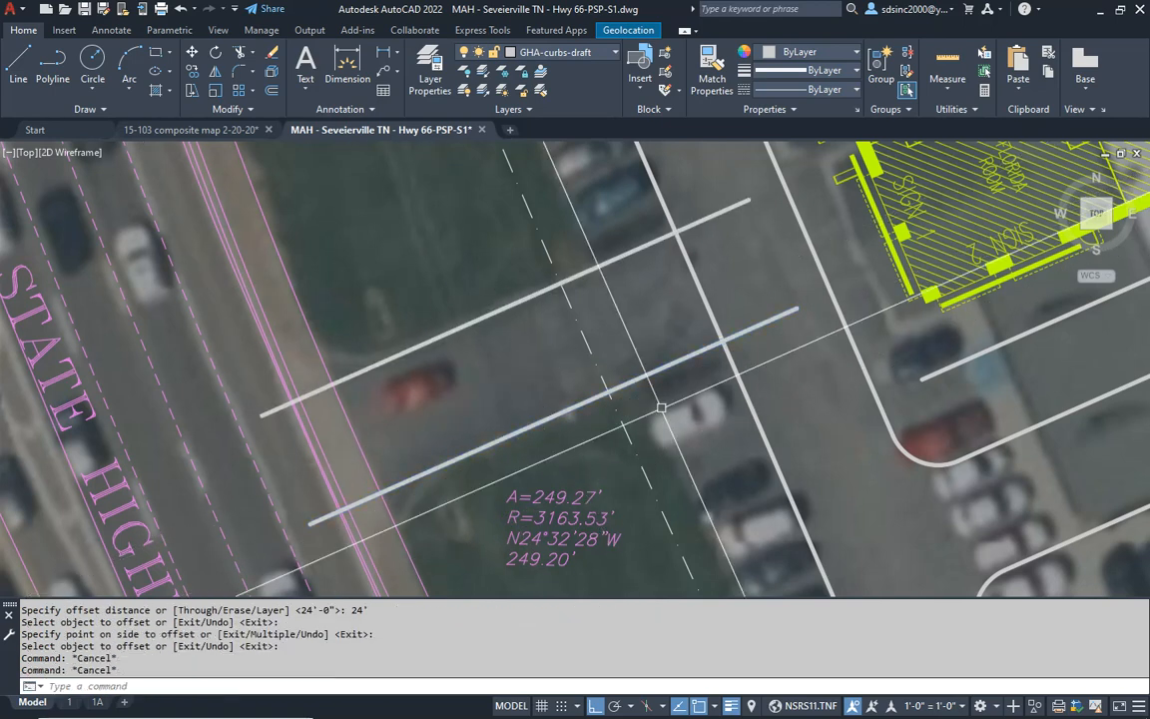
- Trim the magenta roadside lines out of the opening between the two Highway 66 driveway edges
text(t)
key(Return)
key(Return)
click(378, 432)
click(291, 460)
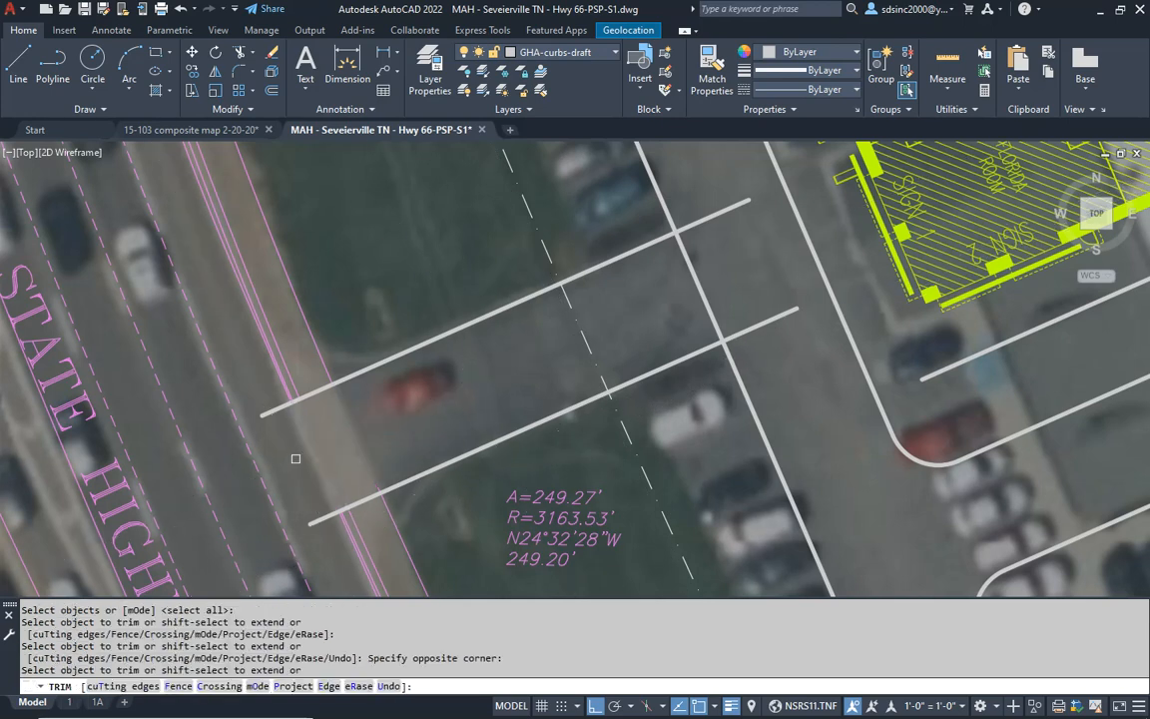
key(Return)
middle_drag(329, 438, 434, 422)
key(Escape)
key(Escape)
- Fillet the entrance's northern driveway edge into the Highway 66 curb line with a 10' radius
text(f)
key(Return)
text(r)
key(Return)
text(10')
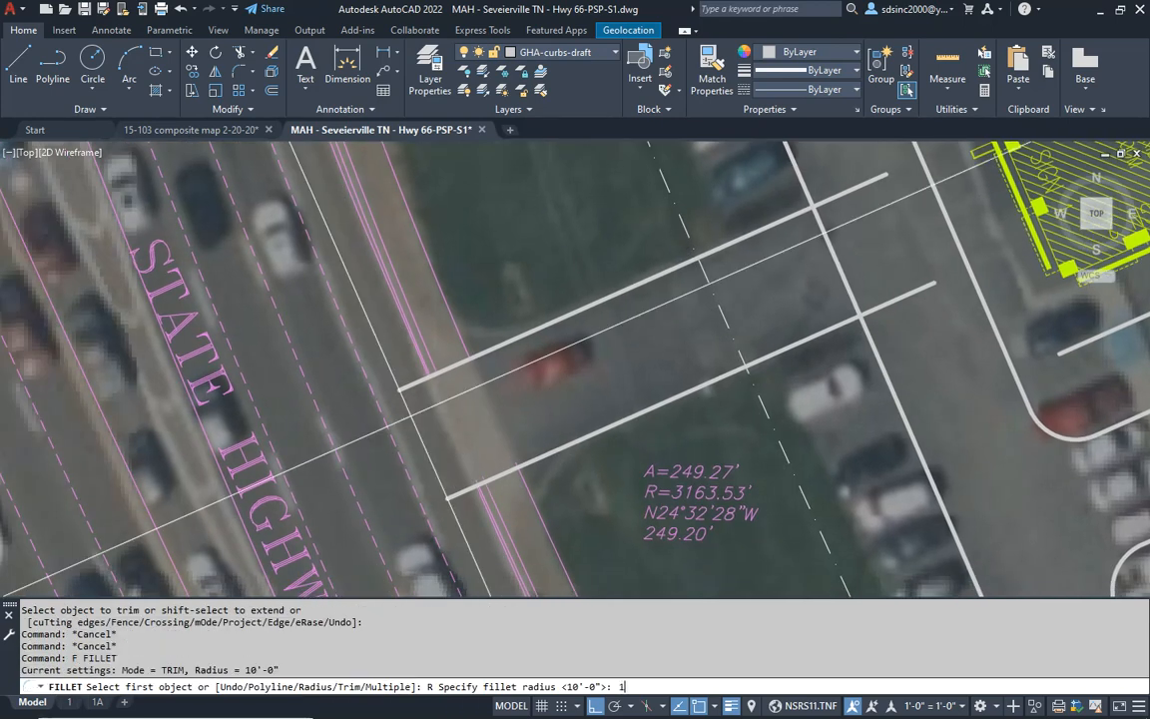
key(Return)
scroll(465, 341, up, 5)
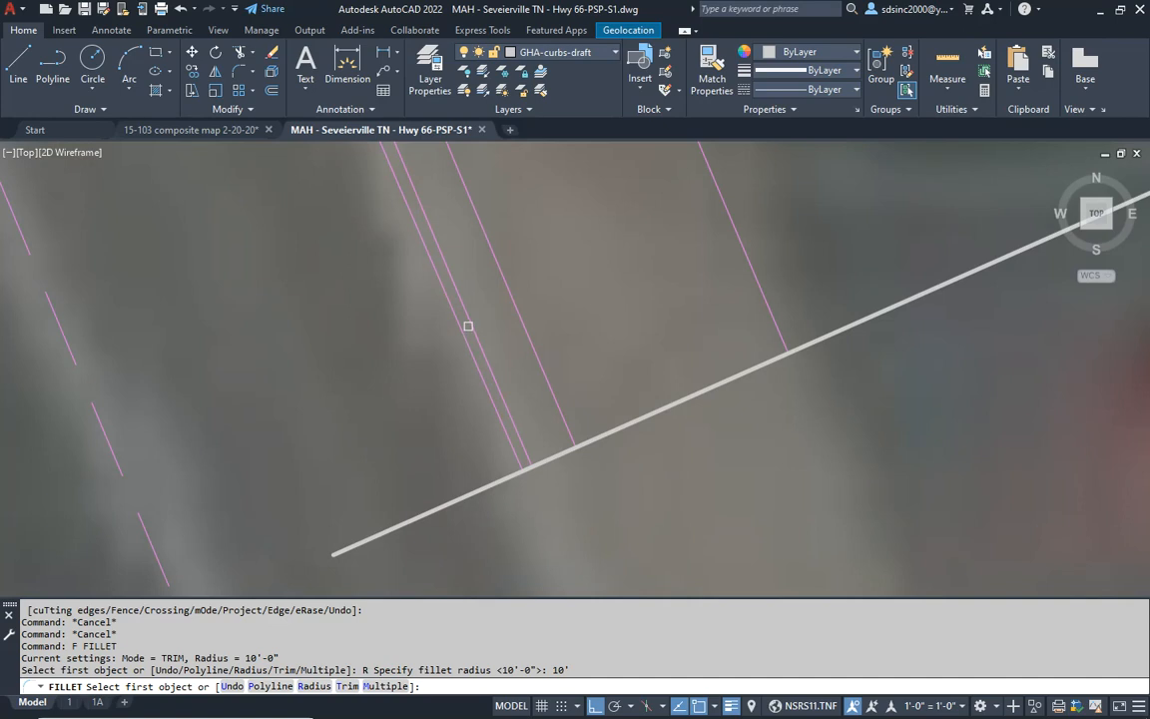
scroll(468, 331, down, 7)
mouse_move(436, 225)
middle_down()
mouse_move(489, 515)
mouse_move(482, 503)
middle_up()
scroll(510, 439, up, 6)
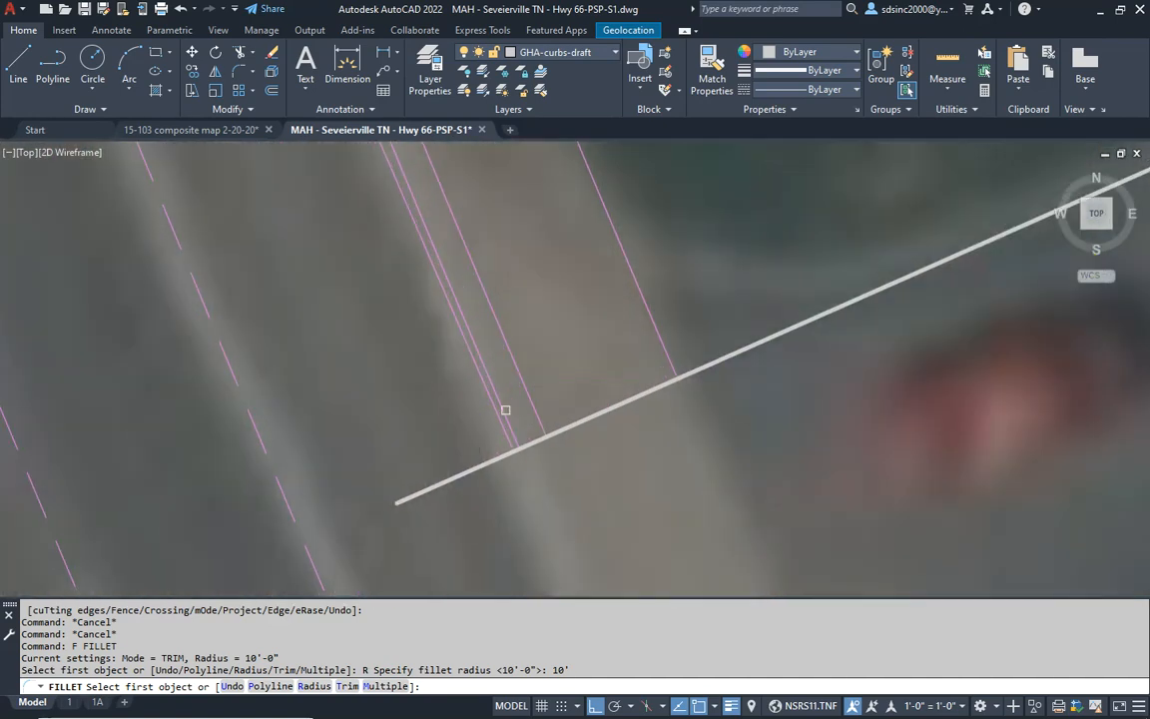
click(506, 409)
click(631, 396)
scroll(624, 454, down, 6)
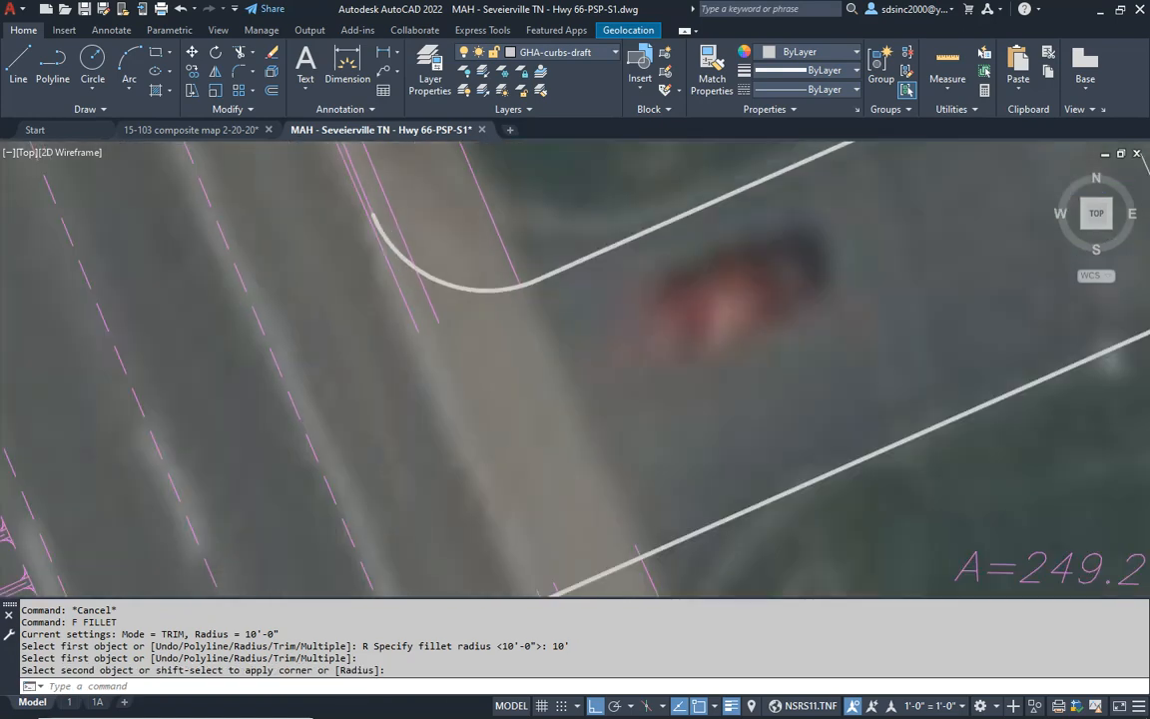
- Fillet the entrance's southern driveway edge into the Highway 66 curb line with the 10' radius
scroll(529, 370, up, 5)
key(Return)
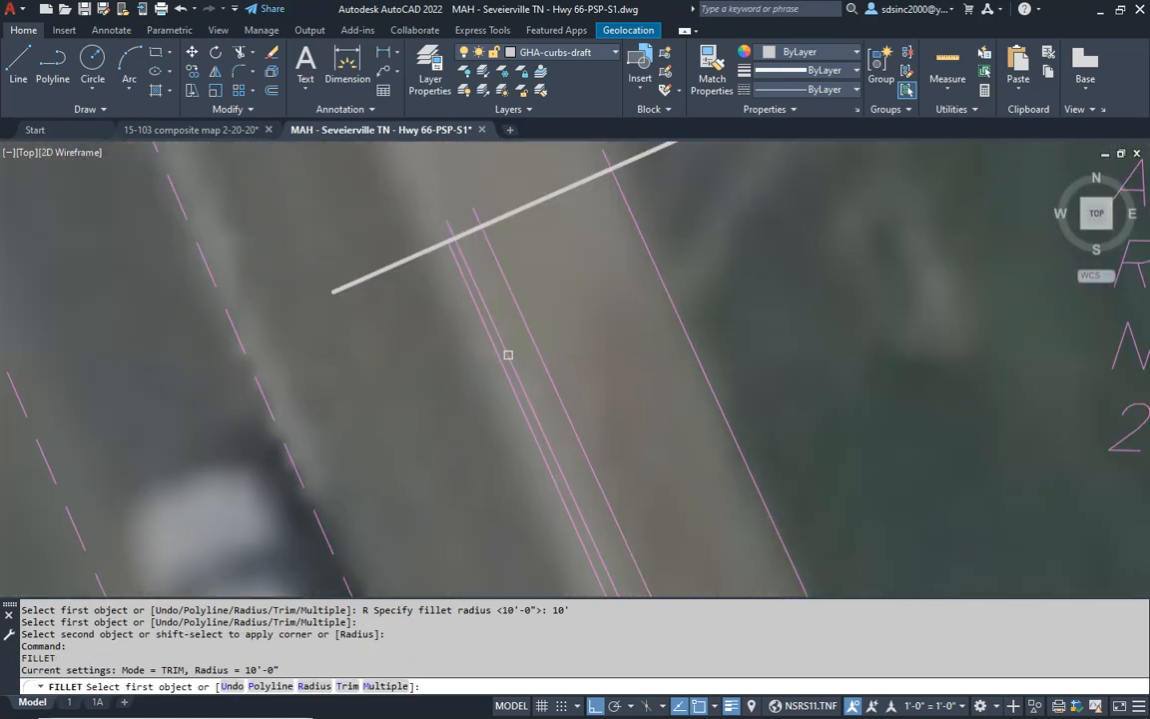
click(508, 355)
middle_drag(580, 237, 547, 398)
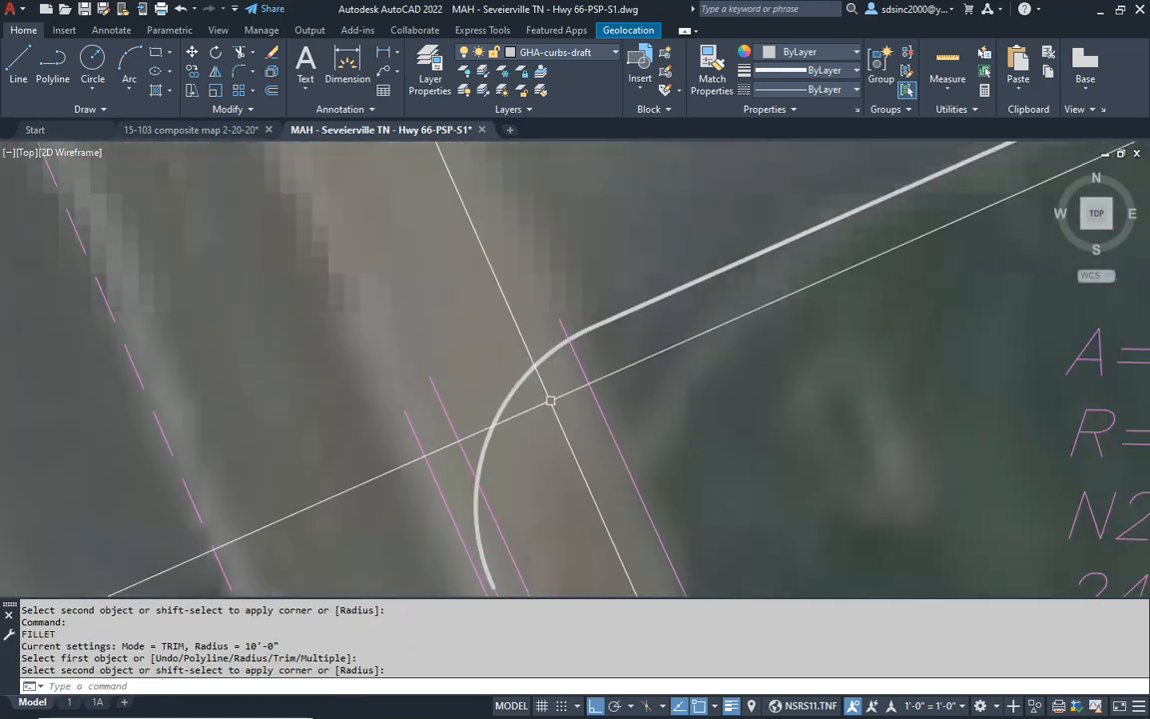
- Trim the magenta roadside line at the entrance's southern curb return
key(Escape)
key(Escape)
text(t)
key(Return)
- Draw a helper line across the end of the southern curb return, perpendicular to the highway edge lines
key(Return)
click(486, 490)
key(Escape)
key(Escape)
scroll(541, 391, up, 4)
text(l)
key(Return)
click(500, 377)
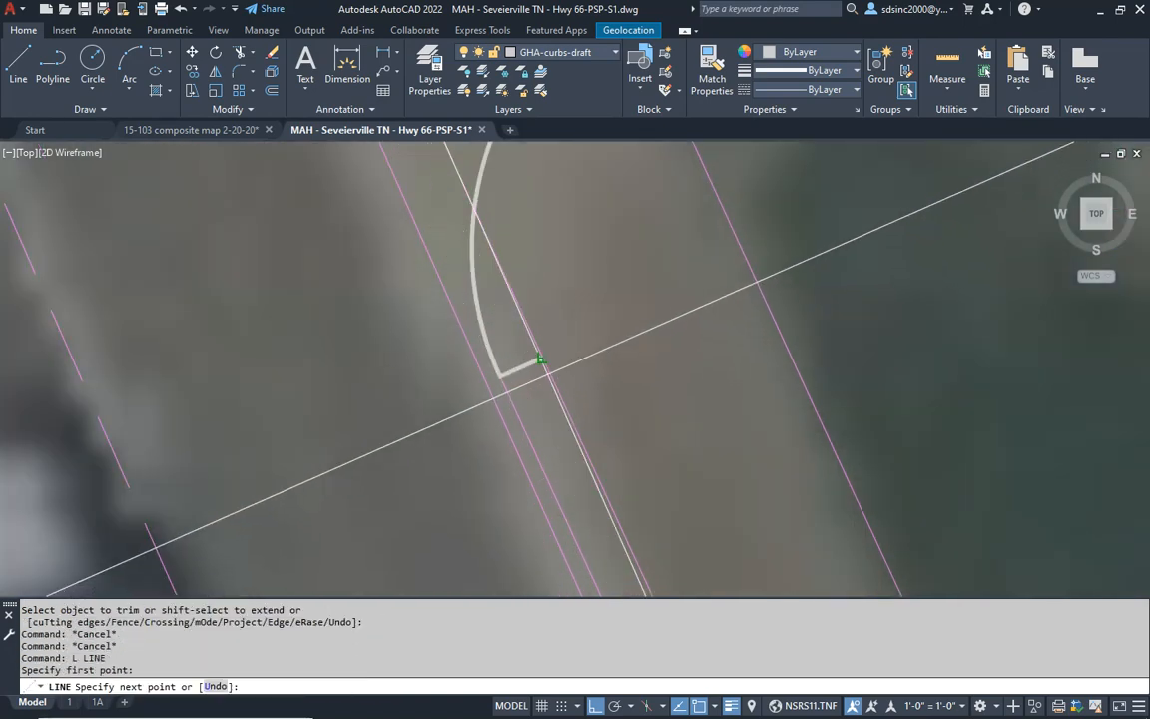
click(544, 357)
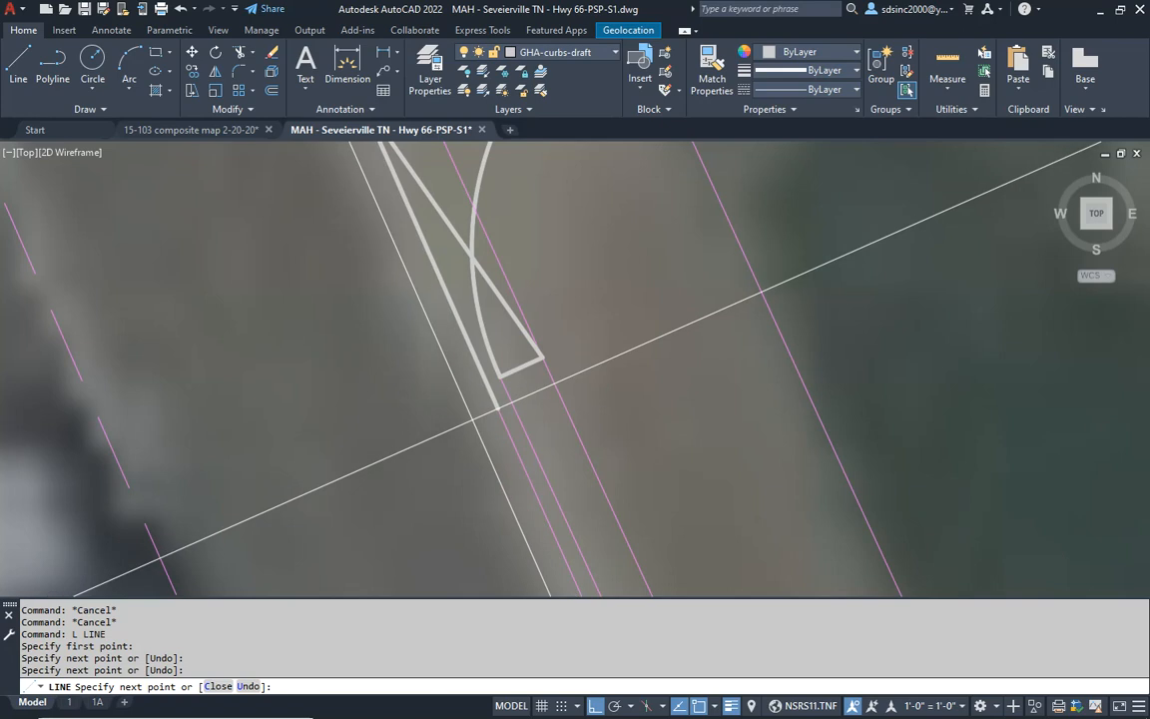
text(u)
key(Return)
key(Escape)
key(Escape)
- Trim the magenta highway edge lines north of the helper line at the southern curb return
middle_drag(440, 437, 441, 531)
text(t)
key(Return)
click(364, 398)
click(642, 554)
key(Return)
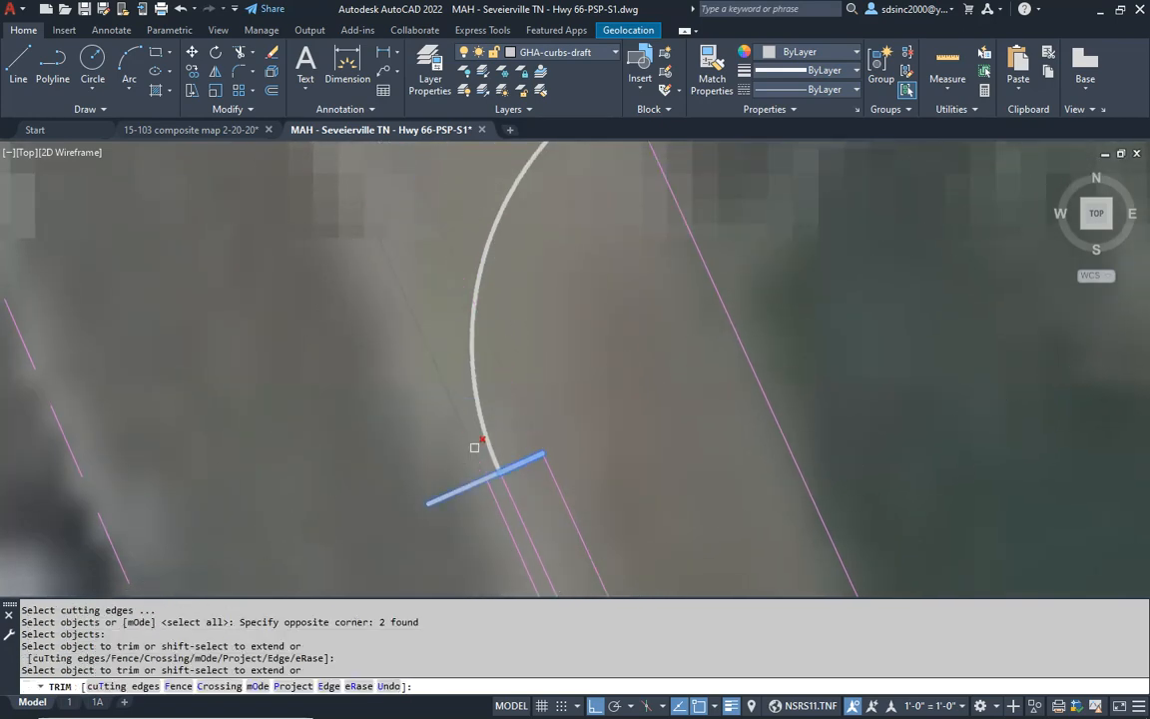
click(476, 447)
key(Return)
- Erase the helper line segments at the end of the southern curb return
key(Escape)
click(308, 404)
click(670, 554)
text(e)
key(Return)
middle_drag(631, 282, 621, 542)
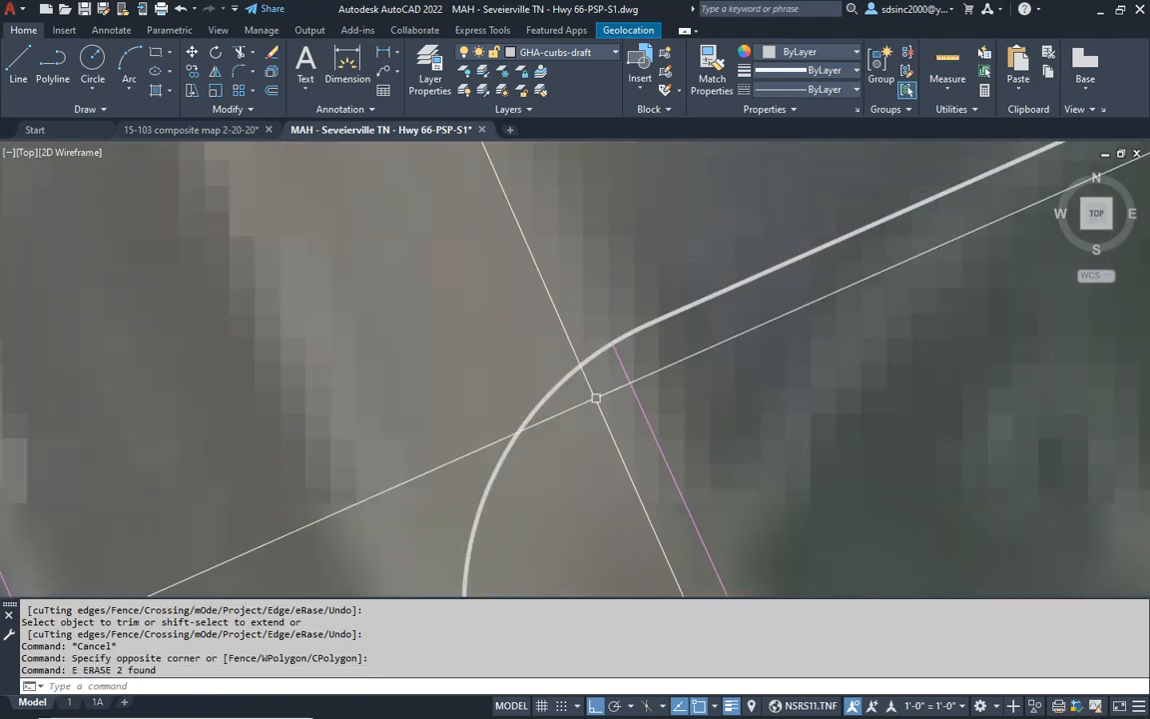
- Draw a helper line across the end of the northern curb return, perpendicular to the highway edge lines
scroll(587, 408, down, 5)
middle_drag(495, 282, 480, 419)
middle_drag(618, 359, 558, 437)
scroll(450, 395, up, 3)
key(Escape)
key(Escape)
scroll(450, 394, up, 4)
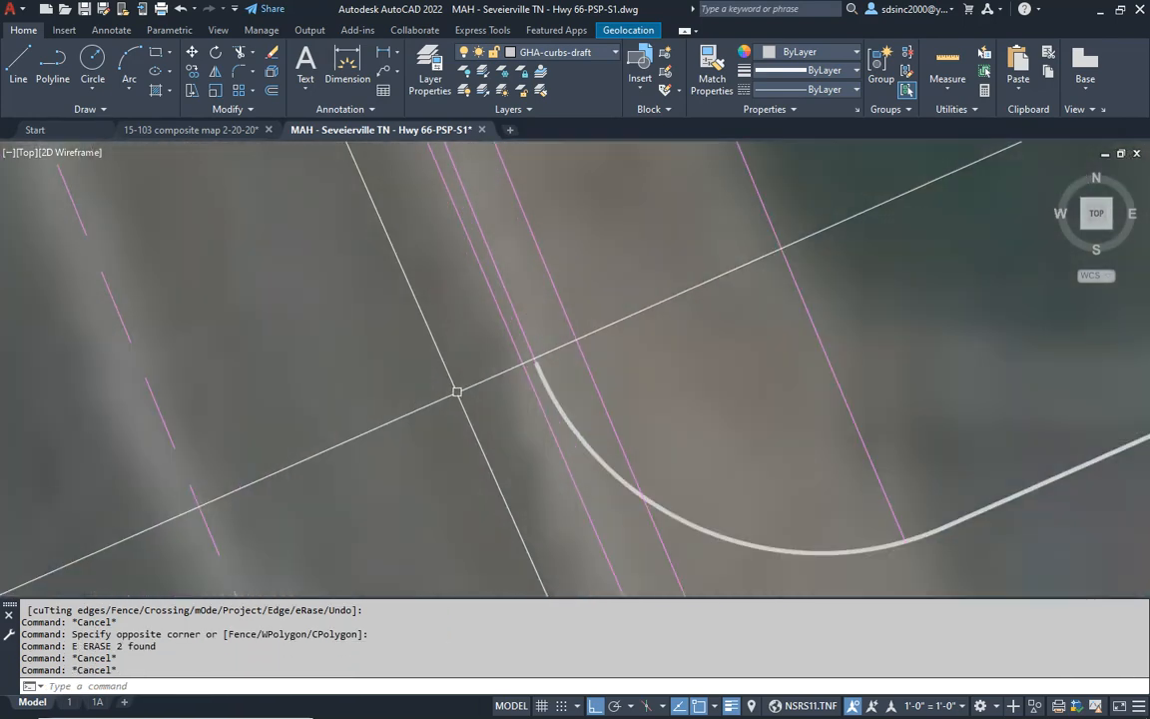
text(l)
key(Return)
click(577, 349)
click(490, 385)
key(Escape)
- Trim the magenta highway edge lines south of the helper line at the northern curb return
text(t)
key(Return)
click(428, 267)
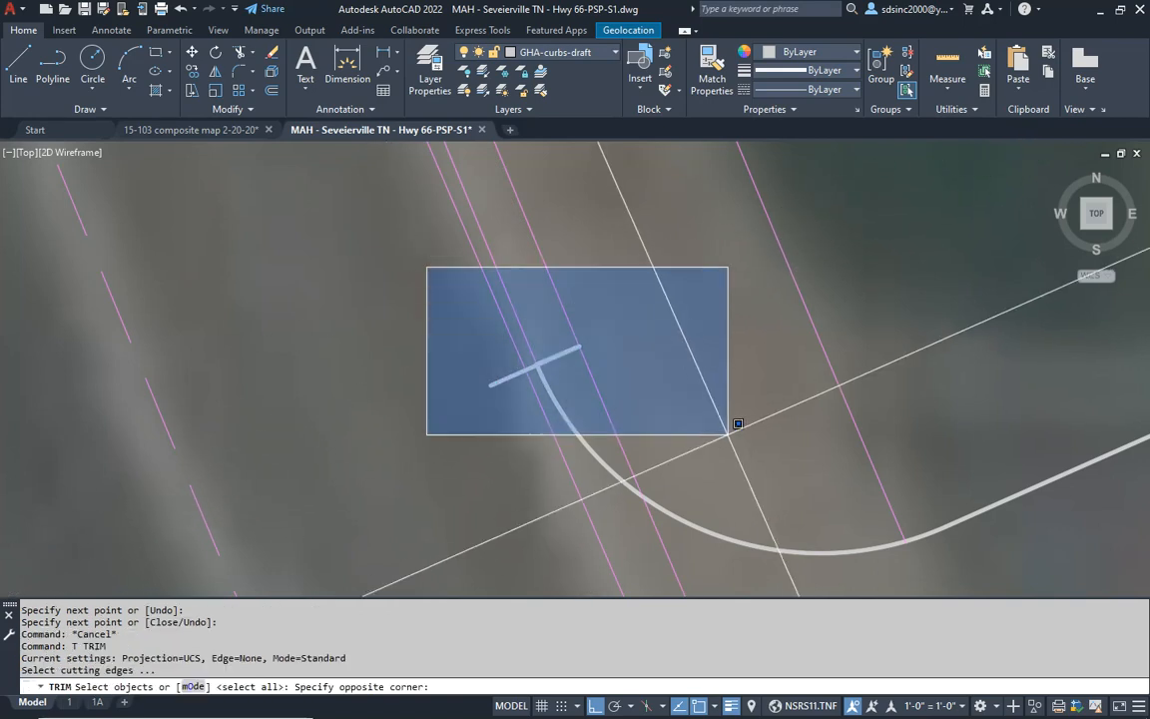
click(741, 423)
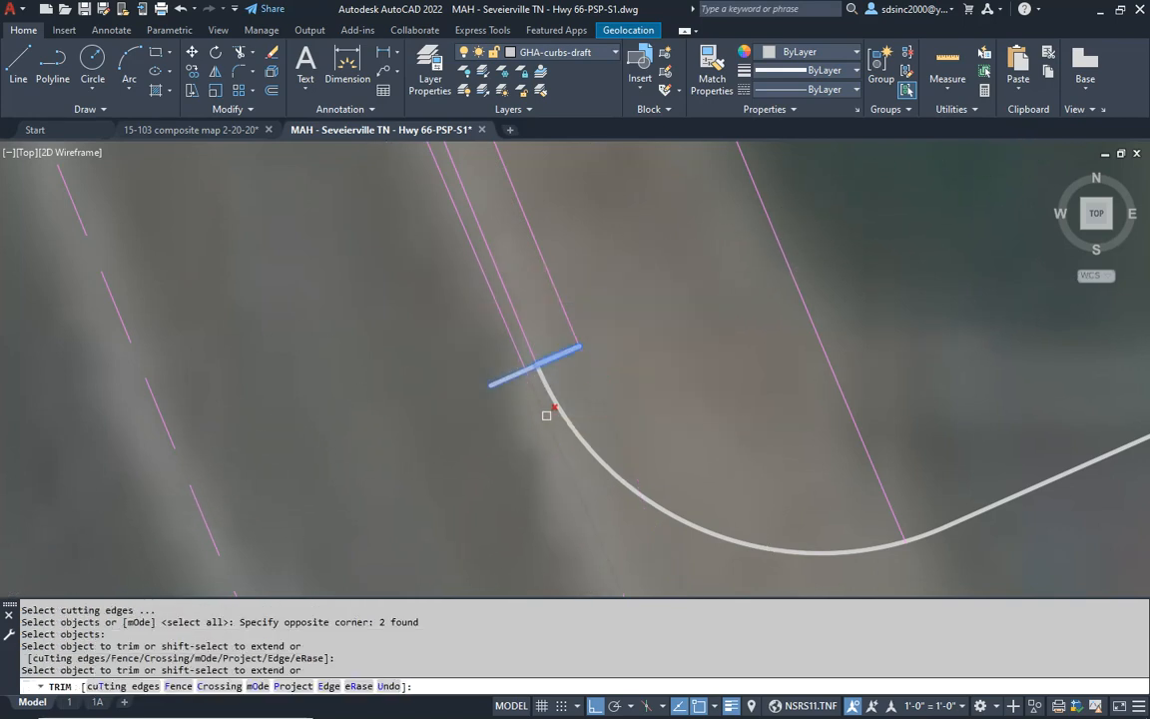
key(Escape)
- Erase the helper line segments at the end of the northern curb return
click(427, 303)
click(659, 399)
text(e)
key(Return)
scroll(673, 416, down, 5)
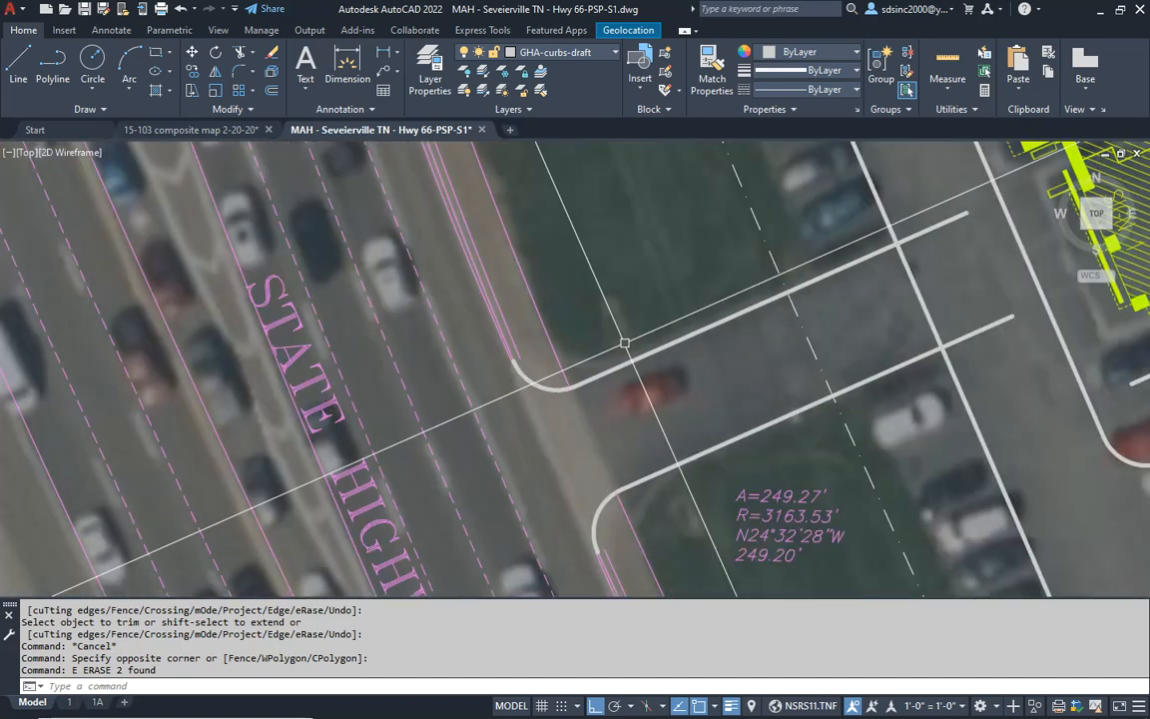
- Trim the lot's western curb line between the two driveway edges to open the Highway 66 entrance
middle_drag(647, 276, 547, 285)
scroll(548, 284, down, 2)
middle_drag(724, 314, 612, 411)
scroll(611, 412, down, 3)
scroll(611, 414, up, 5)
key(Escape)
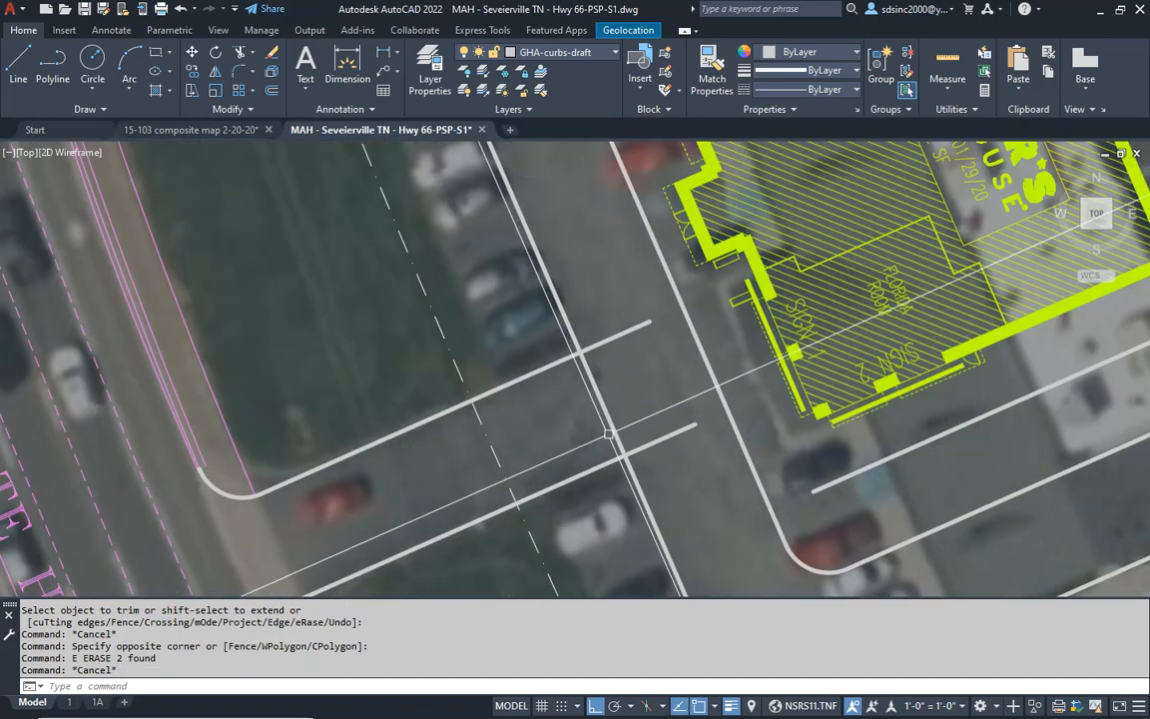
text(tr)
key(Return)
- Fillet both driveway edges into the lot's western curb with a 10' radius
key(Return)
click(605, 407)
key(Escape)
key(Escape)
key(Escape)
text(f)
key(Return)
text(10')
key(Return)
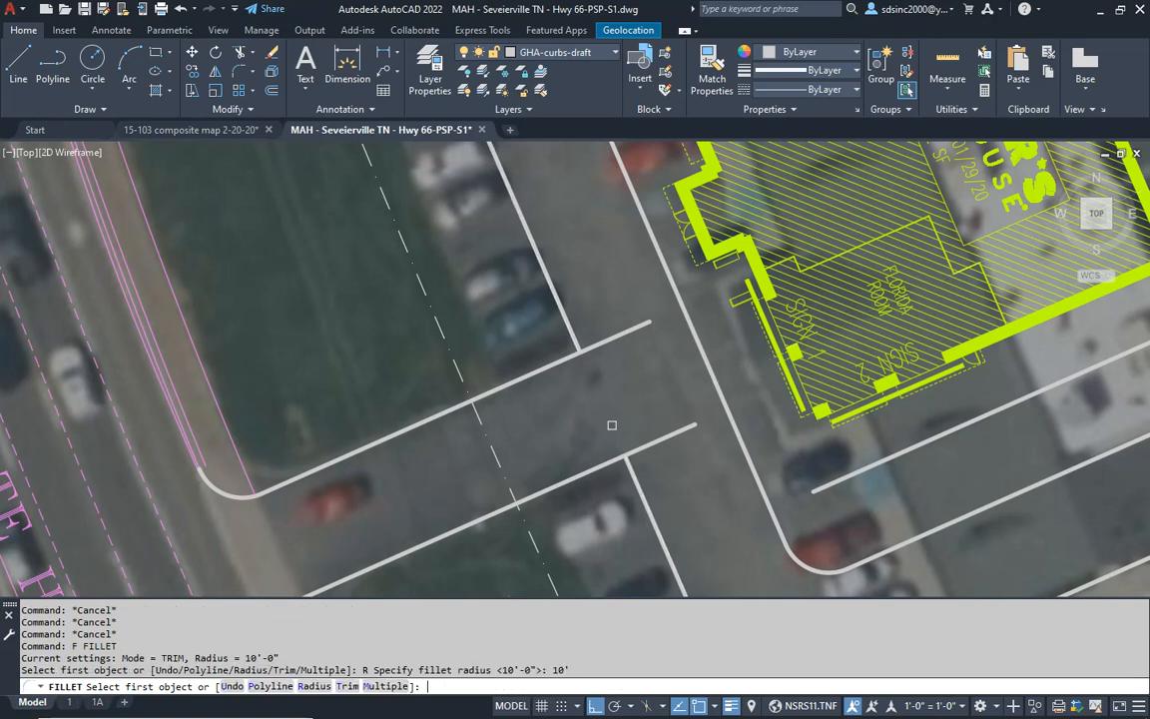
click(575, 334)
click(549, 365)
key(Return)
click(584, 473)
click(635, 477)
scroll(594, 467, down, 5)
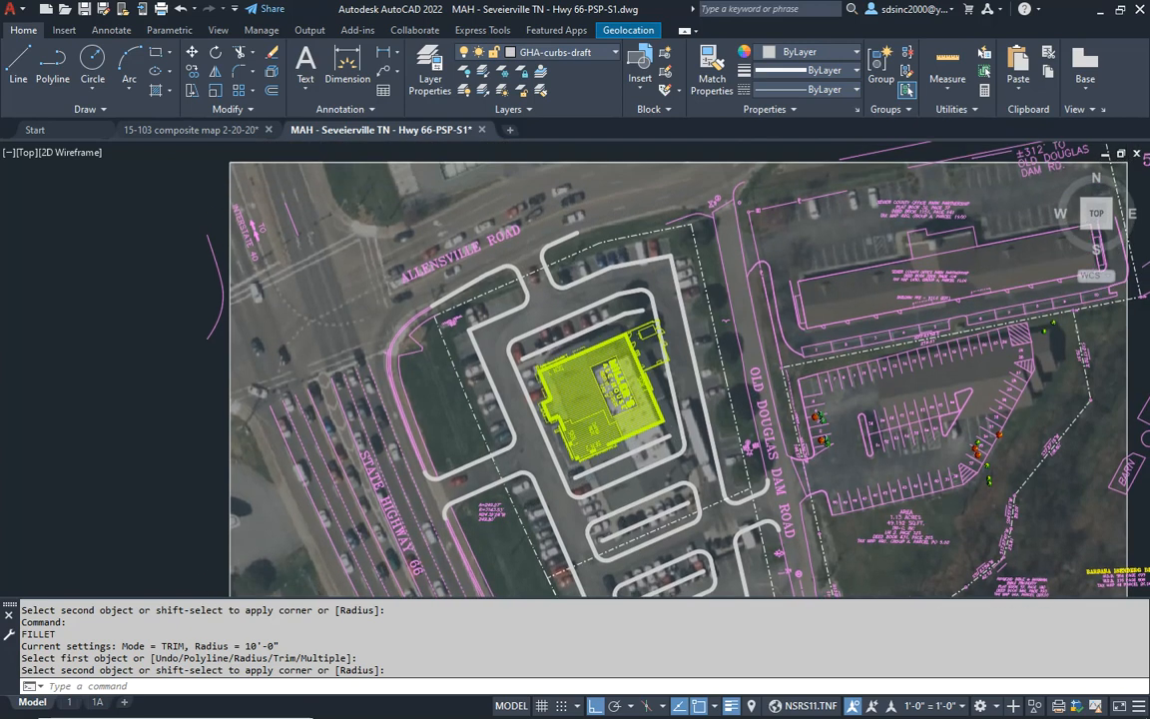
mouse_move(621, 359)
middle_down()
mouse_move(621, 309)
mouse_move(637, 389)
middle_up()
scroll(547, 255, up, 4)
key(Escape)
key(Escape)
key(Escape)
key(Escape)
key(Escape)
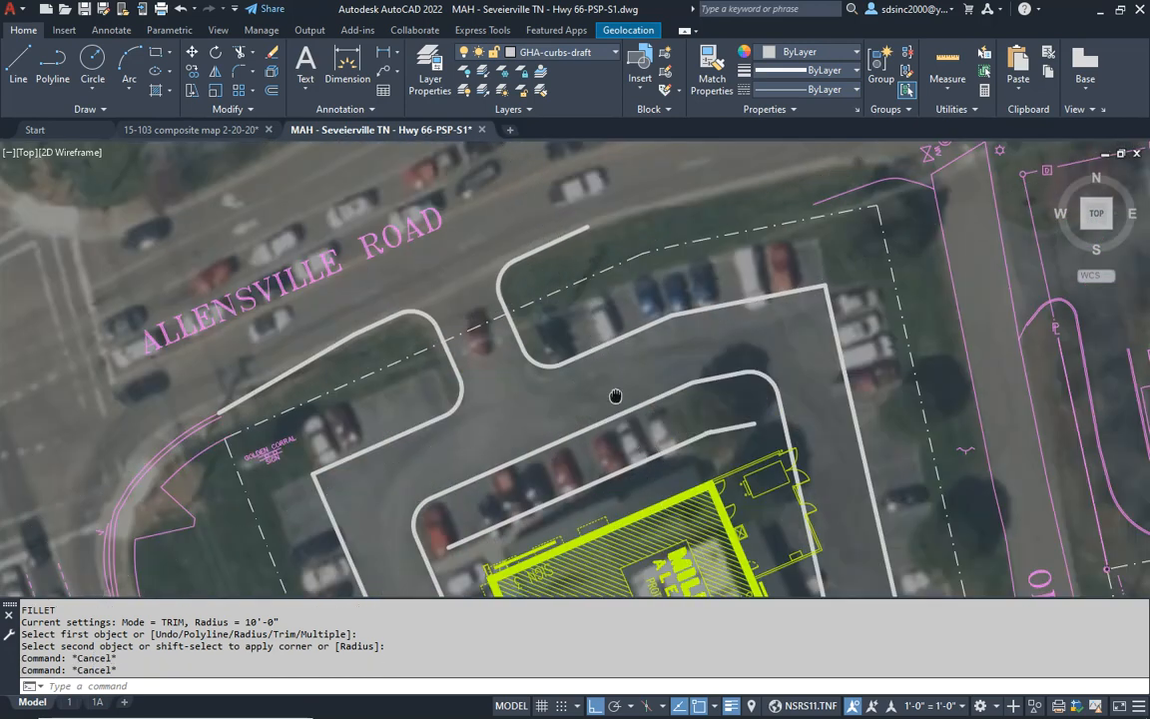
text(ma)
key(Return)
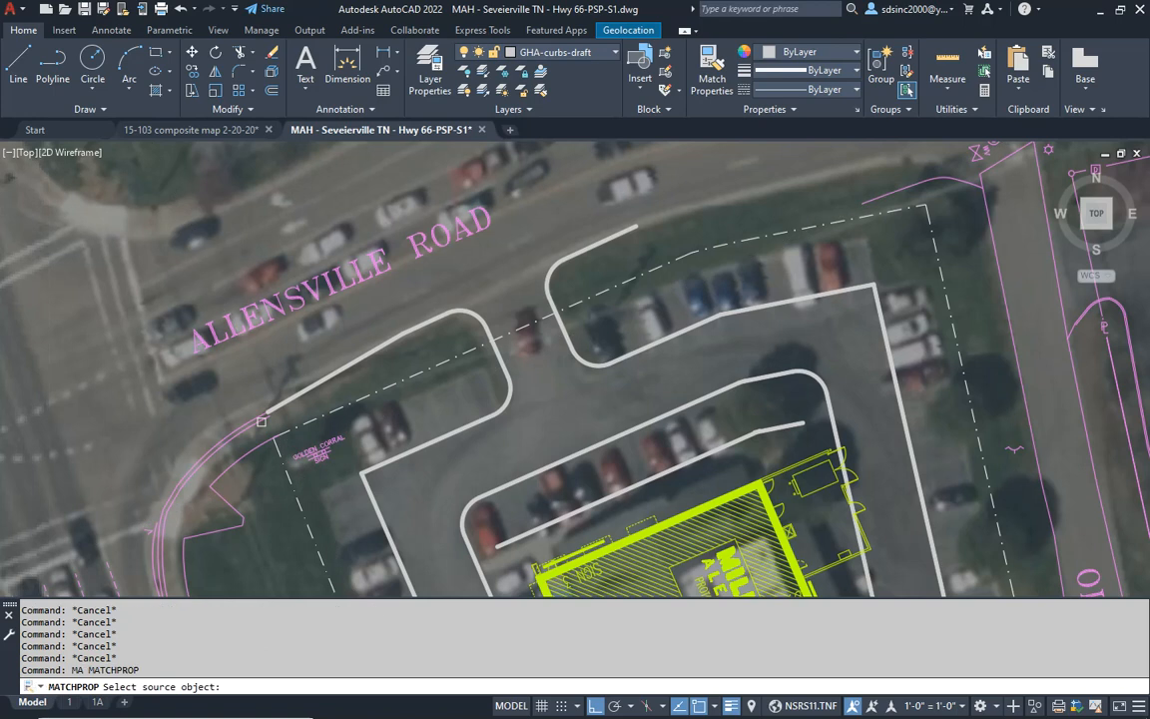
scroll(577, 402, up, 3)
key(Escape)
key(Escape)
- Offset the lot's northern curb segments on both sides of the Allensville Road entrance 18' toward the road
text(o)
key(Return)
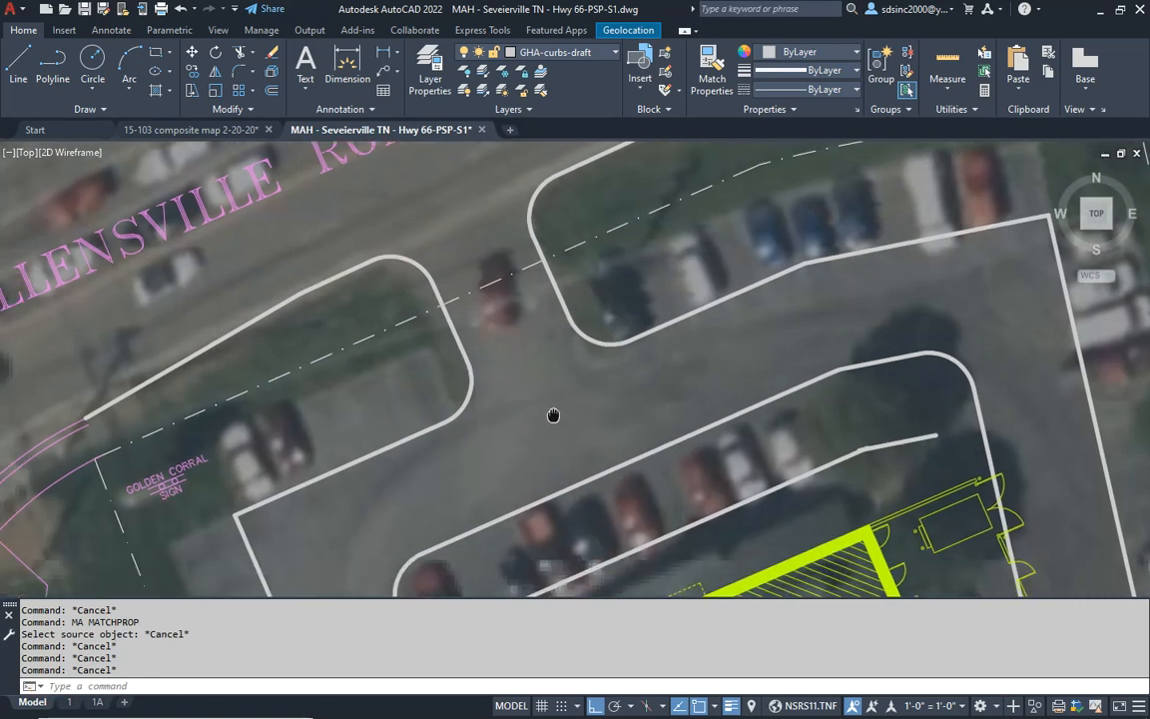
text(18')
key(Return)
click(393, 442)
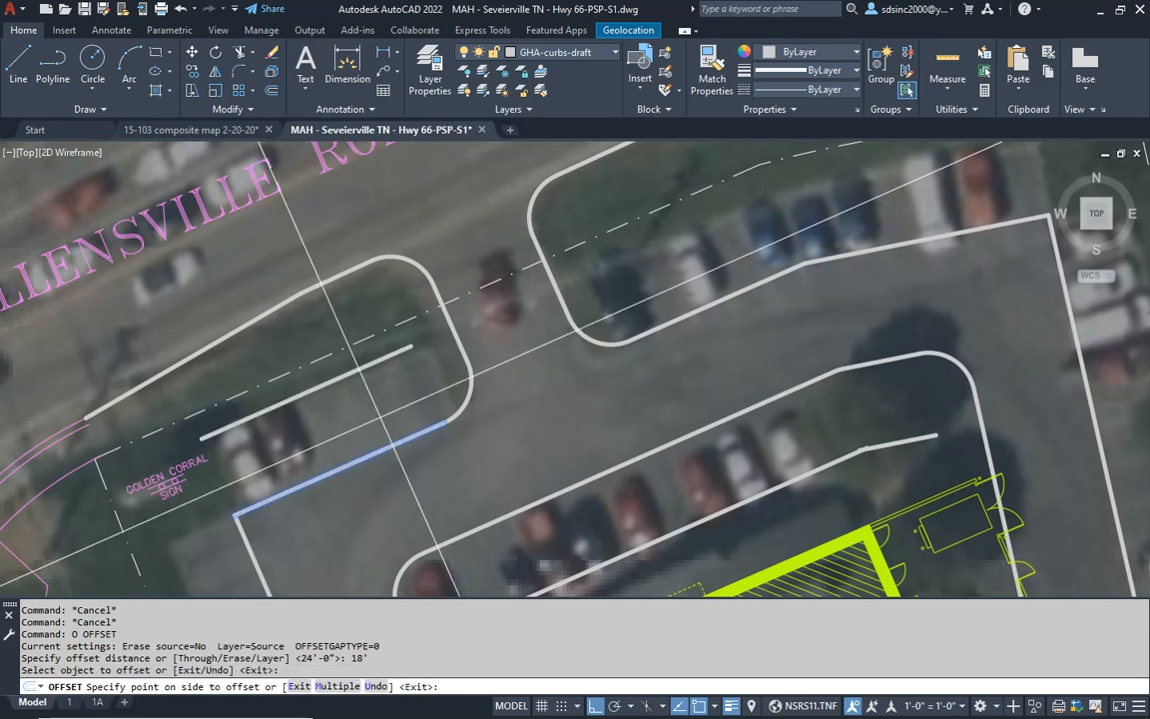
click(463, 403)
click(692, 312)
click(701, 282)
middle_drag(855, 243, 734, 315)
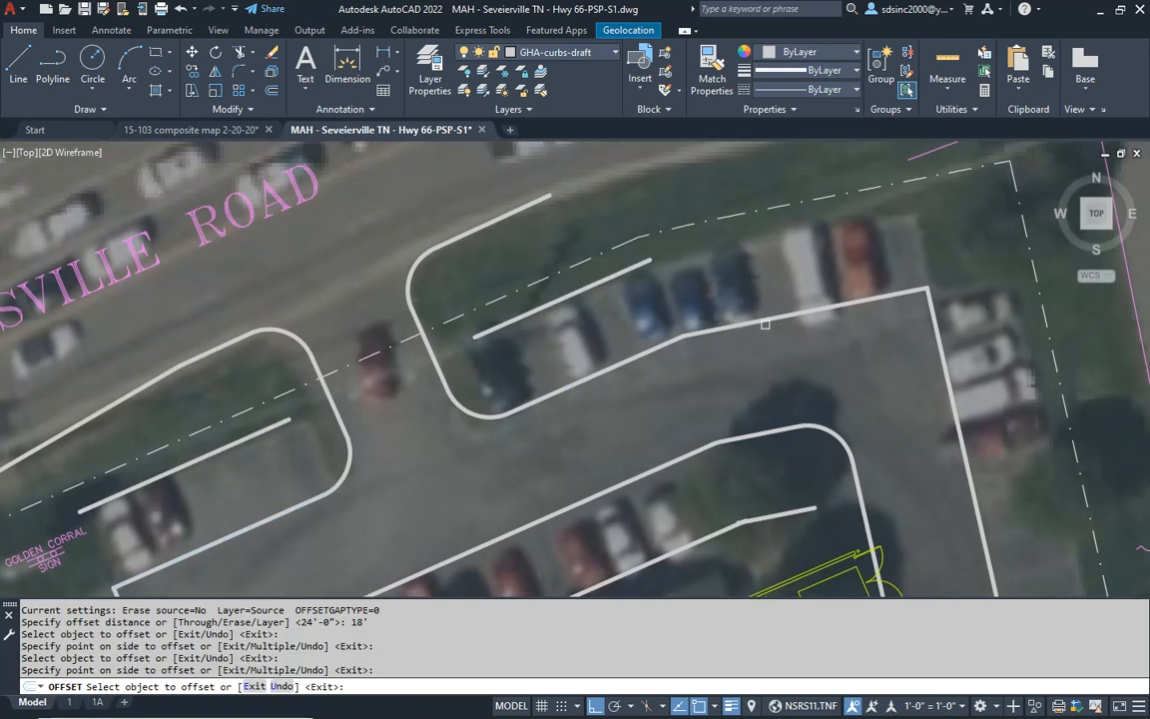
- Offset the lot's eastern curb and the western curb beside the building 18' outward
click(941, 360)
click(965, 344)
scroll(957, 335, down, 5)
middle_drag(933, 450, 909, 280)
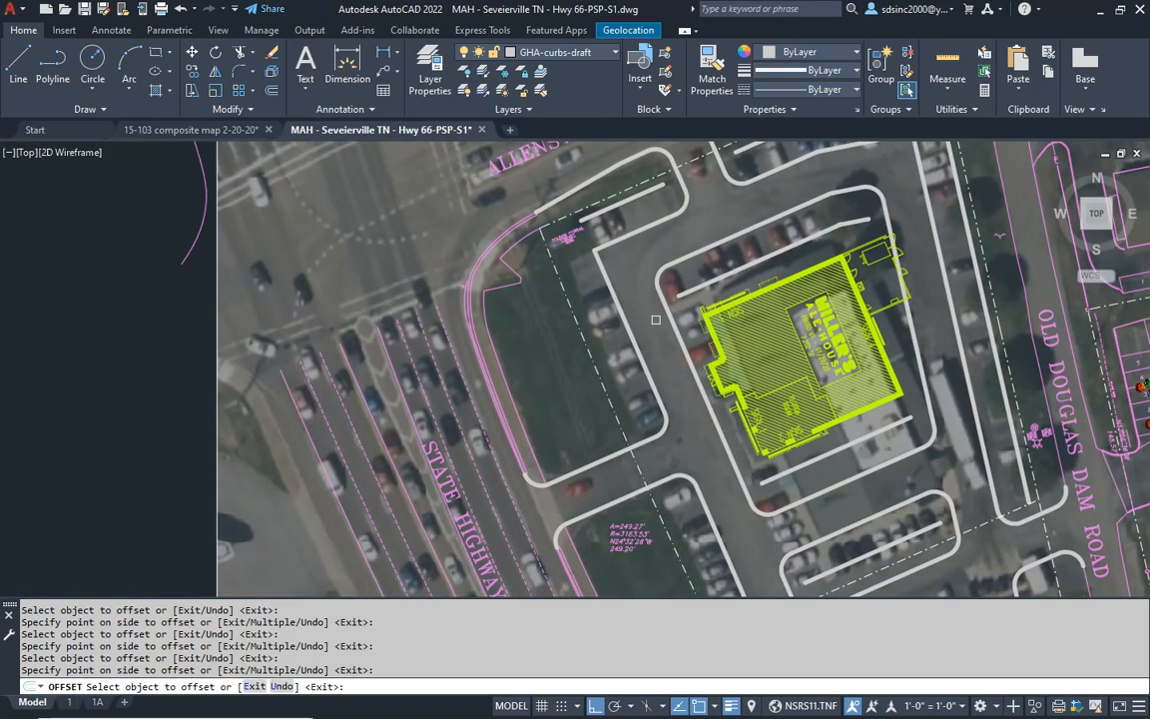
click(616, 309)
click(631, 321)
- Offset the western and southern curbs at the lot's southwest corner 18' outward
middle_drag(708, 589, 653, 366)
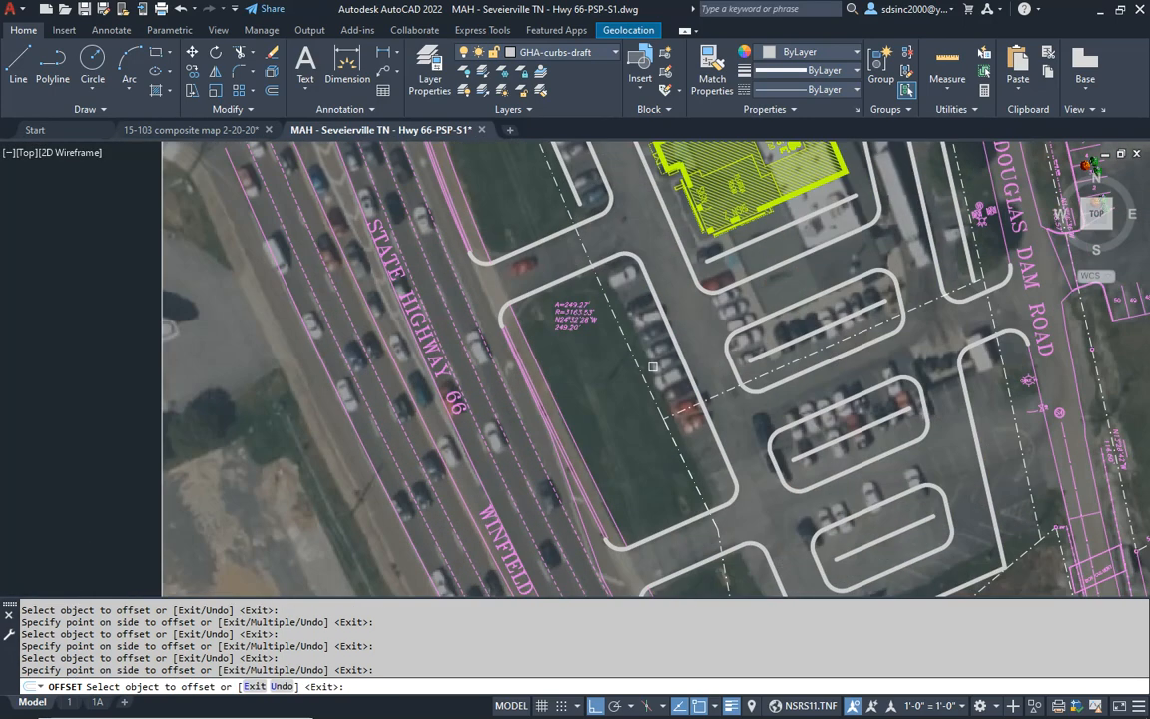
middle_drag(711, 451, 621, 175)
scroll(719, 362, up, 2)
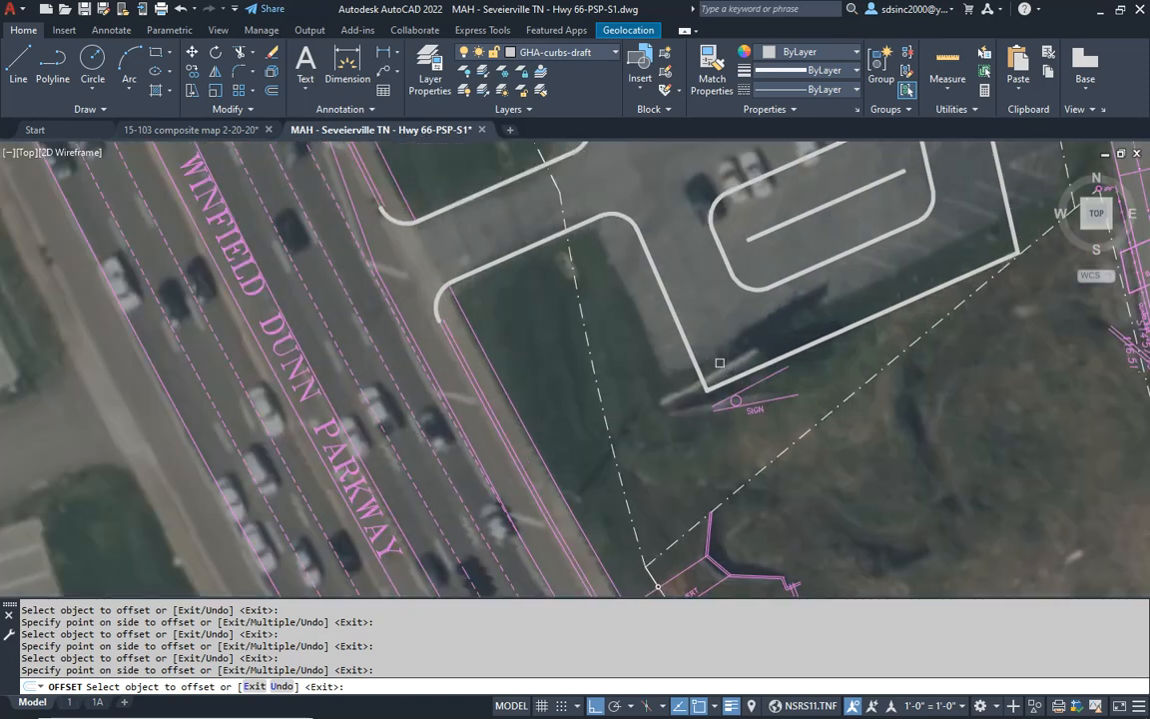
click(679, 323)
click(650, 334)
click(831, 334)
click(889, 457)
key(Return)
- Break off both ends of the lot's southern 18' offset line, leaving only a short segment inside the property line
scroll(759, 419, up, 3)
middle_drag(910, 362, 571, 476)
key(Escape)
key(Escape)
key(Escape)
text(br)
key(Return)
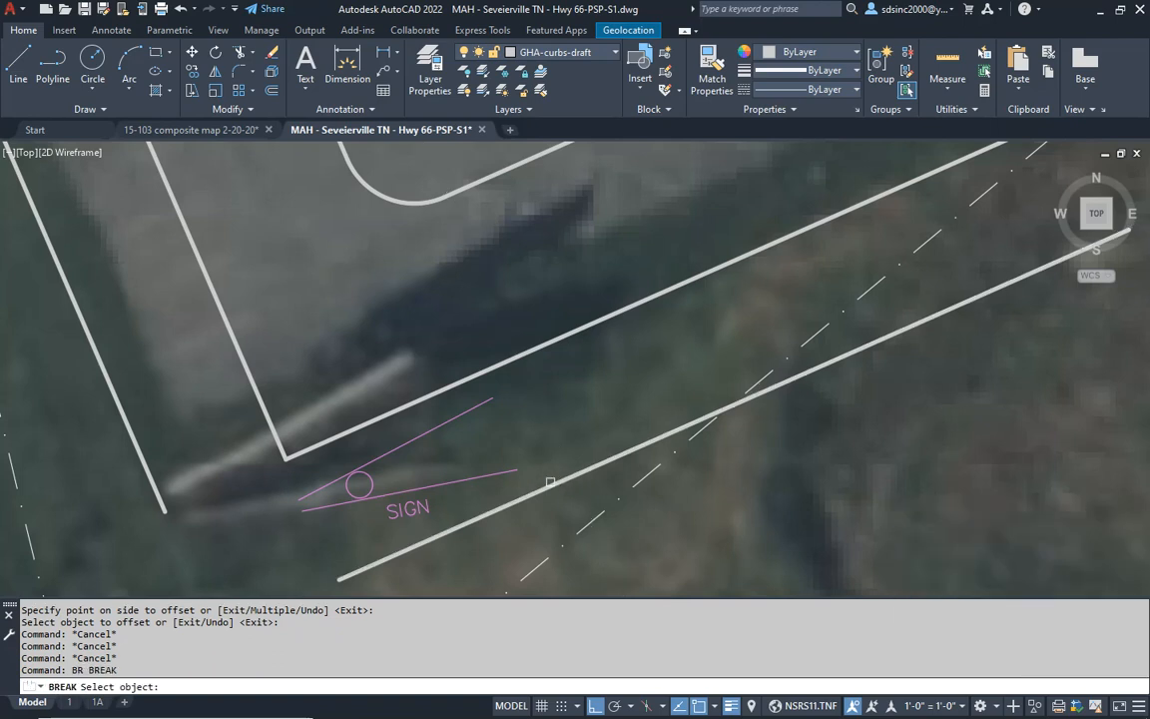
click(550, 482)
middle_drag(676, 417, 544, 412)
key(Return)
click(532, 427)
middle_drag(904, 388, 839, 410)
click(968, 276)
key(Return)
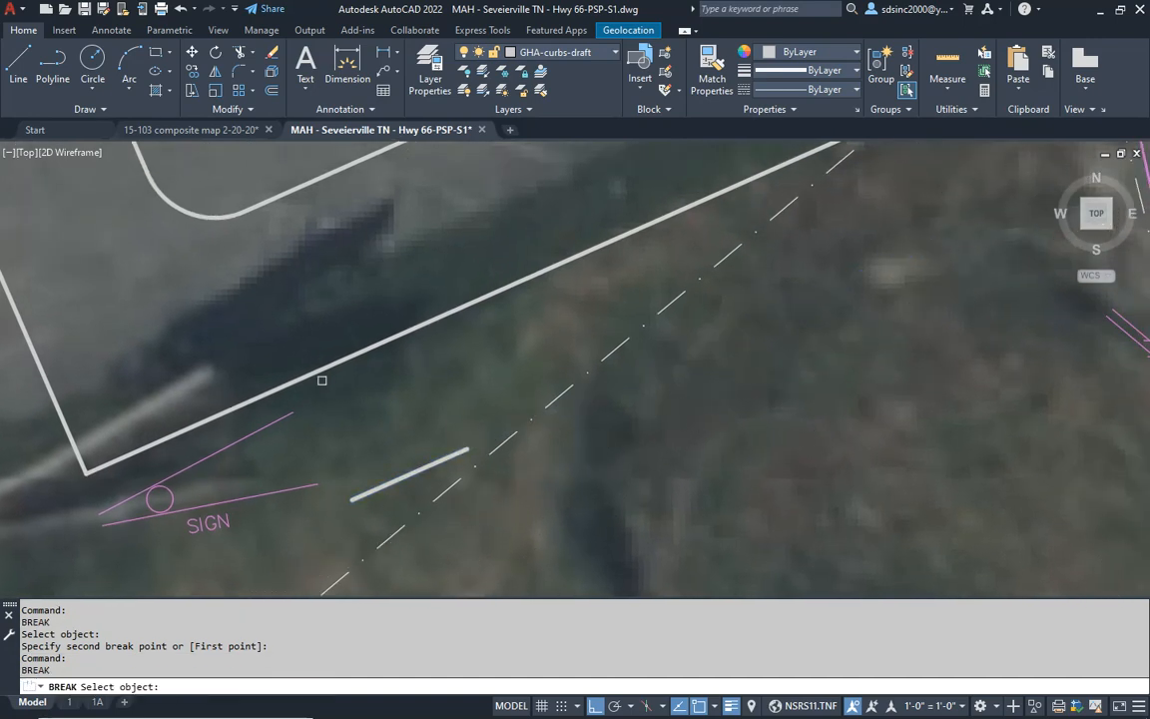
key(Return)
scroll(383, 404, down, 2)
middle_drag(485, 330, 385, 573)
key(Escape)
key(Escape)
- Offset the eastern curb at the lot's southeast corner 18' outward and break off the new line's southern end inside the property line
middle_drag(601, 345, 607, 359)
text(o)
key(Return)
key(Return)
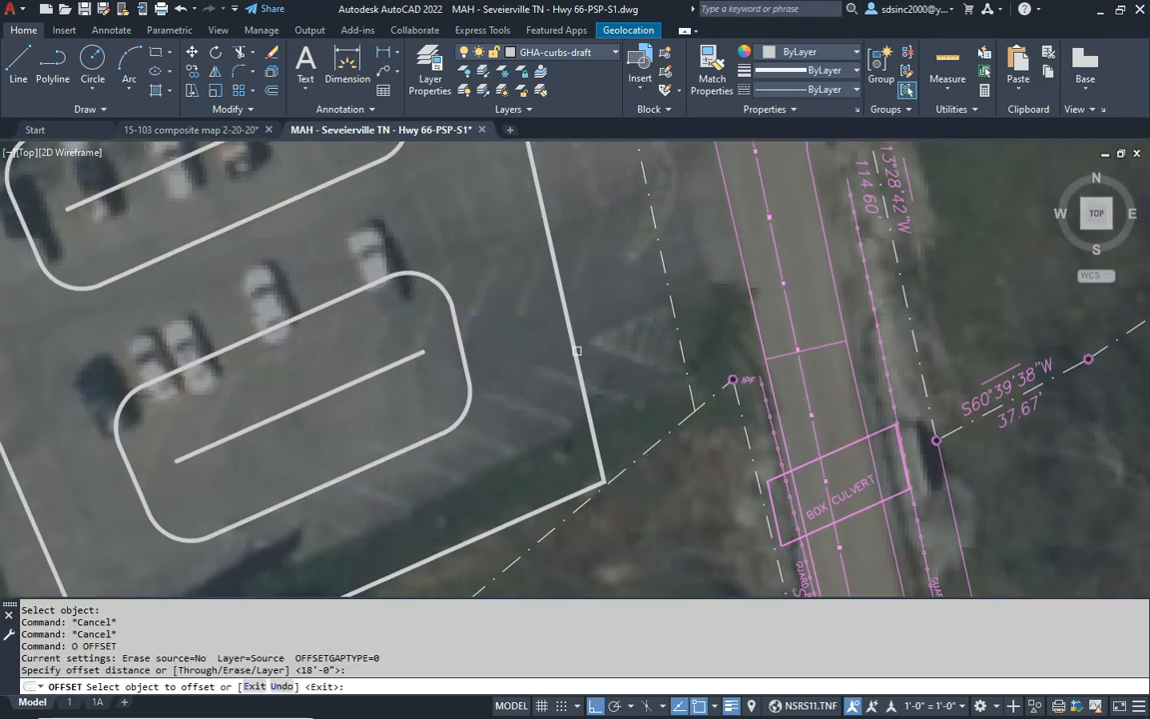
click(582, 389)
click(605, 339)
key(Escape)
key(Escape)
key(Escape)
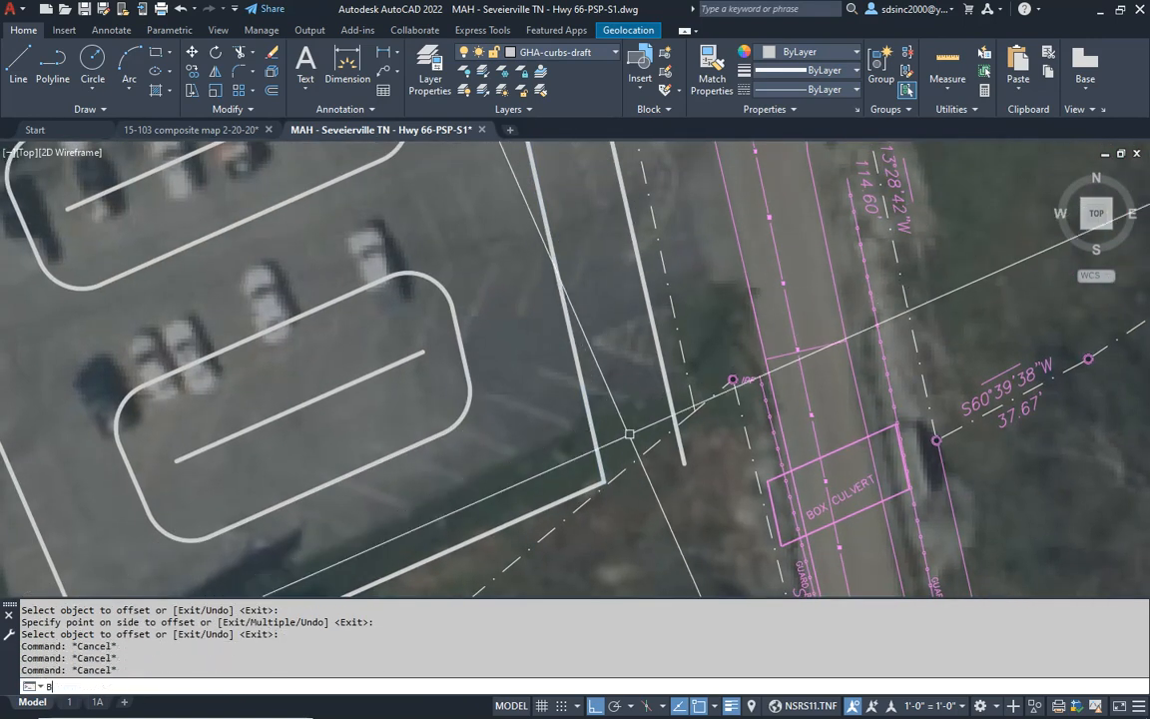
text(BR)
key(Return)
click(667, 390)
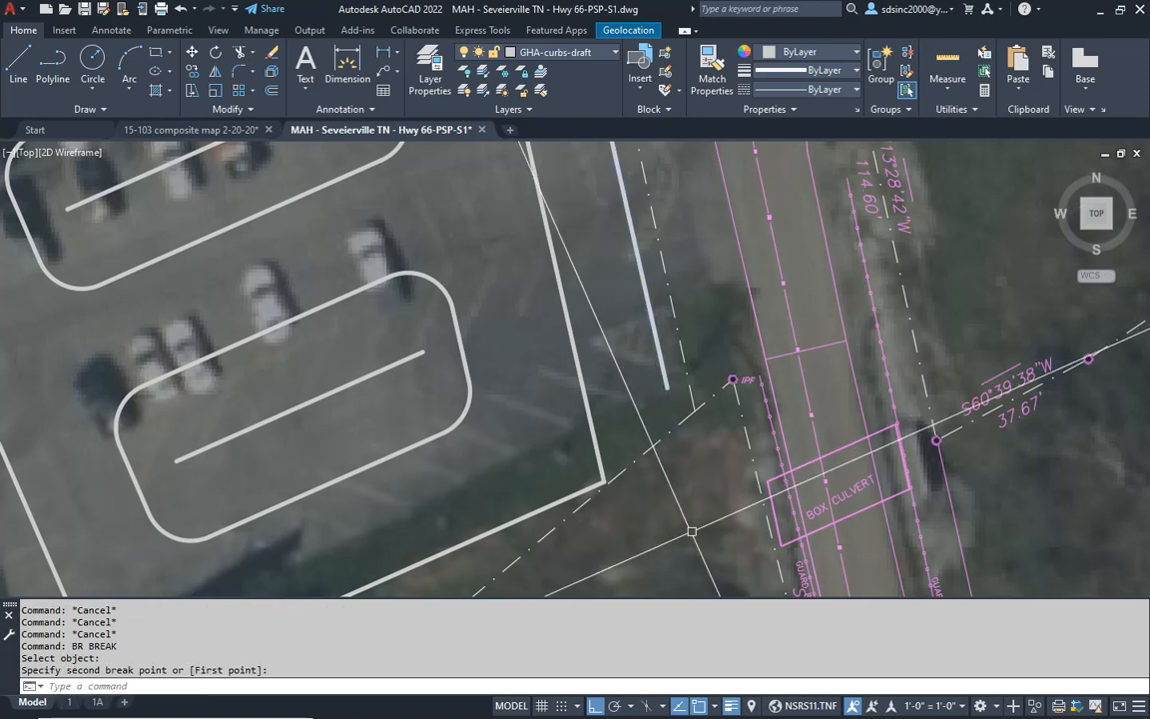
- Examine the curb and perimeter parking layout around the whole lot and the service enclosure at the building's northeast corner
scroll(599, 379, down, 4)
mouse_move(568, 382)
middle_down()
mouse_move(645, 408)
mouse_move(683, 405)
middle_up()
mouse_move(696, 314)
middle_down()
mouse_move(691, 434)
mouse_move(689, 381)
middle_up()
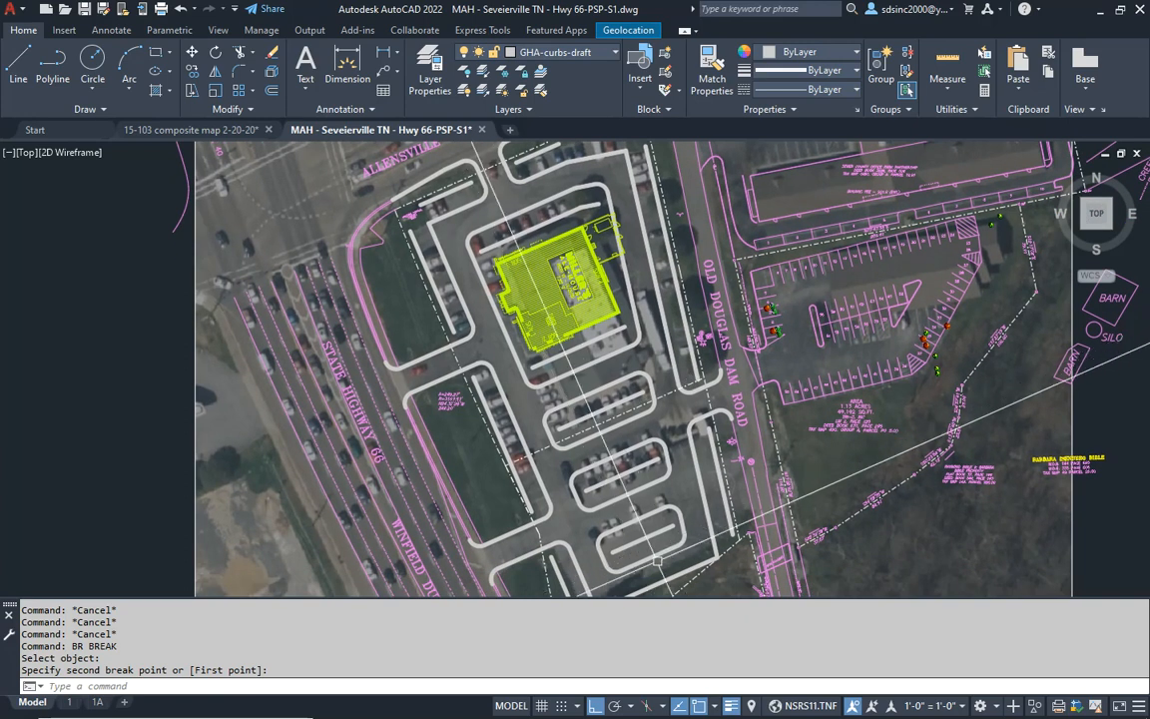
middle_drag(651, 181, 647, 298)
scroll(632, 280, up, 5)
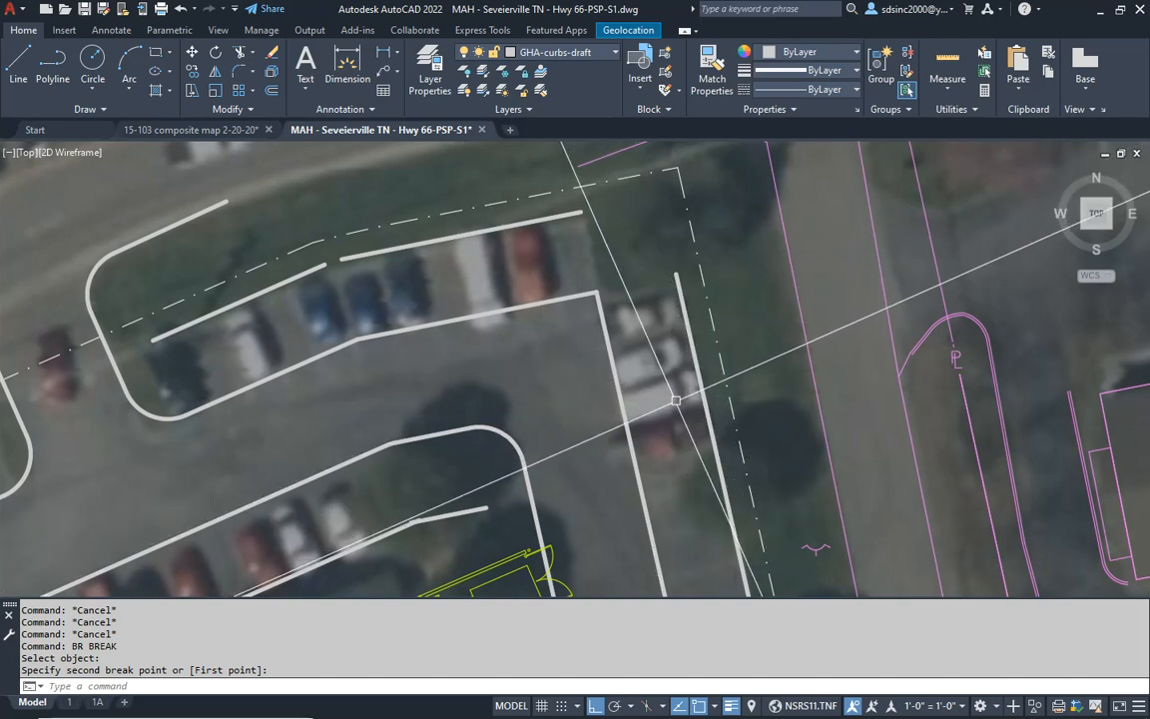
scroll(676, 396, down, 4)
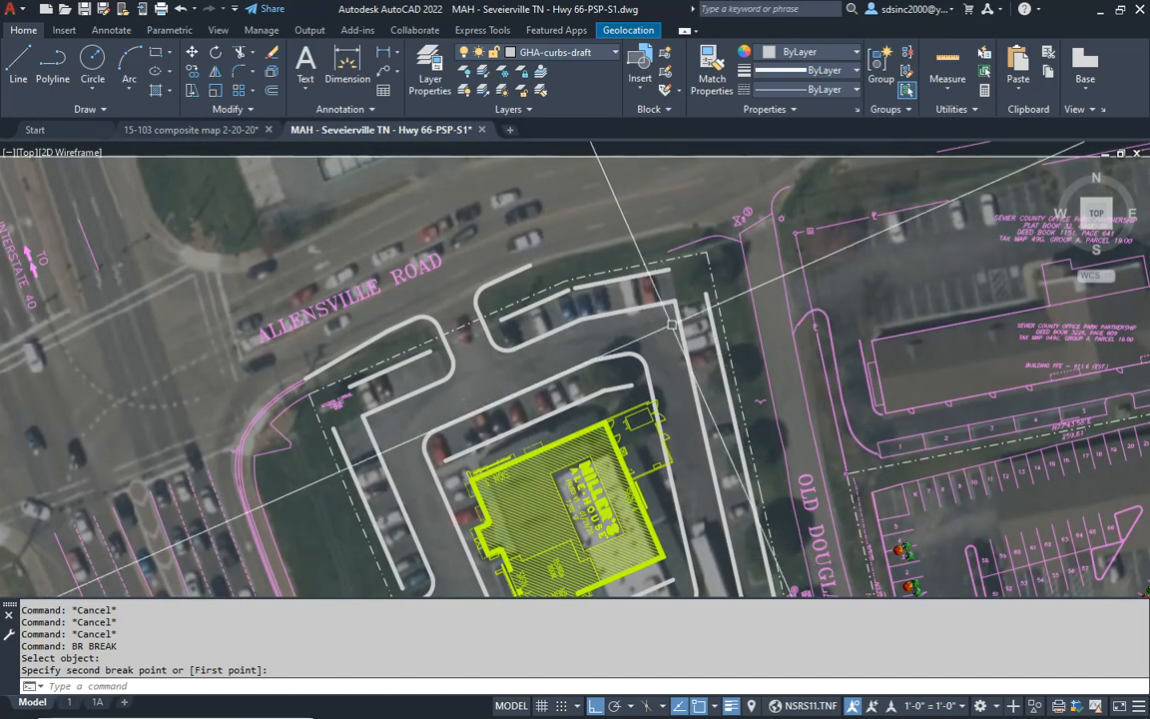
middle_drag(713, 496, 710, 340)
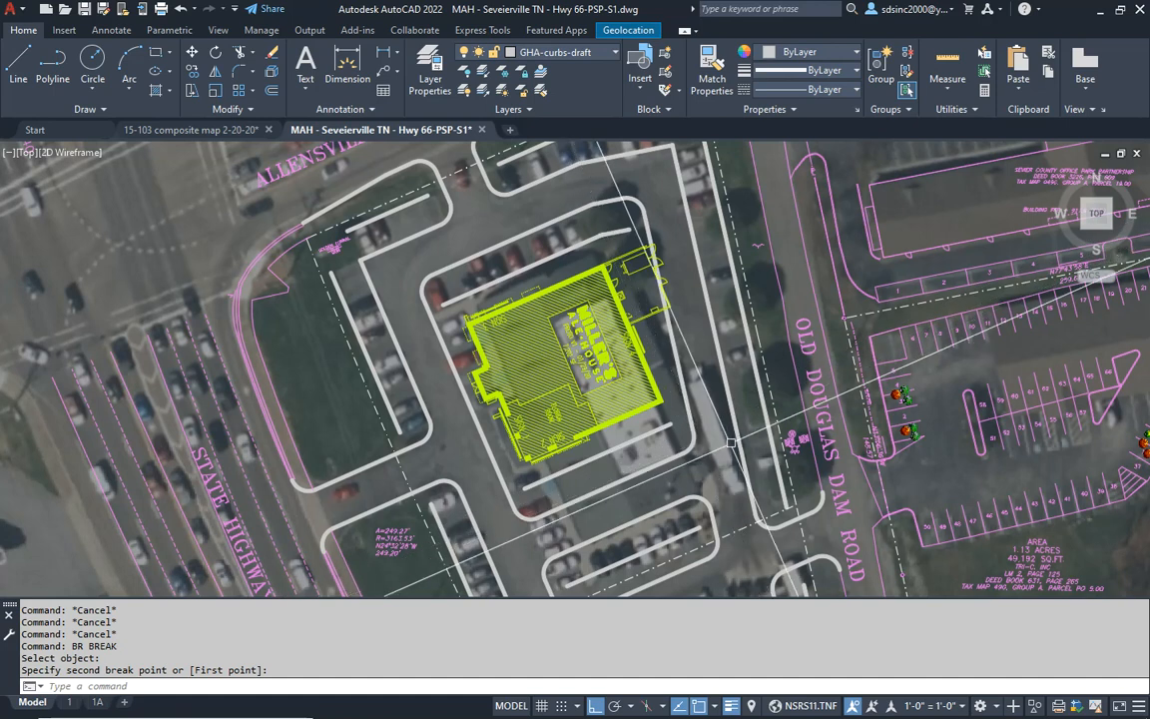
middle_drag(665, 503, 594, 426)
scroll(629, 463, down, 4)
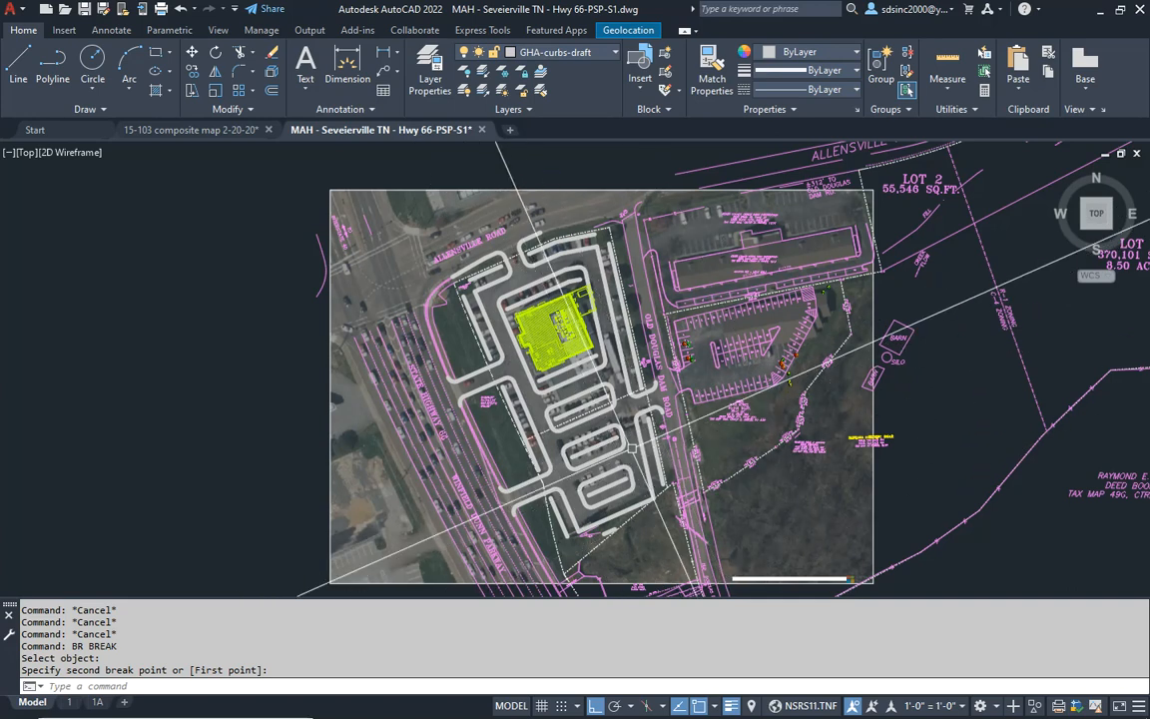
scroll(576, 326, up, 5)
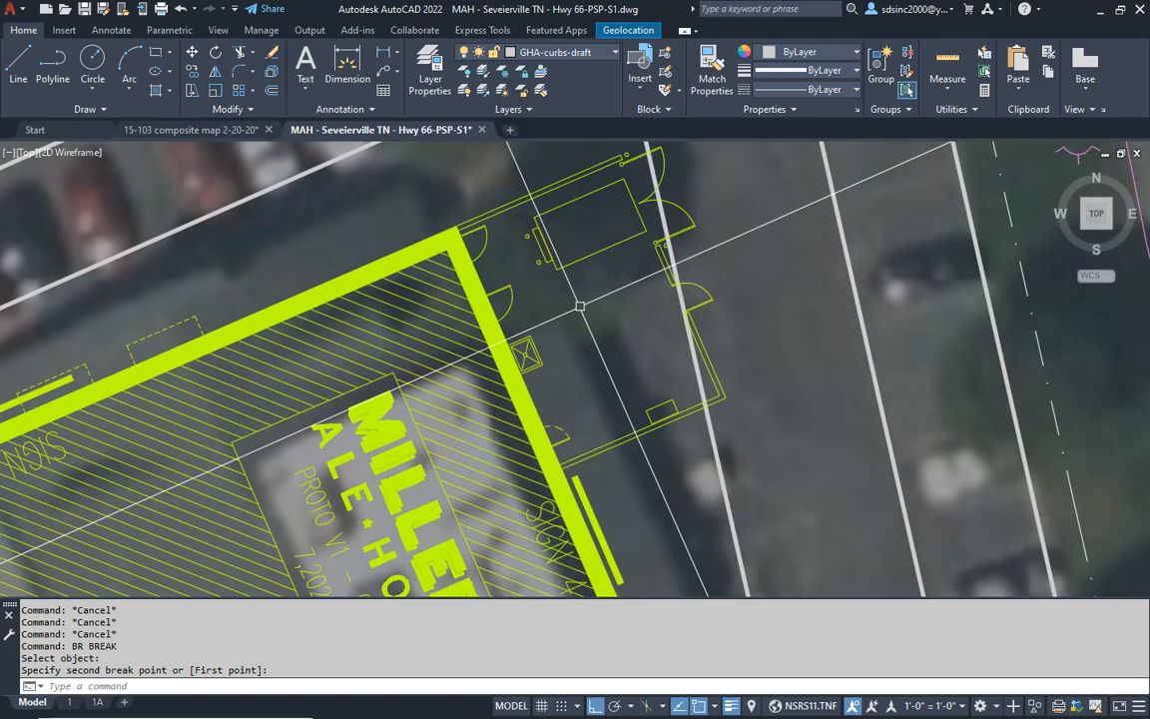
key(Escape)
scroll(591, 341, down, 2)
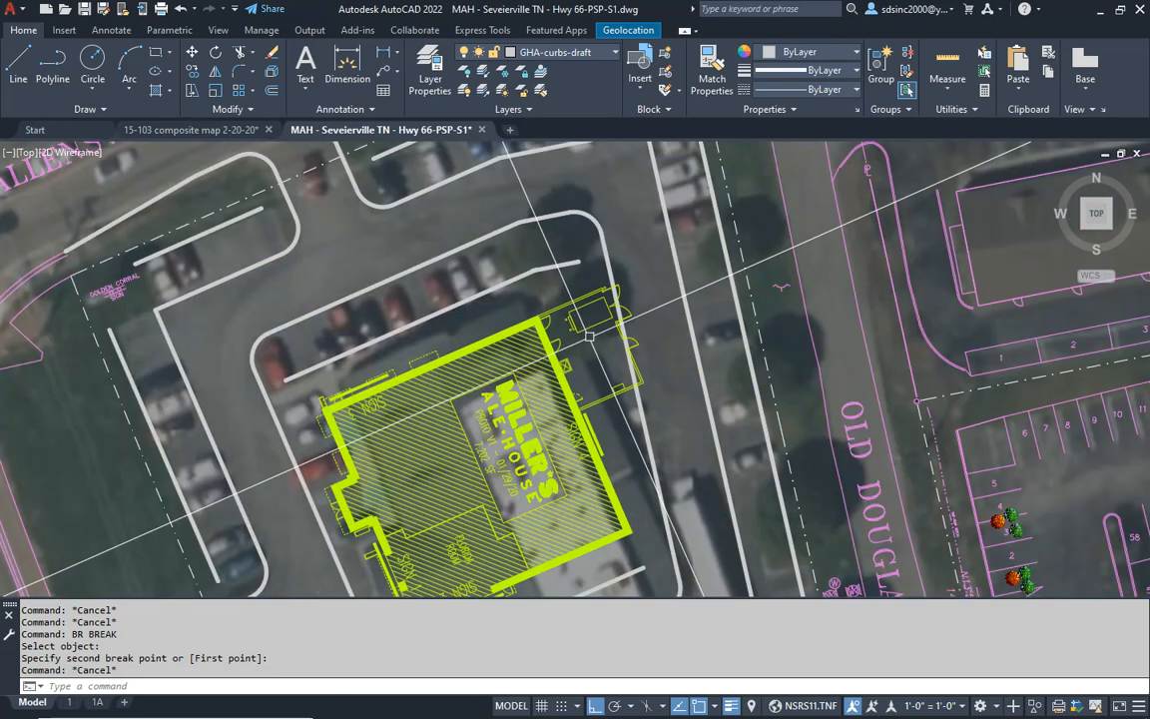
middle_drag(605, 353, 598, 370)
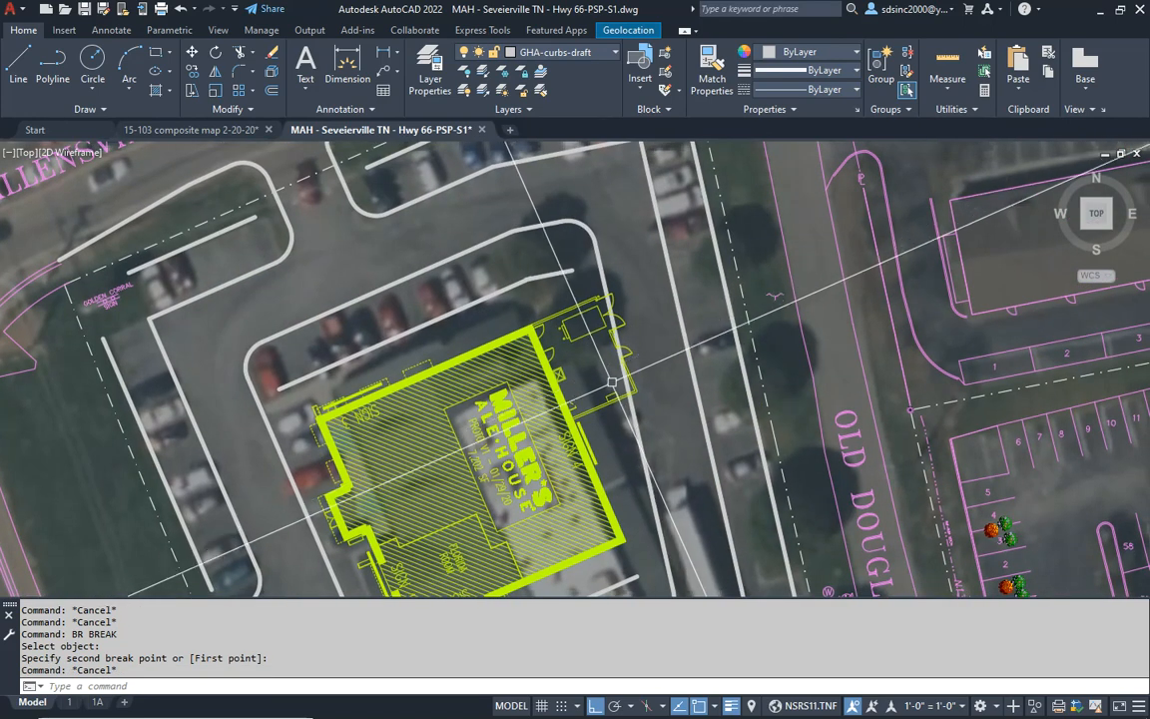
middle_drag(602, 358, 594, 391)
- Open the Miller's Ale House building block for in-place reference editing
key(Escape)
key(Escape)
scroll(589, 337, up, 2)
key(Escape)
key(Escape)
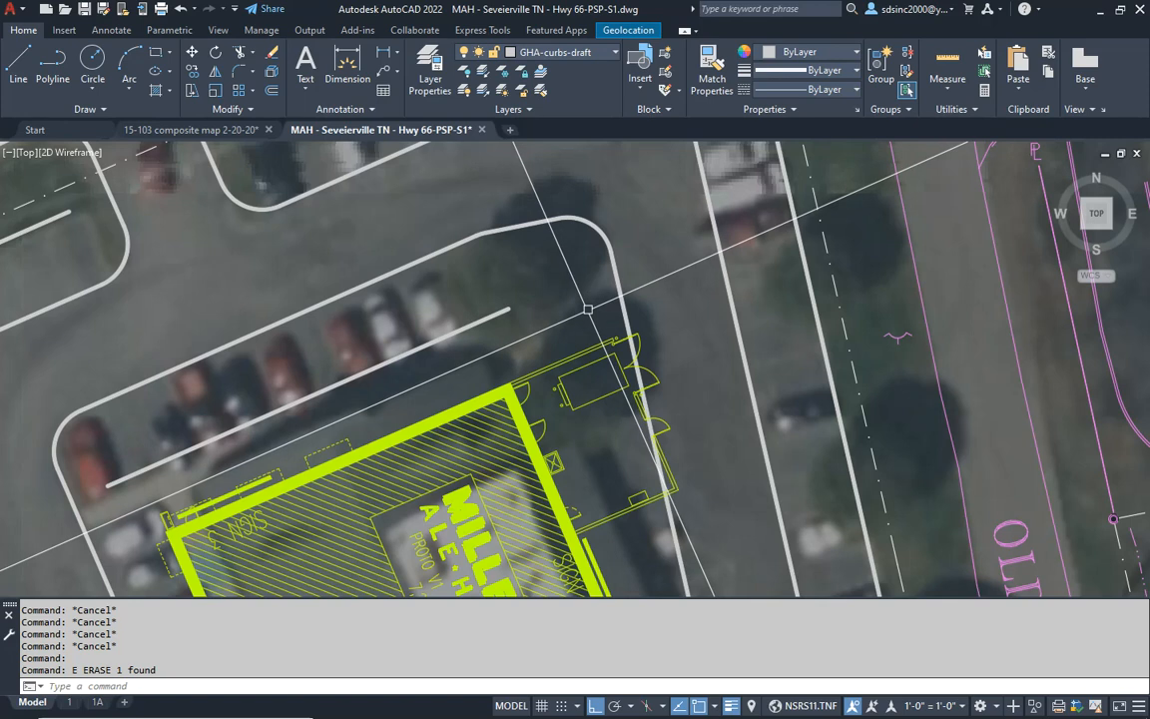
middle_drag(607, 427, 610, 425)
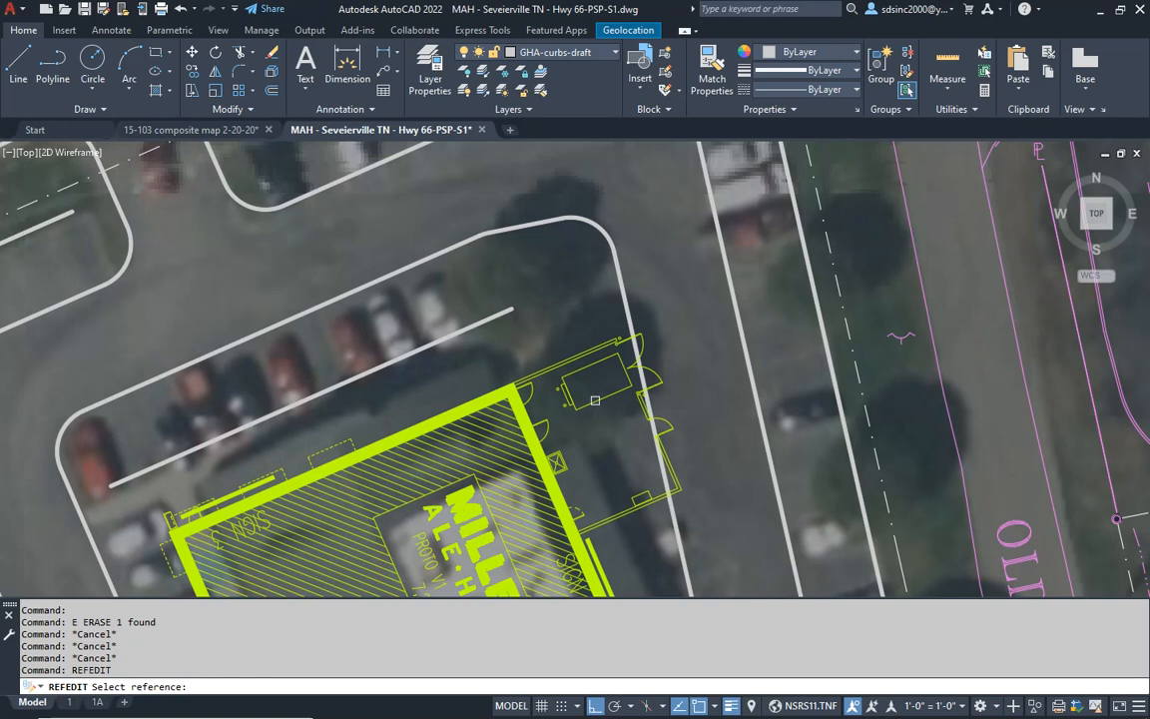
click(595, 400)
click(562, 483)
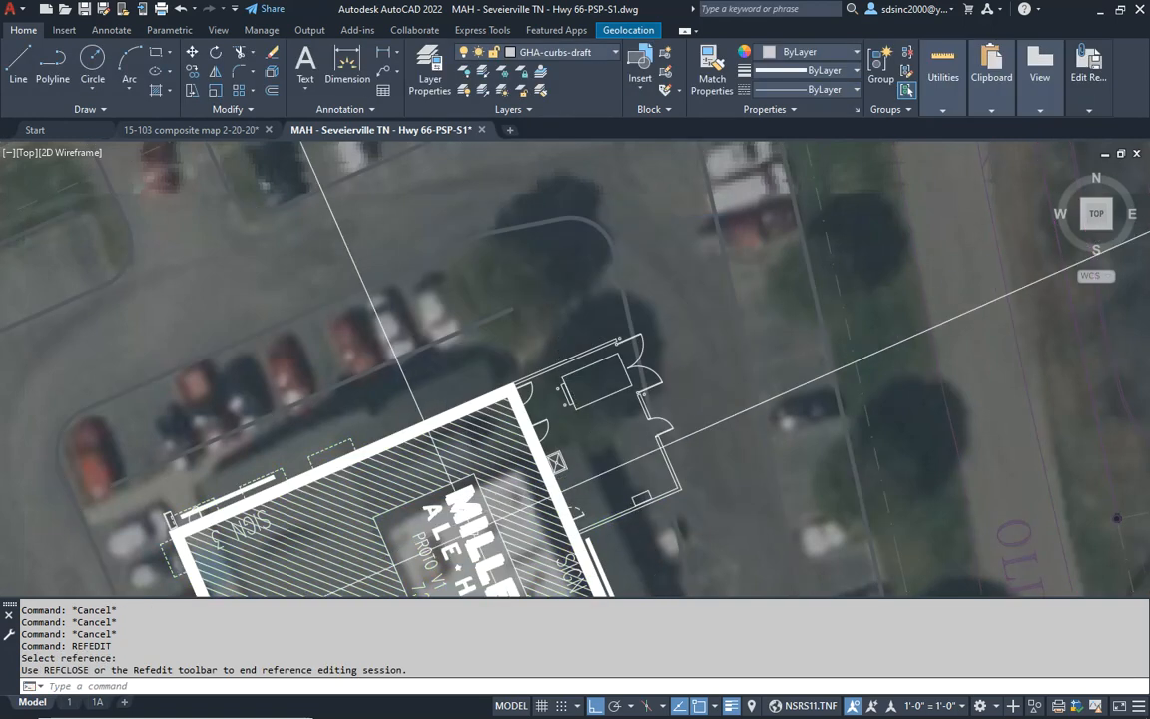
key(Escape)
key(Escape)
- Break a gap in both lines of the short enclosure wall between the double gates and the single door
scroll(616, 392, up, 5)
key(Escape)
key(Escape)
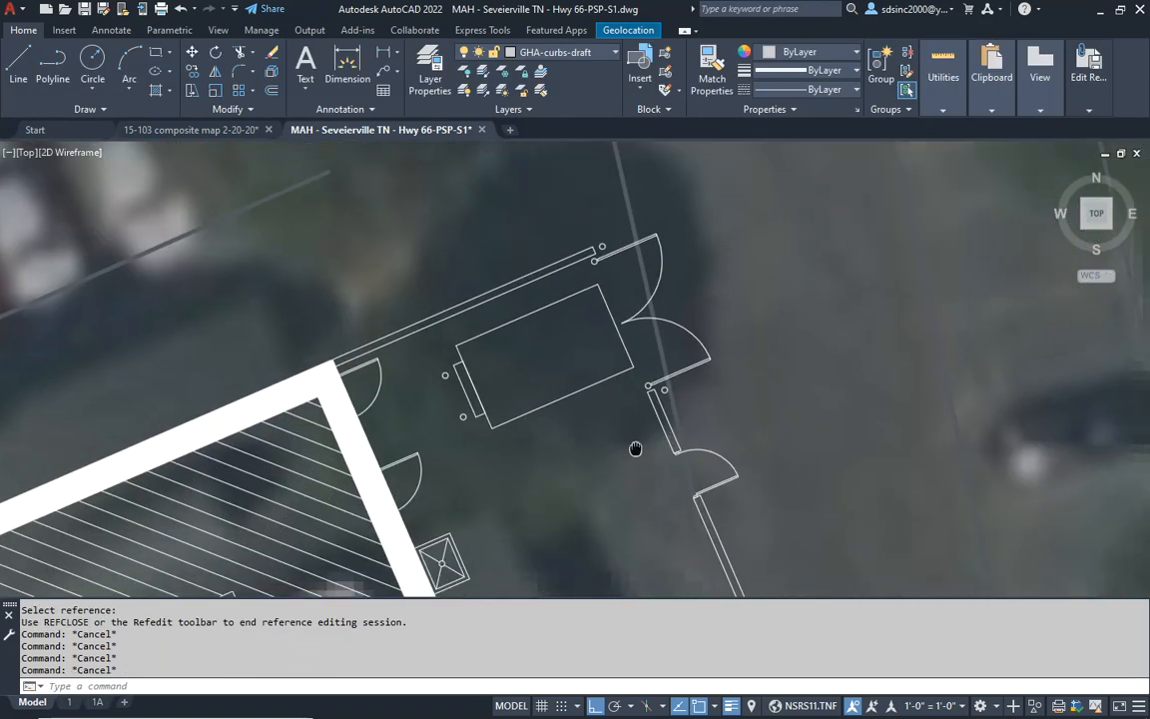
text(BR)
key(Return)
scroll(656, 443, up, 4)
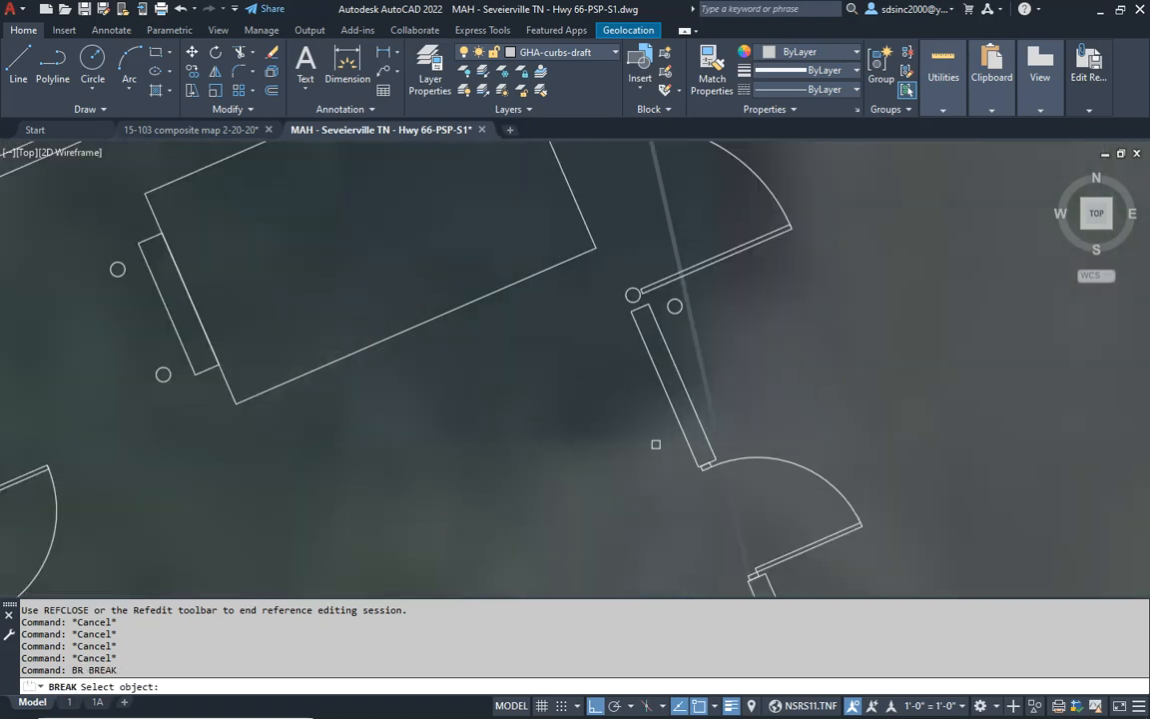
click(661, 385)
click(656, 438)
key(Return)
click(681, 382)
scroll(696, 410, down, 6)
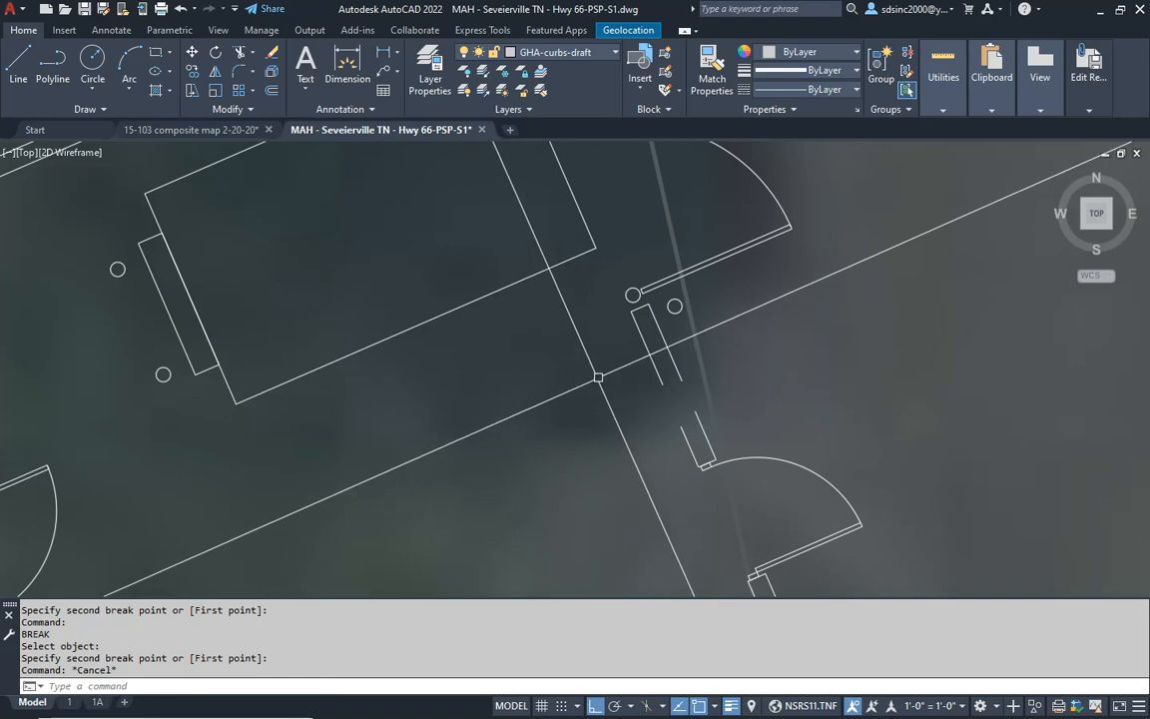
key(Escape)
key(Escape)
- Move the dumpster, its double gates, bollards and the enclosure's north wall northward away from the building, with object snap off
text(M)
key(Return)
click(528, 213)
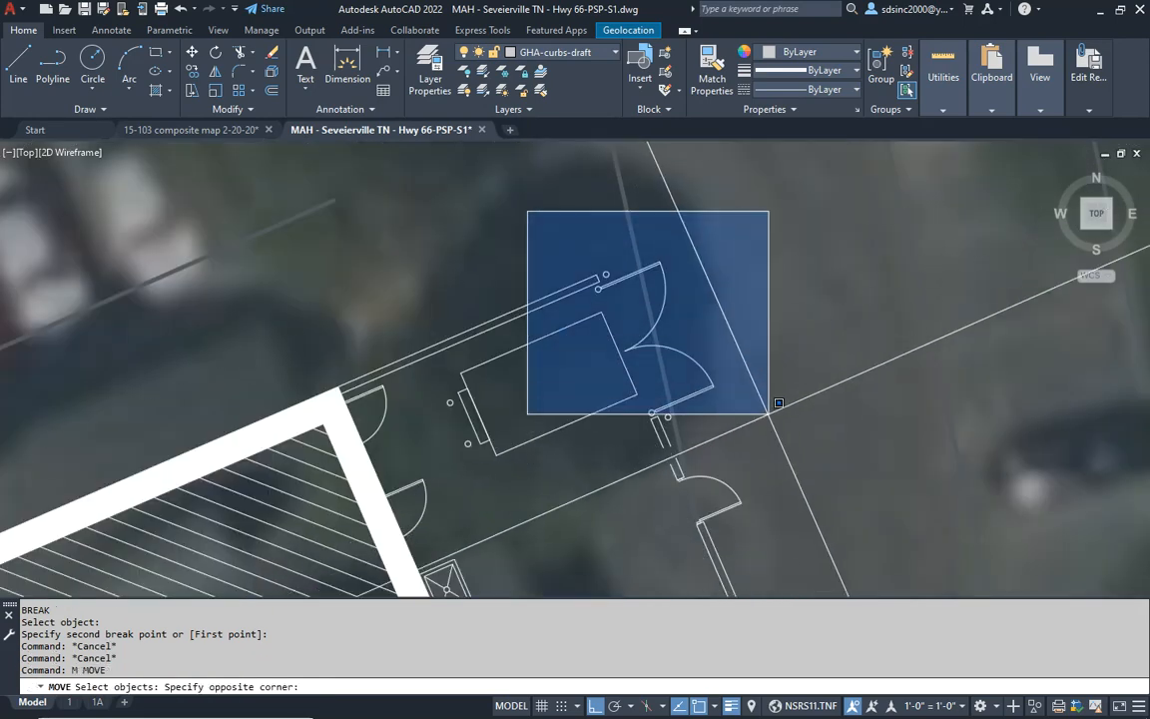
click(783, 457)
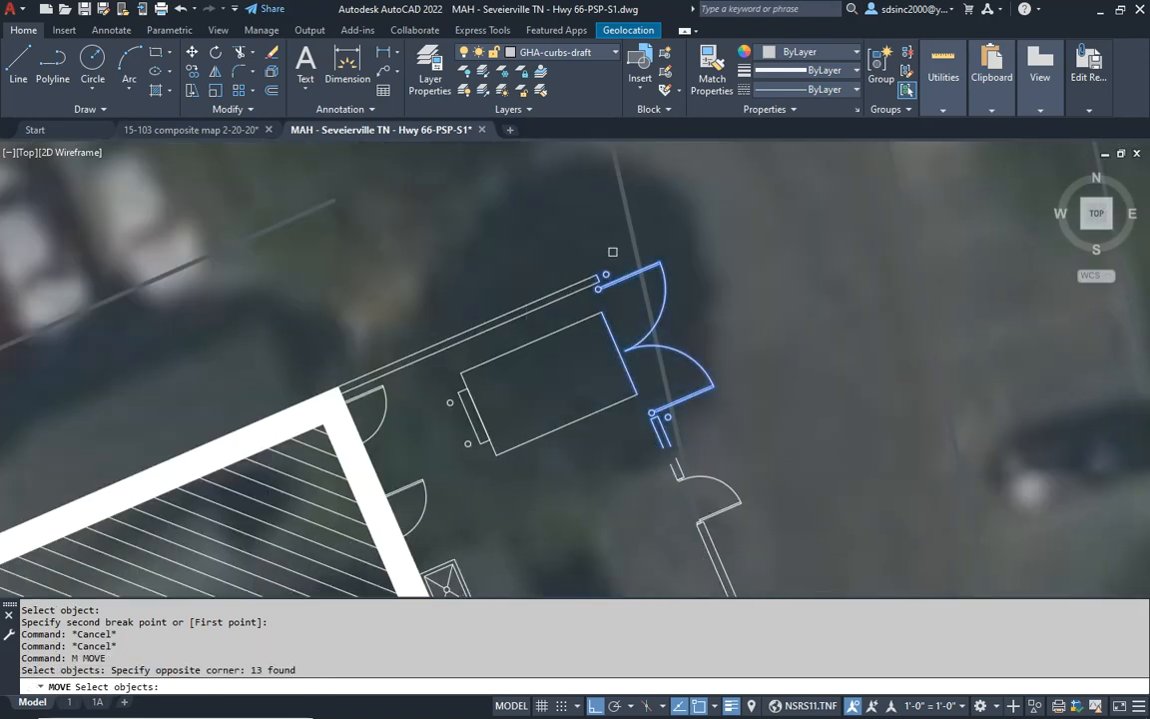
click(447, 474)
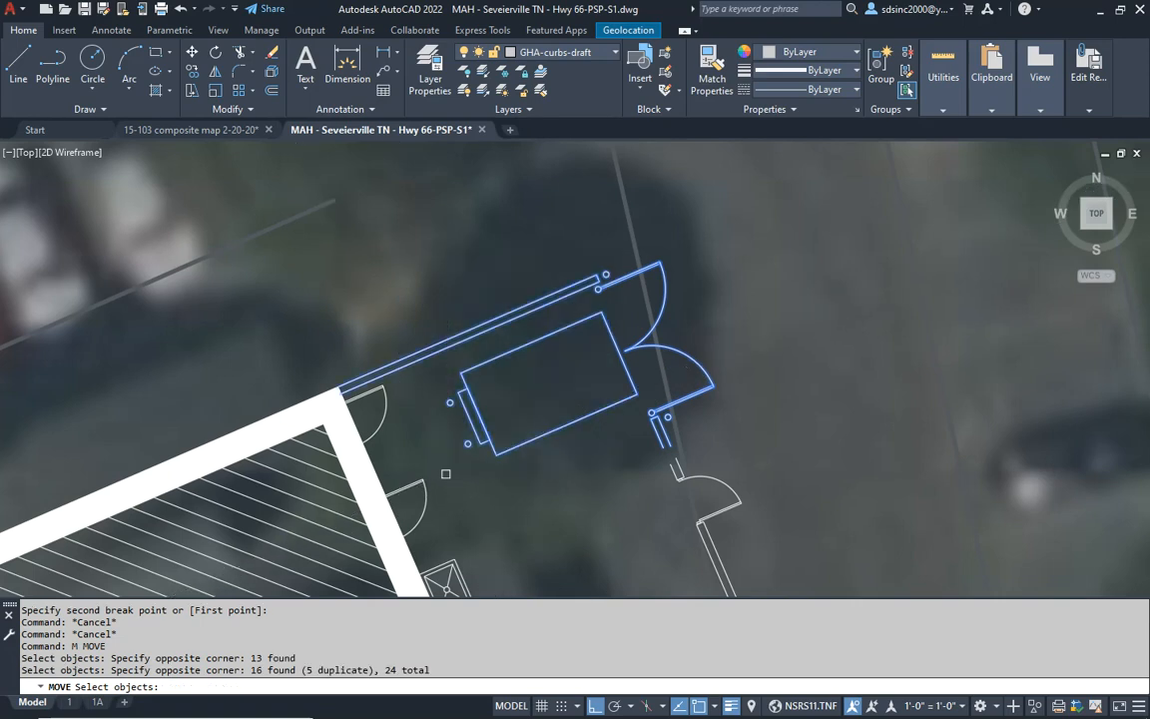
scroll(550, 410, down, 3)
key(Return)
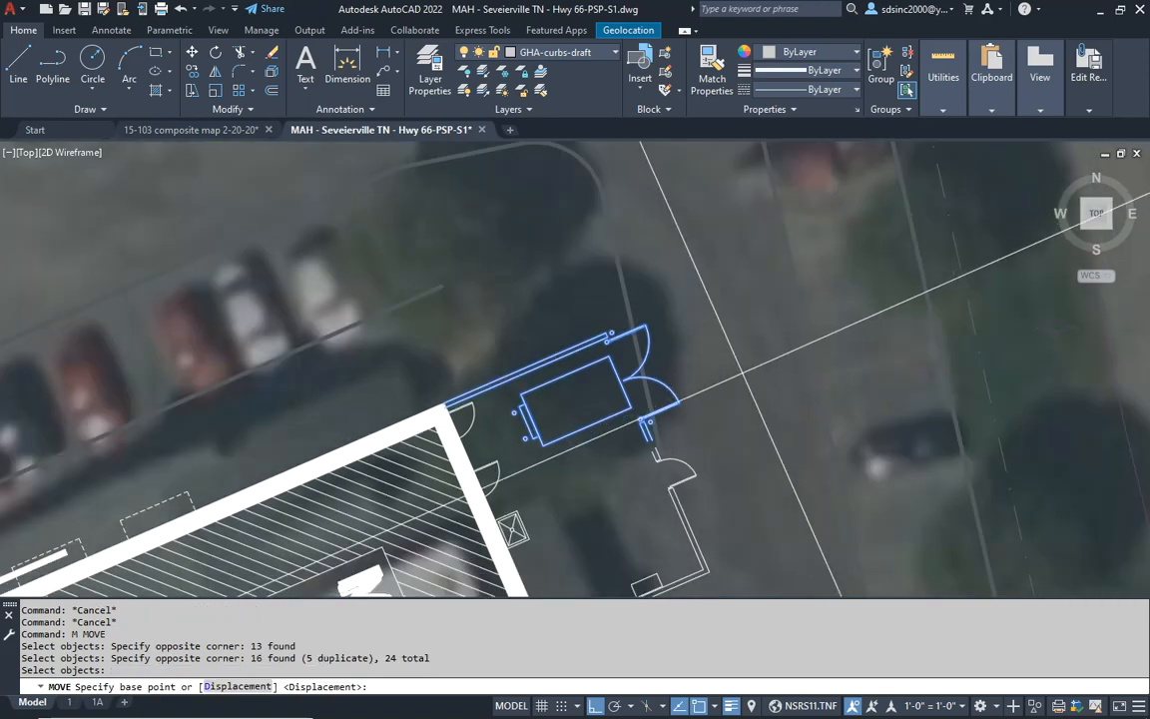
key(F3)
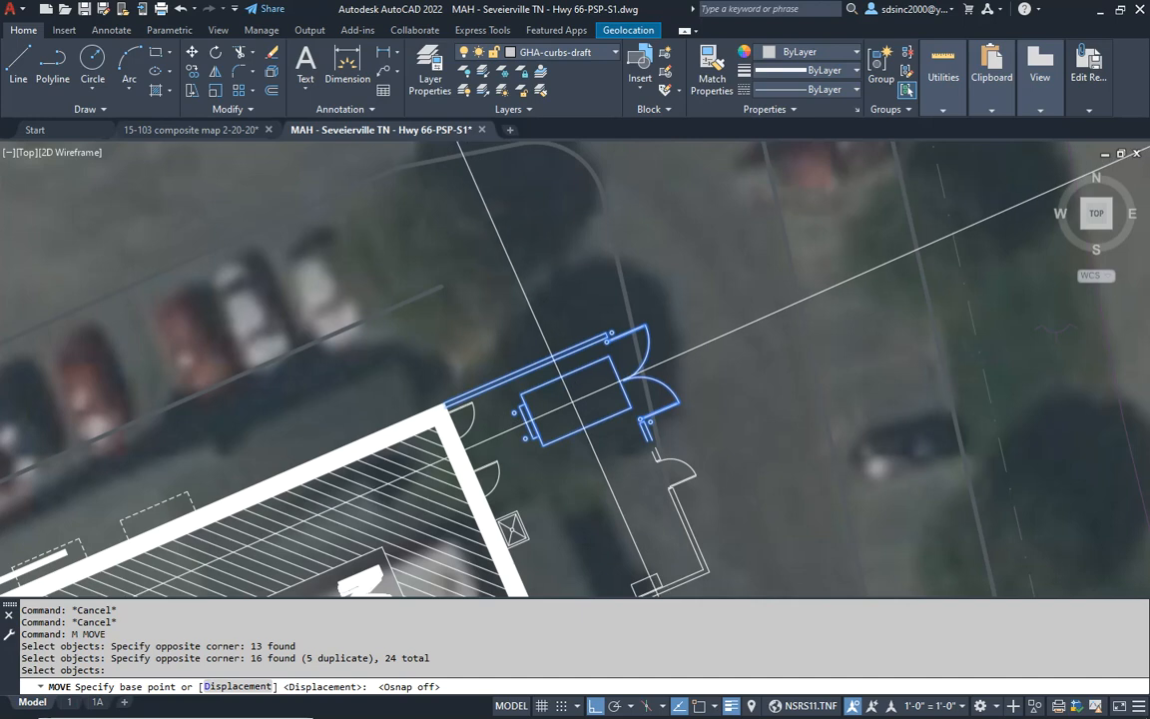
scroll(589, 400, down, 5)
scroll(636, 394, up, 5)
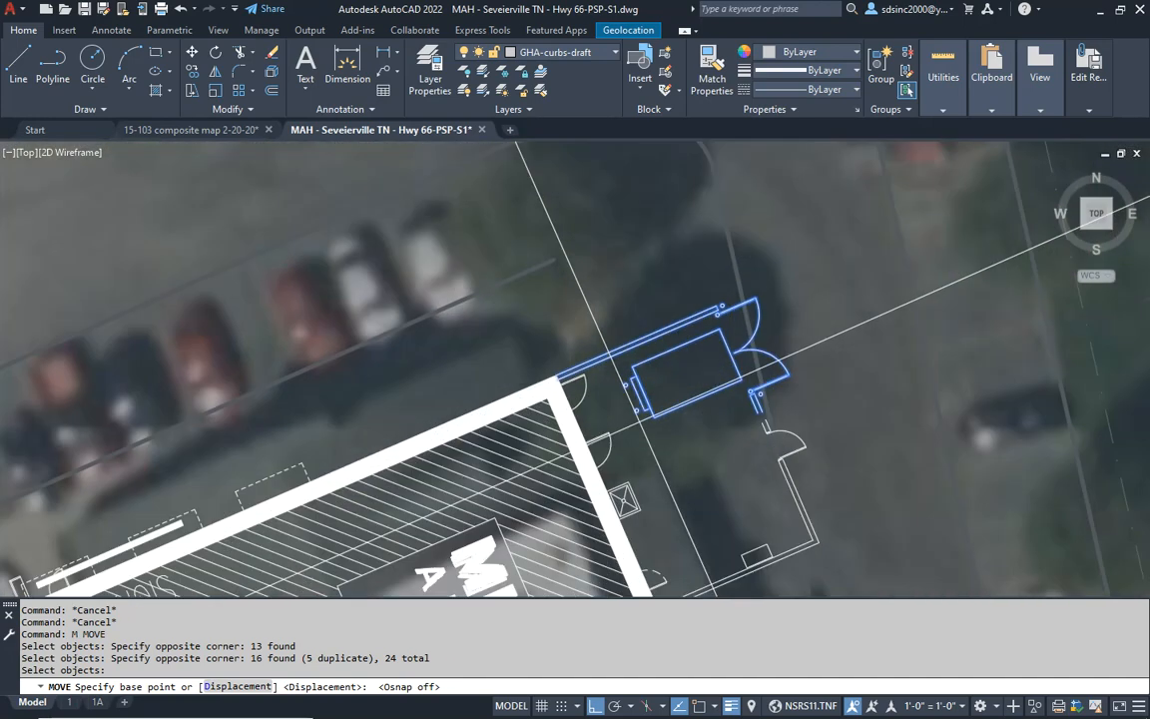
click(670, 374)
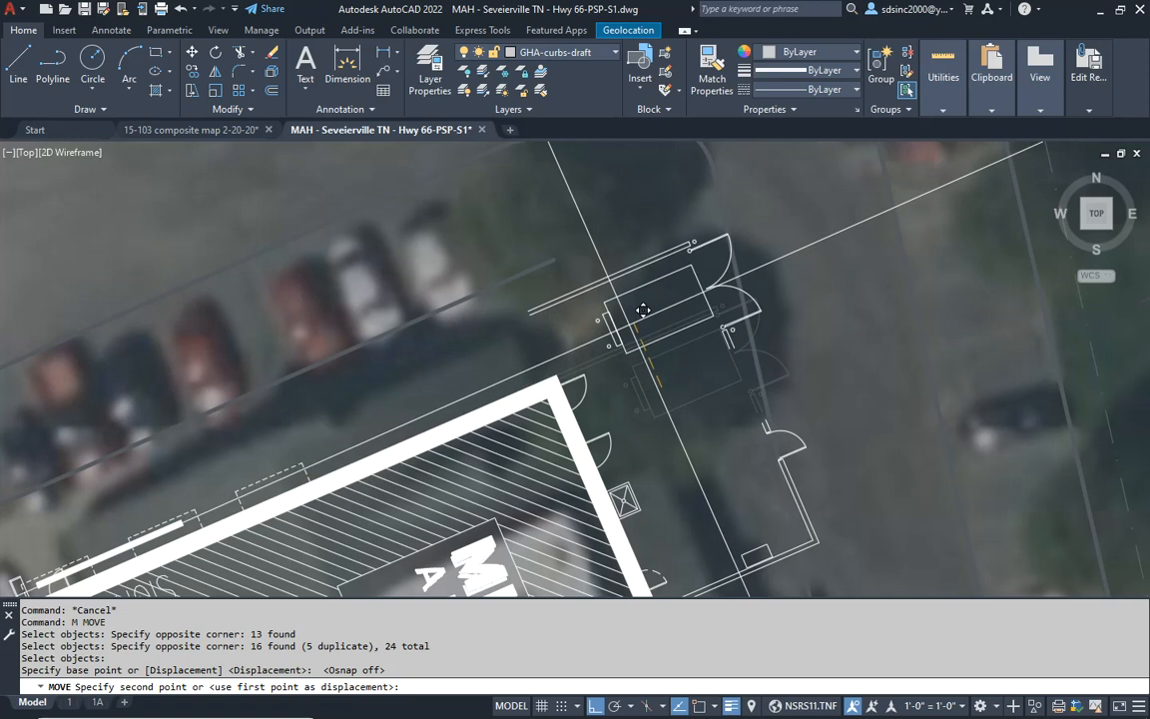
click(651, 307)
- Rotate the moved dumpster enclosure parts clockwise with ortho off so the double gates face southeast
text(r)
key(Return)
text(p)
key(Return)
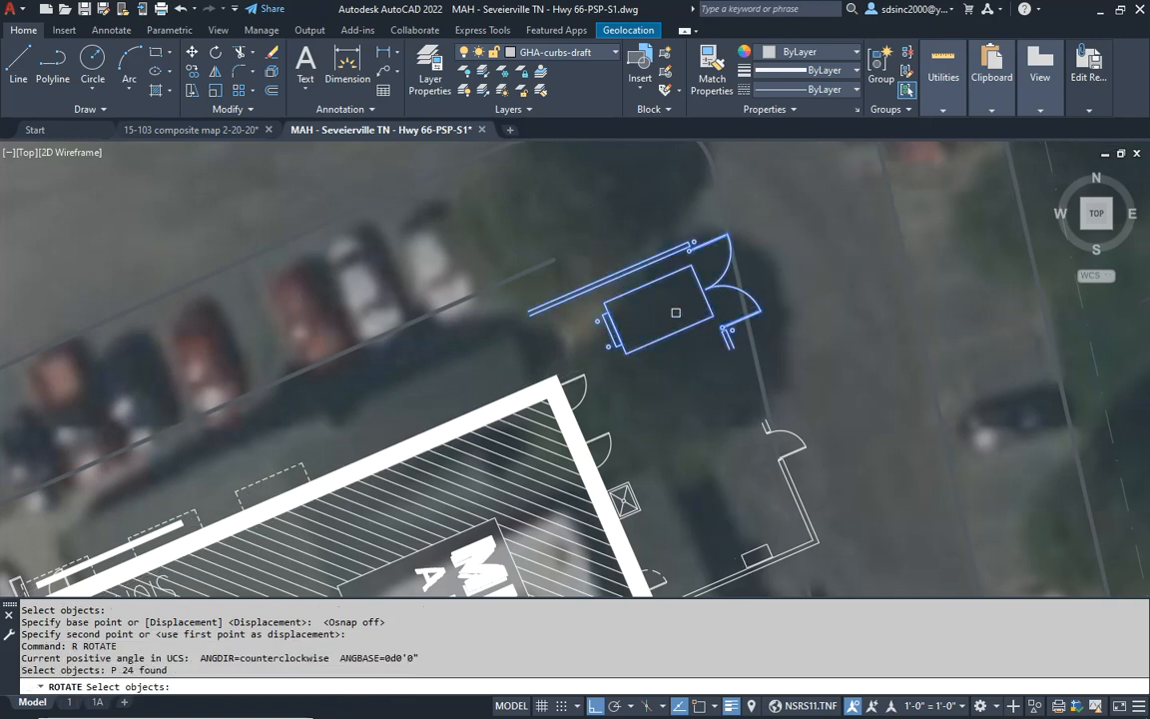
click(667, 307)
key(Return)
click(726, 298)
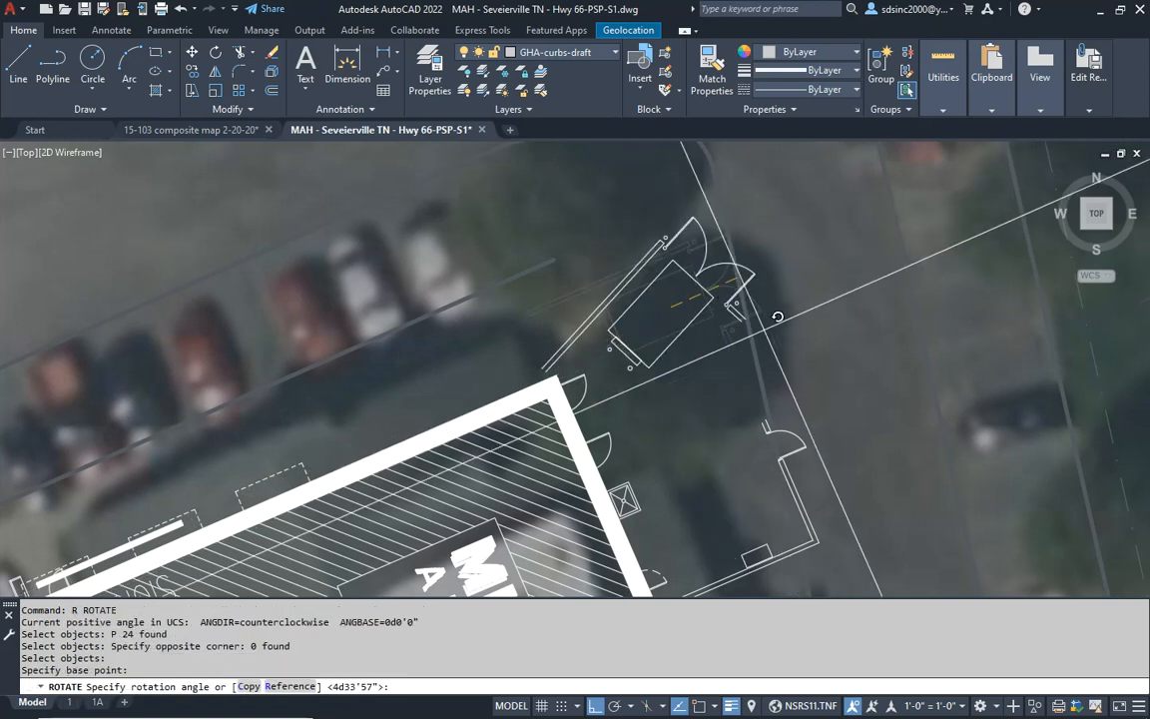
key(F8)
scroll(811, 370, down, 1)
scroll(815, 360, down, 3)
scroll(788, 422, down, 5)
scroll(784, 440, up, 15)
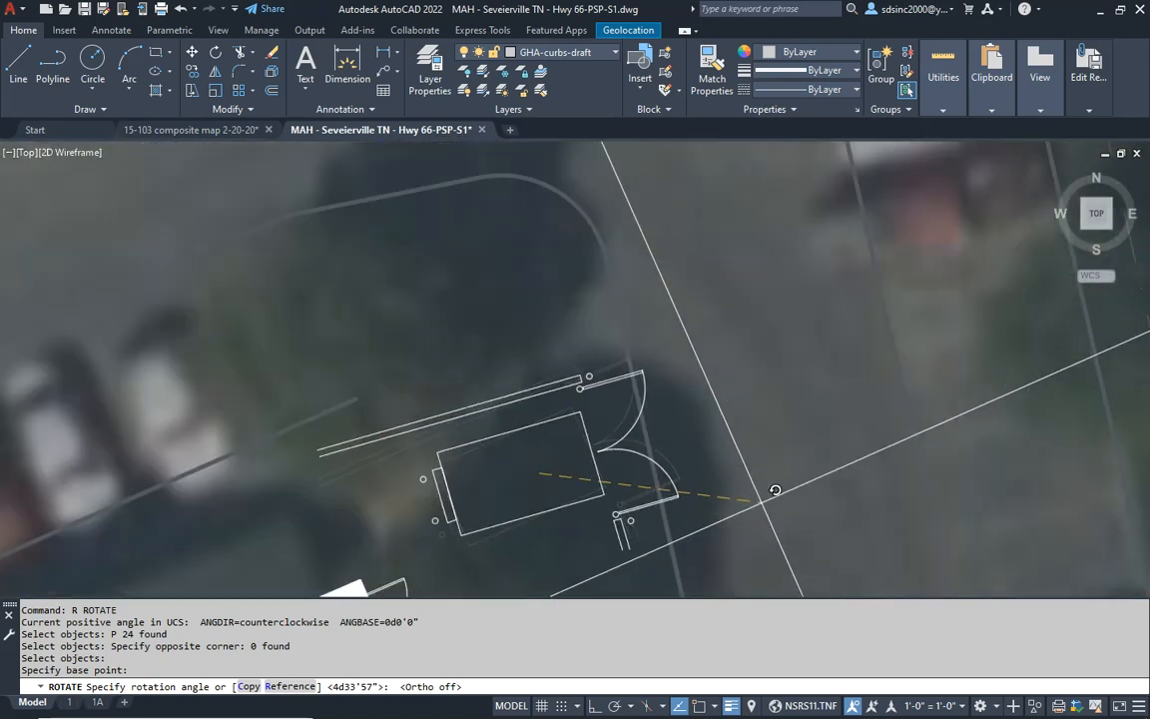
middle_drag(763, 501, 821, 322)
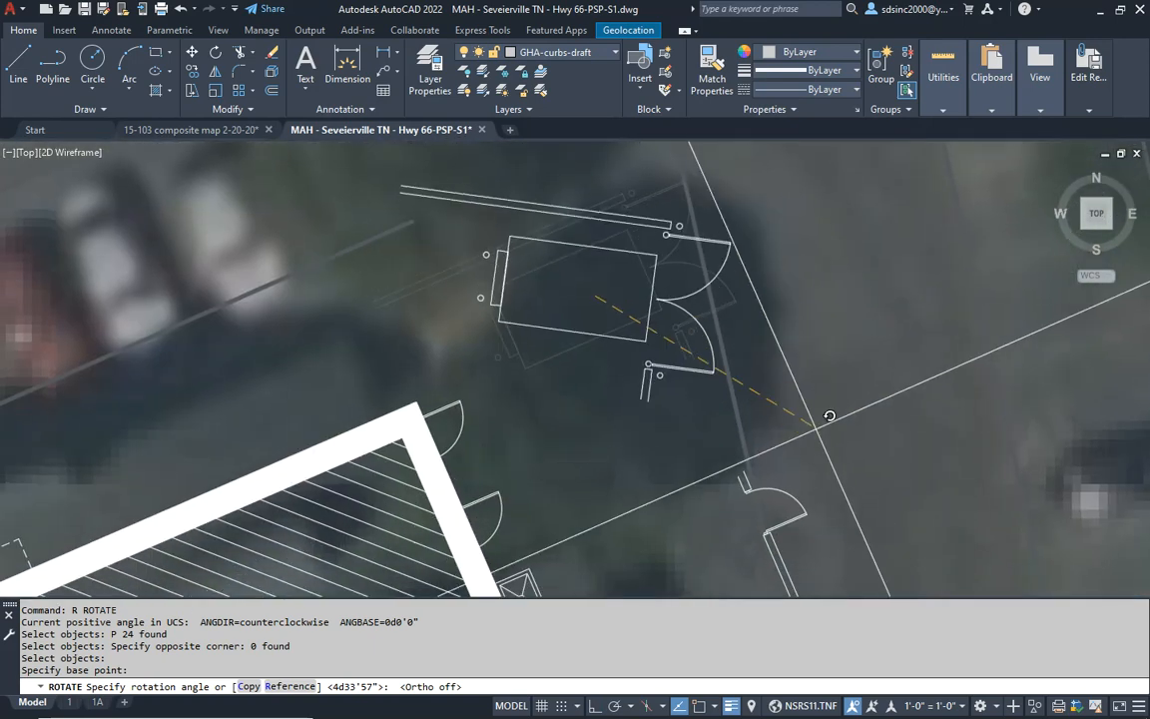
click(781, 456)
scroll(810, 492, down, 4)
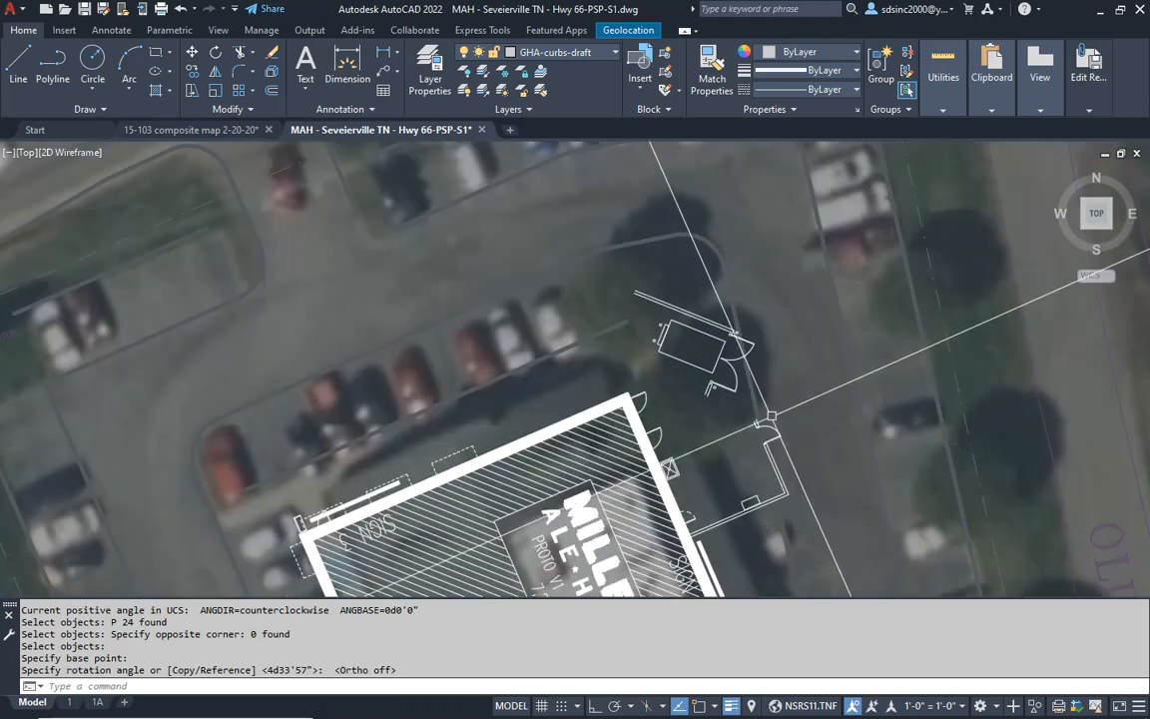
- Move the rotated dumpster enclosure parts slightly south, closer to the remaining enclosure wall and single door
scroll(739, 379, up, 3)
text(m)
key(Return)
text(p)
key(Return)
key(Return)
click(692, 298)
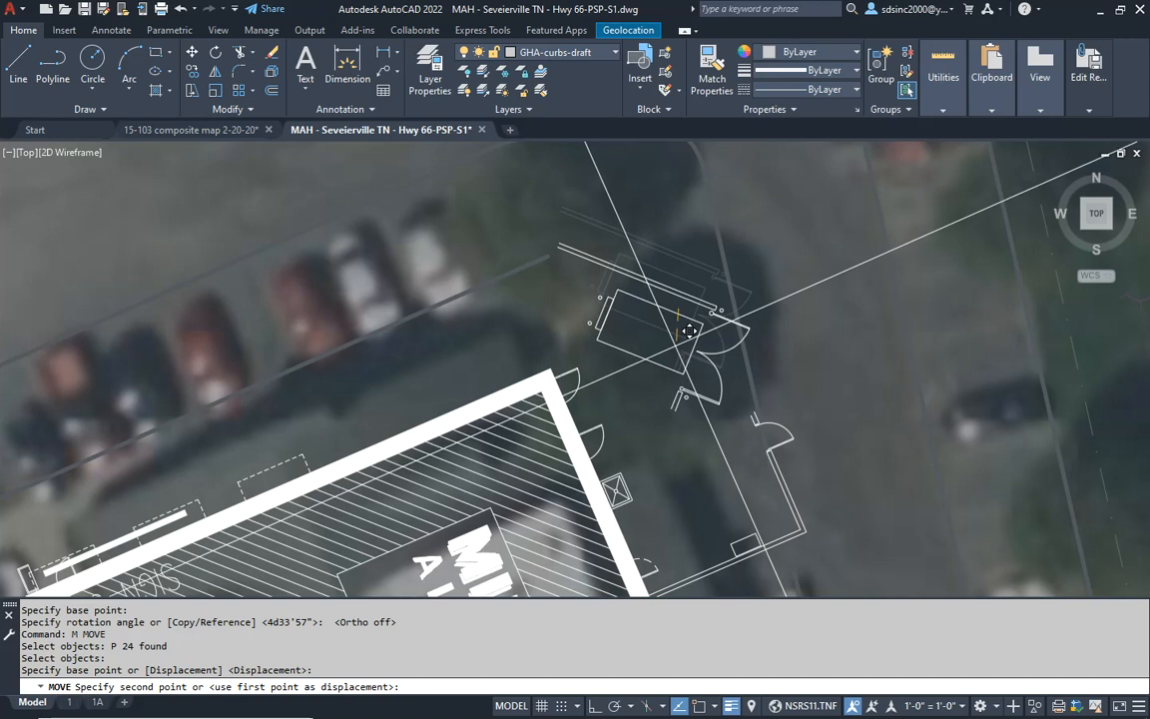
click(696, 349)
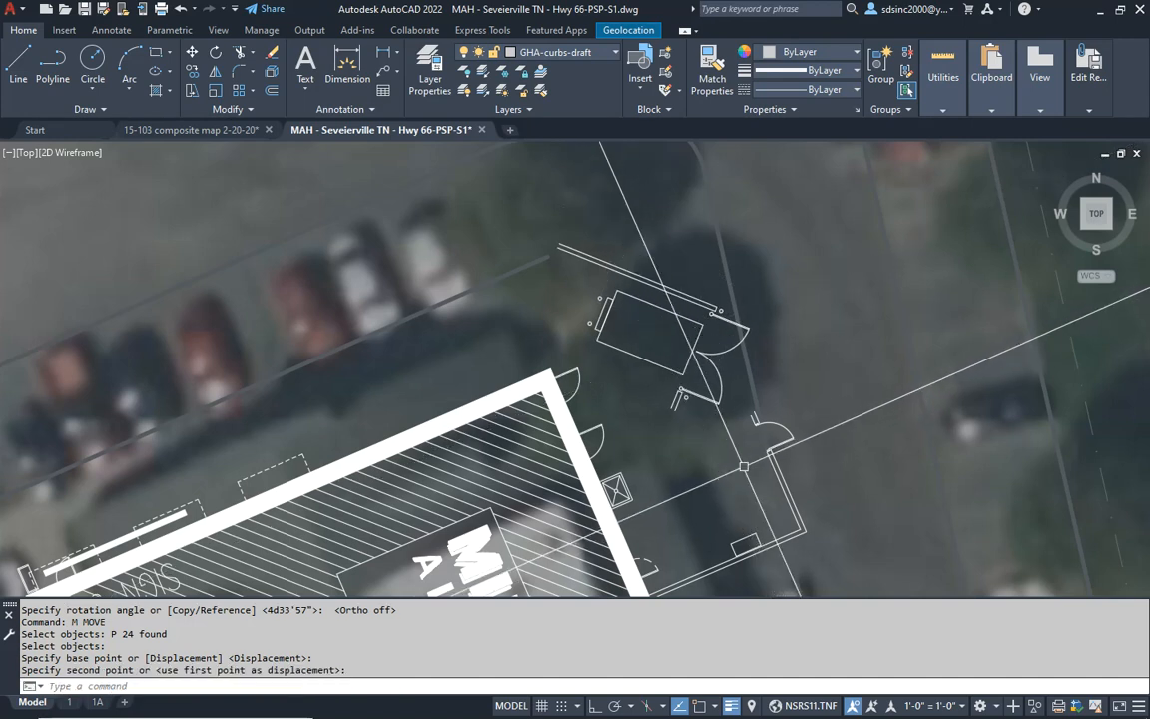
middle_drag(722, 466, 605, 318)
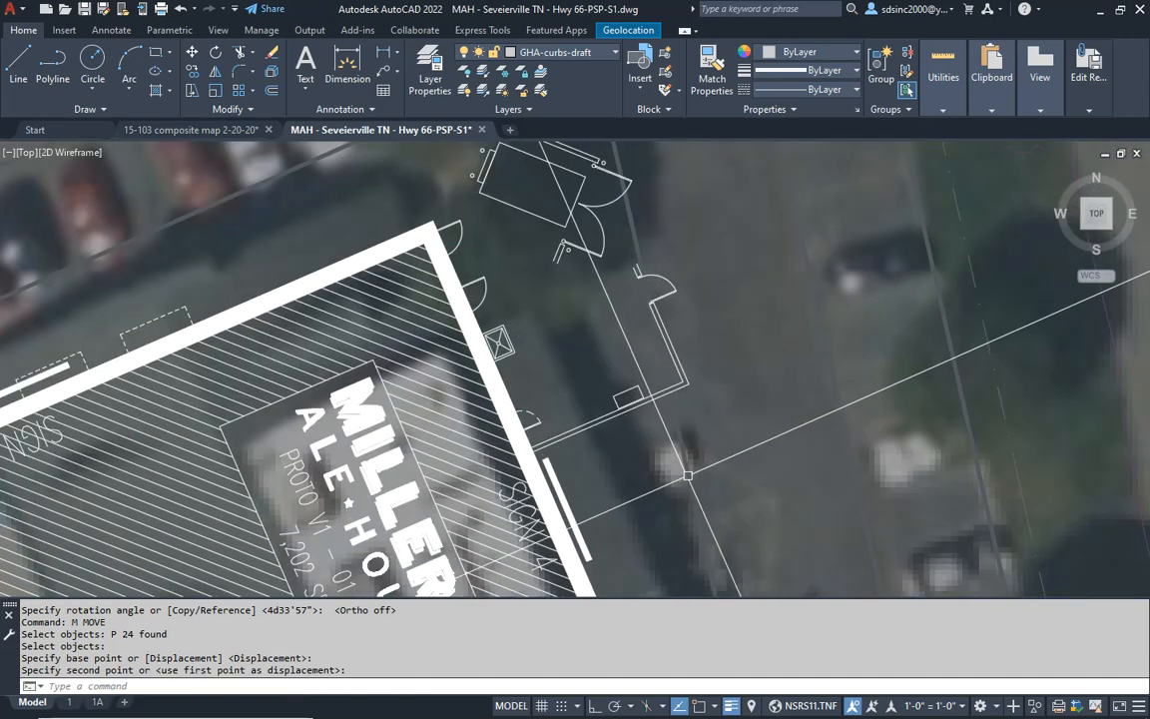
key(Escape)
key(Escape)
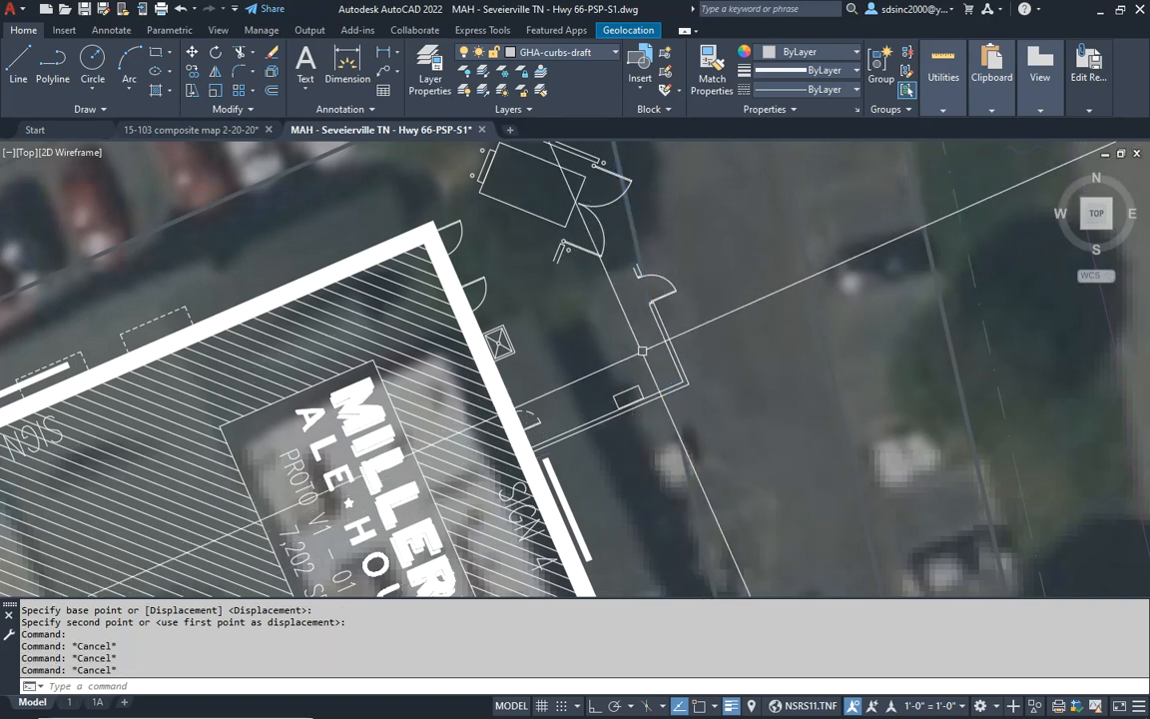
- Align the snap angle with the outer line of the enclosure wall south of the single door
scroll(676, 334, up, 2)
key(Escape)
key(Escape)
scroll(697, 391, up, 3)
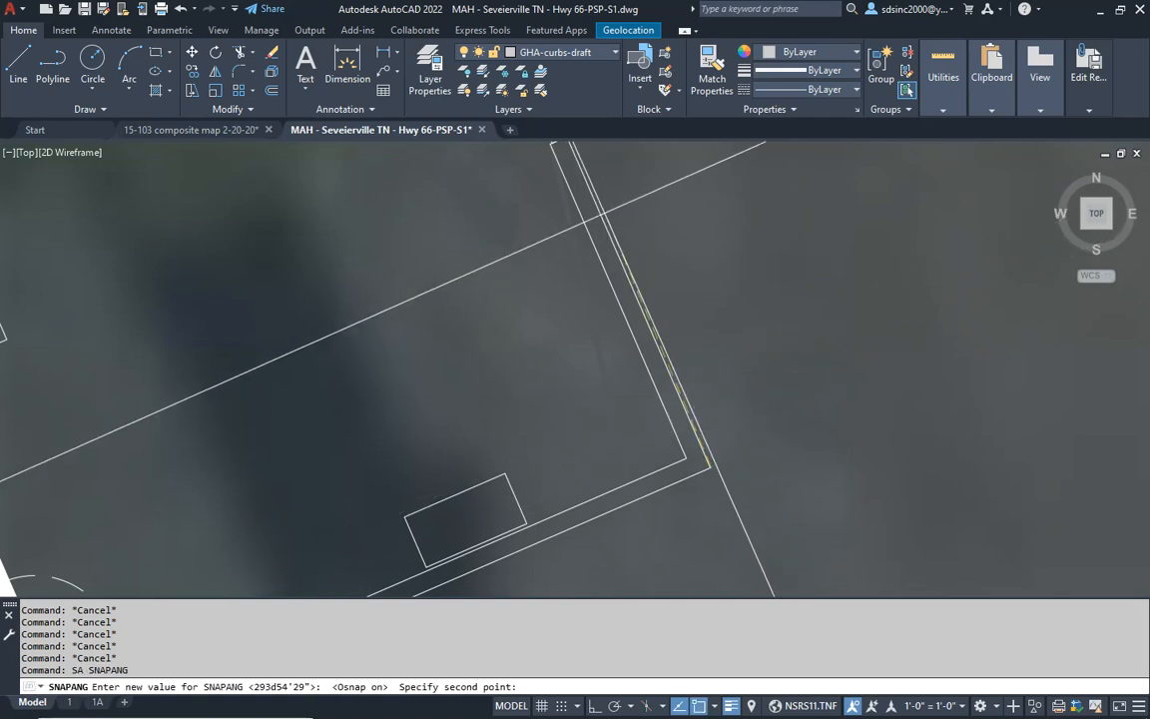
scroll(606, 239, down, 4)
scroll(621, 350, up, 5)
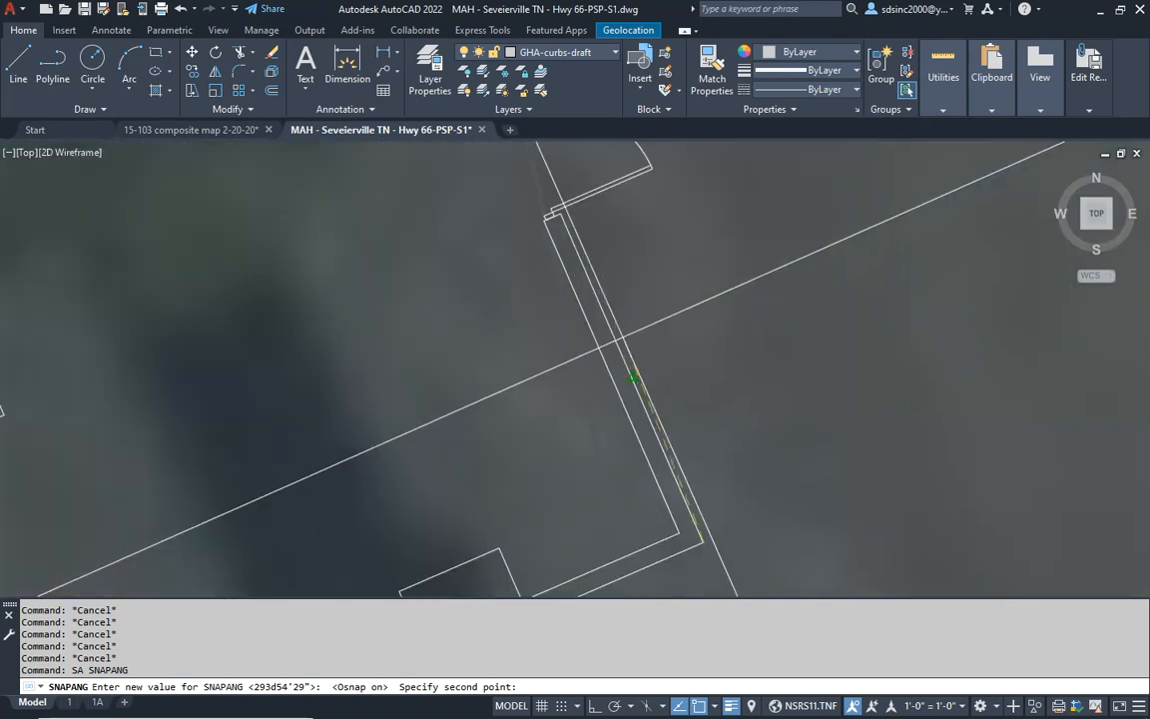
click(619, 343)
scroll(619, 342, down, 2)
middle_drag(626, 347, 680, 364)
key(Escape)
key(Escape)
- Move the small rectangle inside the enclosure's south wall along that wall toward the building, with ortho on
scroll(675, 403, down, 2)
key(Escape)
text(m)
key(Return)
click(554, 390)
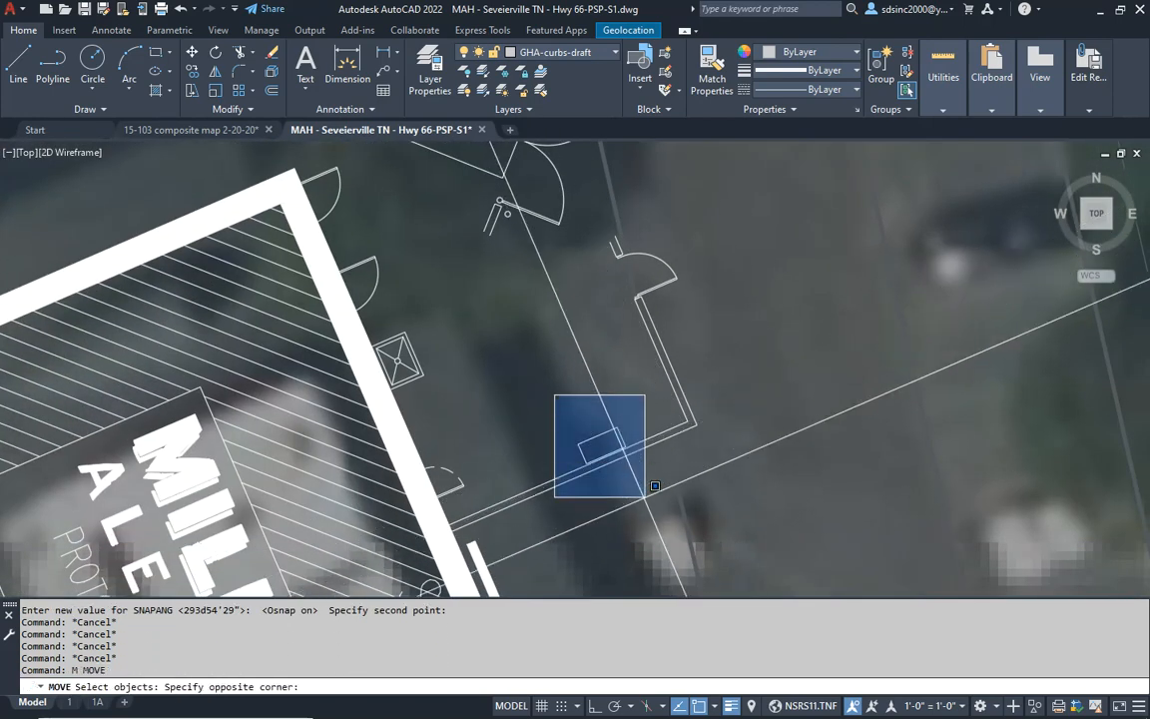
click(659, 494)
key(Return)
click(840, 467)
key(F8)
key(Escape)
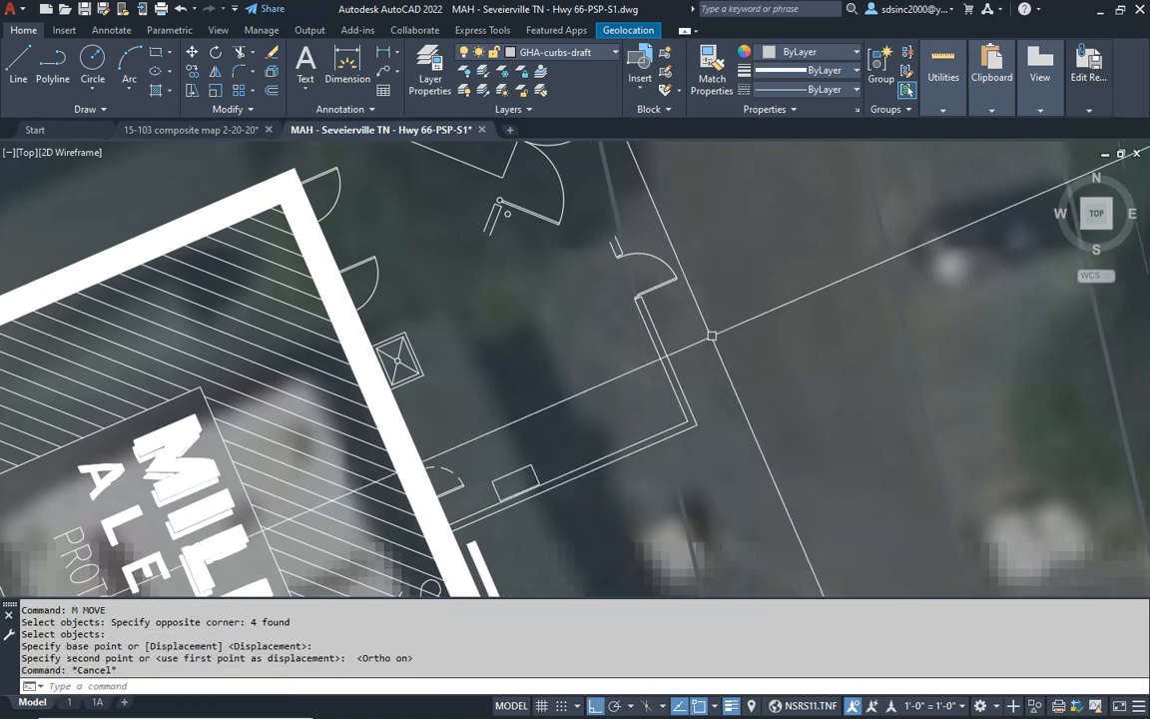
- Stretch the enclosure's south wall shorter so the side wall and single door shift toward the building
text(s)
key(Return)
click(596, 483)
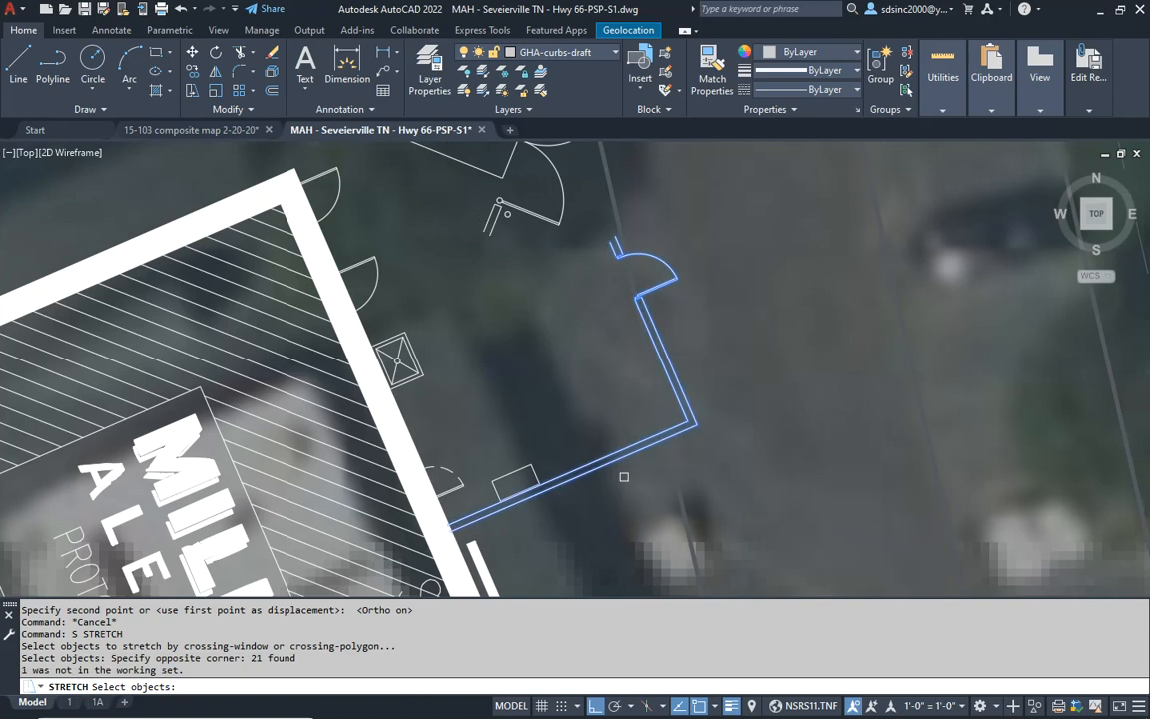
key(Return)
click(871, 378)
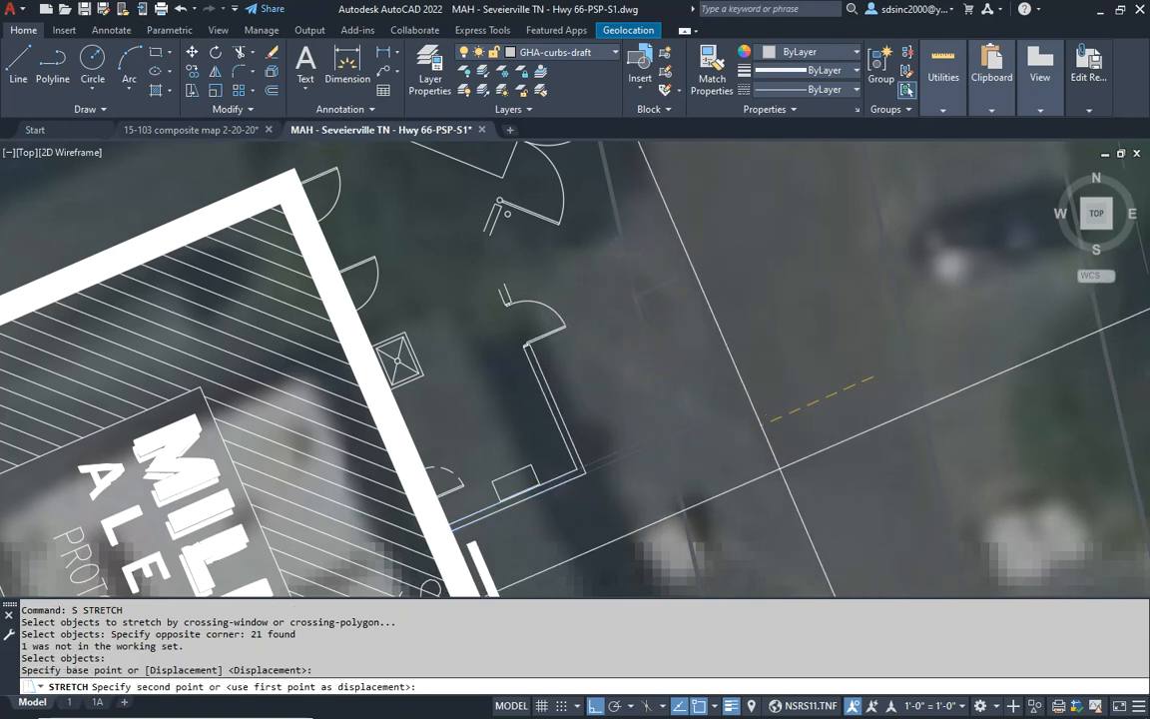
click(779, 469)
- Fillet both line pairs with radius 0 to join the wall beside the lower double gate to the single-door wall
middle_drag(470, 327, 476, 344)
scroll(435, 214, up, 5)
key(Escape)
key(Escape)
key(Escape)
text(f)
key(Return)
text(r)
key(Return)
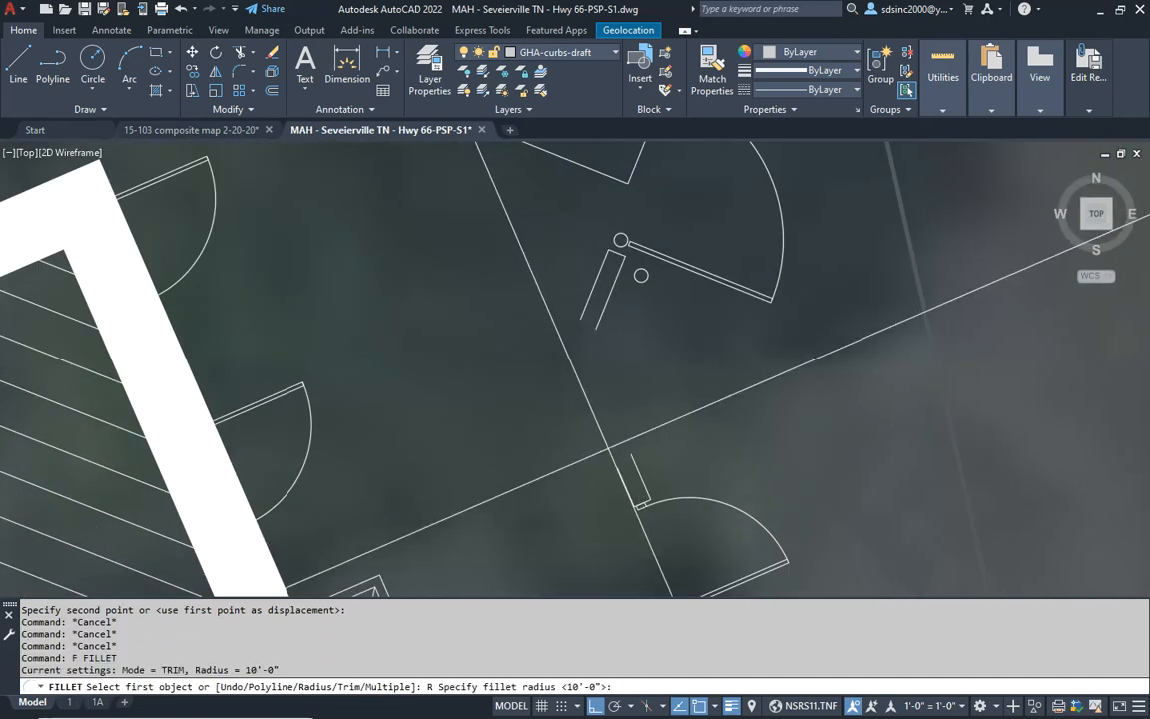
text(0)
key(Return)
click(636, 474)
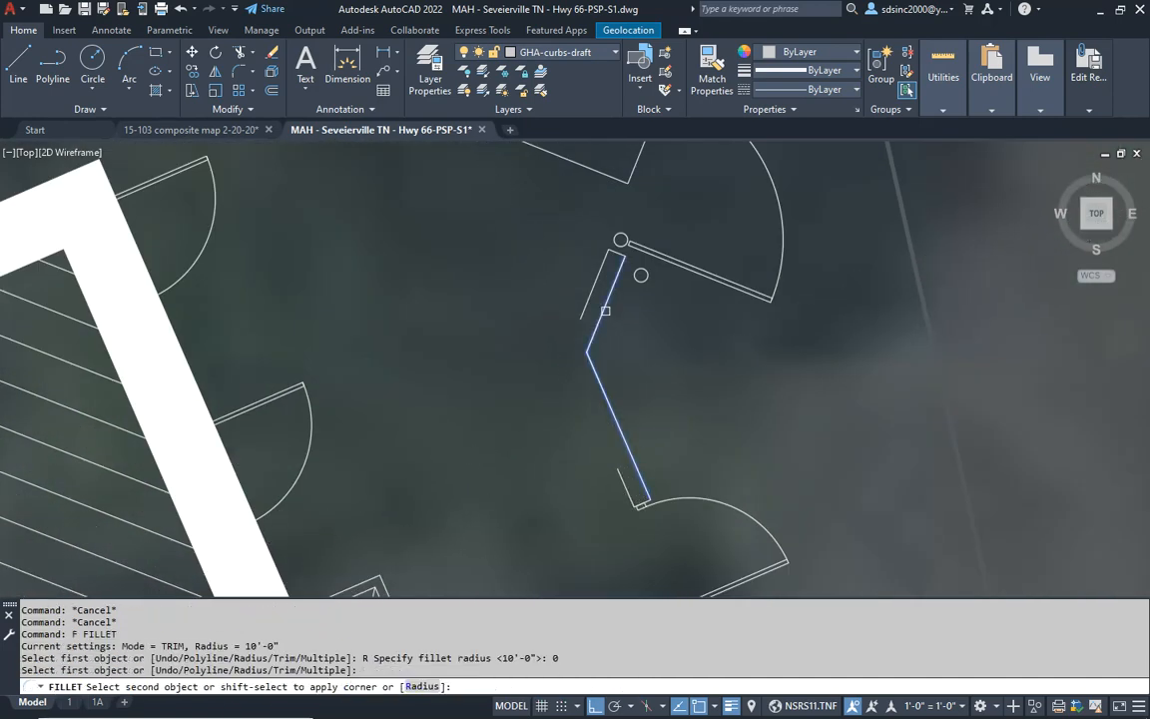
click(606, 312)
key(Return)
click(586, 310)
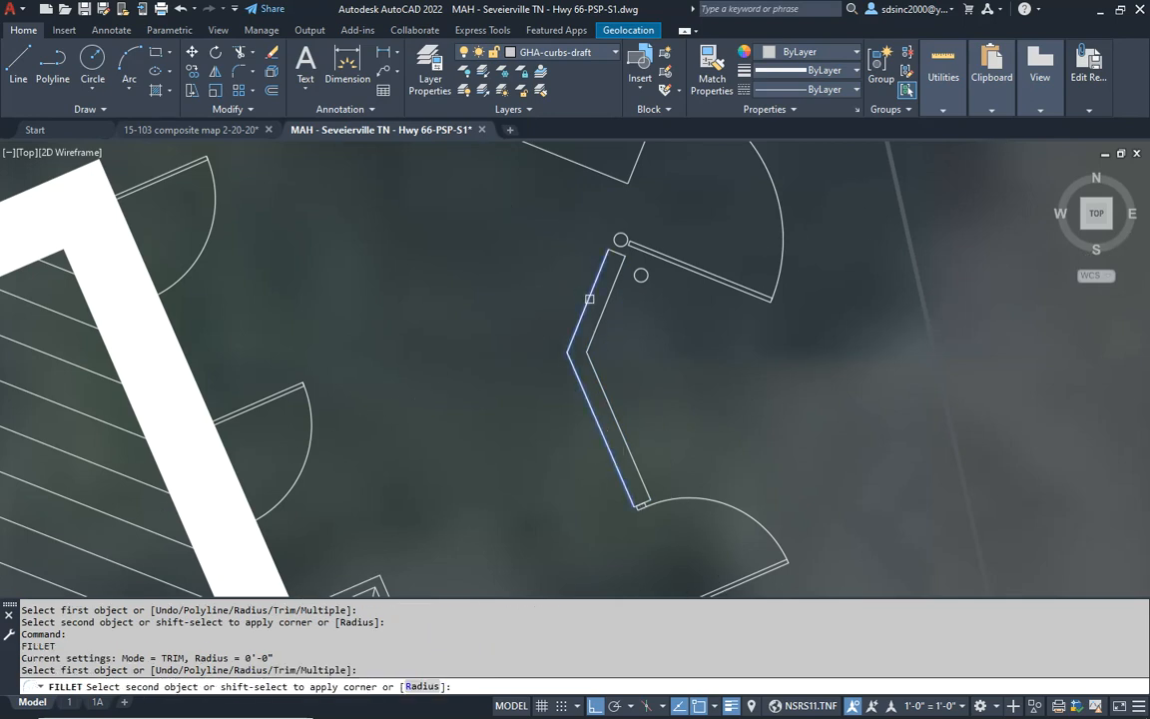
click(589, 299)
- Draw a two-segment wall line from the building's north corner to the inner line of the enclosure's north wall
scroll(575, 314, down, 4)
middle_drag(481, 299, 601, 474)
scroll(554, 400, up, 2)
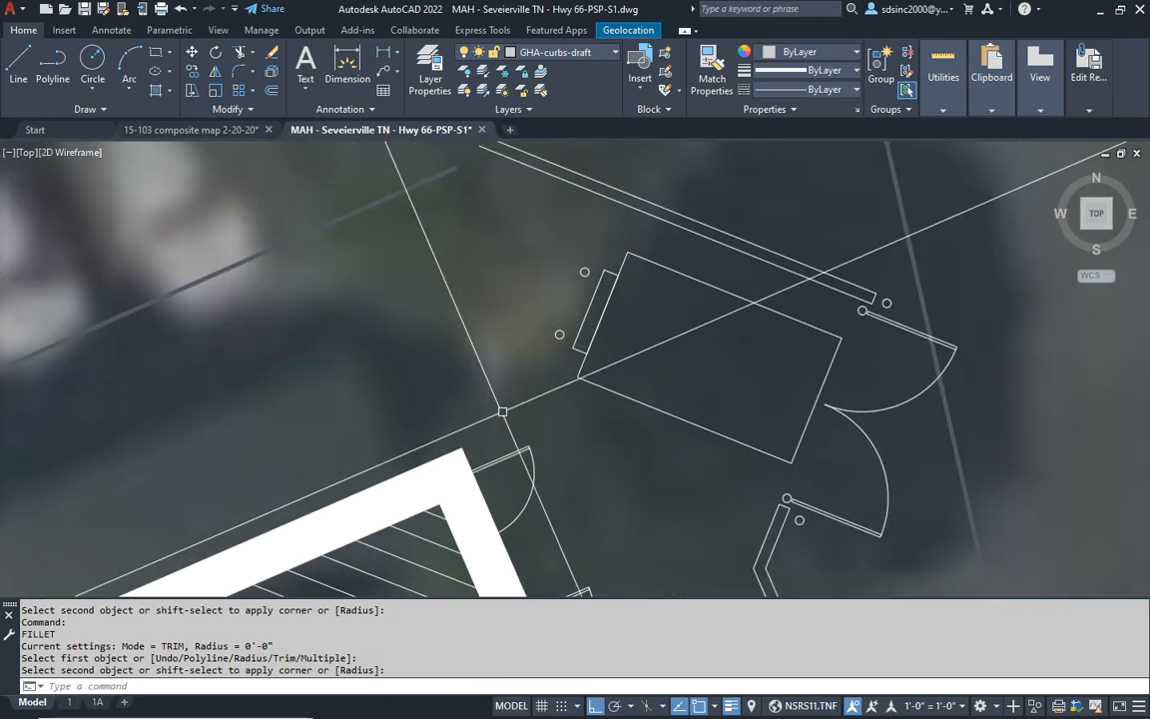
key(Escape)
key(Escape)
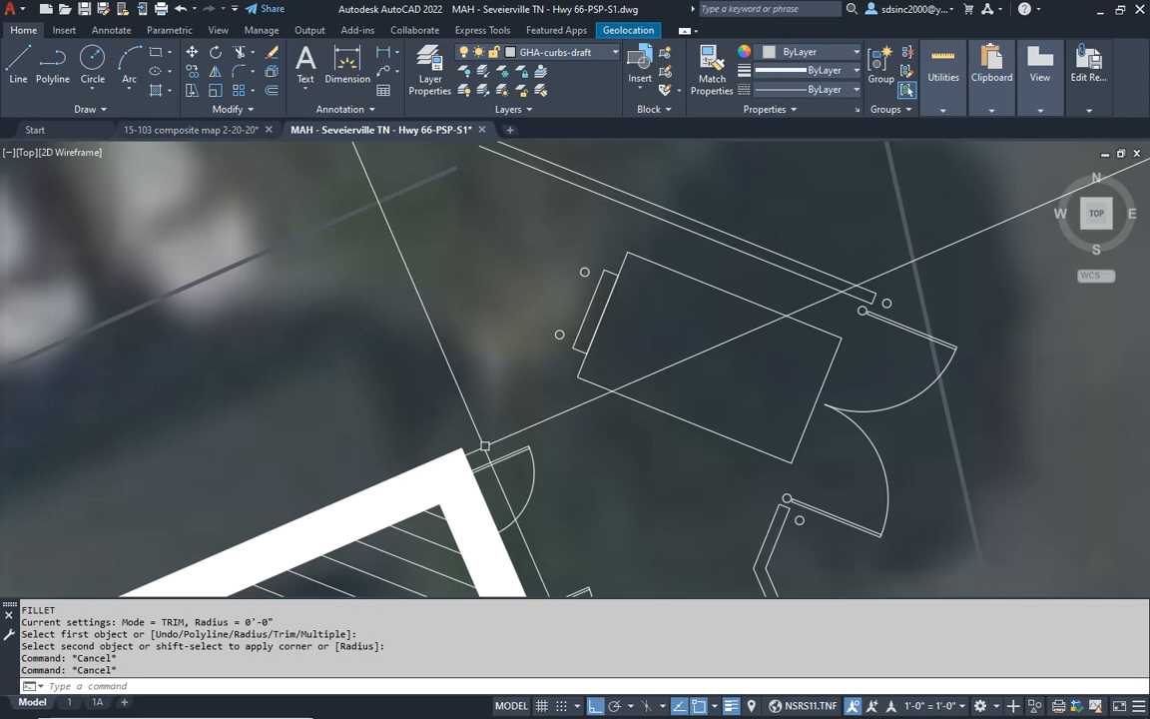
text(l)
key(Return)
click(461, 448)
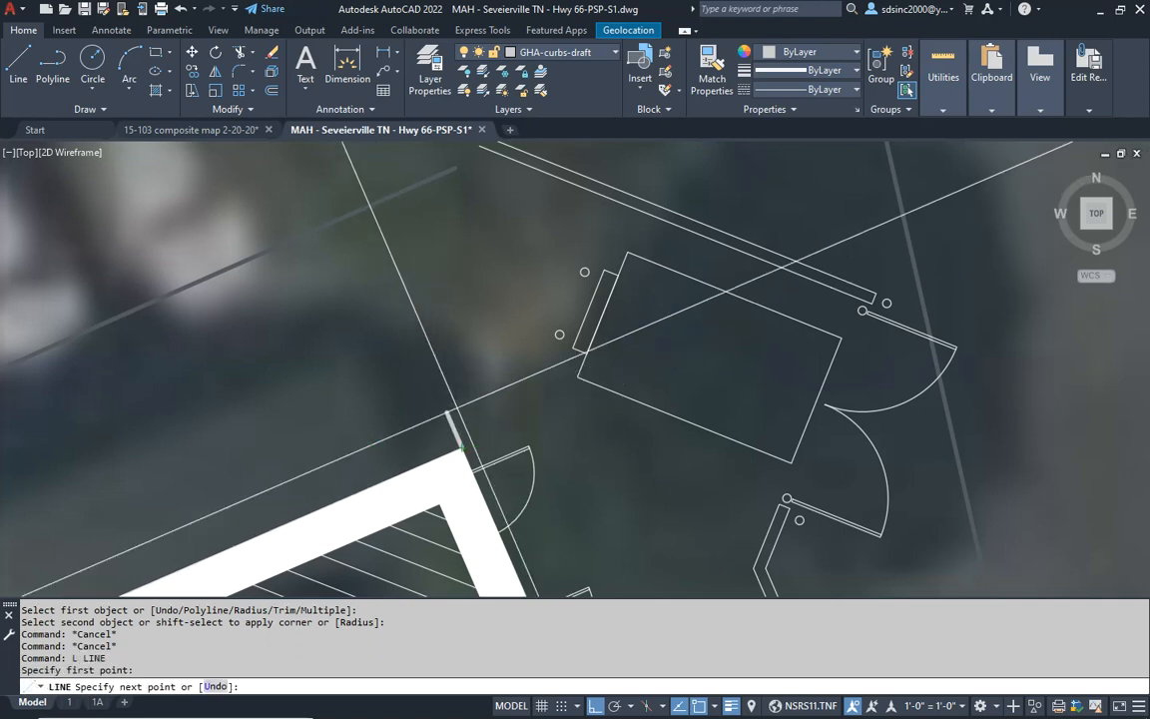
click(366, 227)
click(529, 160)
middle_drag(612, 361, 616, 385)
key(Escape)
key(Escape)
key(Escape)
- Offset both new wall segments outward by the wall thickness picked across the enclosure's north wall
text(o)
key(Return)
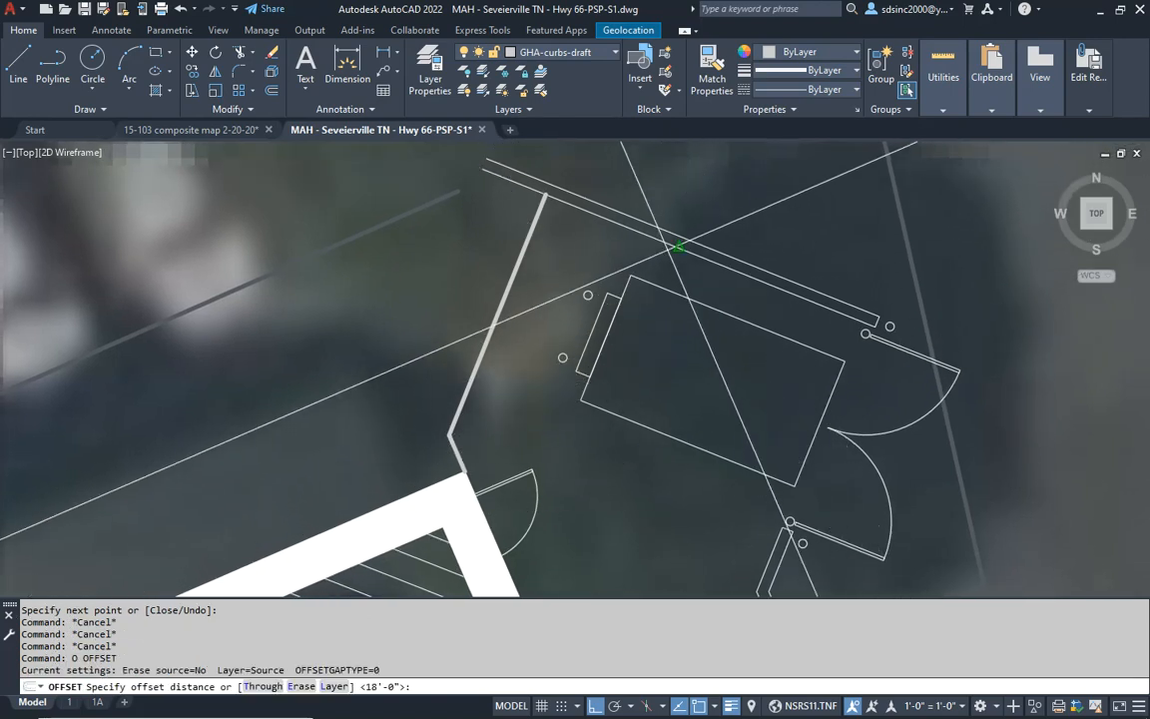
scroll(678, 245, up, 4)
click(674, 232)
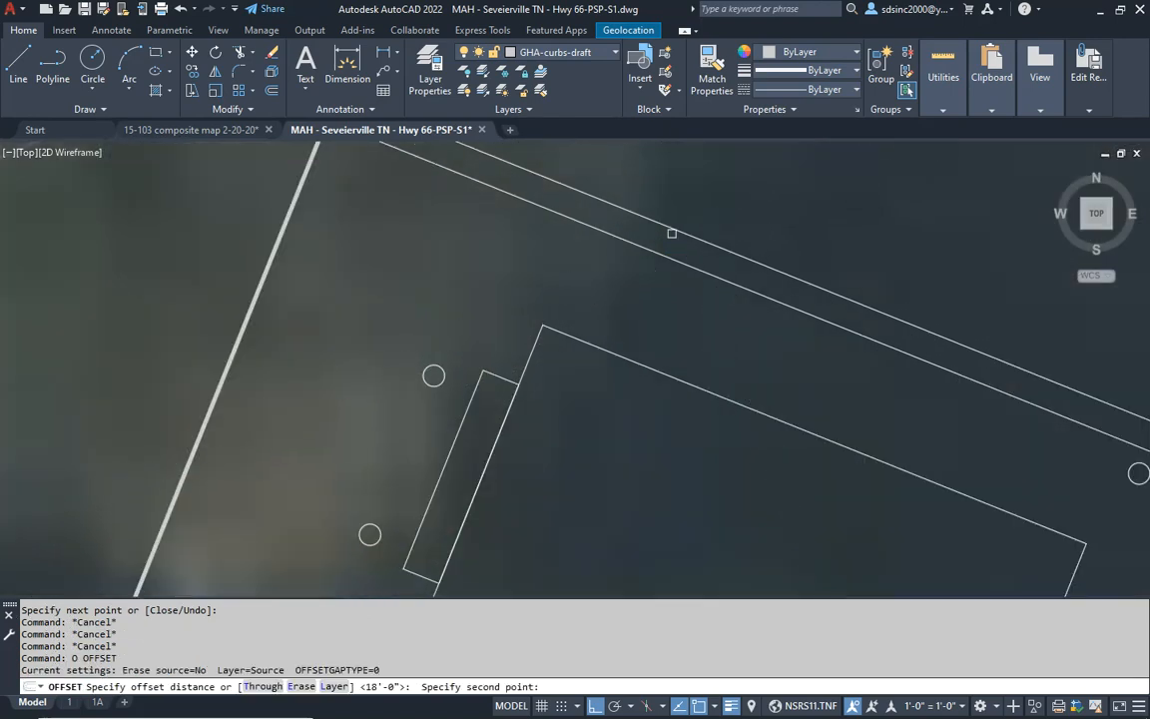
click(540, 264)
scroll(540, 263, down, 2)
middle_drag(403, 274, 500, 279)
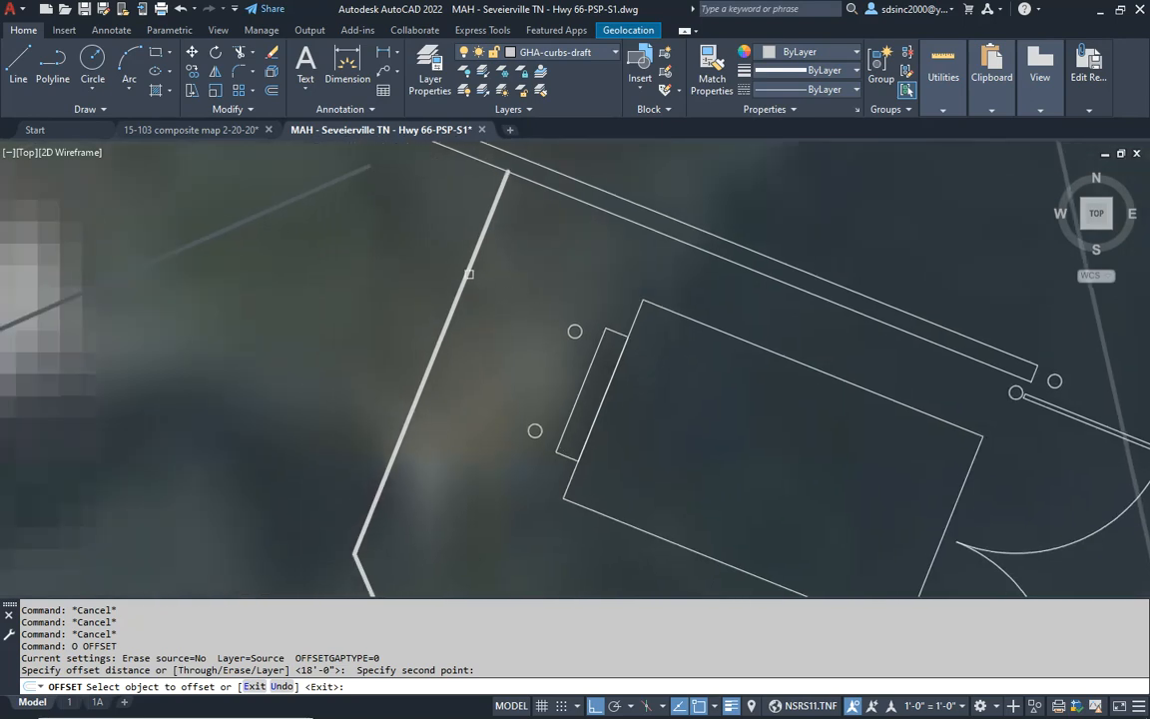
click(469, 273)
click(406, 265)
middle_drag(439, 409, 507, 206)
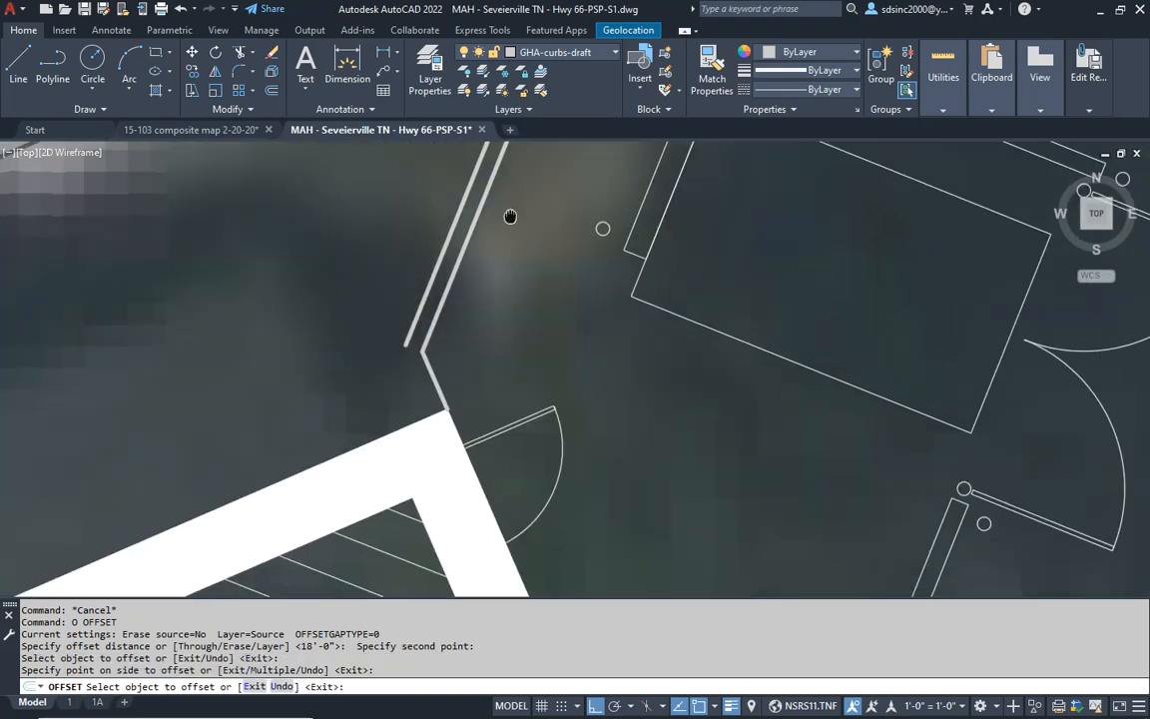
click(431, 382)
click(418, 385)
- Fillet the new wall lines with radius 0 at their bend near the building and at the north wall corner
key(Escape)
key(Escape)
text(f)
key(Return)
text(r)
key(Return)
text(0)
key(Return)
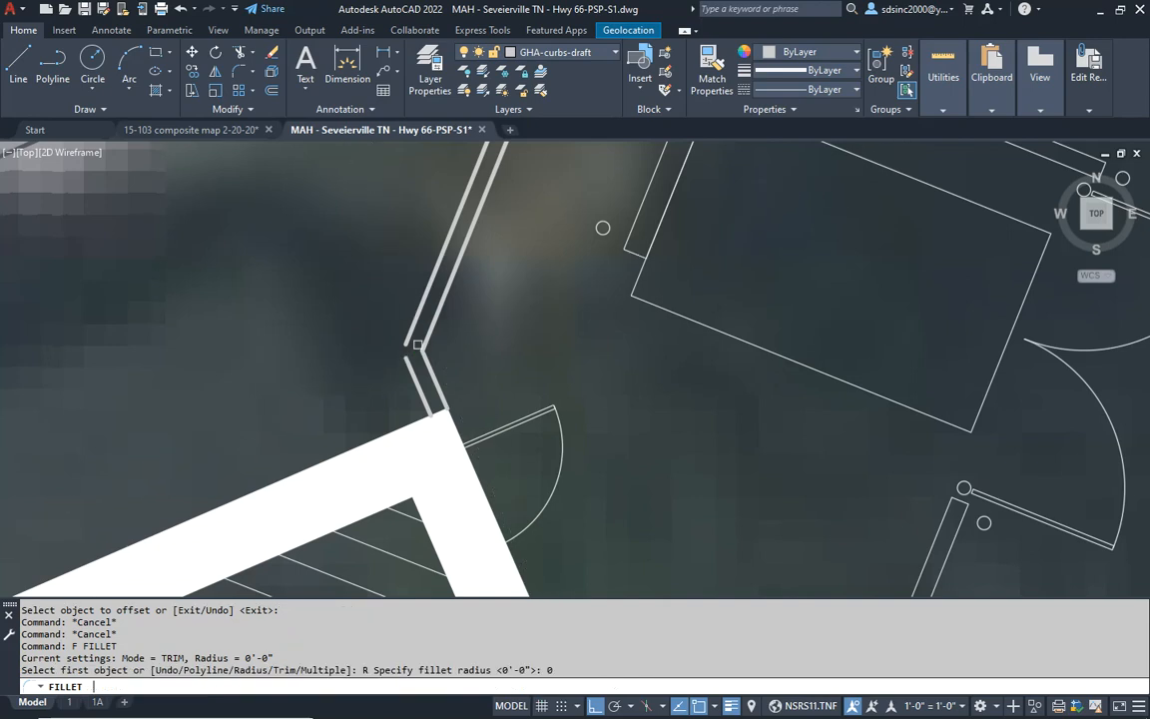
click(411, 364)
click(414, 322)
middle_drag(594, 219, 453, 545)
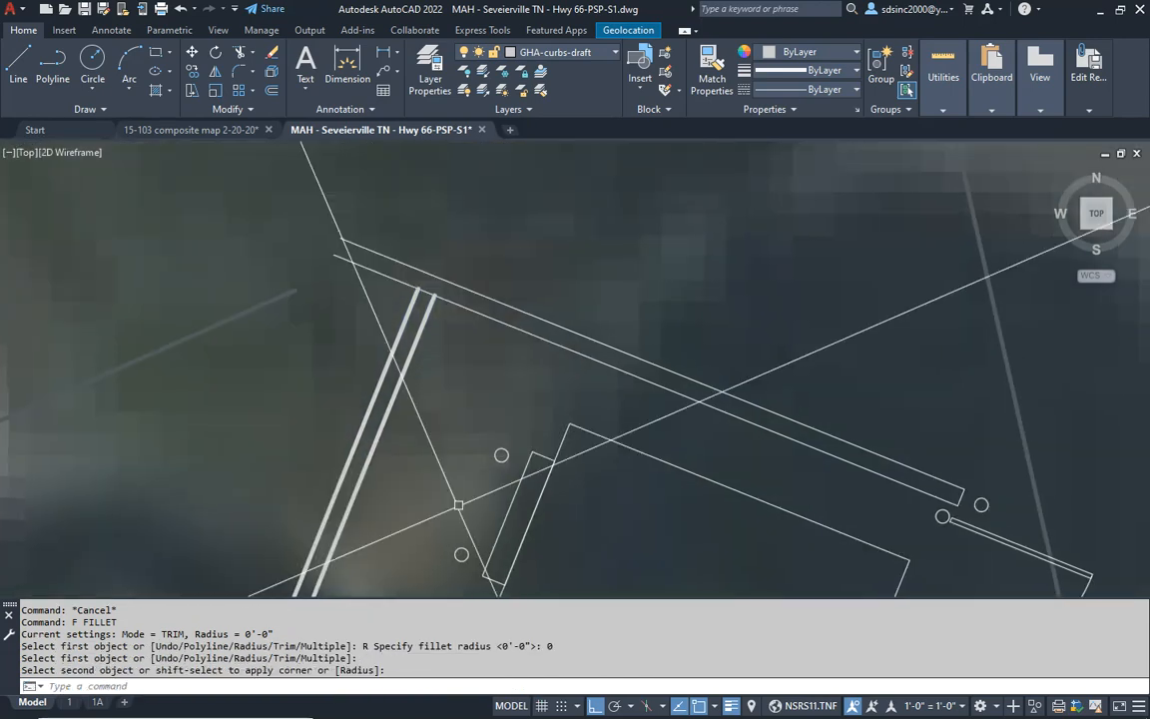
key(Return)
click(448, 304)
click(427, 310)
key(Return)
click(444, 283)
key(Escape)
- Match the properties of the enclosure's north wall onto the newly drawn connecting wall lines
text(M)
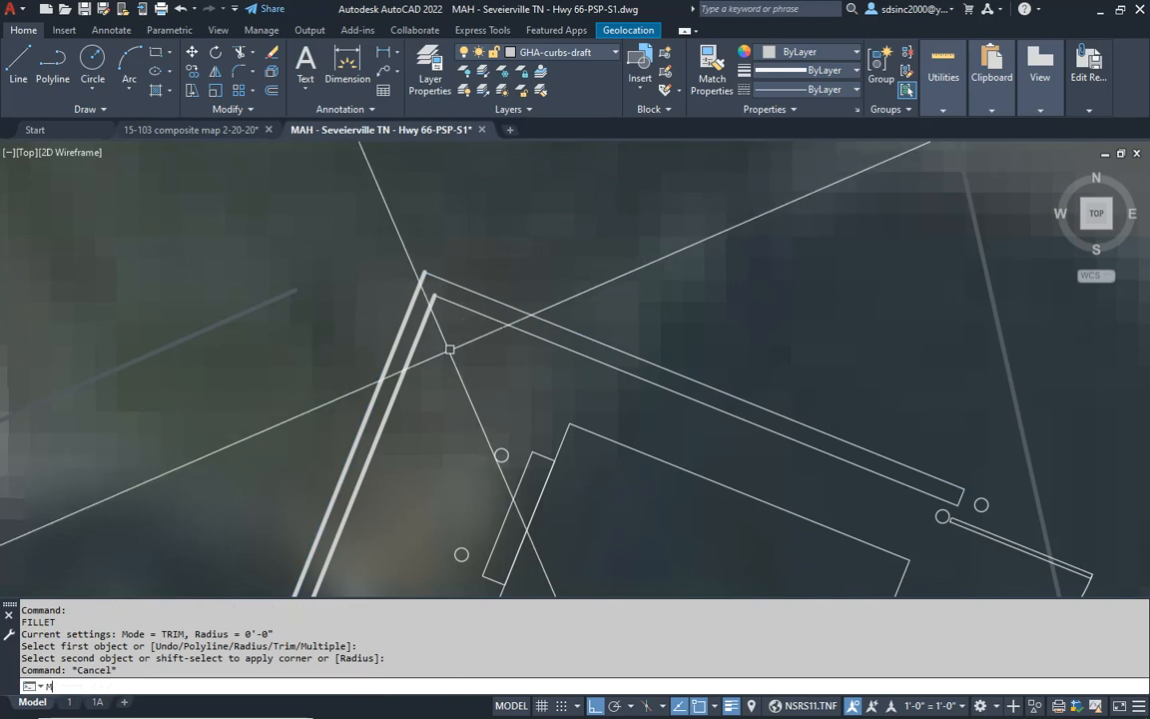
text(A)
key(Return)
click(472, 311)
click(448, 349)
click(310, 431)
mouse_move(348, 495)
middle_down()
mouse_move(509, 203)
mouse_move(566, 158)
middle_up()
click(474, 256)
- Save the reference edits and close in-place editing of the building and dumpster enclosure
scroll(473, 256, down, 5)
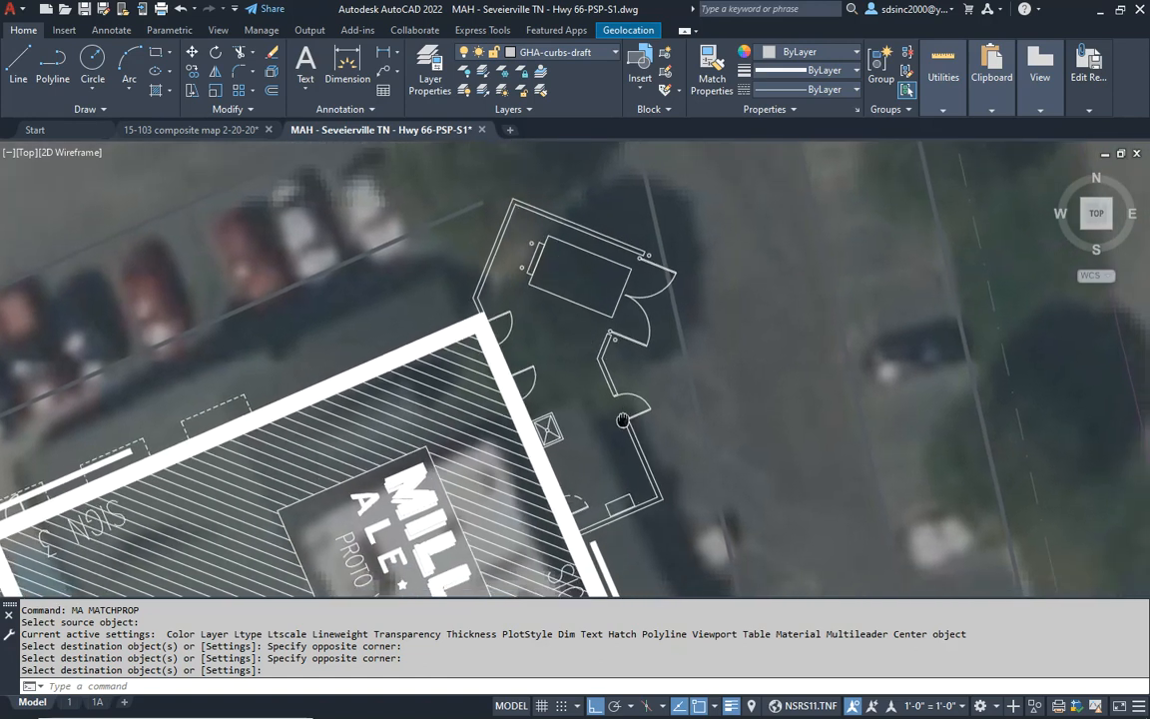
scroll(619, 365, down, 3)
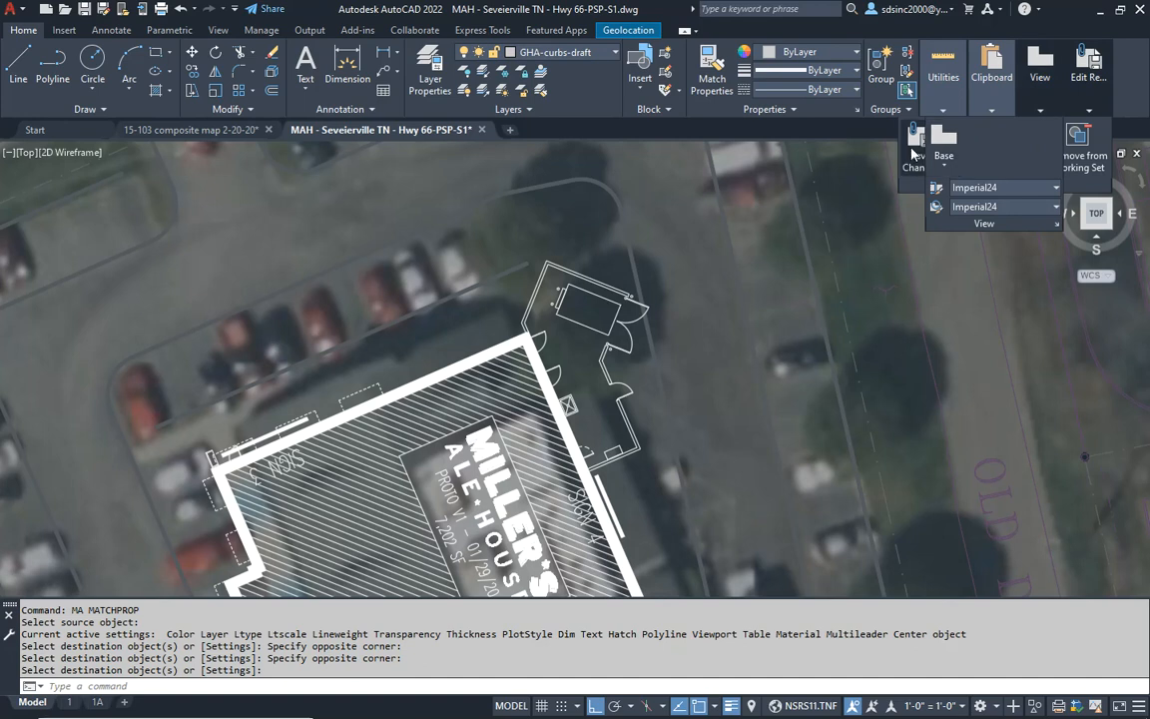
click(914, 145)
click(583, 408)
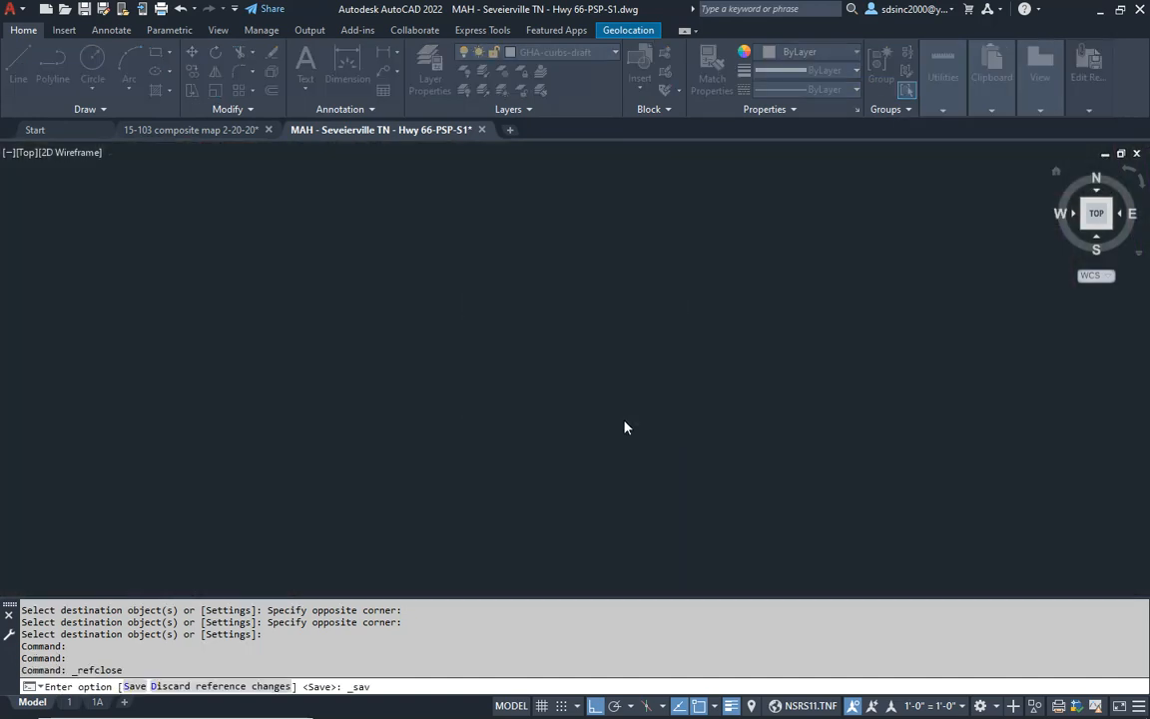
key(Escape)
key(Escape)
text(qp)
key(Return)
click(622, 275)
key(Escape)
key(Escape)
- Align the snap angle with the dumpster enclosure's north wall
key(Escape)
scroll(616, 334, up, 5)
key(Escape)
text(sa)
key(Return)
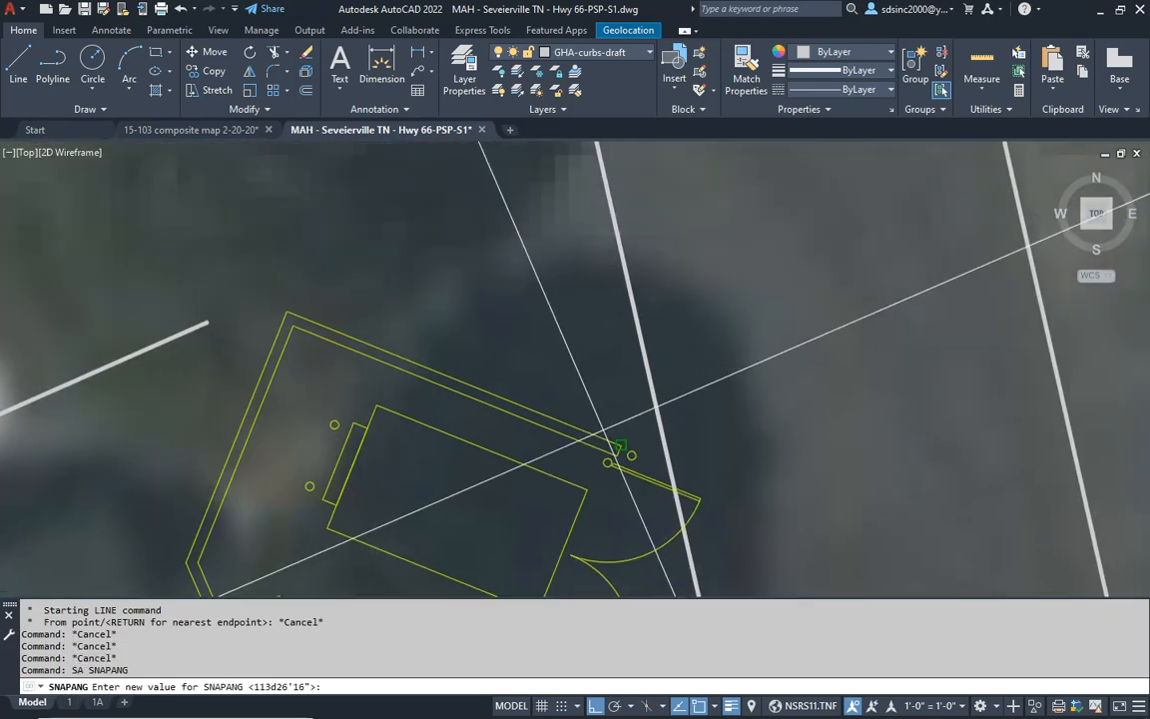
click(603, 430)
click(489, 379)
key(Escape)
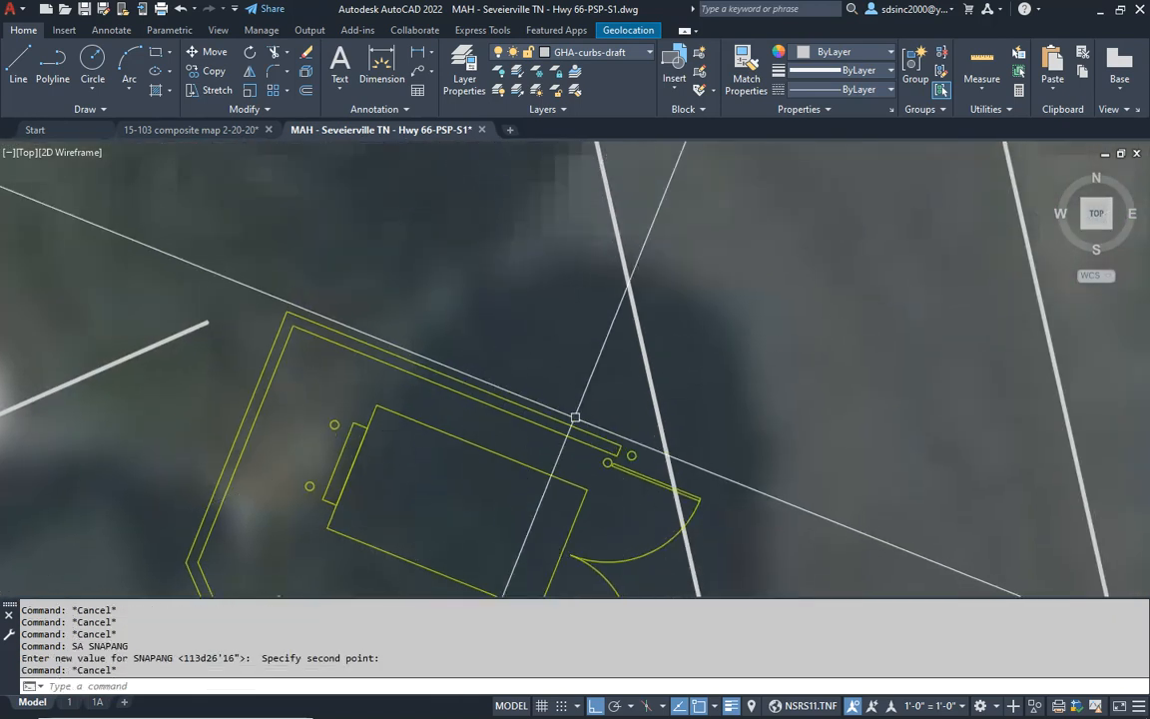
- Draw a draft curb line northeastward from the outer end of the enclosure's north wall, perpendicular to it and crossing the existing curb line
middle_drag(562, 410, 483, 420)
text(l)
key(Return)
click(539, 459)
click(603, 302)
key(Return)
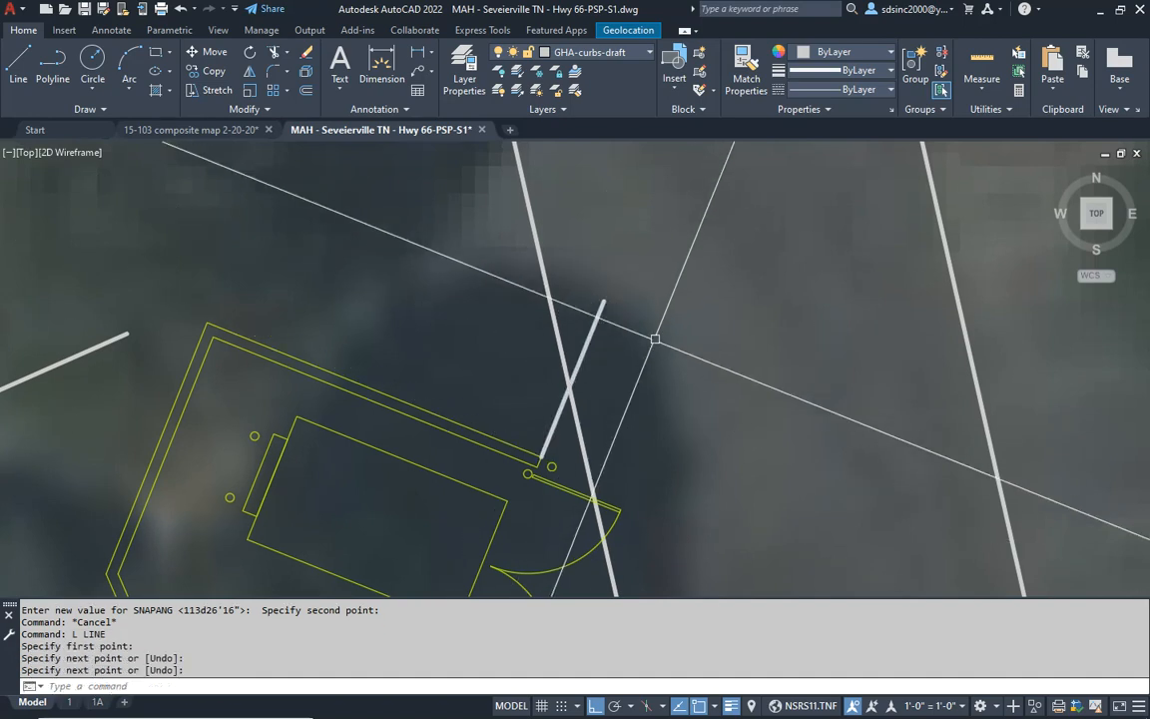
middle_drag(668, 539, 719, 248)
scroll(528, 415, up, 4)
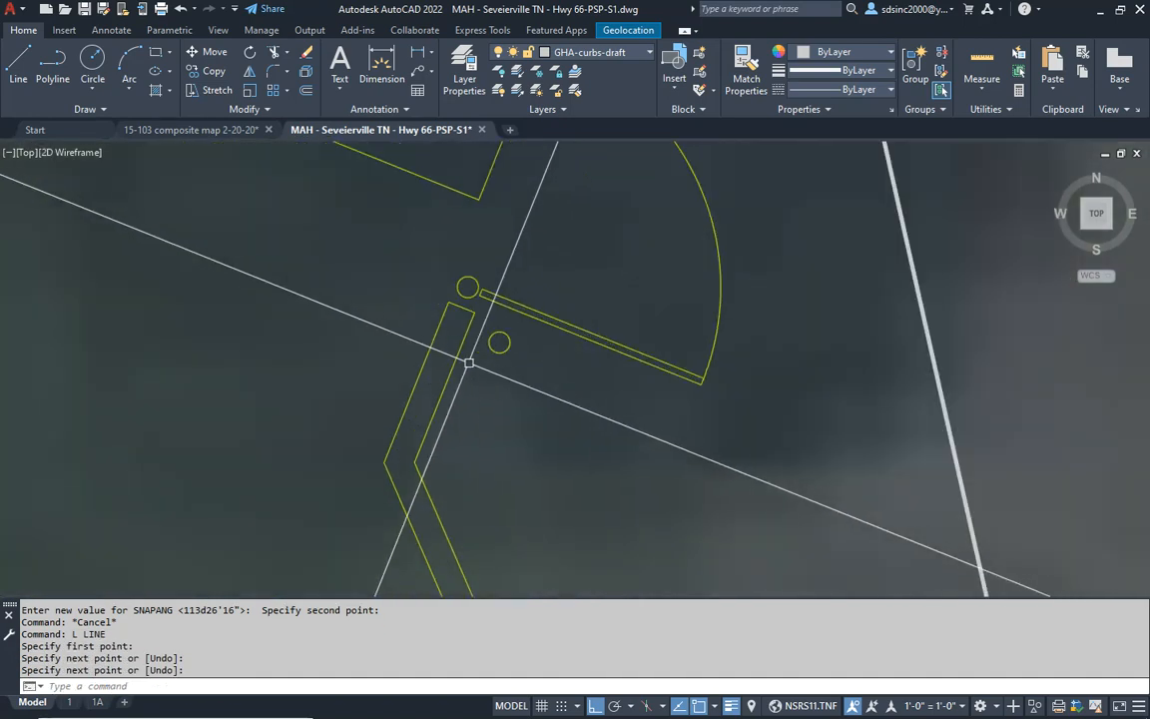
key(Return)
click(475, 313)
scroll(651, 405, down, 3)
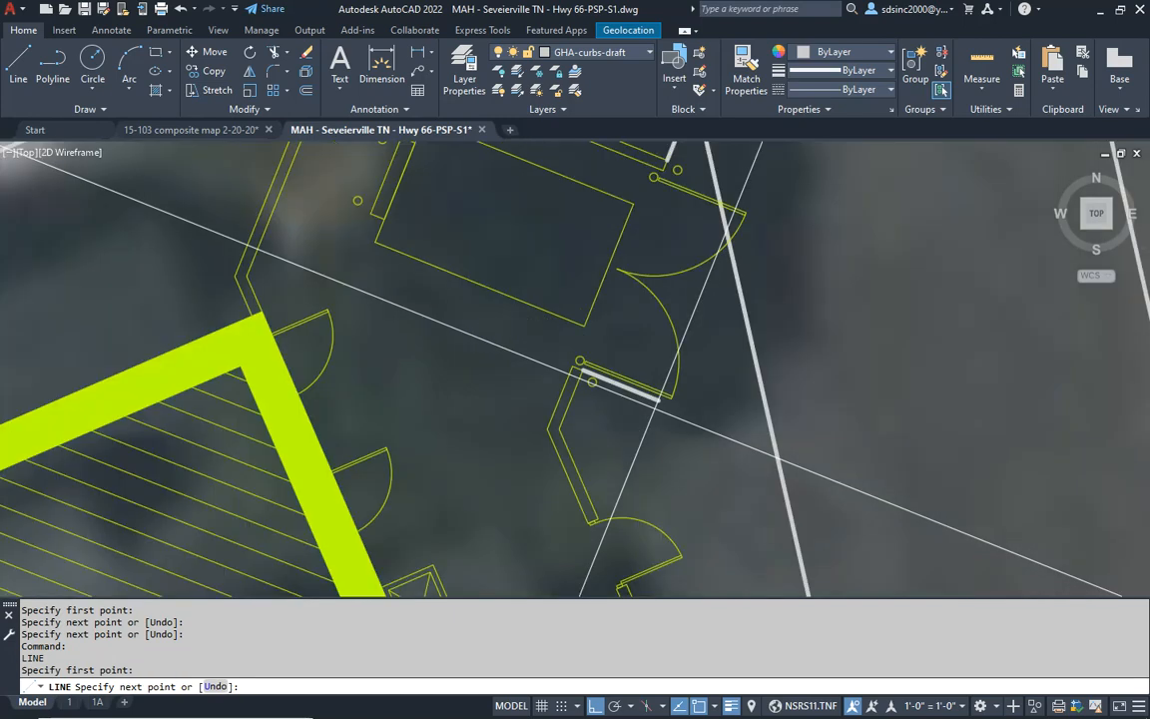
key(Escape)
- Align the snap angle with the enclosure wall between the south corner and the single door
key(Escape)
middle_drag(652, 560, 462, 321)
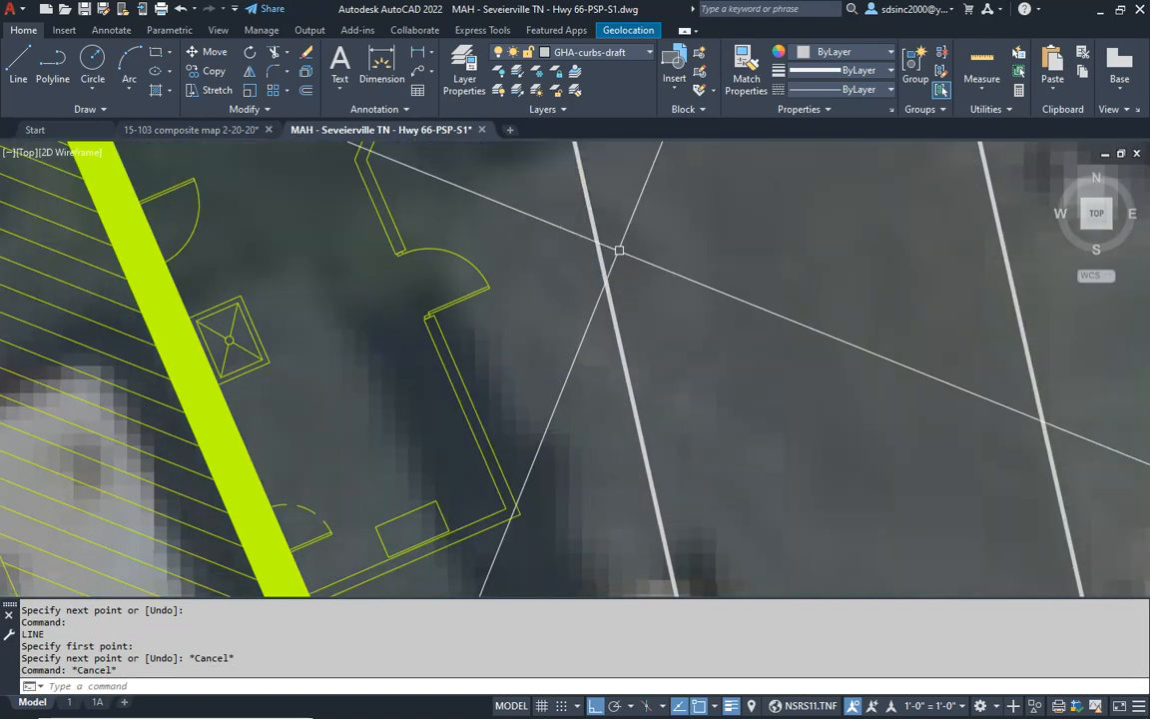
key(Escape)
key(Escape)
key(Escape)
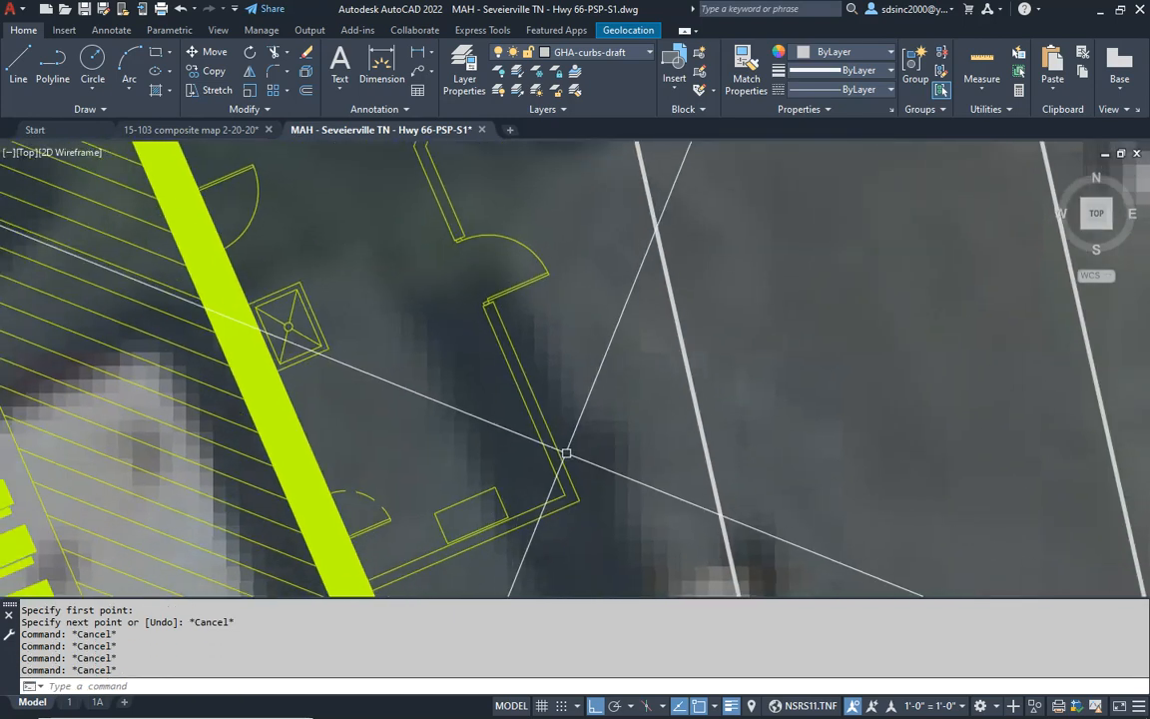
scroll(412, 476, up, 2)
text(SA)
key(Return)
click(585, 527)
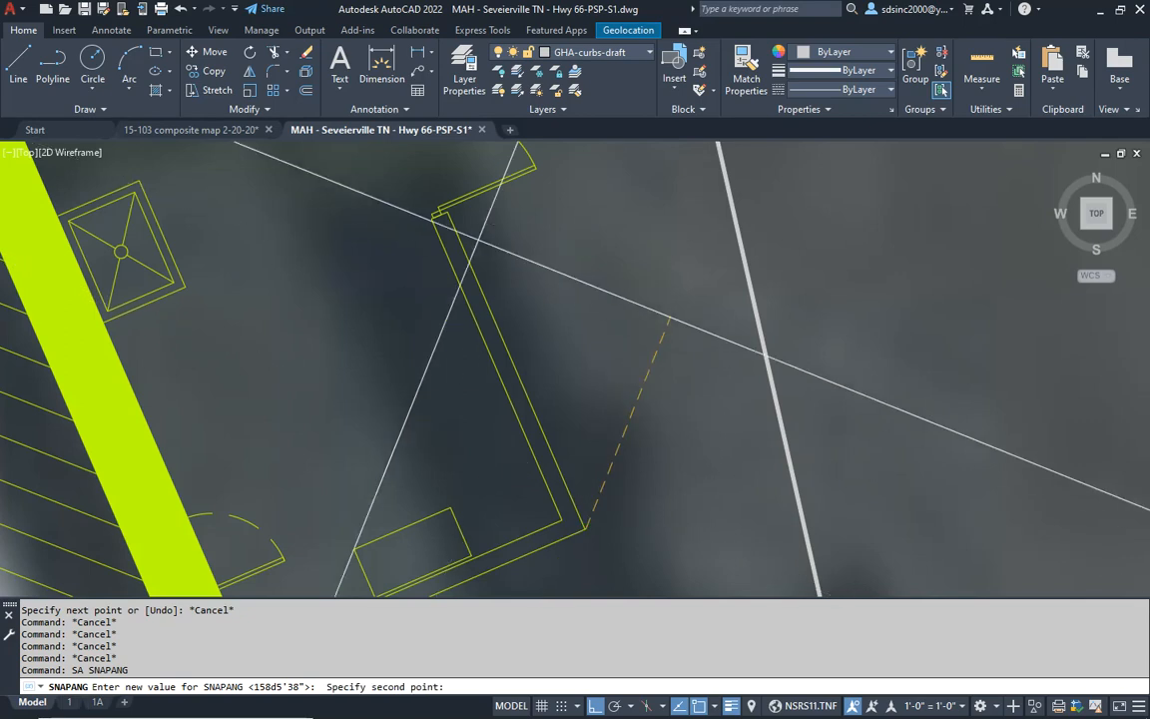
click(447, 213)
key(Escape)
key(Escape)
- Draw a draft curb line from east of the existing curb, perpendicular to the enclosure wall, ending on that wall just south of the single door
middle_drag(528, 276, 523, 450)
text(L)
key(Return)
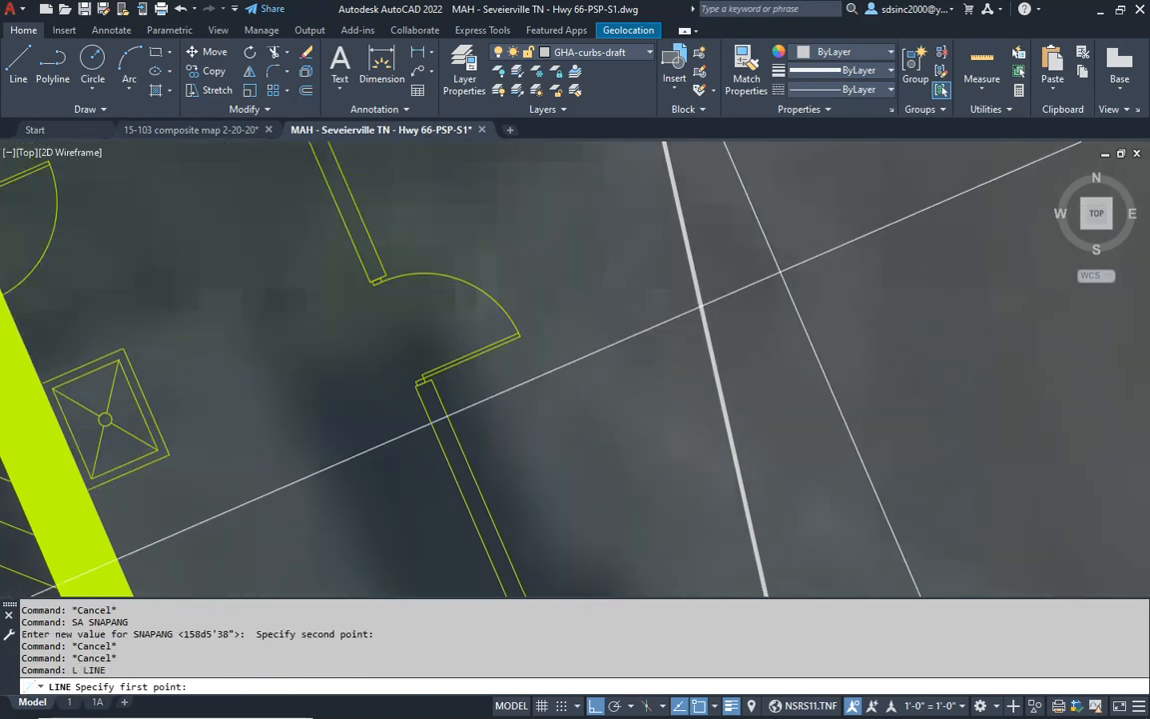
click(772, 269)
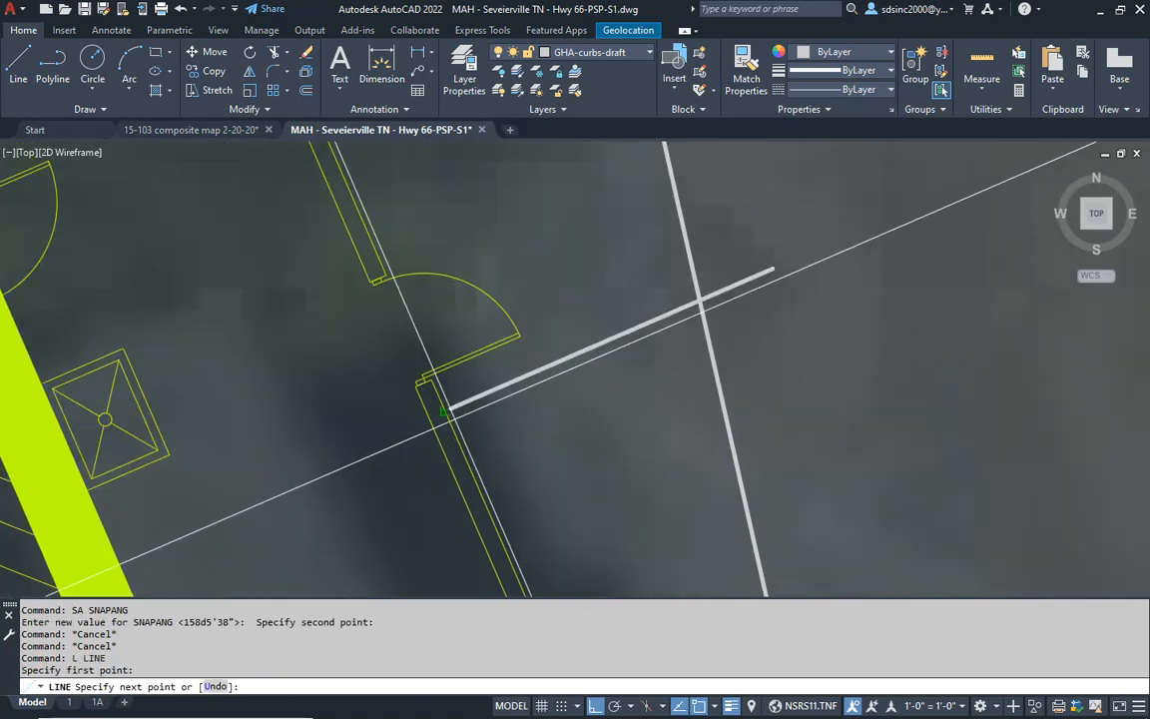
click(446, 408)
key(Return)
key(Escape)
key(Escape)
- Trim the existing draft curb where it crosses the dumpster enclosure opening, using the new perpendicular curb line as the boundary
scroll(551, 380, down, 3)
middle_drag(551, 373, 573, 514)
text(T)
key(Return)
key(Return)
click(618, 437)
key(Return)
key(Escape)
- Fillet the new curb line south of the single door into the existing curb with an 8' radius
middle_drag(669, 540, 673, 418)
text(F)
key(Return)
text(R)
key(Return)
text(8')
- Fillet the curb line at the enclosure's north wall into the existing curb with the 8' radius
key(Return)
click(645, 408)
click(616, 384)
middle_drag(618, 217, 640, 477)
key(Escape)
key(Escape)
key(Escape)
text(F)
key(Return)
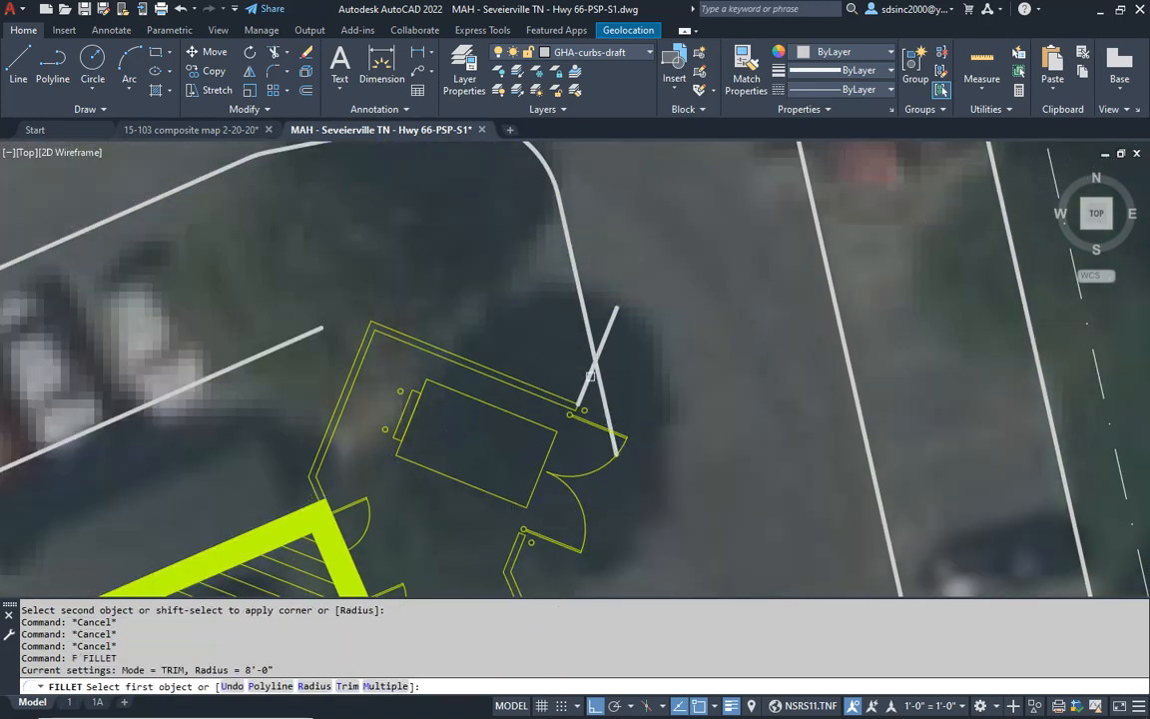
click(590, 375)
- Offset the parking line north of the building 7'6" toward the building
scroll(667, 333, down, 5)
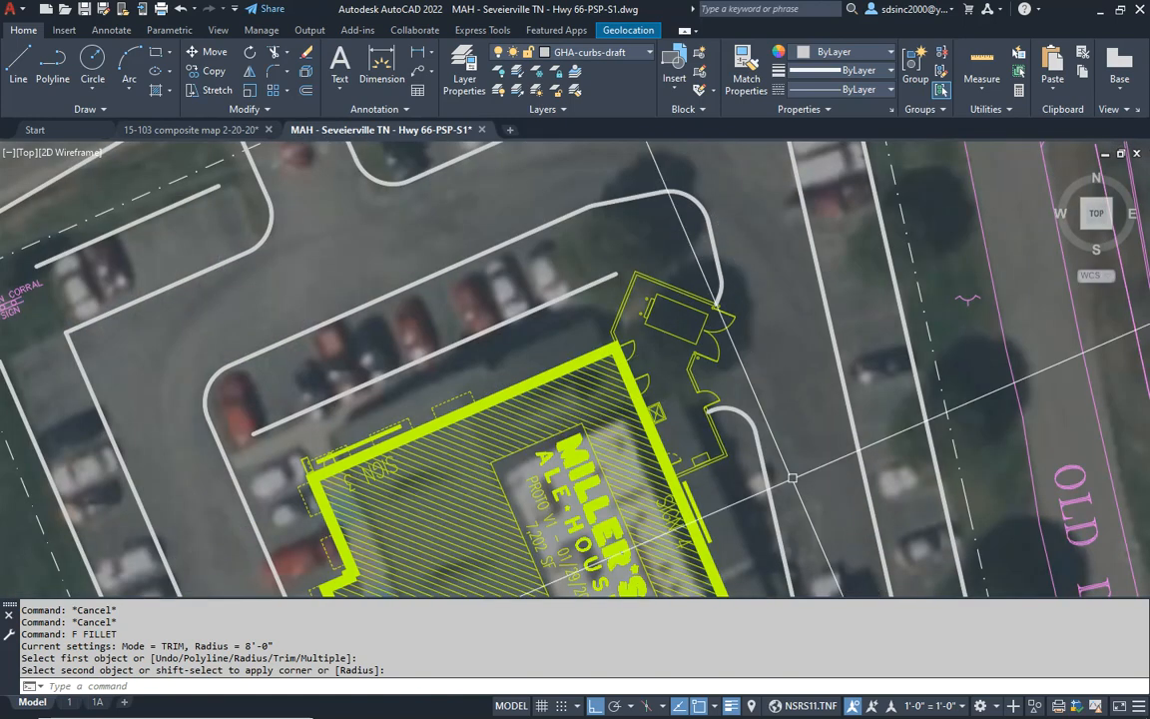
middle_drag(793, 478, 840, 483)
scroll(689, 299, up, 6)
middle_drag(588, 275, 655, 357)
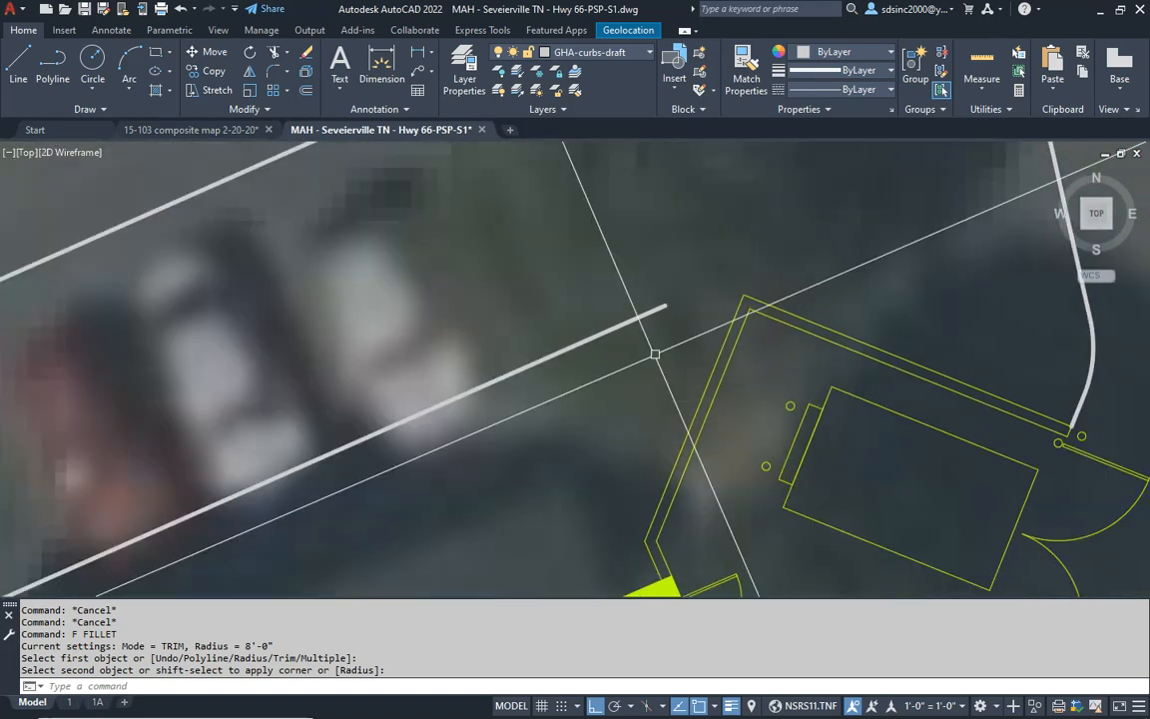
key(Escape)
key(Escape)
key(Escape)
text(o)
key(Return)
text(7')
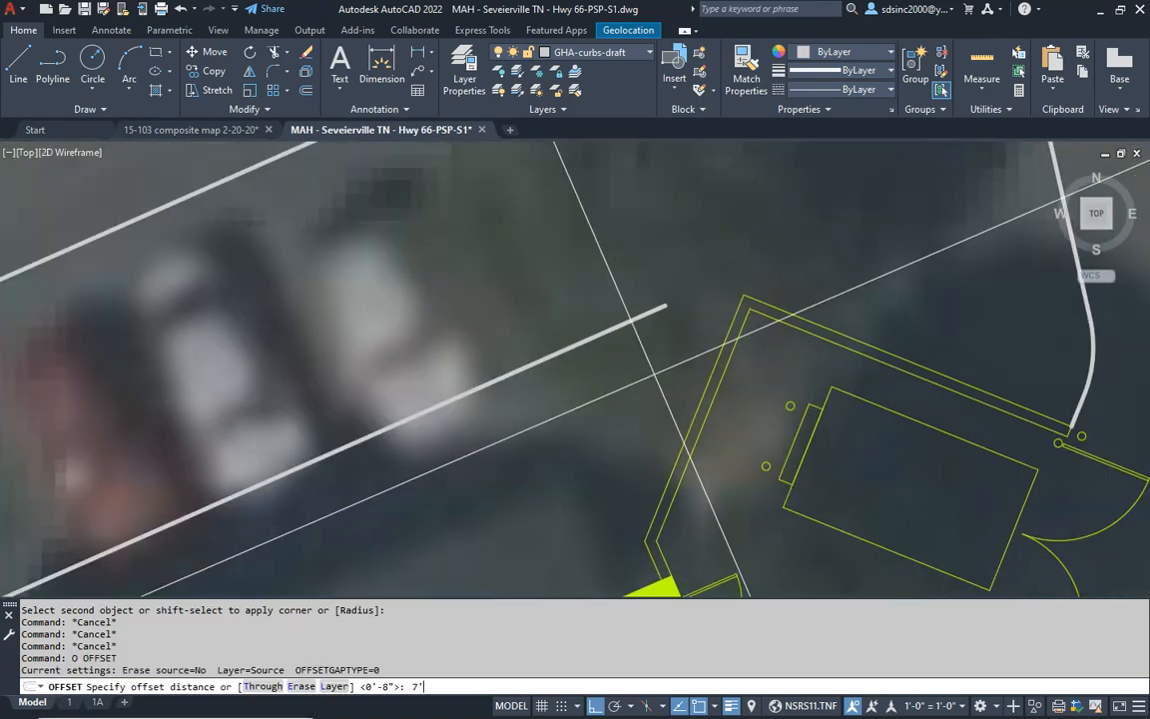
text(6)
key(Return)
click(614, 330)
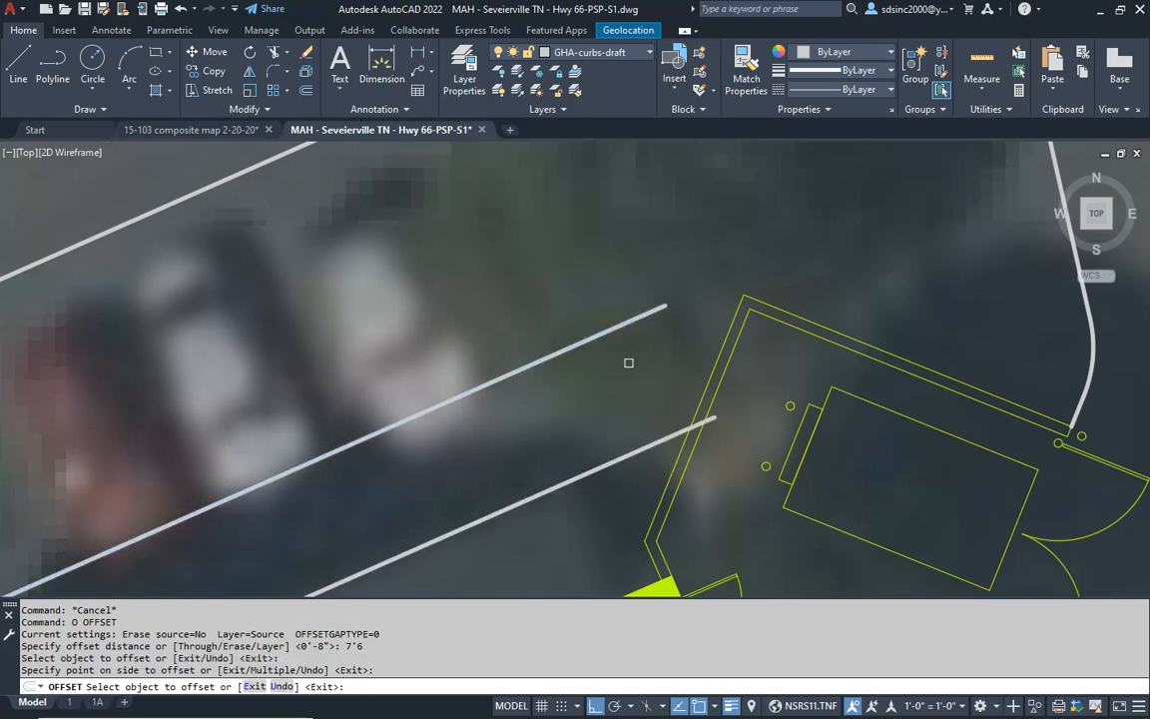
click(659, 354)
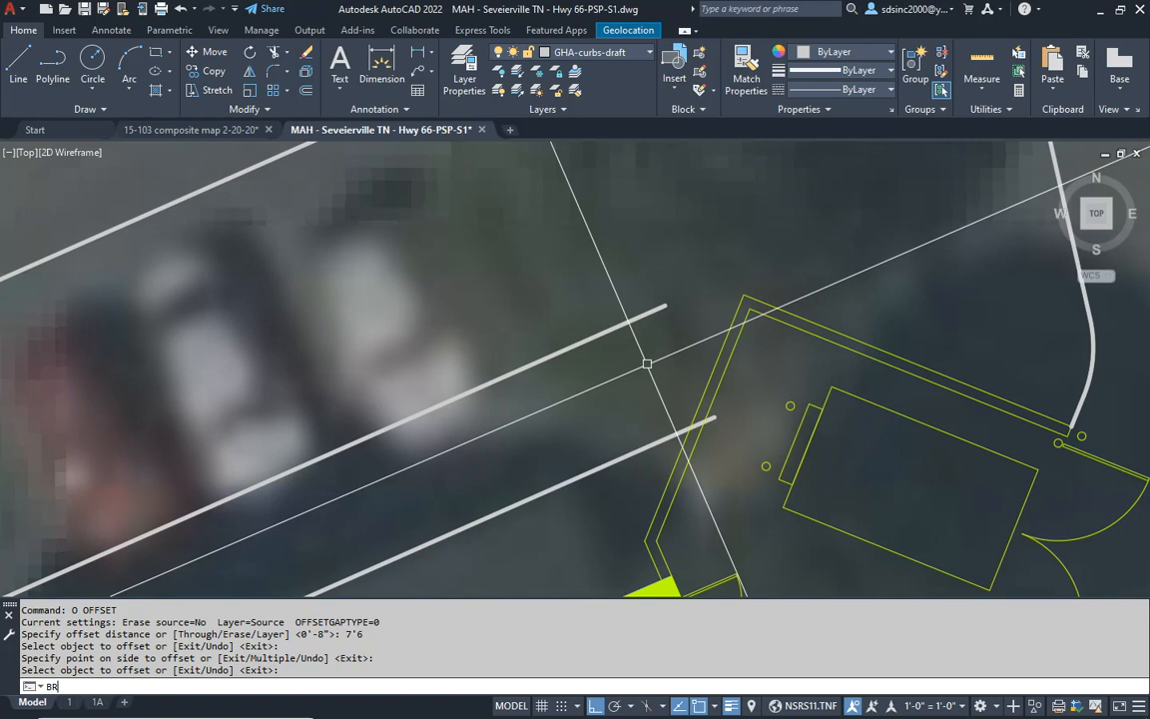
- Break off the northeast end of the original parking line so it stops shorter of the dumpster enclosure
text(BR)
key(Return)
click(616, 328)
click(728, 225)
key(Escape)
key(Escape)
- Erase the offset copy of the parking line next to the building
click(588, 442)
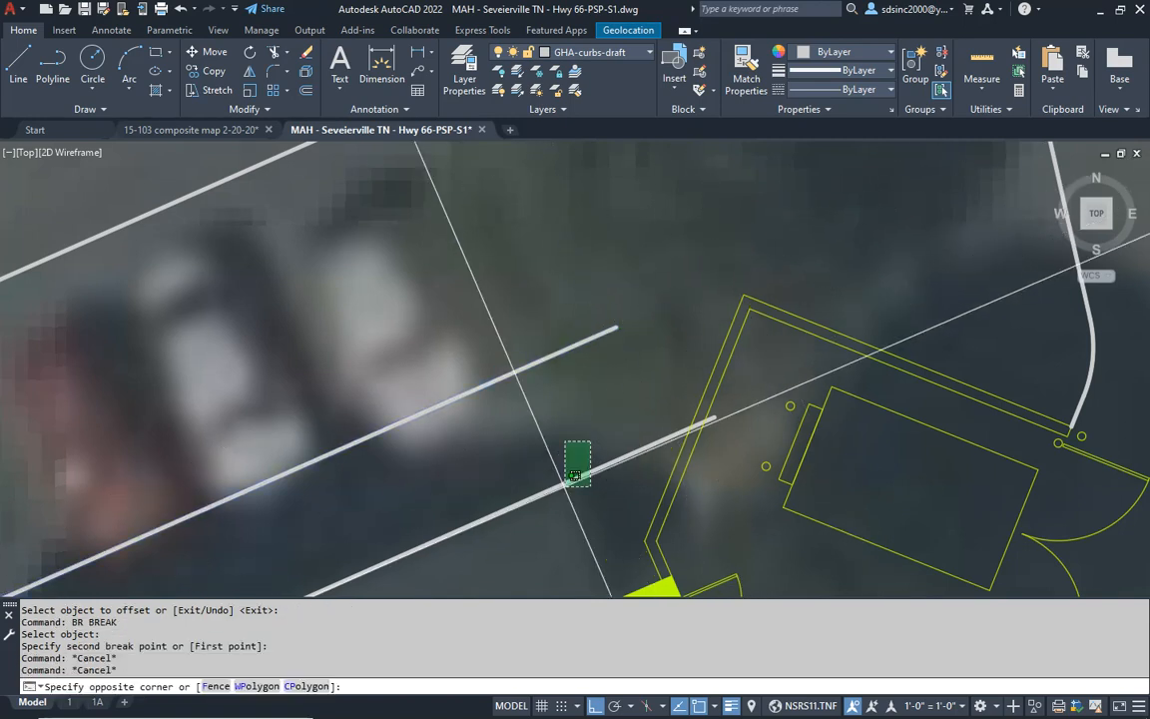
click(576, 476)
text(E)
key(Return)
- Fillet the sharp curb corner at the parking lot's southeast end, near the box culvert, with a 15' radius
scroll(608, 403, down, 5)
scroll(594, 258, up, 2)
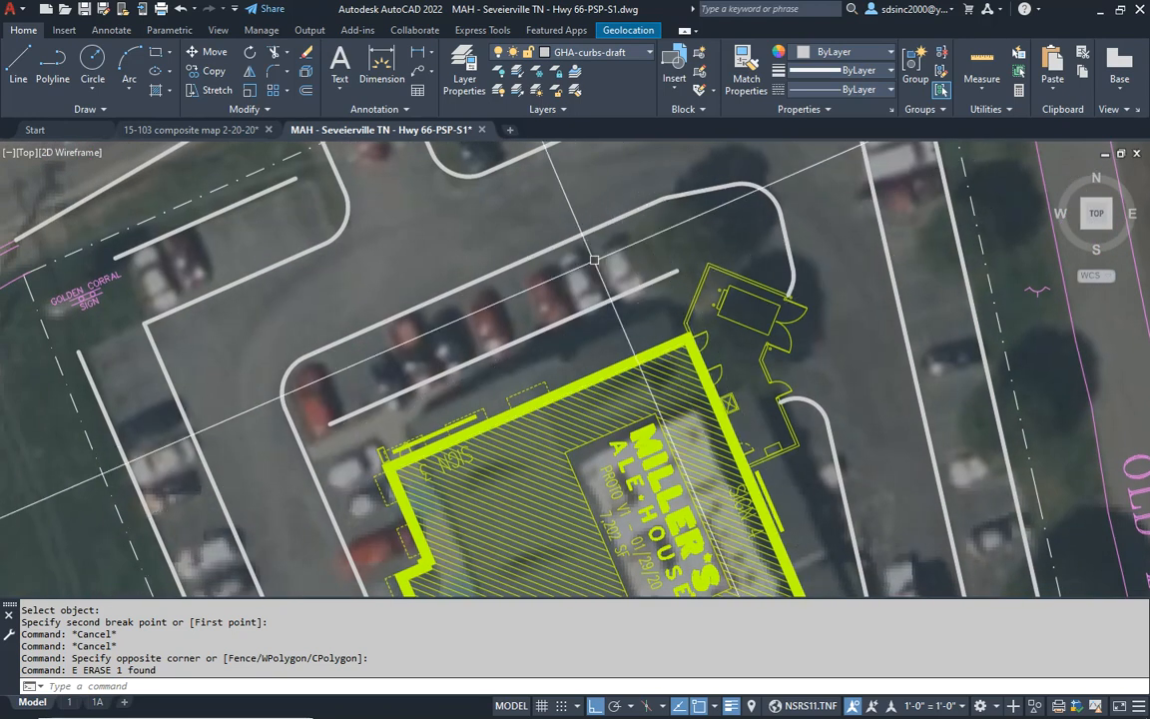
scroll(594, 258, down, 5)
scroll(619, 409, up, 2)
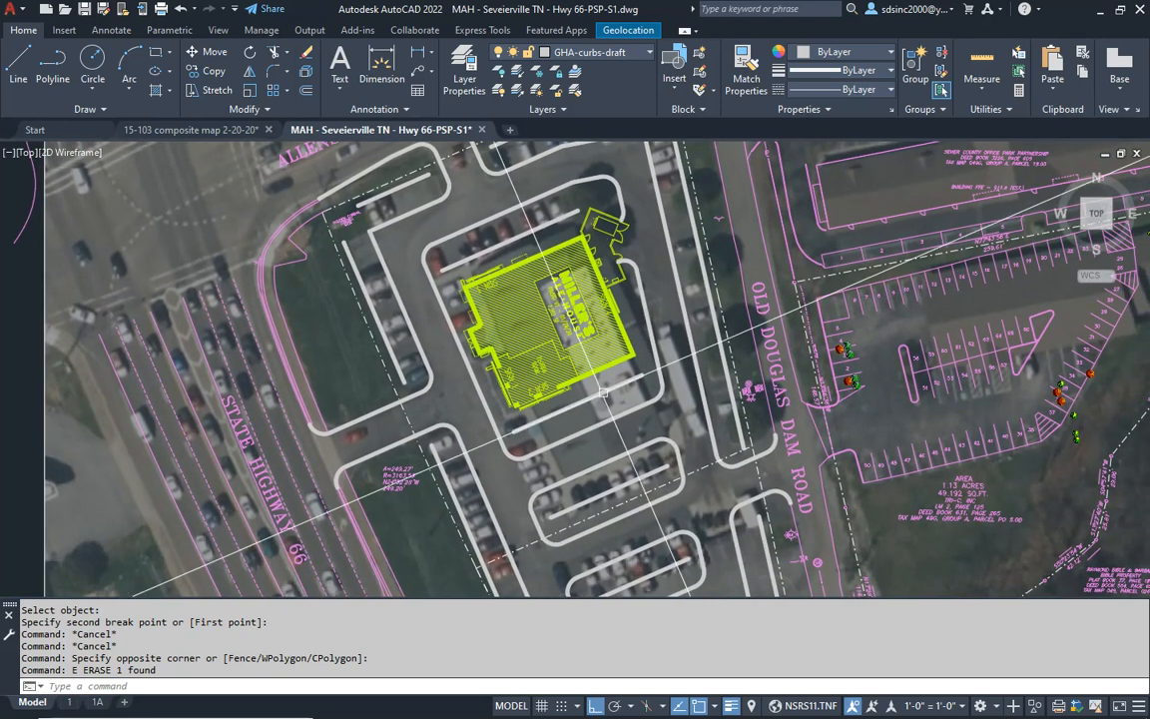
scroll(644, 364, down, 2)
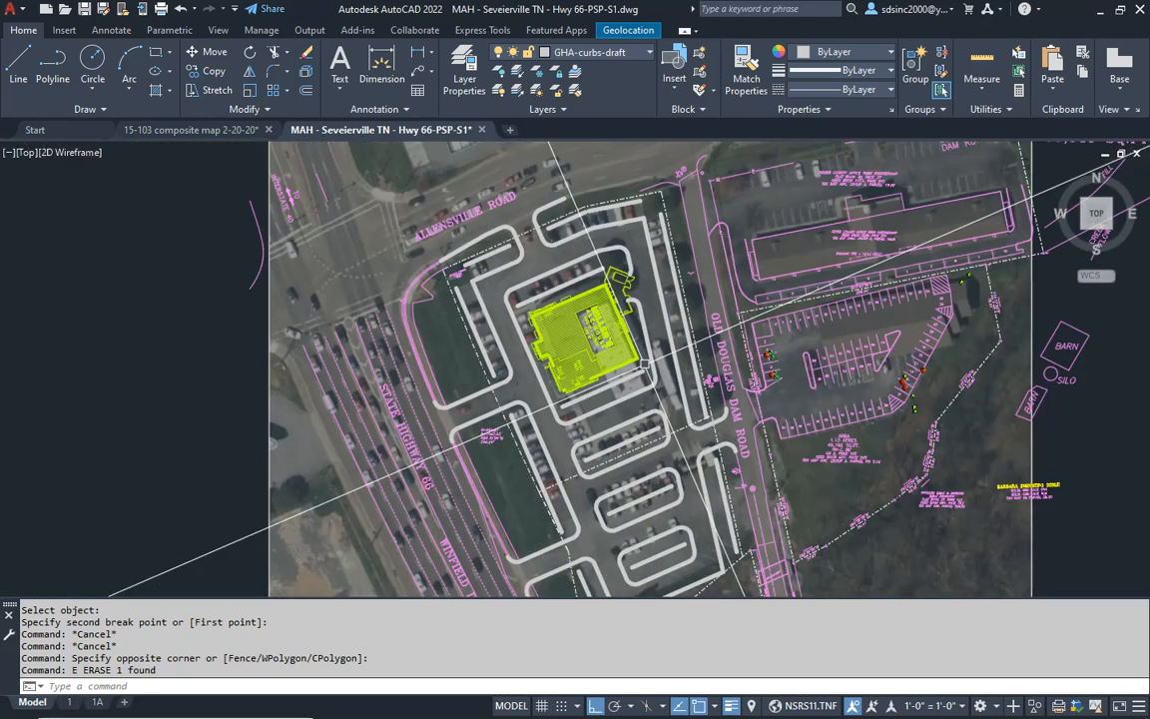
mouse_move(721, 442)
middle_down()
mouse_move(703, 398)
mouse_move(692, 403)
mouse_move(677, 380)
mouse_move(671, 394)
mouse_move(682, 380)
middle_up()
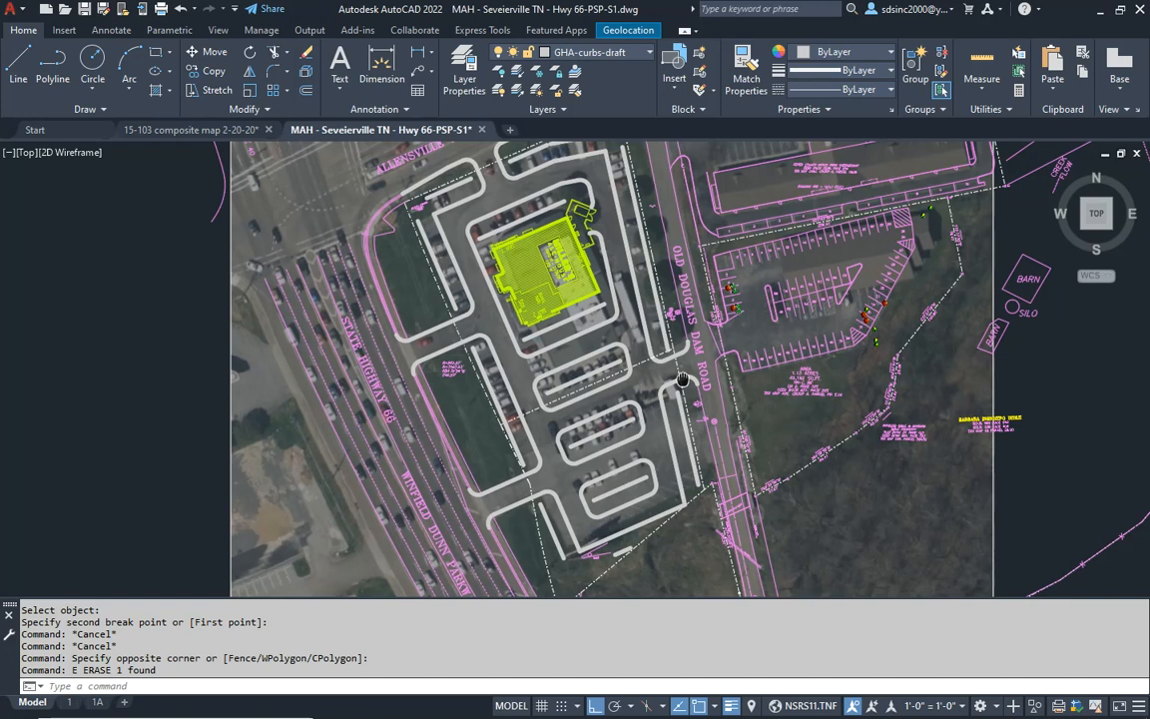
scroll(679, 389, up, 6)
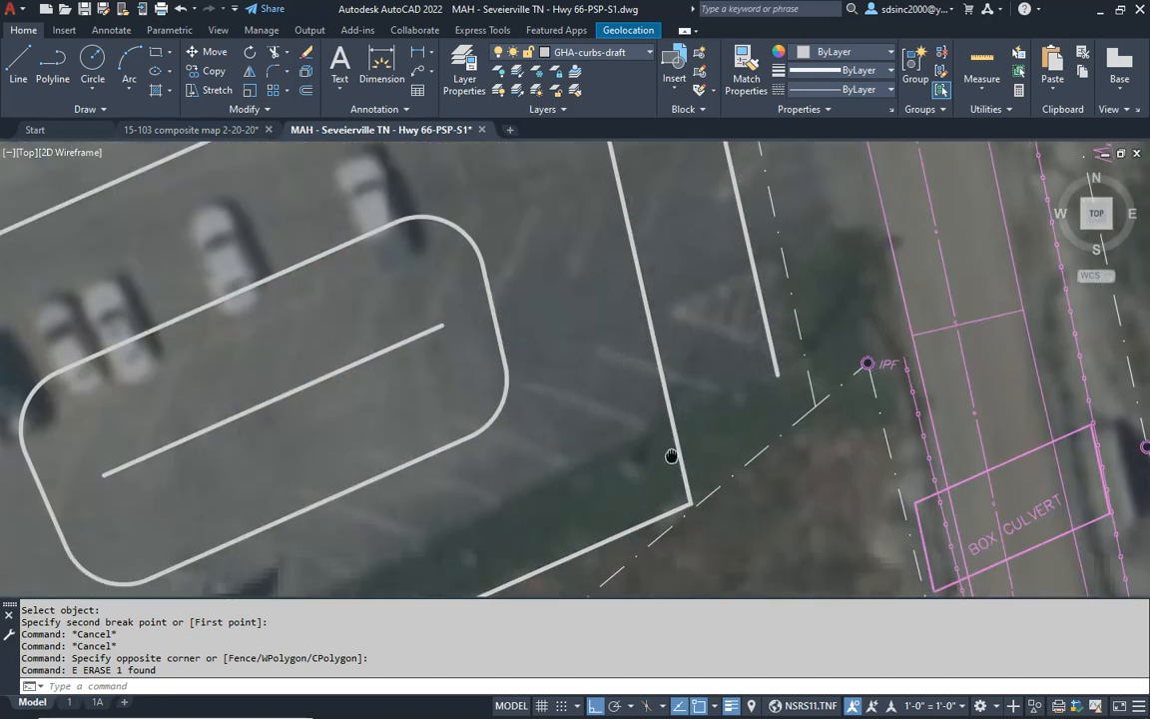
key(Escape)
key(Escape)
key(Escape)
key(Escape)
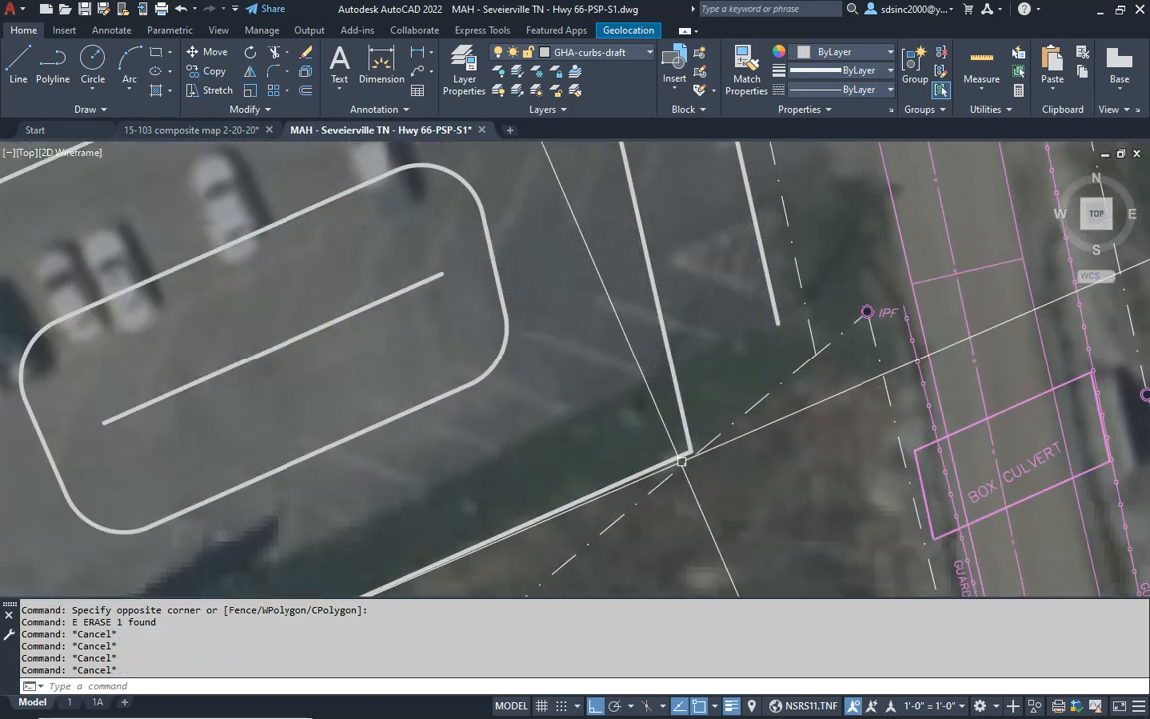
text(f)
key(Return)
key(Return)
text(15')
key(Return)
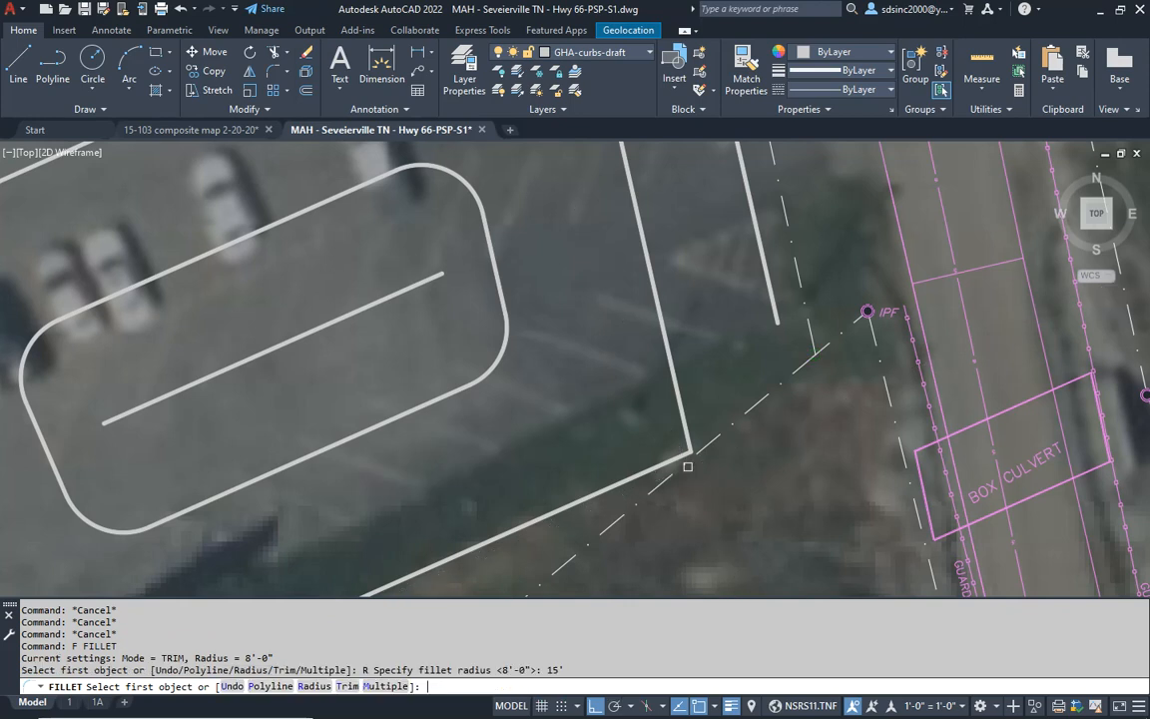
click(636, 479)
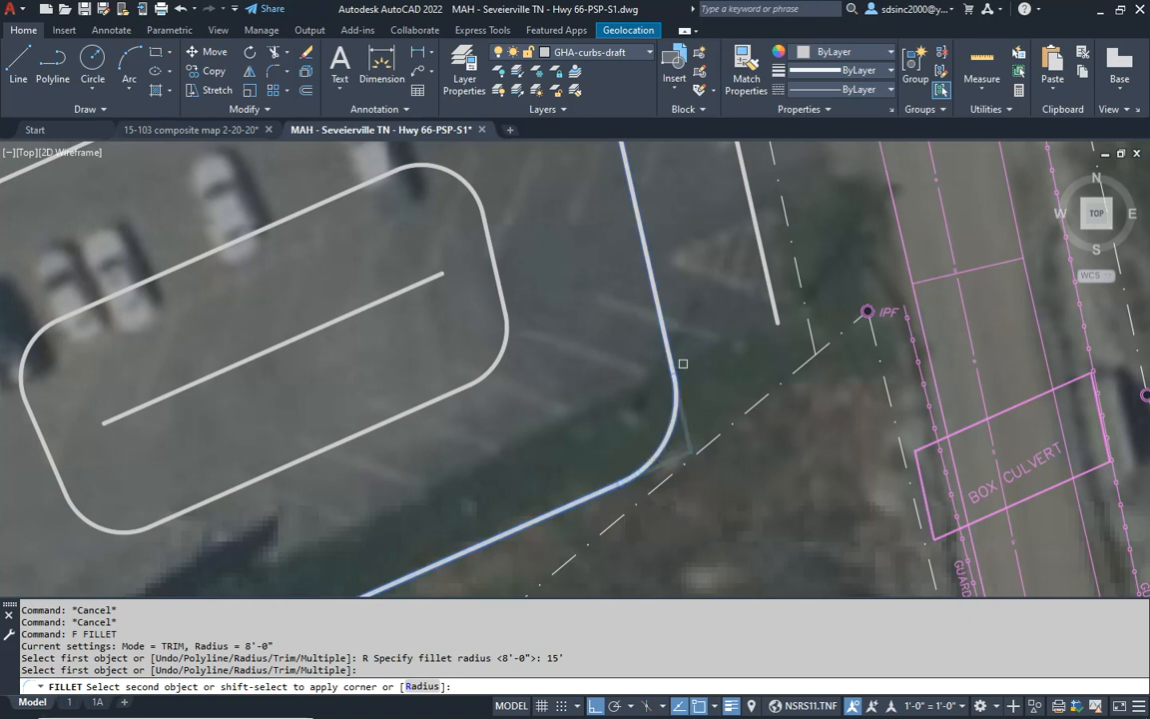
- Fillet the sharp curb corner at the parking lot's southeast end, near the box culvert, with a 20' radius
key(Escape)
key(Escape)
key(Escape)
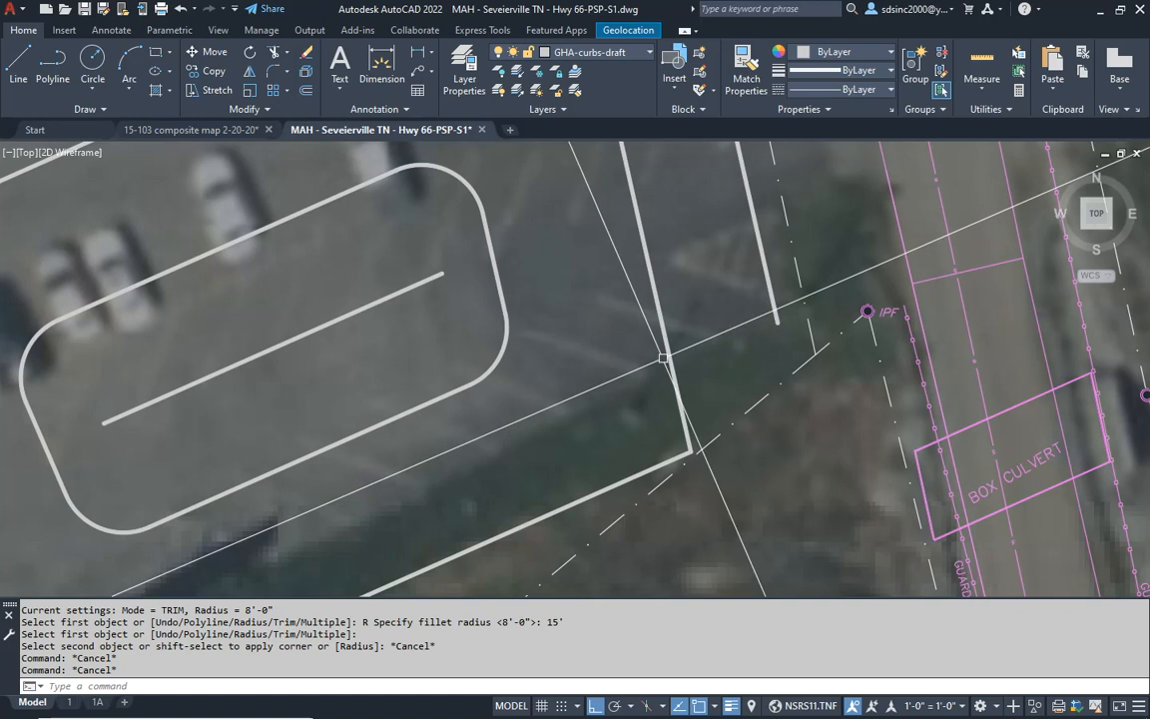
key(Escape)
key(Escape)
text(f)
key(Return)
text(r)
key(Return)
text(20)
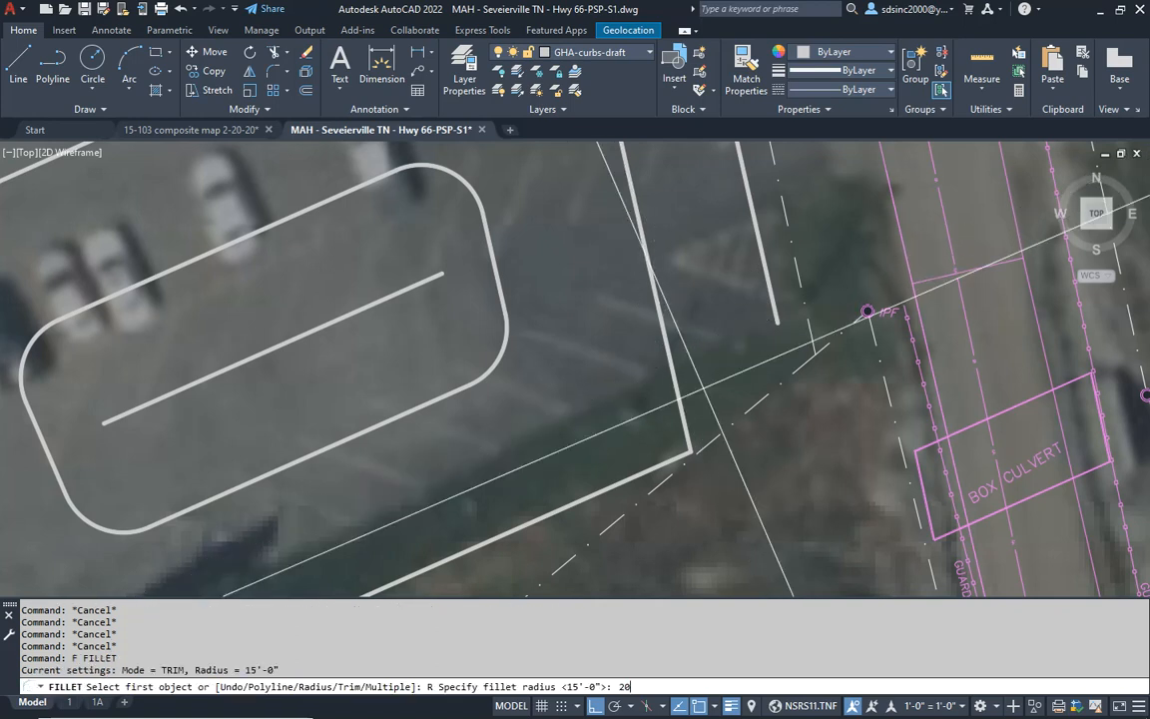
text(')
key(Return)
click(679, 407)
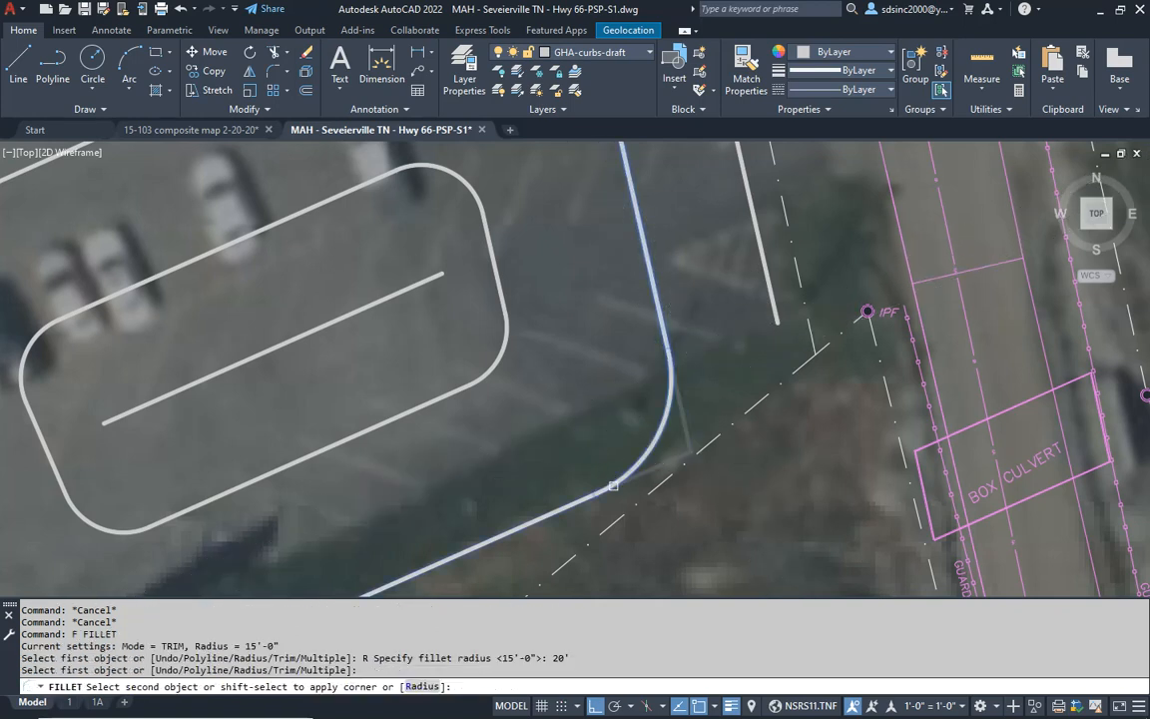
click(611, 488)
- Examine the rounded southeast curb corner and the surrounding curbs and parking islands up to the building
scroll(611, 489, down, 3)
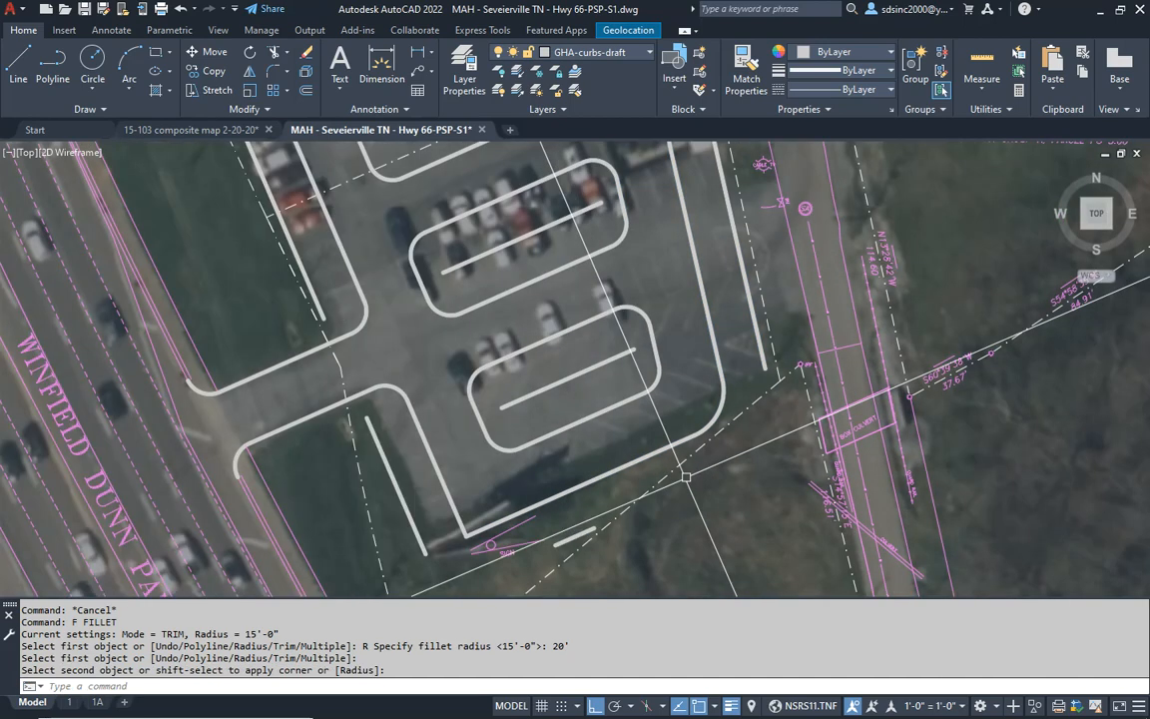
scroll(754, 314, up, 3)
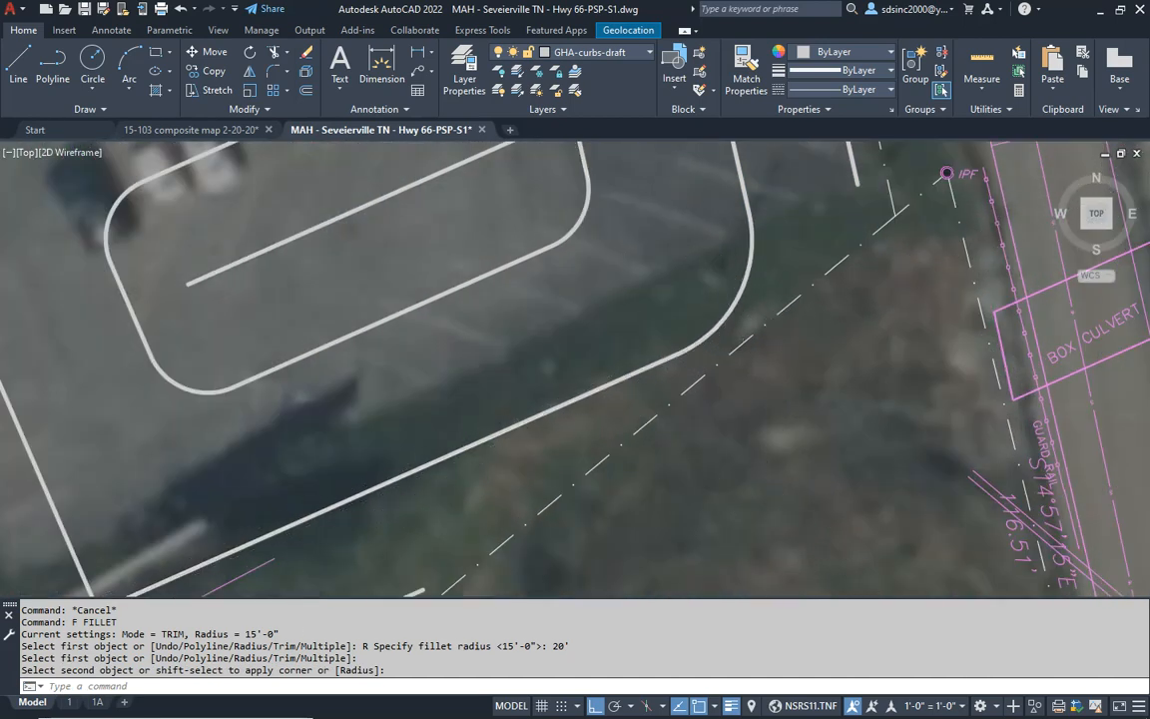
scroll(539, 485, down, 3)
scroll(539, 480, up, 2)
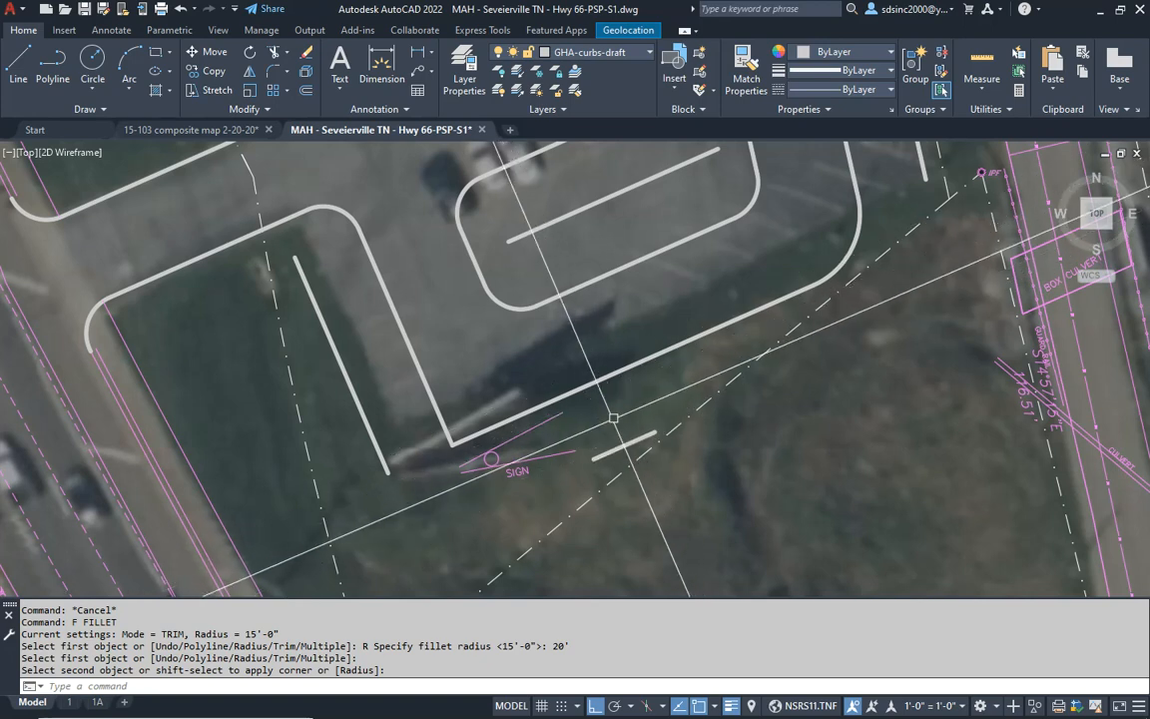
scroll(462, 388, down, 2)
middle_drag(494, 310, 565, 410)
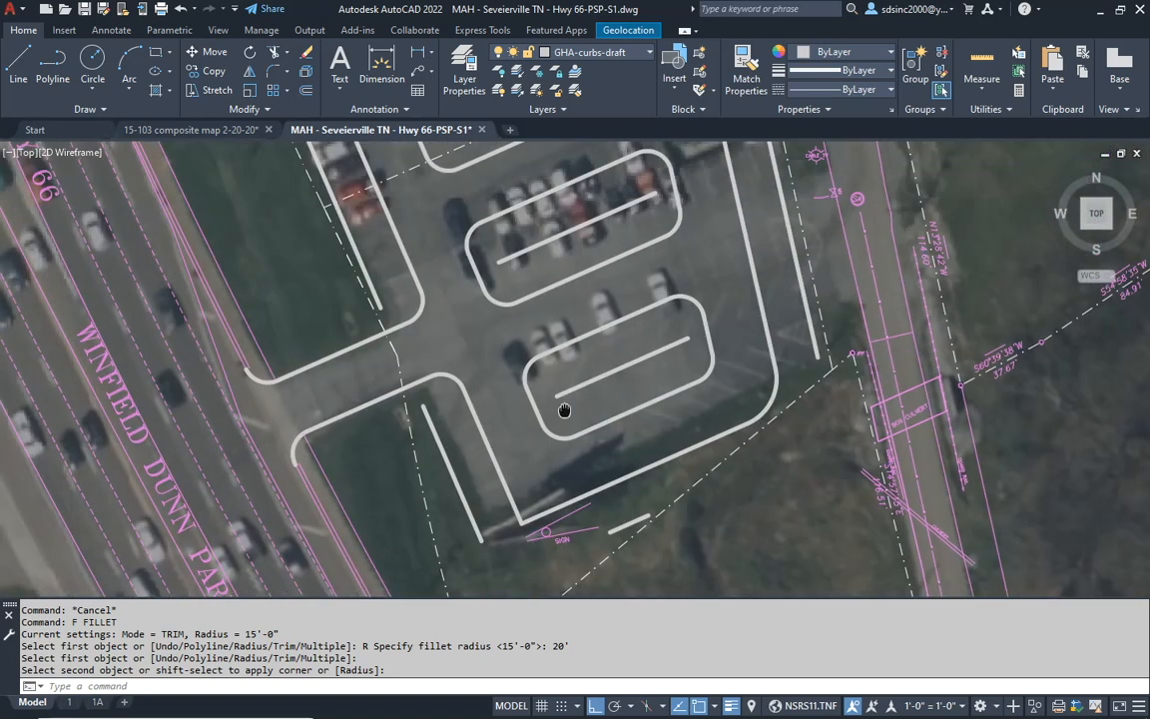
scroll(563, 391, down, 2)
middle_drag(526, 272, 563, 472)
middle_drag(531, 305, 550, 352)
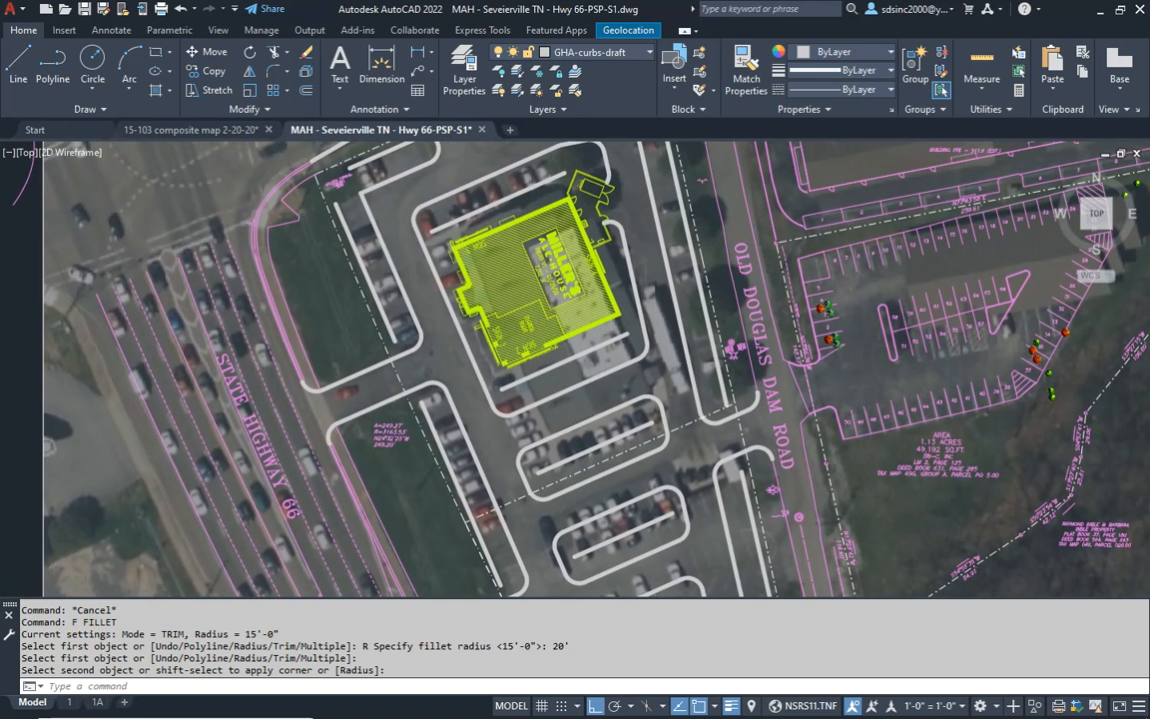
- Save the drawing
key(Escape)
key(ctrl+s)
mouse_move(473, 450)
middle_down()
mouse_move(506, 328)
mouse_move(494, 565)
middle_up()
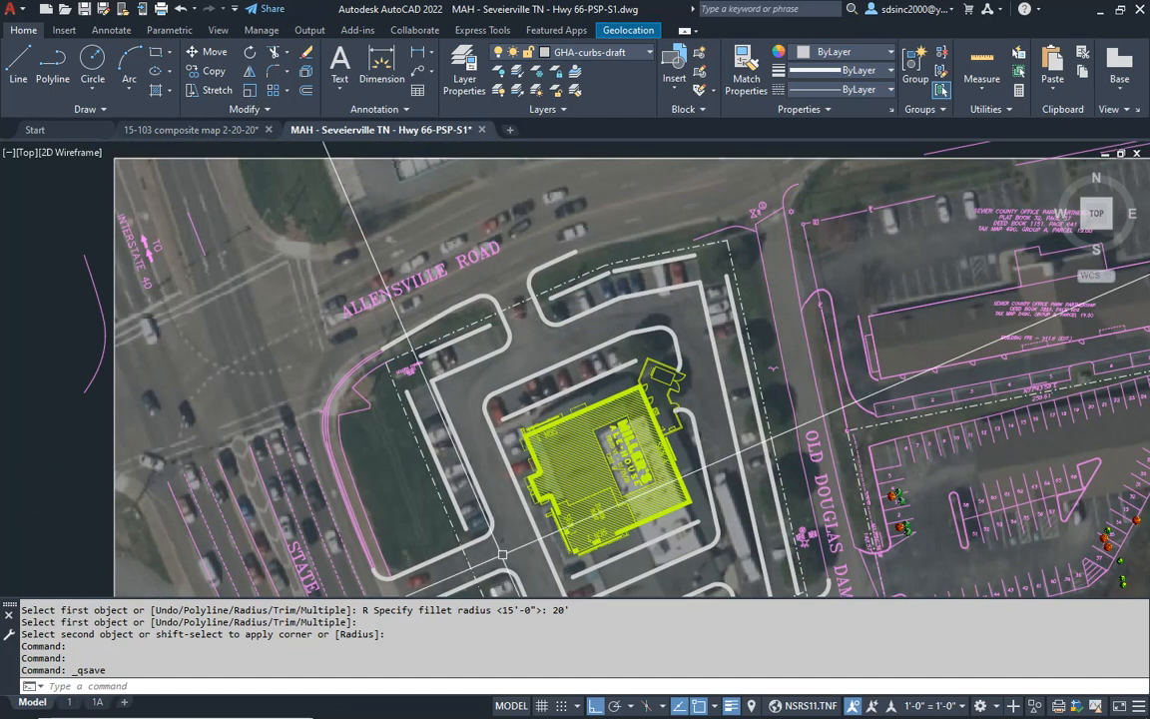
click(392, 377)
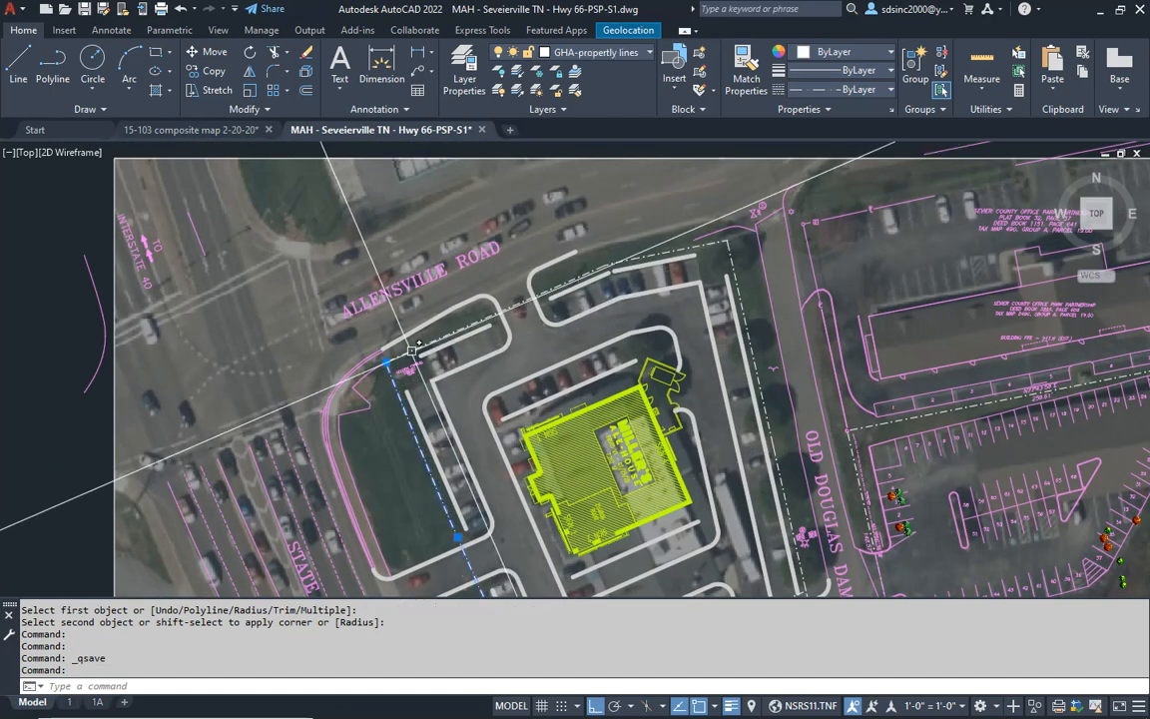
click(412, 349)
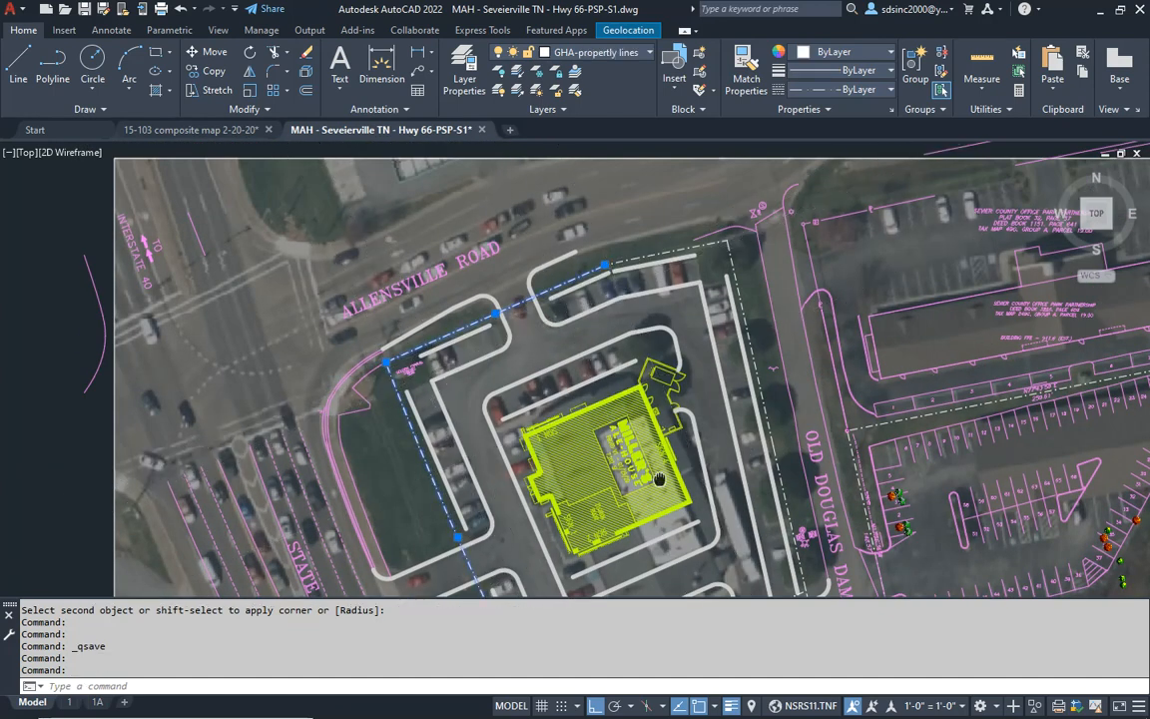
middle_drag(649, 469, 623, 288)
middle_drag(627, 347, 630, 401)
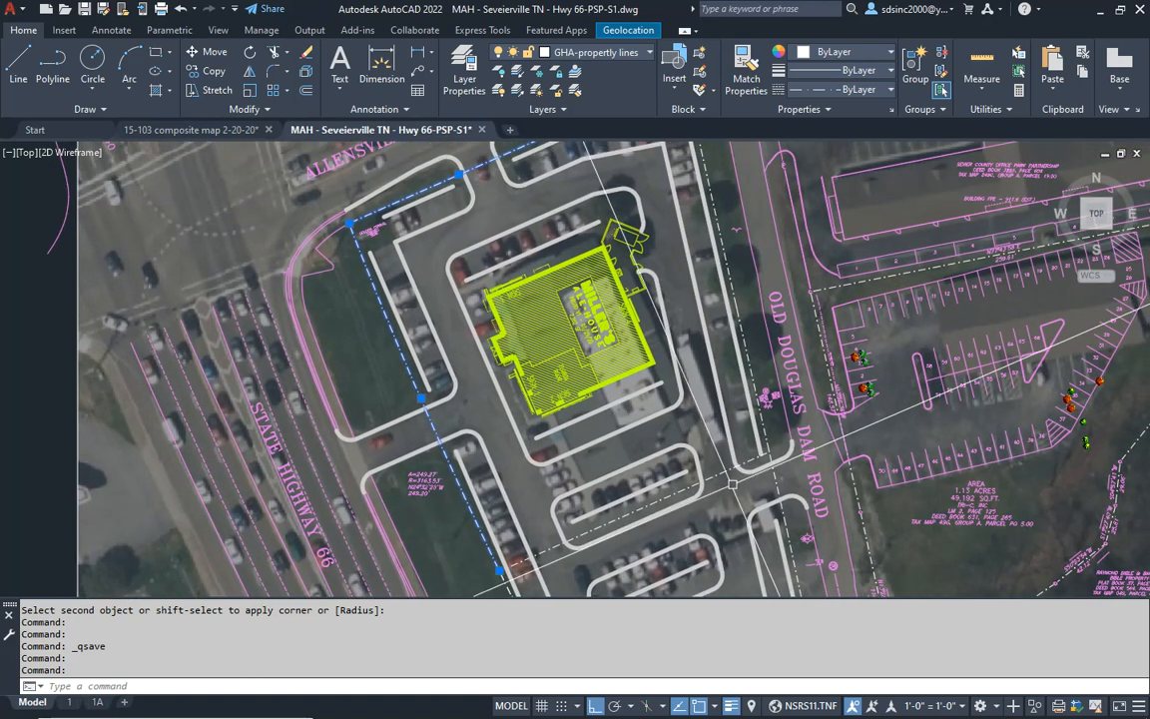
key(Escape)
key(Escape)
click(725, 470)
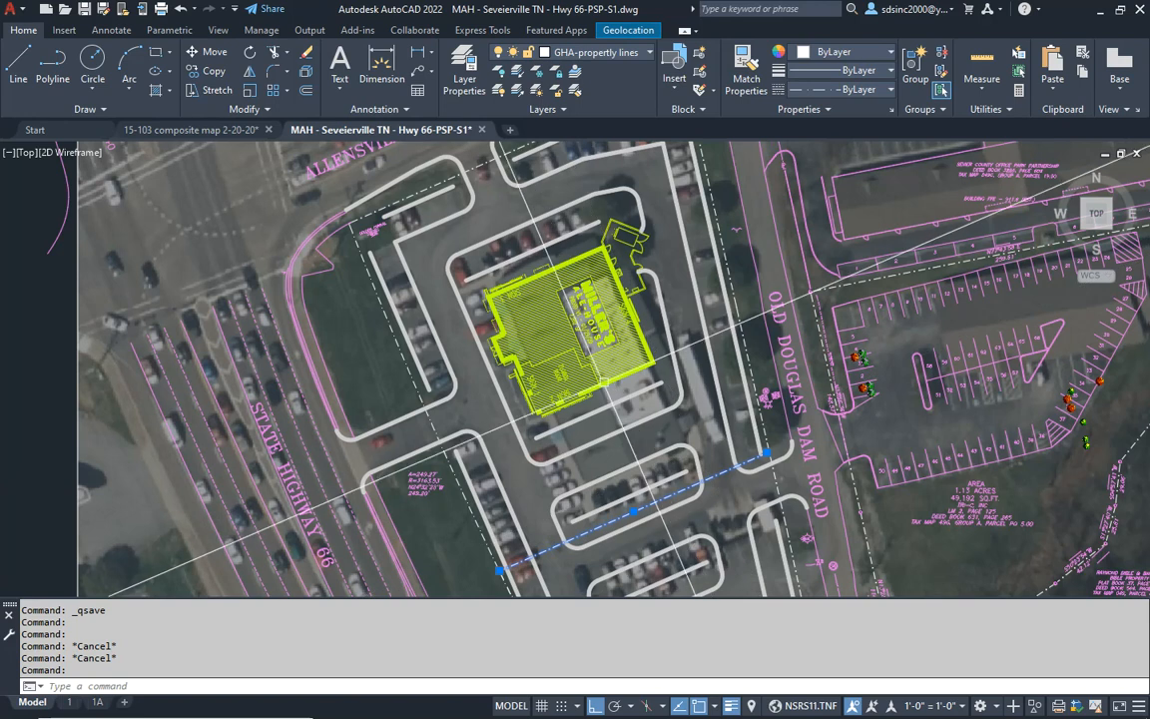
key(Escape)
key(Escape)
middle_drag(656, 496, 586, 277)
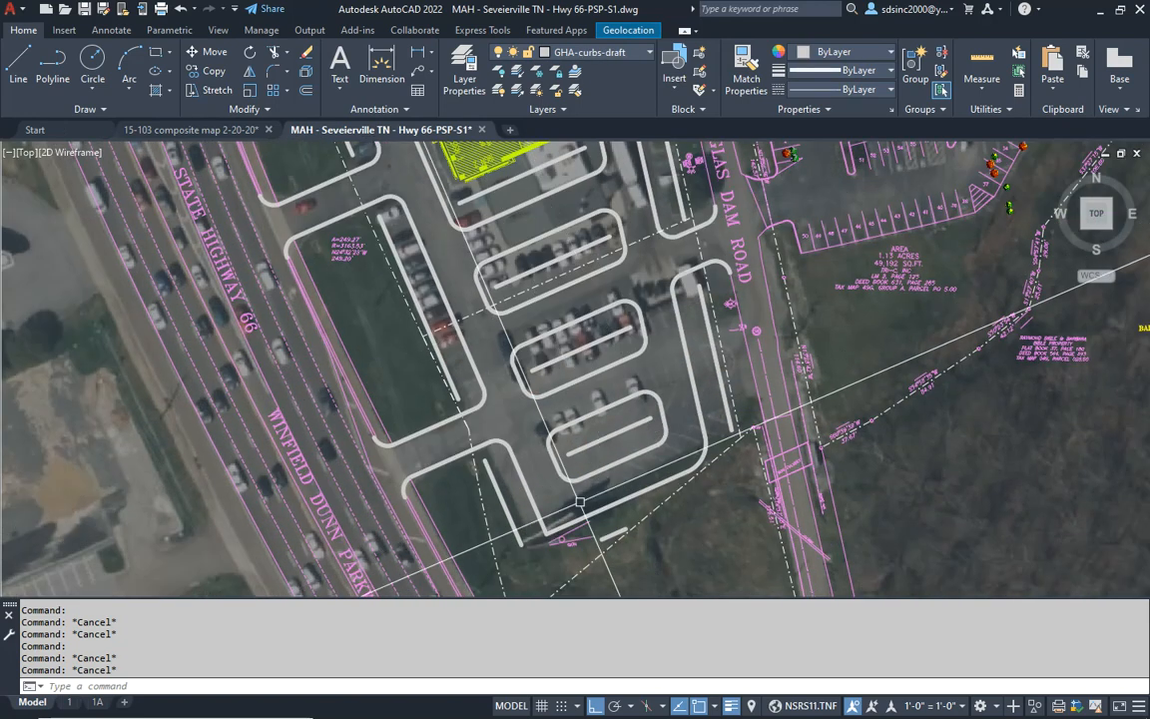
middle_drag(500, 300, 523, 455)
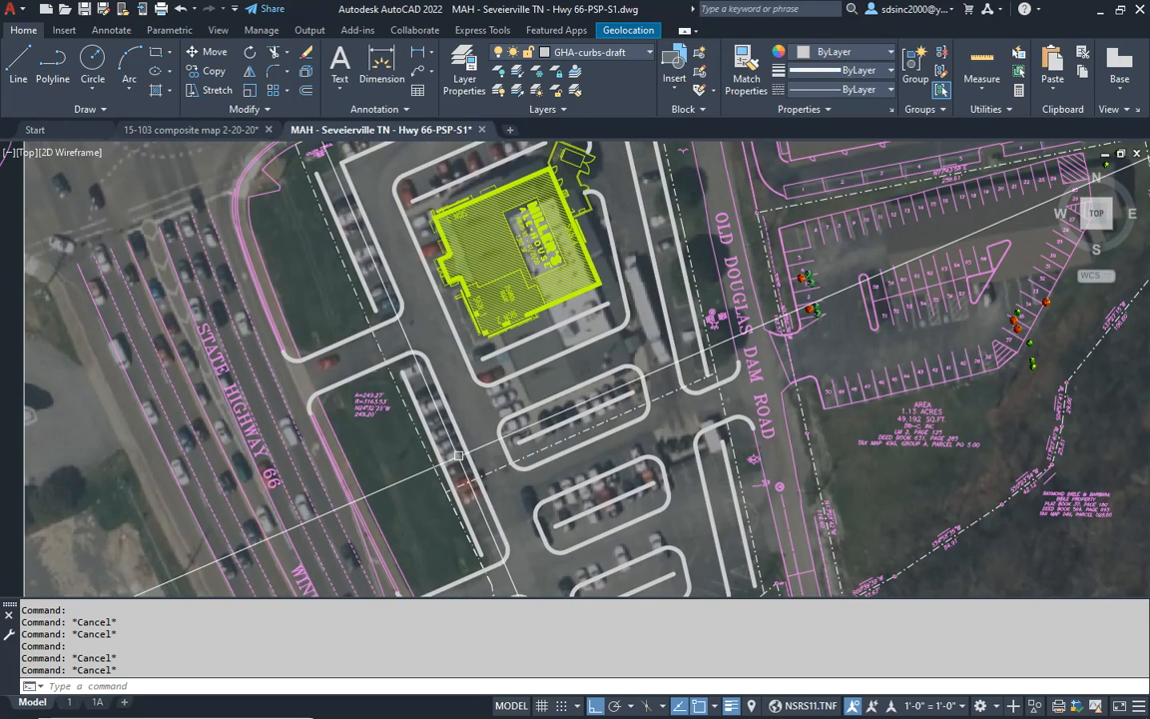
mouse_move(606, 387)
middle_down()
mouse_move(582, 262)
mouse_move(640, 523)
mouse_move(666, 548)
middle_up()
key(Escape)
key(Escape)
- Move all the property boundary segments around the outside of the site to the GHA-property lines layer
click(350, 310)
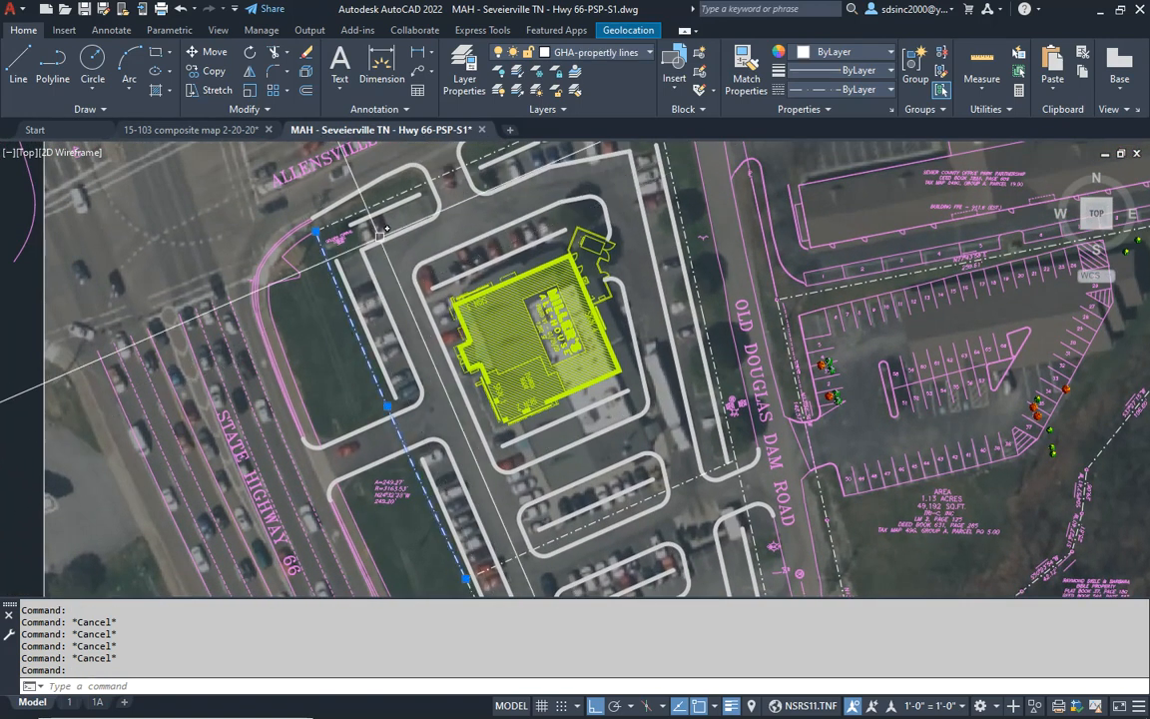
scroll(461, 196, up, 3)
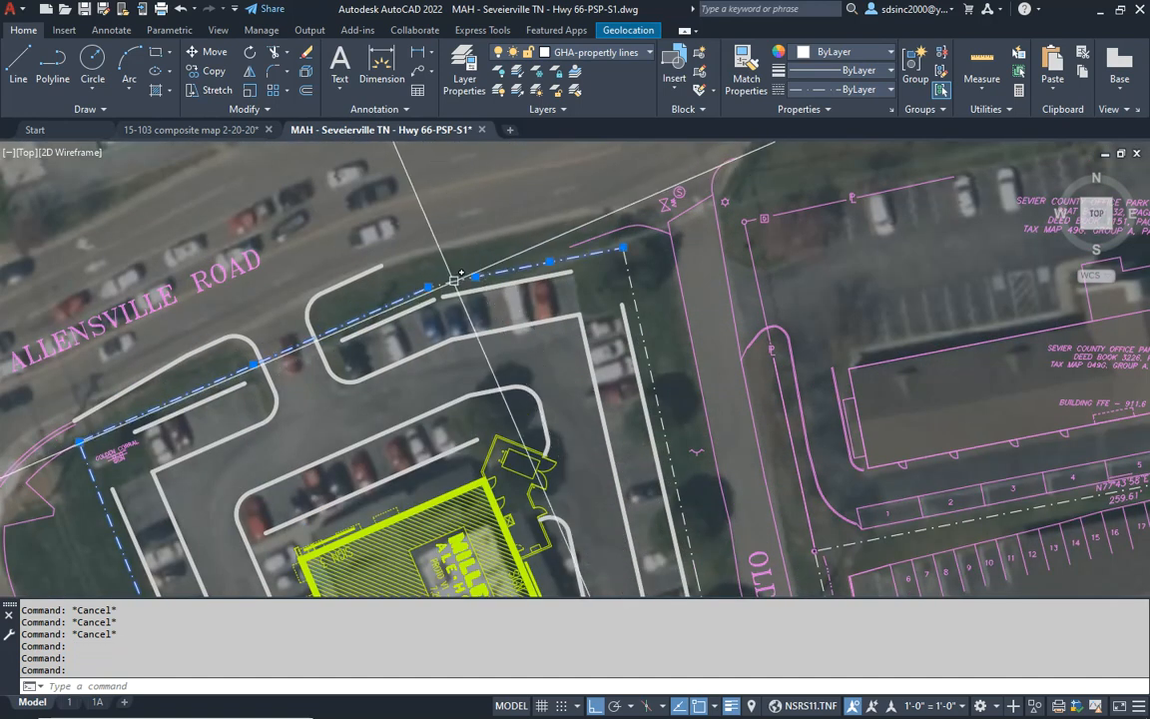
scroll(631, 287, down, 5)
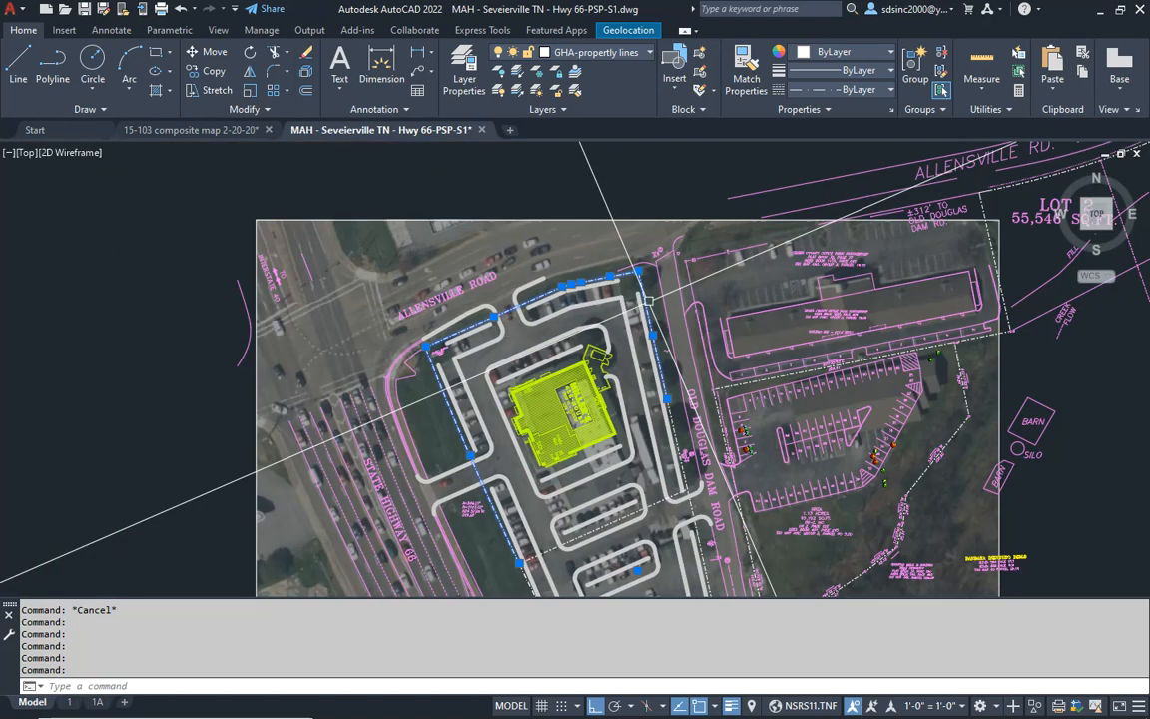
scroll(674, 258, up, 5)
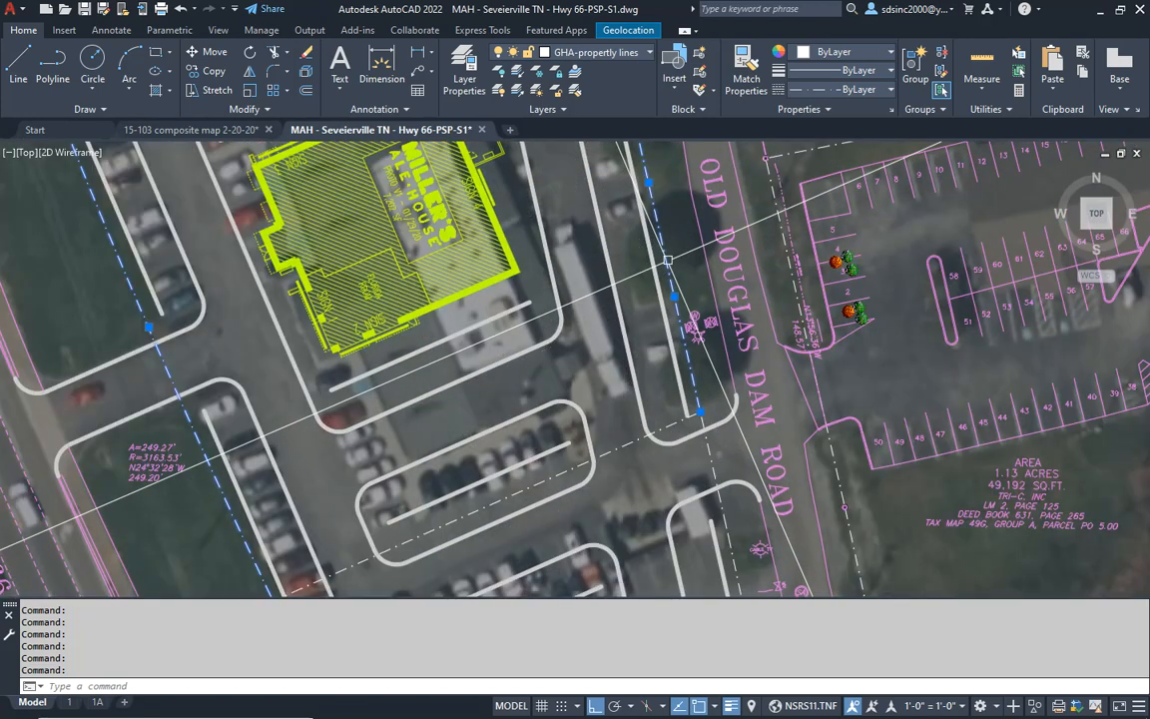
scroll(668, 259, down, 2)
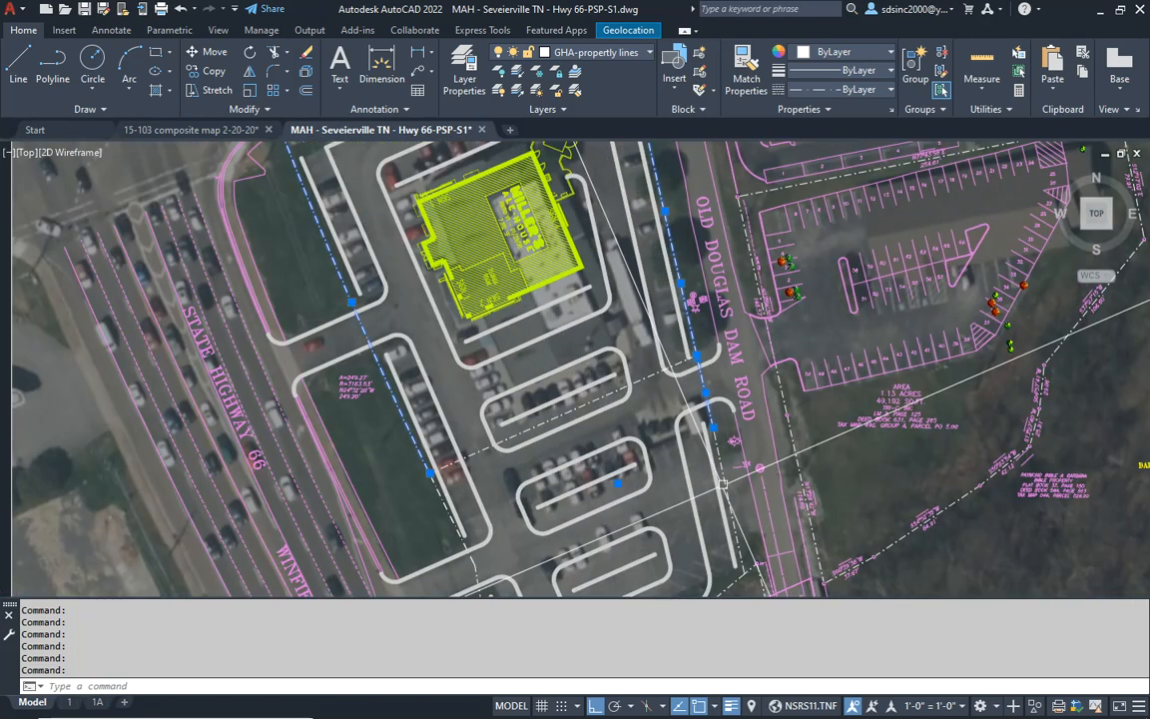
middle_drag(722, 482, 708, 331)
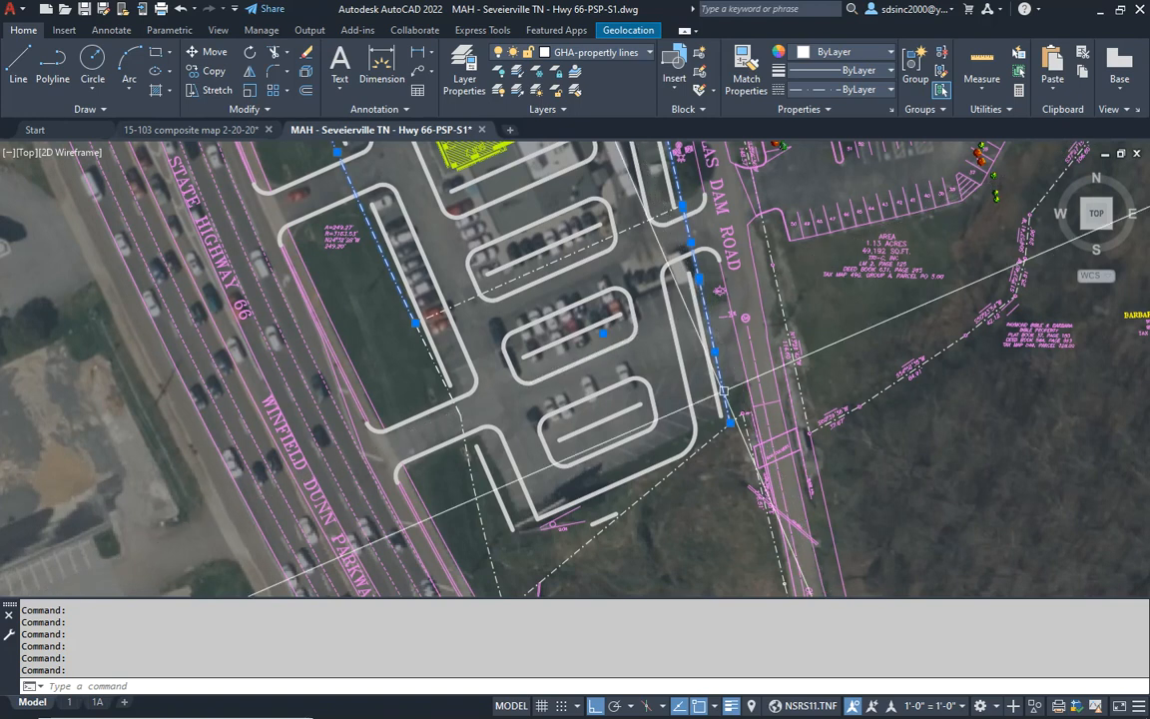
middle_drag(500, 507, 539, 382)
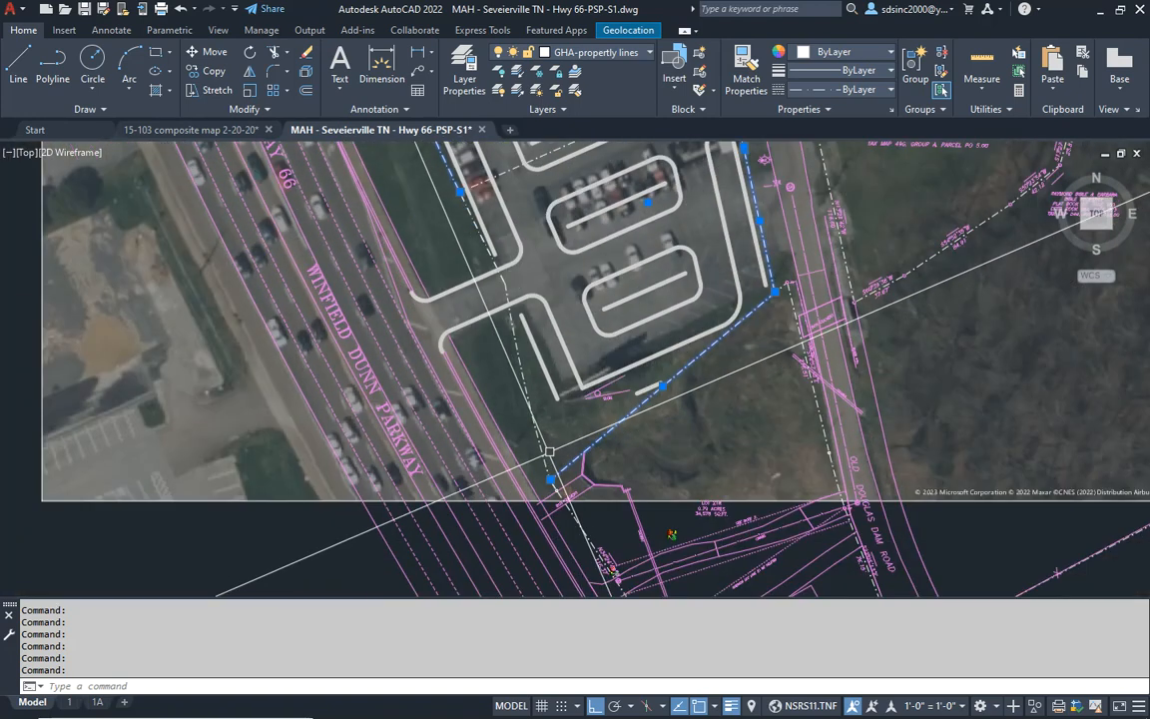
scroll(539, 382, up, 2)
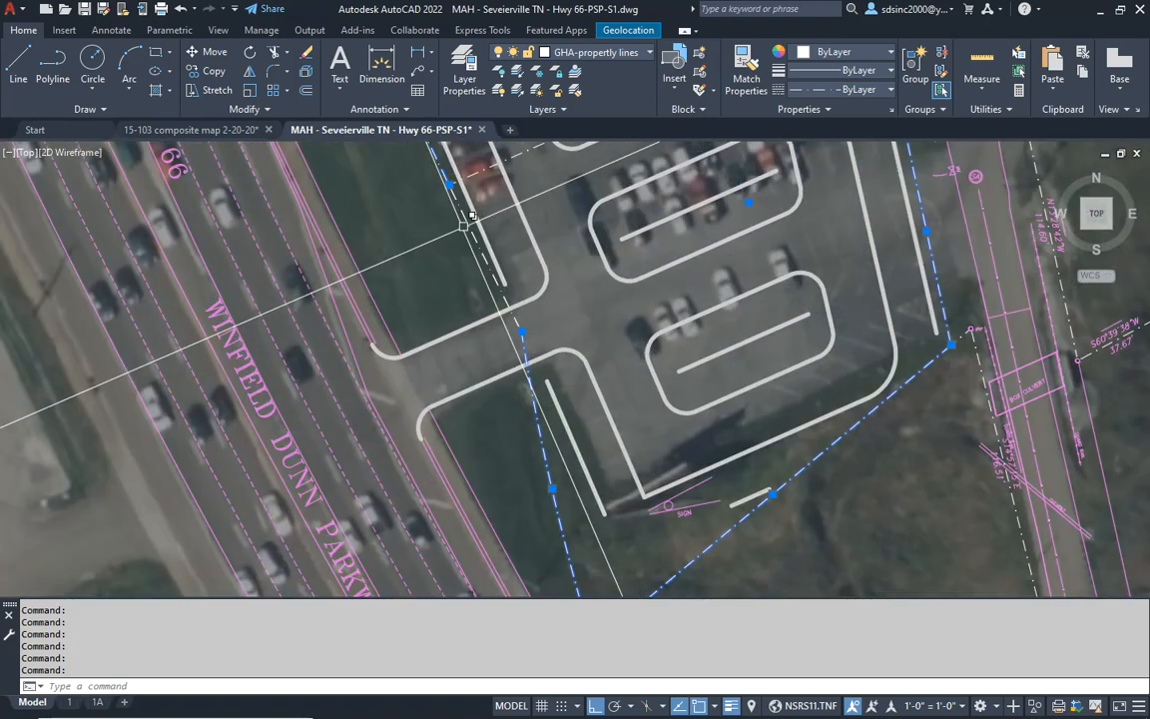
click(519, 218)
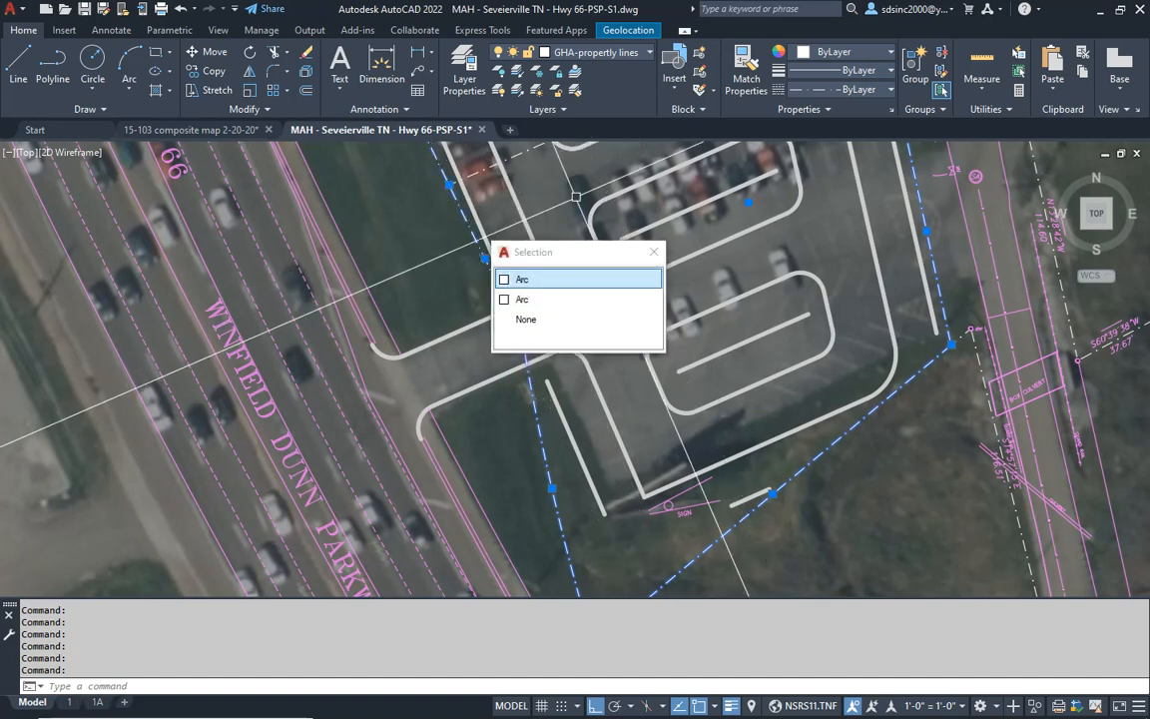
key(Escape)
middle_drag(551, 179, 520, 234)
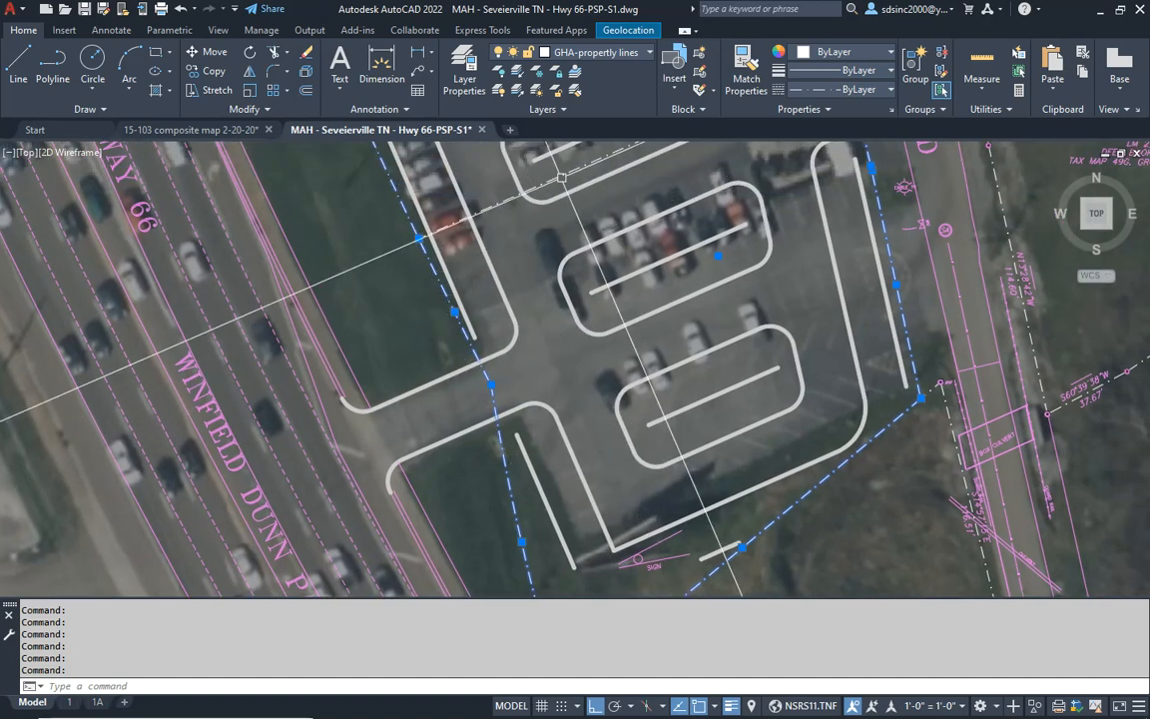
click(612, 59)
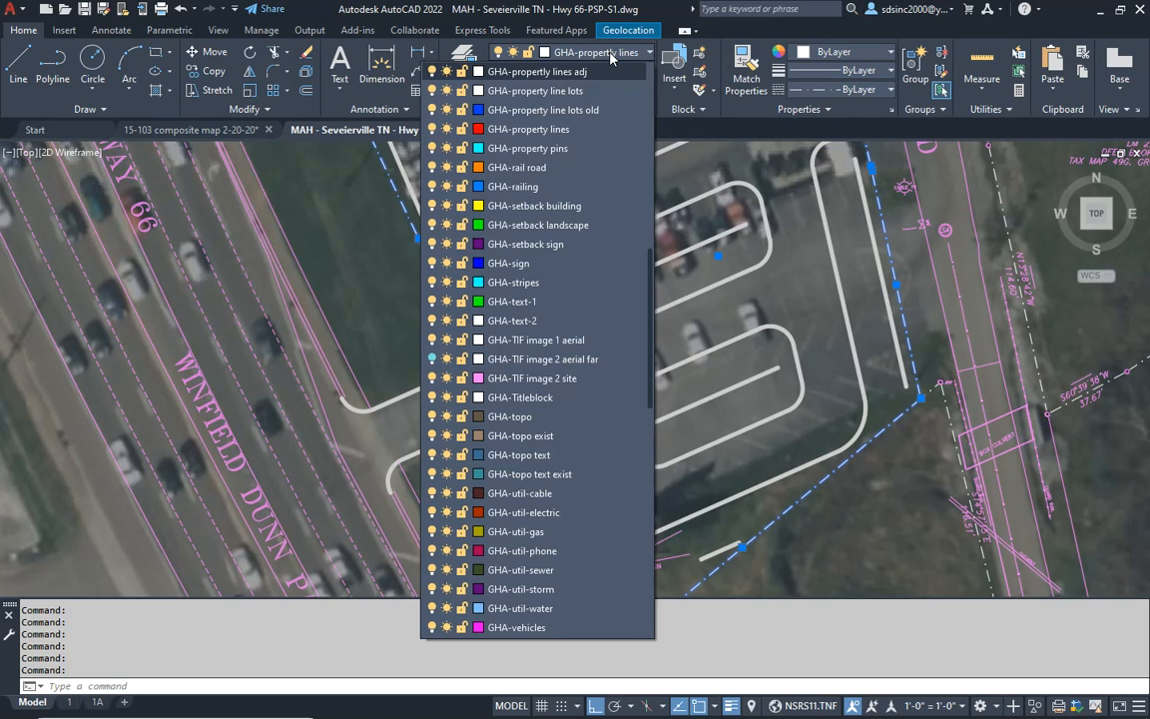
click(552, 130)
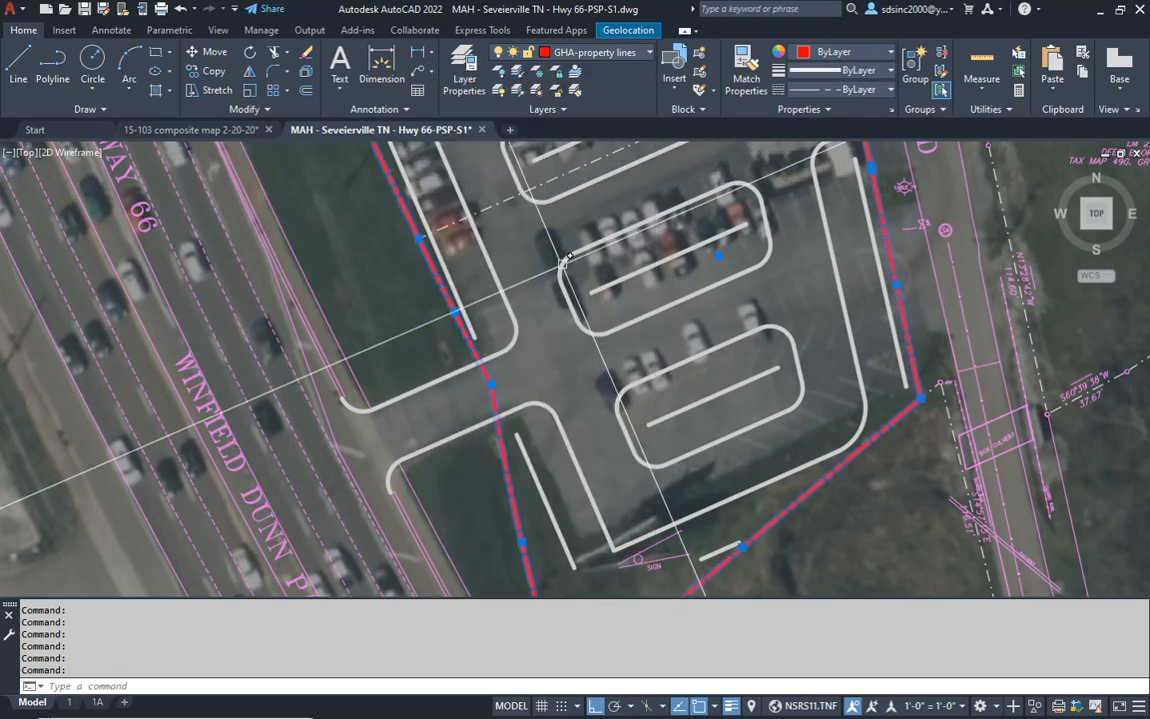
key(Escape)
key(Escape)
key(Escape)
- Erase the duplicate white arc lying under the red property line on the west side of the site
scroll(497, 330, up, 5)
text(e)
click(446, 213)
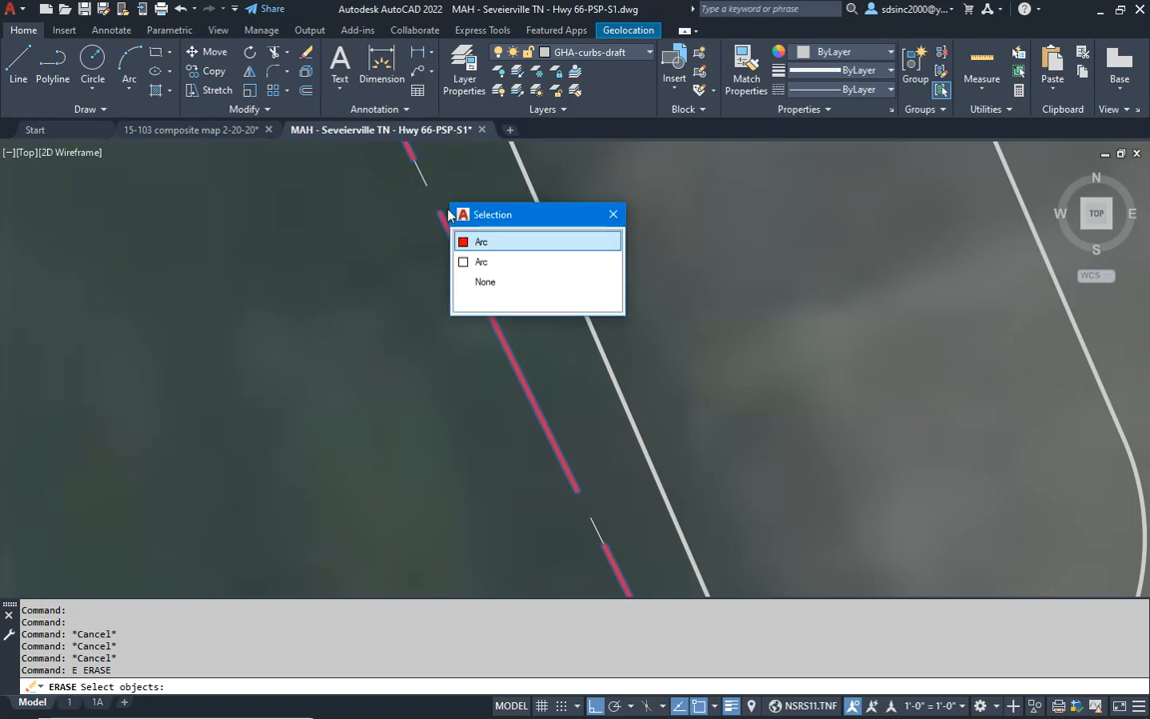
click(480, 262)
key(Return)
- Move the interior lot line crossing the parking lot south of the building to the GHA-property line lots layer
scroll(377, 339, down, 8)
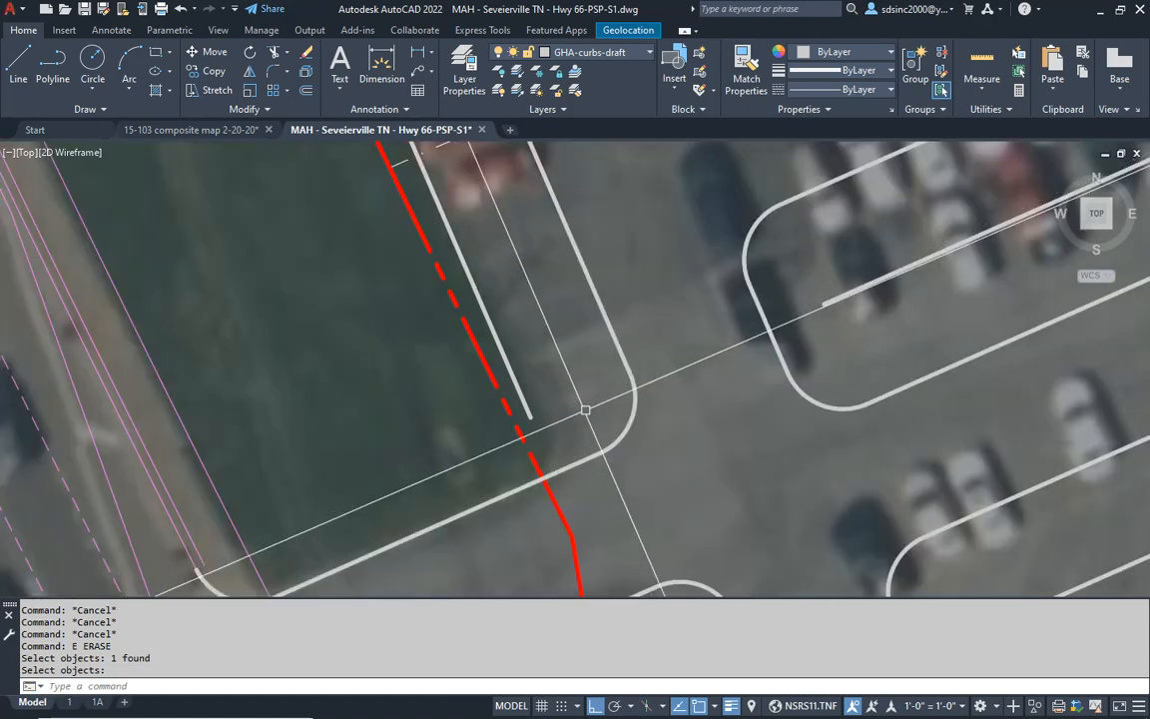
scroll(684, 299, up, 6)
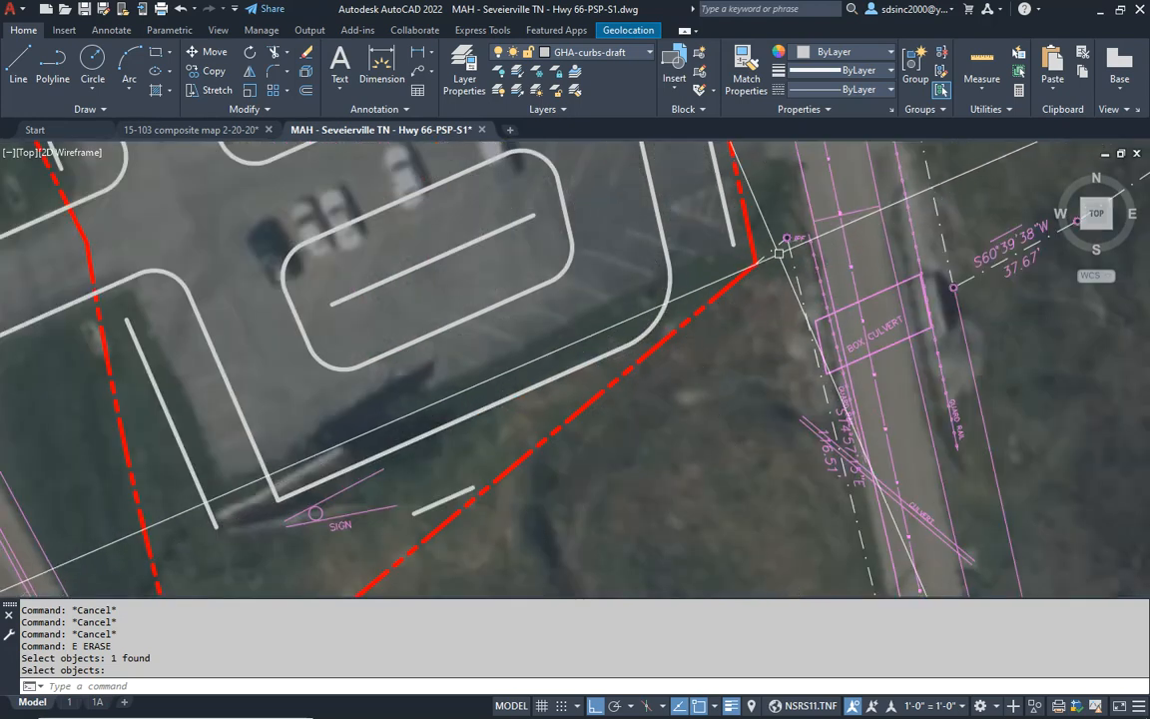
middle_drag(425, 285, 687, 626)
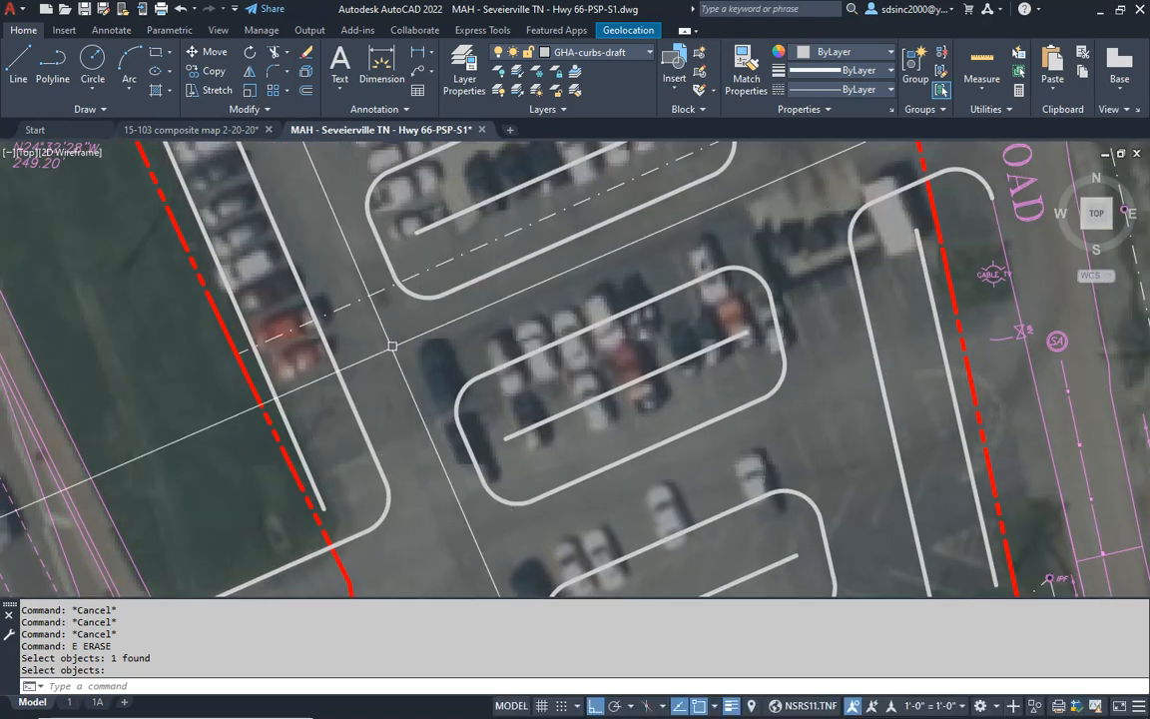
click(385, 295)
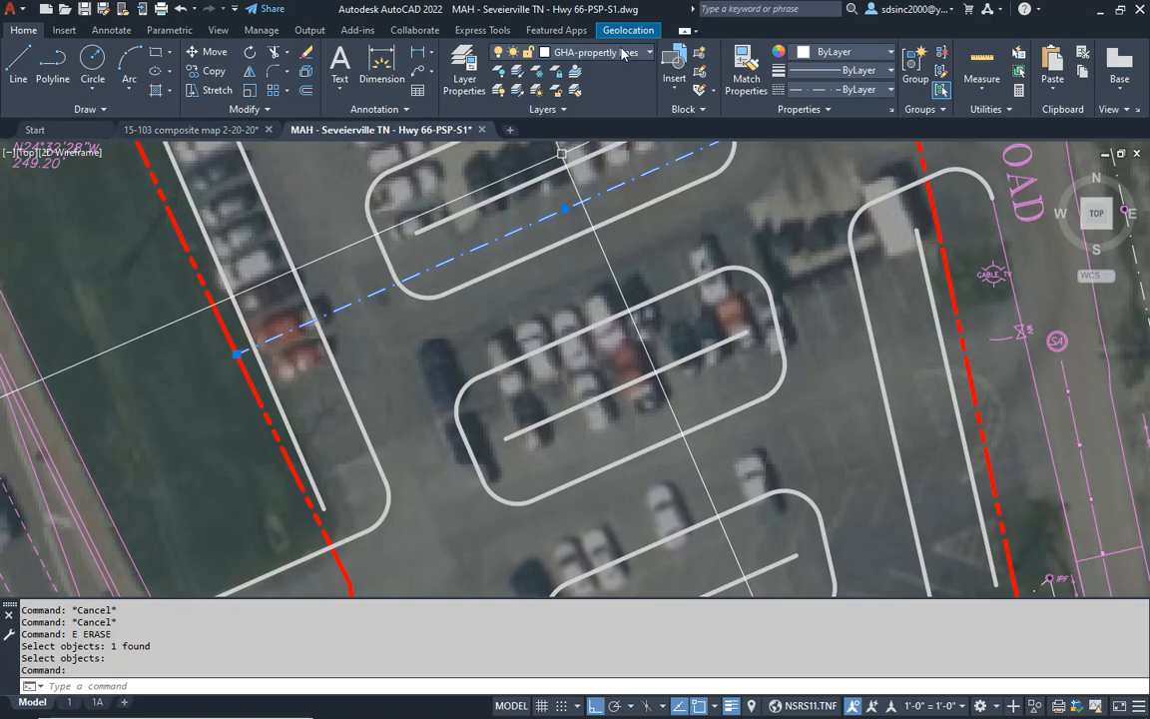
click(623, 52)
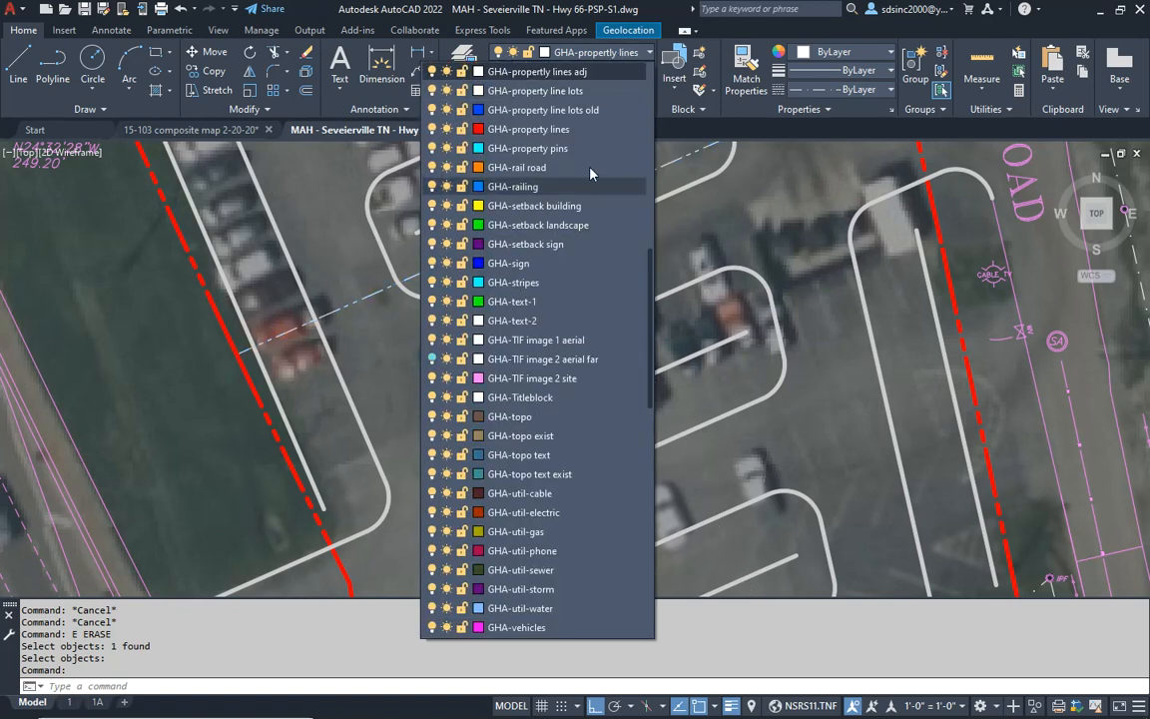
click(561, 92)
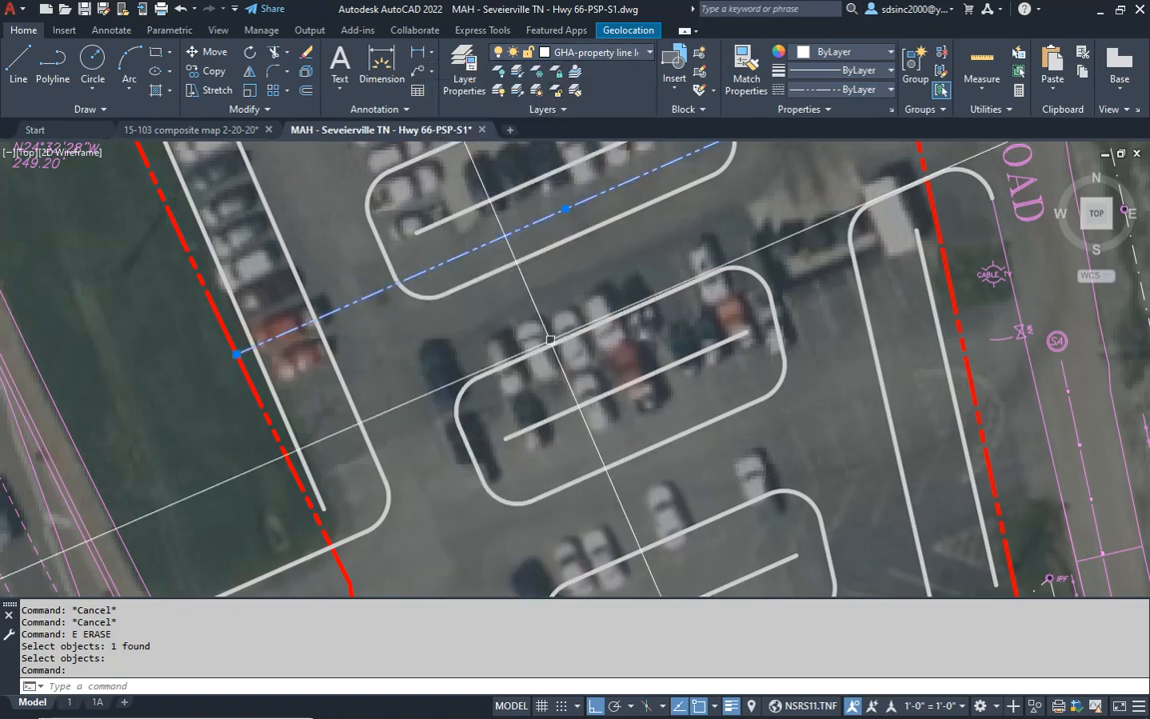
key(Escape)
key(Escape)
key(Escape)
middle_drag(778, 195, 647, 334)
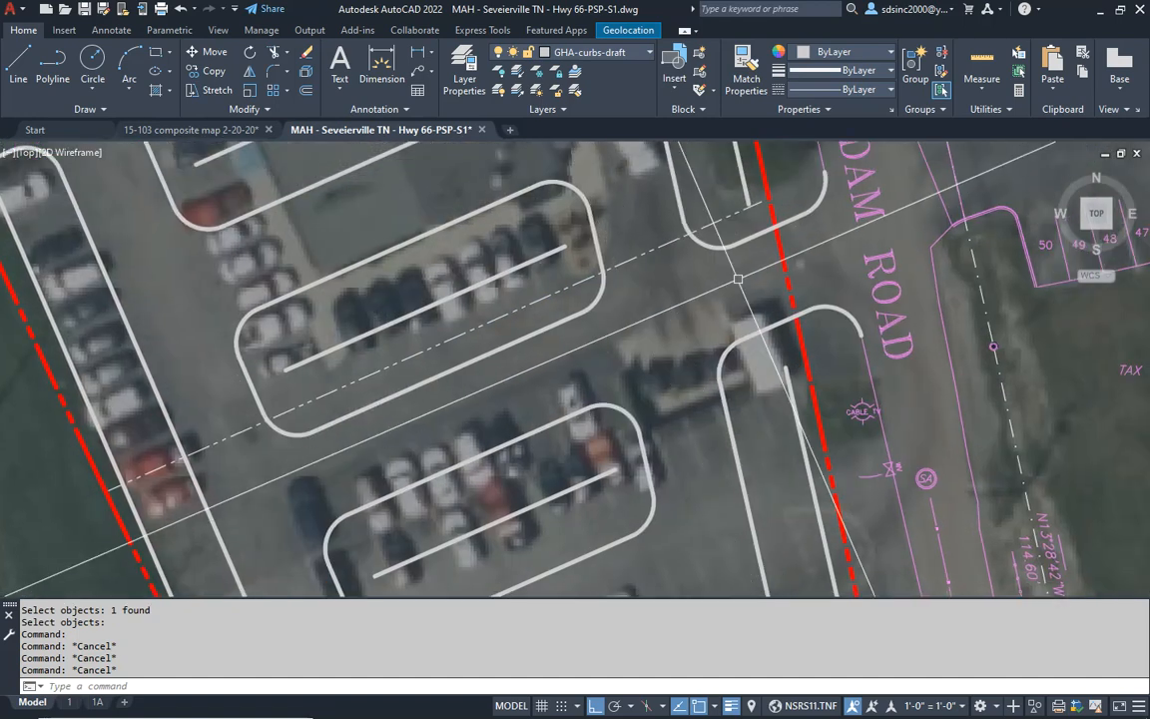
- Extend the east end of the interior lot line to the property line along Old Douglas Dam Road, and save the drawing
text(EX)
key(Return)
key(Return)
click(728, 218)
key(Return)
scroll(730, 270, down, 6)
middle_drag(672, 302, 635, 397)
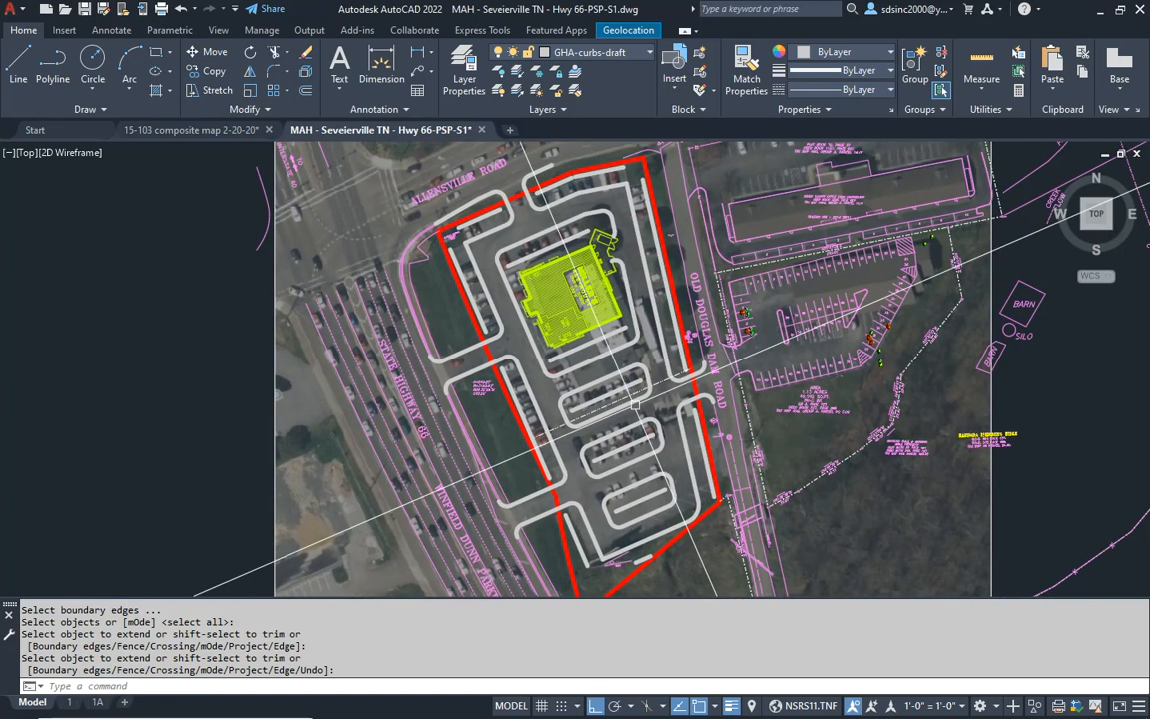
key(ctrl+s)
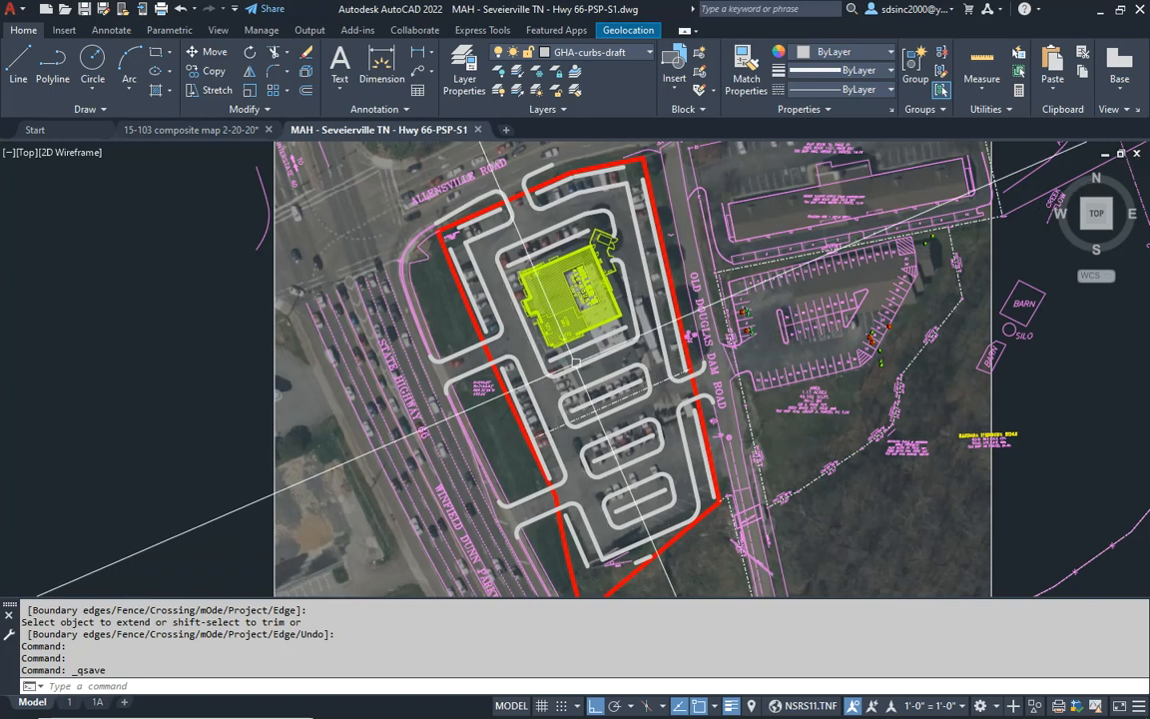
- Reset the snap angle to 0 and save the drawing
middle_drag(566, 367, 556, 380)
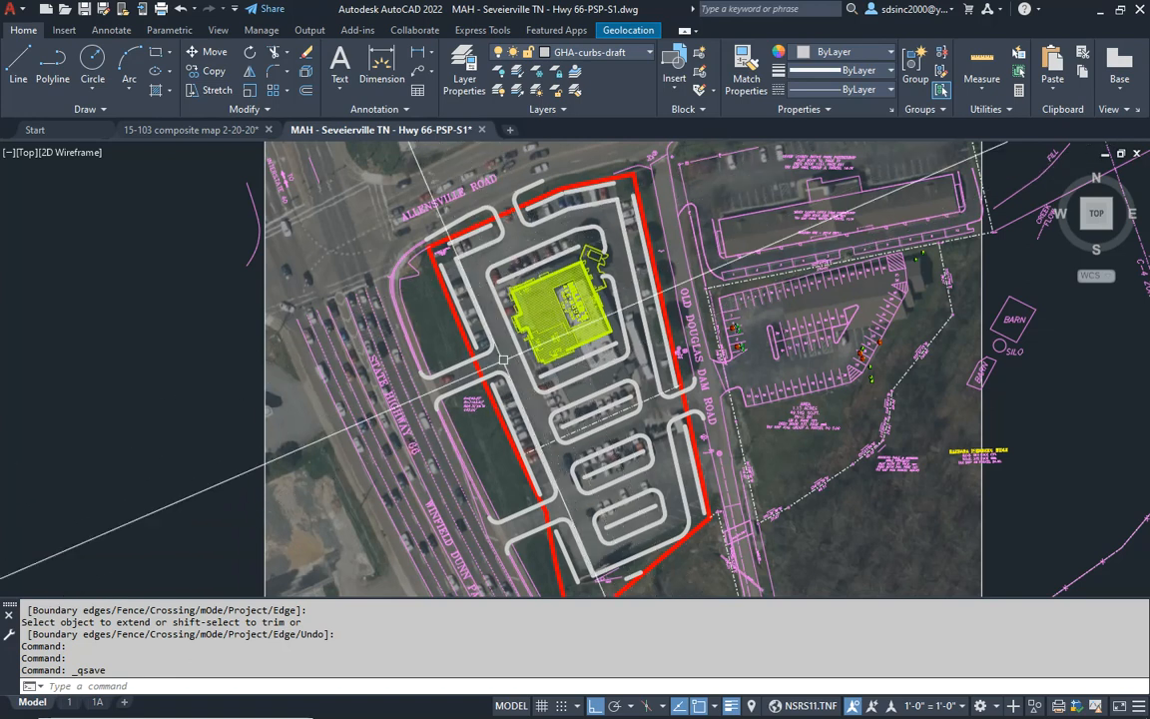
middle_drag(549, 377, 547, 427)
text(SA)
key(Return)
text(0)
key(Return)
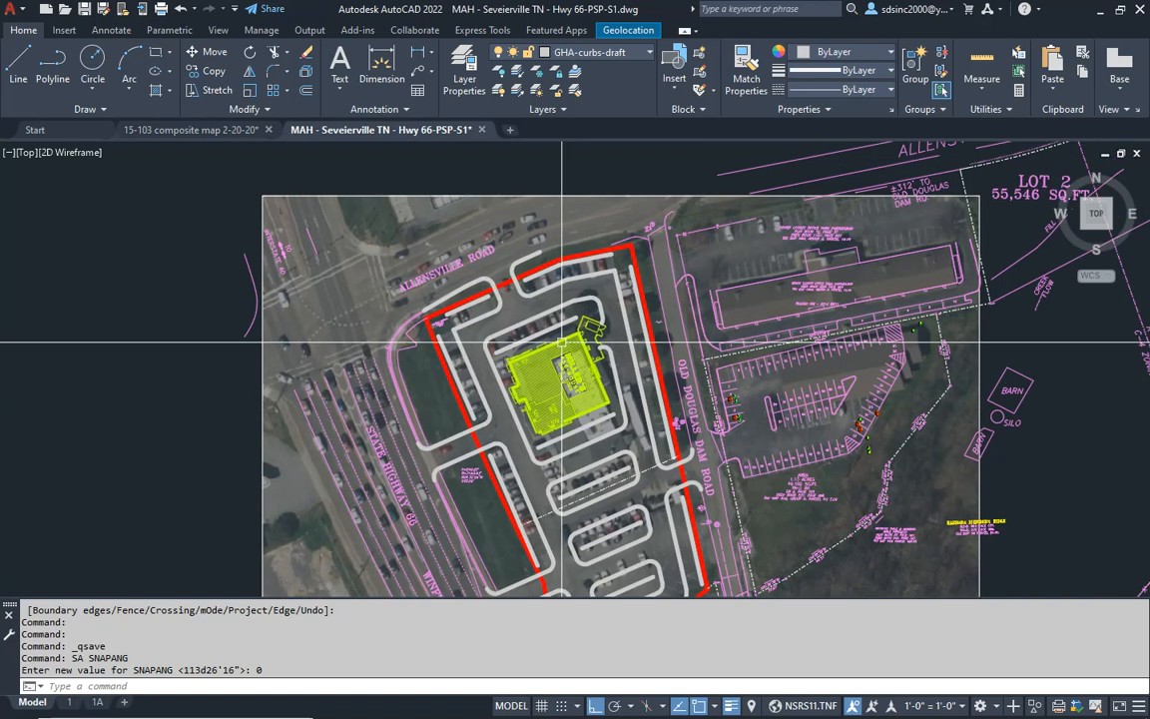
key(ctrl+s)
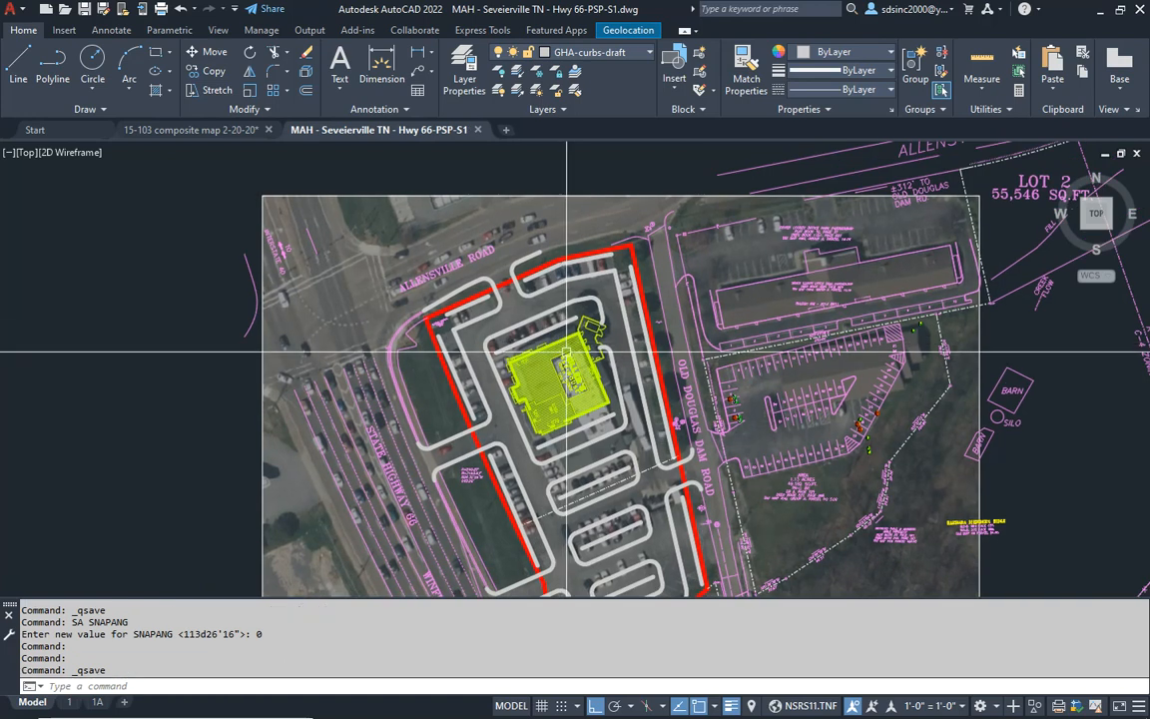
- Make GHA-misc the current layer and set the current object color to Green
click(633, 54)
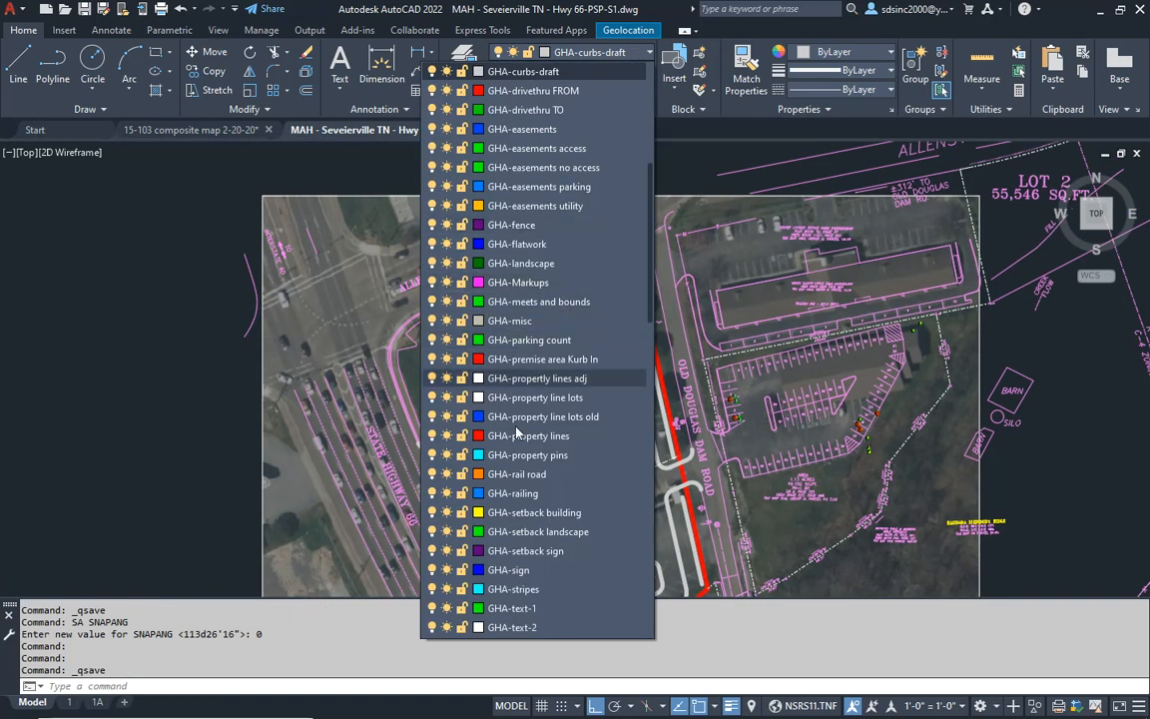
click(529, 320)
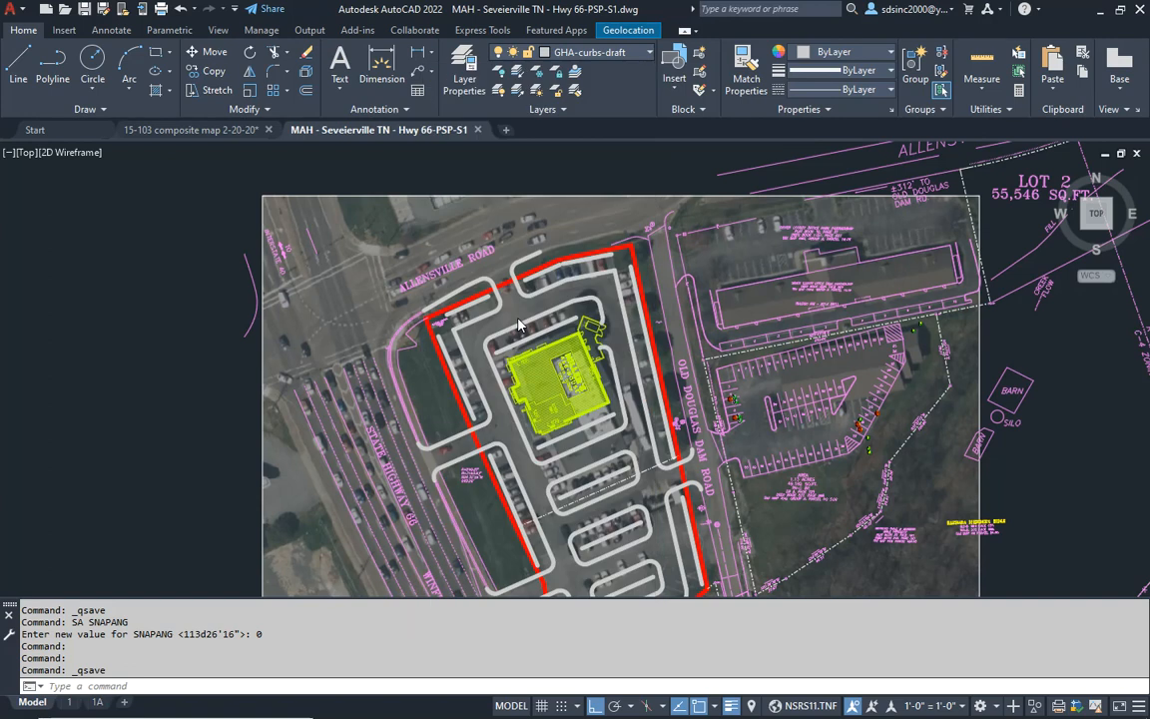
click(867, 54)
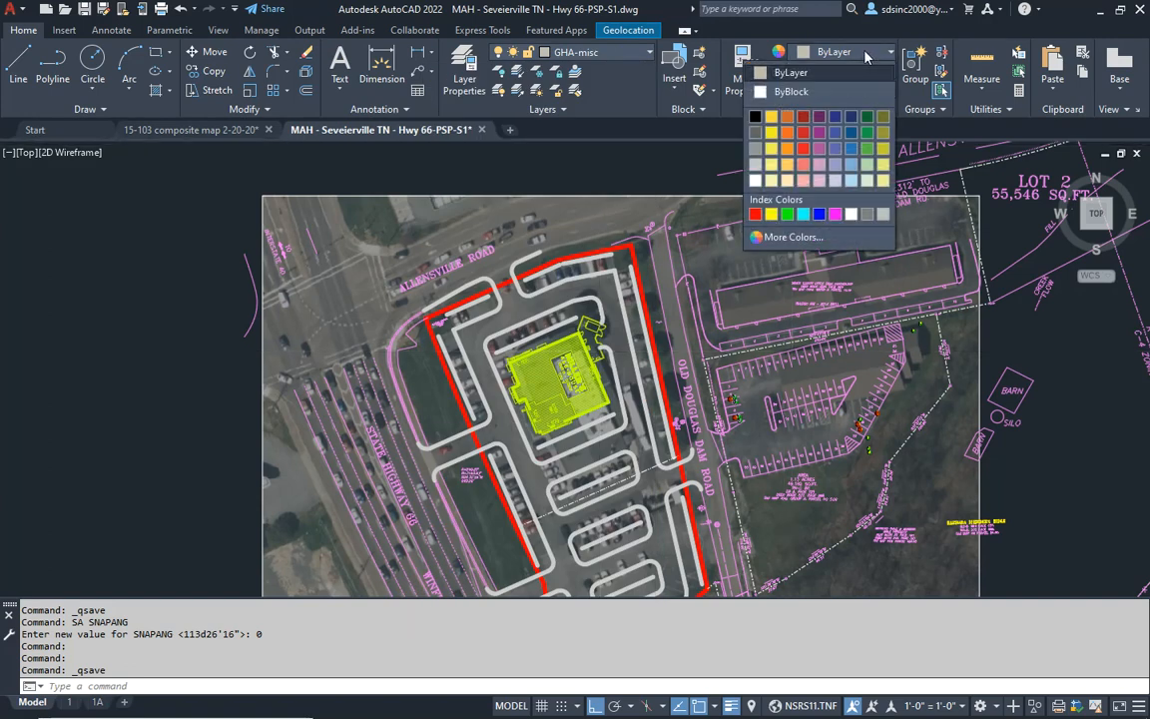
click(788, 215)
scroll(490, 280, up, 6)
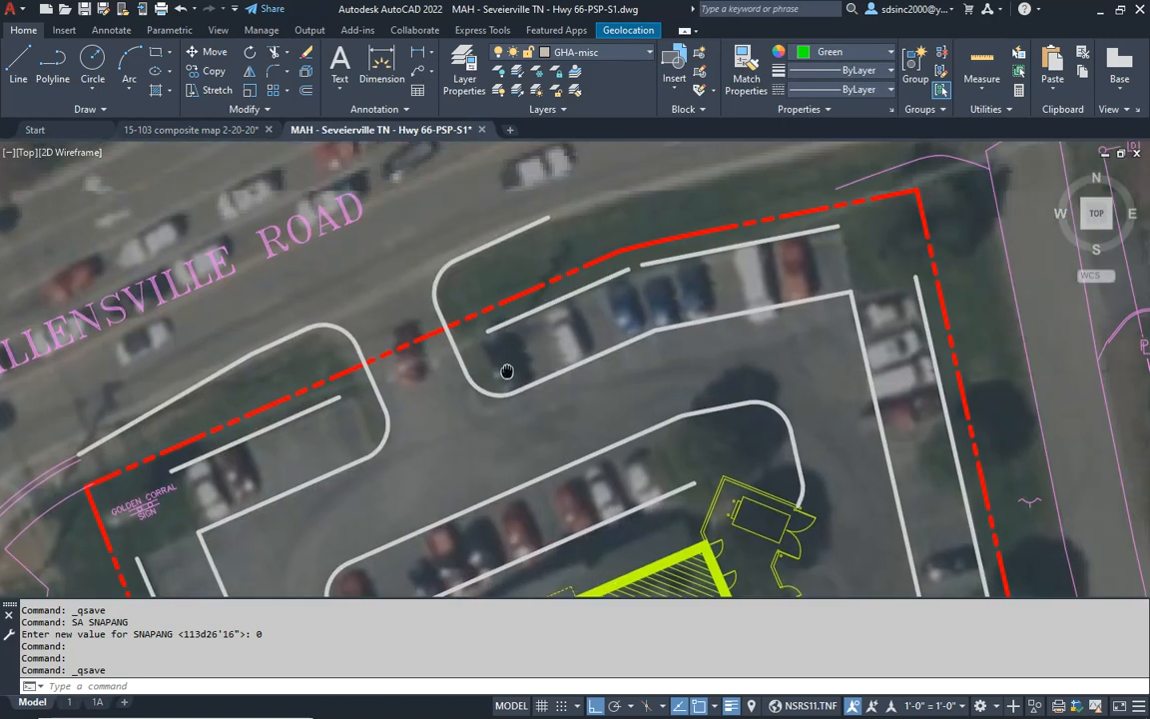
text(DT)
key(Return)
click(559, 342)
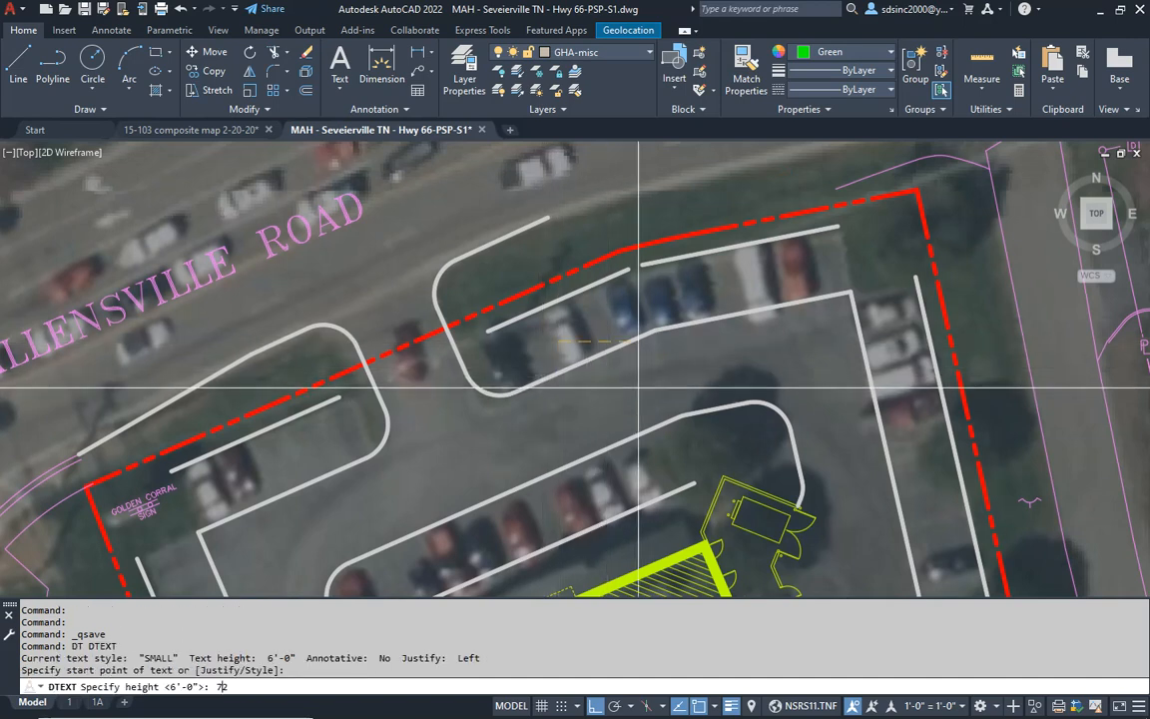
text(720)
key(Return)
key(Escape)
key(Escape)
text(DT)
key(Return)
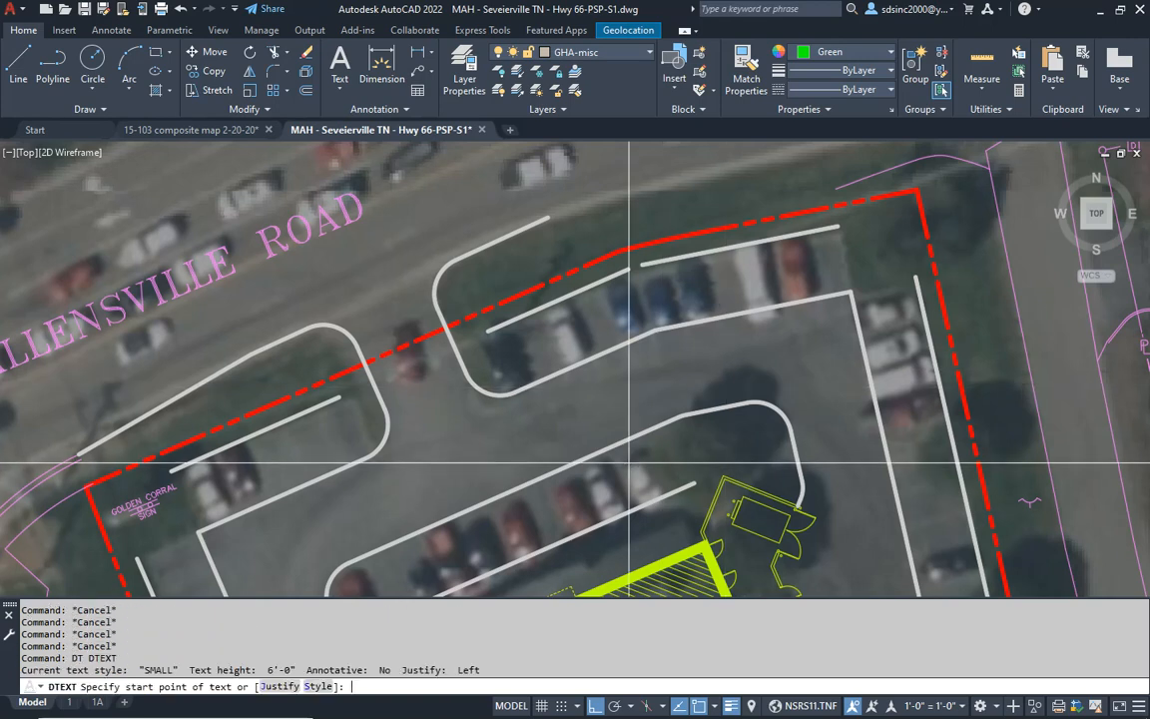
key(Escape)
key(Escape)
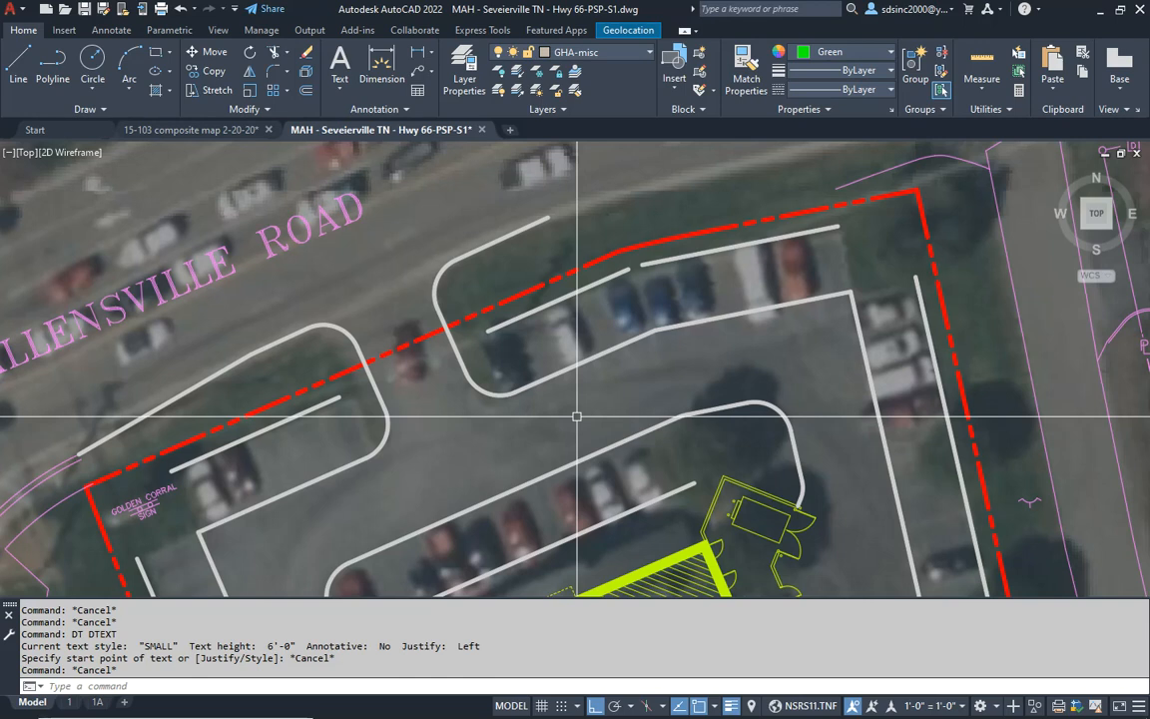
key(Escape)
key(Escape)
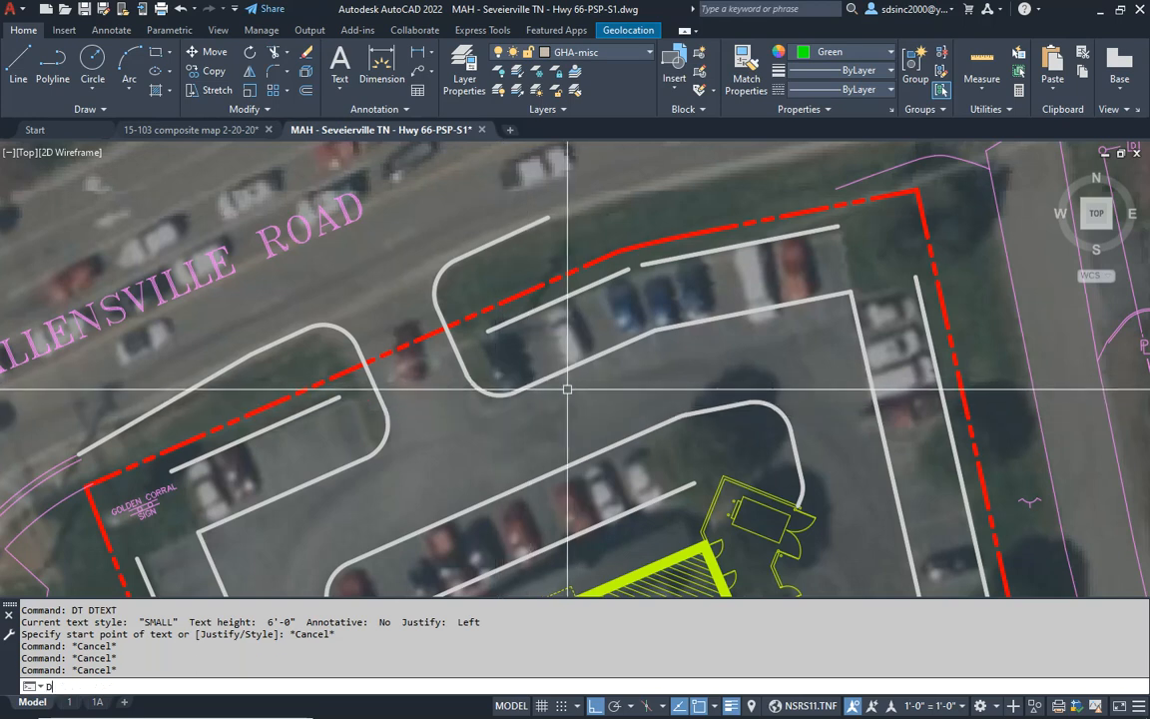
- Place the single-line text "X", height 72 and rotation 0, in the parking row just east of the Allensville Road entrance
text(dt)
key(Return)
click(534, 349)
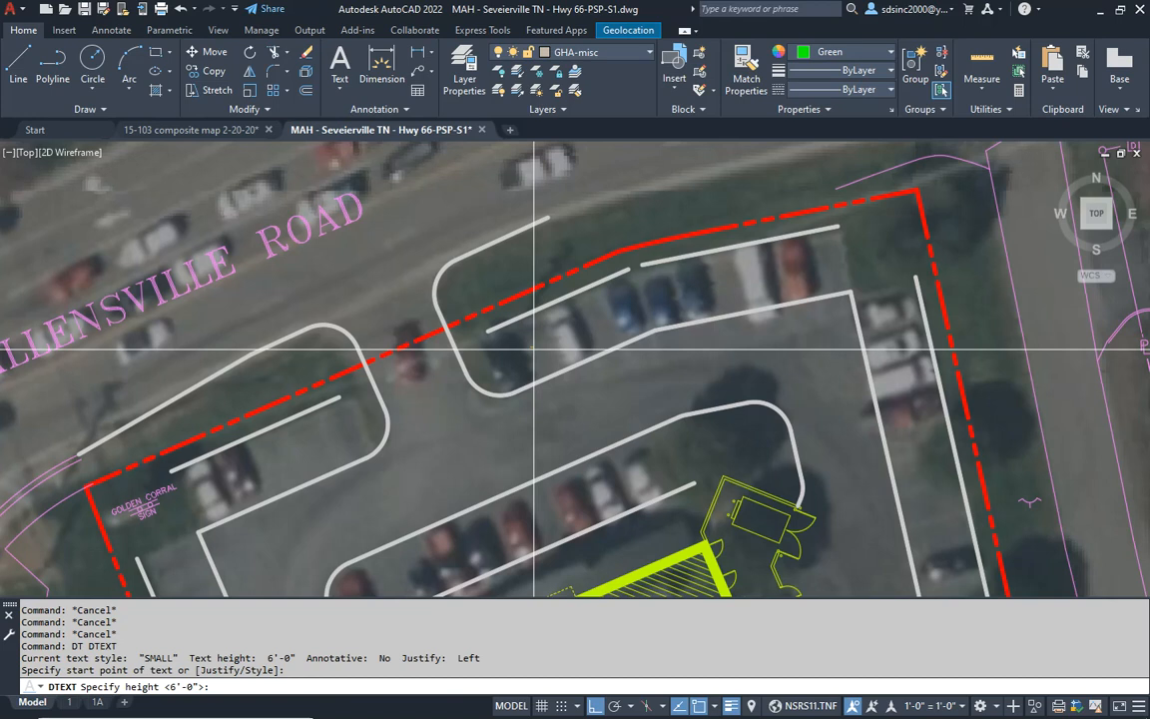
key(Return)
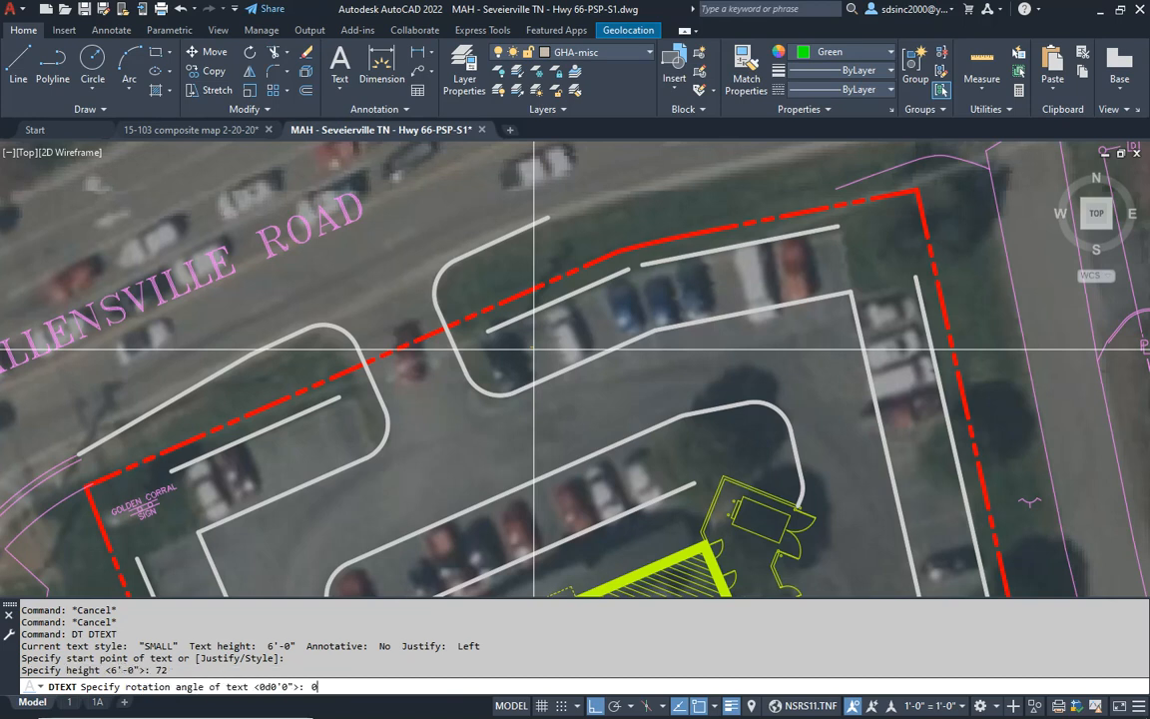
key(Return)
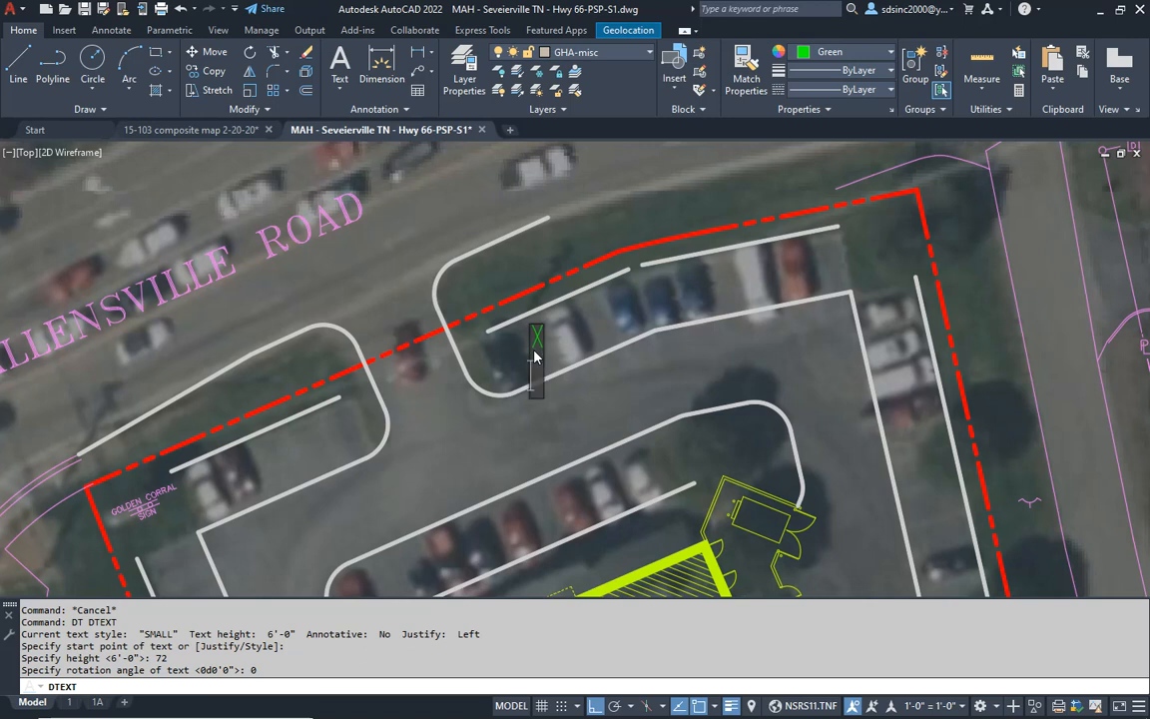
key(Return)
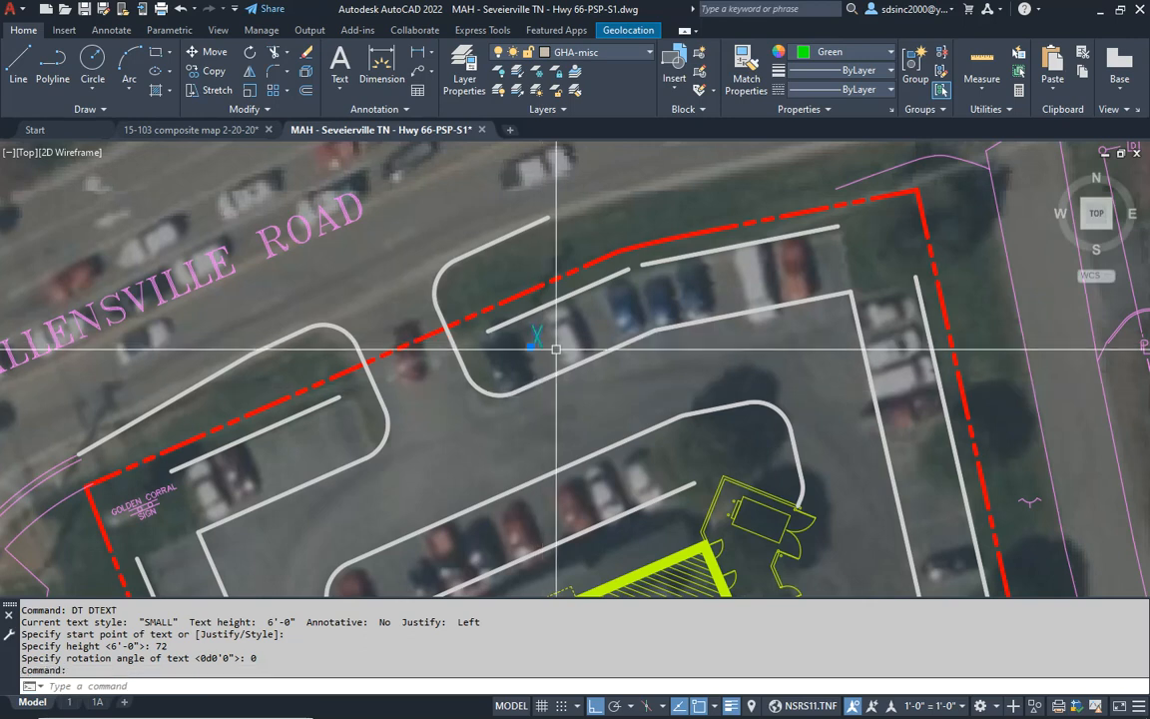
- Apply the LARGE text style to the green X in the north parking row, and save the drawing
click(112, 30)
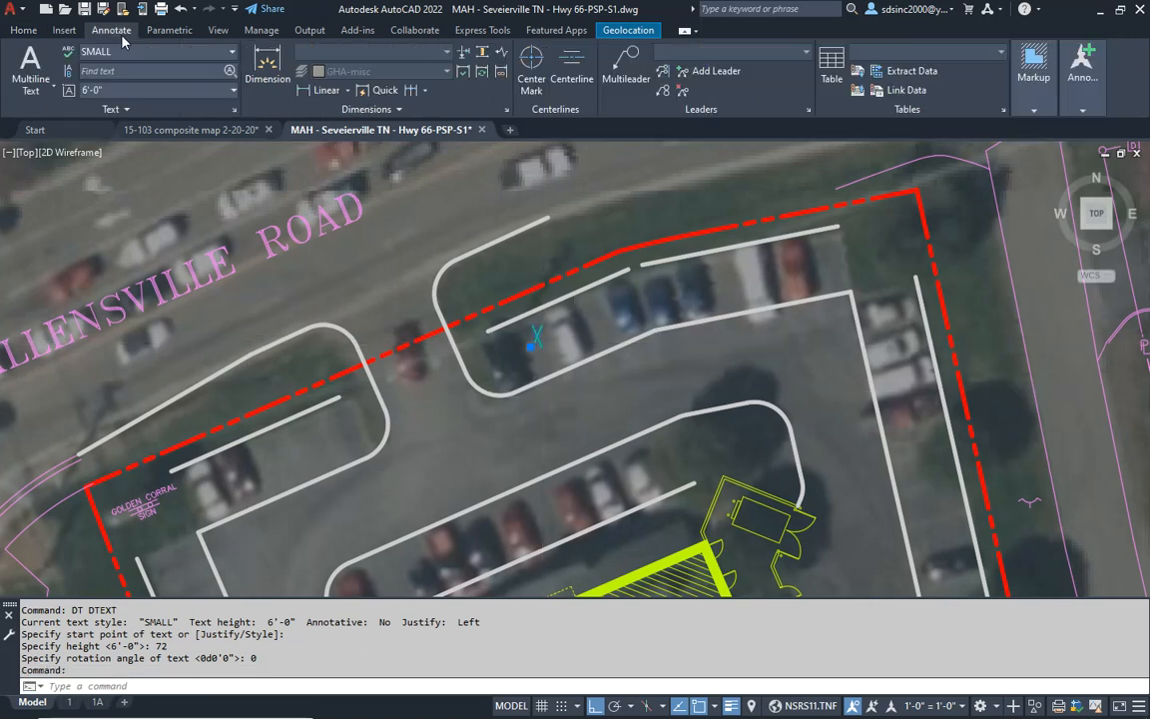
click(149, 52)
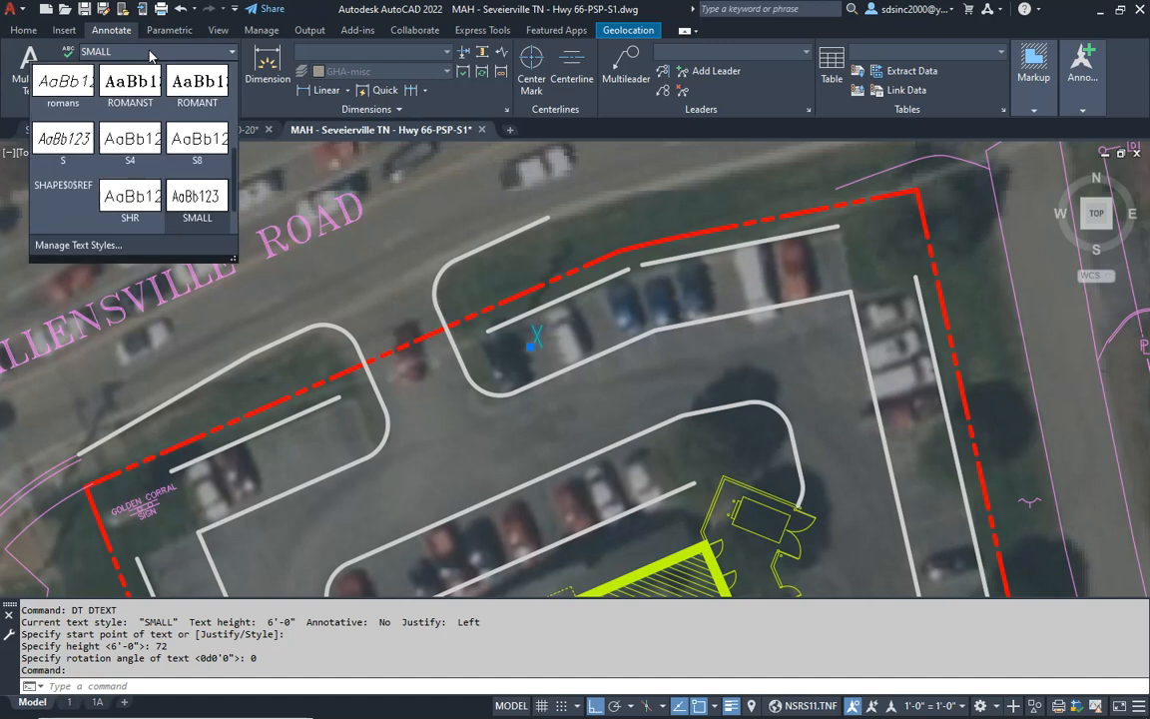
scroll(157, 175, up, 4)
scroll(150, 174, up, 2)
key(Escape)
key(Escape)
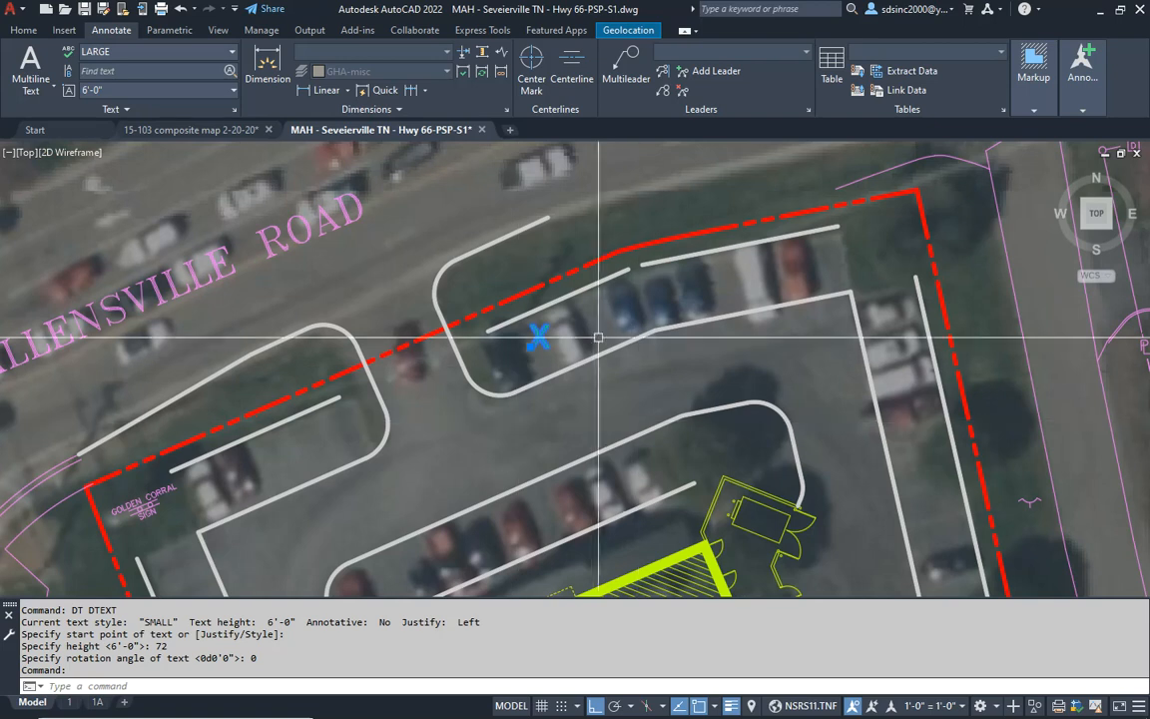
middle_drag(560, 319, 552, 320)
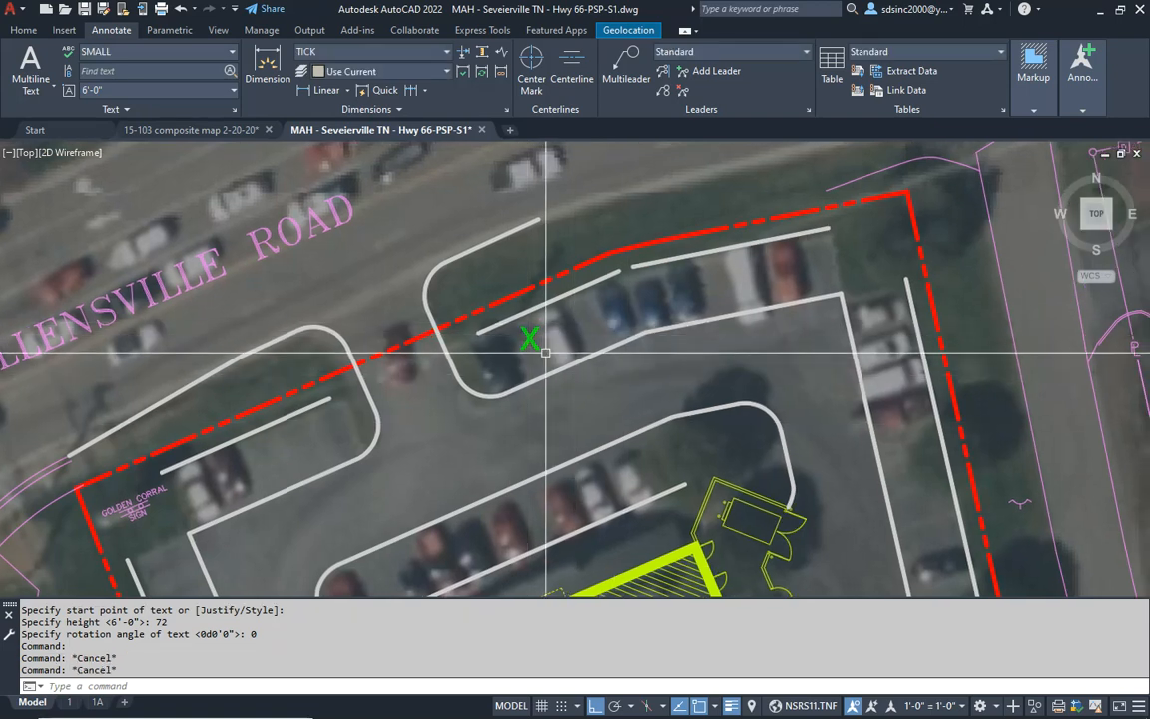
middle_drag(560, 354, 539, 397)
key(Escape)
key(Escape)
key(Escape)
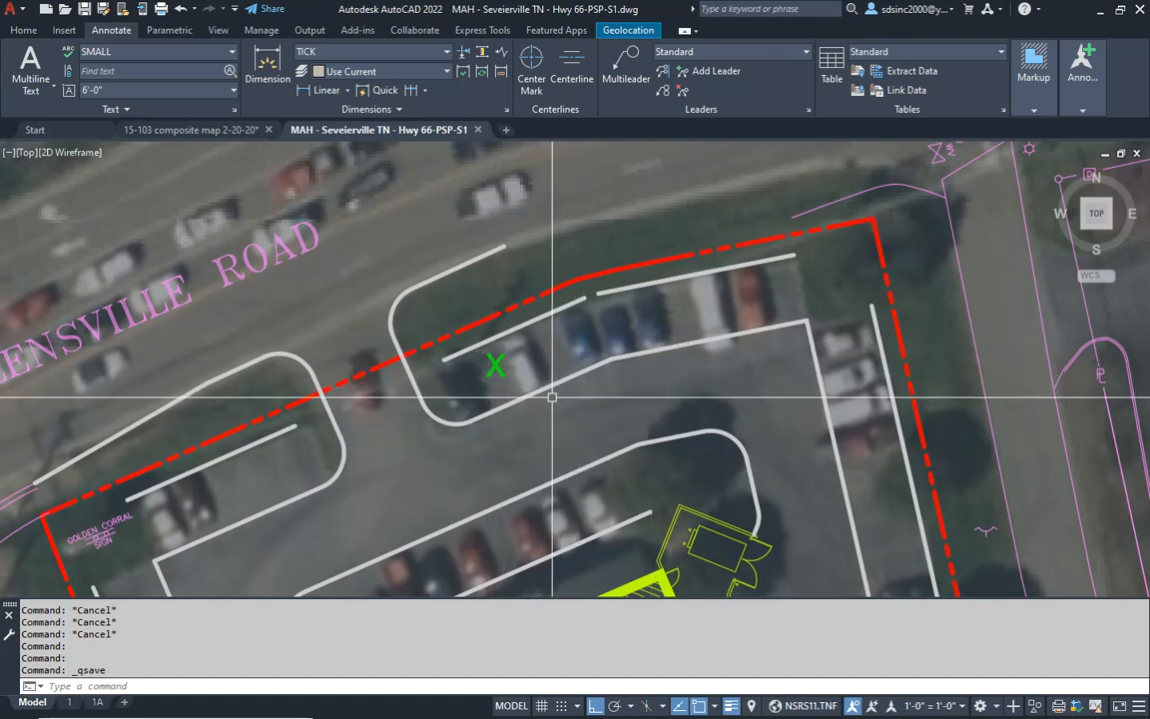
- Run ZZERO on the objects of the whole site drawing, and save it
scroll(557, 390, down, 8)
middle_drag(597, 466, 597, 347)
key(Escape)
key(Escape)
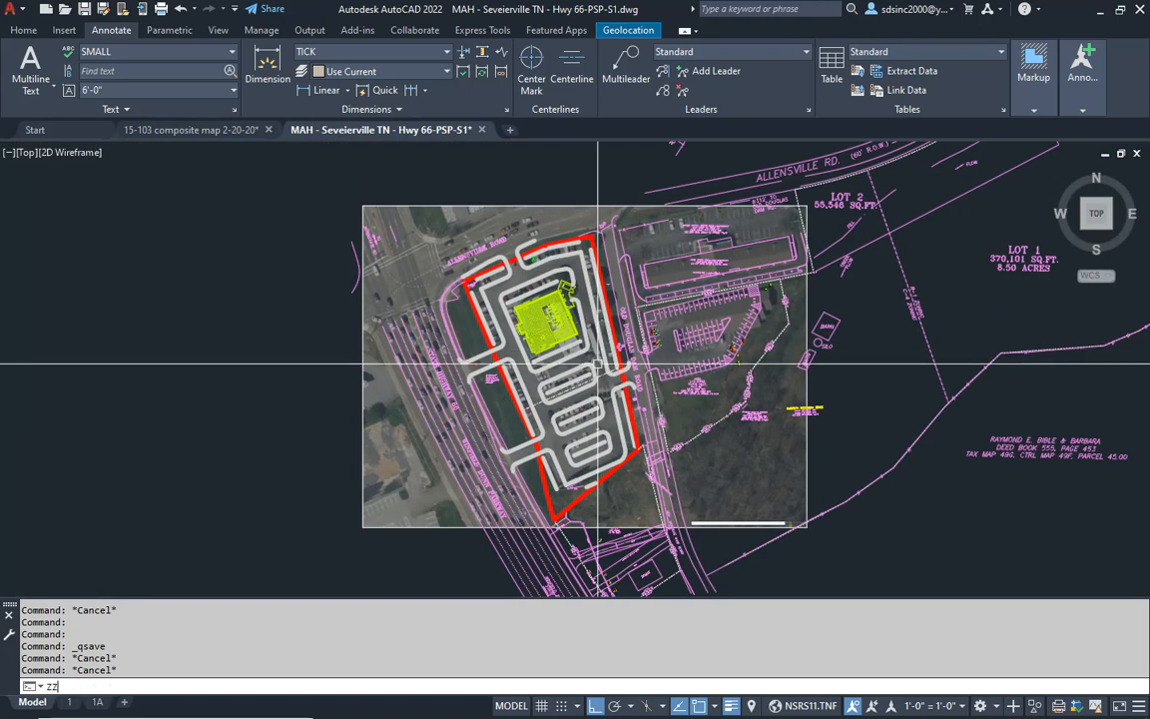
key(Return)
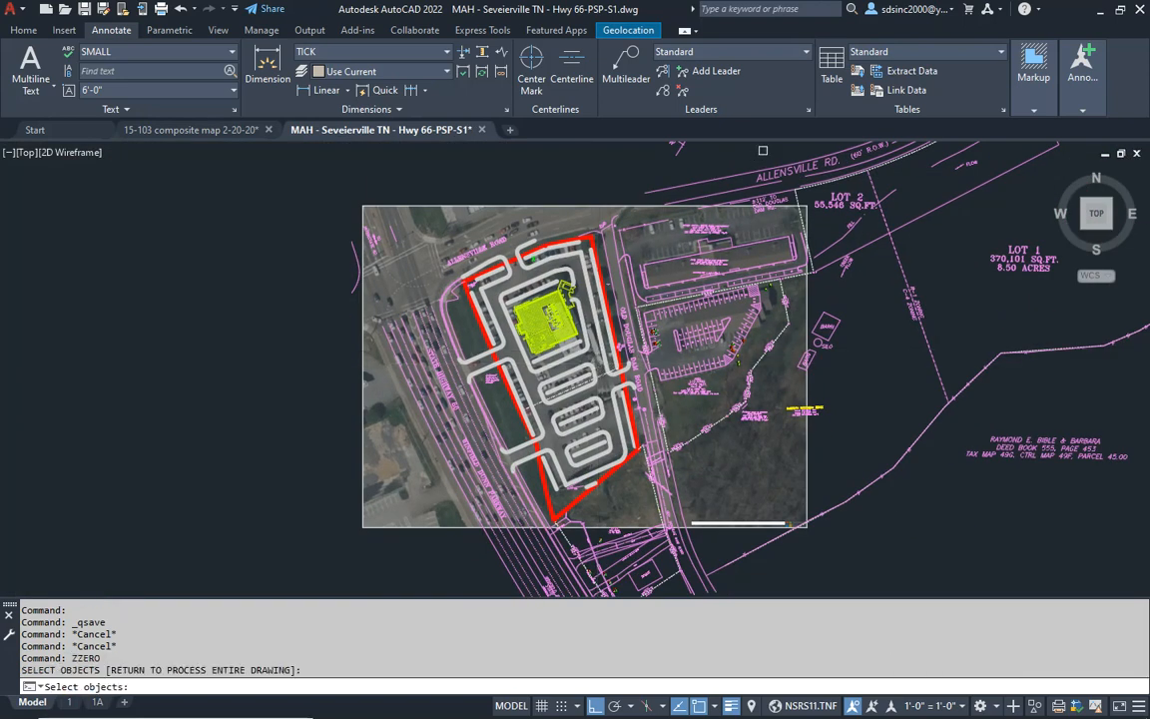
click(762, 150)
key(Return)
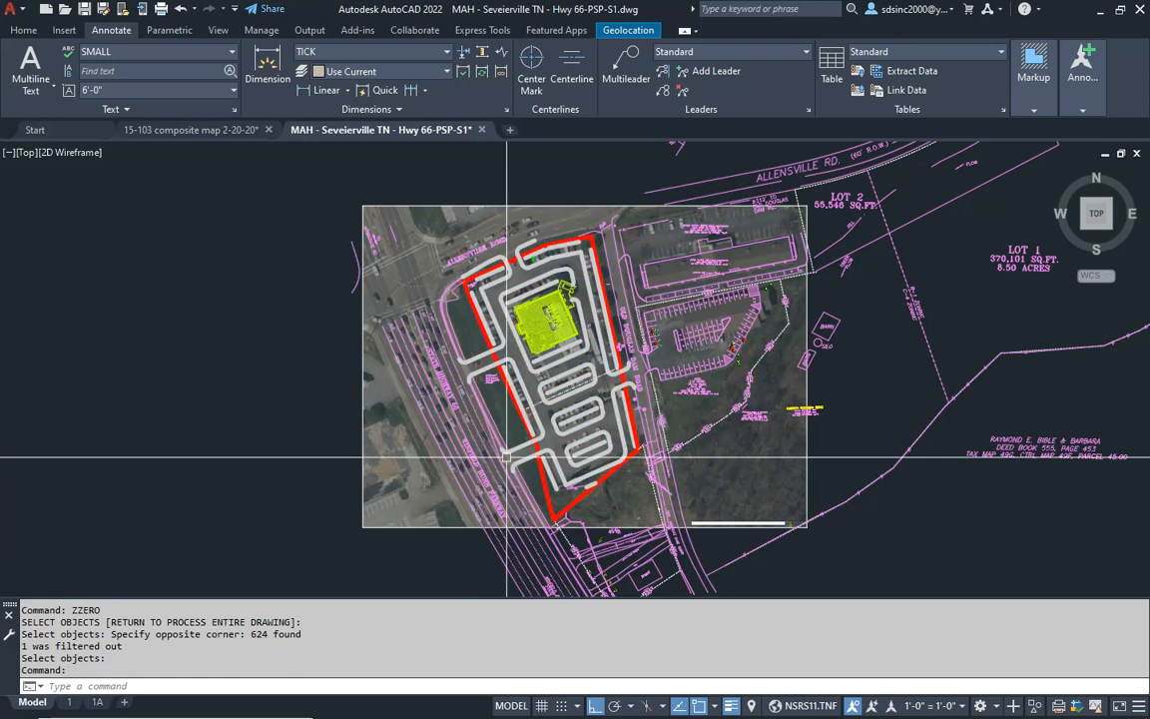
key(Escape)
key(Escape)
key(ctrl+s)
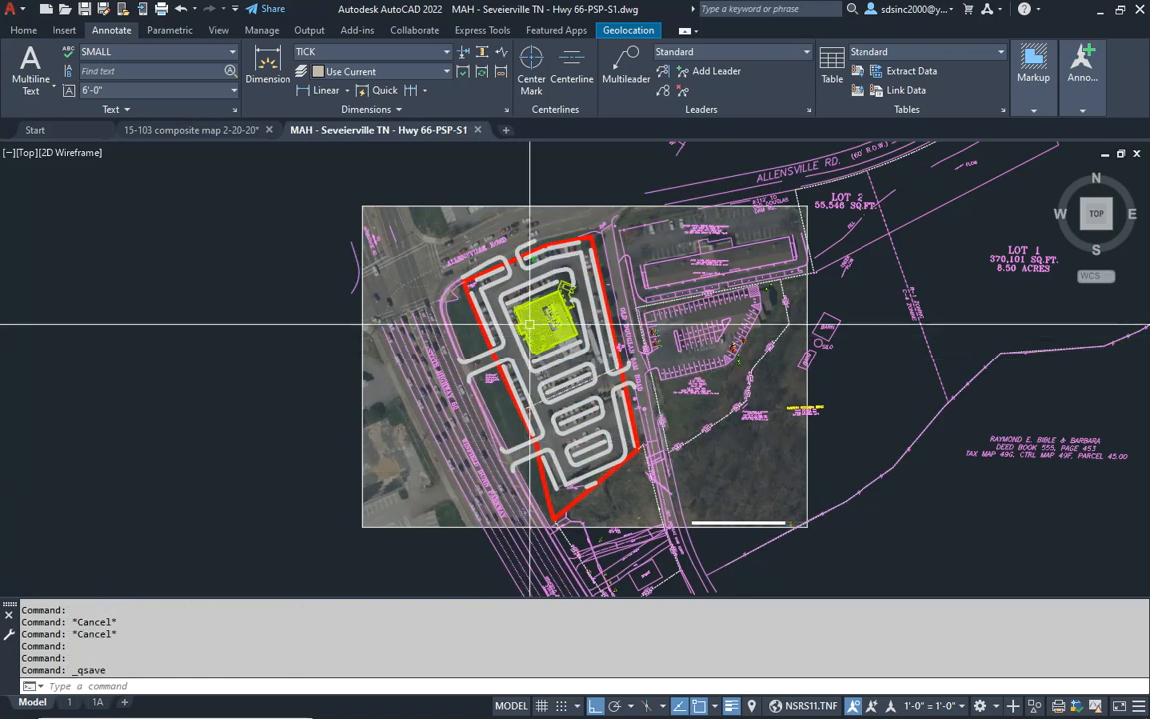
- List the properties of the straight curb line south of the green X to read its length, and return to the drawing
scroll(488, 257, up, 8)
scroll(562, 424, up, 3)
key(Escape)
key(Escape)
key(Escape)
key(Escape)
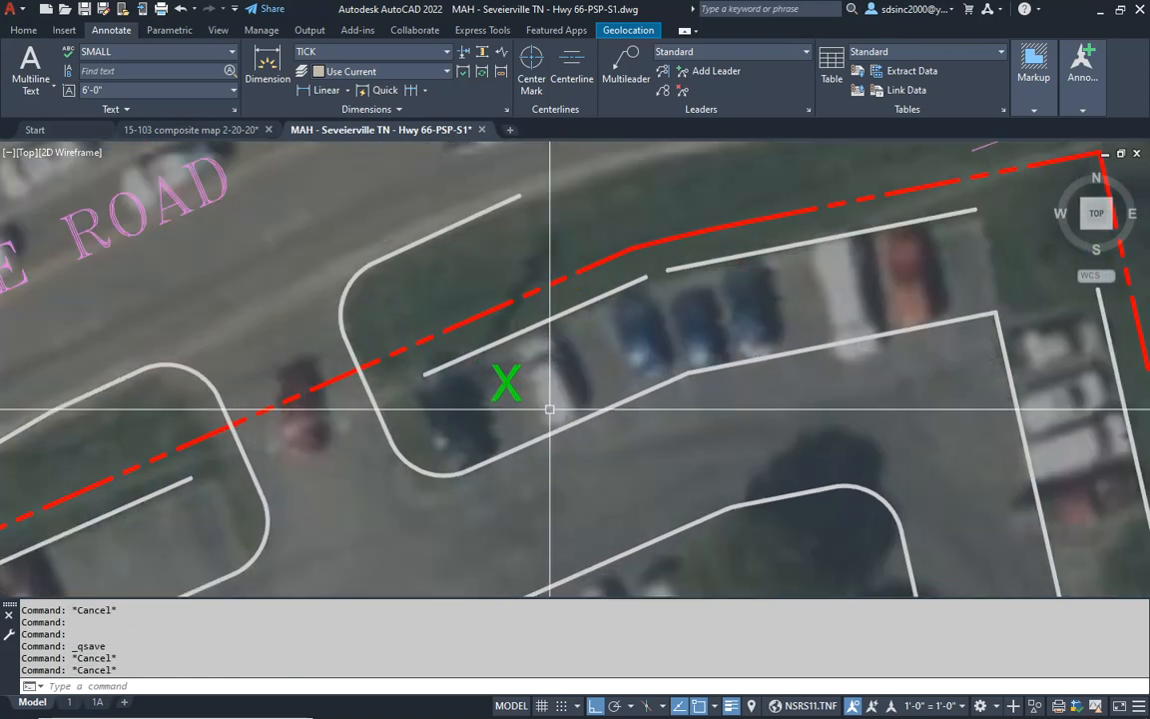
text(li)
key(Return)
click(569, 427)
key(Return)
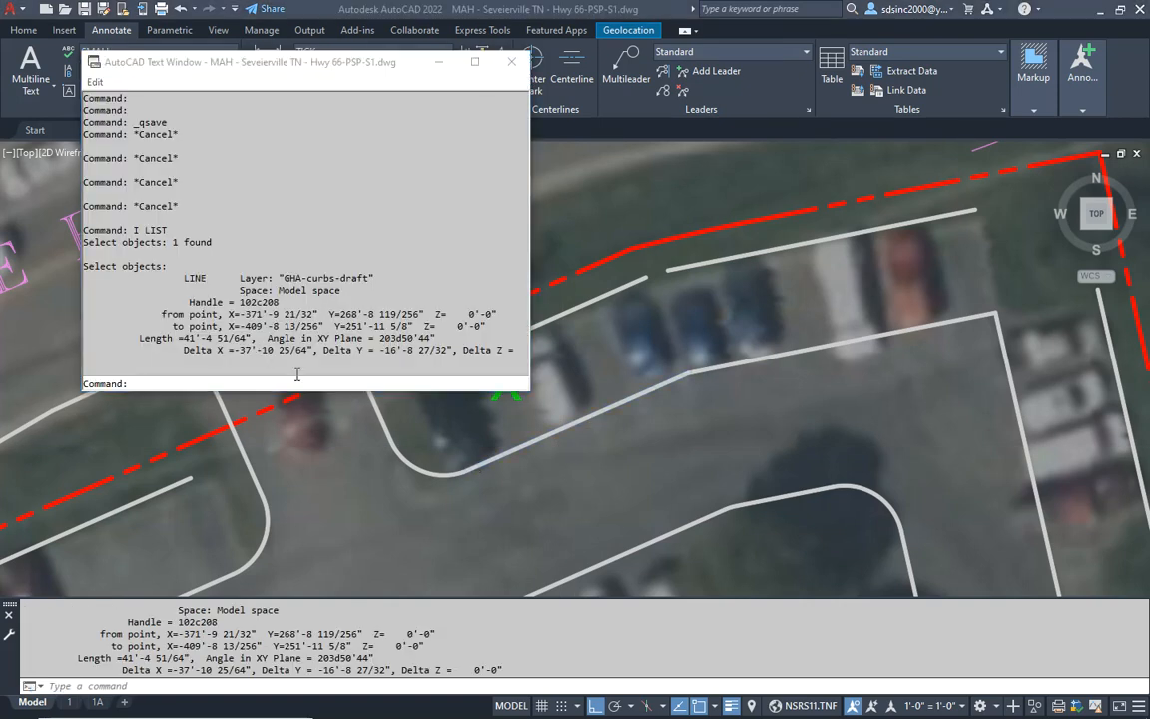
key(alt+Tab)
middle_drag(562, 393, 550, 392)
key(Escape)
key(Escape)
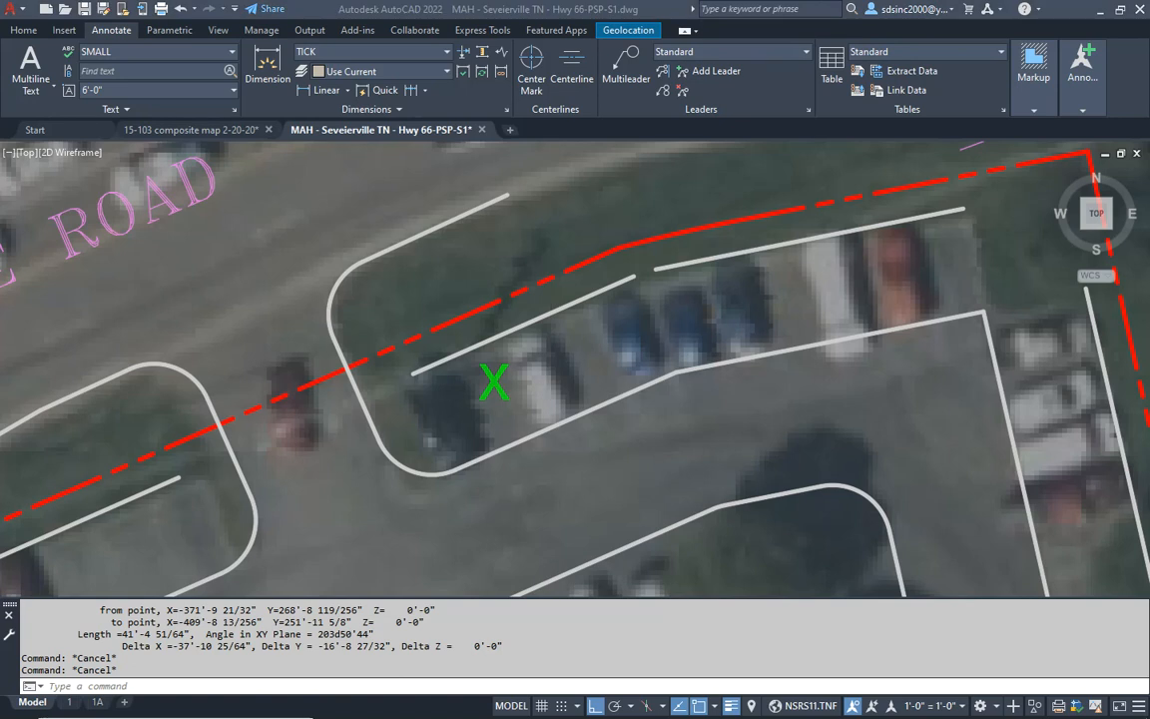
- Divide 41 by 9 in the Calculator to work out the parking spaces in this row
mouse_move(714, 264)
mouse_down()
mouse_move(673, 164)
mouse_move(675, 175)
mouse_up()
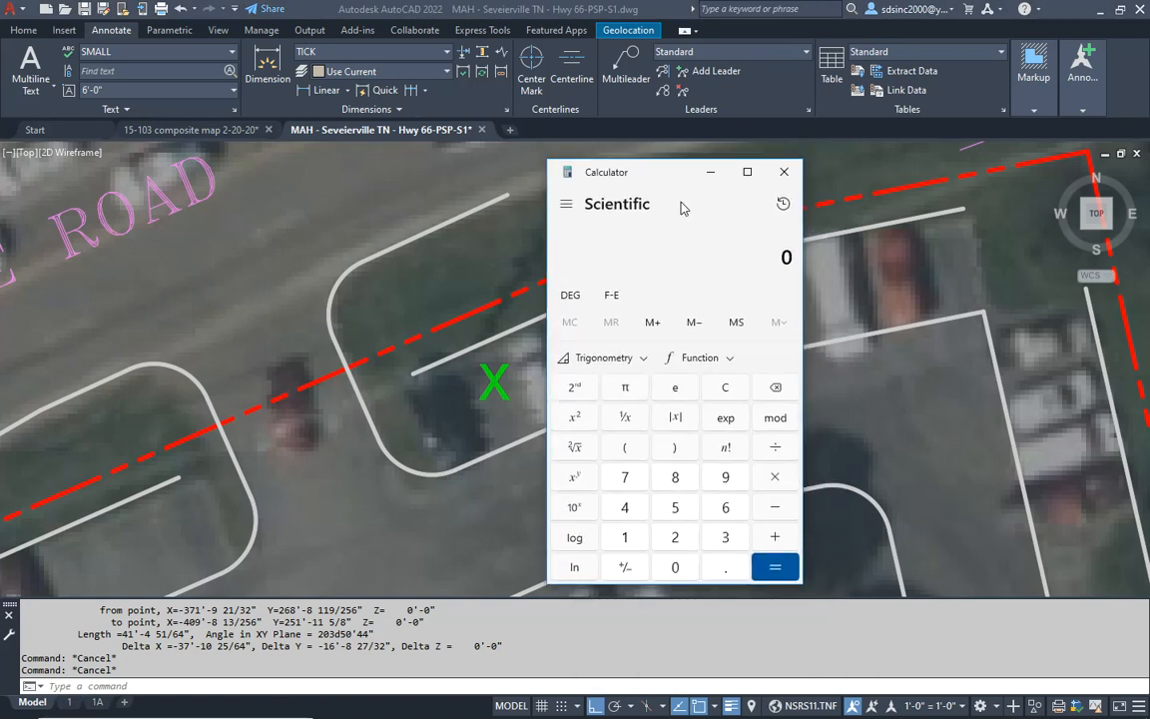
text(41/9)
key(Return)
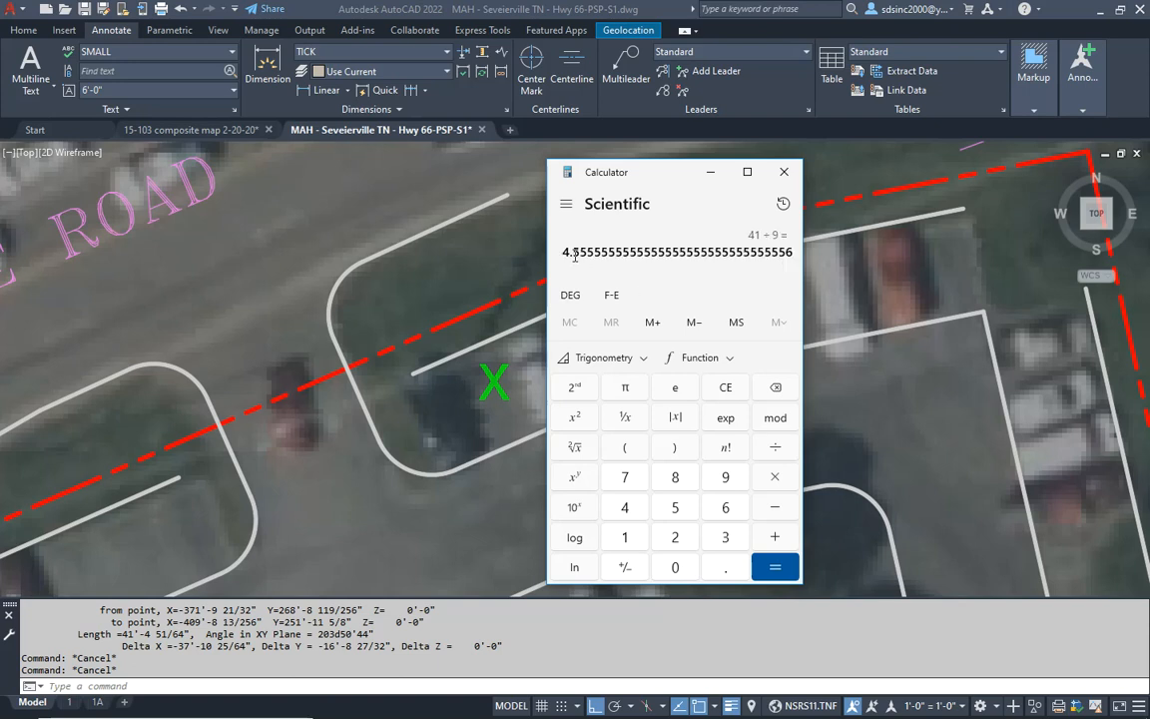
- Change the green X in the north parking row to the parking count 4
click(488, 381)
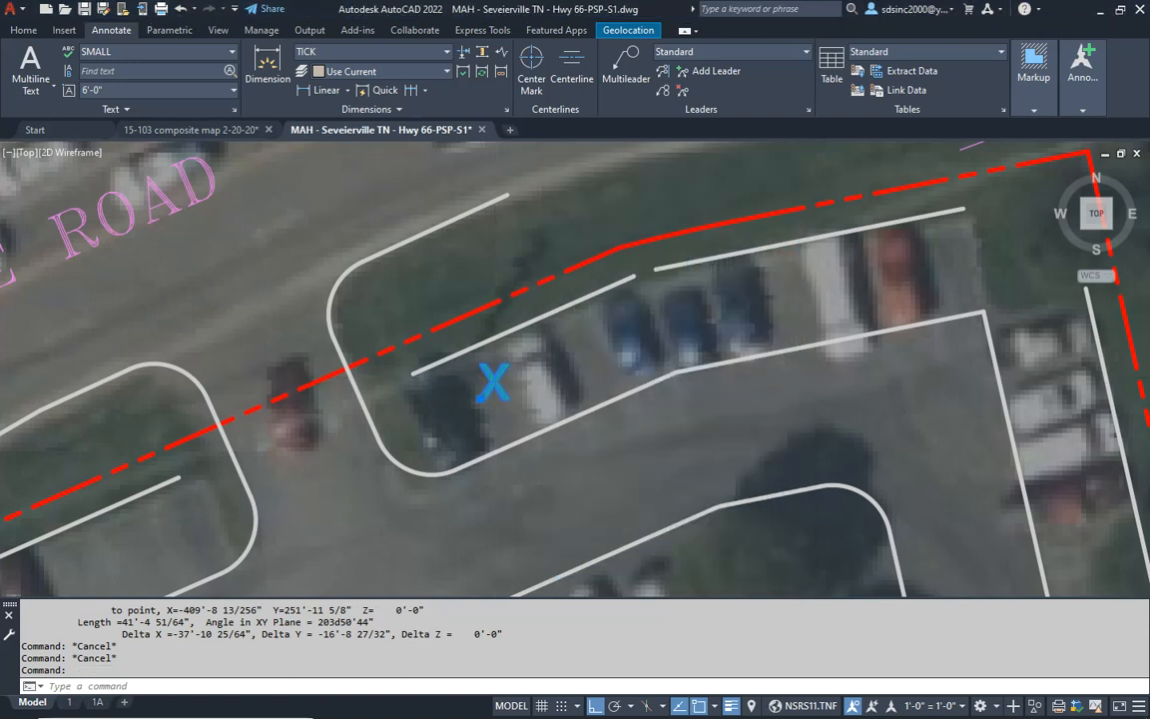
double_click(494, 381)
text(4)
key(Escape)
key(Escape)
- Turn ortho off and move the green 4 slightly southeast, toward the middle of its parking row
key(Escape)
text(m)
key(Return)
click(495, 389)
key(Return)
click(367, 524)
key(F8)
key(Escape)
key(Escape)
middle_drag(850, 402, 667, 436)
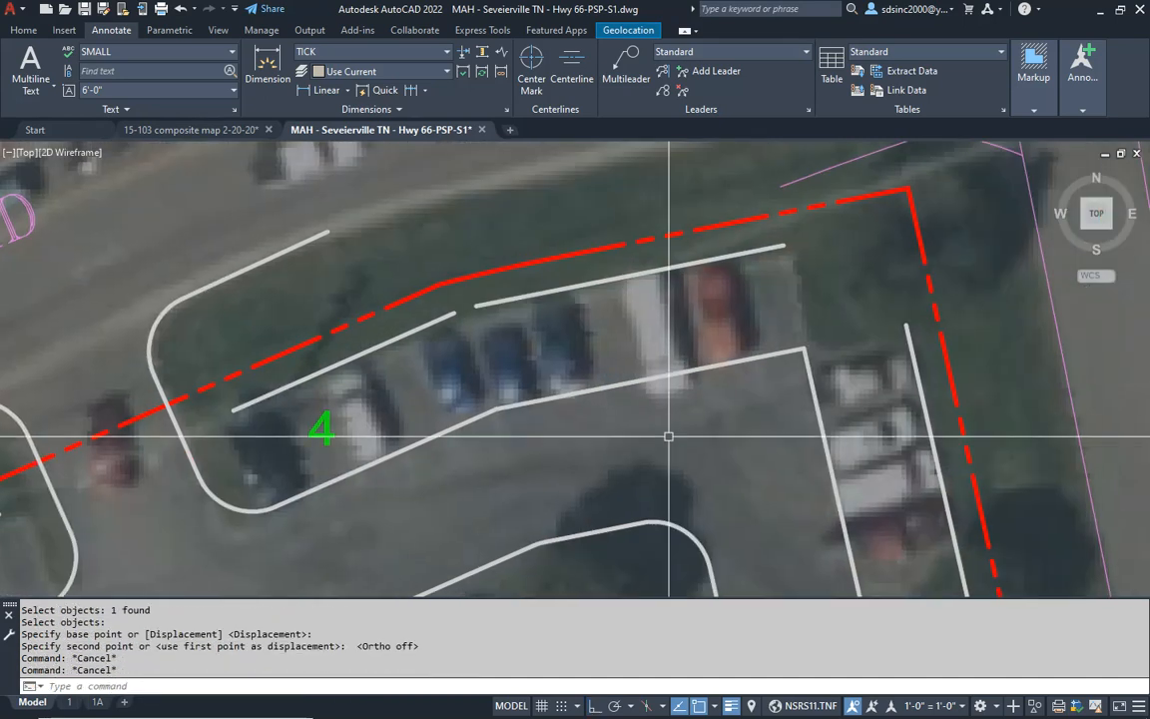
- List the properties of the inner curb line along the eastern part of the north parking row to read its length
text(li)
key(Return)
click(649, 378)
key(Return)
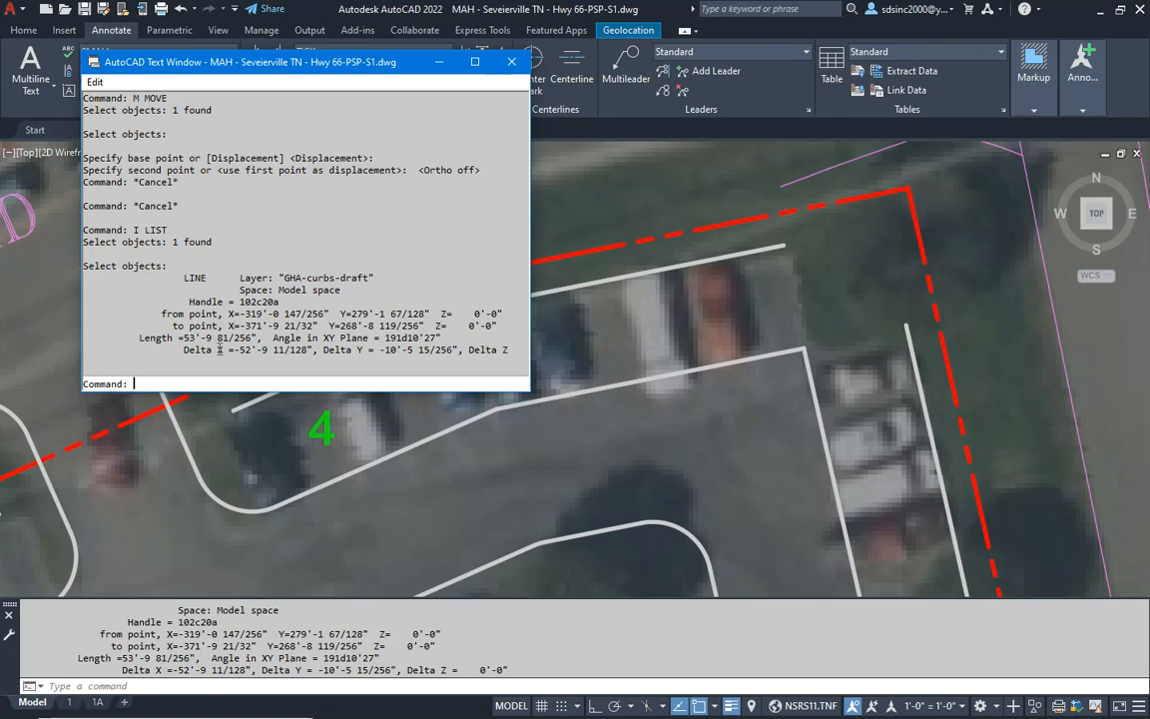
- Divide 53 by 9 in the Calculator to work out the row's parking spaces, and return to the drawing
key(alt+Tab)
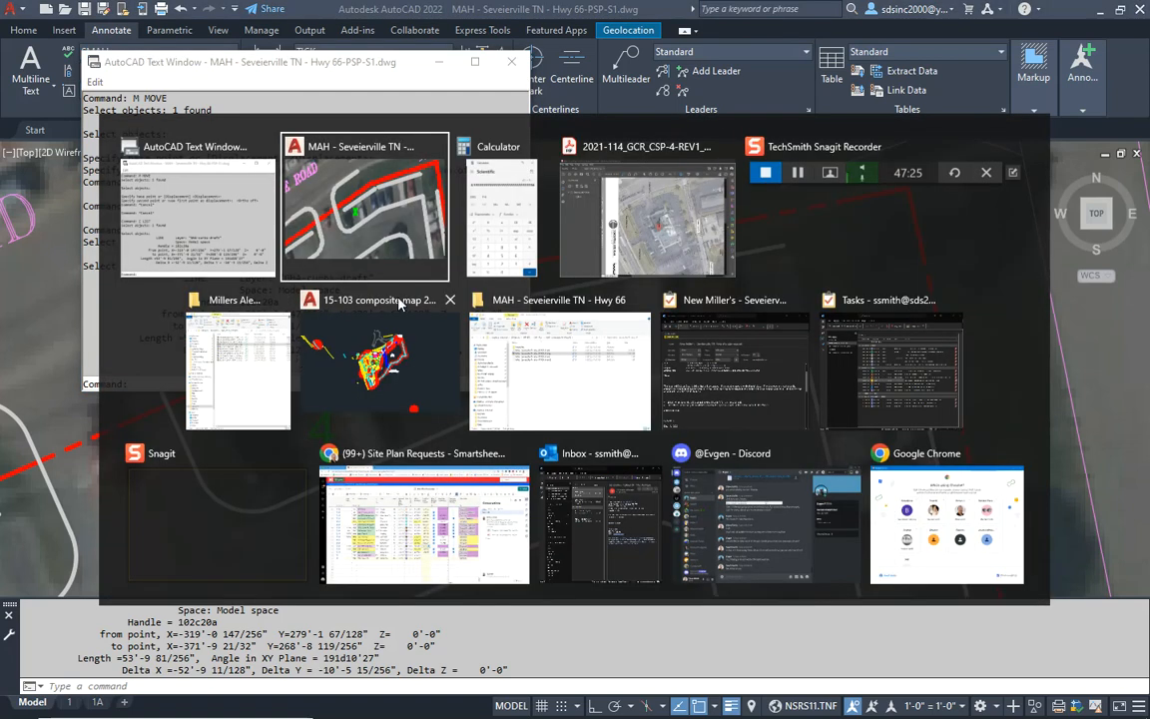
click(495, 215)
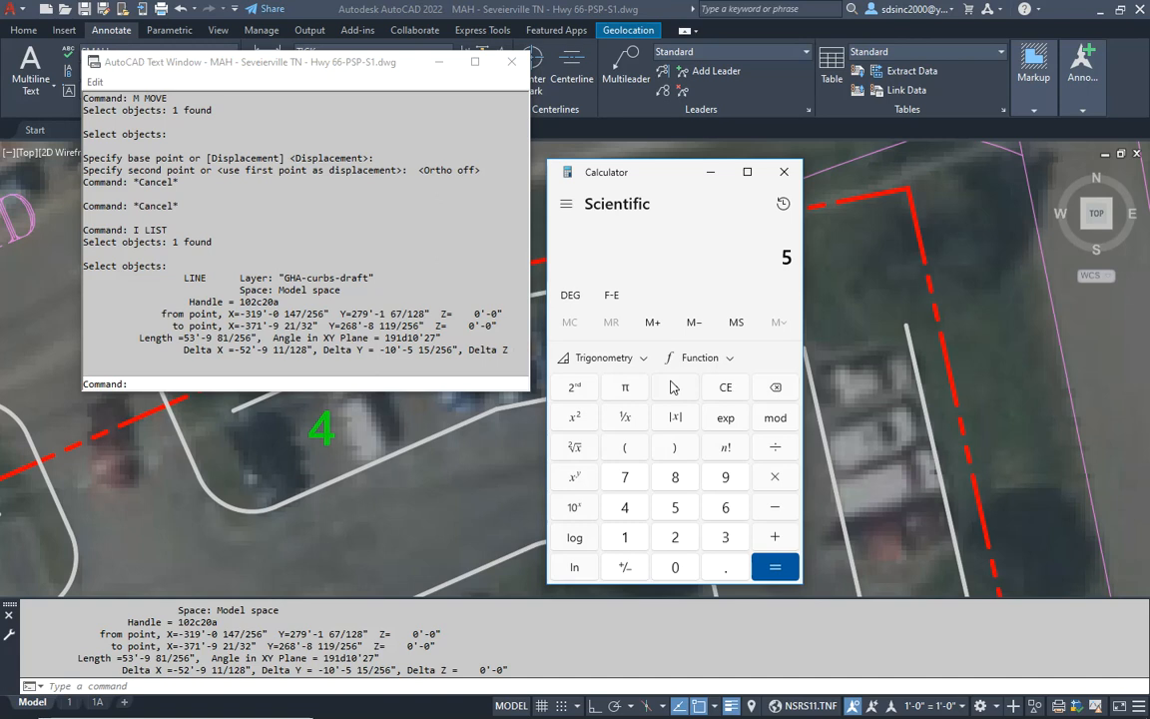
key(Return)
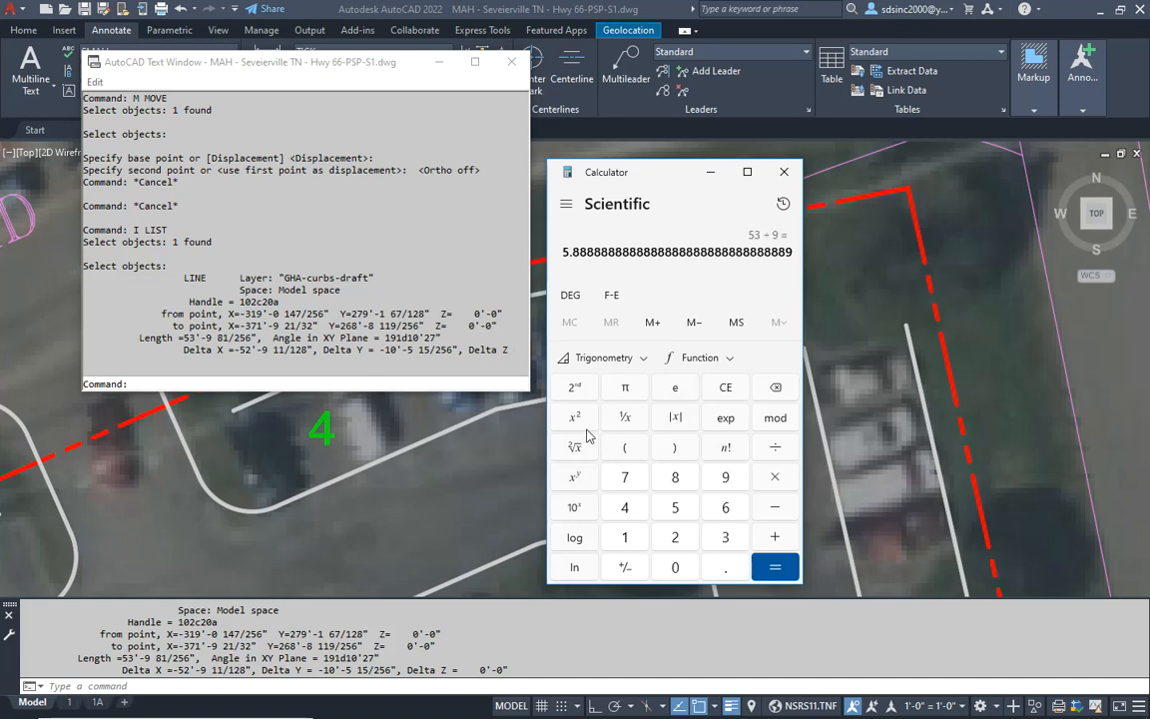
click(492, 472)
key(Escape)
key(Escape)
- Copy the green 4 to the east end of the north parking row, over the red vehicle
text(c)
key(Return)
click(332, 435)
key(Return)
click(312, 445)
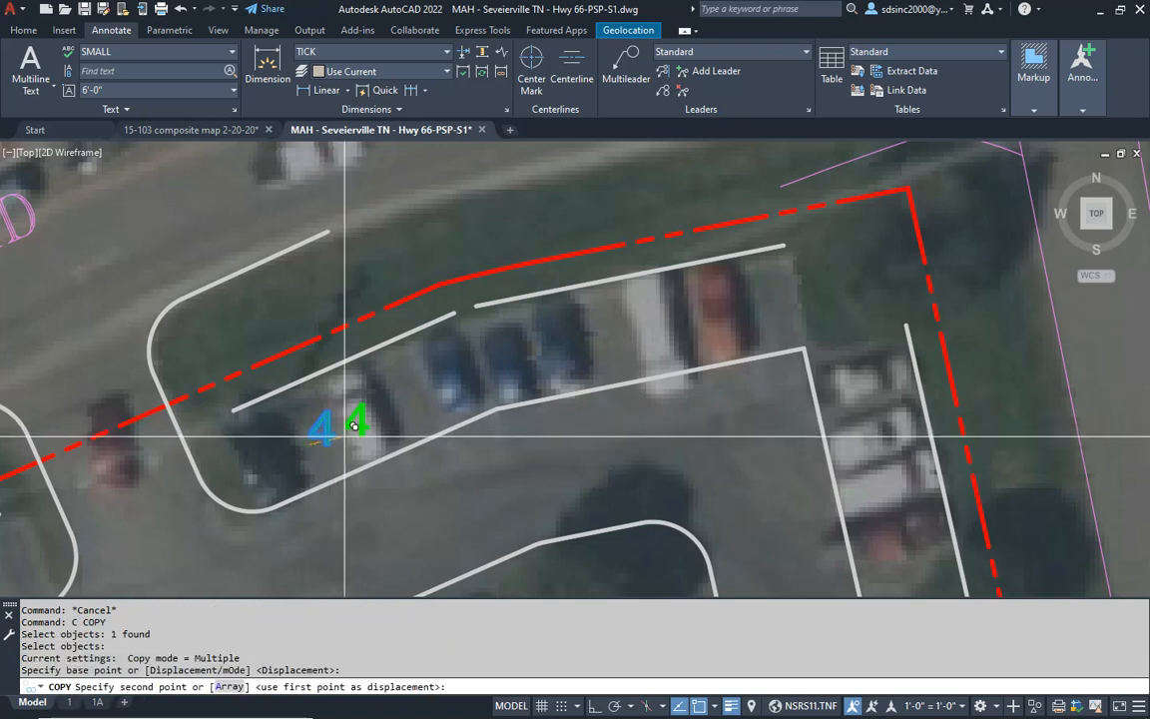
click(730, 315)
key(Escape)
key(Escape)
- Change the copied parking count over the red vehicle to 5
double_click(726, 313)
text(5)
click(654, 438)
key(Escape)
key(Escape)
key(Escape)
key(Escape)
- List the properties of the long inner curb line of the east parking row to read its length
scroll(575, 337, down, 5)
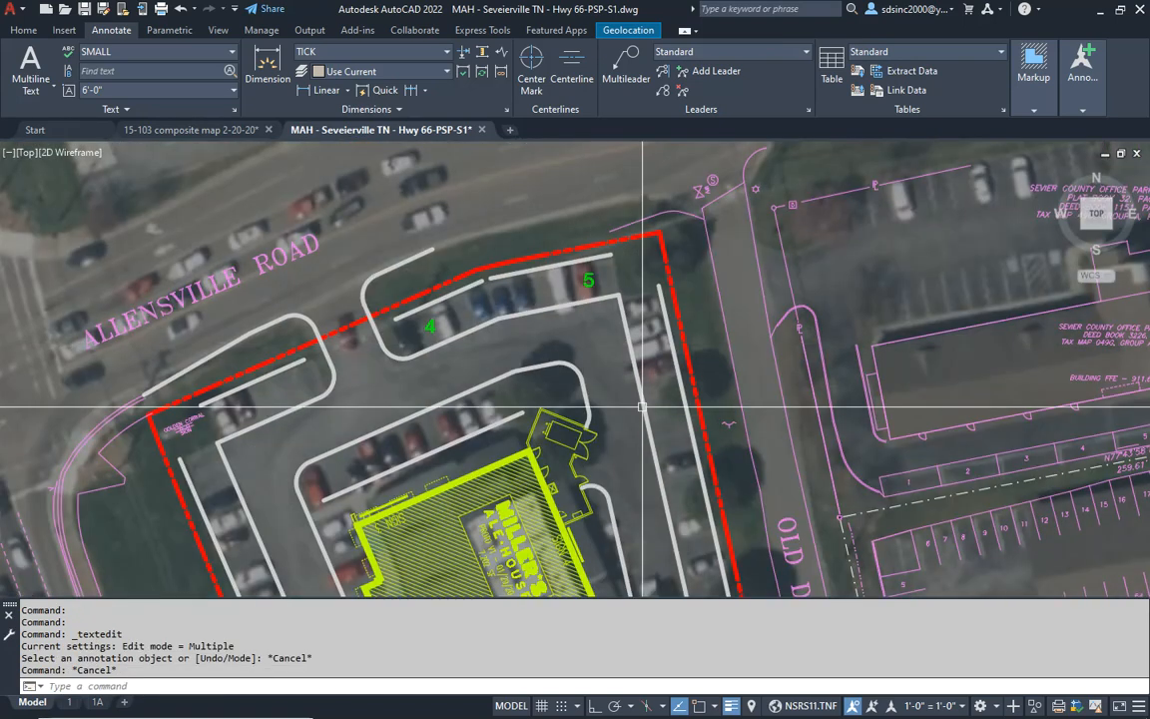
text(l)
key(Return)
scroll(721, 348, down, 3)
click(723, 378)
key(Return)
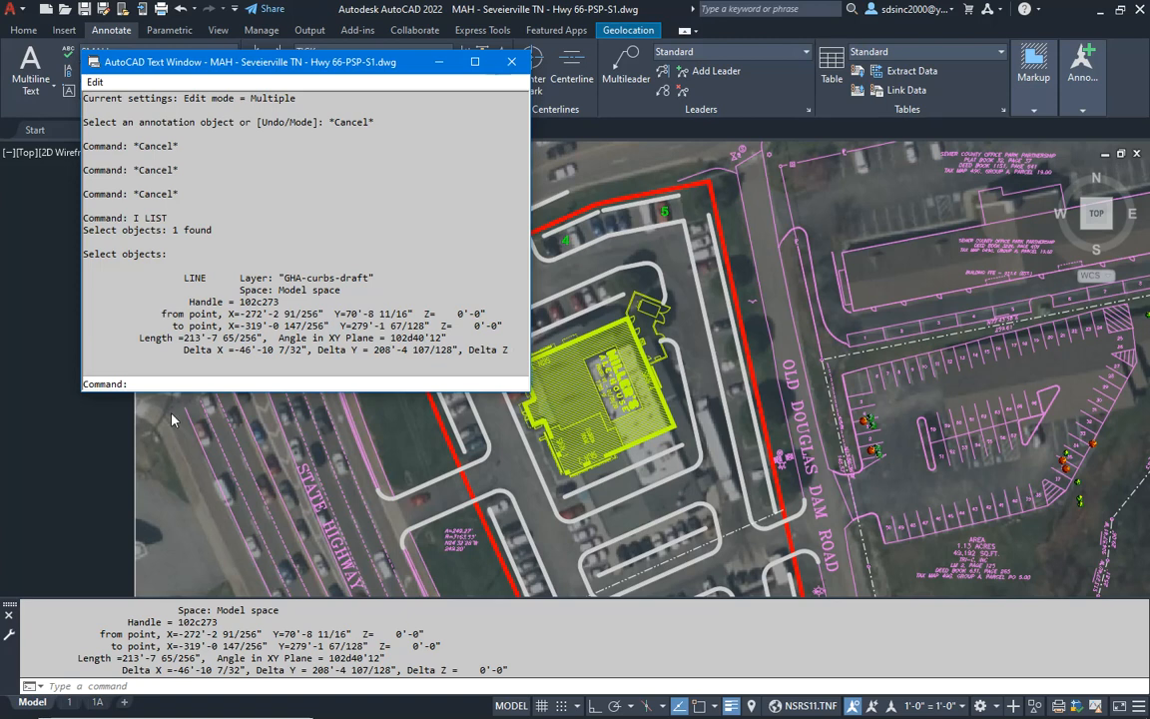
- Divide 213.5 by 9 in the Calculator to work out the east row's parking spaces, and return to the drawing
click(403, 446)
key(alt+Tab)
key(alt+Tab)
key(alt+Tab)
key(Escape)
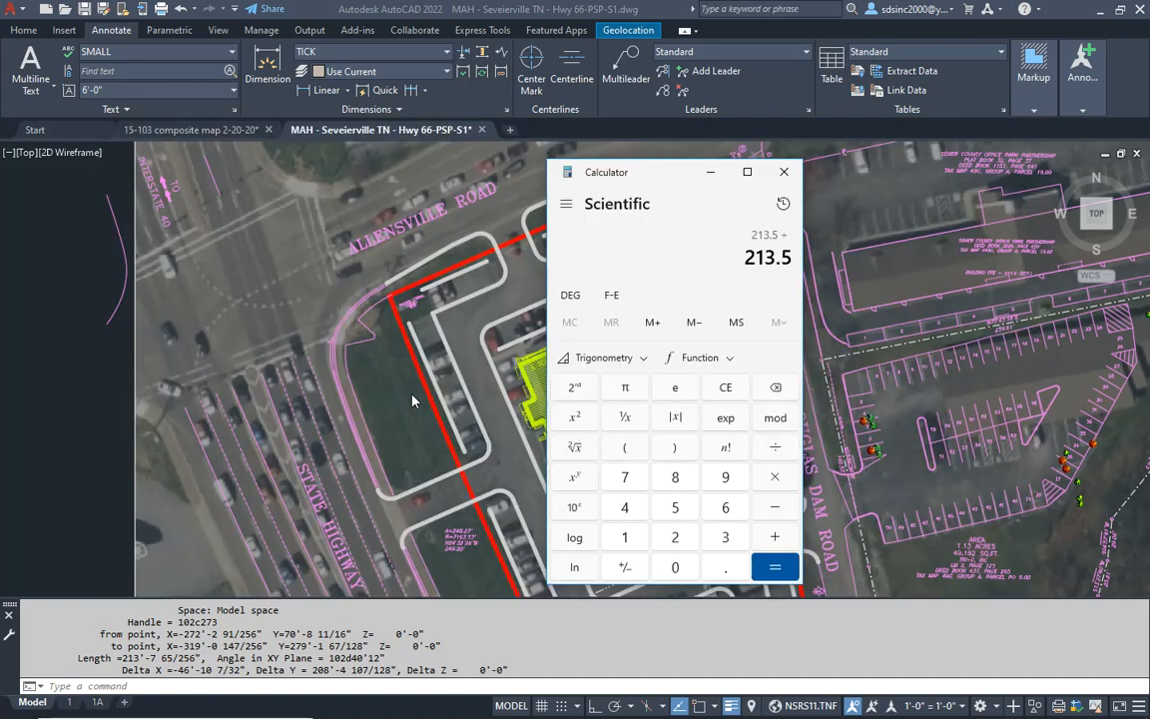
key(Return)
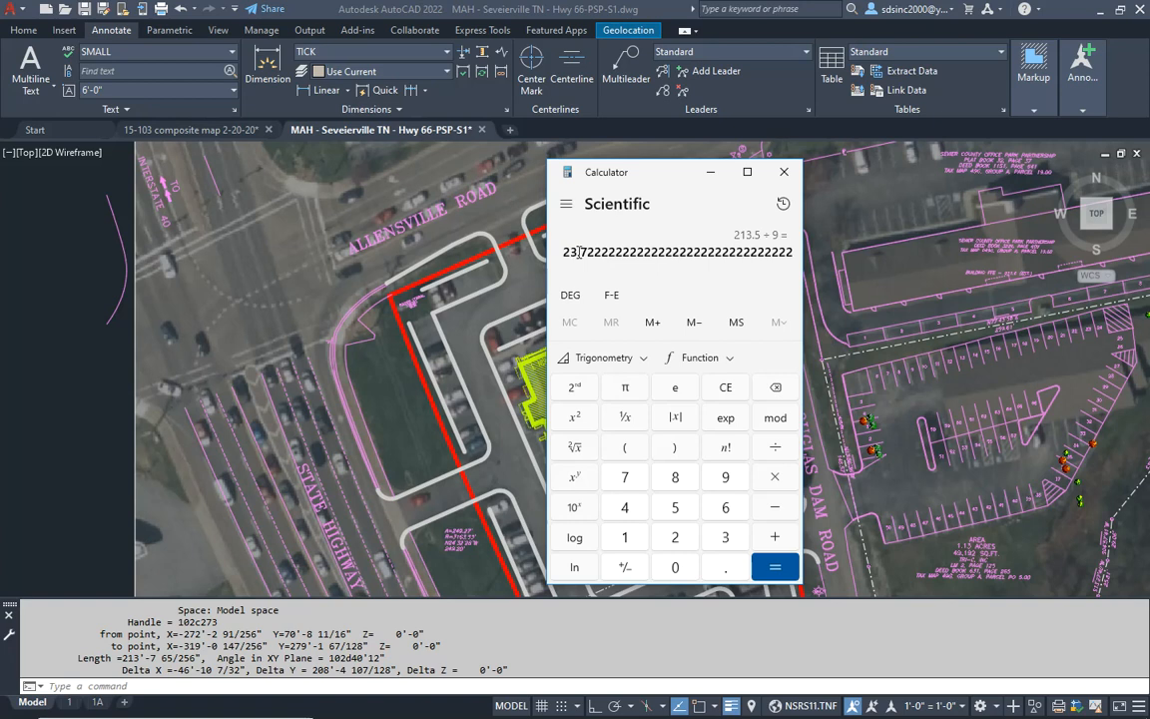
click(521, 288)
key(Escape)
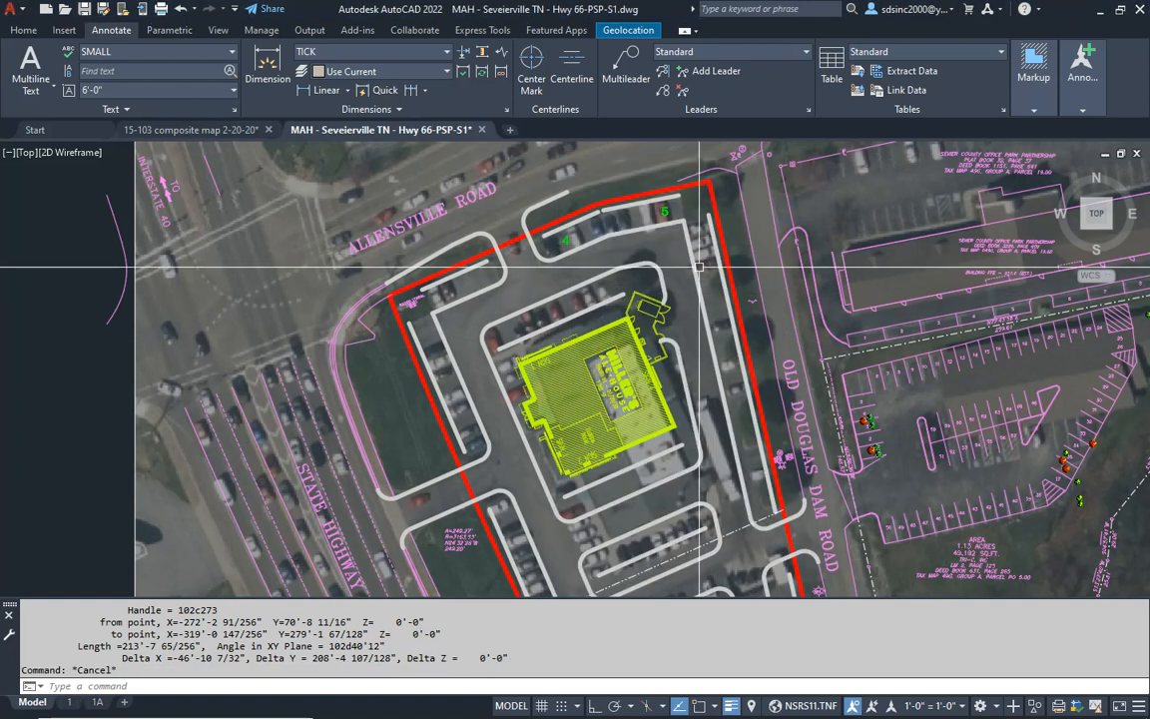
- Copy the green 5 into the north end of the parking row along the east property line
scroll(696, 266, up, 2)
text(c)
key(space)
click(648, 187)
key(space)
click(649, 189)
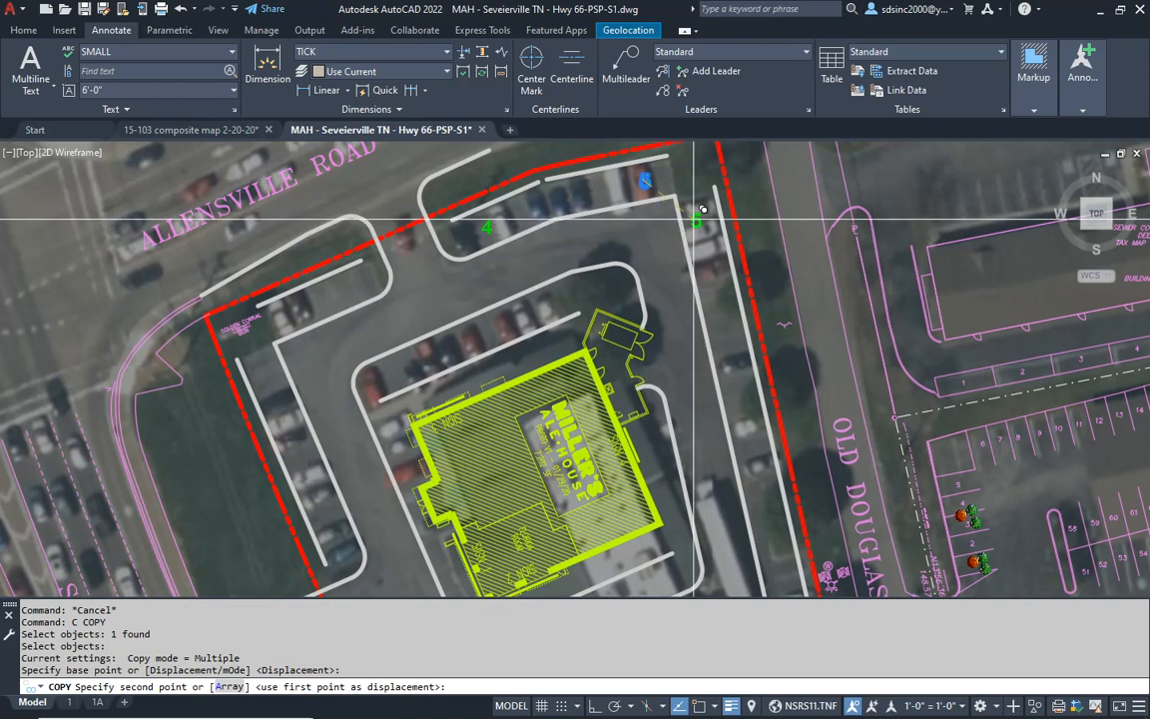
scroll(716, 228, up, 2)
click(711, 256)
key(Escape)
- Change the copied parking count in the east row to 22
double_click(715, 258)
text(22)
key(Return)
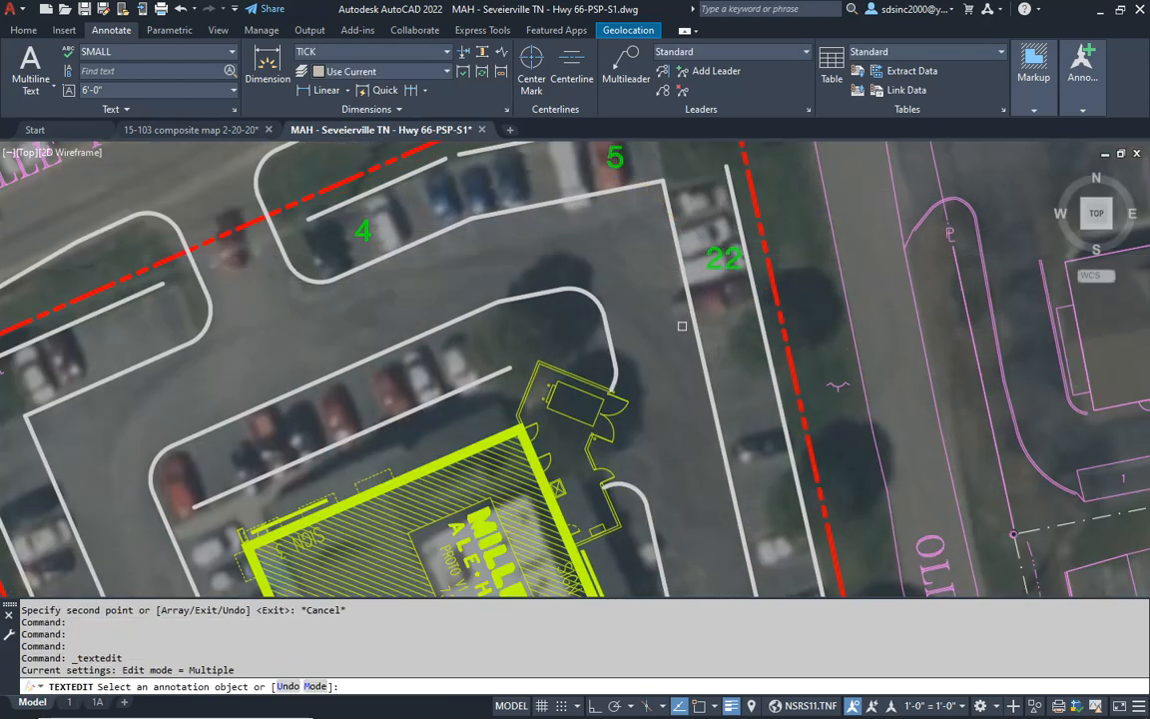
key(Escape)
- Move the green 22 slightly west so it sits between the two curb lines of its row
text(m)
key(space)
click(724, 259)
key(space)
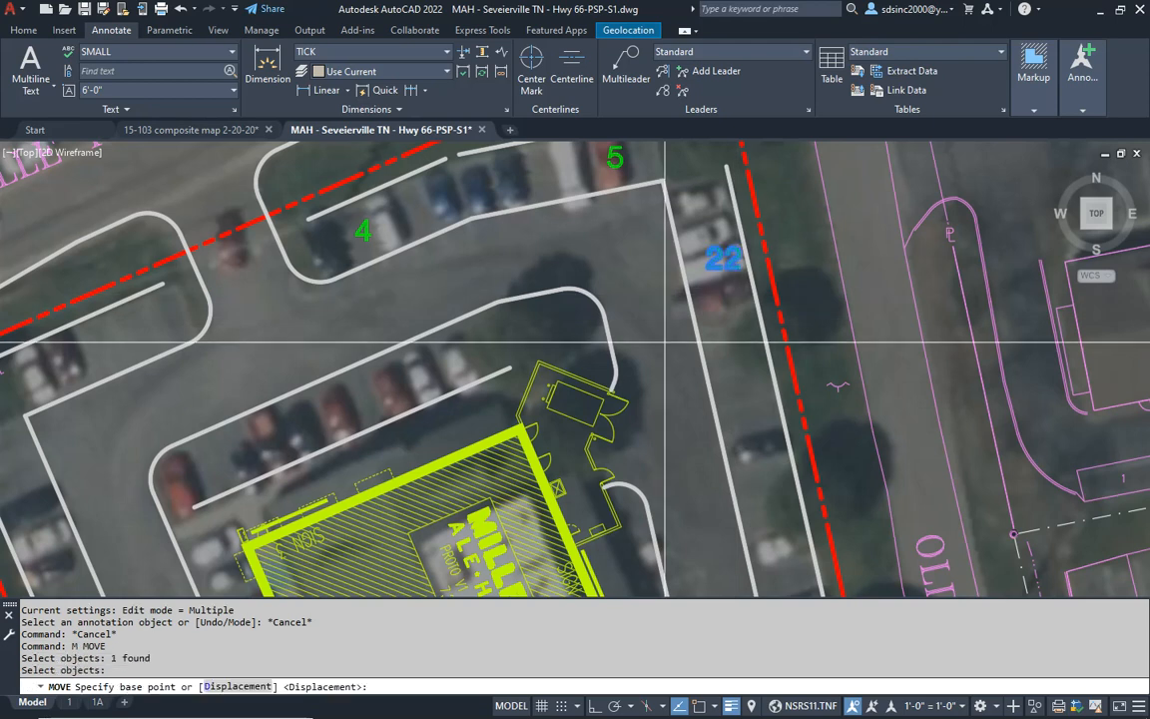
click(678, 320)
click(654, 338)
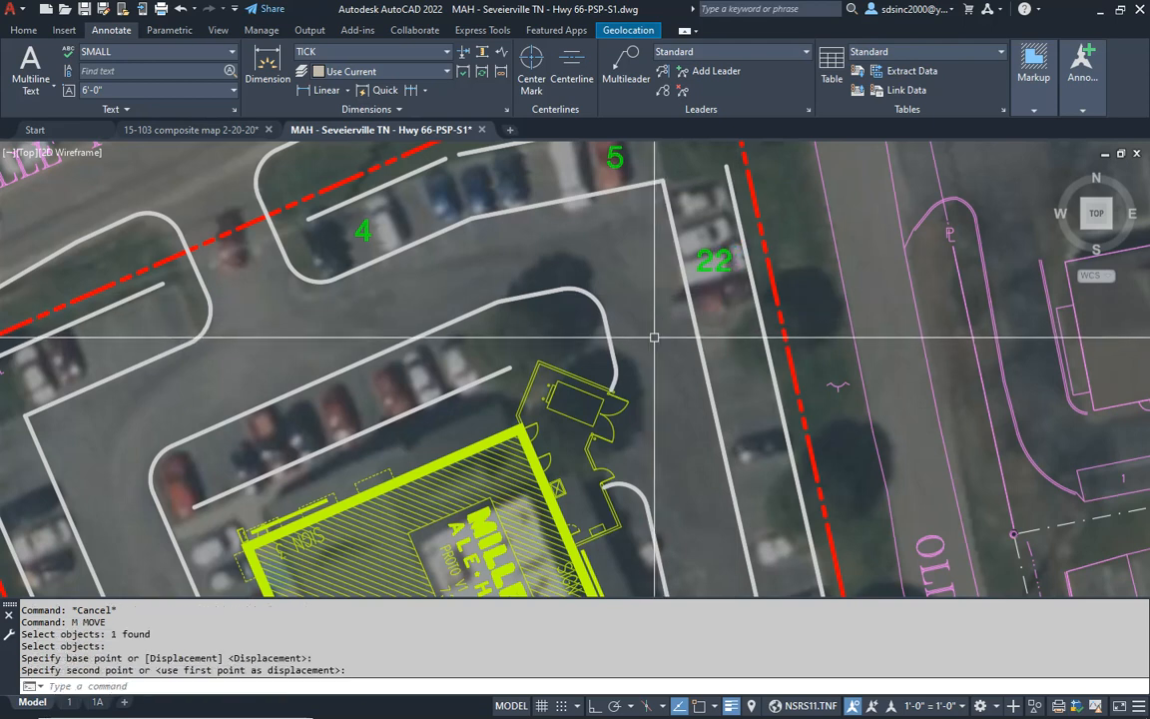
- Examine the parking row along the east property line, selecting its outer line to check its extent and clearing the selection
middle_drag(632, 289, 640, 340)
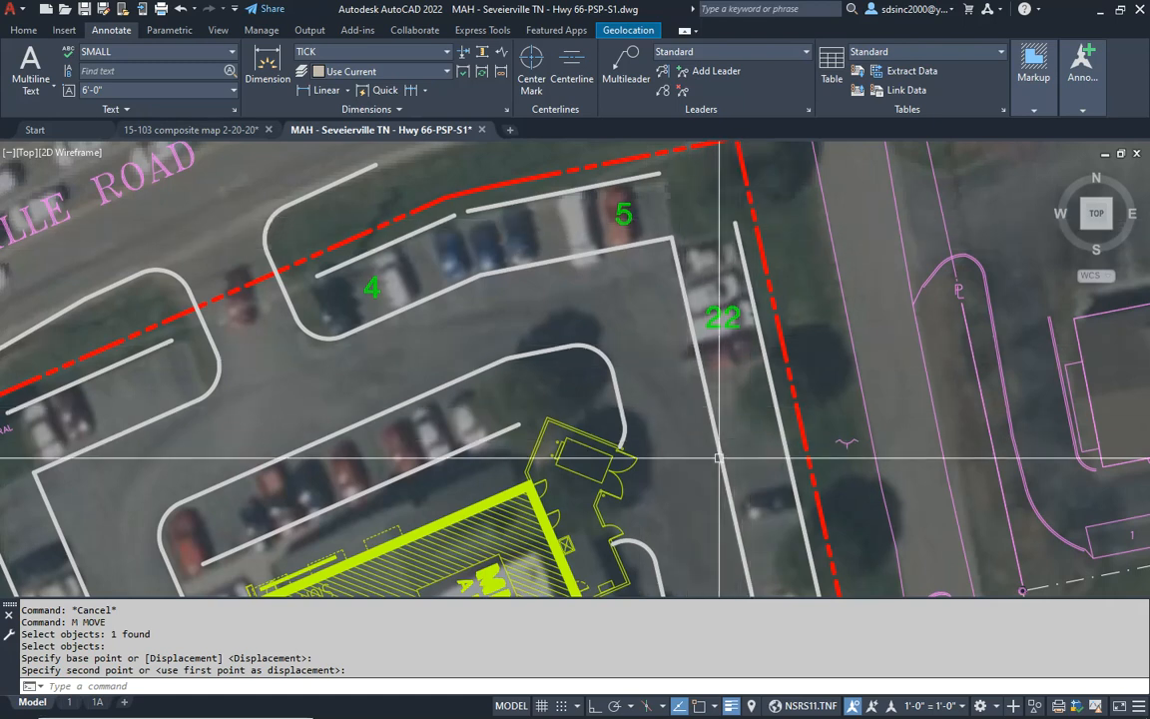
scroll(739, 452, down, 3)
mouse_move(734, 466)
middle_down()
mouse_move(737, 238)
mouse_move(708, 265)
mouse_move(705, 493)
middle_up()
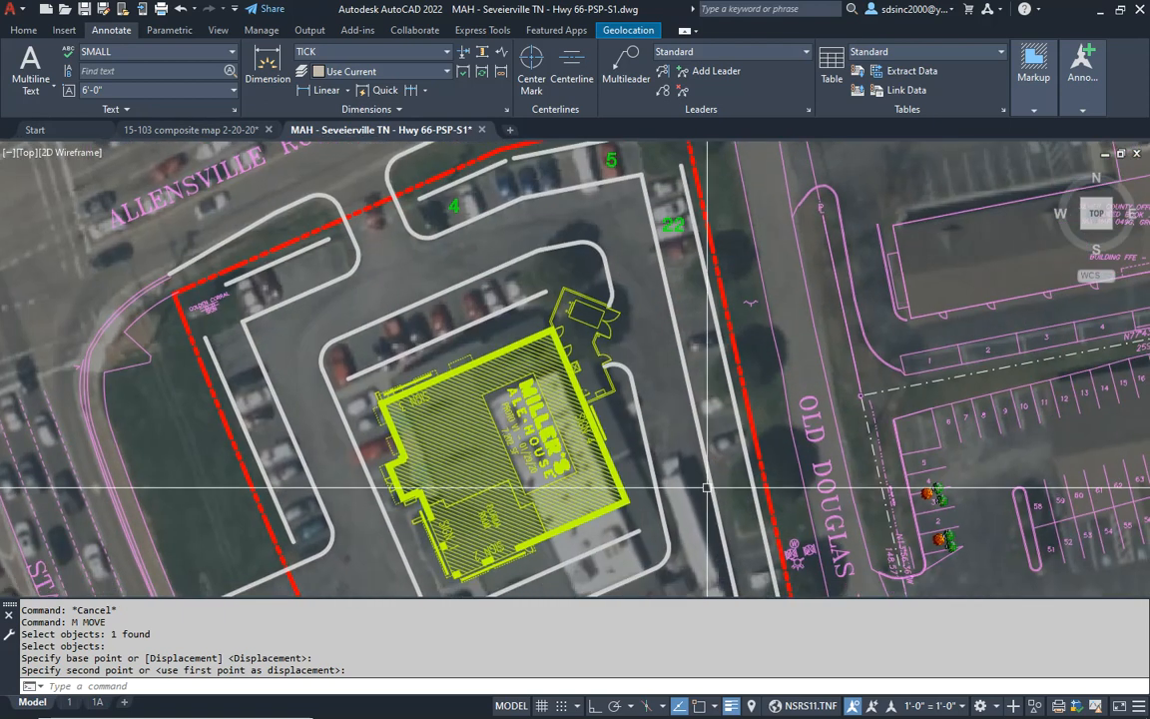
middle_drag(706, 339, 694, 275)
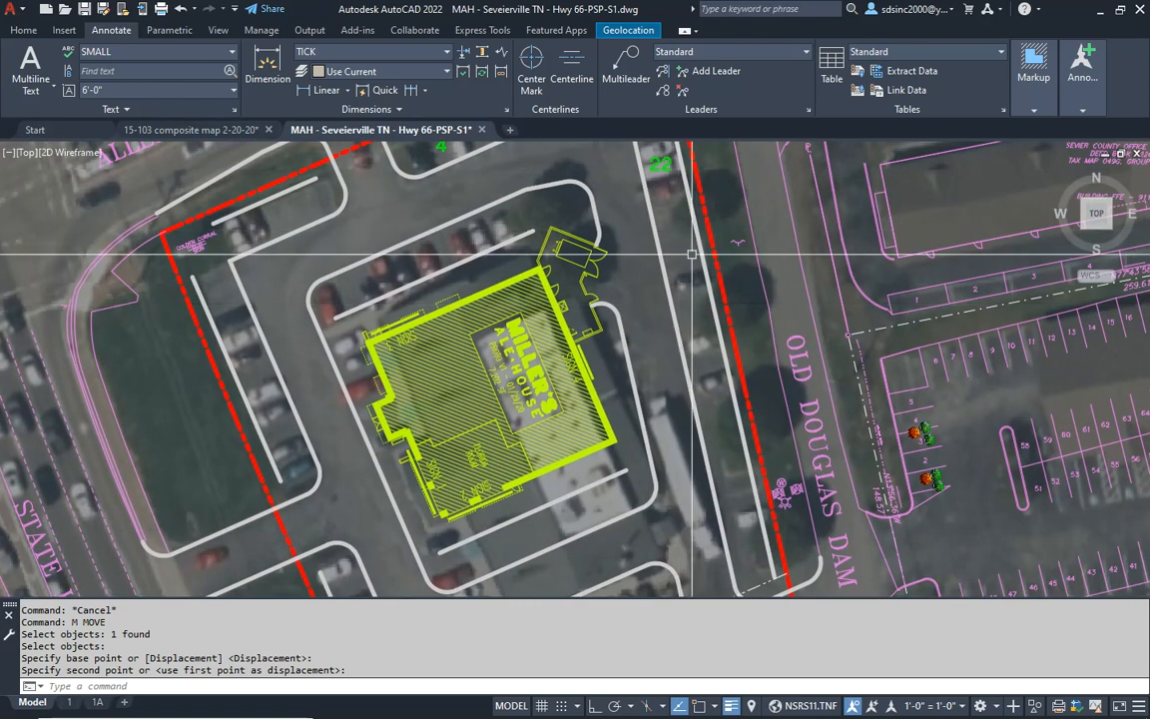
click(710, 330)
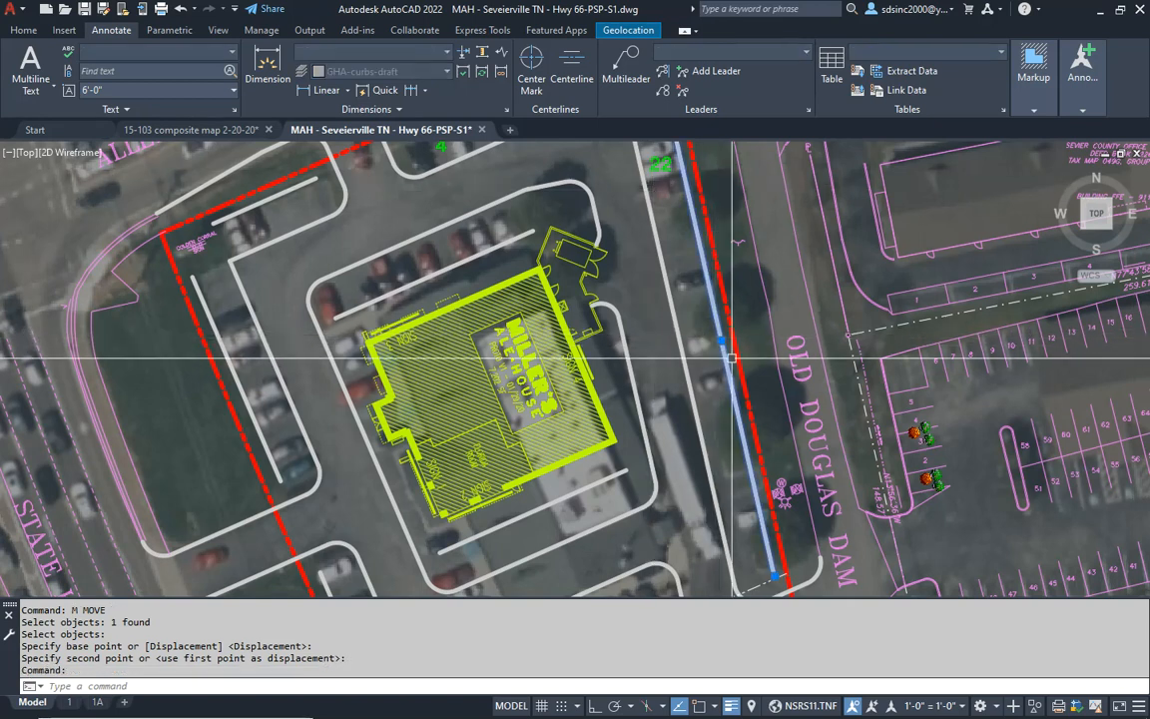
middle_drag(698, 374, 660, 262)
key(Escape)
key(Escape)
- List the properties of the straight outer line of the southeast parking row to read its length
middle_drag(708, 426, 626, 189)
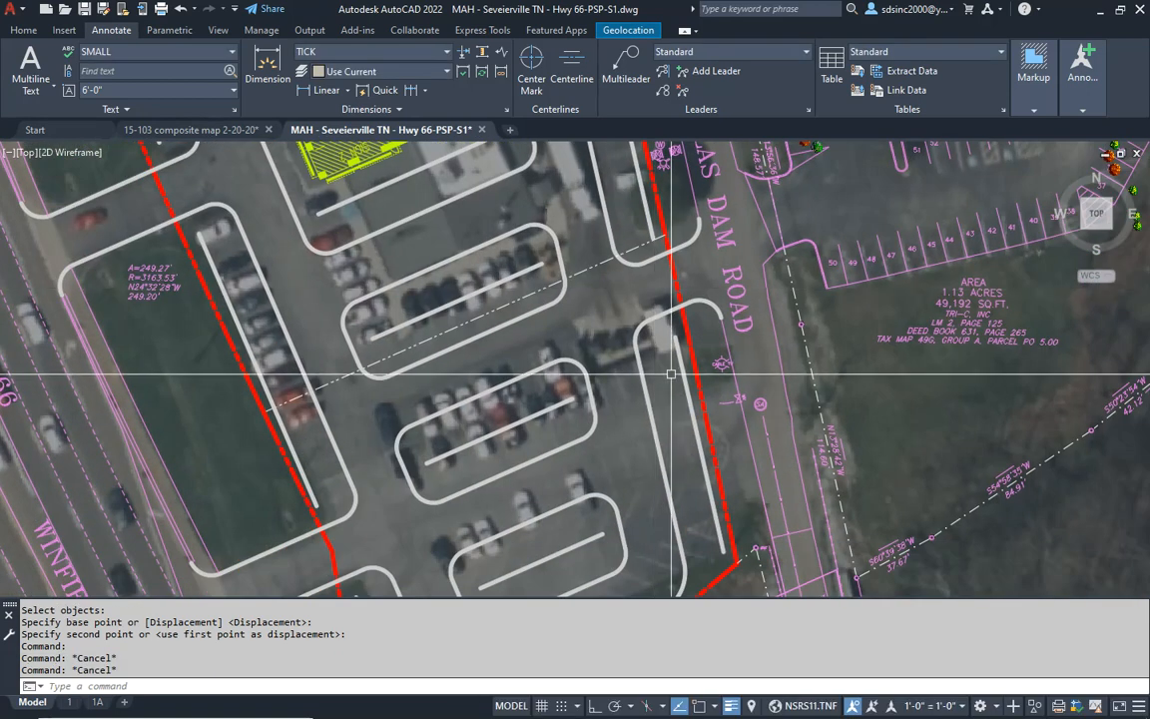
middle_drag(672, 358, 679, 310)
key(Escape)
key(Escape)
text(i)
key(Return)
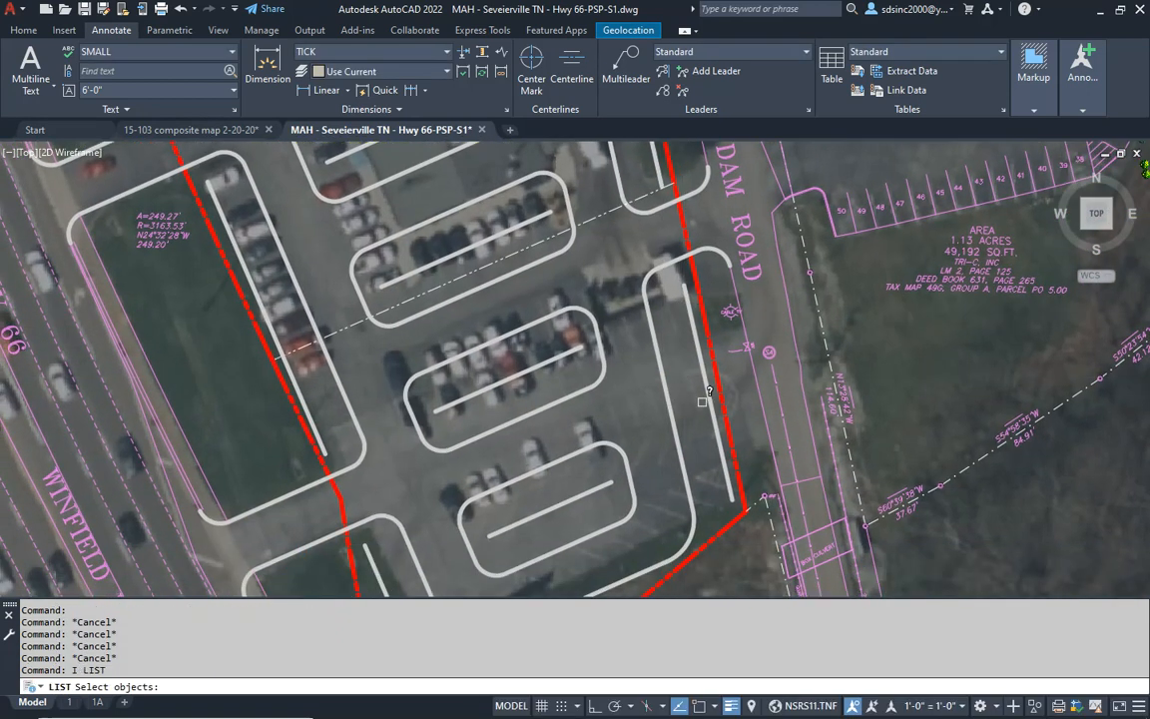
scroll(690, 521, up, 2)
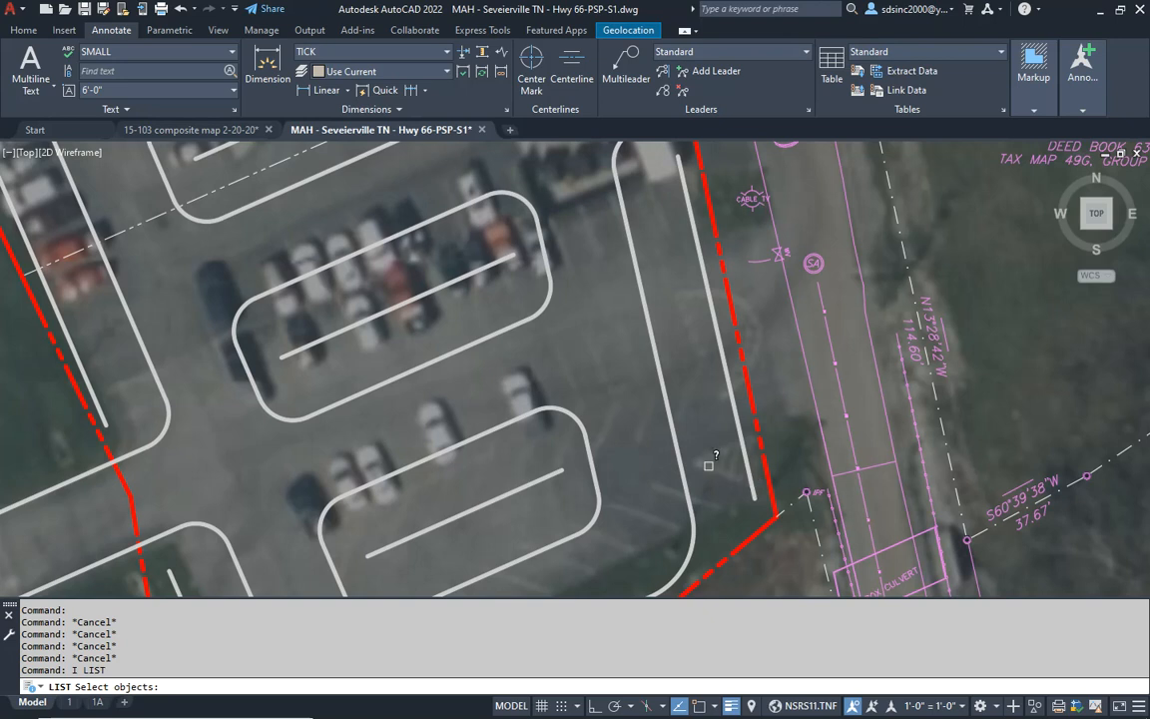
click(706, 283)
key(Return)
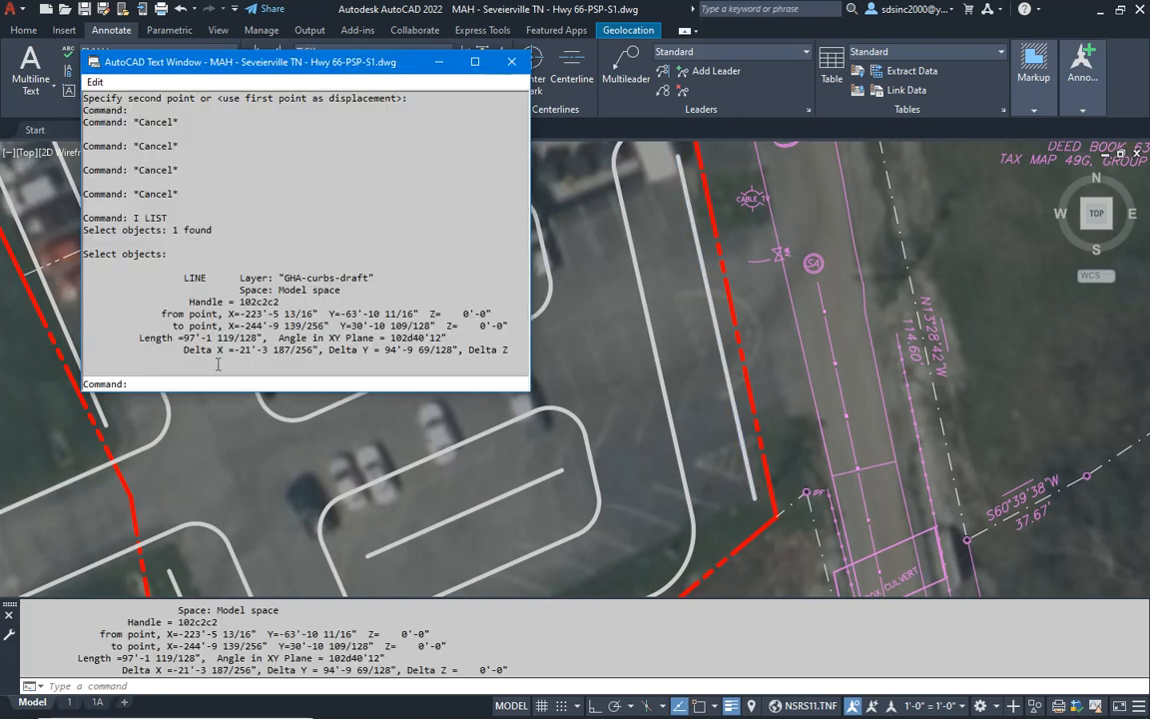
- Divide 97 by 9 in the Calculator to work out the southeast row's parking spaces, and return to the drawing
click(645, 420)
key(Escape)
key(Escape)
key(alt+Tab)
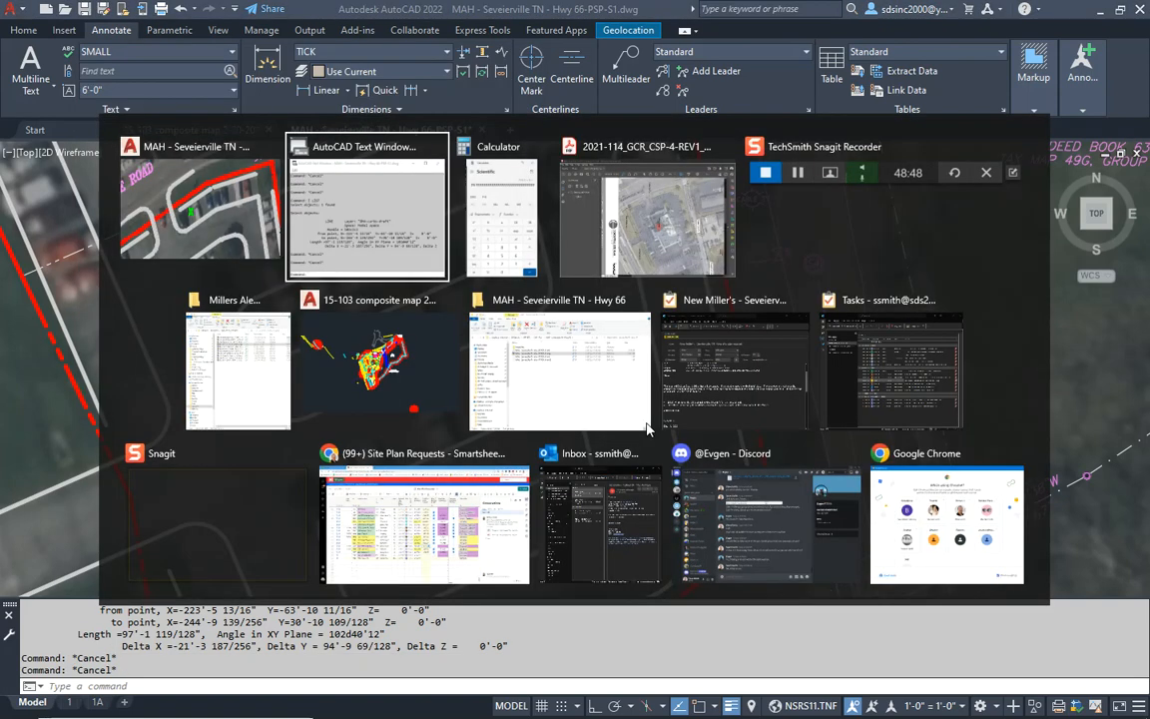
key(alt+Tab)
key(alt+Tab)
key(Escape)
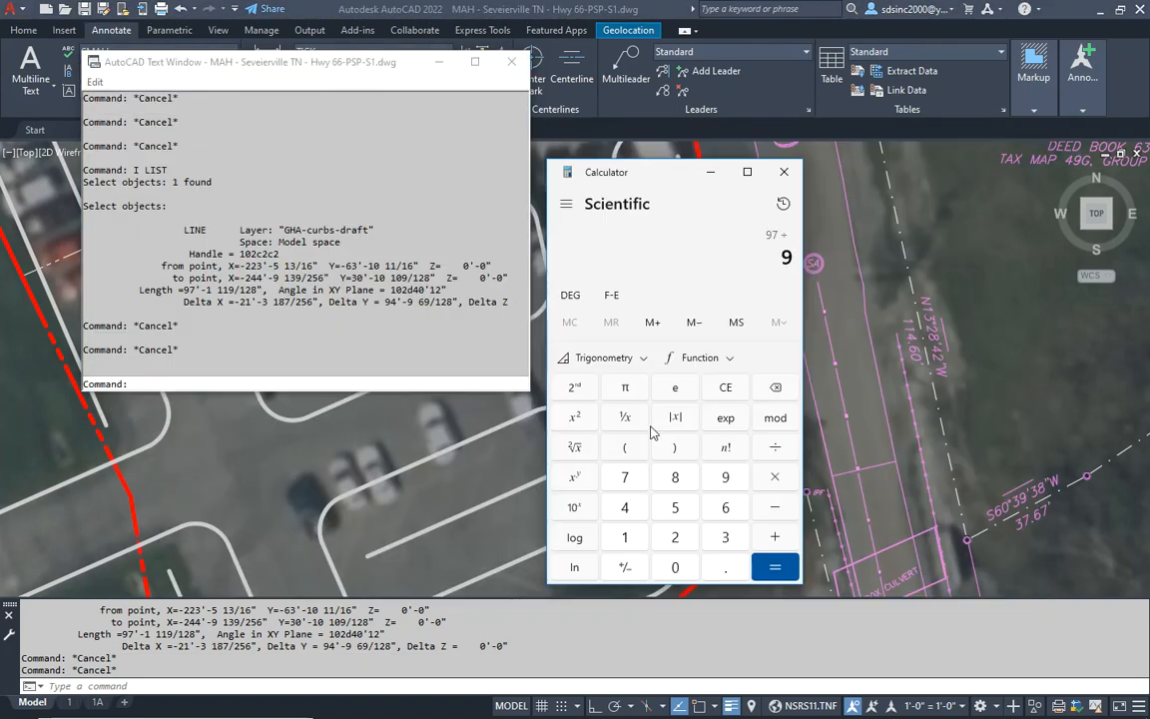
key(Return)
click(519, 426)
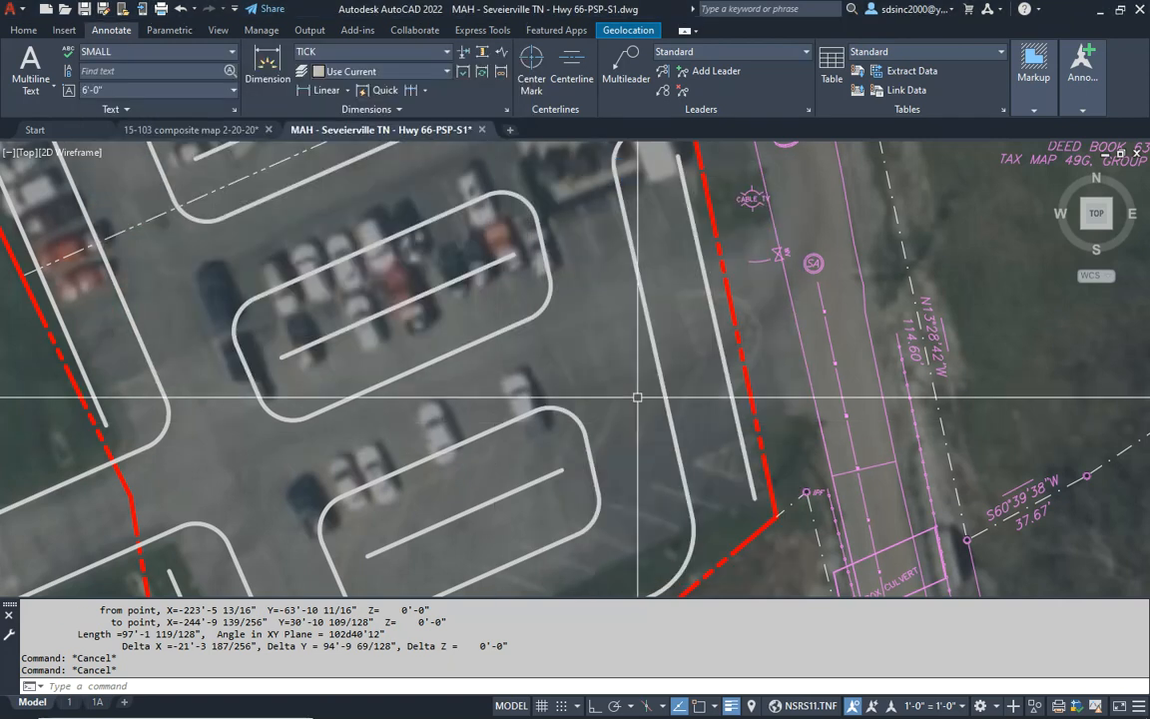
key(Escape)
key(Escape)
key(Escape)
- Copy the green 22 from the east row to the north end of the southeast parking row
middle_drag(637, 214, 649, 469)
scroll(645, 450, down, 2)
middle_drag(570, 291, 598, 493)
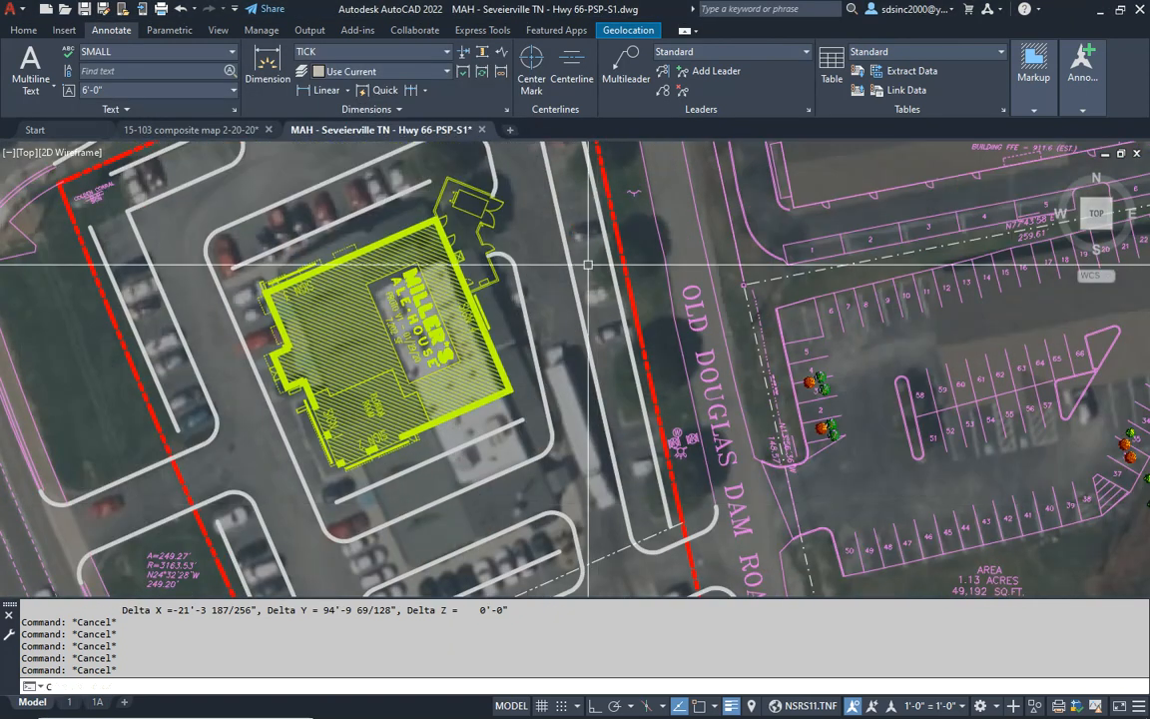
text(c)
key(space)
middle_drag(583, 215, 587, 419)
click(570, 319)
key(space)
click(573, 323)
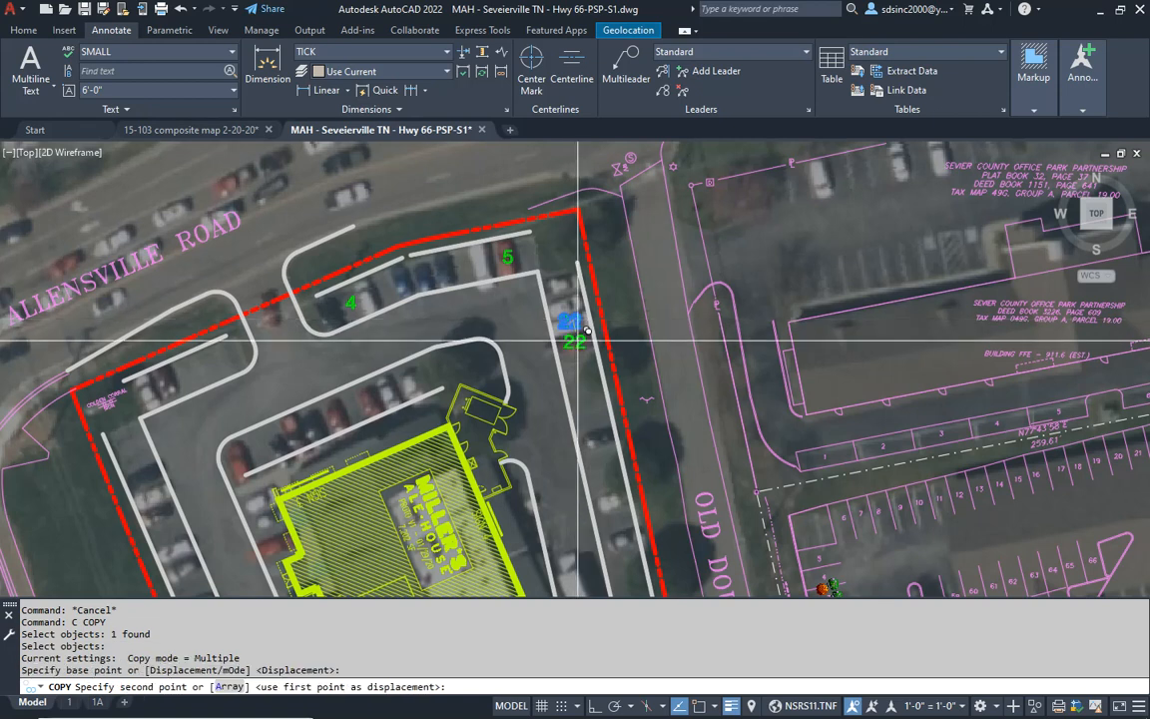
middle_drag(660, 440, 640, 79)
middle_drag(646, 394, 670, 246)
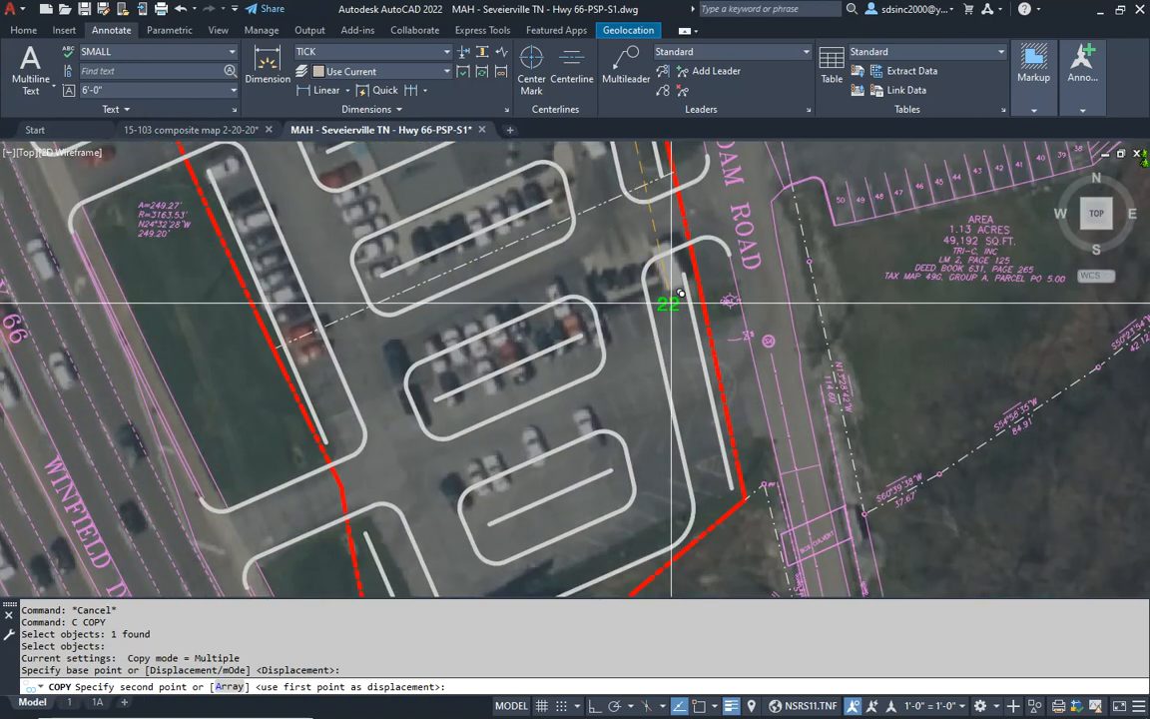
click(671, 304)
key(Escape)
- Change the copied parking count in the southeast row to 10
double_click(669, 303)
text(10)
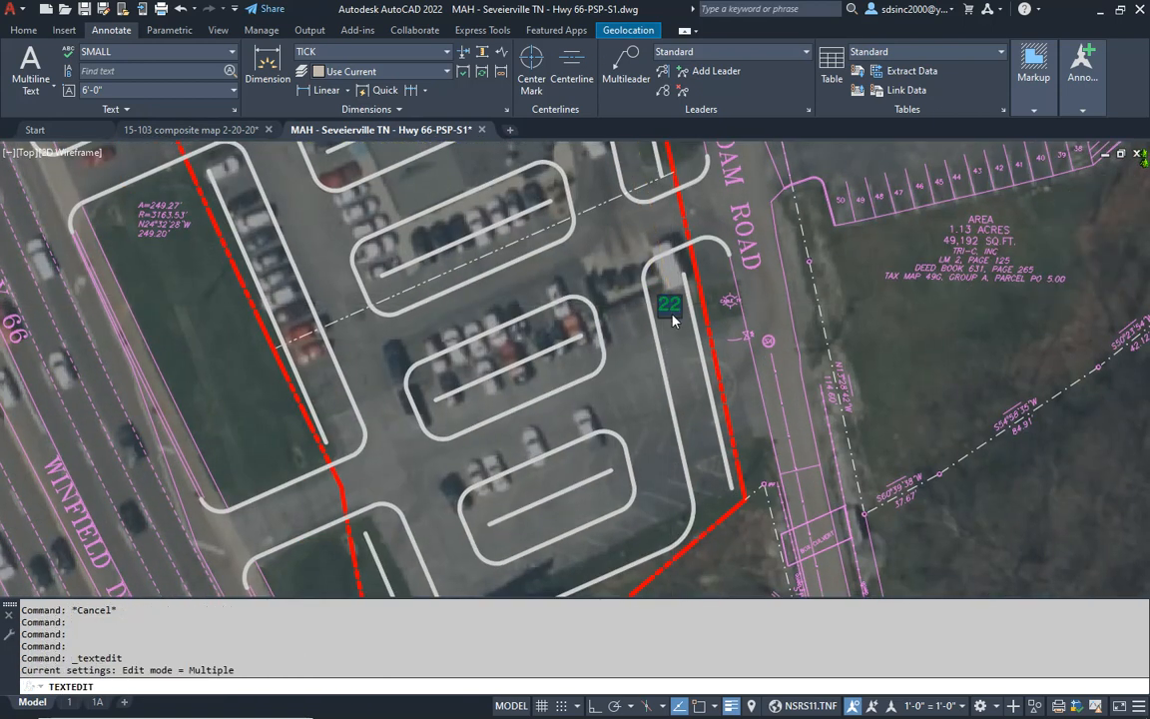
key(Return)
key(Escape)
- List the properties of the short line east of the sign near the south property line, and return to the drawing
key(Escape)
mouse_move(593, 533)
middle_down()
mouse_move(678, 406)
mouse_move(678, 351)
middle_up()
key(Escape)
key(Escape)
text(l)
key(Return)
click(633, 466)
key(Return)
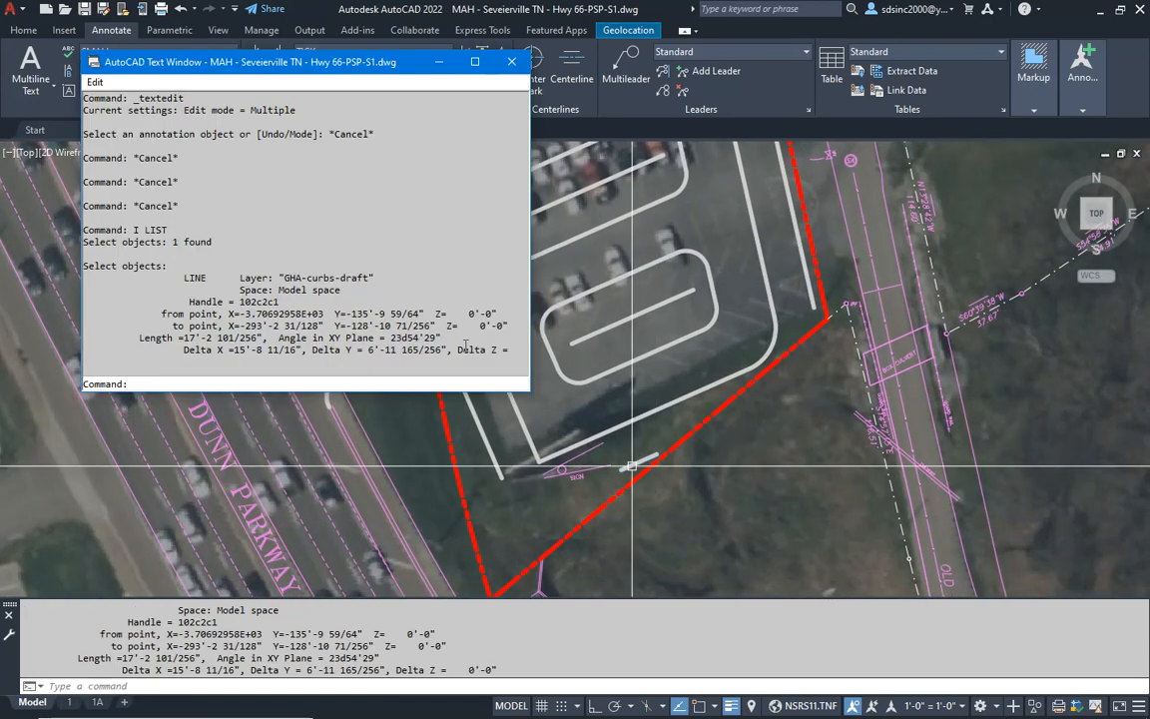
click(696, 262)
key(Escape)
key(Escape)
- Copy the green 10 to just above the short line east of the sign
middle_drag(701, 253, 630, 393)
text(c)
key(Return)
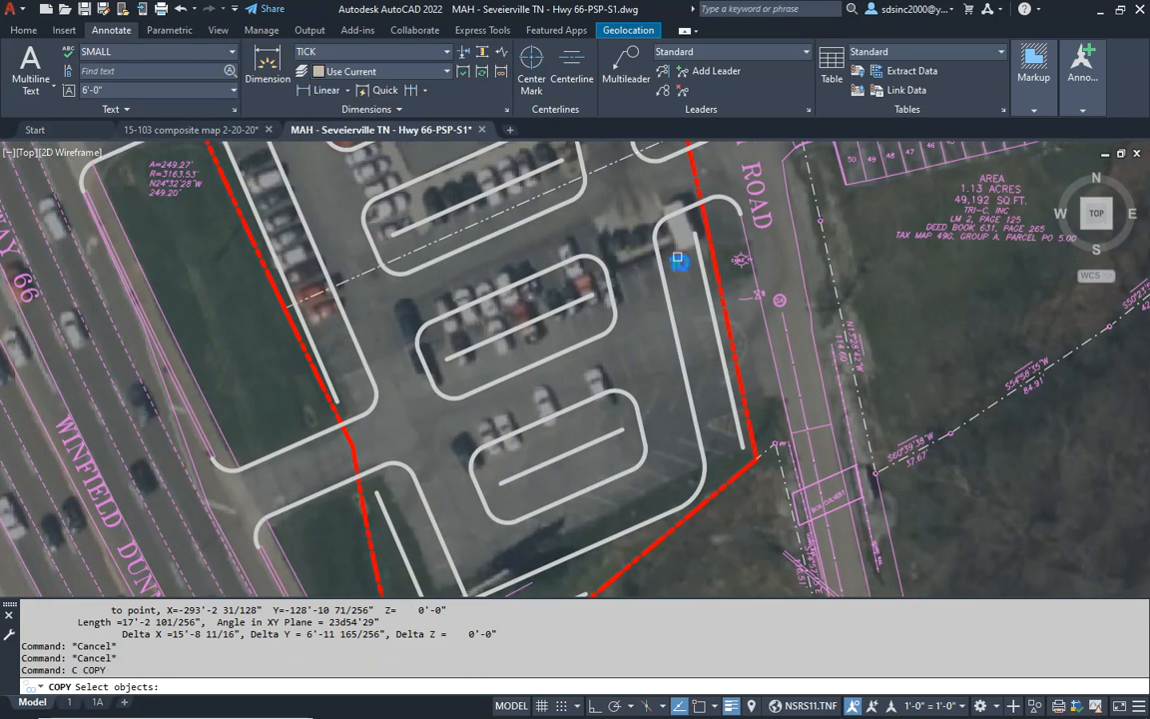
click(677, 258)
key(Return)
click(680, 253)
scroll(639, 385, up, 6)
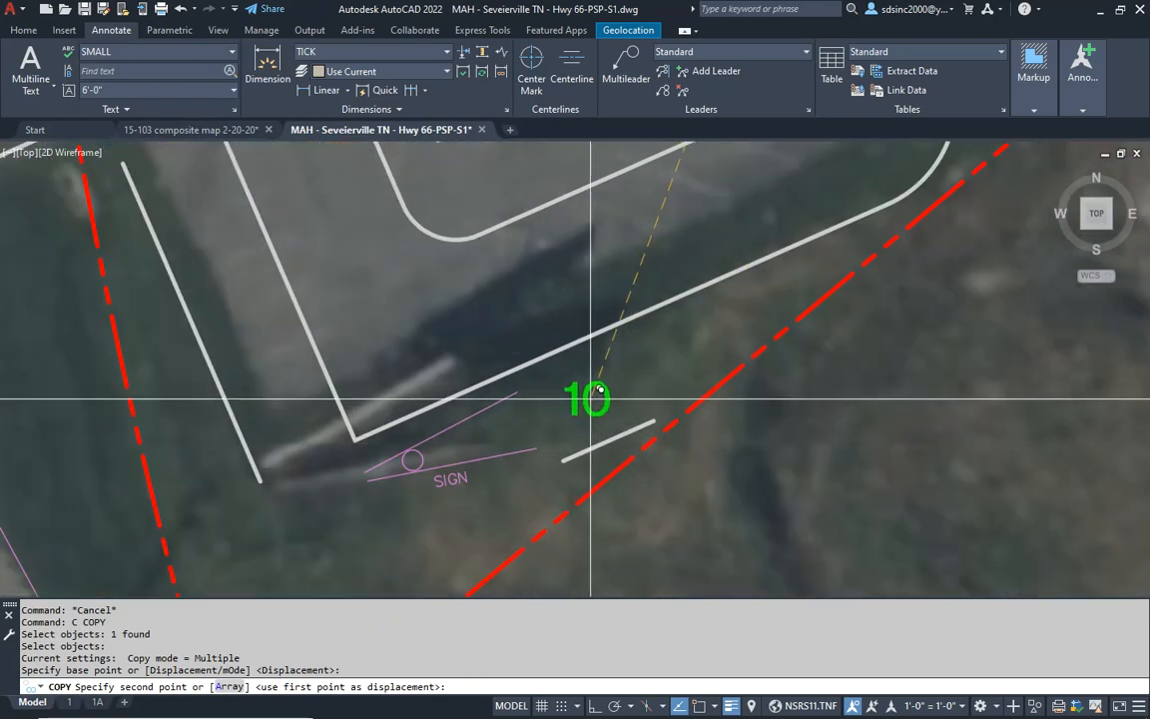
click(596, 393)
key(Escape)
- Change the copied parking count above the short line to 2 and leave text editing
double_click(584, 402)
text(2)
key(Escape)
key(Escape)
key(Escape)
key(Escape)
scroll(436, 338, down, 3)
key(Return)
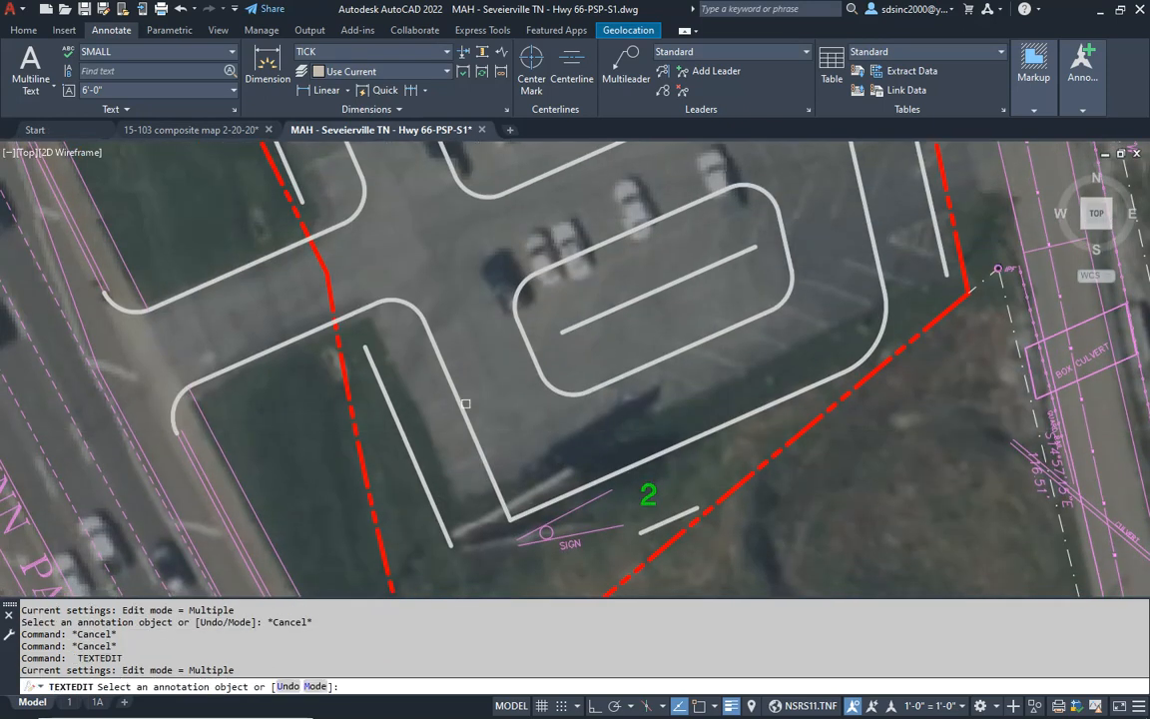
key(Escape)
key(Escape)
- List the properties of the inner curb line of the southwest parking row to read its length
text(li)
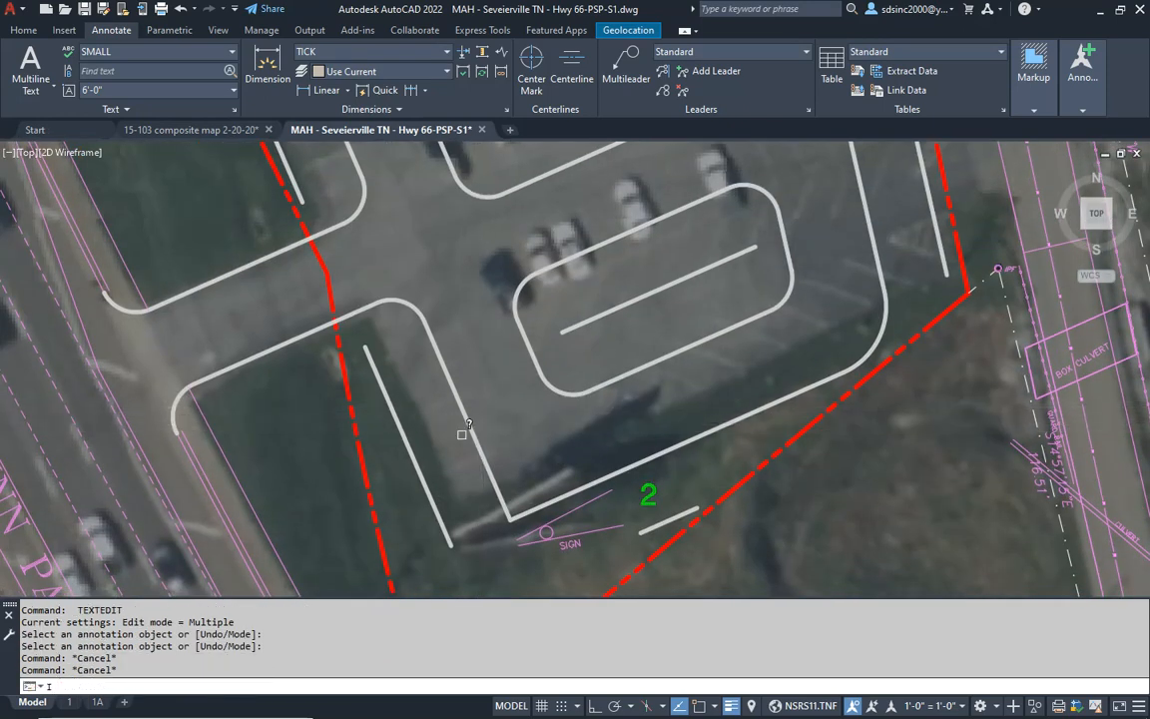
key(Return)
click(457, 413)
key(Return)
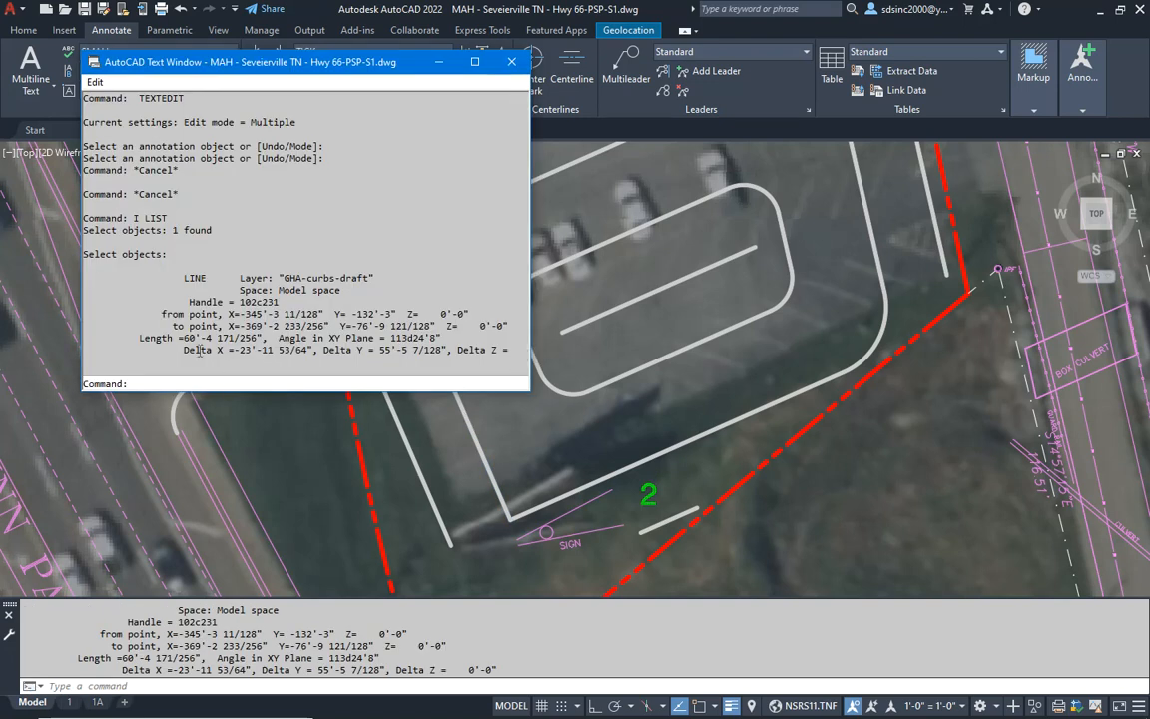
- Close the property listing, switch to Calculator and divide the row length of 60 by 9
key(F2)
key(Escape)
key(Escape)
key(Escape)
key(Escape)
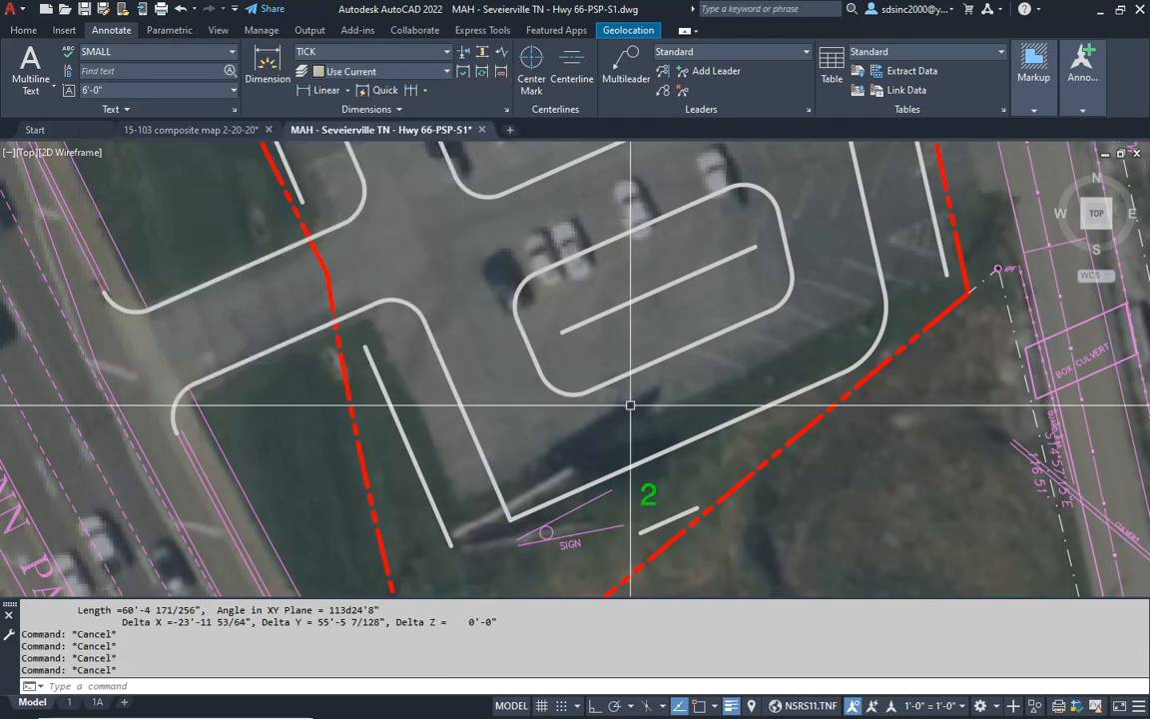
key(alt+Tab)
key(alt+Tab)
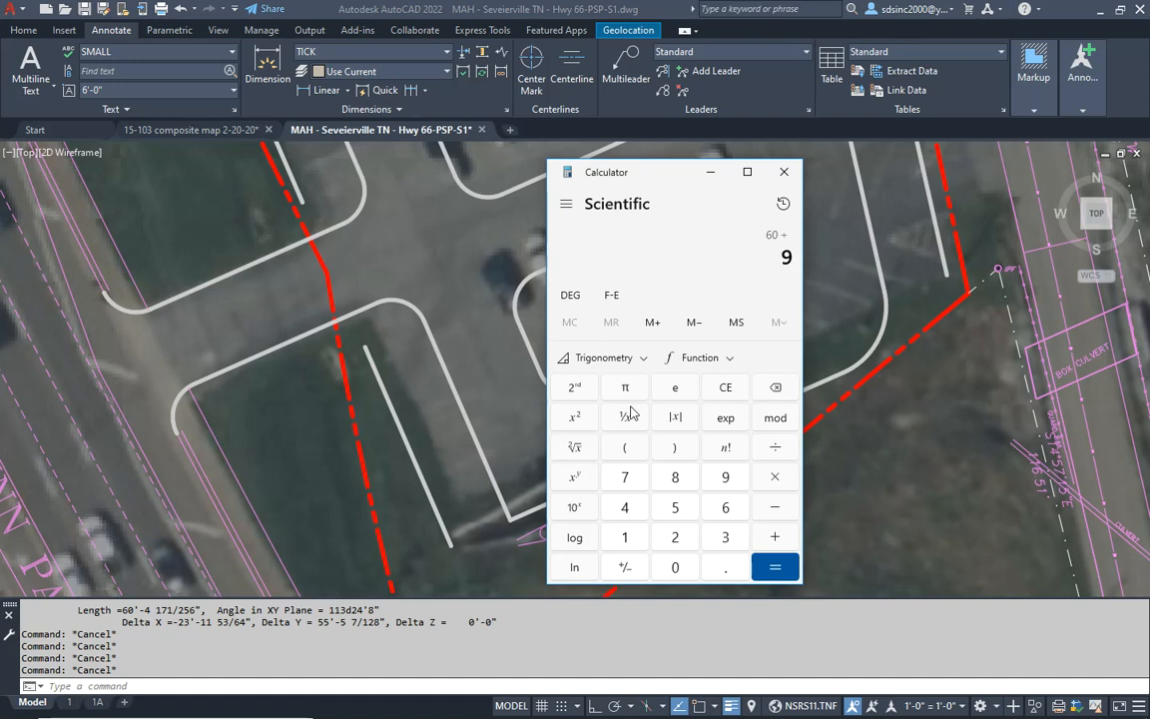
key(Return)
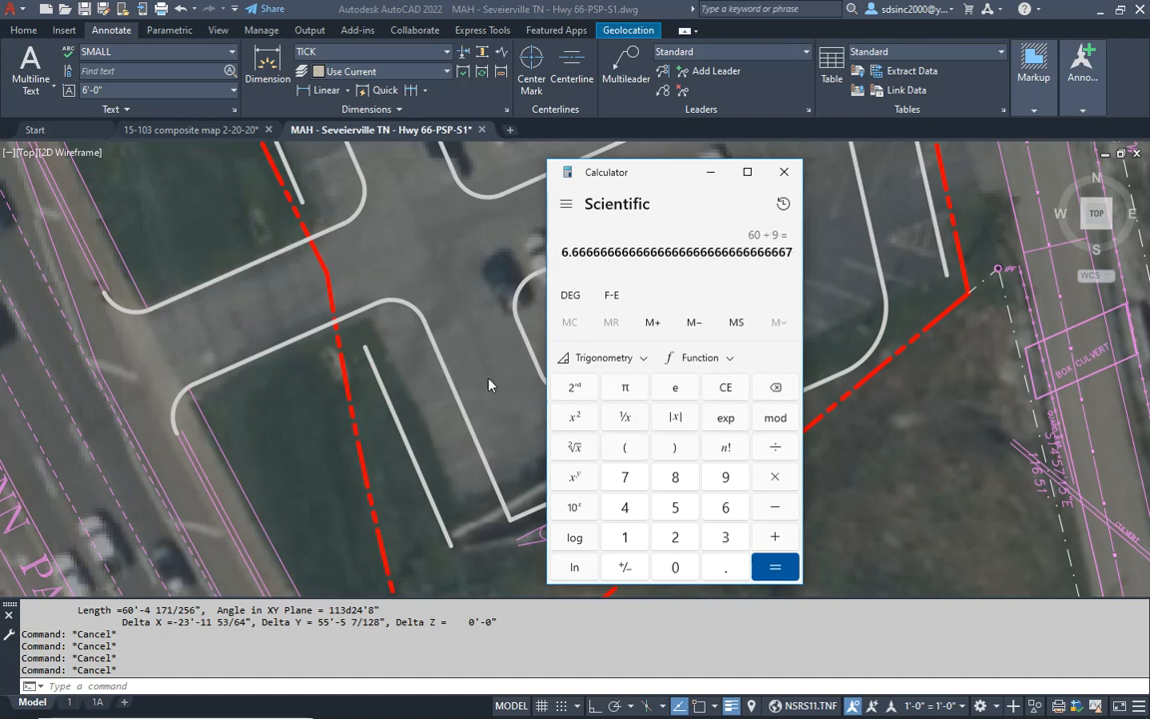
- Back in AutoCAD, copy the green 2 into the southwest parking row, near the row's north end
key(alt+Tab)
text(c)
key(Return)
click(650, 493)
key(Return)
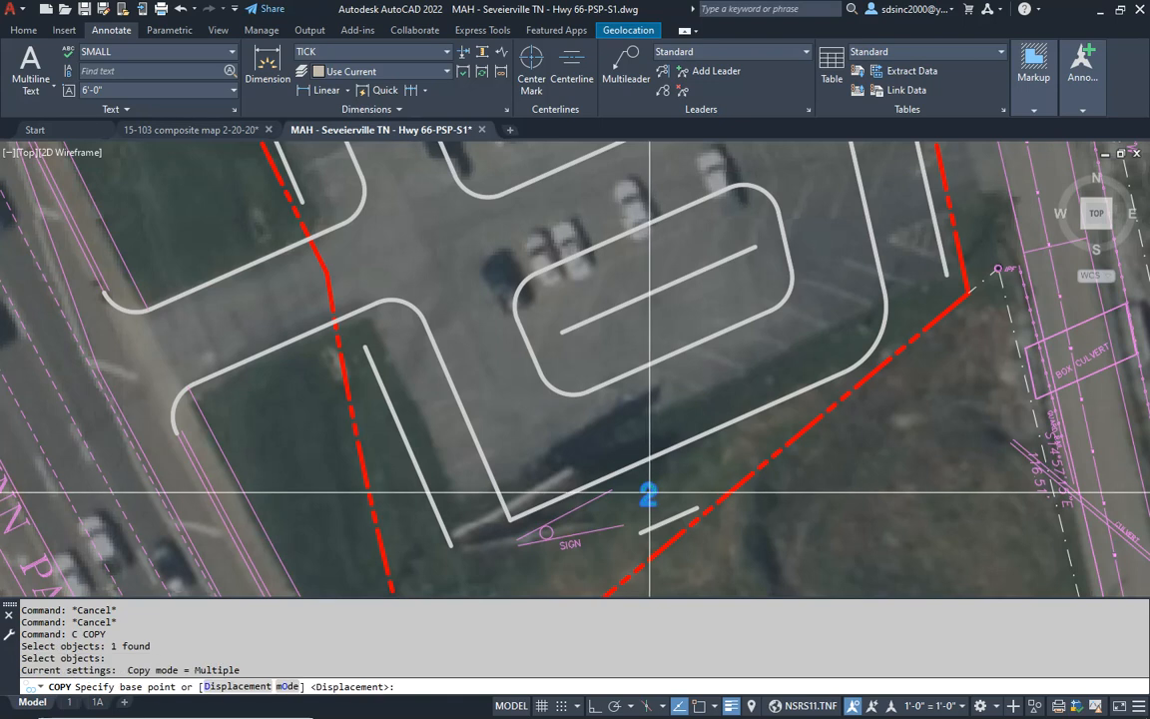
click(652, 493)
click(412, 367)
key(Escape)
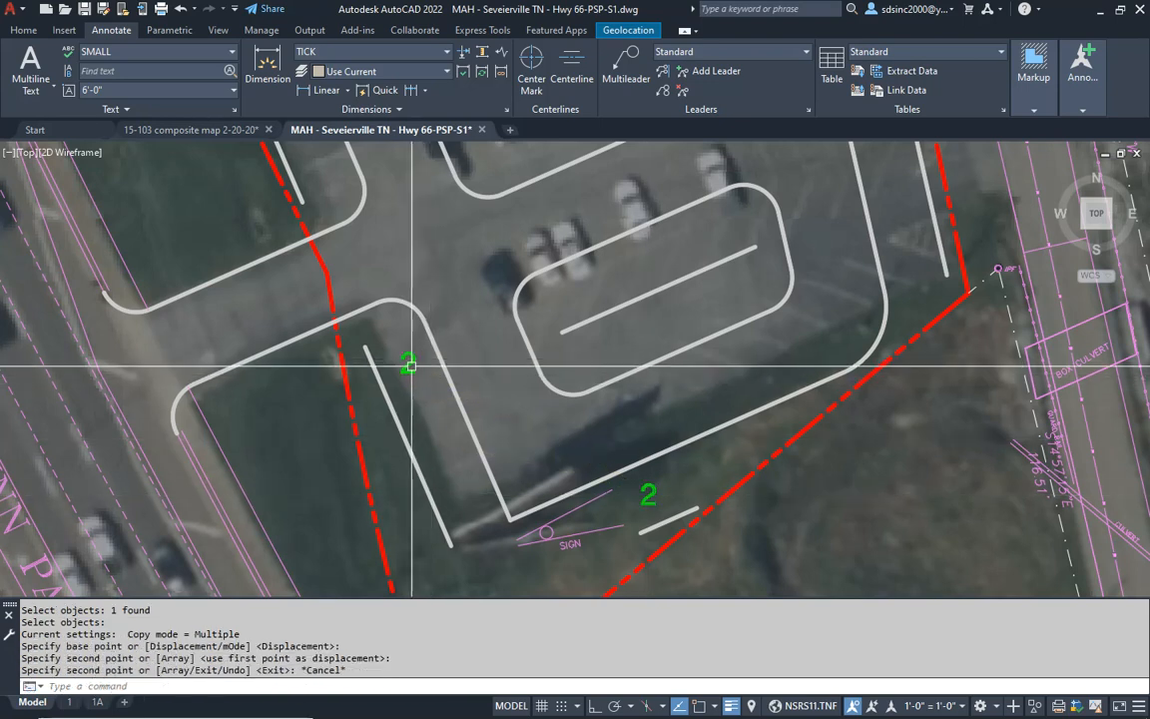
- Change the copied count in the southwest parking row to 6 and leave text editing
double_click(409, 365)
text(6)
click(519, 388)
key(Escape)
key(Escape)
- List the properties of the inner curb line of the Highway 66 parking row just north of the row marked 6
middle_drag(404, 255, 559, 527)
scroll(381, 191, down, 3)
middle_drag(381, 192, 452, 318)
key(Escape)
key(Escape)
text(l)
key(Return)
click(469, 332)
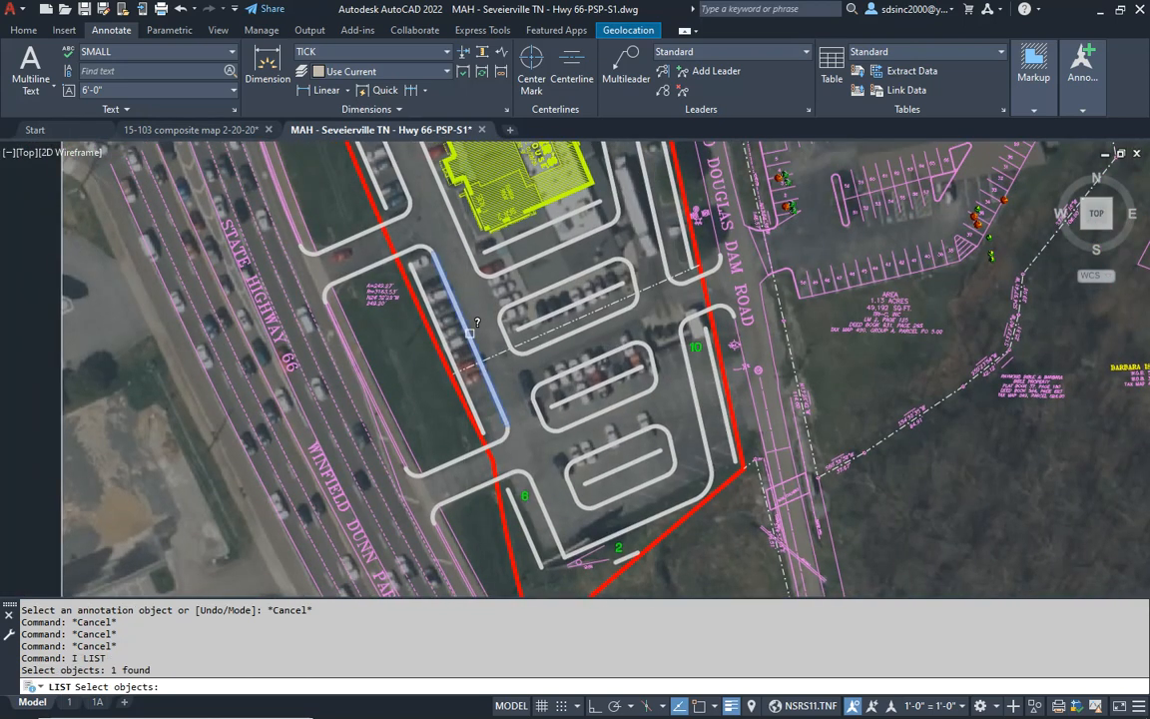
key(Return)
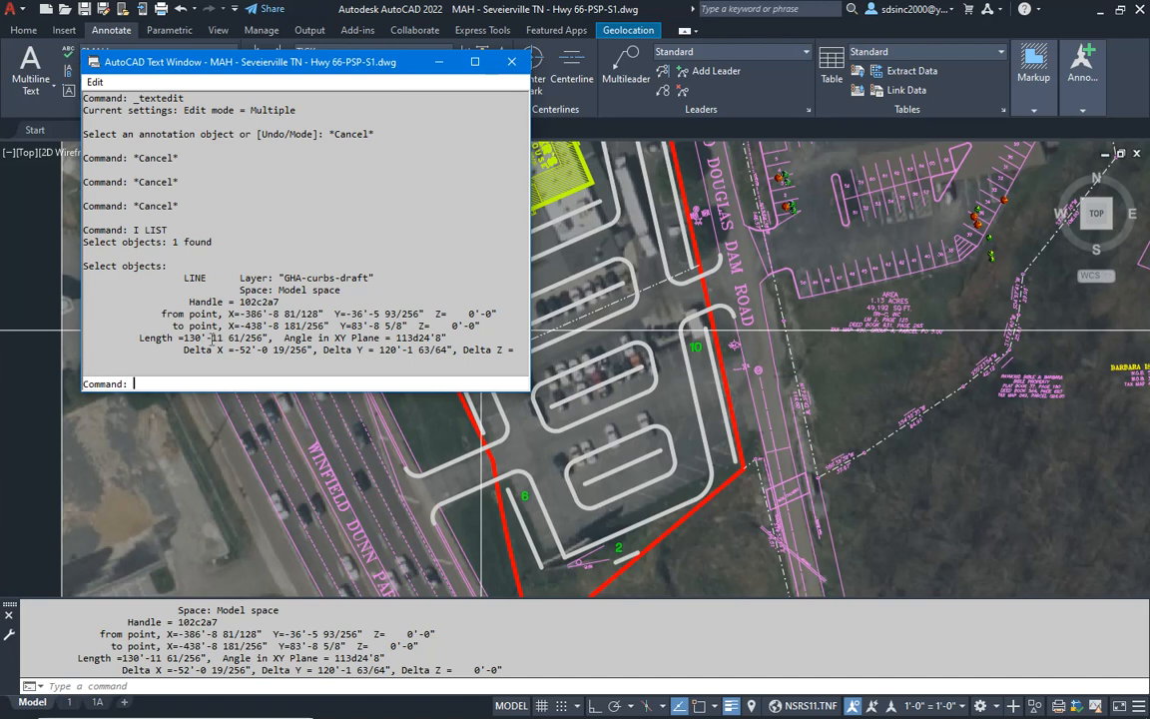
- Switch to Calculator and divide the row length of 131 by 9
key(alt+Tab)
key(alt+Tab)
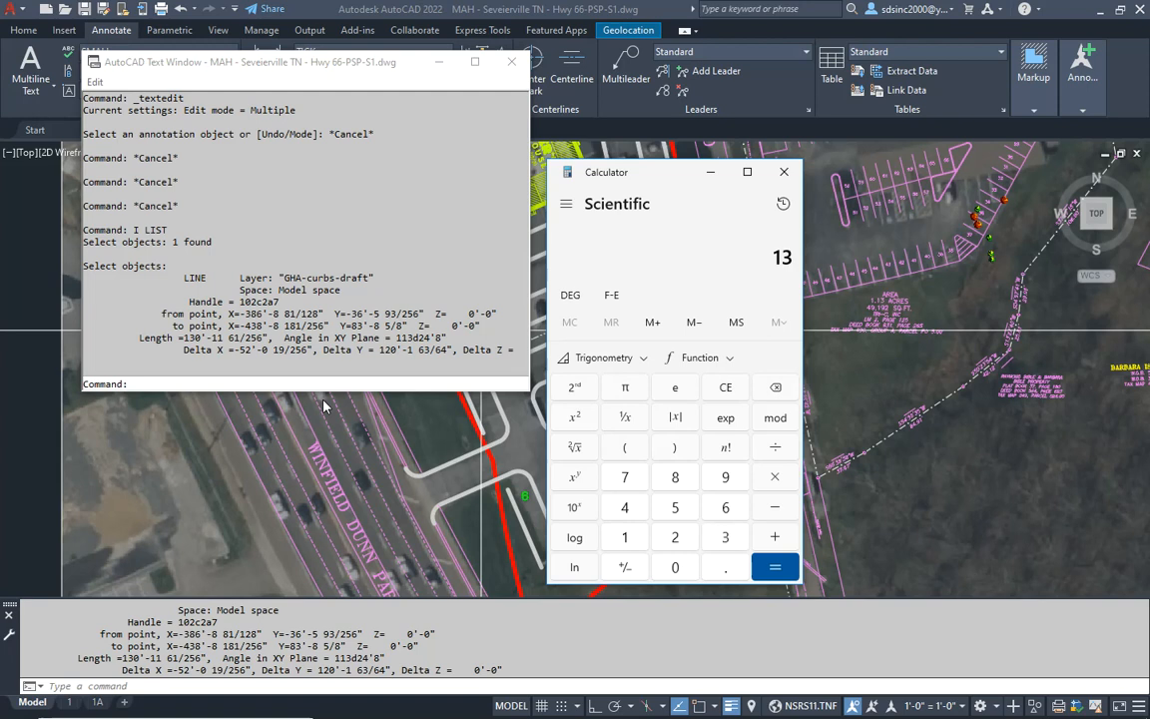
key(Return)
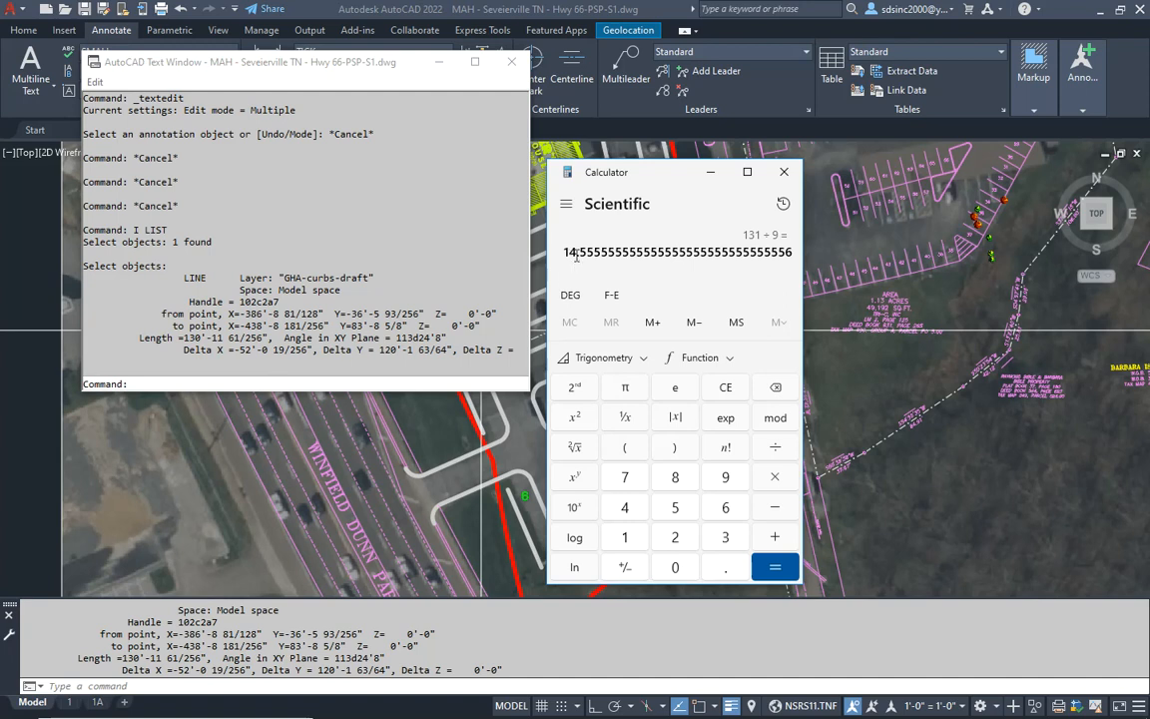
- Back in AutoCAD, copy the green 10 into the north end of the Highway 66 parking row north of the row marked 6
click(502, 510)
key(Escape)
scroll(525, 500, up, 3)
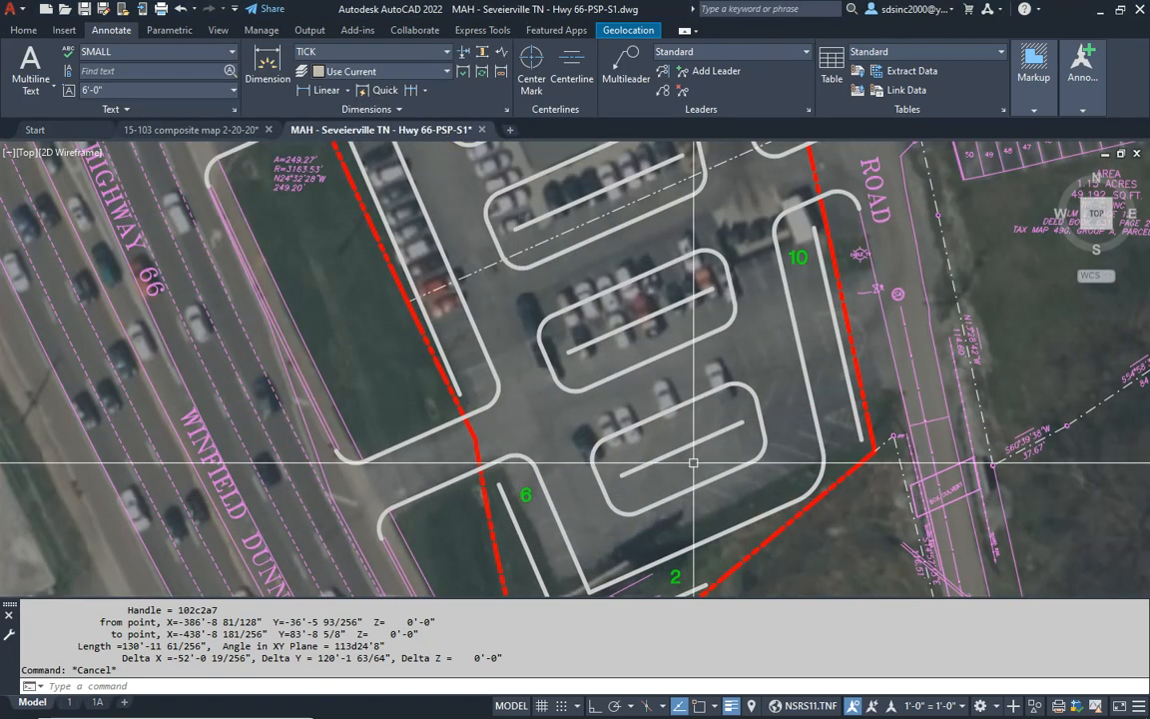
text(c)
key(space)
click(795, 261)
key(Return)
click(798, 260)
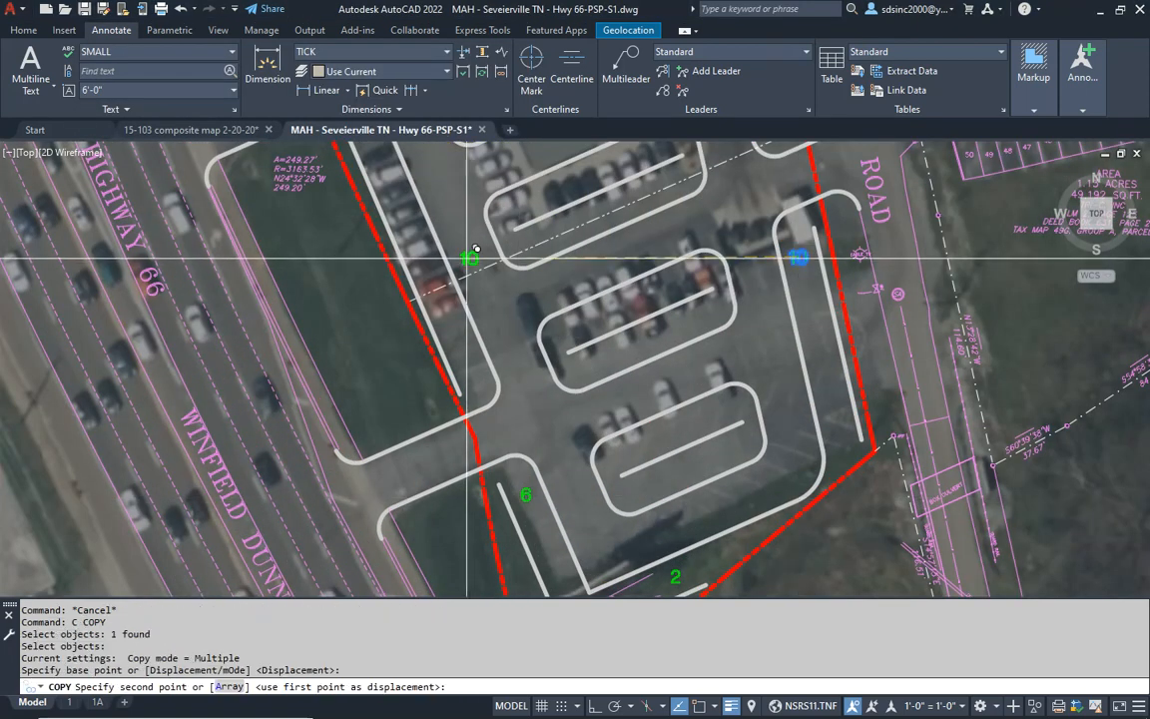
scroll(471, 273, up, 3)
scroll(487, 244, up, 2)
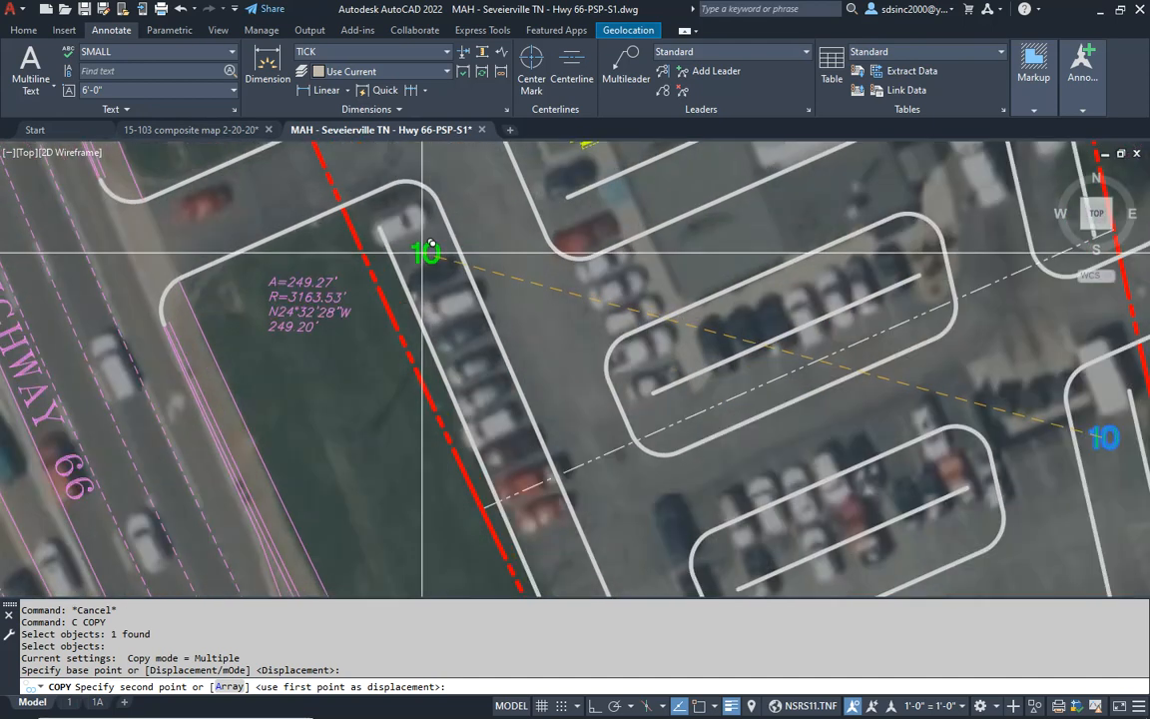
click(425, 255)
key(Escape)
- Change the copied count in that Highway 66 parking row to 13 and save the drawing
double_click(424, 252)
text(13)
key(Escape)
scroll(530, 299, down, 4)
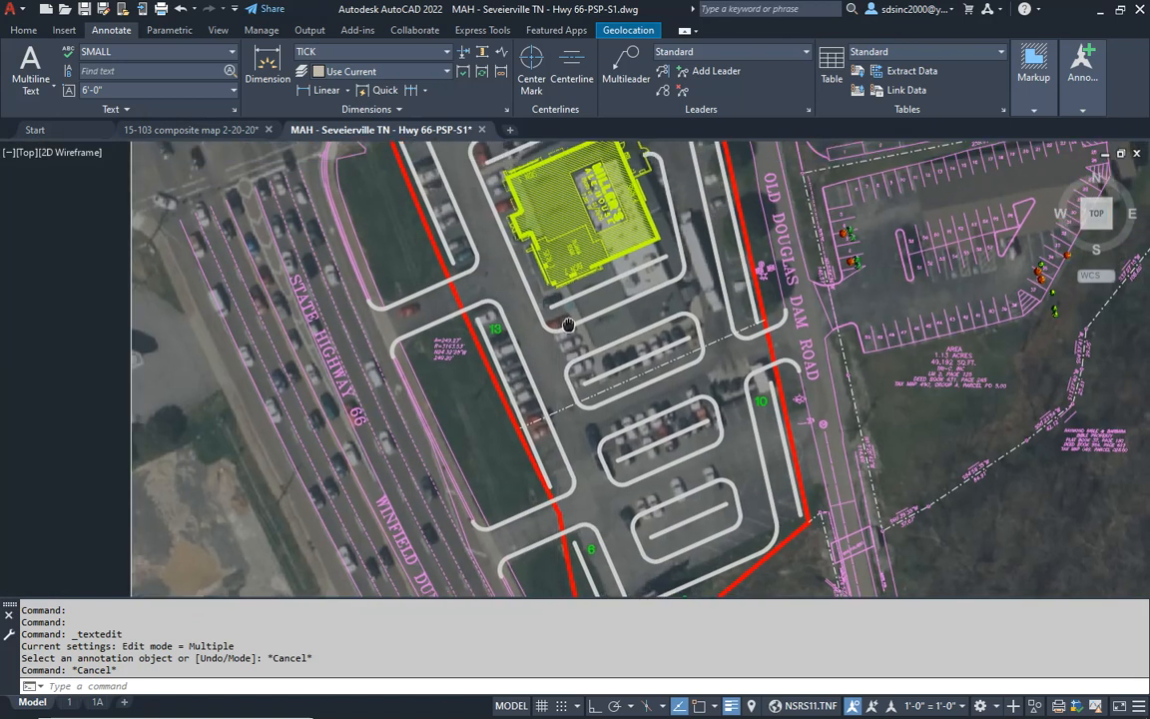
key(ctrl+s)
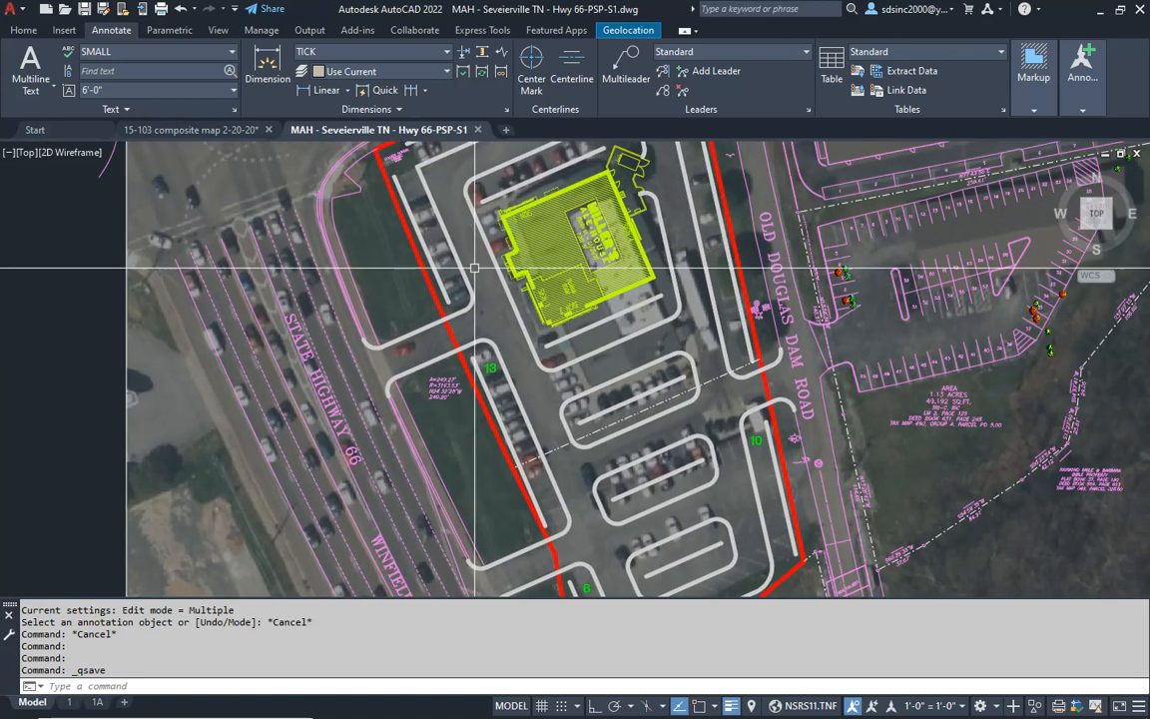
- List the inner curb line of the parking row along the property line west of the building, and divide 98 by 9 in Calculator
scroll(475, 389, up, 4)
text(li)
key(Return)
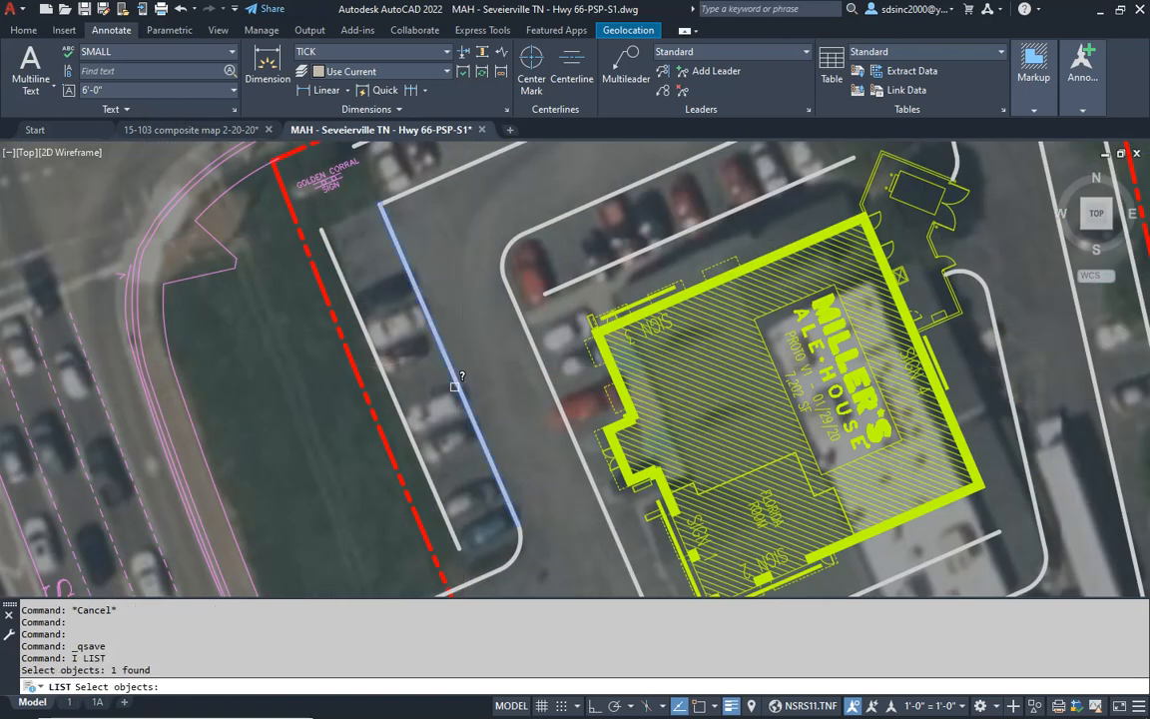
click(464, 402)
key(Return)
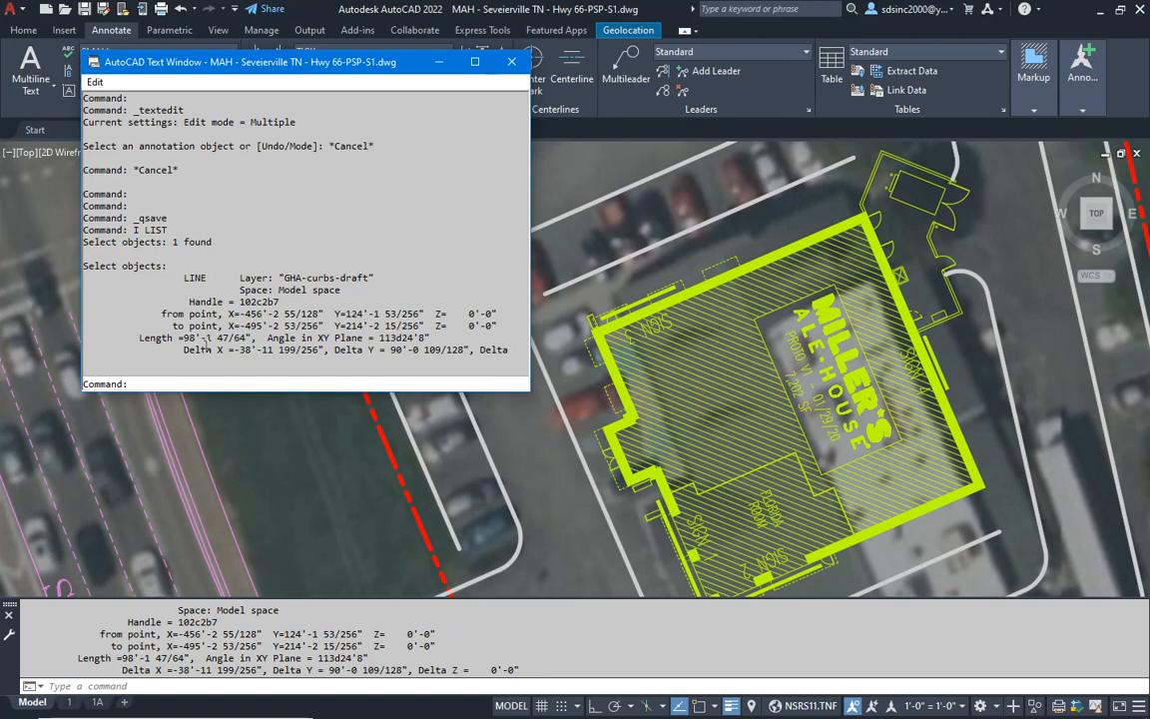
key(alt+Tab)
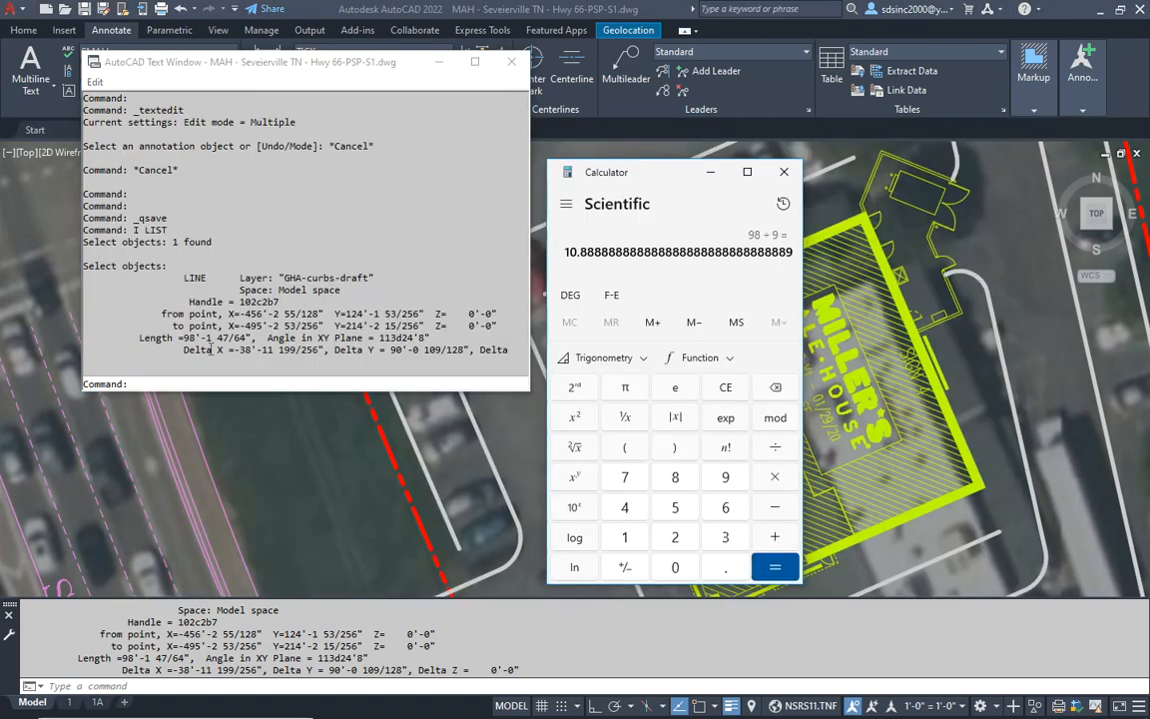
- Back in AutoCAD, copy the green 10 into the parking row along the property line west of the building
click(449, 536)
key(Escape)
middle_drag(534, 408, 539, 270)
scroll(558, 410, down, 2)
text(c)
key(space)
middle_drag(829, 505, 822, 391)
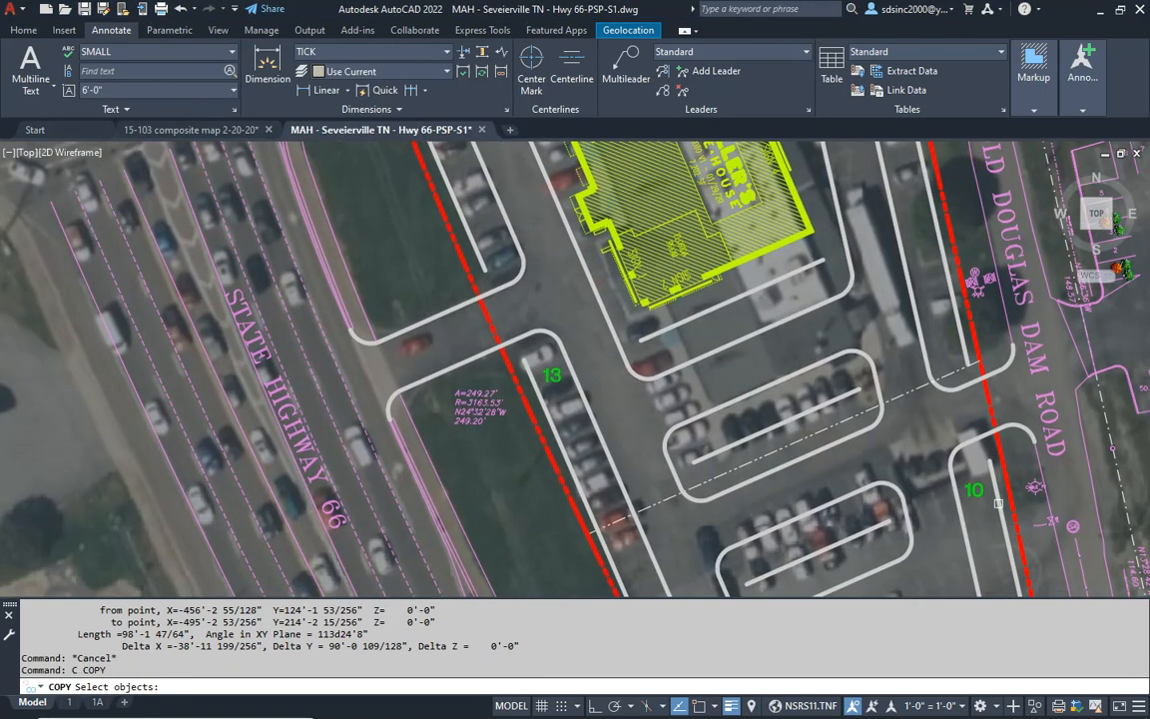
click(551, 375)
key(space)
click(559, 376)
middle_drag(586, 248, 607, 478)
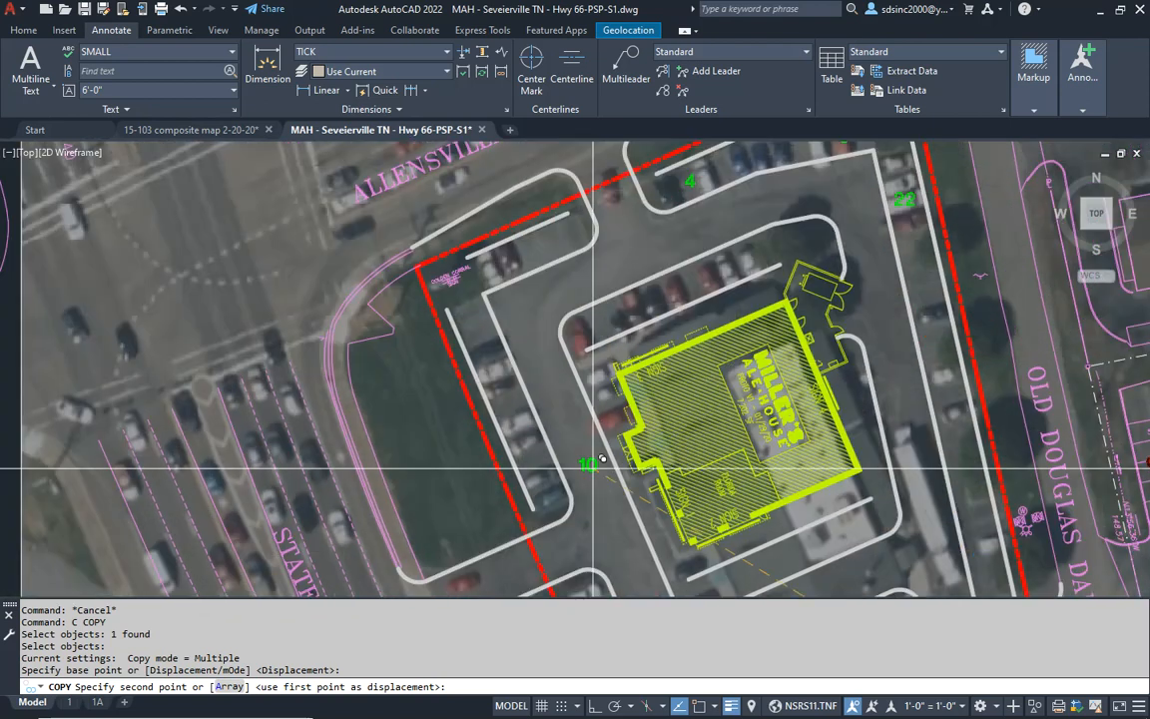
scroll(559, 449, up, 2)
click(534, 435)
key(Escape)
- List the inner curb line of the parking row beside the Golden Corral sign, and divide 49.5 by 9 in Calculator
middle_drag(636, 247, 526, 379)
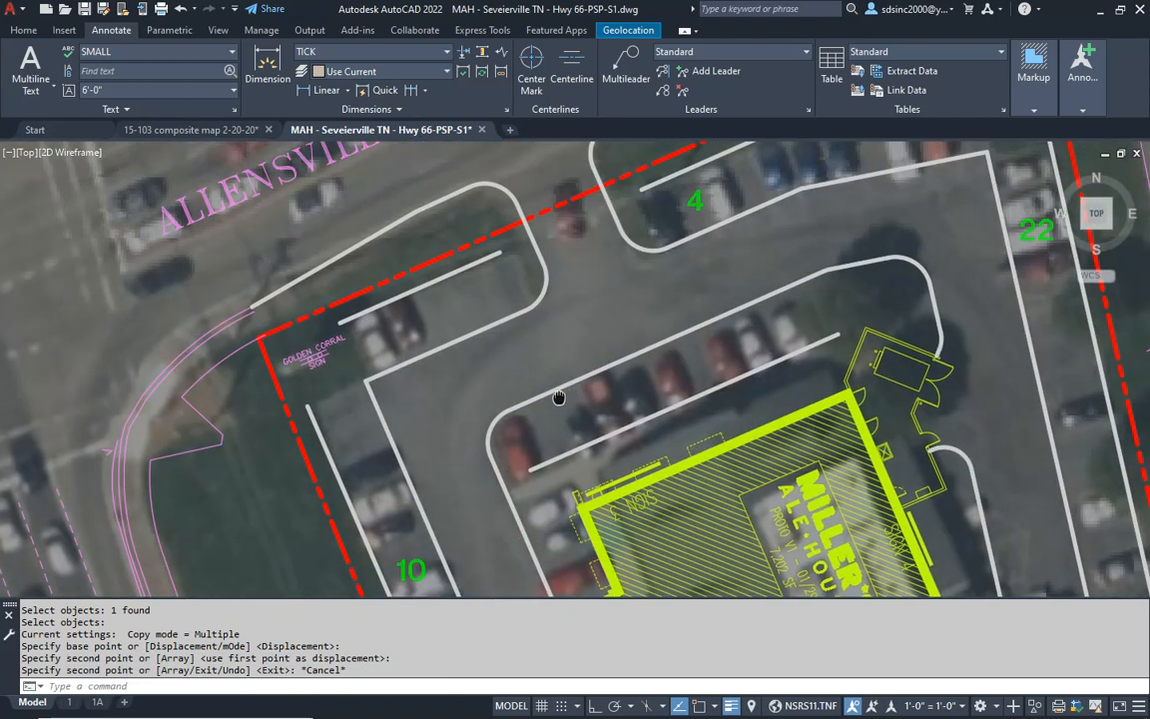
text(li)
key(space)
click(420, 287)
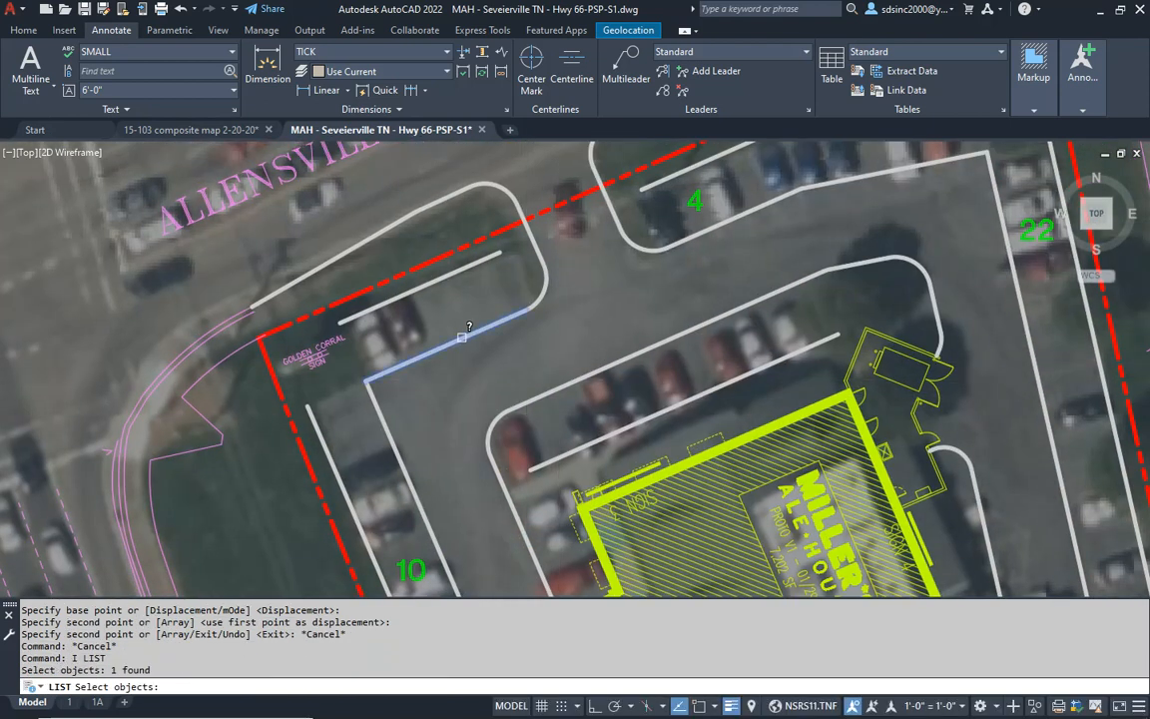
key(space)
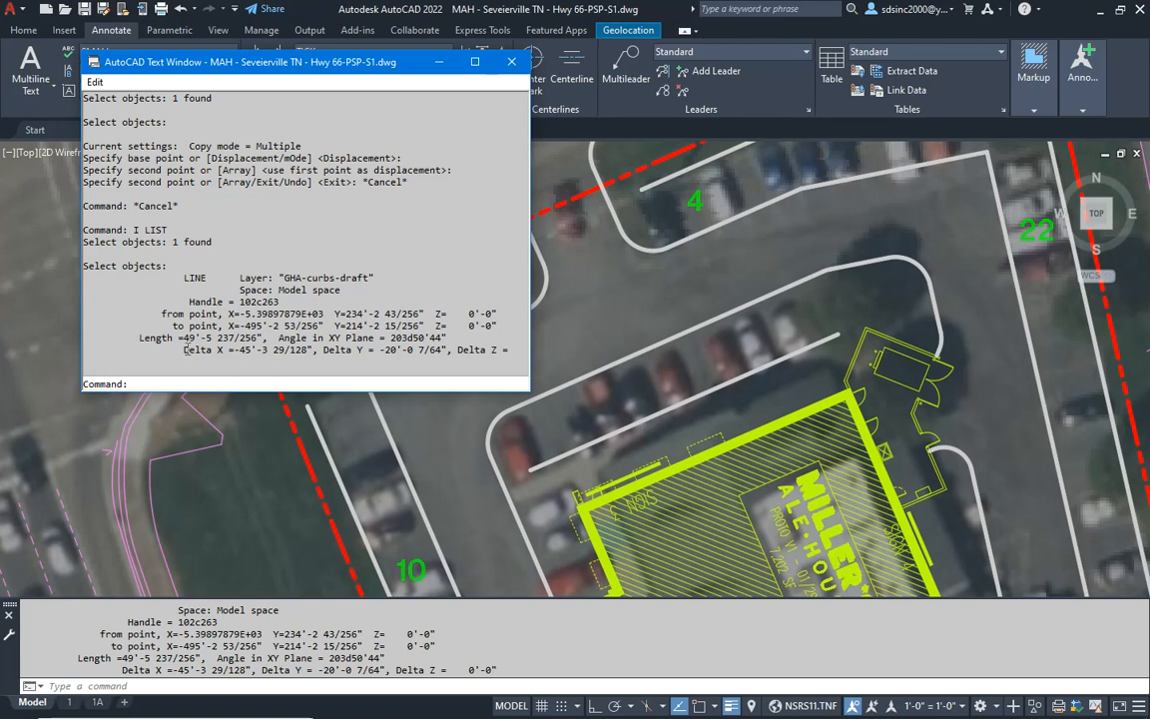
key(alt+Tab)
key(alt+Tab)
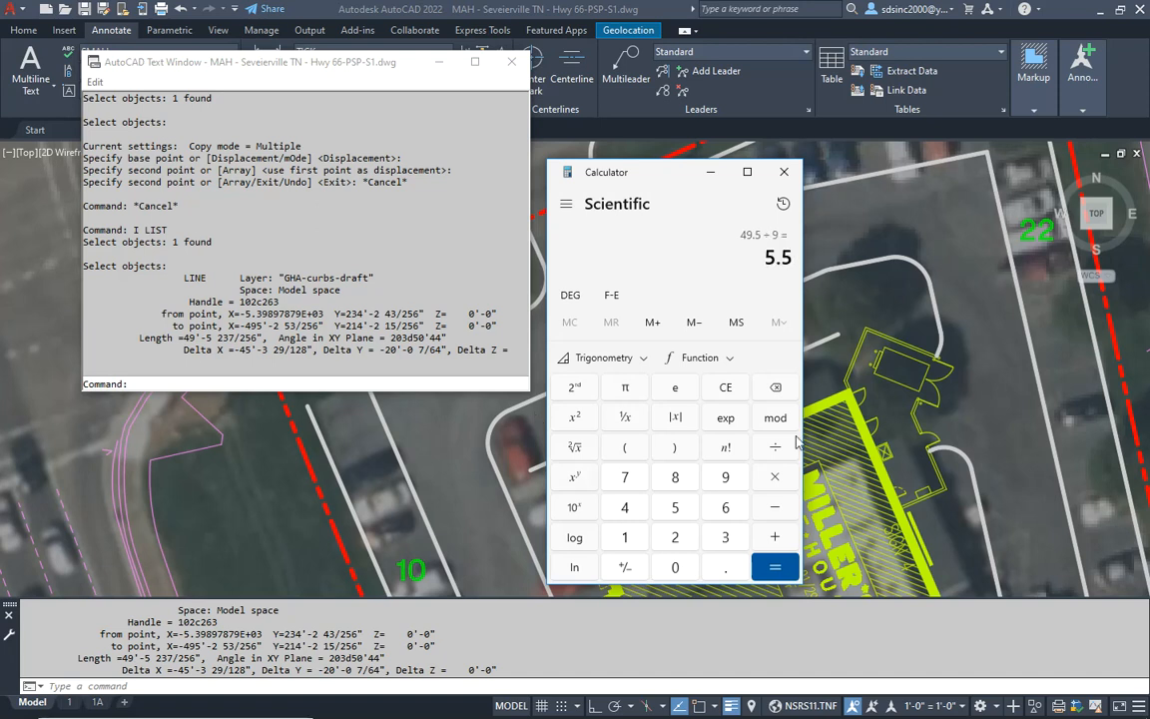
- Back in AutoCAD, copy the green 4 into the parking row beside the Golden Corral sign
click(832, 405)
key(Escape)
text(c)
key(Return)
click(693, 197)
key(Return)
click(691, 205)
click(472, 300)
key(Escape)
- Change the copied count beside the Golden Corral sign to 5 and leave text editing
double_click(473, 296)
text(5)
key(Return)
key(Escape)
- List the properties of the line along the building's north side parking row, and return to the drawing
middle_drag(526, 379, 490, 339)
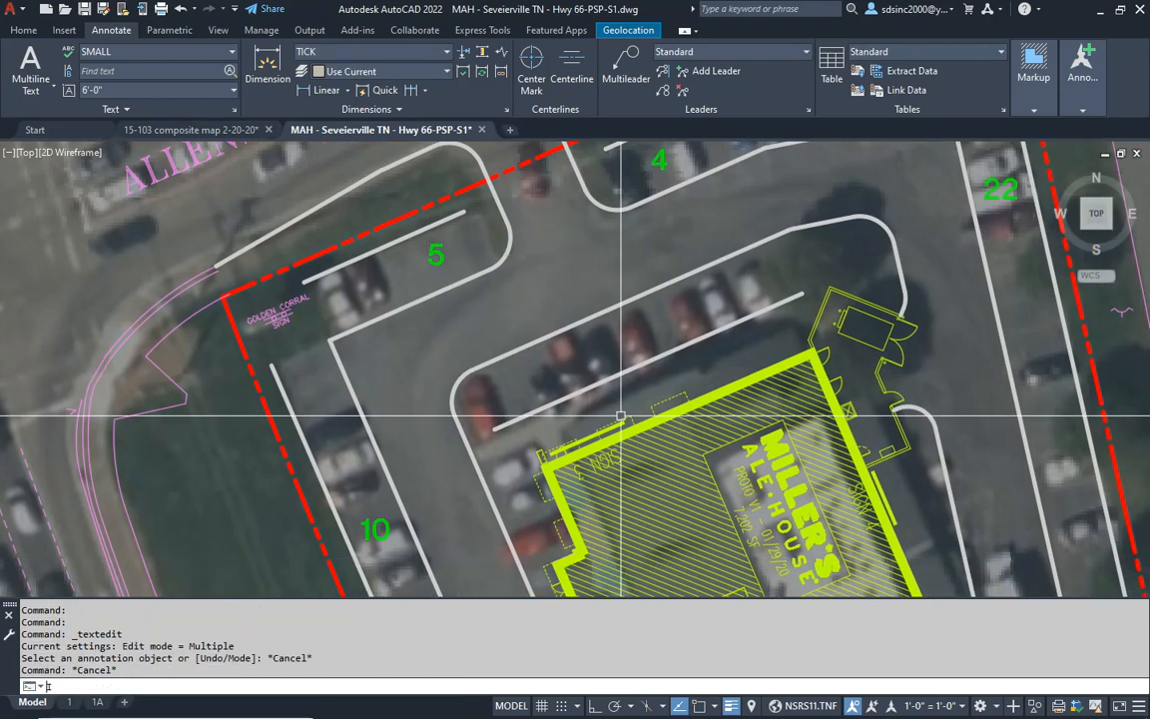
text(li)
key(Return)
click(676, 349)
key(Return)
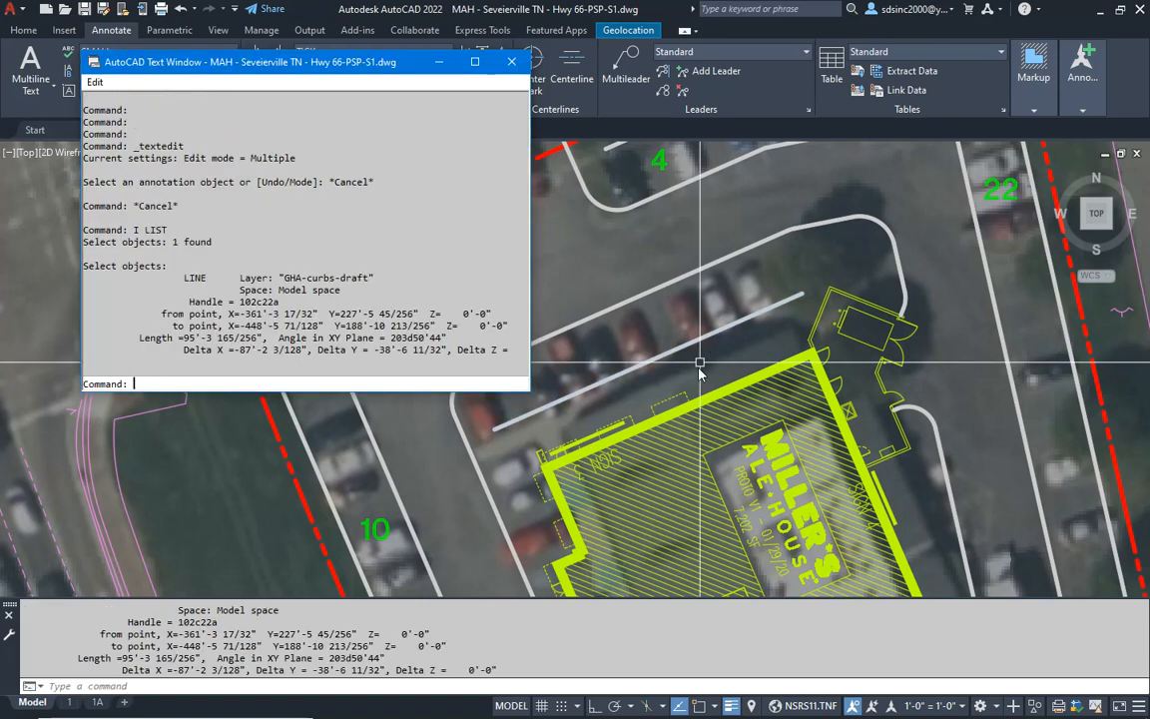
key(Escape)
key(Escape)
key(F2)
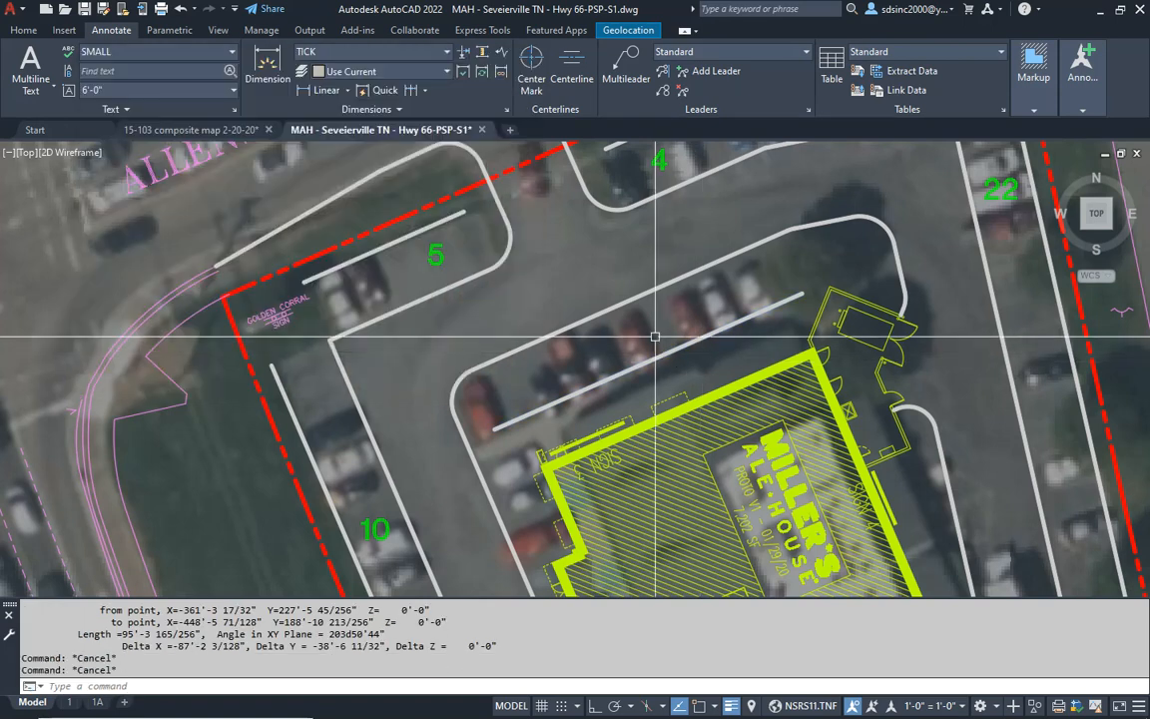
click(653, 299)
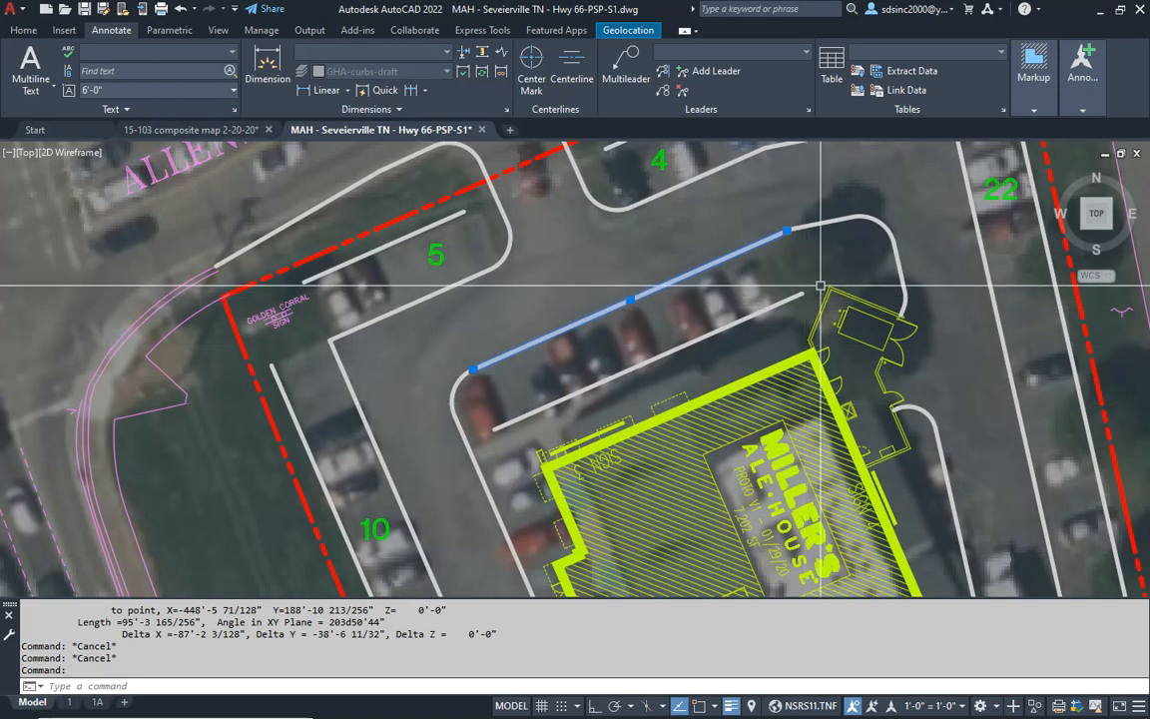
key(Escape)
key(Escape)
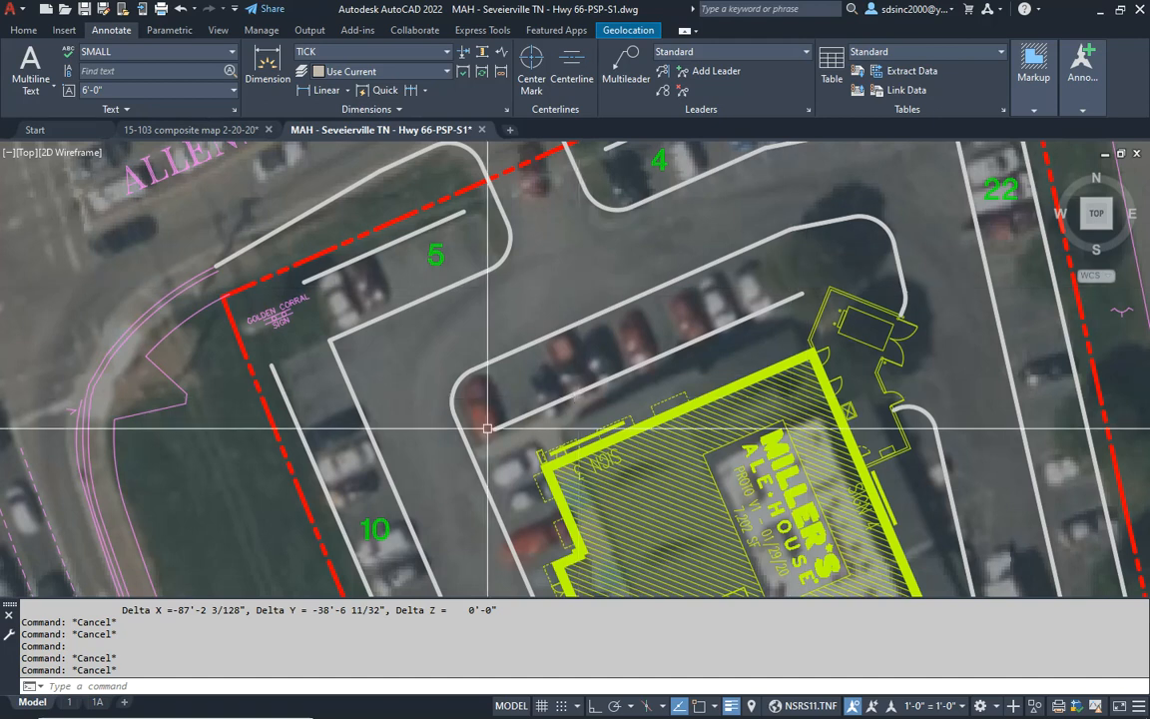
- List the line between the north side parking row and the building again, and divide 95 by 9 in Calculator
click(566, 404)
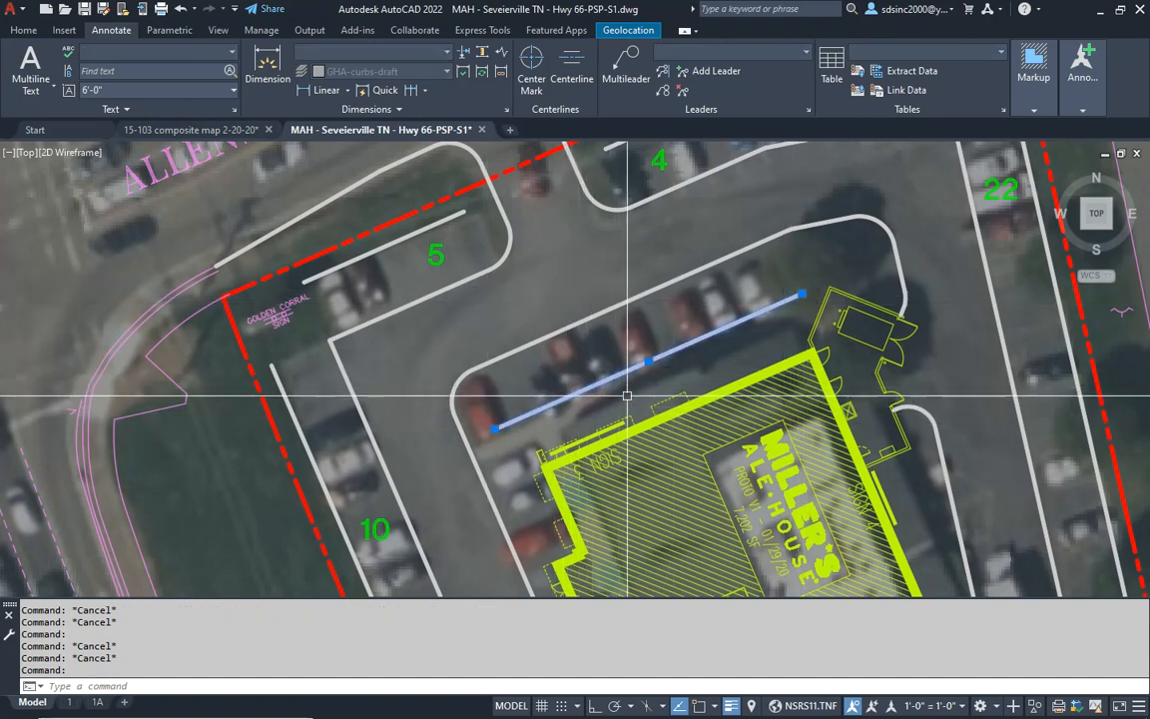
text(li)
key(Return)
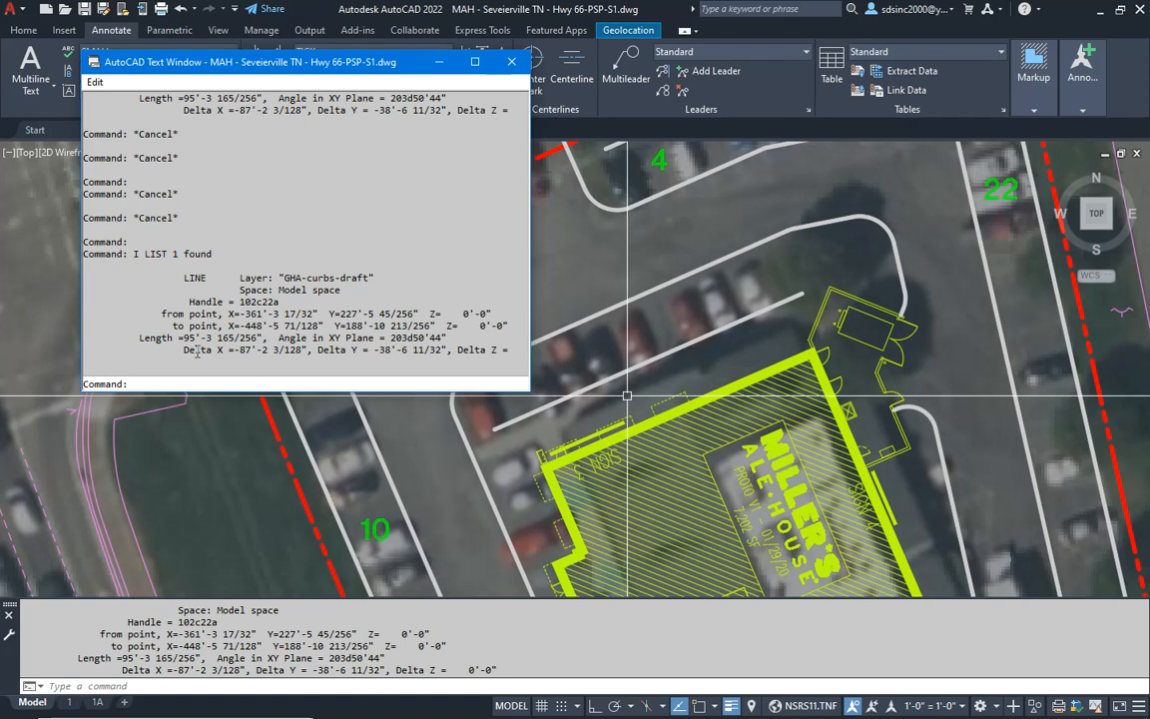
key(alt+Tab)
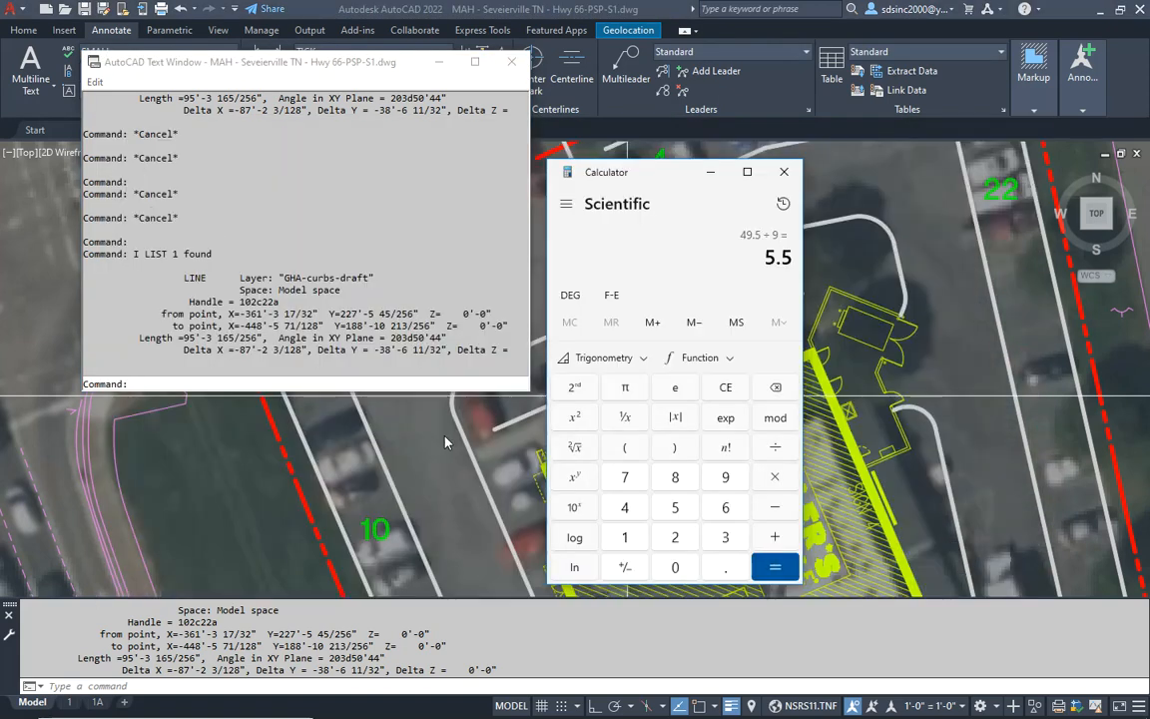
text(95)
key(Return)
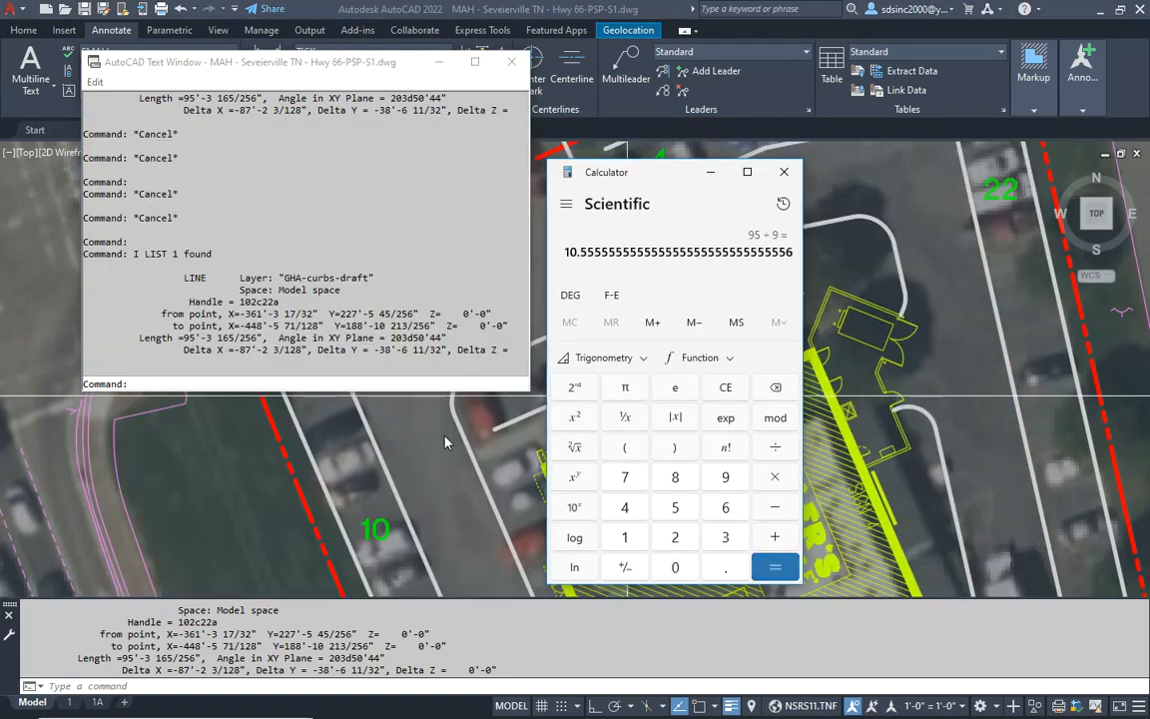
- Back in AutoCAD, copy the green 10 from the west row into the parking row along the building's north side
key(alt+Tab)
key(Escape)
text(c)
key(Return)
click(375, 529)
key(Return)
click(377, 524)
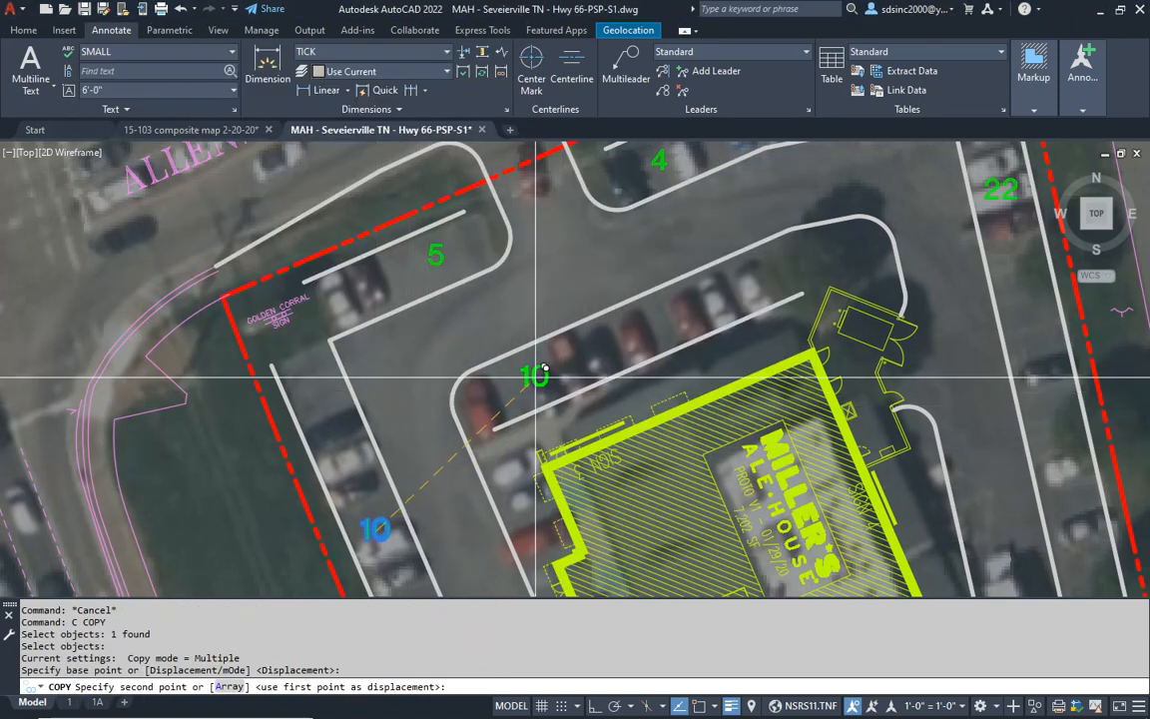
click(536, 371)
key(Escape)
key(Escape)
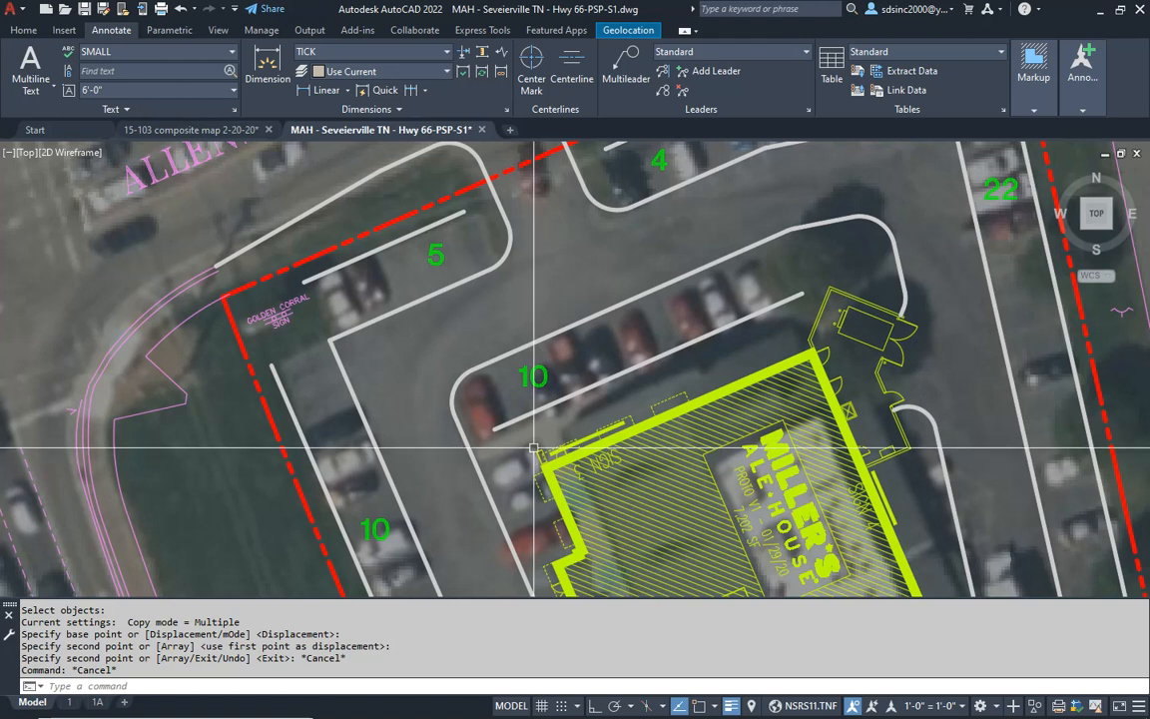
scroll(536, 425, up, 6)
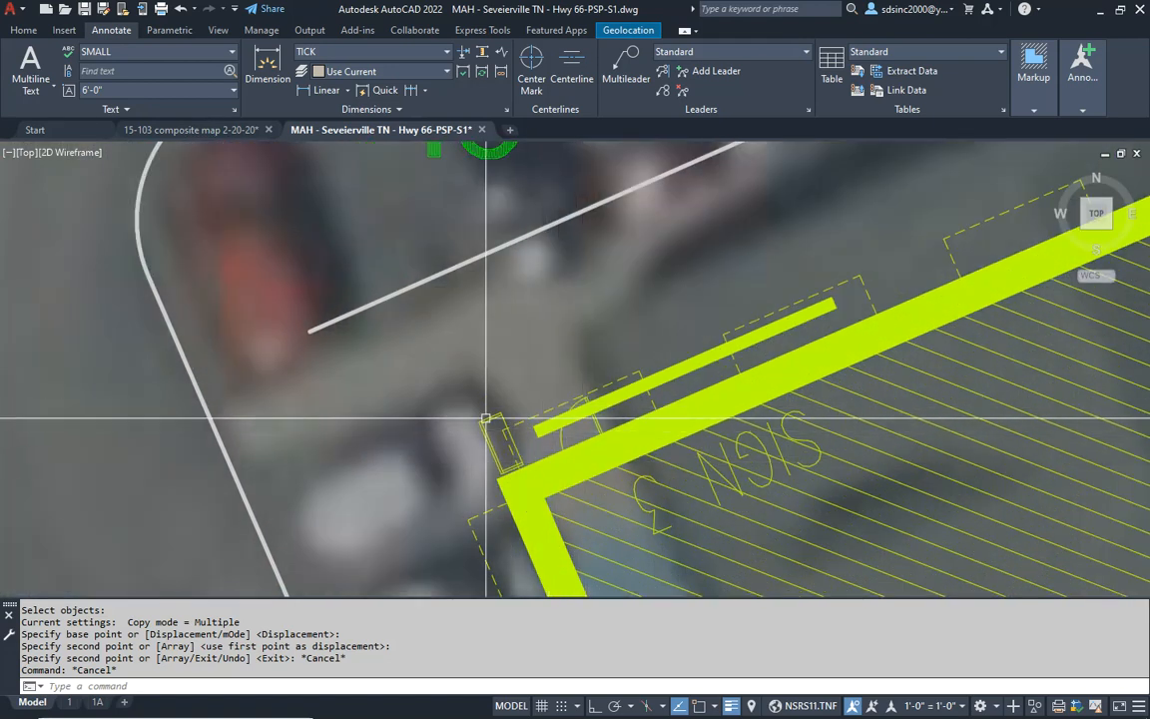
- List the properties of the line in the parking row south of the building, and return to the drawing
scroll(559, 419, down, 4)
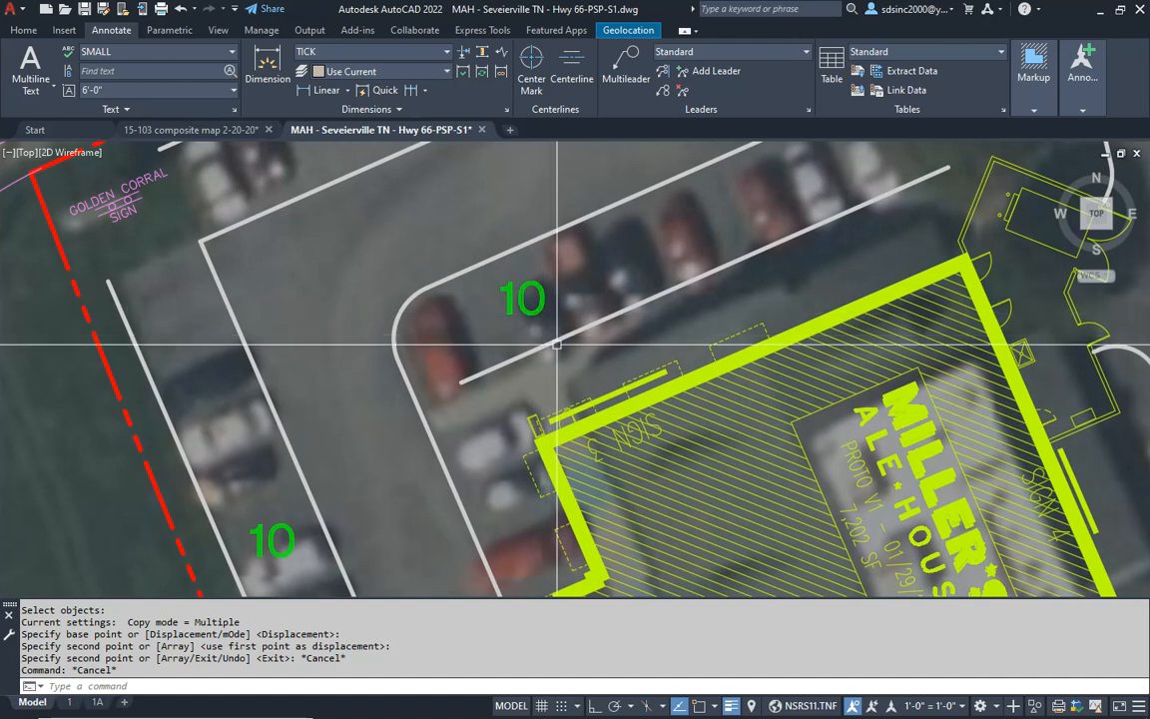
scroll(414, 347, down, 3)
mouse_move(632, 386)
middle_down()
mouse_move(601, 337)
mouse_move(586, 238)
middle_up()
middle_drag(732, 527, 645, 339)
key(Escape)
key(Escape)
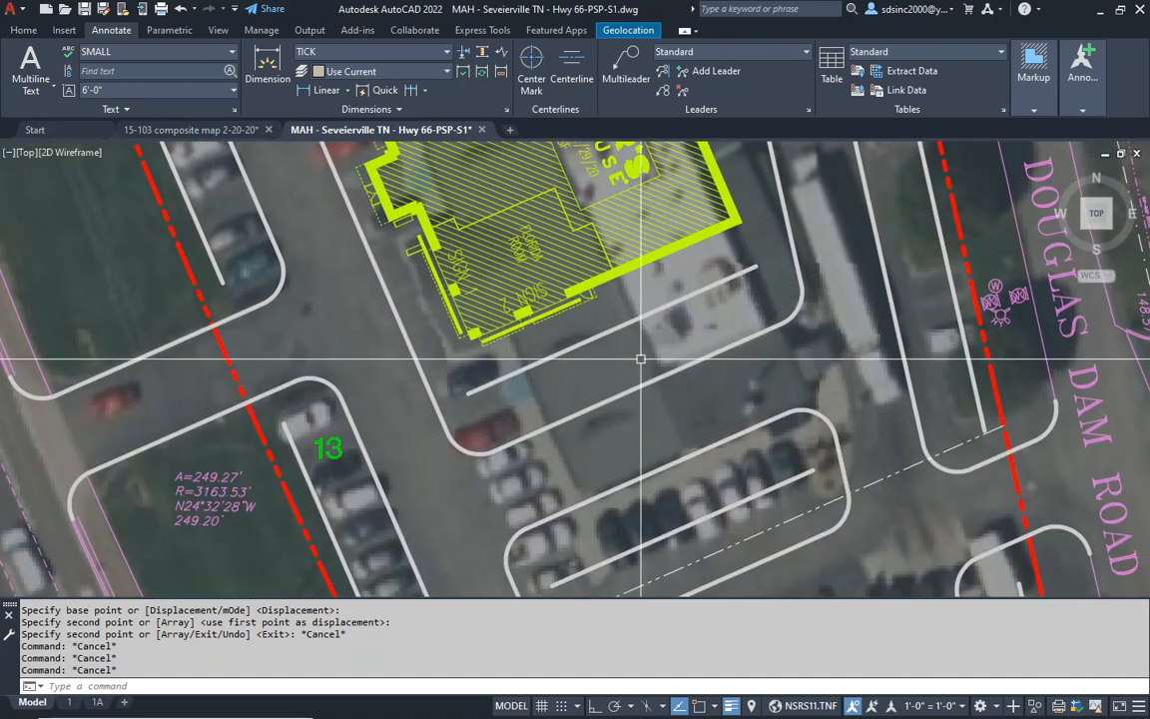
text(li)
key(Return)
click(596, 340)
key(Return)
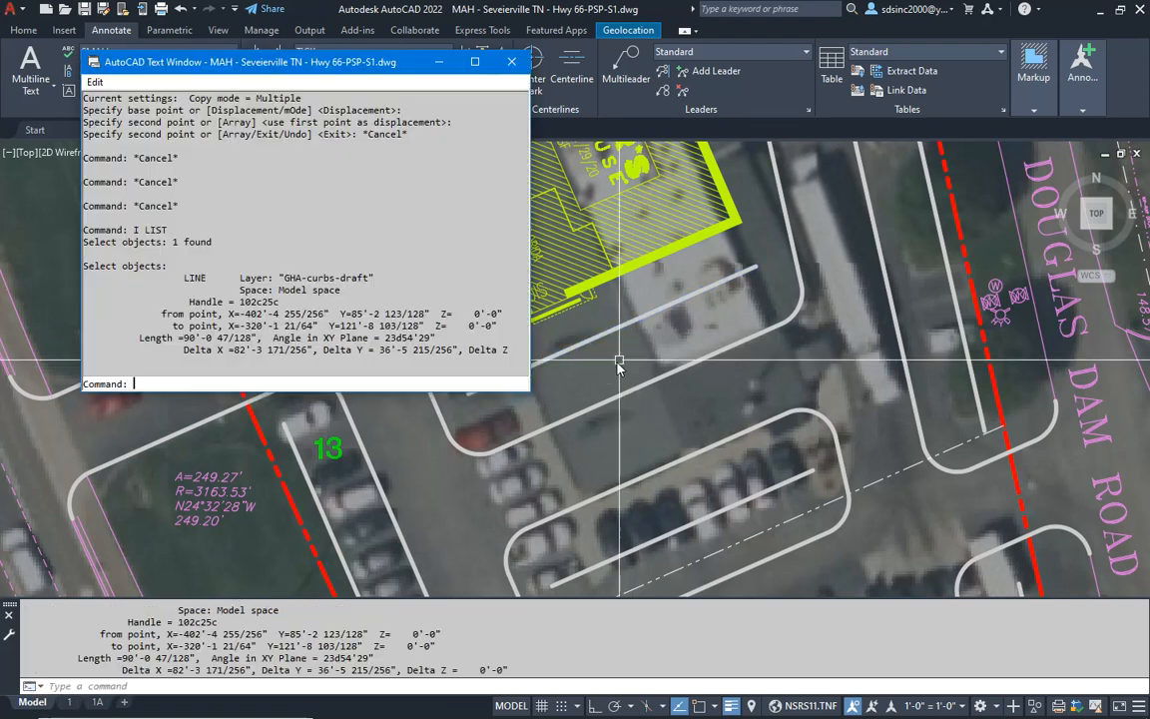
key(alt+Tab)
key(alt+Tab)
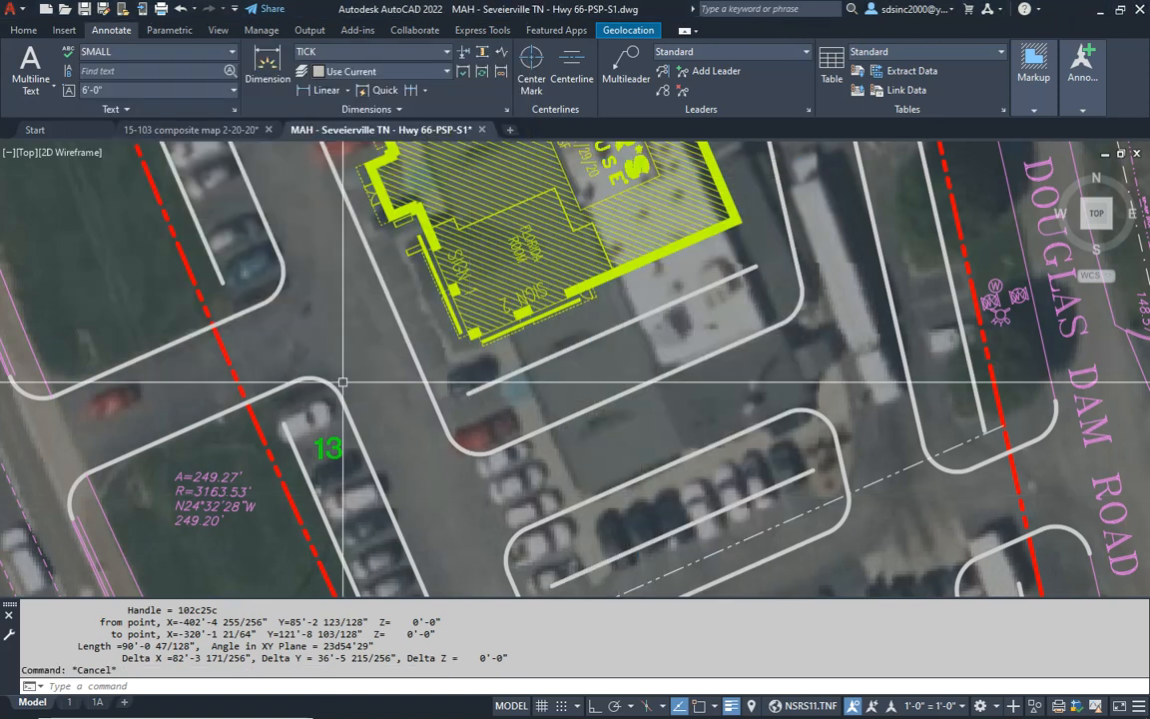
- Copy the green 10 from the west row into the parking row south of the building
scroll(399, 200, up, 3)
text(c)
key(Return)
click(250, 310)
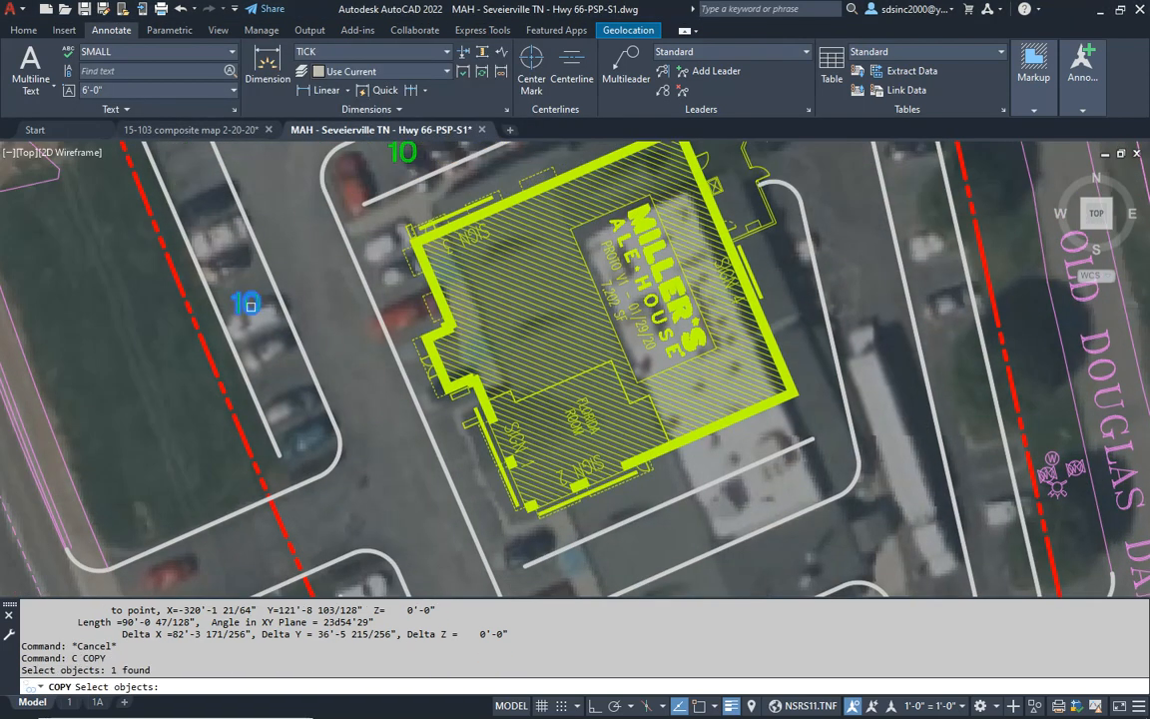
key(Return)
click(249, 307)
middle_drag(583, 492, 564, 345)
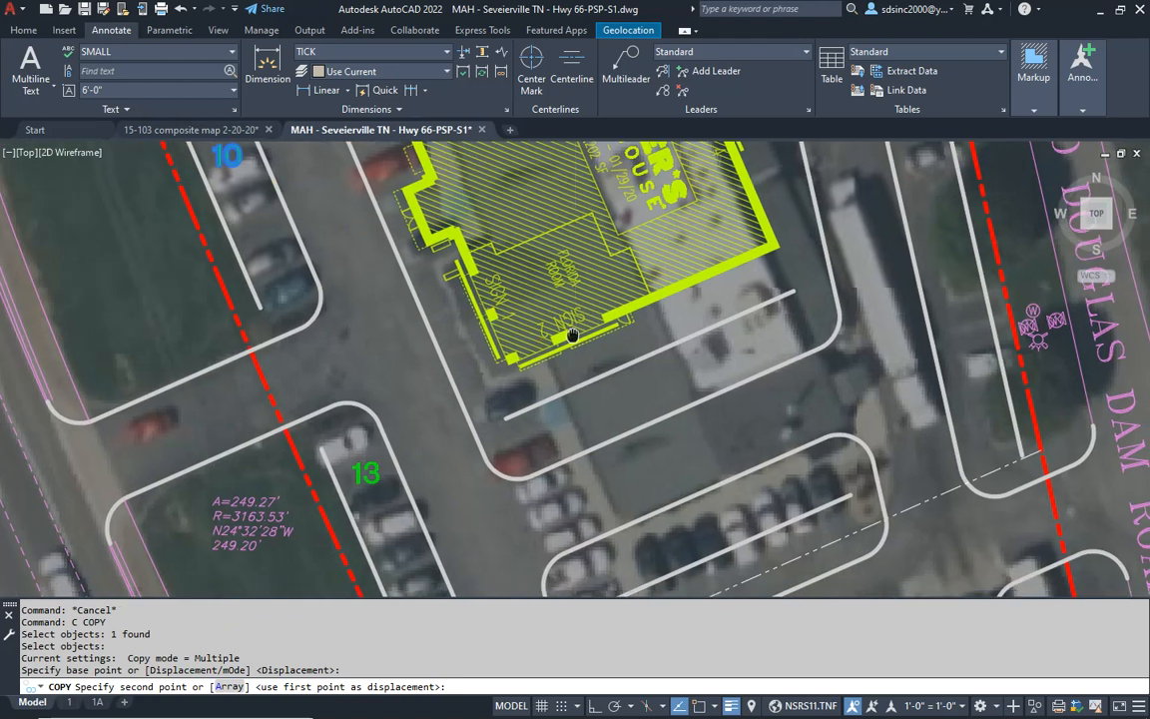
click(564, 419)
key(Escape)
- List the properties of the north curb line of the first parking island south of the building
key(Escape)
middle_drag(739, 538, 662, 313)
key(Escape)
key(Escape)
key(Escape)
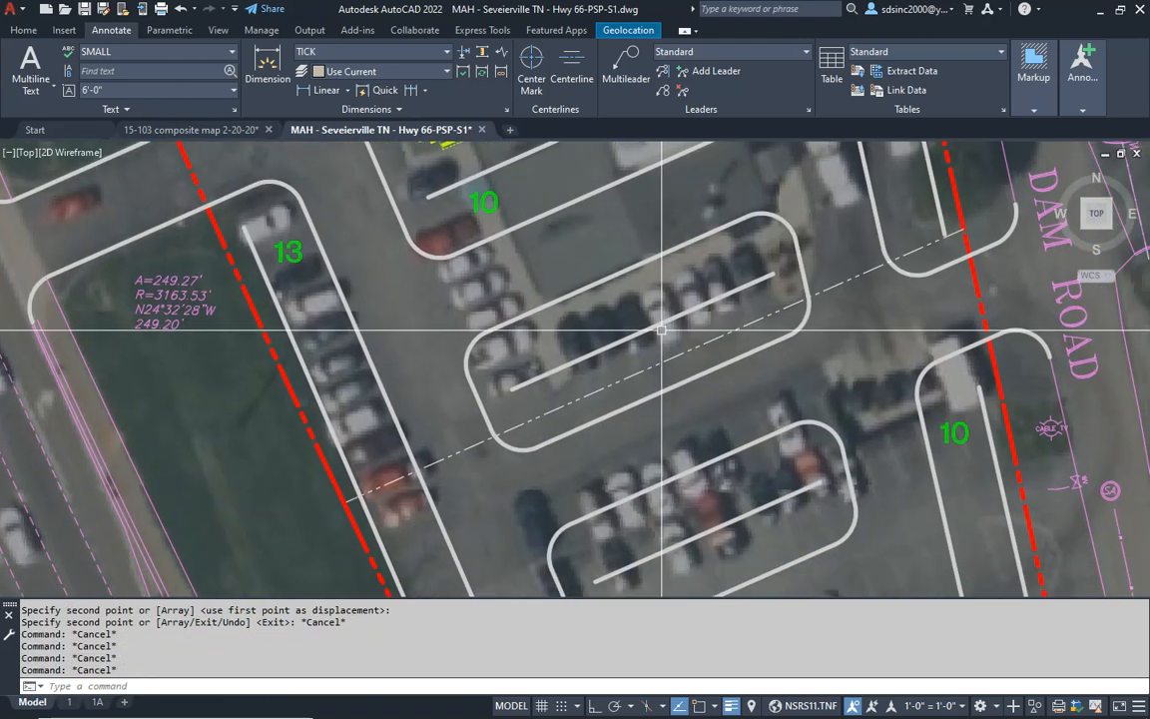
text(li)
key(Return)
key(Escape)
key(Escape)
key(Return)
click(540, 305)
key(Return)
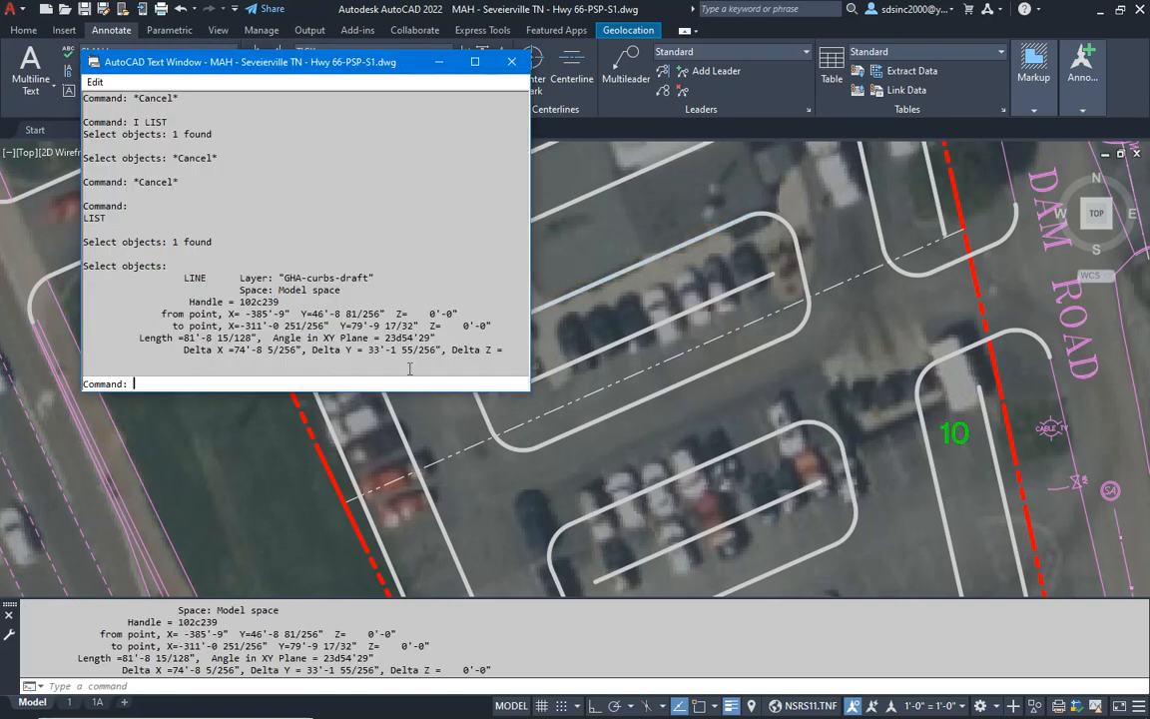
- Divide 81.5 by 9 in Calculator and return to the AutoCAD drawing
key(F2)
key(Escape)
key(Escape)
key(super+Tab)
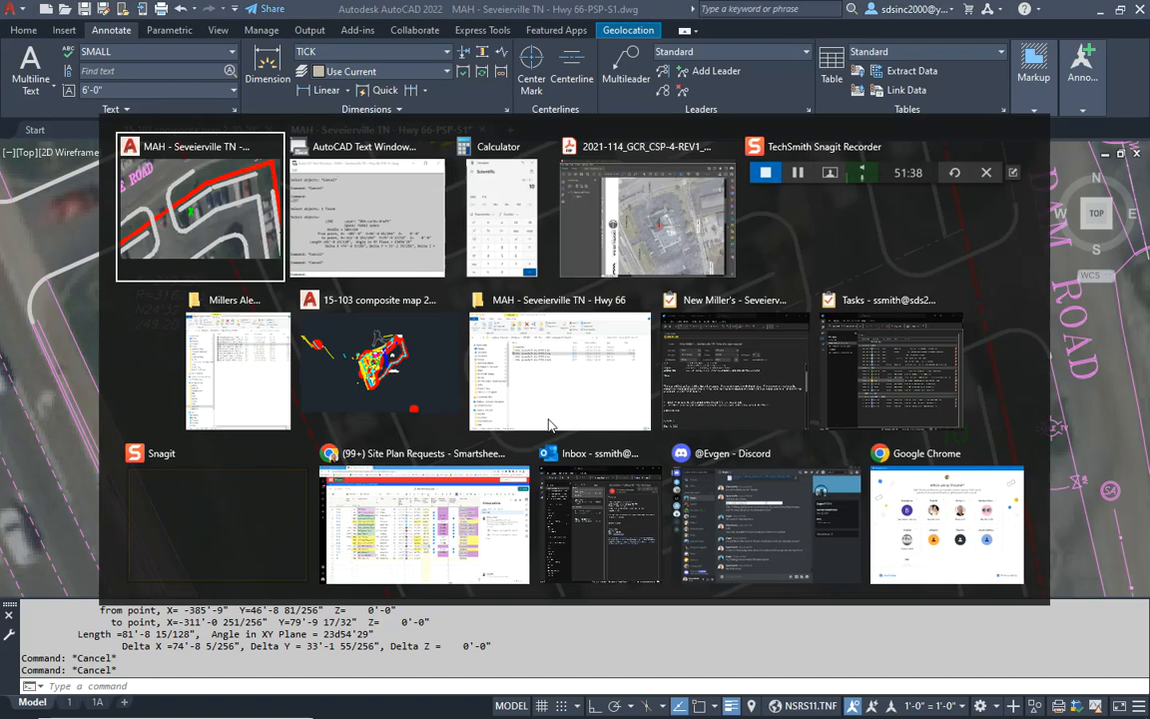
key(Return)
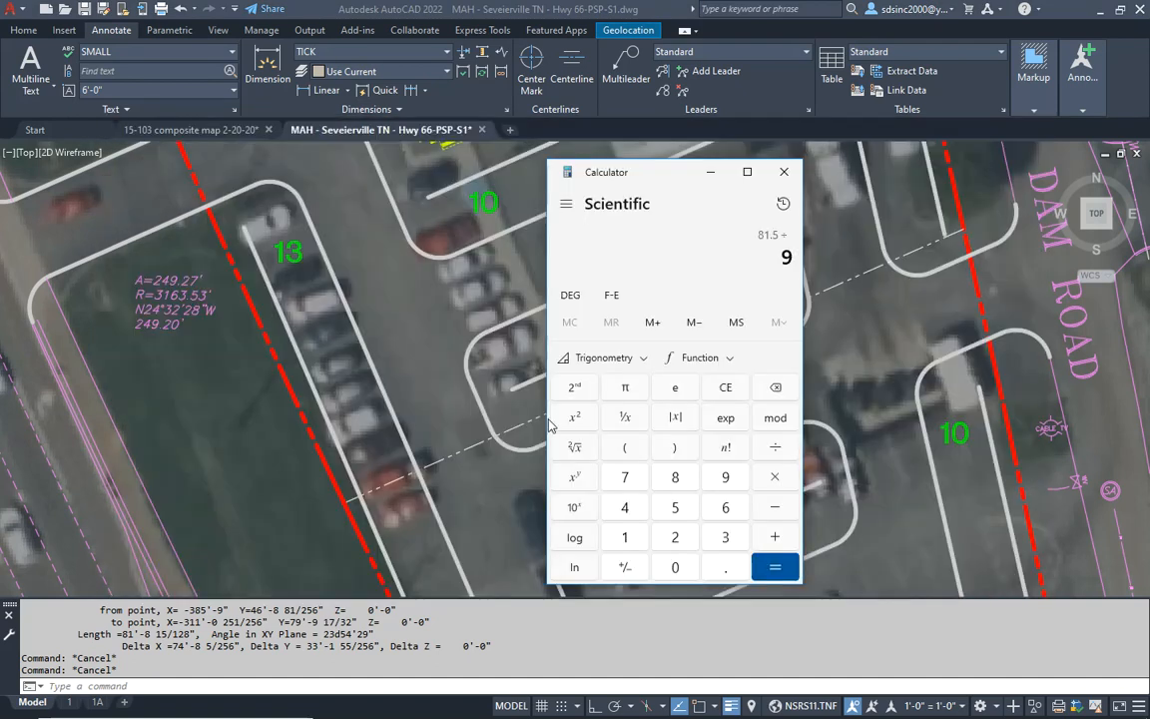
key(alt+Tab)
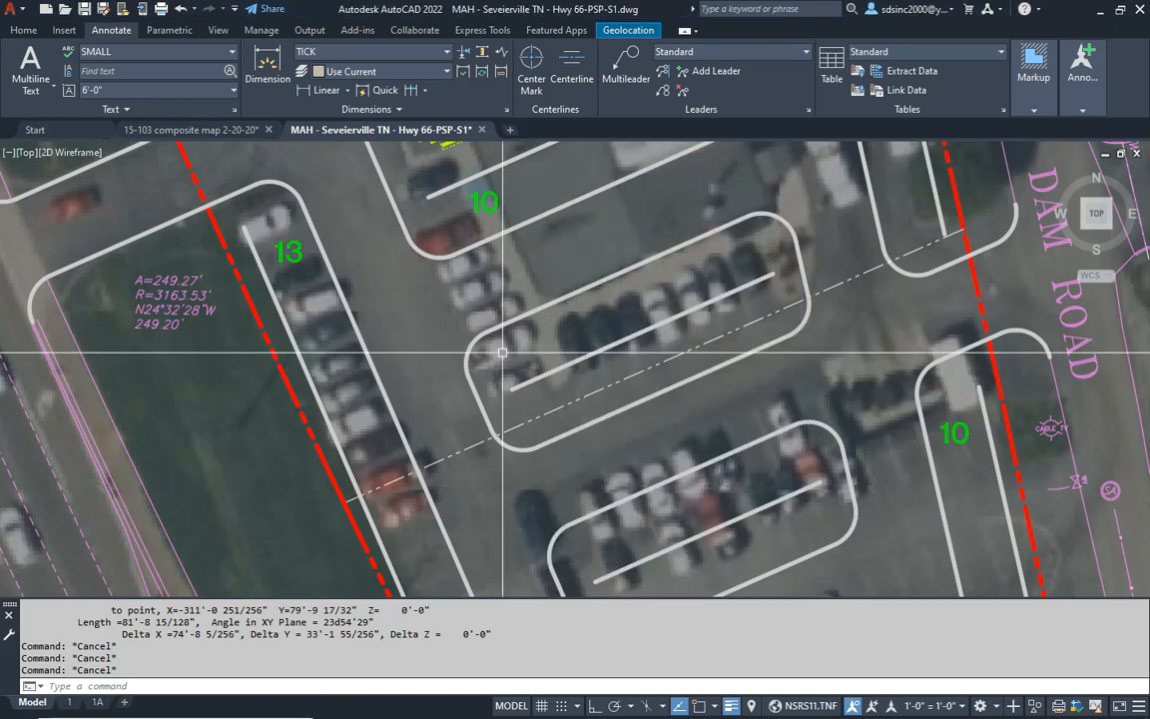
- Copy the green 6 from the southwest row into the north row of the first parking island south of the building
text(c)
key(Return)
scroll(615, 412, down, 4)
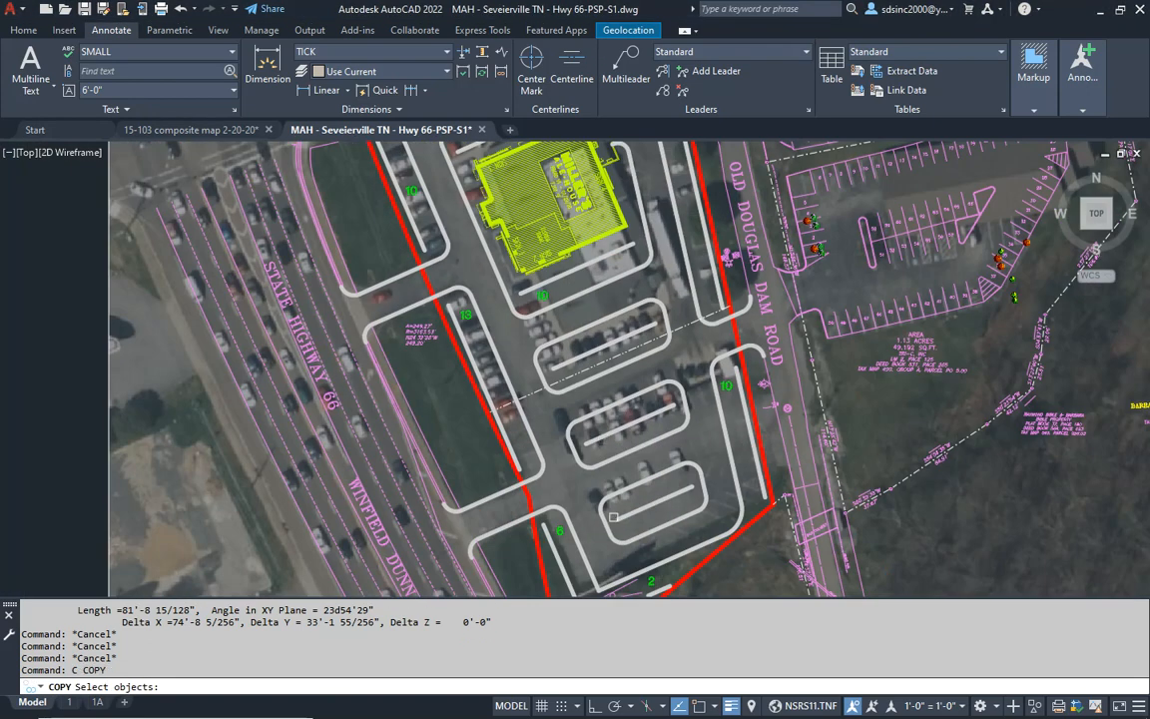
click(557, 531)
key(Return)
click(561, 531)
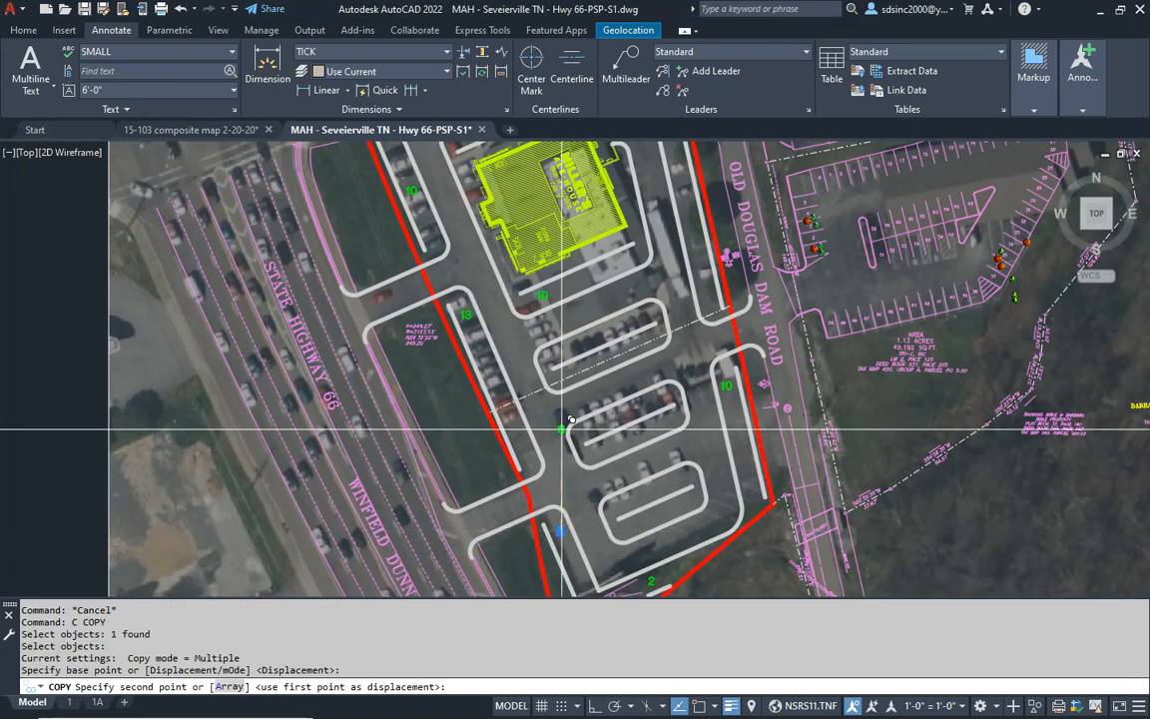
scroll(574, 362, up, 4)
click(542, 340)
key(Escape)
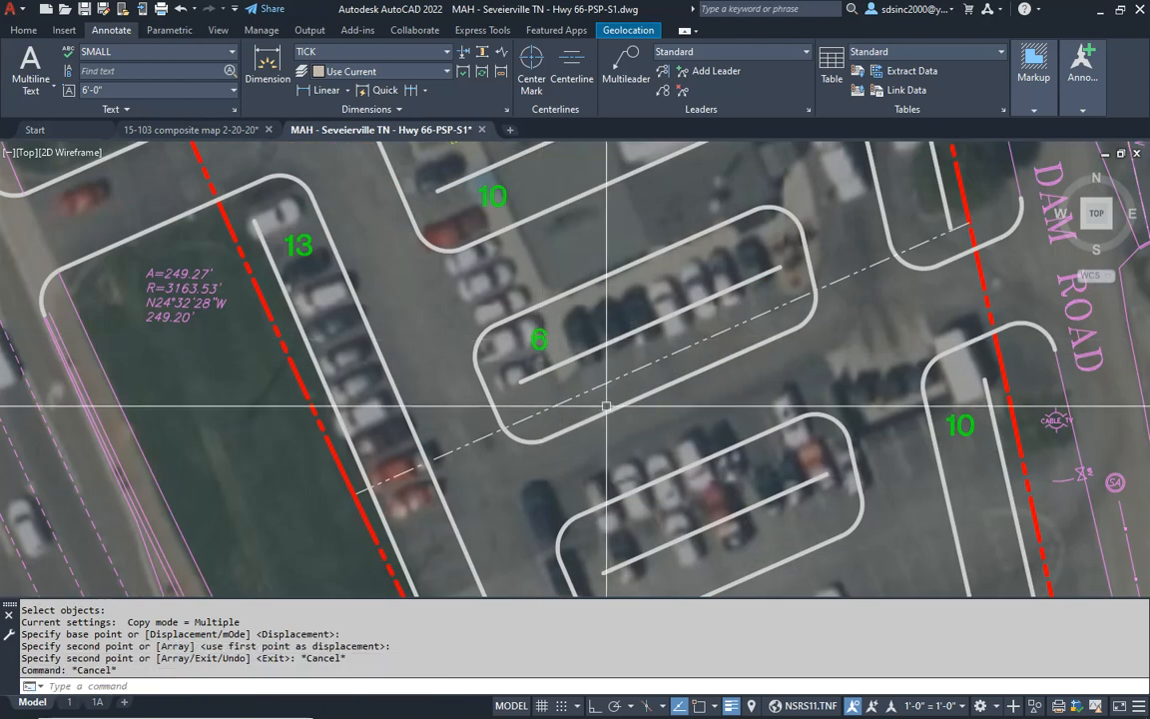
- List the properties of the first island's south curb line and close the listing
click(609, 416)
text(i)
key(Return)
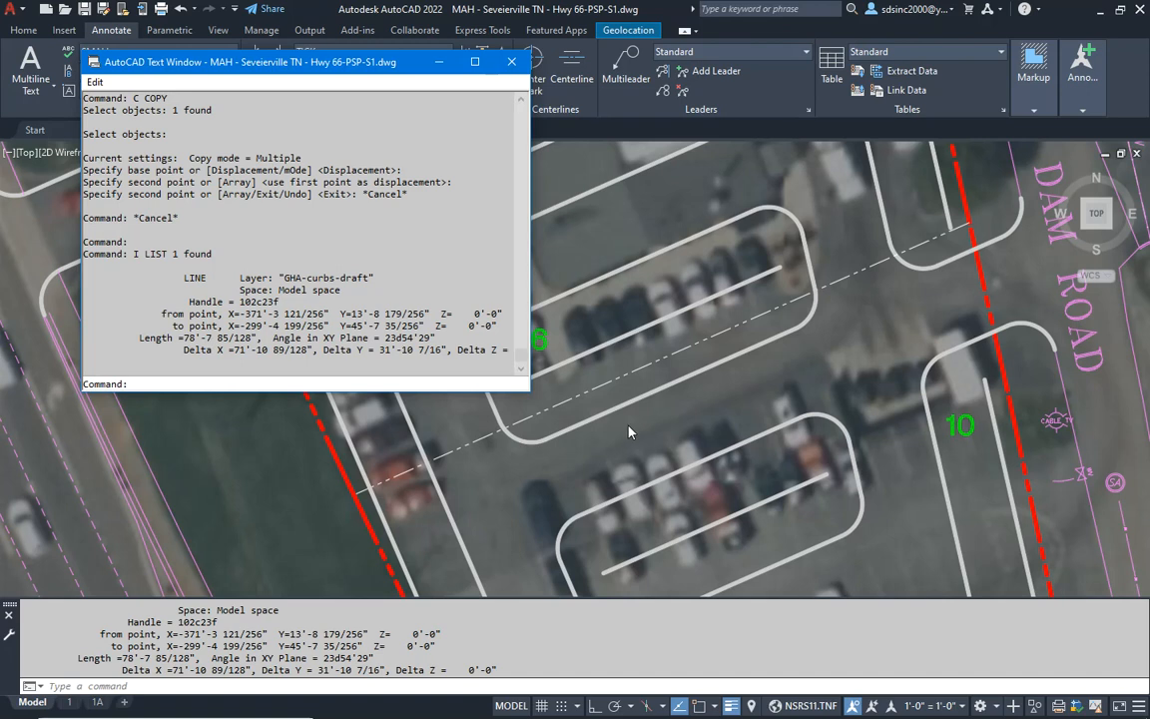
key(F2)
key(Escape)
key(Escape)
- Change the copied count in the first island's north row to 9 and leave text editing
double_click(542, 339)
text(9)
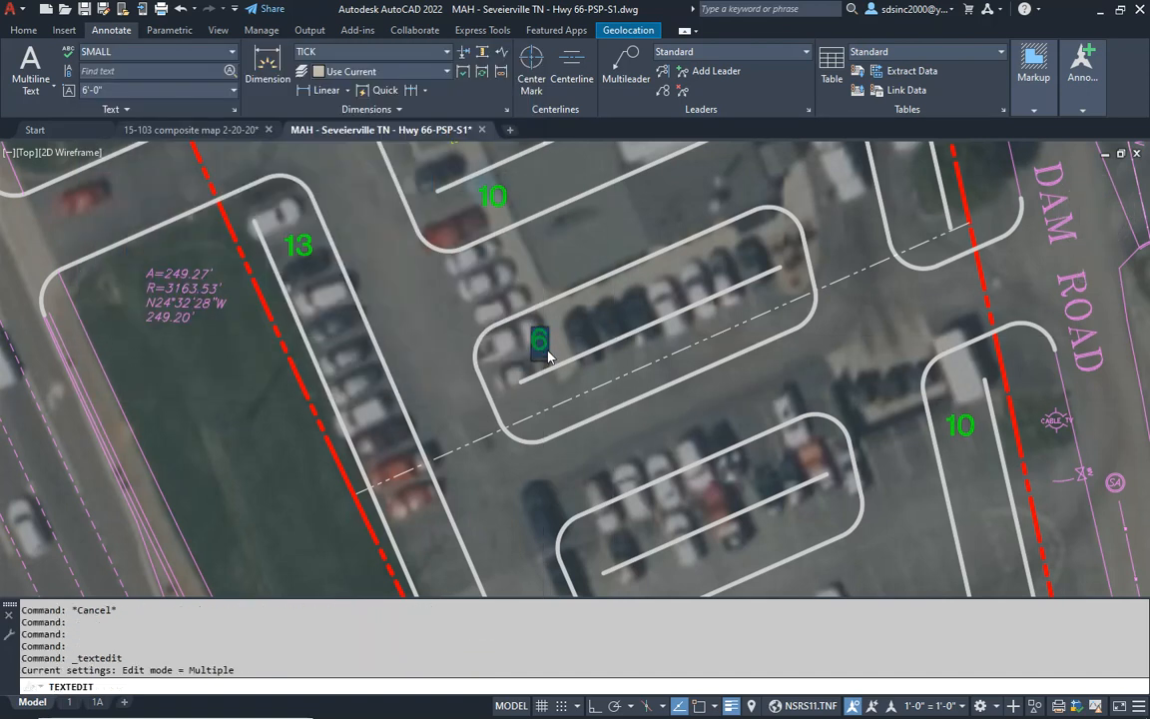
key(Return)
key(Escape)
key(Escape)
key(Escape)
- List the first island's south curb line again, and divide 78.5 by 9 in Calculator
text(i)
key(Return)
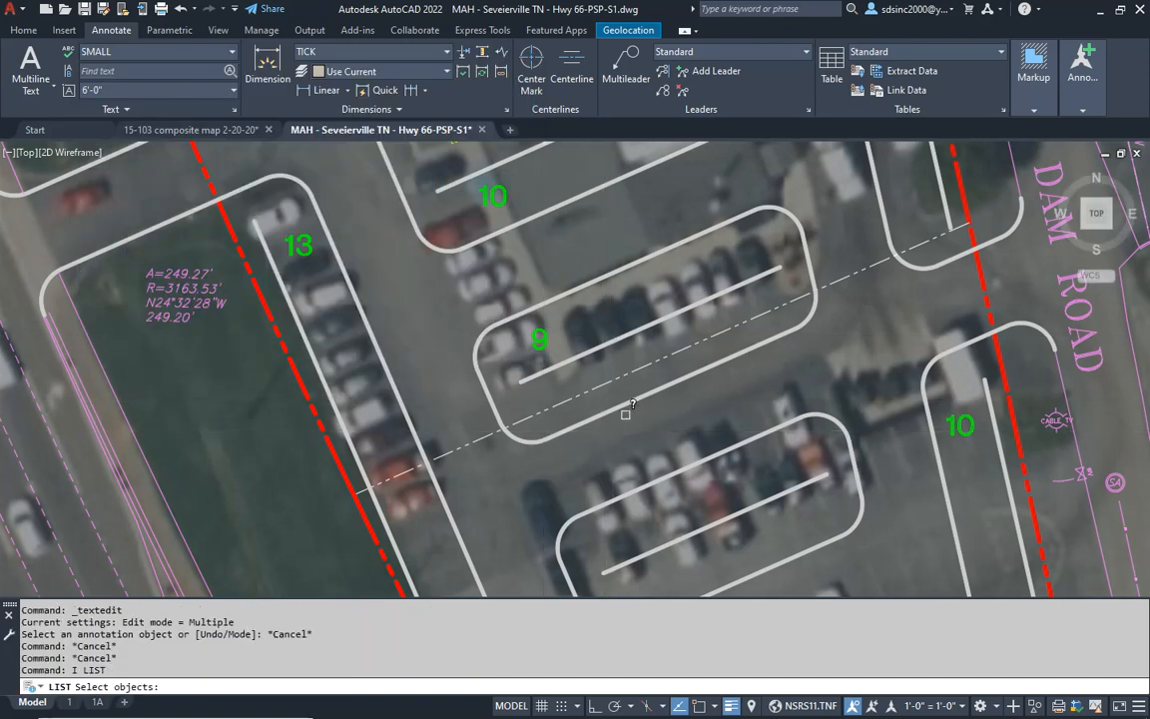
click(621, 400)
key(Return)
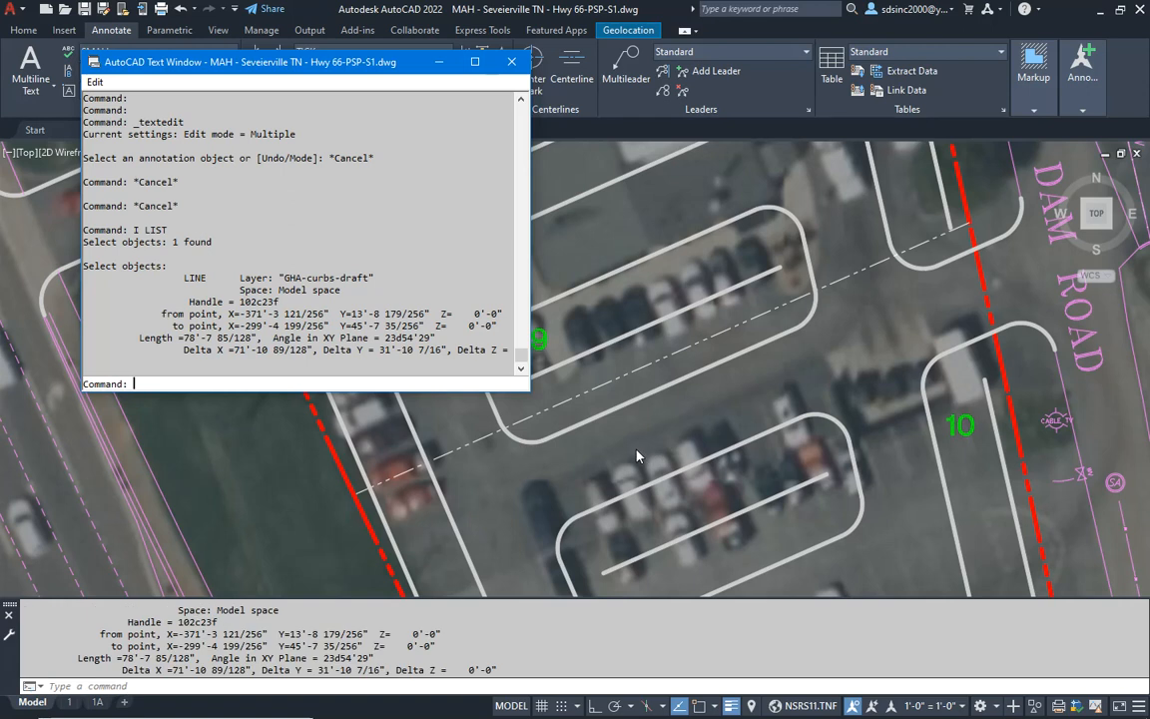
key(alt+Tab)
key(alt+Tab)
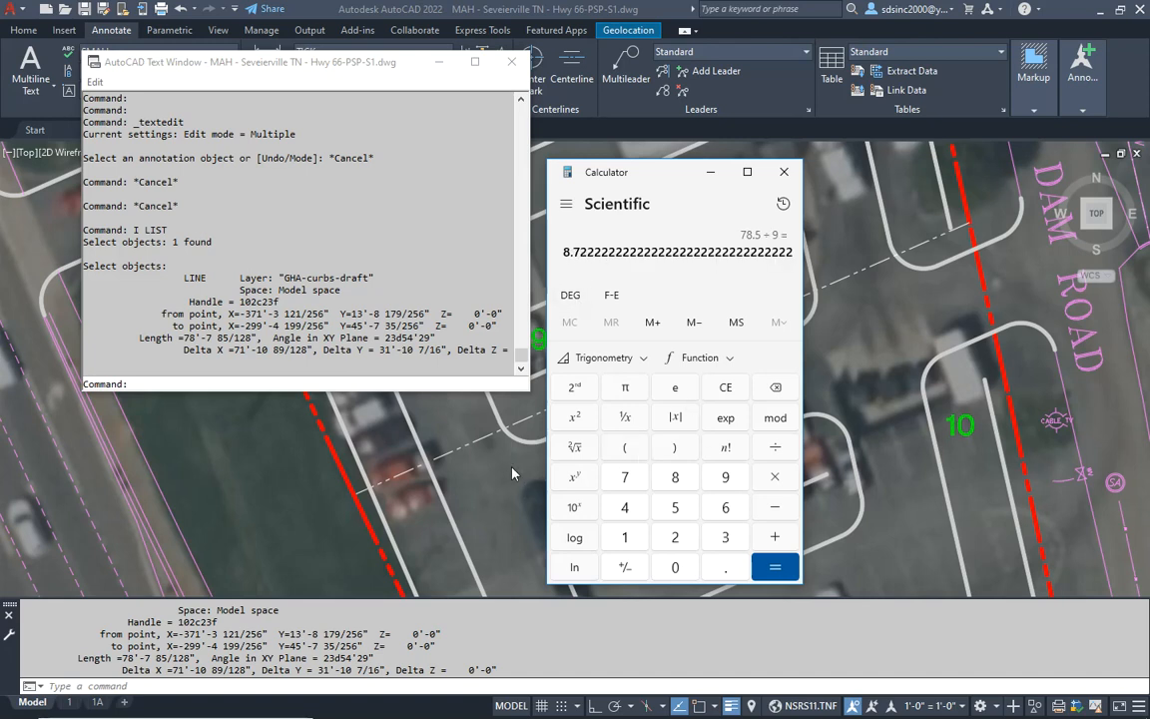
- Back in AutoCAD, copy the green 9 into the south row of the first parking island
click(528, 489)
key(Escape)
key(Escape)
key(Escape)
text(c)
key(space)
click(537, 346)
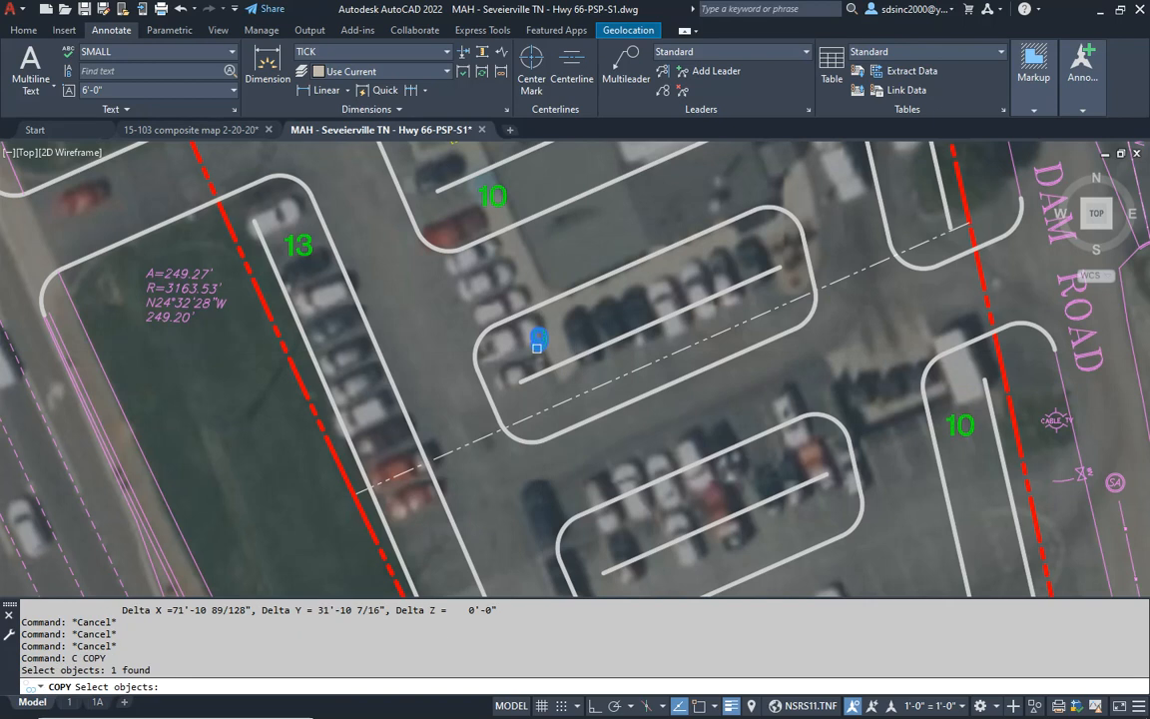
key(Return)
click(525, 341)
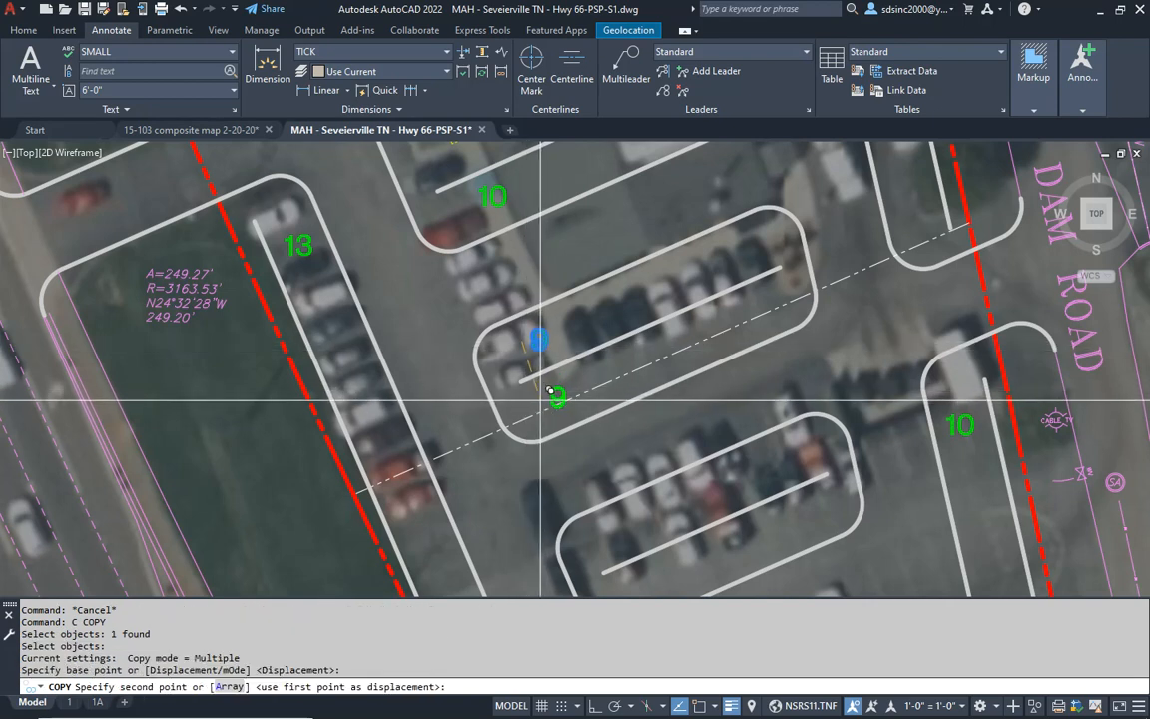
click(551, 395)
key(Escape)
key(Escape)
- Change the copied count in the first island's south row to 8 and leave text editing
double_click(554, 397)
click(572, 438)
key(Escape)
key(Escape)
- List the middle island's north curb line, work out its space count from 70 in Calculator, and return to AutoCAD
middle_drag(605, 478, 563, 382)
key(Escape)
text(i)
key(Return)
click(586, 393)
click(570, 414)
key(Return)
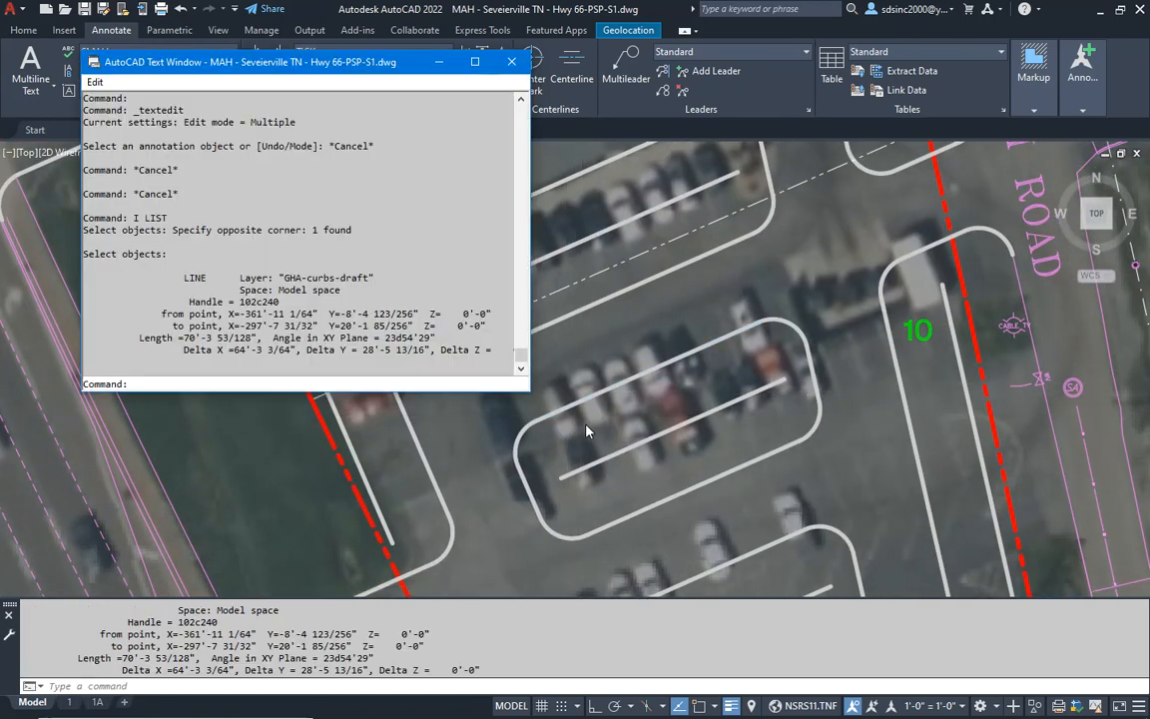
key(alt+Tab)
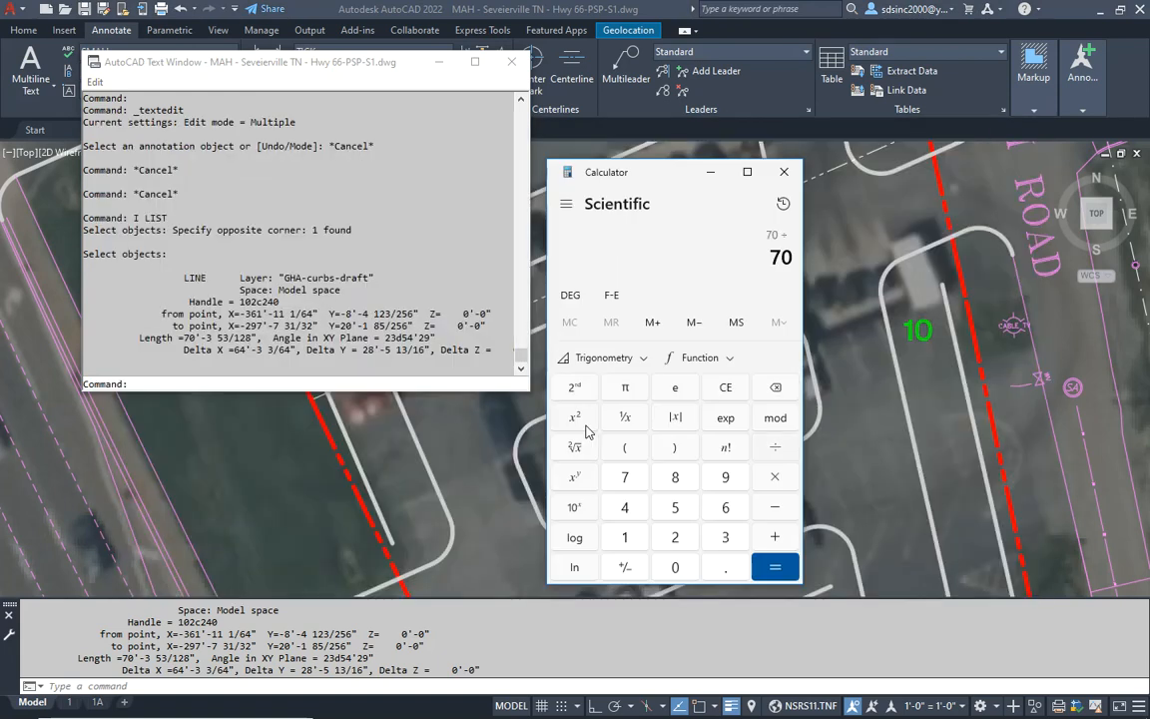
click(506, 519)
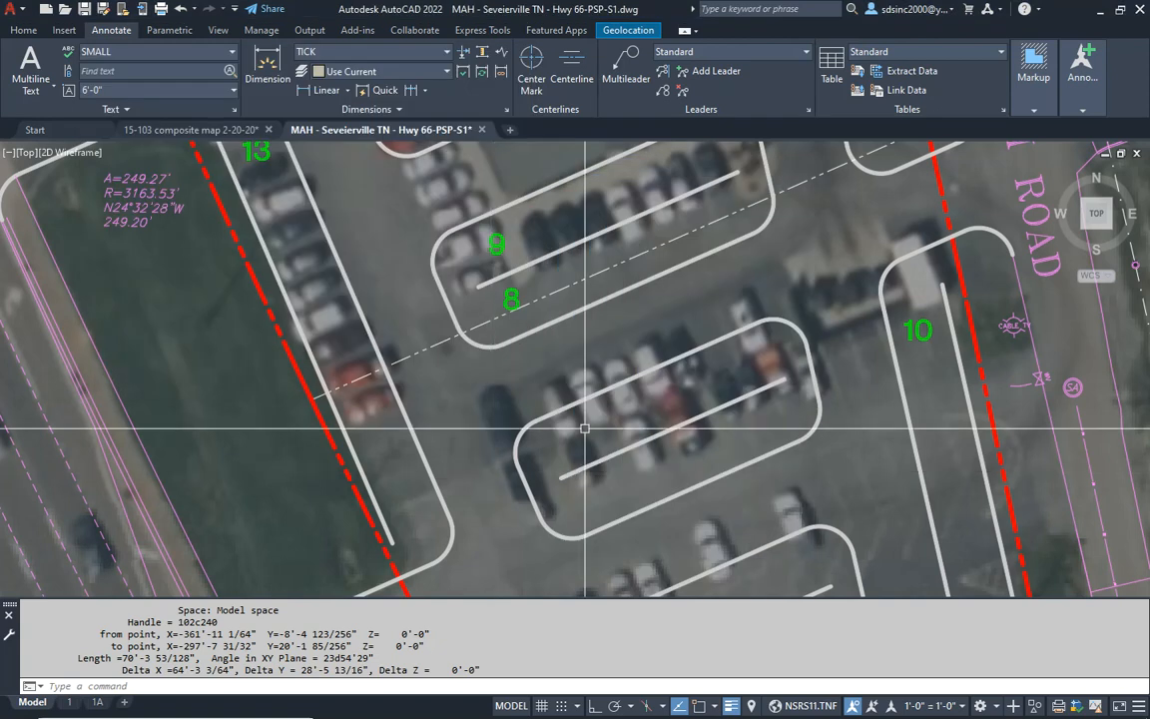
- Copy the green 8 from the first island into the north row of the middle parking island
key(Escape)
text(c)
key(Return)
click(509, 296)
key(Return)
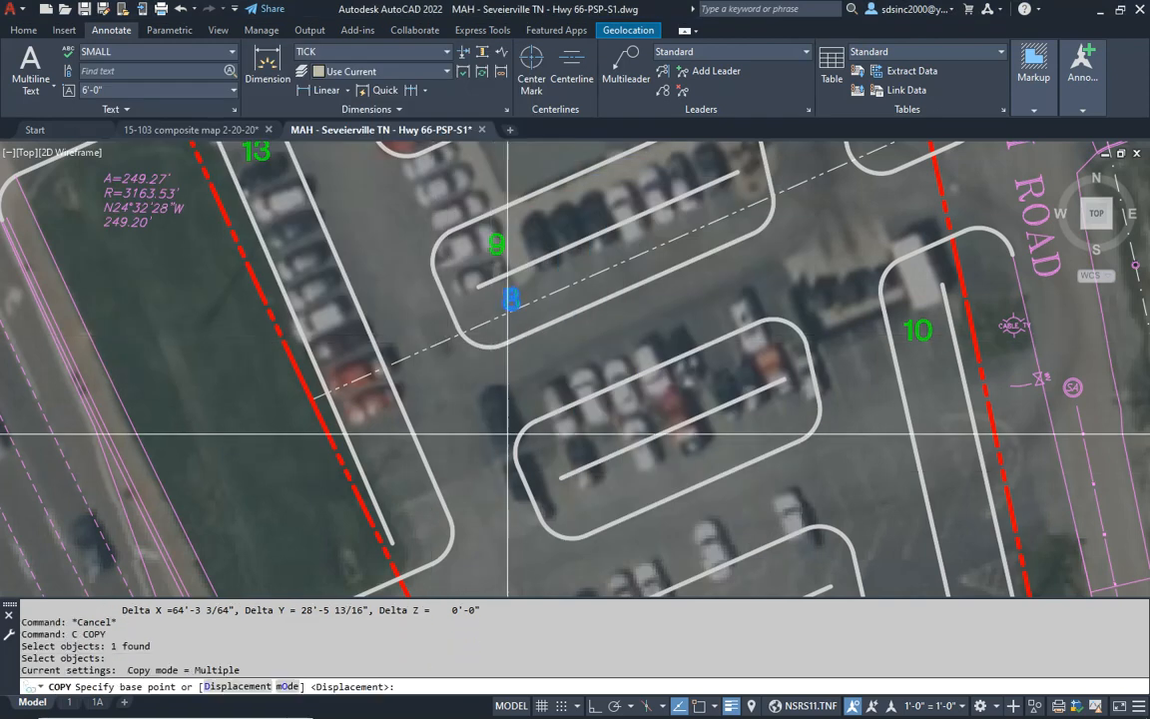
click(510, 298)
click(566, 440)
key(Escape)
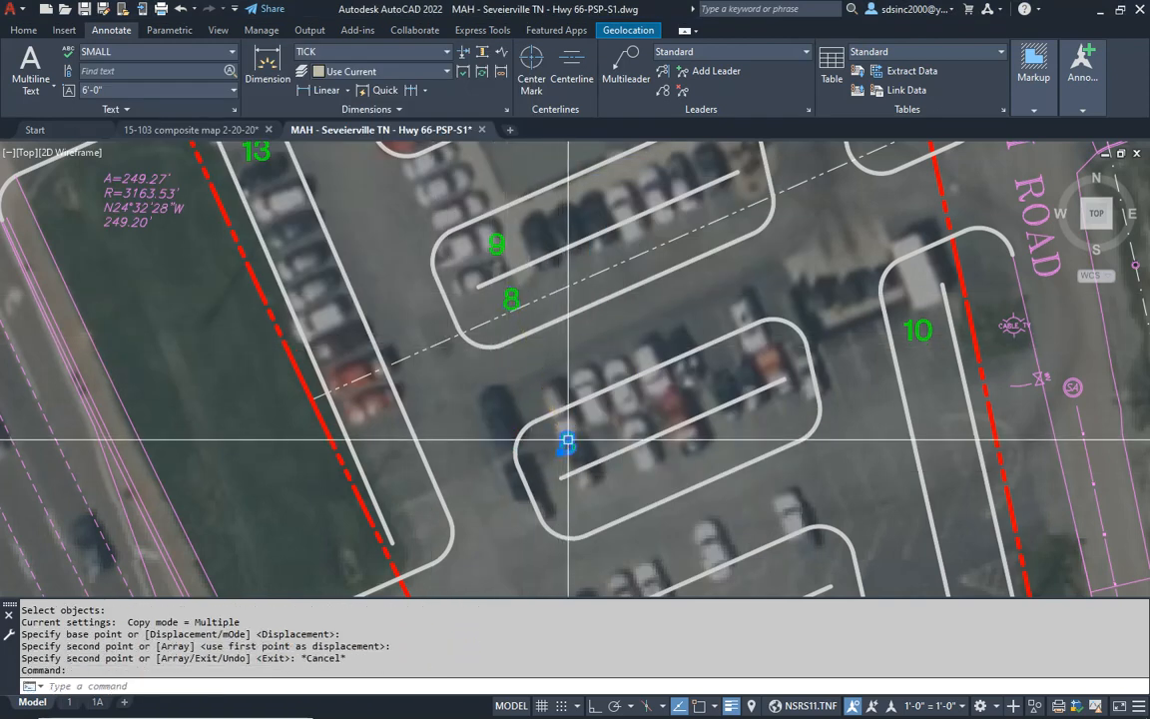
- Change the copied count in the middle island's north row to 7 and leave text editing
double_click(566, 443)
text(7)
key(Return)
key(Escape)
- List the middle island's south curb line, divide 67 by 9 in Calculator, and return to AutoCAD
middle_drag(640, 496, 597, 380)
key(Escape)
text(l)
key(Return)
click(607, 382)
key(Return)
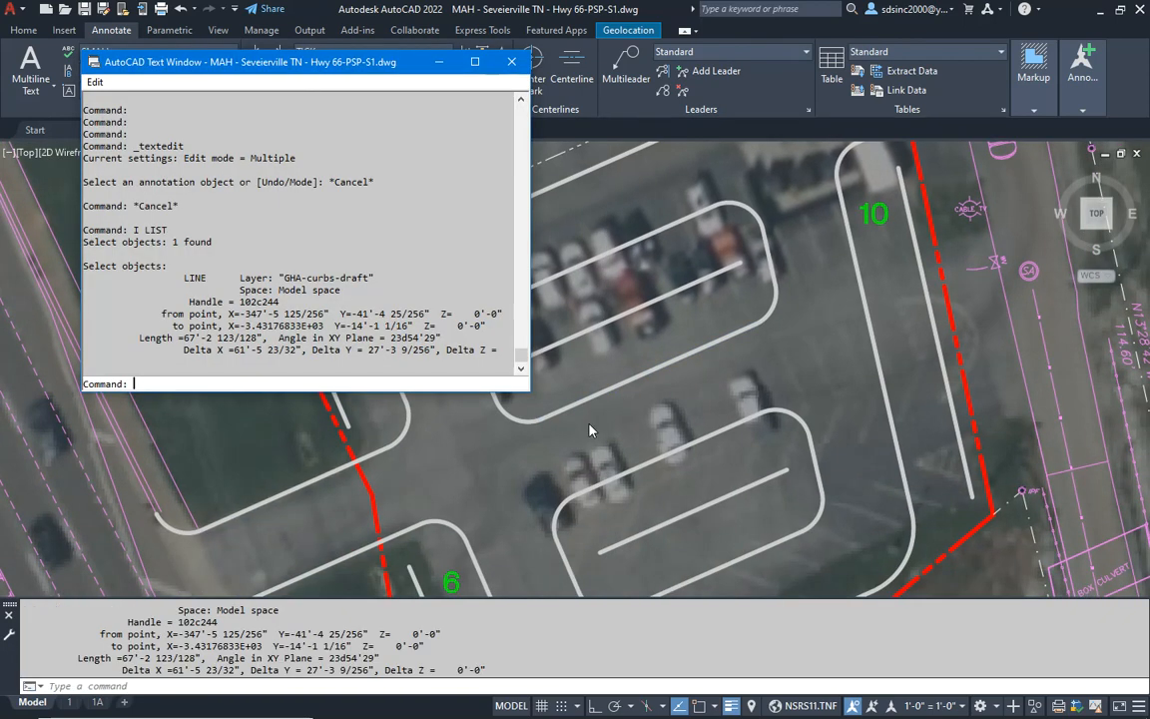
key(alt+Tab)
key(Tab)
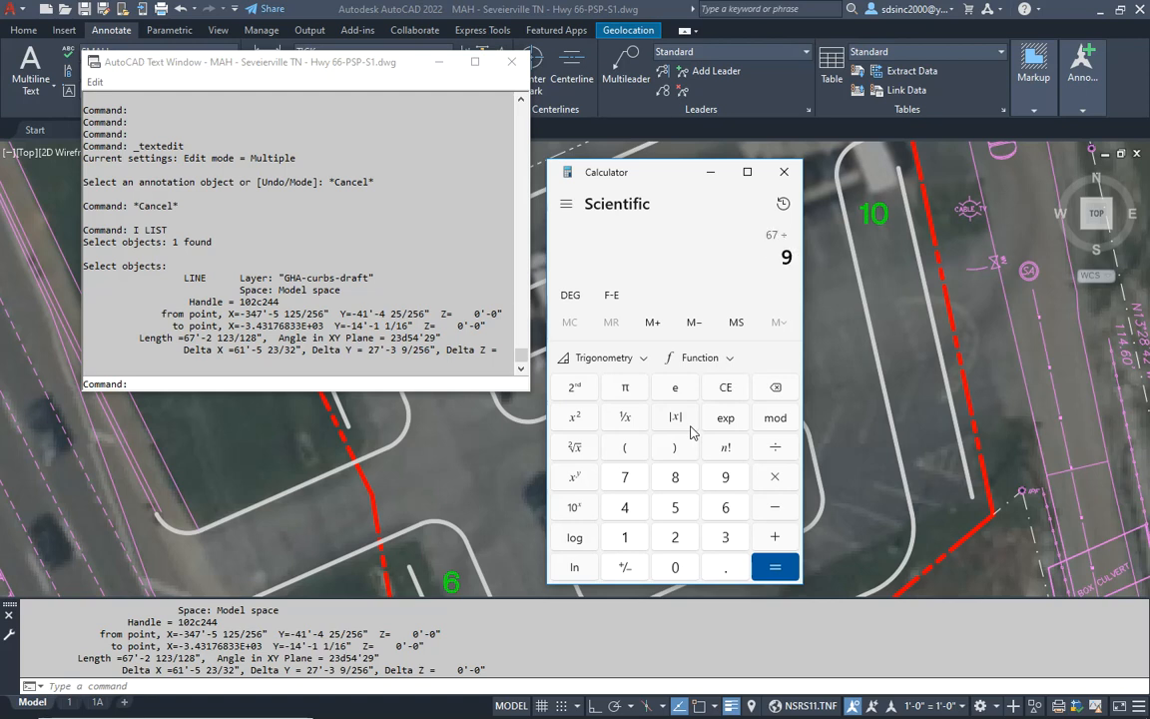
click(462, 496)
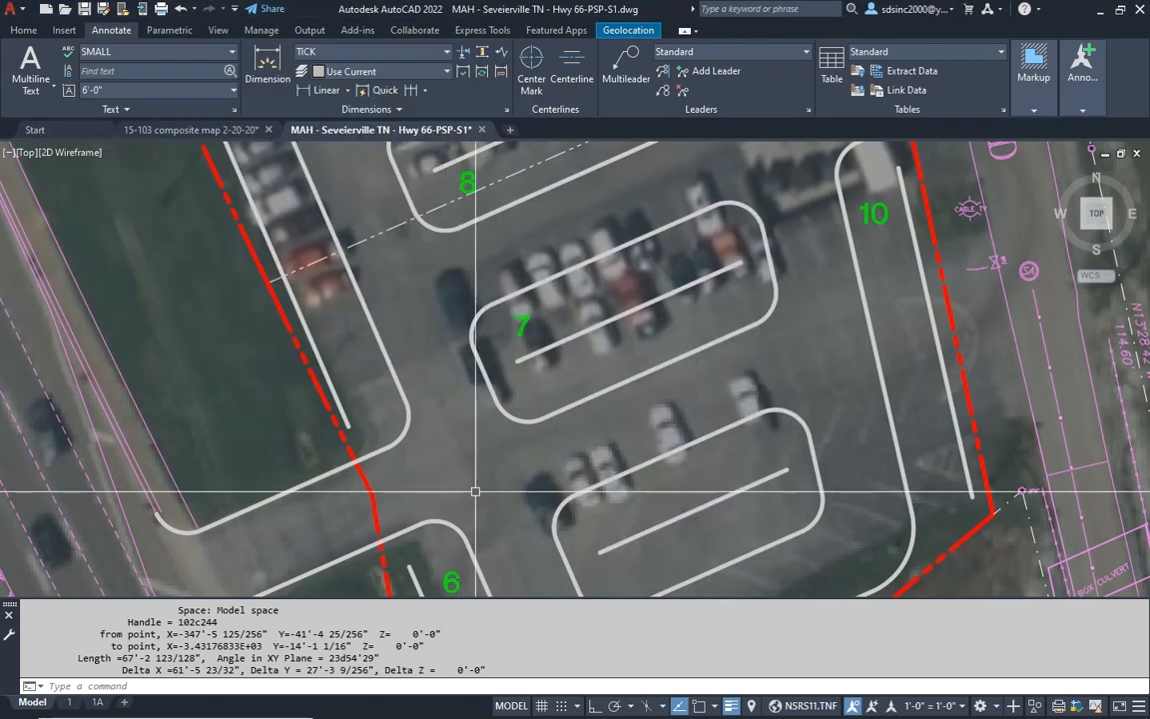
- Copy the green 7 into the south row of the middle parking island
key(Escape)
key(Escape)
text(c)
key(Return)
click(523, 322)
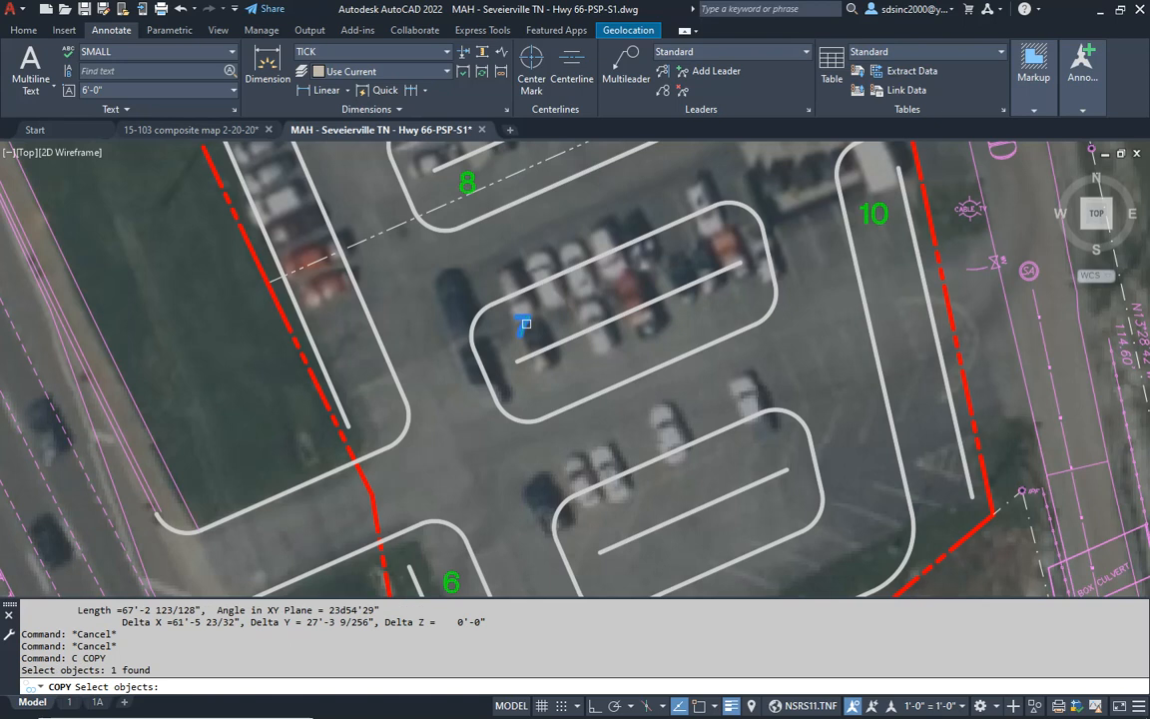
key(Return)
click(528, 314)
key(Escape)
key(Escape)
- List the southernmost island's north curb line, and divide 58.5 by 9 in Calculator
middle_drag(679, 515, 618, 406)
key(Escape)
text(i)
key(Return)
click(587, 354)
key(Return)
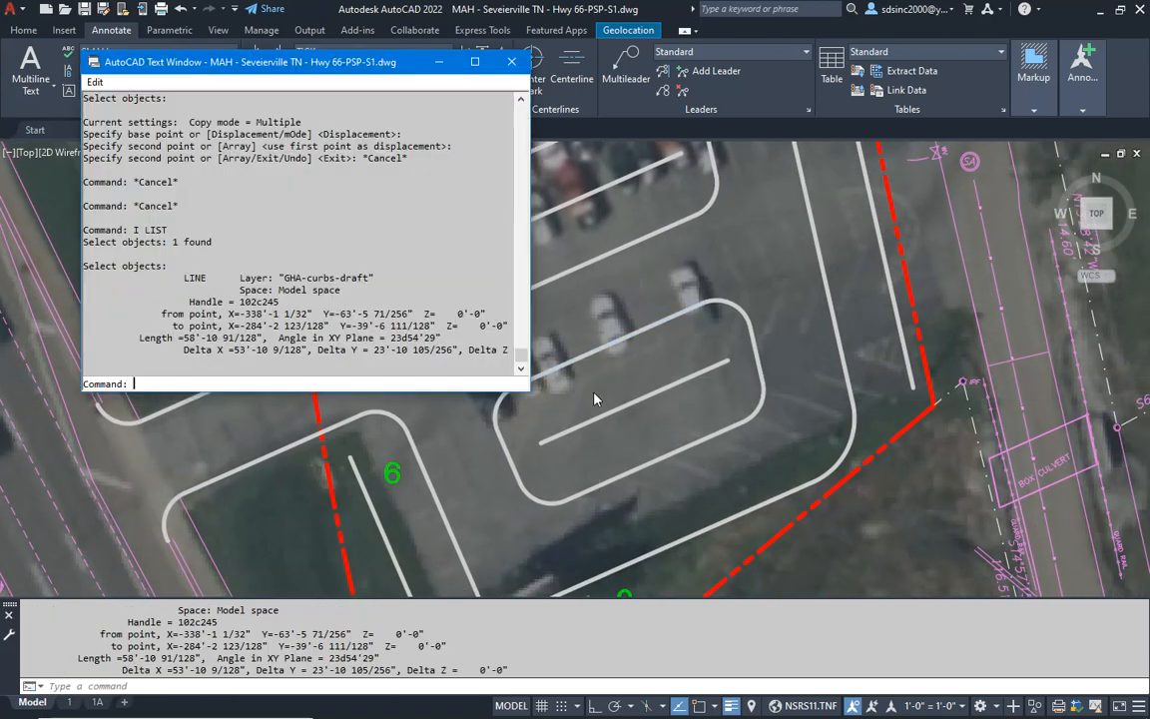
key(alt+Tab)
key(alt+Tab)
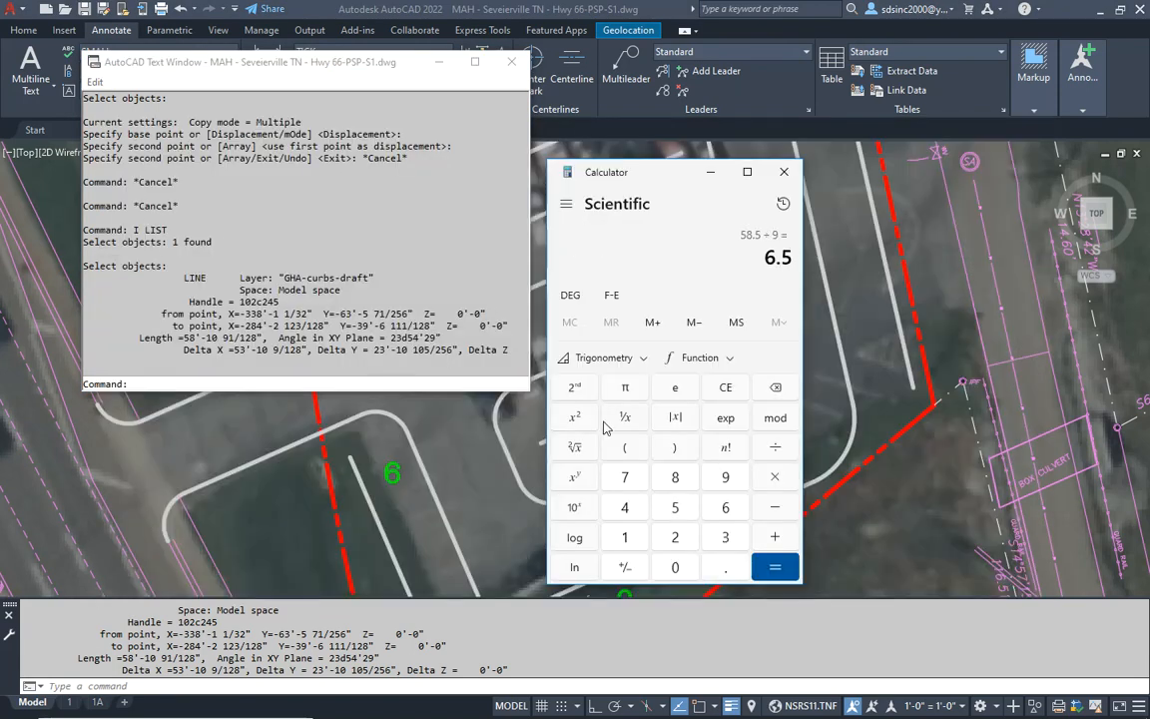
- Back in AutoCAD, copy the green 7 from the middle island's south row into the southernmost island's north row
key(alt+Tab)
key(Escape)
key(Escape)
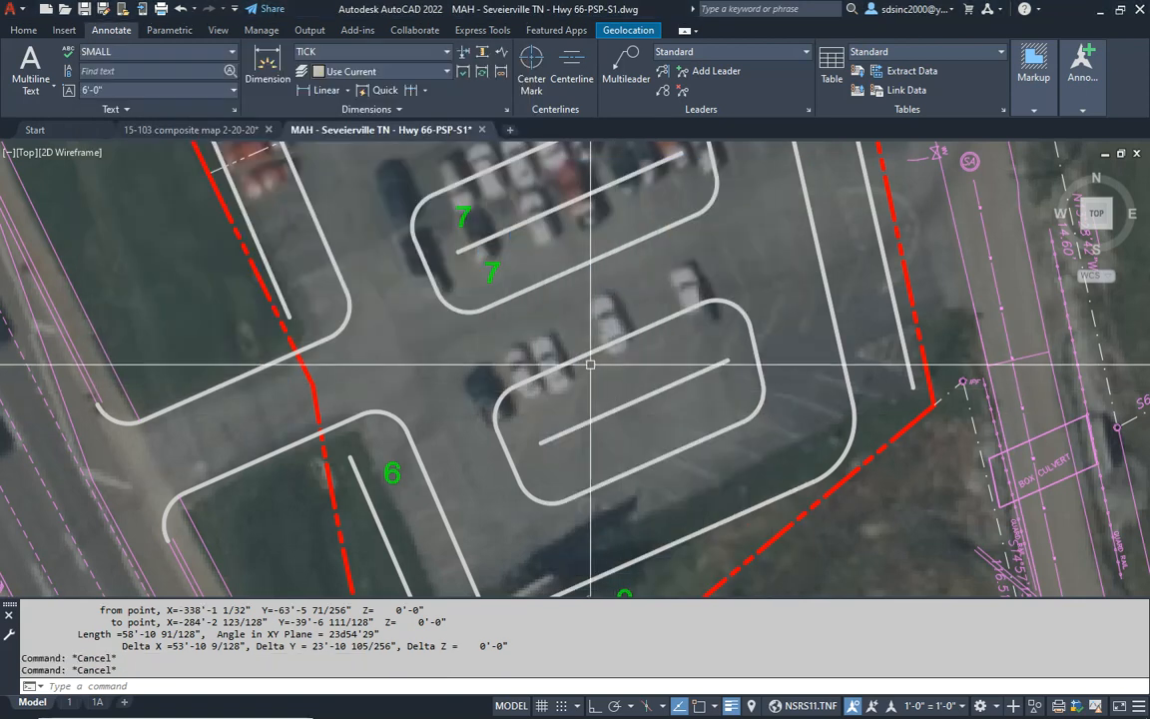
text(c)
key(Return)
click(497, 271)
key(Return)
click(492, 272)
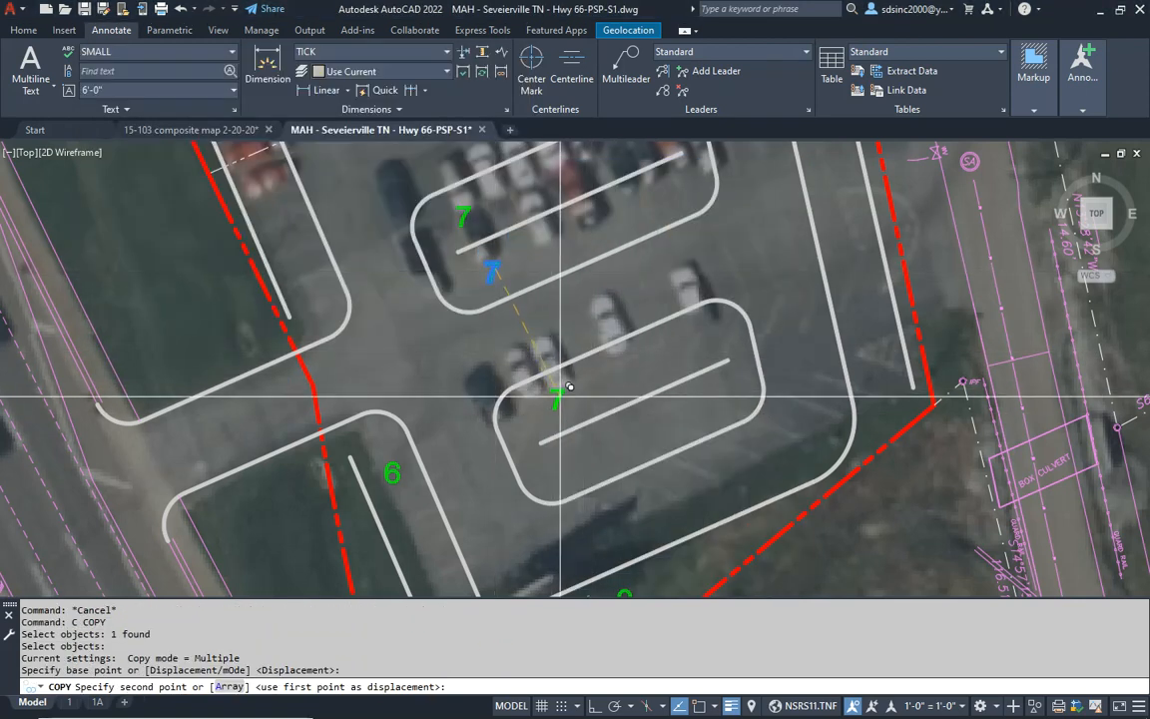
click(552, 402)
key(Escape)
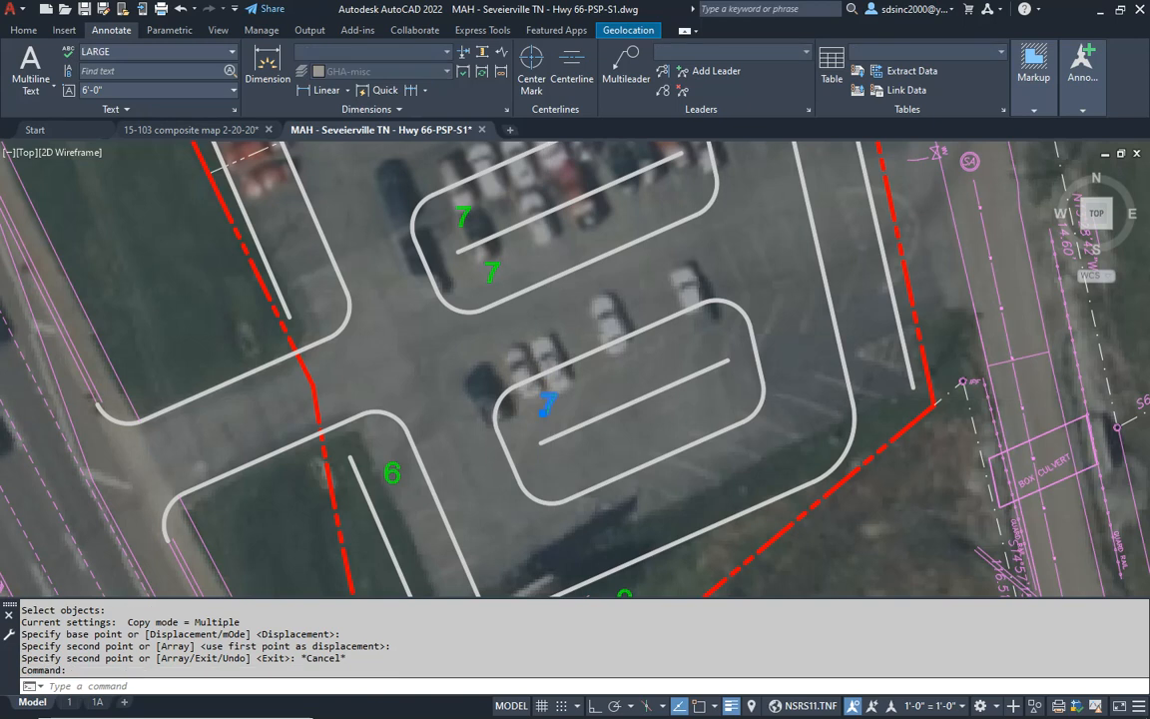
- Change the green space count in the southernmost parking island's north row to 6
double_click(549, 405)
key(Escape)
key(Escape)
middle_drag(625, 473, 598, 393)
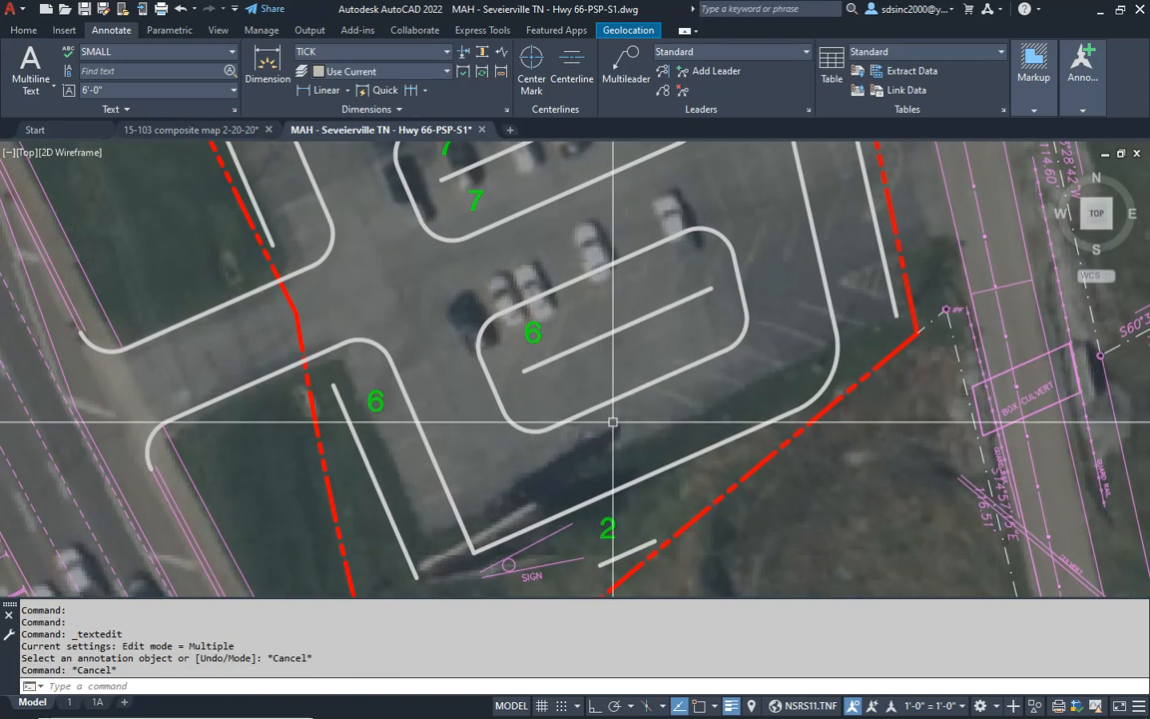
- List the southernmost island's south curb line, and divide 55.5 by 9 in Calculator
text(l)
key(Return)
click(624, 397)
key(Return)
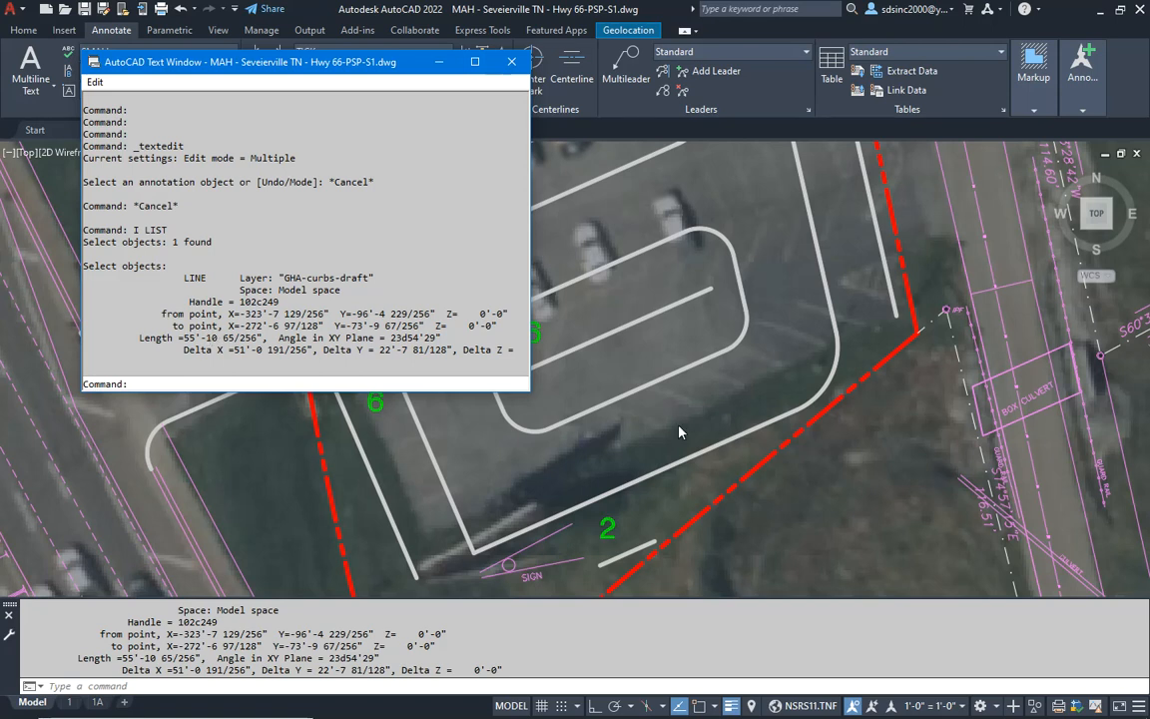
key(alt+Tab)
key(alt+Tab)
key(alt+Tab)
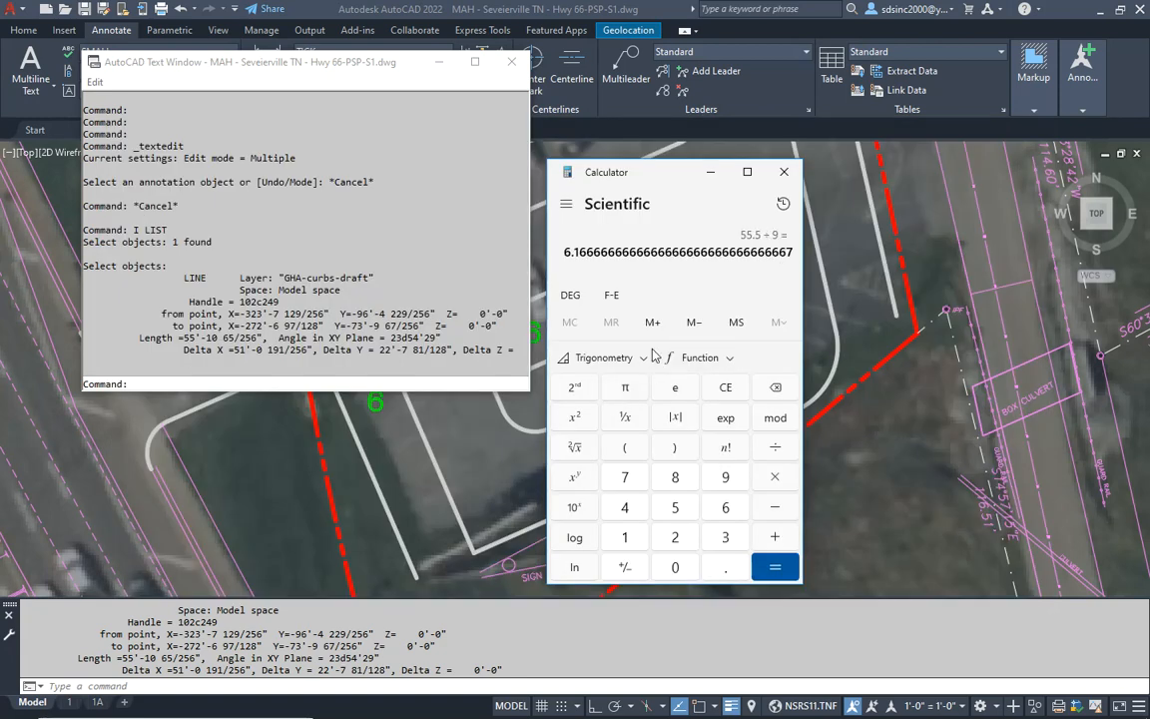
- Back in AutoCAD, copy the green 6 from the southernmost island's north row into its south row
click(512, 451)
key(Escape)
key(Escape)
text(c)
key(space)
click(535, 333)
key(space)
click(535, 333)
click(569, 385)
key(Escape)
key(Escape)
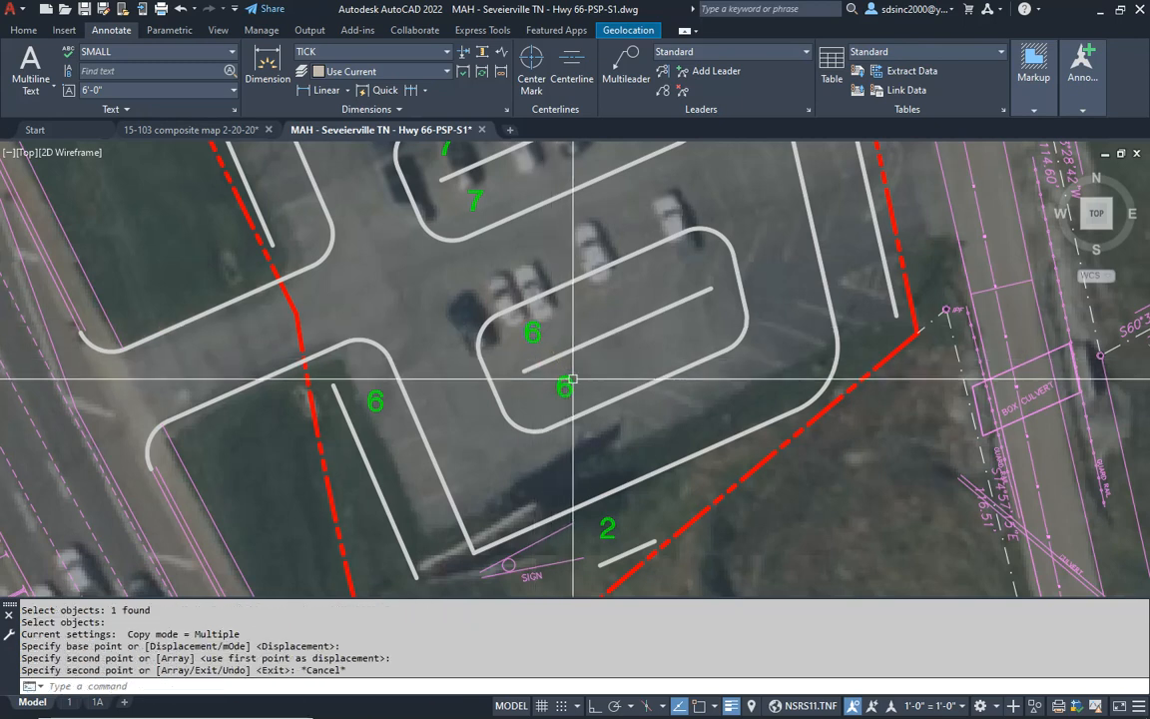
- Change the space count of the parking row west of the building, along the property line, to 8
scroll(613, 370, down, 4)
middle_drag(613, 369, 590, 394)
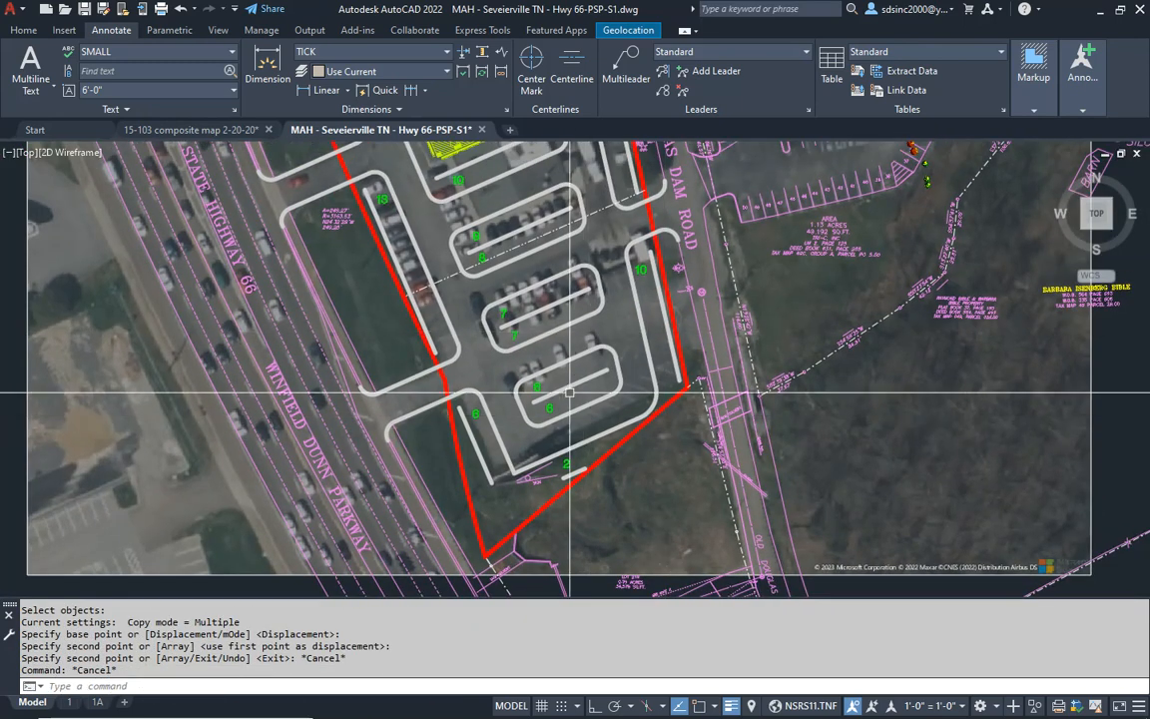
middle_drag(606, 315, 656, 510)
middle_drag(534, 366, 558, 424)
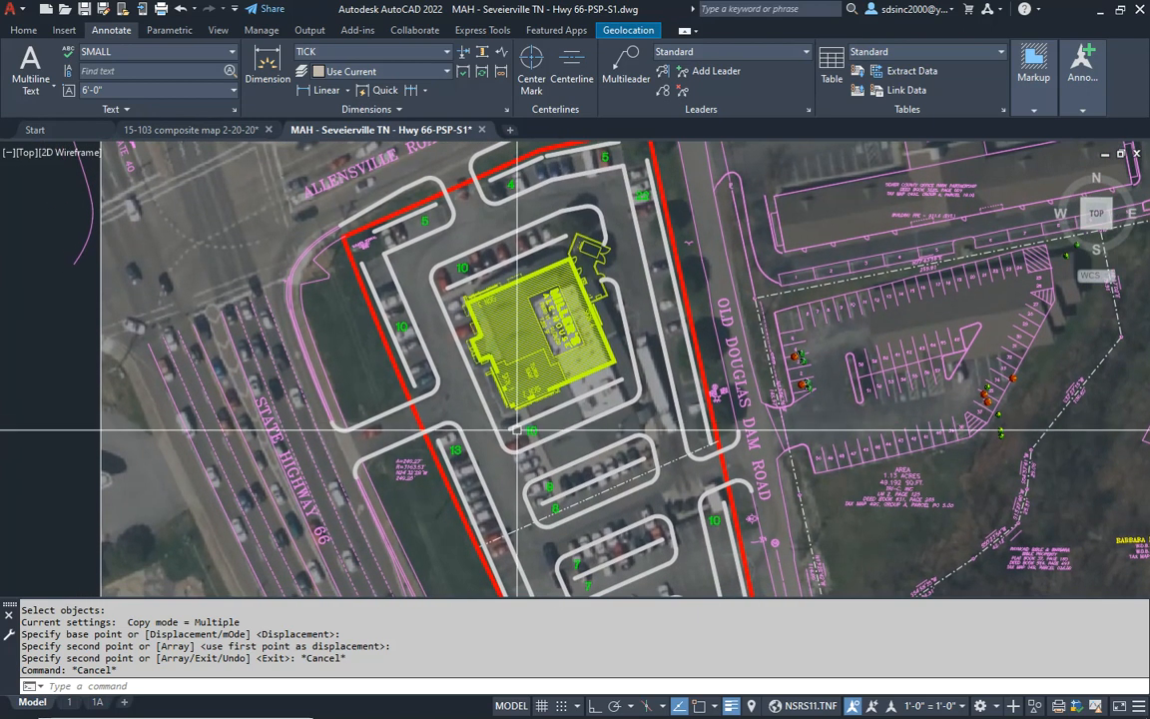
middle_drag(517, 431, 539, 379)
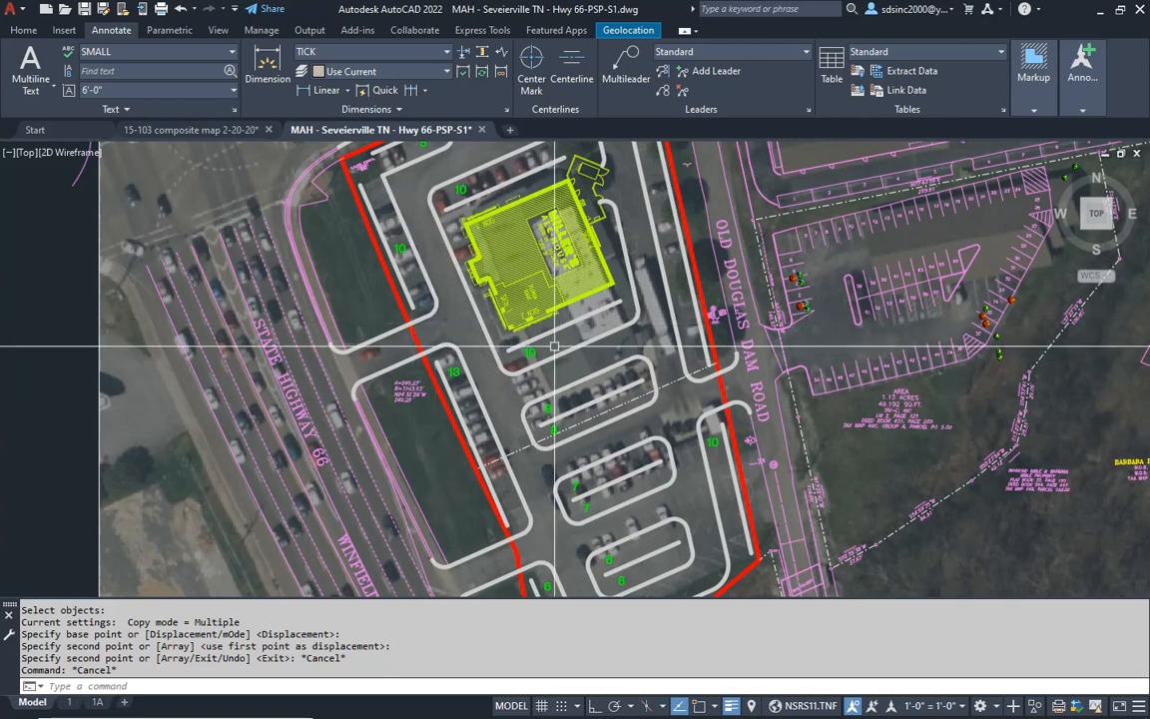
middle_drag(627, 469, 658, 468)
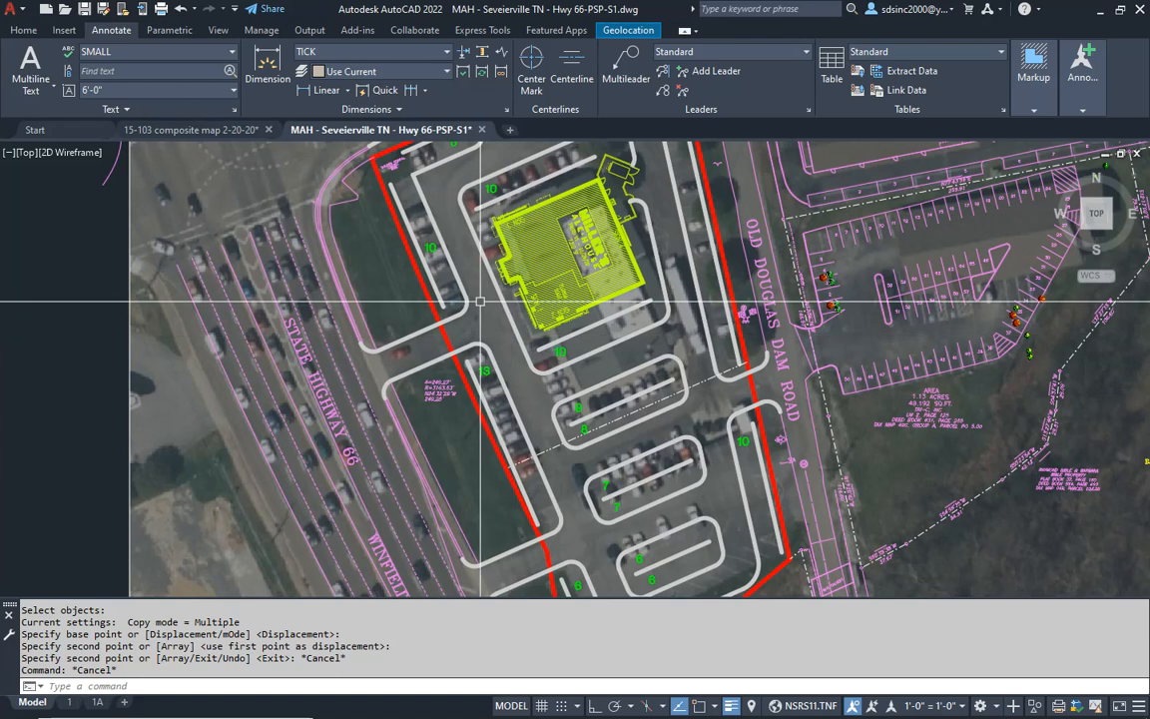
scroll(481, 301, up, 3)
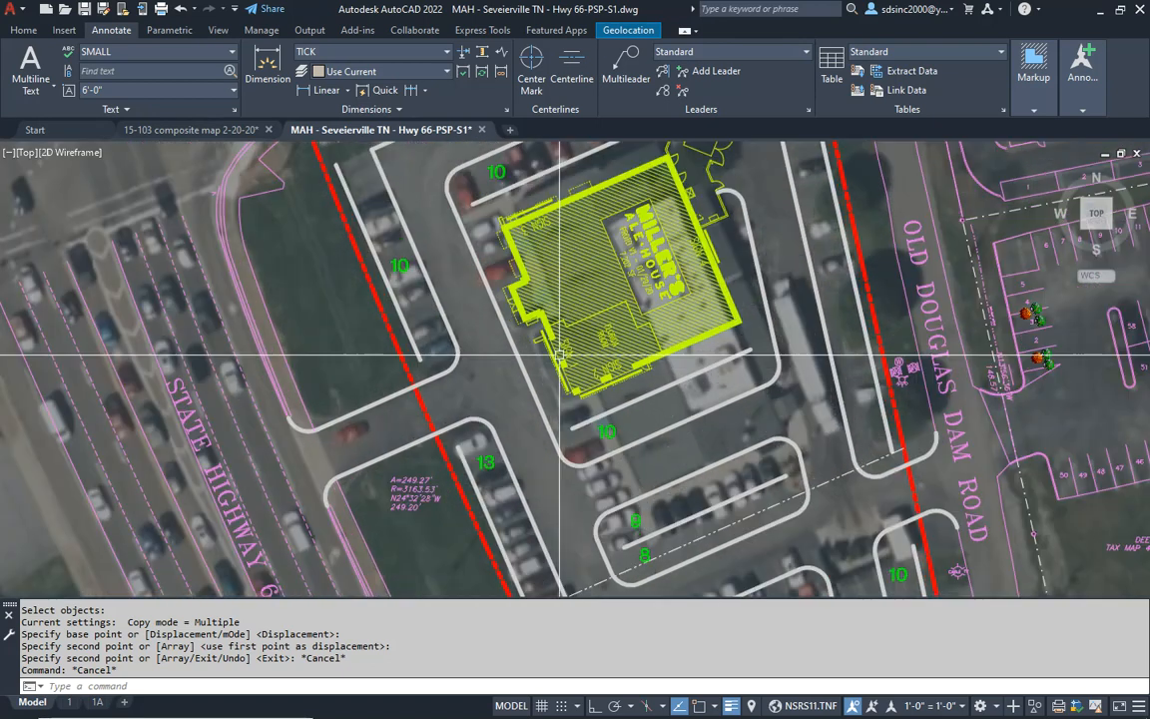
scroll(559, 339, up, 2)
middle_drag(388, 363, 507, 403)
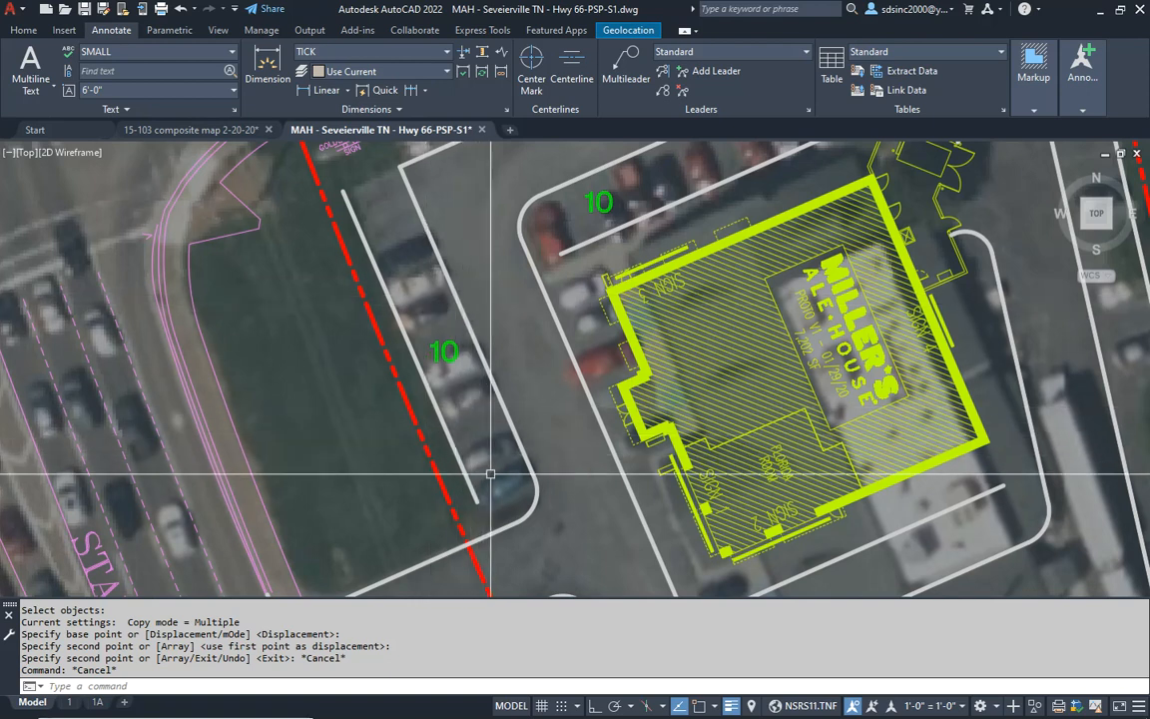
double_click(453, 359)
text(8)
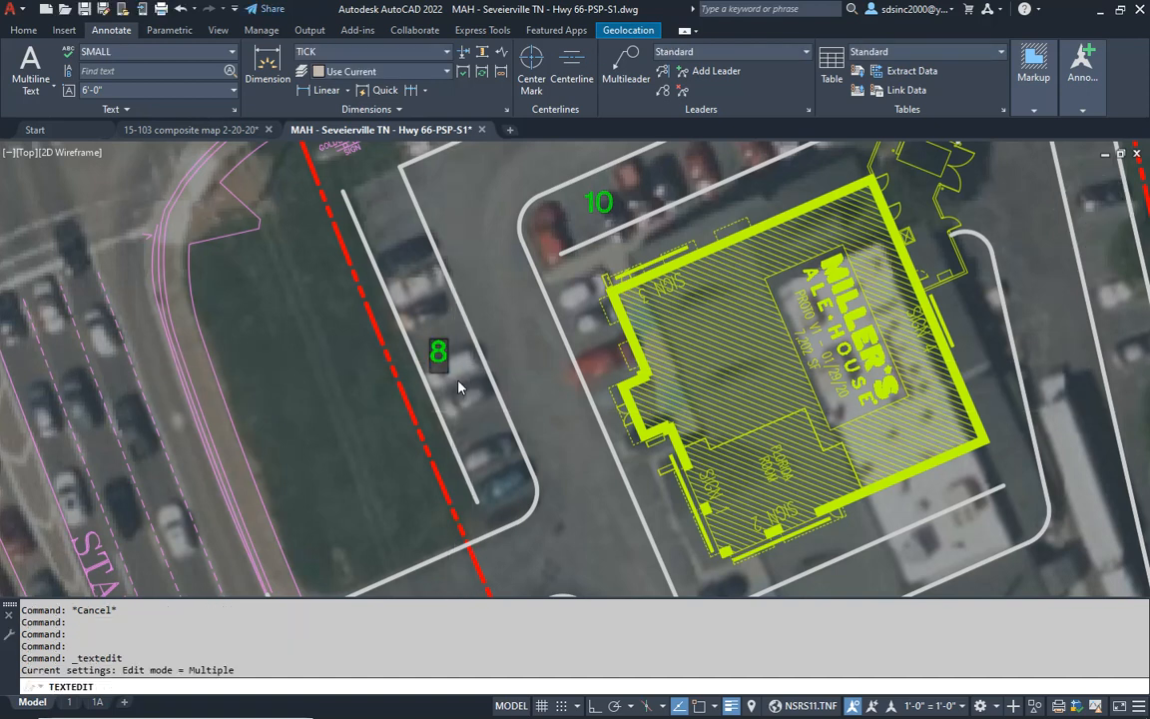
click(465, 318)
key(Escape)
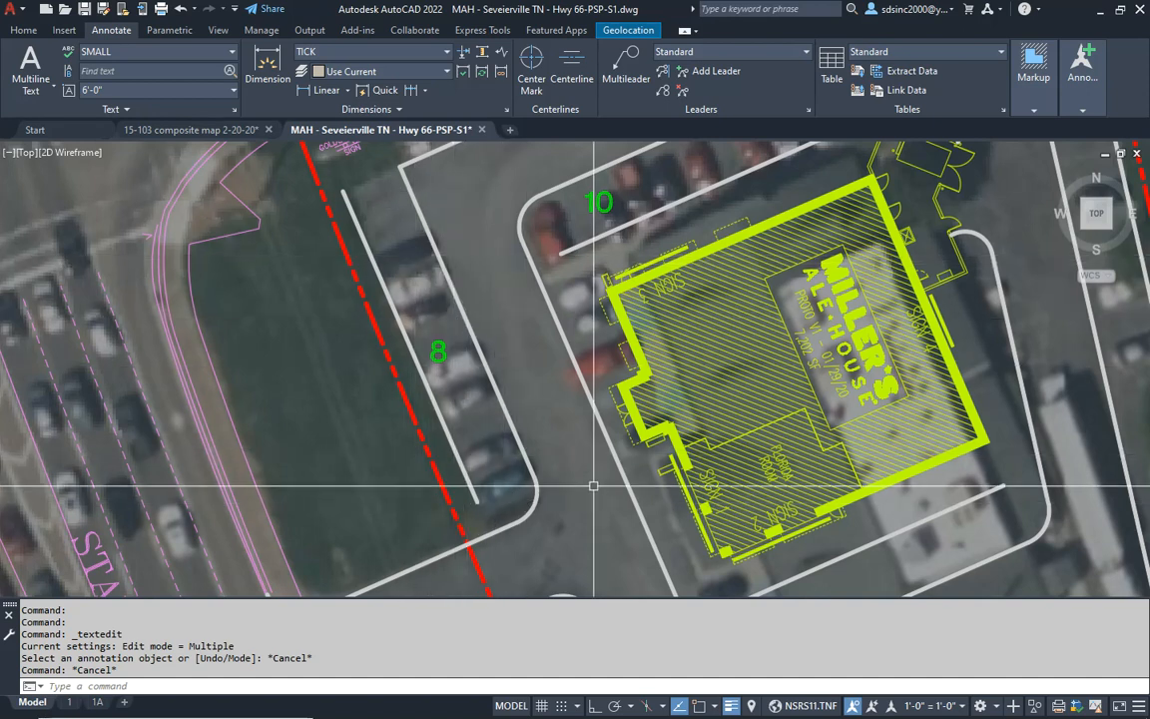
- Examine the green space counts of all parking rows across the whole site
middle_drag(496, 490, 484, 484)
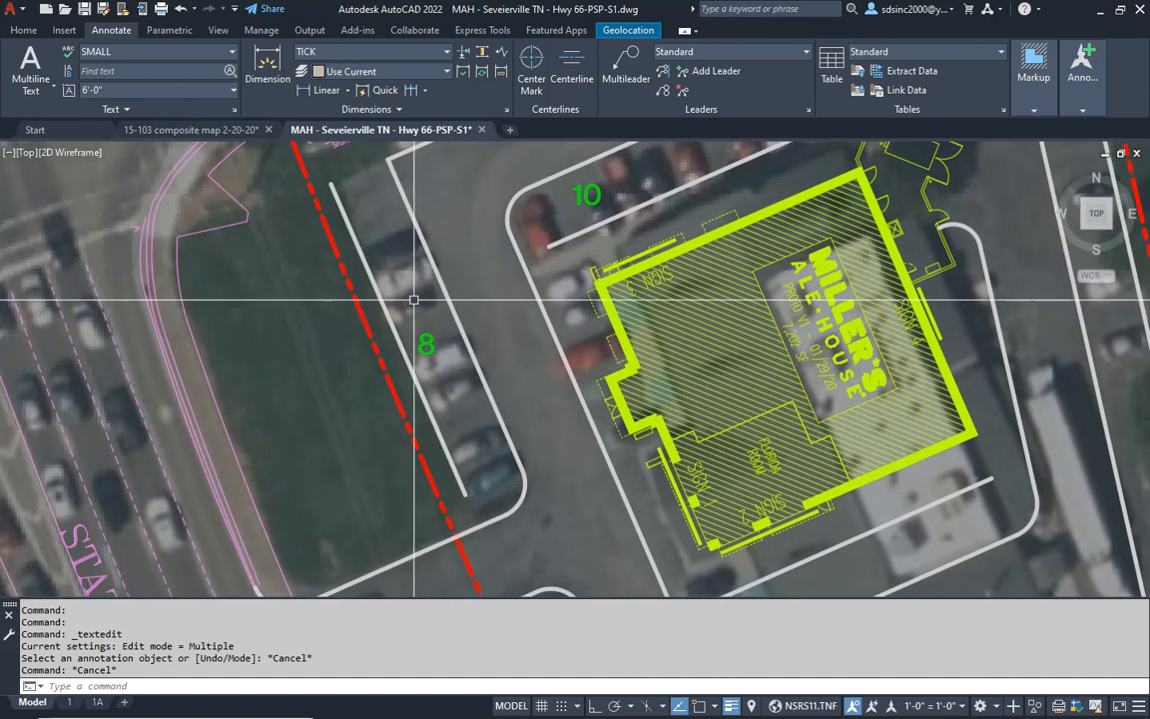
scroll(450, 315, down, 2)
mouse_move(466, 379)
middle_down()
mouse_move(438, 361)
mouse_move(418, 397)
middle_up()
scroll(470, 403, down, 2)
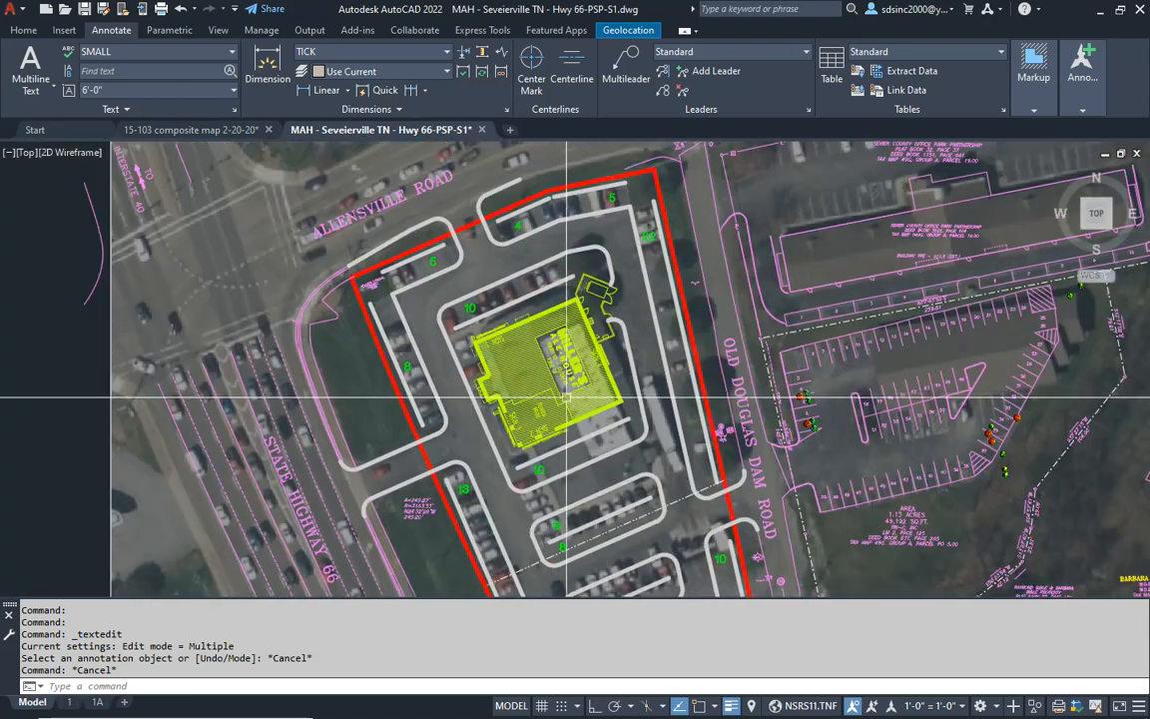
mouse_move(567, 394)
middle_down()
mouse_move(545, 362)
mouse_move(535, 232)
mouse_move(527, 256)
mouse_move(555, 325)
middle_up()
text(z)
key(Return)
drag(550, 339, 584, 390)
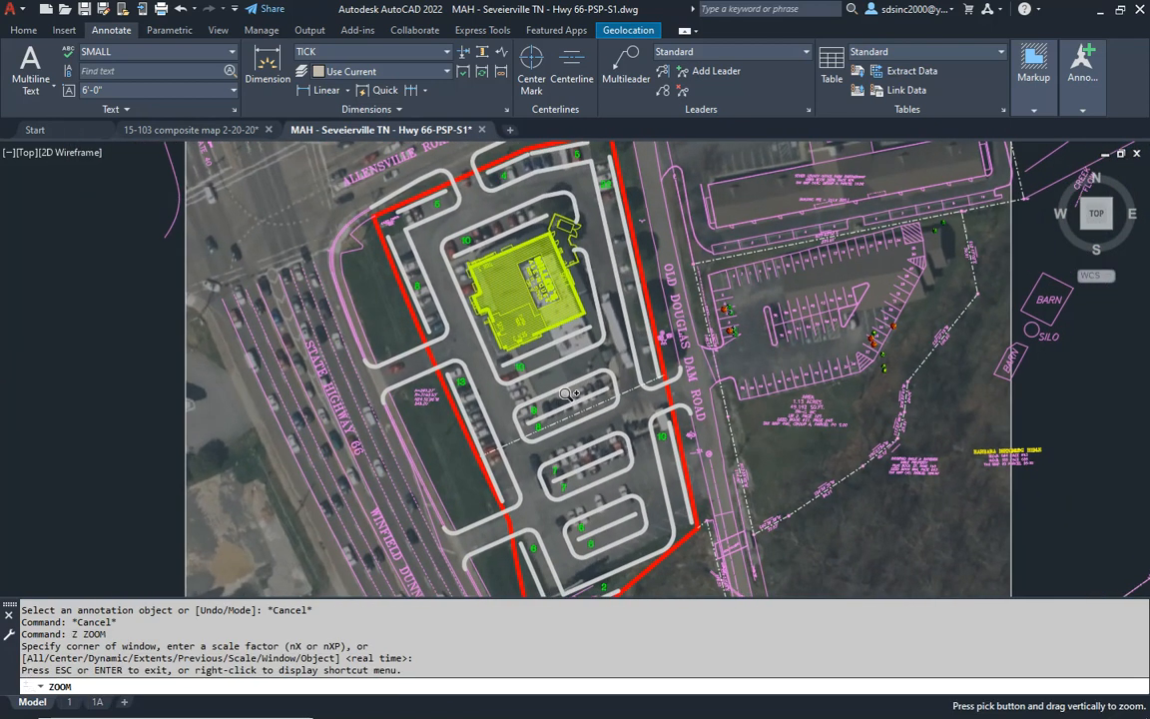
key(Escape)
key(Escape)
key(Escape)
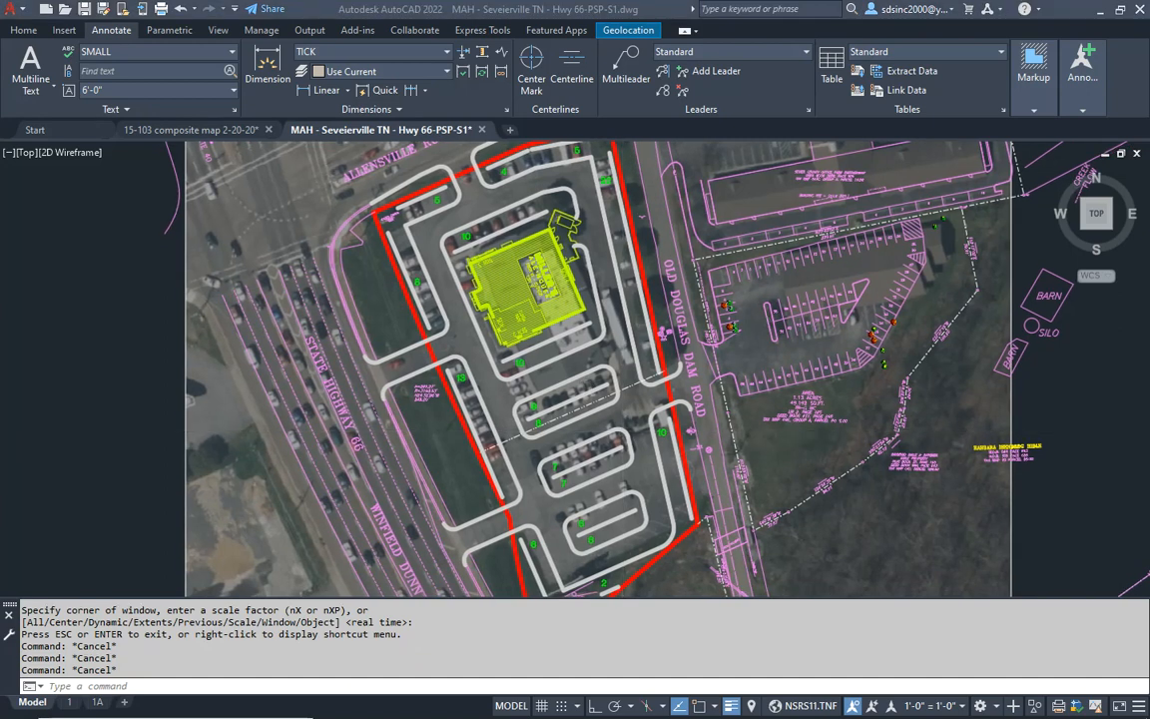
- In Calculator, start totaling the northern and eastern row counts as 5 + 4 + 5 + 22 + 10
mouse_move(1149, 104)
mouse_down()
mouse_move(882, 210)
mouse_move(892, 208)
mouse_up()
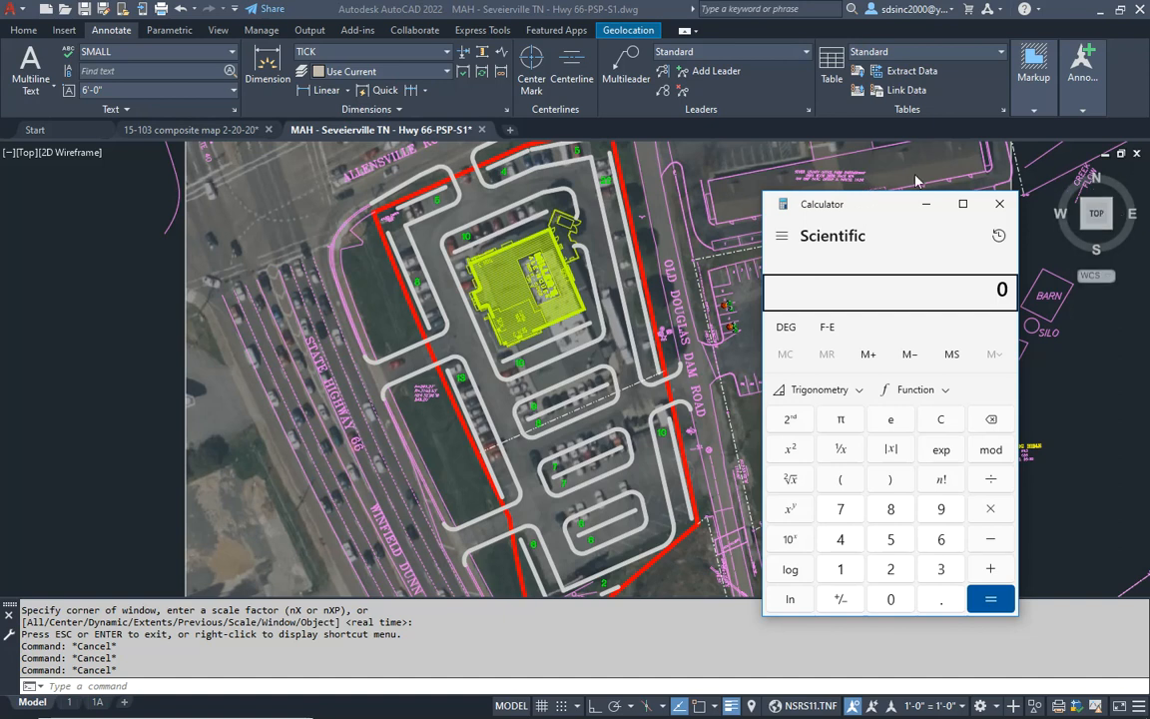
text(5+)
text(+ 5 + 22+10+)
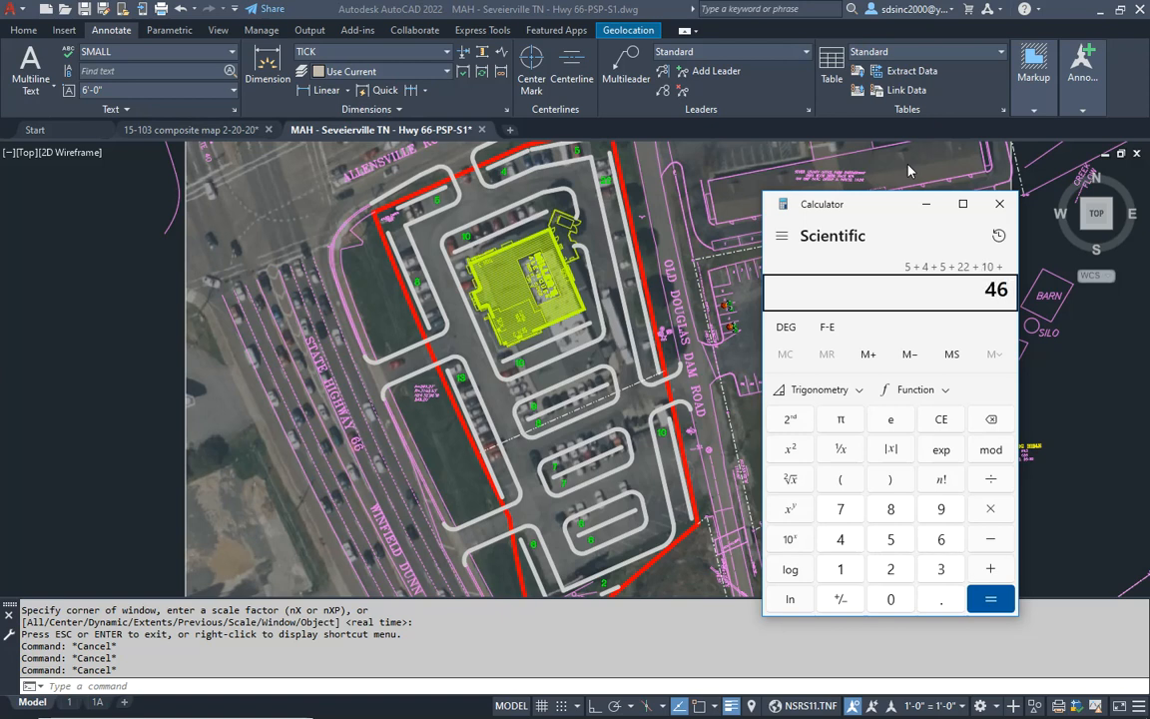
text(2)
text(+ )
text(6+1)
text(3+)
text(8+)
text(10)
- Add the southern, western and building-side row counts to the running sum: 2 + 6 + 13 + 8 + 10 + 10
key(plus)
text(1)
key(plus)
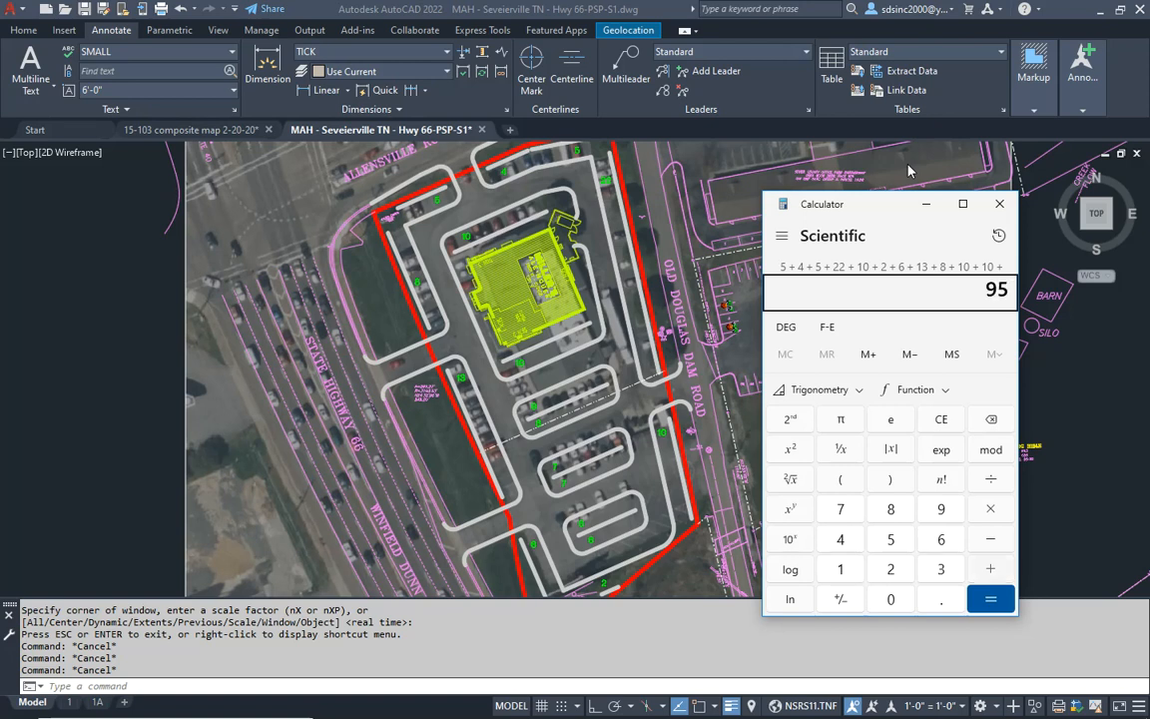
- Add the parking island counts 9, 8, 14 and 12 to the running sum
text(9)
key(plus)
text(8)
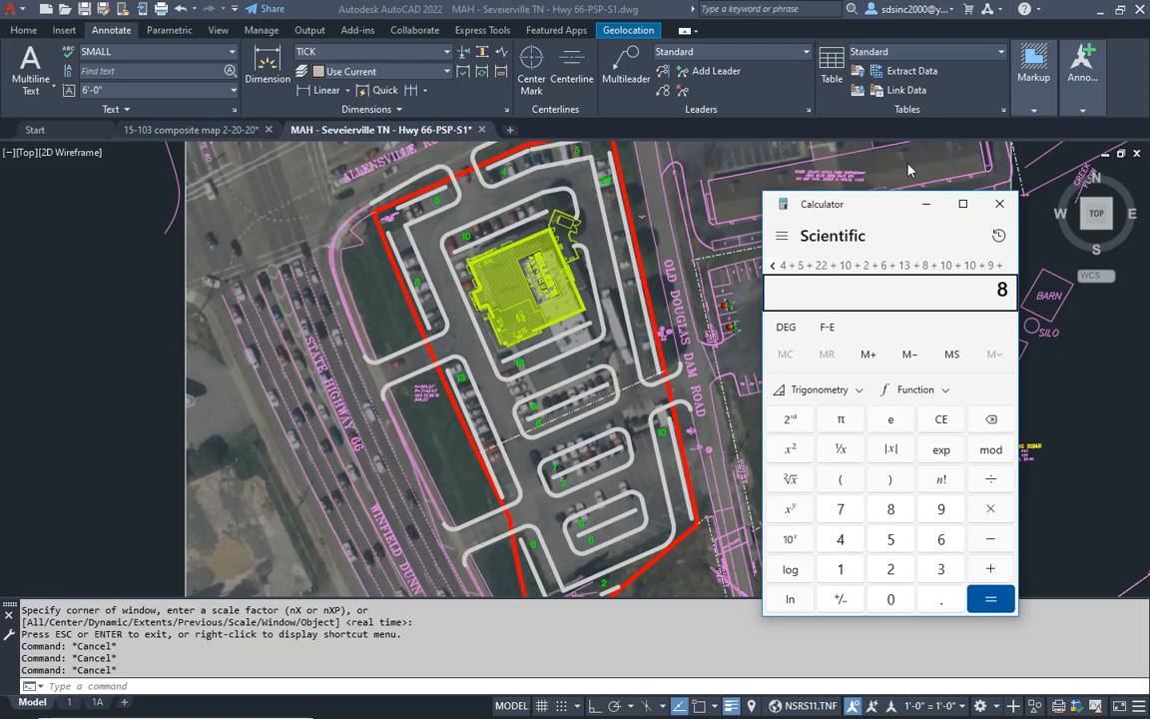
key(plus)
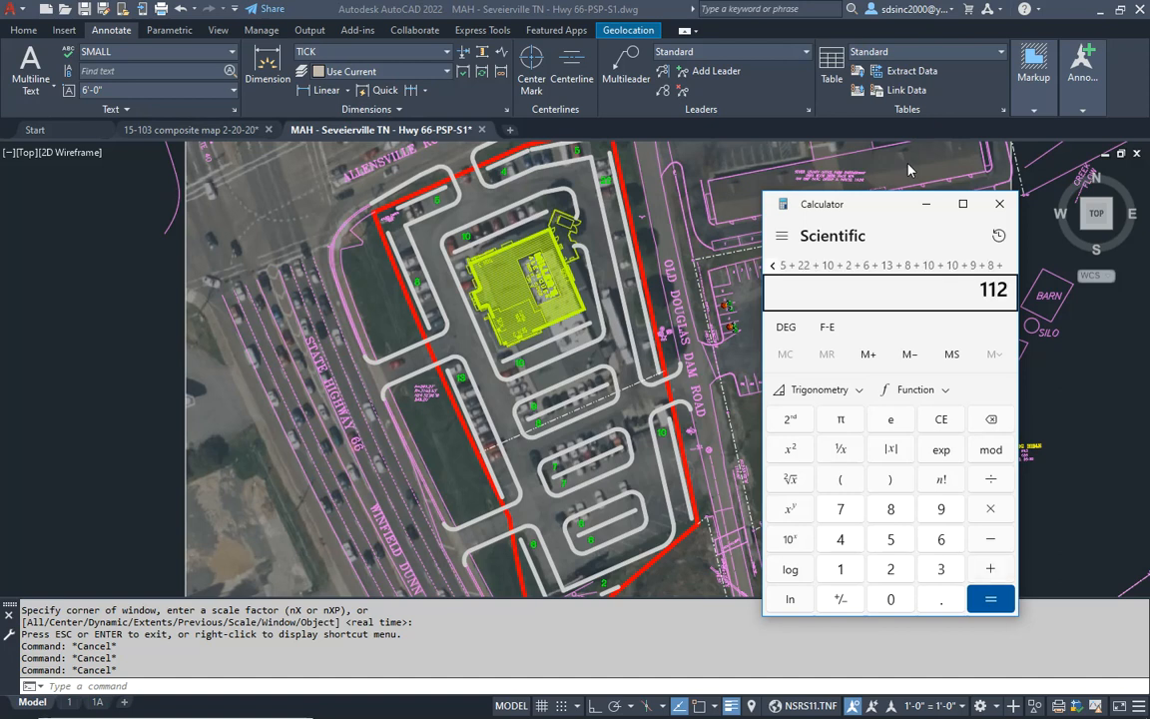
text(17)
key(BackSpace)
text(4 + )
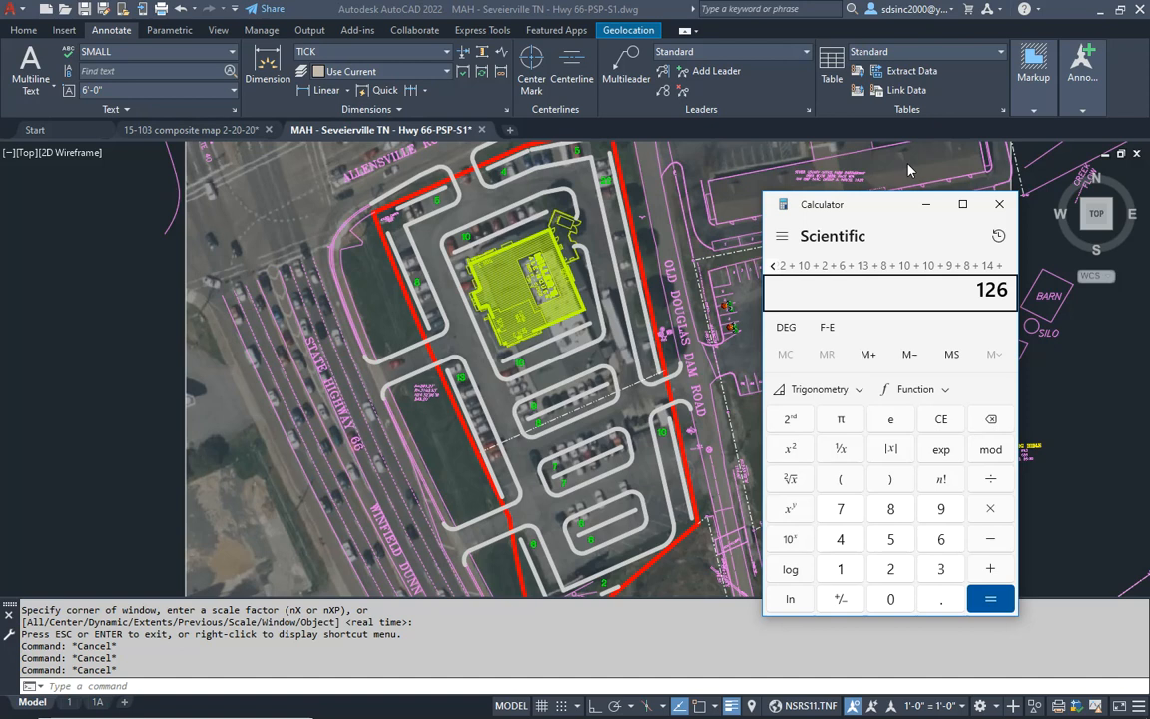
text(12 +)
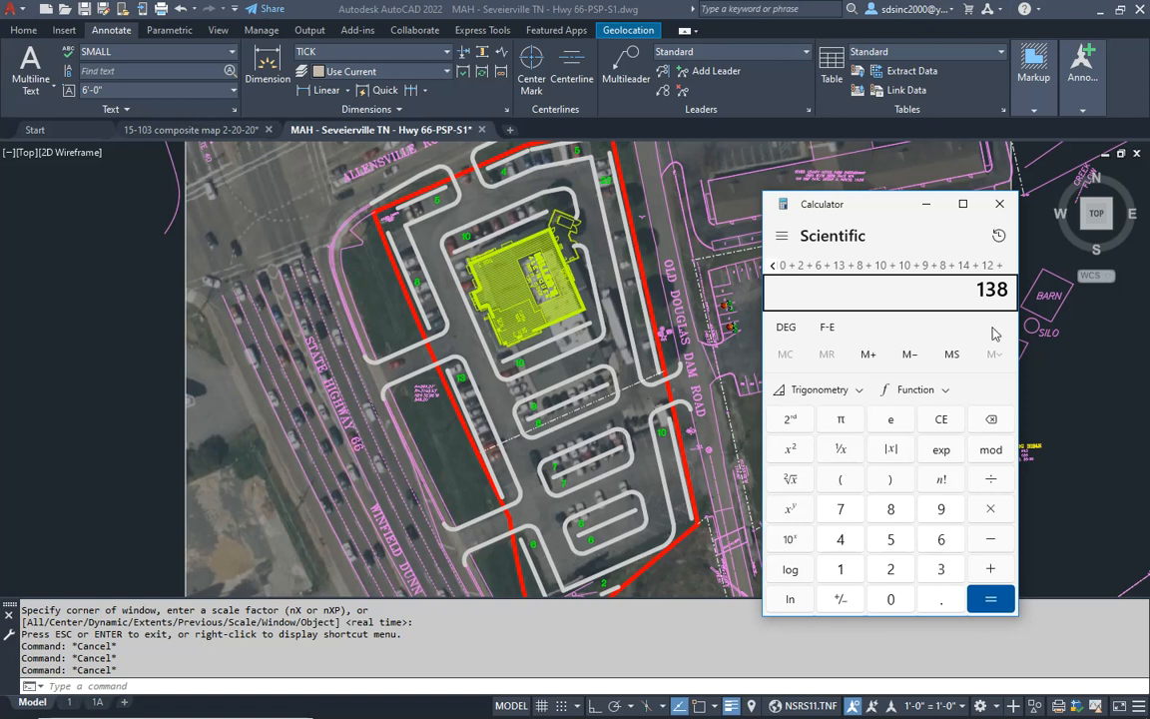
- Back in AutoCAD, copy the green 10 north of the building into the drive aisle above that row
click(504, 335)
middle_drag(510, 266, 529, 368)
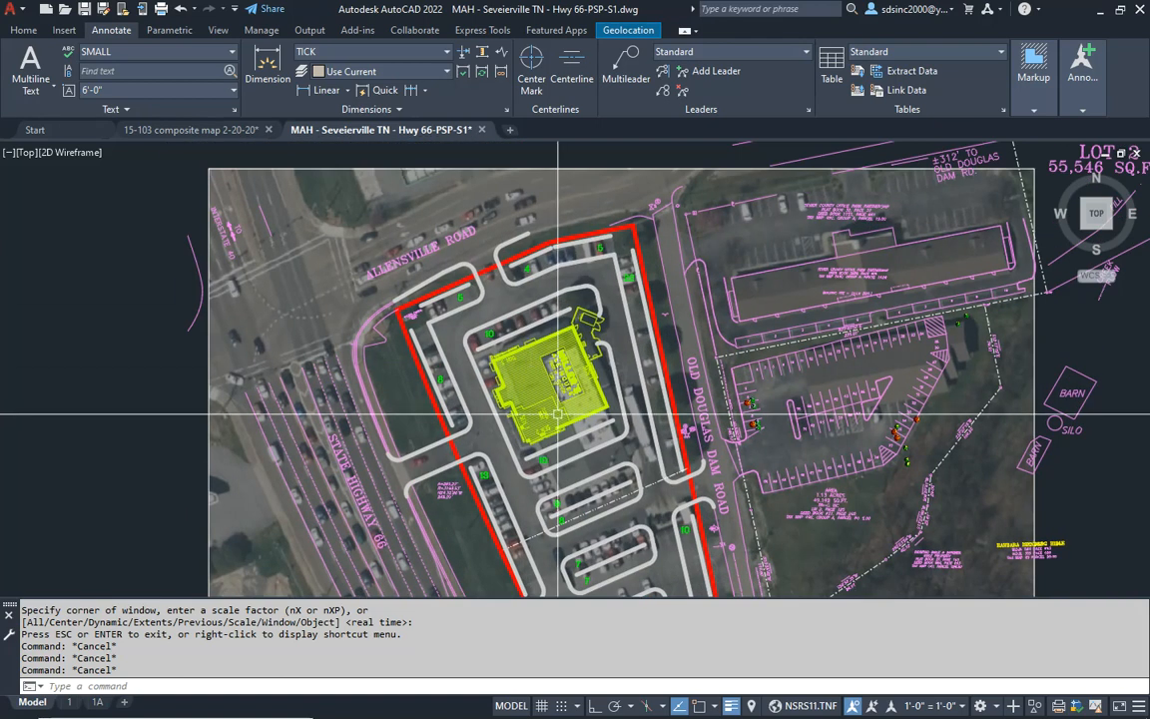
scroll(489, 393, up, 5)
text(c)
key(Return)
click(470, 414)
key(Return)
click(470, 414)
click(532, 290)
key(Escape)
key(Escape)
key(Escape)
- Scale the copied 10 in the north drive aisle by a factor of 3
text(sc)
key(Return)
click(527, 294)
click(526, 295)
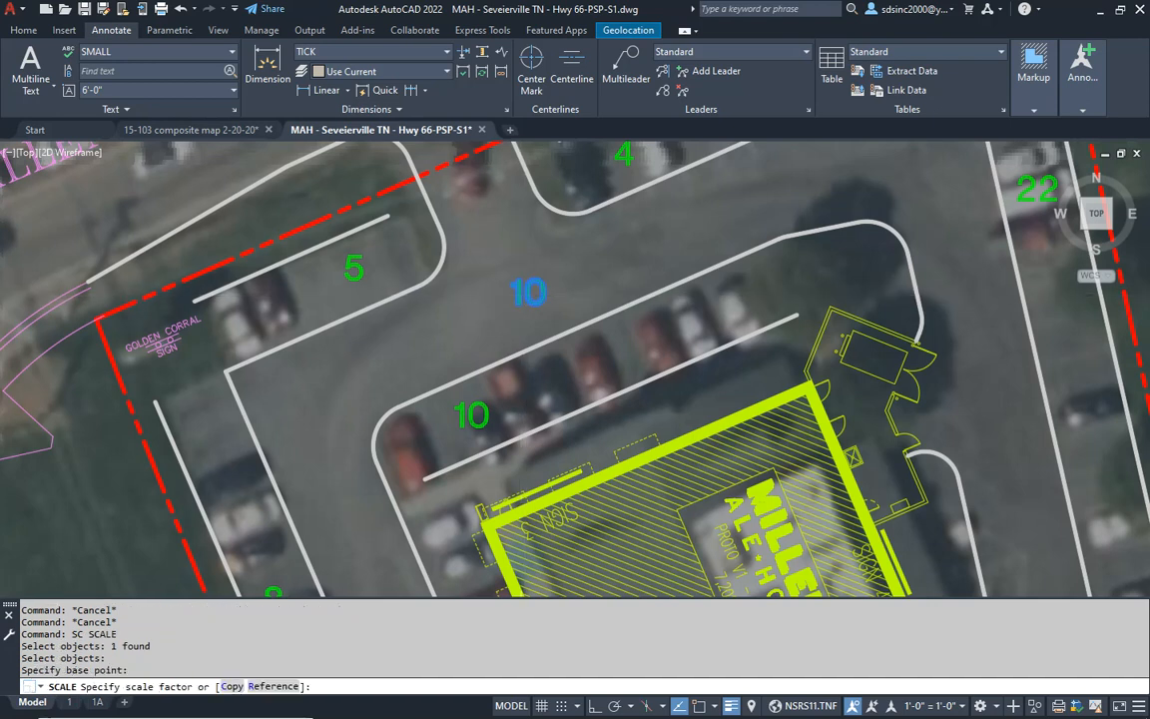
text(3)
key(Return)
key(Escape)
key(Escape)
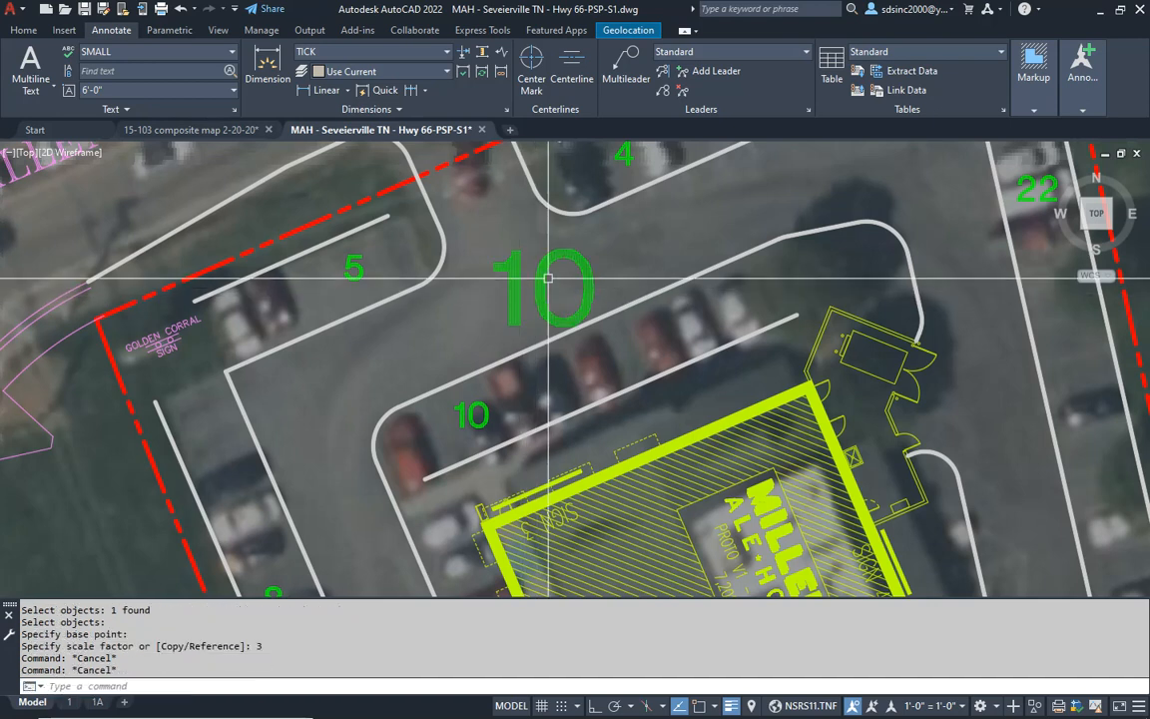
- Change the enlarged number in the north drive aisle to the total of 138
double_click(541, 281)
text(138)
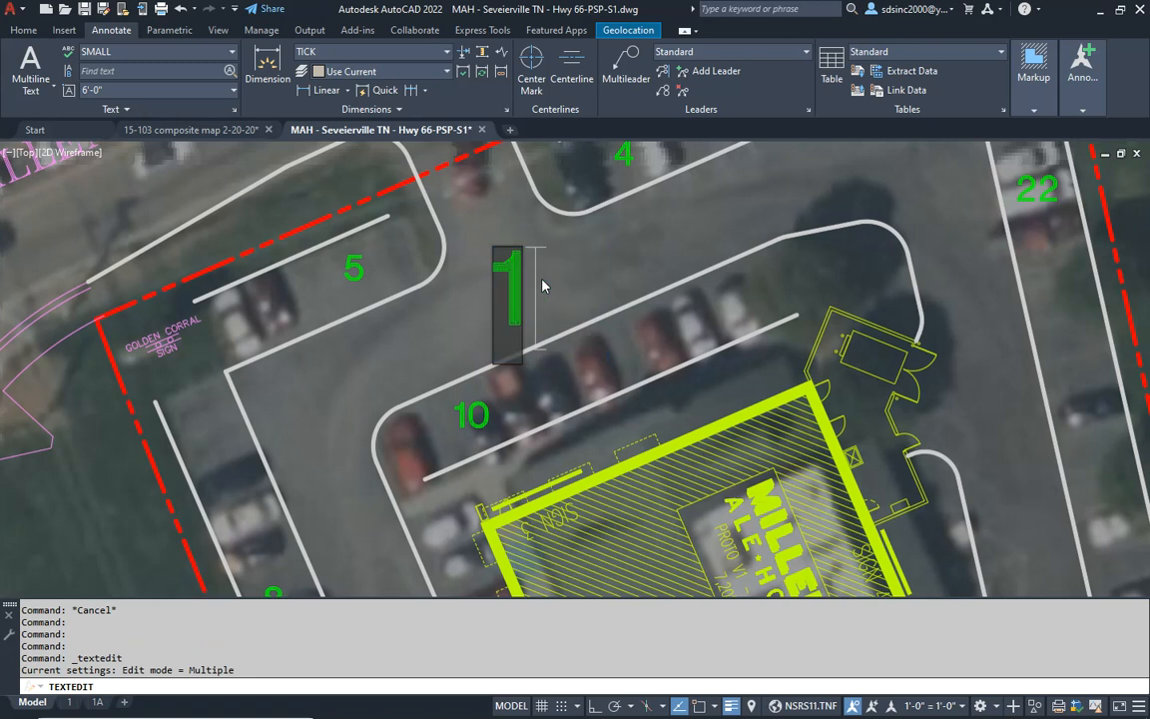
key(Escape)
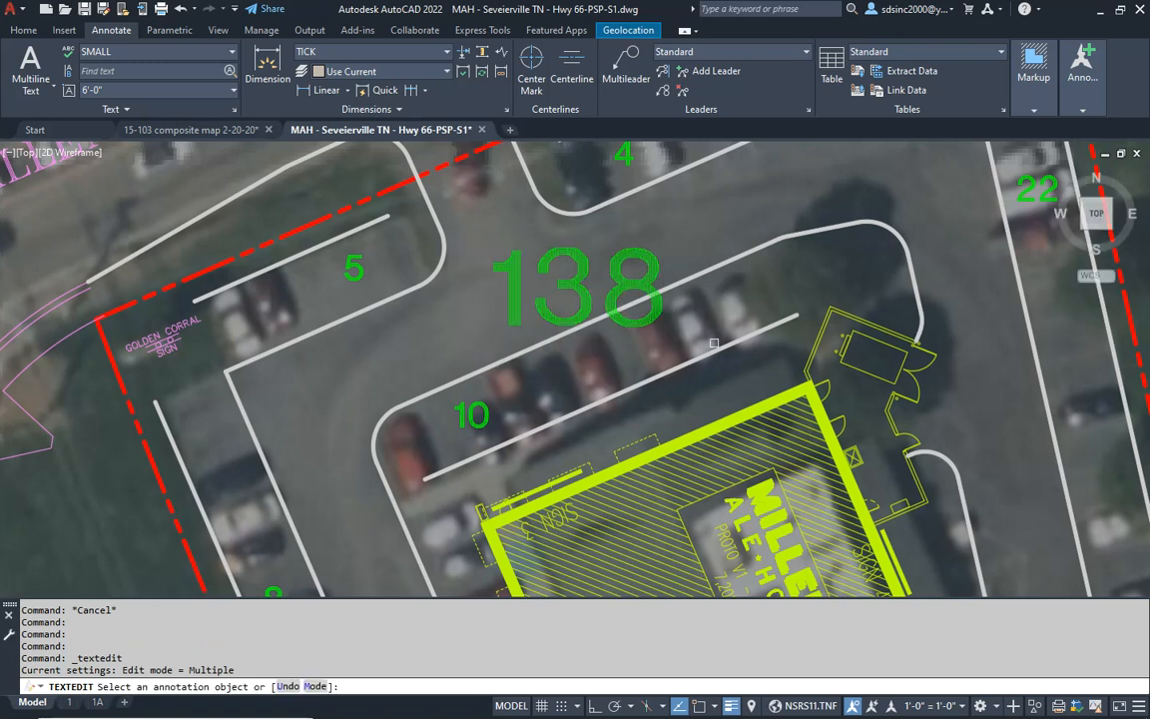
key(Escape)
- Move the 138 label slightly northwest within the drive aisle north of the building
text(m)
key(Return)
click(588, 298)
key(Return)
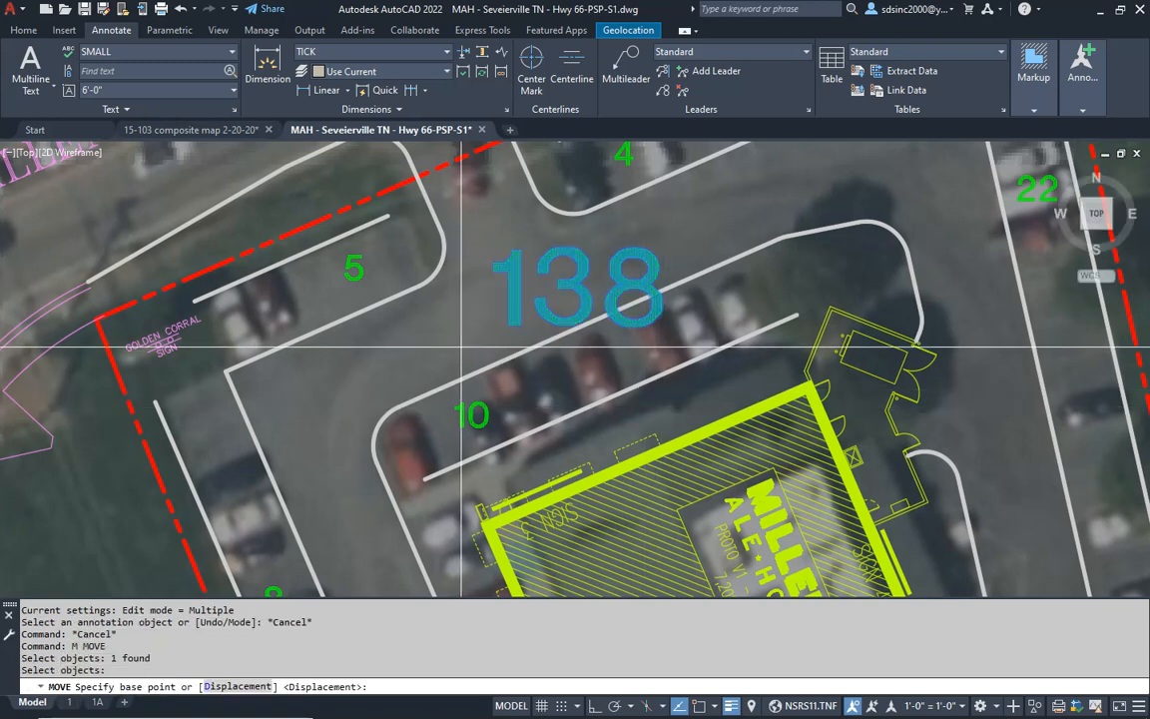
click(463, 348)
click(435, 323)
key(Escape)
- Examine the full site layout with its 138 total, and check the row counts around the building
scroll(534, 297, down, 7)
middle_drag(582, 336, 590, 293)
key(Escape)
middle_drag(636, 335, 636, 336)
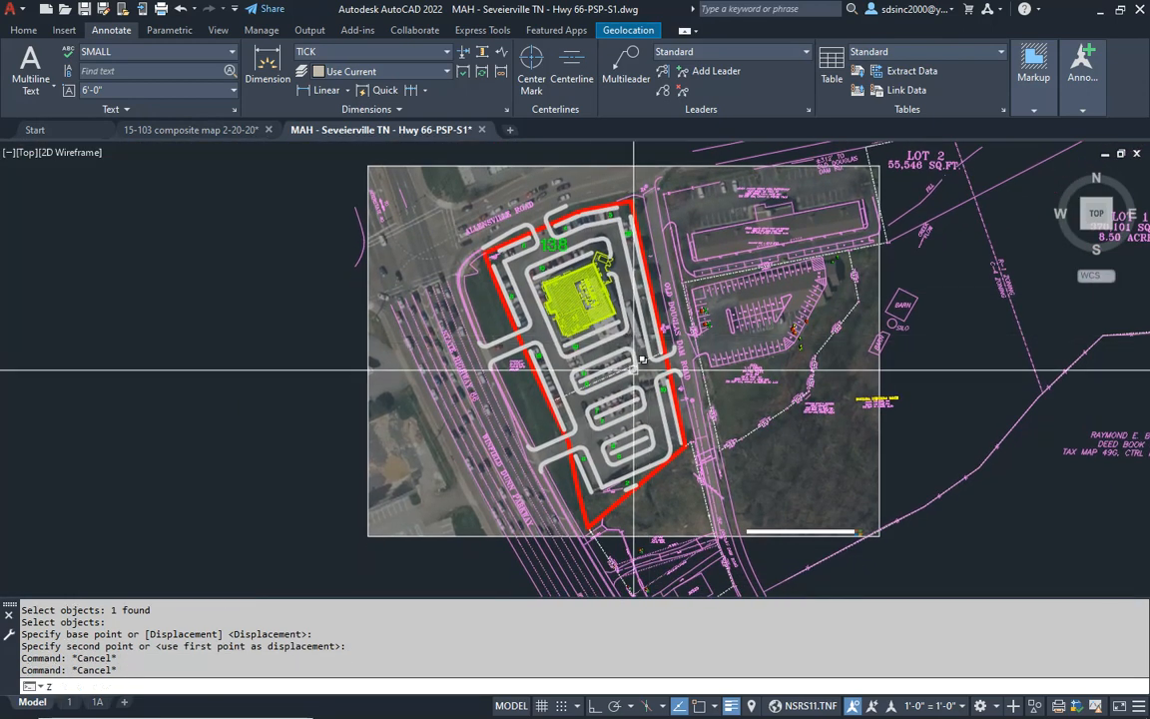
text(z)
key(Return)
key(Return)
drag(634, 329, 625, 285)
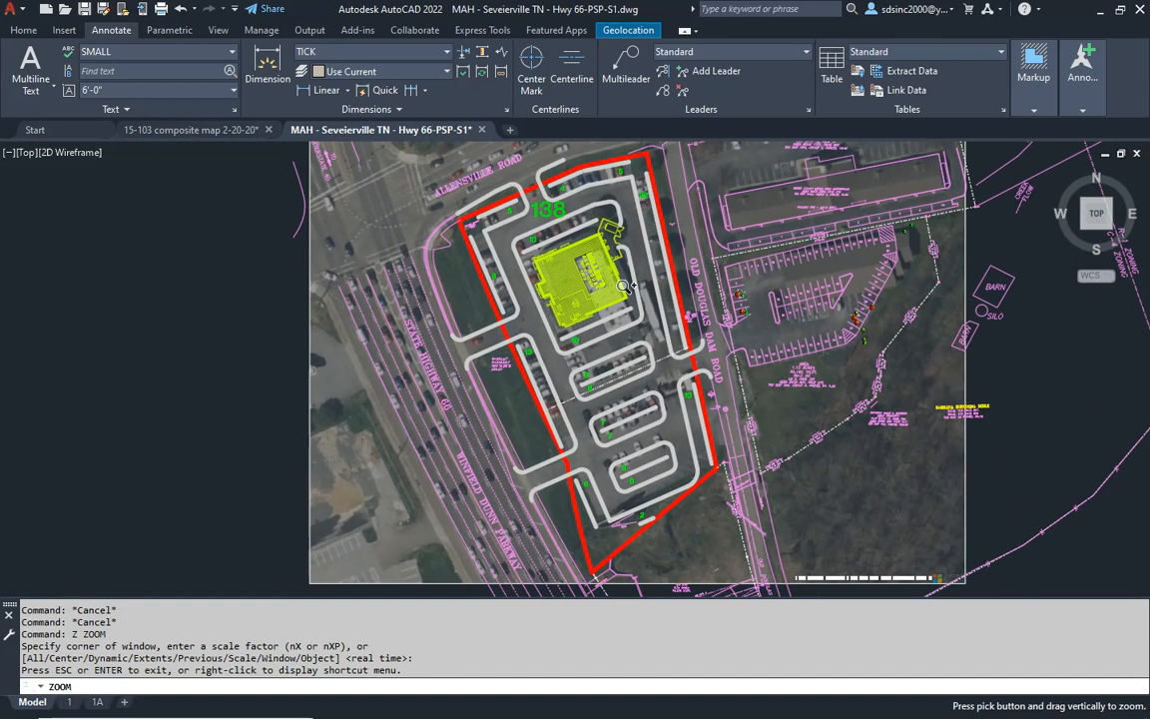
key(Escape)
key(Escape)
middle_drag(734, 367, 716, 374)
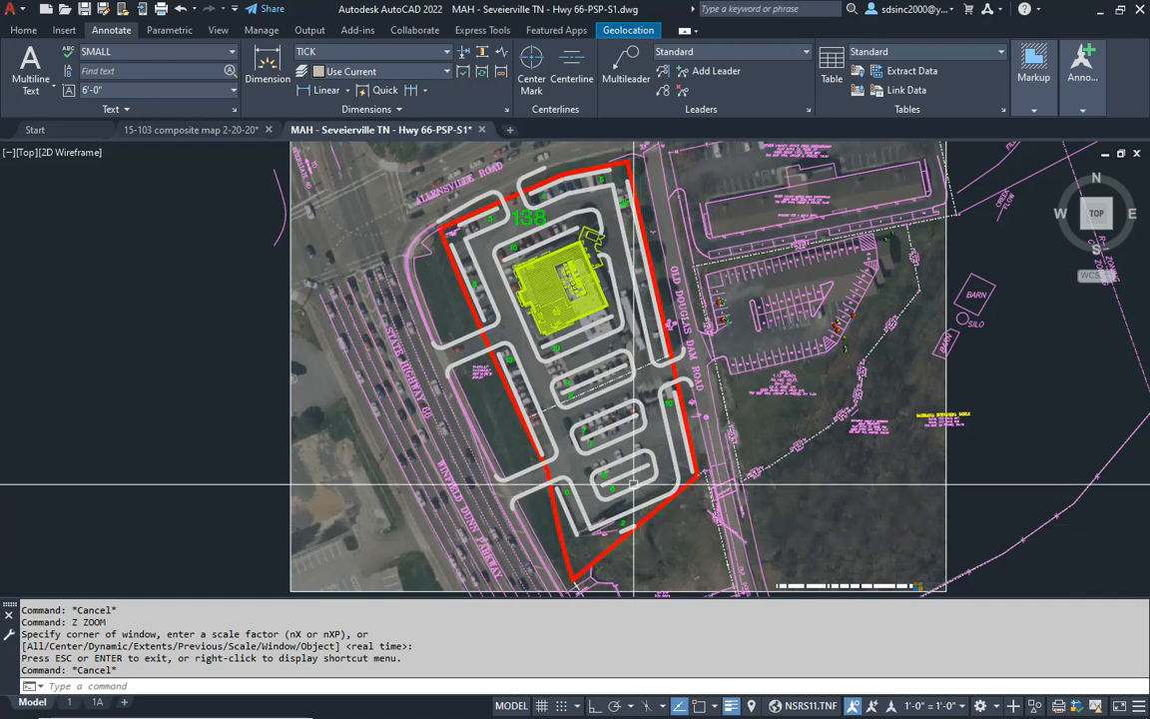
scroll(465, 283, up, 6)
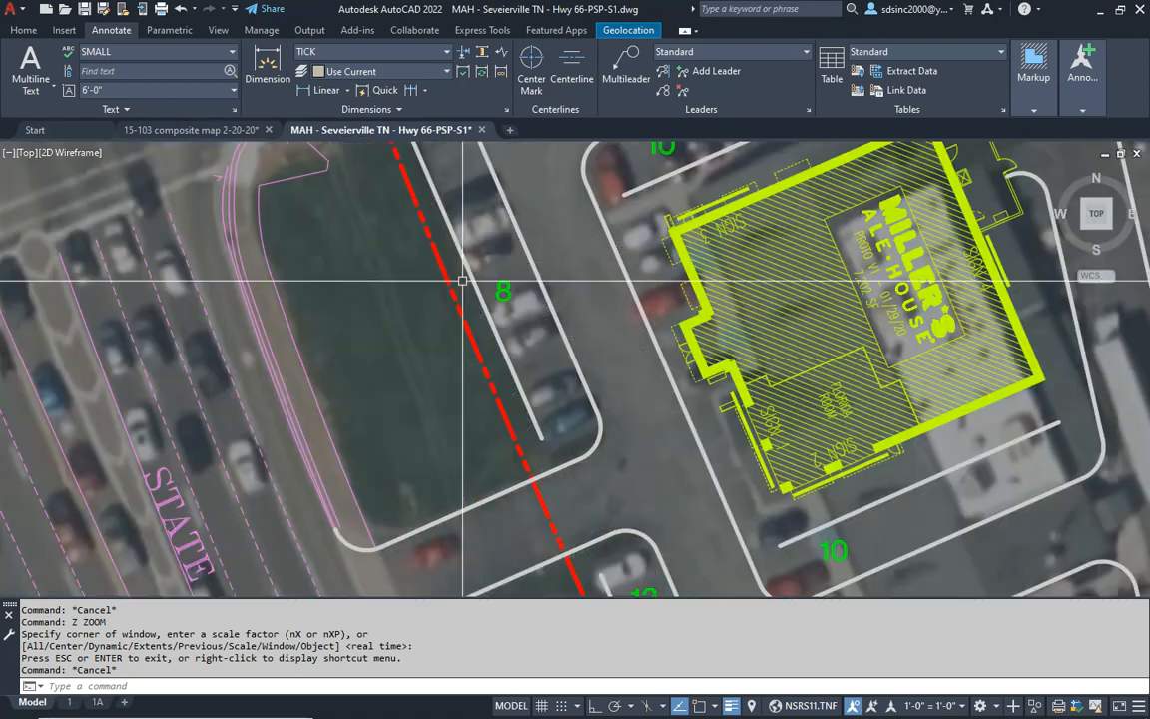
scroll(554, 326, down, 2)
middle_drag(673, 240, 629, 309)
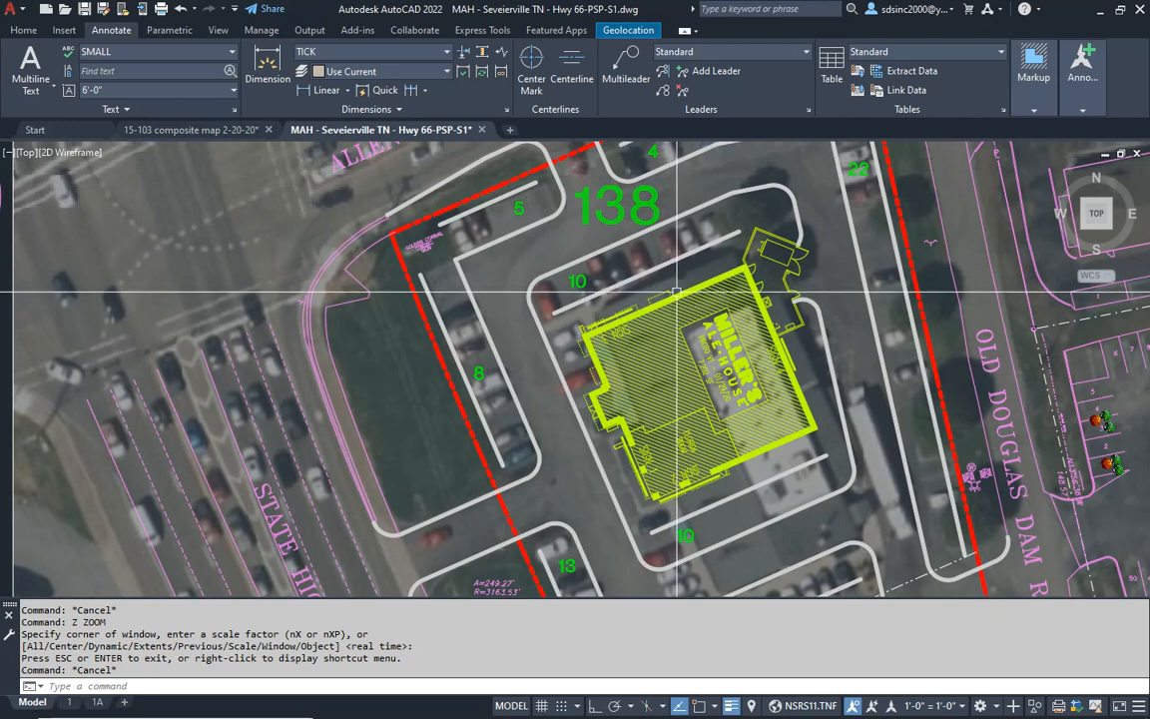
middle_drag(744, 487, 631, 363)
scroll(636, 377, down, 2)
scroll(572, 240, down, 3)
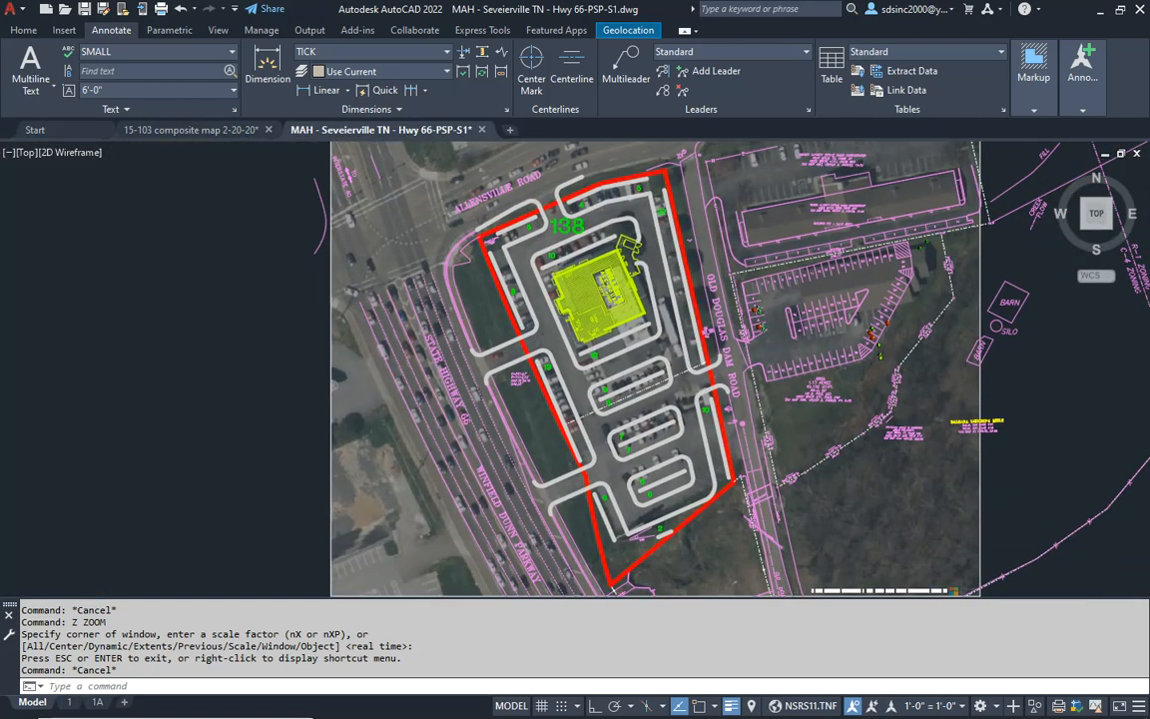
- Inspect the parking row labels around the building and in the southern rows, and review the whole site within its red boundary
scroll(570, 238, up, 4)
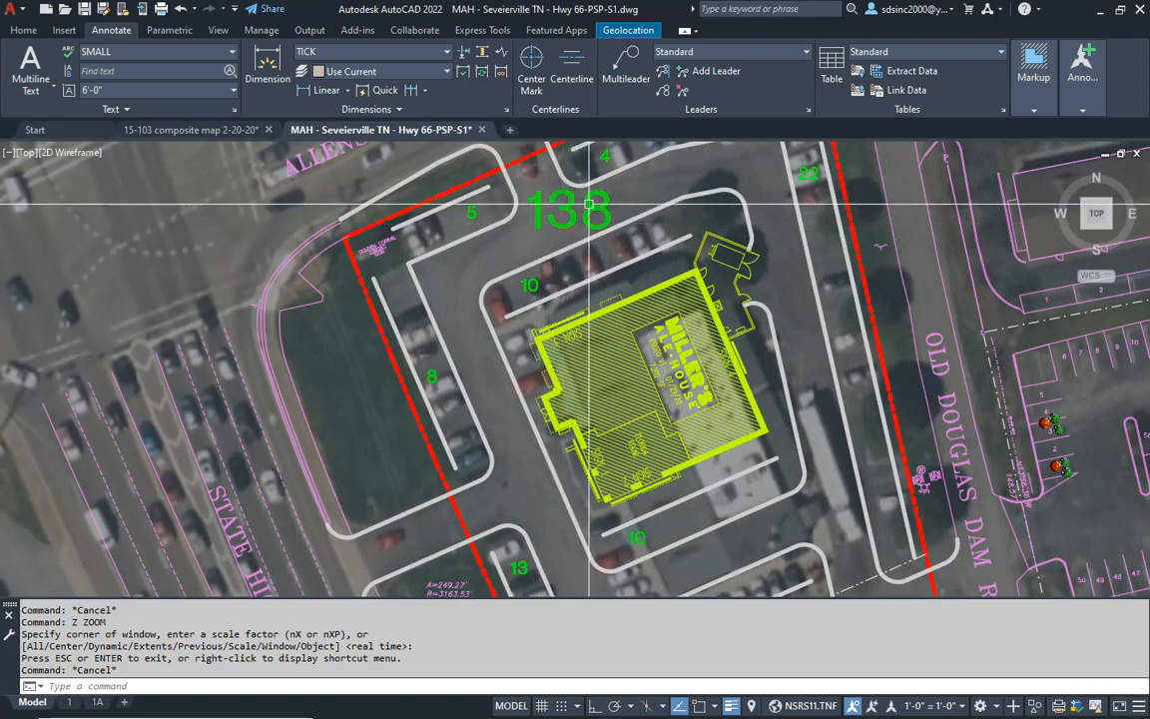
scroll(593, 237, down, 2)
scroll(684, 402, down, 2)
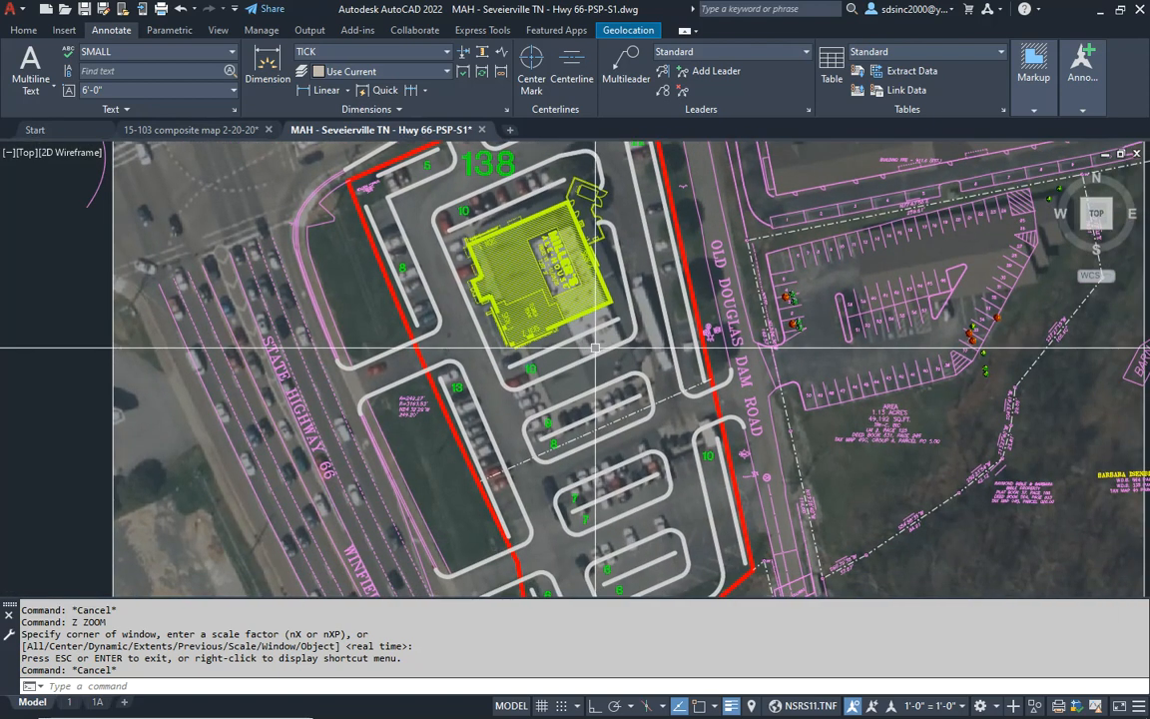
middle_drag(637, 381, 640, 381)
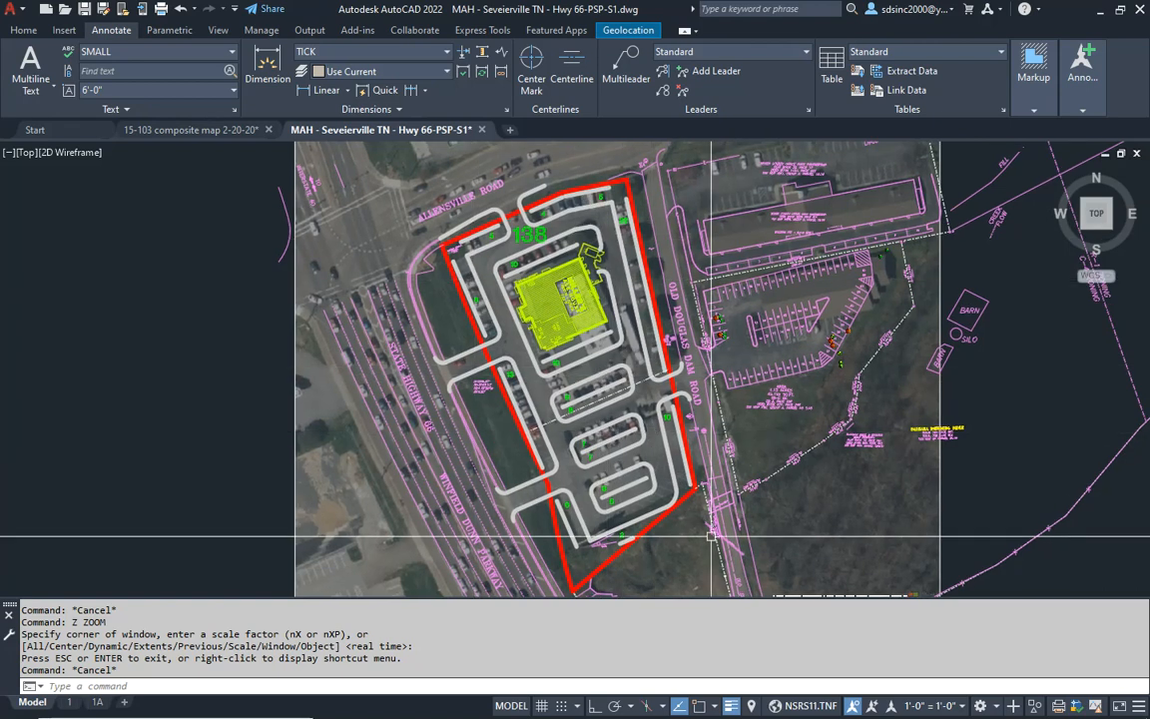
middle_drag(684, 550, 691, 558)
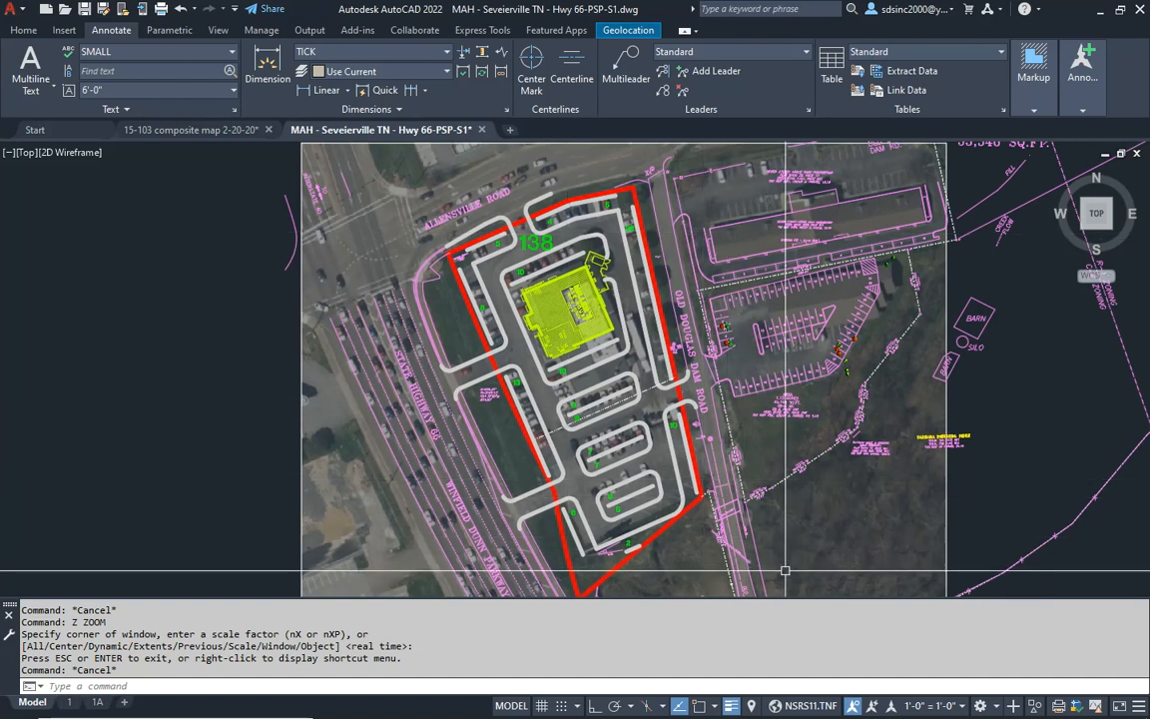
mouse_move(777, 562)
middle_down()
mouse_move(800, 566)
mouse_move(798, 533)
middle_up()
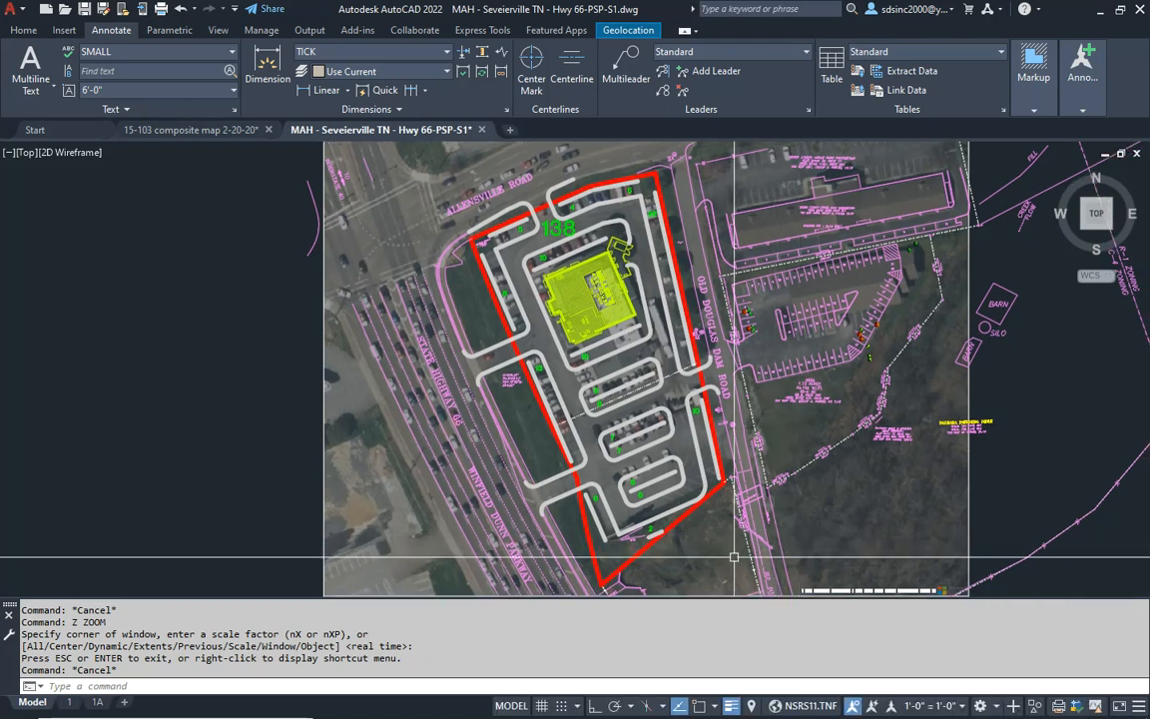
middle_drag(707, 552, 712, 550)
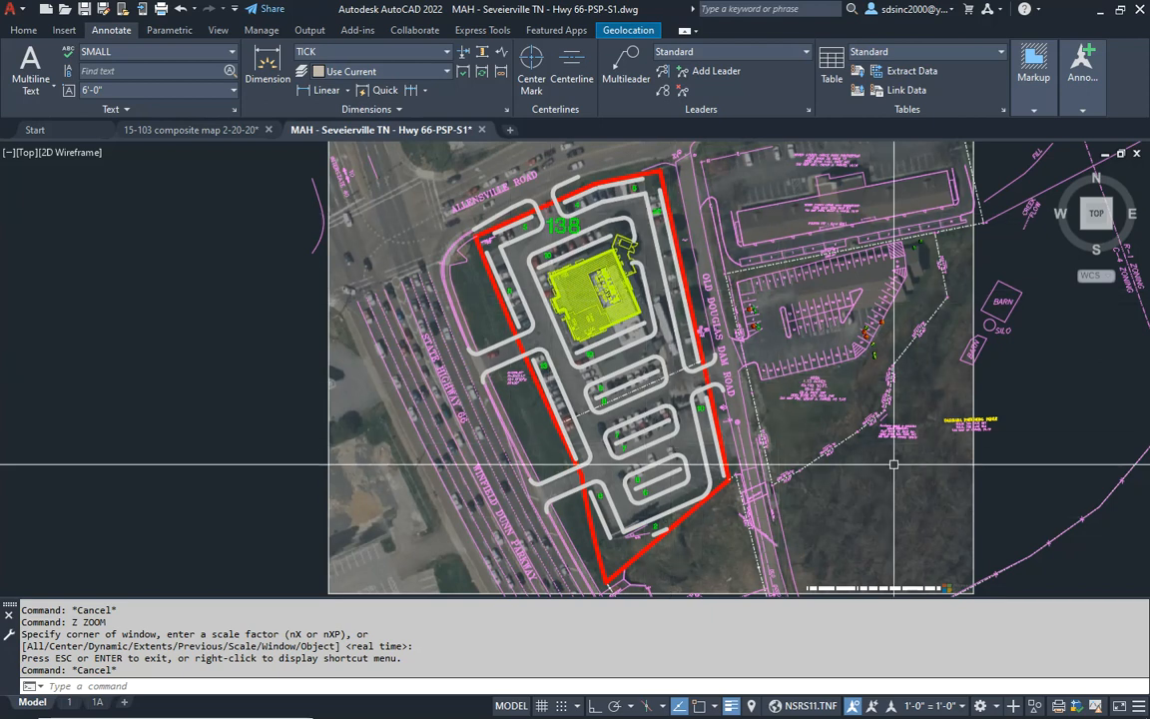
middle_drag(816, 487, 806, 478)
middle_drag(663, 513, 674, 523)
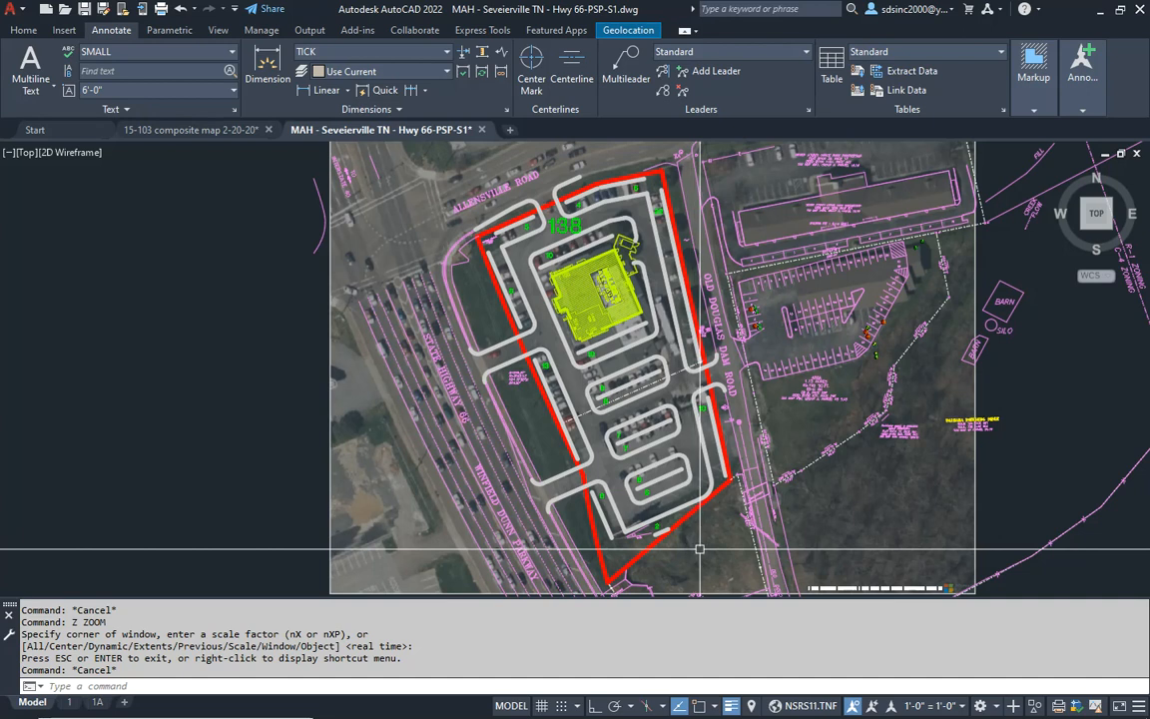